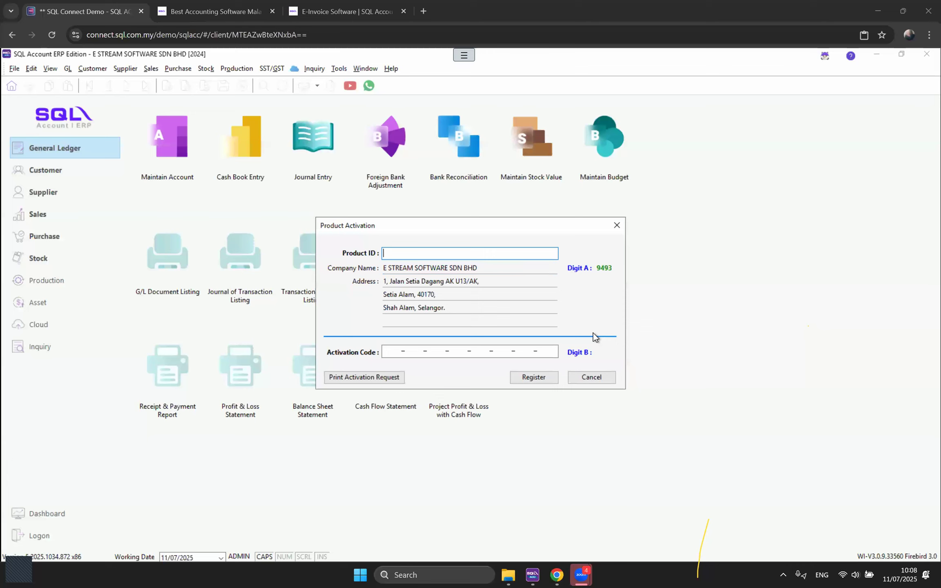
Step: Close the Product Activation window to return to the General Ledger screen
left_click(617, 225)
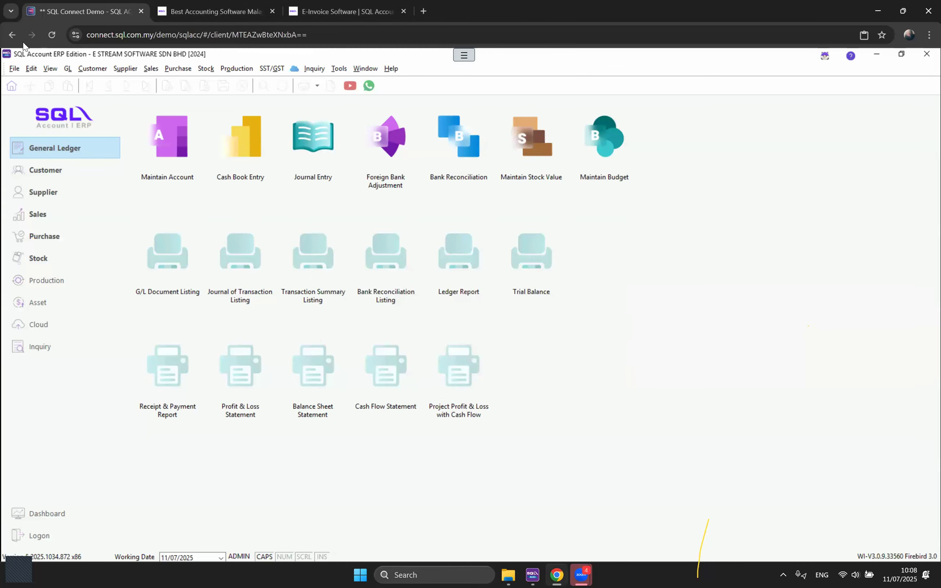
Step: Open the Company Profile from the File menu and select the company name text
left_click(18, 69)
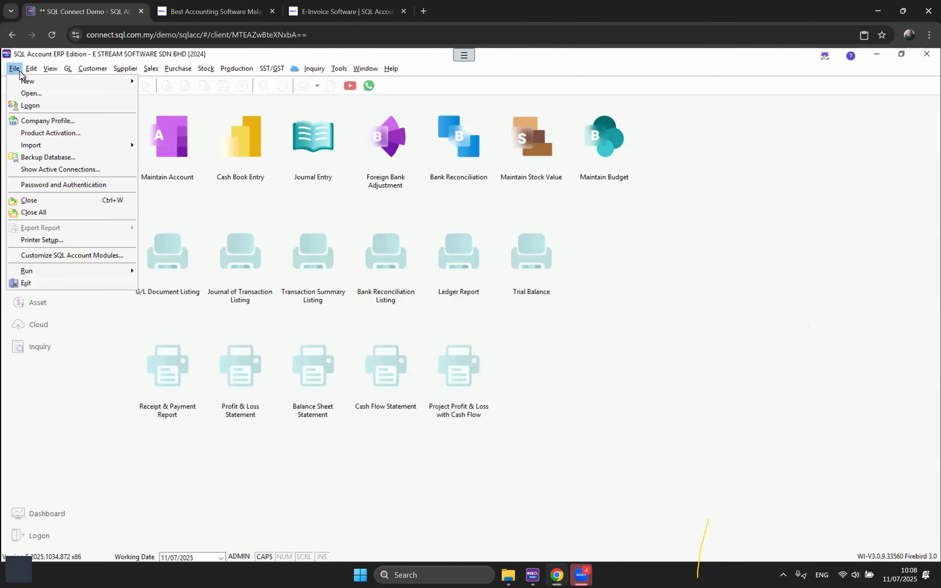
left_click(79, 121)
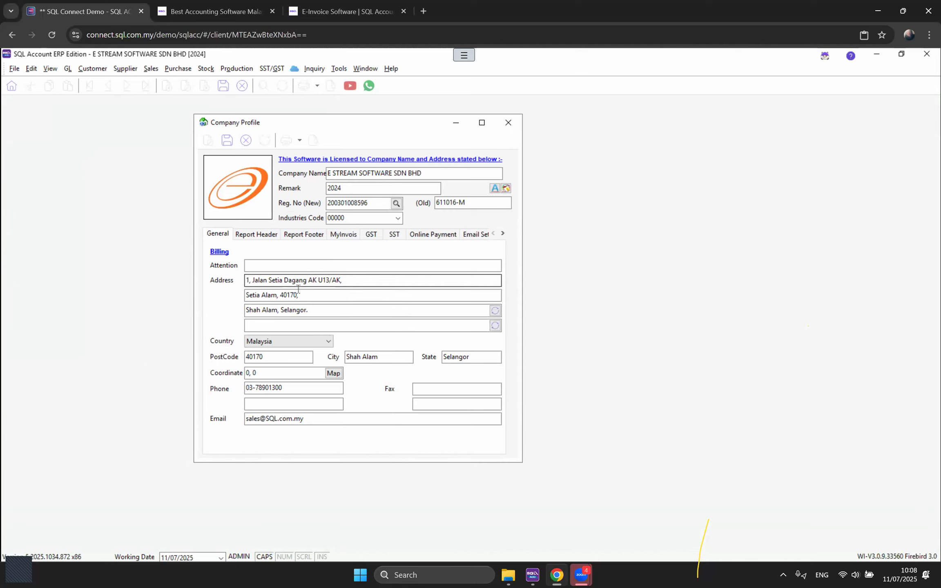
left_click_drag(428, 176, 327, 175)
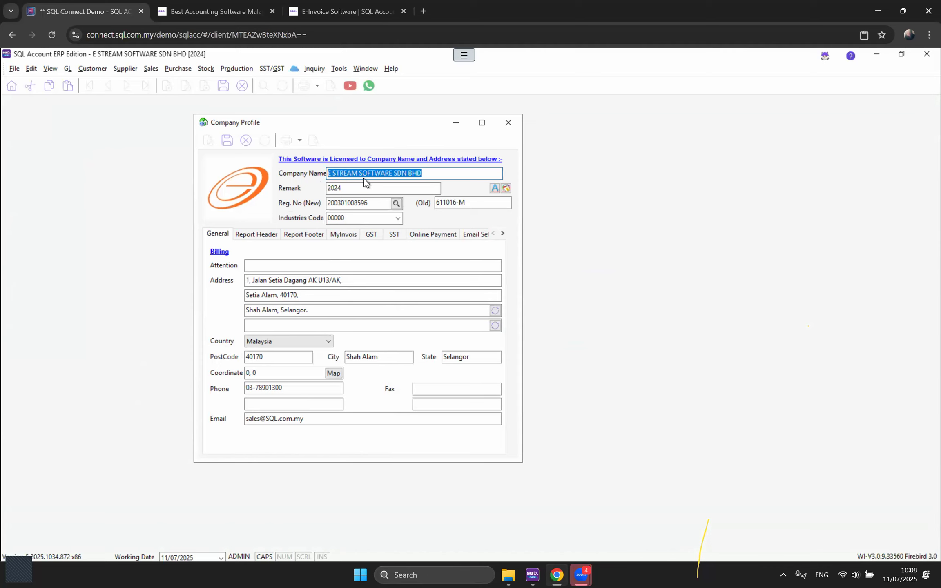
left_click(14, 68)
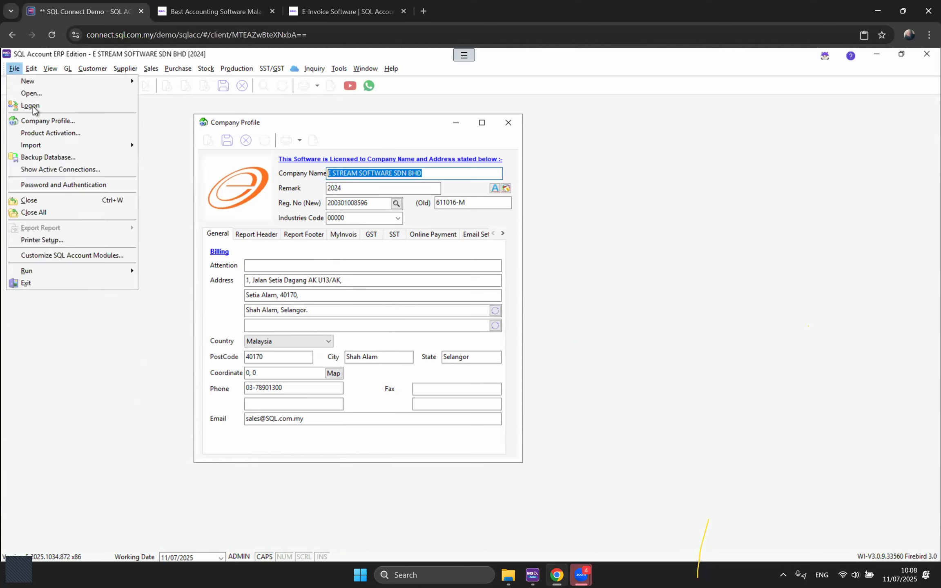
left_click(43, 130)
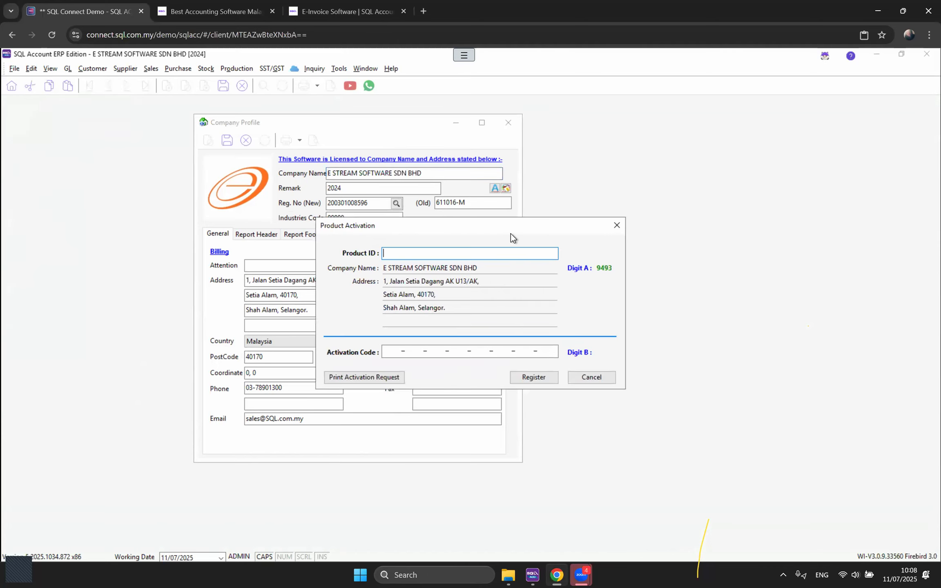
left_click_drag(484, 230, 700, 234)
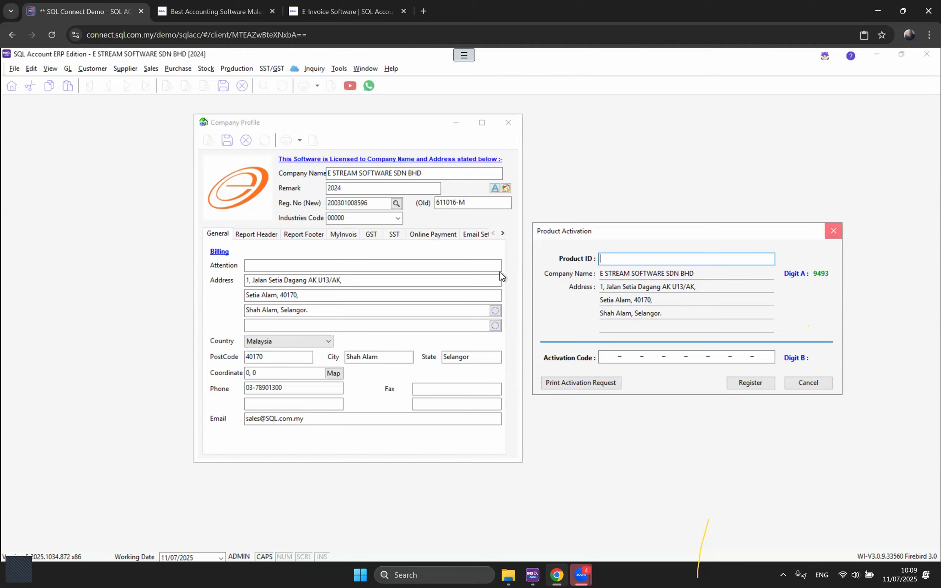
left_click(834, 232)
key("Tab")
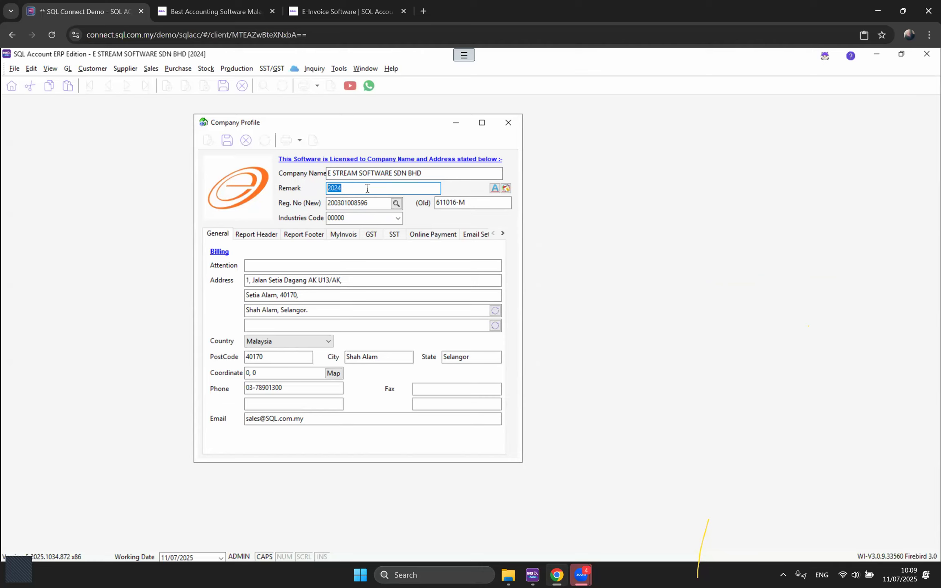
Step: Enter 2025 as the Remark, then select the Reg. No (New) value
type("2025")
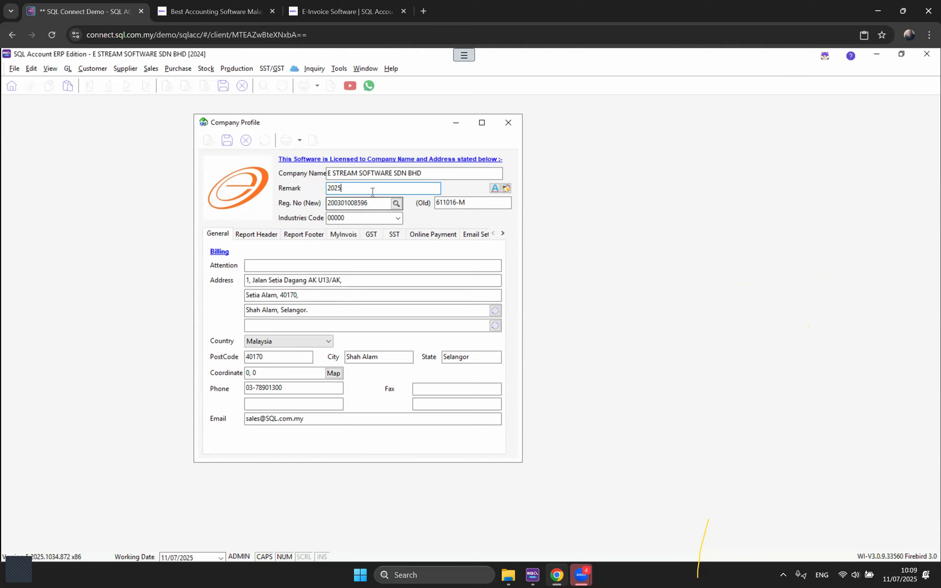
left_click_drag(375, 201, 299, 203)
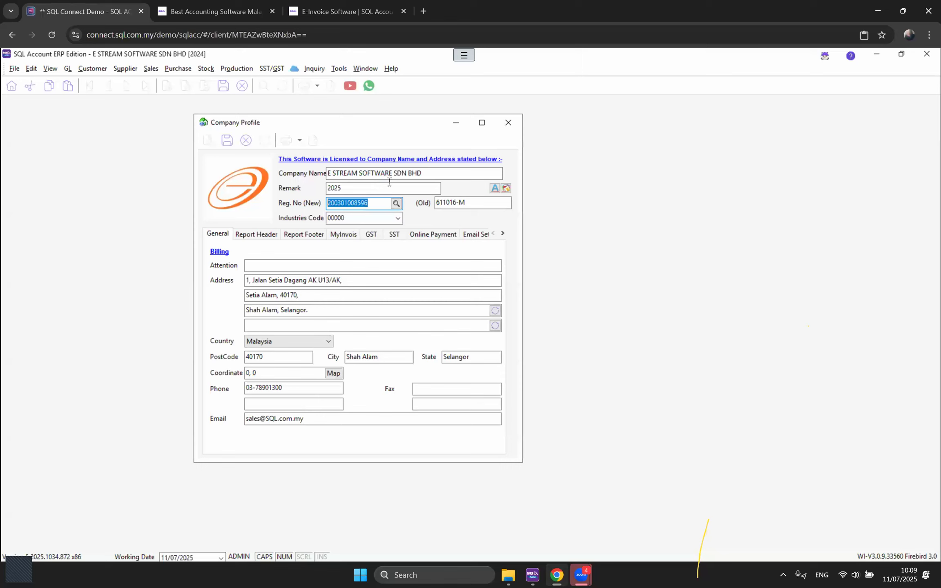
left_click(396, 206)
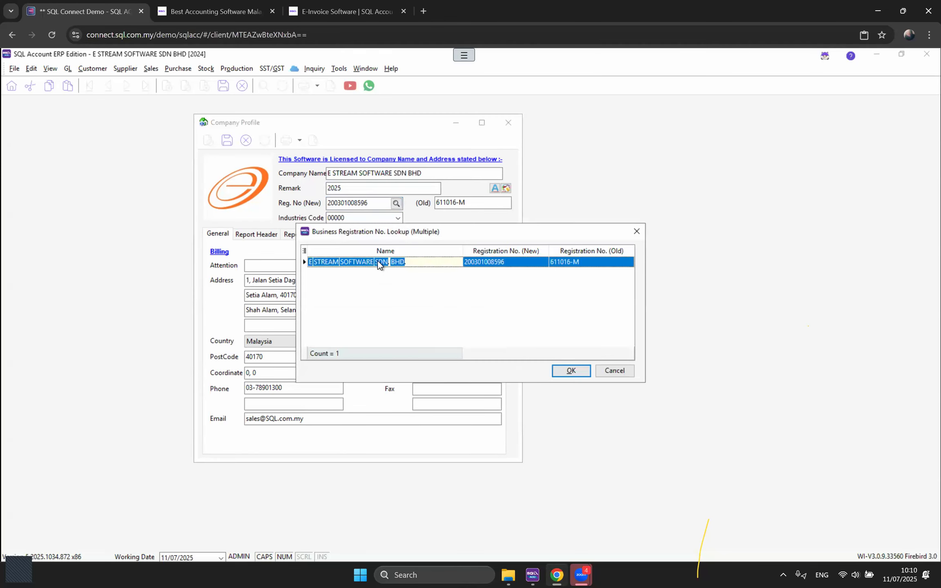
left_click_drag(469, 235, 498, 239)
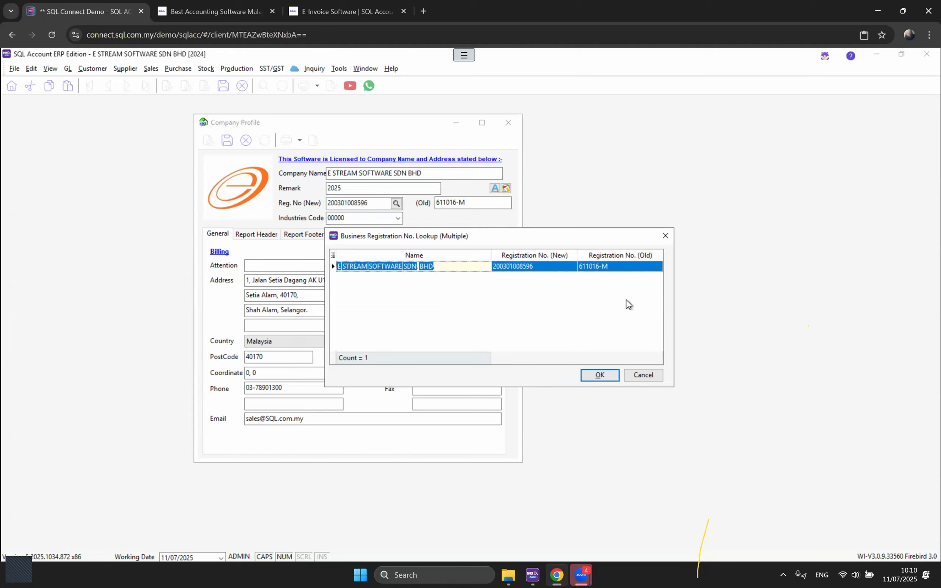
left_click(600, 375)
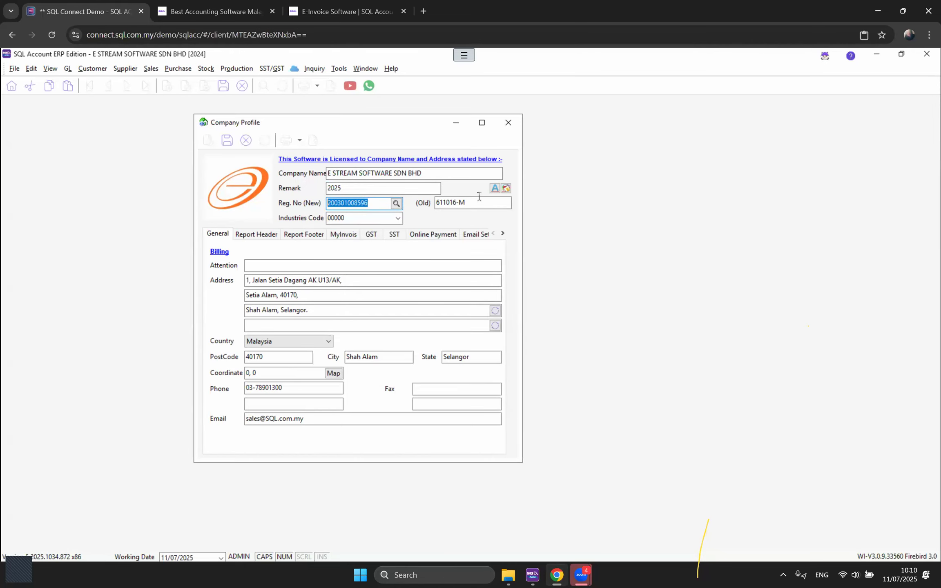
left_click(350, 217)
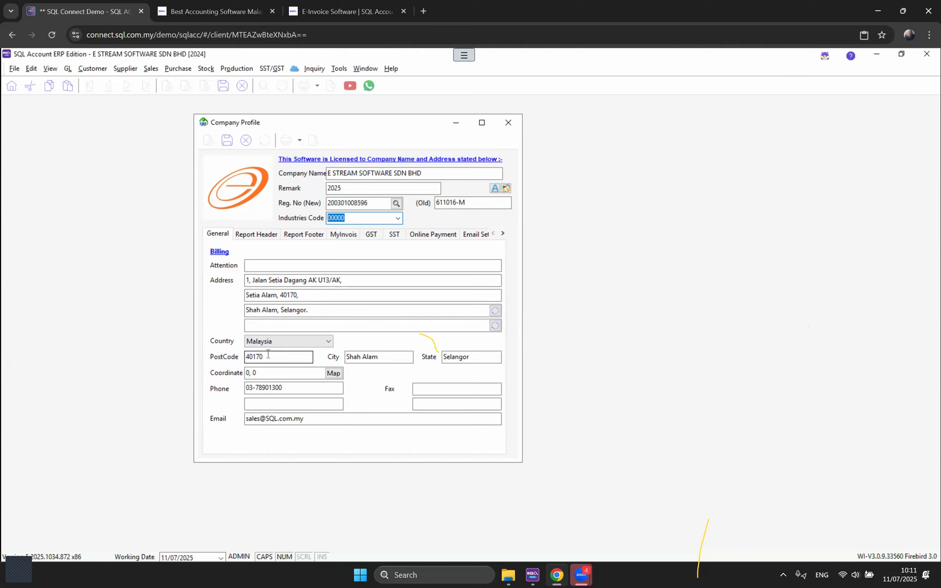
left_click(236, 355)
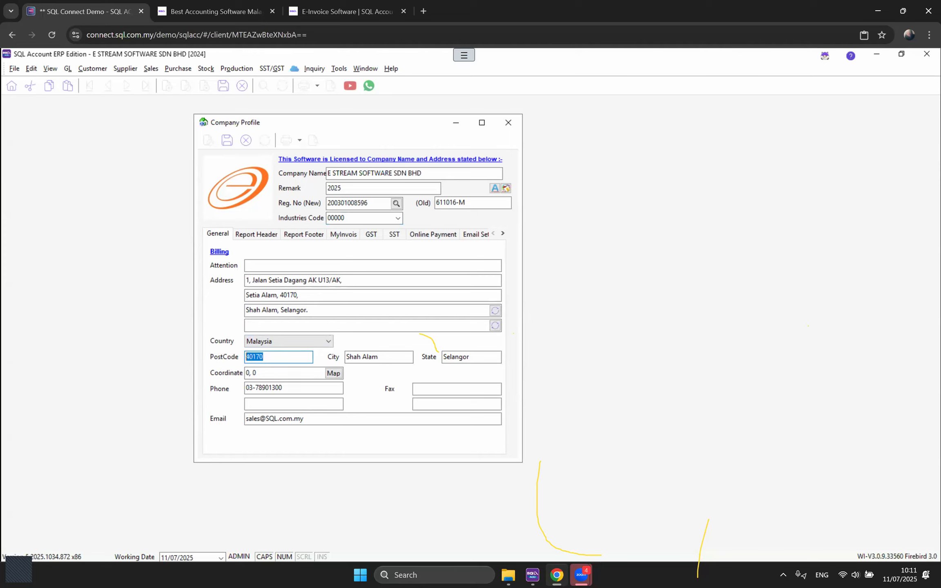
left_click(19, 569)
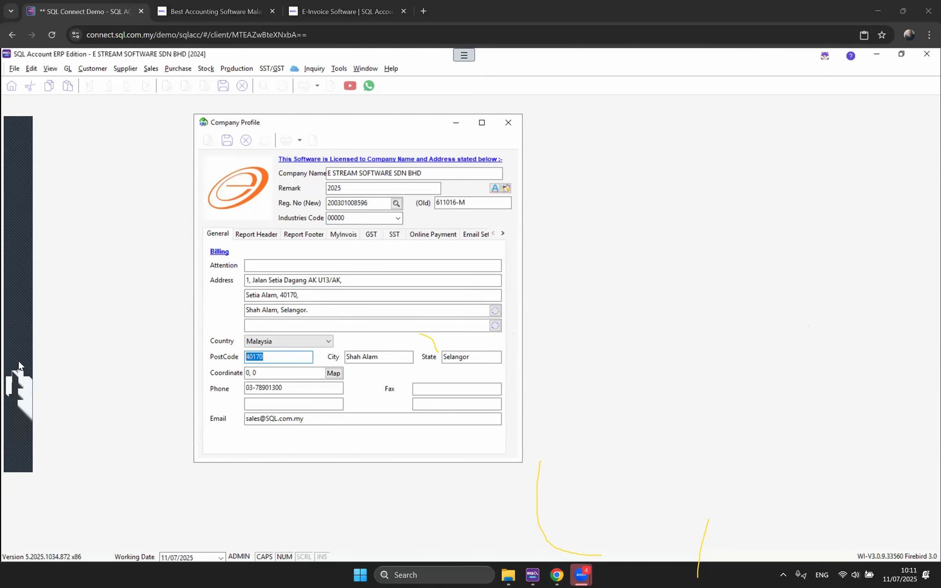
left_click(18, 353)
left_click(83, 397)
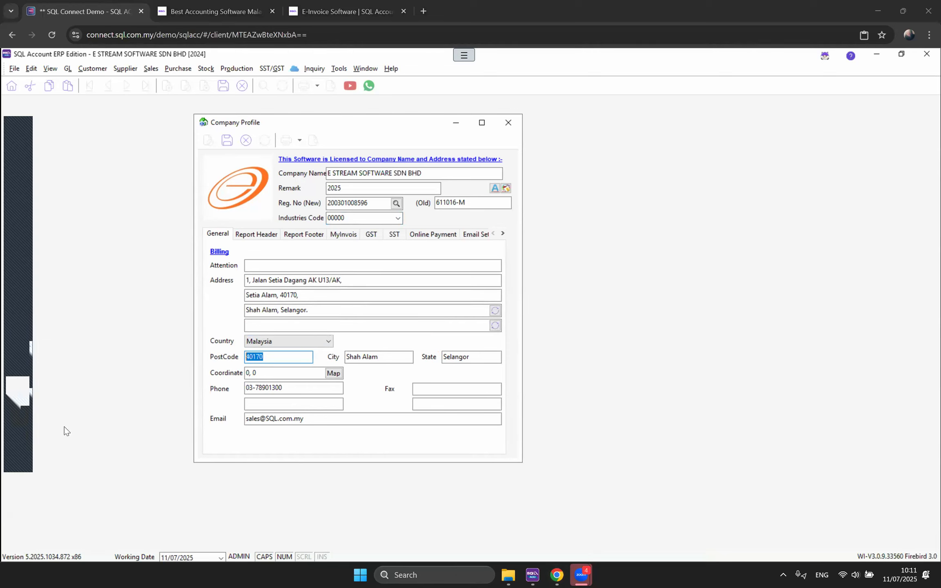
left_click(16, 360)
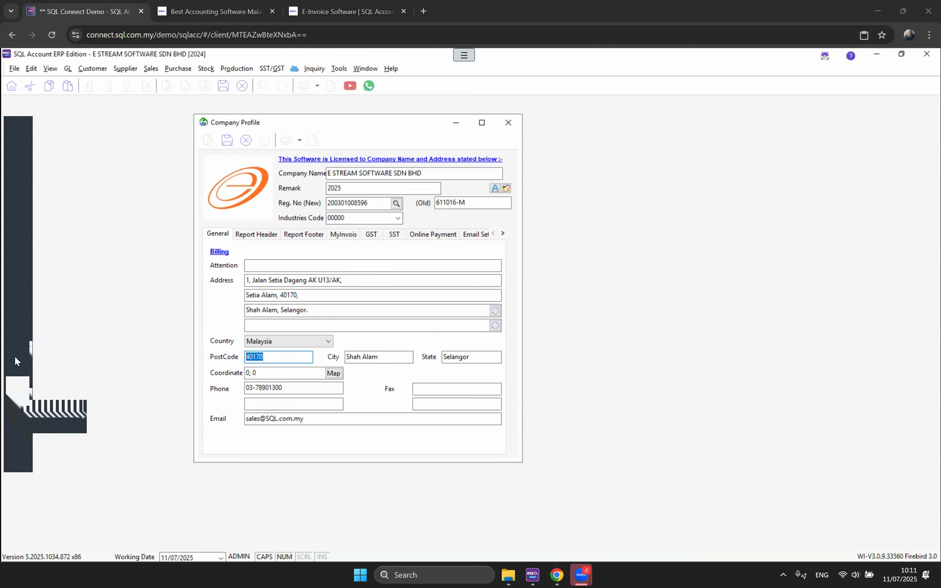
left_click(15, 413)
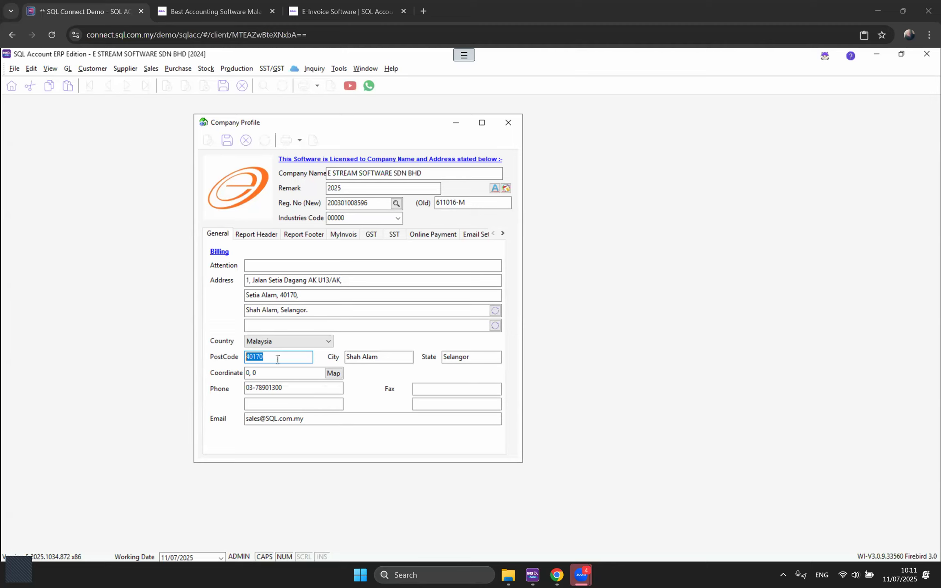
left_click(285, 392)
left_click(301, 419)
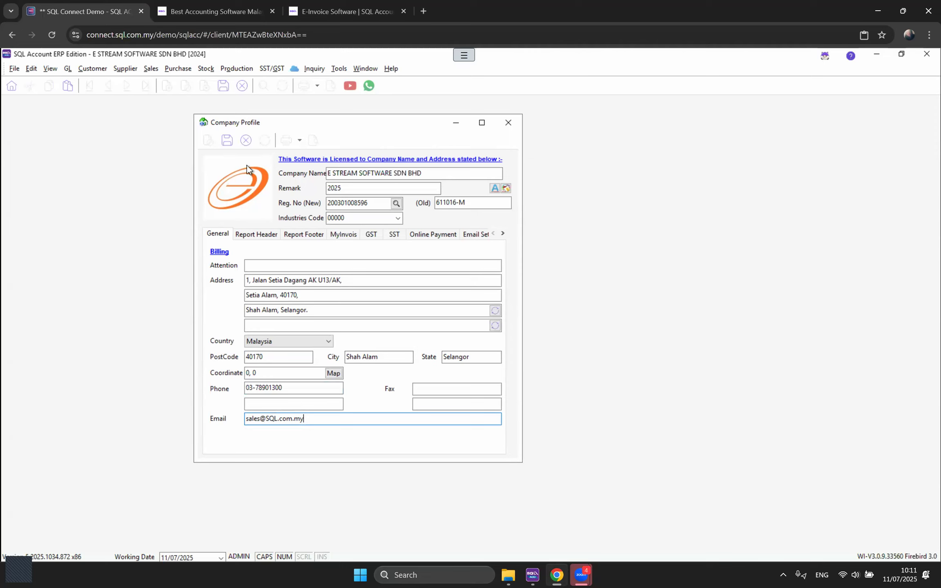
Step: Check the logo's context menu without choosing anything, then show the Report Header section
right_click(245, 197)
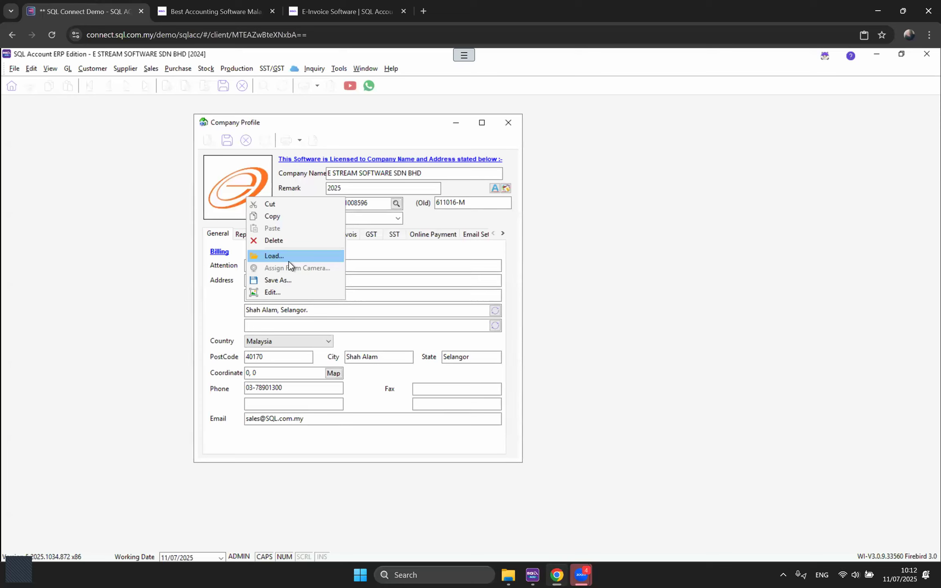
left_click(278, 179)
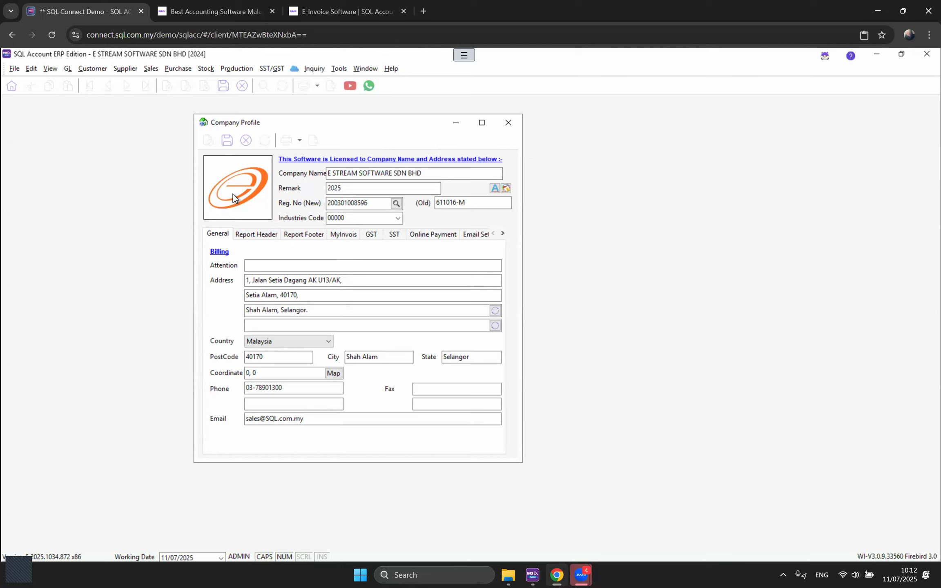
left_click(259, 237)
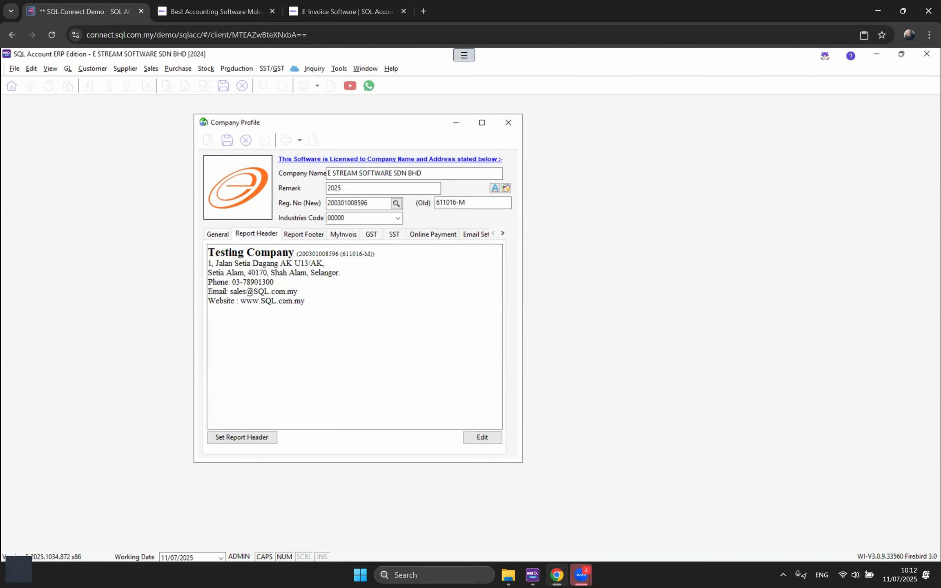
left_click(219, 237)
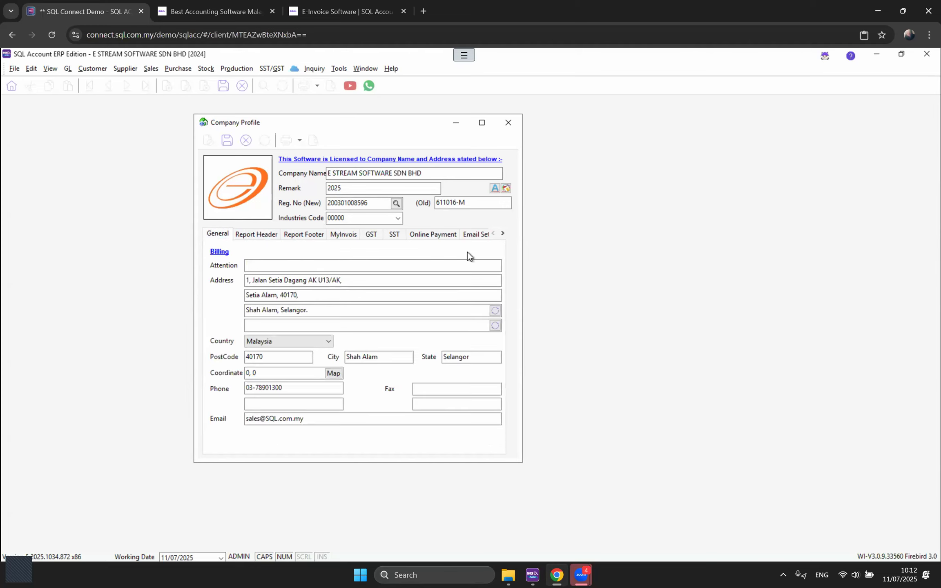
left_click(253, 235)
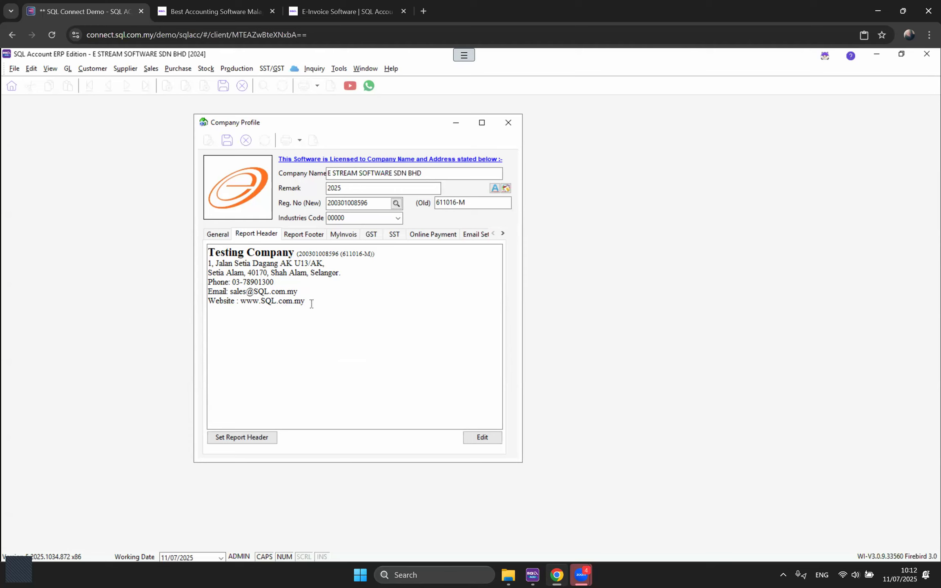
left_click(478, 441)
left_click_drag(408, 313, 345, 316)
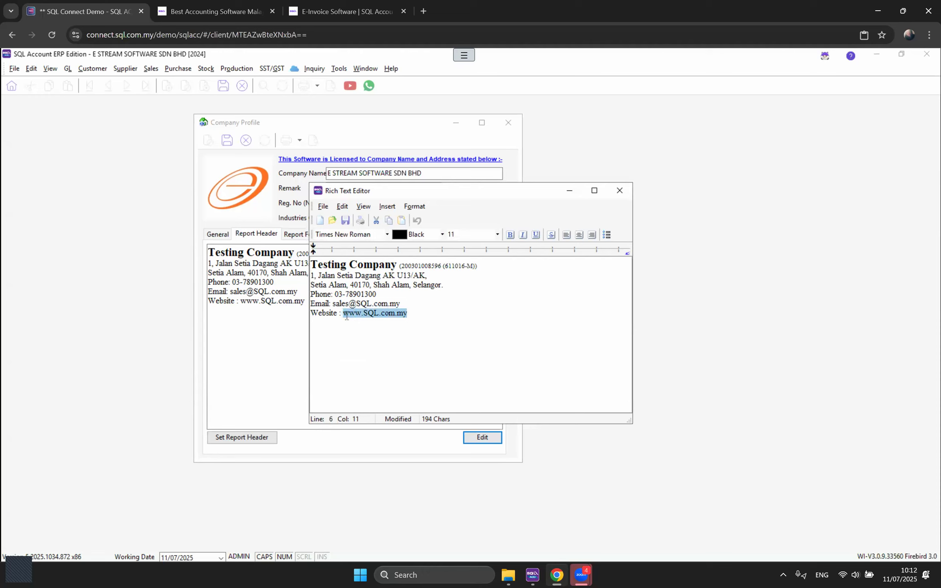
left_click(442, 234)
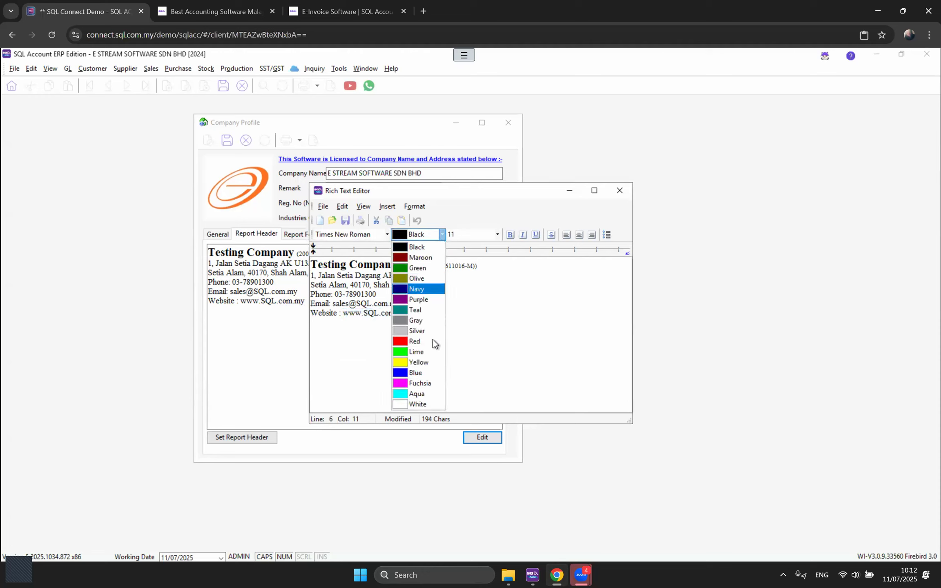
left_click(425, 373)
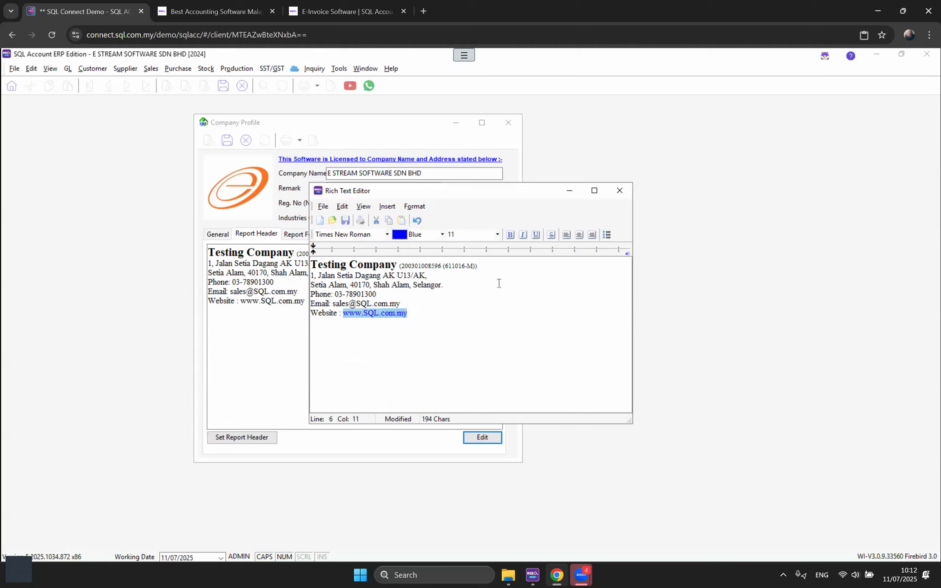
left_click(536, 239)
left_click(427, 312)
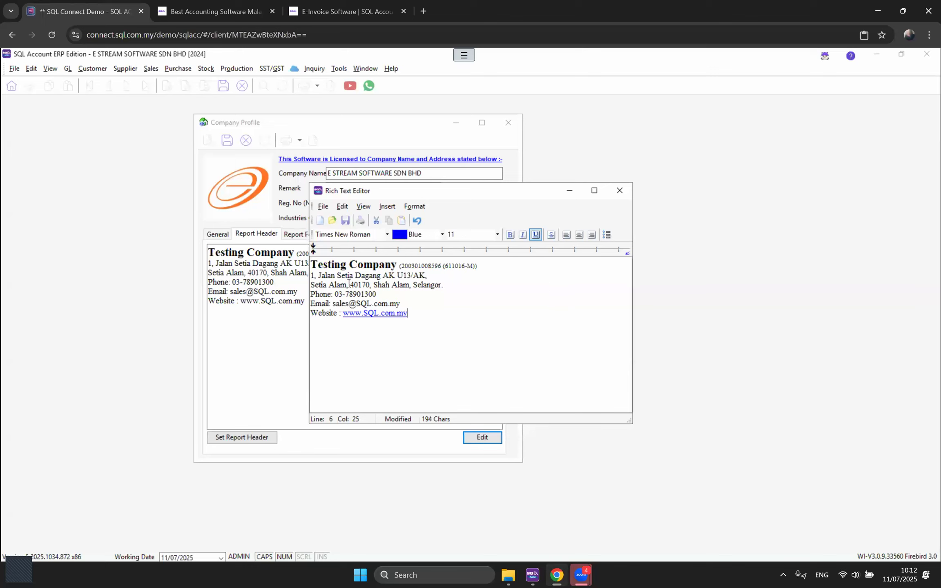
left_click(619, 198)
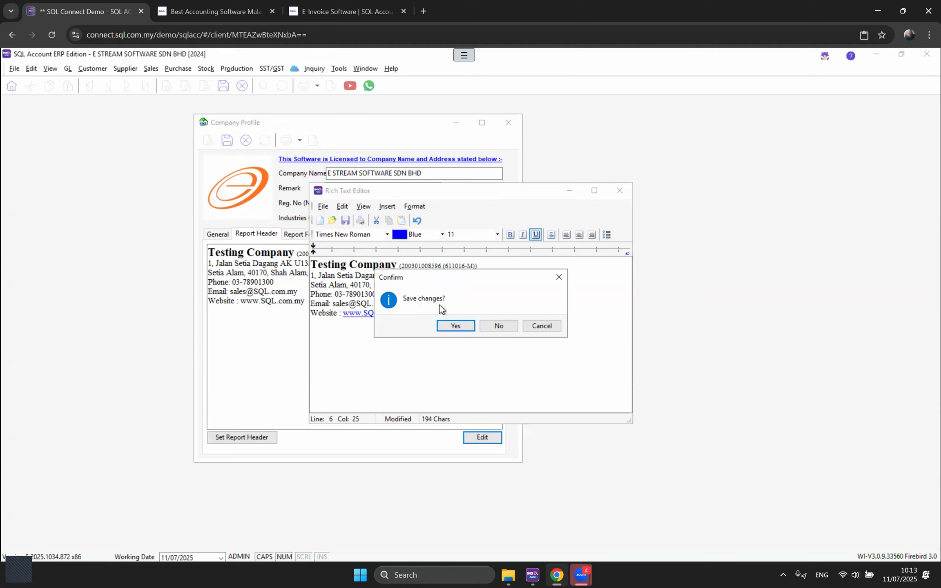
left_click(457, 328)
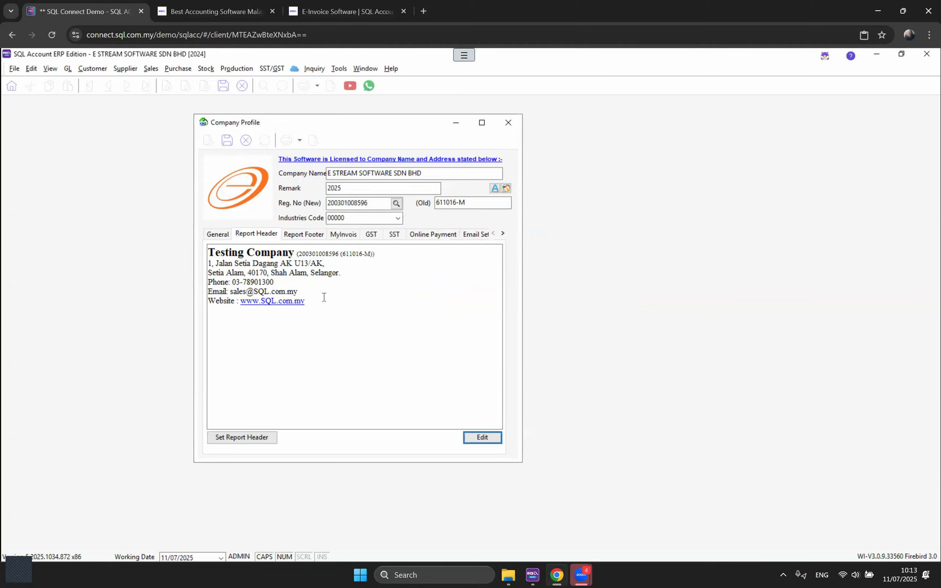
Step: Select the report header text, then switch to the empty Report Footer section
left_click_drag(314, 301, 198, 259)
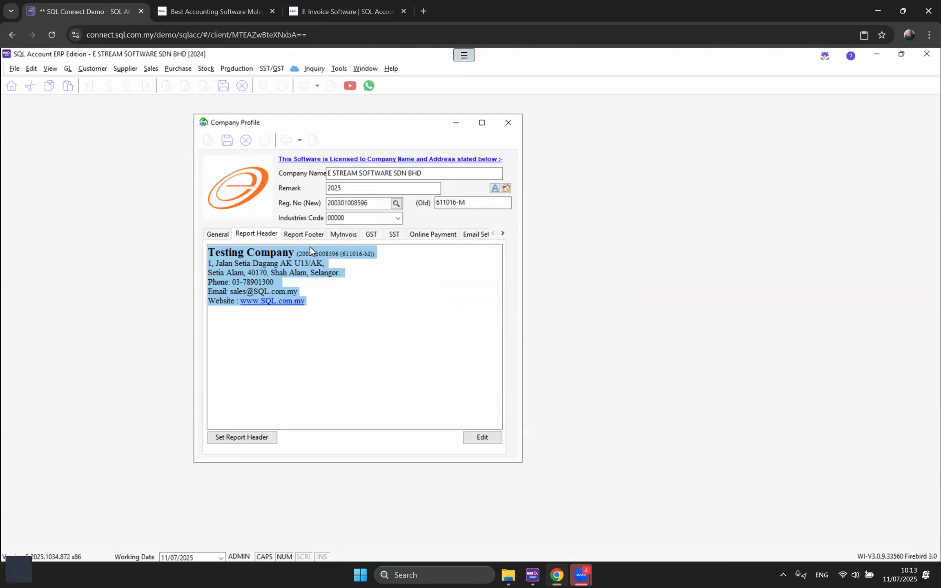
left_click(296, 237)
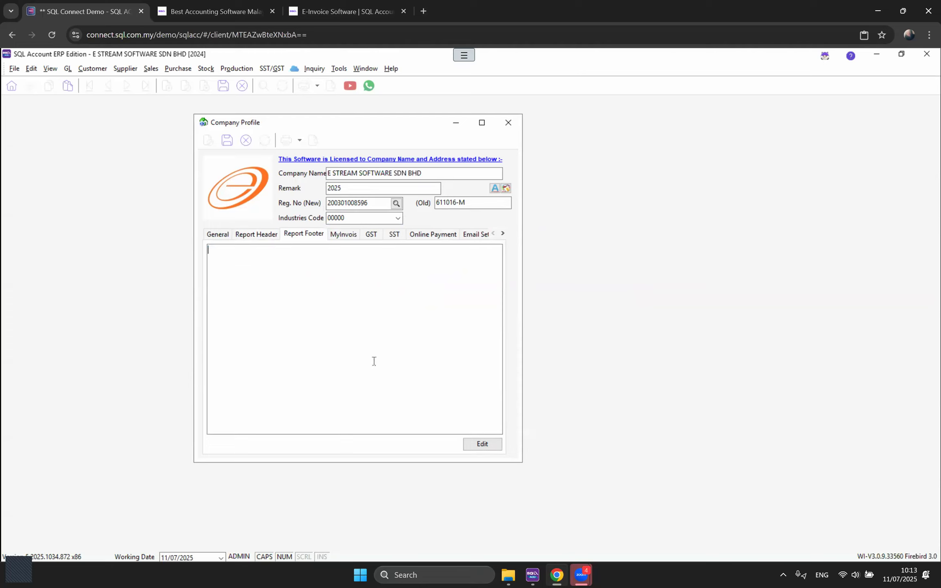
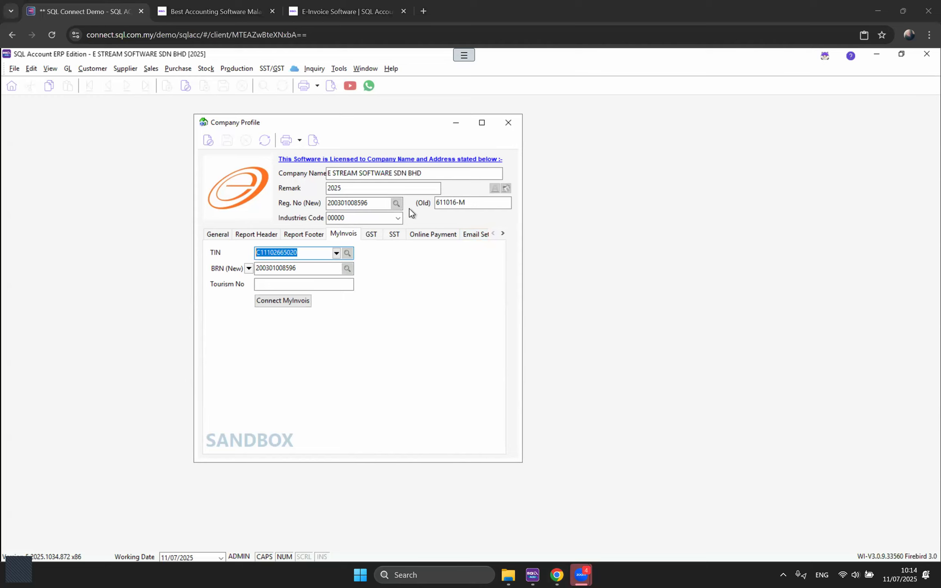
Step: Check the company's new BRN registration number on the Company Profile's MyInvois tab
left_click(356, 203)
left_click(486, 205)
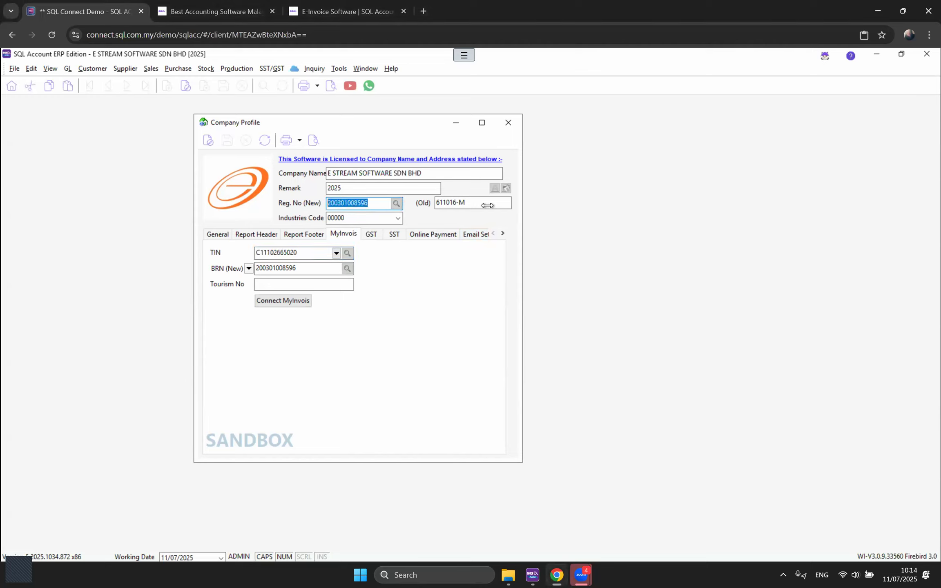
left_click(241, 253)
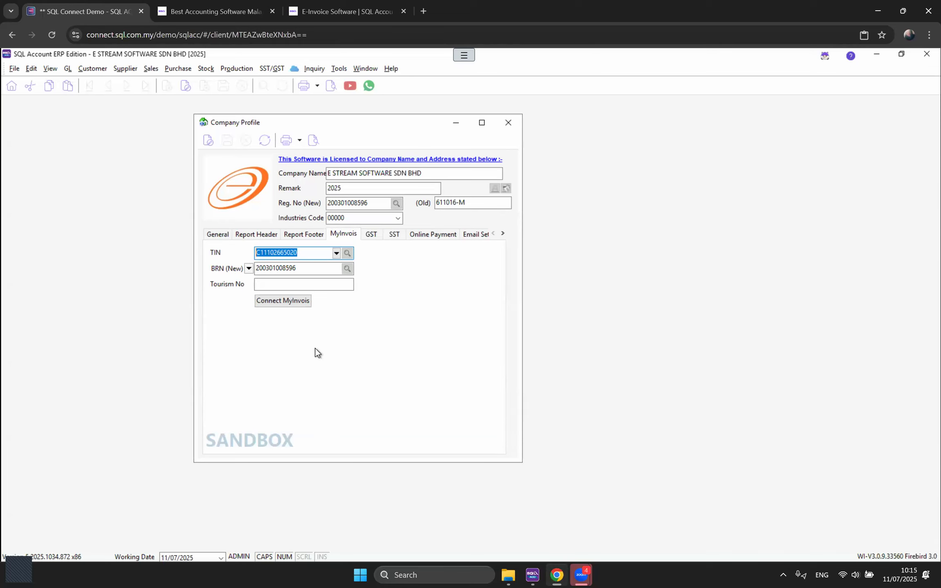
left_click(286, 304)
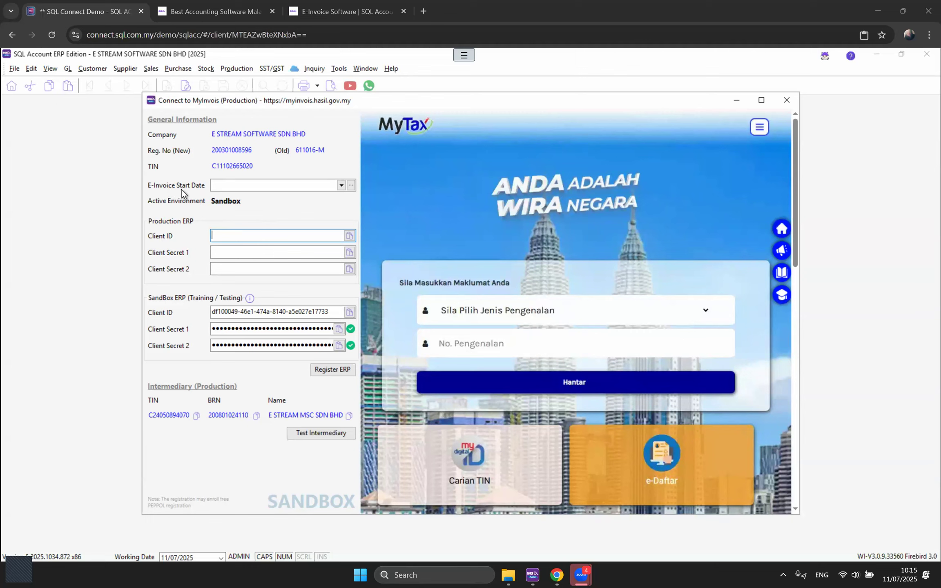
Step: Set the e-invoice start date to 01/01/2026, then load the preprod MyTax site in a new tab
left_click(351, 186)
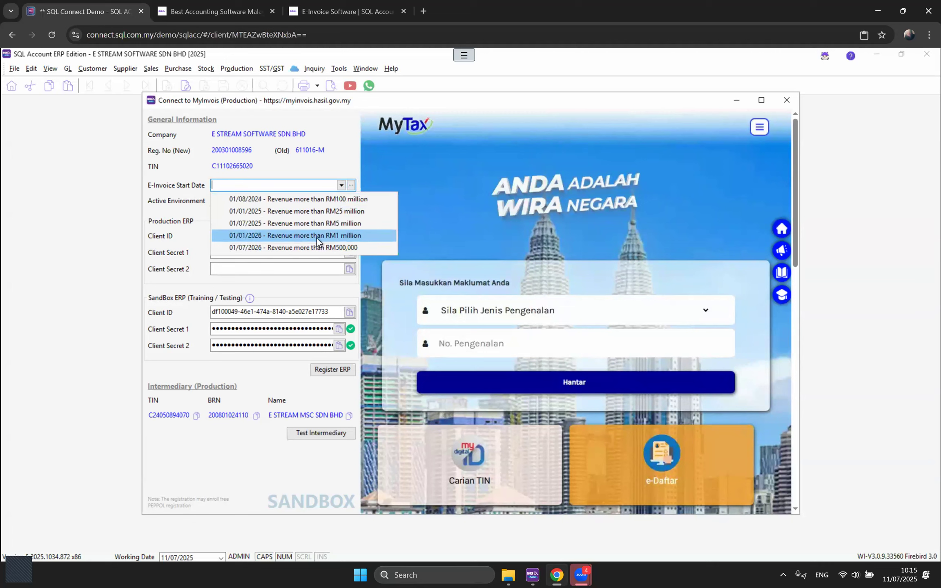
left_click(278, 236)
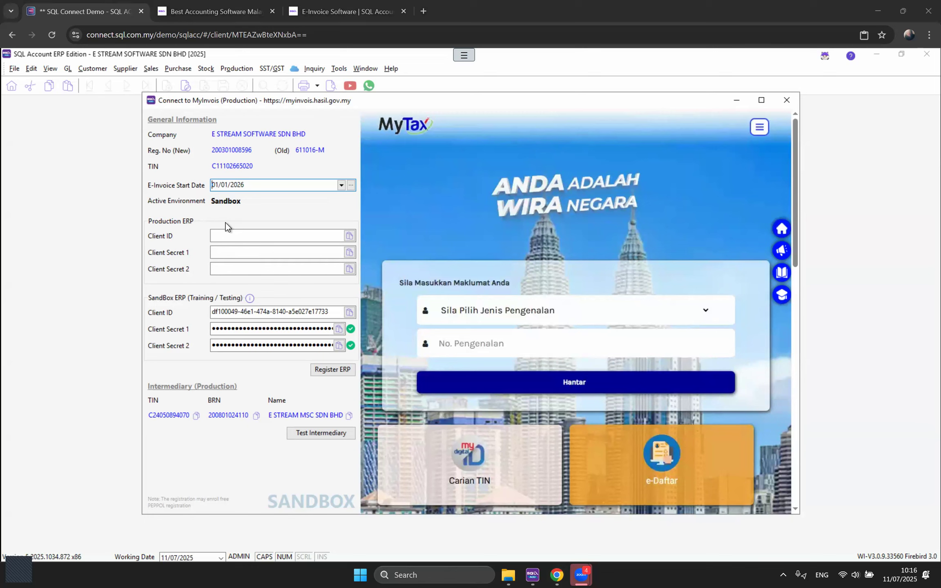
left_click(424, 11)
left_click(414, 32)
type("PRE")
key("Return")
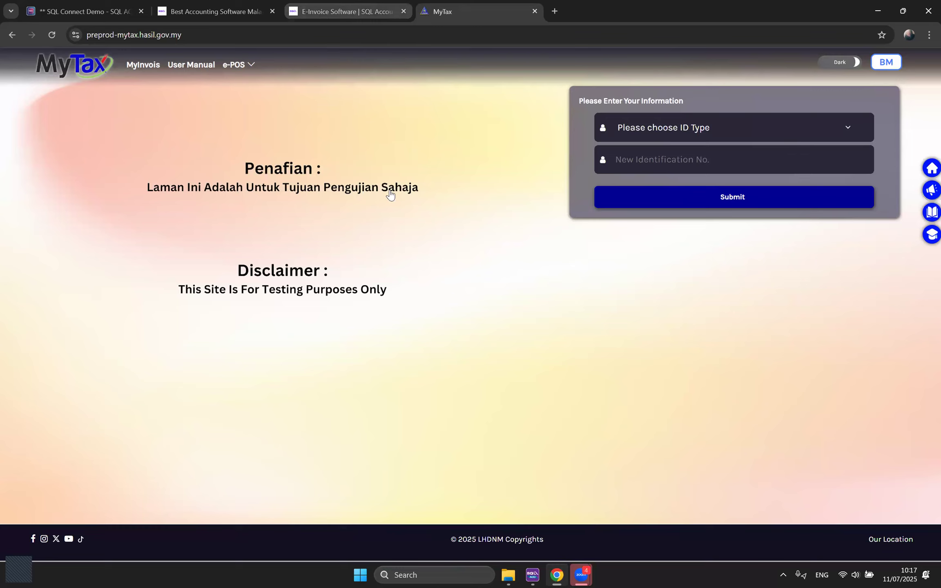
Step: Open the MyInvois registration guide from the SQL e-invoice page and read its Step 1
left_click(343, 10)
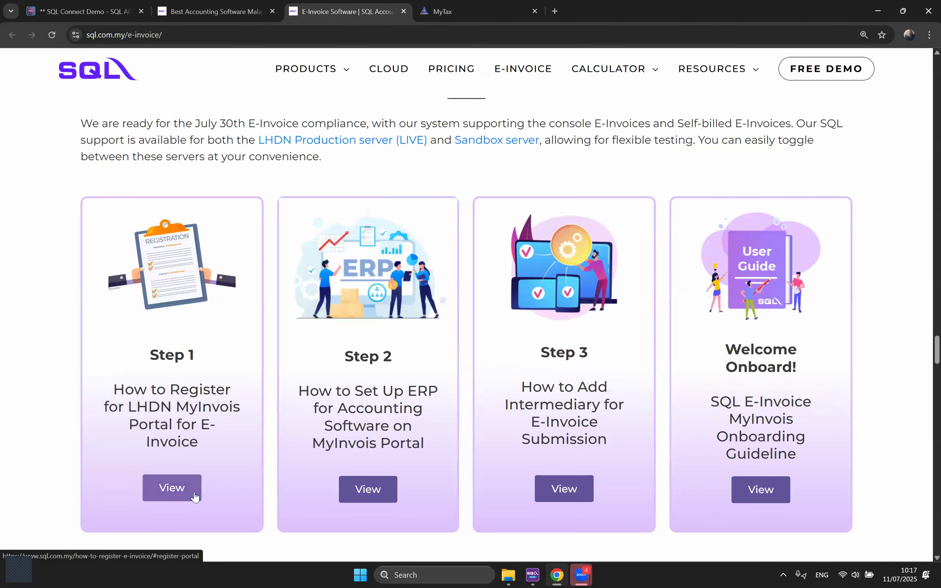
left_click(194, 491)
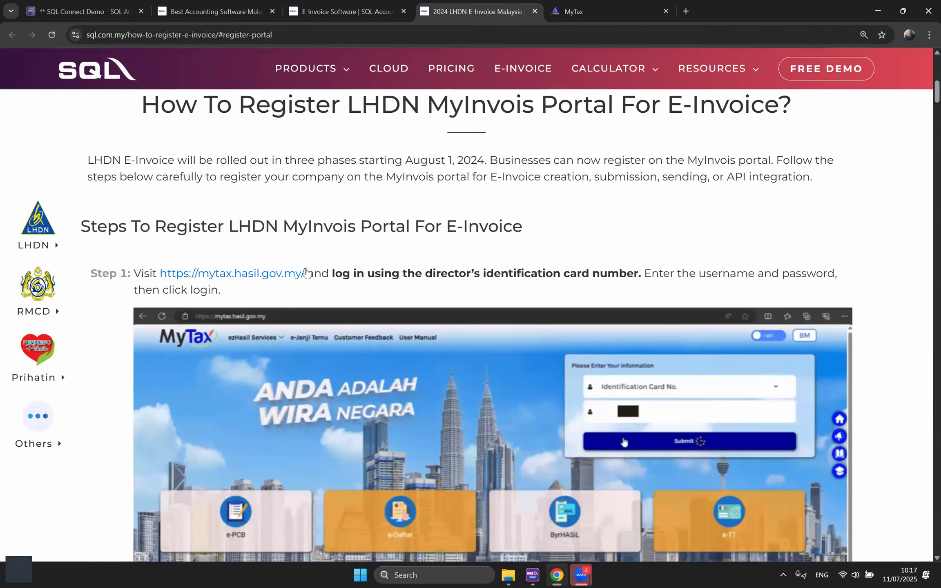
left_click_drag(250, 275, 254, 279)
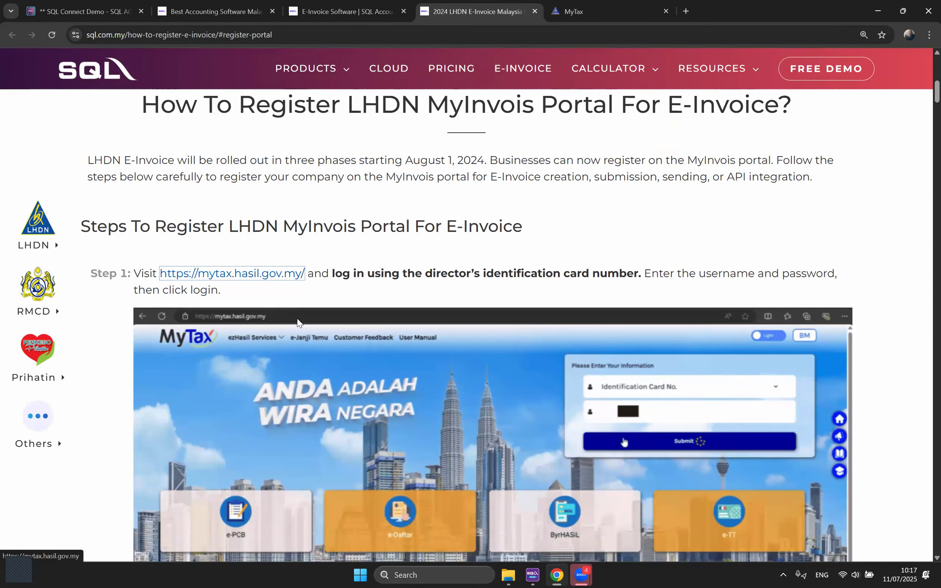
scroll(351, 300, "down", 1)
scroll(351, 298, "down", 1)
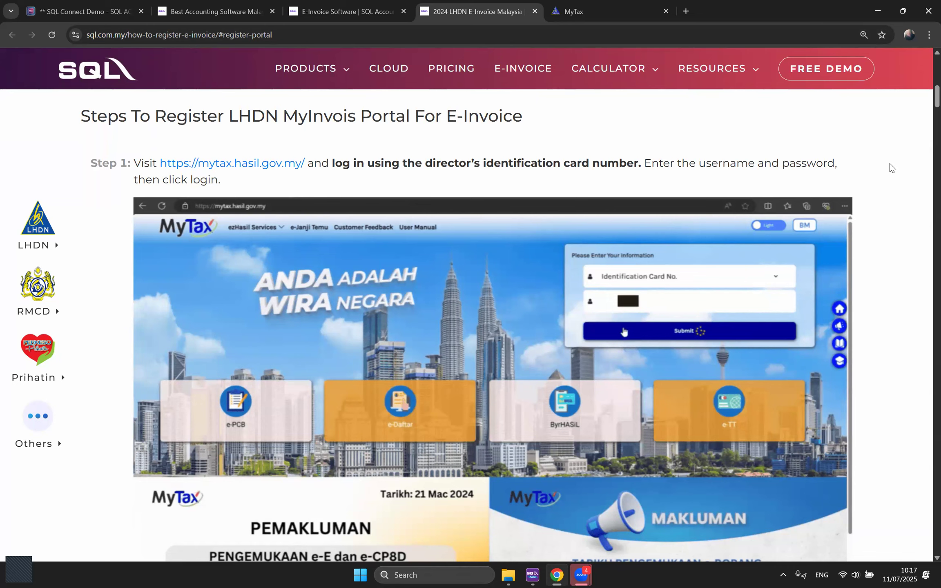
Step: Move between the SQL Account demo, MyTax test site and registration guide, ending on the guide
left_click(76, 11)
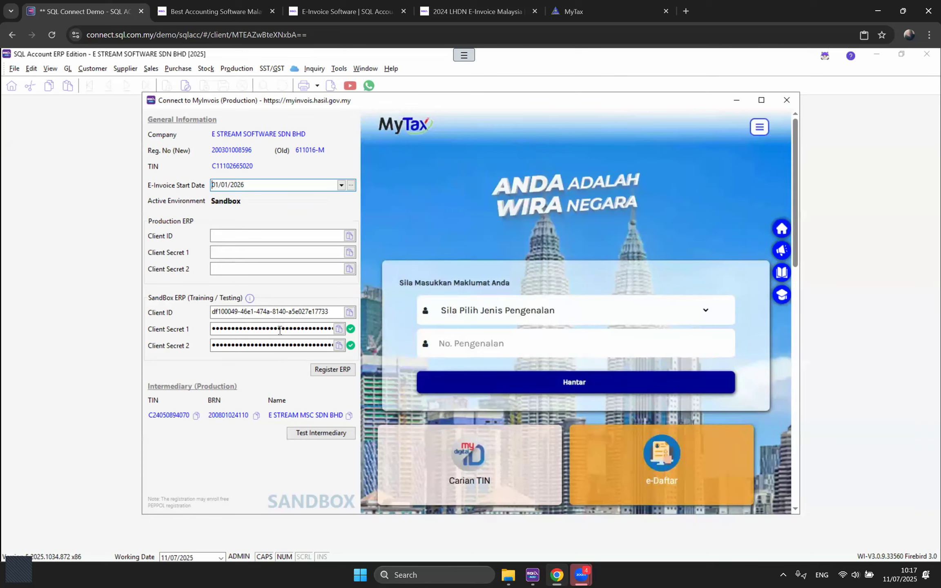
left_click(367, 4)
left_click(464, 10)
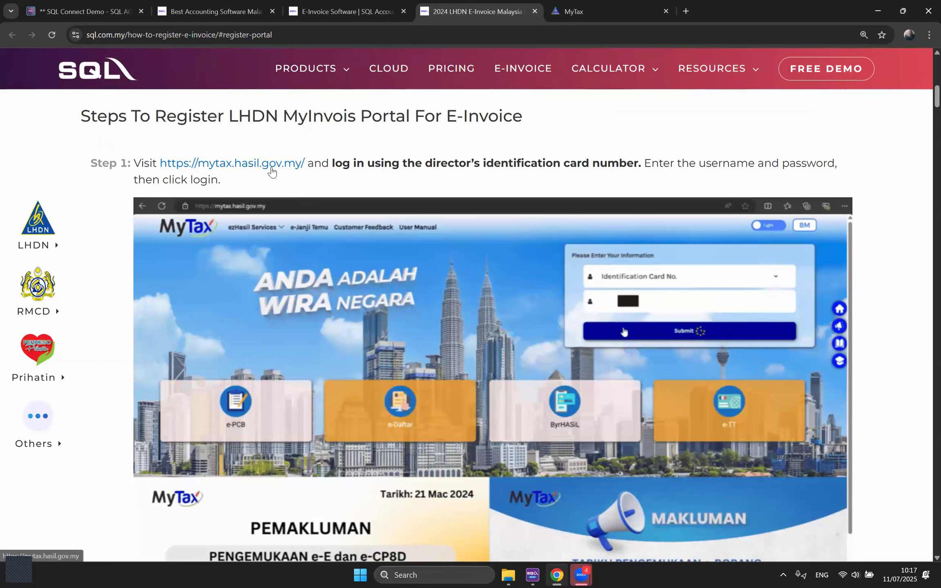
left_click(574, 12)
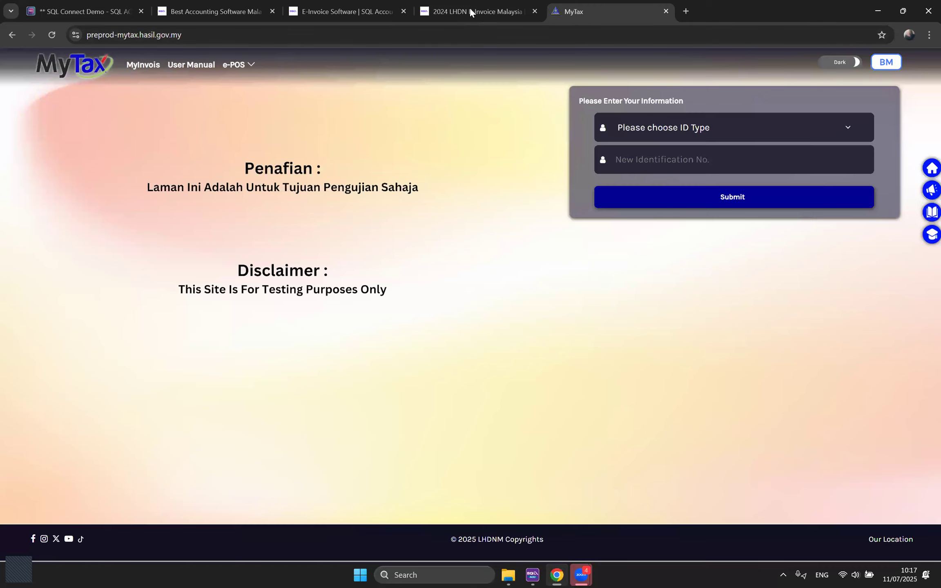
key("ctrl+shift+Tab")
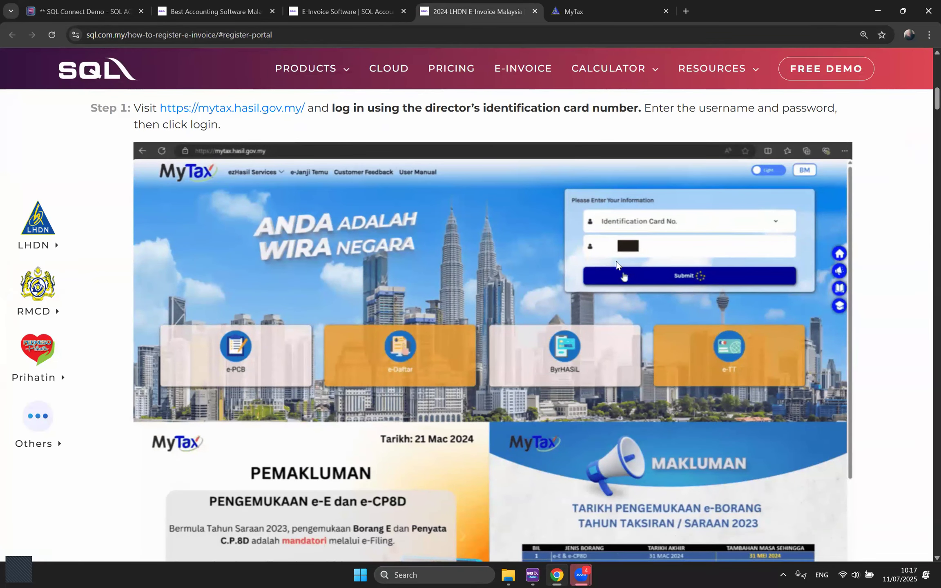
Step: Scroll the guide past Step 5 and the tutorial video to the 'How To Register An ERP' heading
scroll(683, 275, "down", 8)
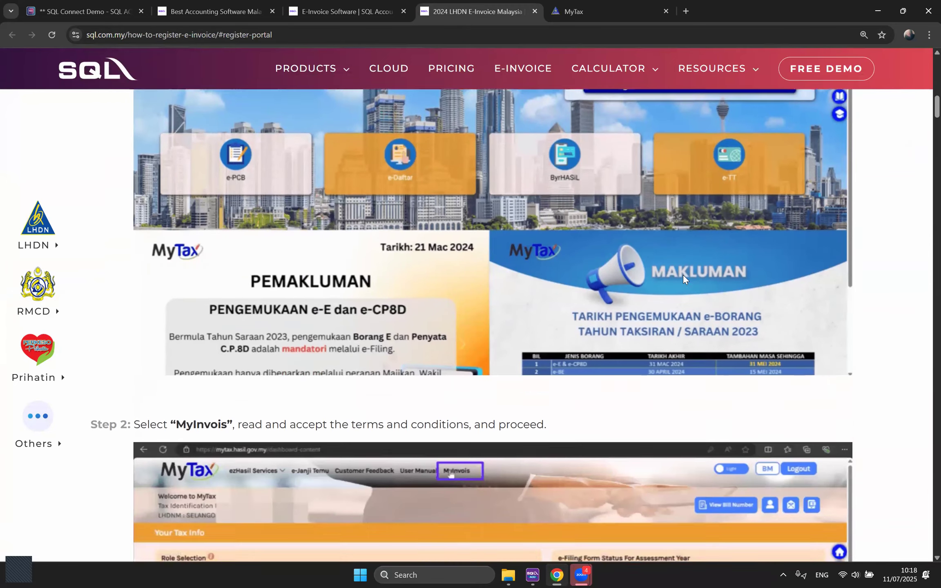
scroll(683, 275, "down", 1)
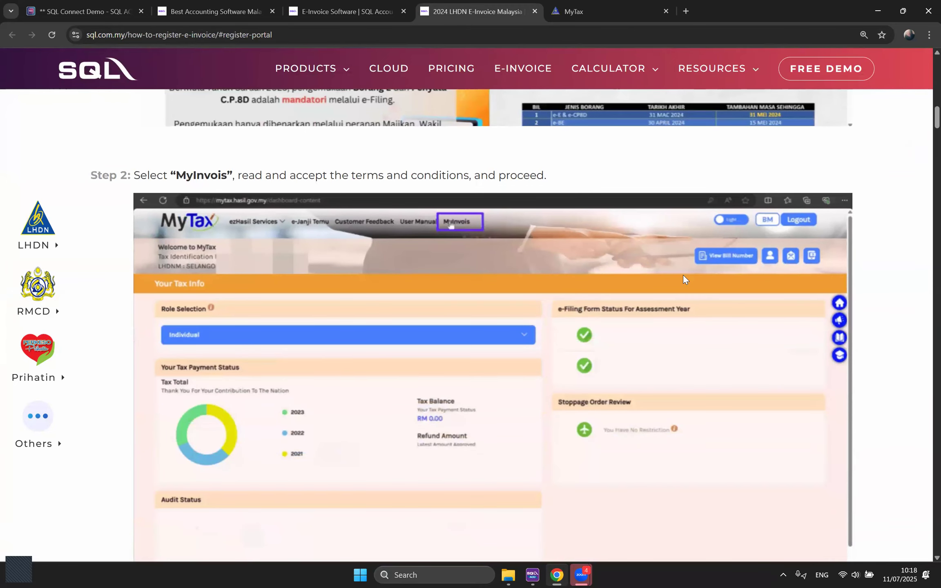
scroll(551, 280, "down", 1)
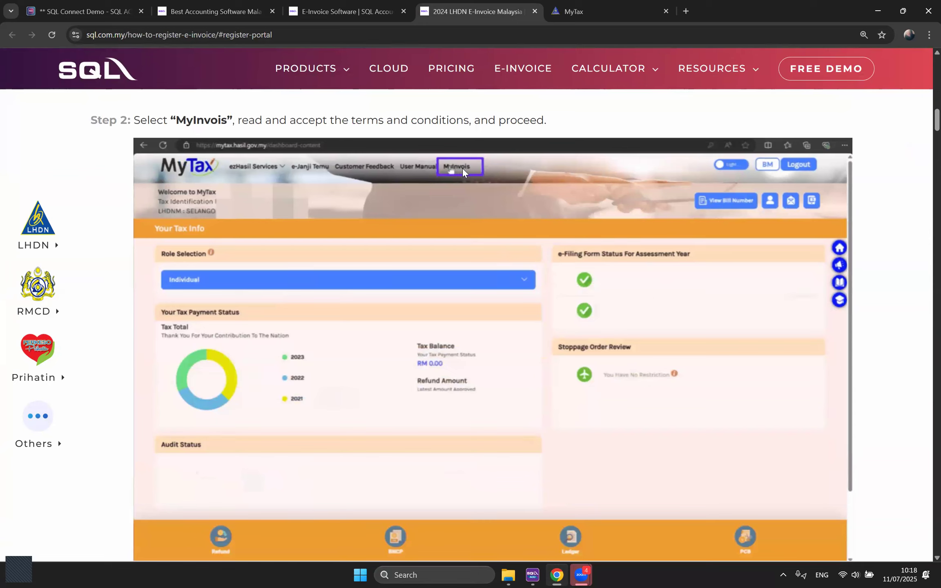
scroll(572, 244, "down", 6)
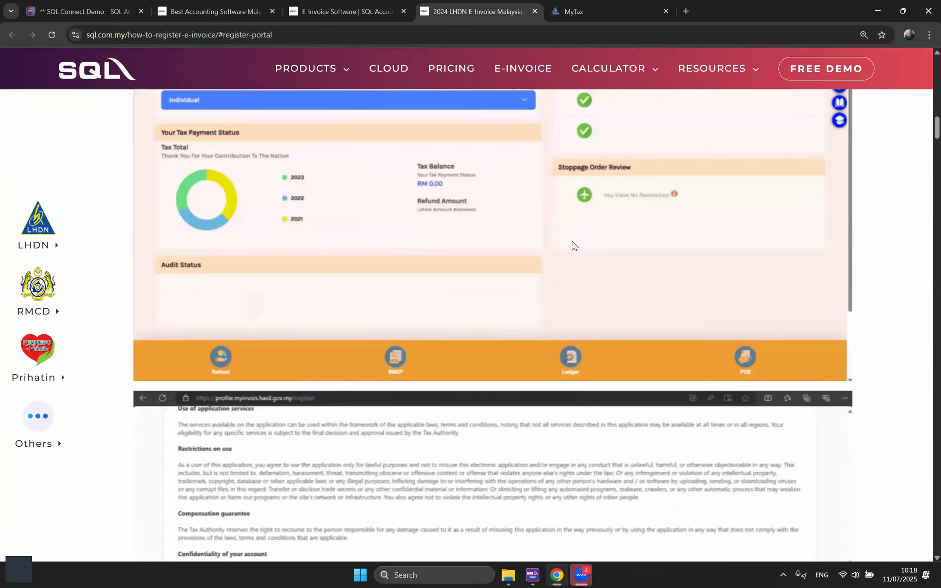
scroll(293, 282, "down", 3)
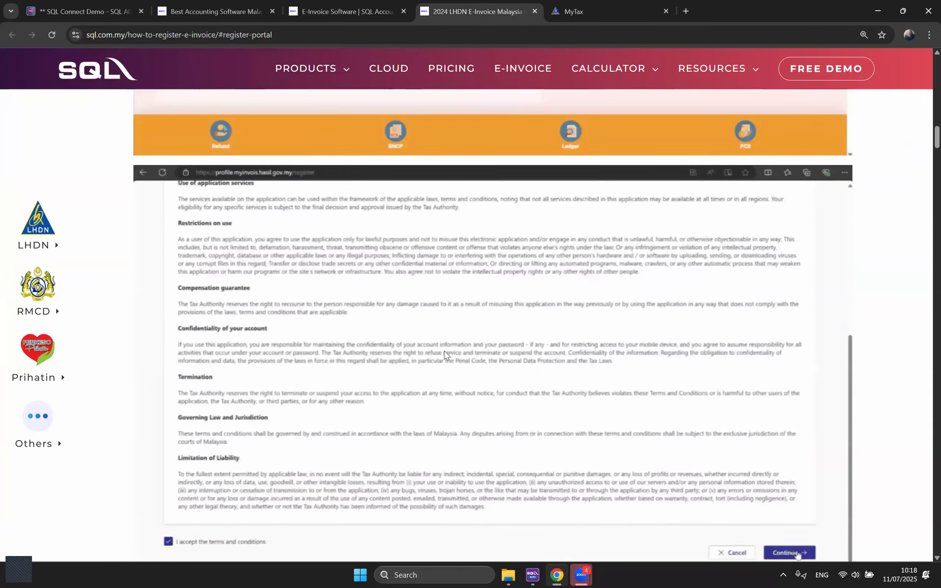
scroll(297, 307, "down", 2)
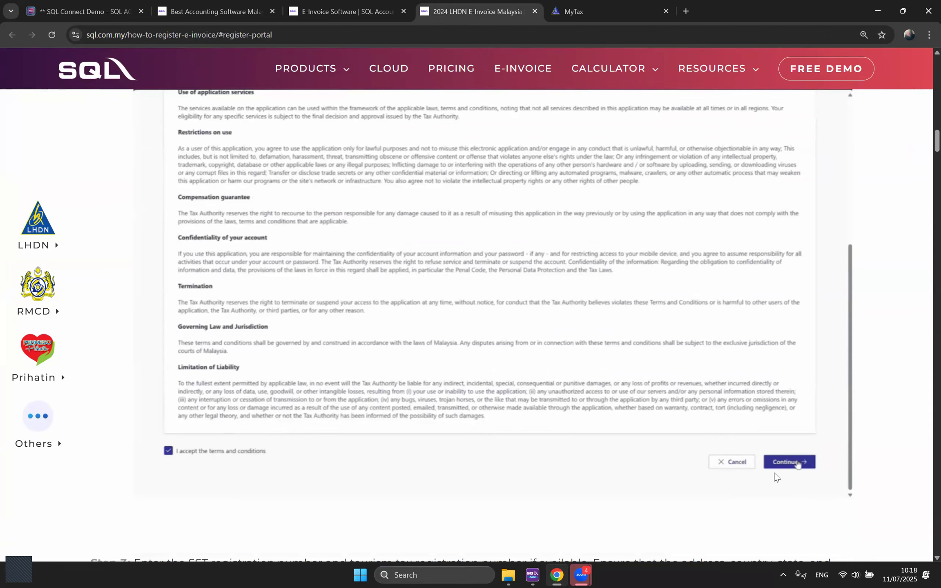
scroll(544, 399, "down", 8)
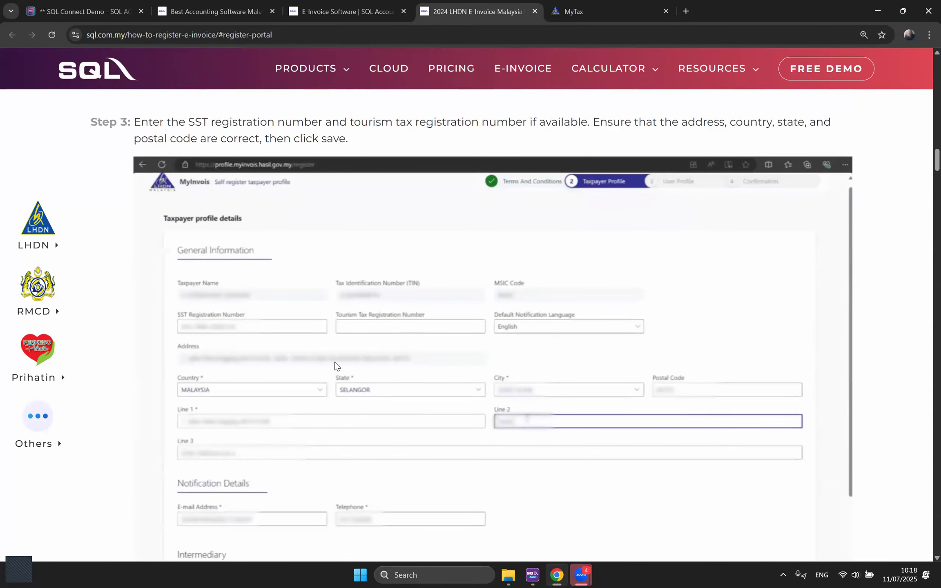
scroll(545, 403, "down", 2)
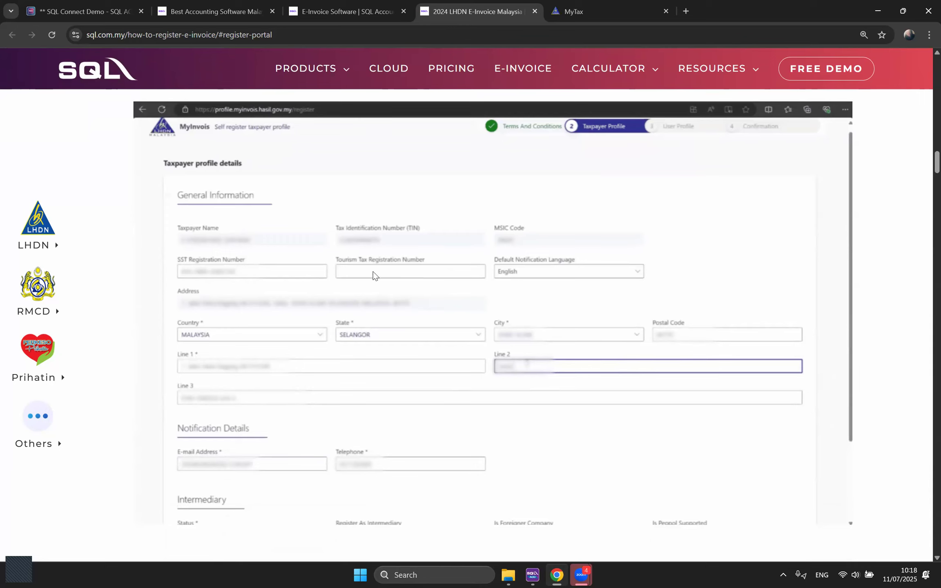
scroll(579, 433, "down", 1)
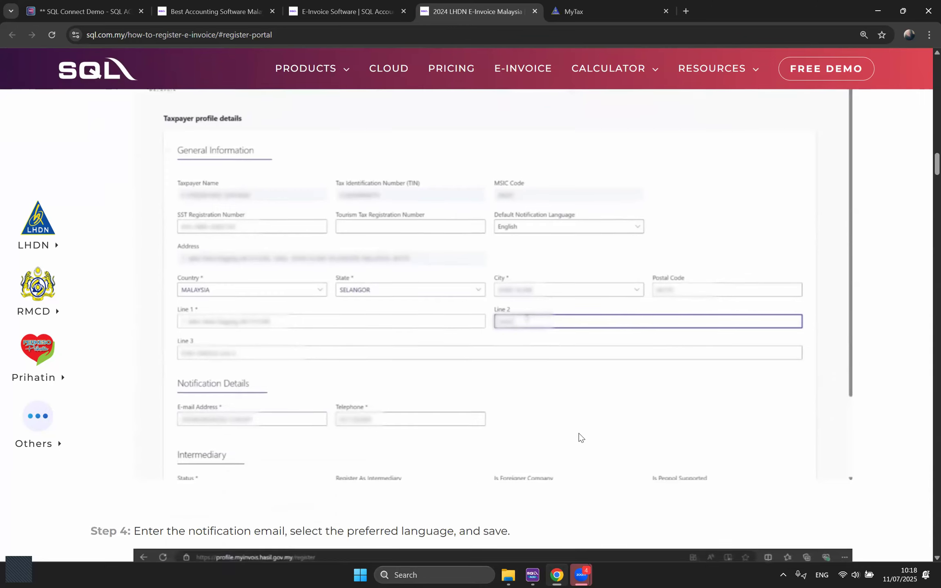
scroll(593, 396, "down", 3)
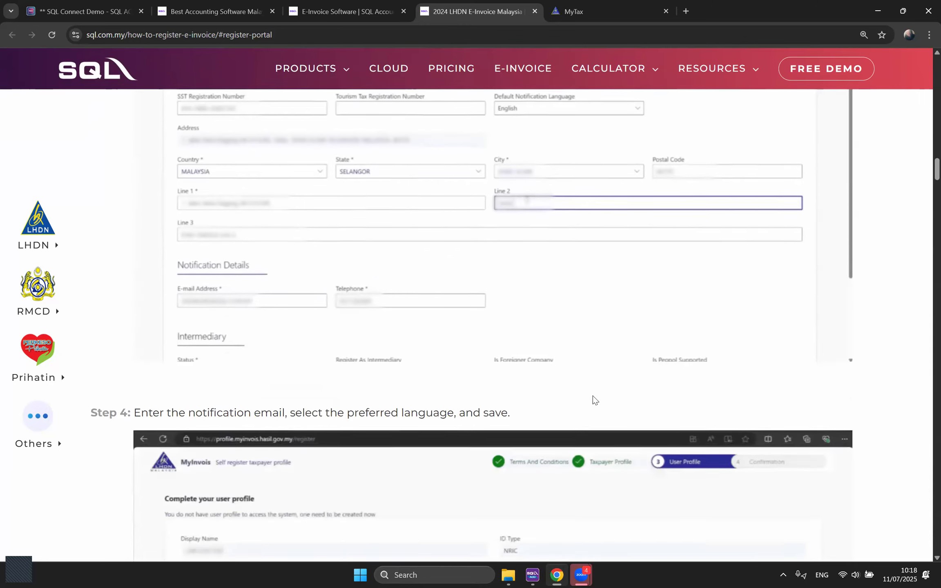
scroll(593, 395, "down", 2)
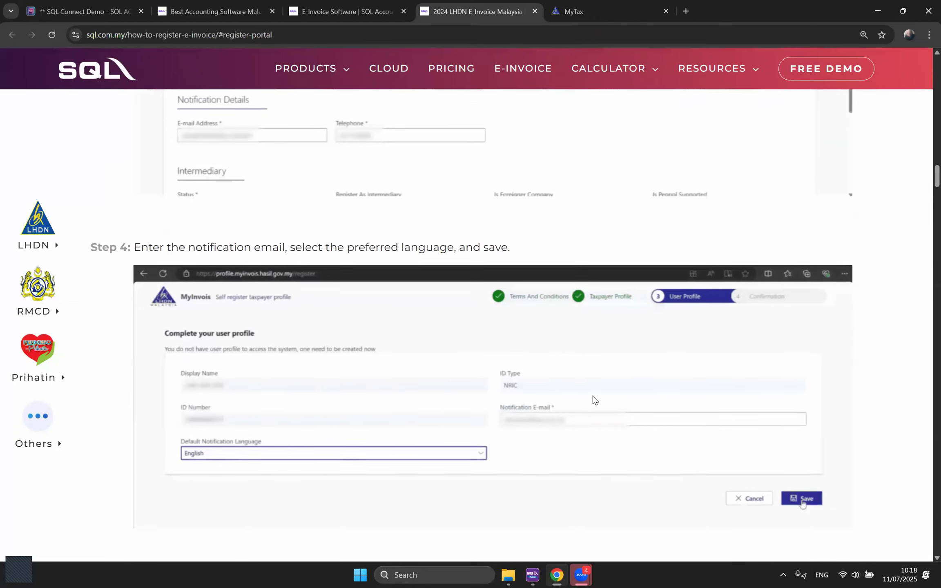
scroll(593, 395, "down", 1)
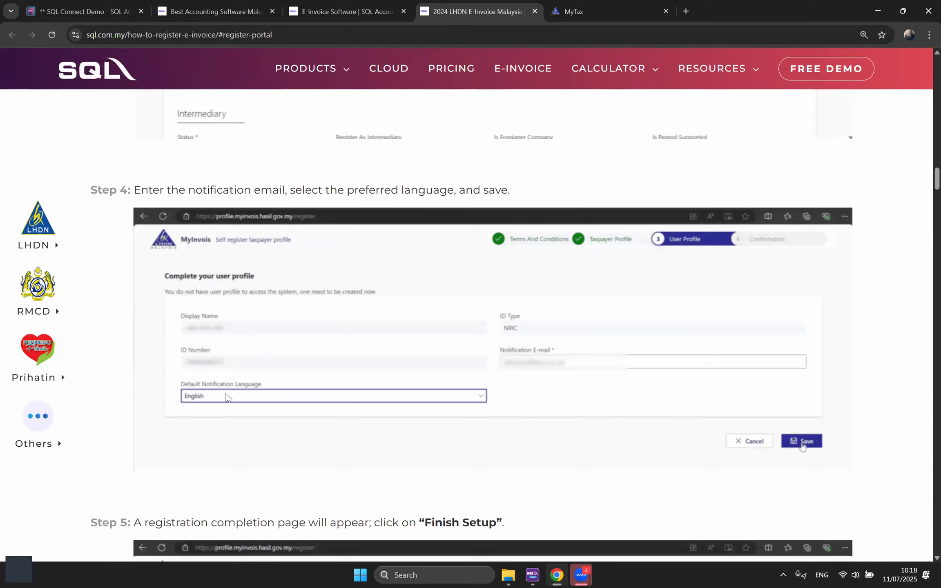
scroll(650, 419, "down", 1)
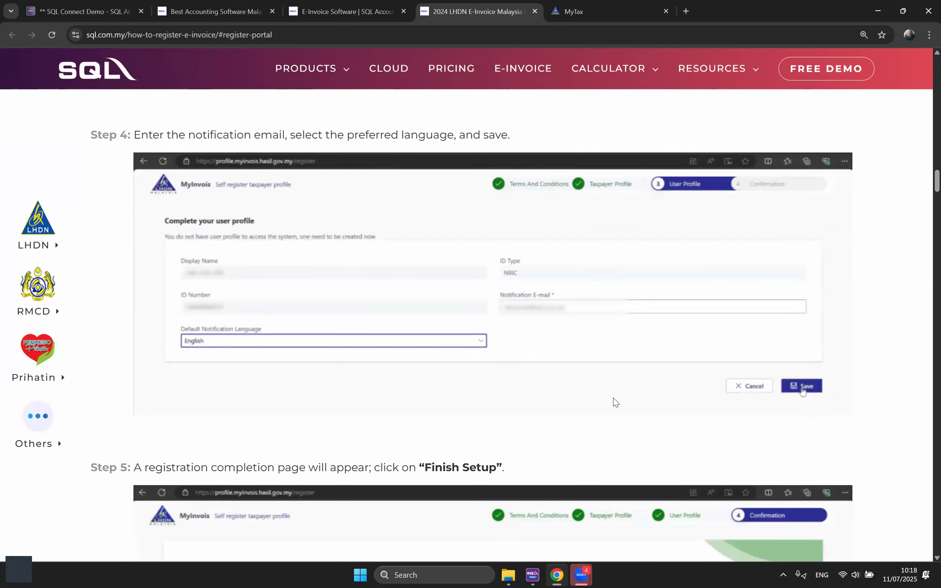
scroll(614, 403, "down", 1)
scroll(614, 403, "down", 5)
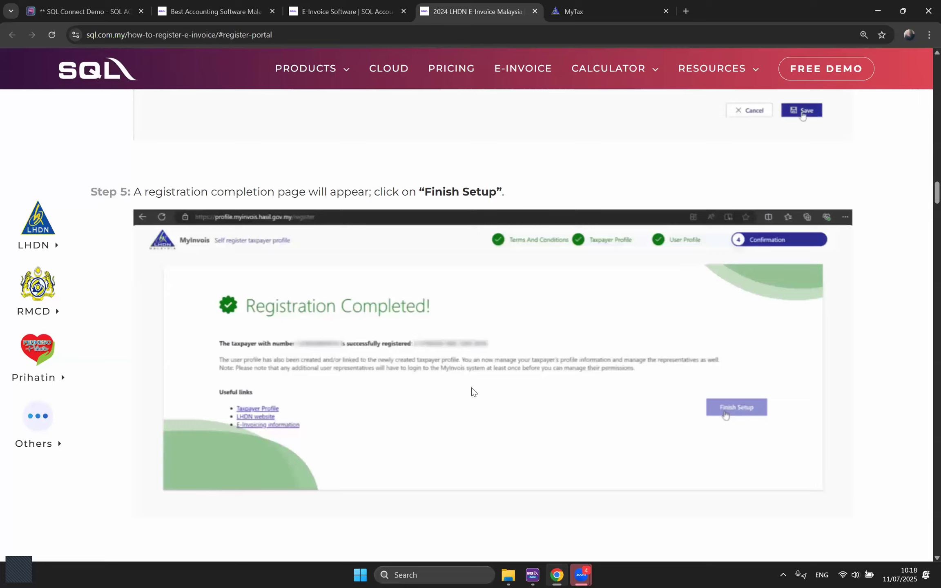
scroll(471, 390, "down", 1)
scroll(471, 387, "down", 1)
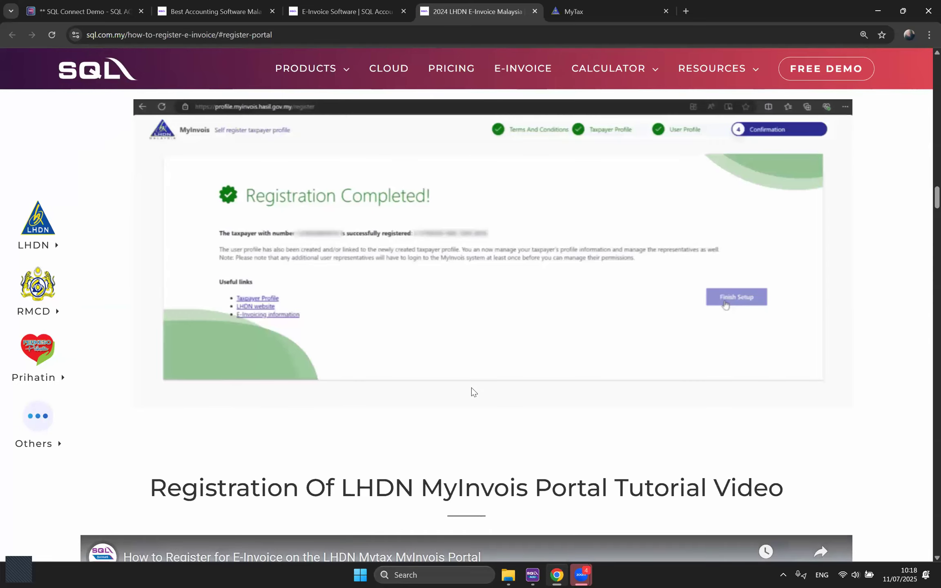
scroll(472, 388, "up", 1)
scroll(472, 387, "up", 1)
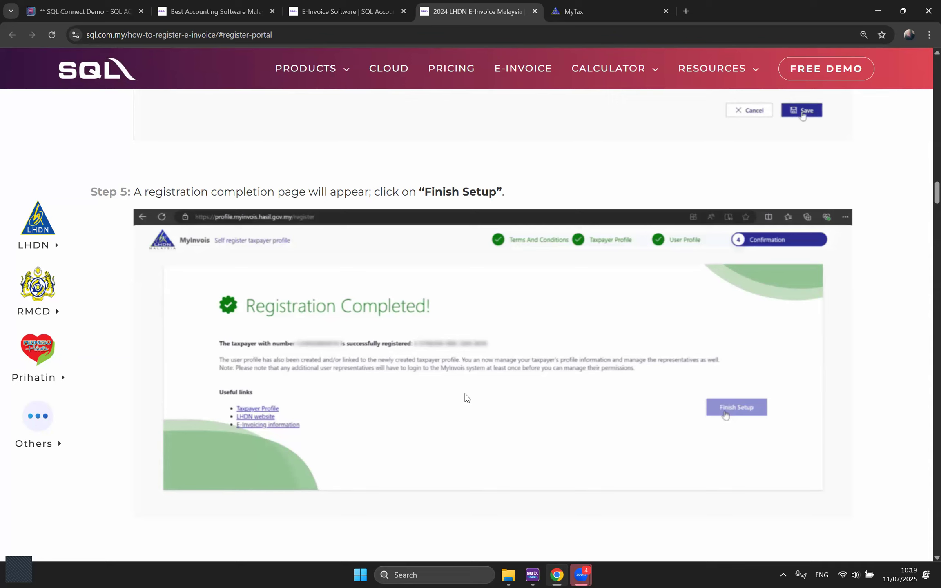
scroll(467, 398, "down", 6)
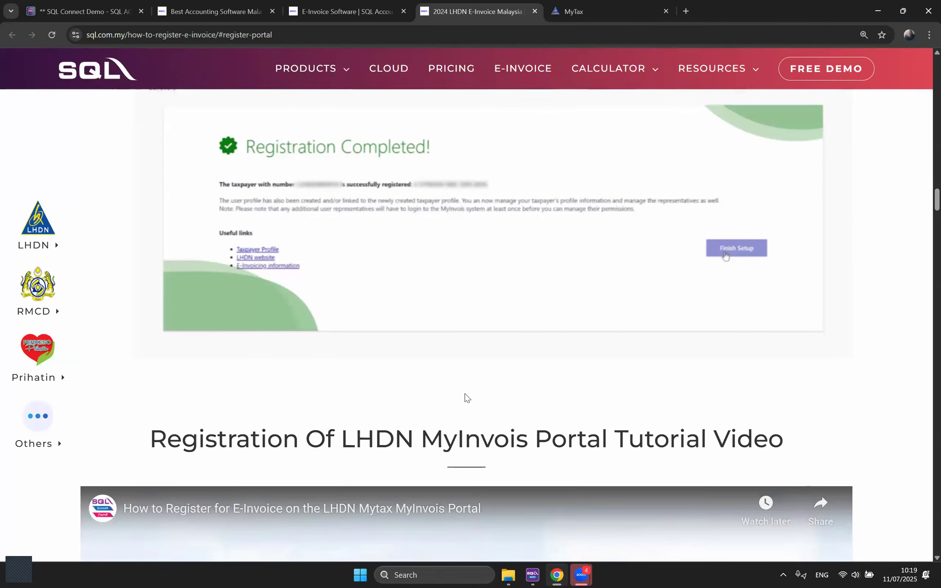
scroll(467, 398, "down", 8)
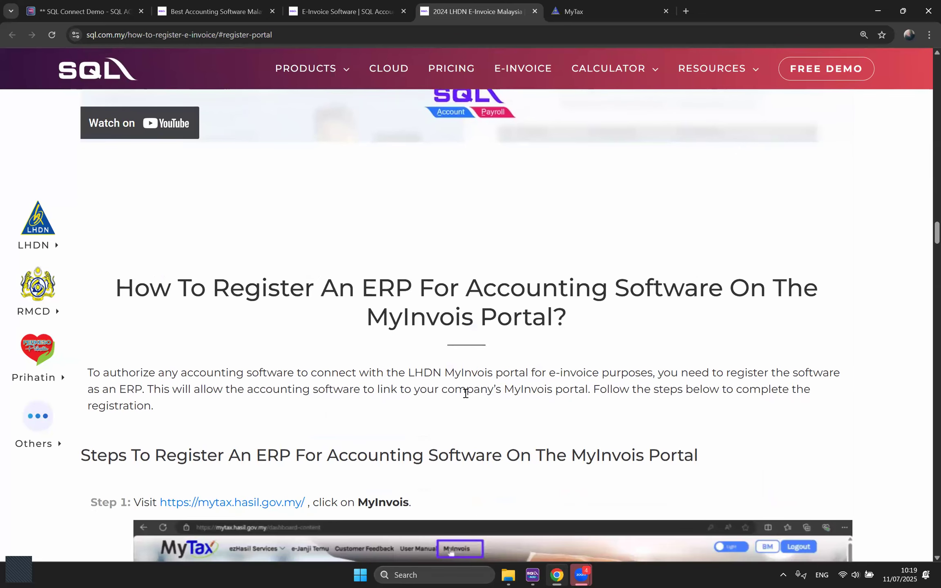
scroll(466, 393, "up", 1)
left_click_drag(363, 345, 412, 345)
Step: Glance at the ERP wording in the E-Invoice Software page's Step 2 card, then return to the guide
left_click(429, 393)
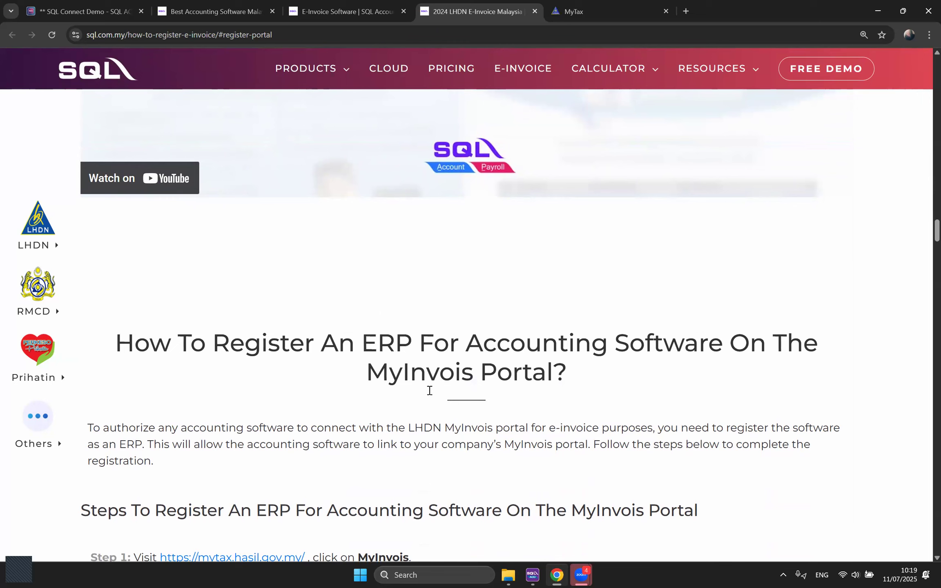
left_click(348, 8)
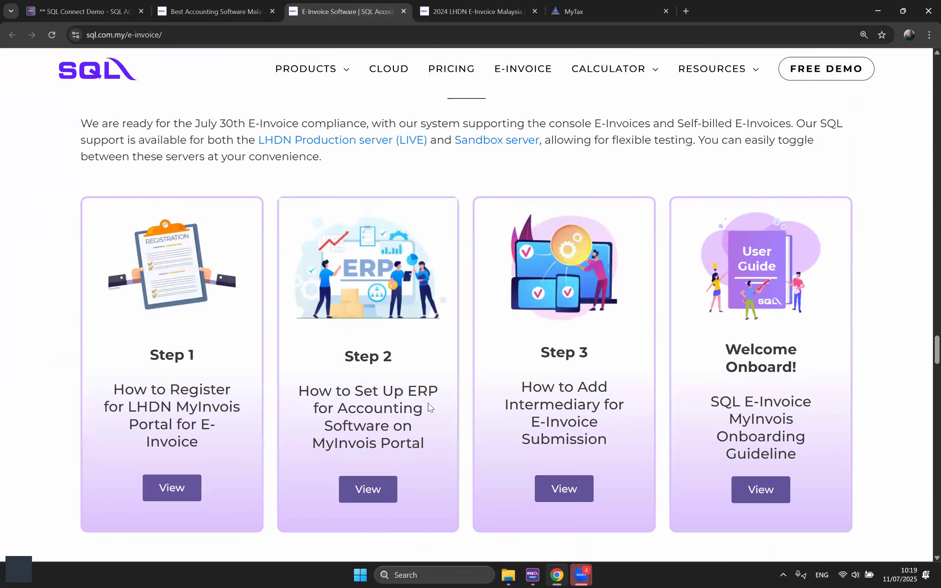
left_click_drag(404, 391, 456, 398)
left_click(447, 13)
Step: Highlight 'authorize' and 'LHDN MyInvois' in the ERP guide's introduction paragraph
scroll(358, 286, "down", 1)
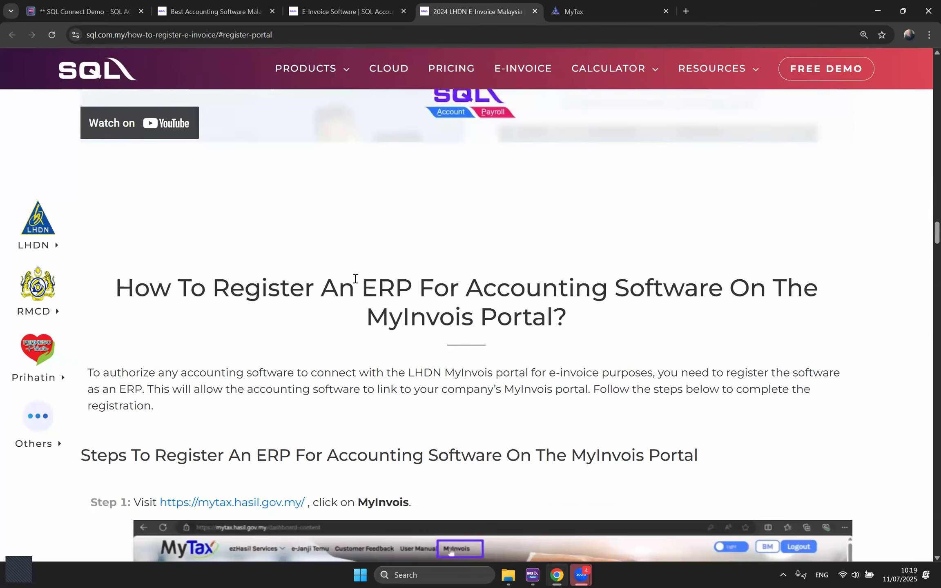
scroll(350, 292, "down", 1)
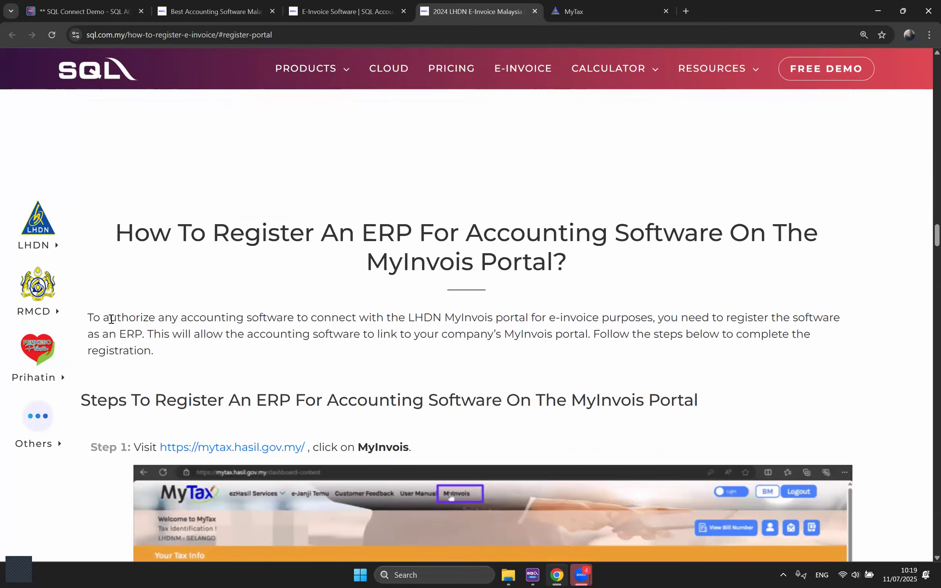
left_click_drag(104, 319, 244, 317)
left_click(310, 325)
left_click_drag(409, 318, 498, 317)
left_click(473, 335)
Step: Scroll through Steps 1–3 to the Add ERP System naming and secret-expiration instructions
scroll(493, 363, "down", 2)
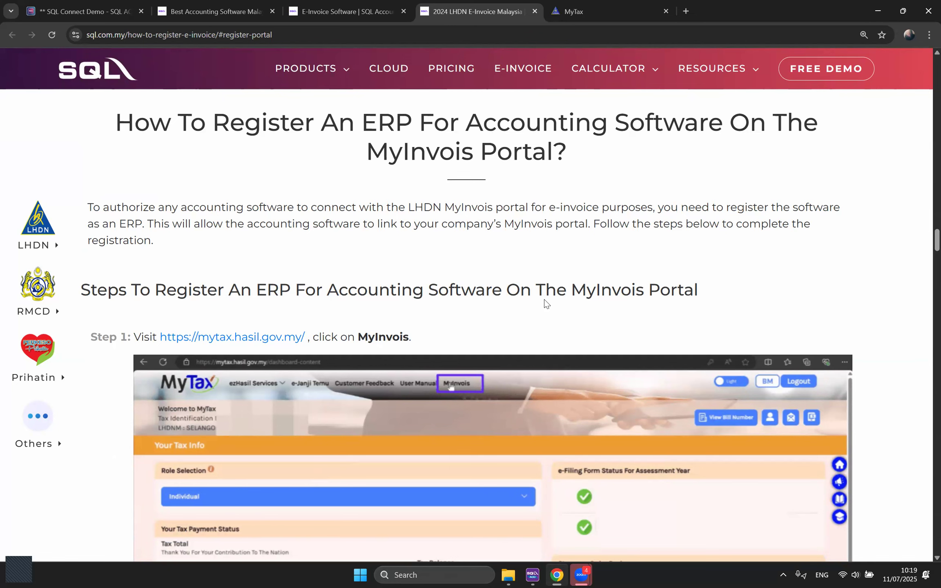
scroll(546, 303, "down", 4)
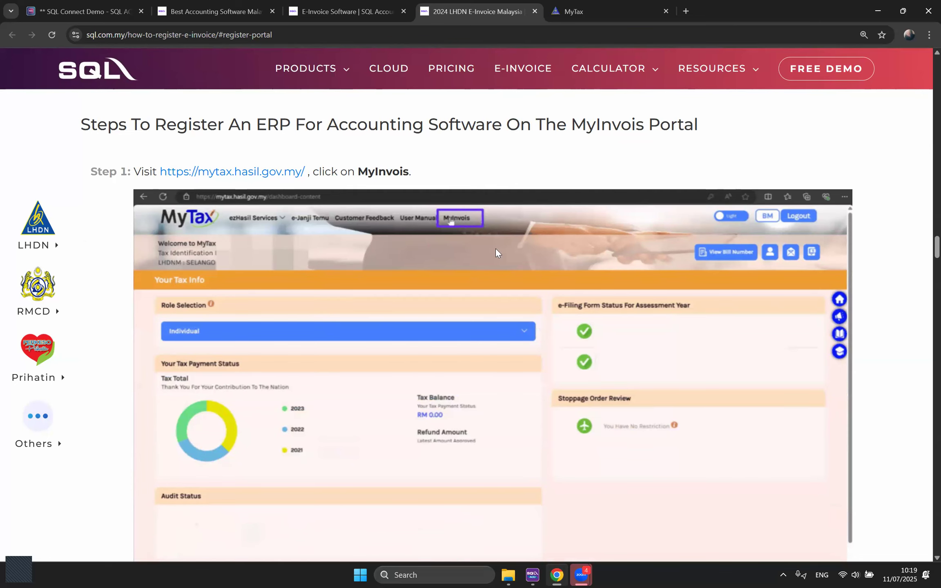
scroll(496, 249, "down", 8)
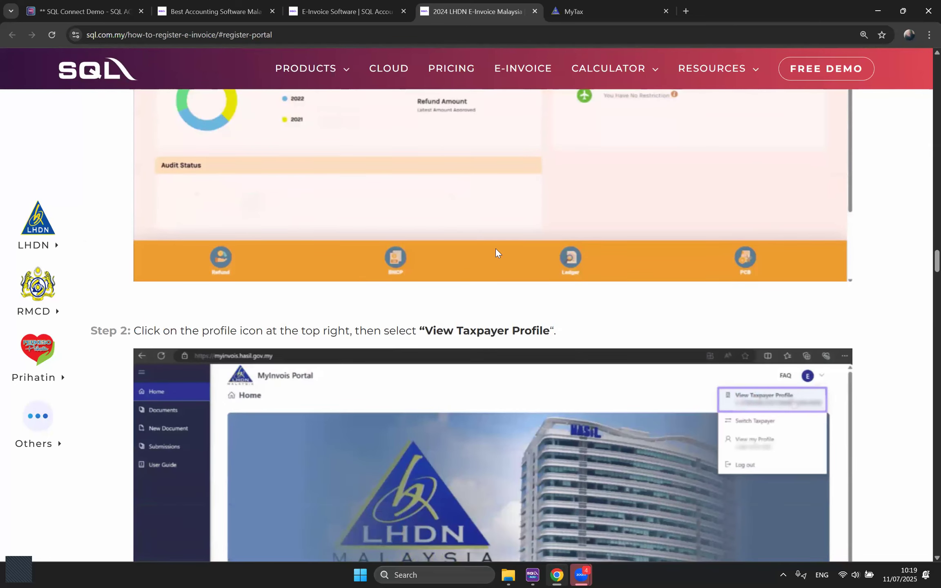
scroll(496, 248, "down", 4)
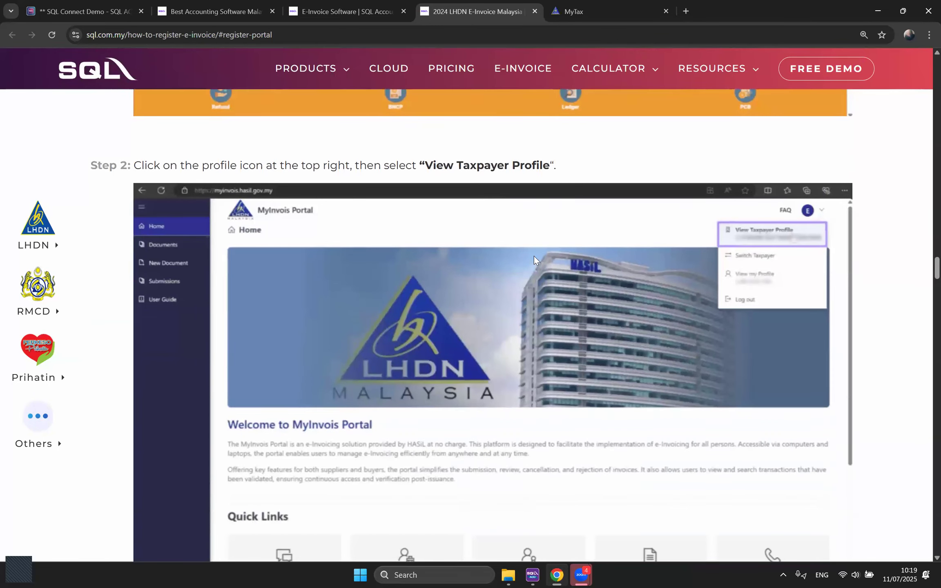
scroll(534, 256, "down", 1)
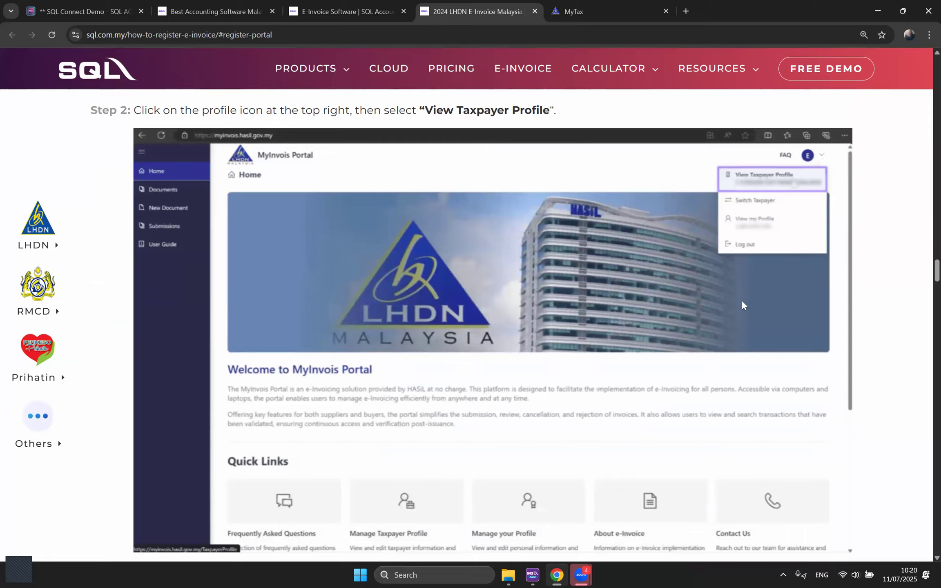
scroll(736, 303, "down", 7)
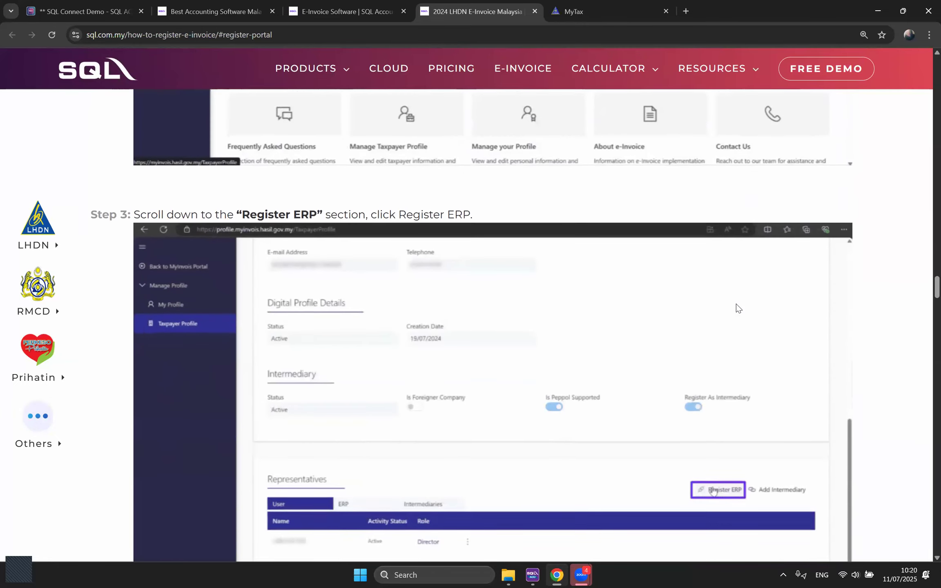
scroll(737, 304, "down", 2)
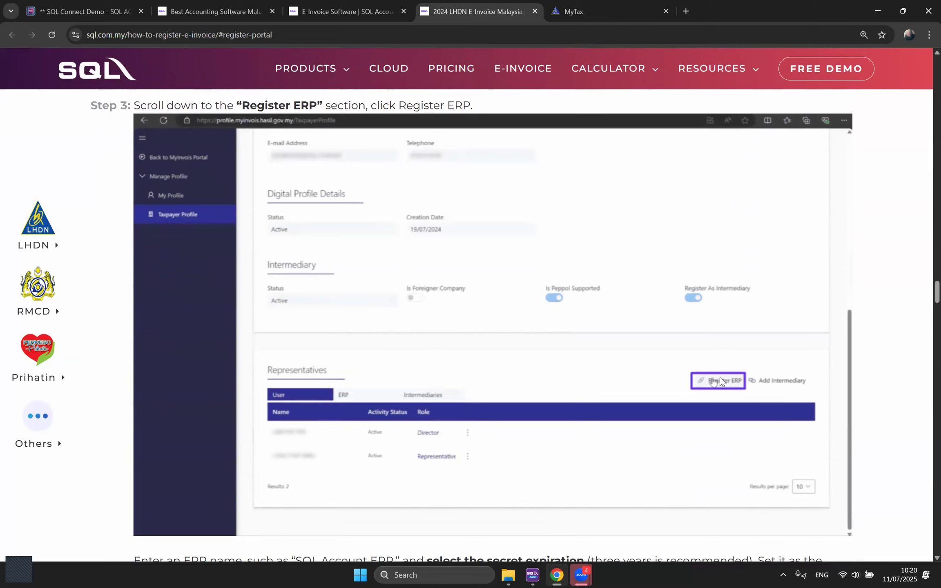
scroll(720, 377, "down", 4)
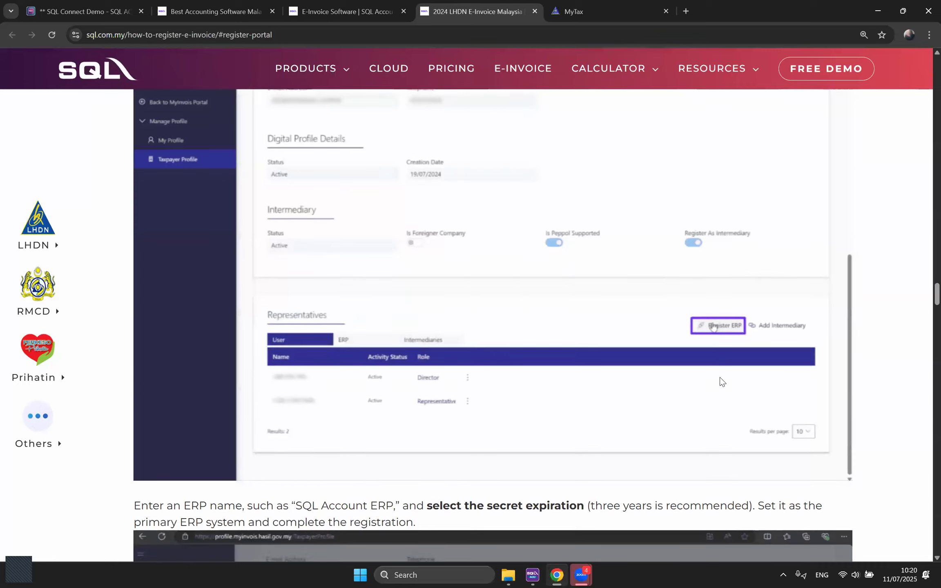
scroll(720, 377, "down", 4)
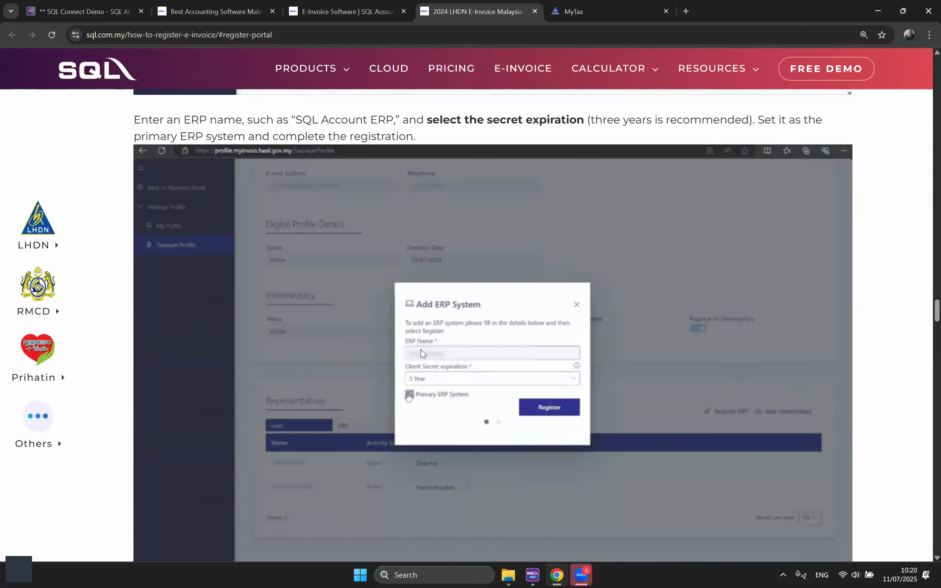
Step: Highlight the example name 'SQL Account ERP', then scroll down to Step 4 and its screenshot
left_click_drag(296, 119, 392, 120)
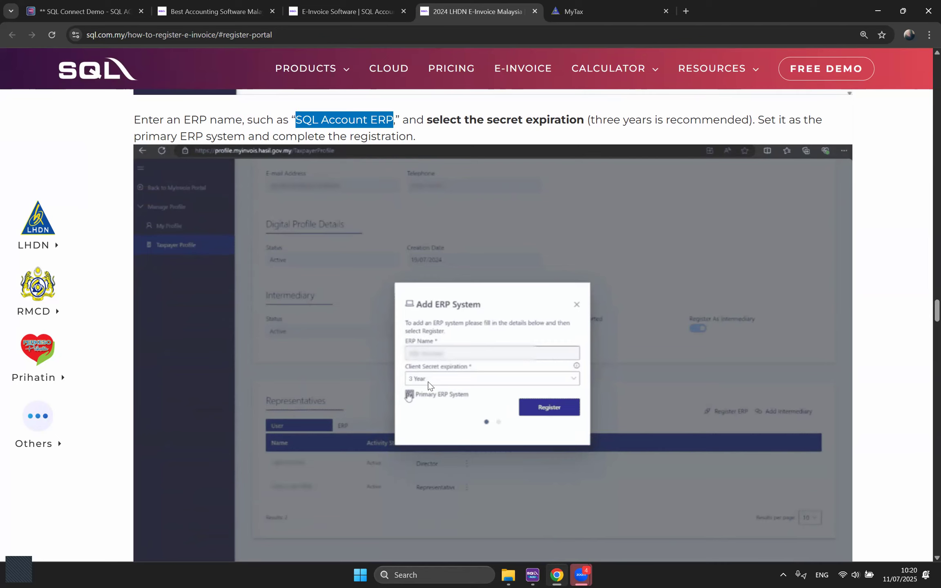
scroll(493, 327, "down", 1)
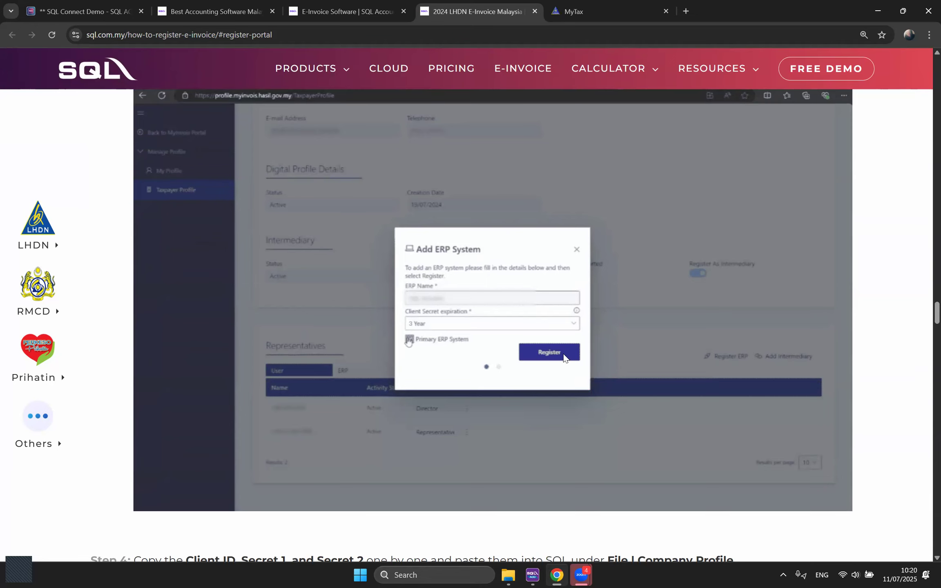
scroll(568, 353, "down", 3)
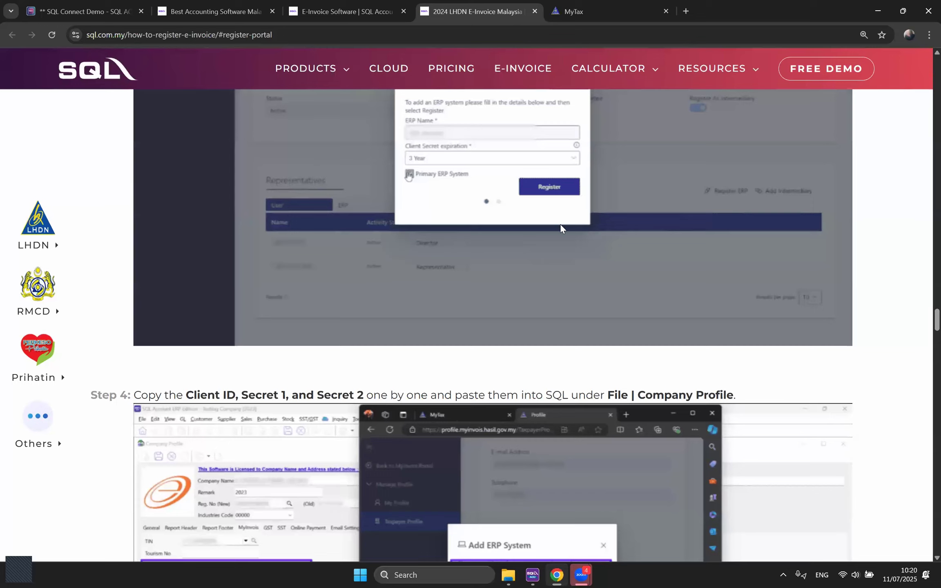
scroll(572, 307, "down", 2)
scroll(513, 329, "down", 3)
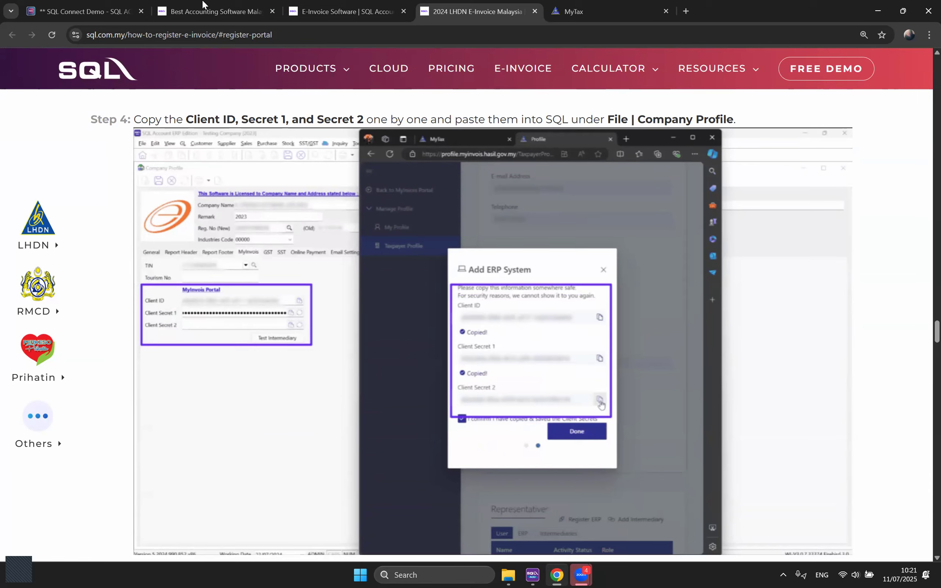
Step: Compare SQL Account's Connect to MyInvois window against the guide's Step 4, alternating between the two tabs
left_click(87, 4)
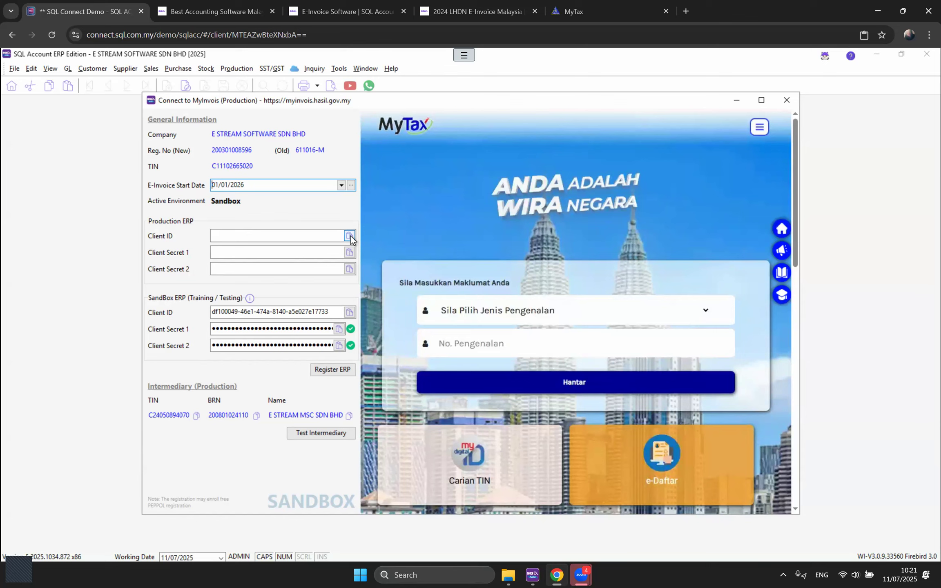
left_click(474, 12)
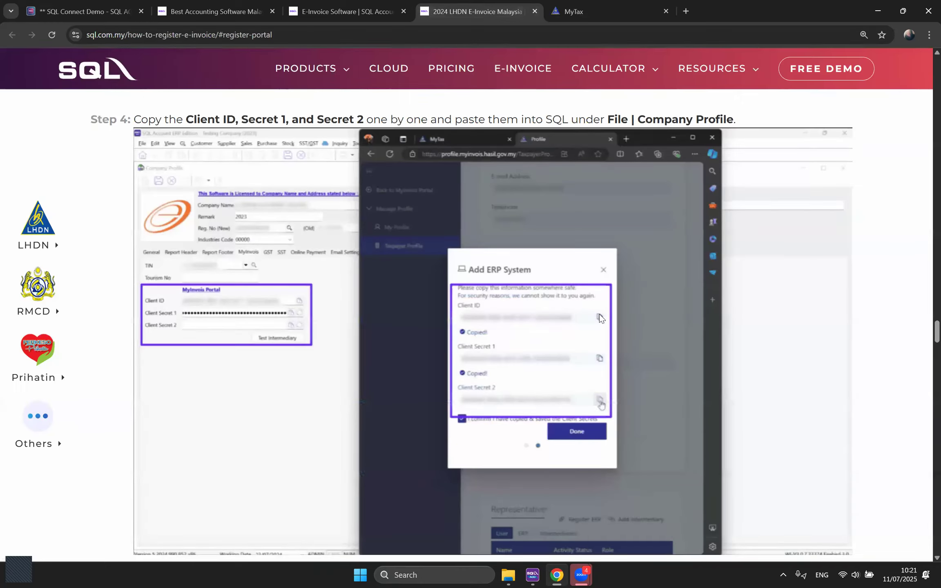
left_click(98, 4)
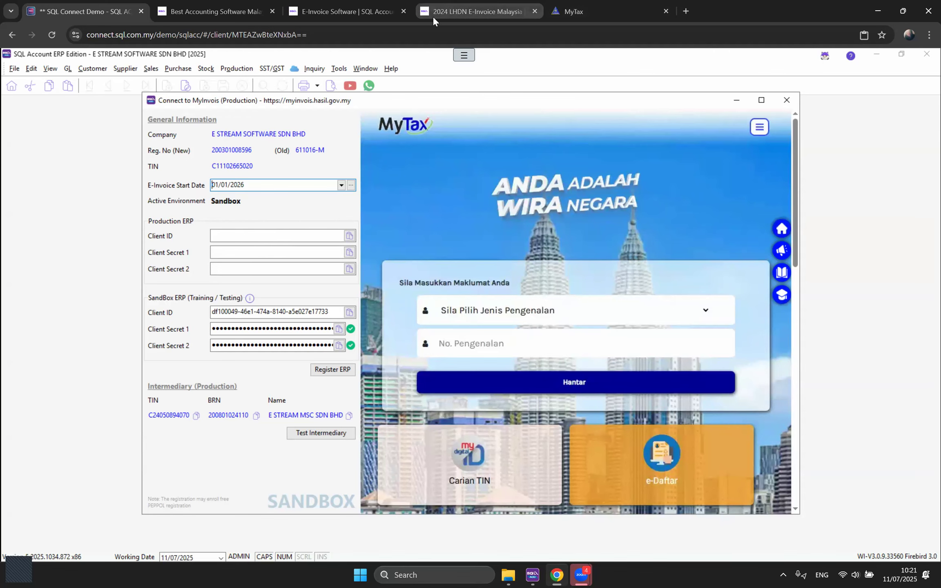
left_click(449, 11)
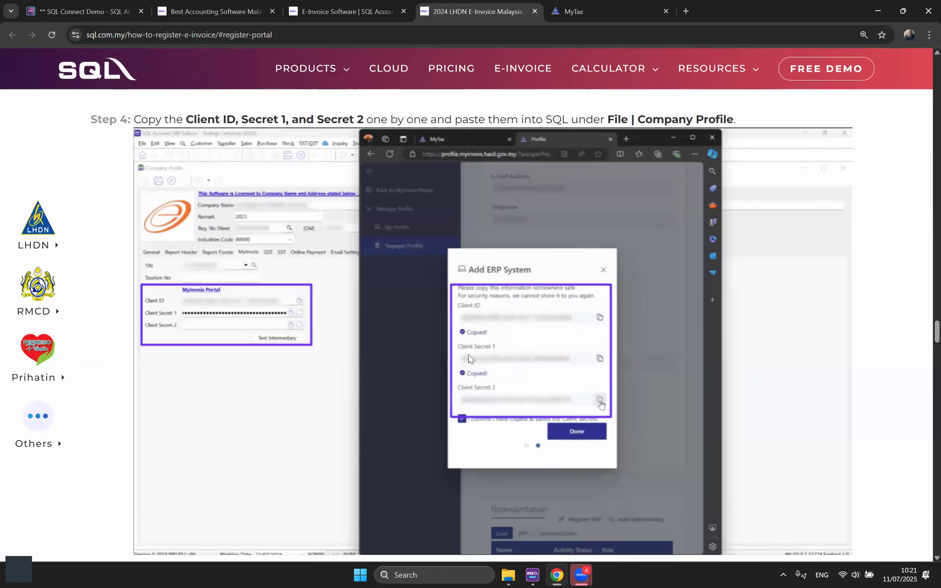
left_click(98, 11)
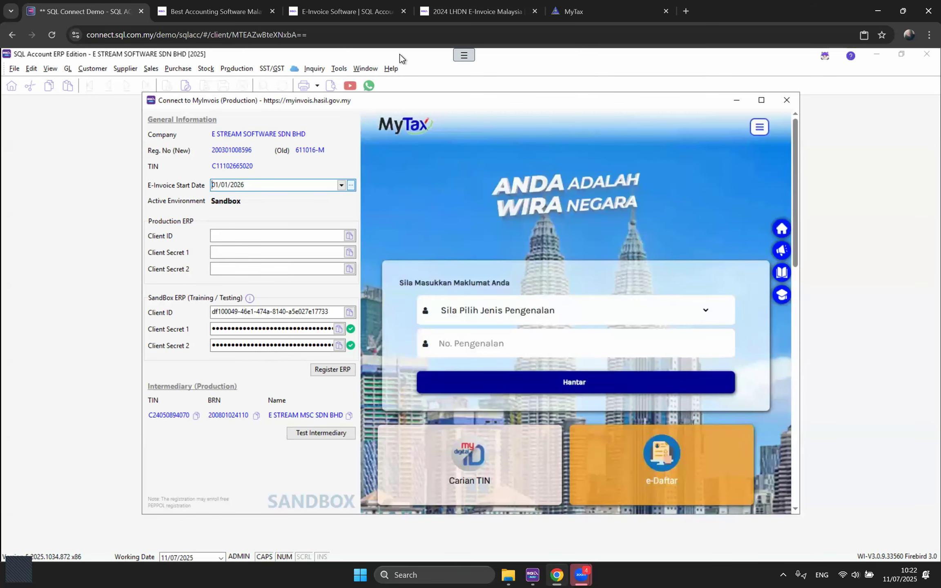
left_click(454, 11)
Step: Scroll to the 'How To Add An Intermediary For LHDN E-Invoice' heading, highlighting 'Intermediary'
scroll(440, 334, "down", 2)
scroll(440, 340, "down", 5)
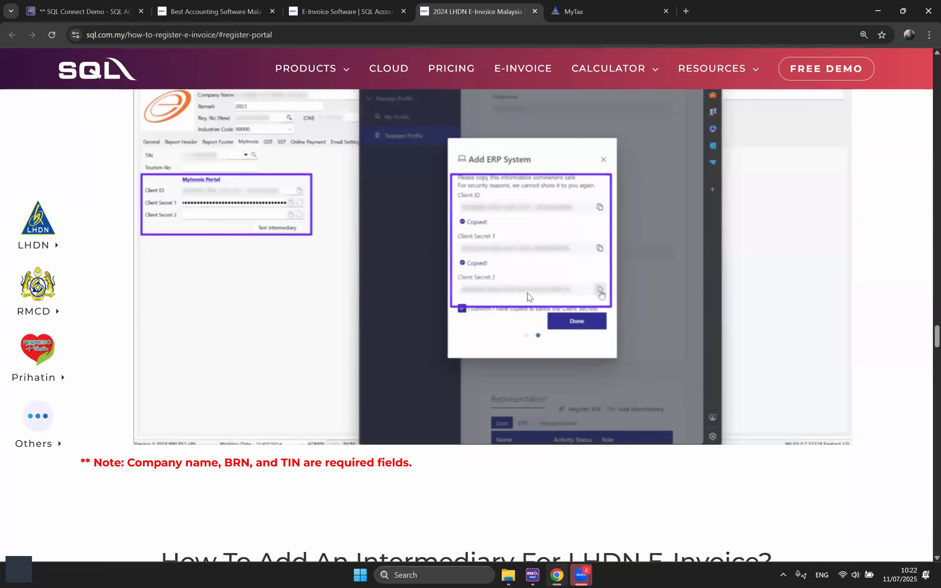
scroll(543, 321, "down", 4)
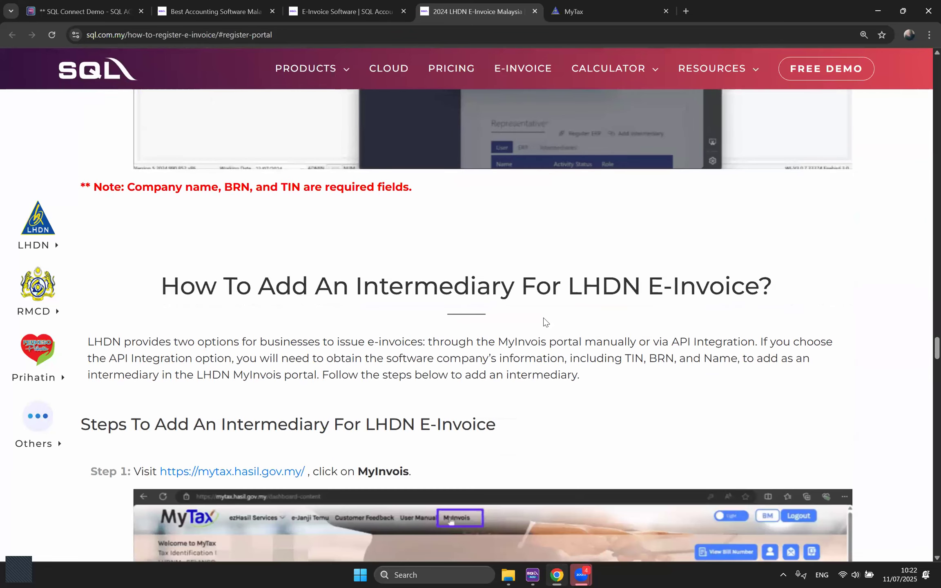
scroll(449, 278, "down", 1)
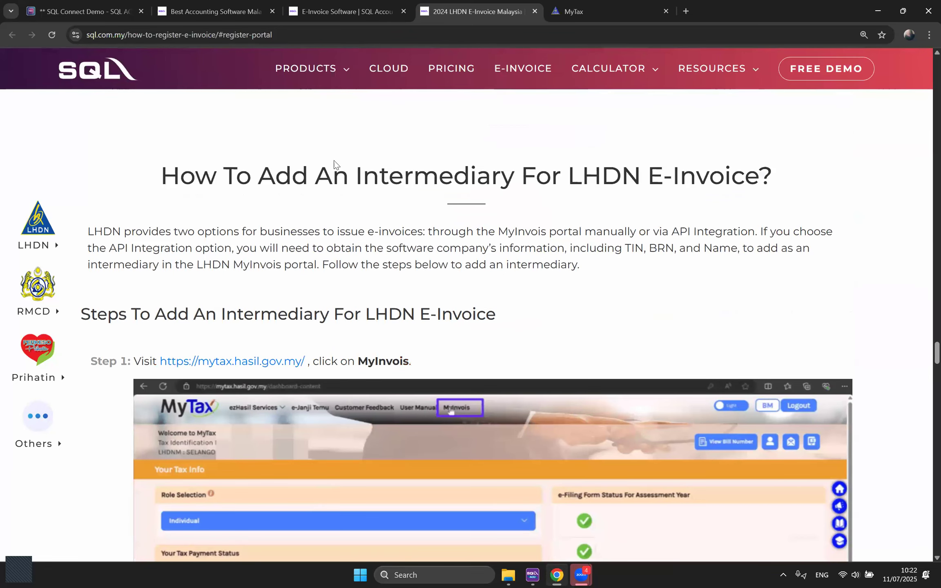
left_click_drag(357, 176, 515, 184)
left_click(515, 237)
Step: Highlight 'LHDN', 'two options', the manual MyInvois portal option and 'via API Integration'
left_click_drag(94, 231, 112, 232)
left_click_drag(198, 231, 236, 232)
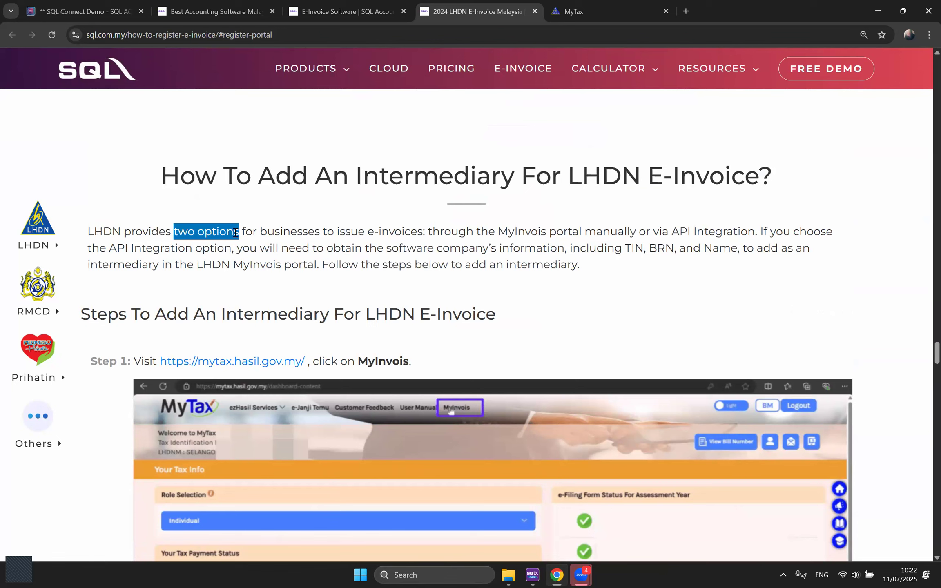
left_click_drag(428, 232, 638, 233)
scroll(412, 362, "down", 1)
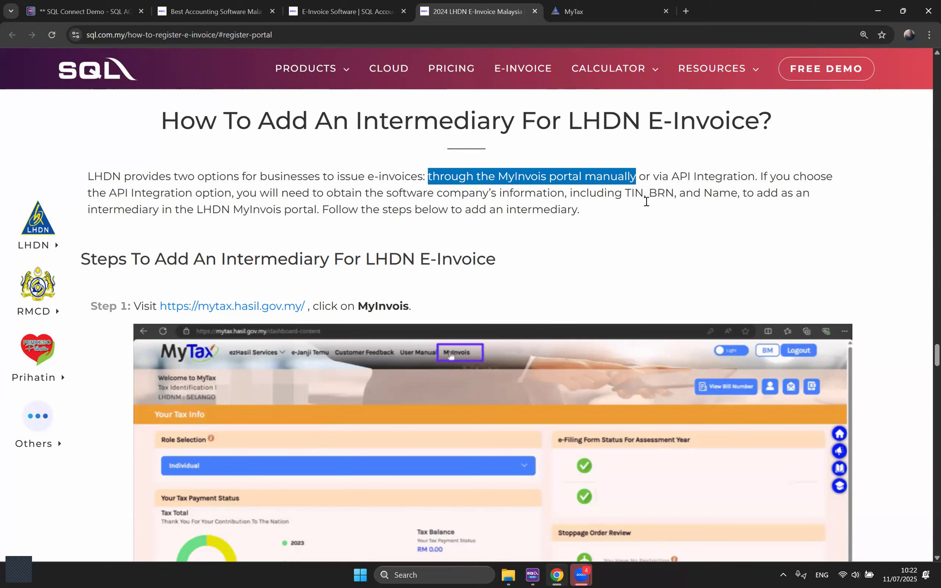
left_click_drag(653, 176, 755, 174)
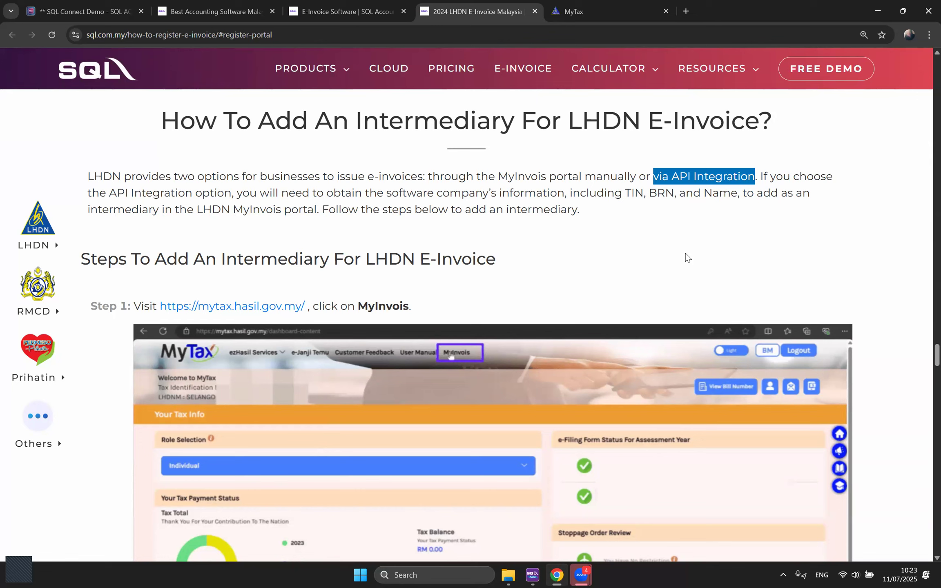
Step: Scroll through the intermediary steps and highlight the paragraph with SQL's intermediary TIN, BRN and name
scroll(686, 253, "down", 1)
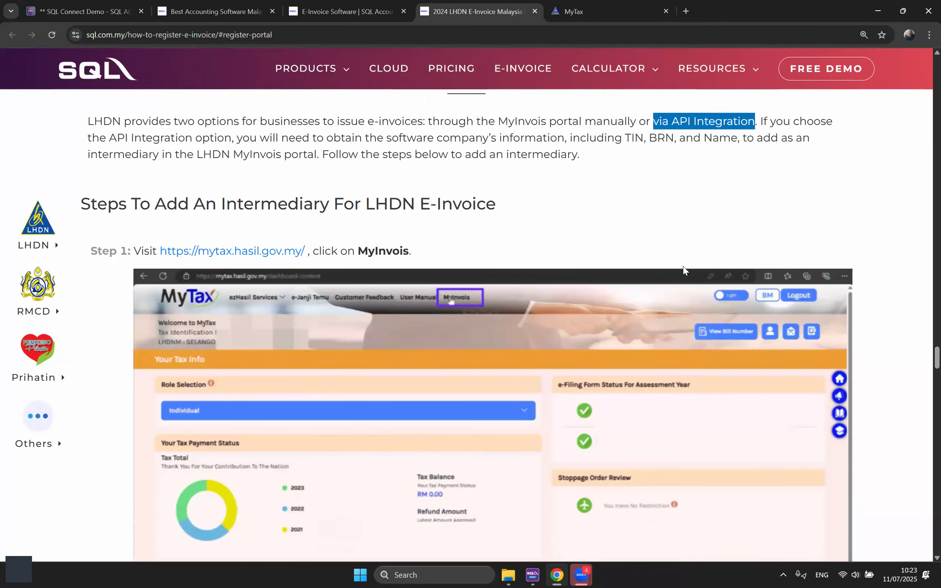
scroll(691, 254, "down", 1)
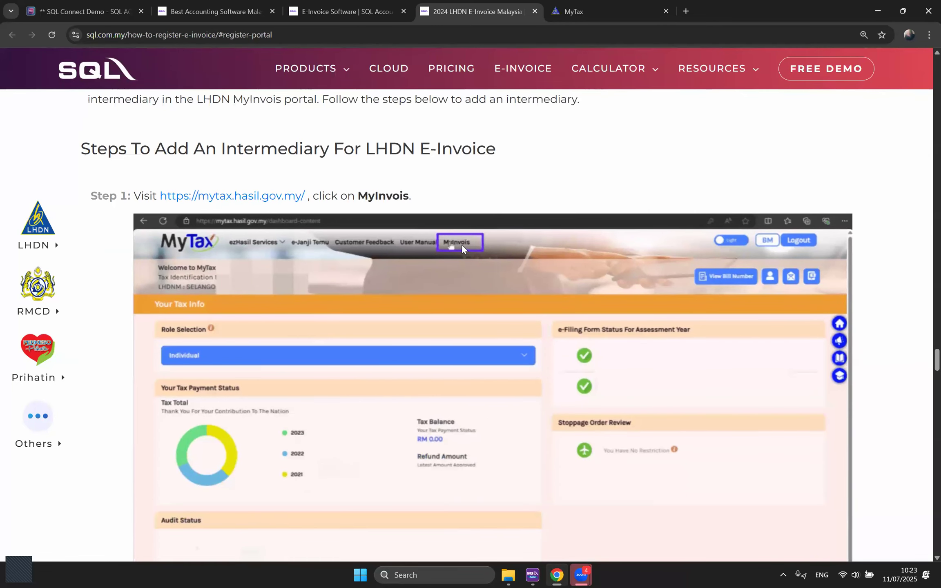
scroll(469, 262, "down", 3)
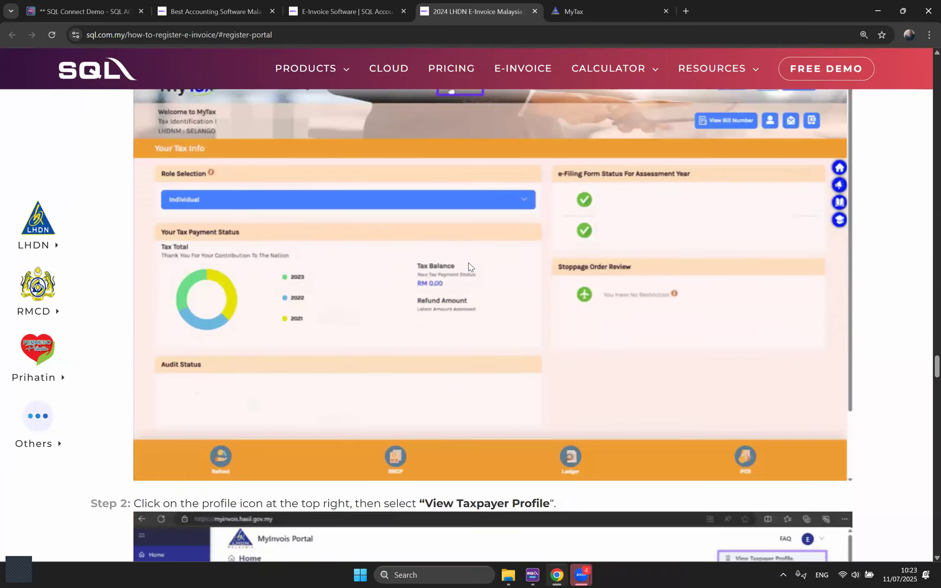
scroll(468, 263, "down", 7)
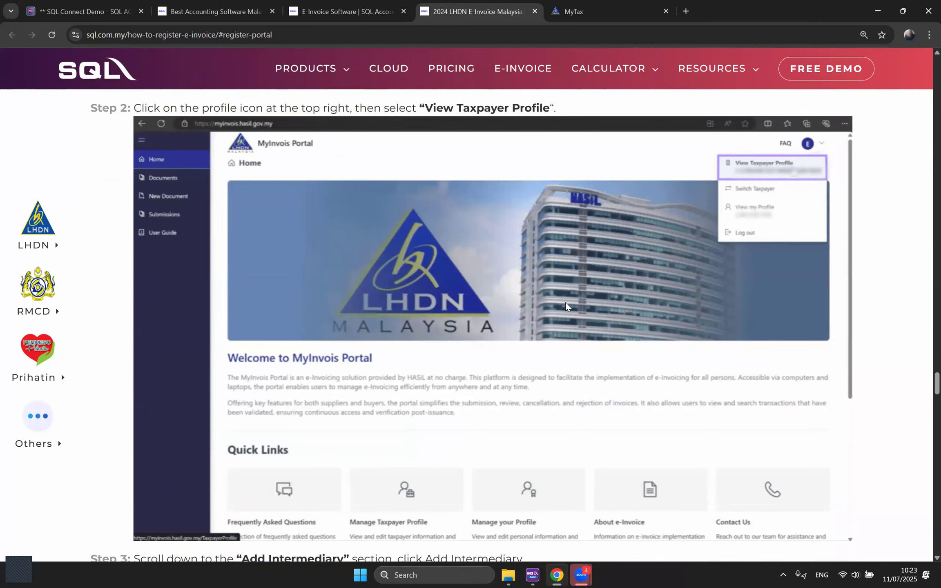
scroll(566, 303, "down", 8)
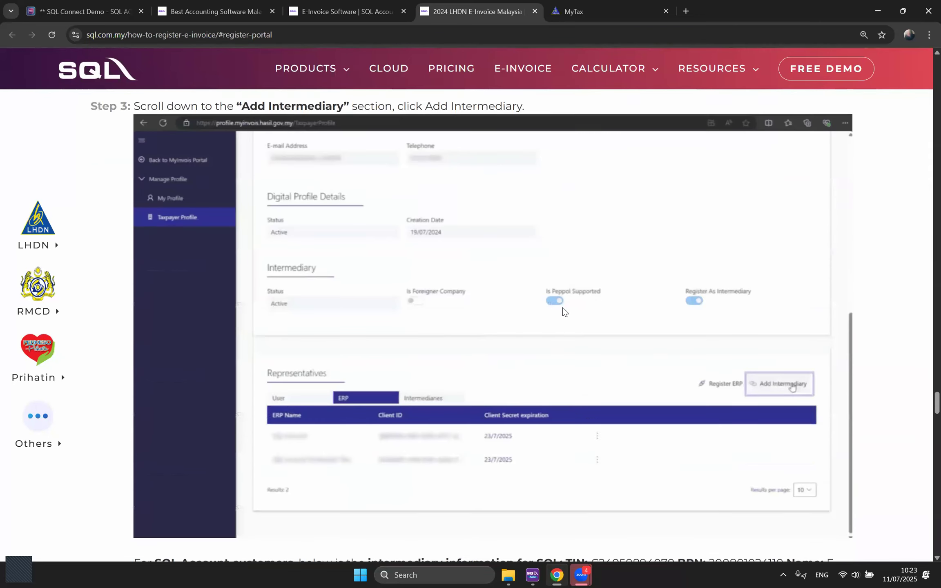
scroll(563, 307, "down", 1)
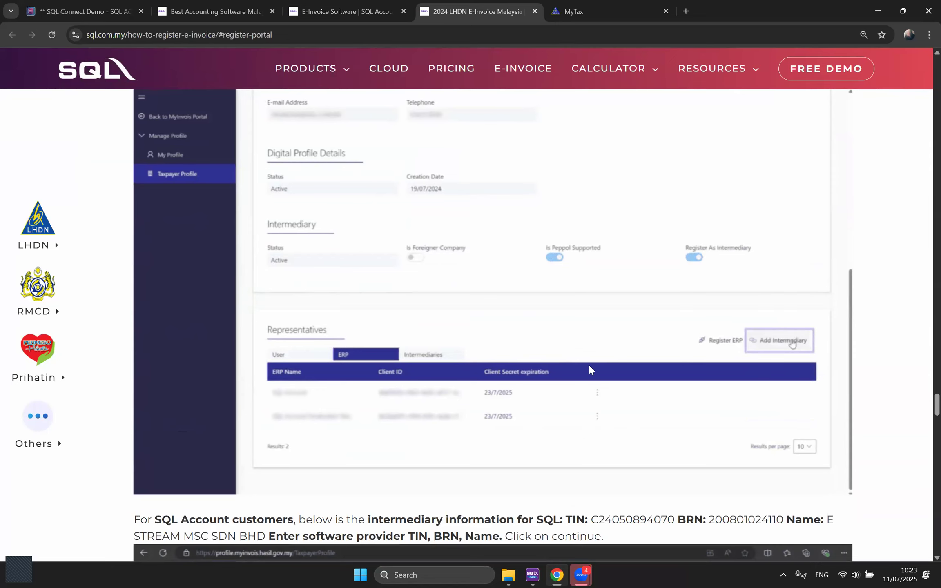
scroll(589, 370, "down", 3)
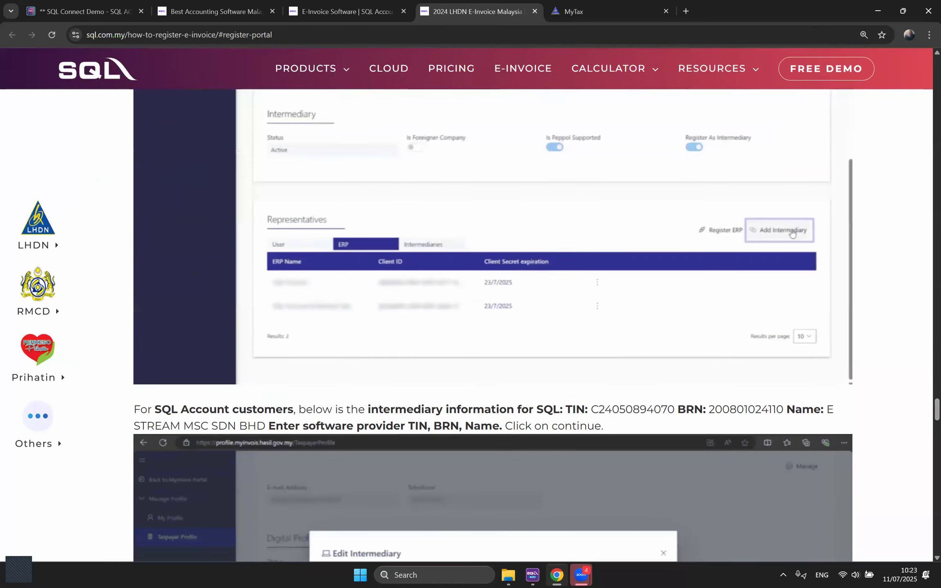
scroll(637, 296, "down", 4)
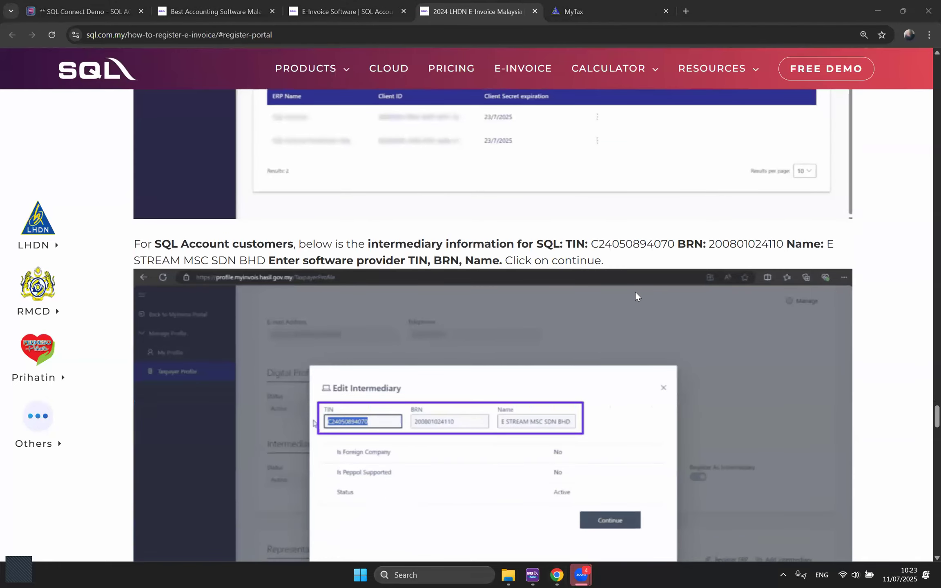
scroll(634, 292, "down", 3)
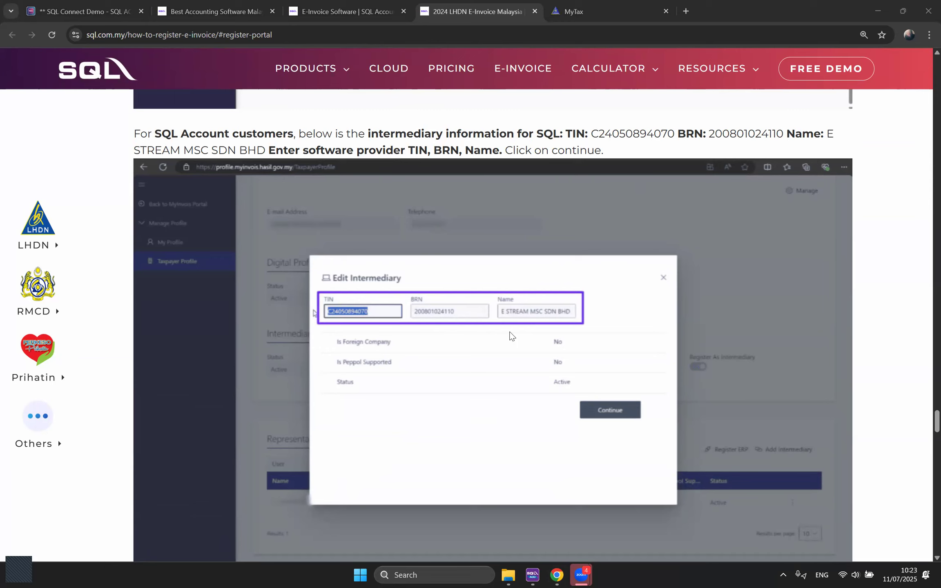
left_click_drag(138, 135, 568, 167)
left_click_drag(592, 133, 266, 153)
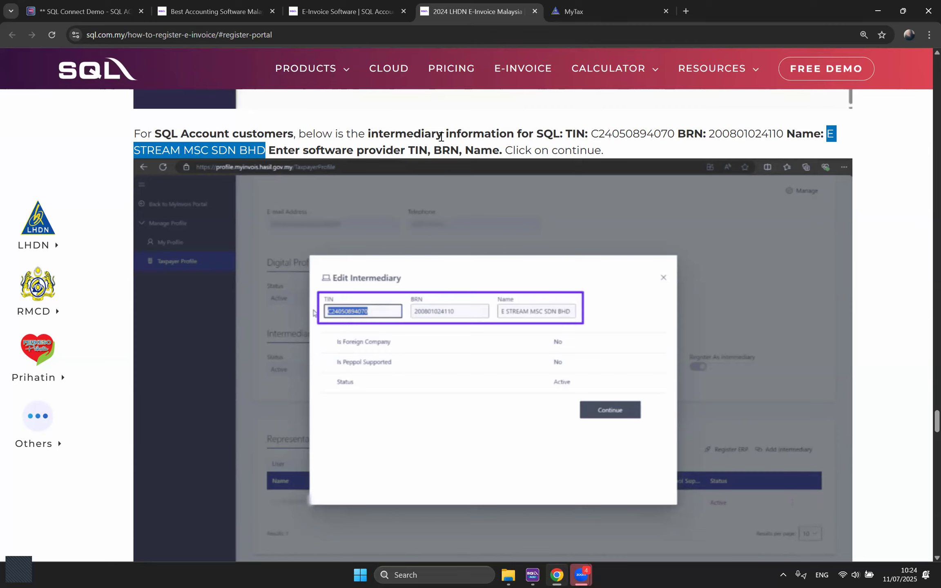
left_click(494, 135)
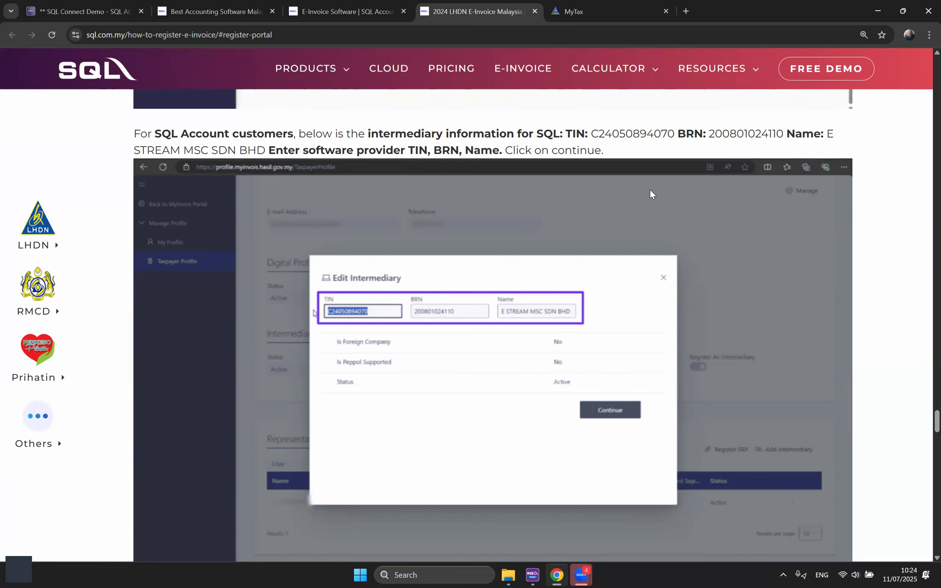
Step: Scroll on to Step 5, then return to SQL Account's Connect to MyInvois window
scroll(572, 311, "down", 3)
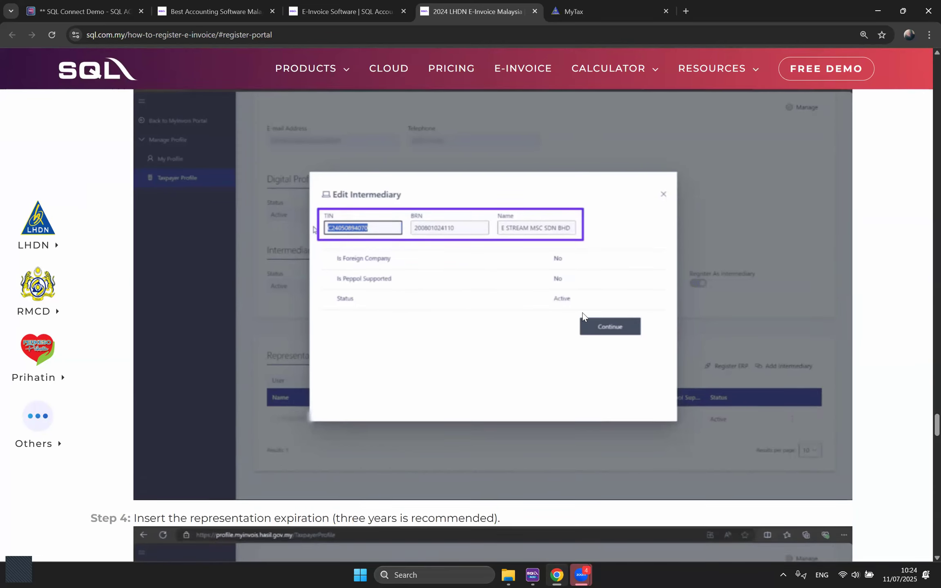
scroll(611, 312, "down", 4)
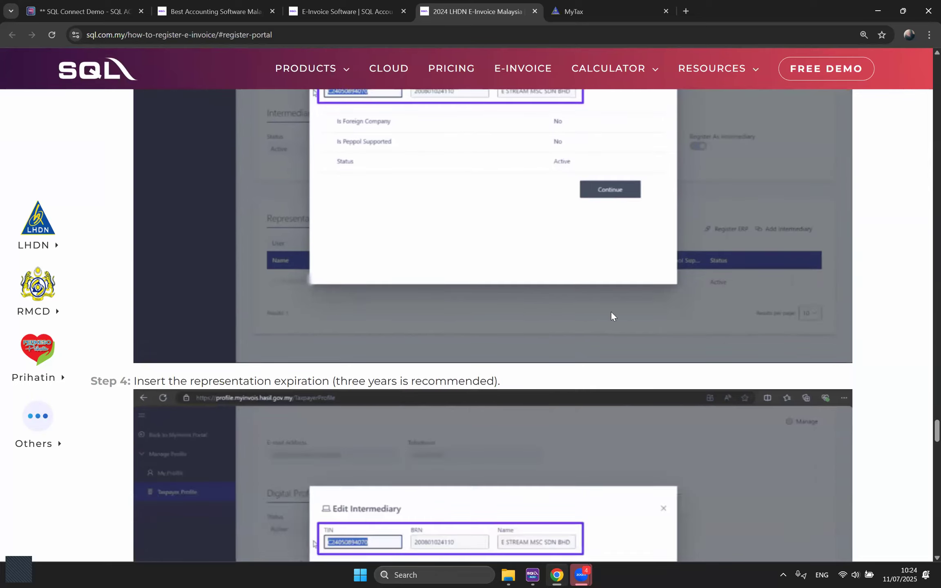
scroll(612, 312, "down", 7)
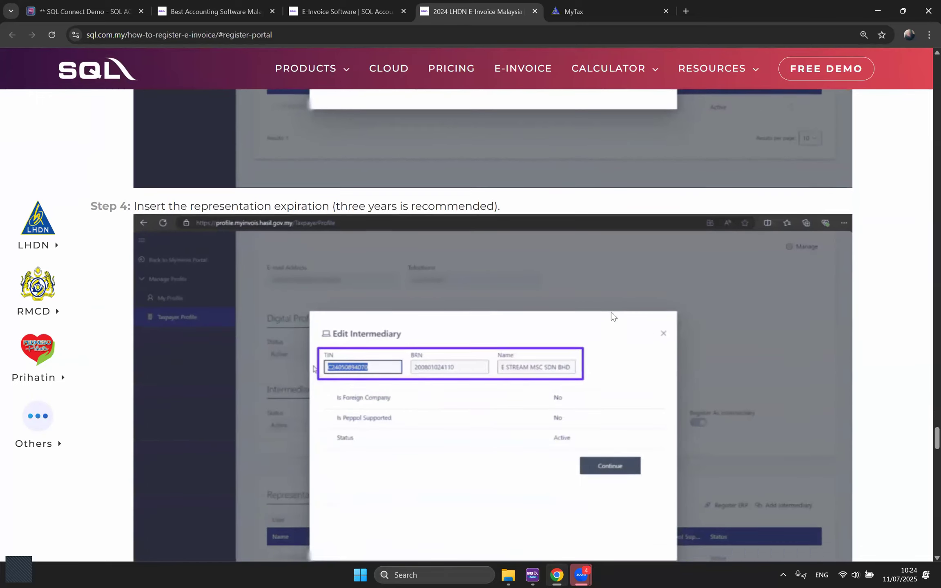
scroll(612, 312, "down", 5)
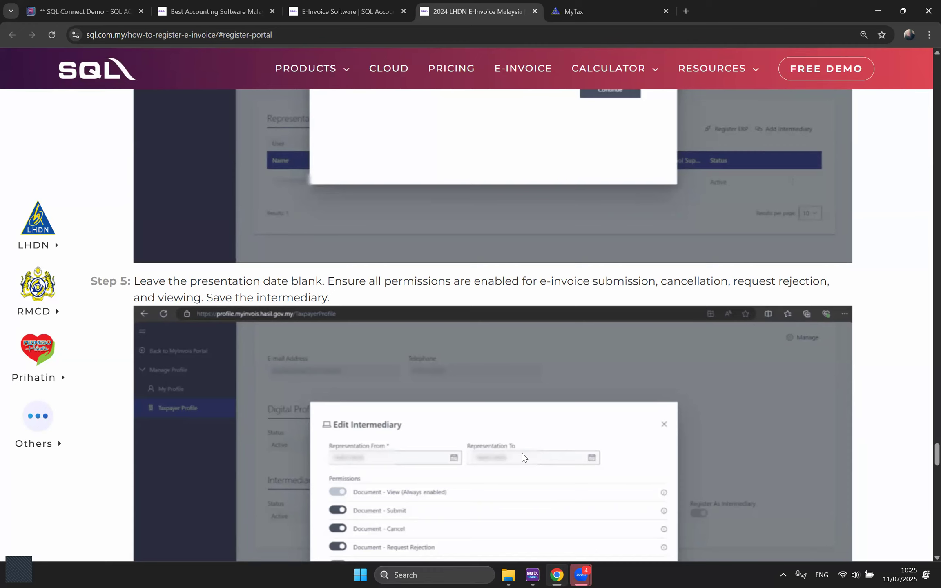
scroll(522, 453, "down", 3)
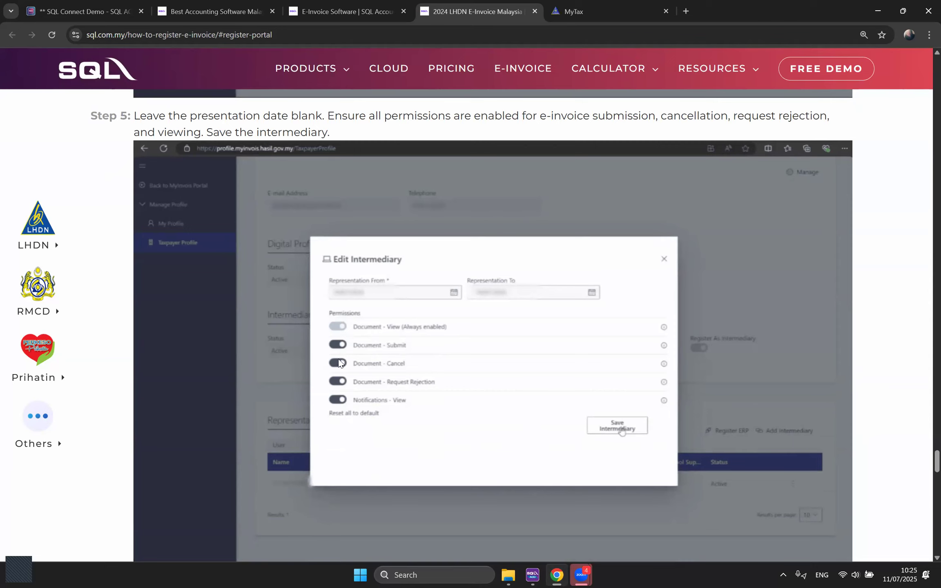
scroll(408, 413, "down", 1)
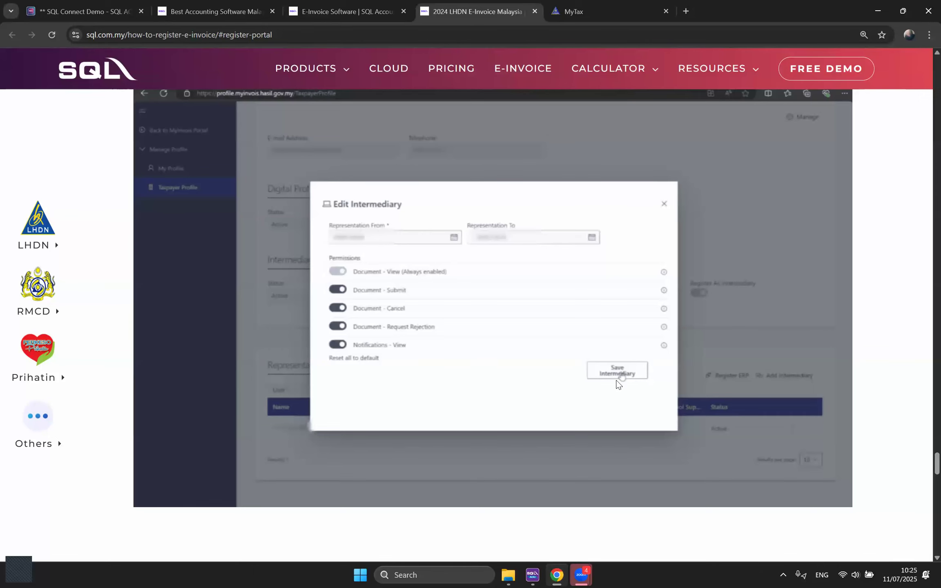
left_click(84, 12)
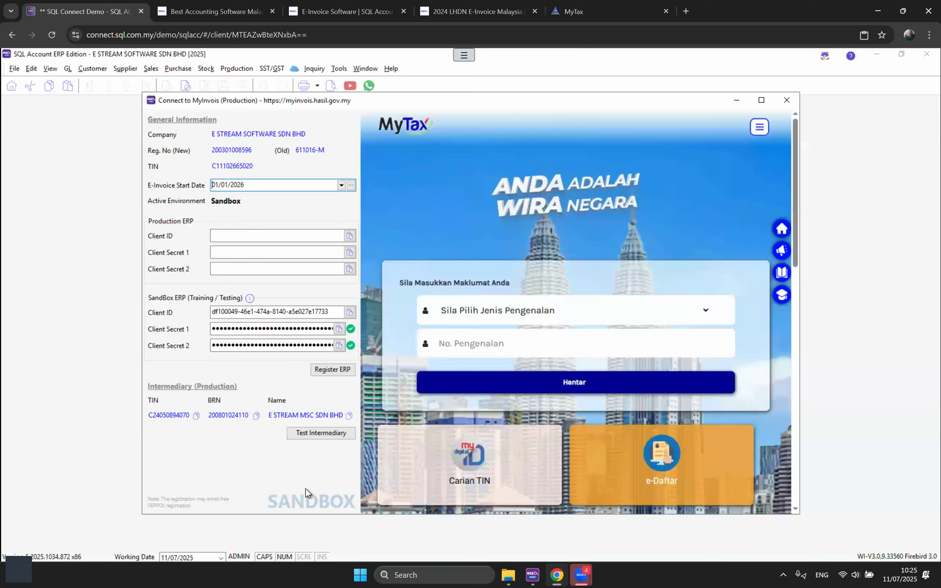
Step: Test the E STREAM MSC SDN BHD intermediary connection, check its permissions, and close the window
left_click(319, 433)
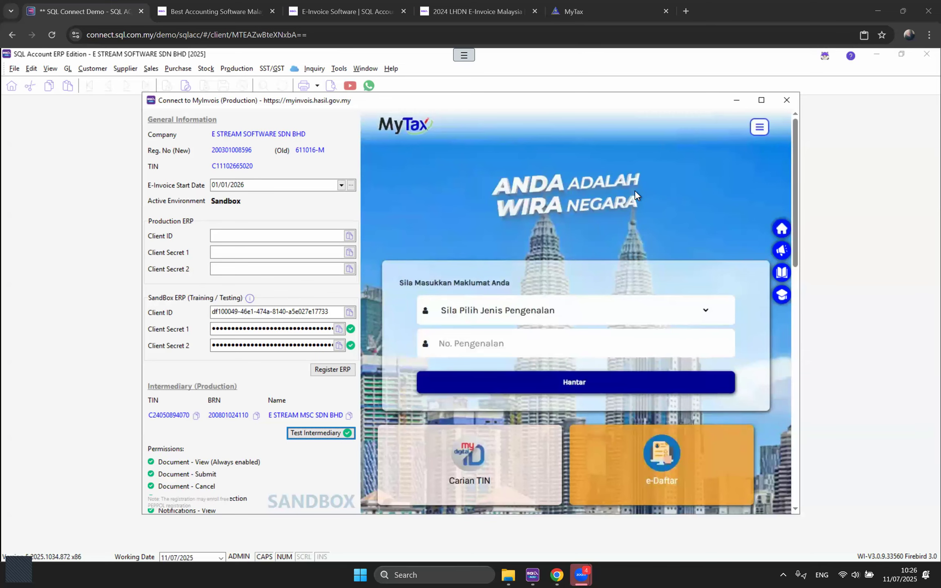
left_click(786, 101)
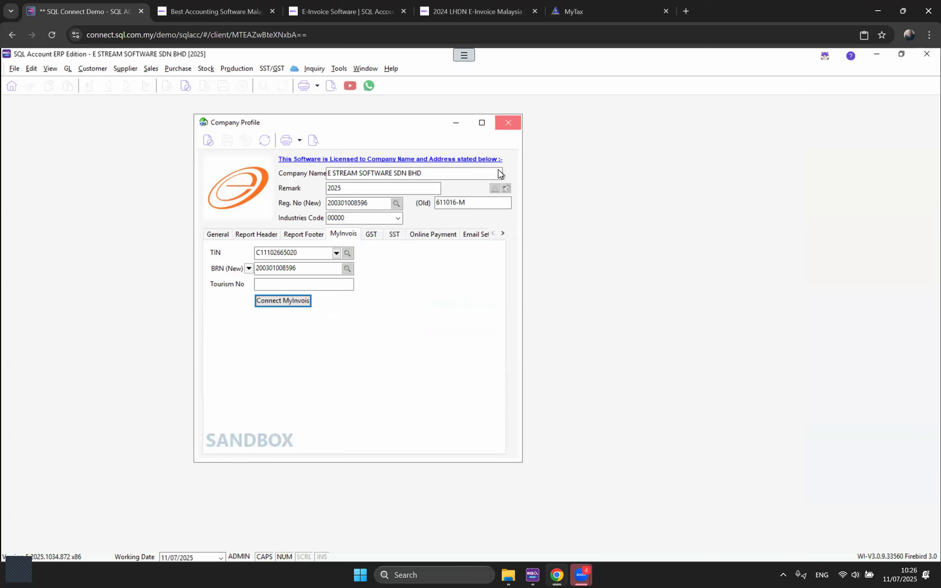
Step: Close the Company Profile and launch the SQL Account (E Invoice) live demo from connect.sql.com.my
left_click(508, 123)
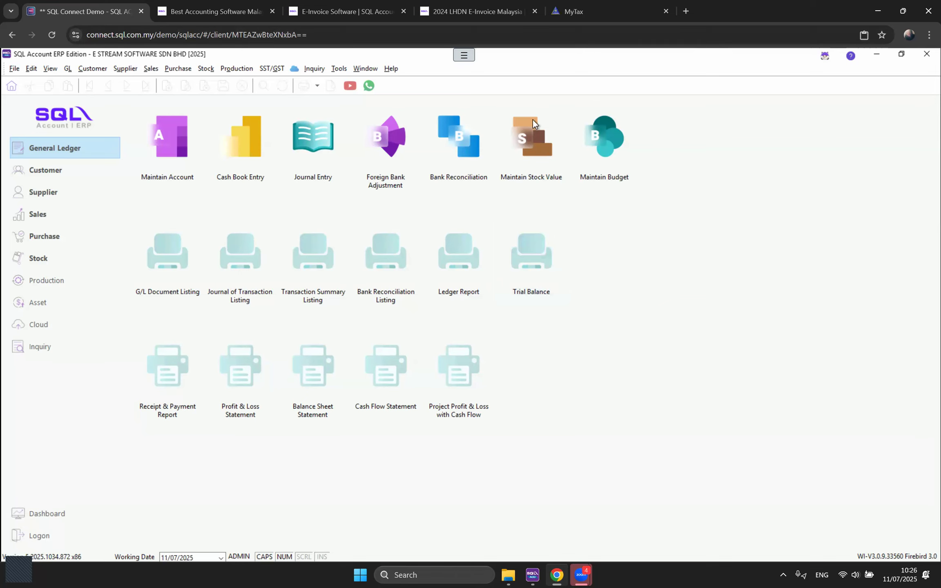
left_click(469, 57)
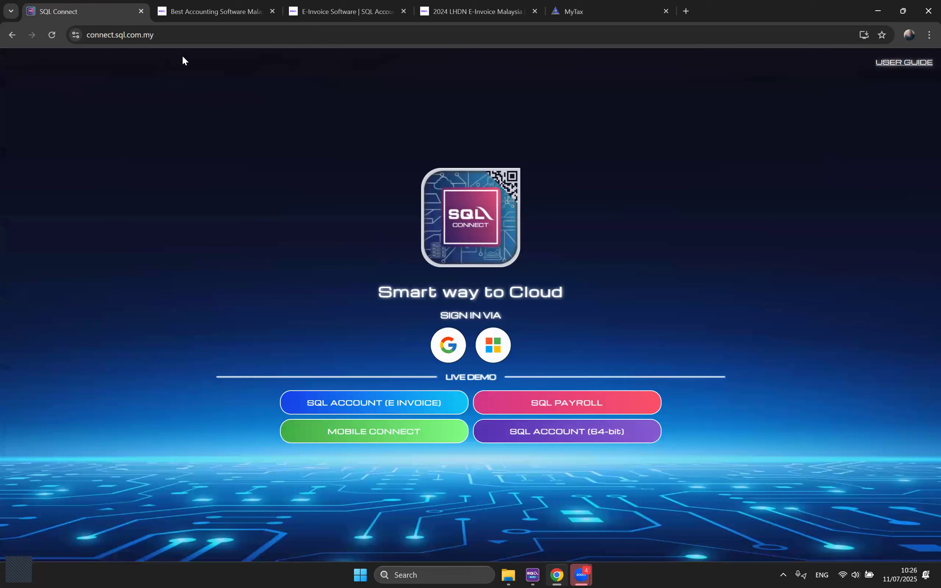
left_click(183, 36)
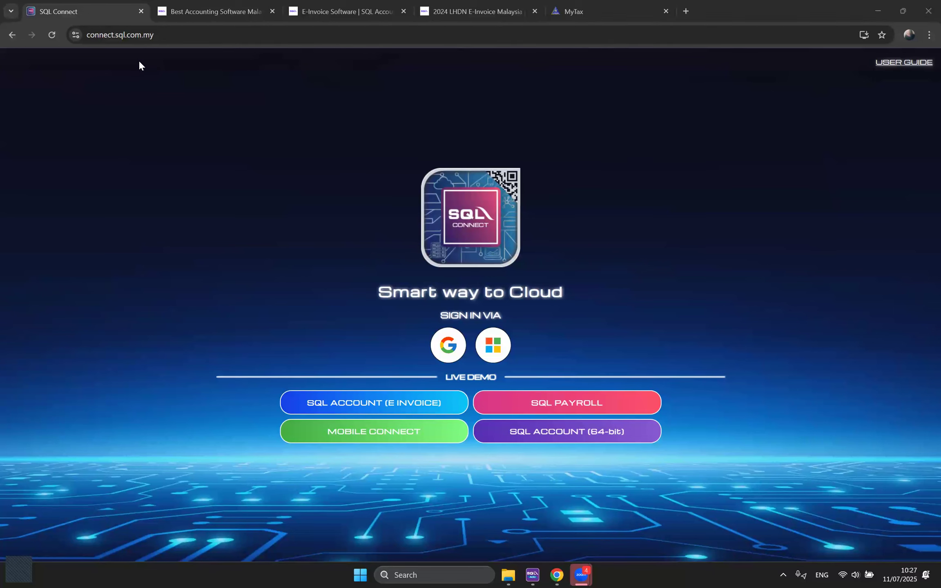
left_click(448, 378)
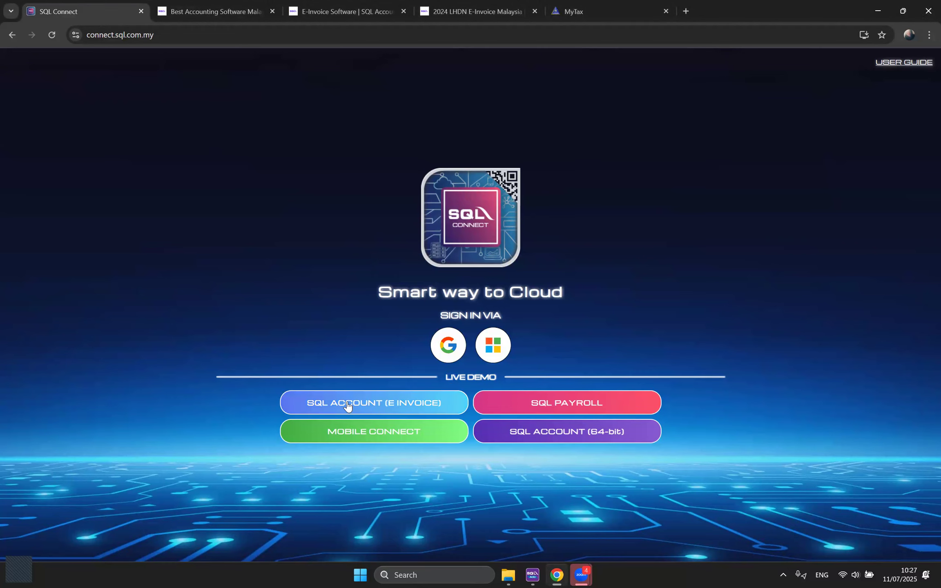
left_click(396, 402)
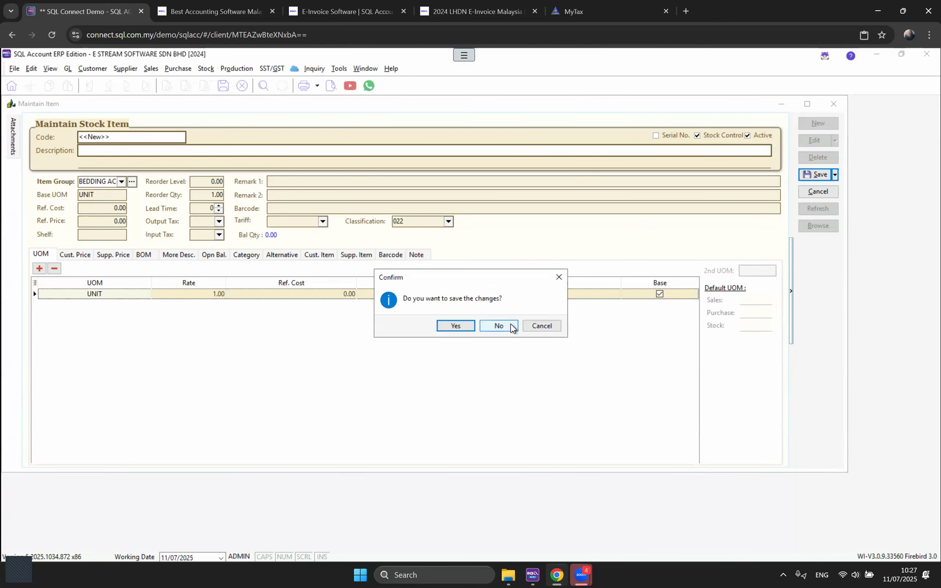
Step: Discard the unsaved stock item, close Maintain Supplier, and open File > Company Profile
left_click(503, 326)
left_click(835, 103)
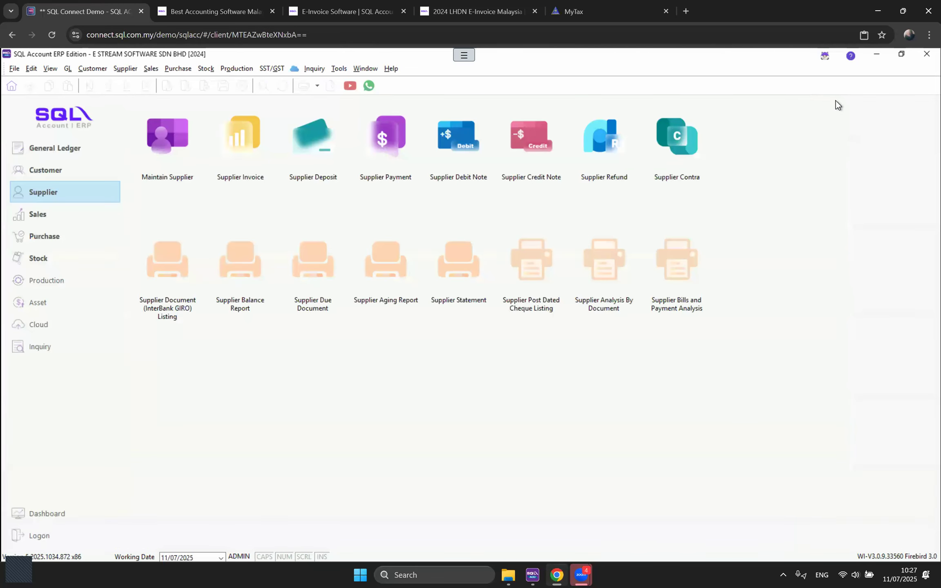
left_click(13, 69)
left_click(48, 120)
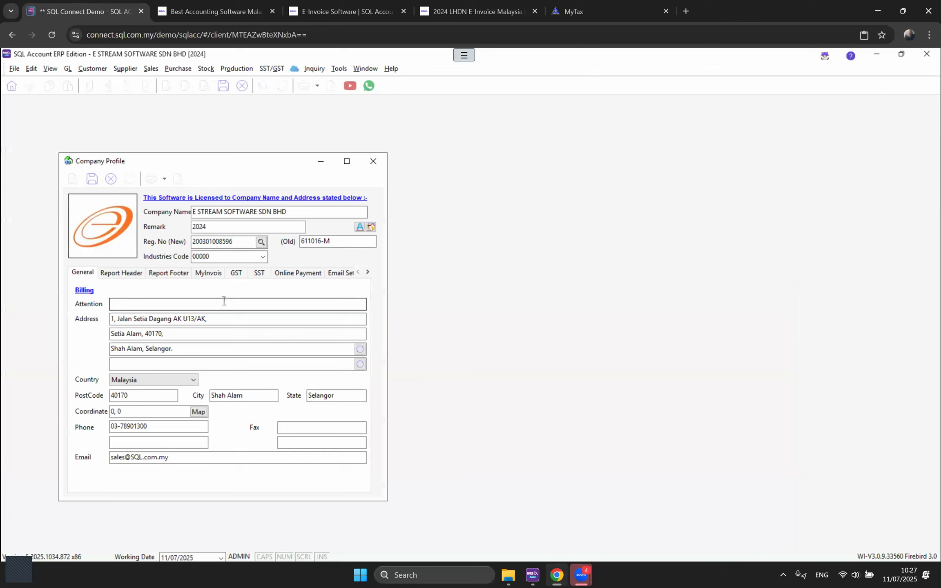
Step: Test the MyInvois connection from the MyInvois details, dismissing the save-first warning
left_click(204, 272)
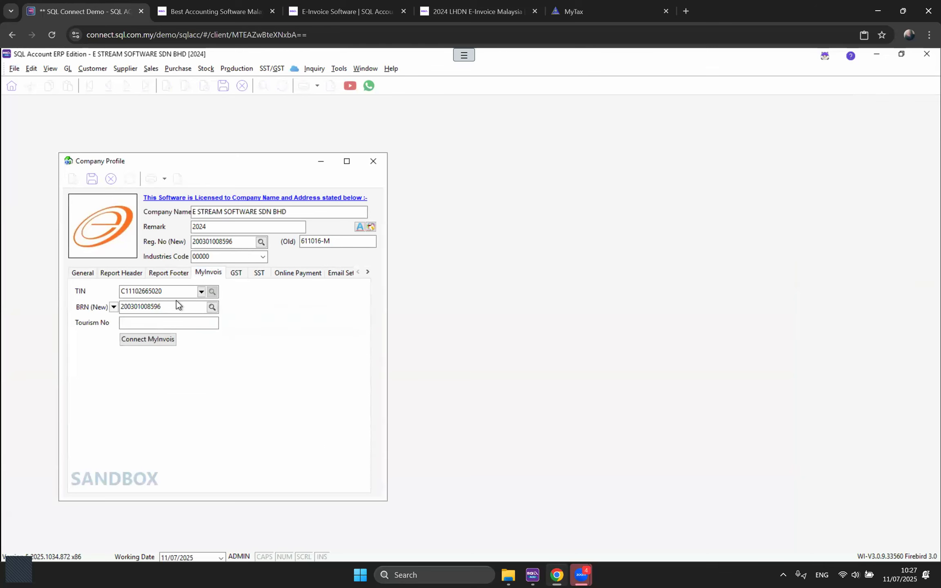
left_click(156, 345)
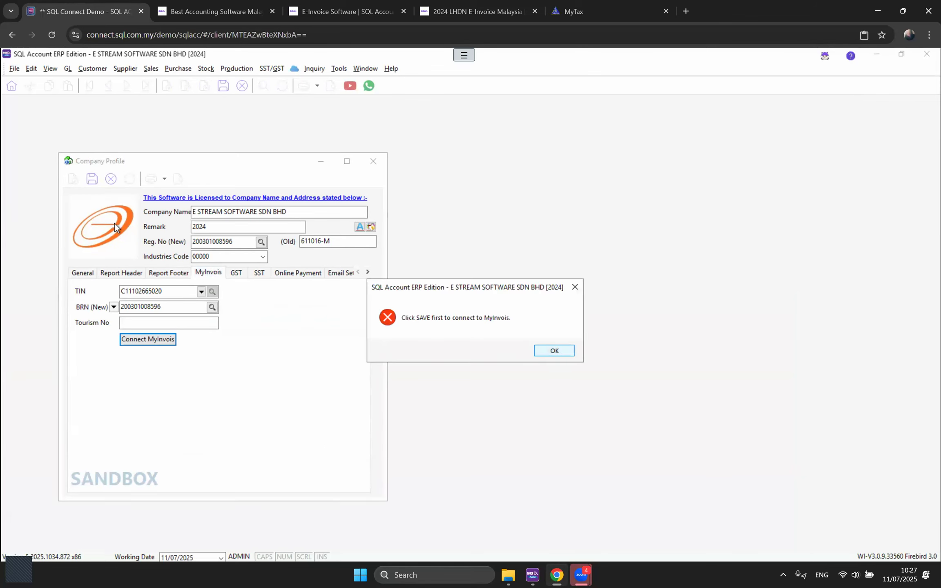
left_click(544, 352)
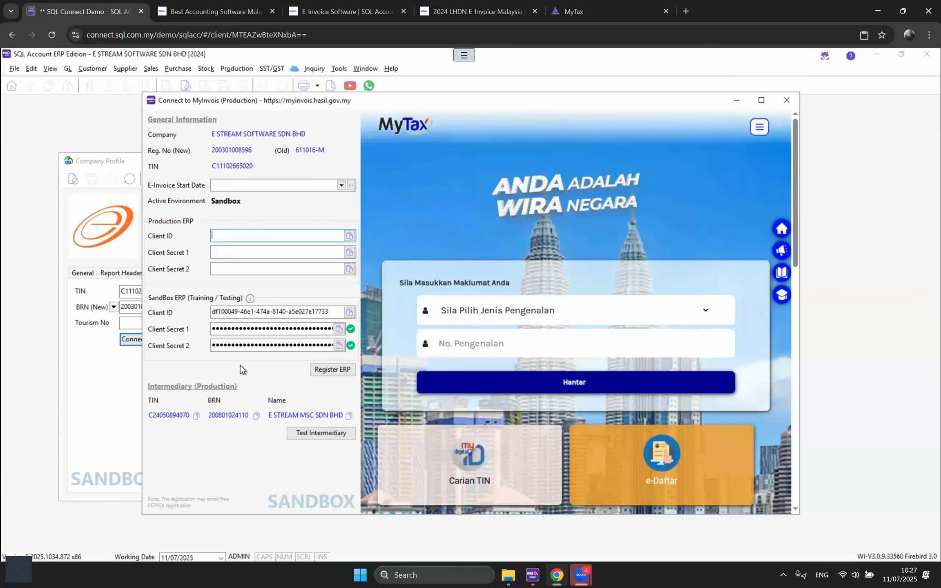
left_click(787, 100)
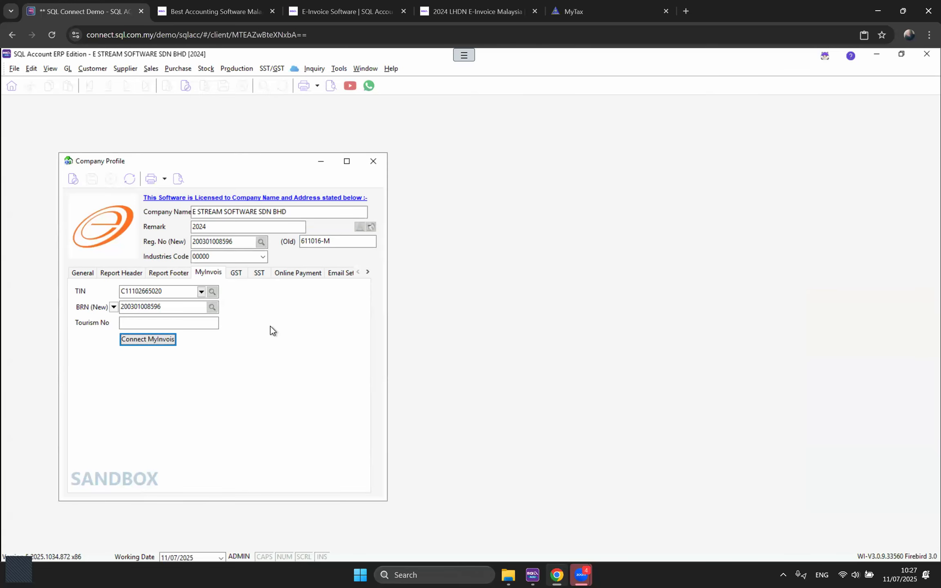
Step: Review the GST and SST details, then bring up the SST/GST menu
left_click(237, 276)
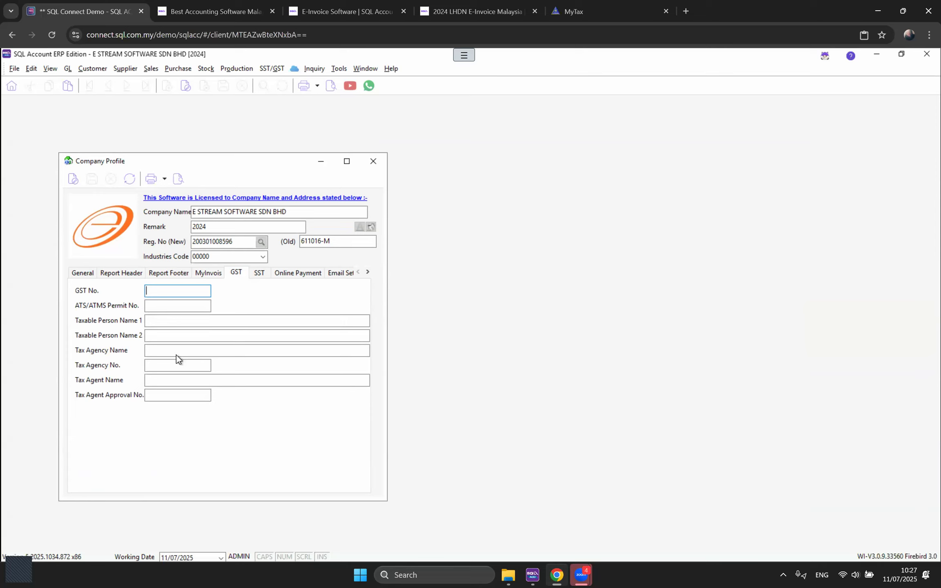
left_click(257, 275)
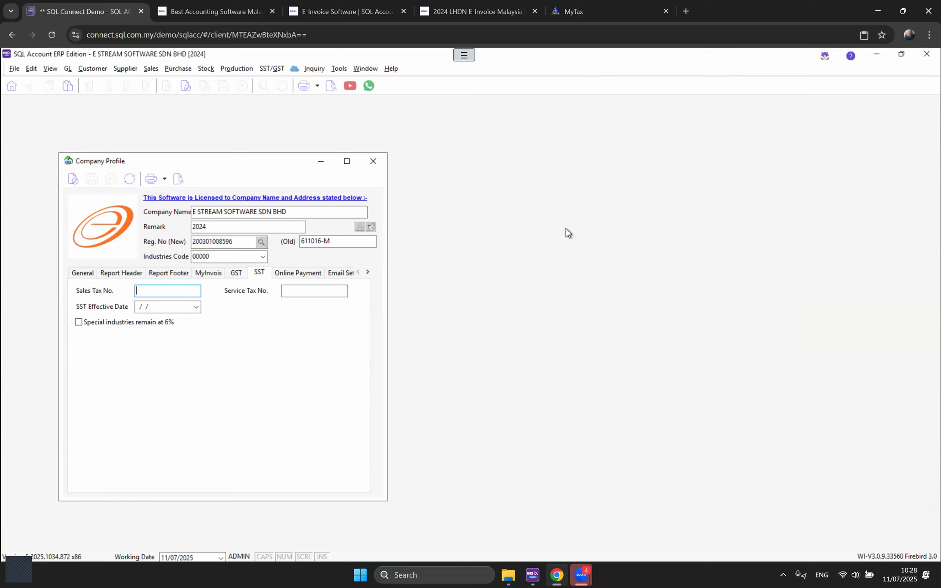
left_click(269, 64)
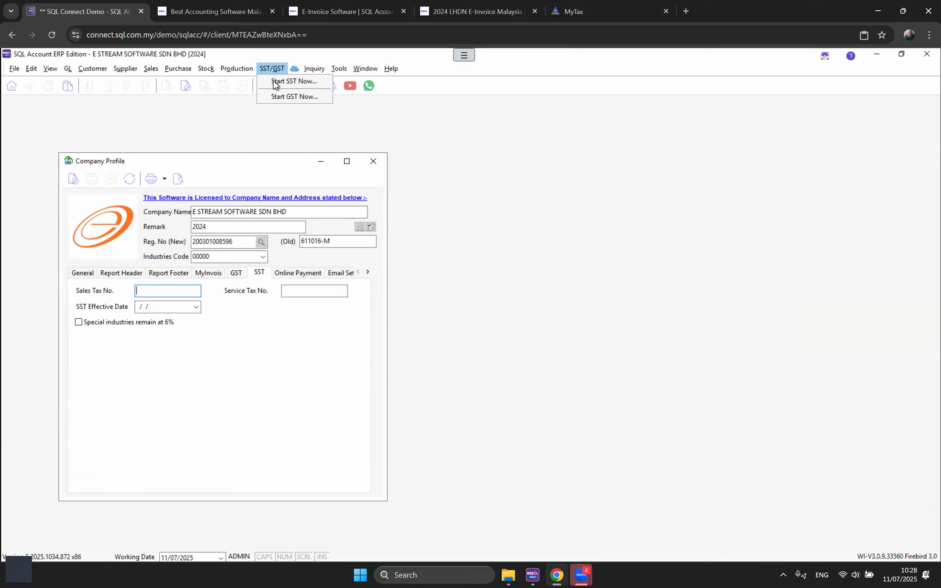
Step: Start SST effective 01/07/2025 with service tax number 1
left_click(274, 81)
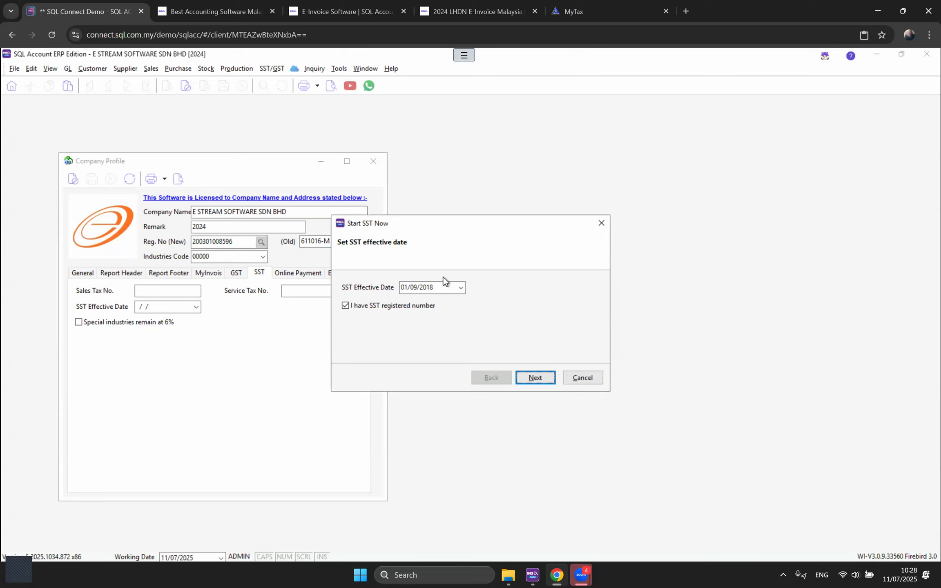
left_click_drag(438, 288, 383, 292)
type("01/07/2025")
left_click(536, 380)
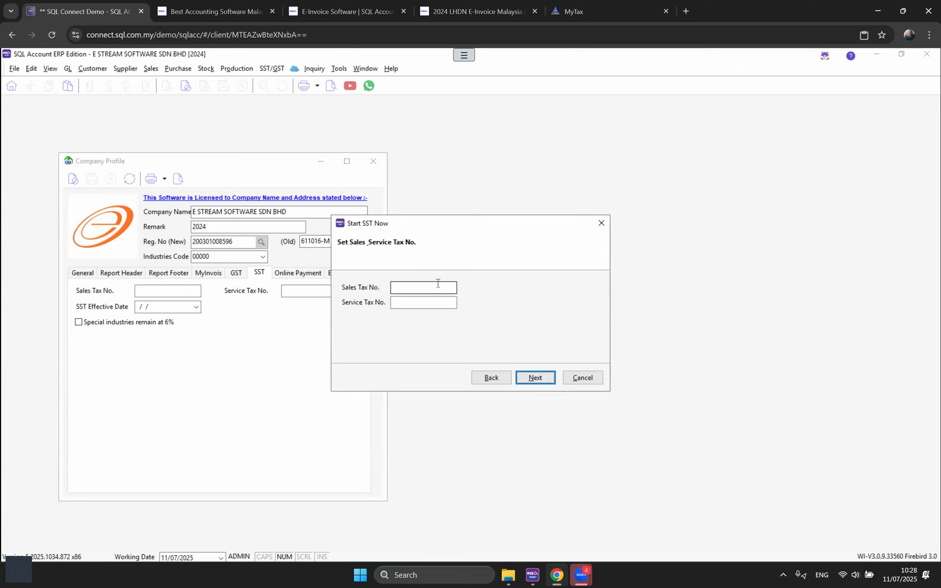
left_click(415, 305)
type("1")
Step: Set Service Tax as the default sales tax and finish the SST wizard
left_click(538, 379)
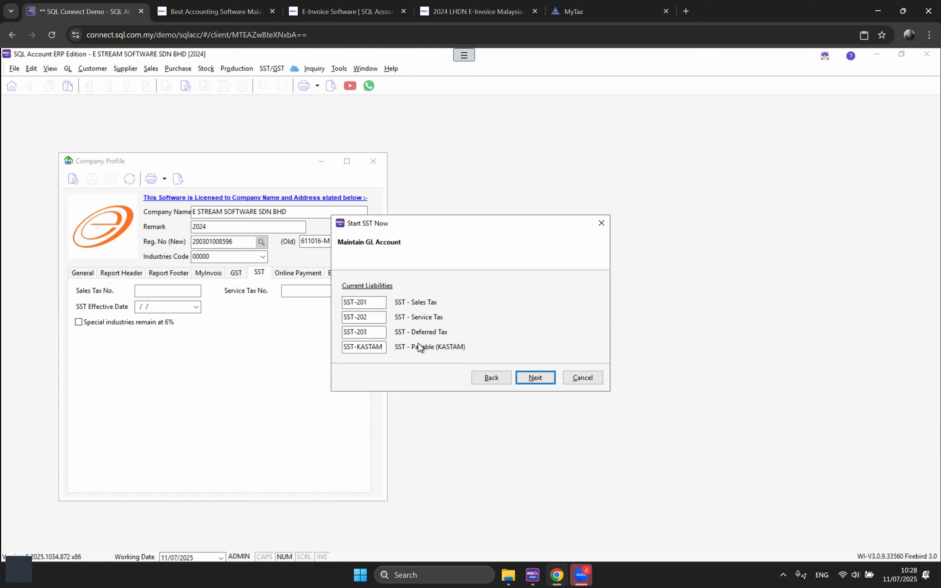
left_click(535, 378)
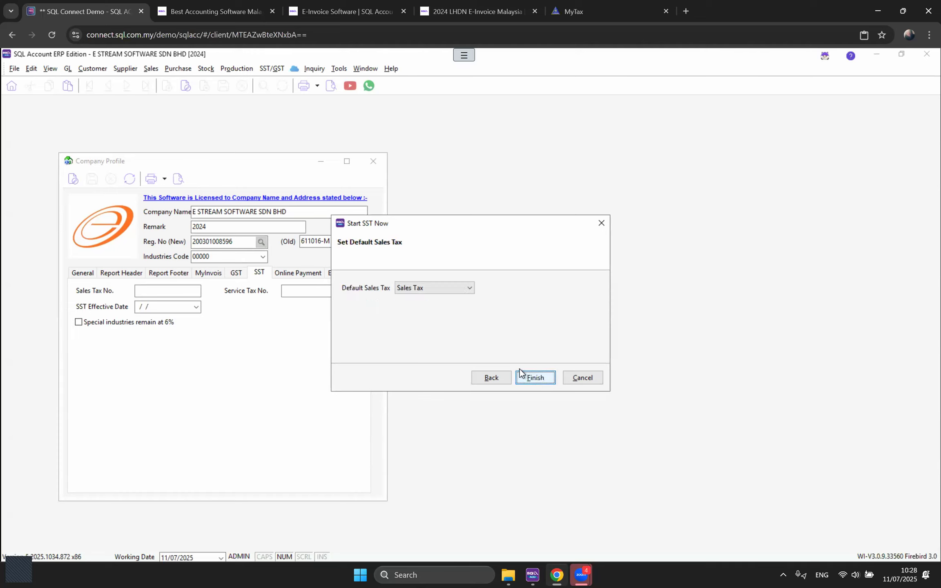
left_click(415, 289)
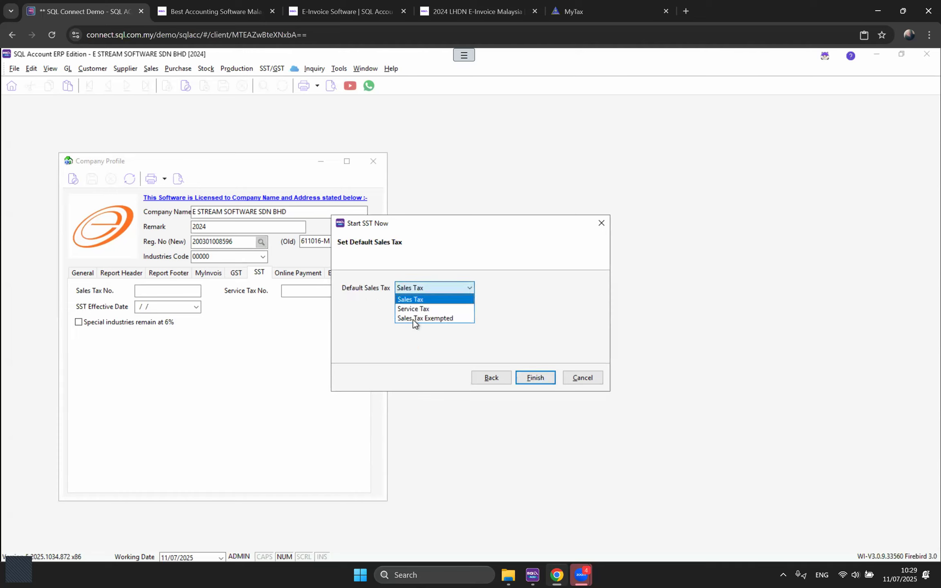
left_click(414, 308)
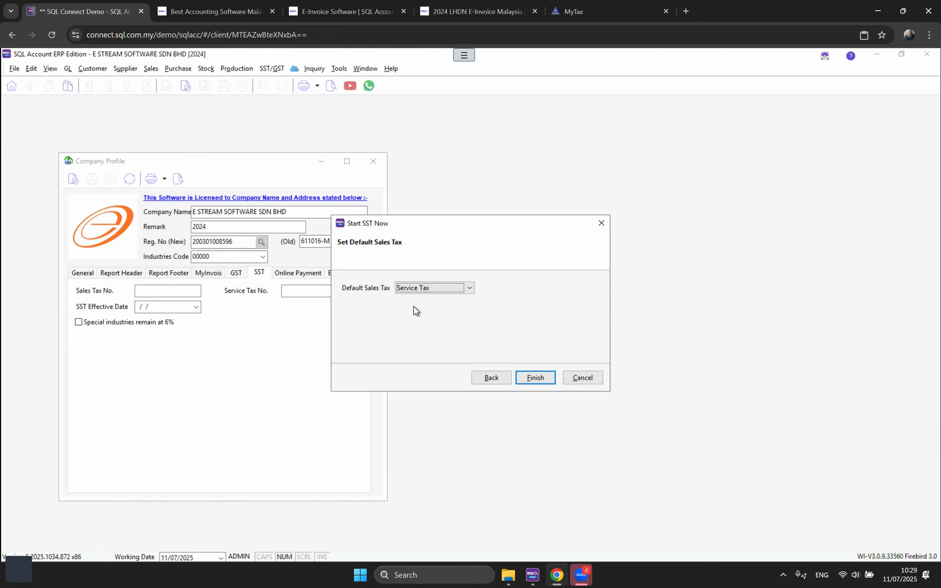
left_click(521, 376)
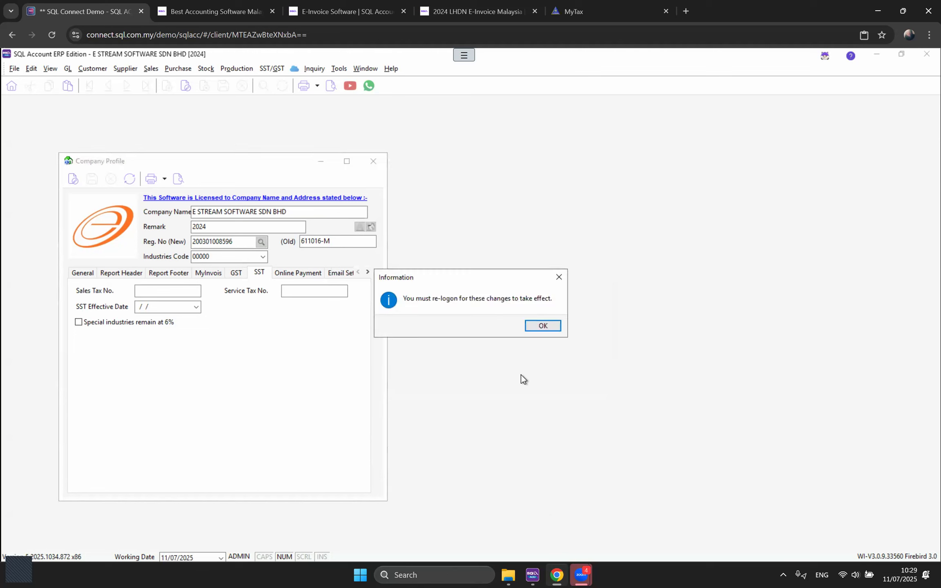
Step: Acknowledge the re-logon notice and log back in as admin
left_click(542, 327)
type("admin")
key("Return")
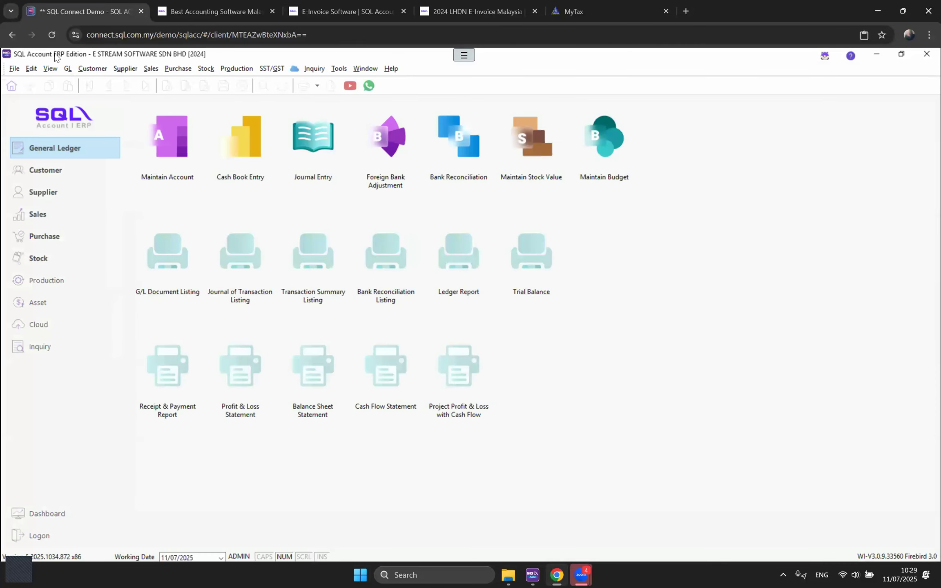
Step: Reopen the Company Profile and confirm the saved SST details
left_click(14, 69)
left_click(45, 121)
left_click(277, 289)
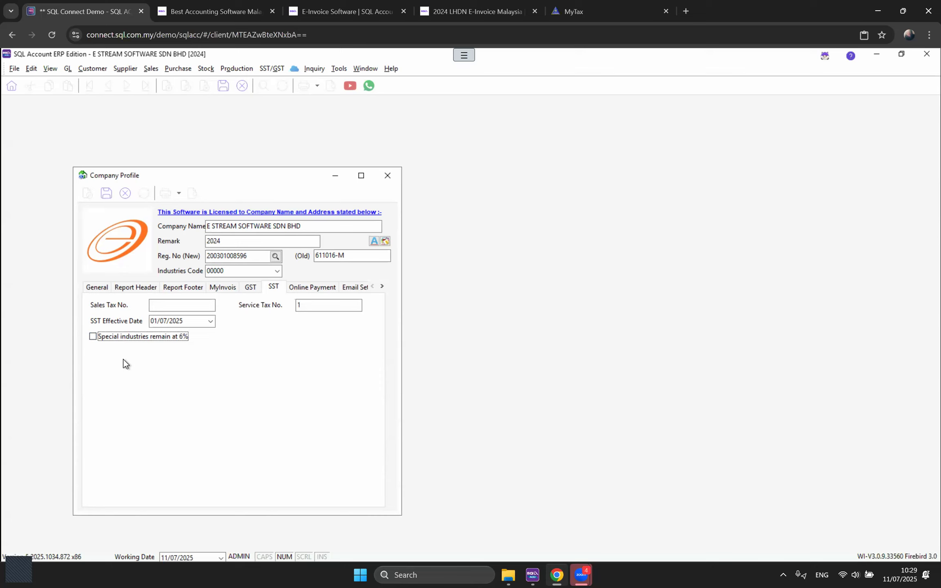
Step: Add a new online payment row and view the available payment gateway types
left_click(302, 288)
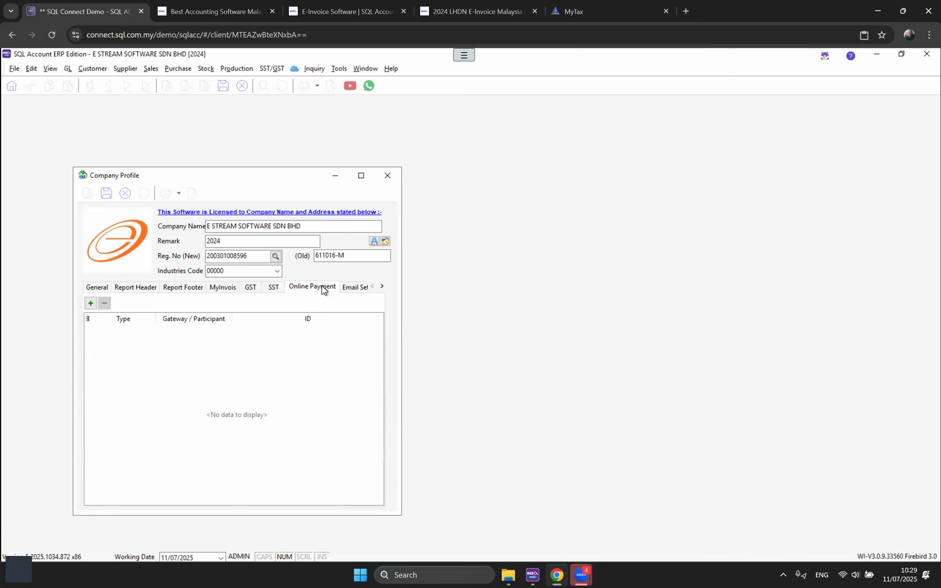
left_click(90, 304)
left_click(149, 338)
left_click(150, 339)
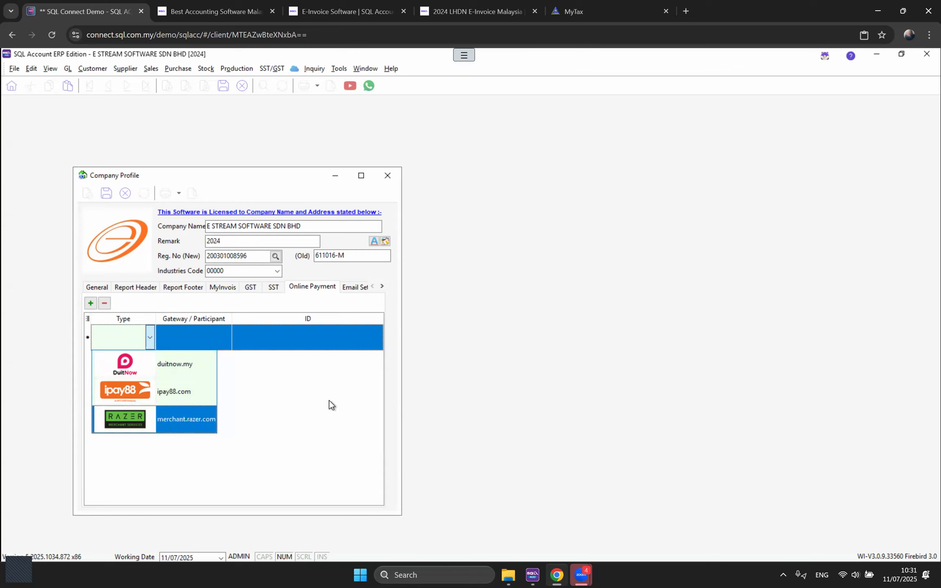
Step: Review the payment gateway list again and close it without choosing a gateway
left_click(317, 403)
left_click(145, 338)
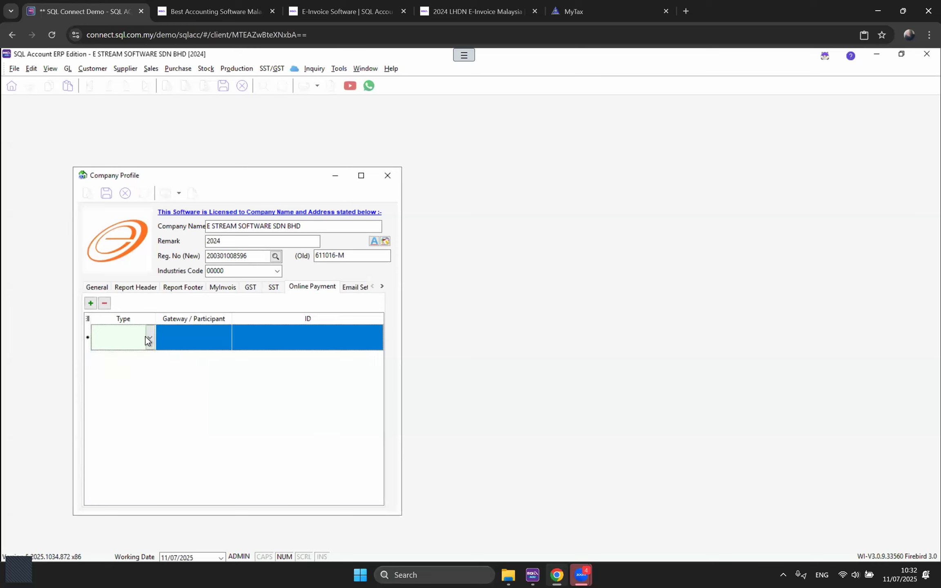
left_click(149, 337)
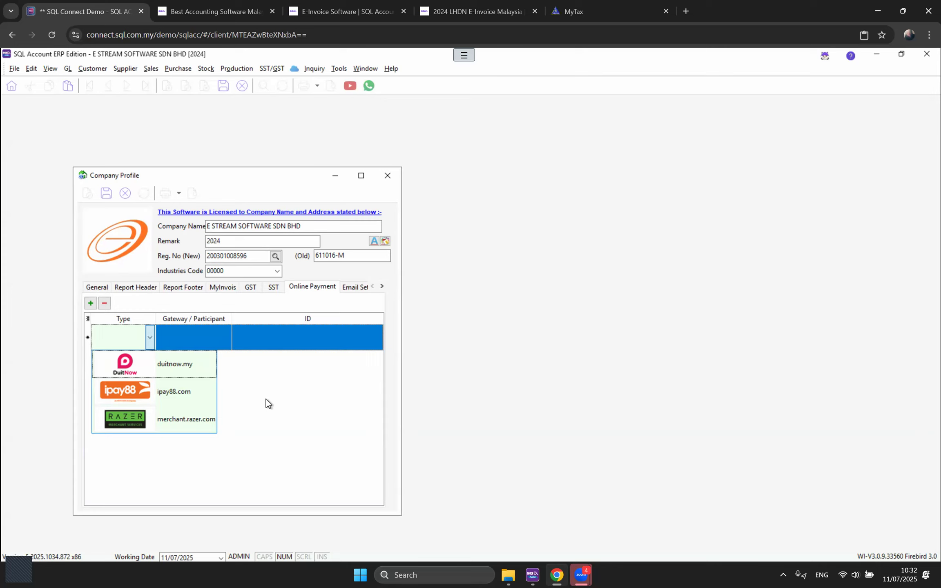
left_click(299, 327)
Step: Delete the empty online payment row and view the Email Settings
left_click(104, 304)
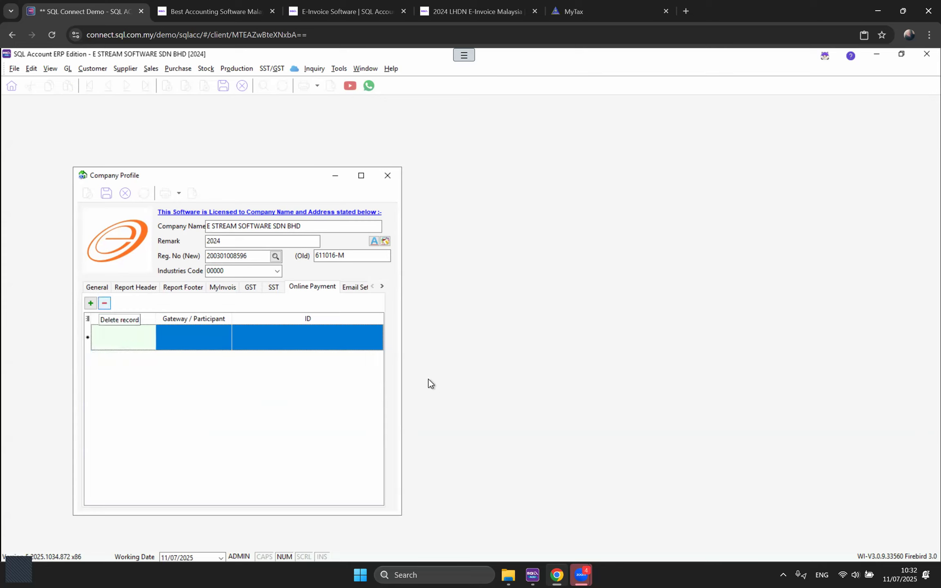
key("Return")
left_click(355, 287)
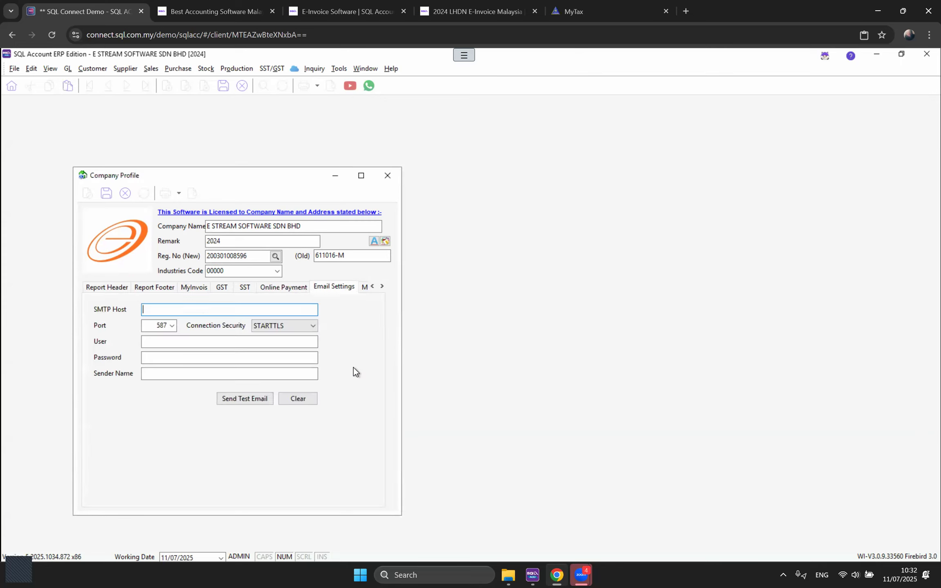
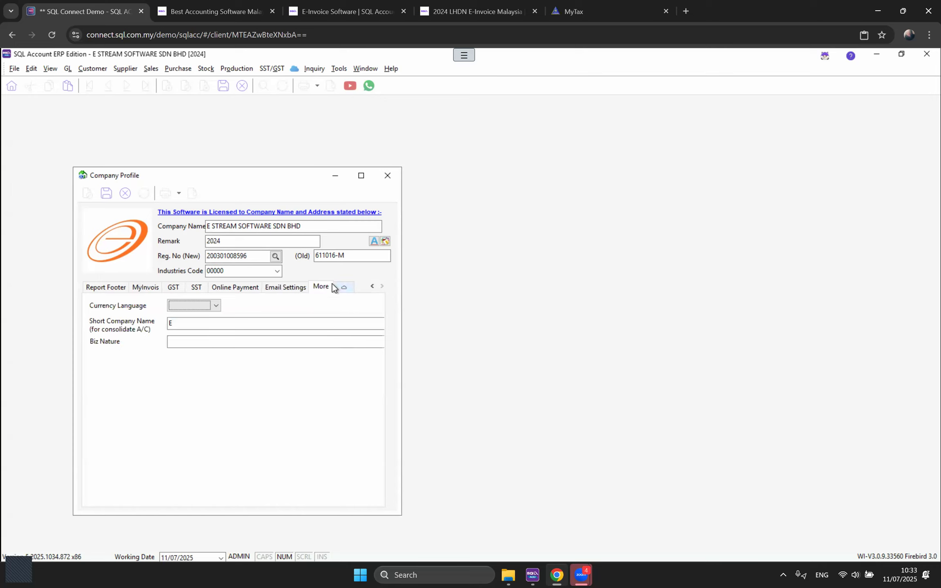
Step: Show the Company Profile's extra settings (Attachment off, no Google Map API key) and open the GL menu
left_click(344, 286)
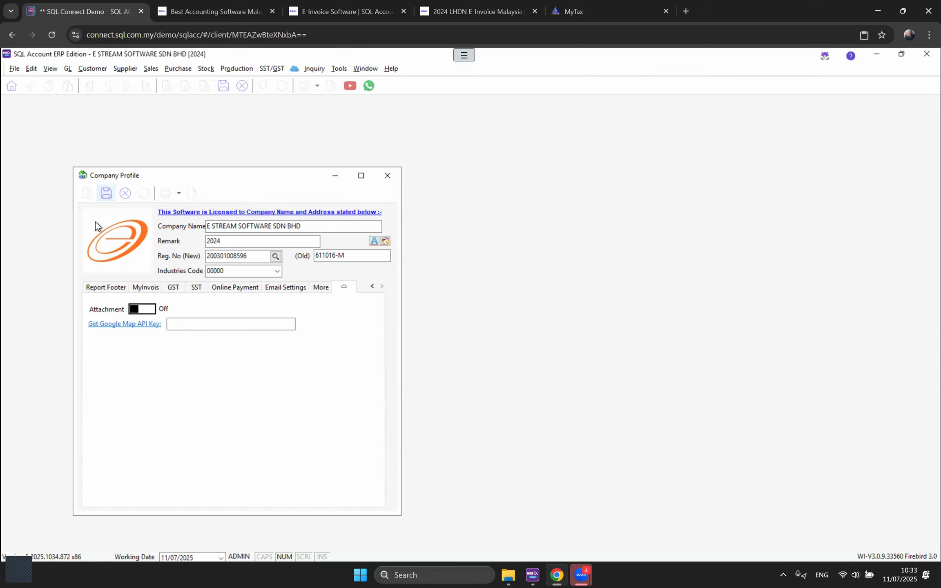
left_click(65, 69)
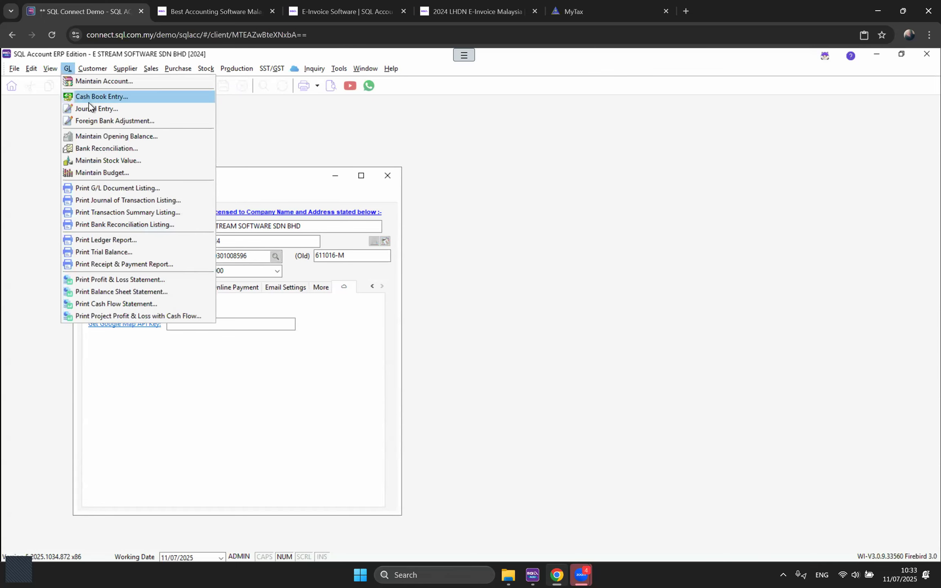
left_click(87, 98)
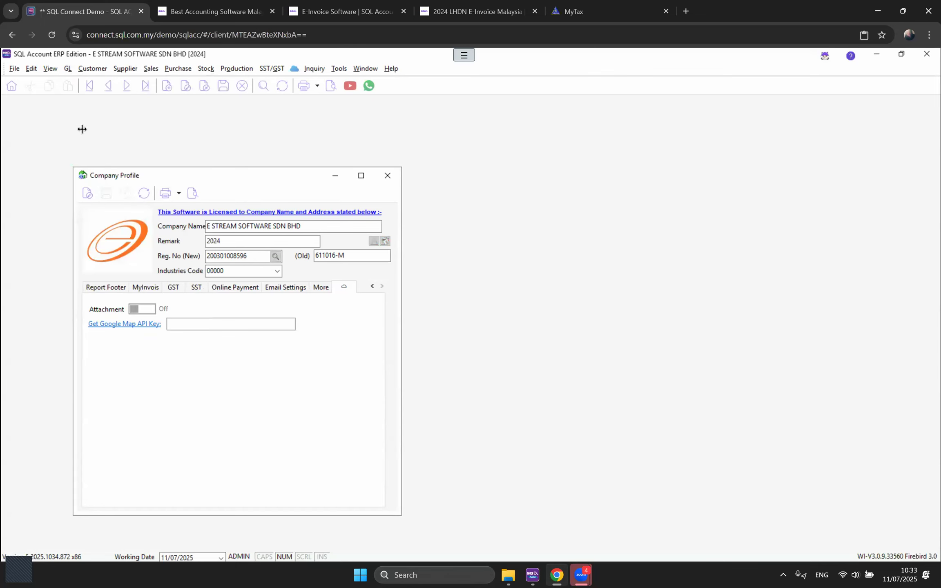
left_click(188, 147)
left_click(194, 248)
double_click(195, 248)
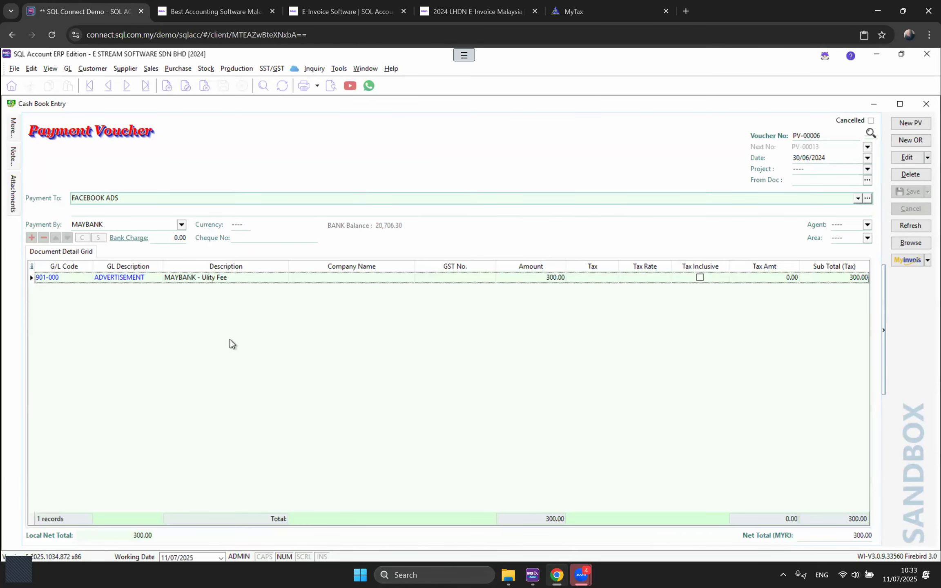
left_click(14, 193)
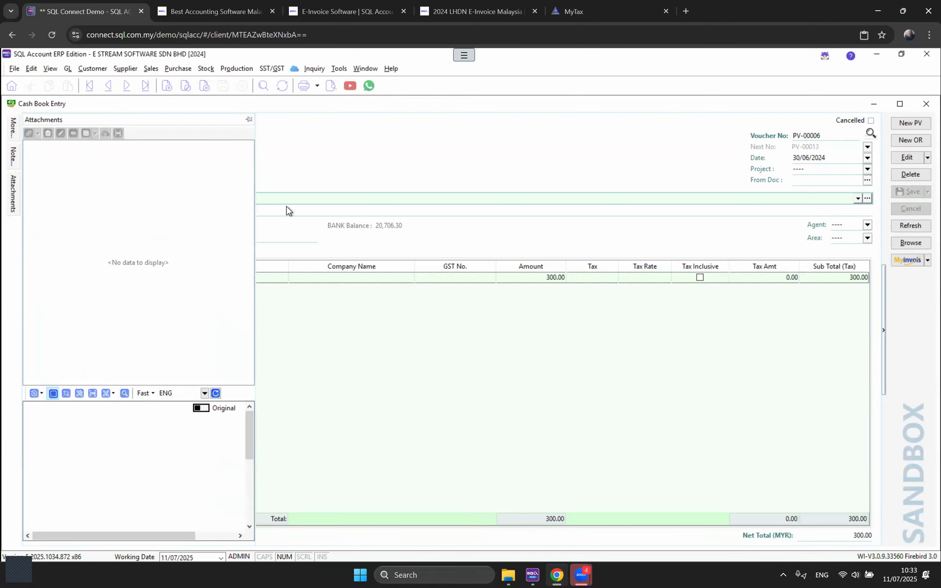
left_click(905, 160)
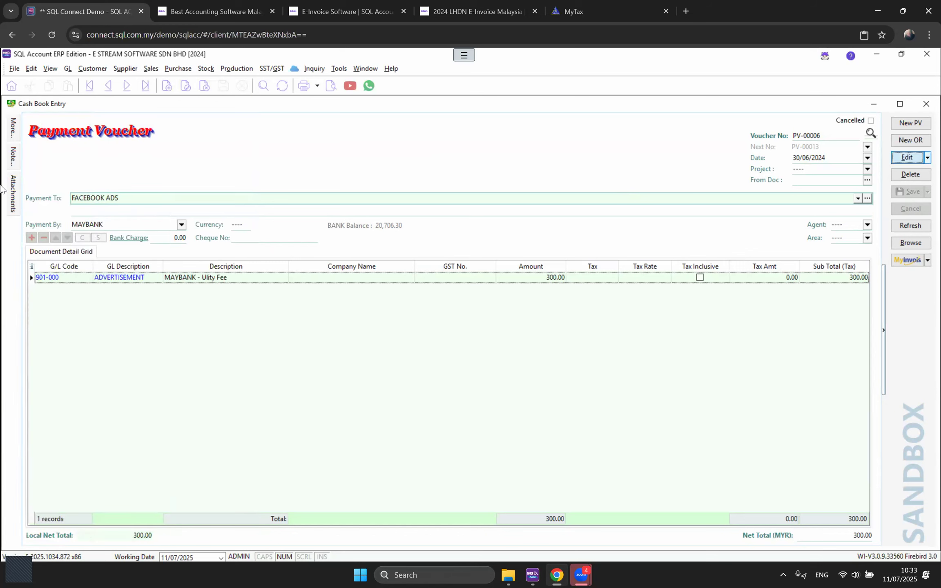
left_click(12, 197)
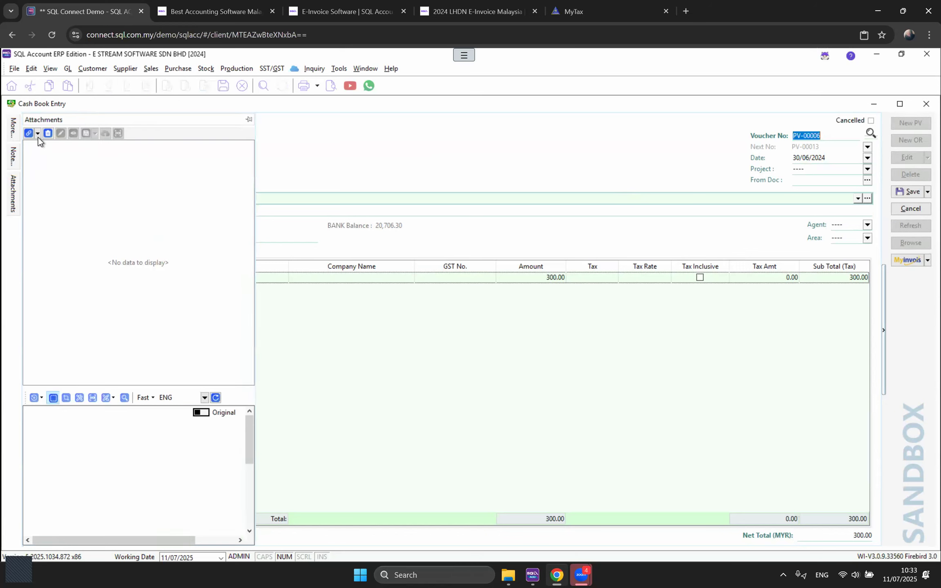
left_click(38, 133)
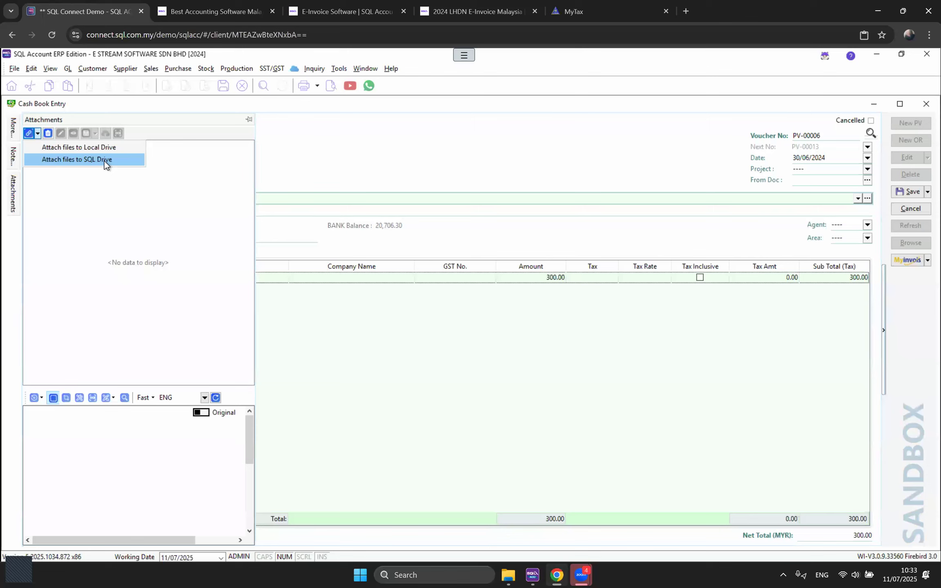
left_click(365, 152)
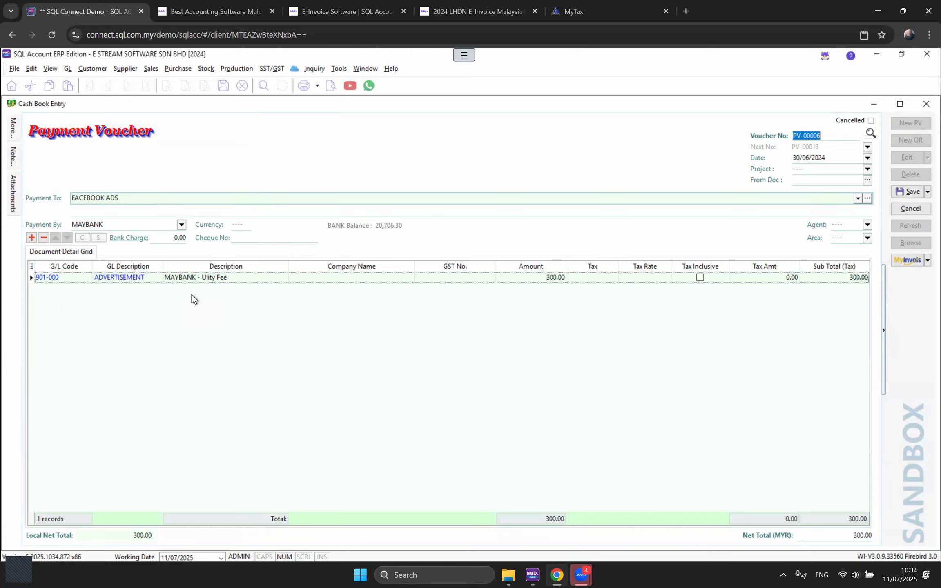
left_click(14, 201)
left_click(38, 133)
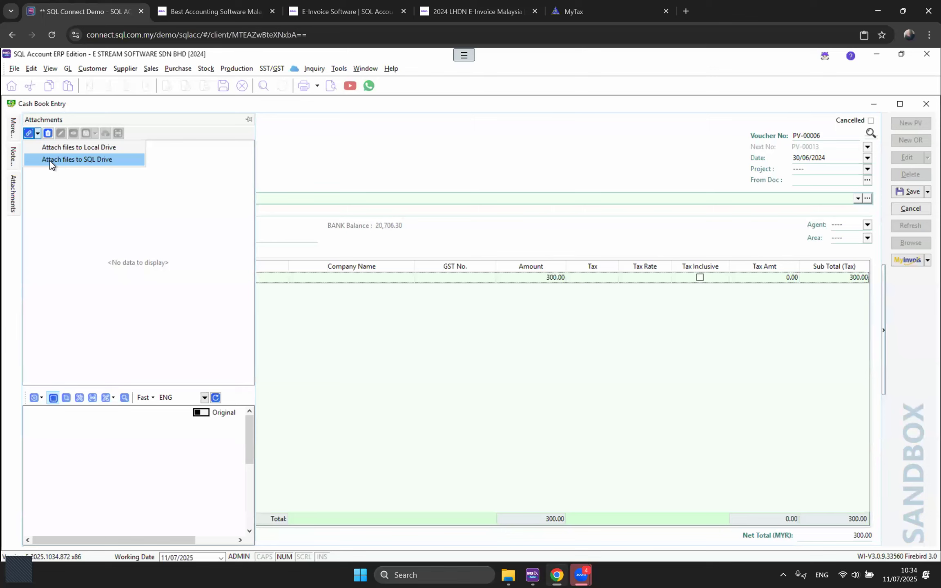
left_click(410, 151)
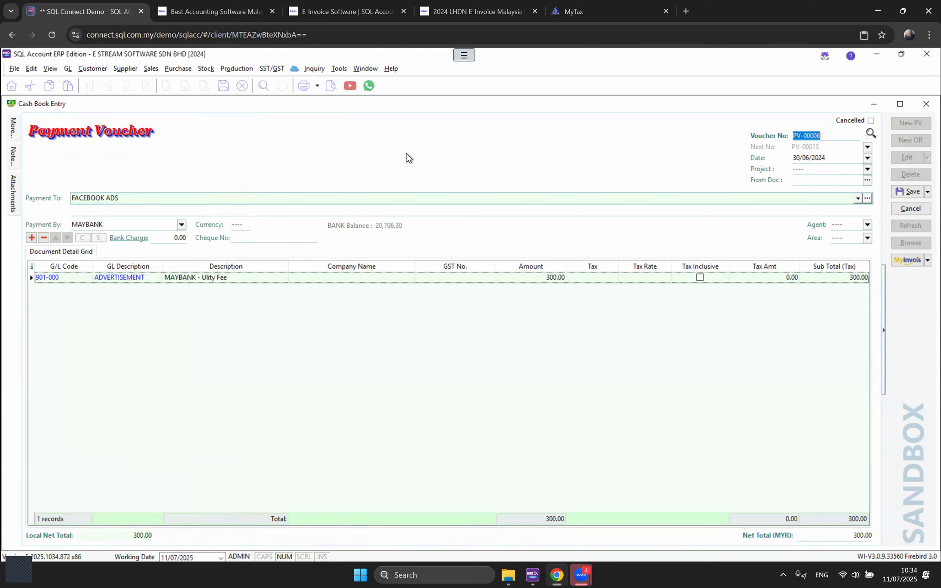
left_click(927, 103)
left_click(499, 326)
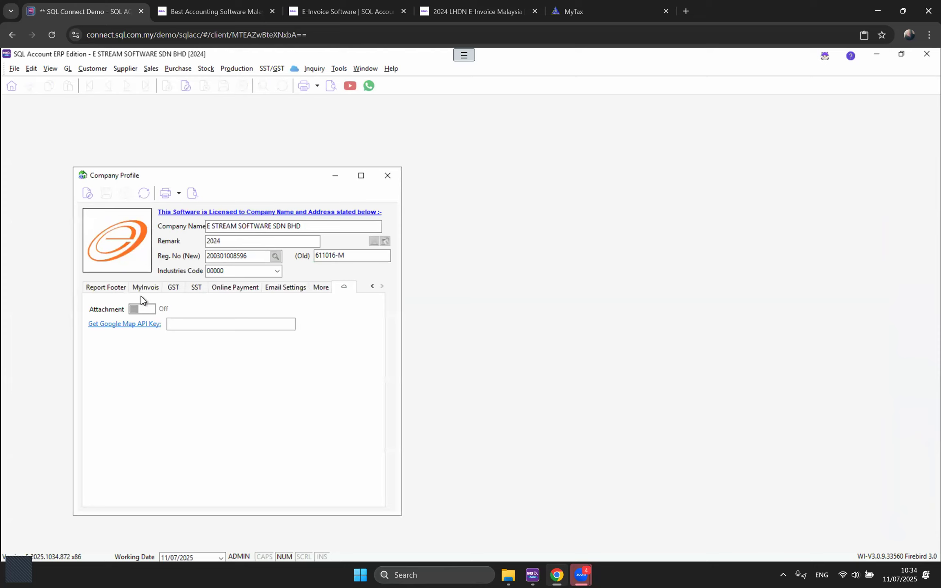
Step: Check the Report Footer settings, scroll the tab strip back, and close the Company Profile
left_click(109, 288)
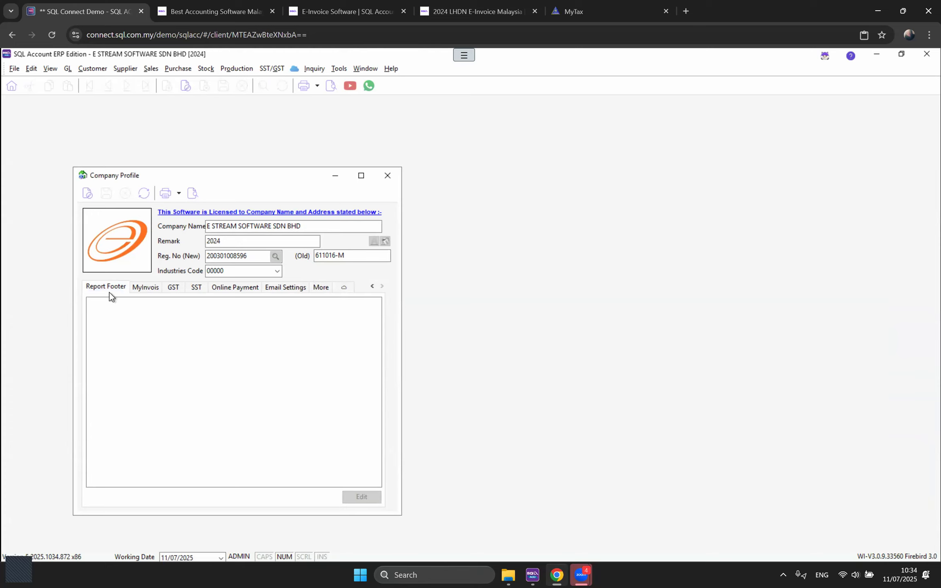
left_click(126, 286)
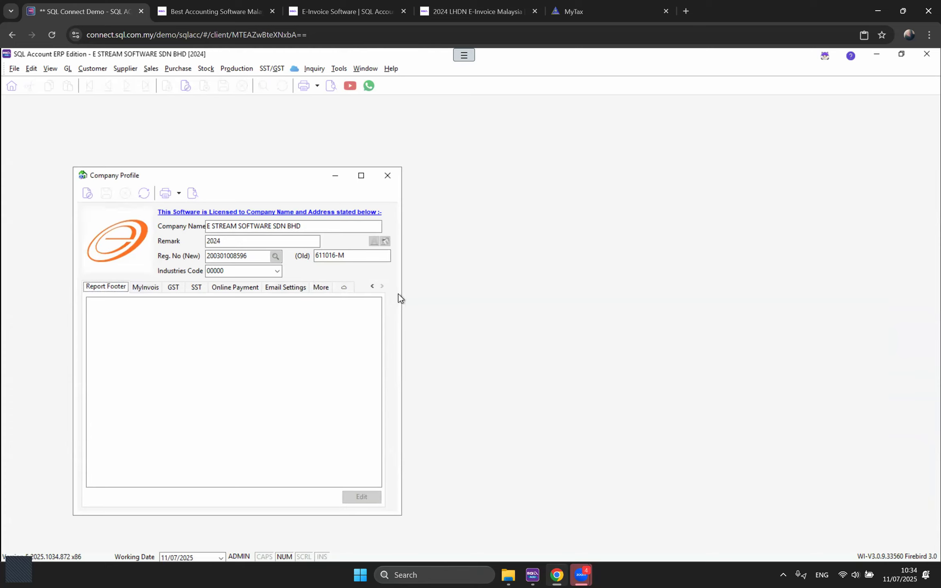
double_click(372, 286)
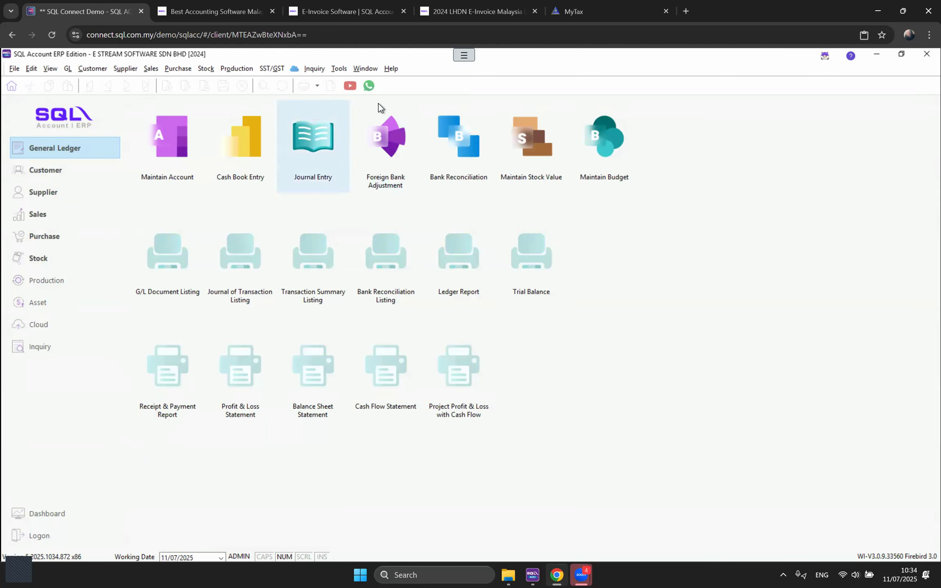
Step: Open Tools > Options and view the General Ledger default accounts (Sales 500-100, Purchase 610-100)
left_click(340, 69)
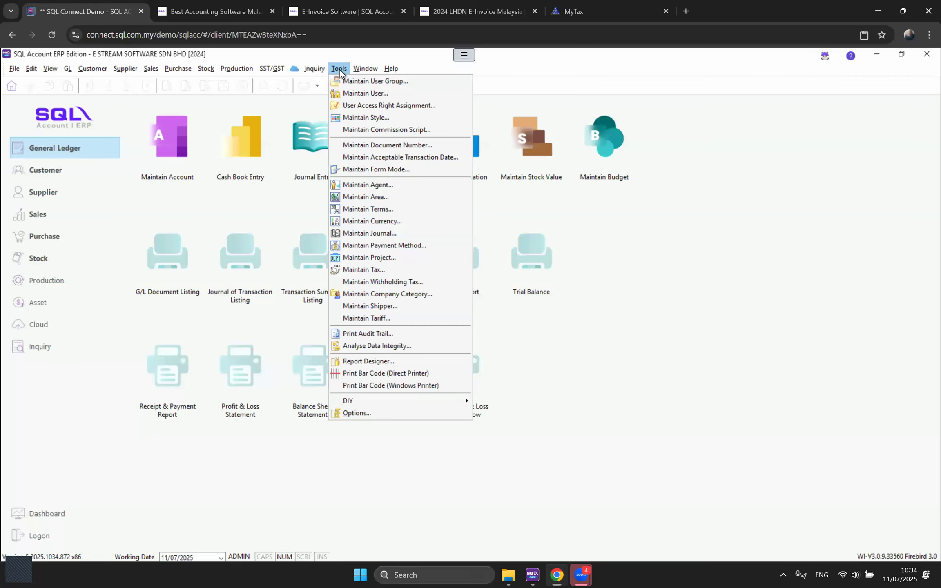
left_click(414, 414)
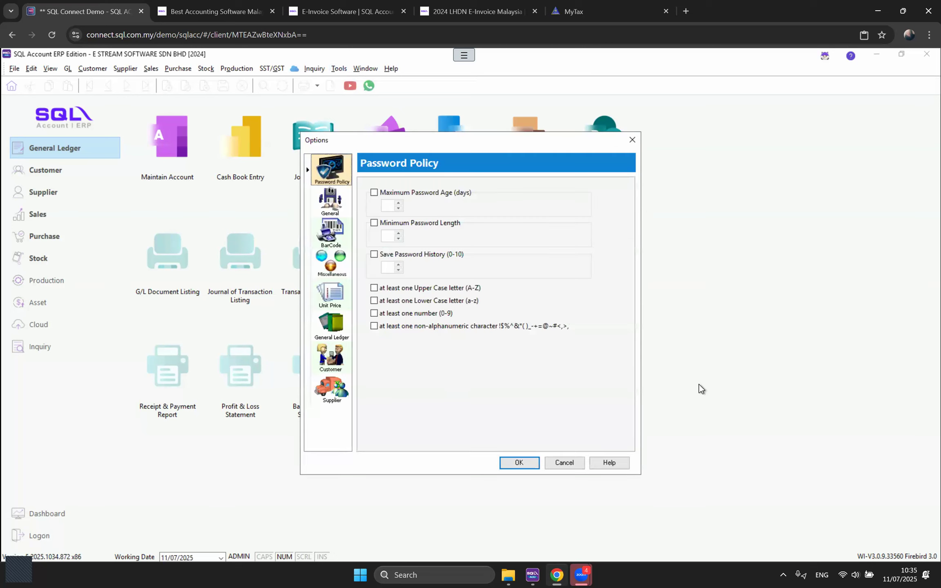
left_click(323, 328)
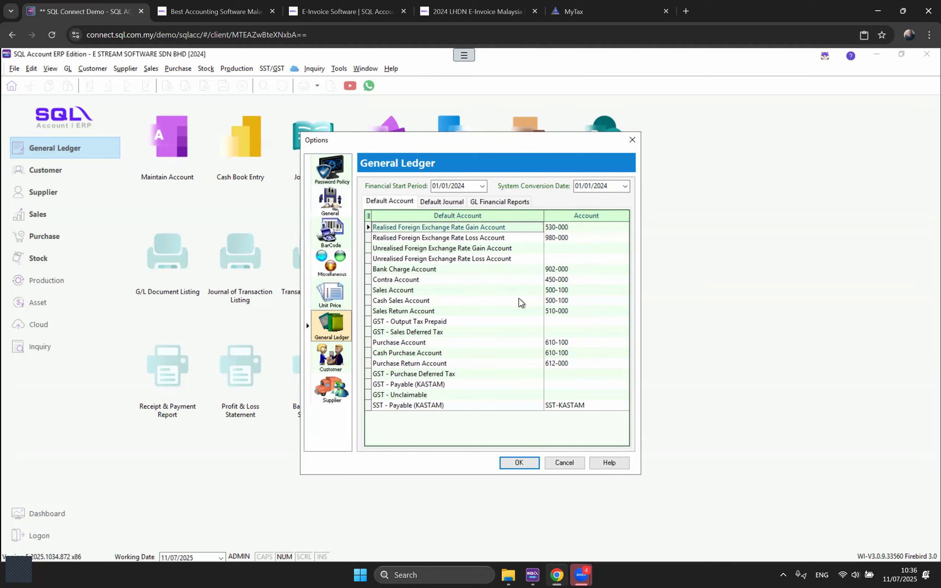
Step: Browse the Sales Account lookup, keep it at 500-100, and view the Miscellaneous display formats
left_click(407, 291)
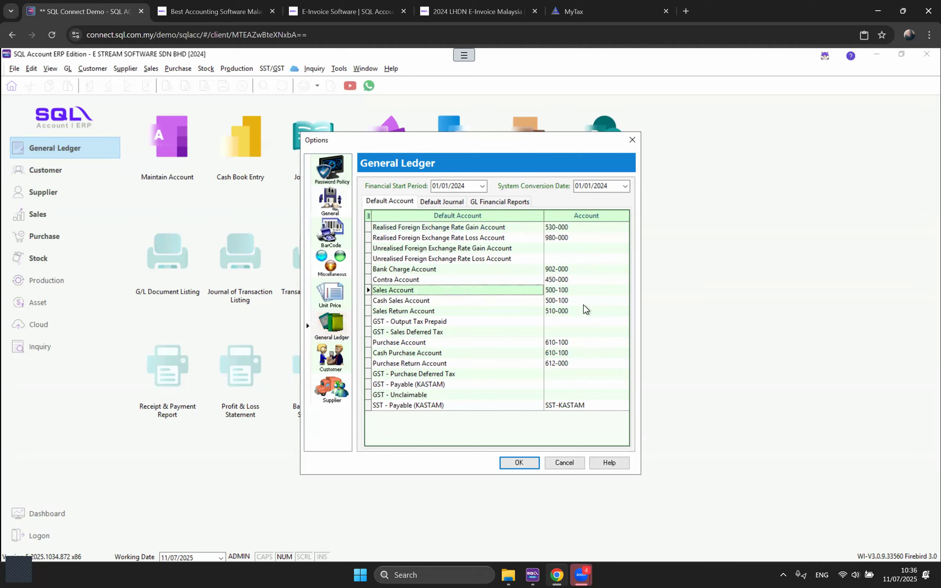
left_click(604, 290)
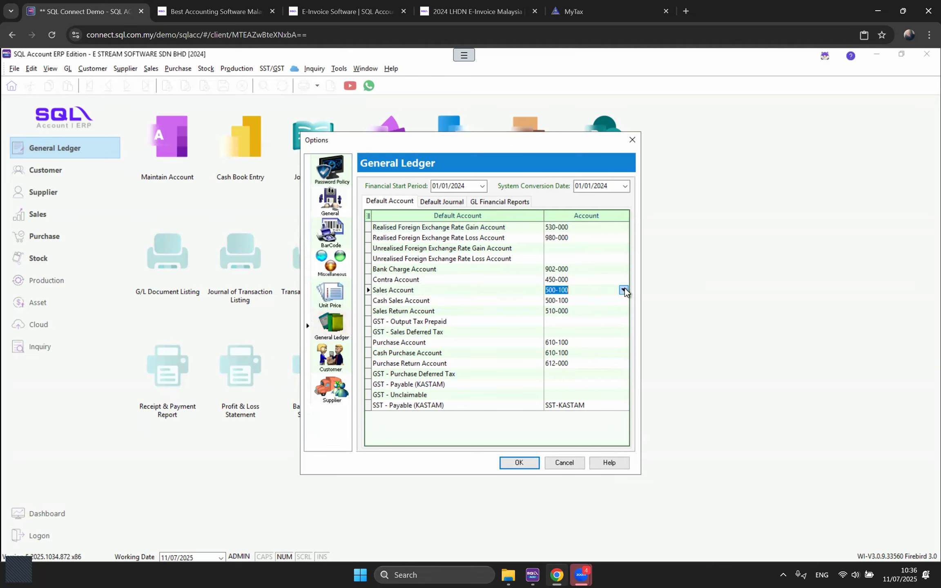
left_click(625, 290)
scroll(637, 383, "down", 1)
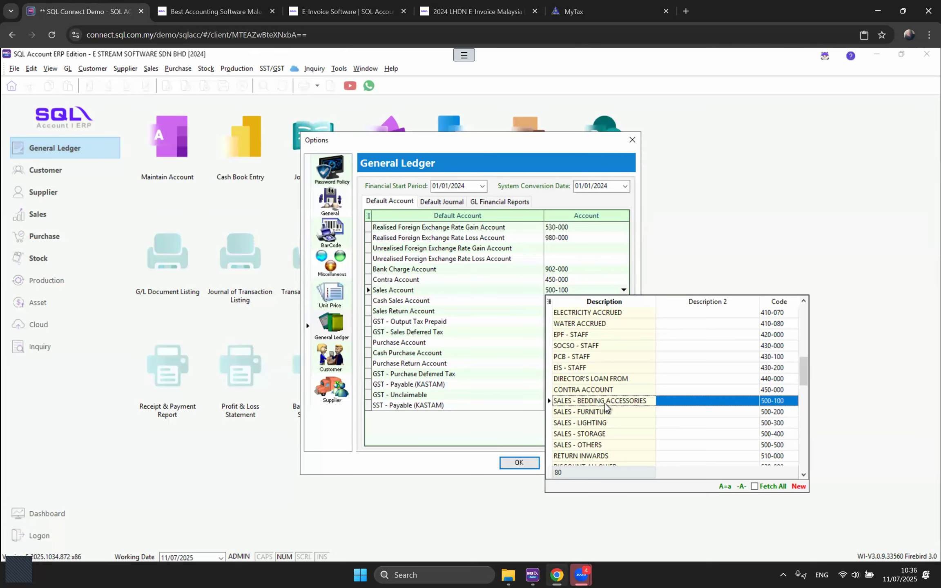
left_click(563, 352)
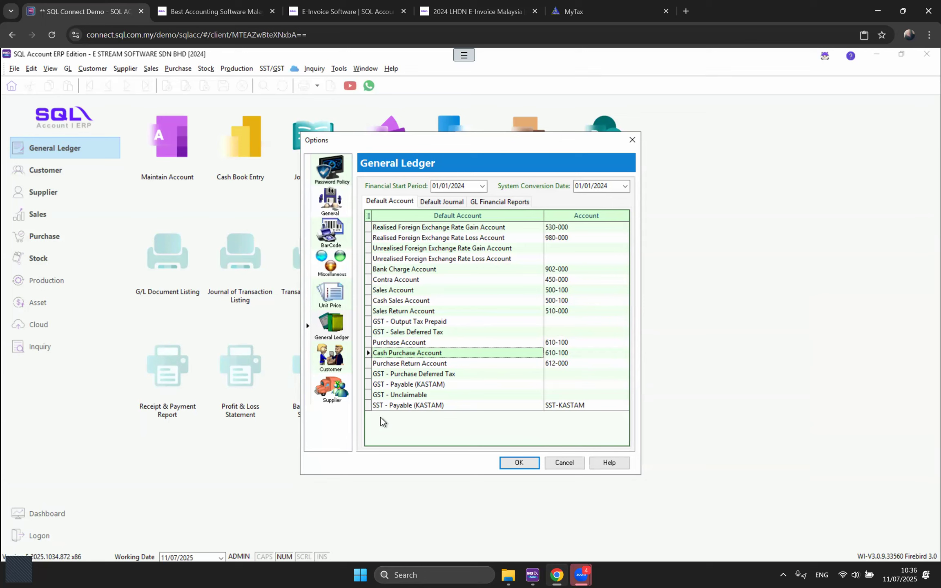
left_click(332, 265)
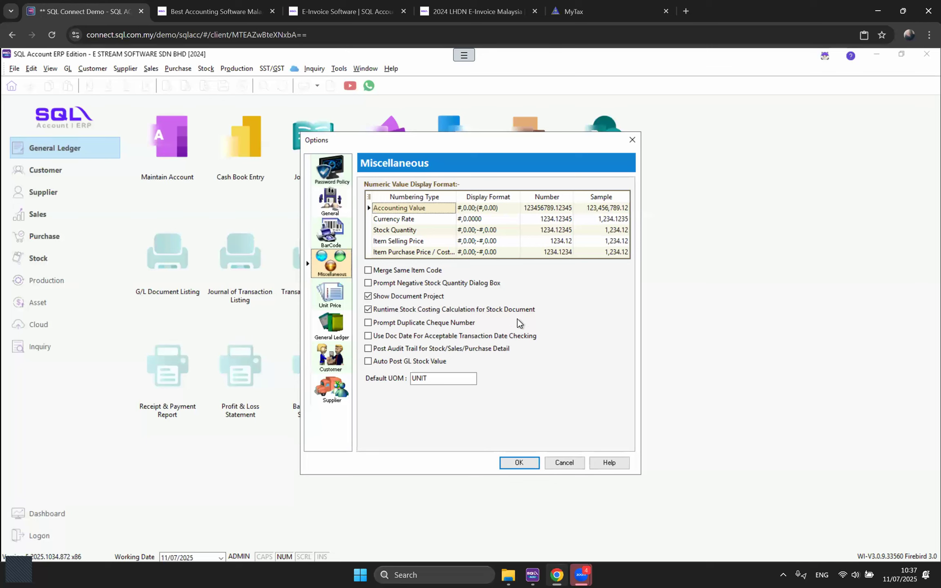
Step: Change the Stock Quantity display format to four decimal places
left_click(389, 232)
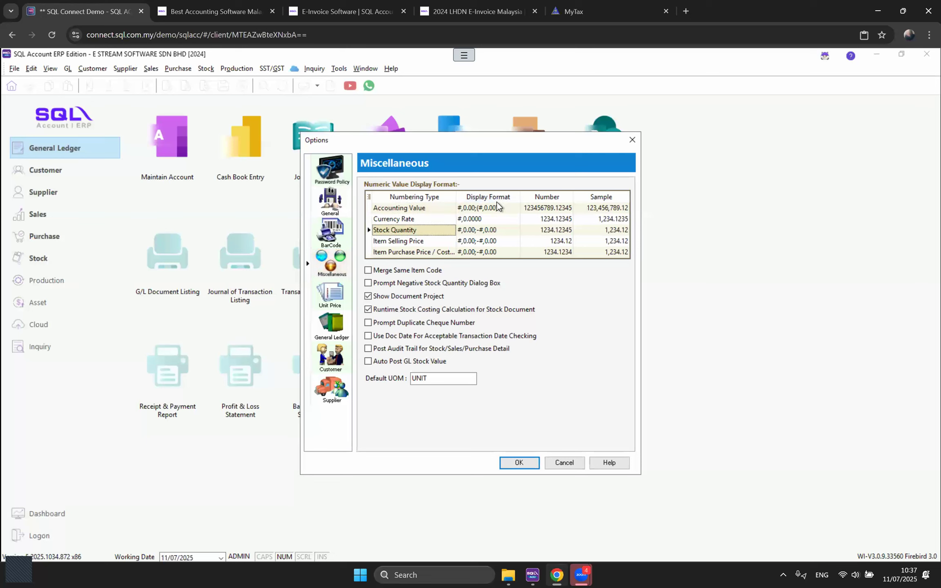
left_click(479, 231)
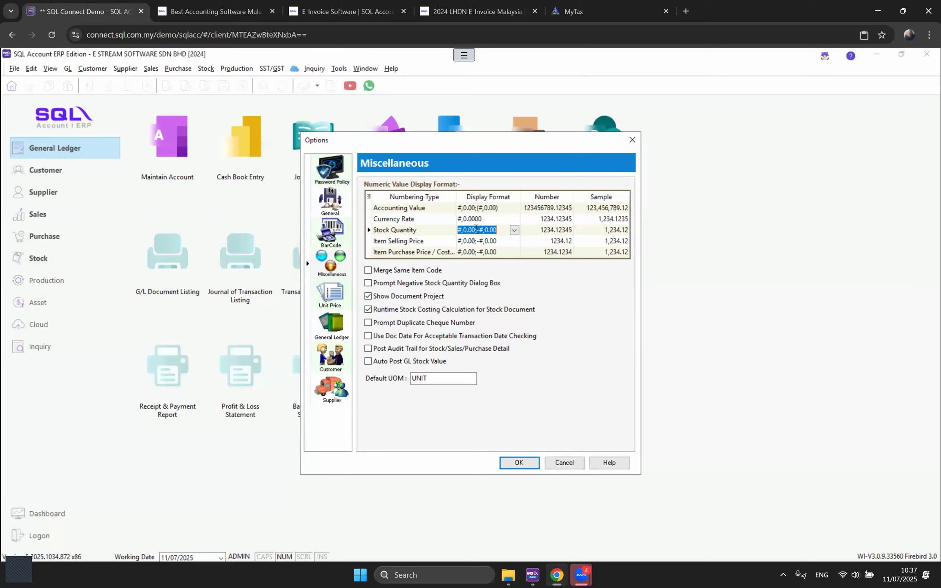
left_click(477, 229)
type("00")
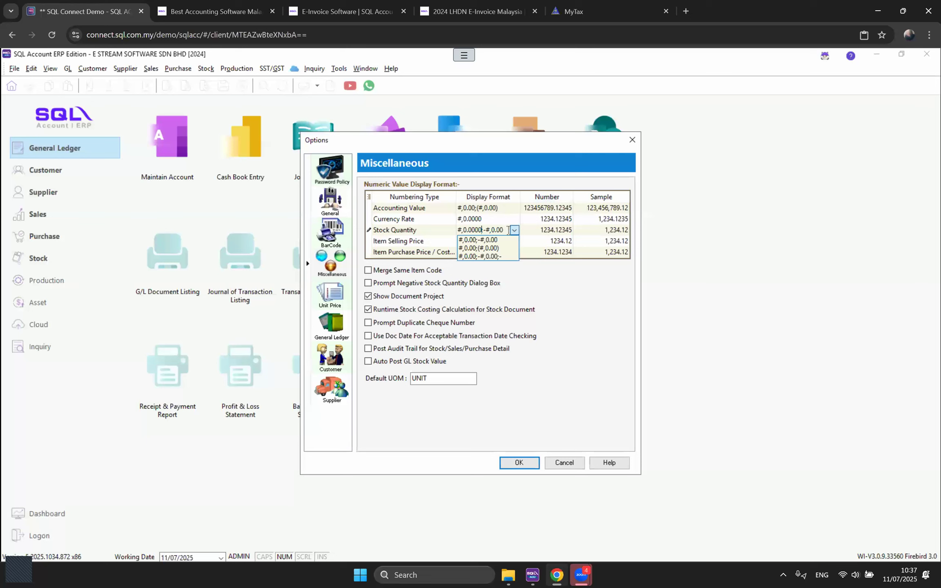
left_click(508, 230)
type("00")
left_click_drag(482, 230, 542, 369)
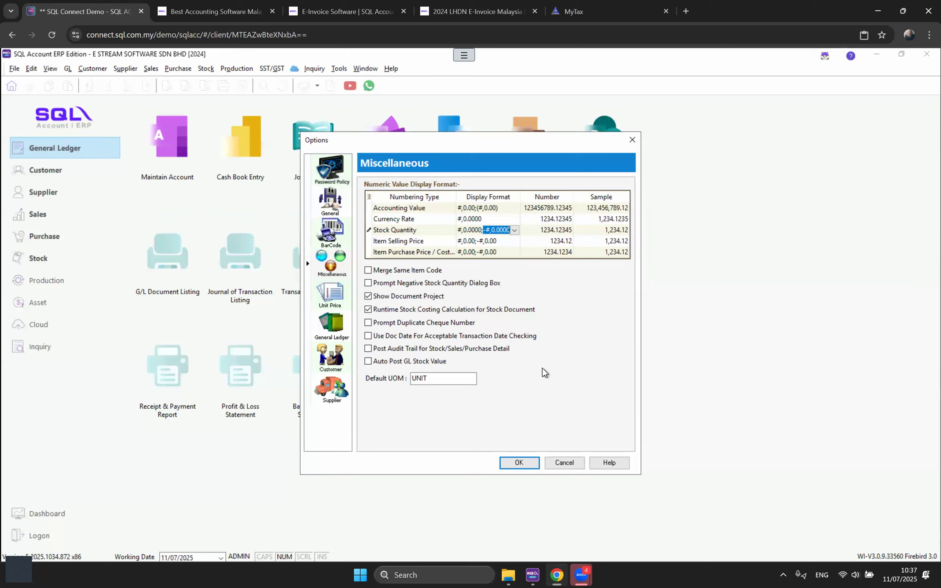
left_click(473, 242)
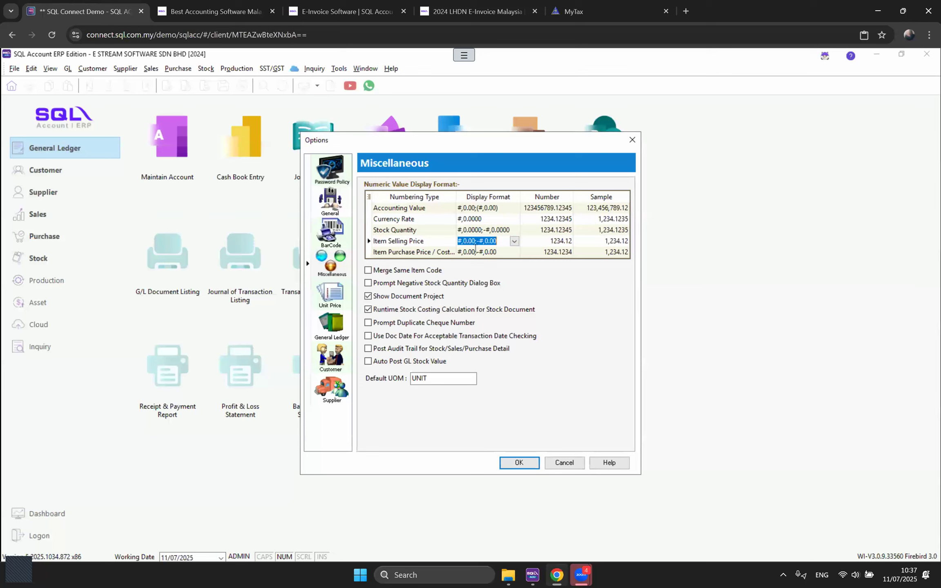
Step: Leave the Item Selling and Purchase Price formats unchanged and toggle Show Document Project off and on
left_click(475, 252)
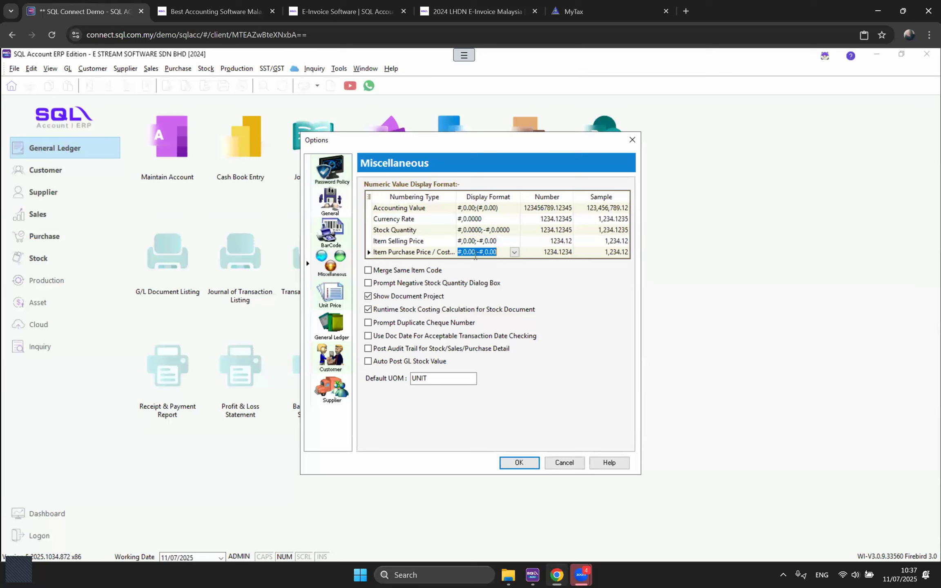
left_click(468, 241)
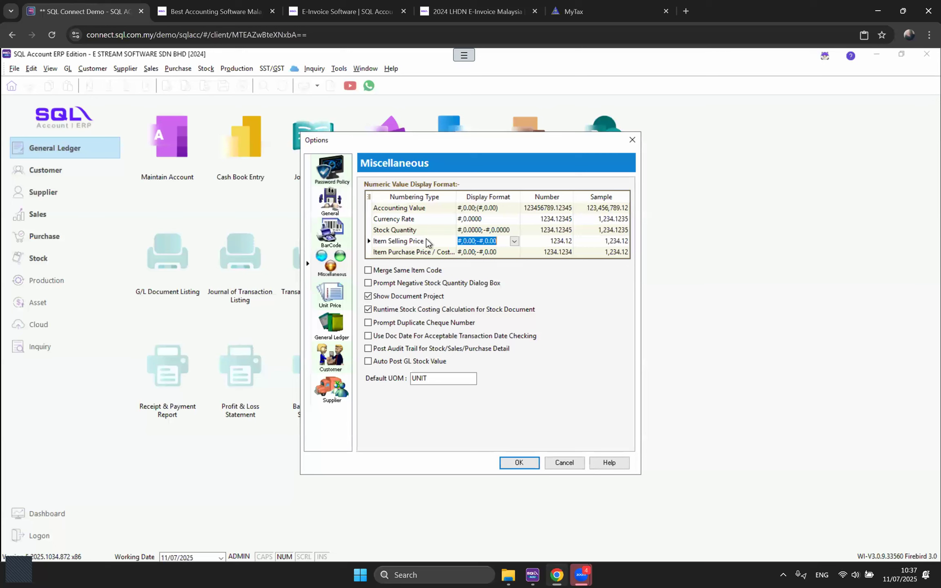
left_click(468, 252)
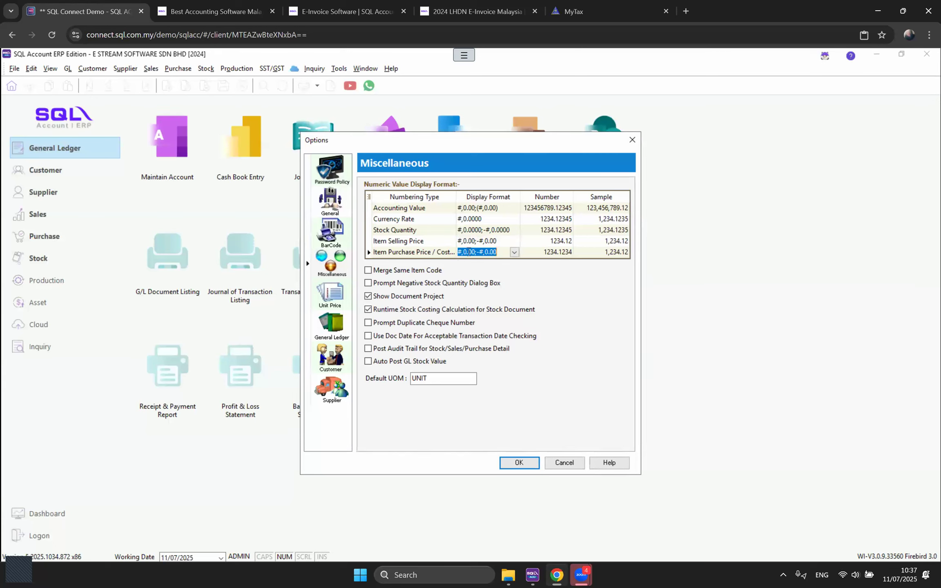
left_click(431, 254)
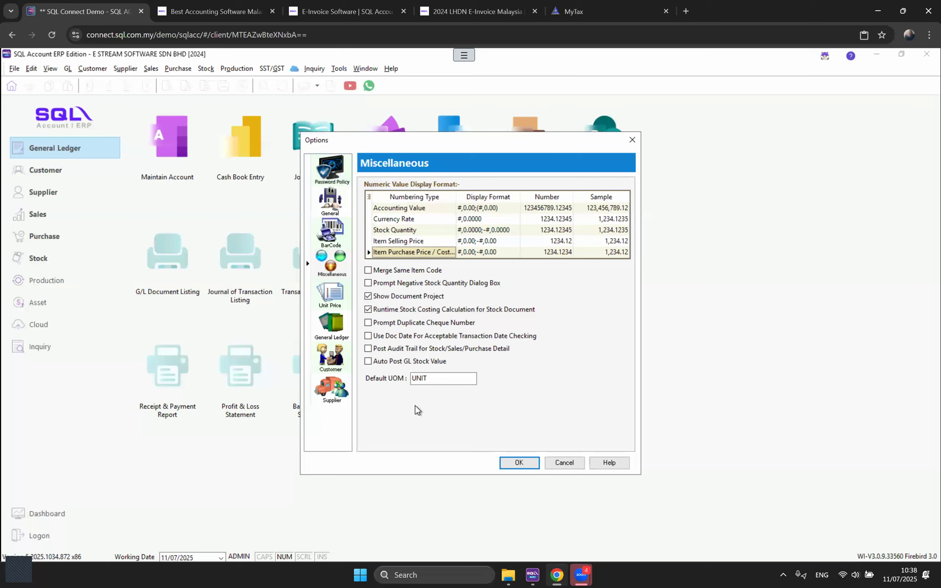
left_click(368, 296)
left_click(368, 295)
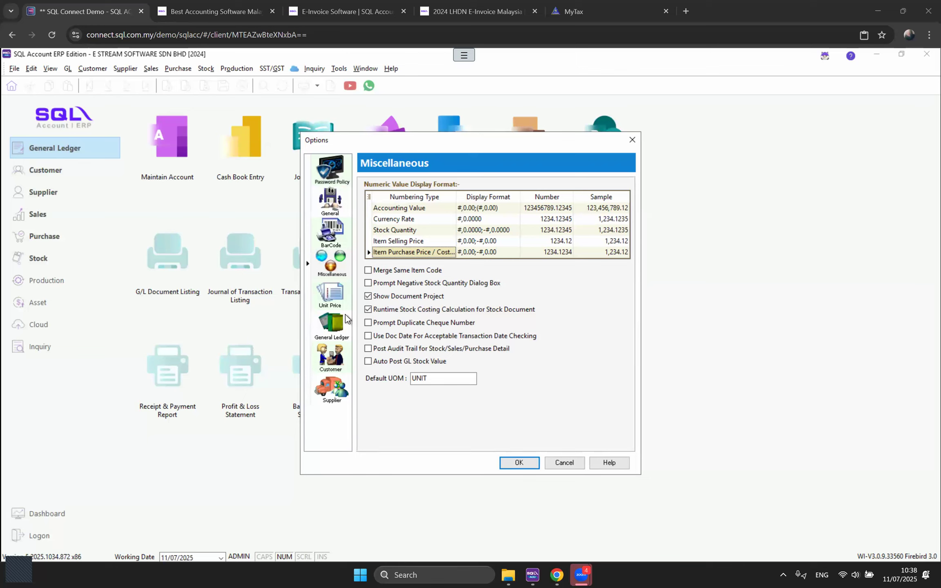
Step: Review the Customer defaults, including Default Control Account 300-000, and glance at the Supplier defaults
left_click(330, 360)
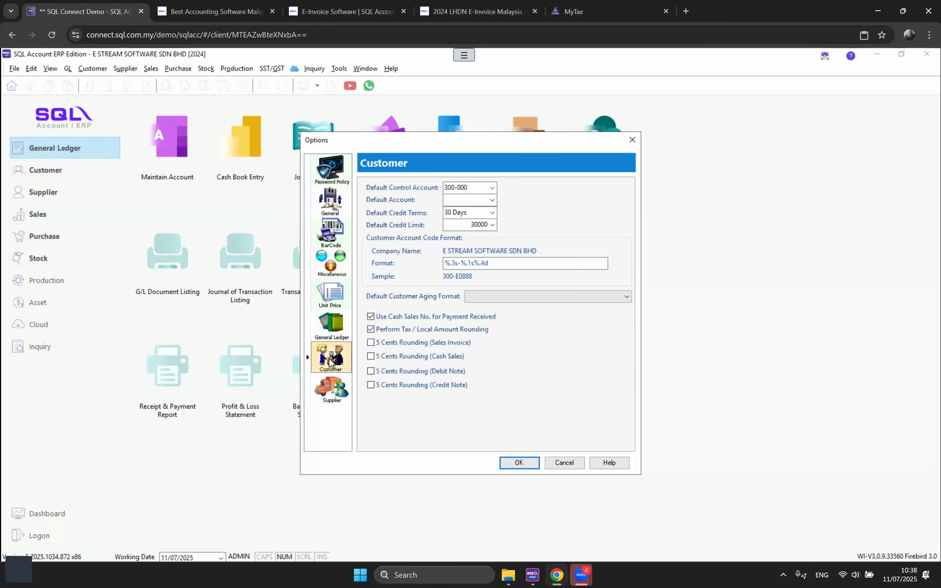
left_click(334, 392)
left_click(330, 359)
left_click(492, 188)
left_click(492, 188)
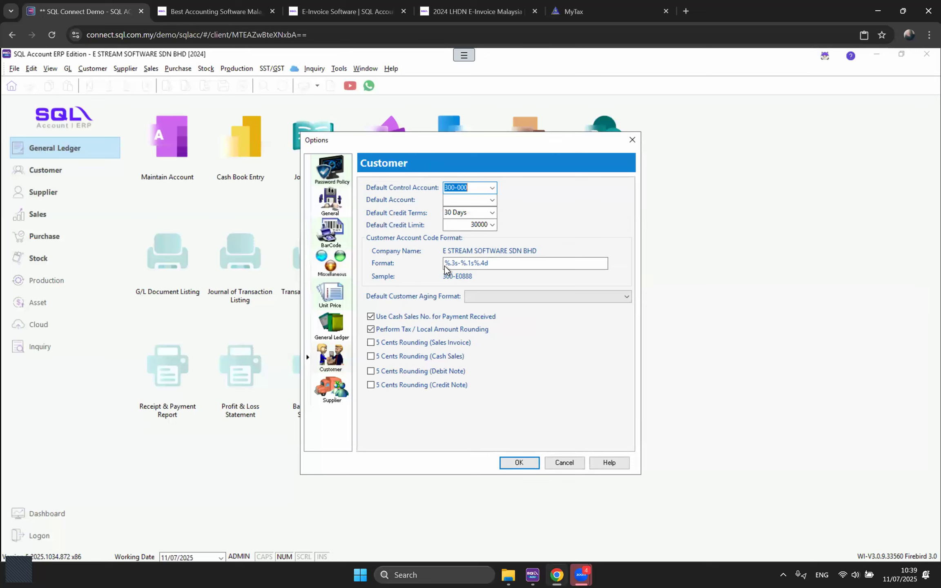
left_click(335, 400)
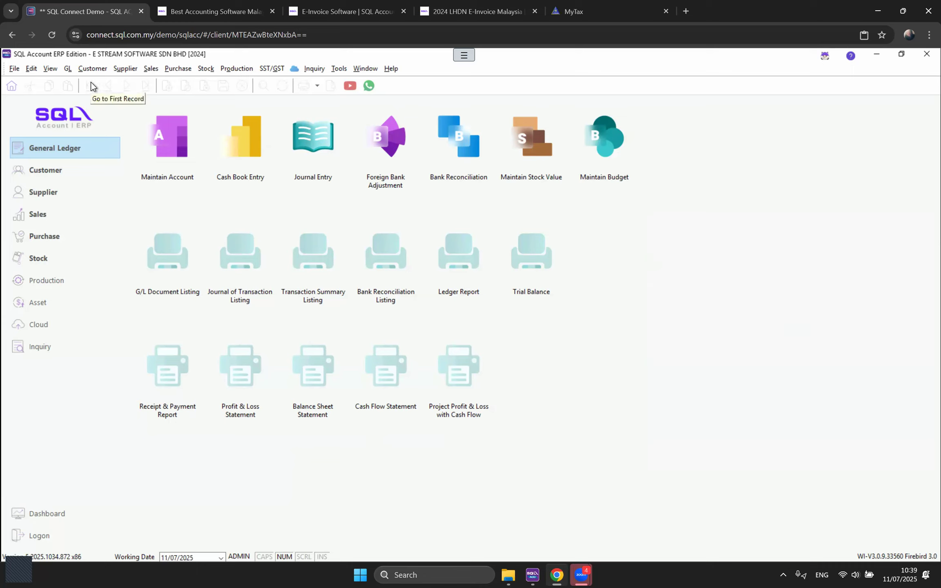
Step: Open the Maintain Account chart of accounts from the GL menu
left_click(66, 70)
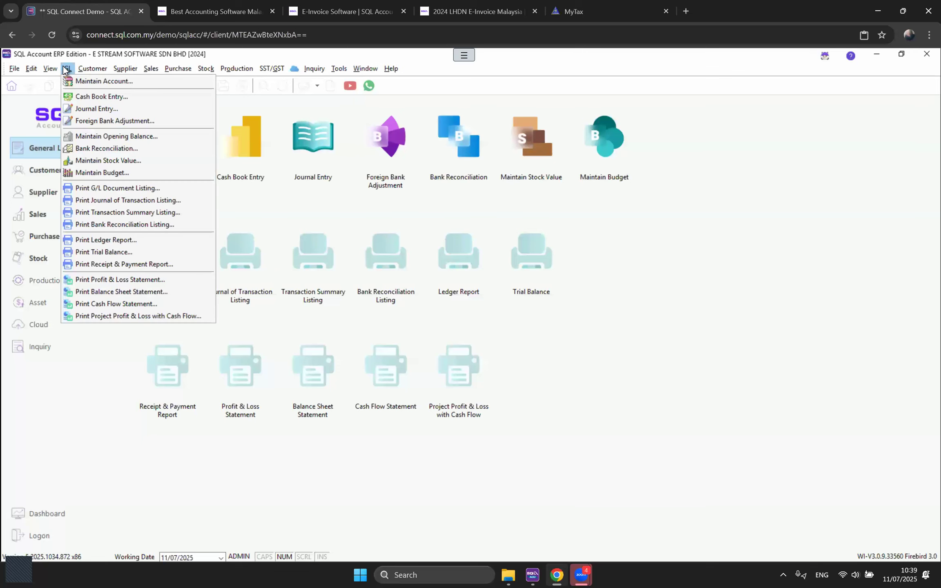
left_click(688, 270)
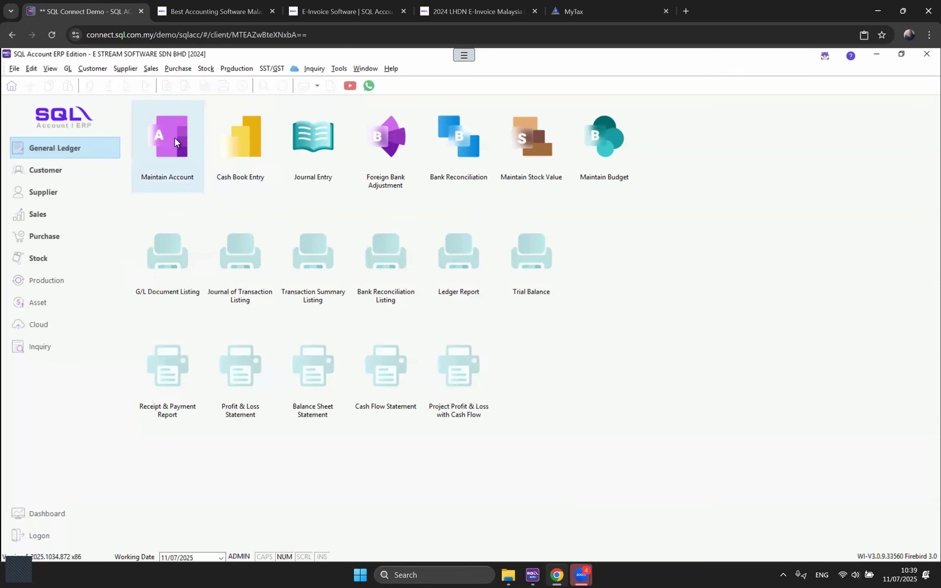
left_click(67, 69)
Step: Scroll through the Maintain Account grid and select the NON-CURRENT ASSETS group
left_click(83, 79)
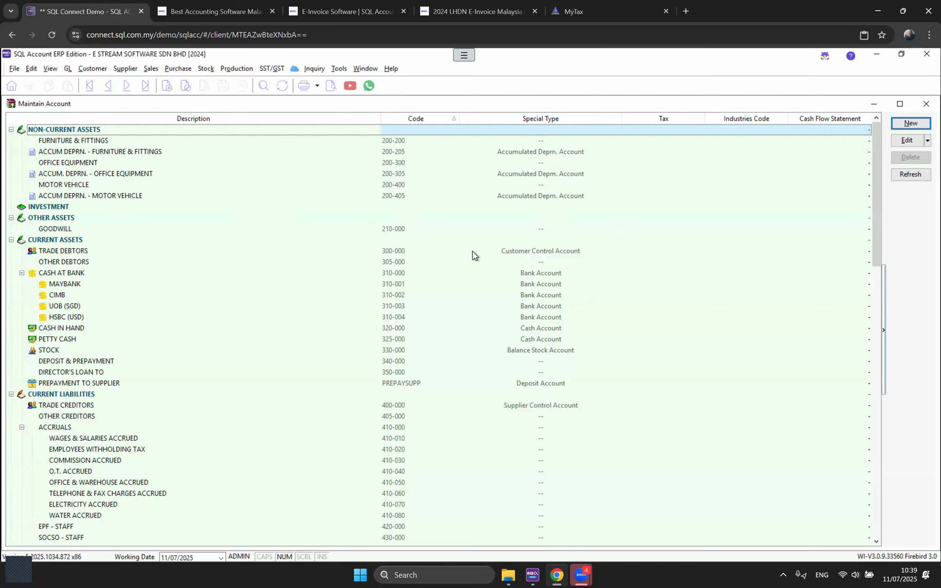
scroll(565, 385, "down", 13)
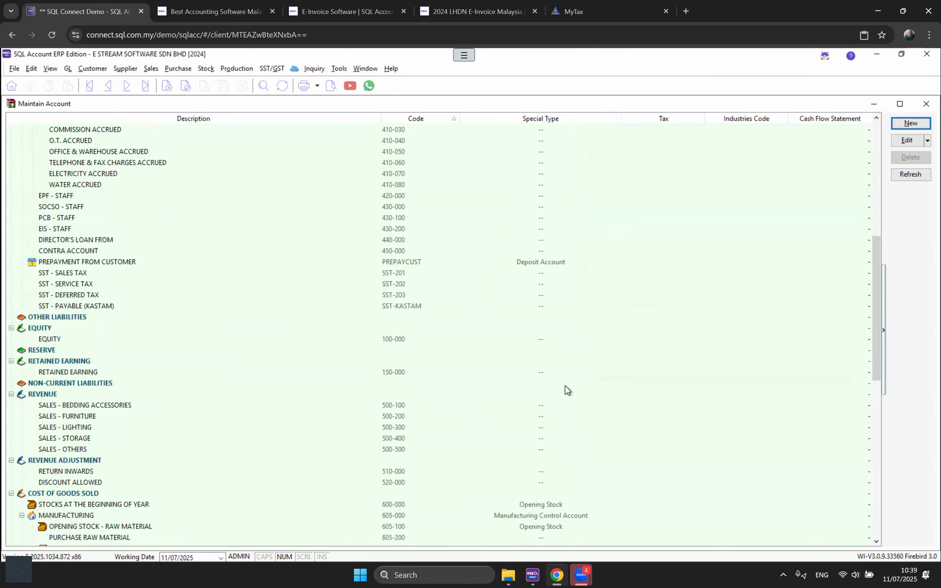
scroll(565, 386, "up", 9)
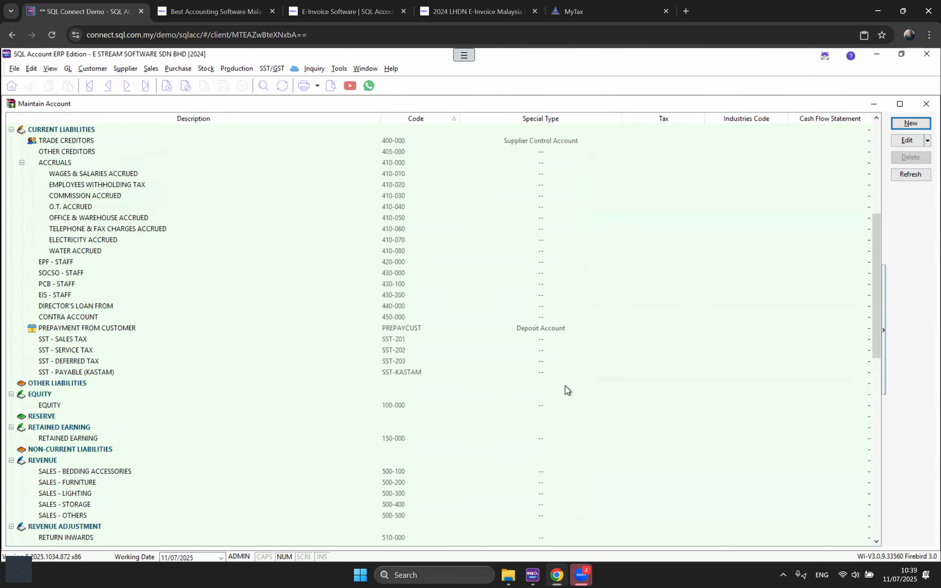
scroll(565, 385, "up", 4)
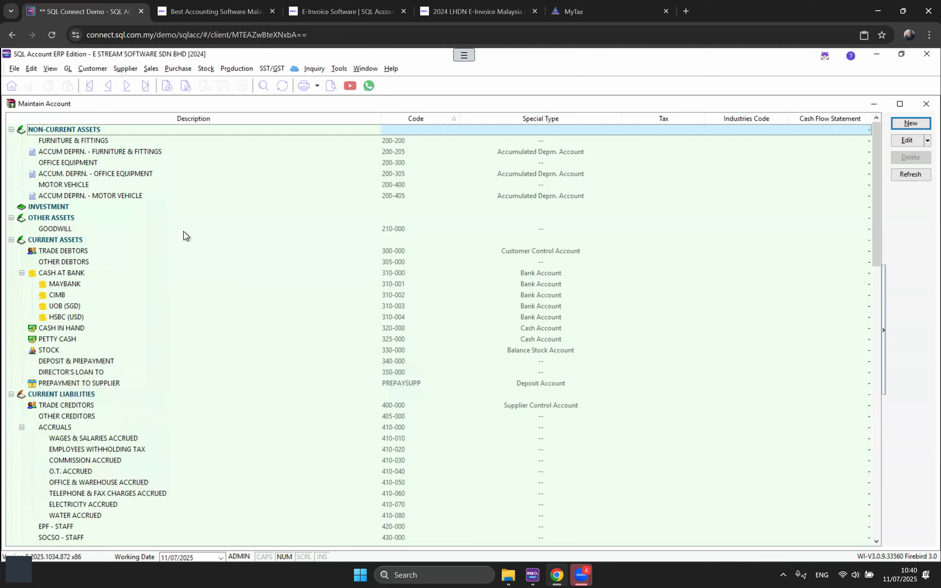
left_click(88, 133)
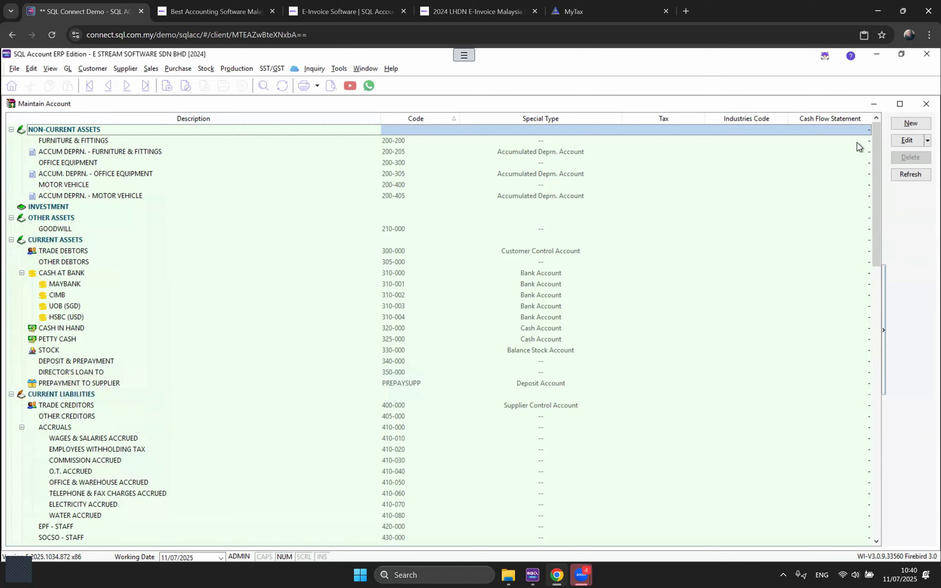
Step: Create account 200-500 RENOVATION and accept its auto-created depreciation account 200-505
left_click(911, 123)
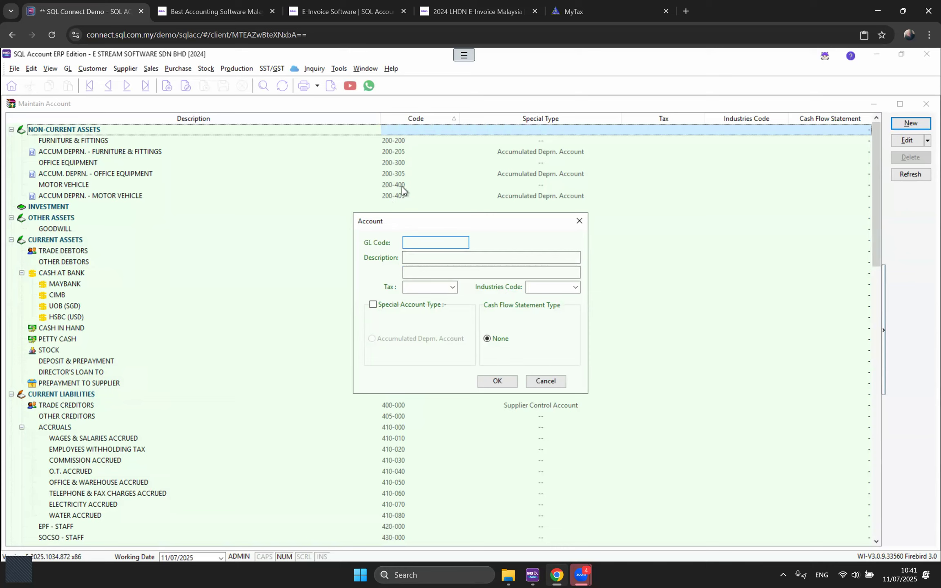
left_click(421, 241)
type("200-500")
key("Tab")
type("RENOV")
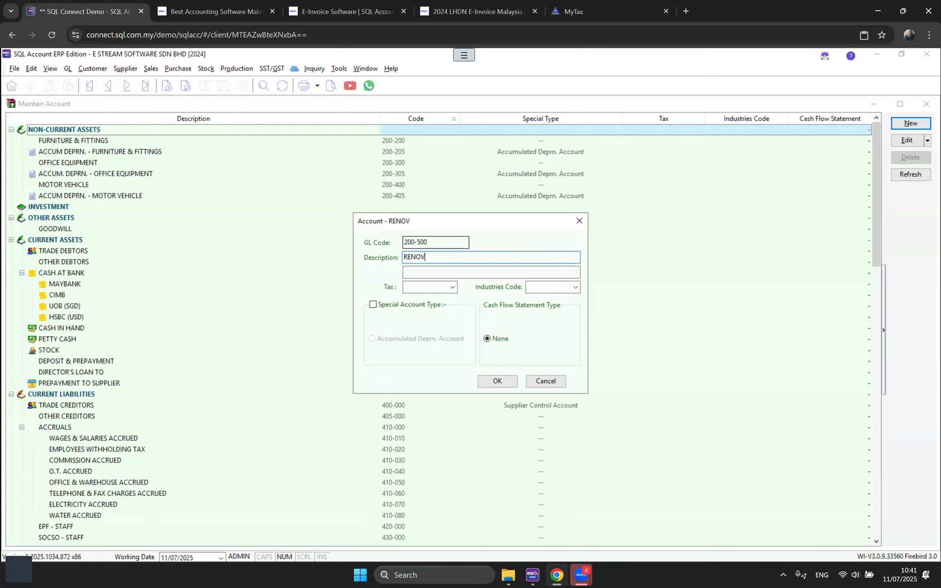
type("ATION")
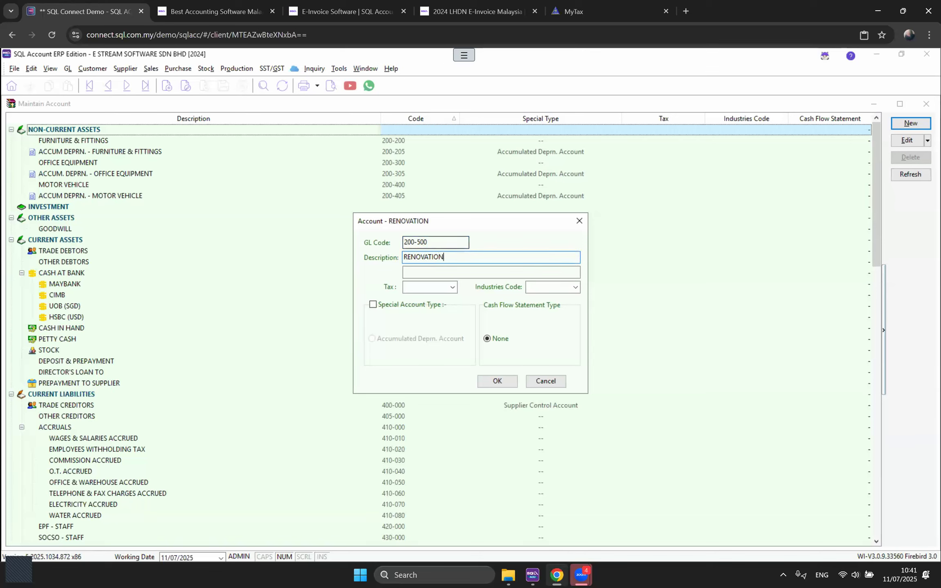
left_click(506, 381)
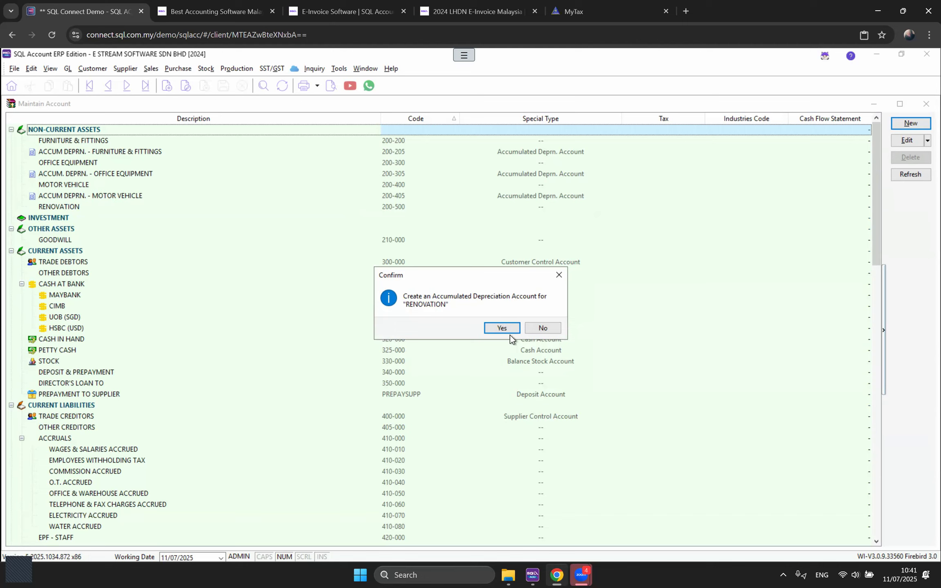
left_click(500, 329)
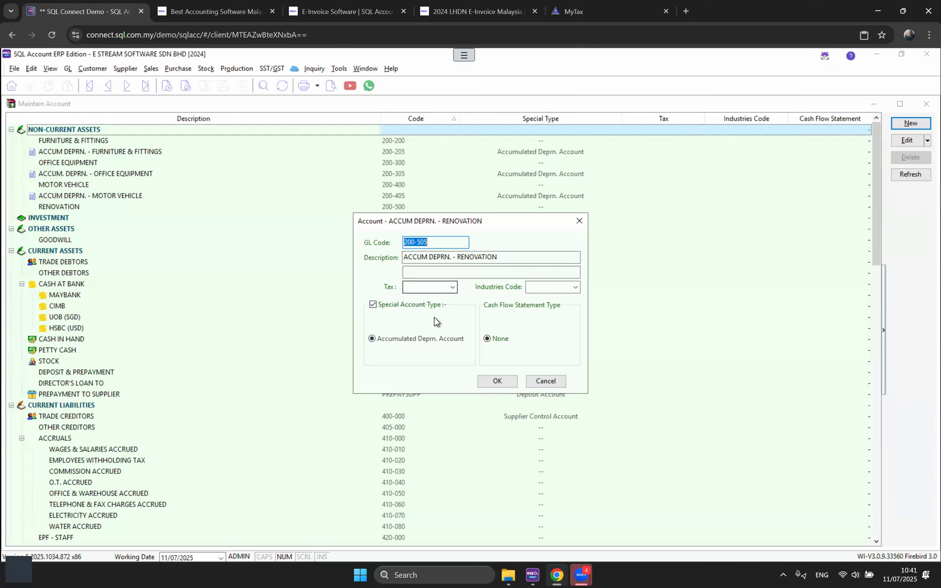
left_click(491, 384)
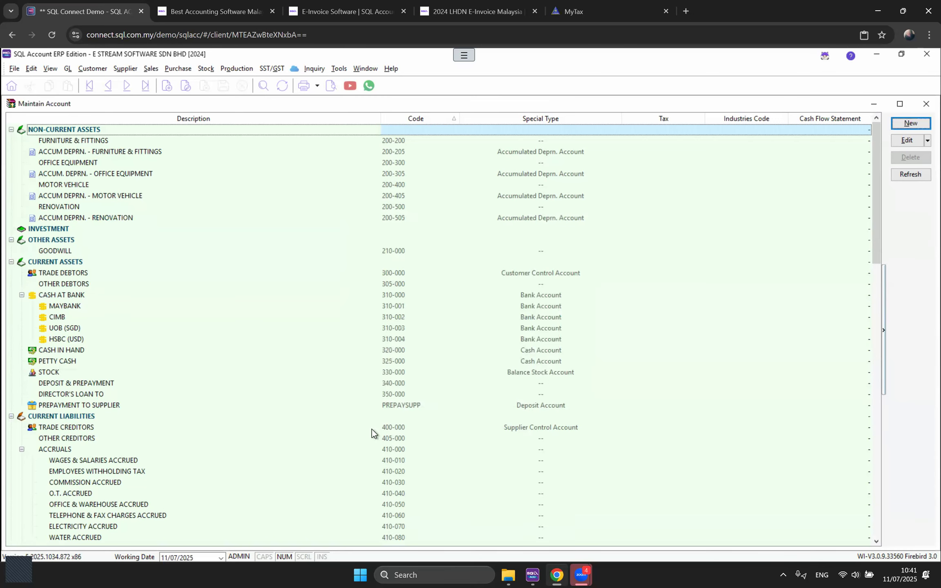
Step: Compare RENOVATION 200-500 with its new ACCUM DEPRN. - RENOVATION 200-505 account
left_click(87, 219)
left_click(72, 207)
left_click(104, 221)
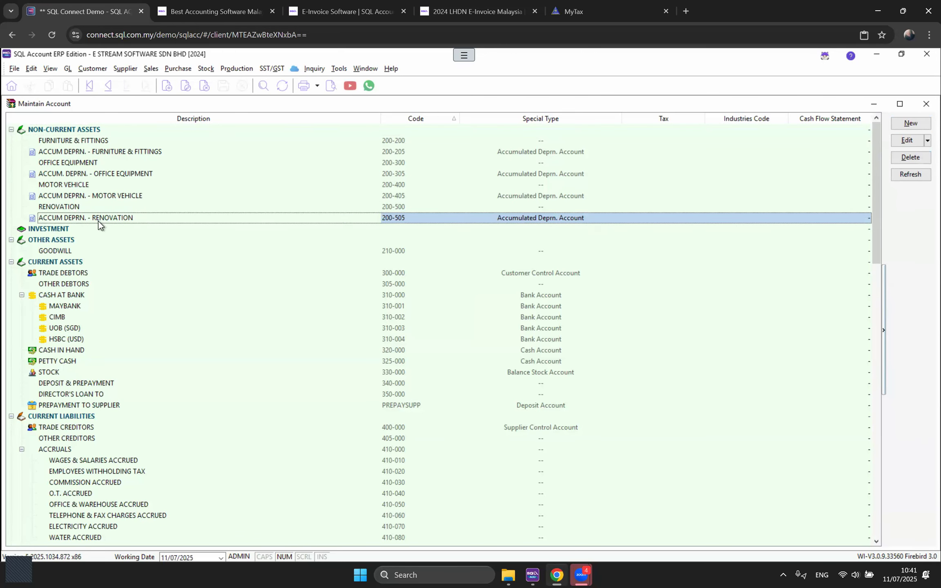
left_click(80, 208)
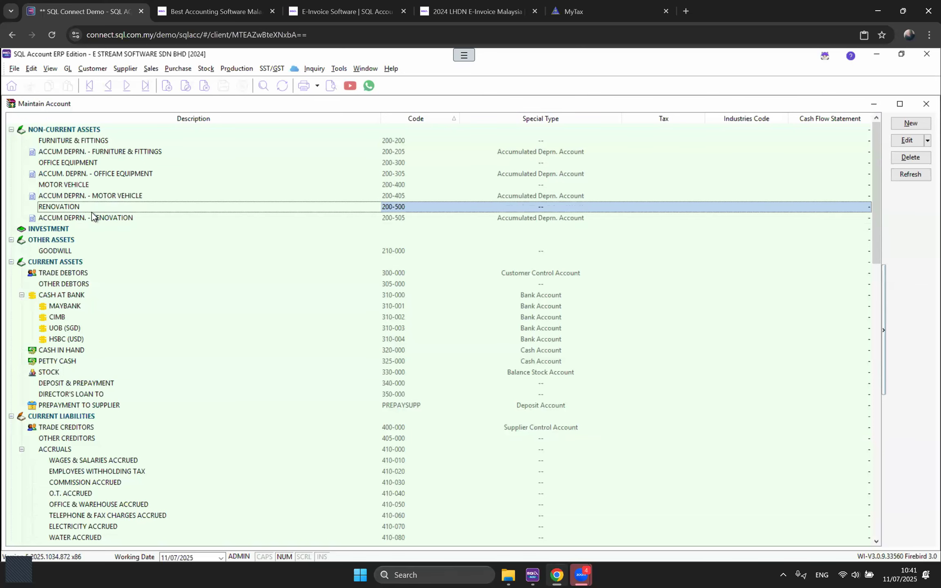
Step: Compare MOTOR VEHICLE with its depreciation account, then select RENOVATION and the MAYBANK bank account
left_click(67, 186)
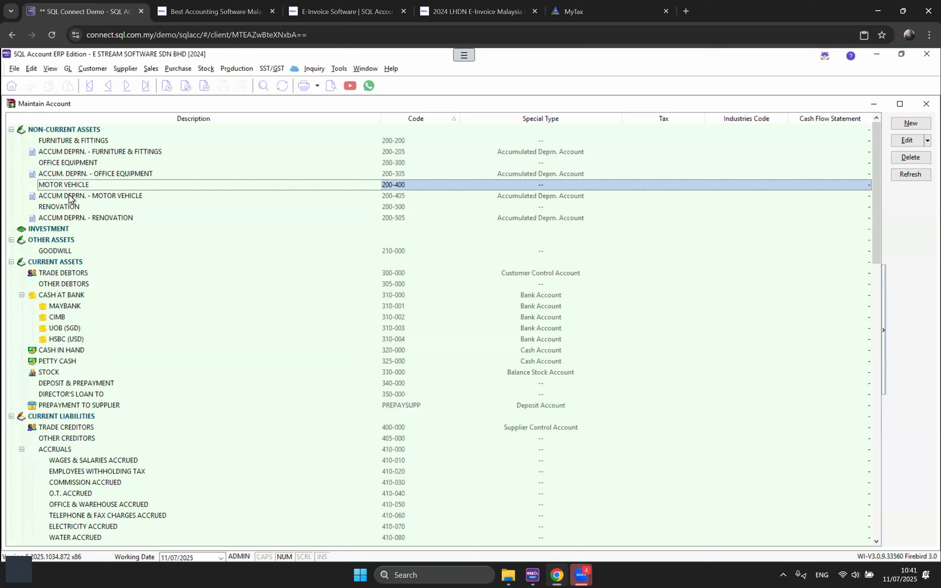
left_click(69, 194)
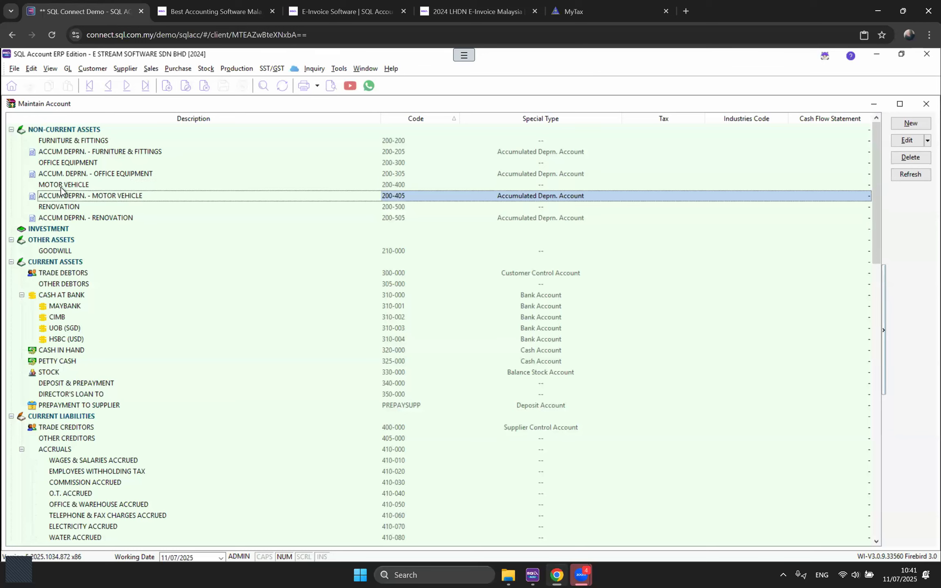
left_click(61, 186)
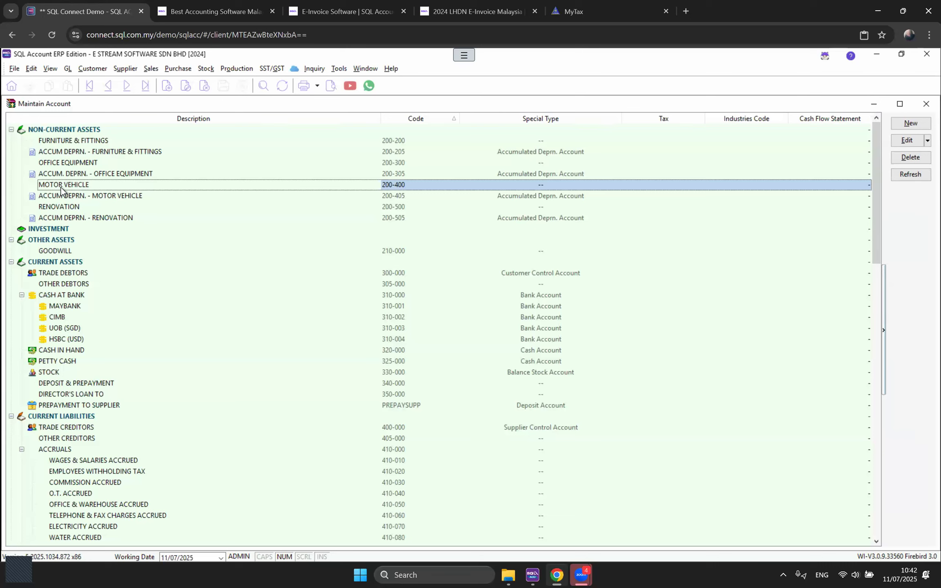
left_click(123, 199)
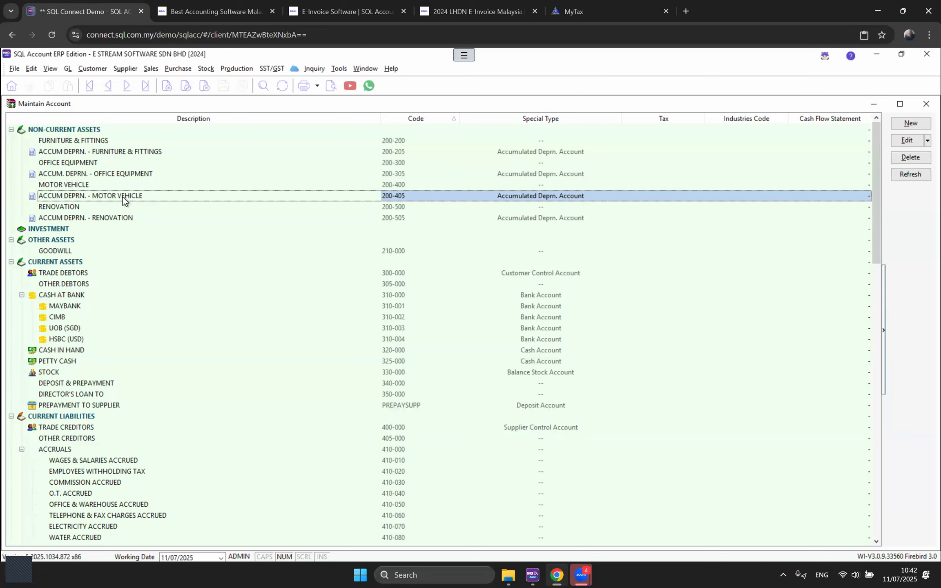
left_click(83, 186)
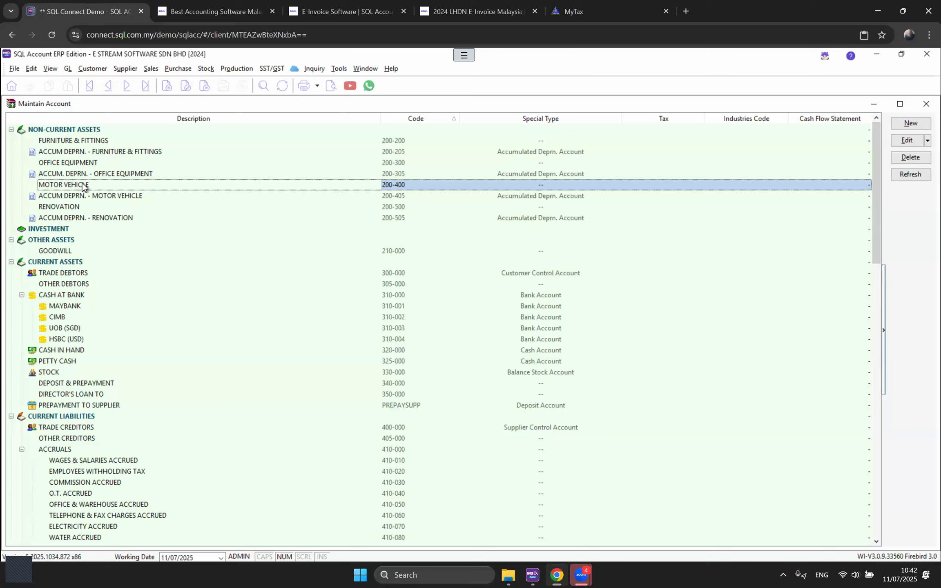
left_click(108, 197)
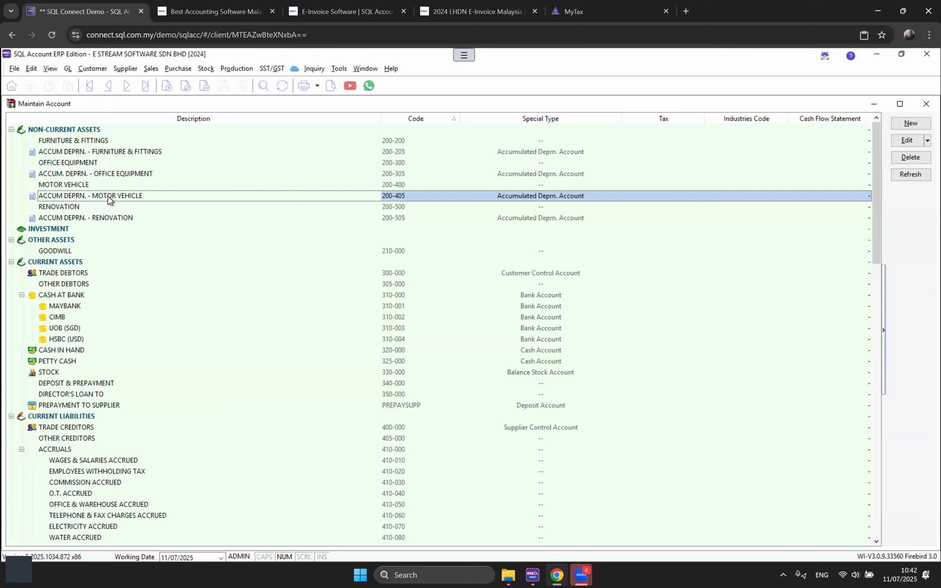
left_click(108, 209)
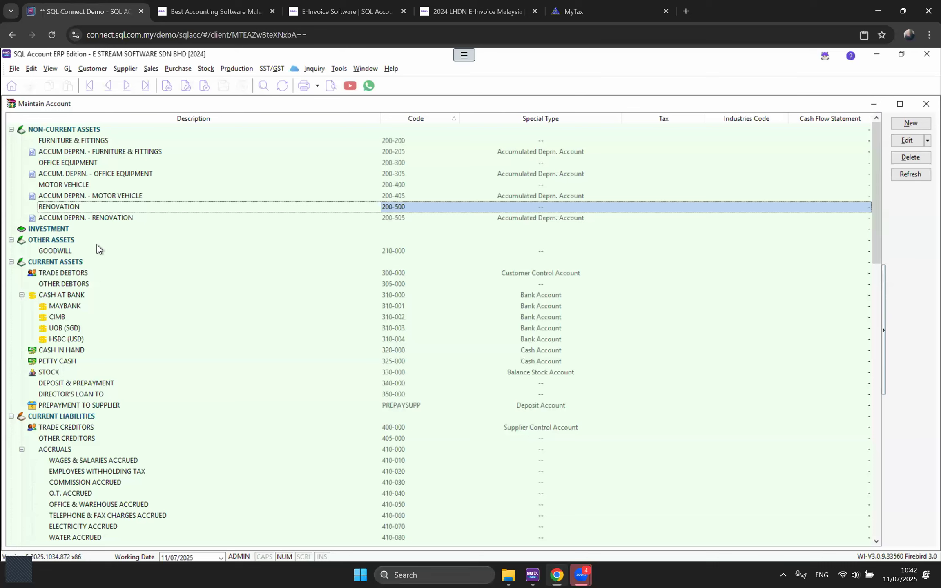
left_click(60, 307)
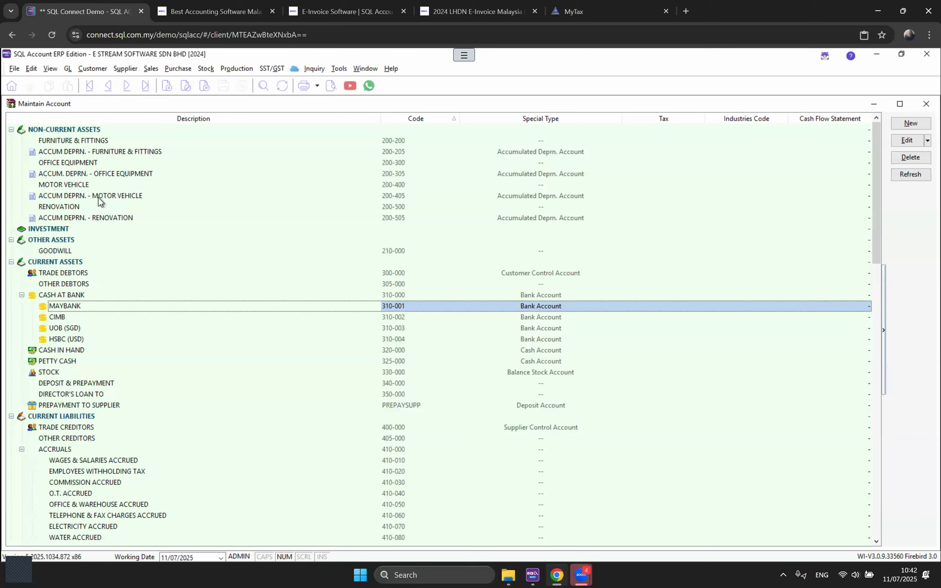
left_click(75, 130)
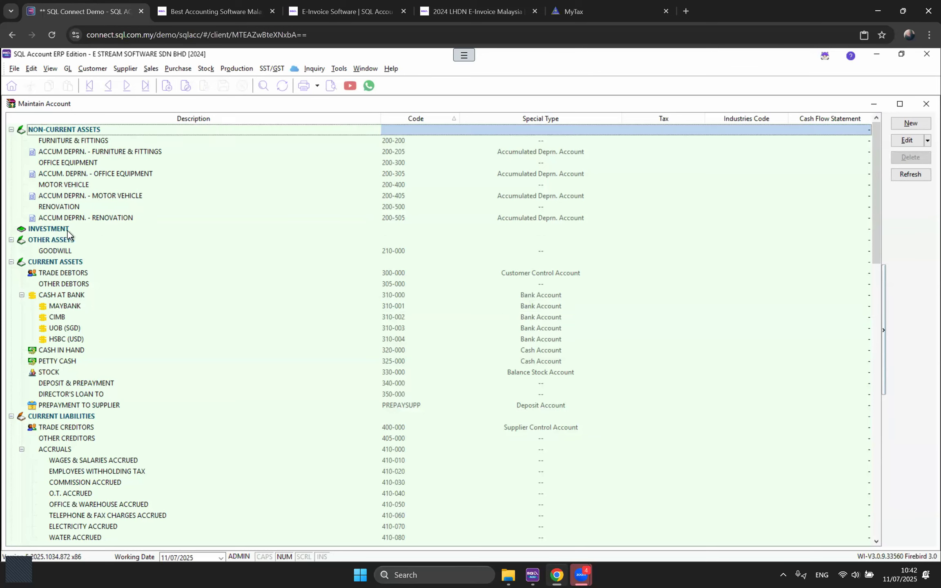
left_click(67, 230)
left_click(65, 241)
left_click(63, 262)
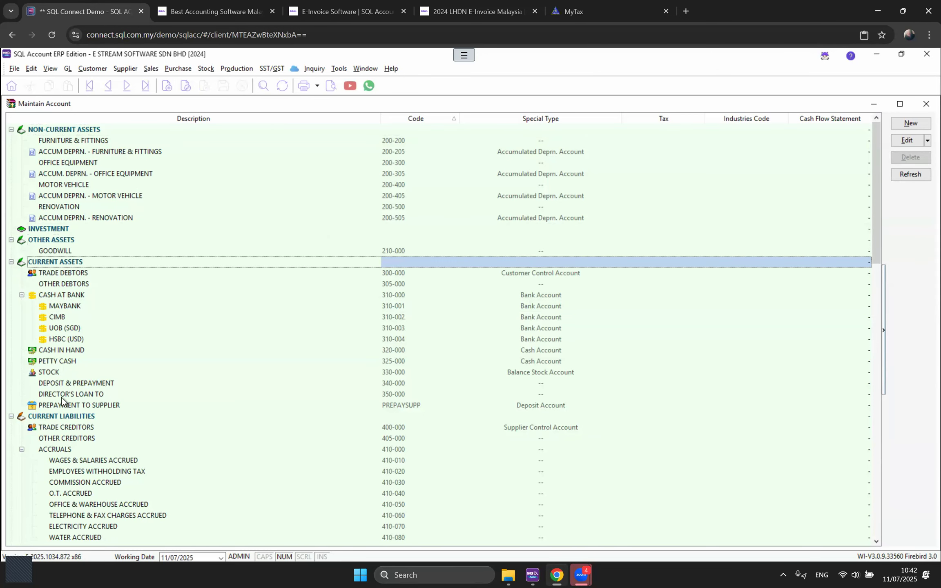
left_click(64, 416)
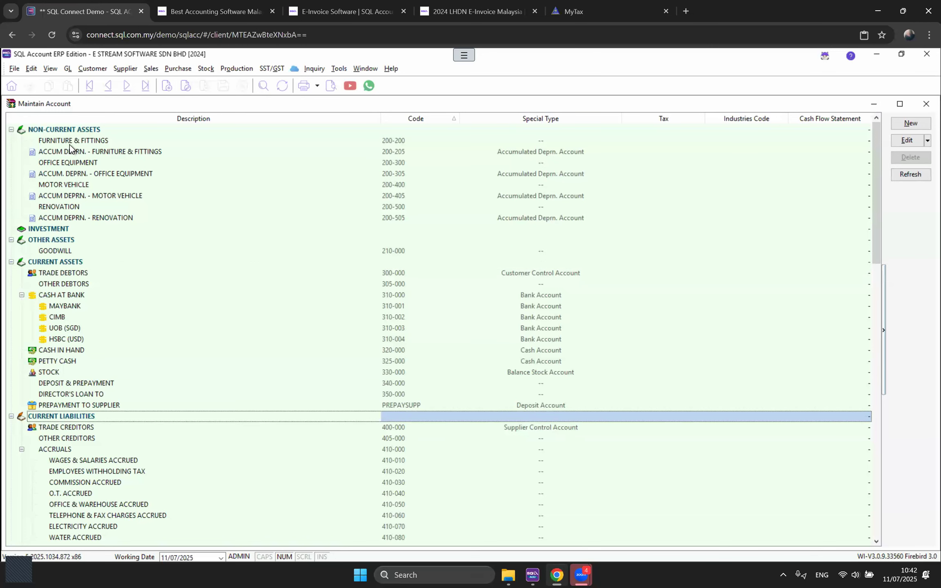
left_click(63, 131)
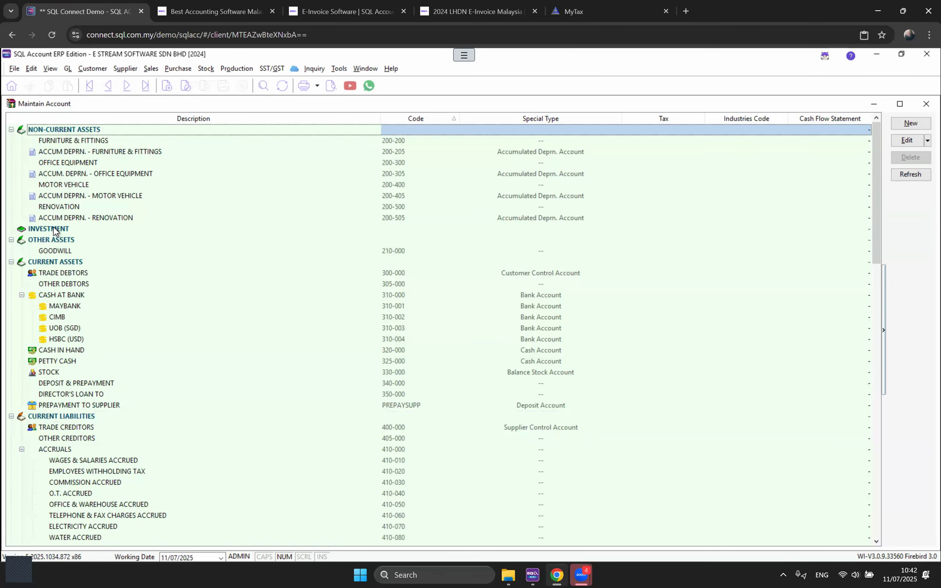
left_click(57, 228)
left_click(61, 241)
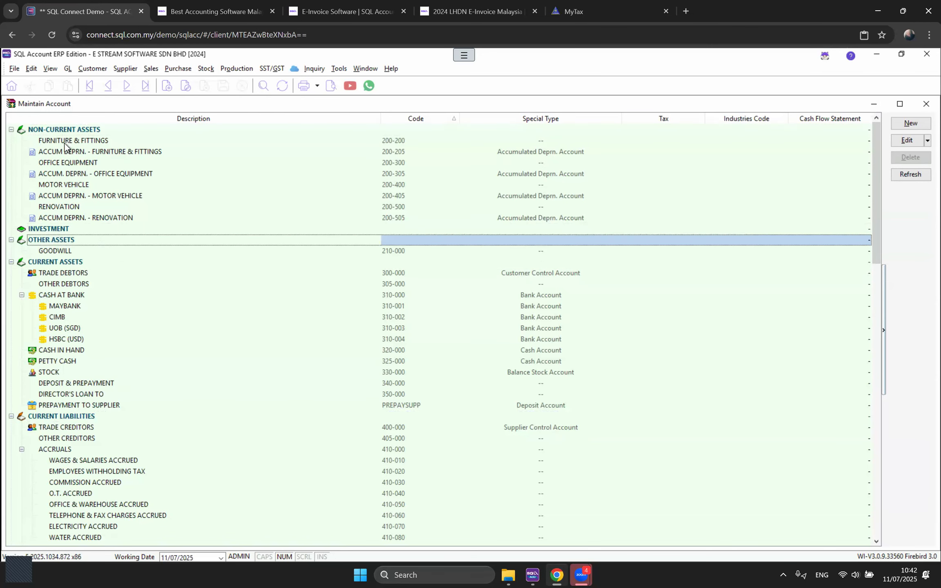
left_click(65, 141)
left_click(67, 163)
left_click(67, 186)
left_click(68, 207)
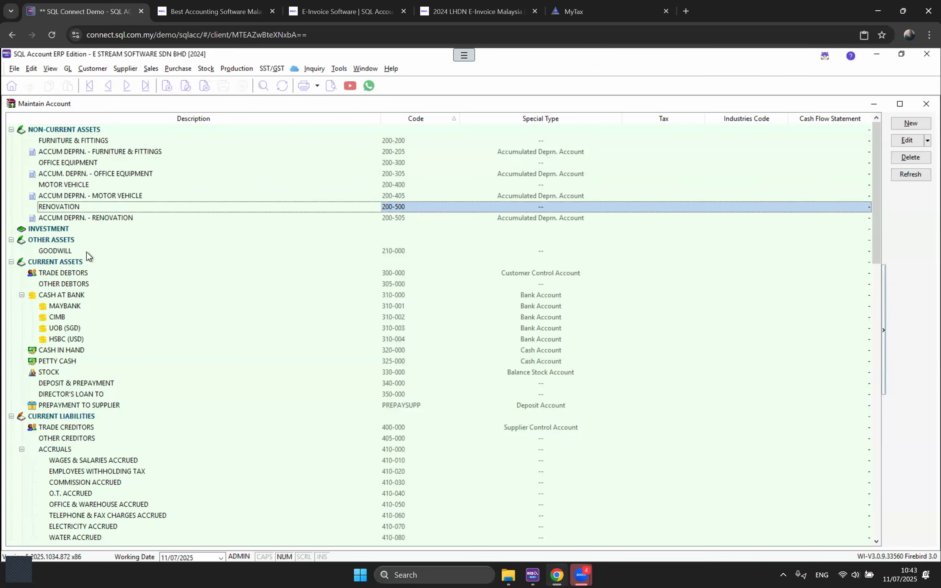
left_click(71, 274)
left_click(69, 285)
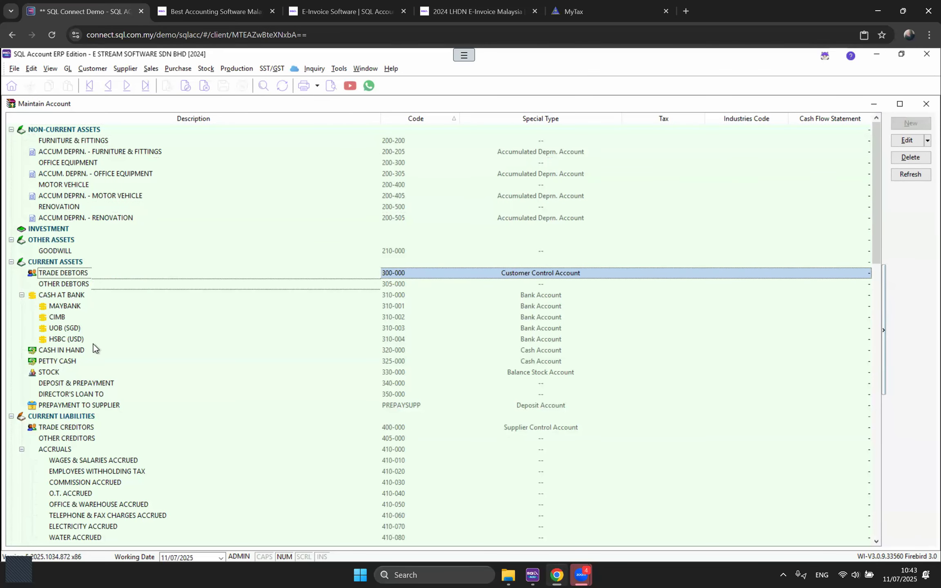
left_click(66, 362)
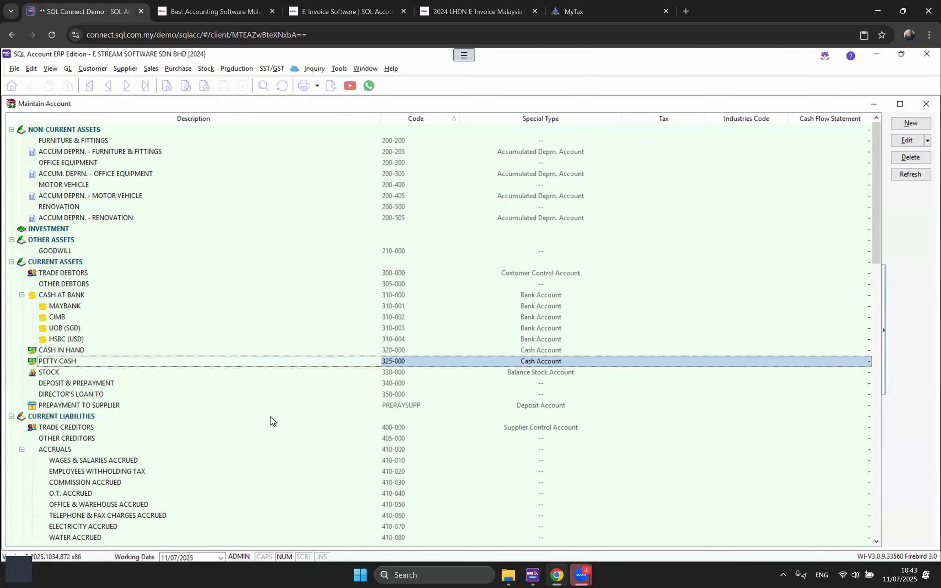
left_click(68, 307)
left_click(60, 320)
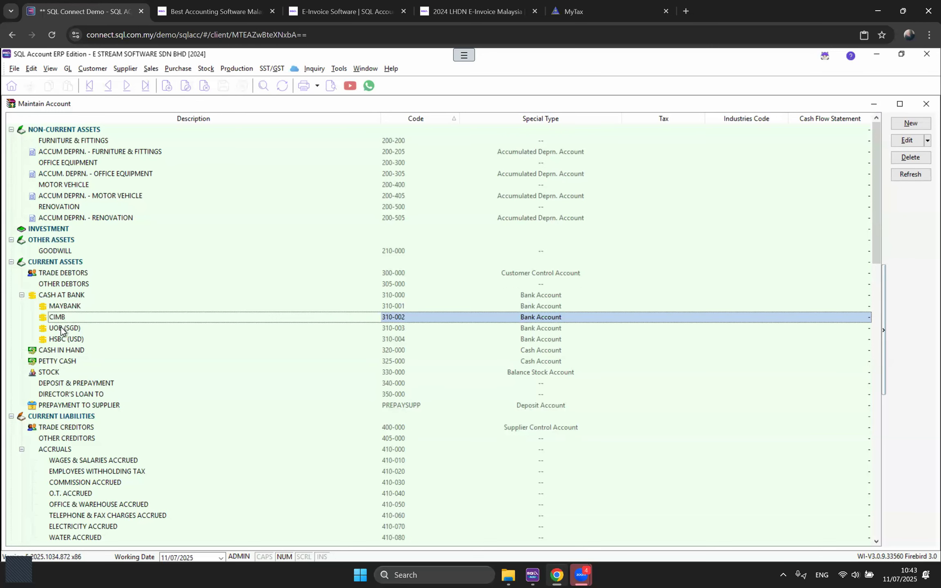
left_click(60, 330)
left_click(58, 340)
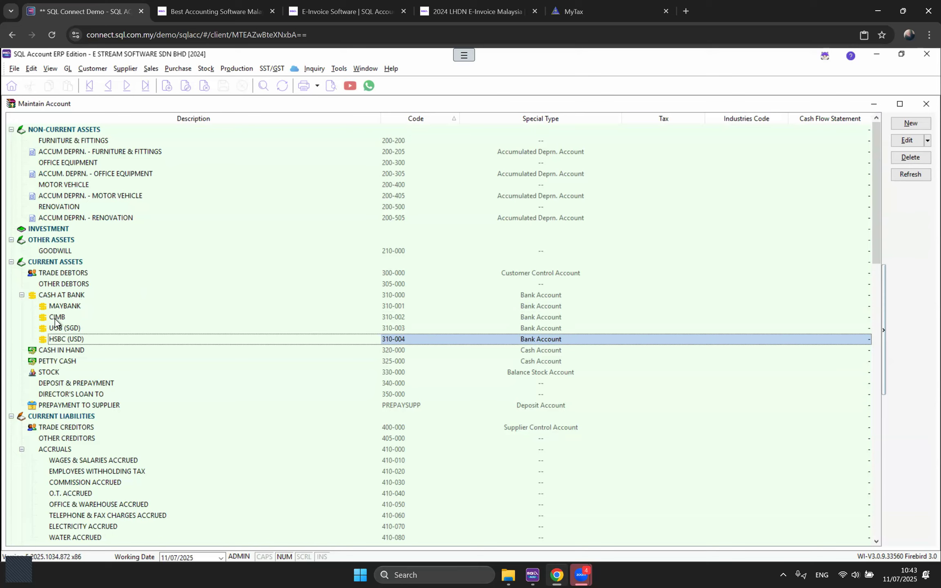
Step: Generate a This Year - 2 Column balance sheet showing Cash at Bank 280,240.30 and total assets 346,310.30
left_click(68, 69)
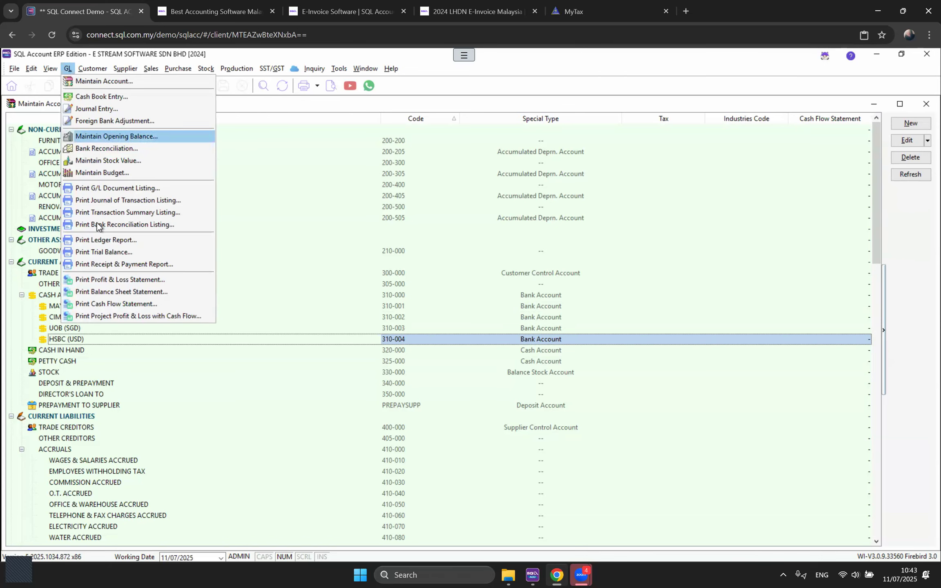
left_click(97, 296)
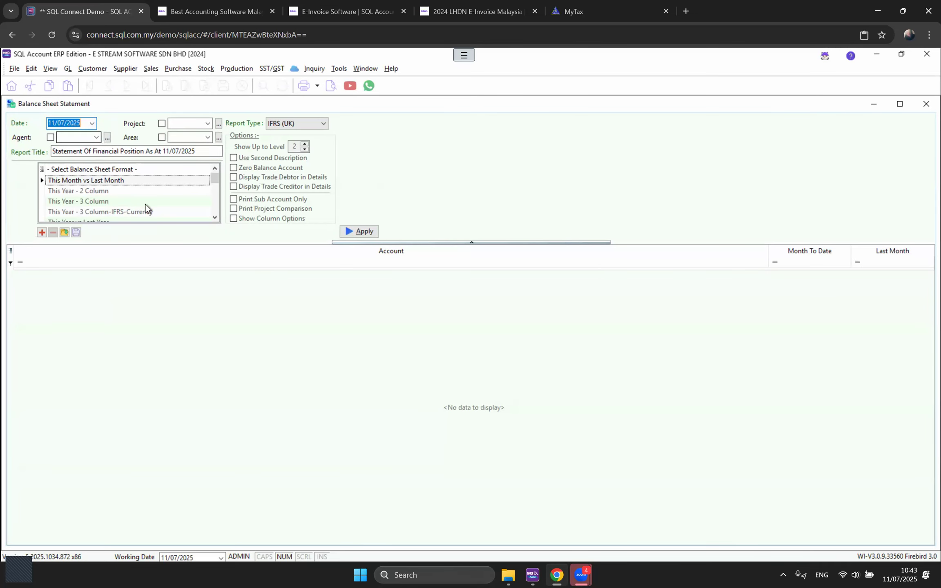
left_click(123, 194)
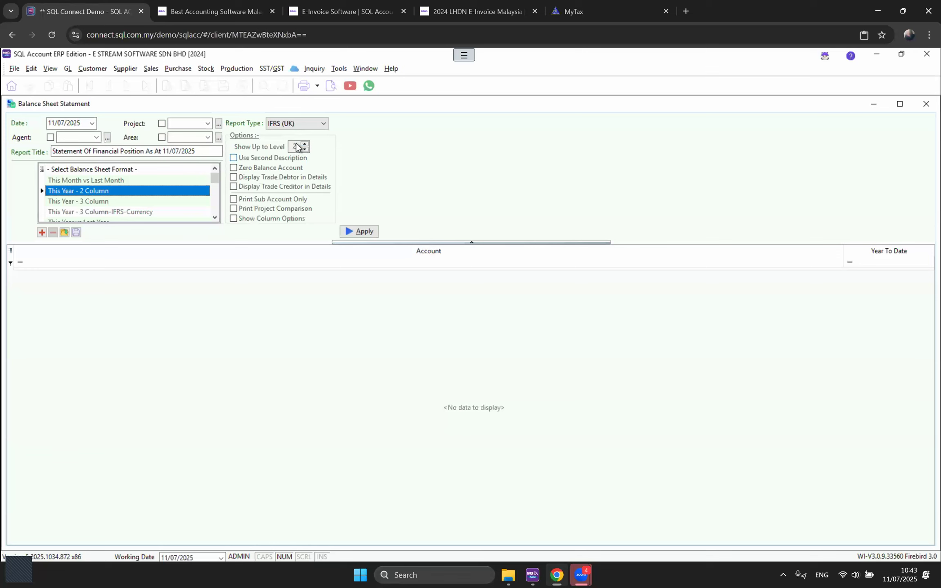
left_click(360, 231)
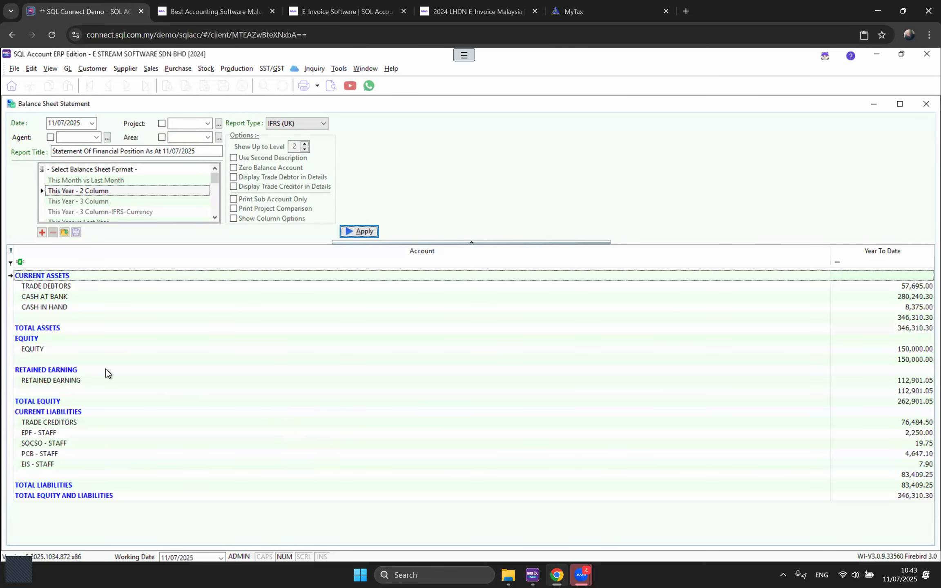
left_click(42, 299)
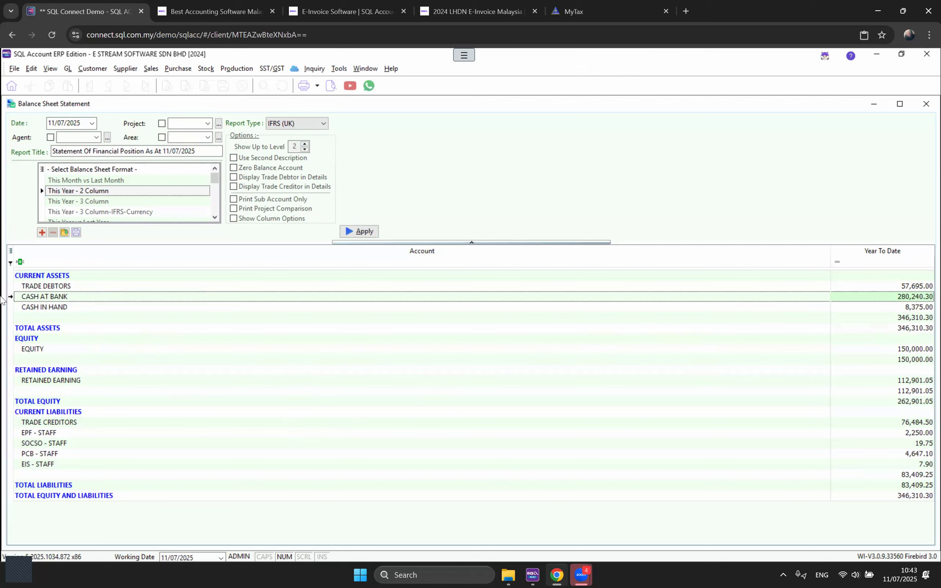
left_click(368, 69)
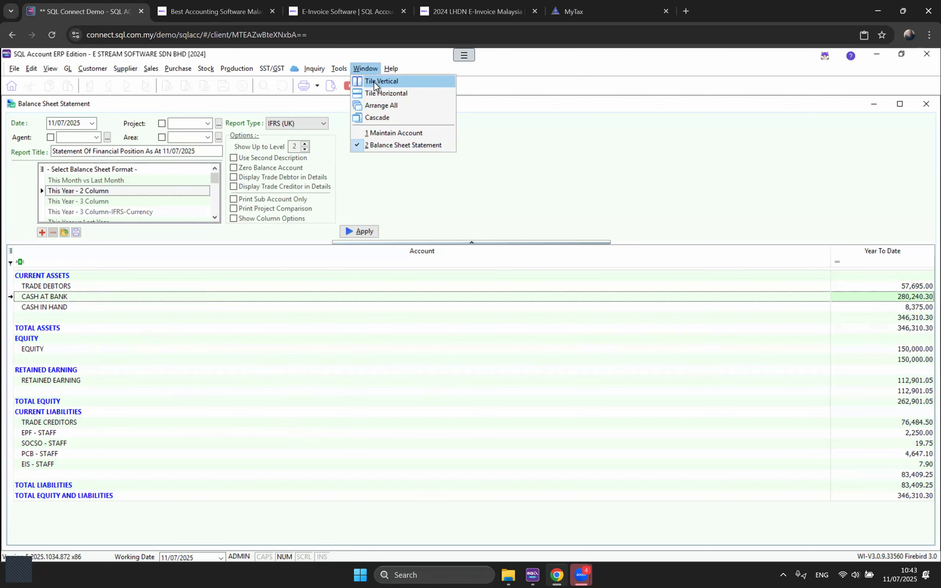
Step: Tile the balance sheet beside the chart of accounts and compare the four bank accounts with Cash at Bank
left_click(380, 81)
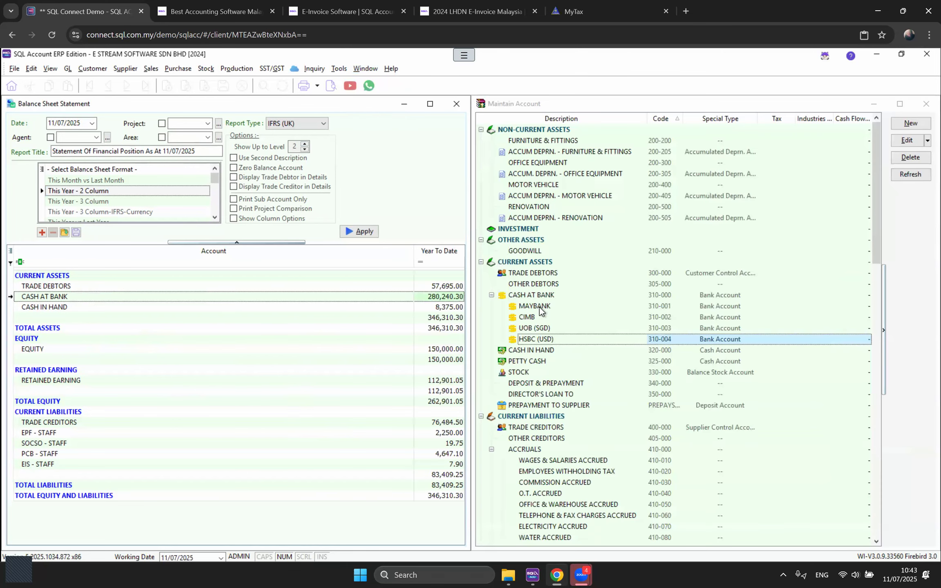
left_click(540, 308)
left_click(536, 318)
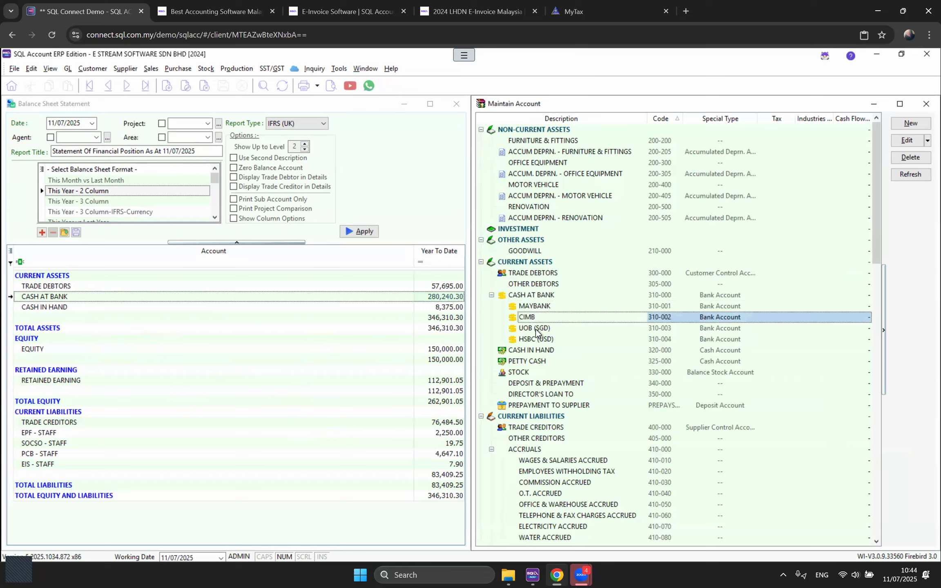
left_click(536, 330)
left_click(538, 340)
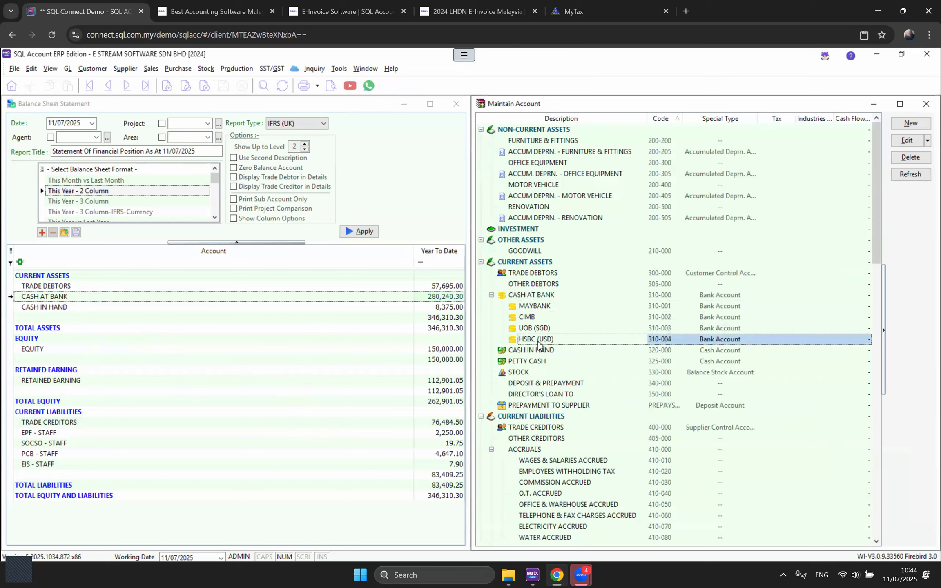
left_click(429, 296)
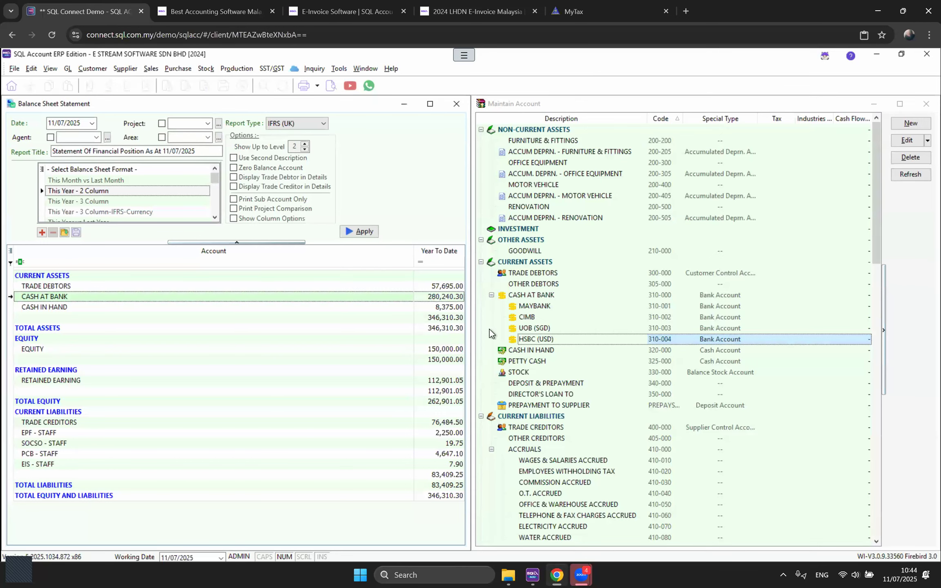
Step: Show the report to level 3 so Maybank, CIMB, UOB (SGD) and HSBC (USD) are itemised
left_click(546, 319)
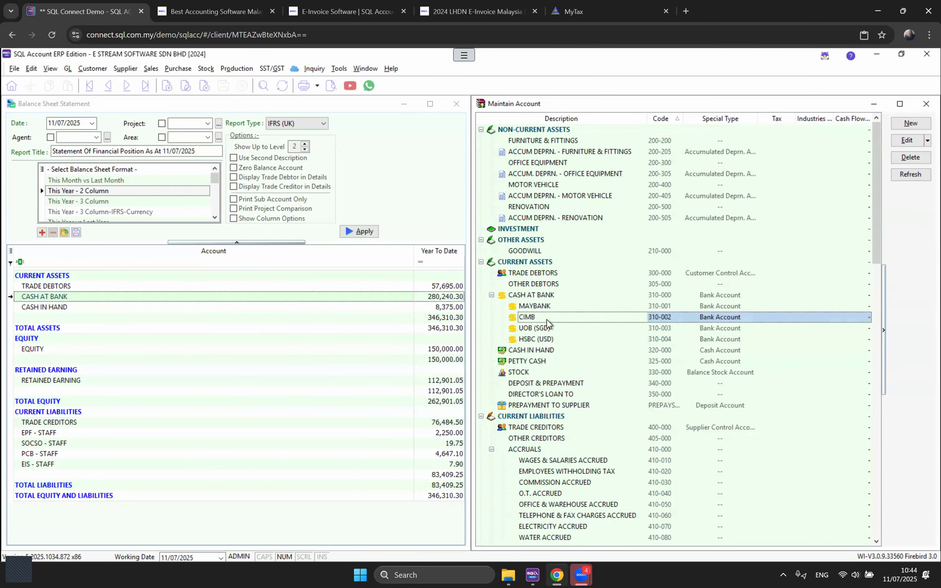
left_click(305, 144)
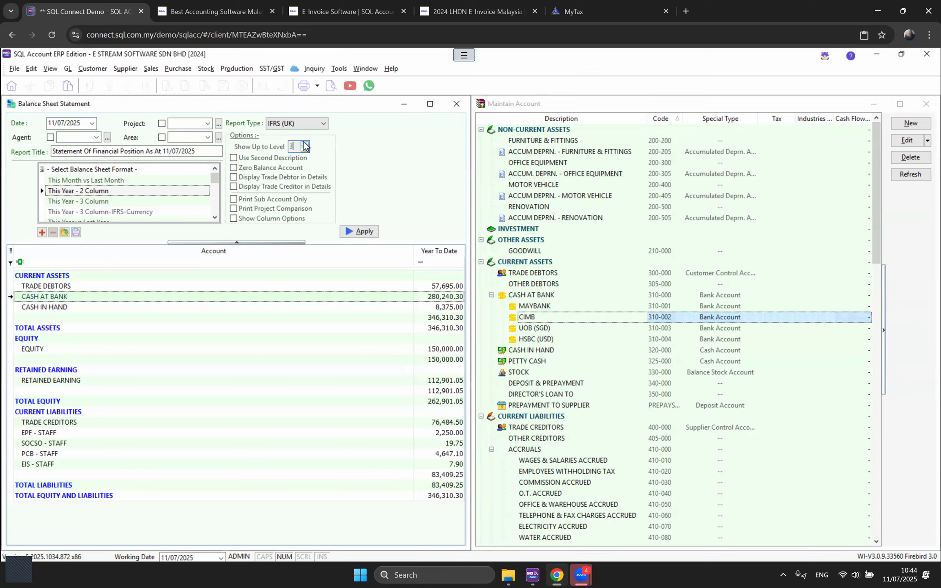
left_click(369, 232)
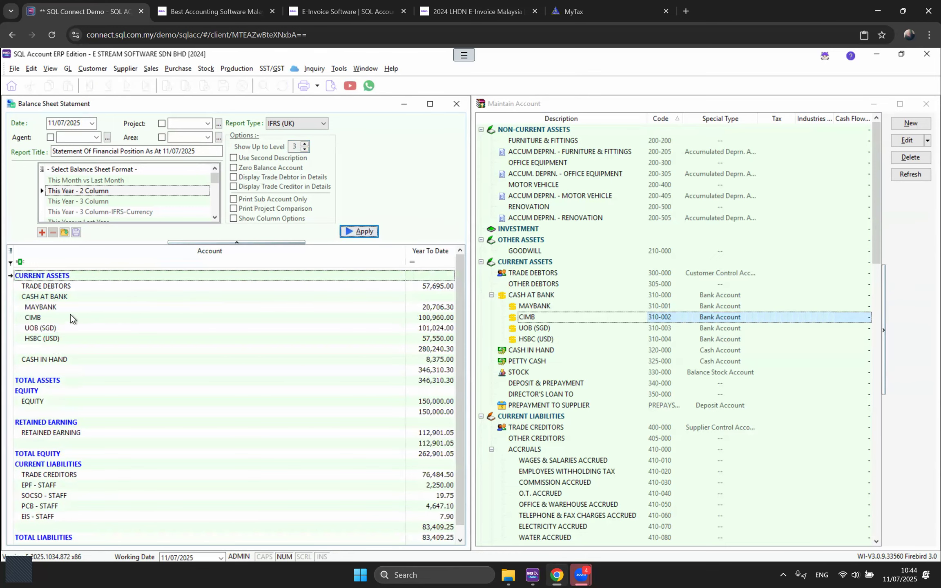
left_click(50, 311)
left_click(50, 319)
left_click(52, 328)
left_click(54, 339)
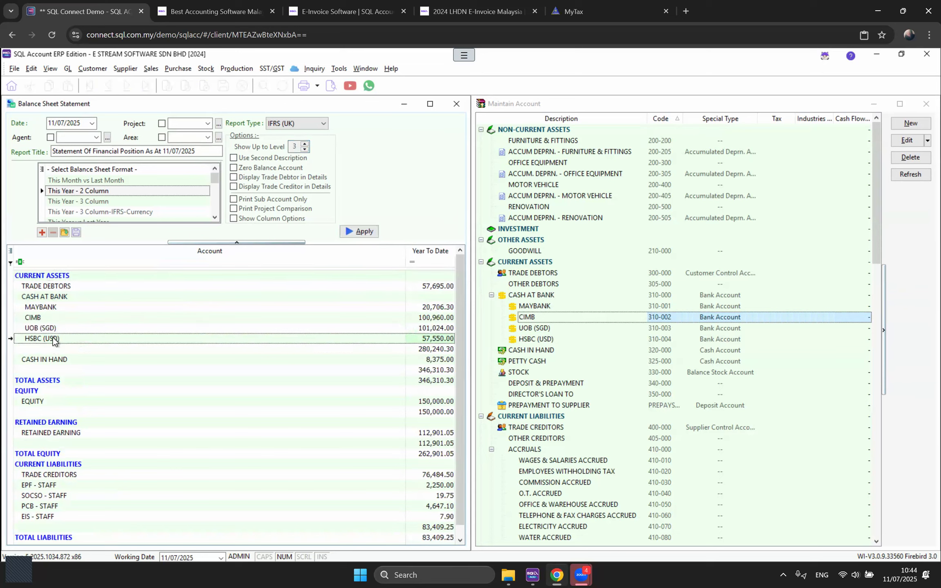
left_click(445, 350)
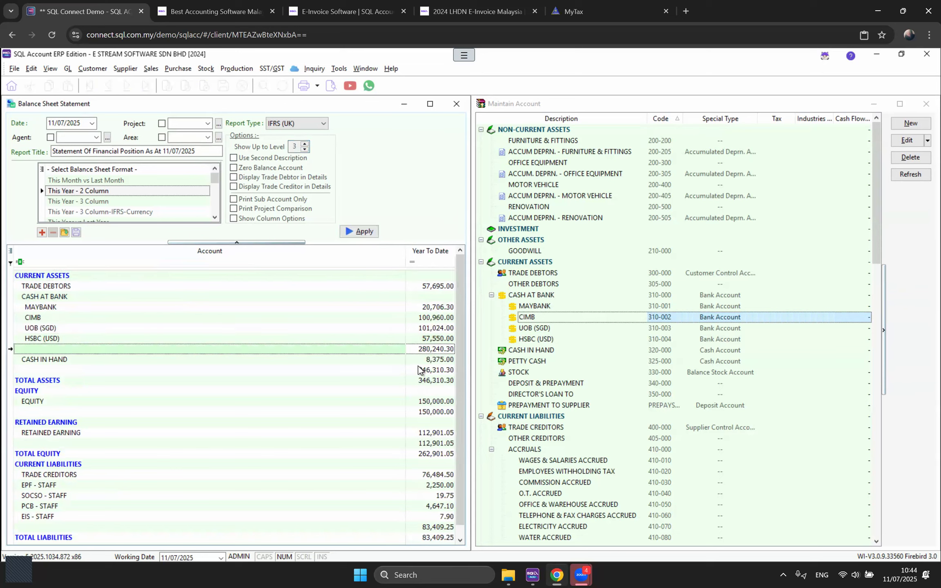
left_click(430, 309)
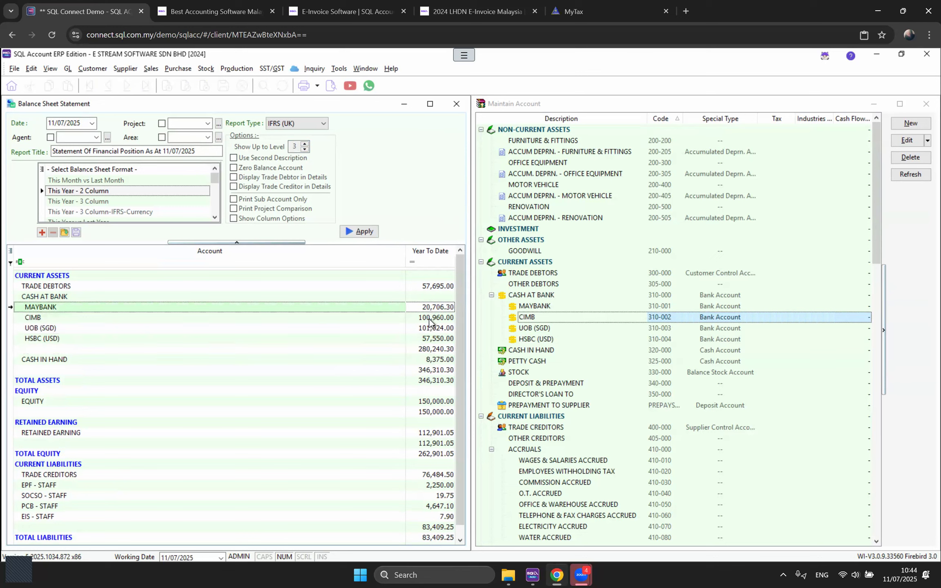
left_click(429, 321)
left_click(430, 329)
left_click(431, 340)
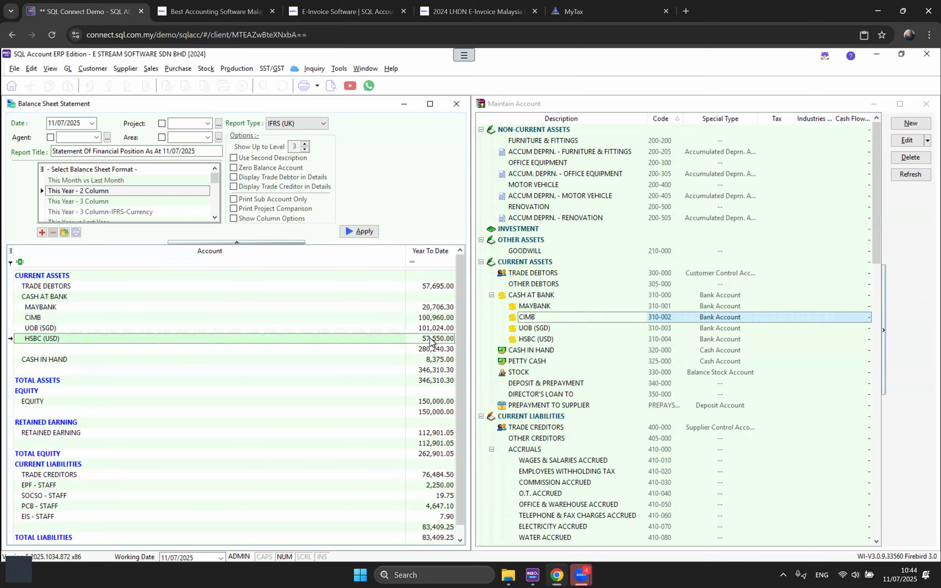
left_click(426, 350)
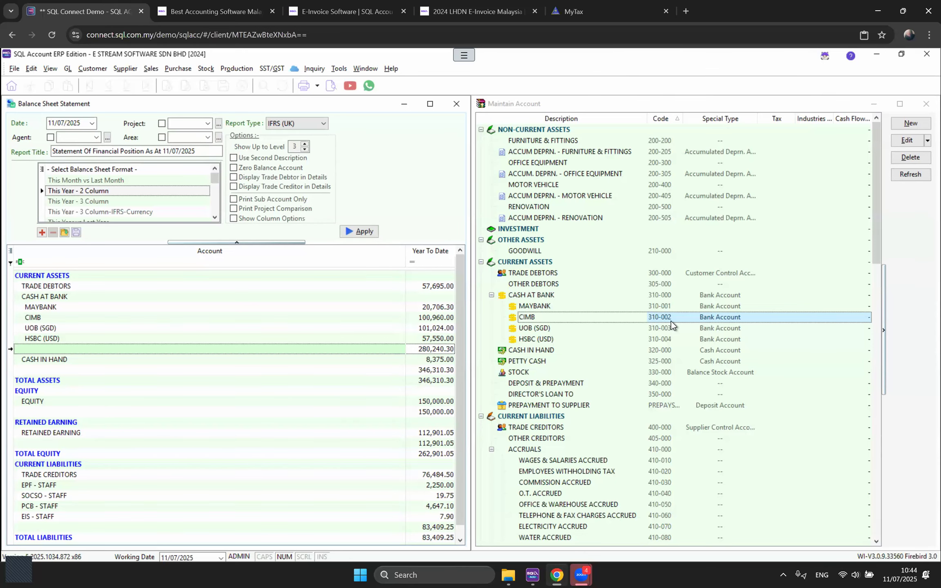
scroll(672, 321, "down", 2)
scroll(672, 321, "up", 2)
left_click(530, 208)
left_click(532, 219)
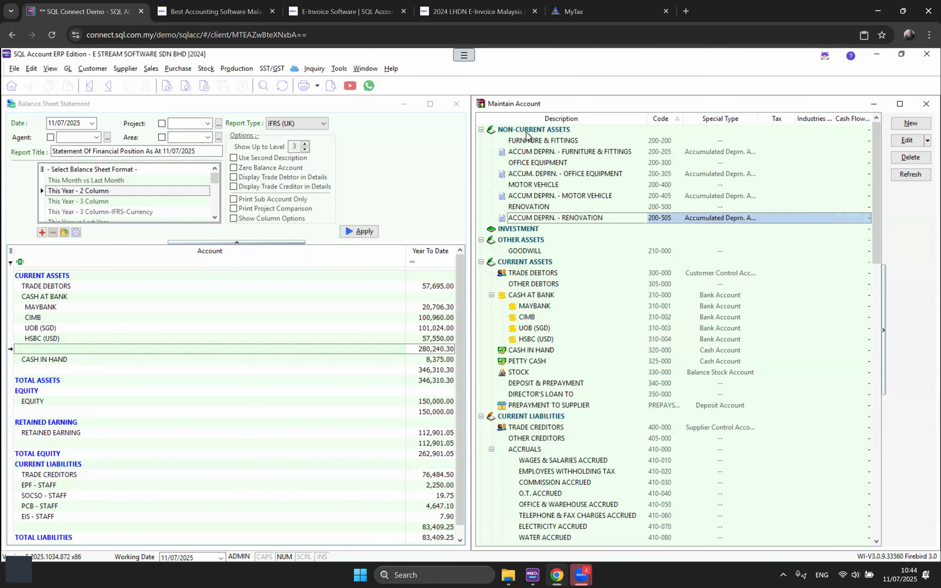
left_click(526, 131)
left_click(539, 206)
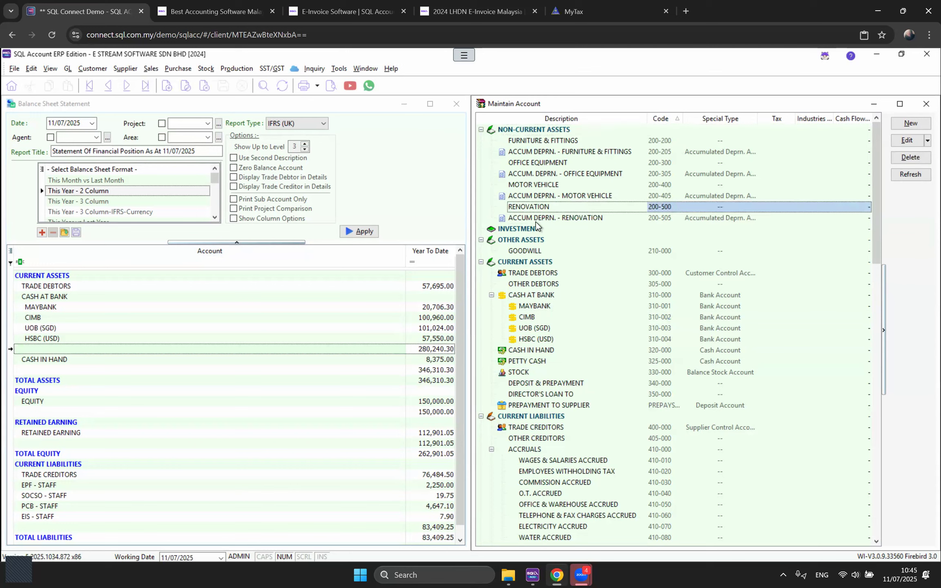
left_click(536, 221)
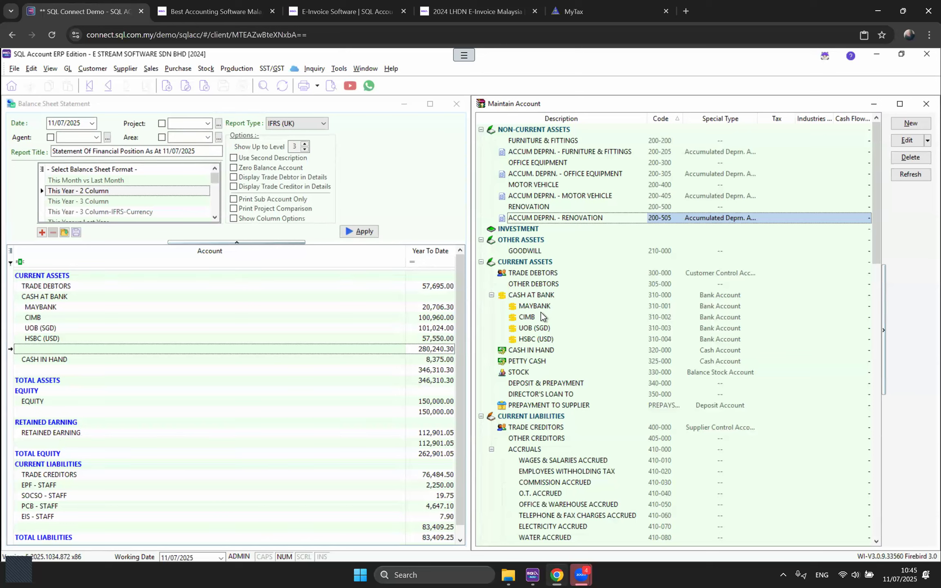
left_click(531, 308)
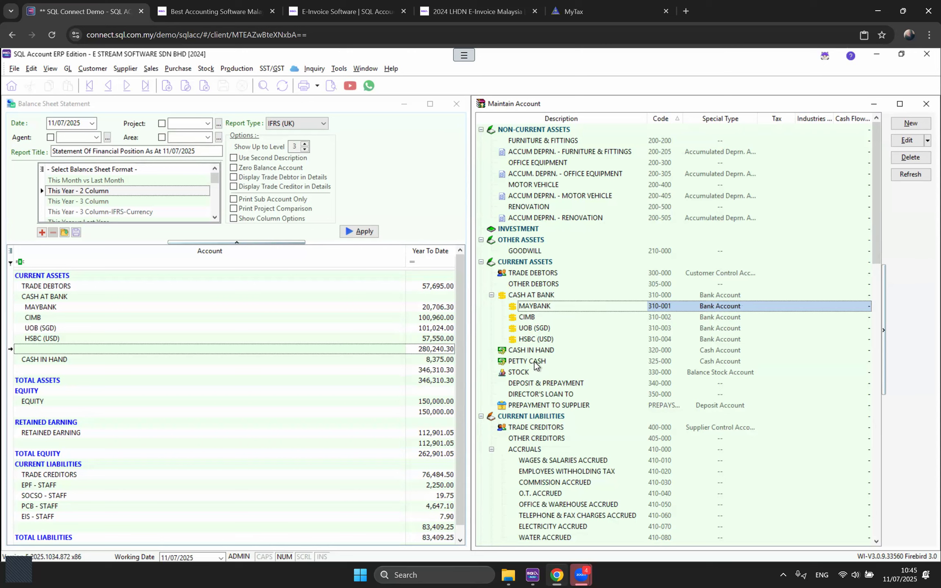
left_click(517, 298)
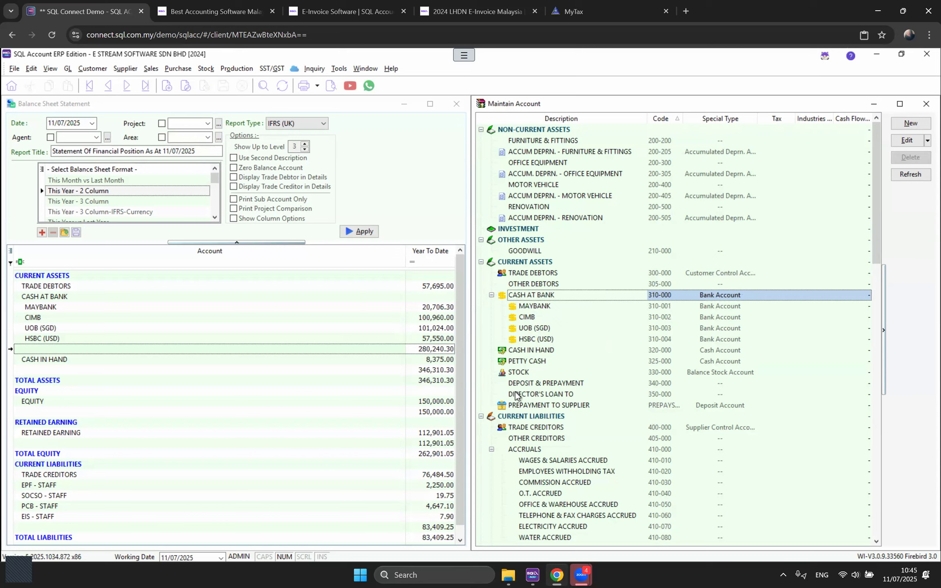
Step: Create bank account 310-005 named PUBLIC BANK under Cash at Bank
left_click(911, 124)
left_click_drag(701, 354, 750, 365)
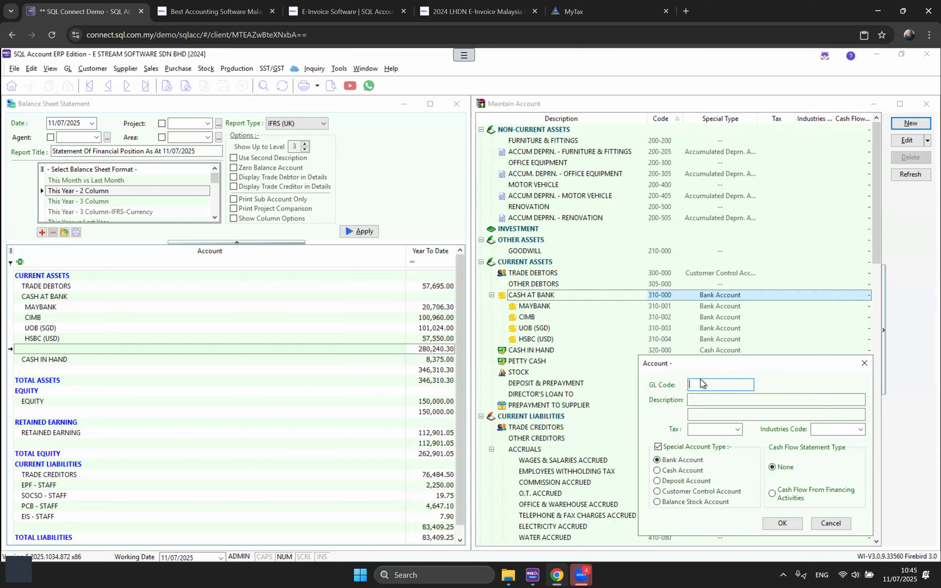
type("310-005")
key("Tab")
type("PUBLIC ")
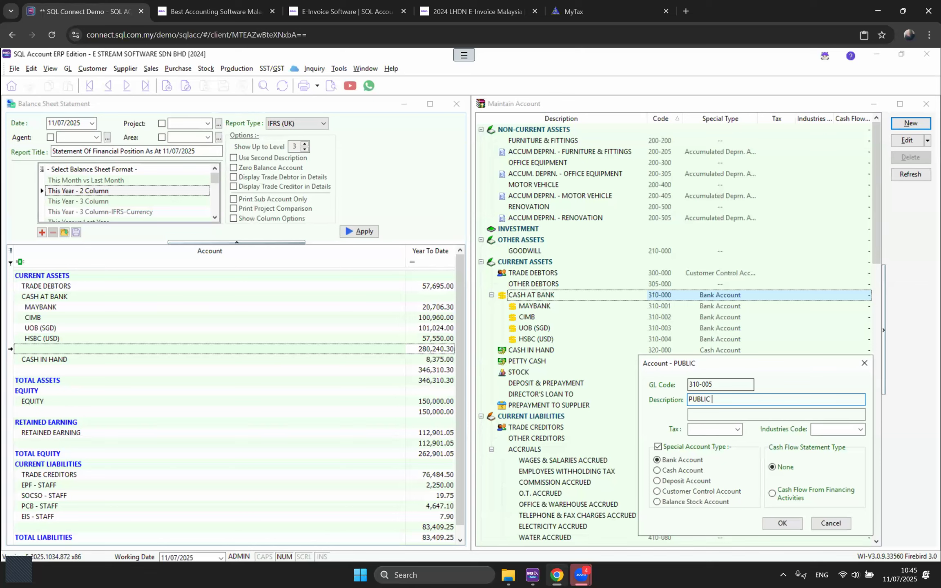
type("BANK")
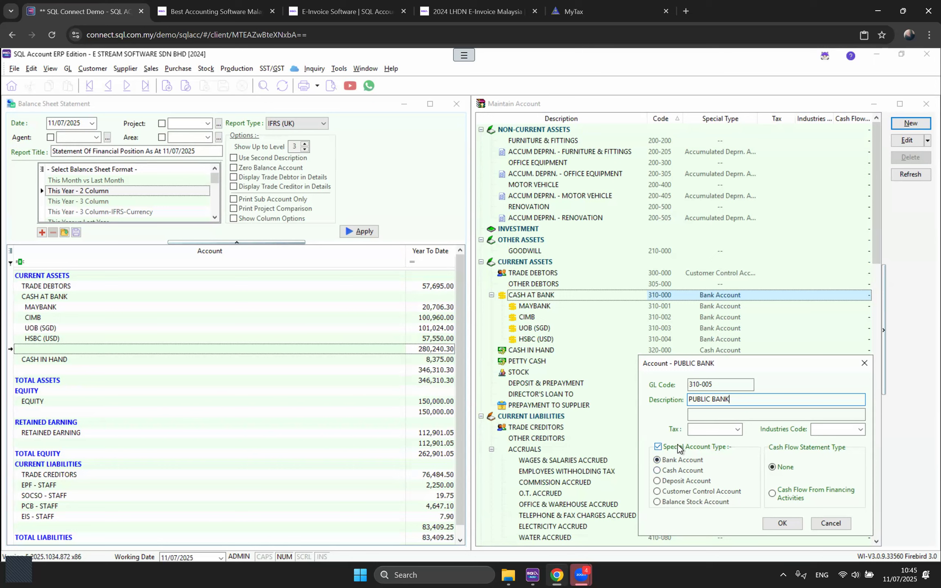
left_click(778, 523)
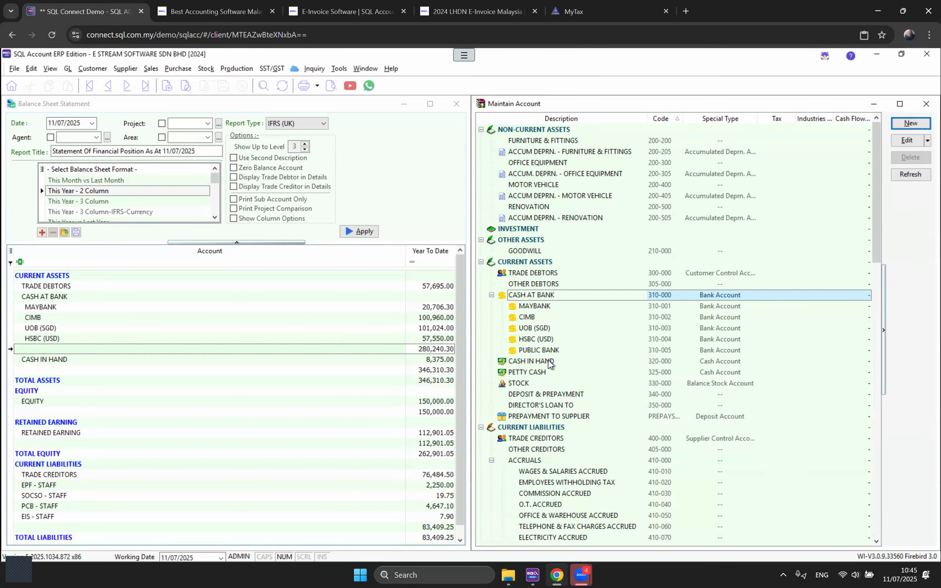
Step: Select the new PUBLIC BANK account and check its place under Cash at Bank
left_click(542, 351)
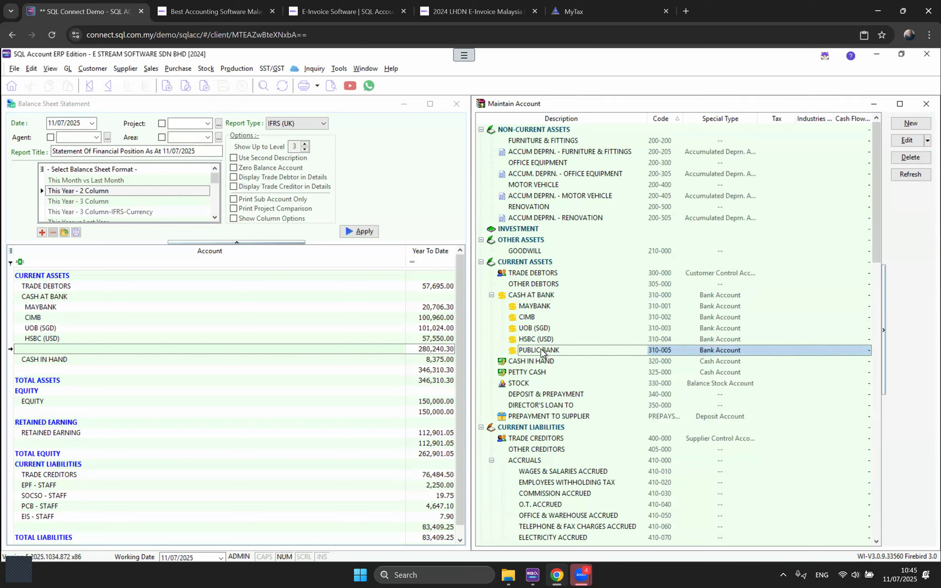
left_click(515, 296)
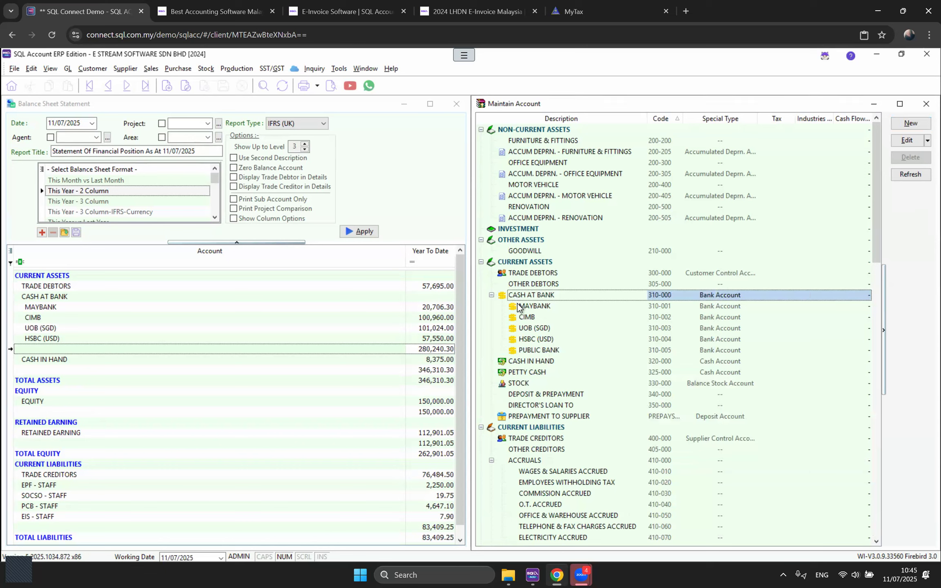
left_click(541, 350)
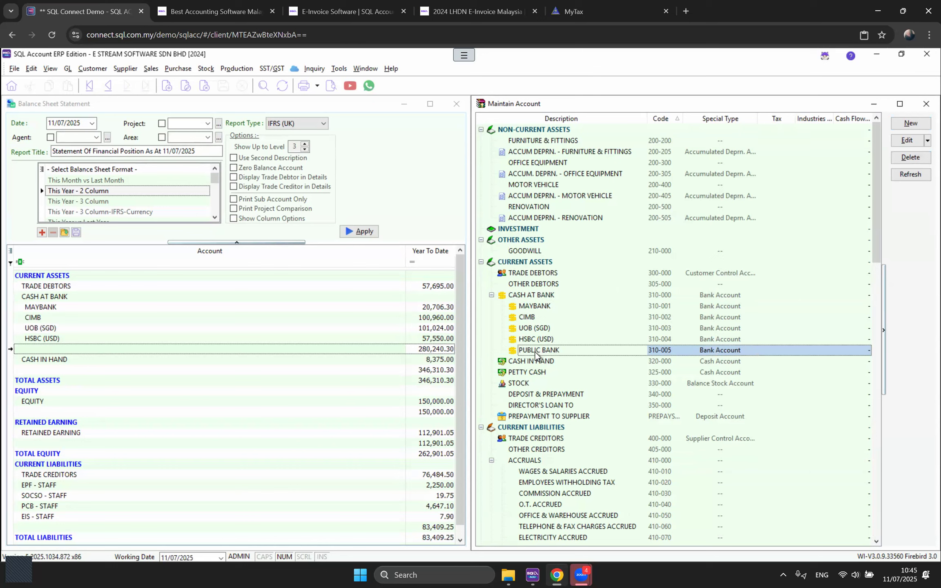
Step: Delete the PUBLIC BANK account and select the Current Assets group
left_click(914, 162)
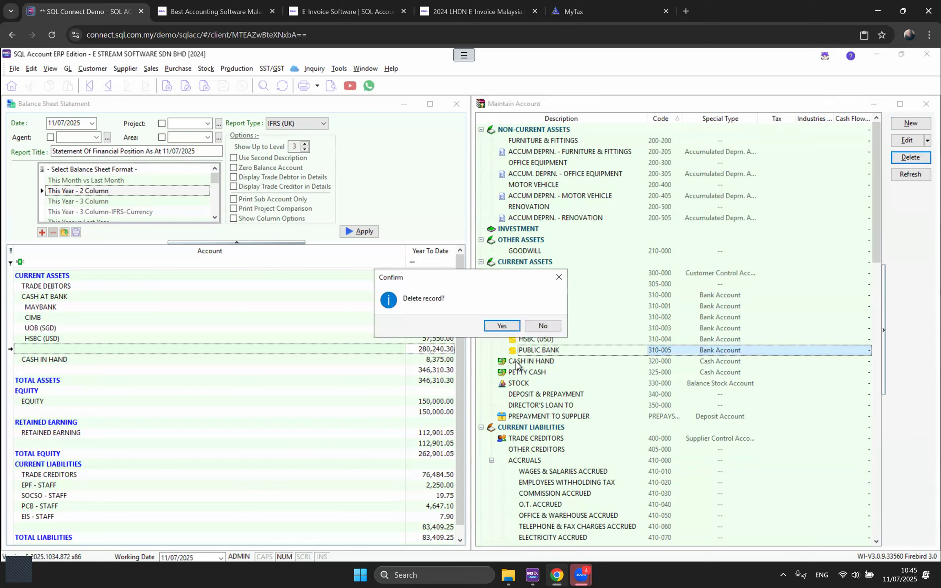
left_click(494, 326)
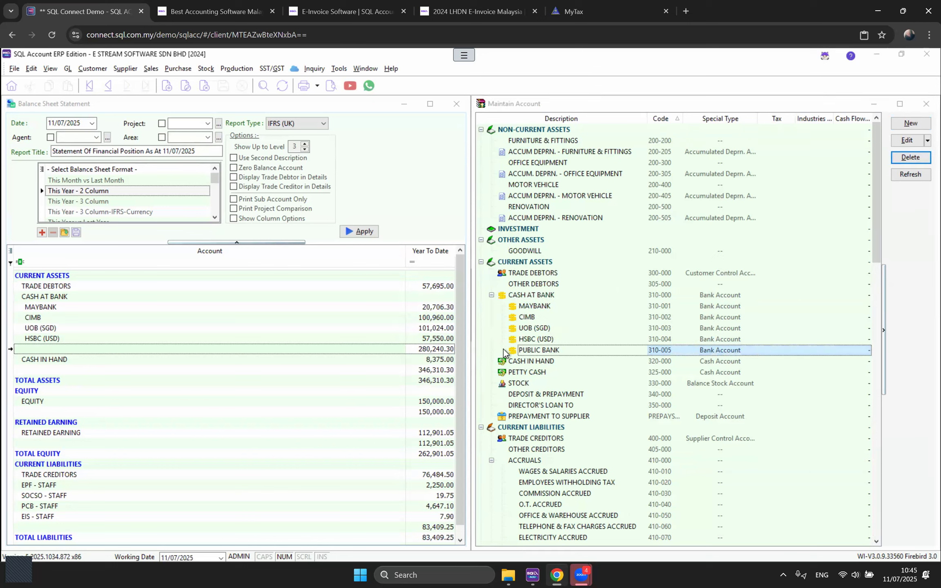
left_click(533, 264)
Step: Create account 310-005 named PBB, marked as a Bank Account
left_click(911, 123)
type("310-00")
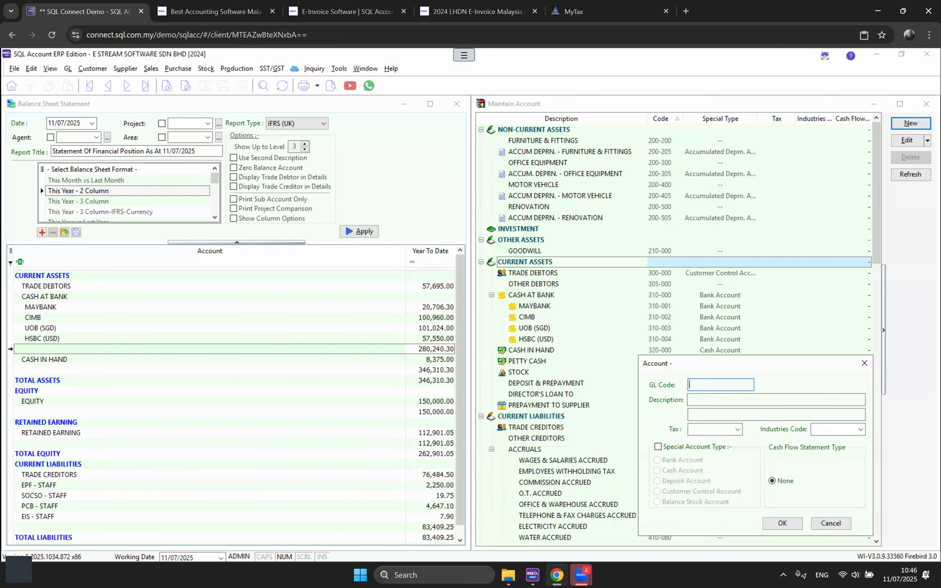
type("5")
key("Tab")
type("PBB")
left_click(705, 448)
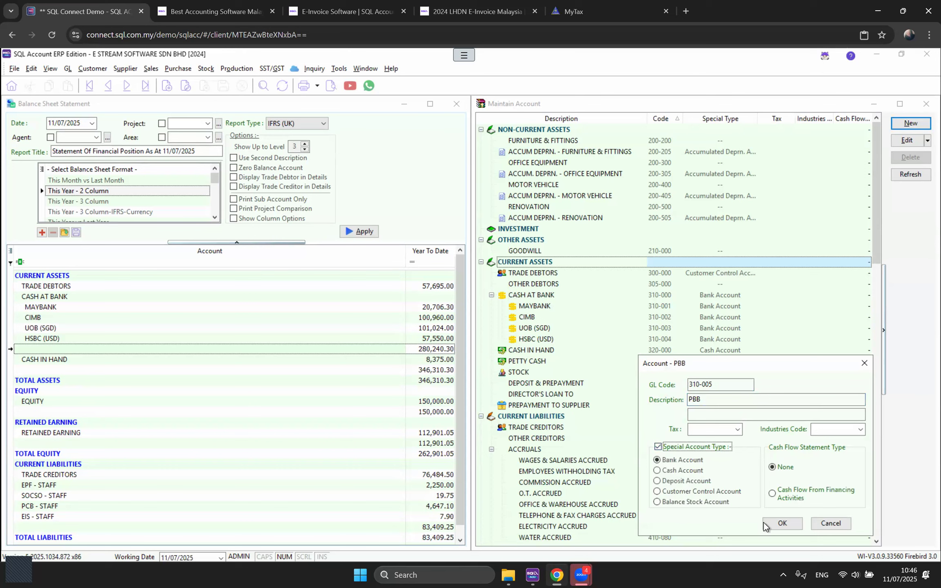
key("Return")
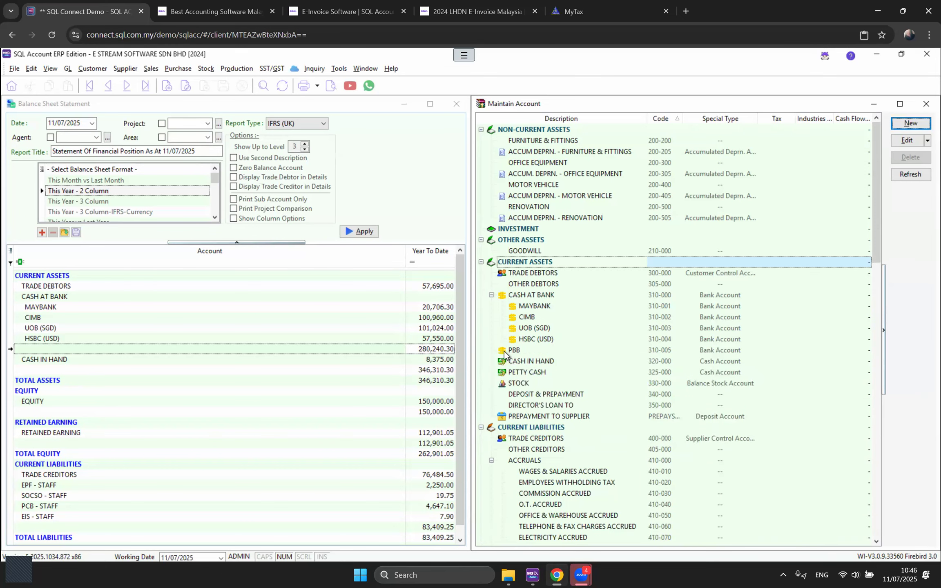
Step: Compare the new PBB account's position with the Cash at Bank group
left_click(506, 354)
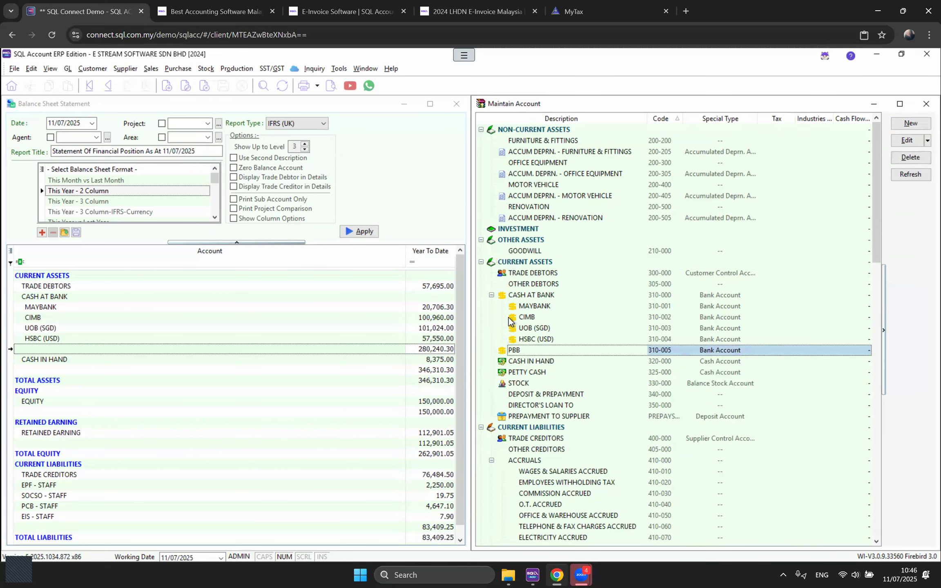
left_click(518, 296)
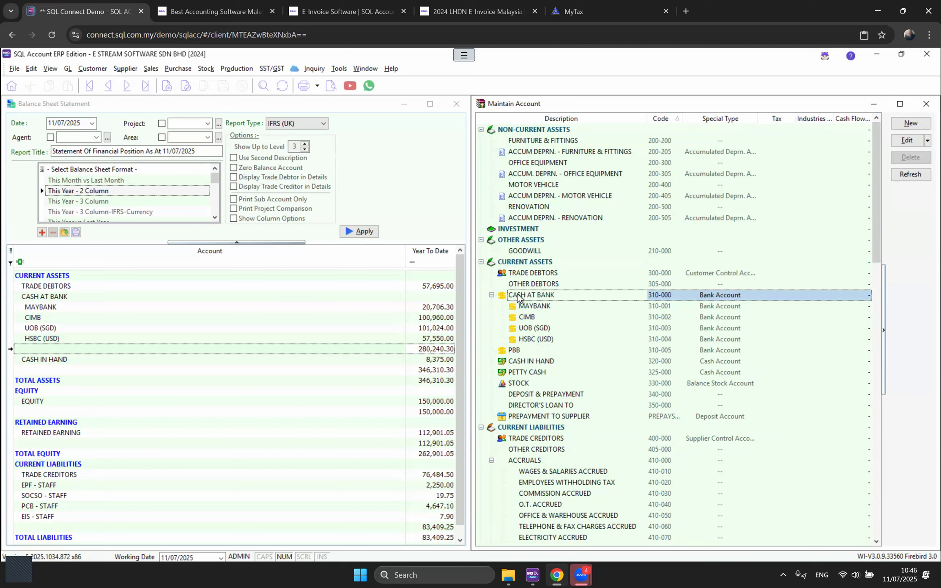
left_click(517, 351)
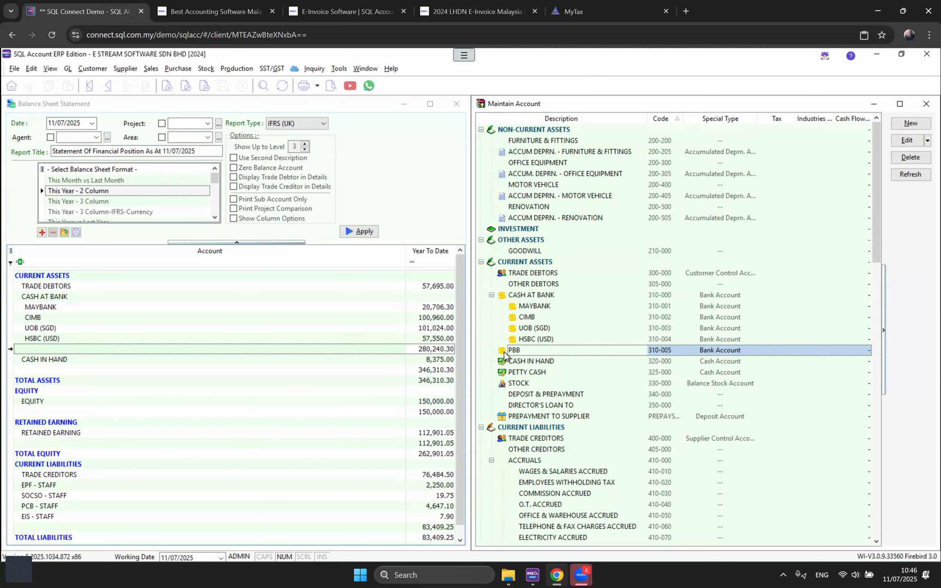
Step: Drag PBB 310-005 onto Cash at Bank and confirm the move
left_click_drag(520, 352, 565, 297)
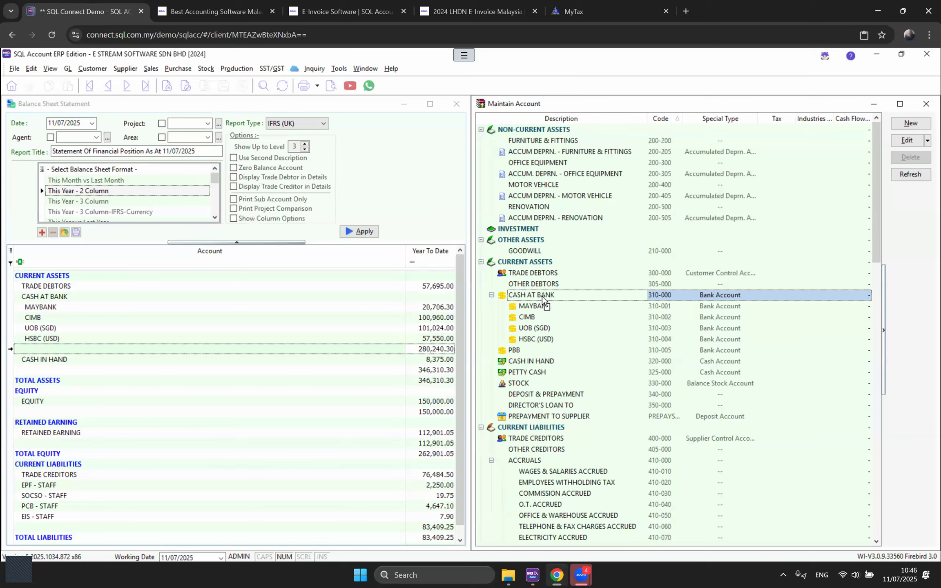
left_click_drag(542, 297, 543, 297)
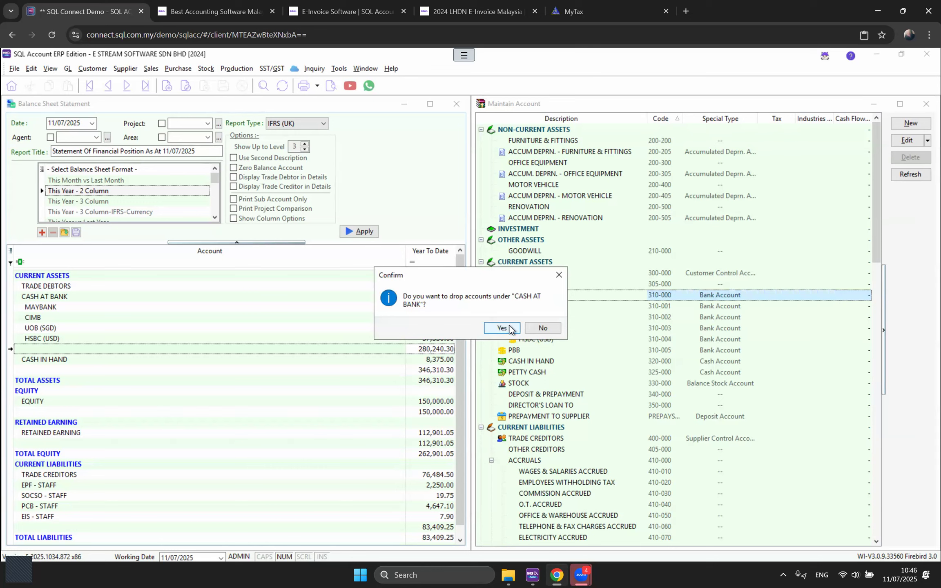
key("Return")
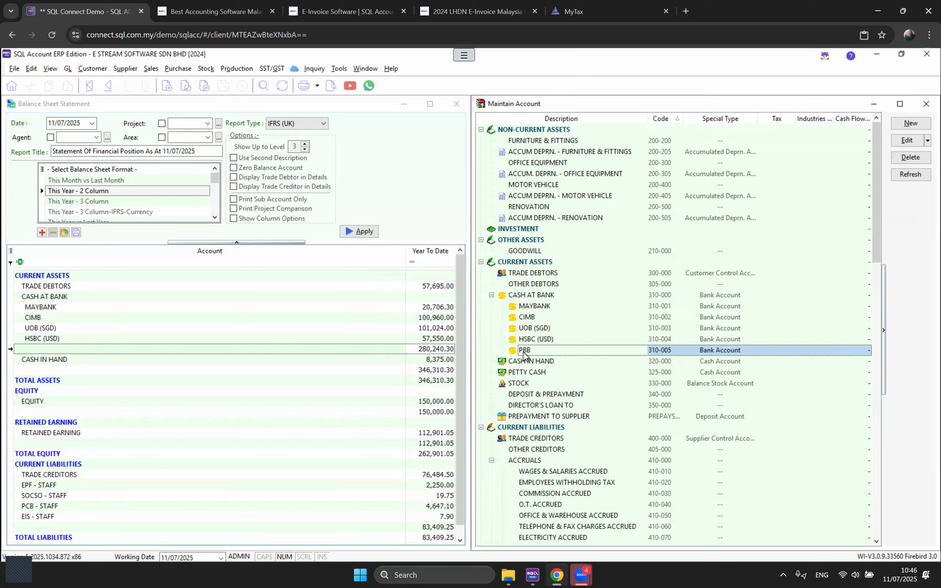
left_click(538, 297)
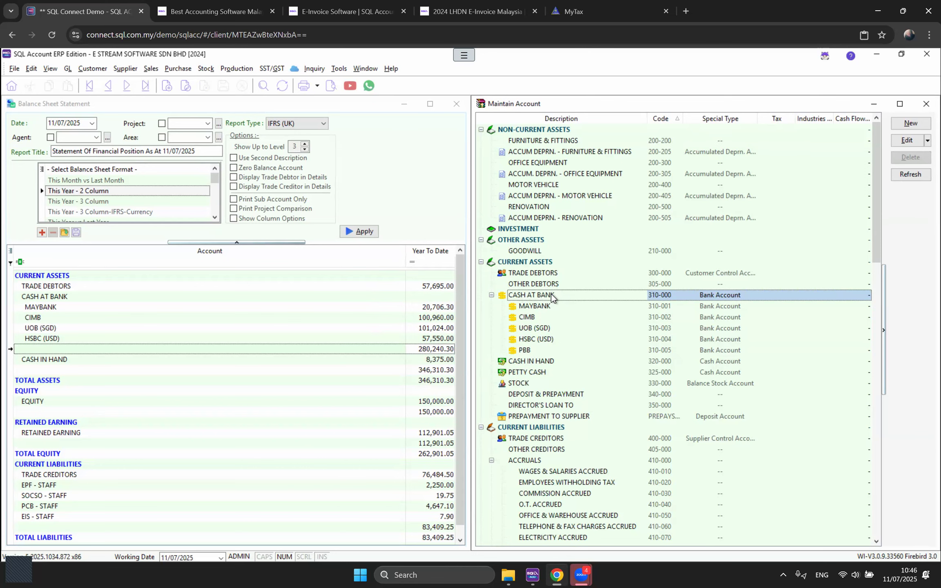
Step: Review the sales accounts under Revenue, then return to the balance sheet and bring up the GL functions
scroll(588, 399, "down", 4)
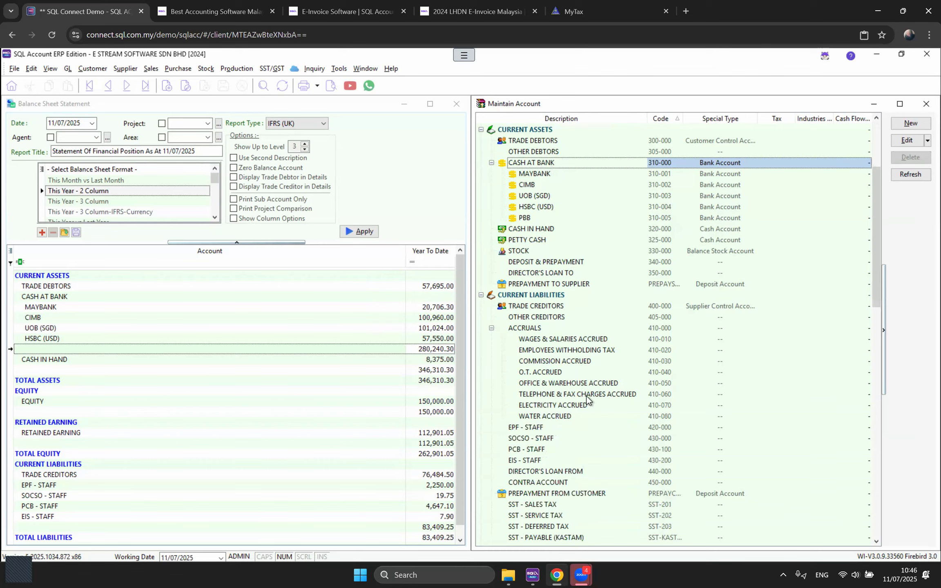
scroll(587, 399, "down", 7)
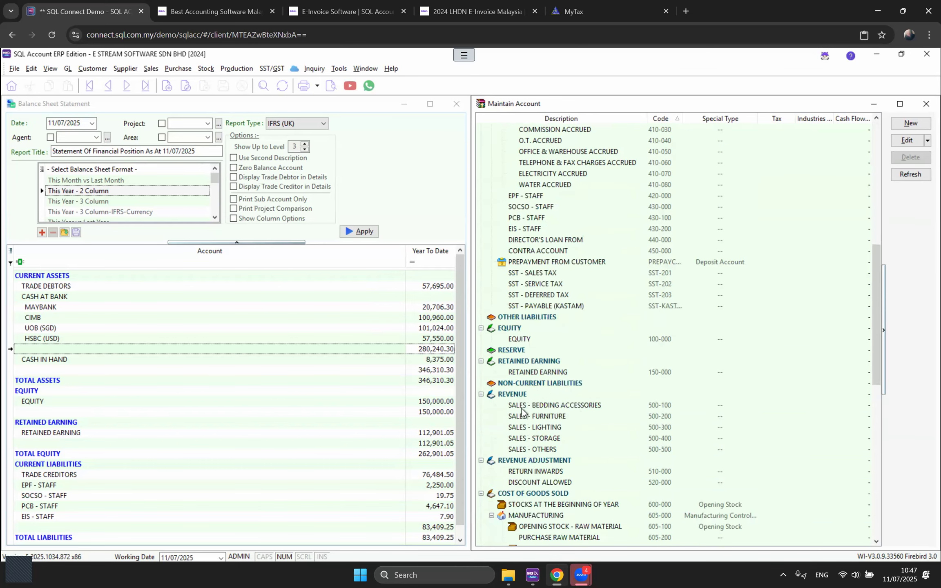
left_click(549, 403)
left_click(548, 437)
left_click(549, 458)
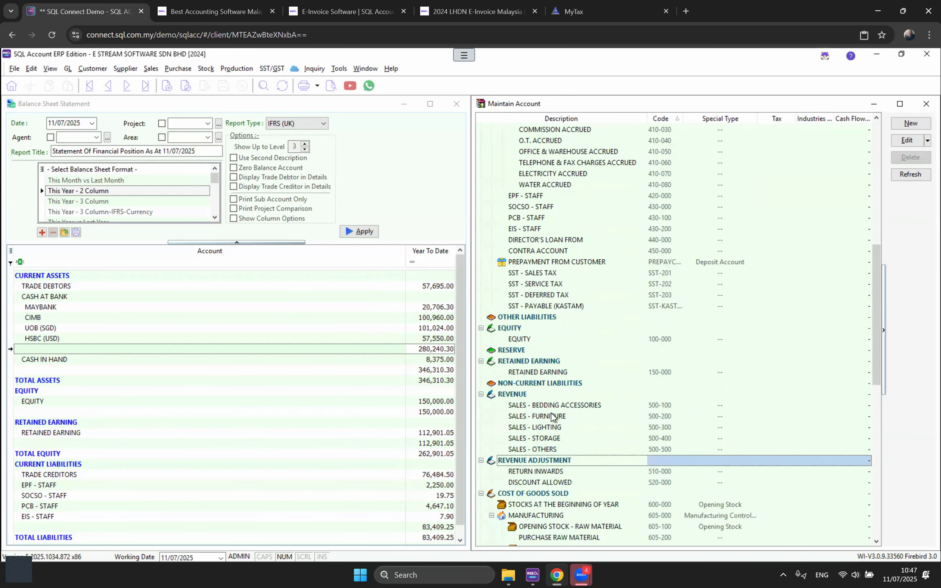
left_click(552, 416)
left_click(551, 449)
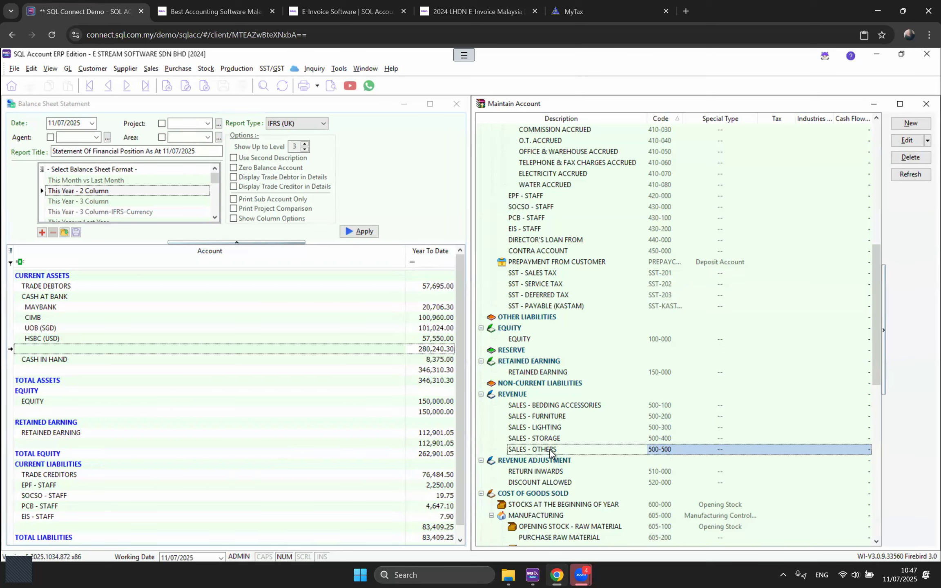
left_click(378, 141)
left_click(67, 70)
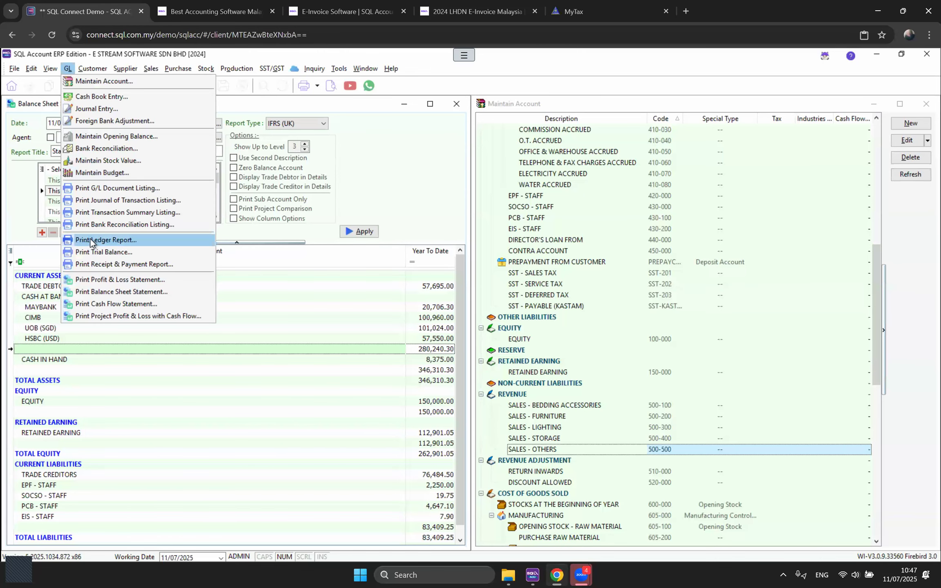
Step: Run an all-dates Ledger Report for SALES - BEDDING ACCESSORIES (500-100), then close it
left_click(91, 240)
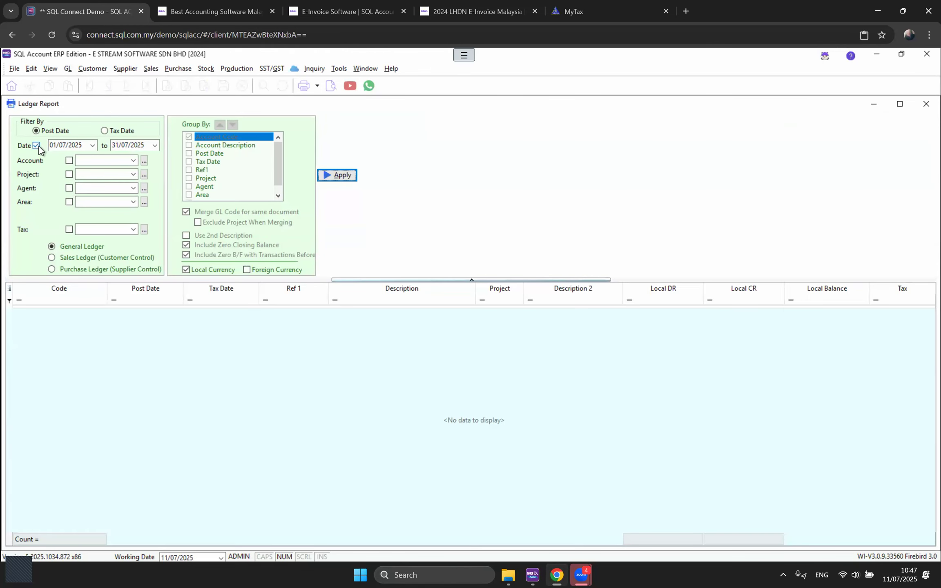
left_click(37, 146)
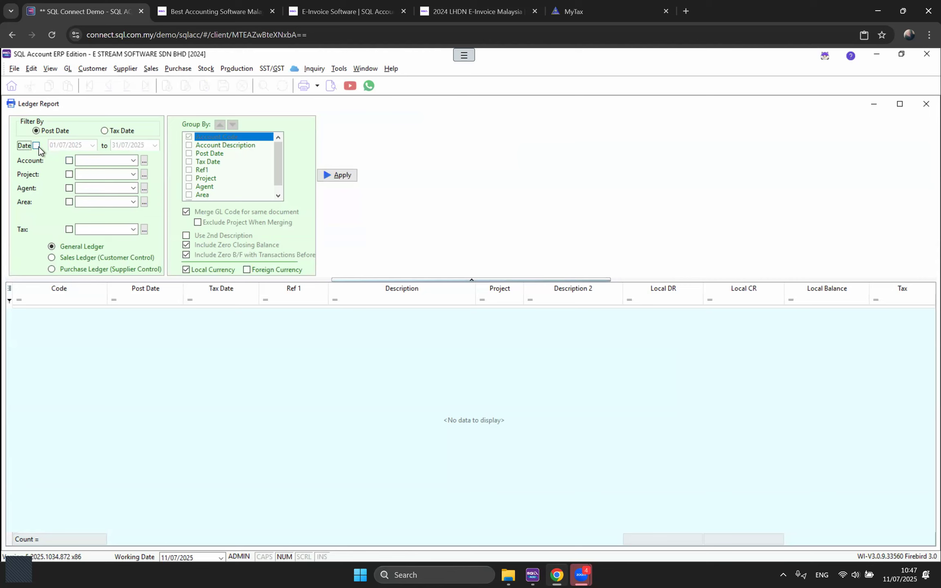
left_click(133, 161)
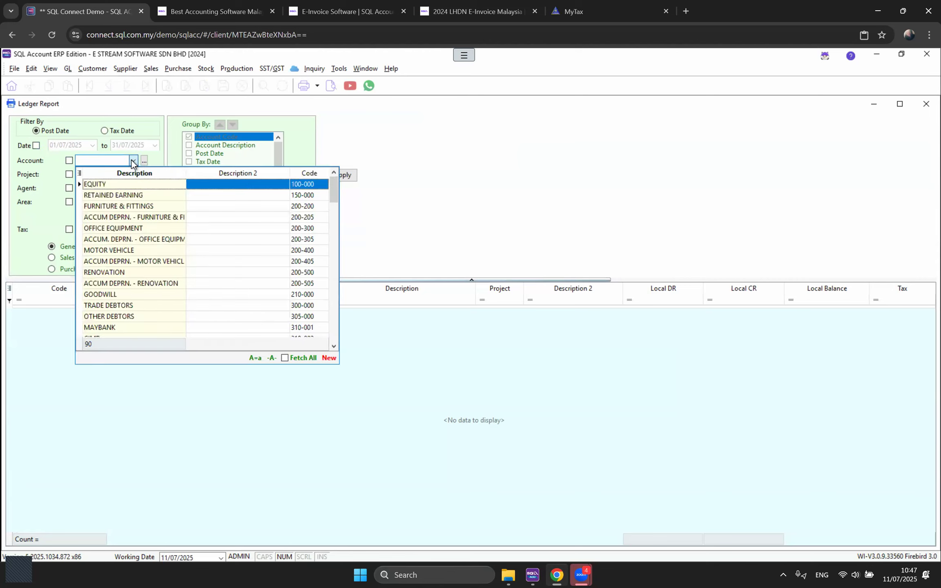
type("SAL")
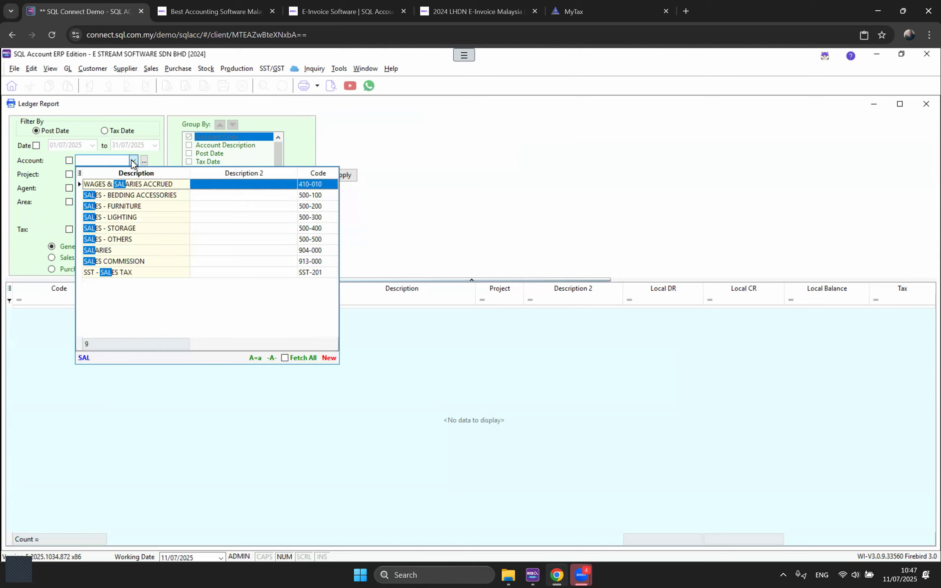
left_click(187, 195)
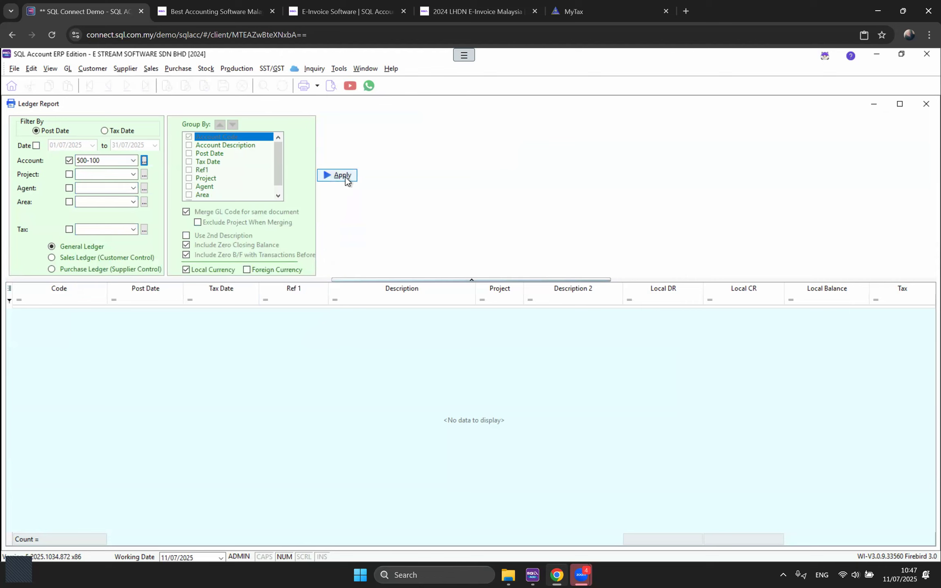
left_click(345, 177)
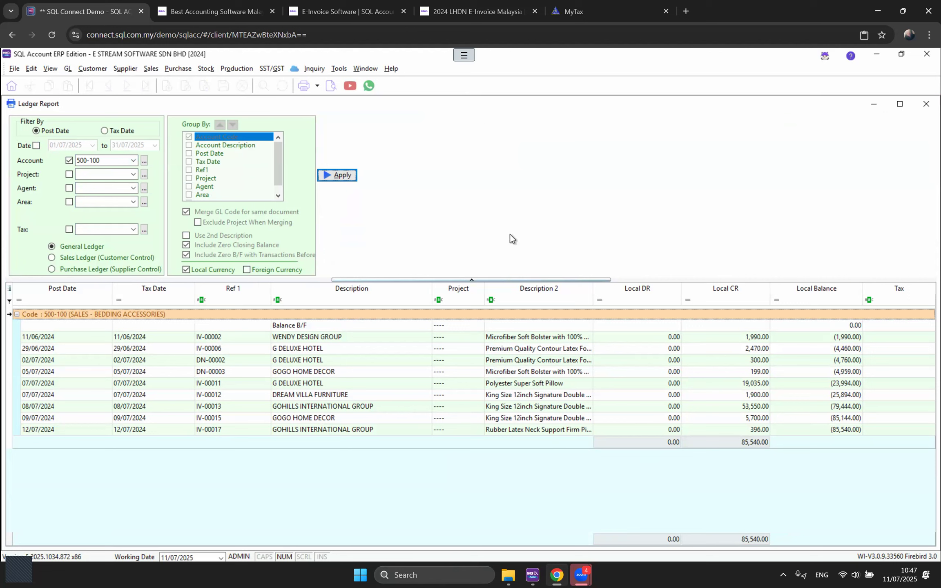
left_click(926, 104)
left_click(561, 408)
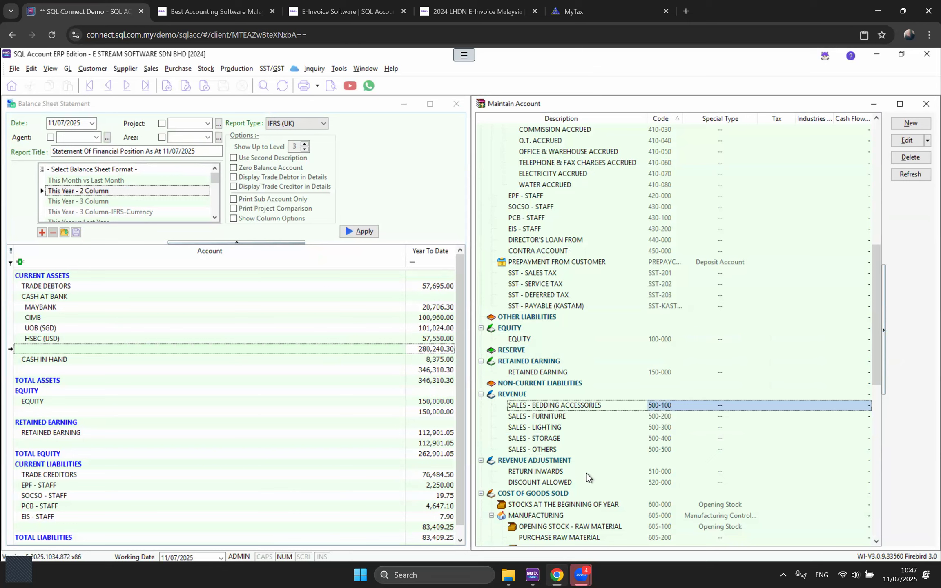
left_click(900, 123)
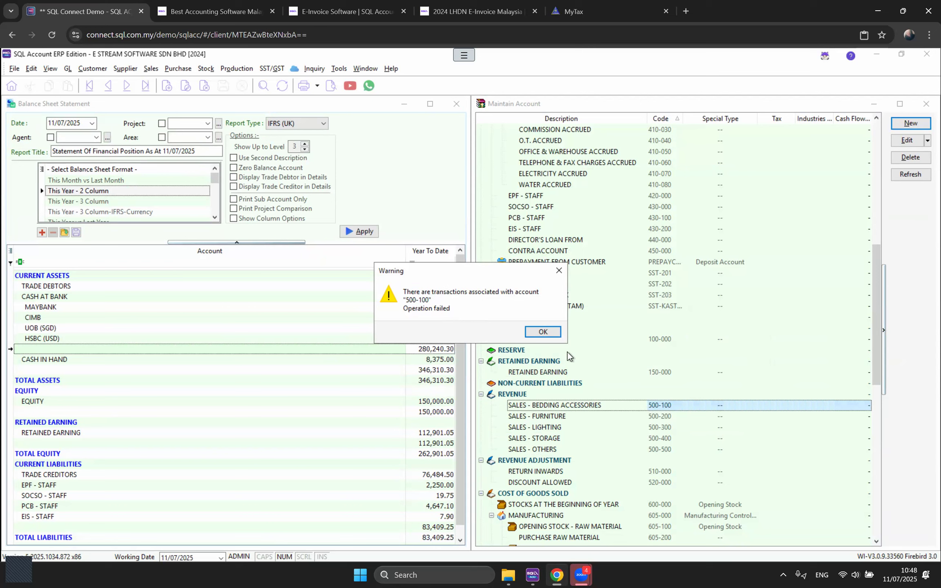
left_click(543, 332)
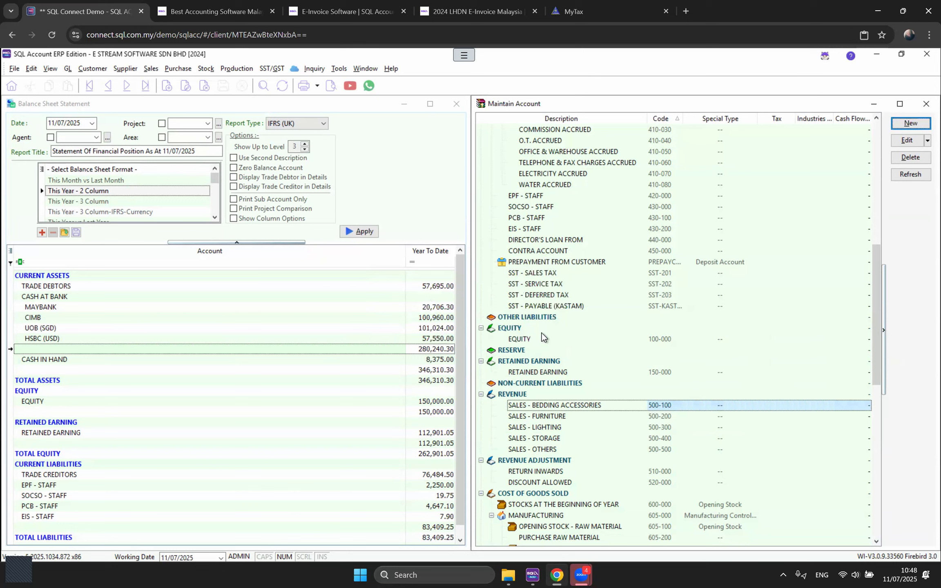
left_click(523, 394)
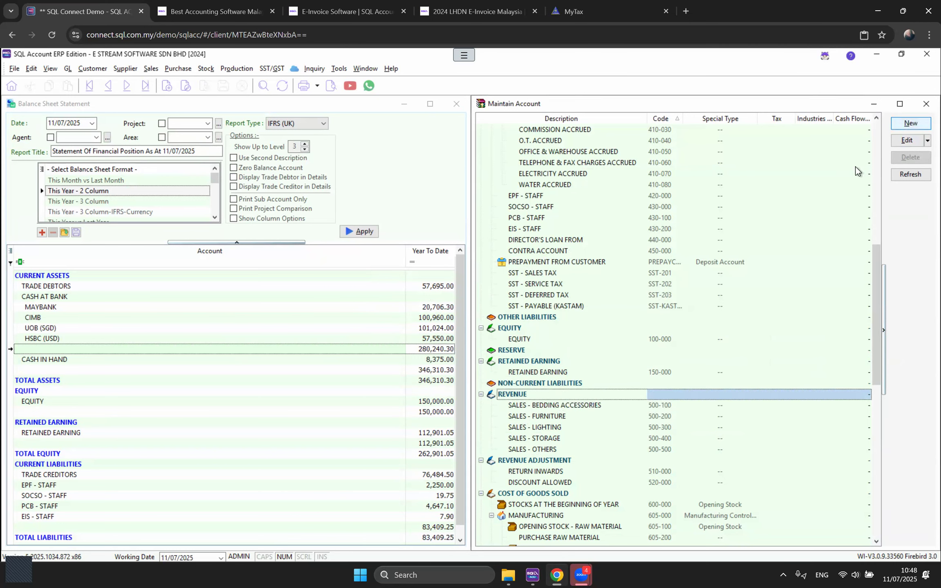
Step: Create revenue account 500-001 named SALES 1 under Revenue
left_click(912, 123)
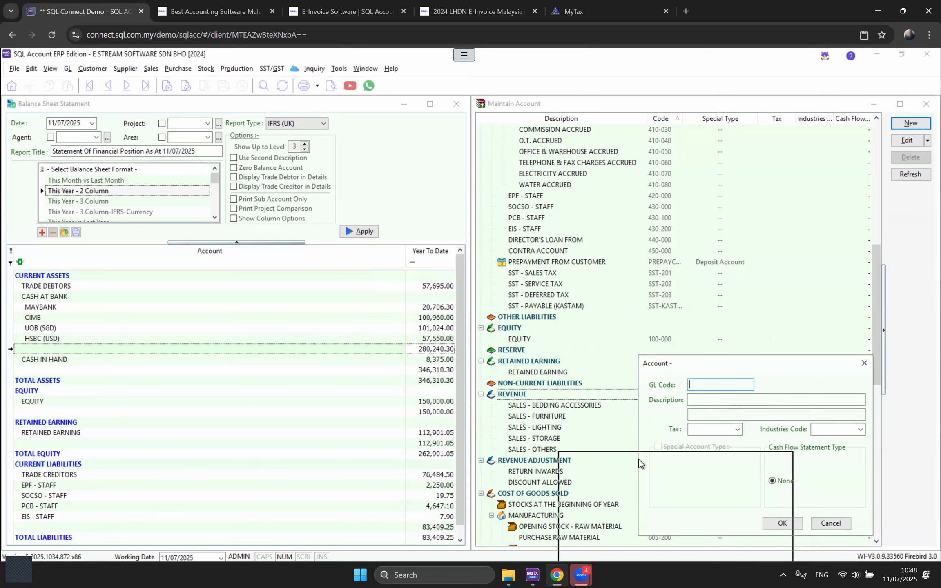
type("500-001")
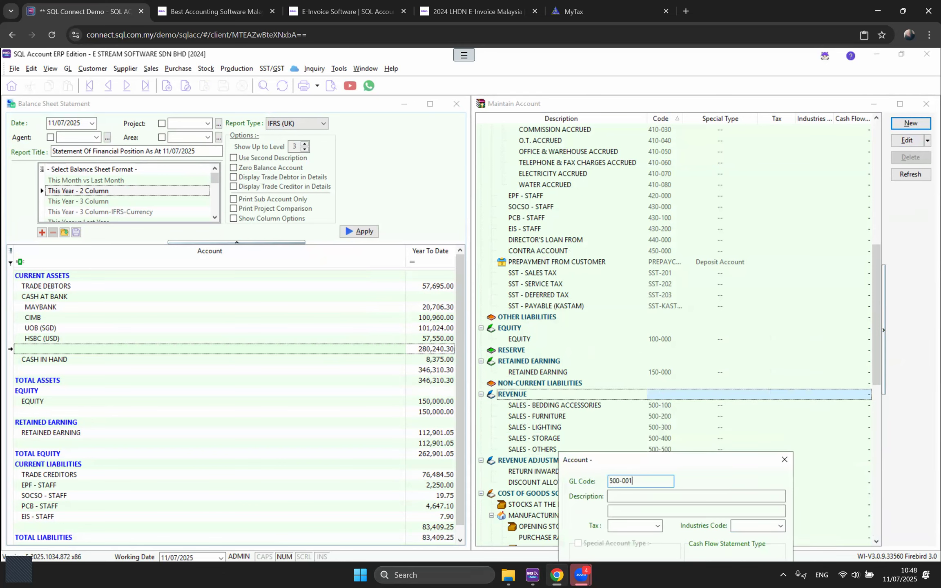
key("Tab")
type("SALES 1")
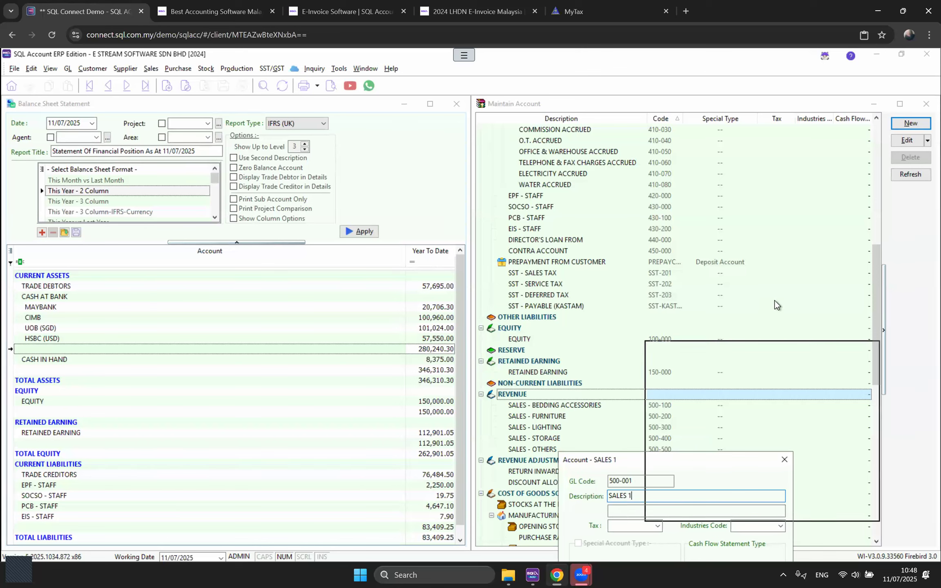
left_click(789, 473)
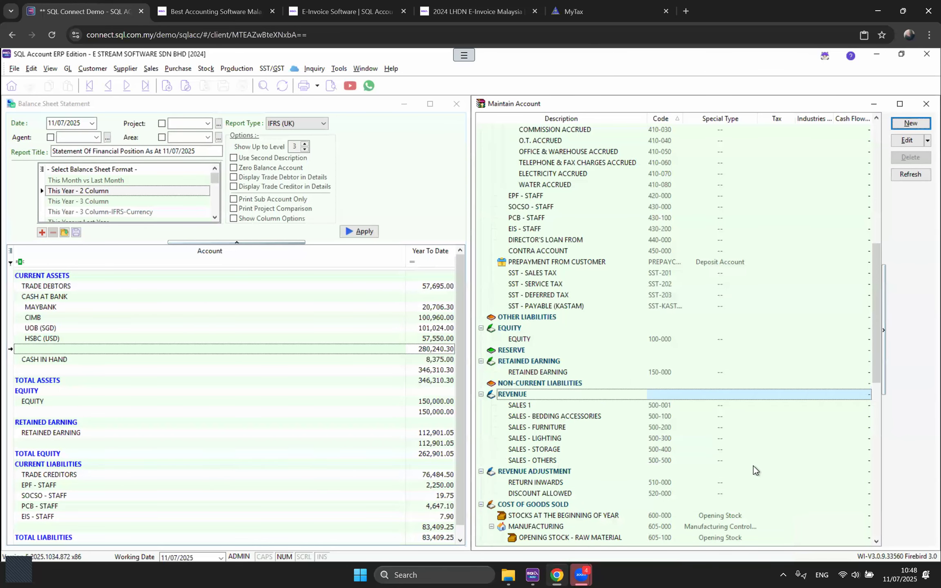
left_click(528, 406)
left_click(519, 415)
left_click(536, 408)
left_click(538, 418)
left_click_drag(538, 421, 556, 452)
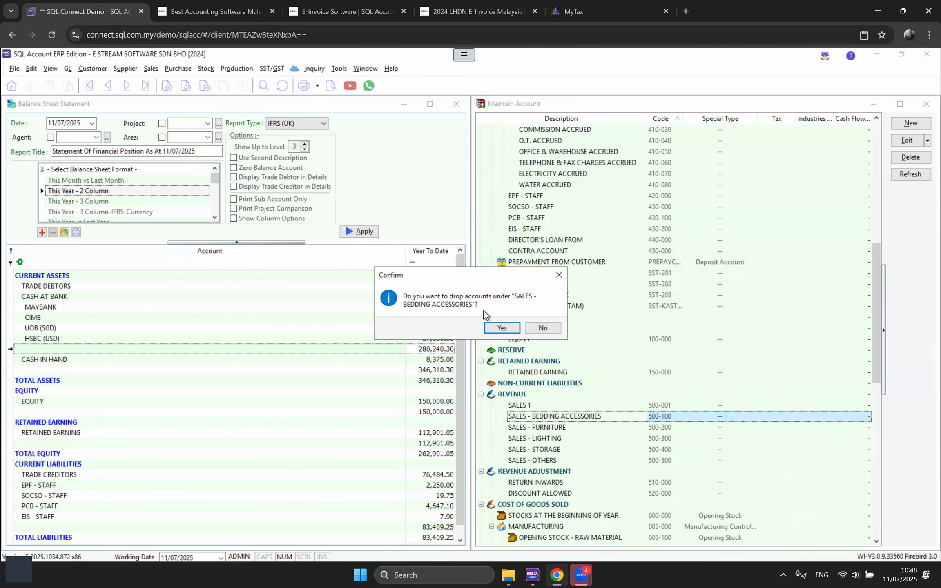
left_click(500, 328)
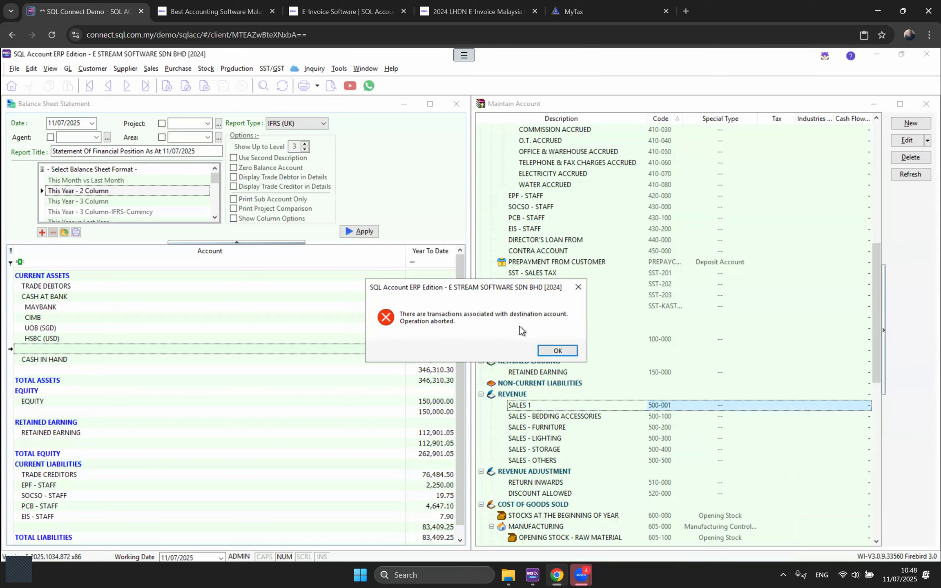
left_click(558, 351)
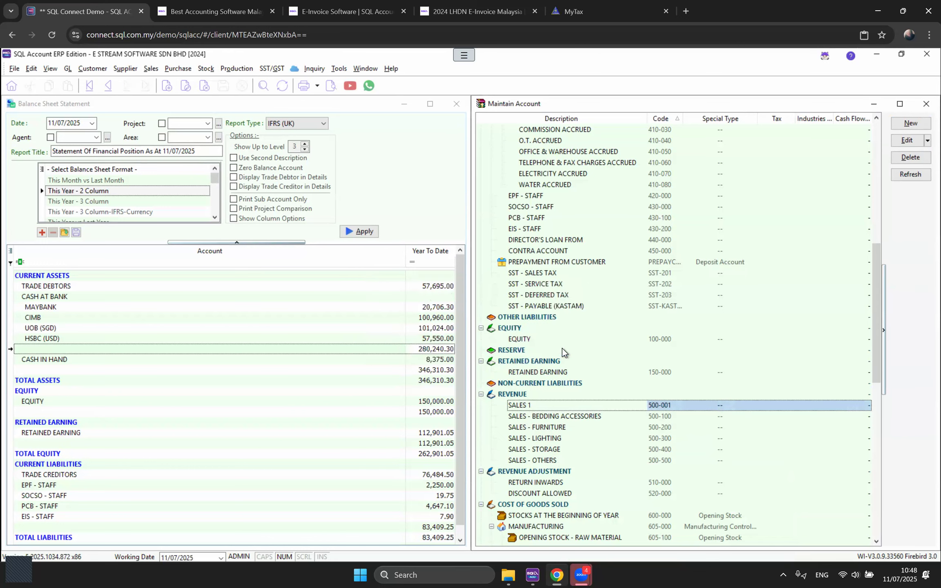
left_click(601, 417)
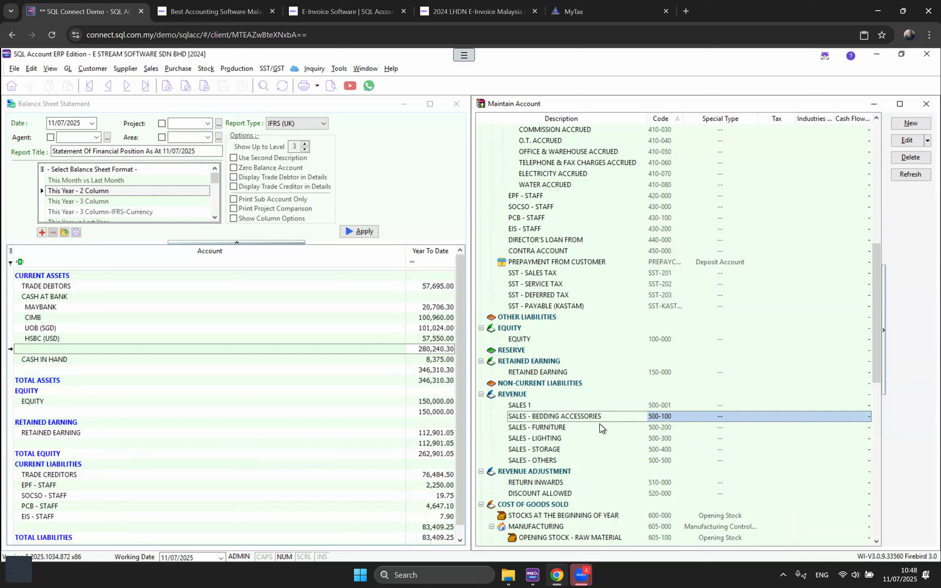
Step: Delete the SALES 1 (500-001) account and scroll the list to confirm it is gone
left_click(580, 406)
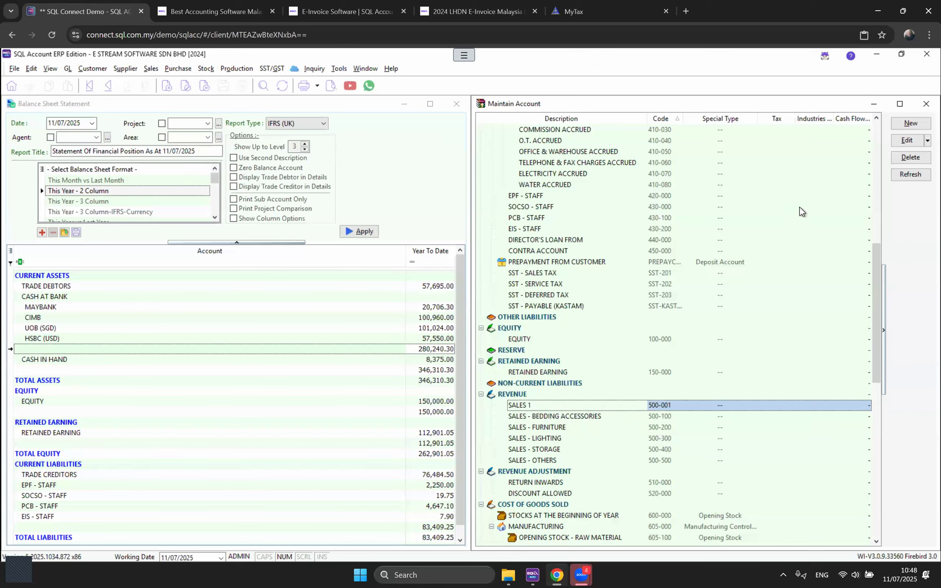
left_click(910, 157)
left_click(502, 326)
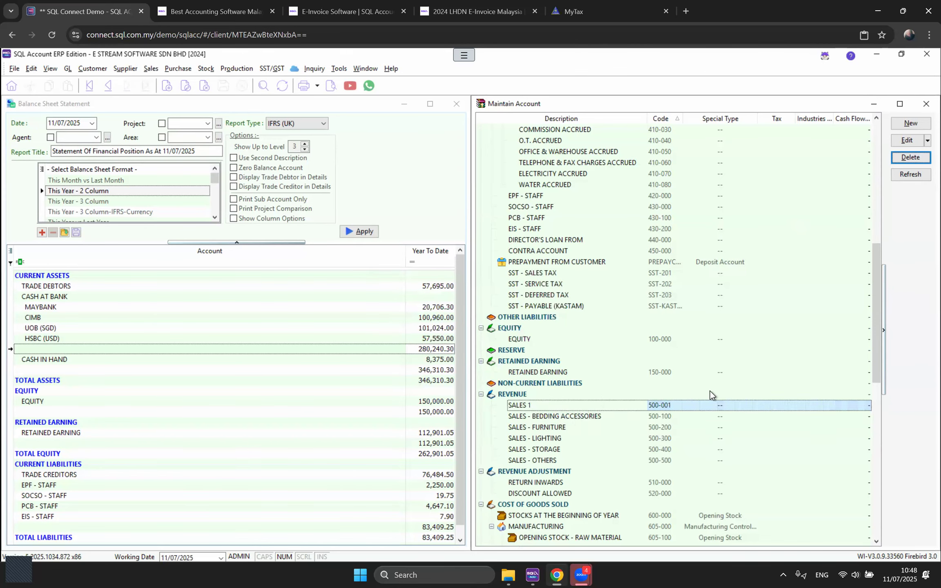
scroll(711, 391, "down", 7)
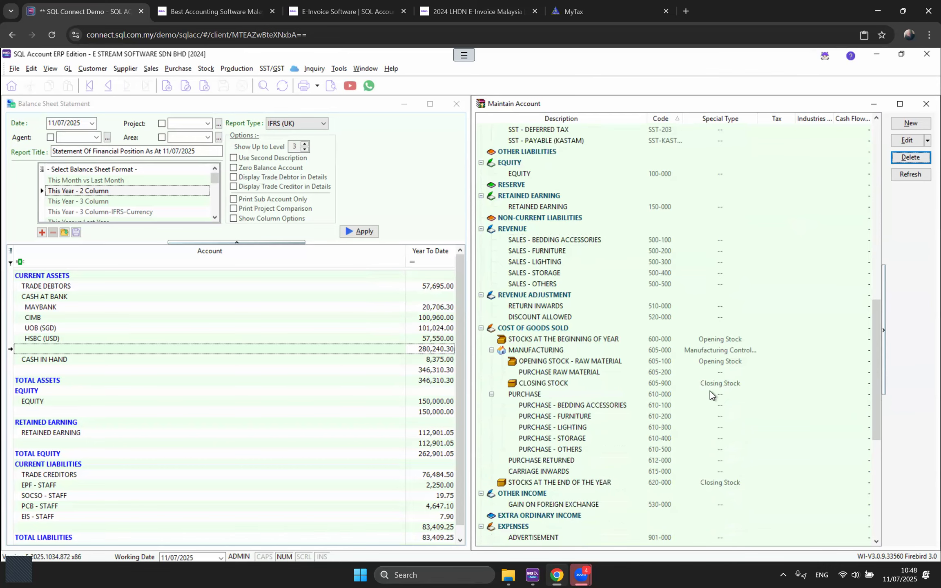
scroll(711, 392, "down", 7)
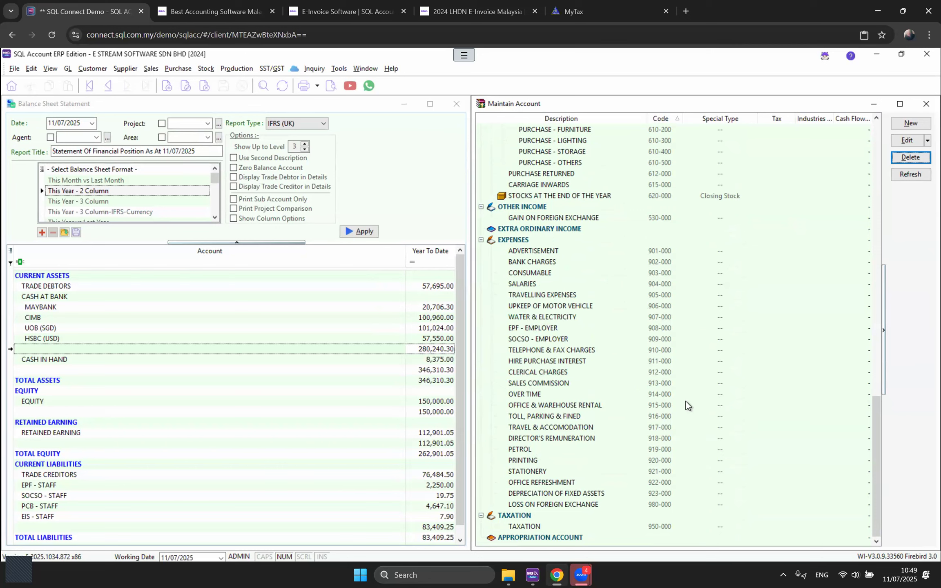
scroll(686, 401, "up", 13)
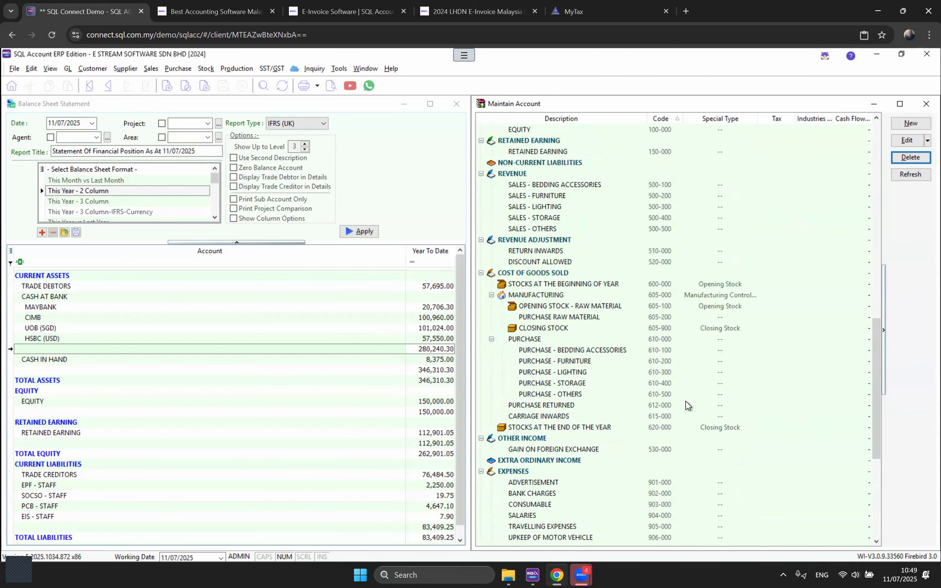
scroll(686, 402, "up", 11)
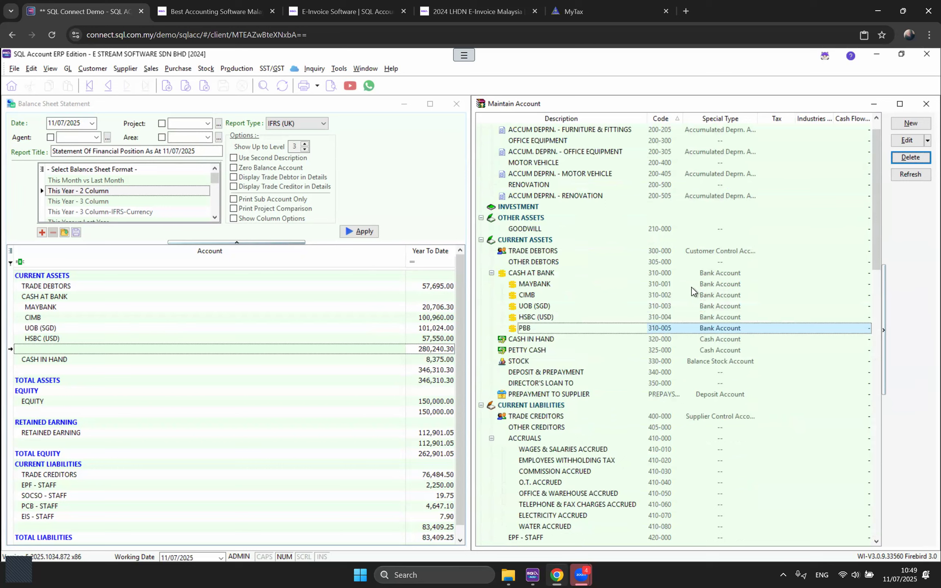
Step: View the UOB (SGD) account details without changes, then scroll down the chart
double_click(548, 307)
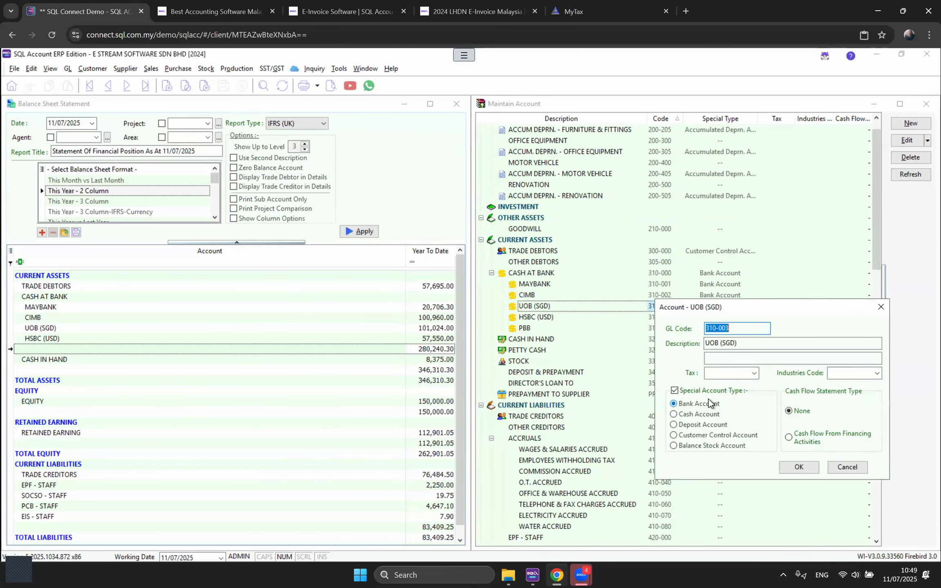
left_click(847, 468)
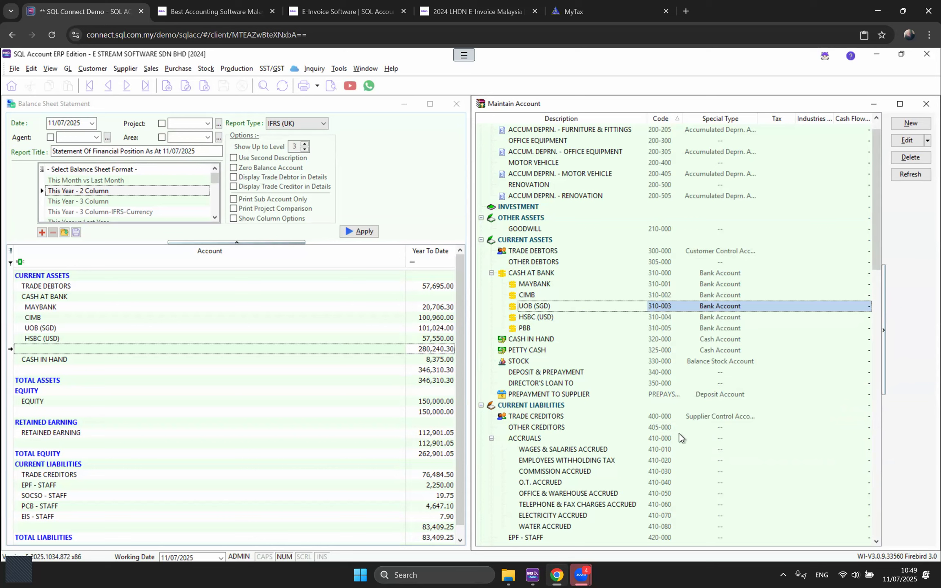
scroll(679, 435, "down", 11)
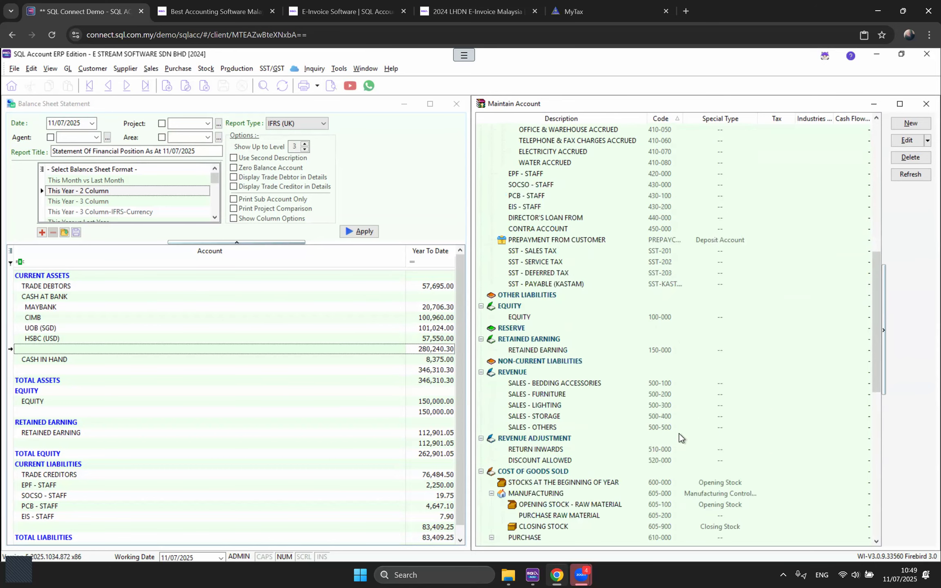
scroll(679, 433, "down", 3)
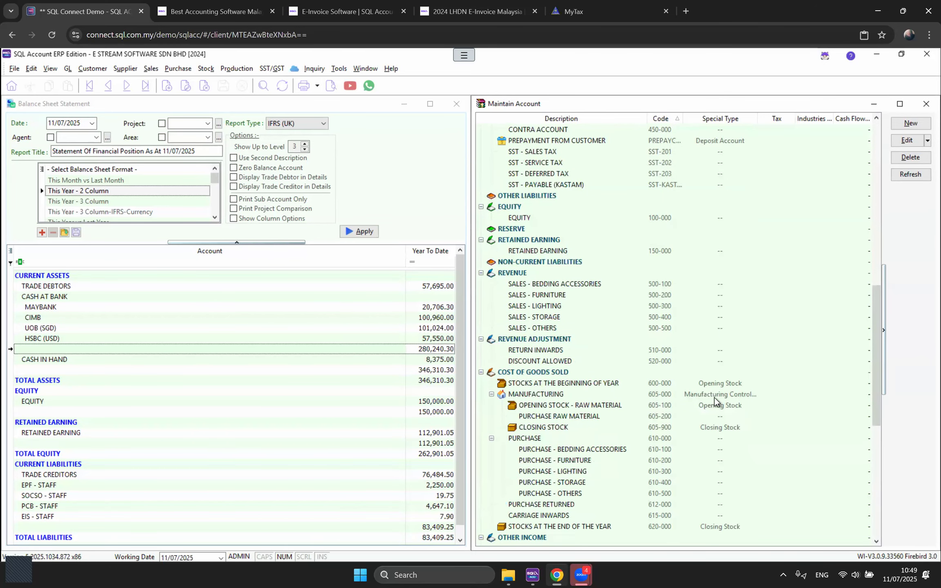
scroll(715, 397, "down", 1)
scroll(712, 439, "down", 8)
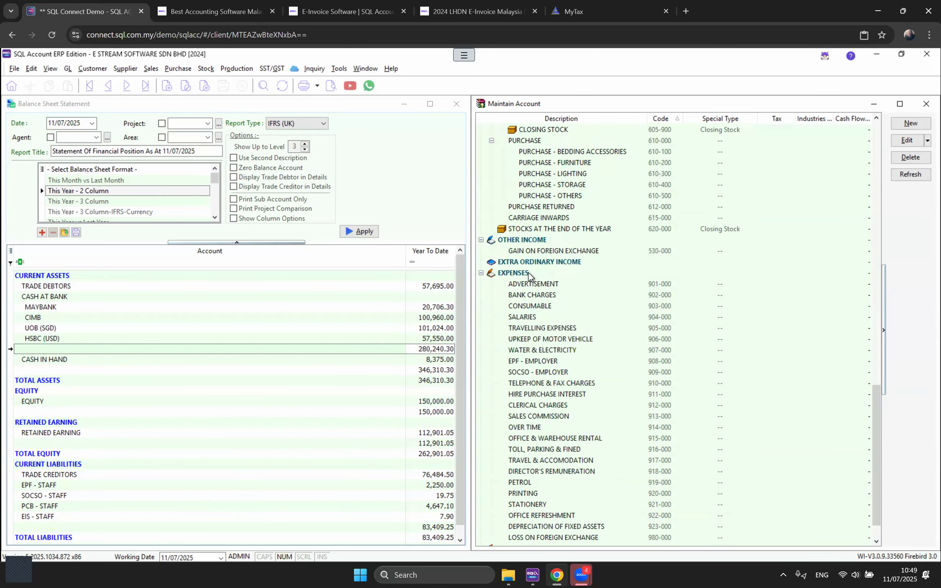
Step: Check the EXPENSES group details unchanged, then close the chart of accounts and balance sheet
left_click(528, 273)
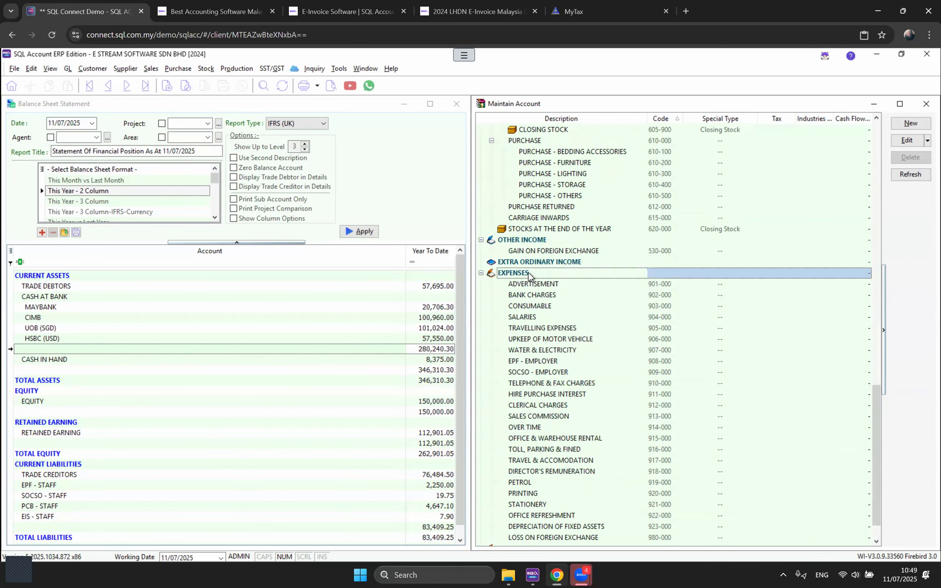
double_click(528, 273)
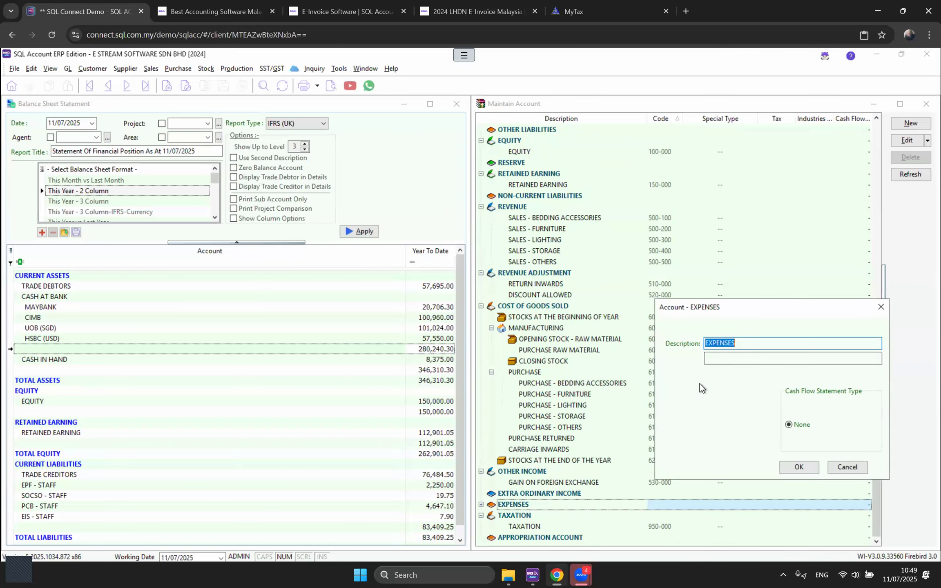
left_click(863, 467)
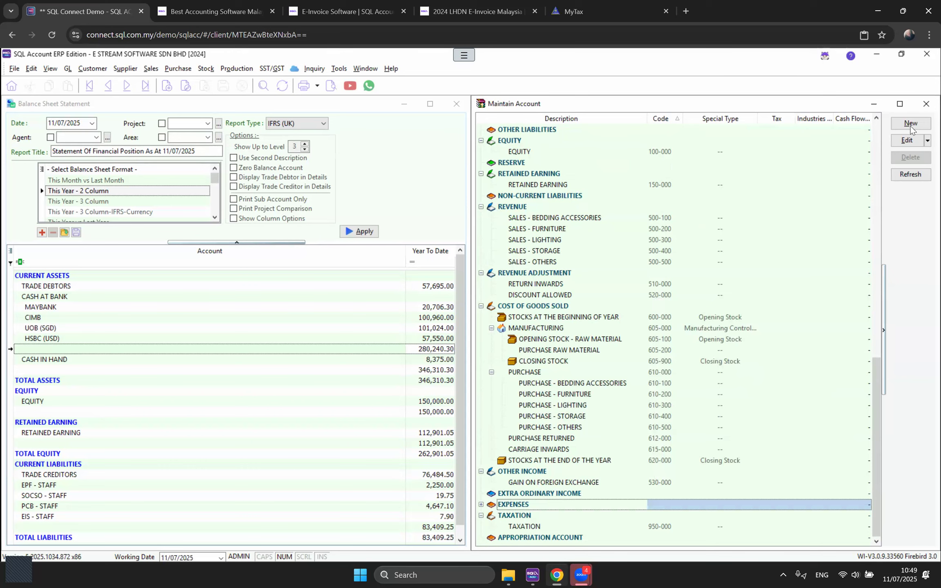
left_click(925, 103)
left_click(456, 104)
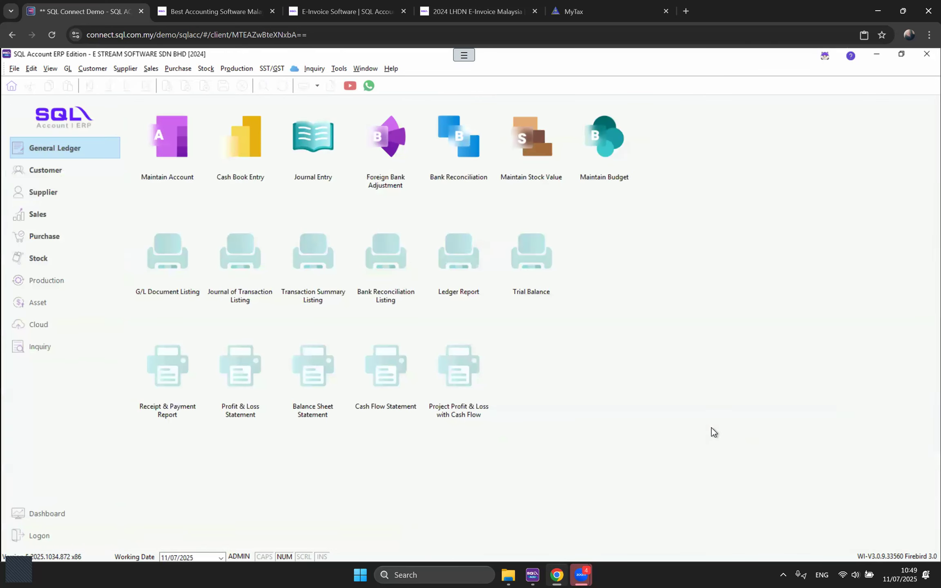
Step: Choose GL > Maintain Opening Balance to open the opening balance window
left_click(69, 69)
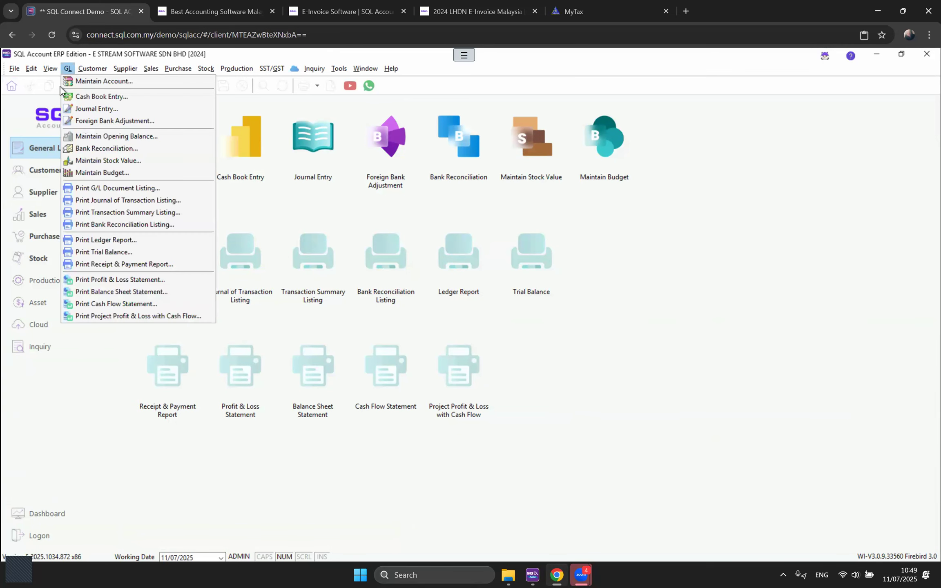
left_click(84, 138)
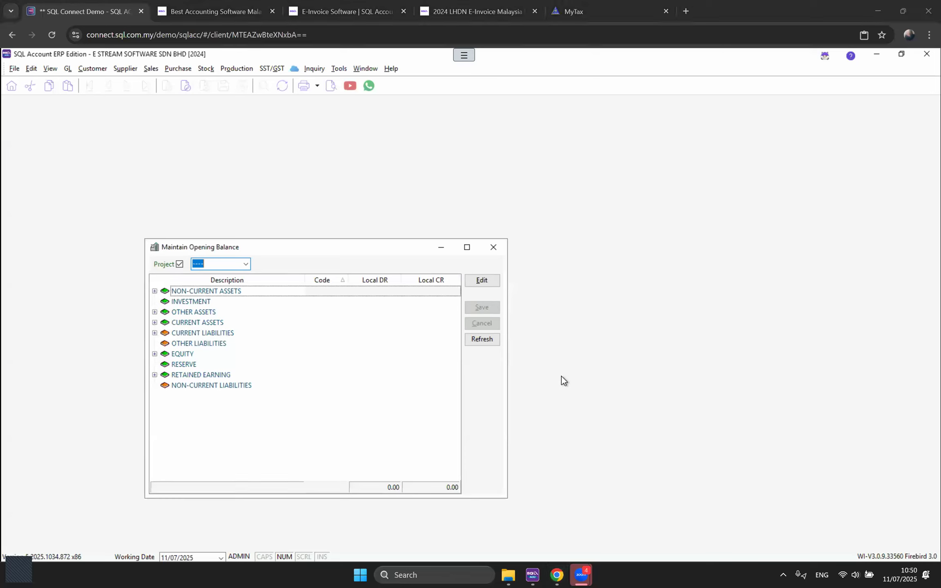
Step: Maximize the Maintain Opening Balance window and Full Expand all account groups
left_click(278, 250)
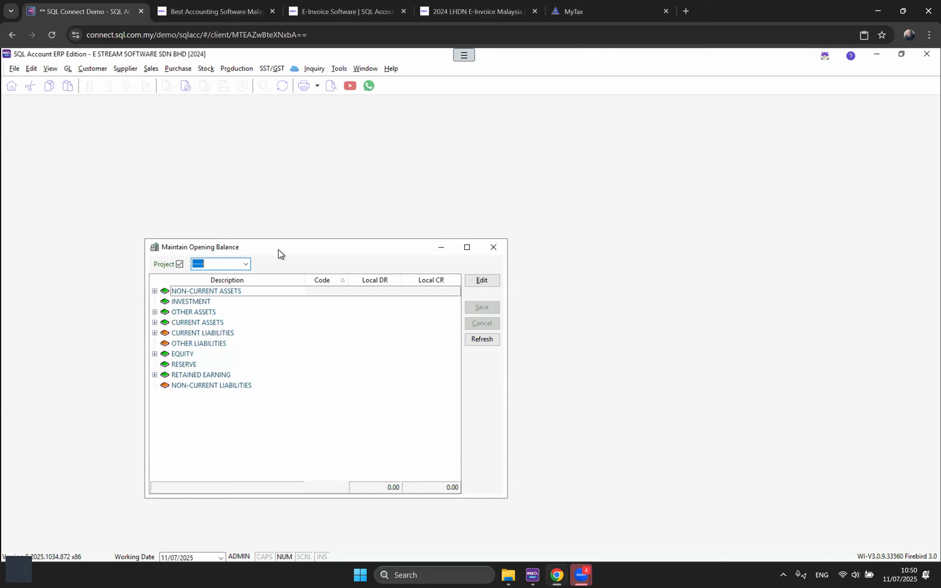
double_click(278, 250)
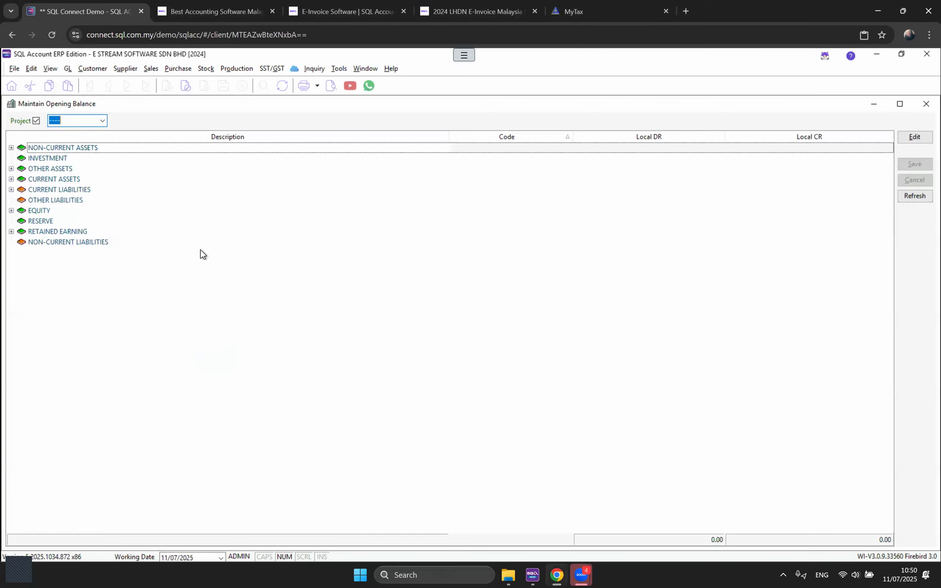
right_click(224, 137)
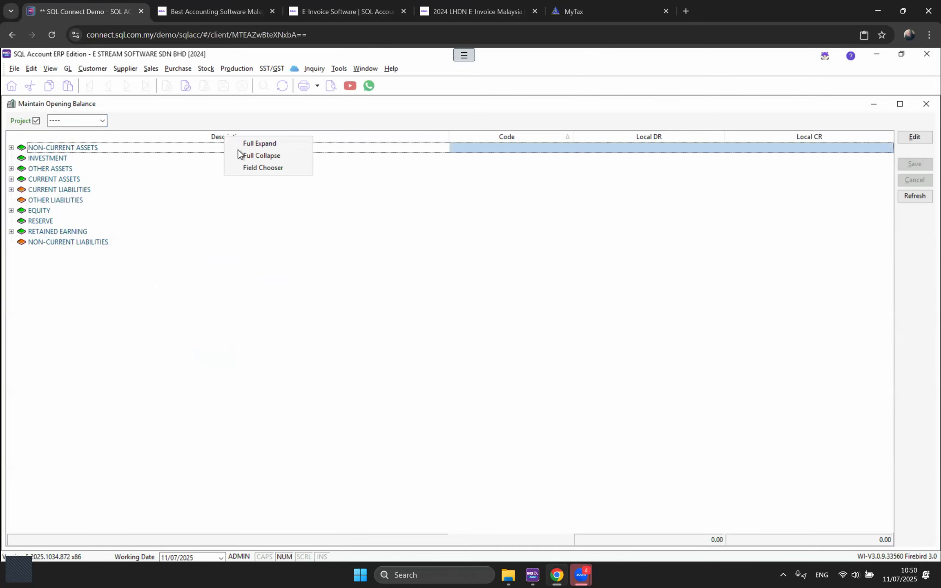
left_click(249, 144)
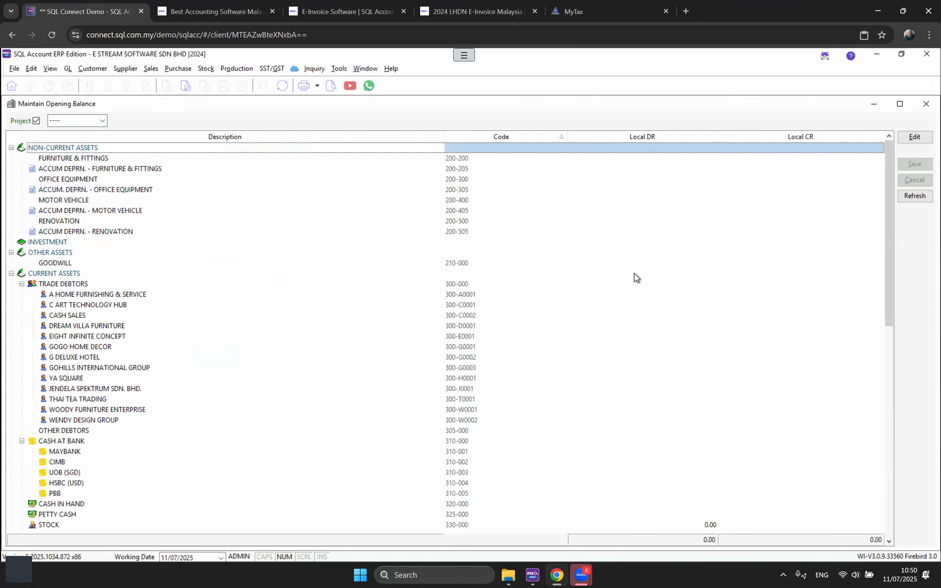
Step: Review the expanded account list and put the opening balances into Edit mode
scroll(619, 332, "down", 10)
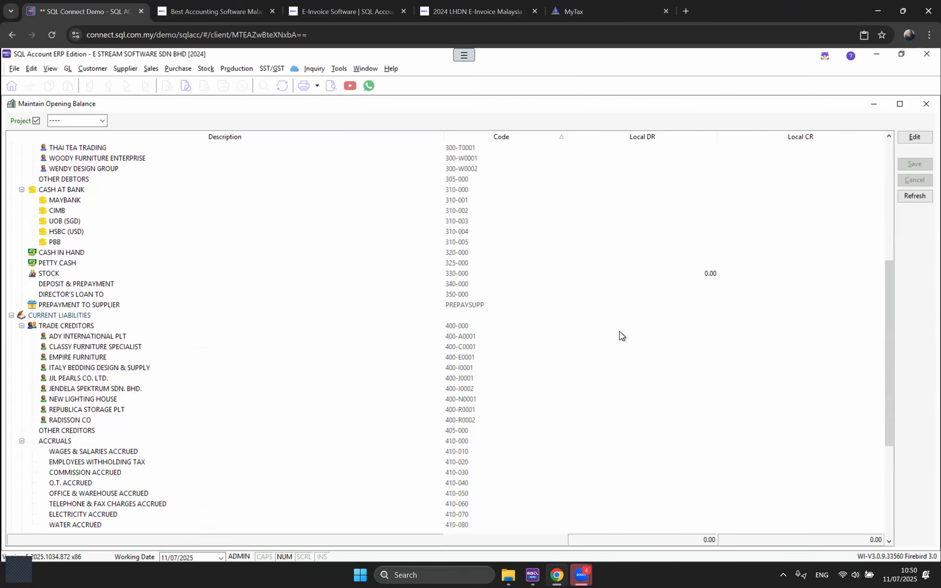
scroll(620, 332, "down", 2)
scroll(619, 331, "up", 9)
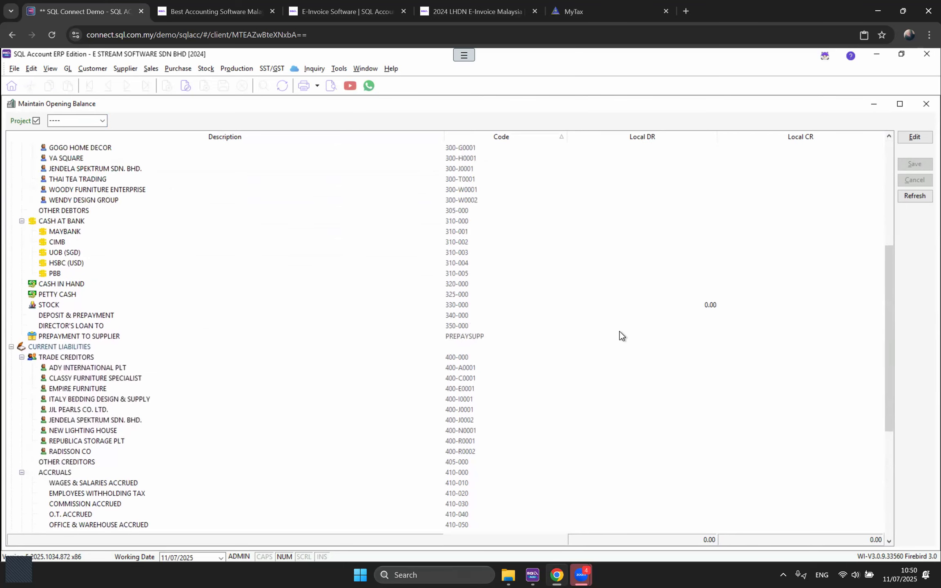
scroll(621, 336, "up", 3)
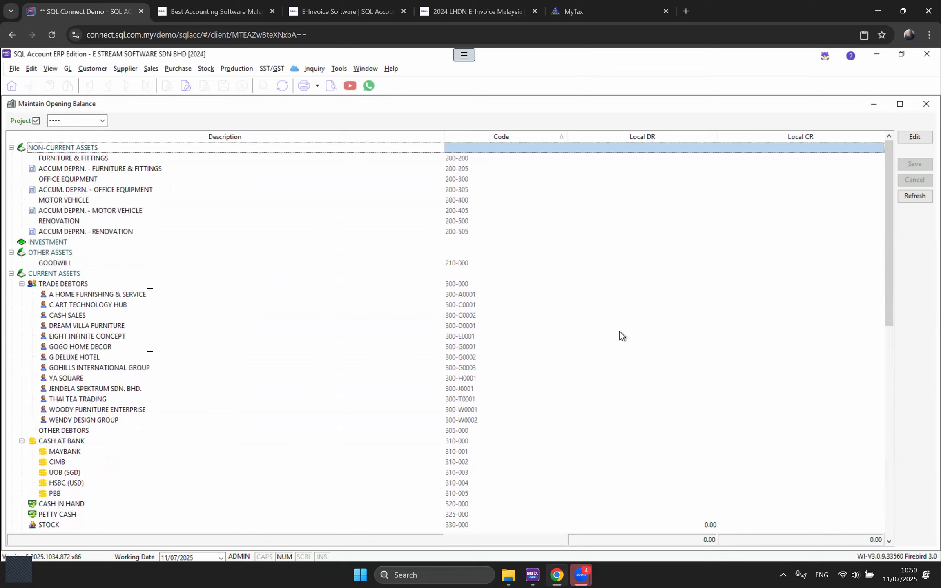
scroll(621, 336, "down", 10)
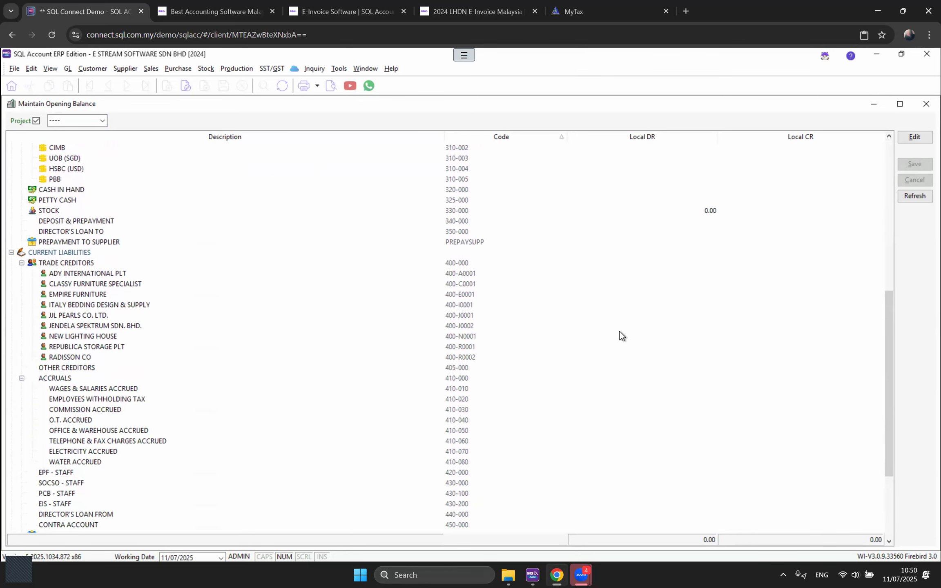
scroll(621, 335, "up", 10)
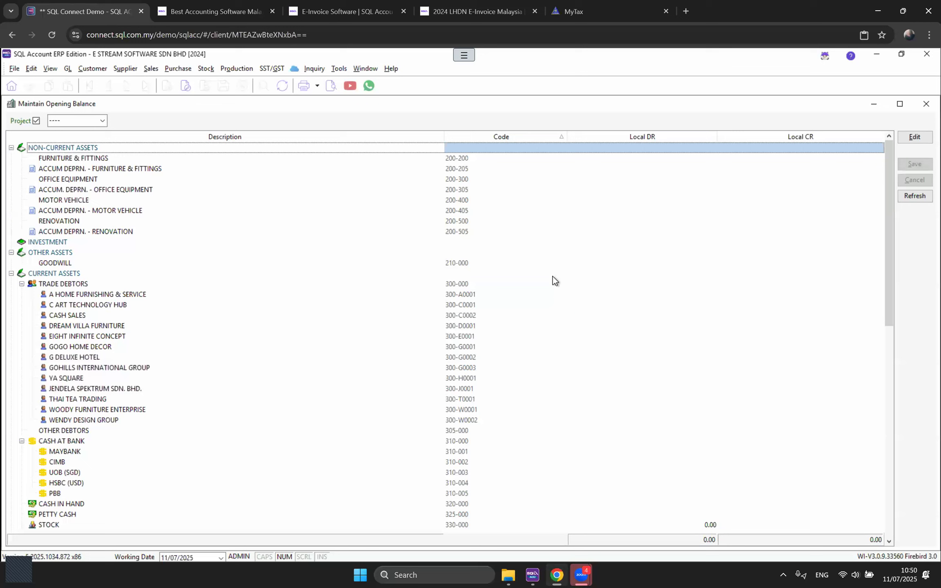
left_click(911, 136)
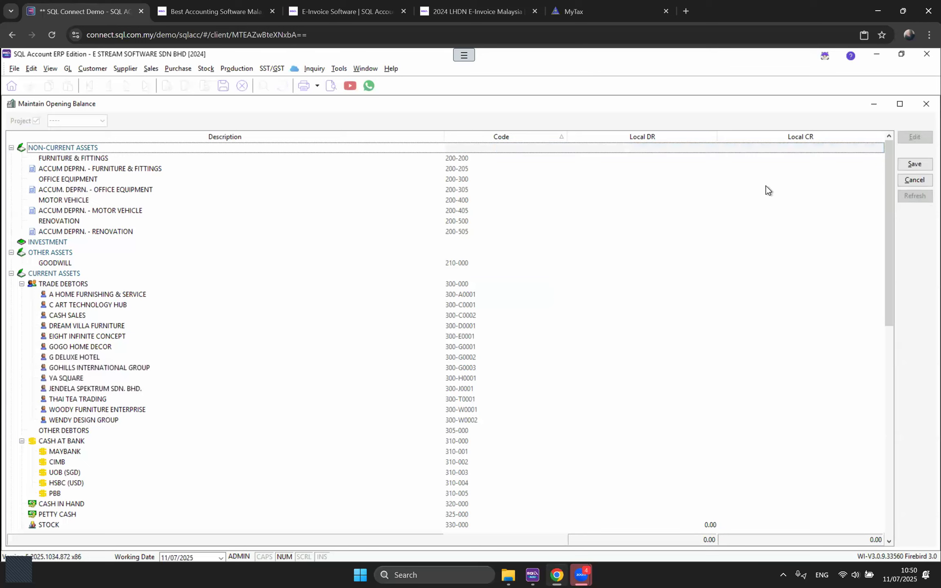
Step: Enter 1,000.00 debit for FURNITURE & FITTINGS and 500.00 credit for its accumulated depreciation
left_click(628, 158)
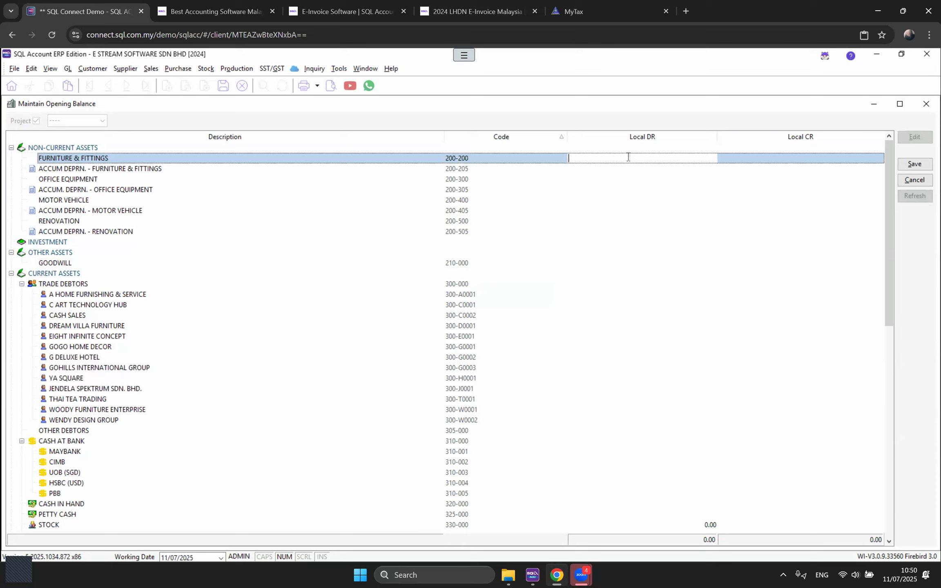
type("1000")
left_click(715, 176)
left_click(741, 167)
type("500")
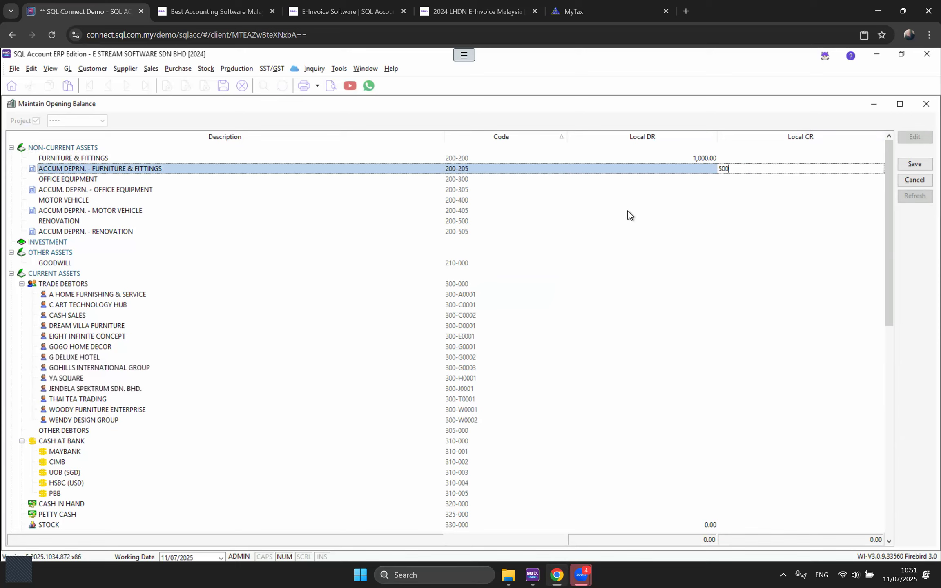
left_click(628, 200)
left_click(673, 158)
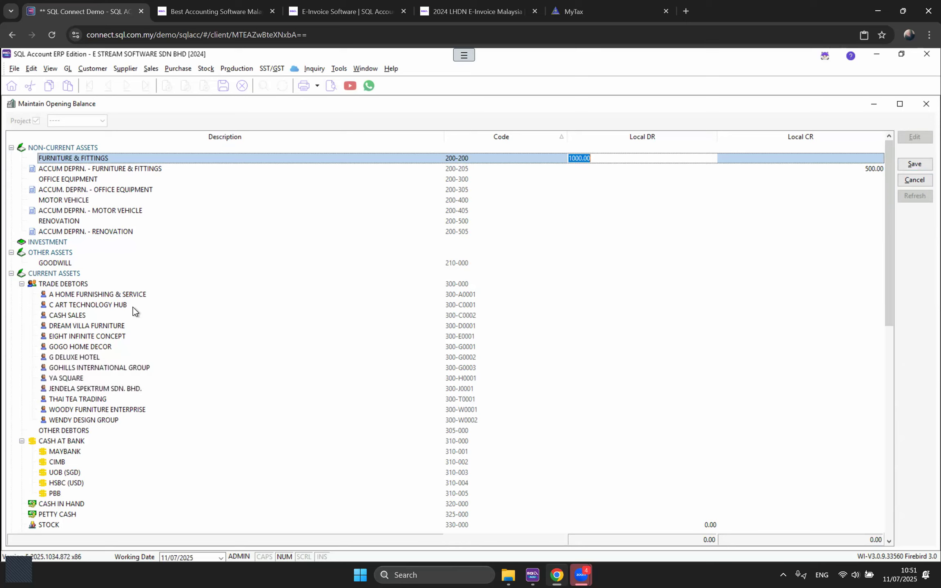
left_click(98, 295)
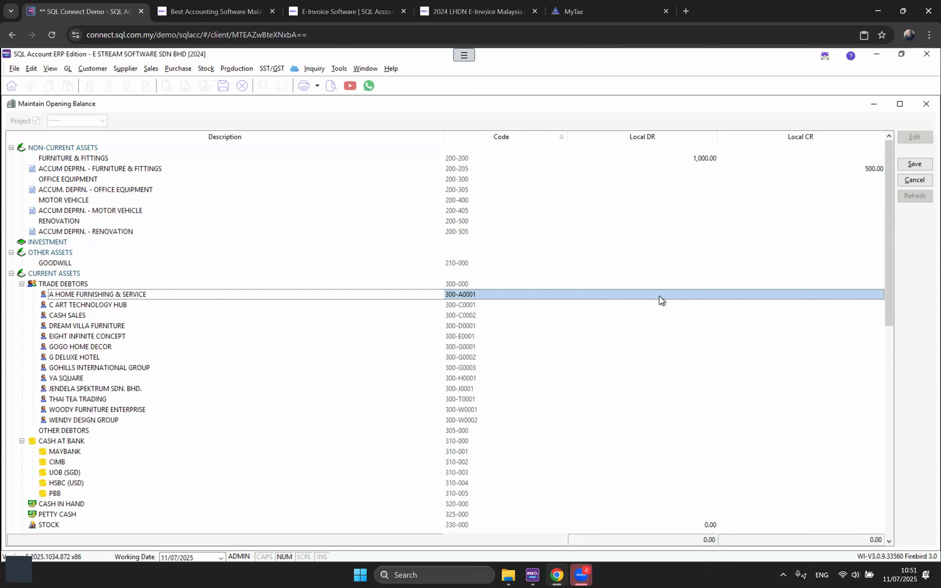
left_click(660, 296)
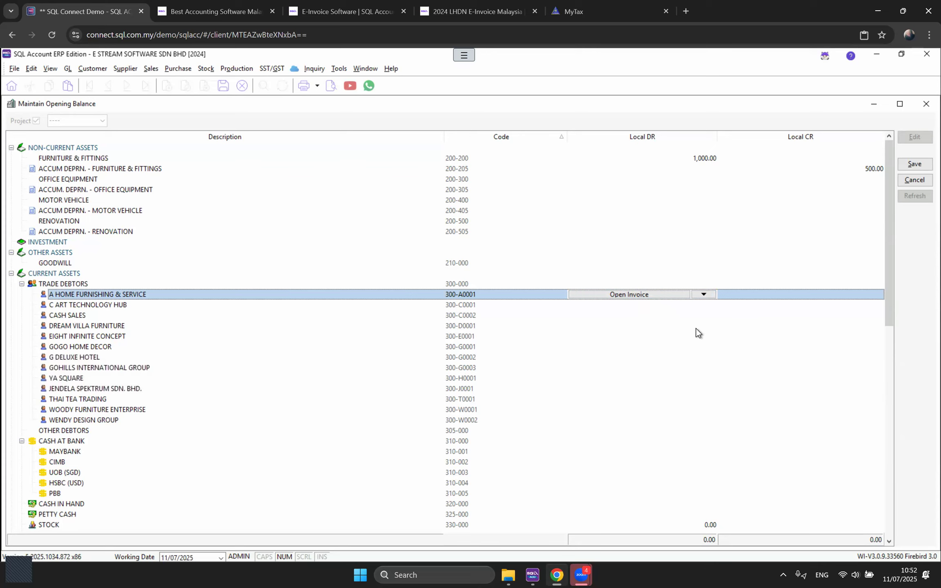
Step: Choose Open Invoice from A HOME FURNISHING & SERVICE's Local DR cell to list customer invoices
left_click(706, 294)
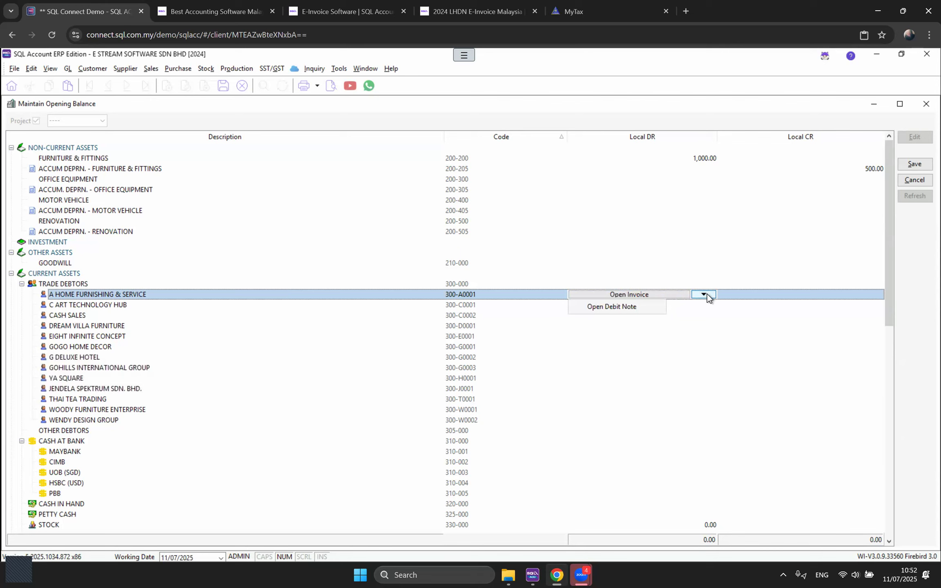
left_click(635, 294)
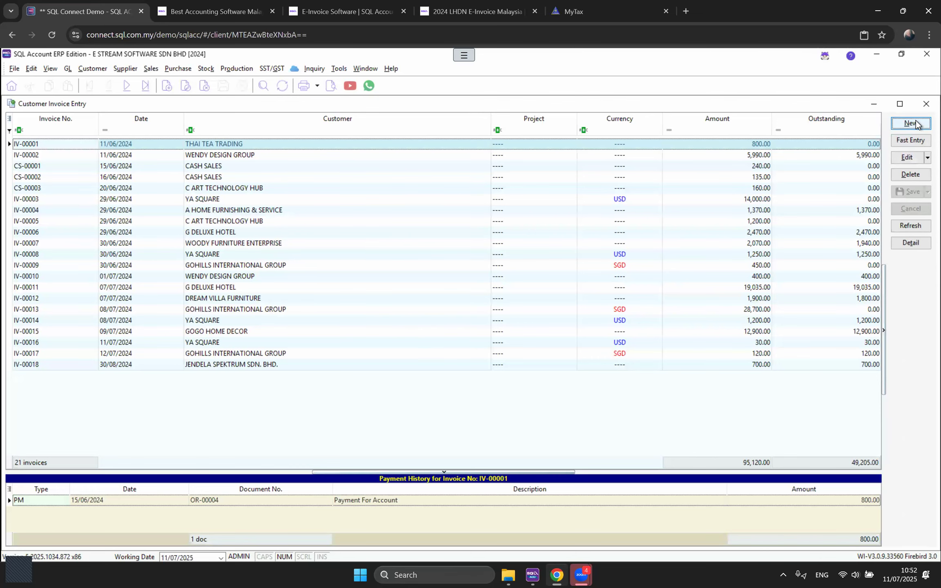
Step: Create a new invoice for A HOME FURNISHING & SERVICE with a custom invoice number, dated 31/12/2023
left_click(913, 123)
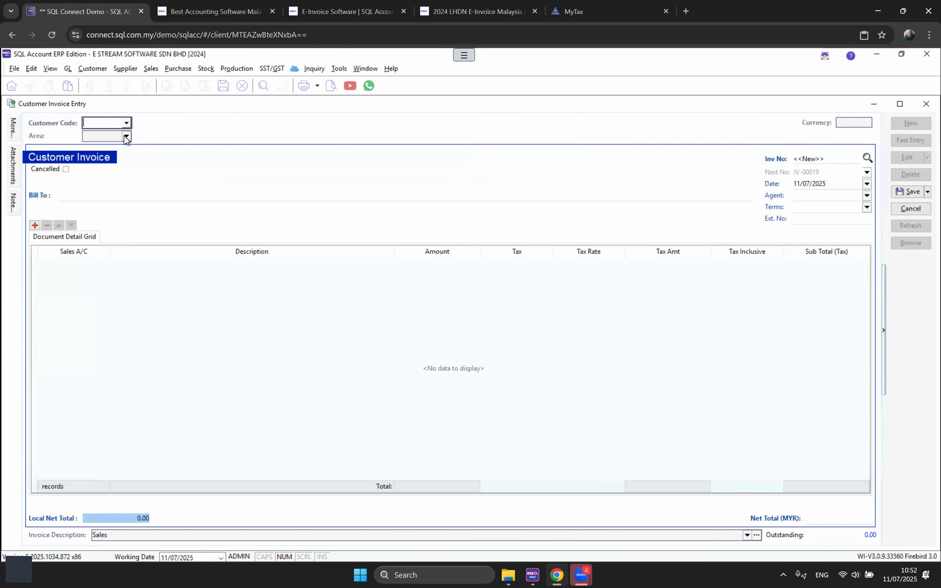
left_click(126, 123)
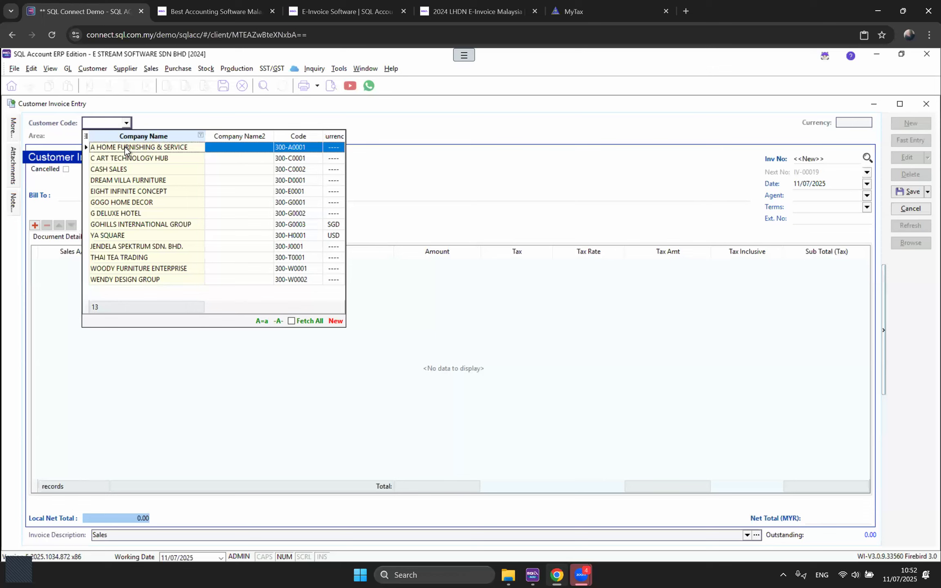
key("Return")
left_click(837, 161)
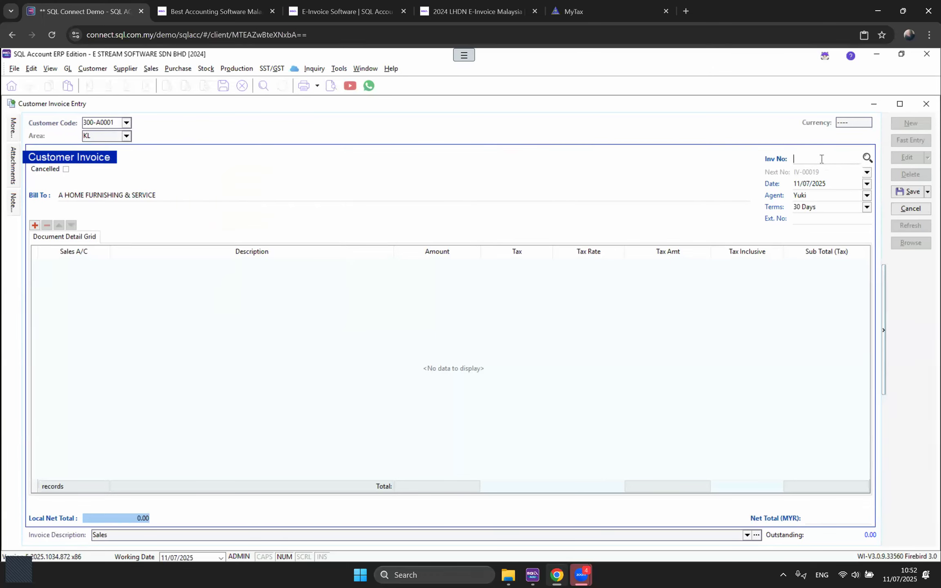
type("INV 05862")
key("Tab")
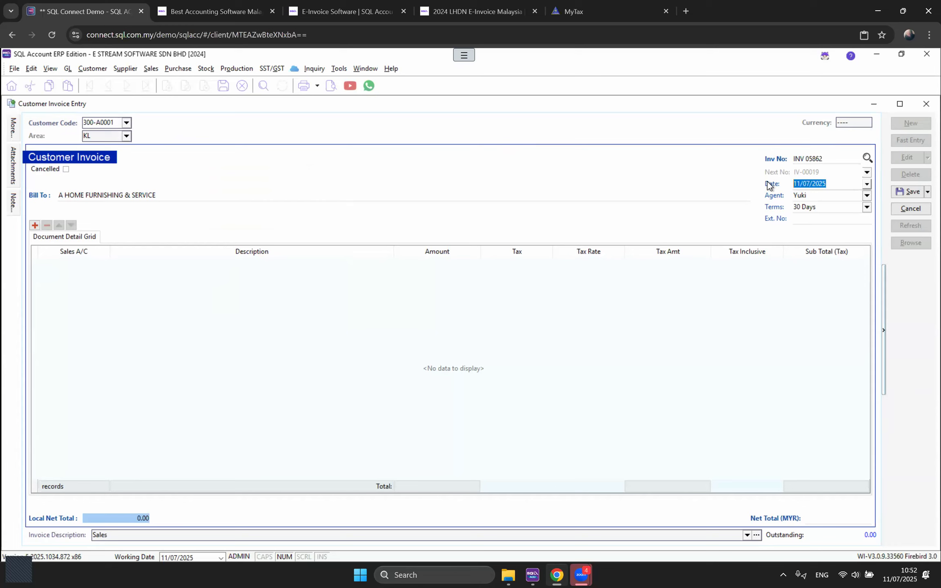
type("31122023")
key("Tab")
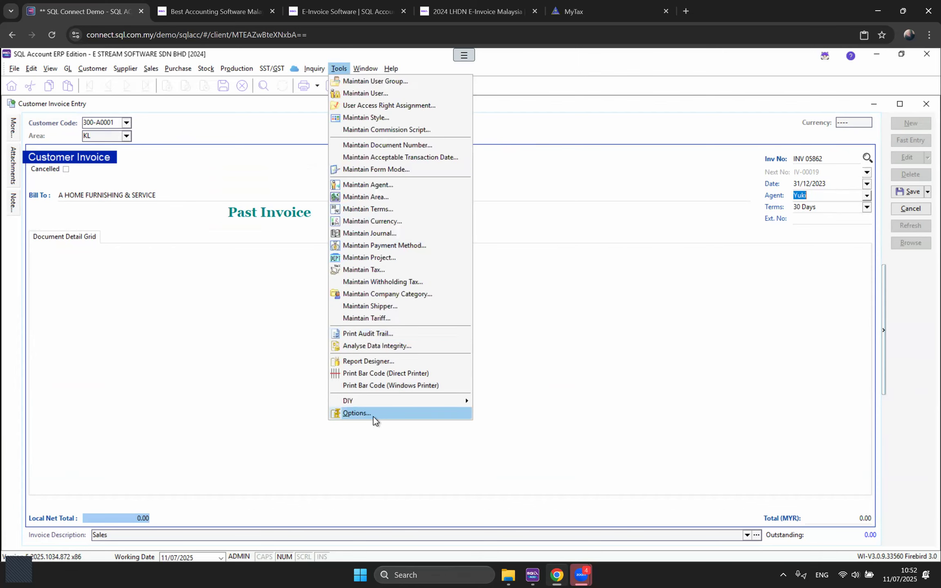
left_click(374, 417)
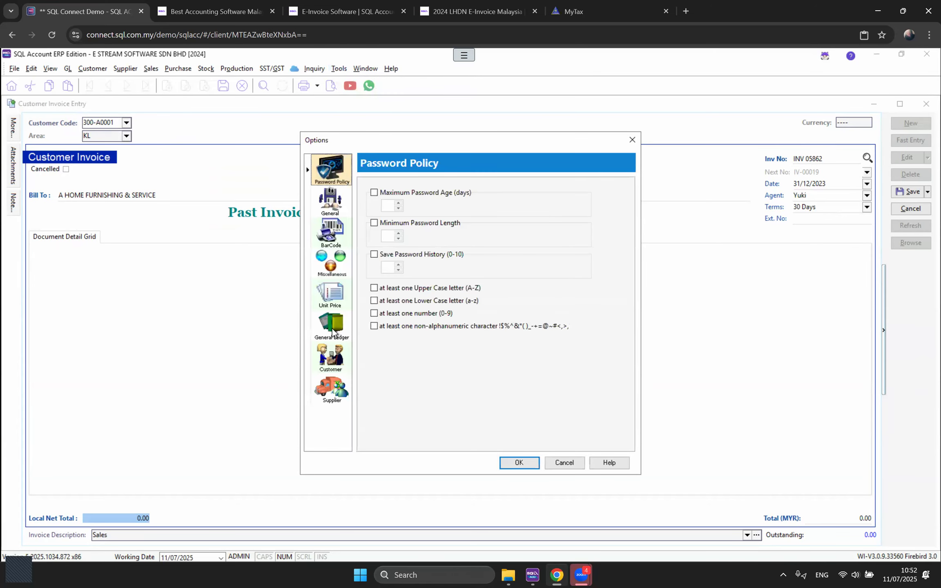
left_click(332, 332)
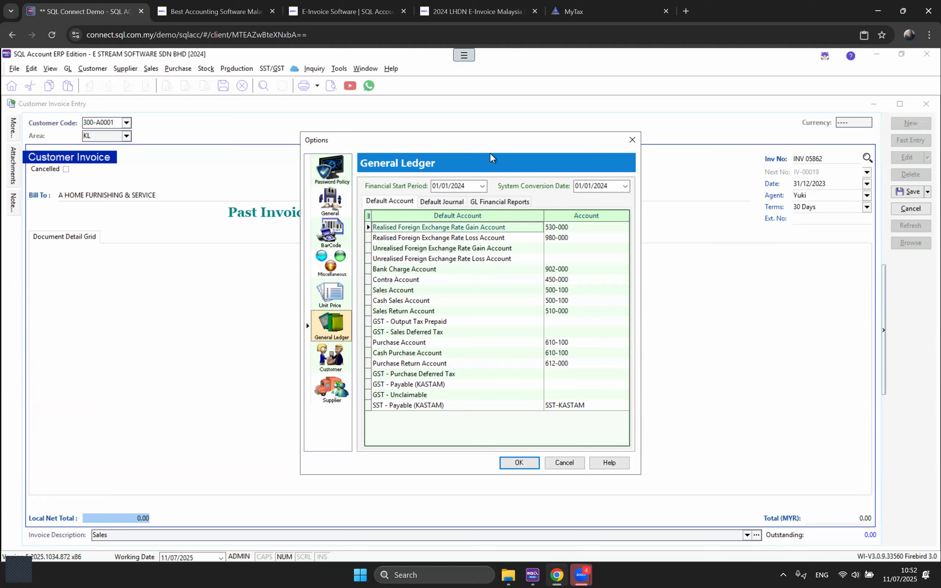
left_click_drag(455, 140, 566, 137)
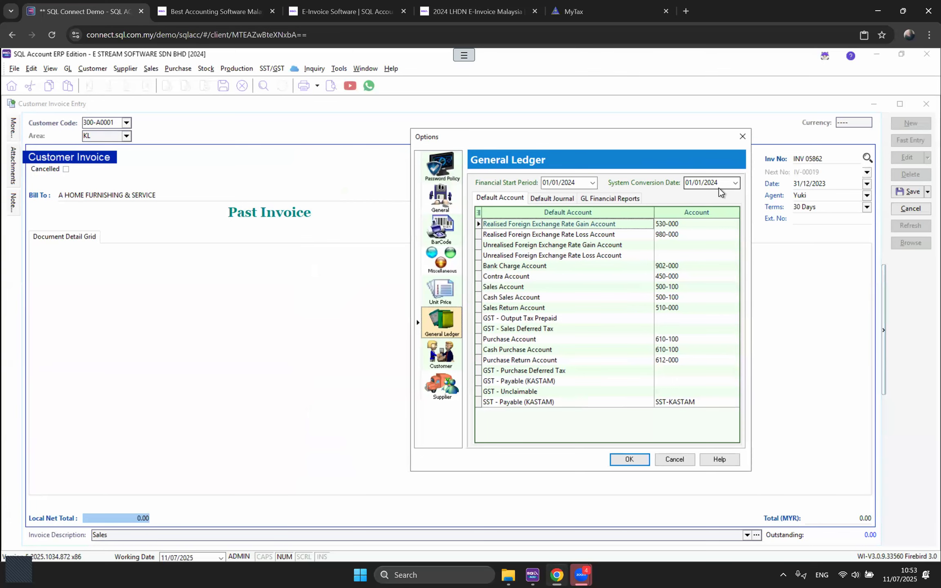
left_click(743, 135)
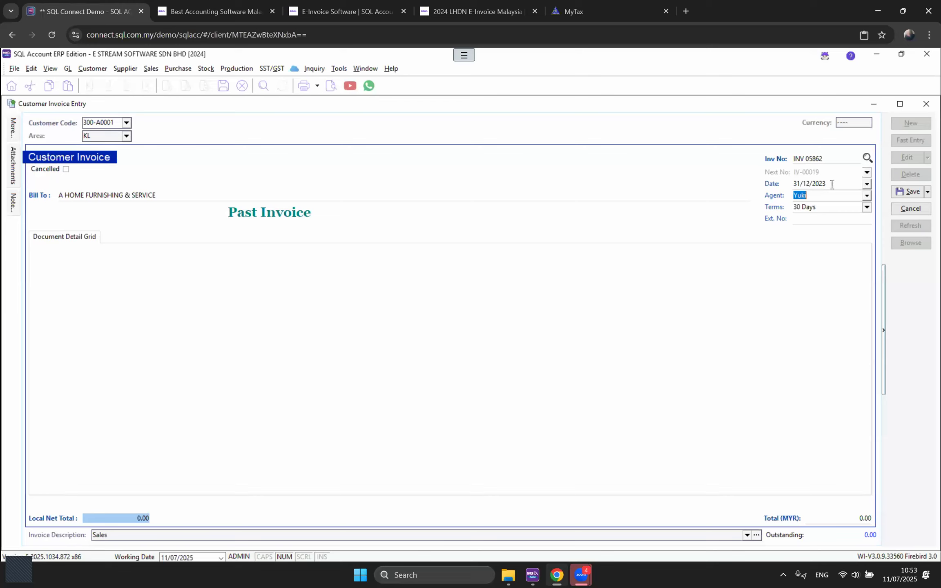
Step: Set the invoice total to 500.00, save the past invoice and close Customer Invoice Entry
left_click(832, 518)
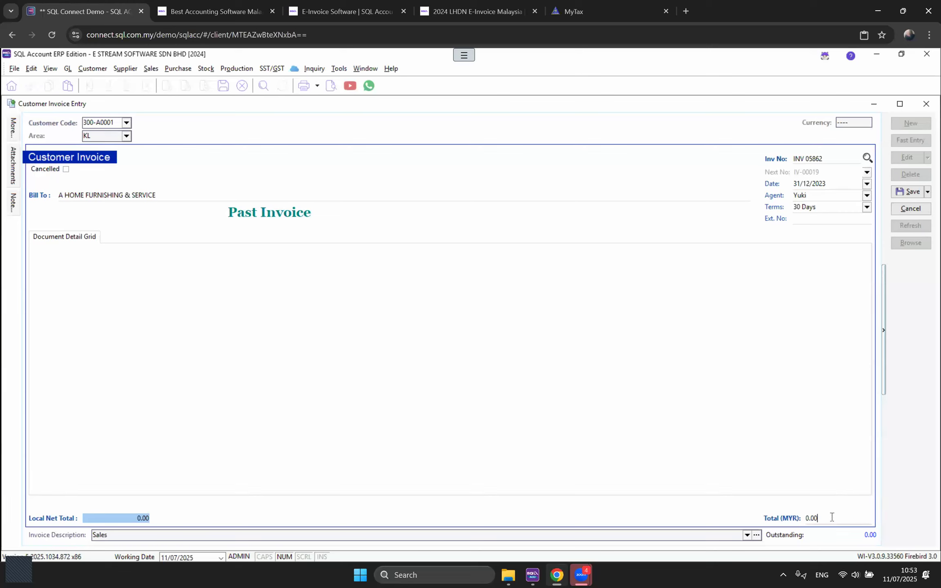
type("500")
key("Tab")
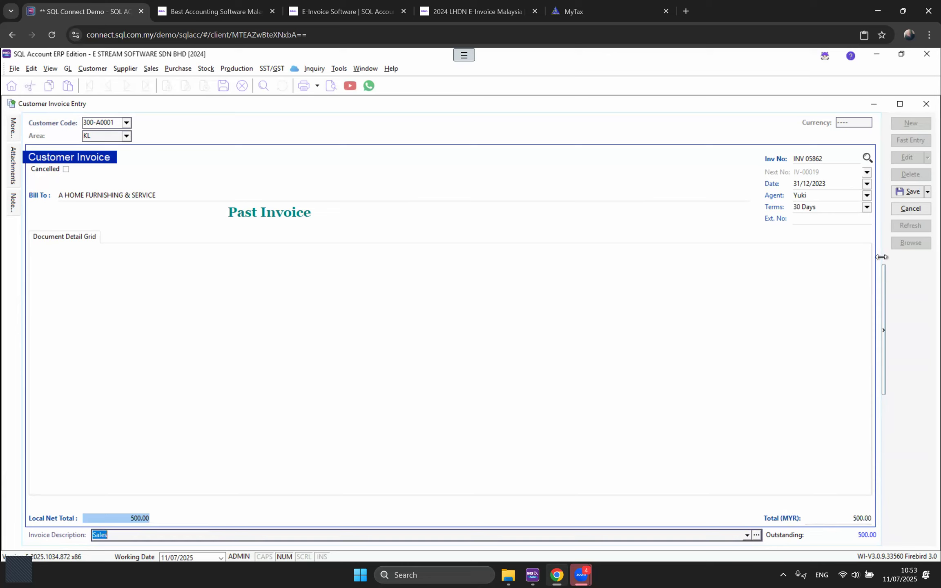
left_click(904, 192)
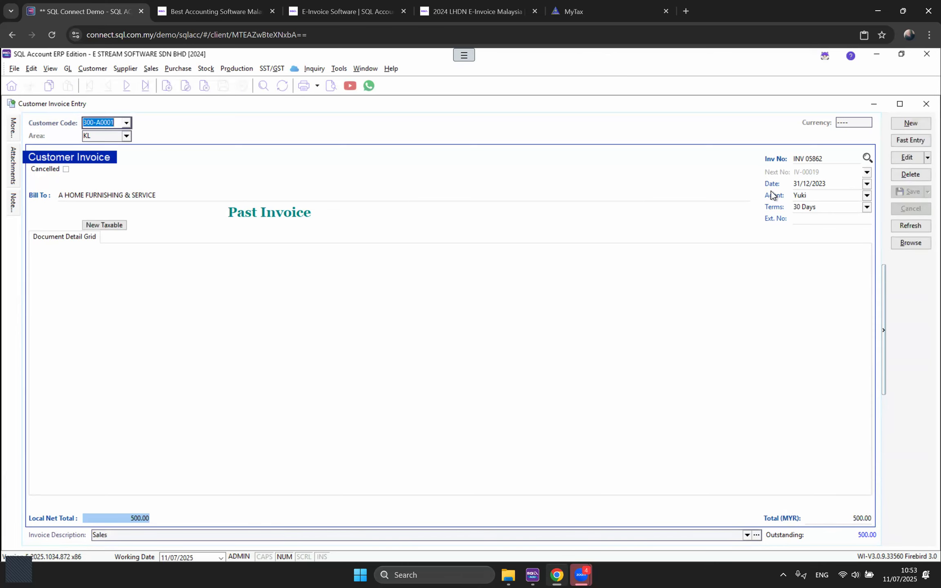
left_click_drag(834, 162, 782, 161)
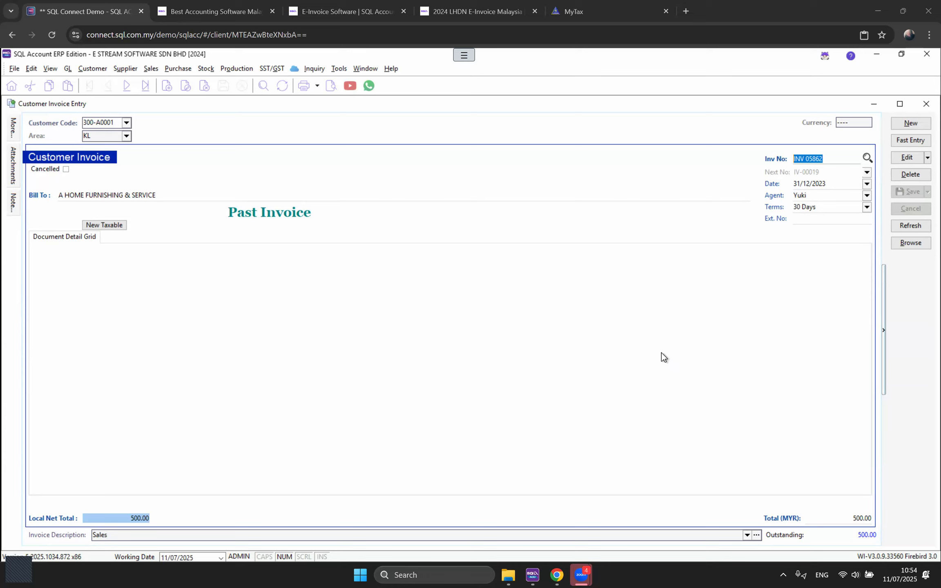
left_click(907, 157)
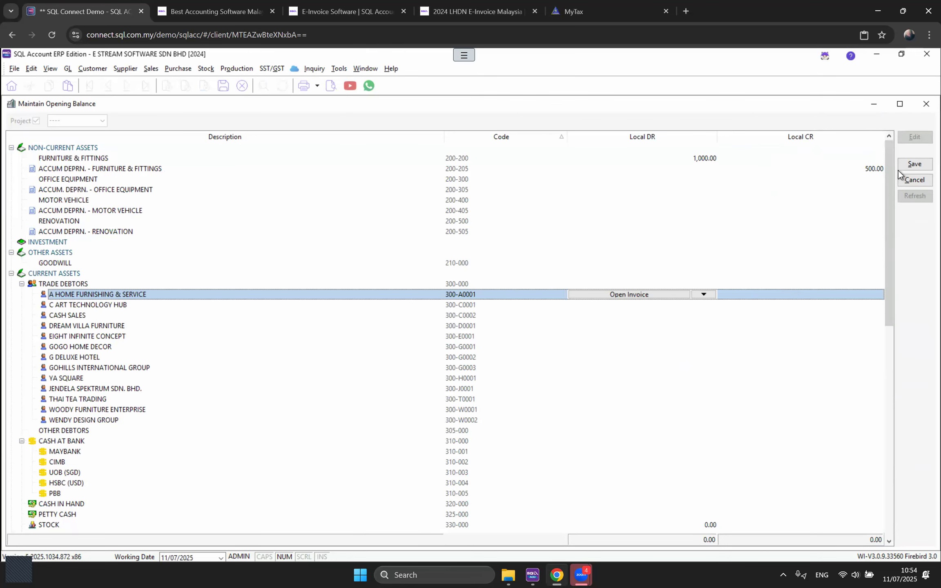
Step: Save the opening balances, expand CURRENT ASSETS, CURRENT LIABILITIES and TRADE CREDITORS, and select C ART TECHNOLOGY HUB
left_click(914, 164)
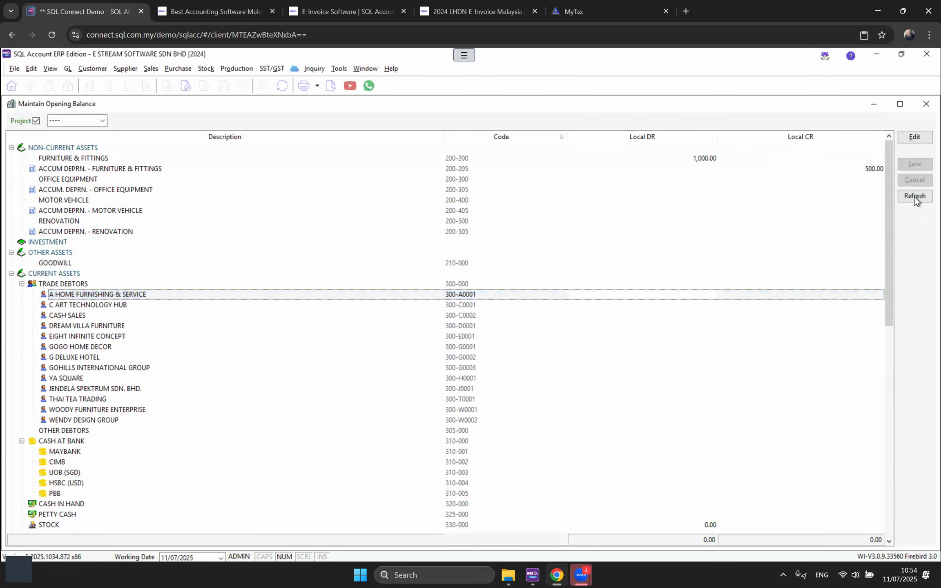
double_click(76, 180)
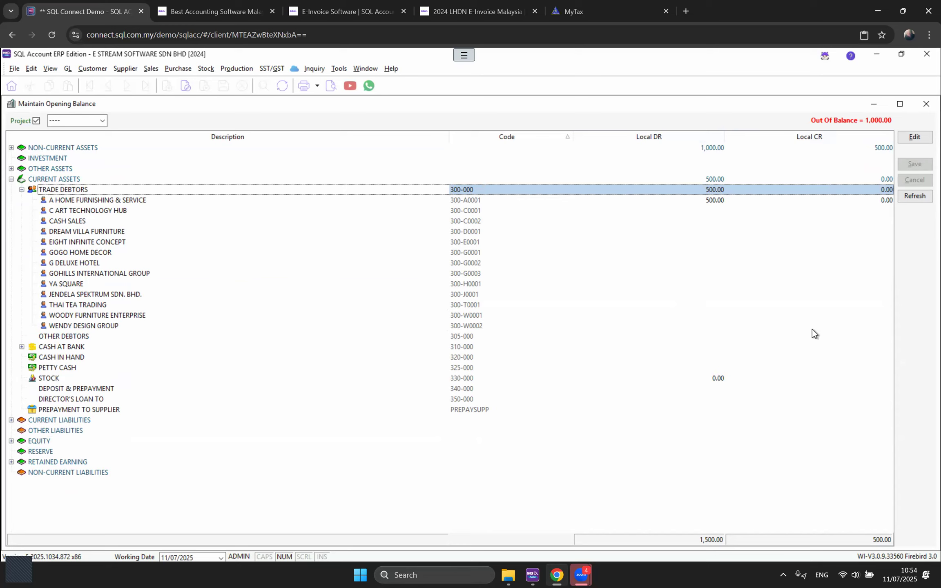
double_click(70, 422)
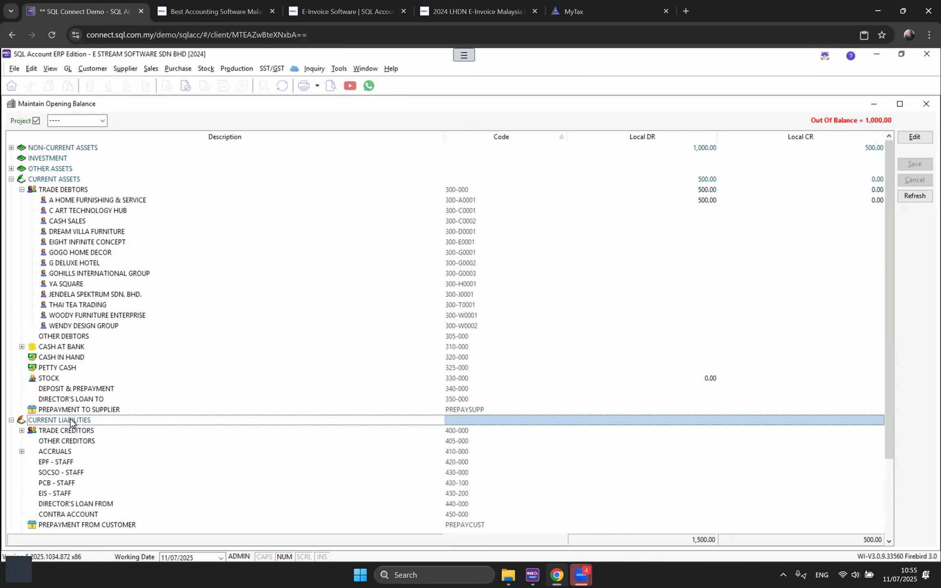
double_click(359, 431)
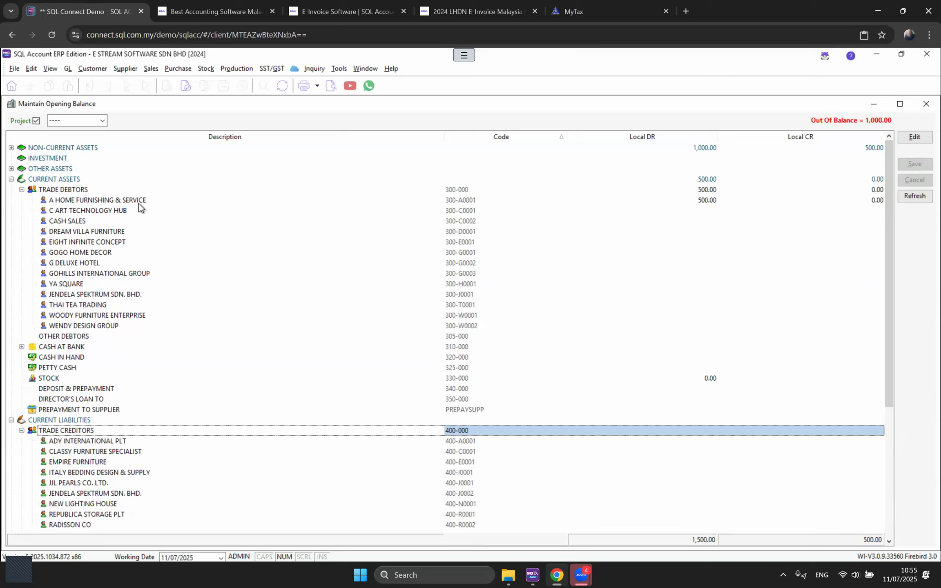
left_click(109, 211)
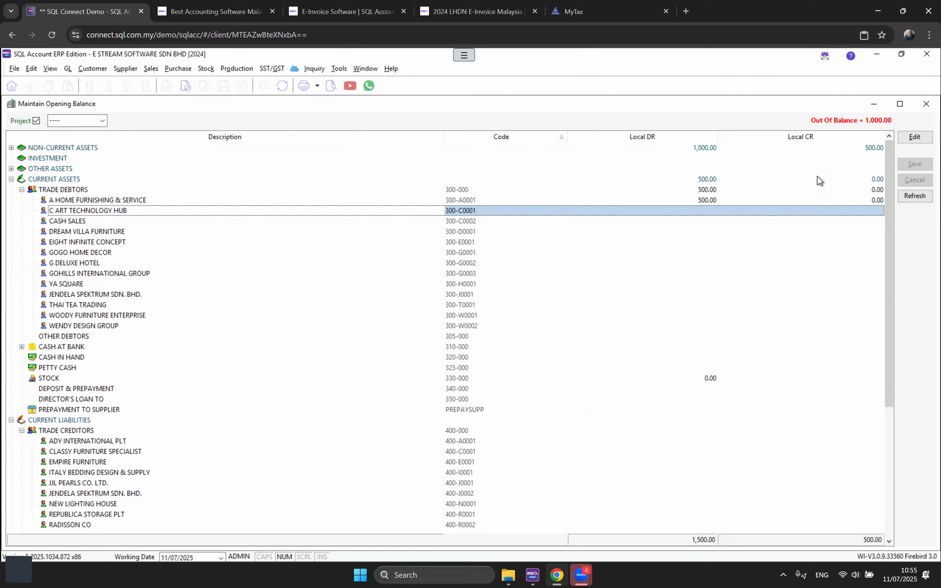
Step: From C ART TECHNOLOGY HUB's Local CR, choose Open Payment and start a new payment for that customer
left_click(801, 211)
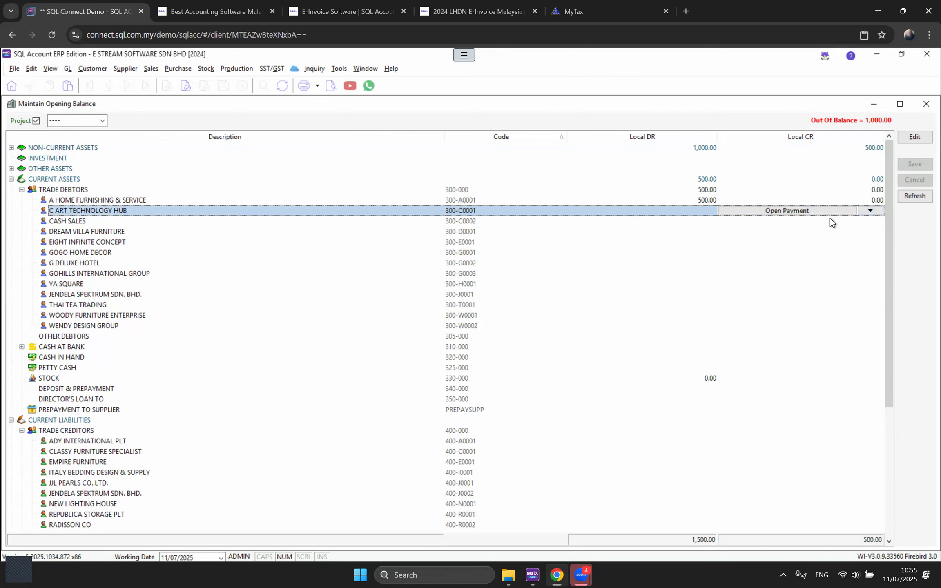
left_click(880, 209)
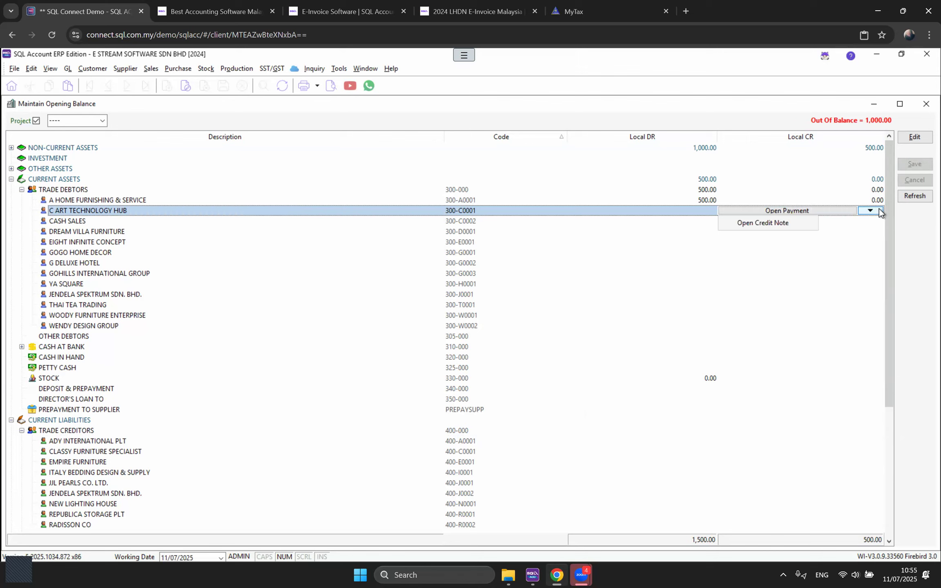
left_click(800, 210)
left_click(800, 211)
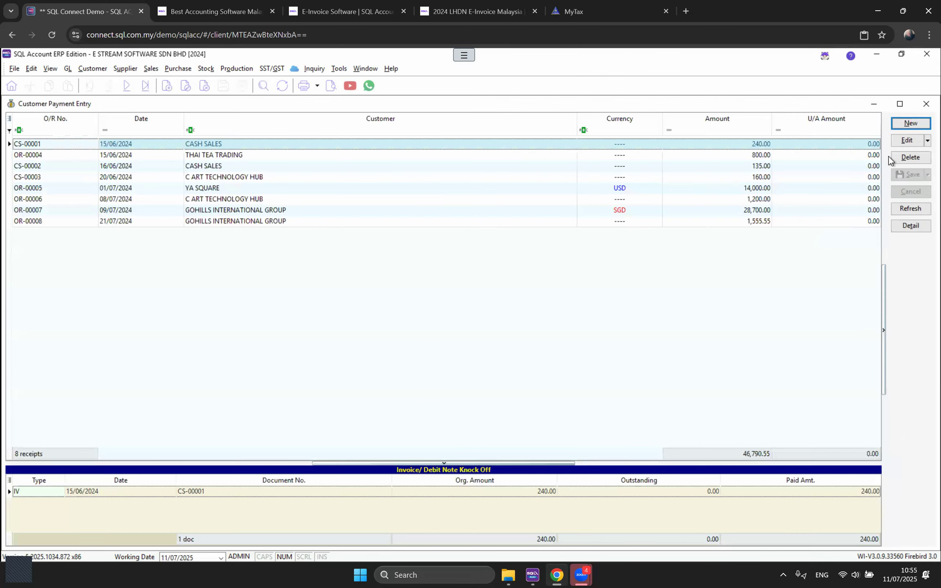
left_click(911, 123)
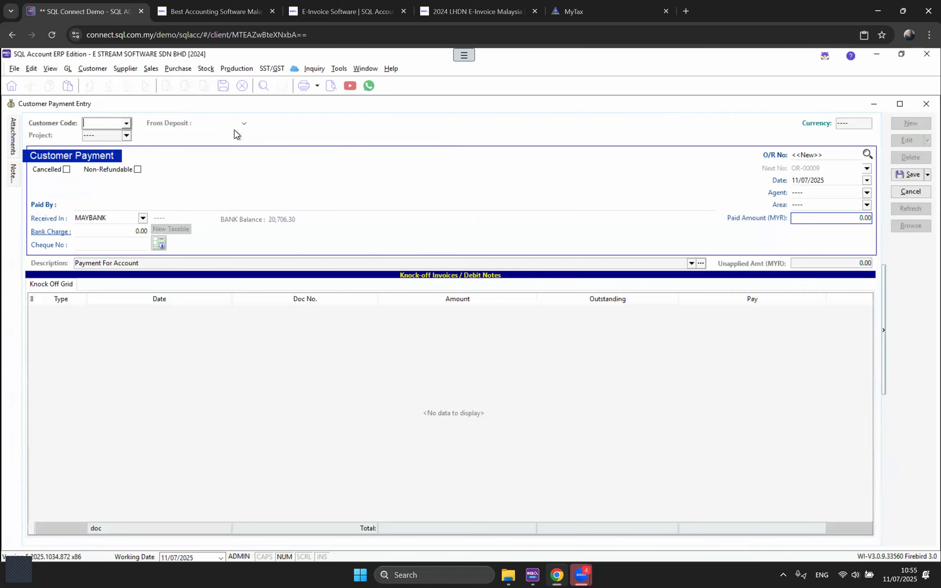
left_click(126, 123)
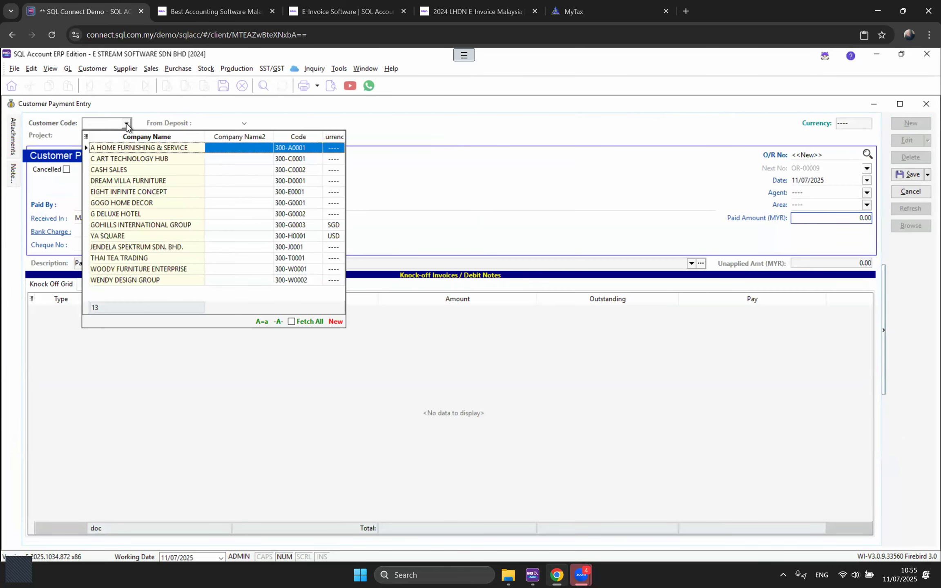
left_click(139, 161)
Step: Enter the receipt number, date 11/11/2023 and 500.00 amount, then save and close the payment
left_click(810, 156)
type("OR-01526")
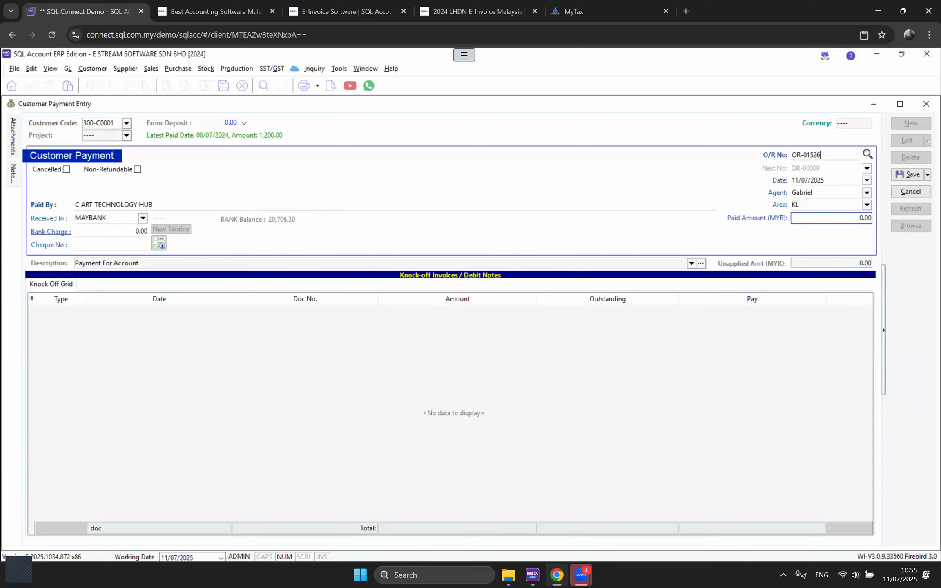
key("Tab")
type("11112023")
key("Tab")
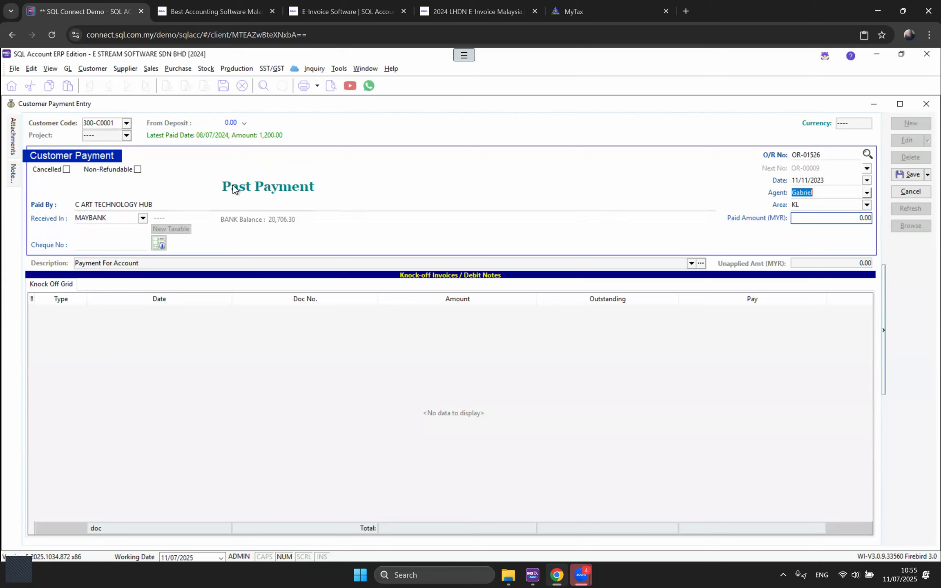
left_click(811, 220)
type("500")
key("Tab")
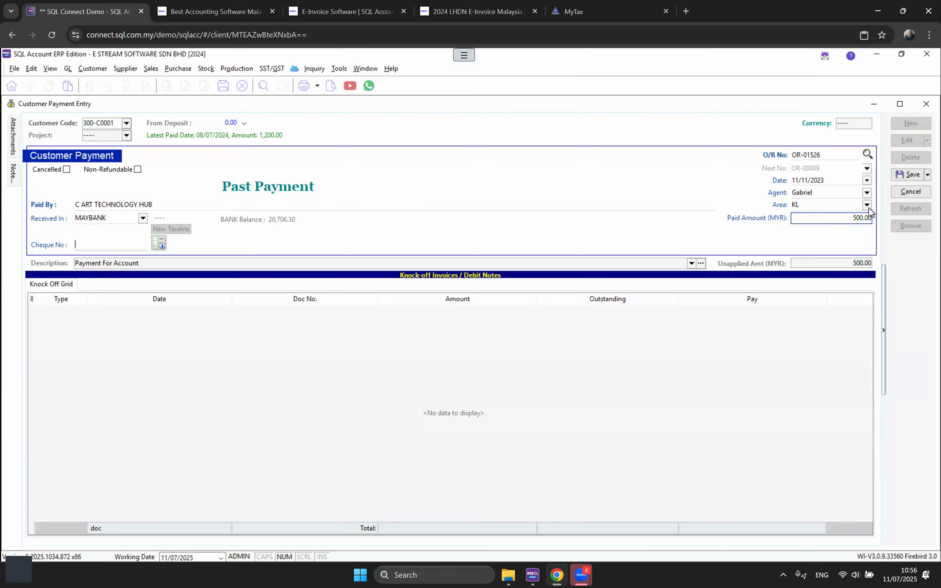
left_click(908, 174)
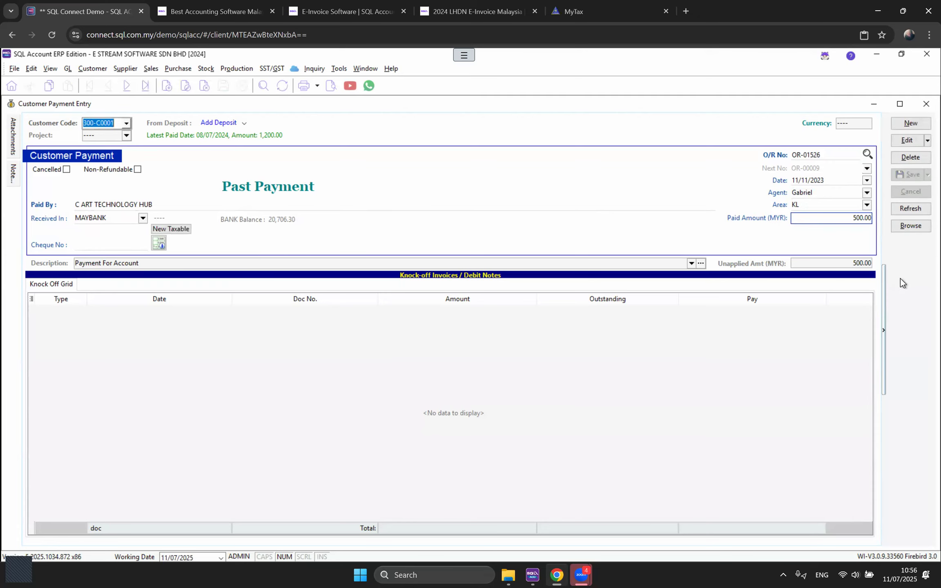
left_click(926, 104)
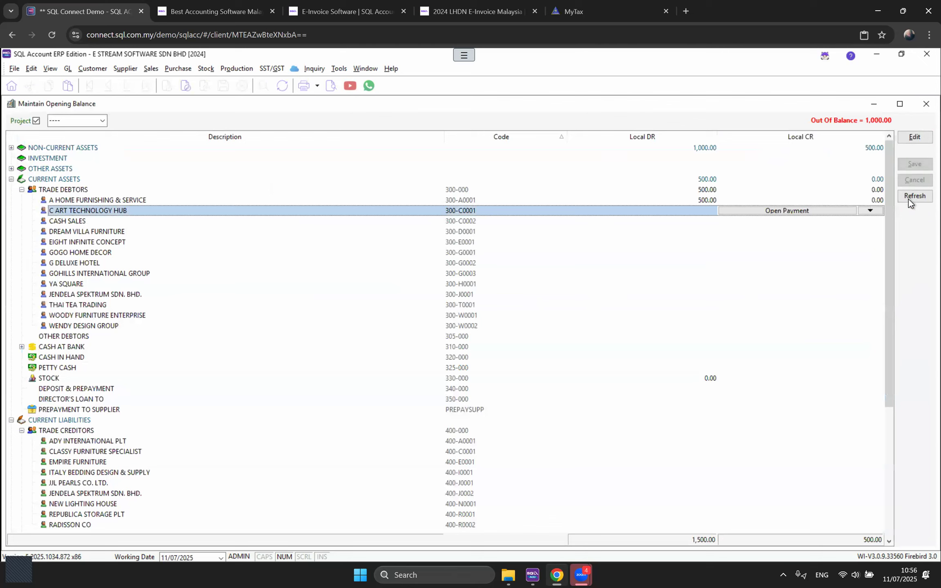
Step: Refresh the opening balances and expand CURRENT ASSETS and TRADE DEBTORS to check C ART TECHNOLOGY HUB's 500.00 credit
left_click(909, 199)
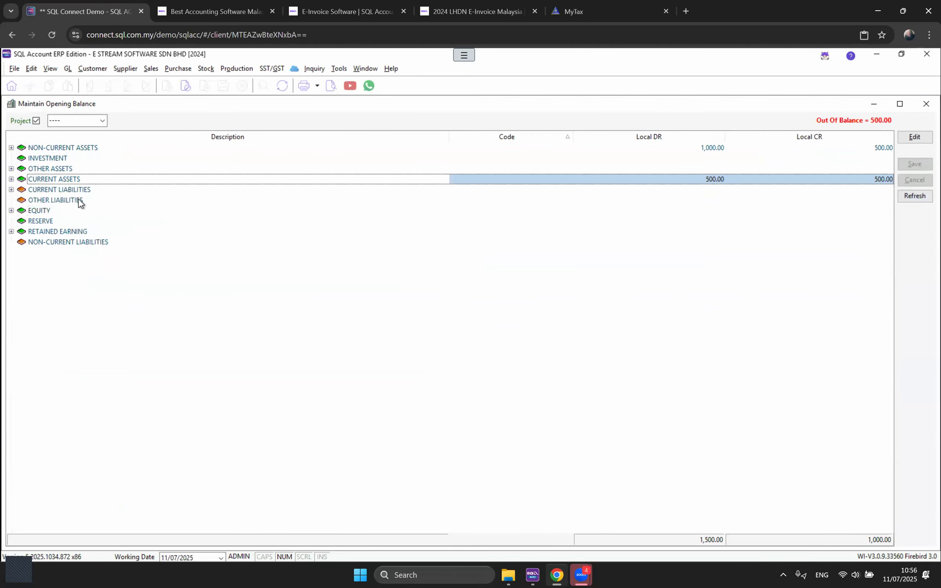
double_click(76, 181)
double_click(80, 191)
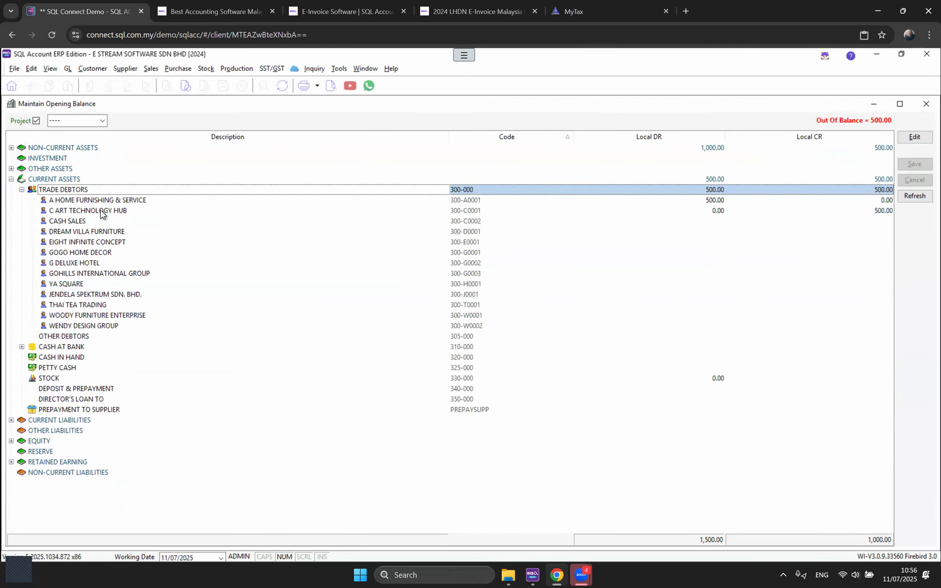
left_click(101, 211)
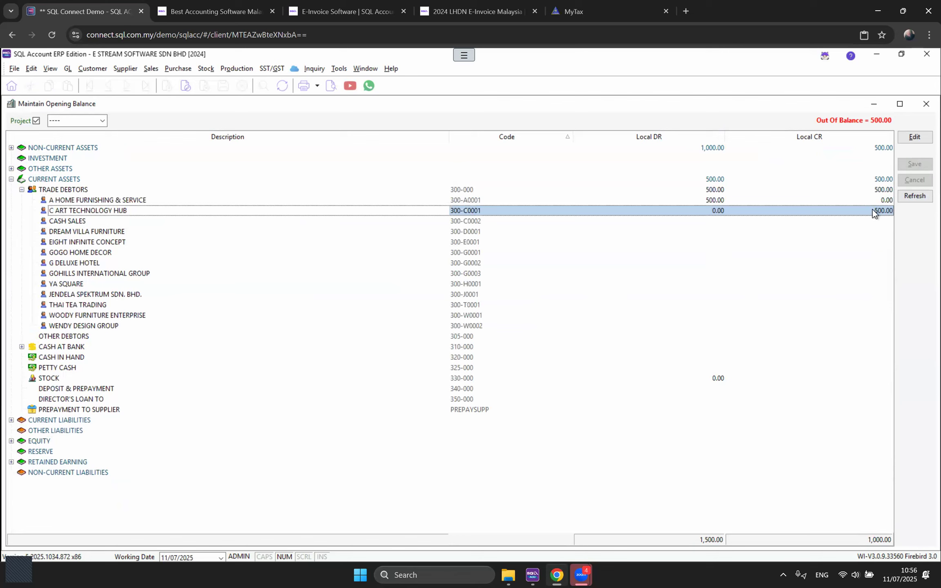
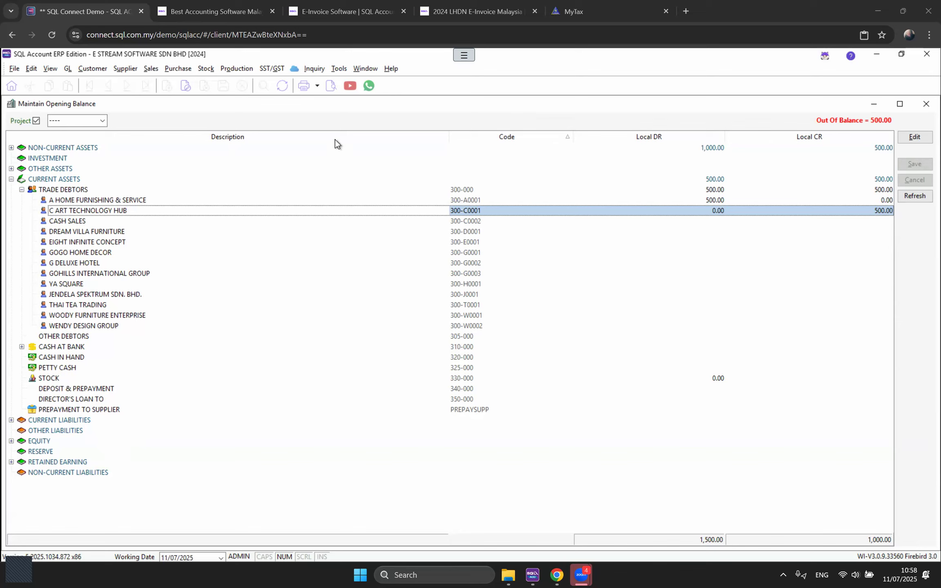
Step: In General Ledger options, set financial start year 2025 and system conversion date 01/04/2025
left_click(338, 69)
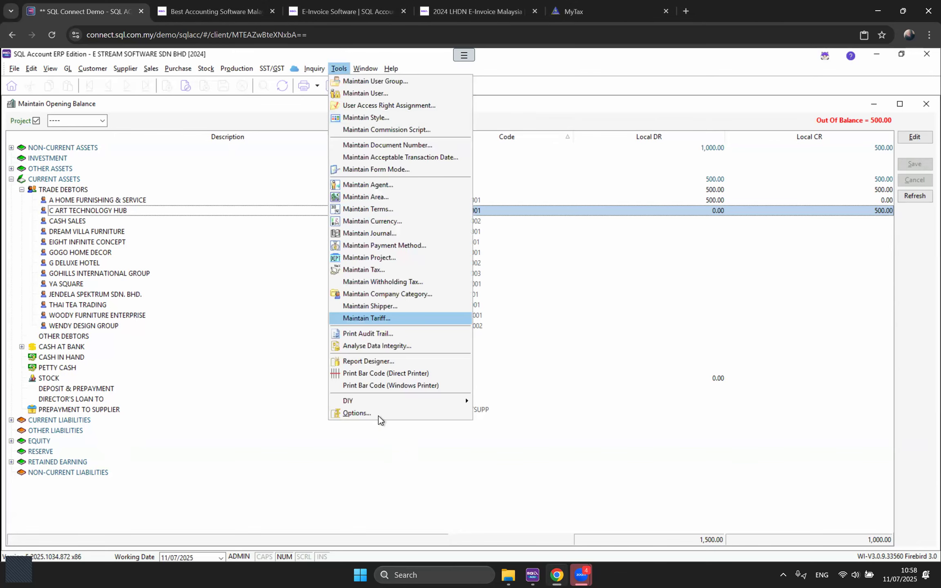
left_click(377, 413)
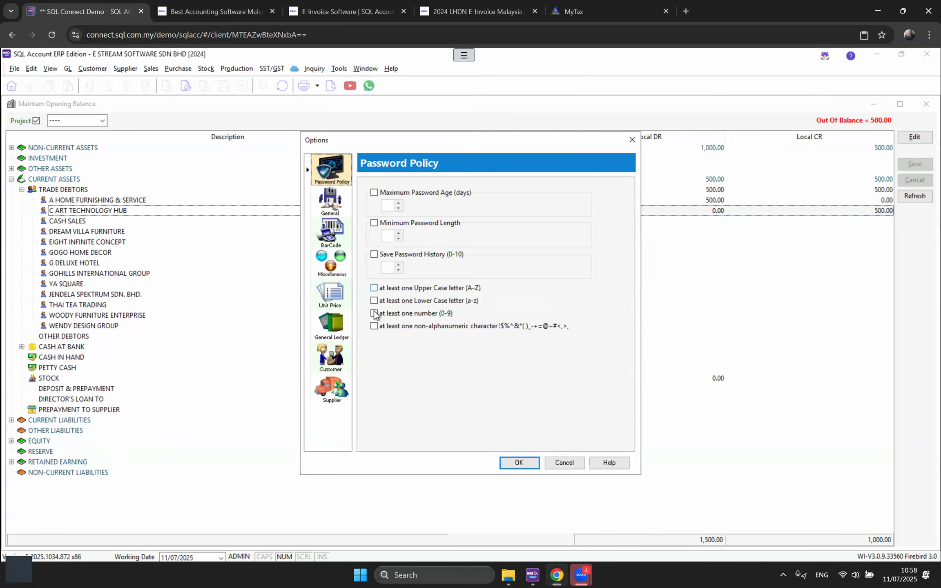
left_click(331, 326)
left_click(458, 186)
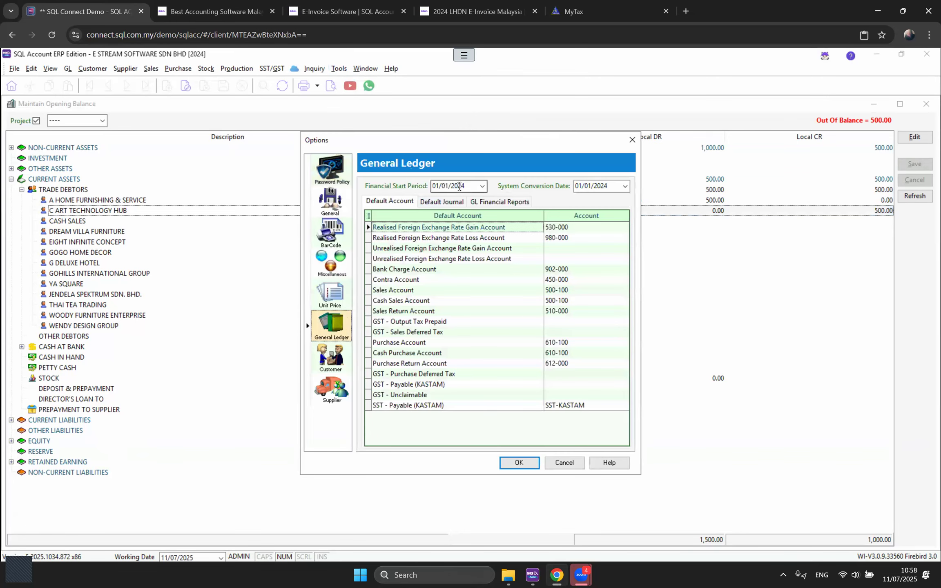
type("2025")
left_click(602, 185)
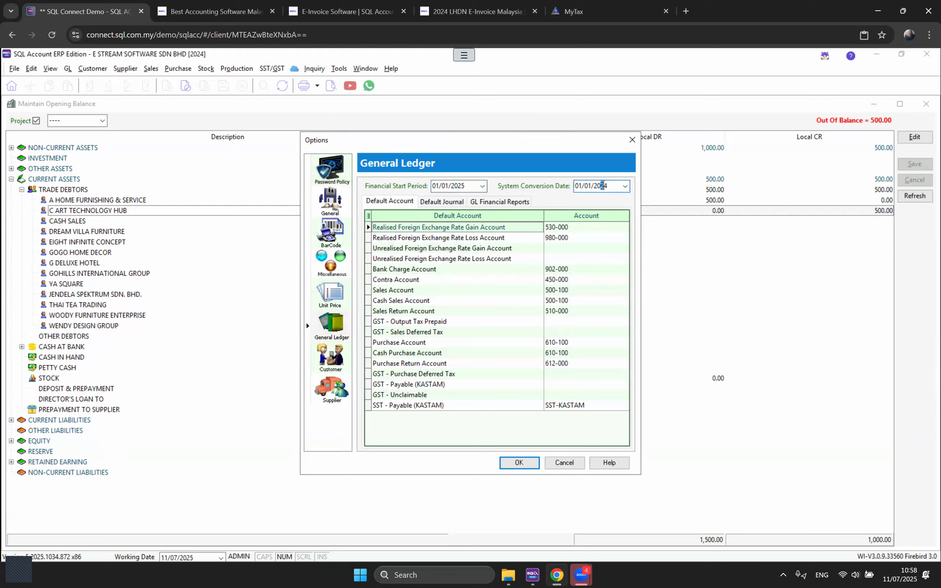
key("shift+Home")
type("01/04/2025")
left_click(632, 141)
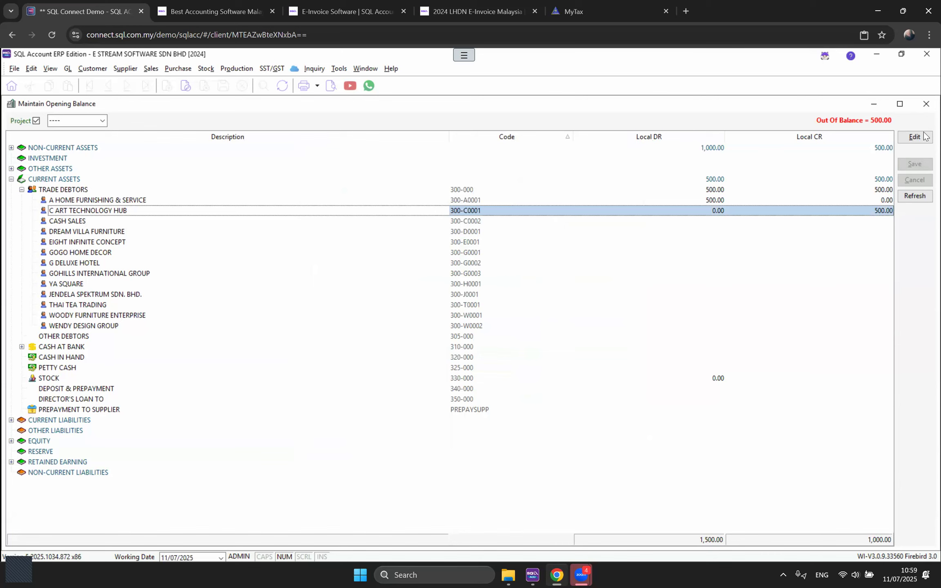
Step: In Maintain Stock Value, enter and save 8922 as the 31-Dec 2023 closing stock value
left_click(926, 104)
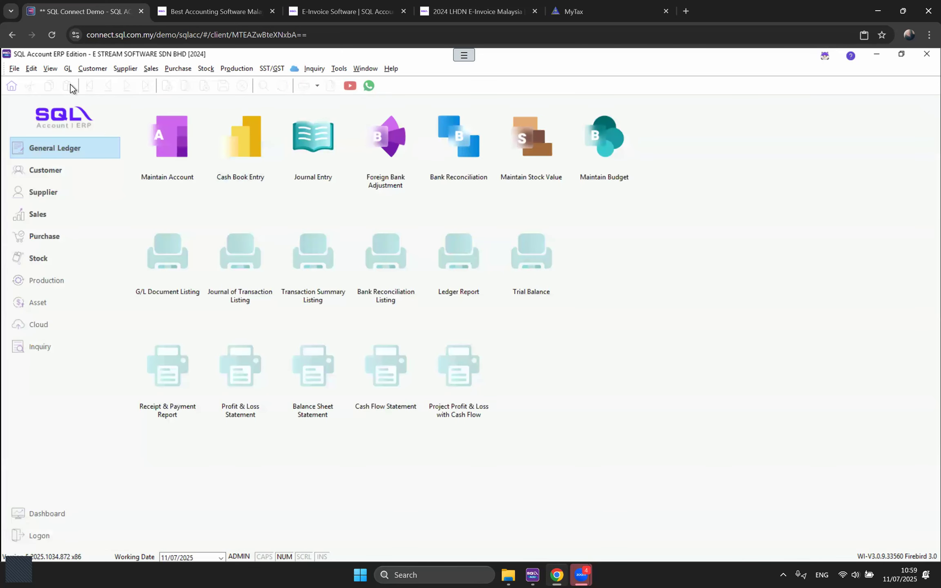
left_click(68, 68)
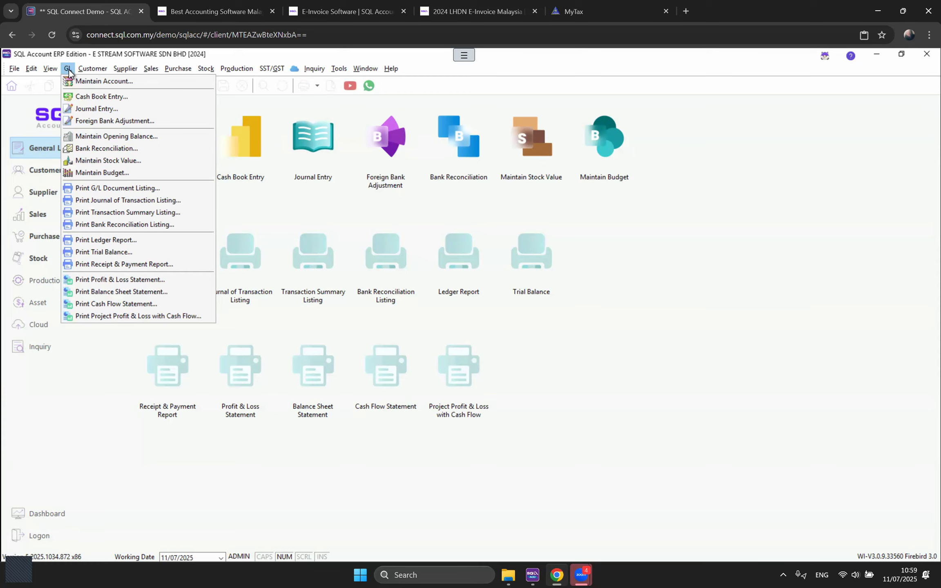
left_click(130, 160)
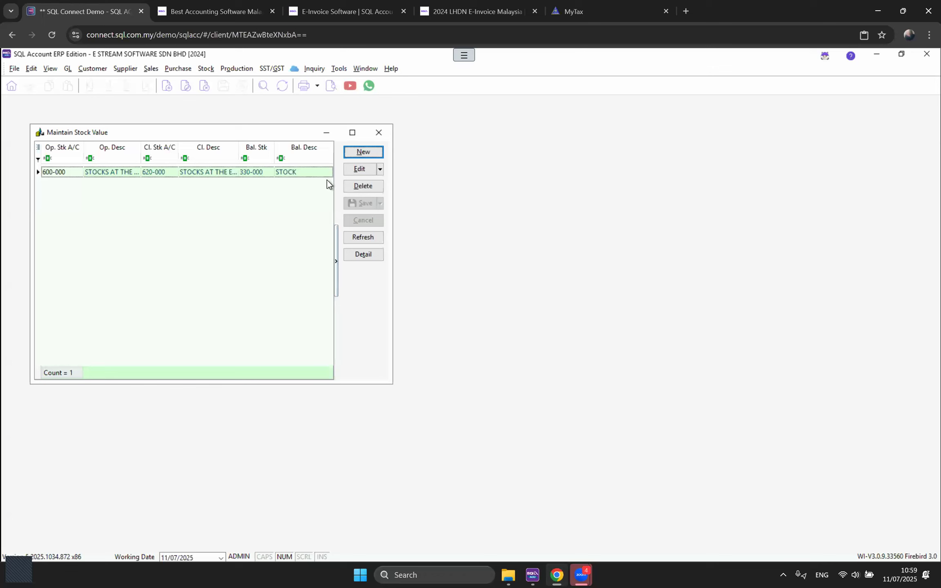
left_click(350, 172)
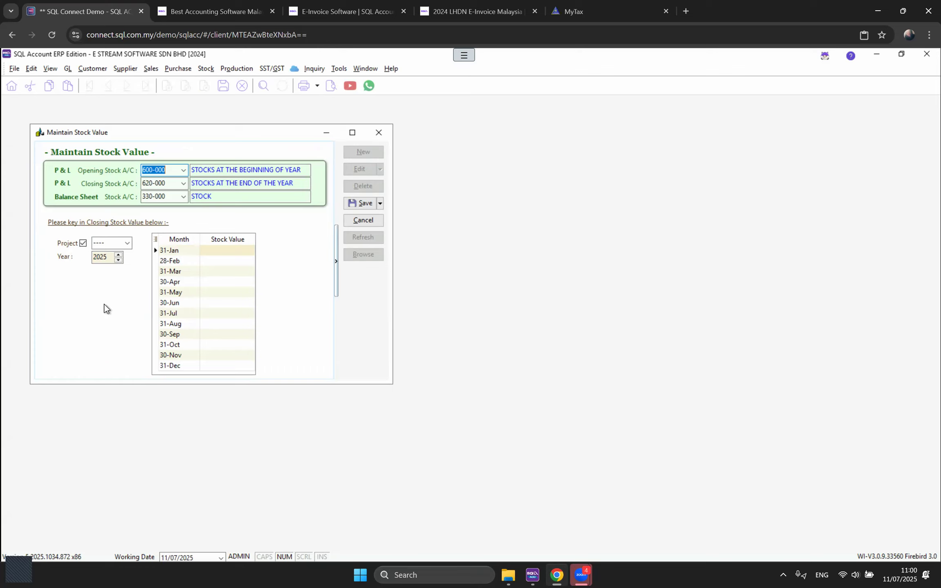
left_click(118, 260)
left_click(228, 366)
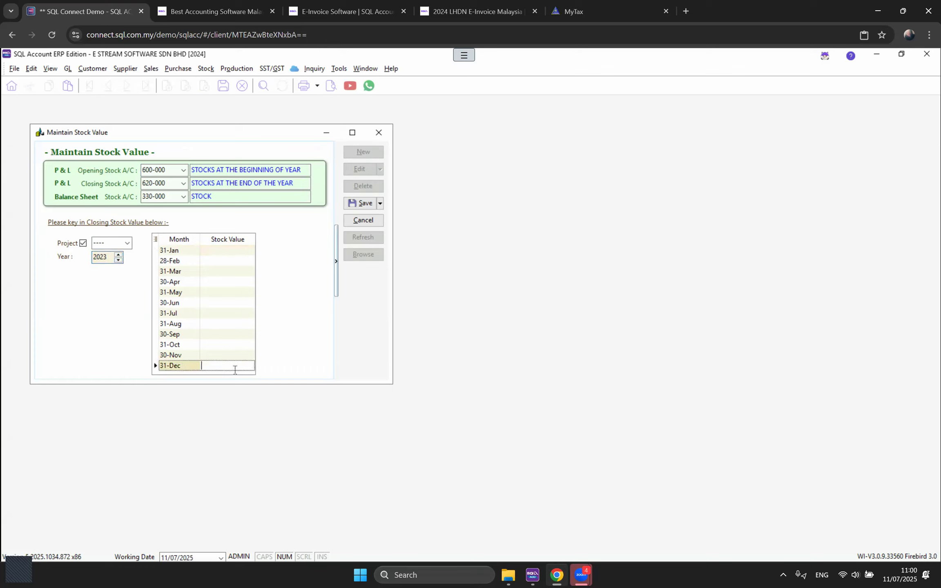
type("8922")
left_click(362, 203)
left_click(118, 260)
left_click(118, 260)
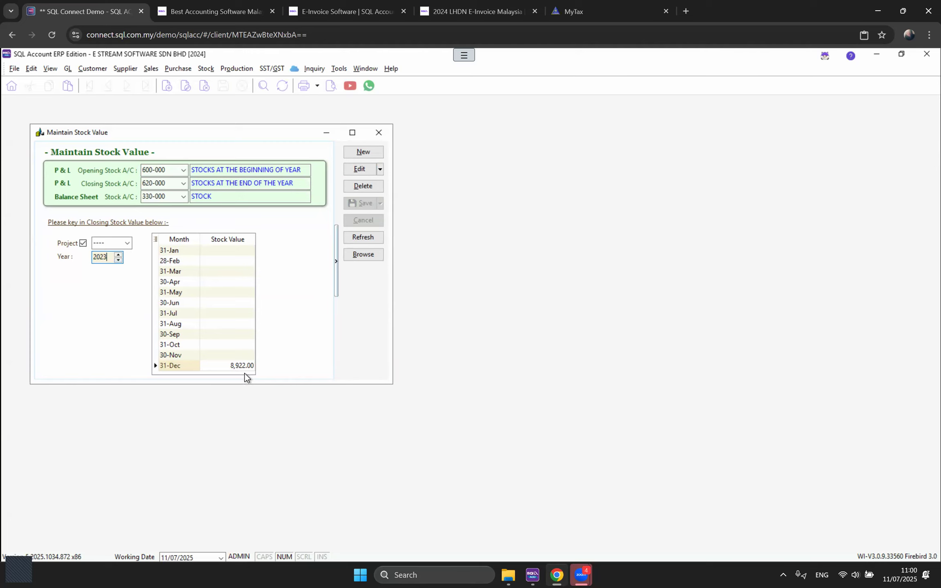
left_click(379, 133)
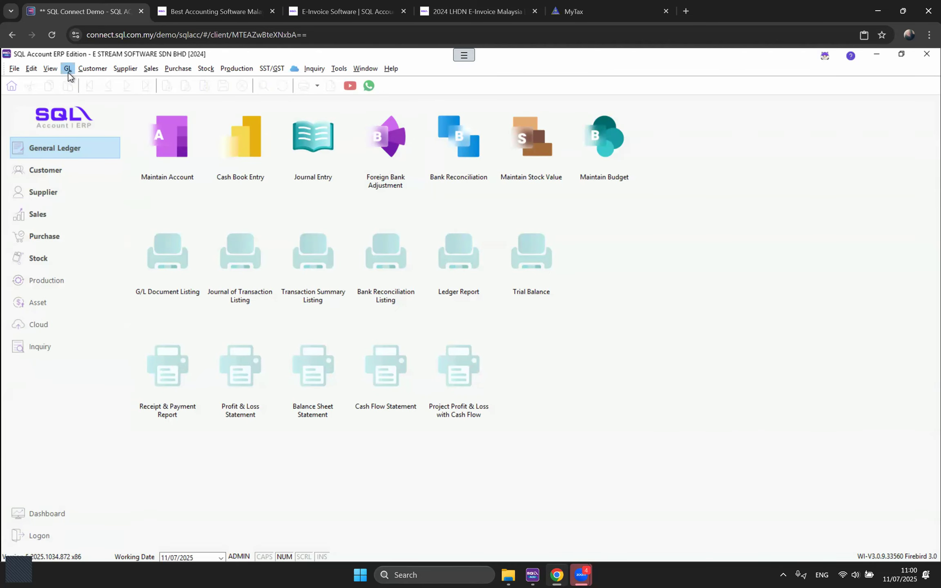
left_click(68, 69)
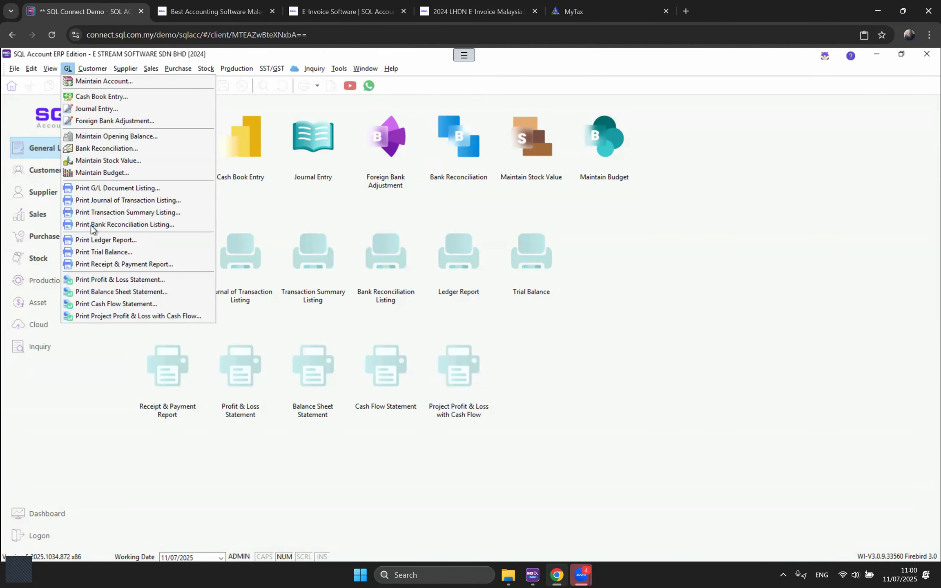
left_click(98, 281)
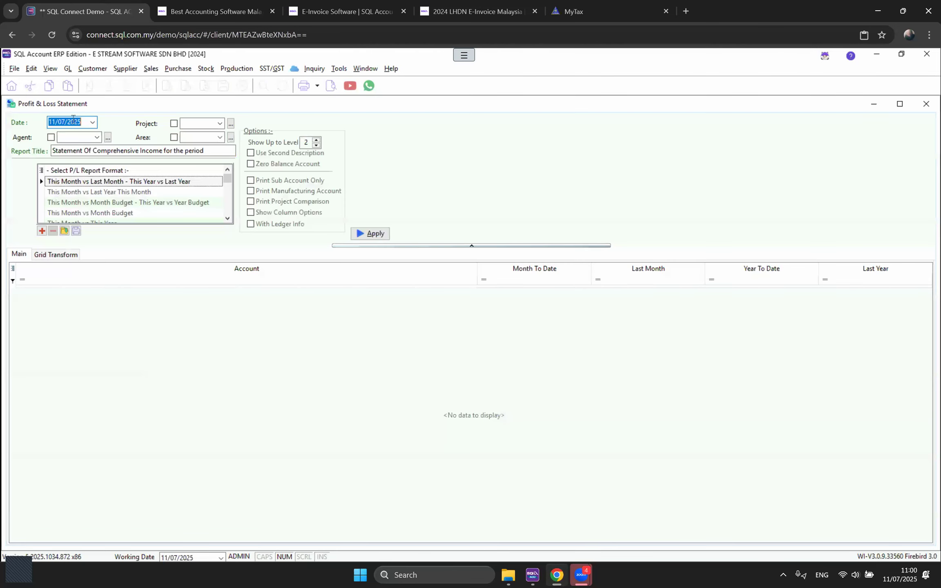
type("01012024")
scroll(128, 194, "down", 3)
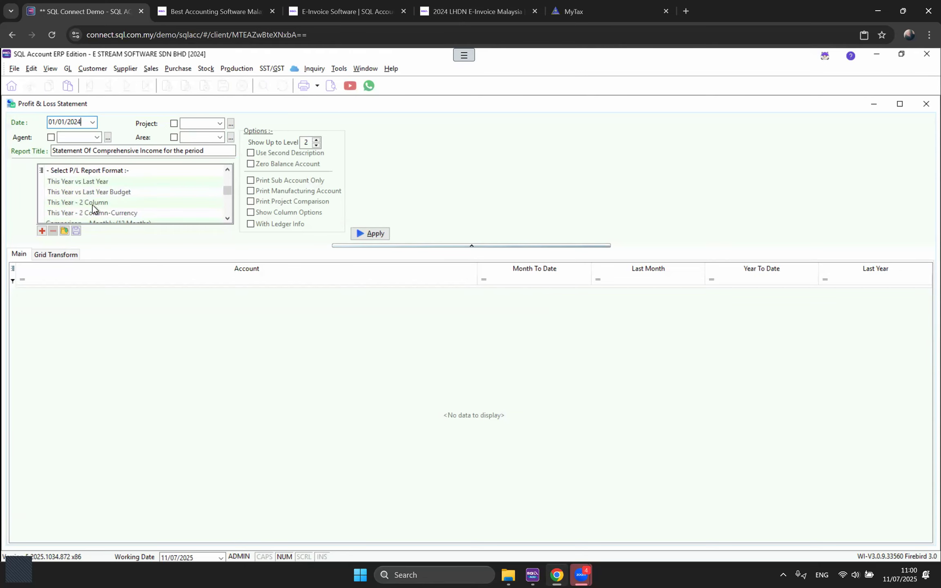
left_click(88, 203)
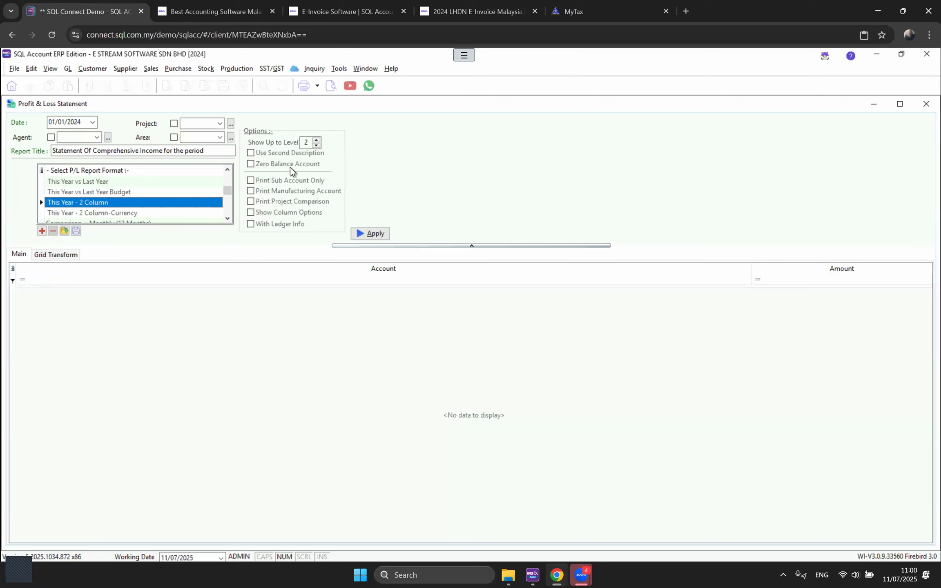
left_click(370, 236)
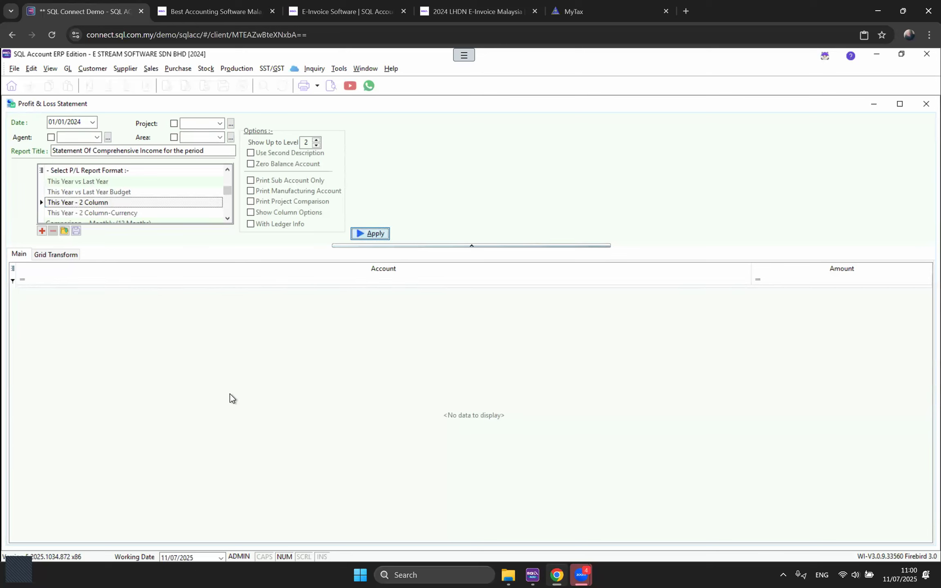
left_click(57, 313)
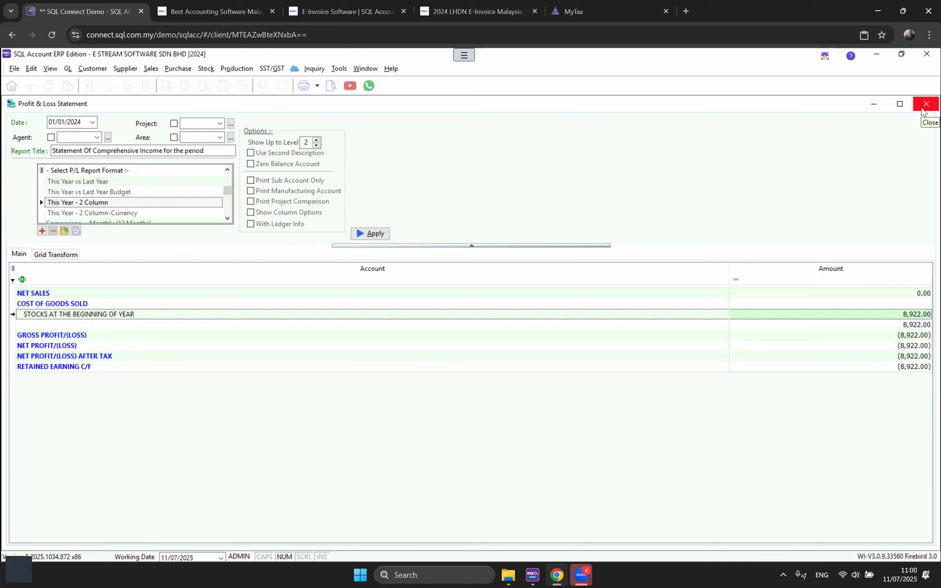
left_click(925, 104)
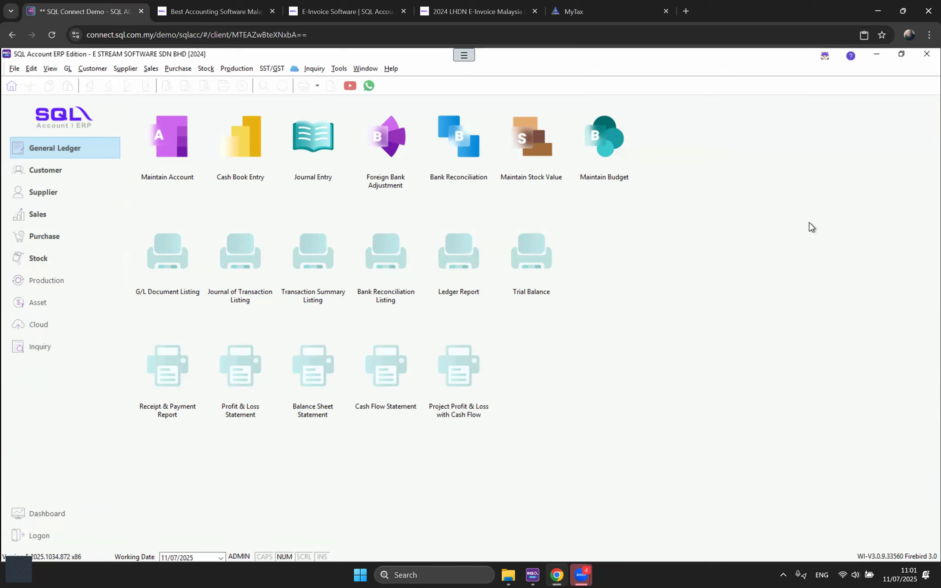
Step: Open Tools > Maintain User Group to view the ADMINISTRATORS group
left_click(336, 68)
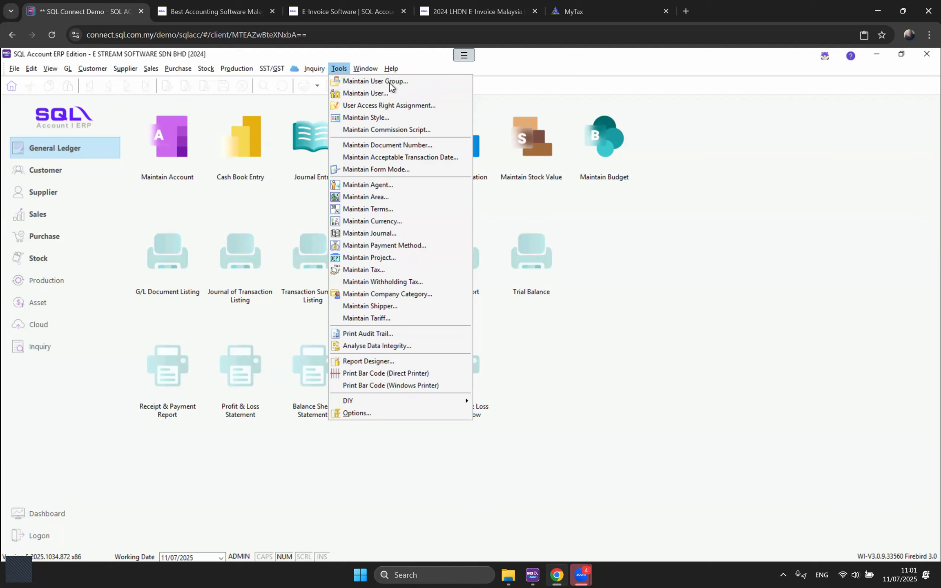
mouse_move(343, 69)
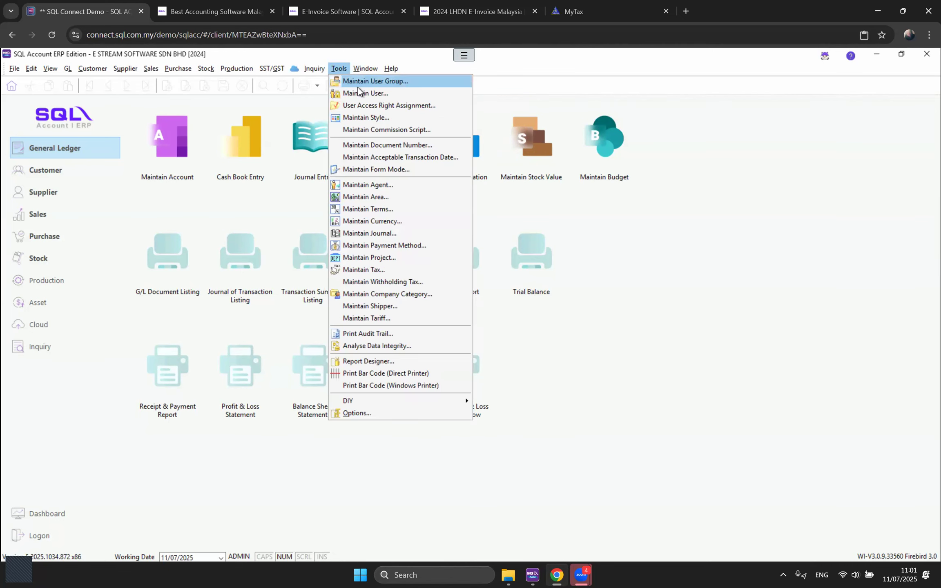
left_click(358, 82)
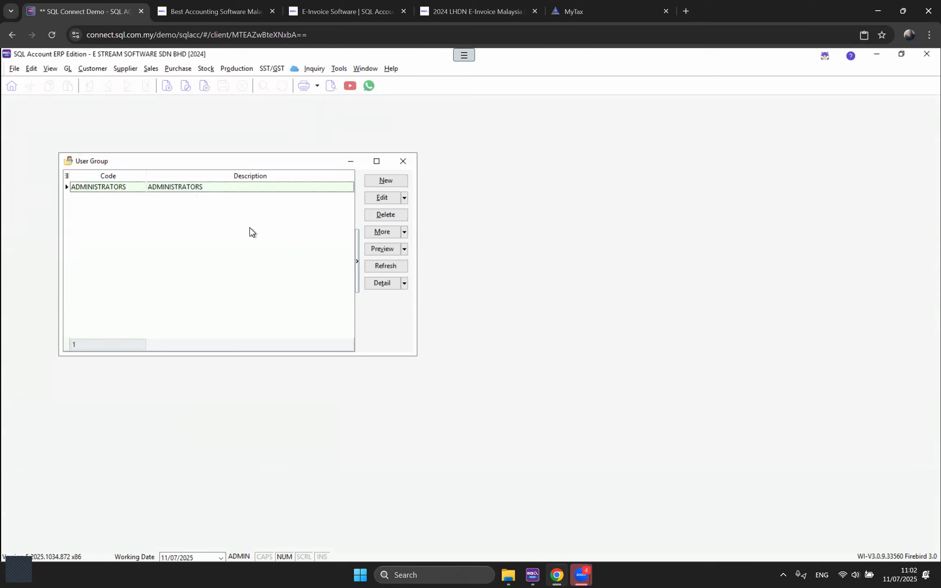
Step: Add a user group with code SALES and description SALES, then save it
left_click(373, 182)
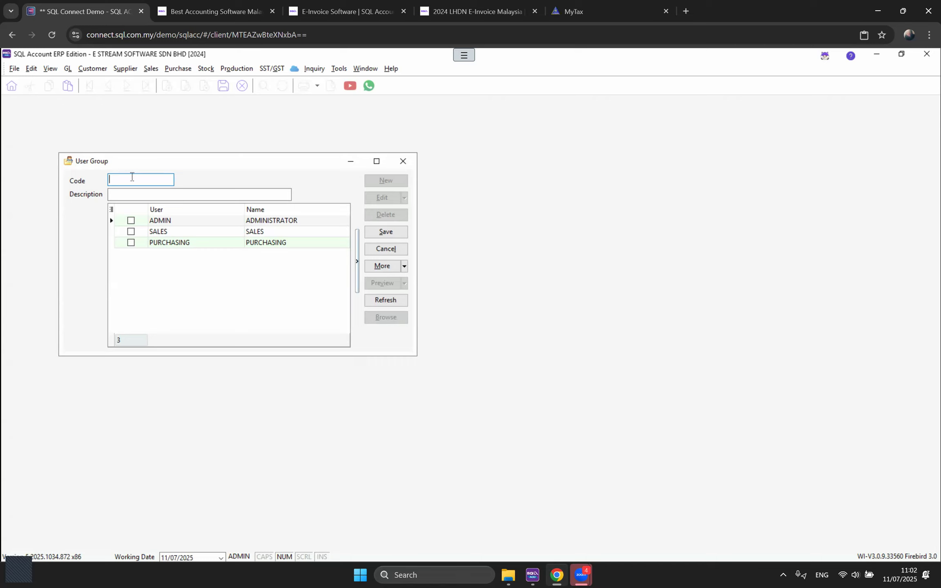
type("SALS")
key("Tab")
left_click(132, 177)
key("BackSpace")
type("ES")
key("Tab")
type("SALES")
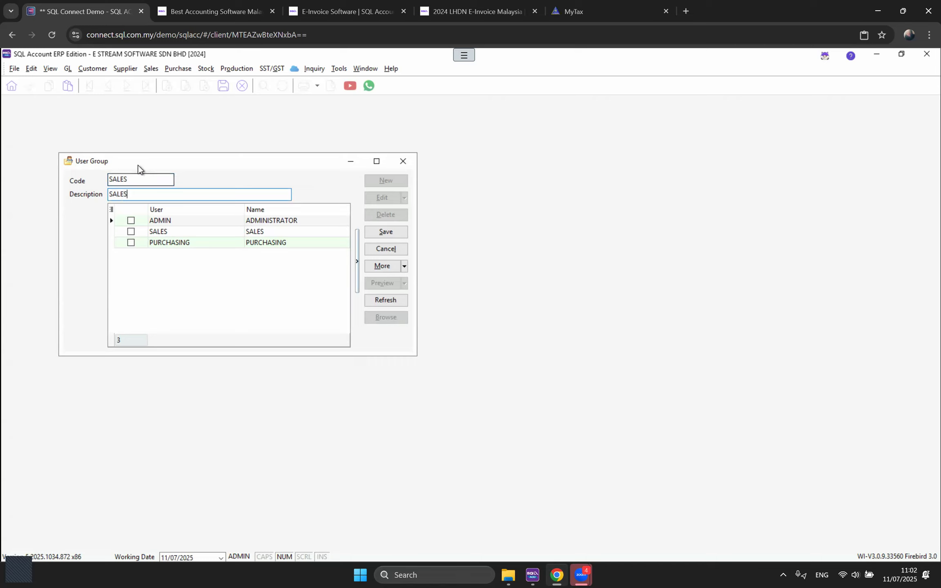
left_click(380, 232)
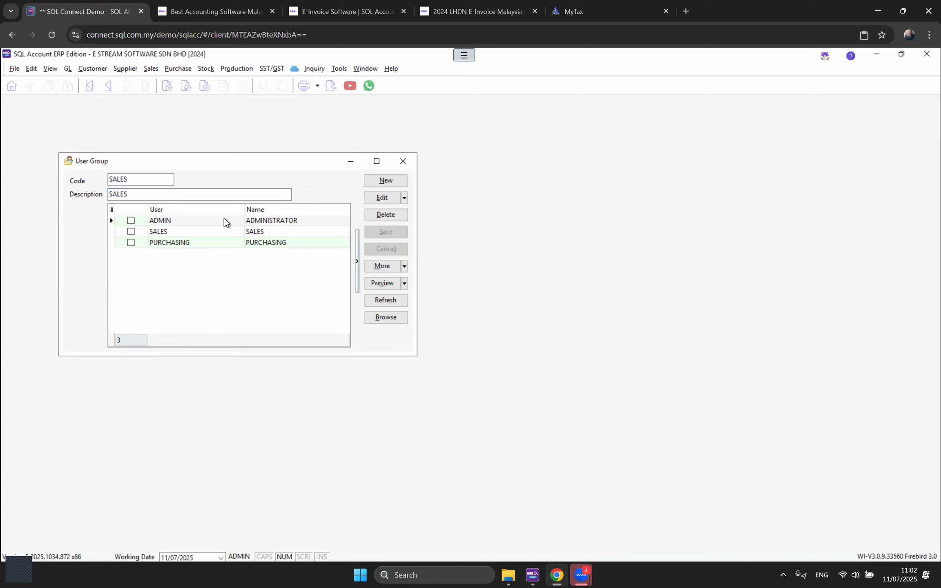
Step: Open the SALES group's Access Control window maximized
left_click(341, 69)
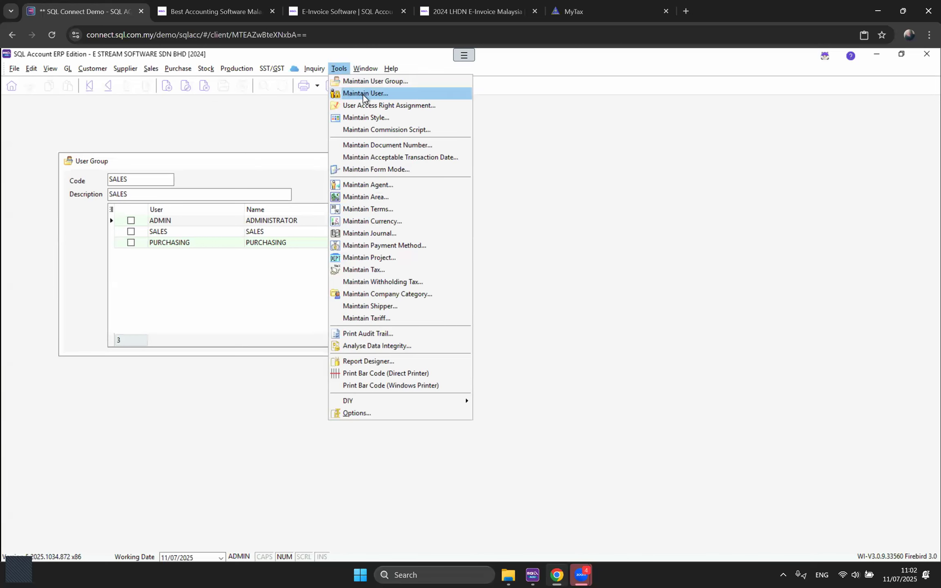
left_click(226, 164)
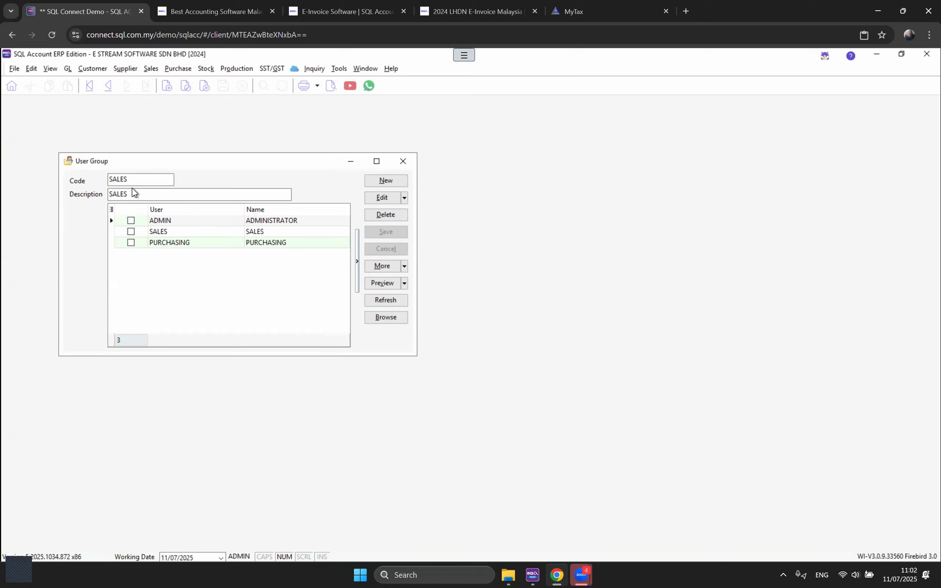
left_click(390, 272)
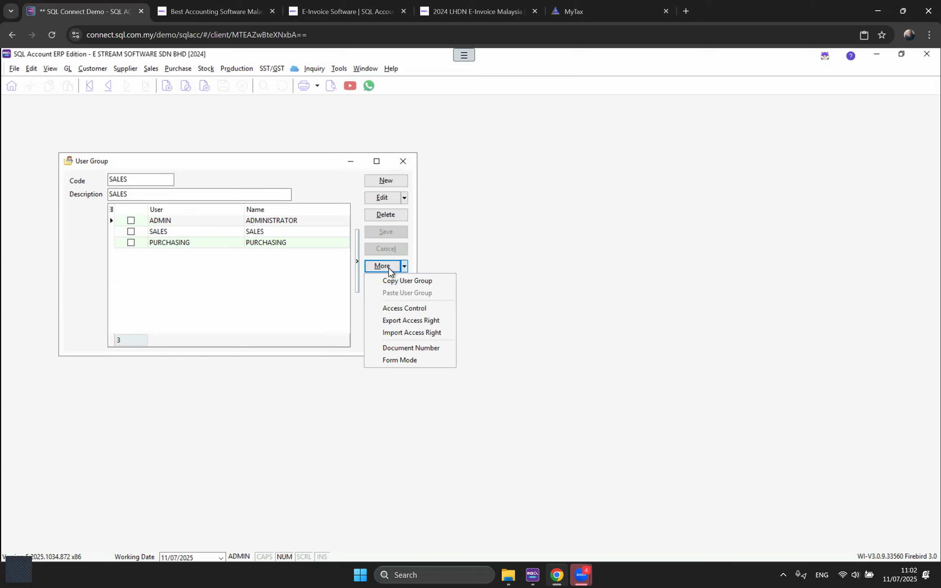
left_click(392, 308)
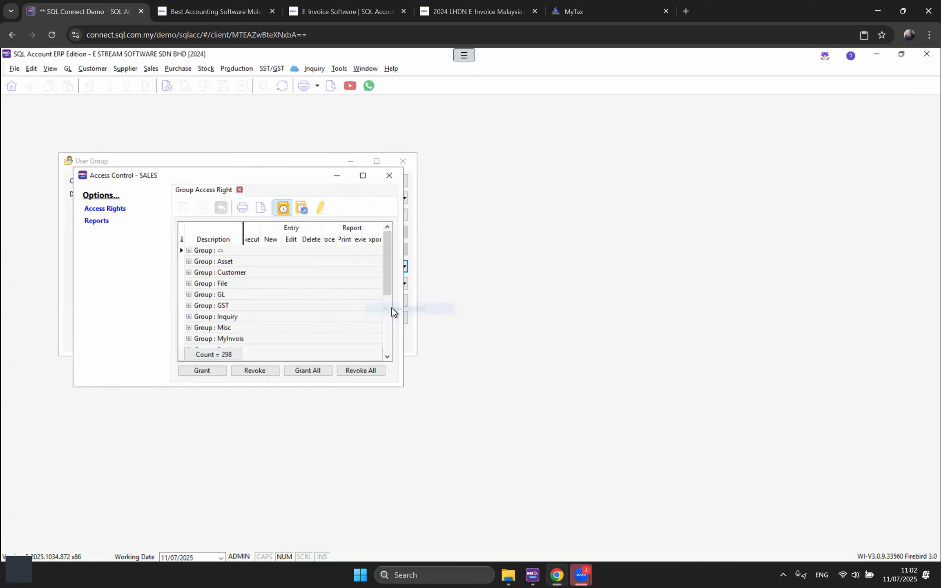
left_click(365, 180)
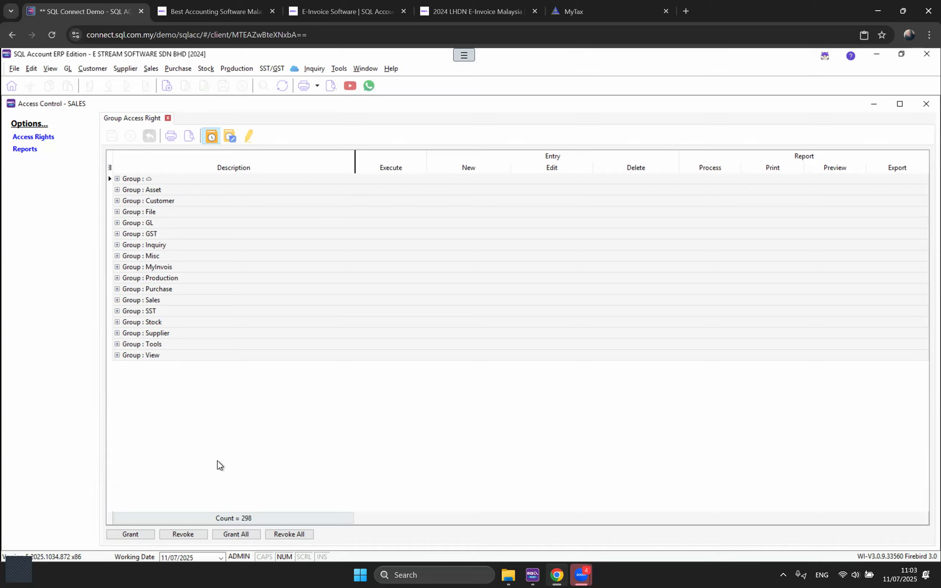
Step: Select every access right under Group : GL and revoke them all
left_click(117, 222)
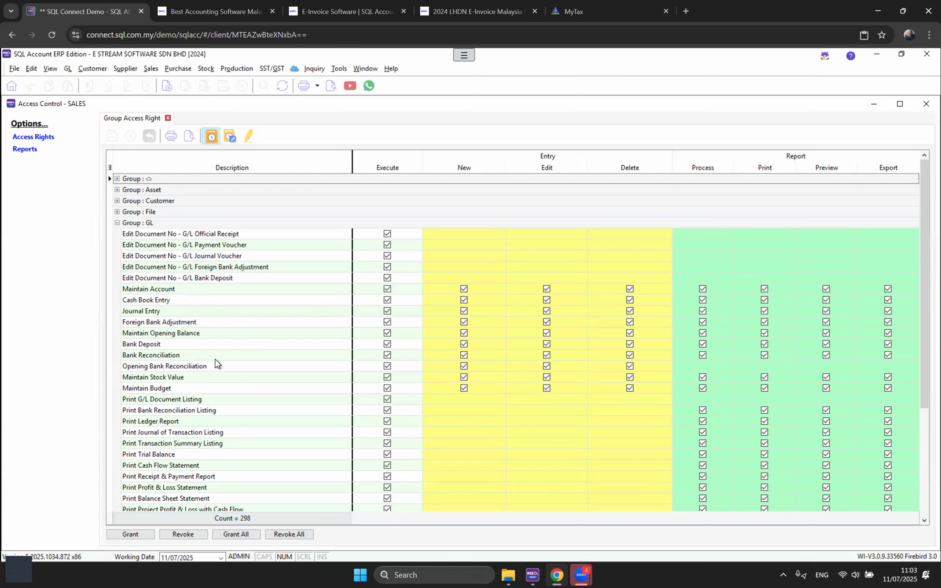
scroll(157, 453, "down", 1)
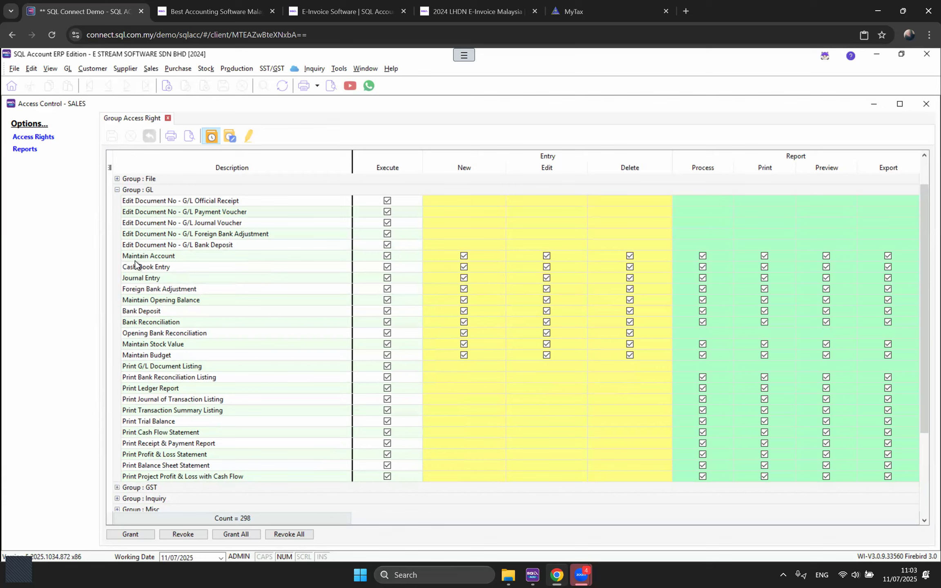
left_click(205, 201)
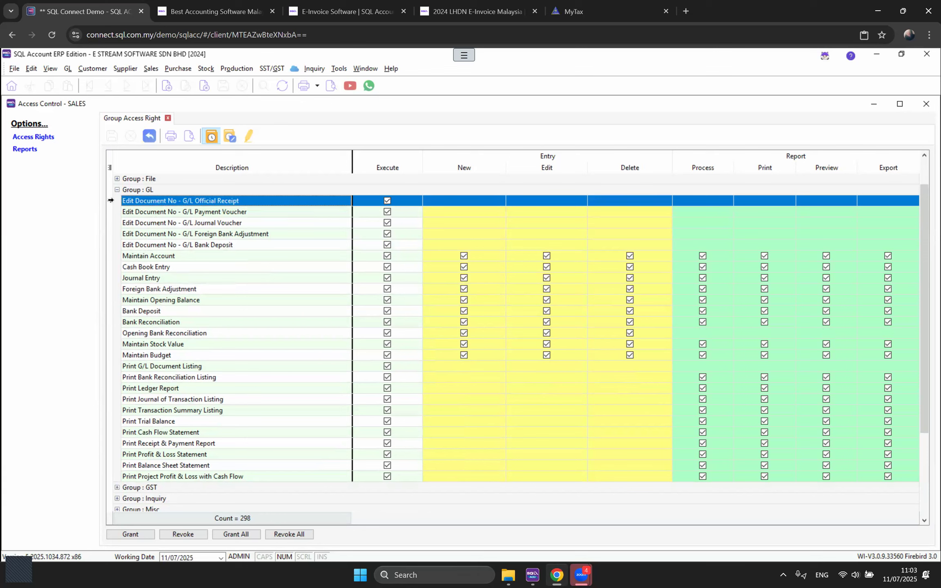
left_click_drag(111, 200, 108, 478)
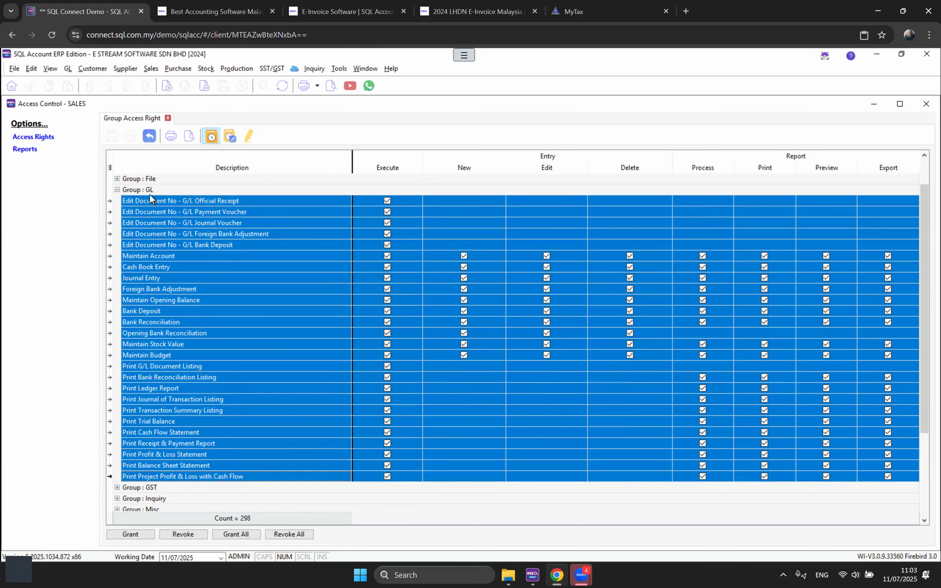
left_click(175, 534)
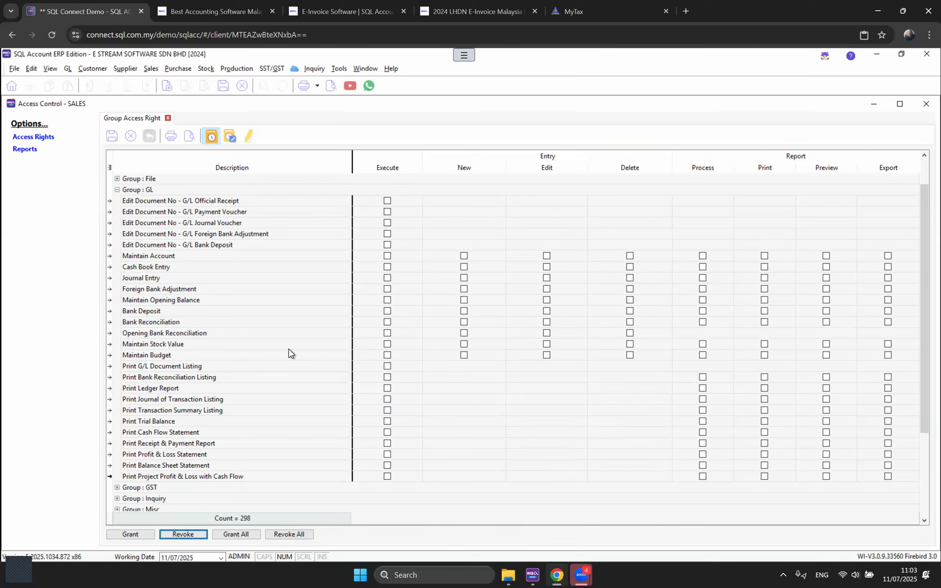
Step: Collapse Group : GL and expand Group : Sales to review its rights
left_click(117, 190)
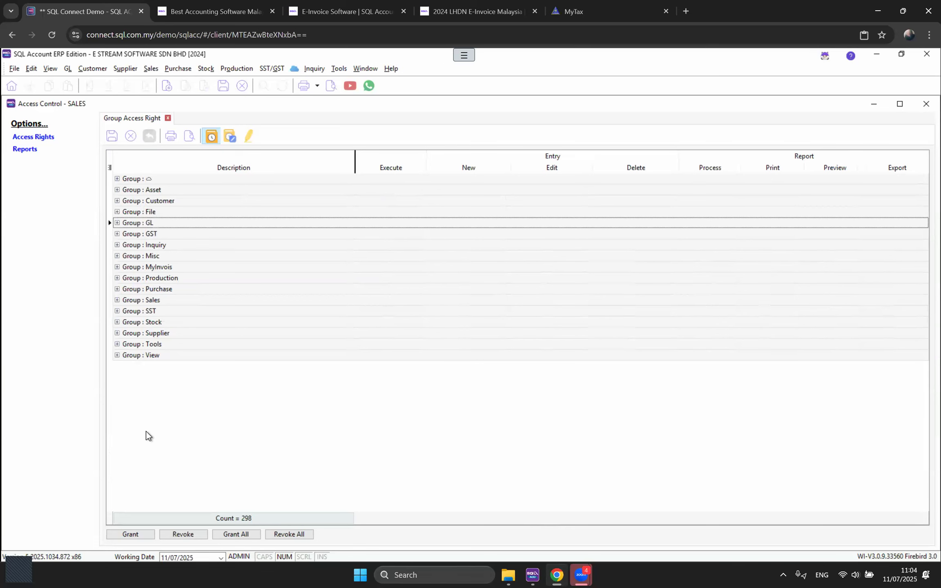
left_click(117, 300)
scroll(216, 337, "down", 2)
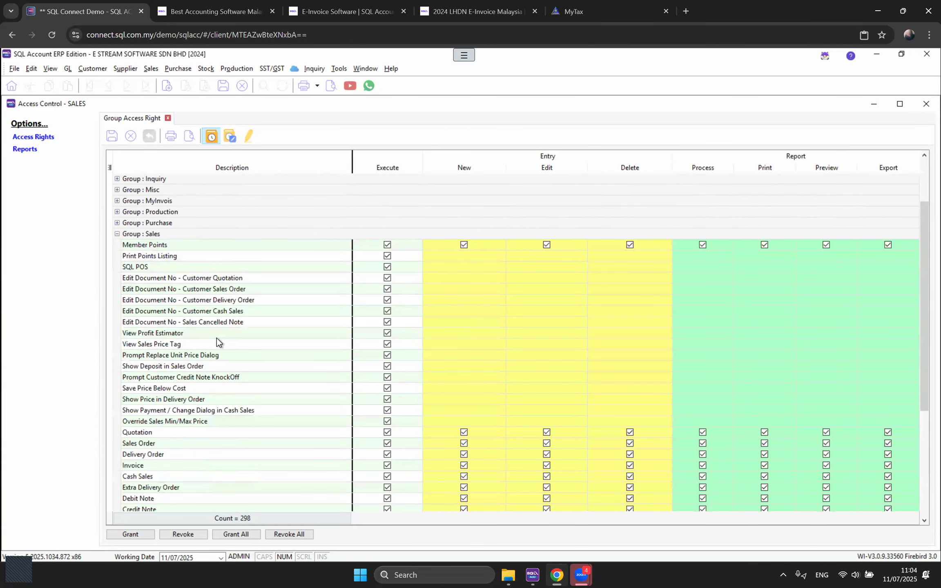
scroll(181, 297, "down", 1)
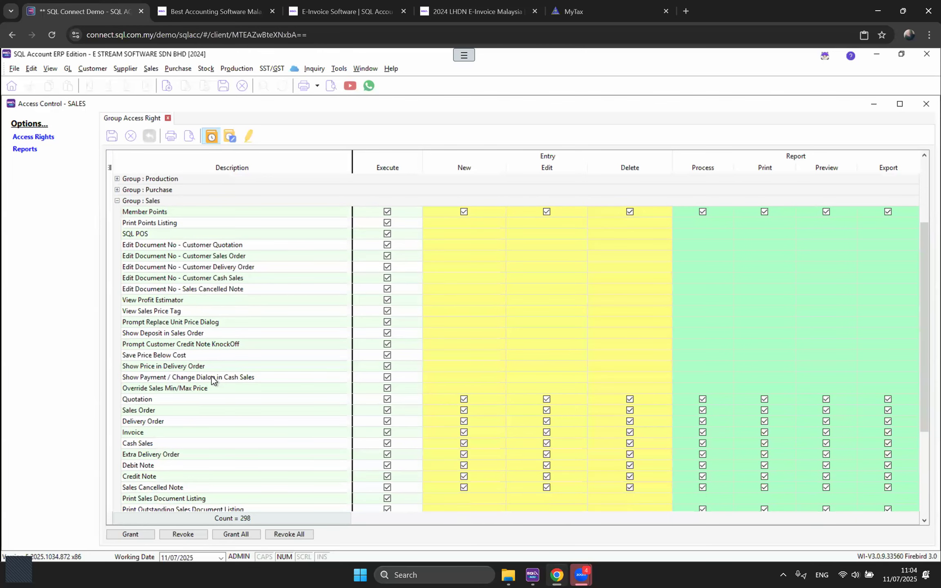
scroll(556, 378, "down", 1)
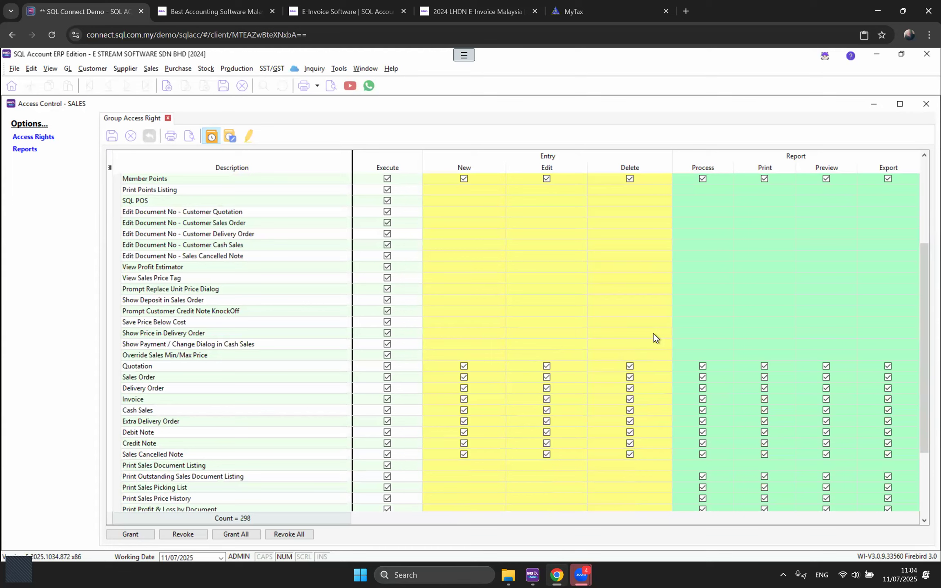
scroll(531, 345, "down", 1)
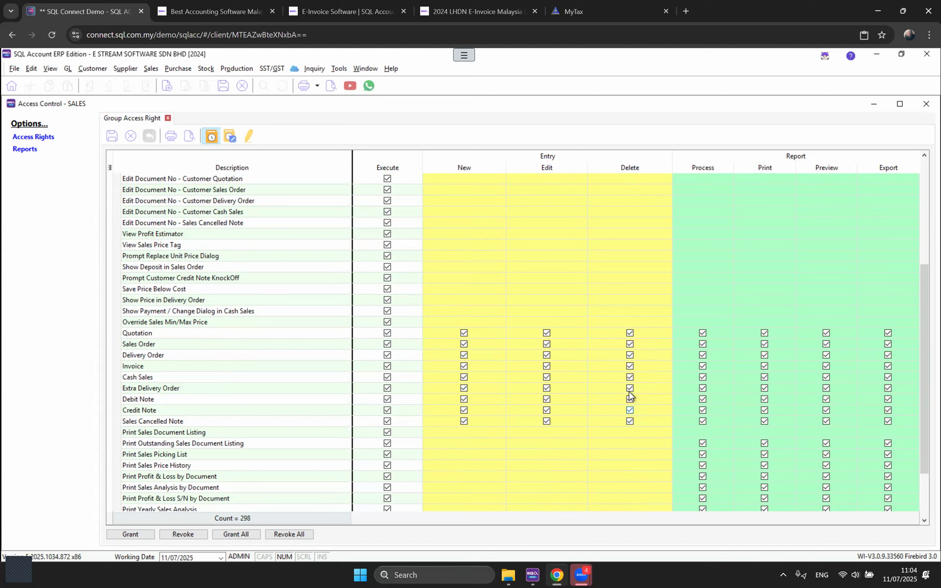
Step: Revoke the Delete right from Quotation through Sales Cancelled Note and save the access rights
left_click(646, 334)
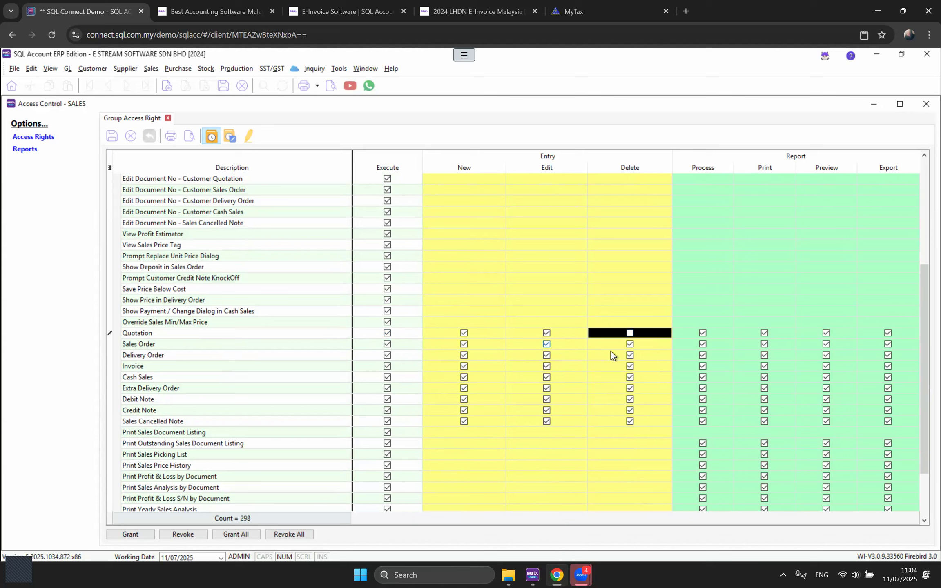
left_click(608, 425, "shift")
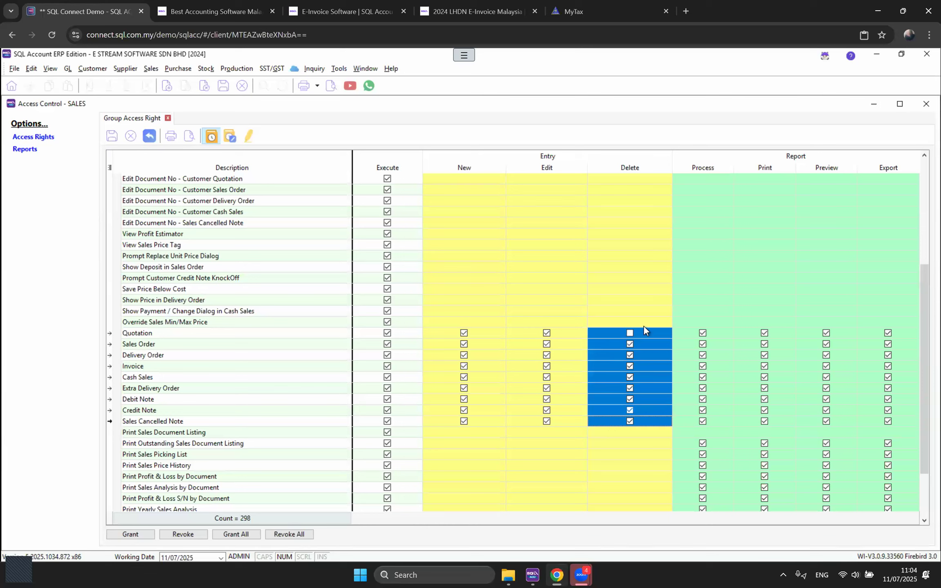
left_click(181, 534)
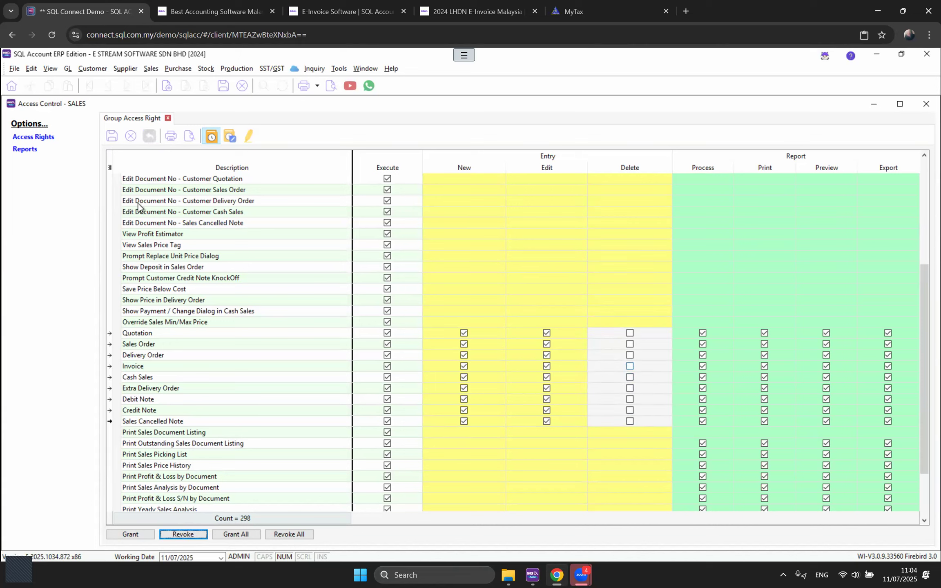
left_click(112, 136)
left_click(111, 136)
scroll(252, 337, "down", 2)
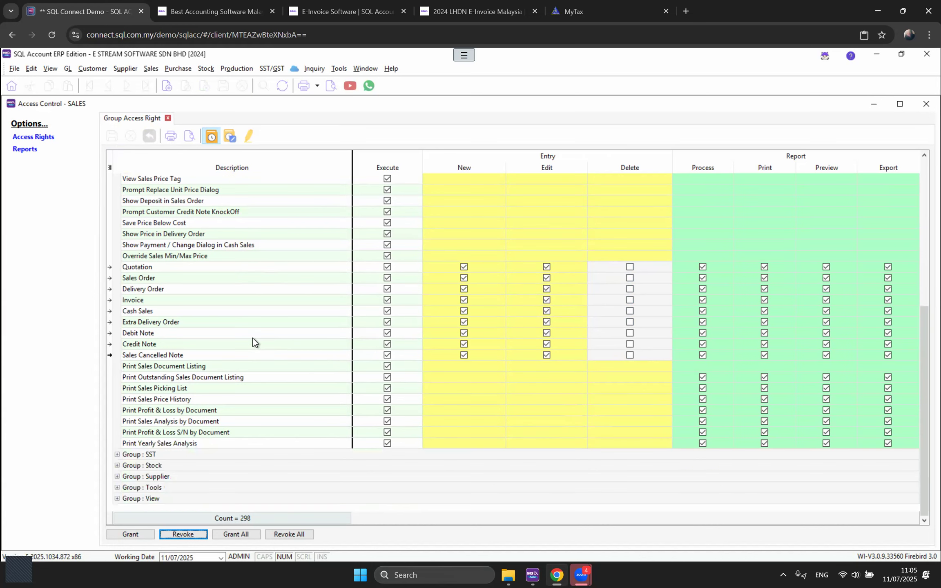
Step: In Group : Tools, revoke Maintain User, Maintain User Group, and both Acceptable Transaction Date rights
left_click(117, 487)
scroll(197, 384, "down", 5)
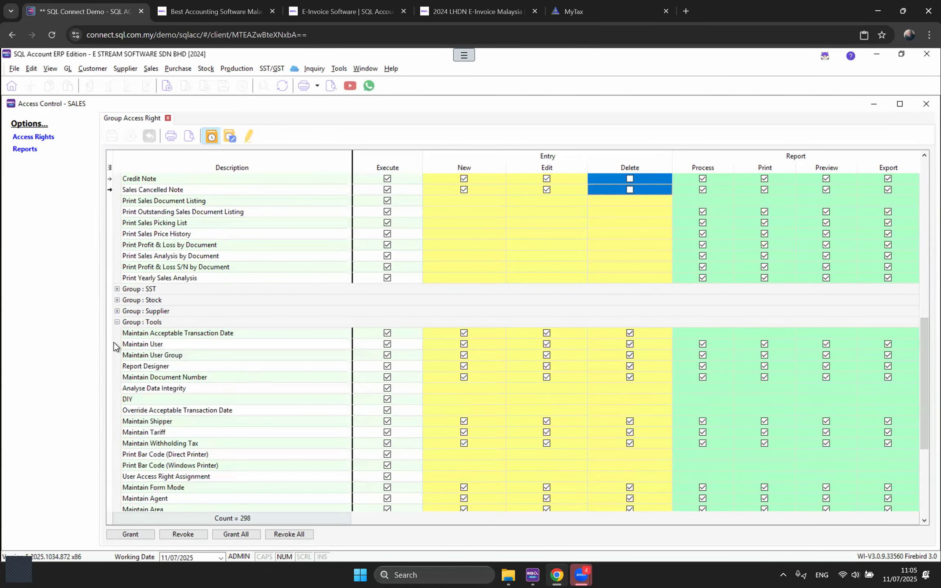
left_click(110, 343)
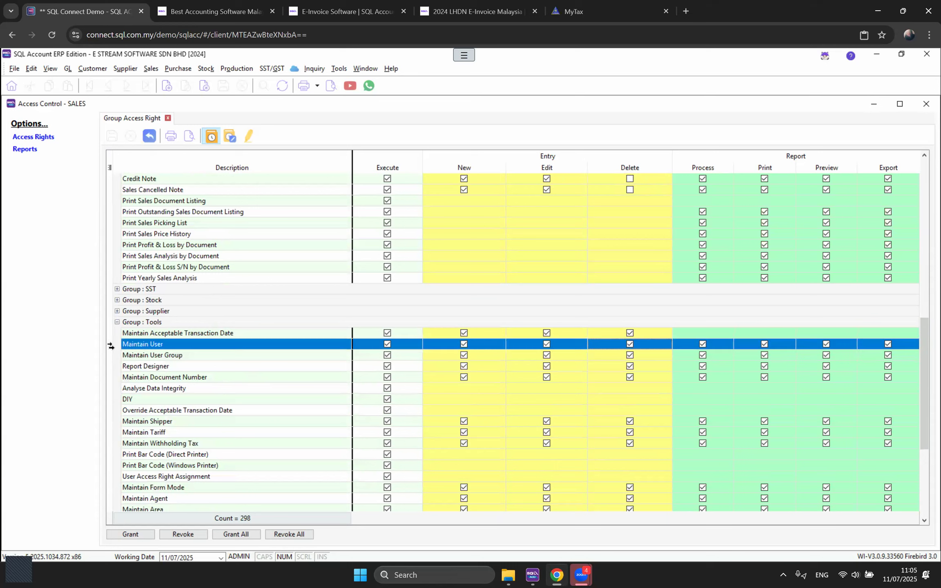
left_click(112, 355)
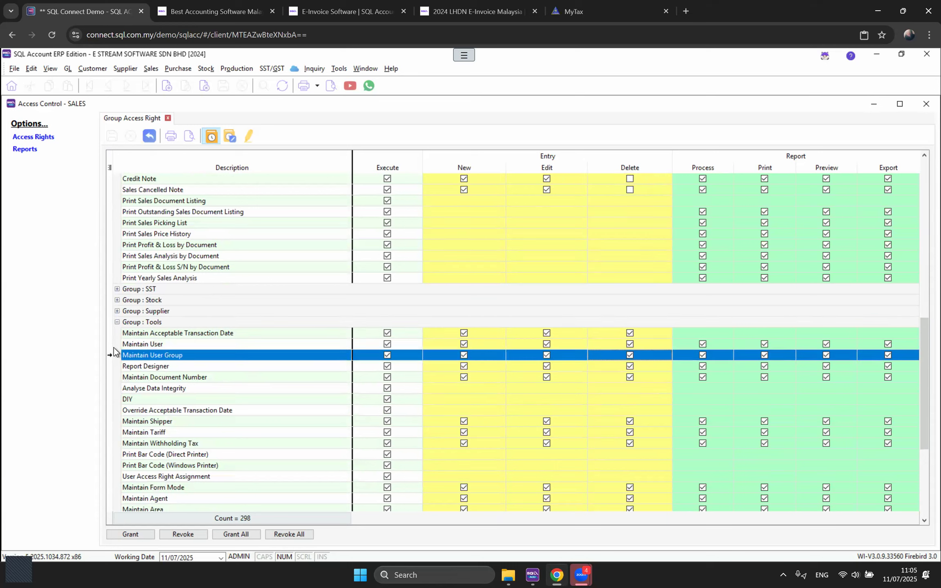
left_click(111, 344, "ctrl")
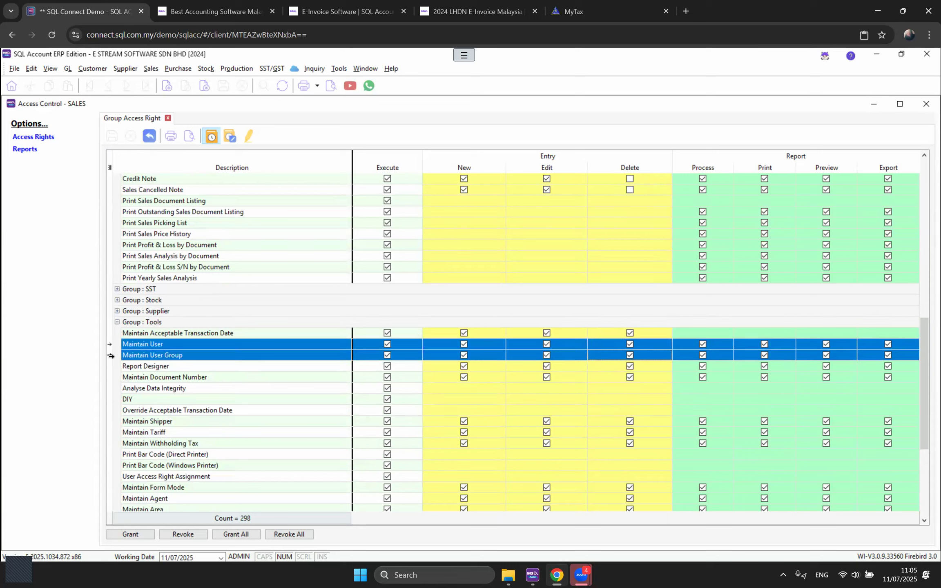
left_click(178, 532)
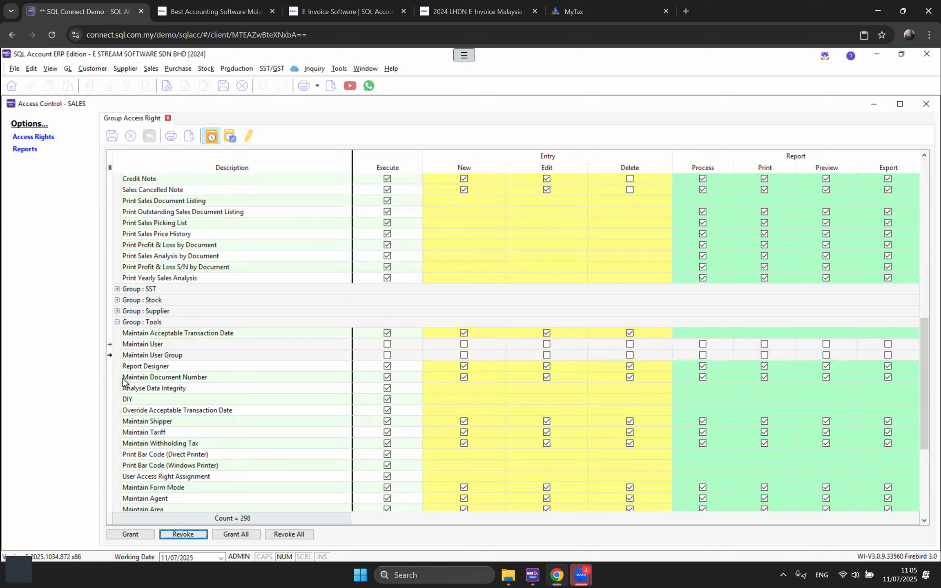
left_click(111, 333)
left_click(184, 535)
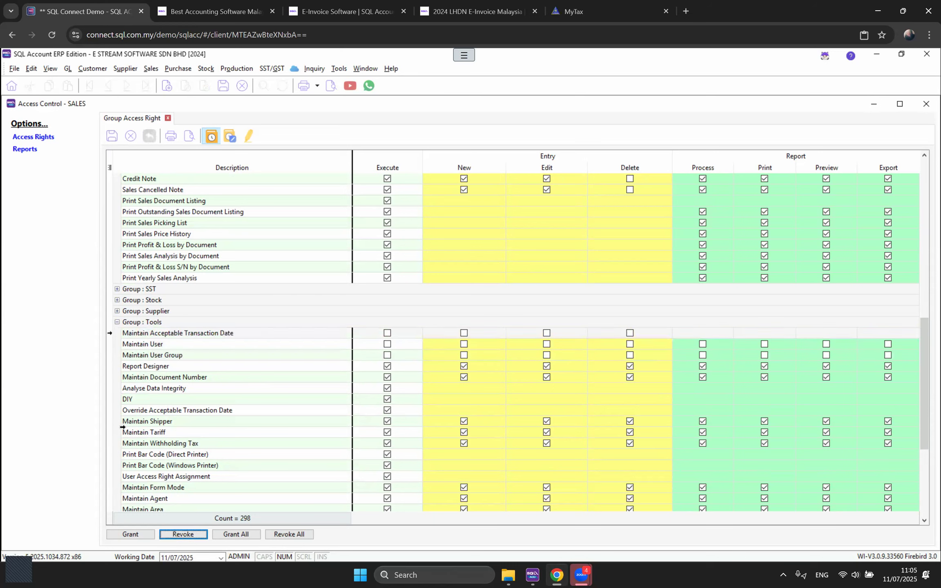
left_click(122, 410)
left_click(184, 535)
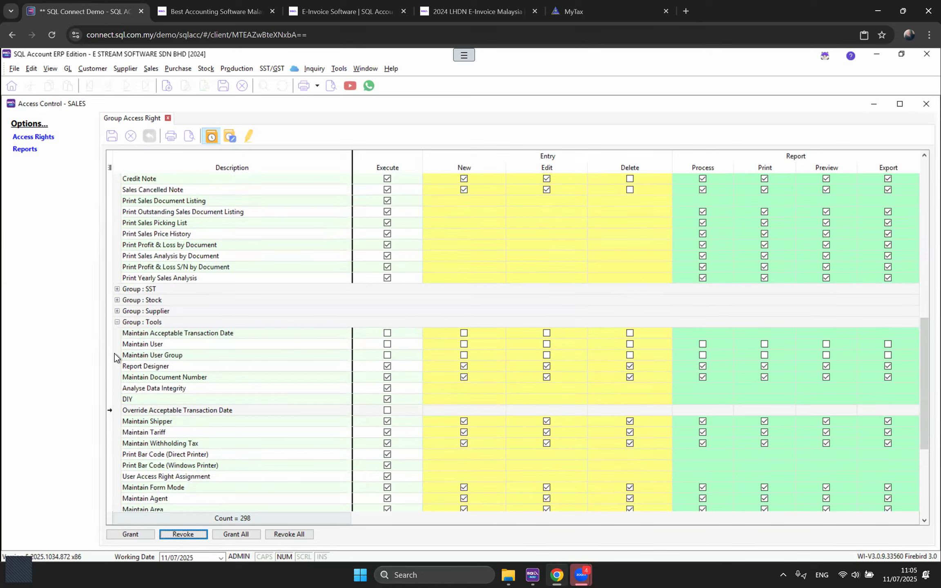
Step: Recheck those revoked Tools rights, save the SALES access rights, and close Access Control
left_click(111, 334)
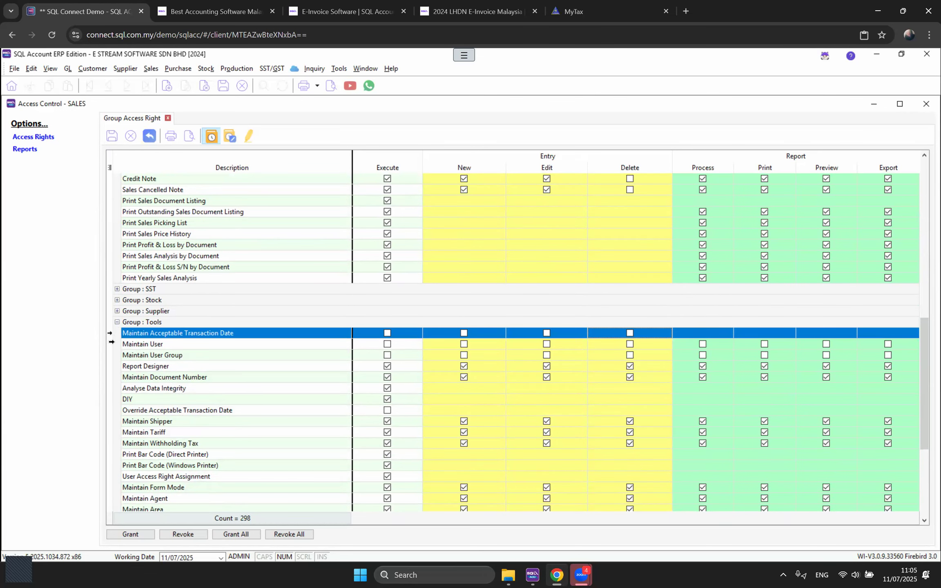
left_click(111, 343)
left_click(110, 355)
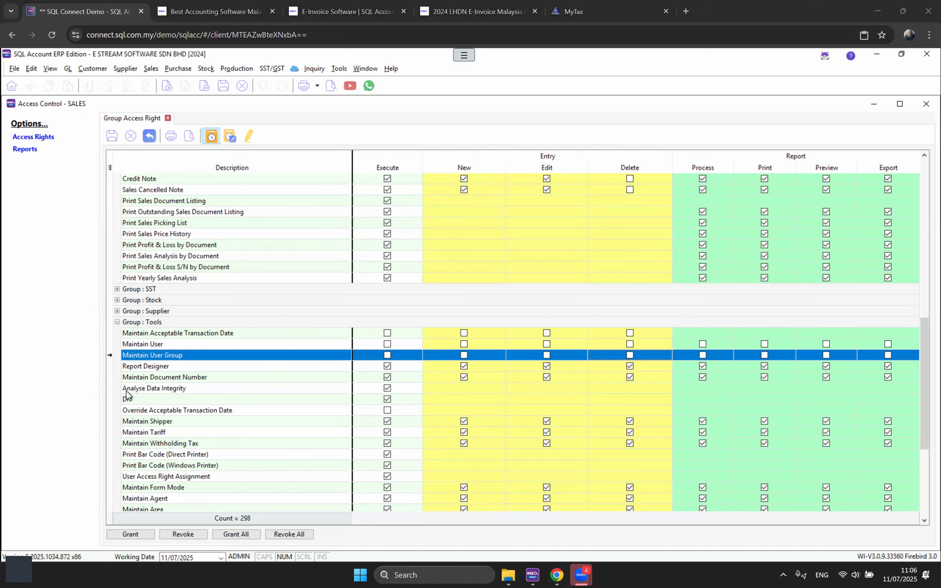
left_click(112, 345)
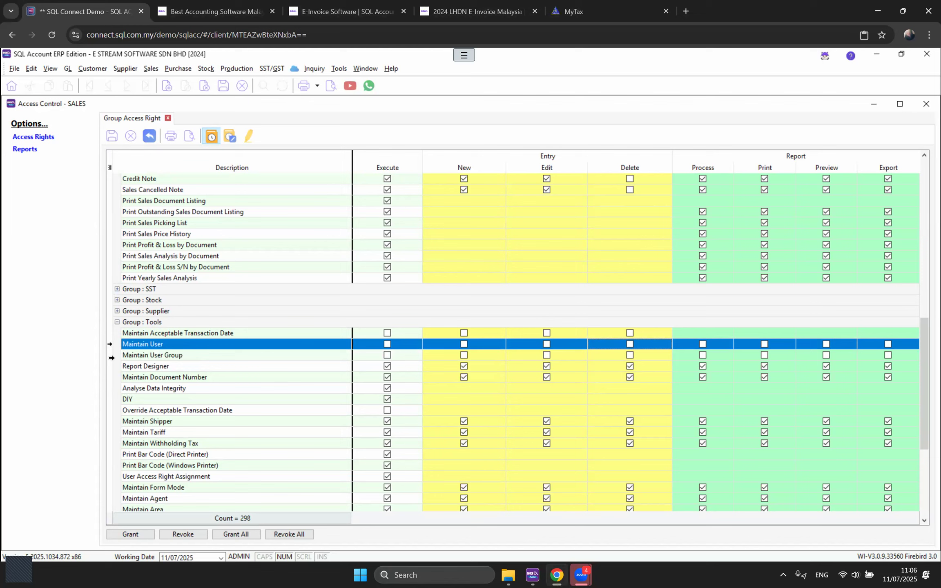
left_click(111, 355)
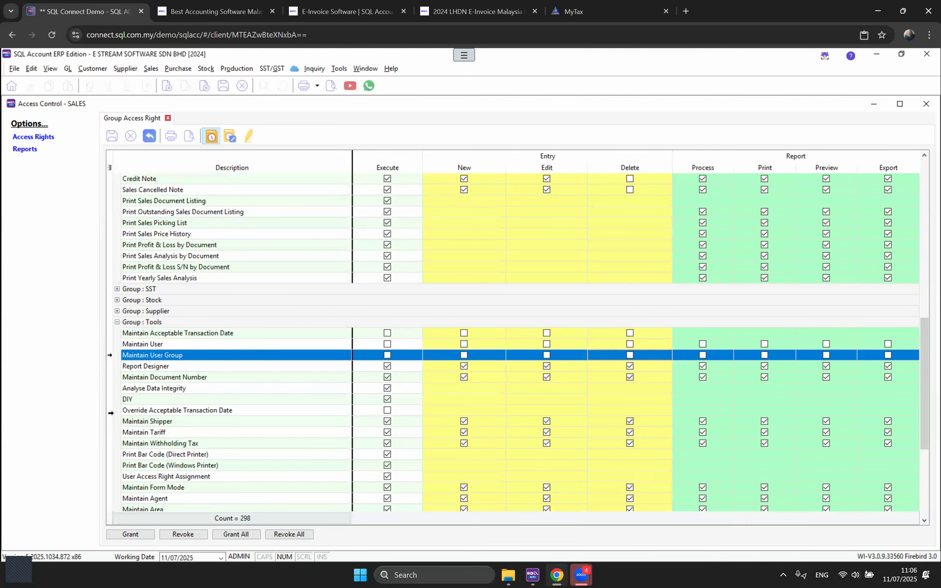
left_click(111, 411)
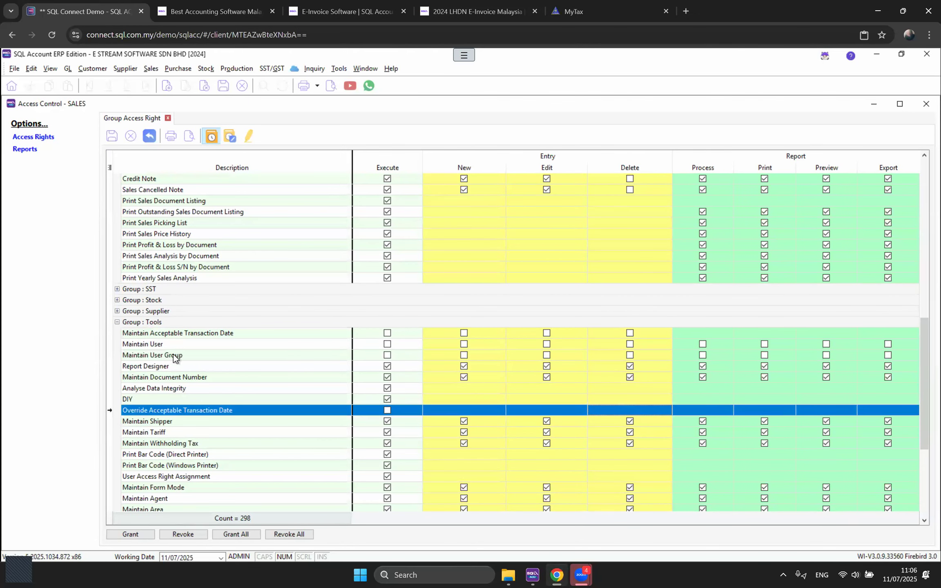
left_click(111, 137)
left_click(926, 105)
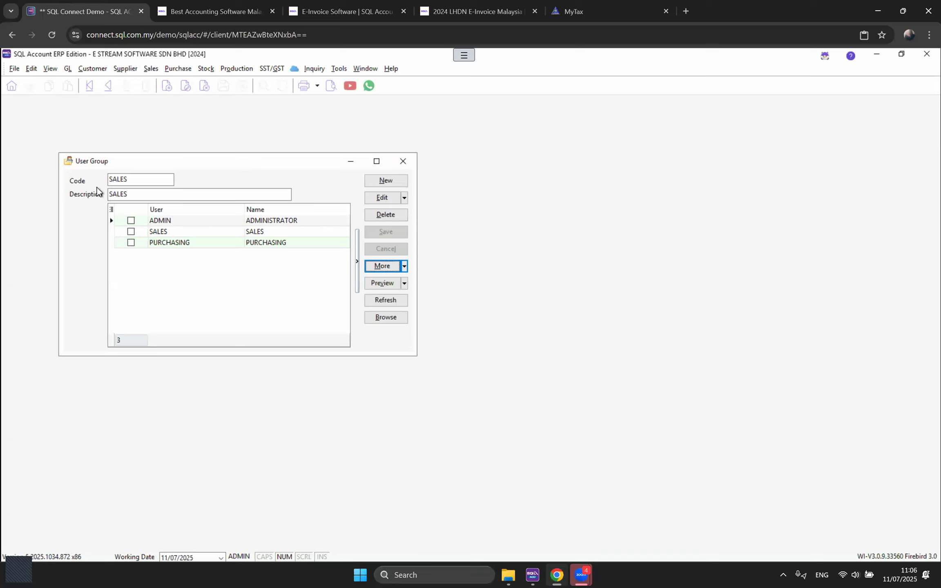
Step: Close the SALES group record and start a new user in Tools > Maintain User
left_click(402, 161)
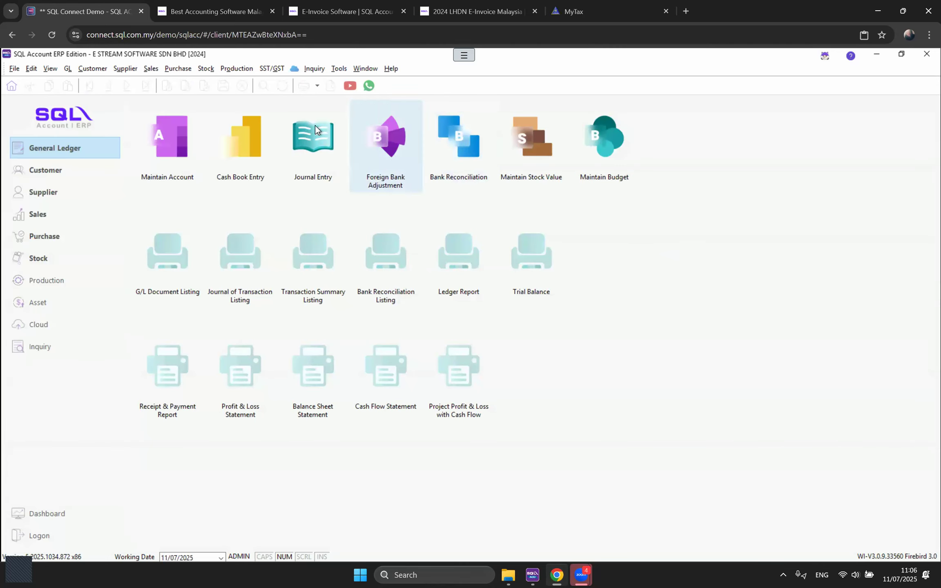
left_click(337, 71)
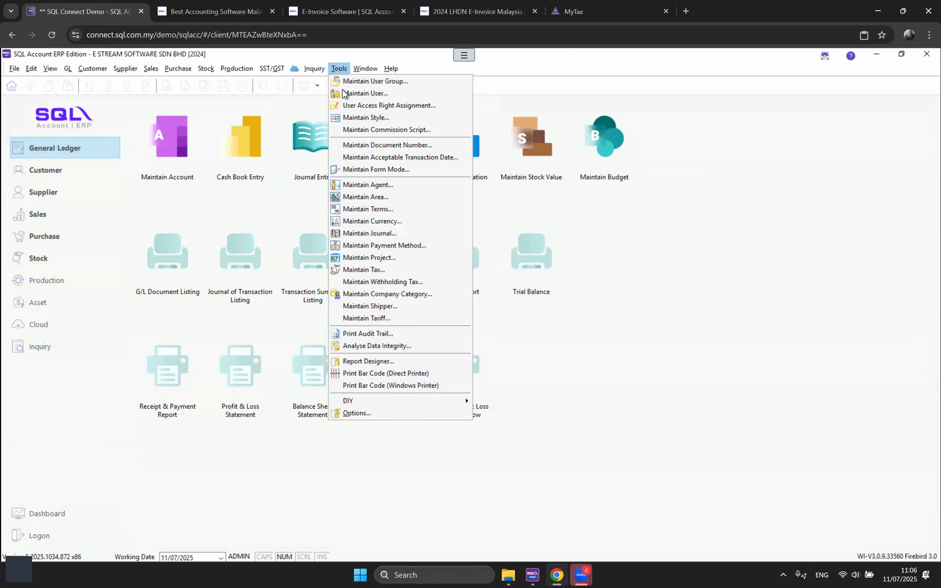
left_click(362, 93)
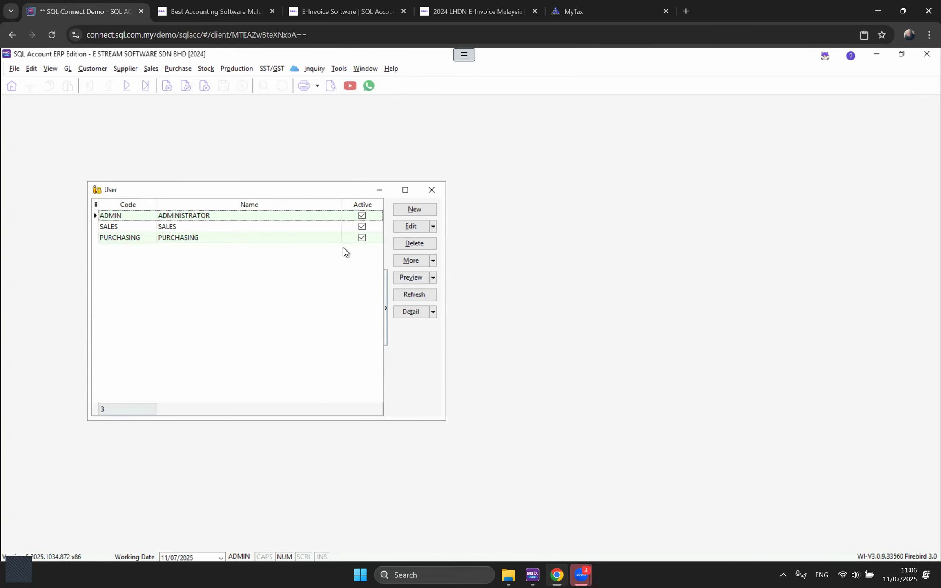
left_click(417, 214)
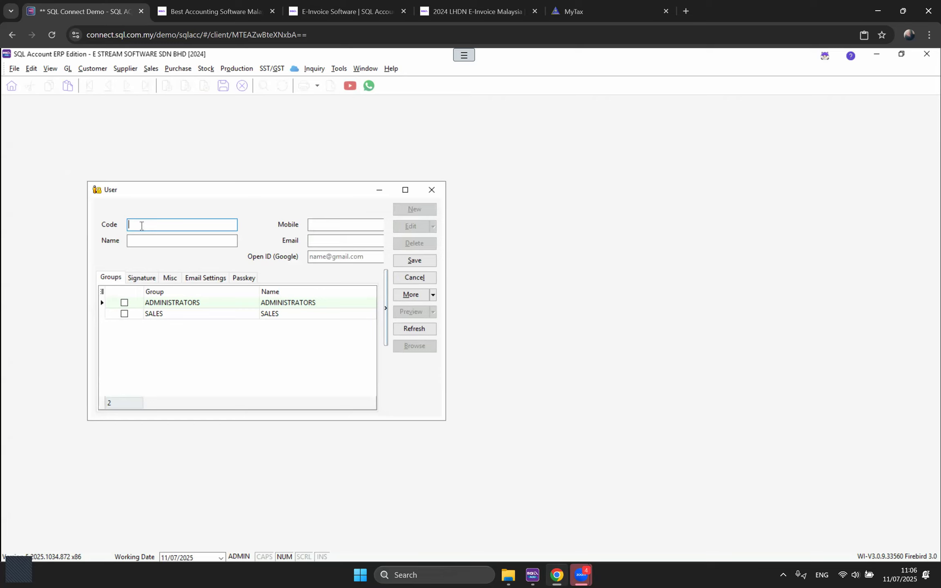
Step: Create user SALES1, named SALES1, in the SALES group and save it
type("SALES1")
type("ALES1")
double_click(123, 244)
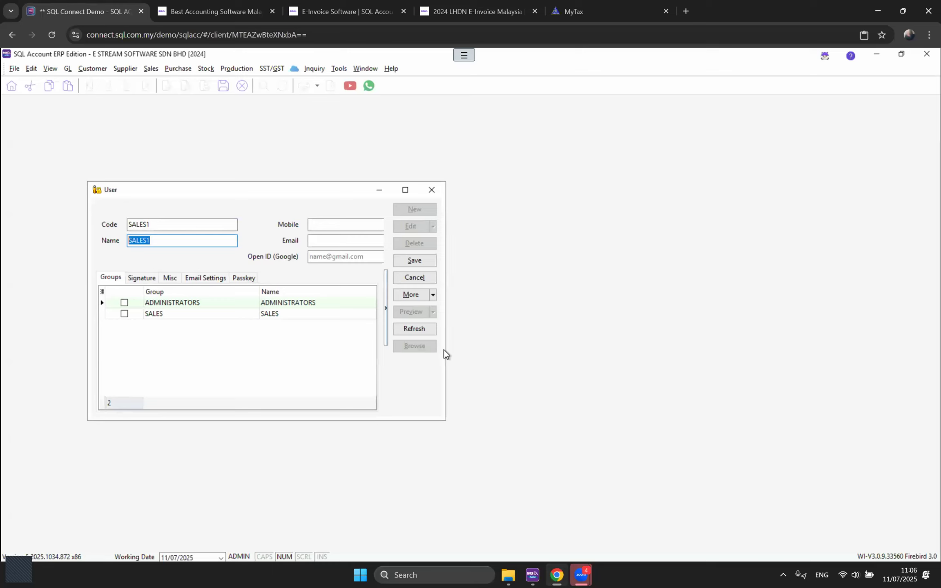
left_click_drag(445, 368, 569, 368)
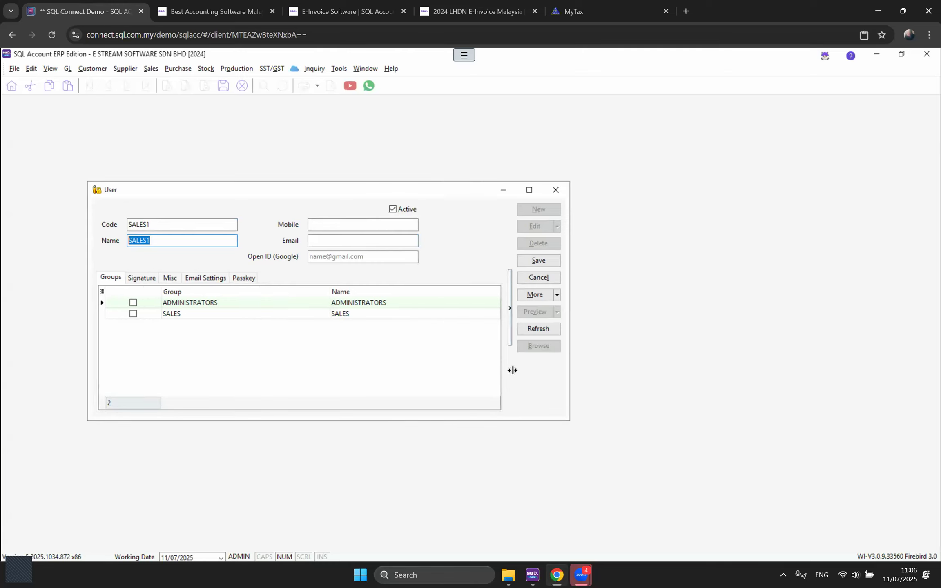
left_click(133, 314)
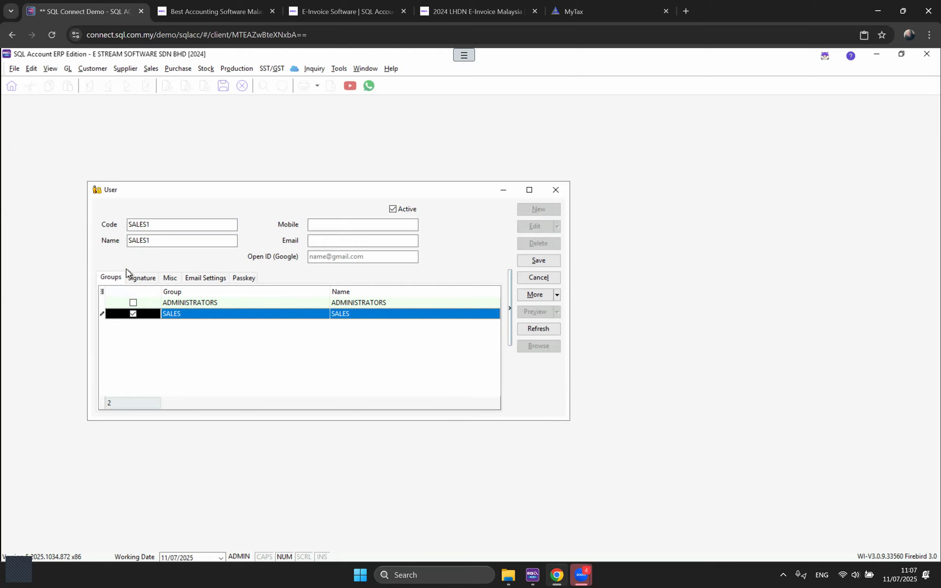
double_click(165, 225)
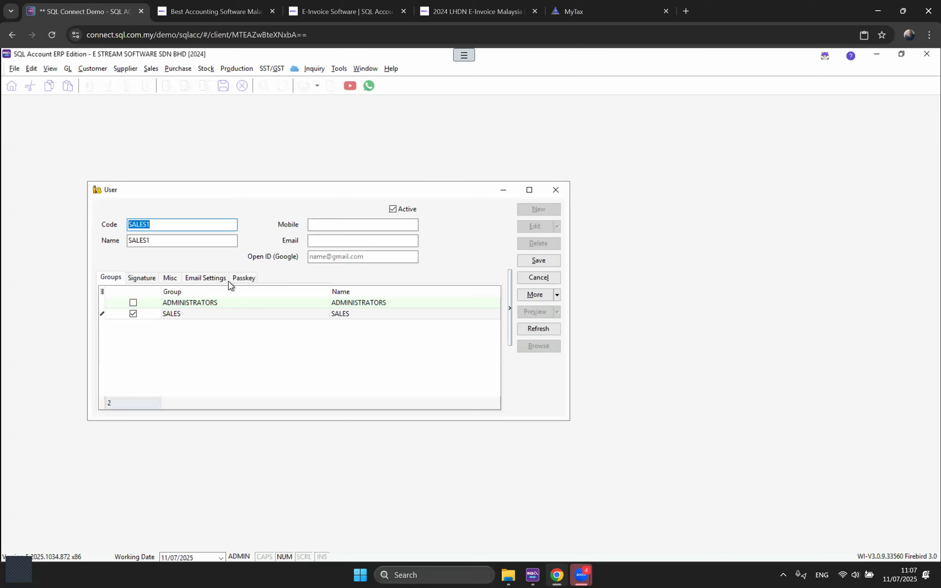
left_click(539, 262)
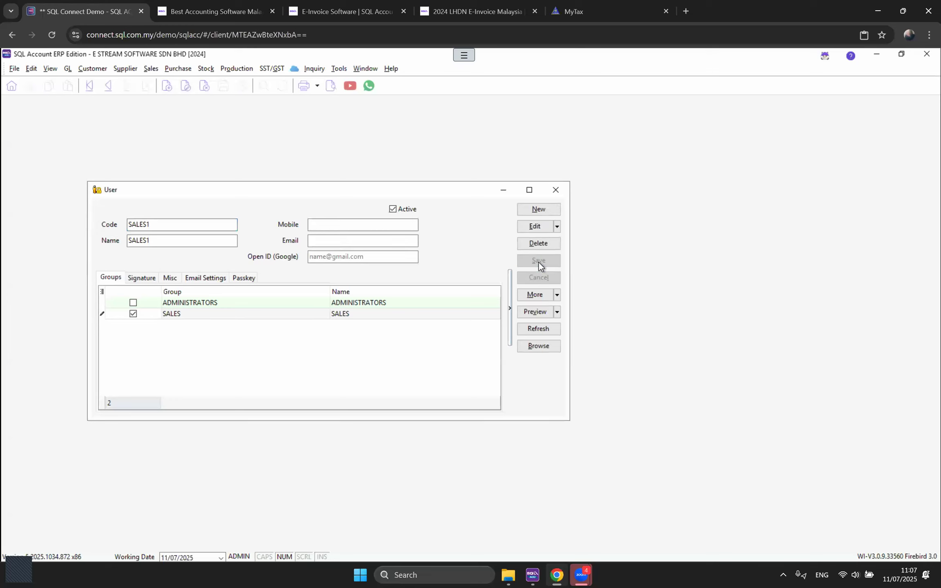
left_click(538, 289)
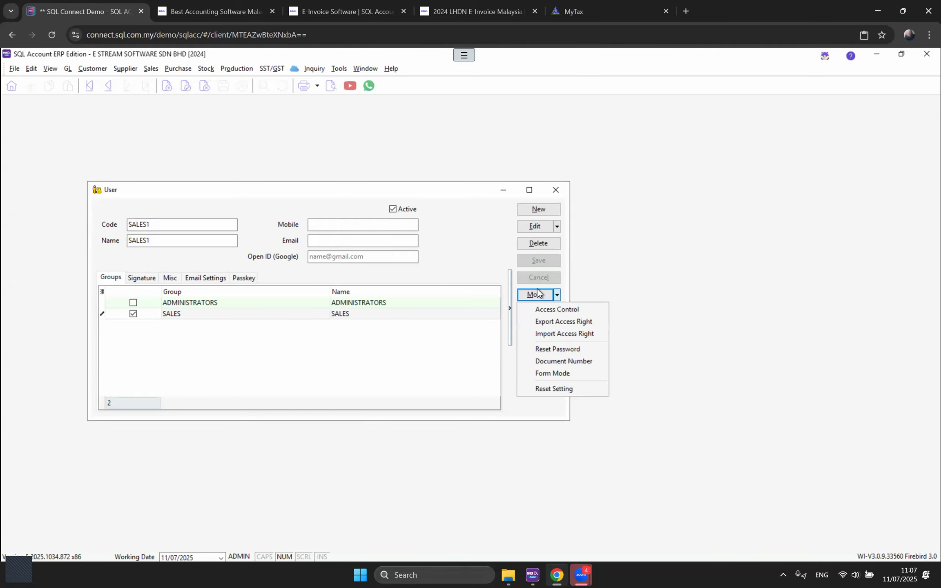
Step: Reset SALES1's password, copying the generated password to the clipboard
left_click(538, 354)
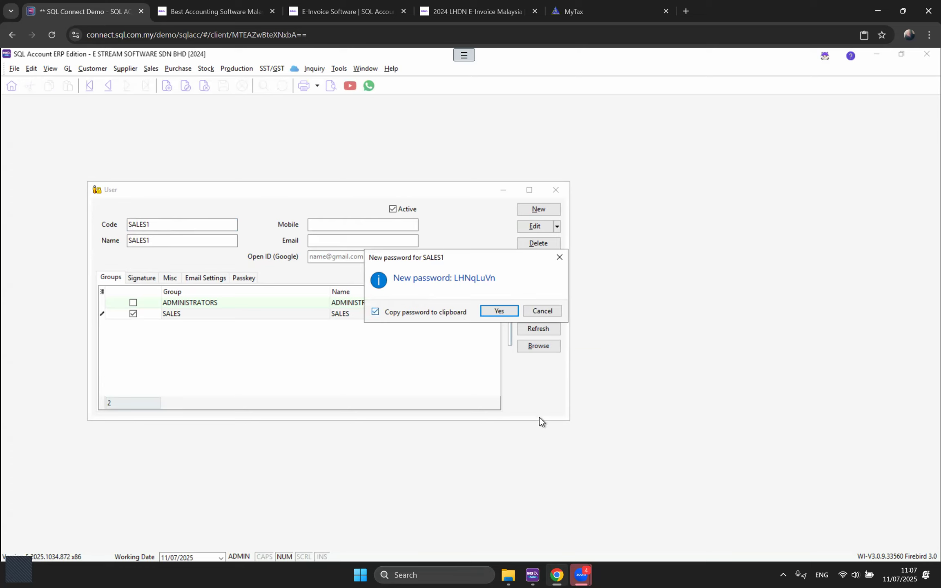
left_click(503, 314)
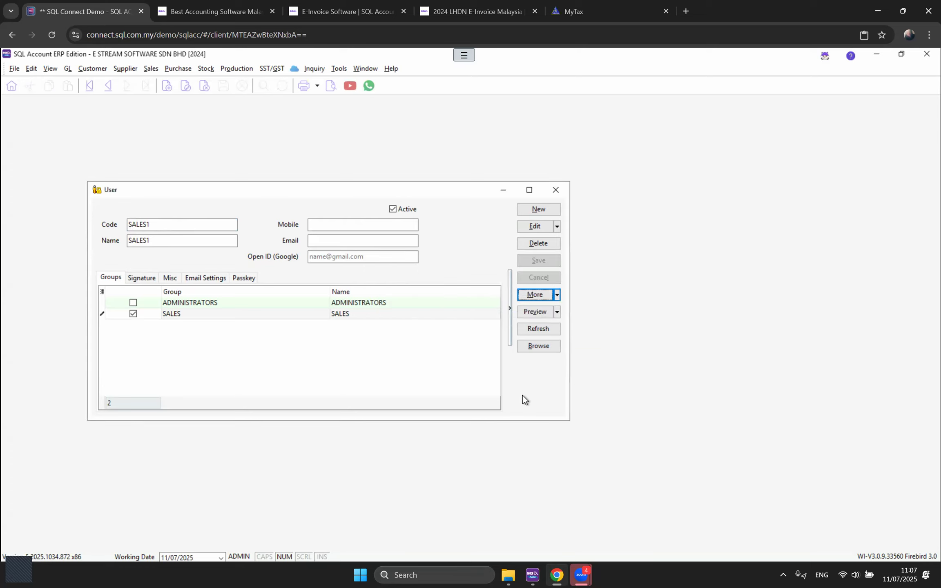
double_click(164, 220)
Step: Log on as SALES1 with the pasted reset password, reaching the password-expired warning
left_click(17, 71)
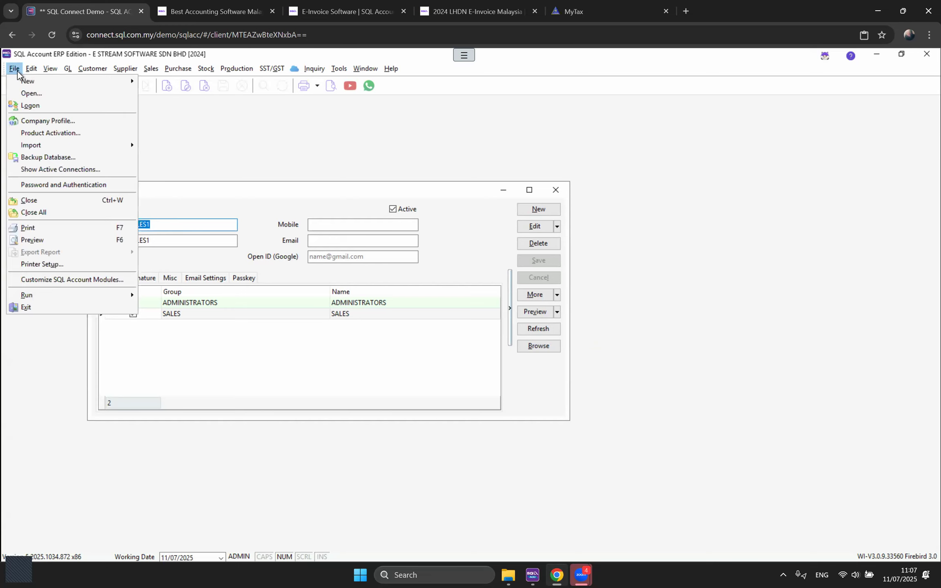
left_click(24, 105)
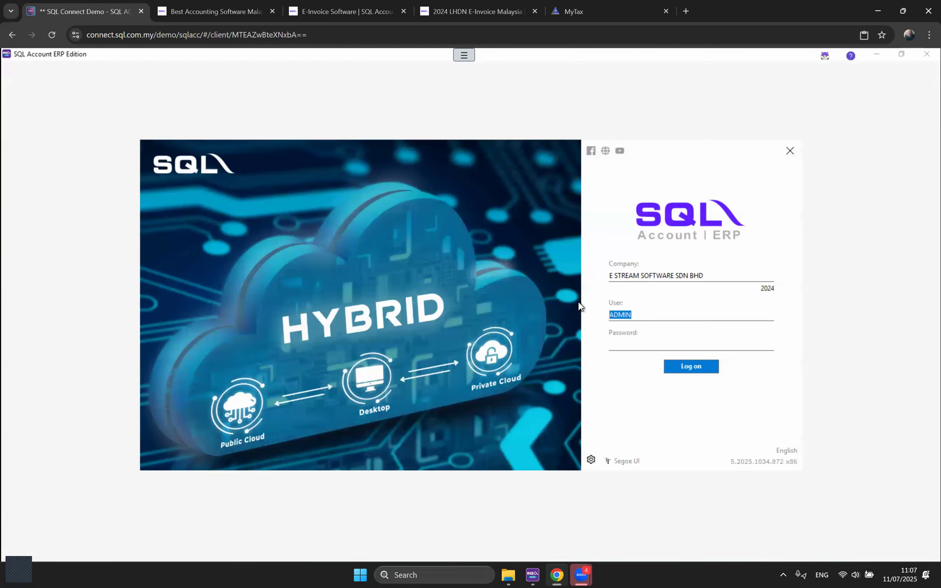
type("SALES1")
right_click(638, 342)
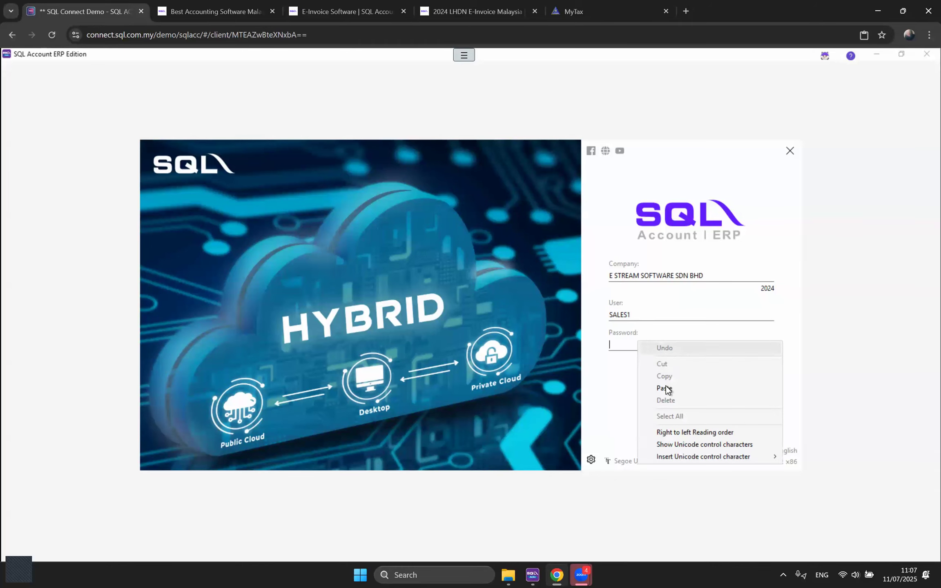
left_click(670, 388)
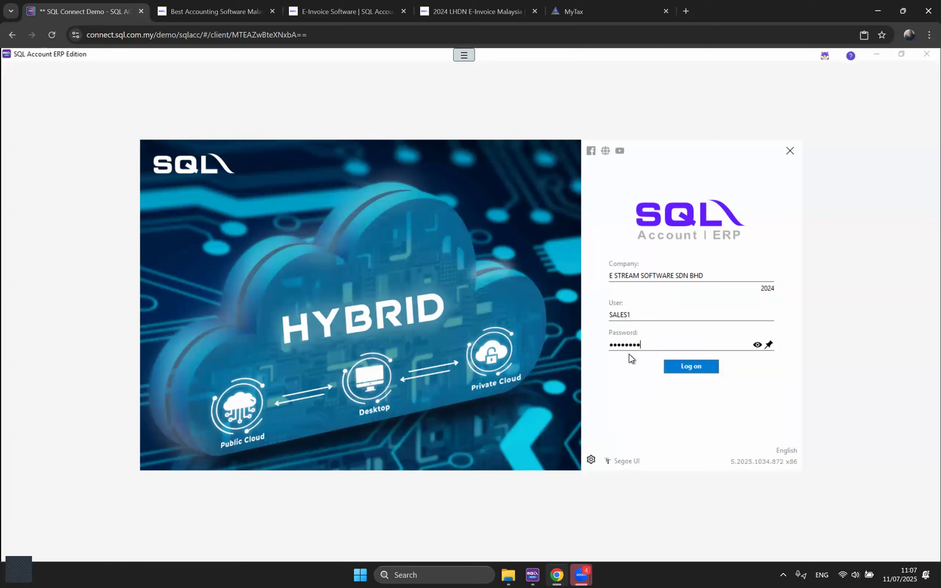
right_click(664, 347)
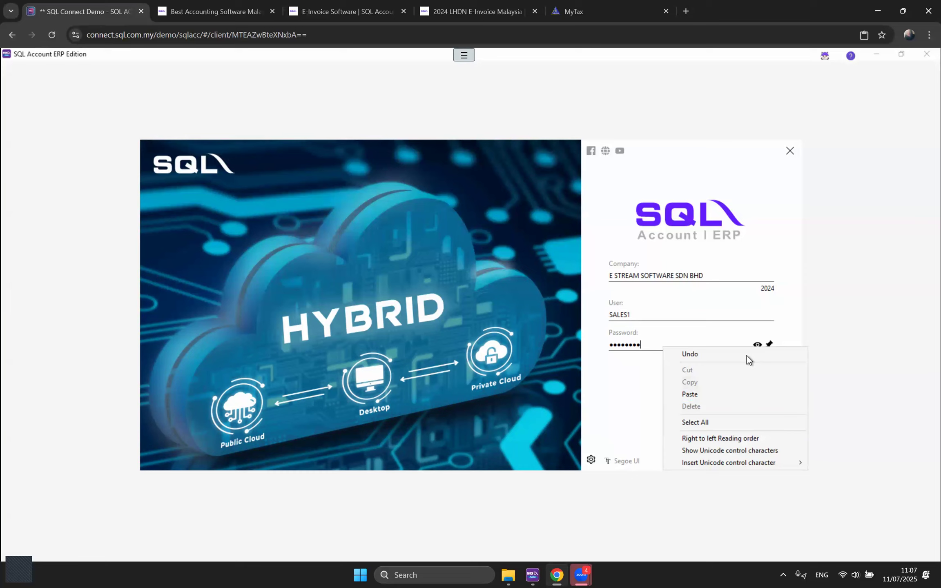
left_click(758, 344)
left_click(759, 344)
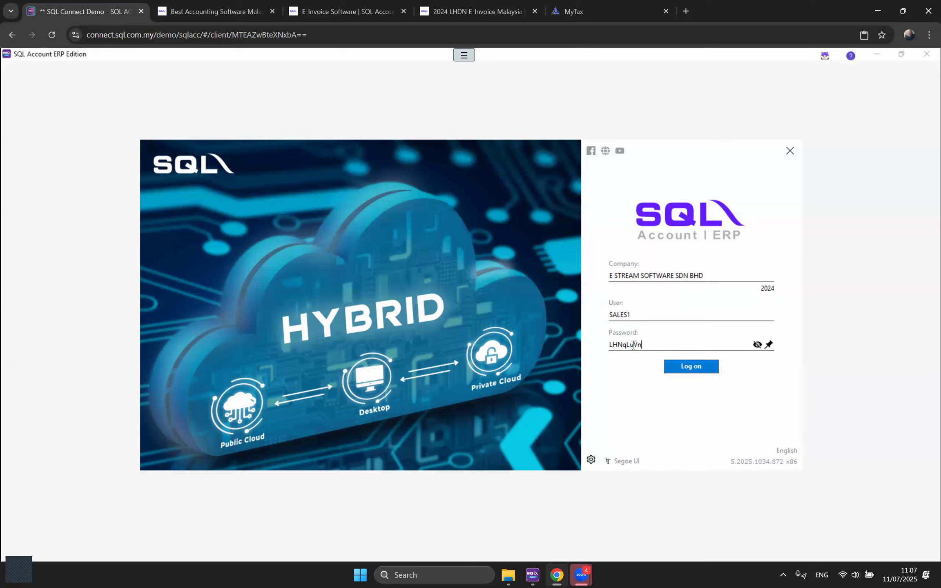
left_click(686, 372)
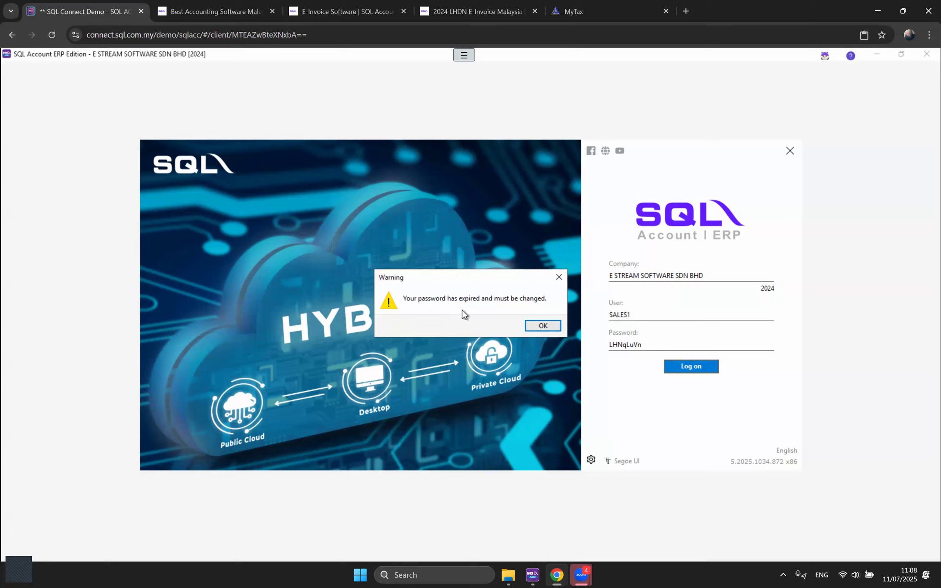
Step: Enter SALES1's current password, then set and confirm a new password to finish logging in
left_click(547, 329)
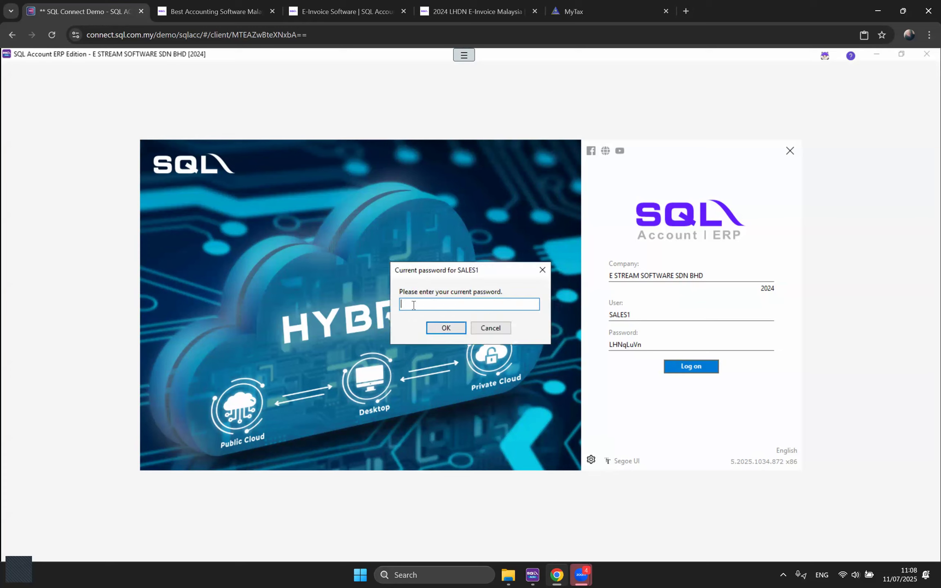
key("ctrl+v")
left_click(534, 303)
left_click(446, 328)
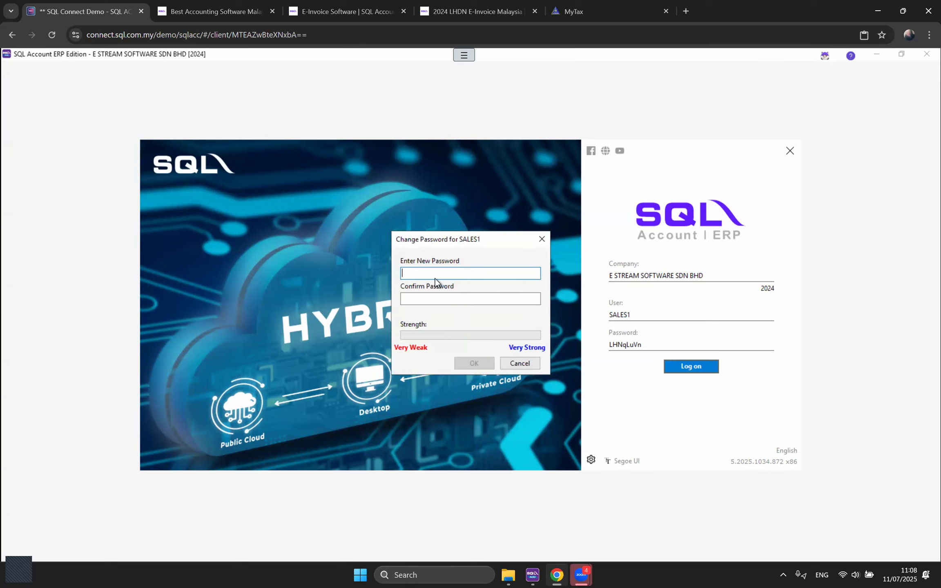
type("•")
left_click(428, 299)
type("•")
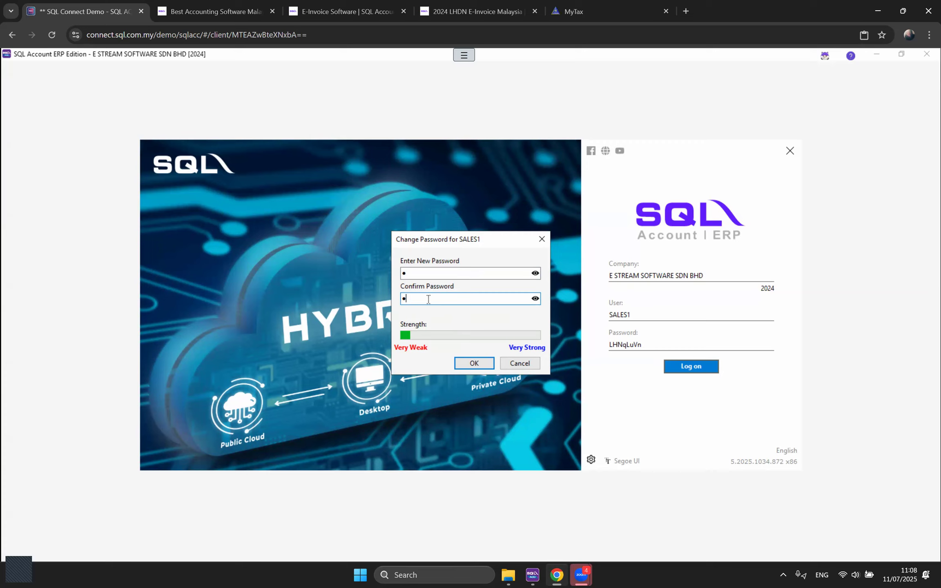
left_click(473, 364)
left_click(543, 326)
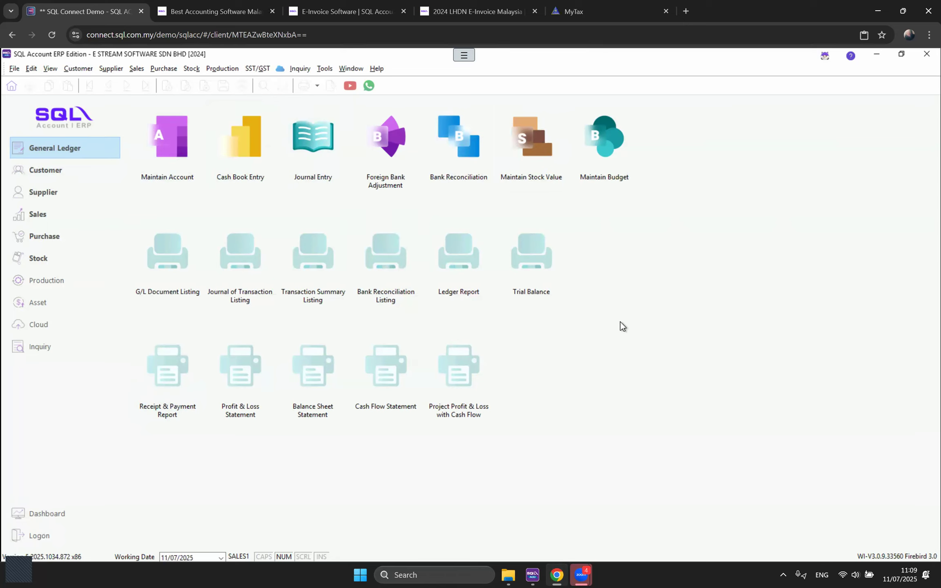
Step: Try opening Maintain Account as SALES1, then cancel the Override By login after access is denied
left_click(170, 172)
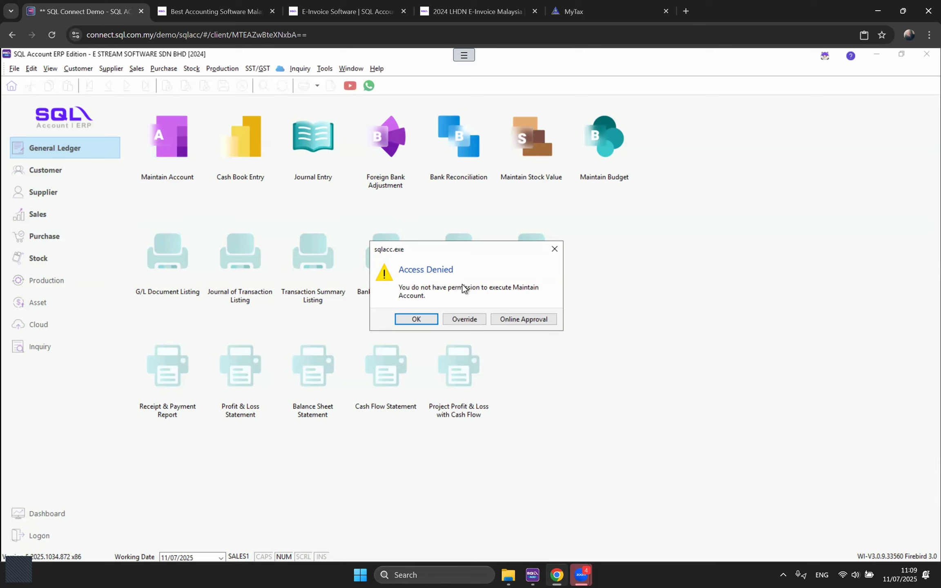
left_click(417, 319)
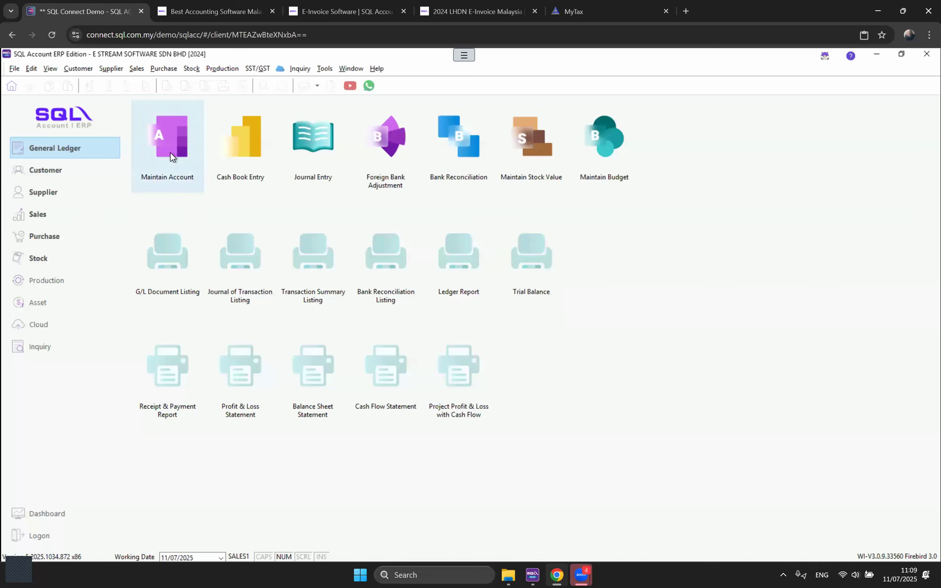
left_click(160, 153)
left_click(465, 319)
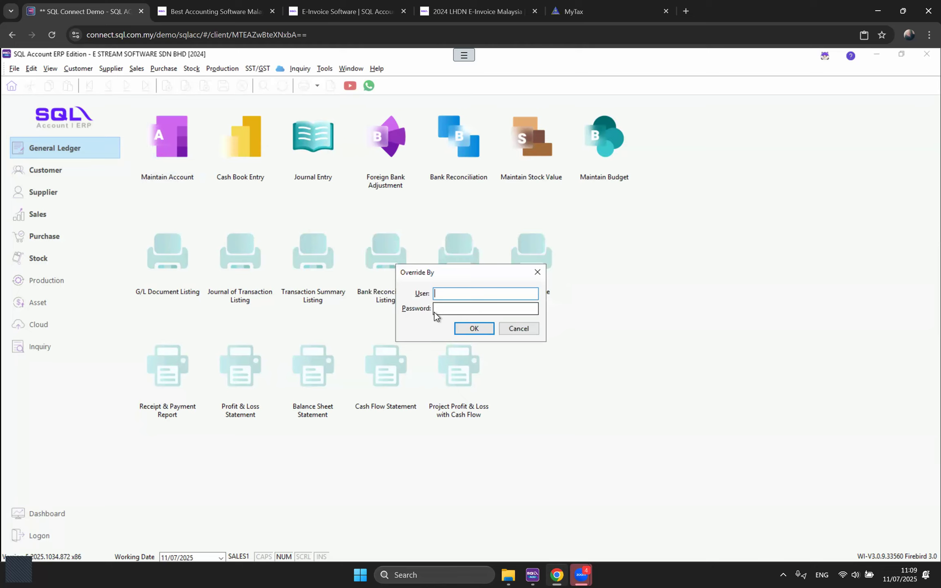
left_click(525, 330)
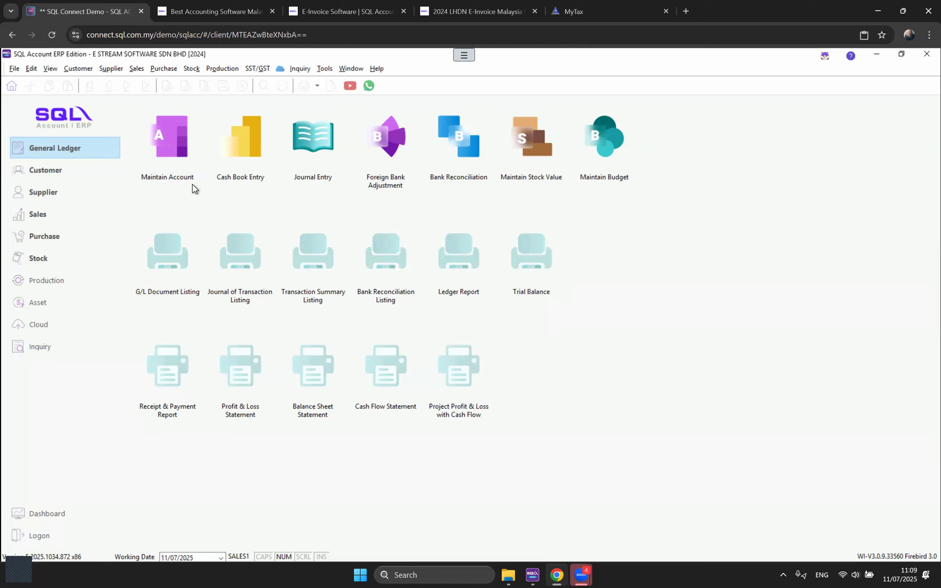
Step: Retry Maintain Account, view the Online Approval user list, cancel it, and dismiss Access Denied
left_click(175, 162)
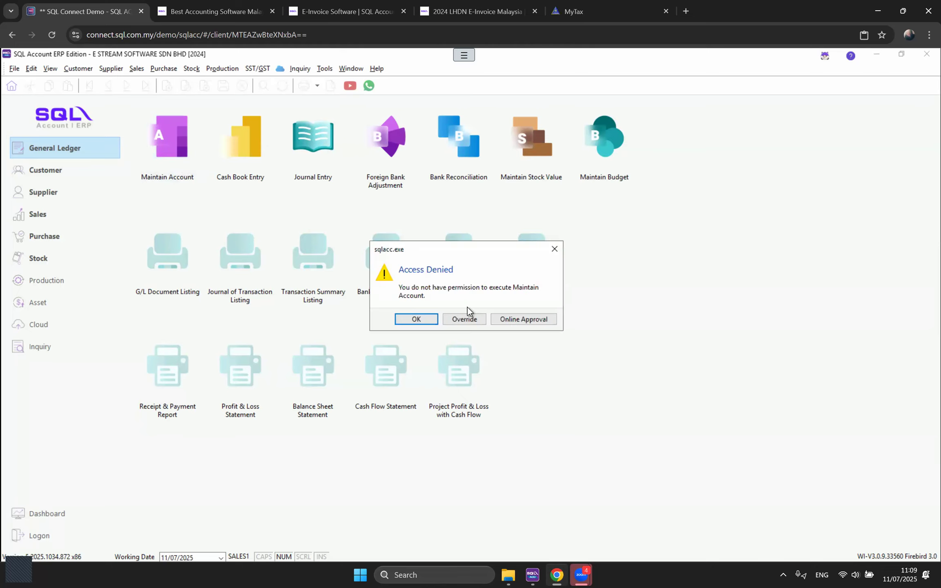
left_click(525, 320)
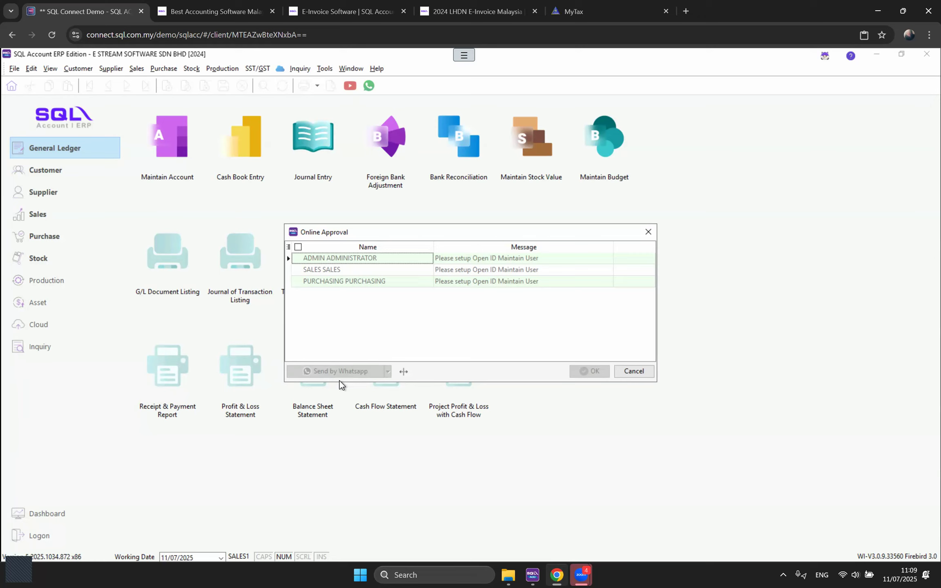
left_click(648, 234)
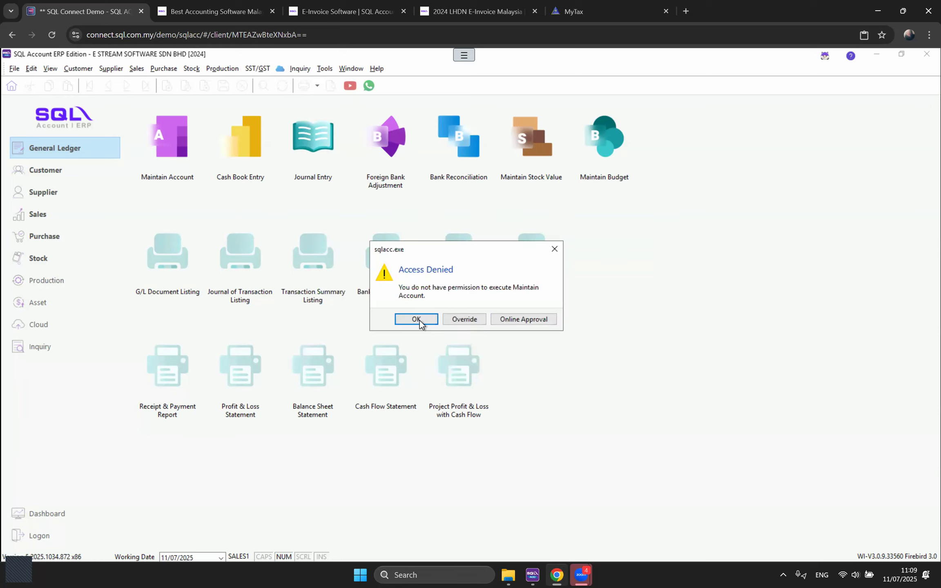
left_click(419, 323)
left_click(136, 69)
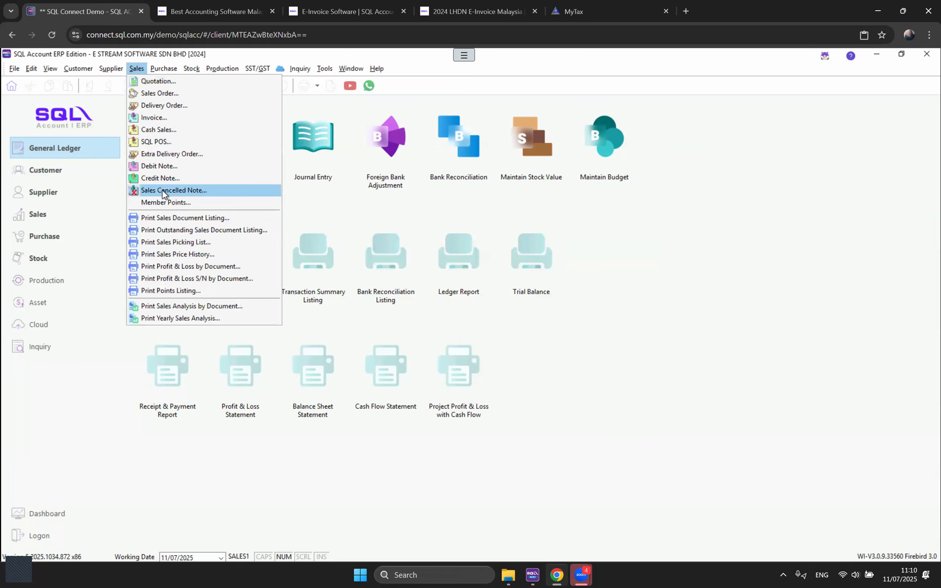
Step: Open the invoice list, confirm deleting IV-00001 is refused for SALES1, then log out
left_click(155, 118)
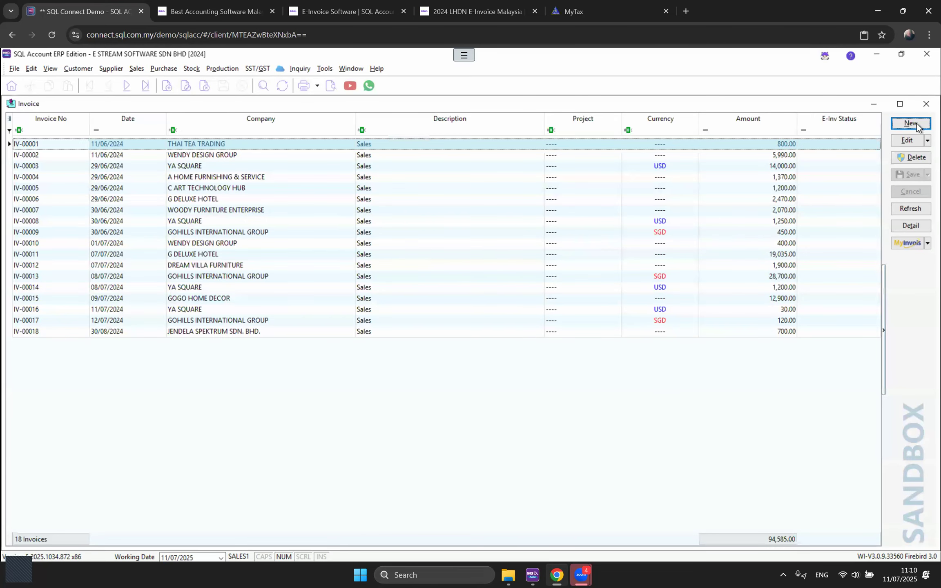
left_click(910, 161)
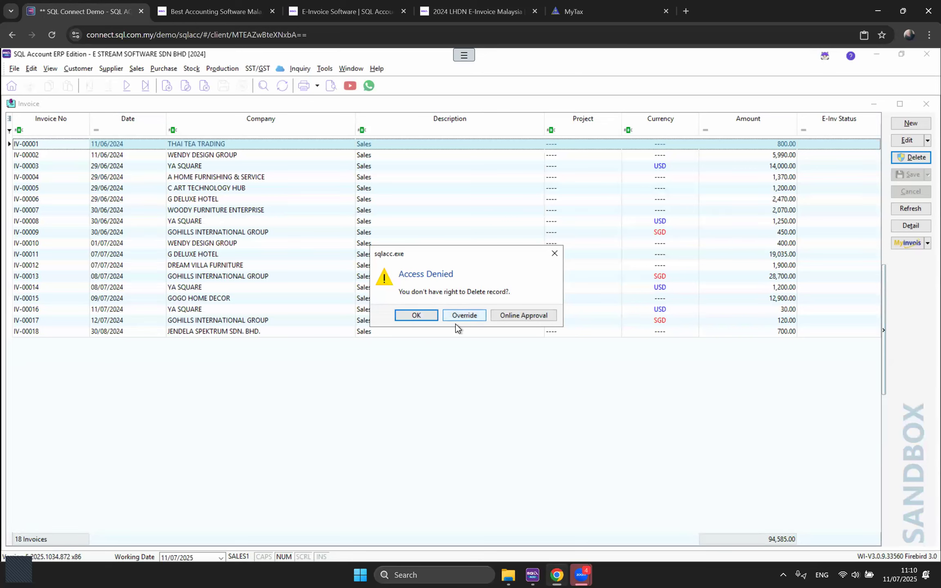
left_click(408, 315)
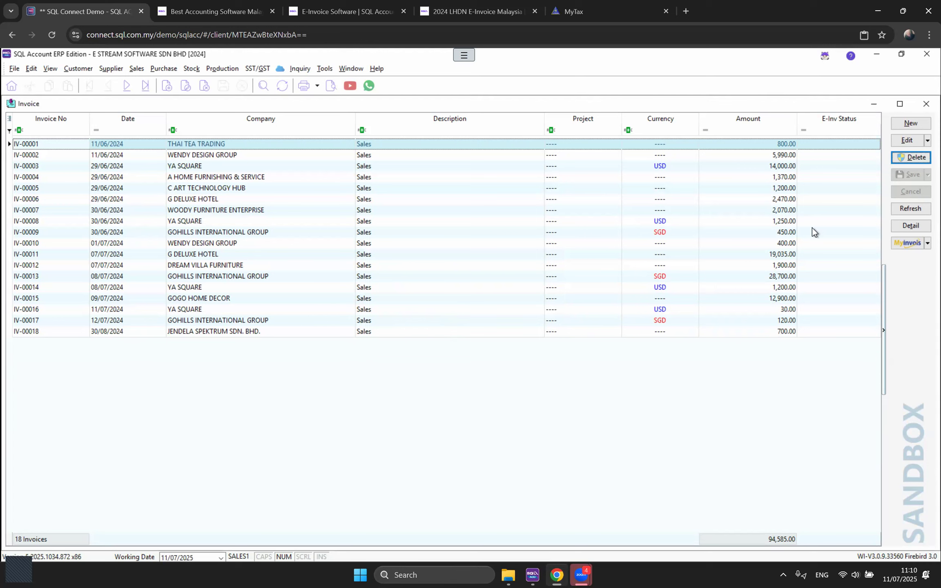
left_click(910, 157)
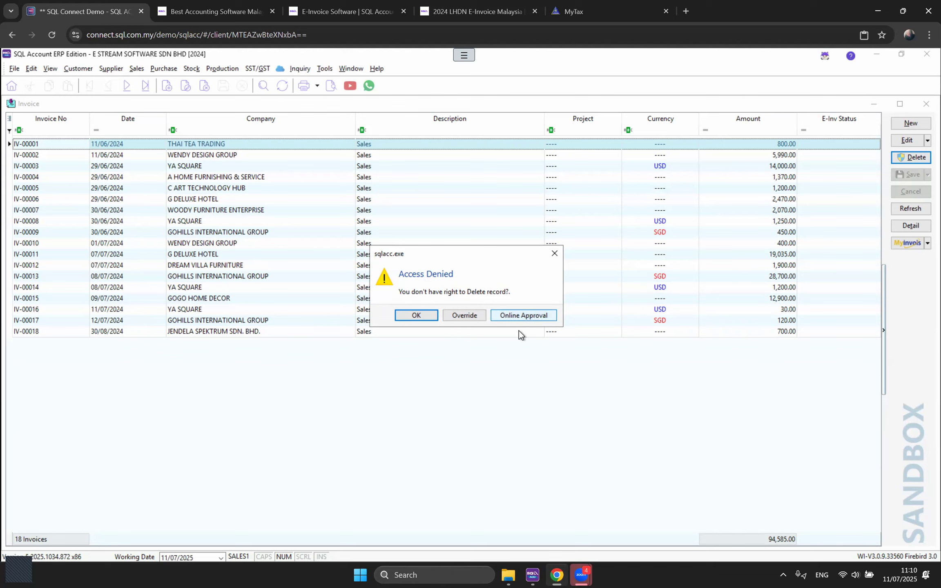
left_click(555, 254)
left_click(423, 316)
left_click(11, 71)
left_click(29, 105)
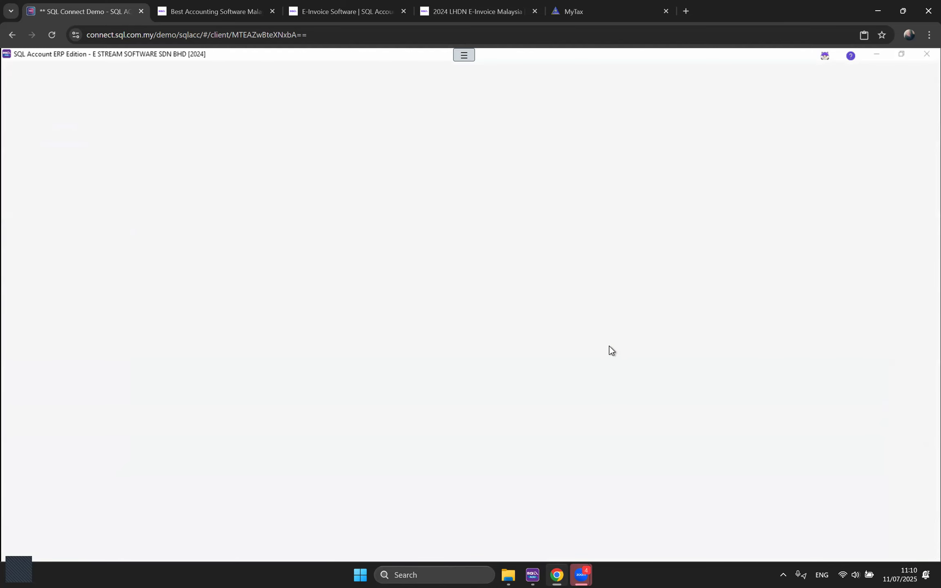
Step: Log back on as ADMIN with the administrator password and browse the Tools menu
key("shift+Tab")
type("ADMIN")
key("Tab")
type("ADMIN")
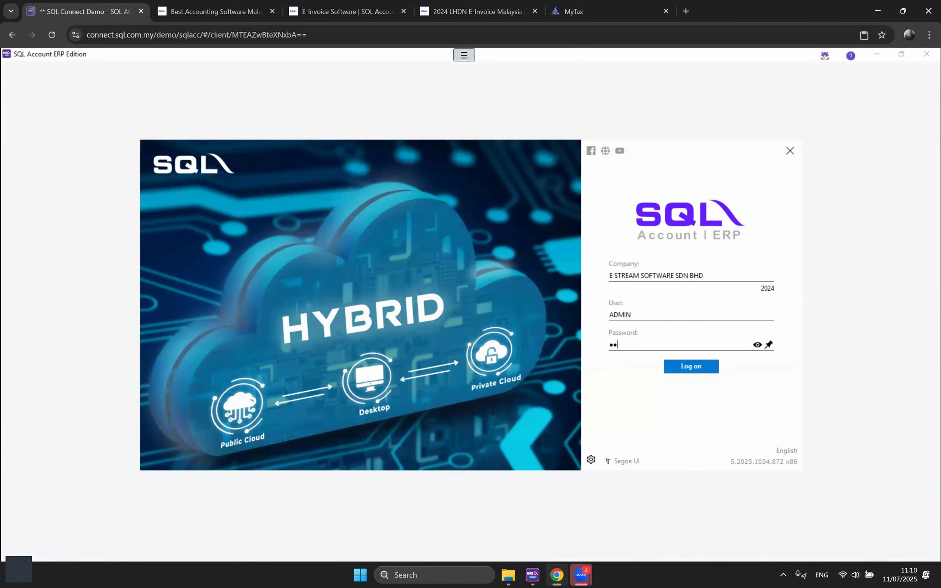
key("Return")
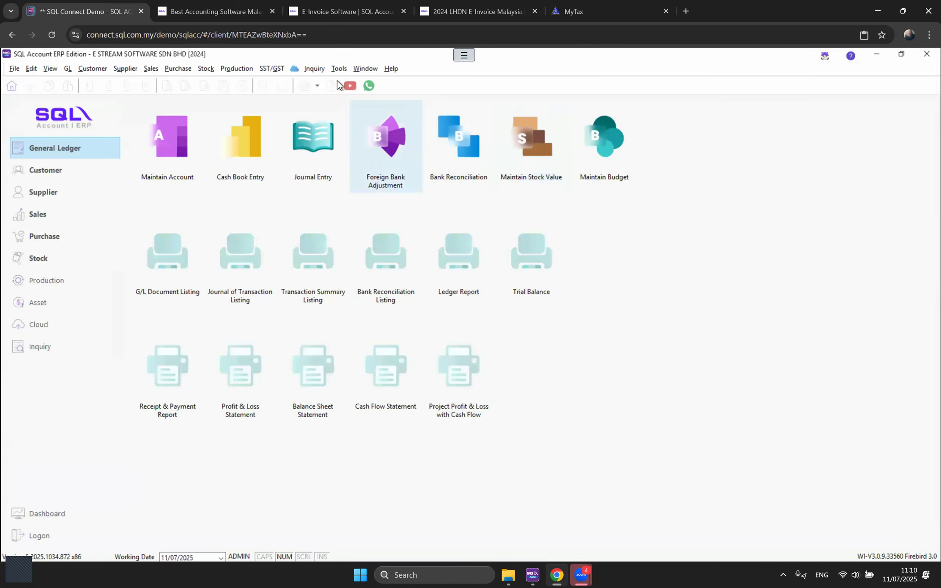
left_click(334, 68)
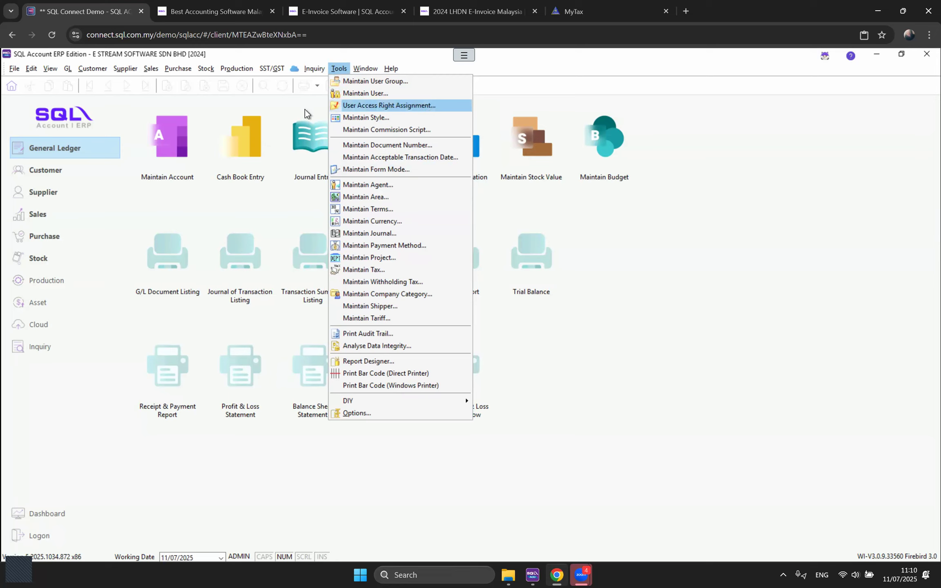
Step: Open the invoice list, copy the first invoice's blank Currency value, and close the list
left_click(152, 71)
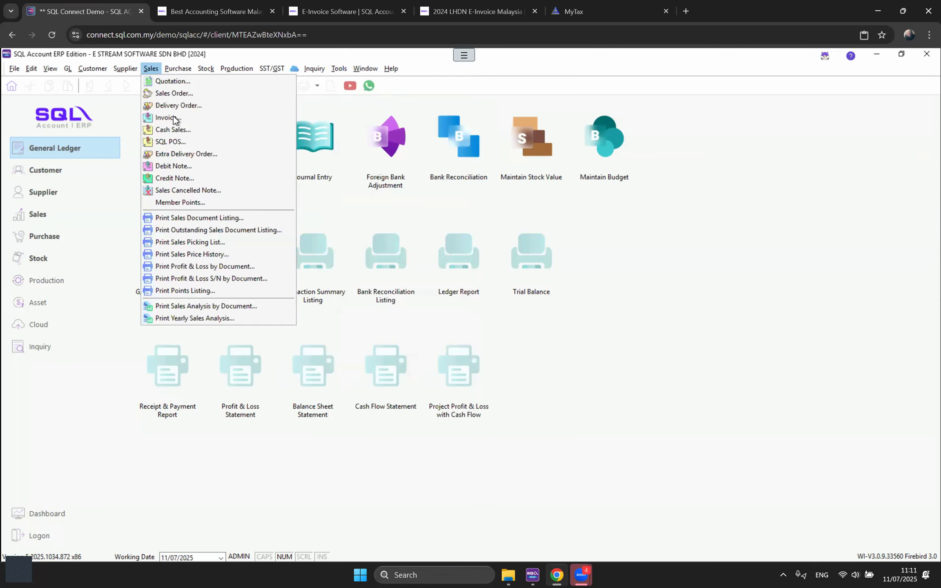
left_click(175, 118)
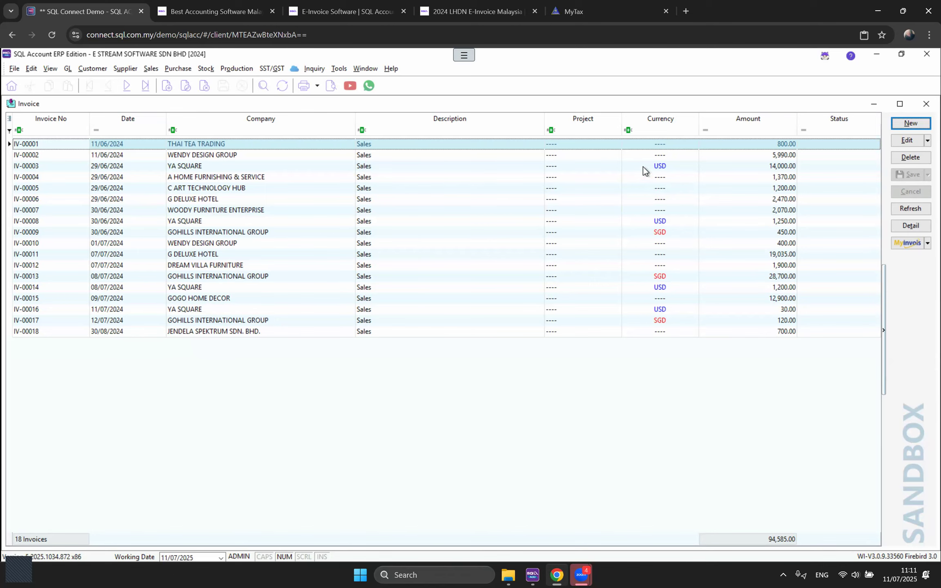
right_click(652, 145)
left_click(675, 151)
left_click(927, 104)
Step: Create a new form mode named MYR for the Invoice form
left_click(344, 67)
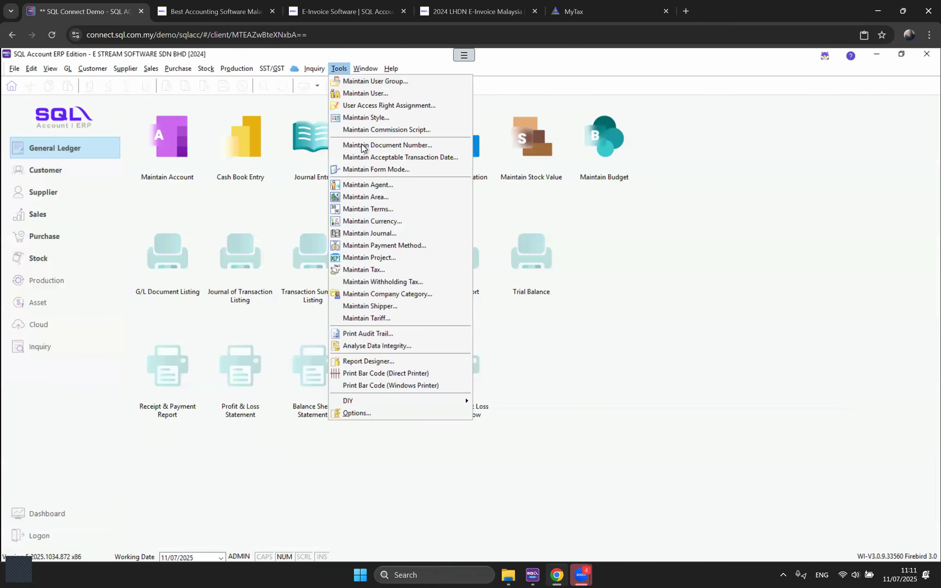
left_click(366, 171)
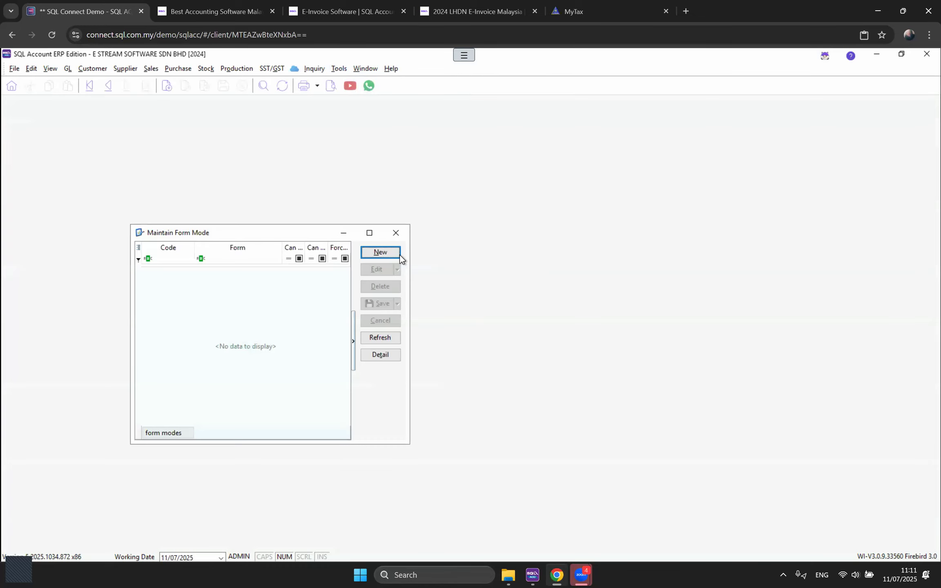
left_click(380, 253)
type("MYR")
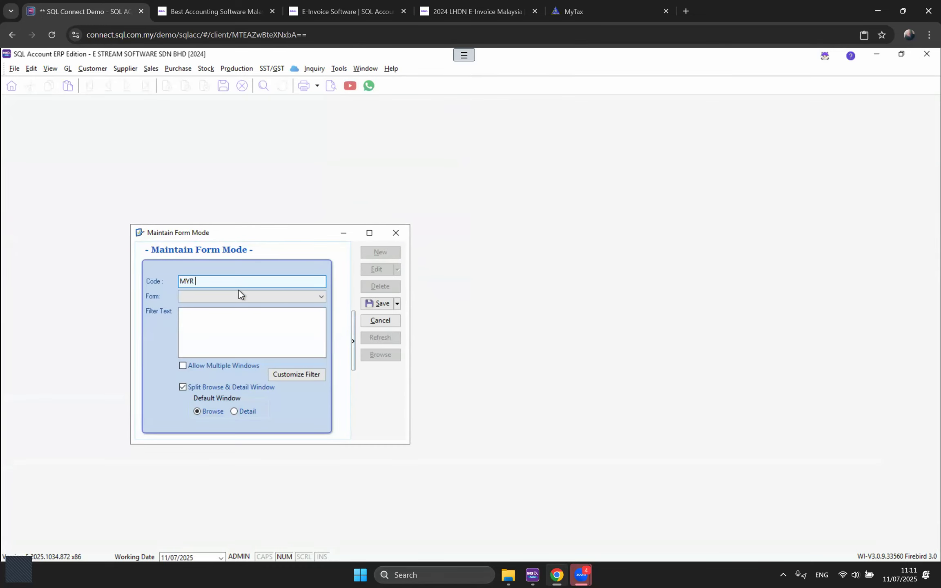
left_click(219, 299)
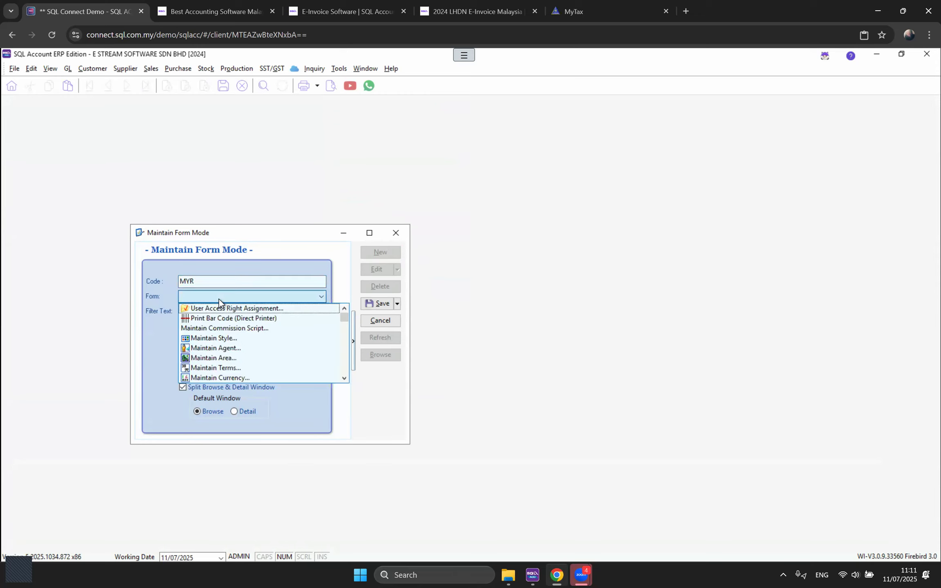
type("Invoice...")
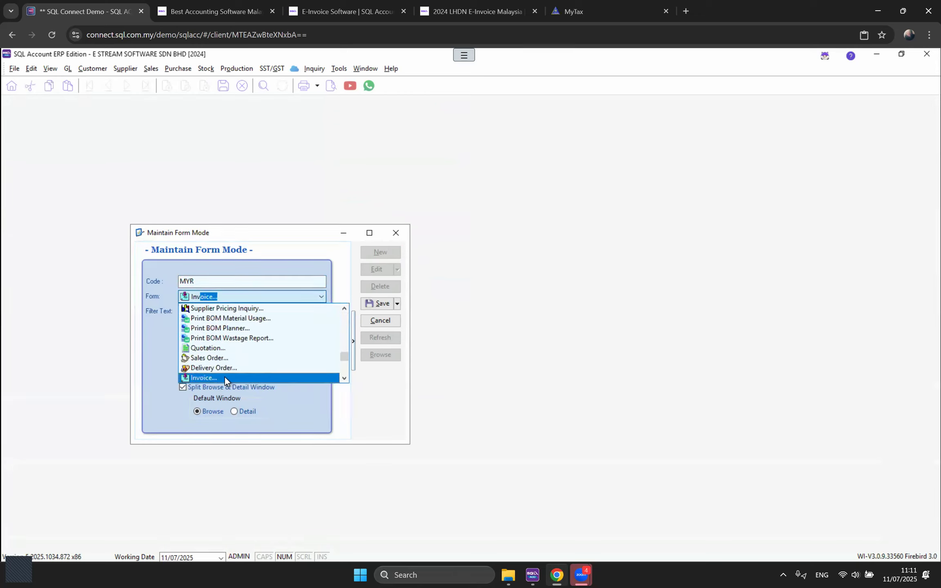
left_click(225, 377)
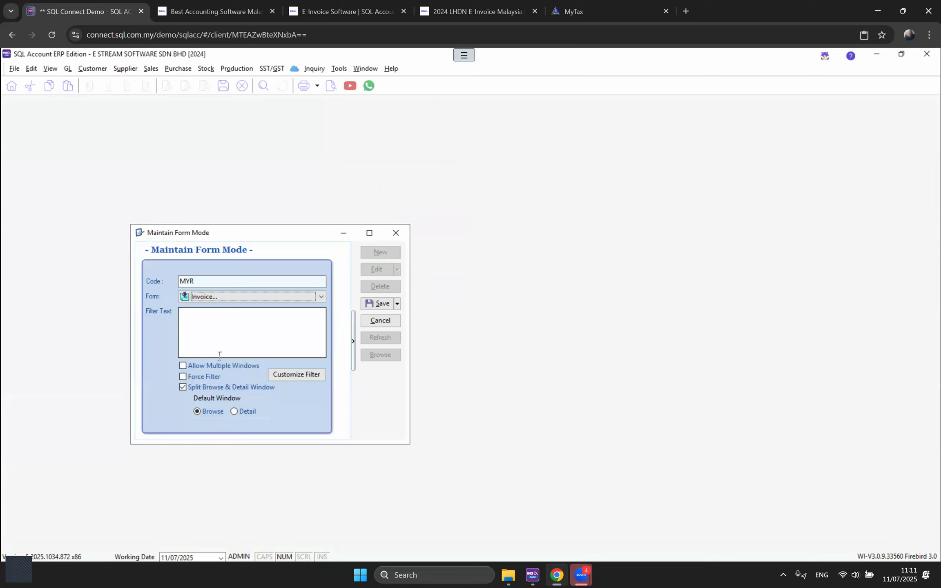
Step: Add the filter currency code Equals '----' and save the MYR form mode
left_click(306, 380)
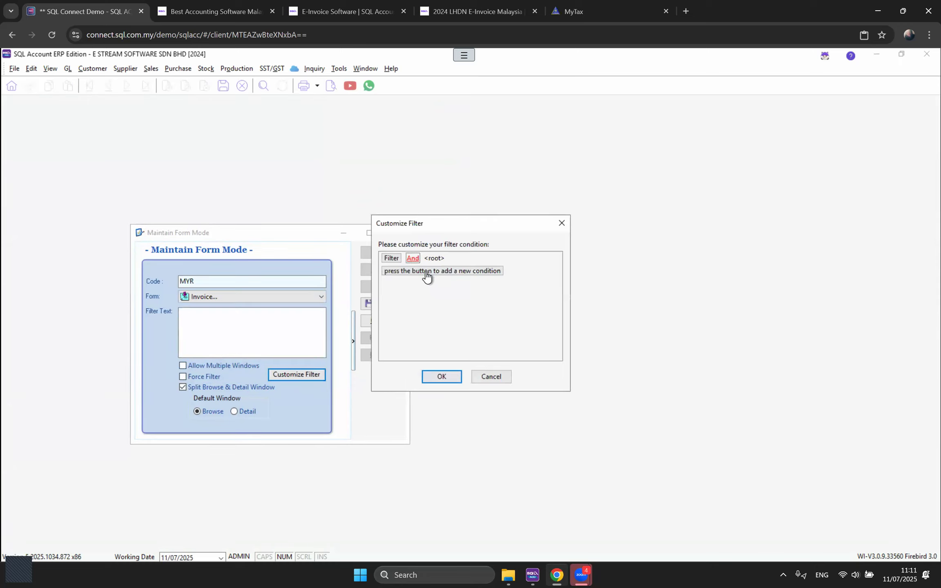
left_click(427, 272)
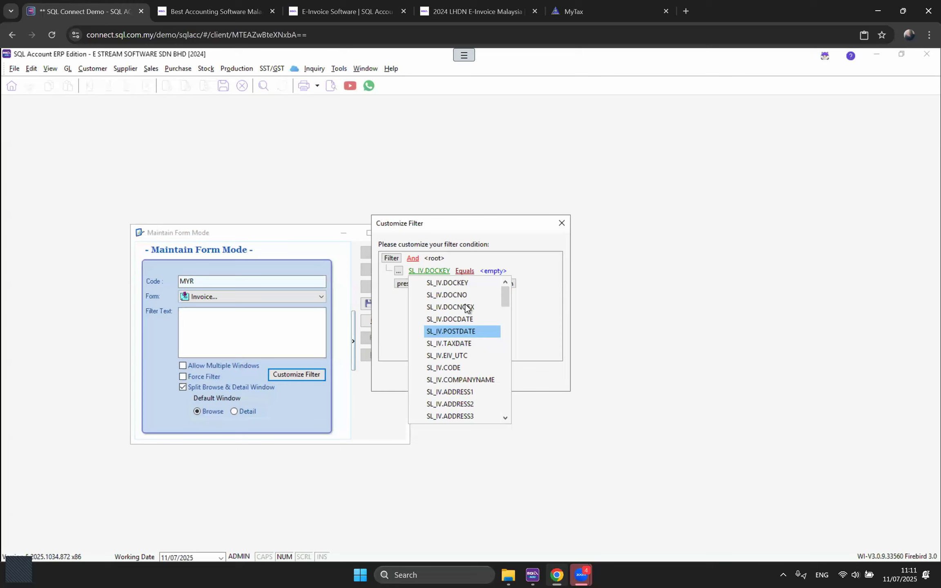
scroll(468, 340, "down", 5)
scroll(468, 357, "down", 2)
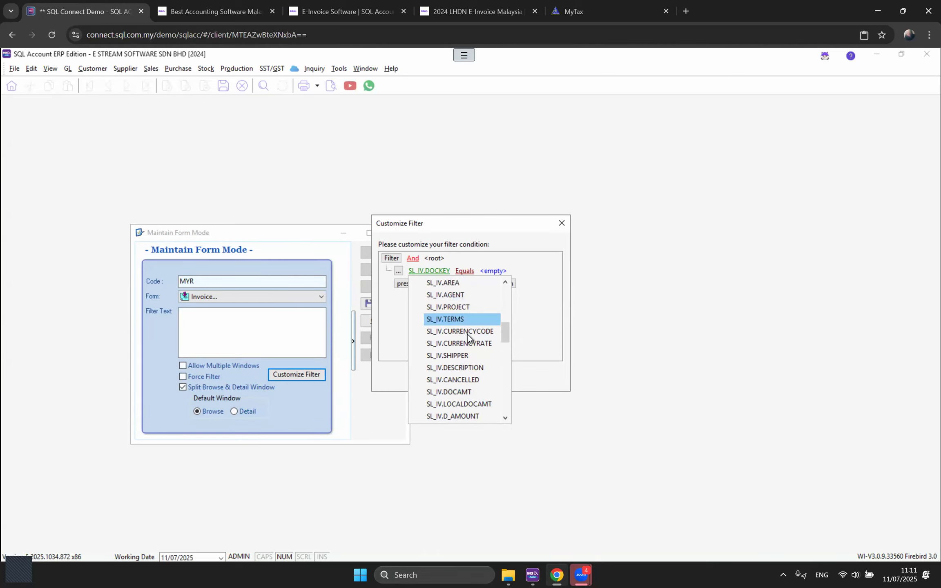
left_click(468, 332)
left_click(489, 271)
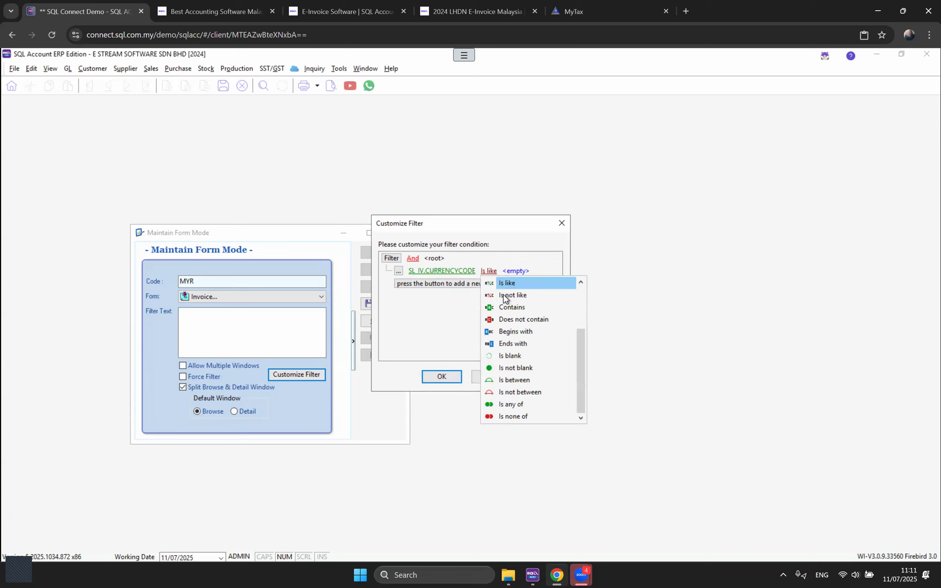
scroll(506, 295, "up", 2)
left_click(512, 284)
left_click(521, 272)
type("----")
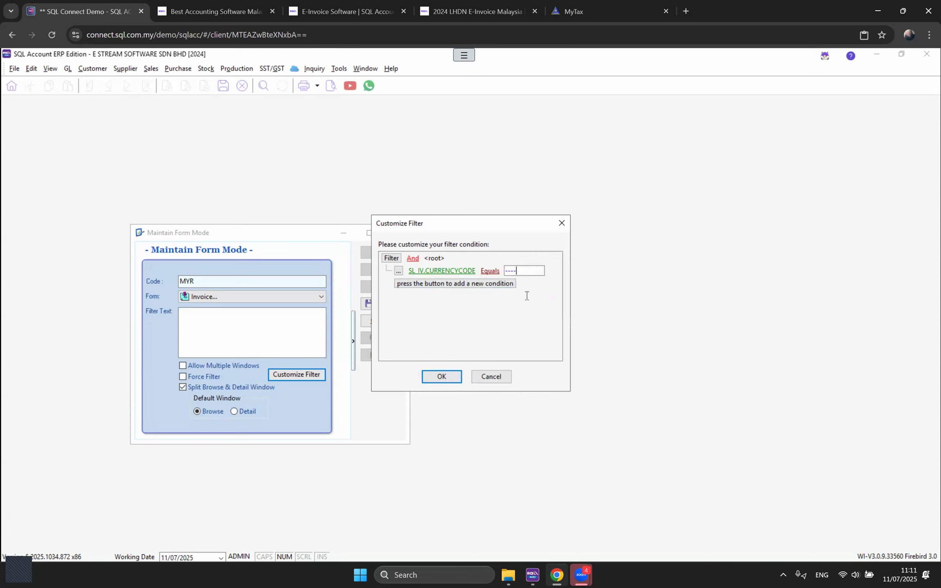
left_click(450, 380)
left_click(373, 303)
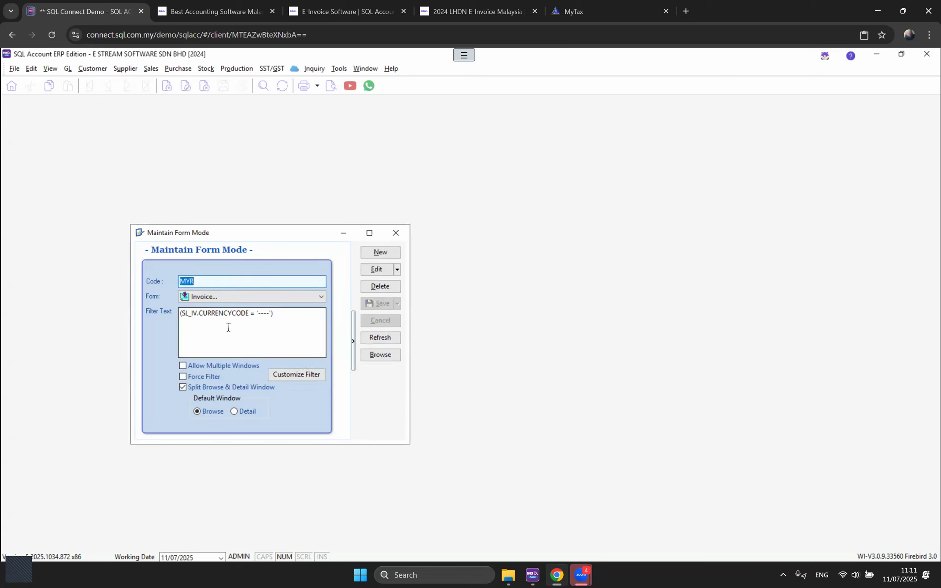
Step: Check the '----' value in the MYR filter text, then close the form mode window
left_click_drag(288, 314, 174, 316)
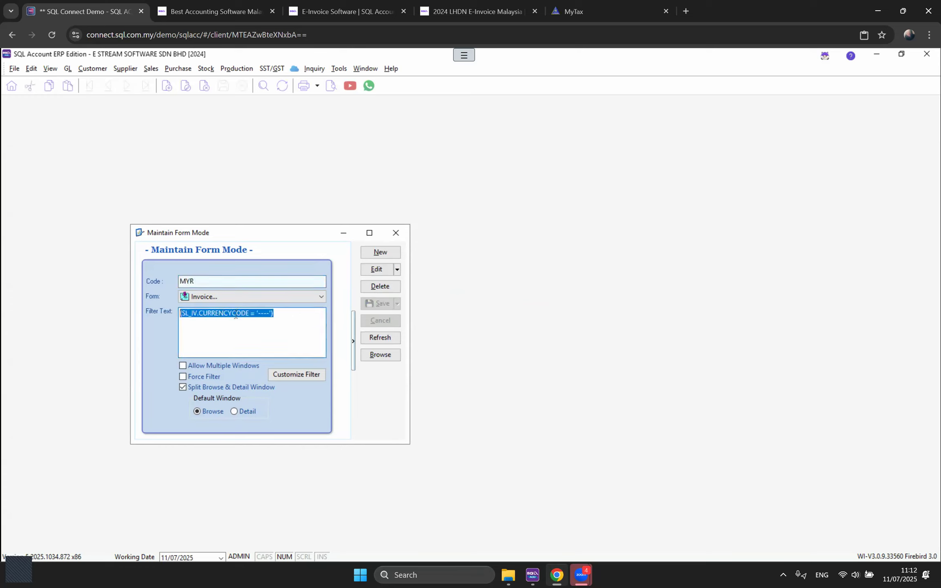
left_click(283, 315)
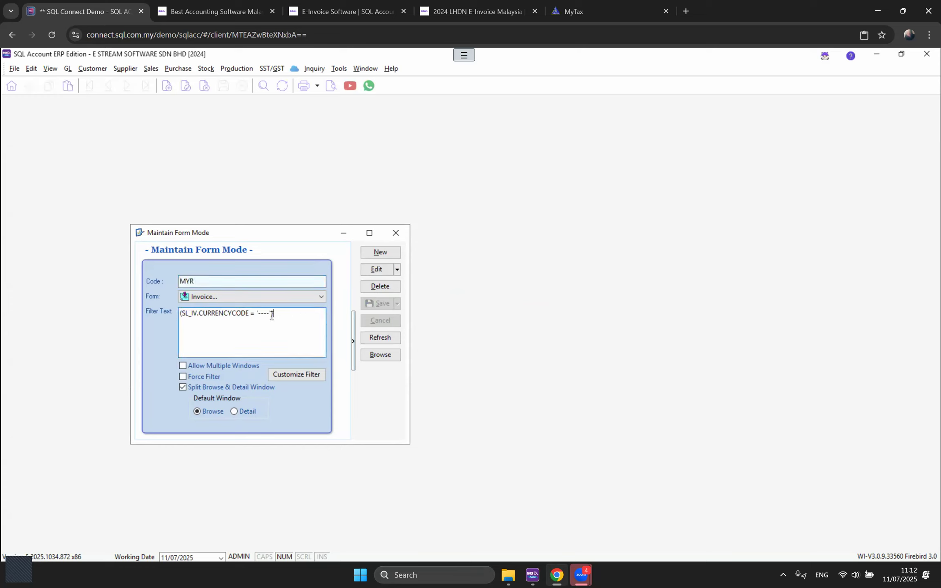
double_click(260, 316)
left_click(287, 336)
left_click(396, 235)
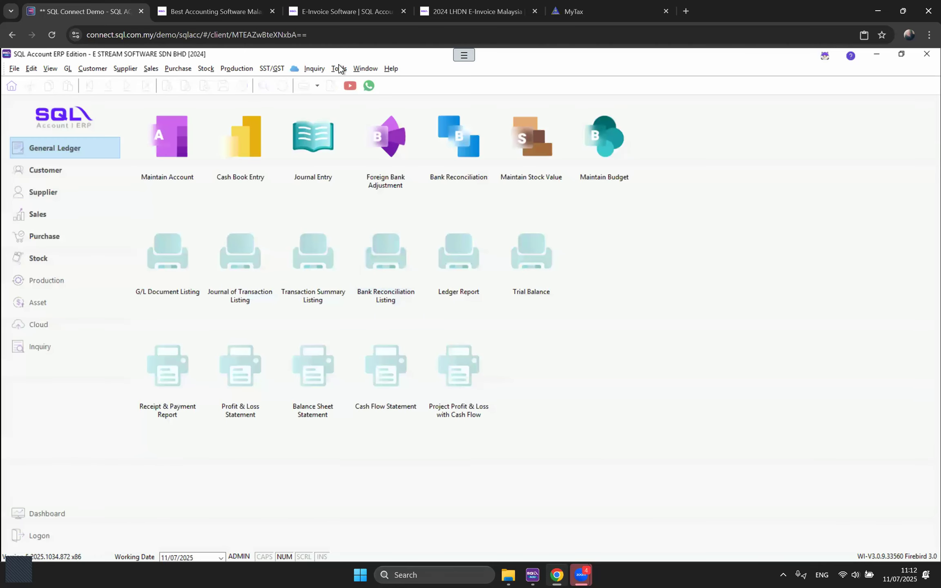
Step: In User Access Right Assignment, untick MYR for SALES and PURCHAS, keep SALES1 ticked, and save
left_click(339, 68)
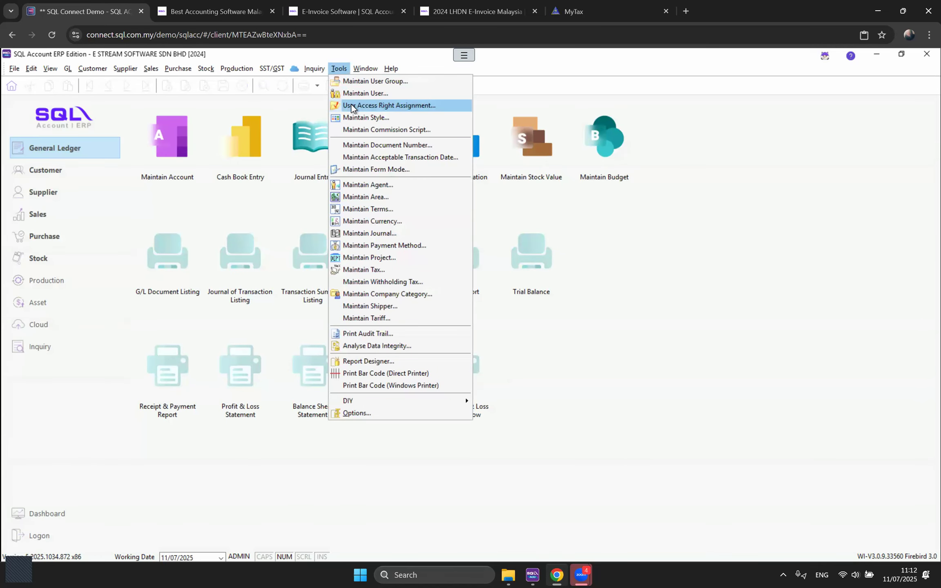
left_click(352, 105)
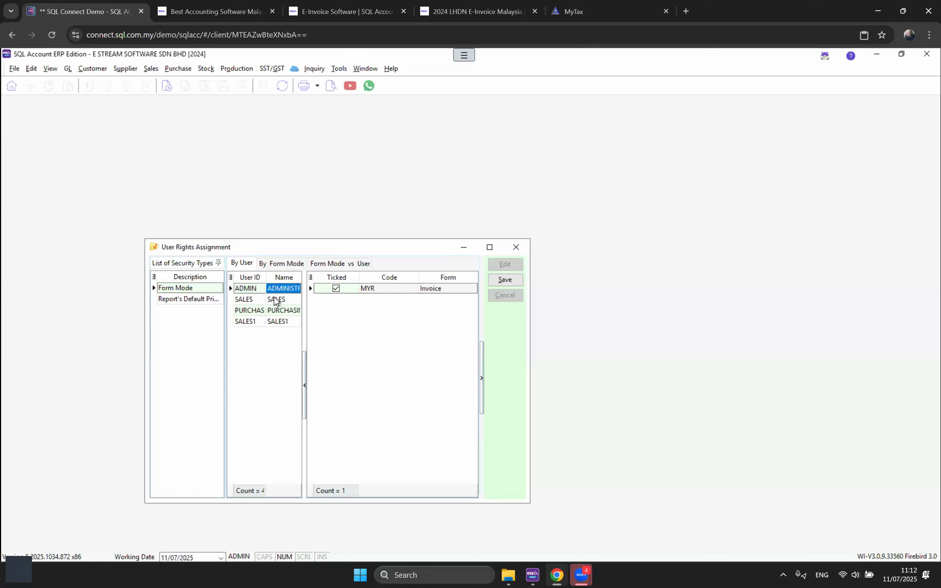
left_click(335, 289)
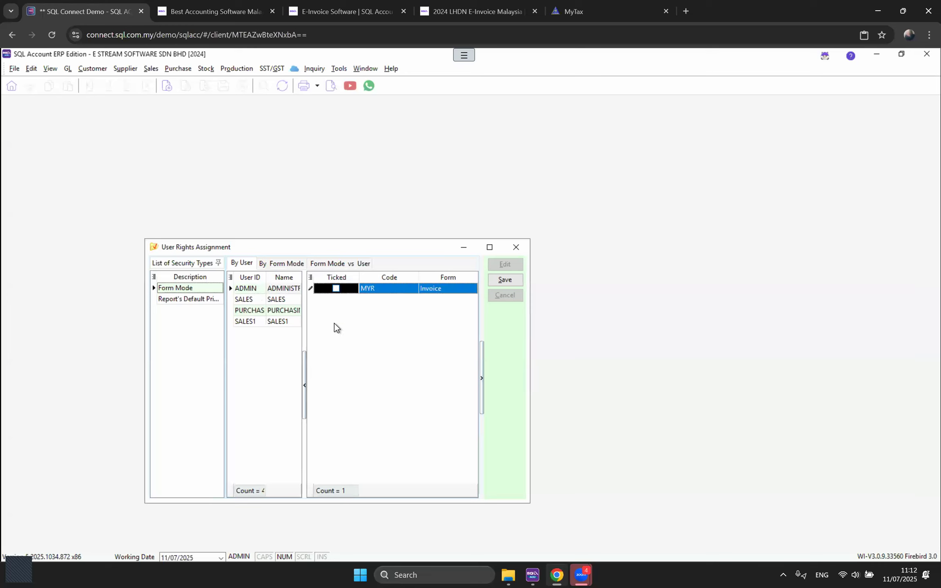
left_click(270, 300)
left_click(340, 289)
left_click(288, 309)
left_click(339, 289)
left_click(286, 322)
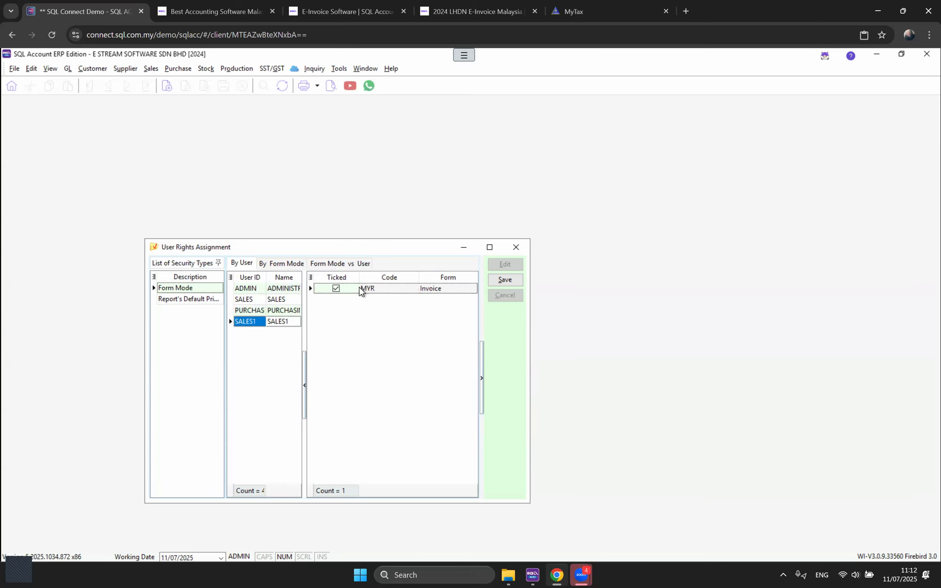
left_click(506, 280)
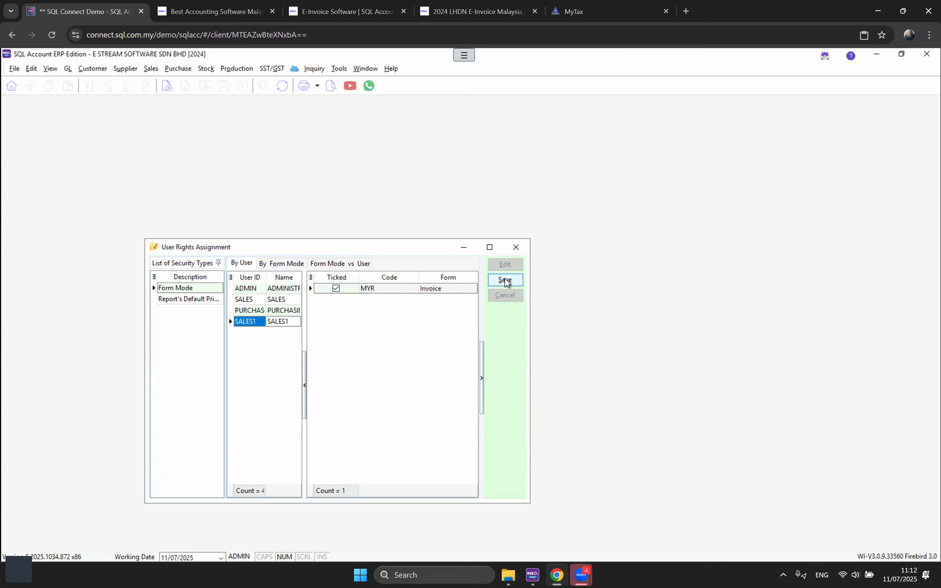
left_click(516, 247)
left_click(15, 69)
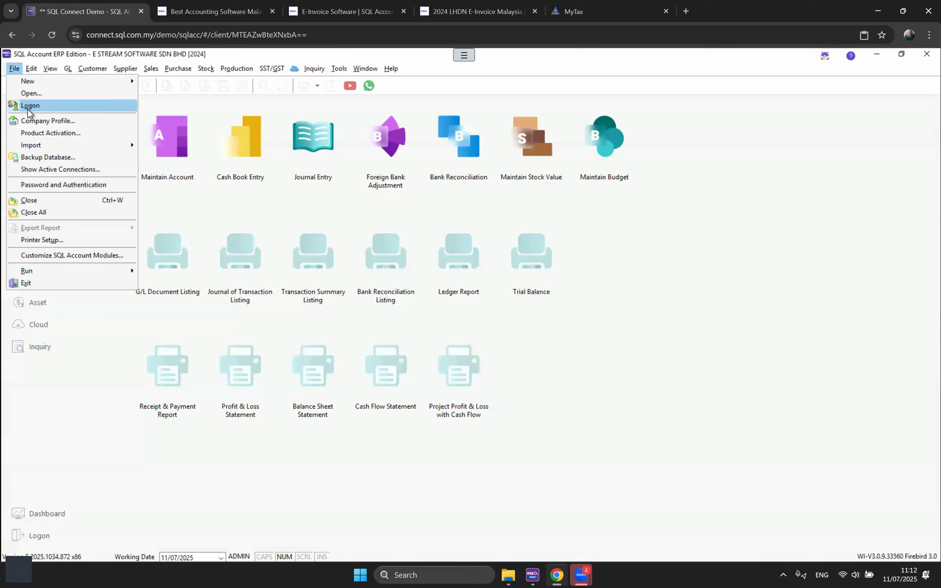
Step: Log on as SALES1 with its password
left_click(25, 103)
left_click_drag(638, 318, 592, 303)
type("SALES1")
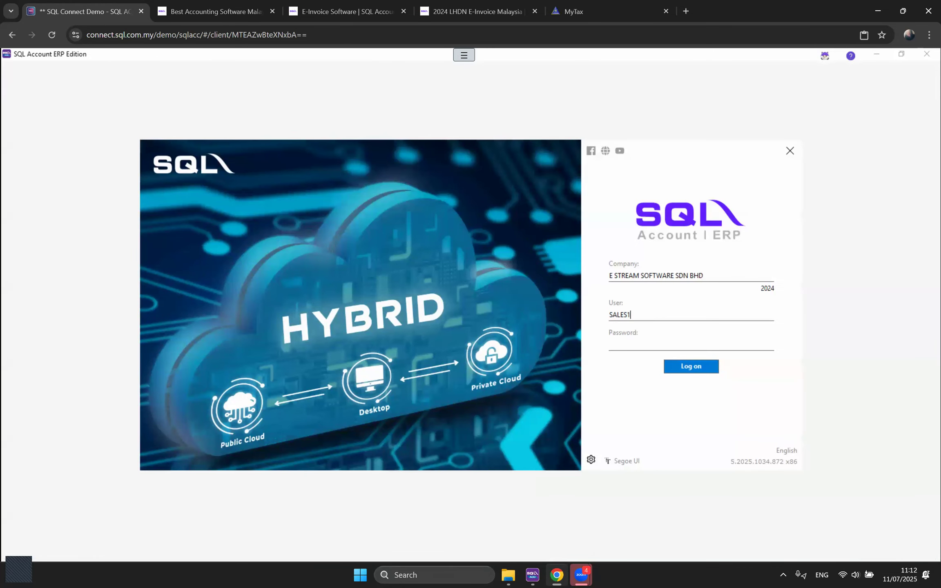
type("•")
key("Return")
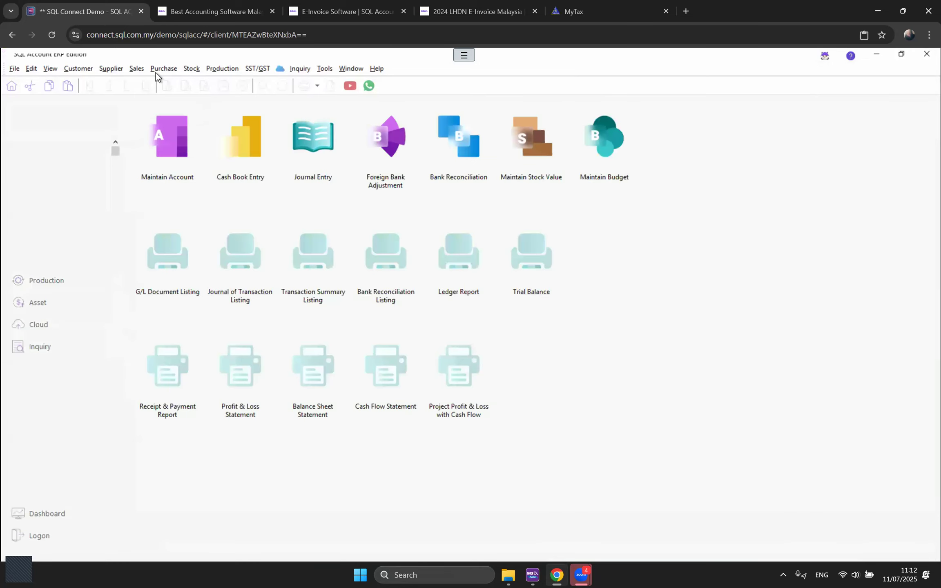
Step: Open the invoice list and confirm SALES1 sees only the 11 '----' currency invoices totalling 48,835.00
left_click(137, 68)
left_click(154, 117)
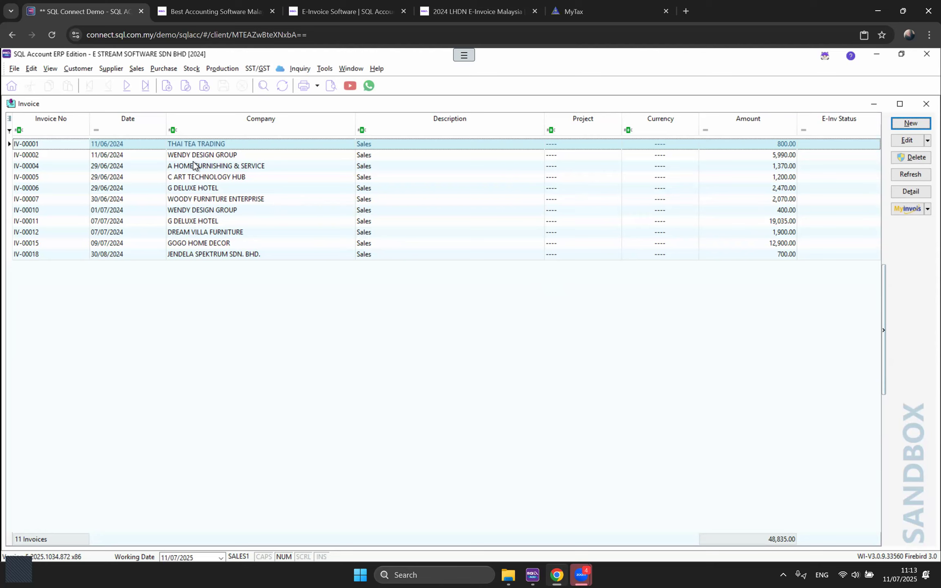
left_click(7, 120)
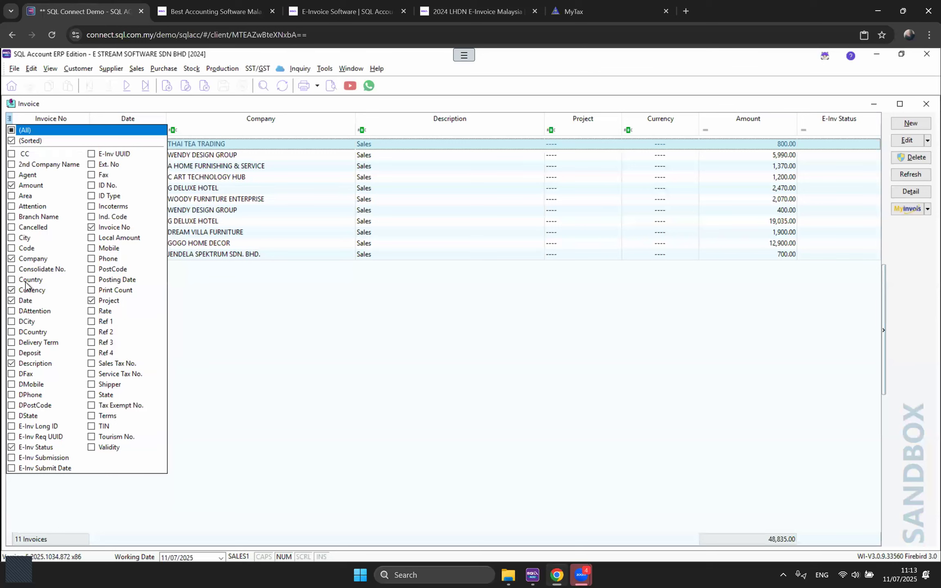
left_click(373, 336)
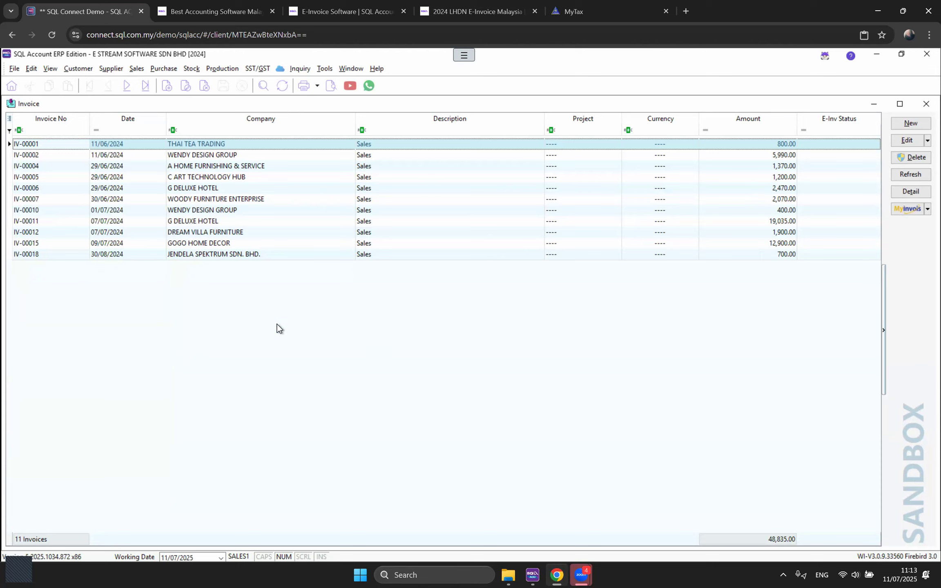
left_click(9, 119)
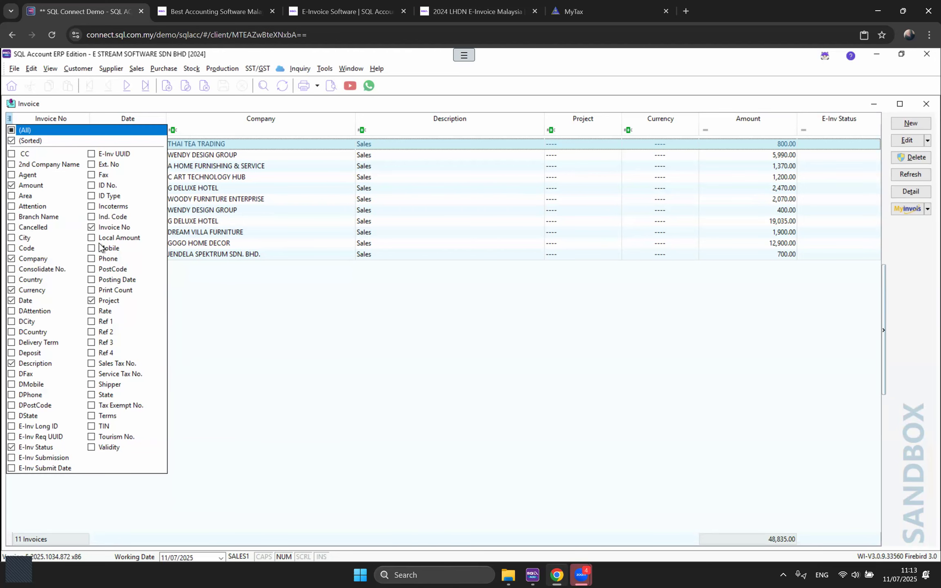
left_click(367, 326)
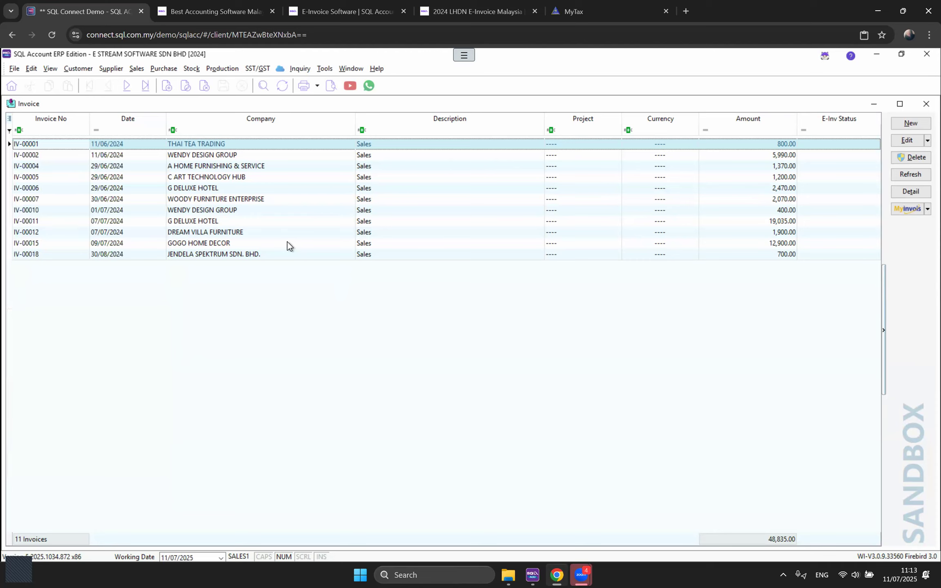
left_click(15, 69)
left_click(35, 107)
Step: Log back on as ADMIN with the administrator password
key("shift+Tab")
type("ADMIN")
key("Tab")
type("ADMIN")
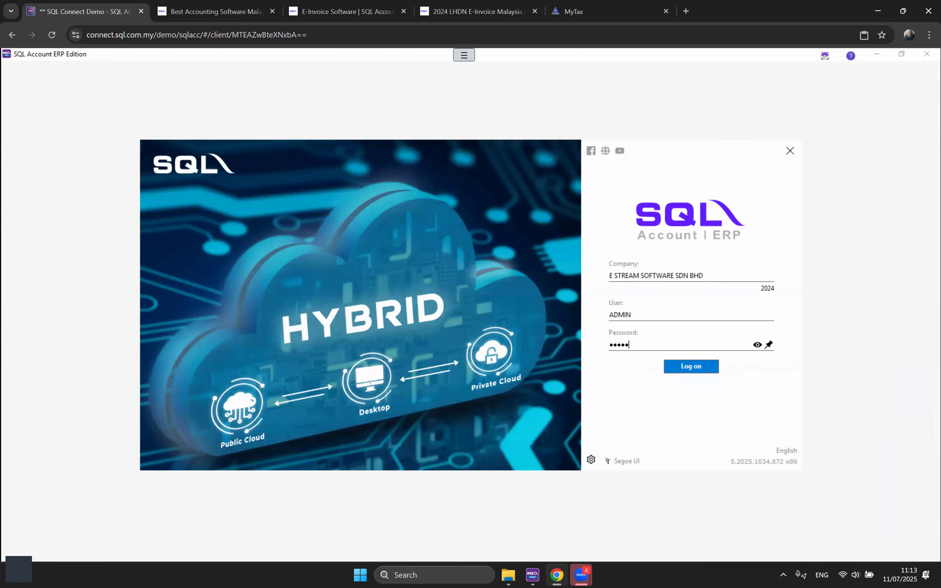
key("Return")
Step: Open Maintain Document Number and edit the Official Receipt record (format OR-%.5d, next OR-00009)
left_click(339, 68)
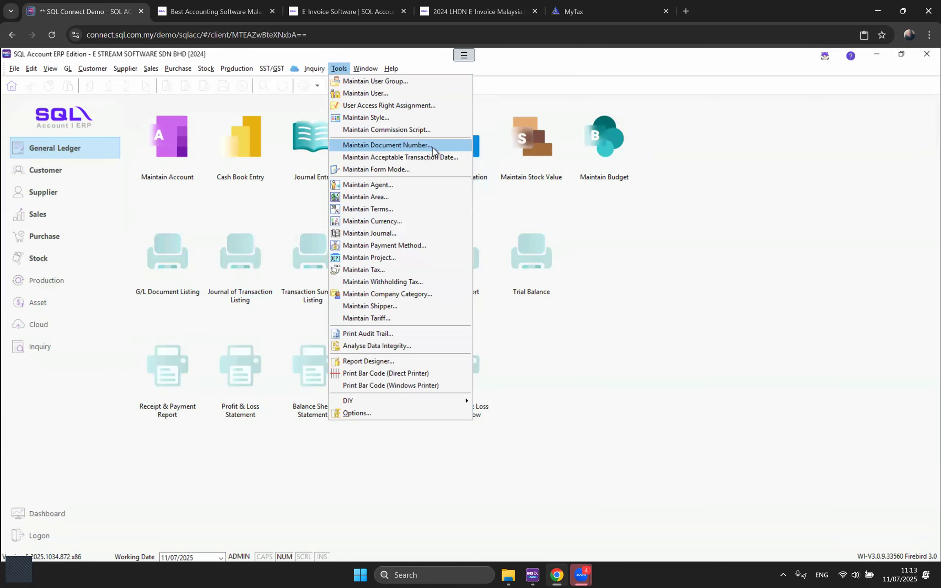
left_click(402, 147)
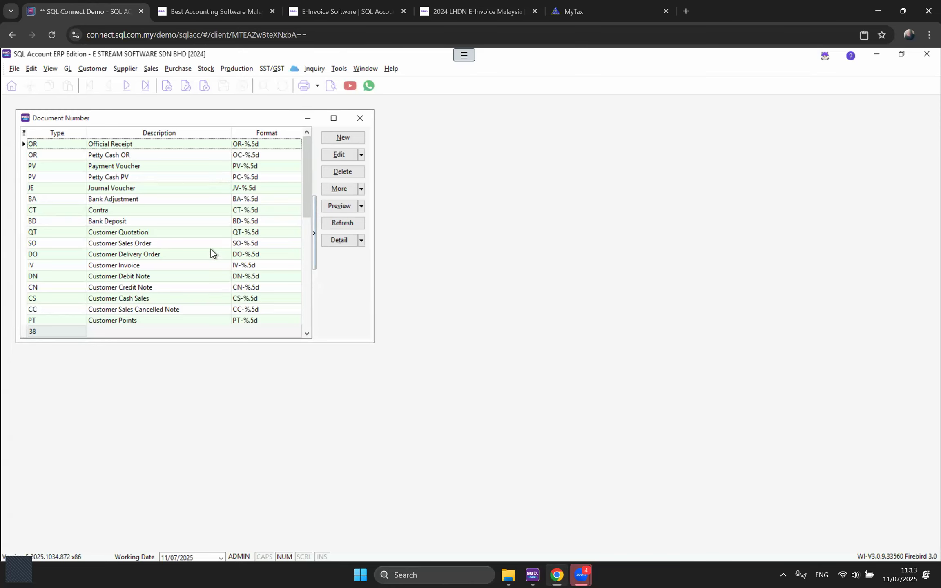
double_click(249, 144)
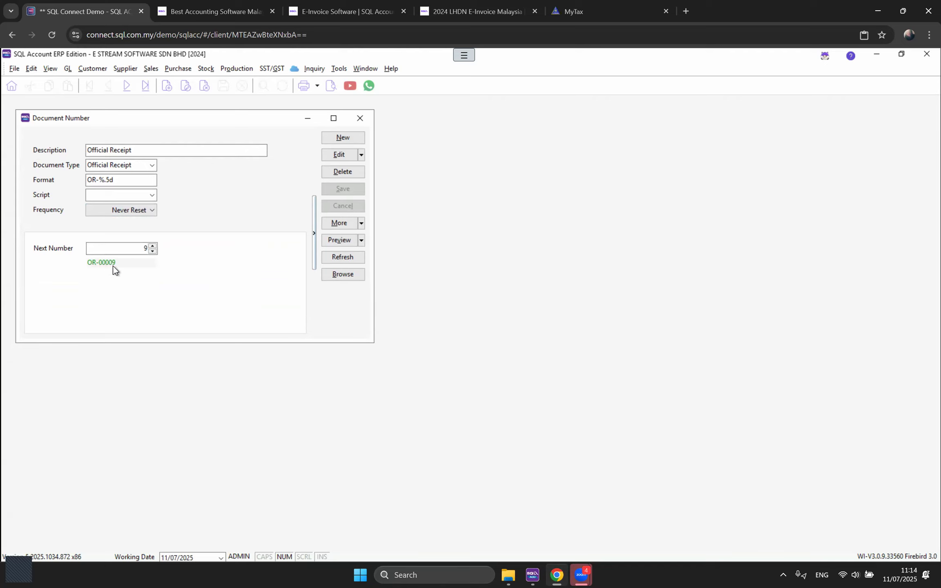
left_click(339, 156)
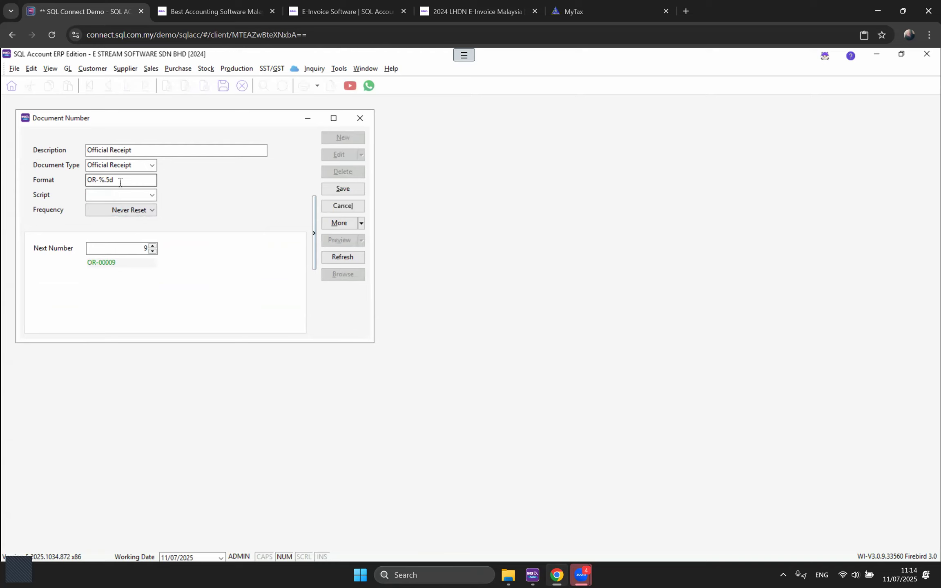
Step: Append the example OR-2507-0001 to the Official Receipt description
left_click(164, 151)
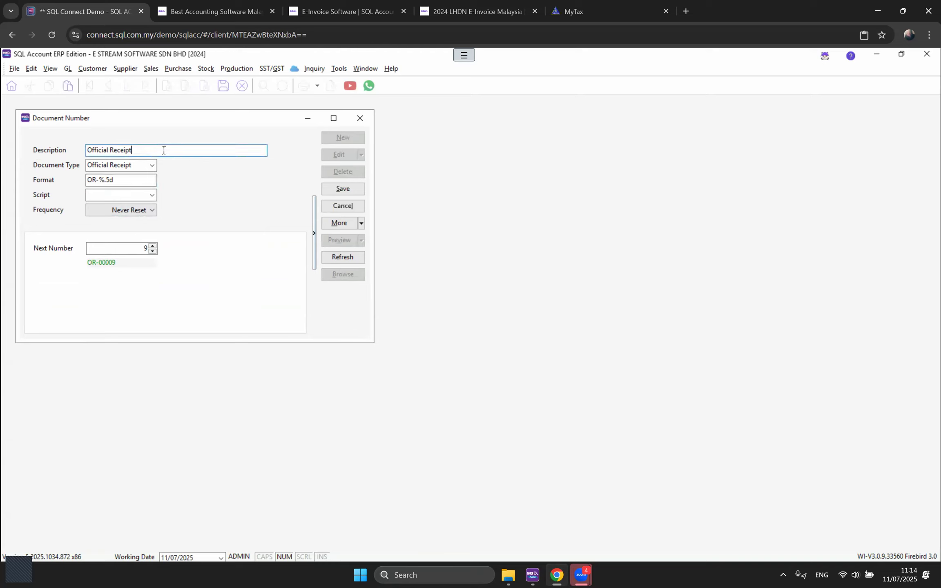
type("OR-2507-0001")
left_click_drag(133, 151, 180, 151)
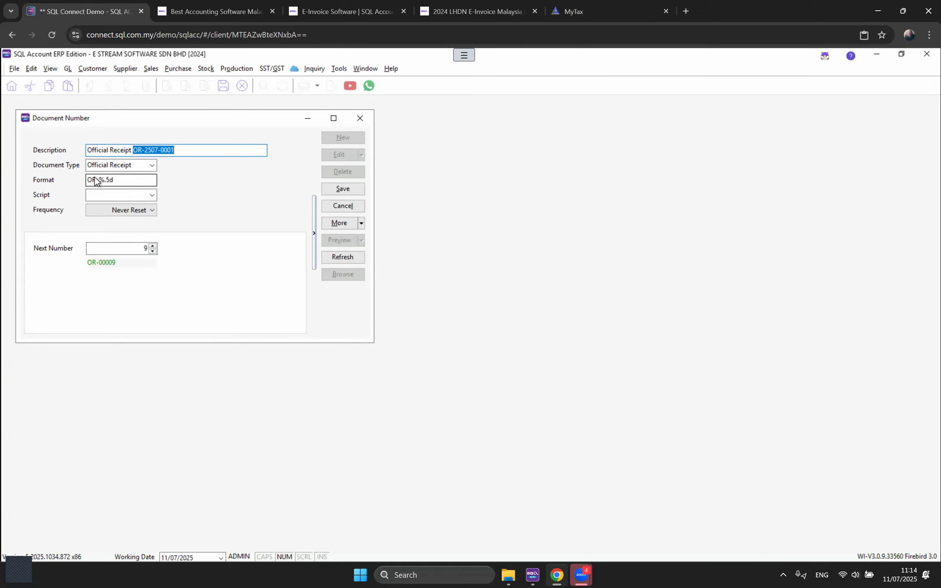
left_click_drag(152, 124, 395, 206)
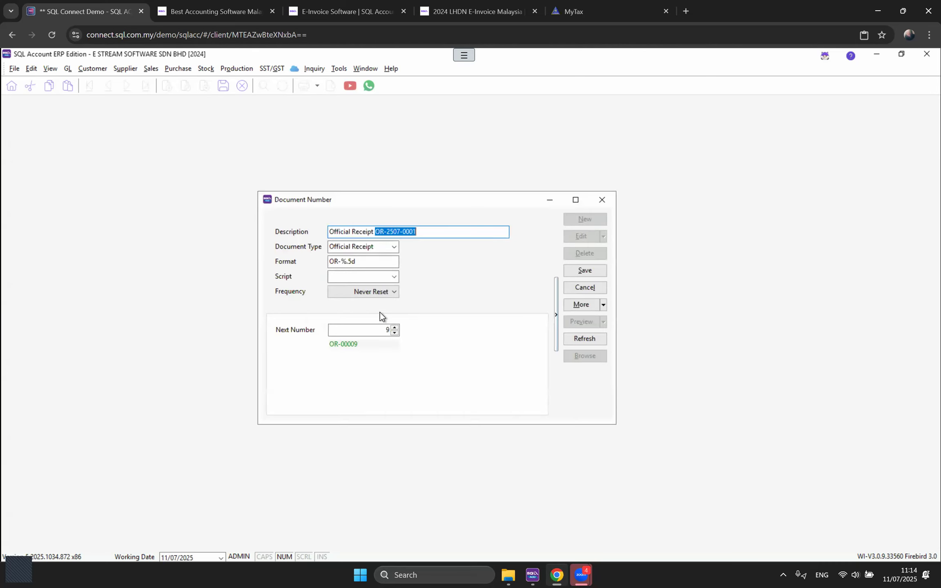
left_click(338, 261)
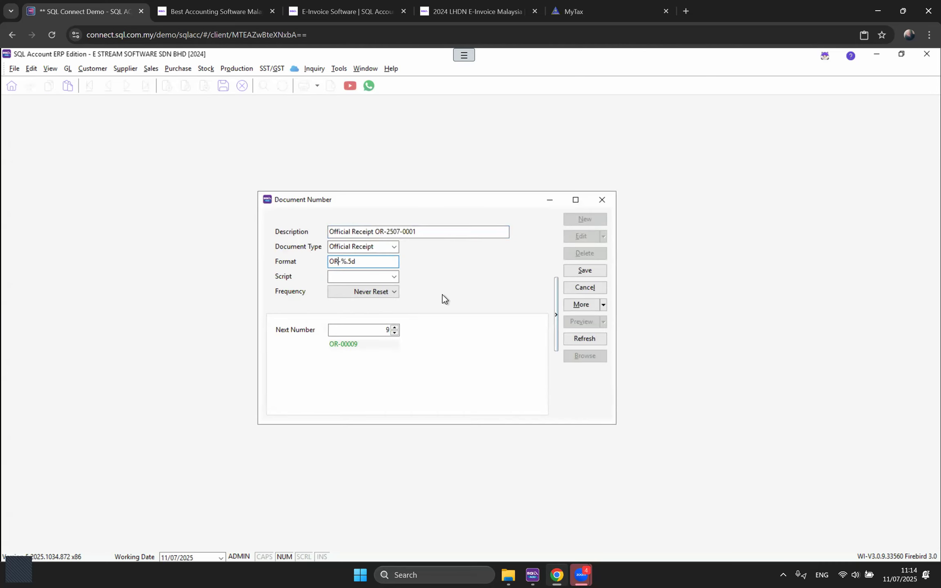
key("Right")
type("{@YYMM}-%.5")
key("BackSpace")
type("4")
double_click(385, 261)
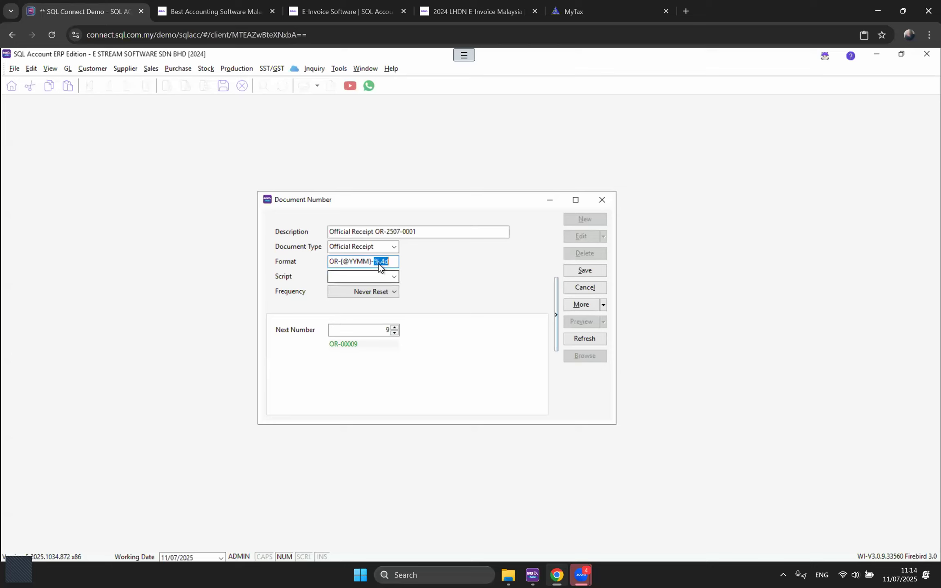
left_click(378, 263)
left_click(364, 332)
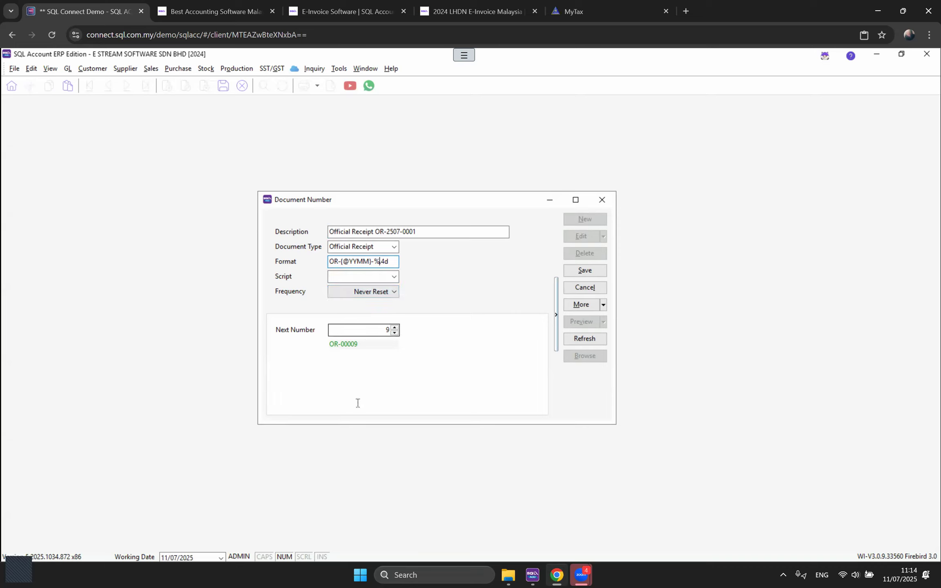
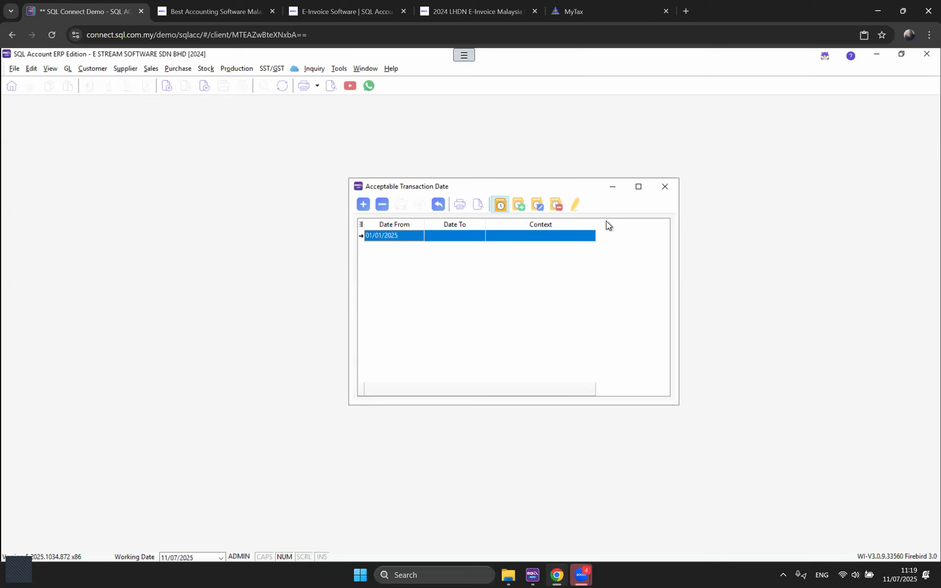
Step: Open customer invoice INV 05862 for editing and change its total to 600
left_click(664, 188)
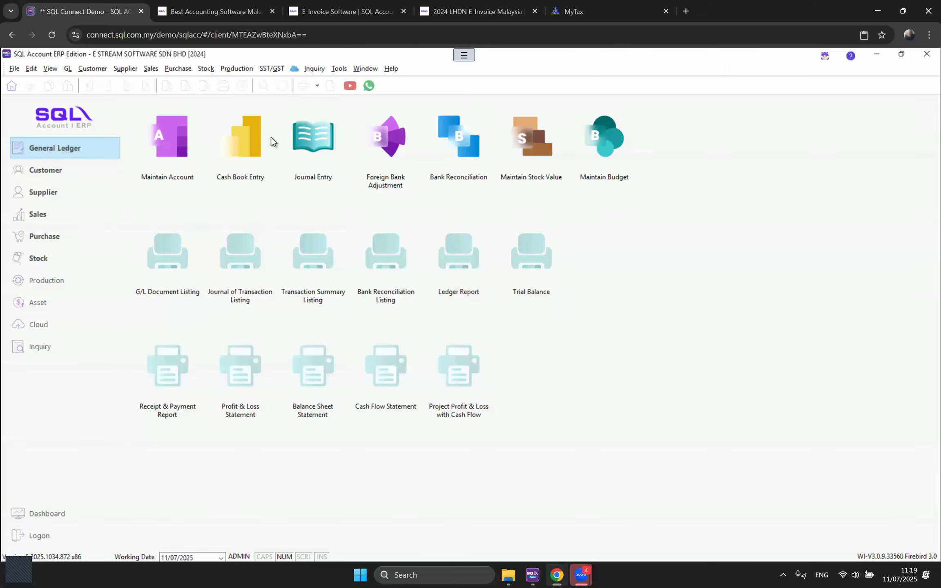
left_click(91, 68)
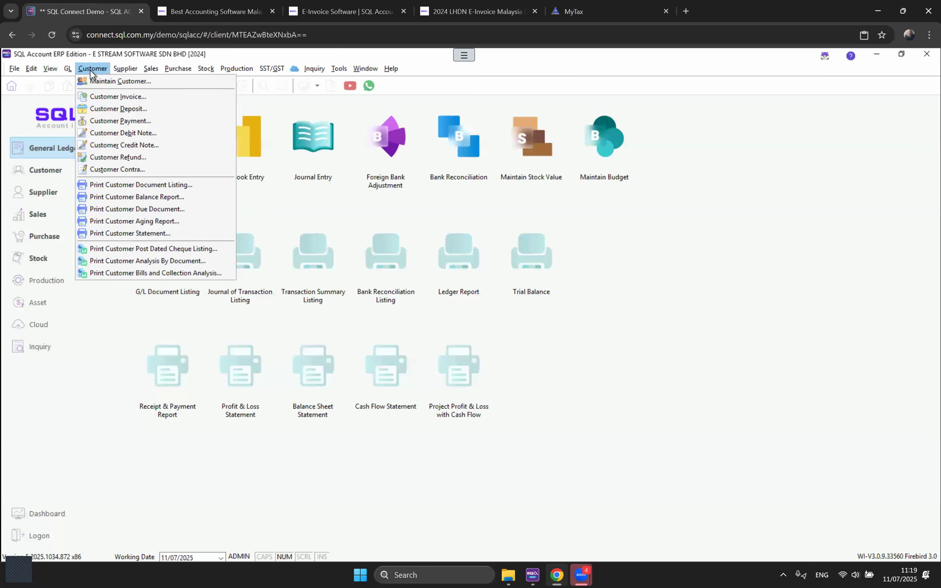
left_click(94, 97)
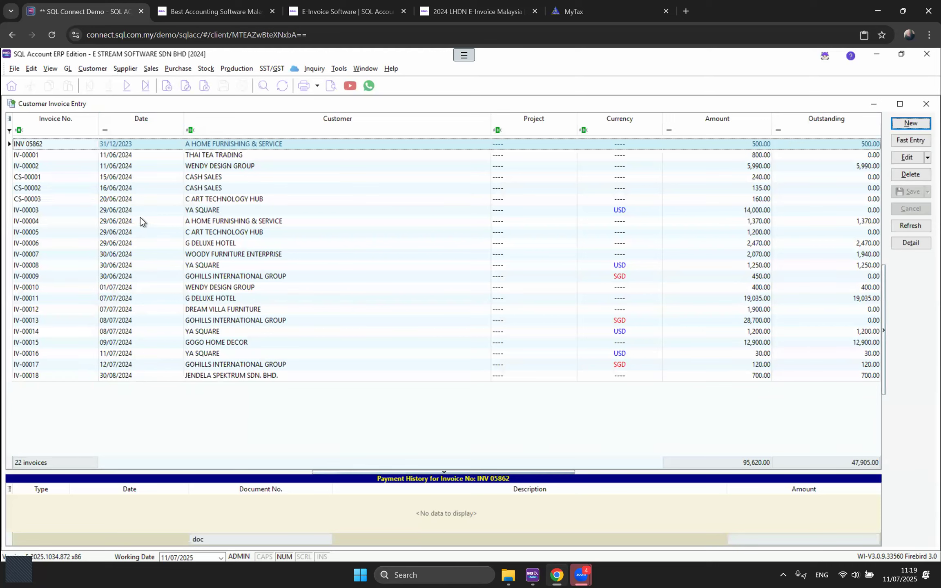
double_click(212, 149)
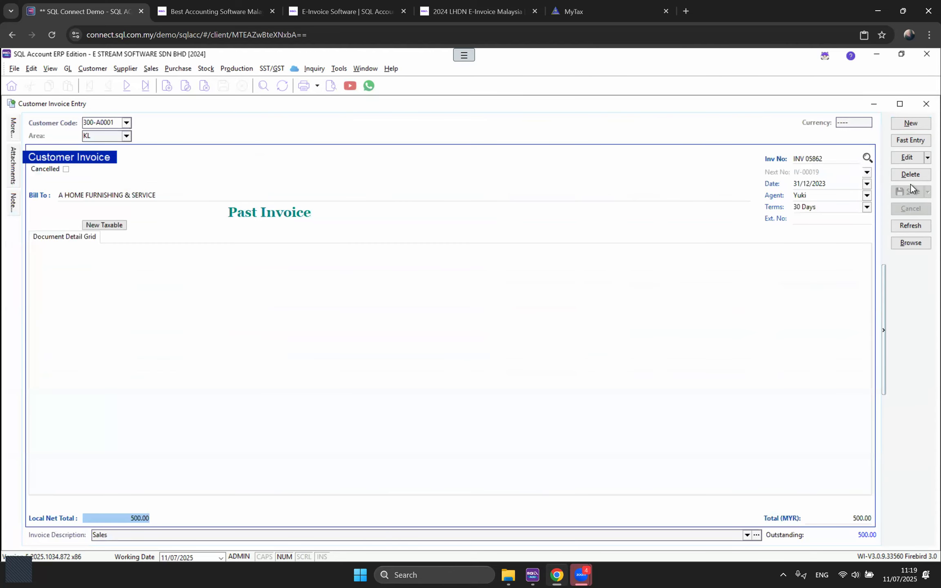
left_click(906, 159)
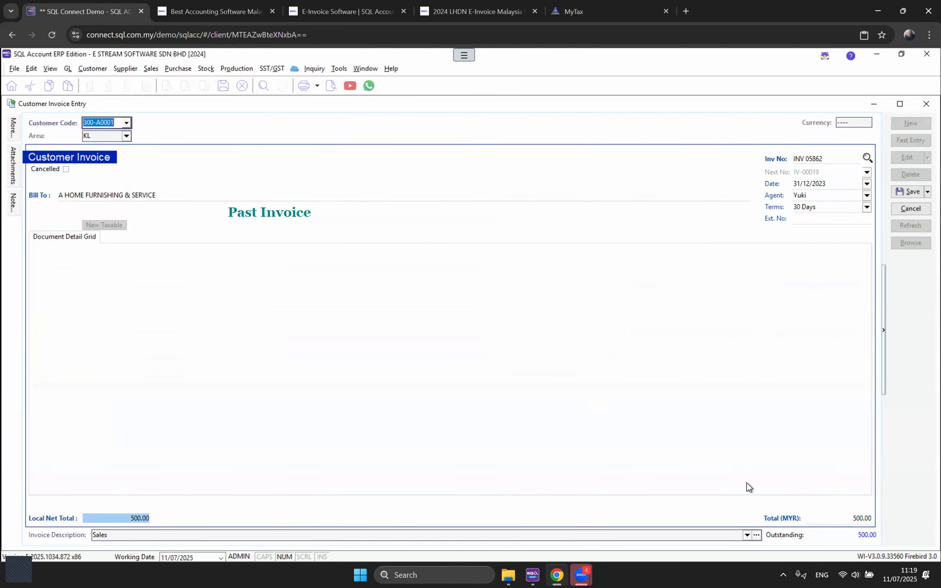
left_click(853, 521)
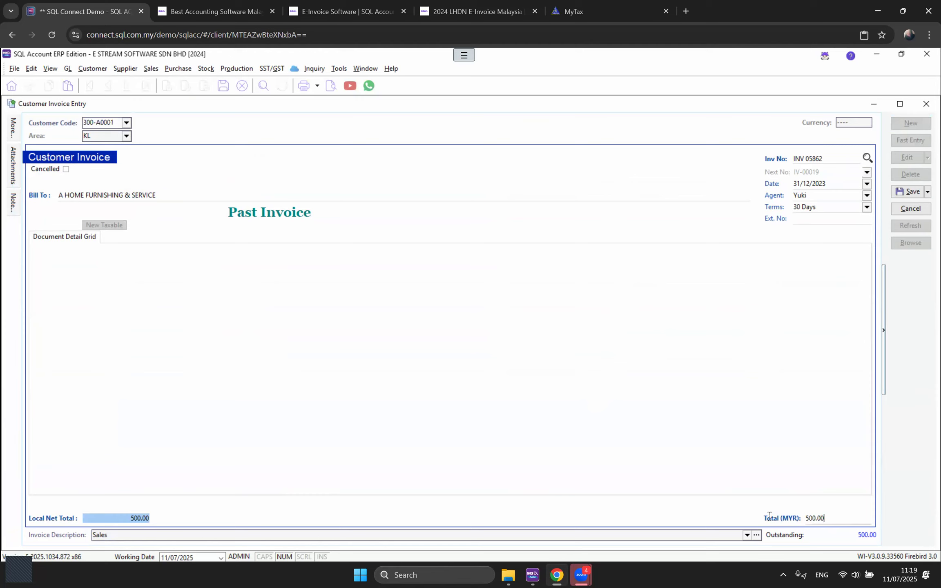
type("600")
Step: Attempt the save, dismiss the date warning, and close the invoice discarding the change
left_click(898, 196)
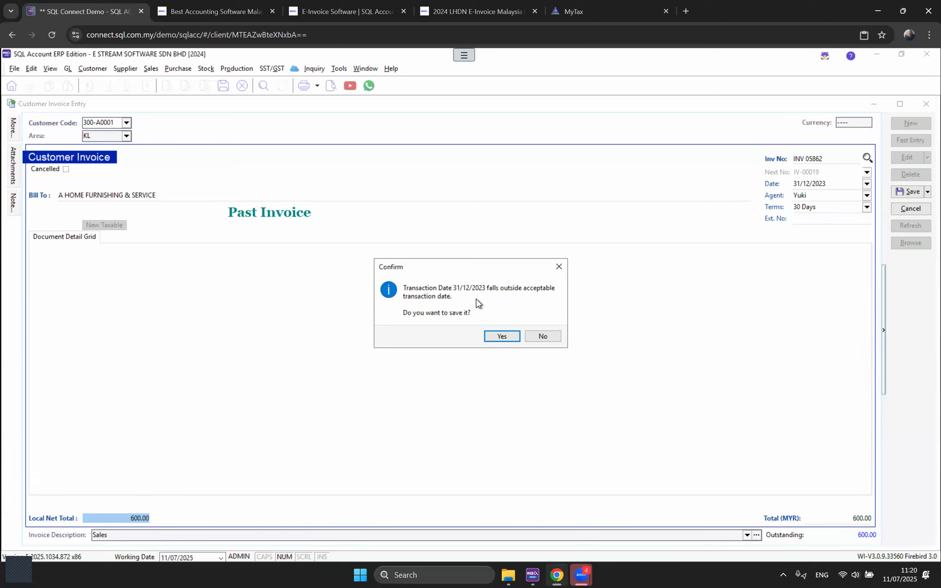
left_click(559, 267)
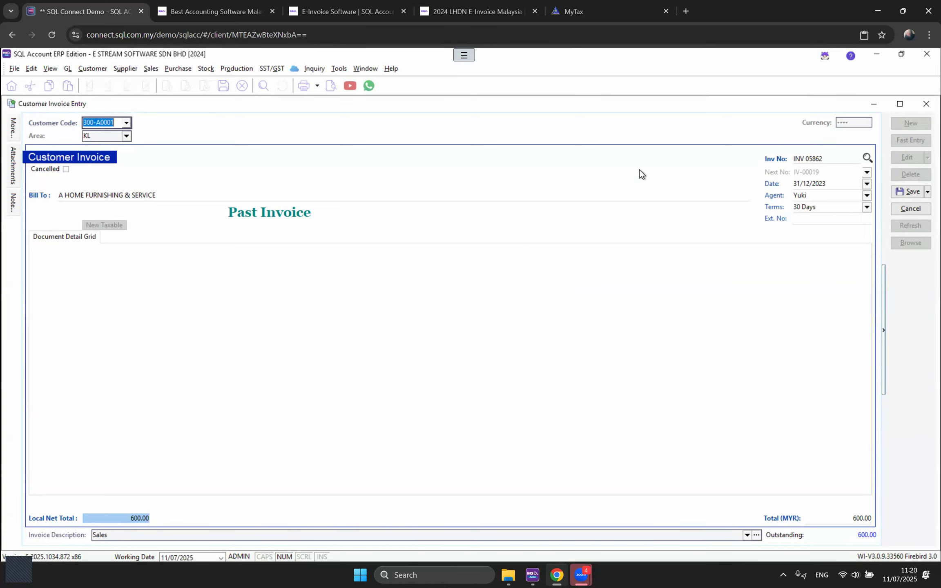
left_click(927, 103)
left_click(500, 326)
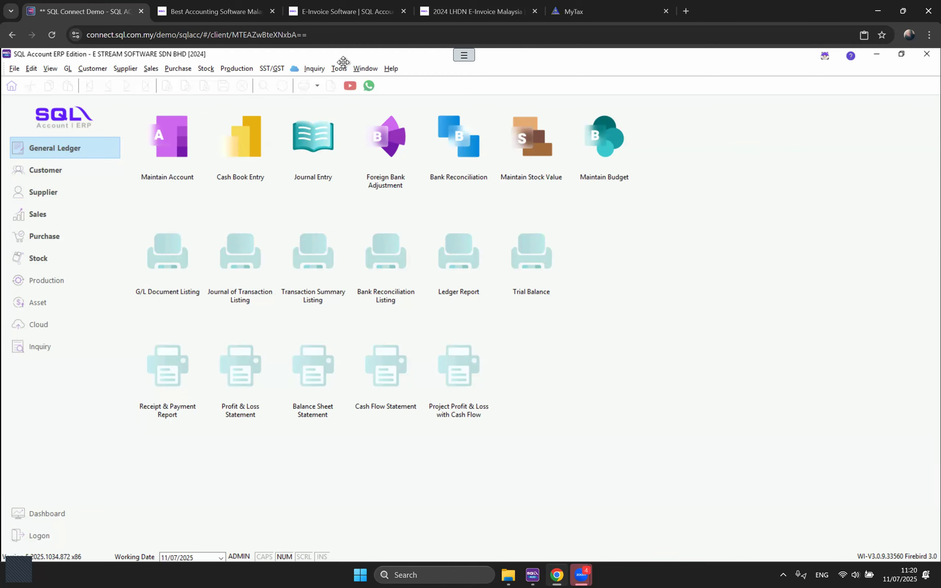
Step: Open the SALES user group's Access Control window at full size
left_click(338, 69)
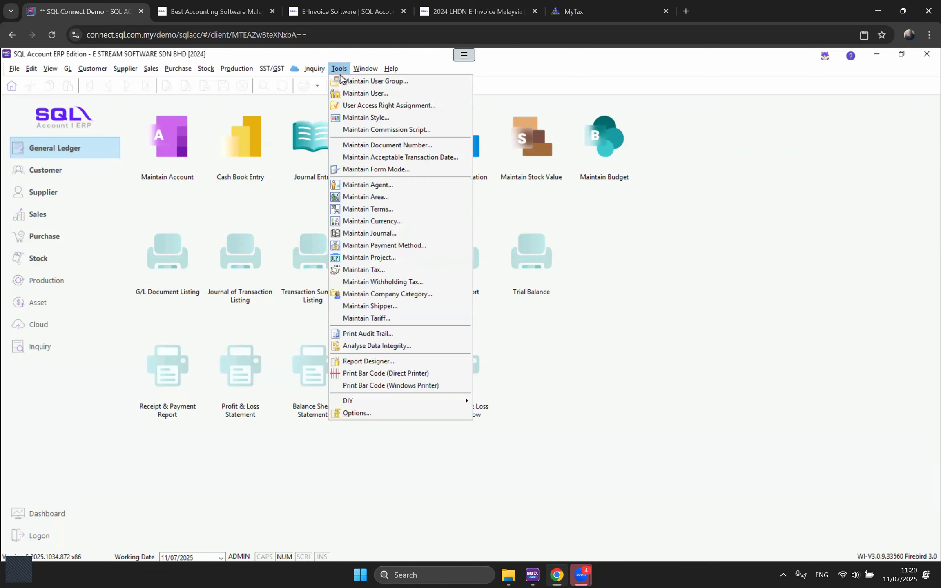
left_click(346, 81)
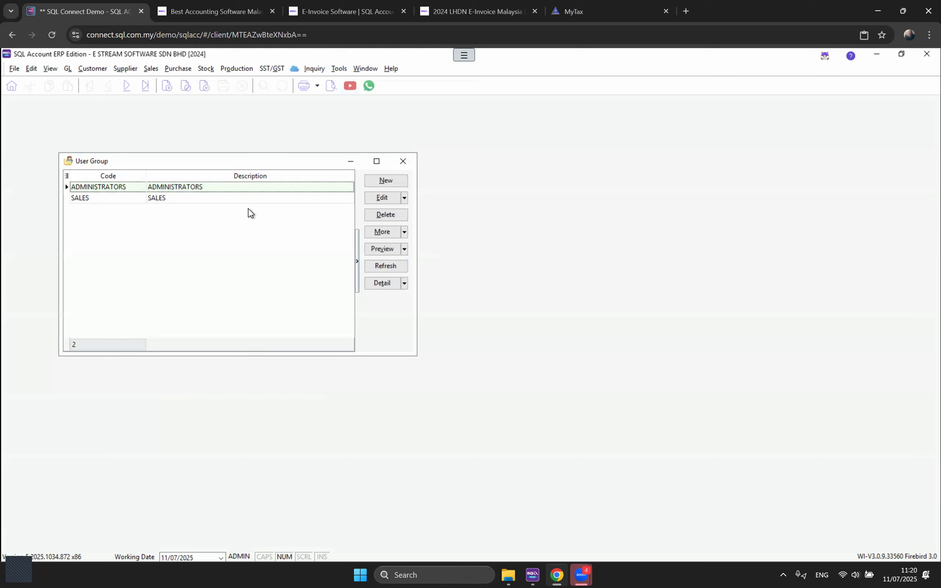
double_click(223, 198)
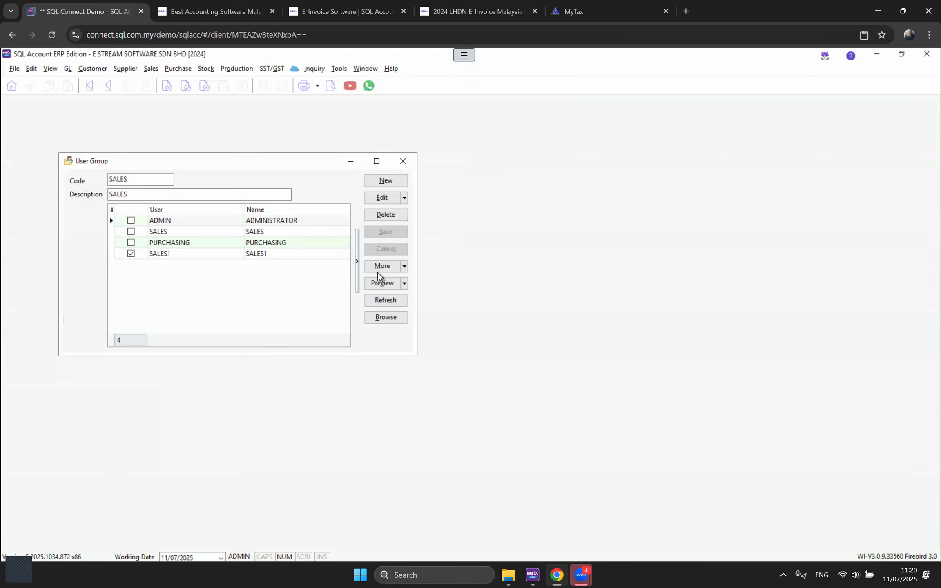
left_click(384, 266)
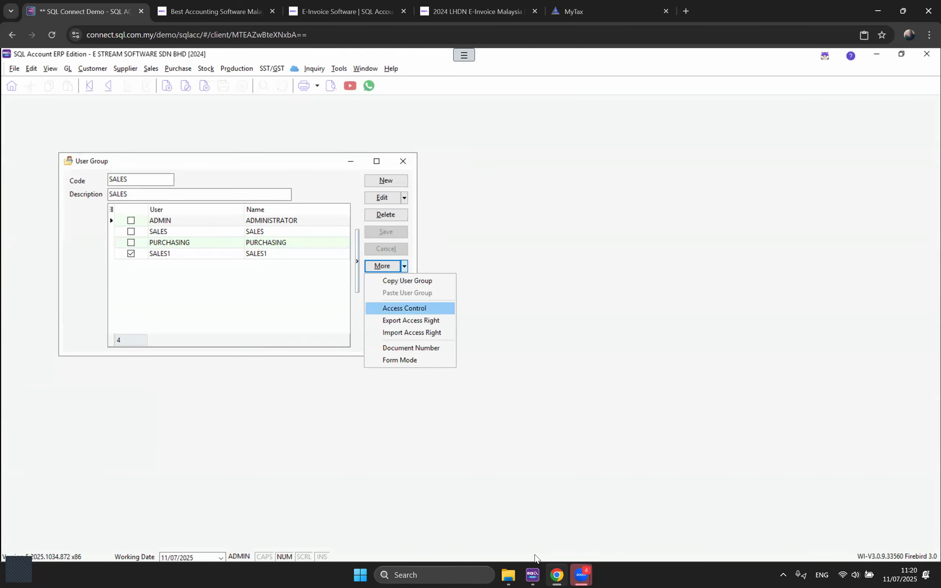
left_click(427, 306)
left_click(377, 190)
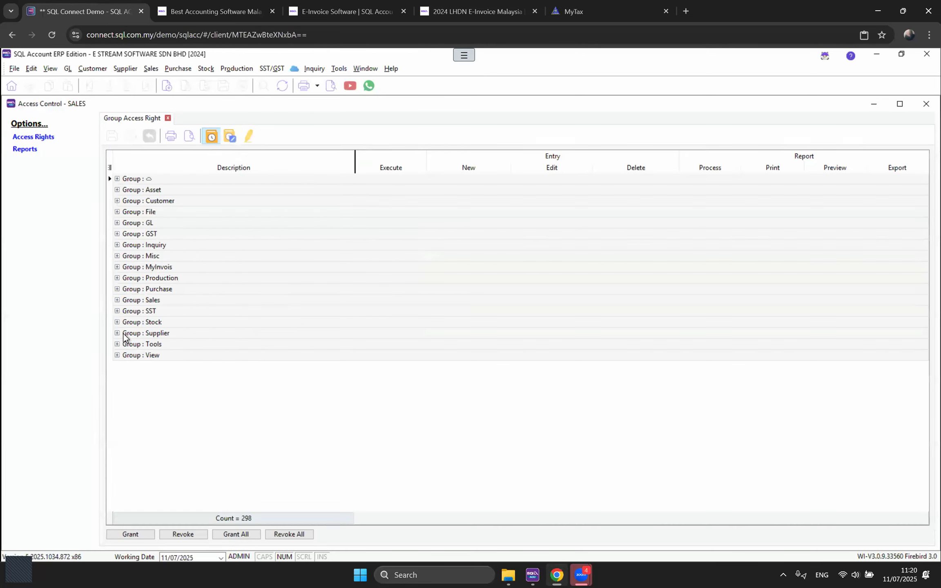
Step: Check the Tools group's Maintain and Override Acceptable Transaction Date permissions, then close
left_click(118, 344)
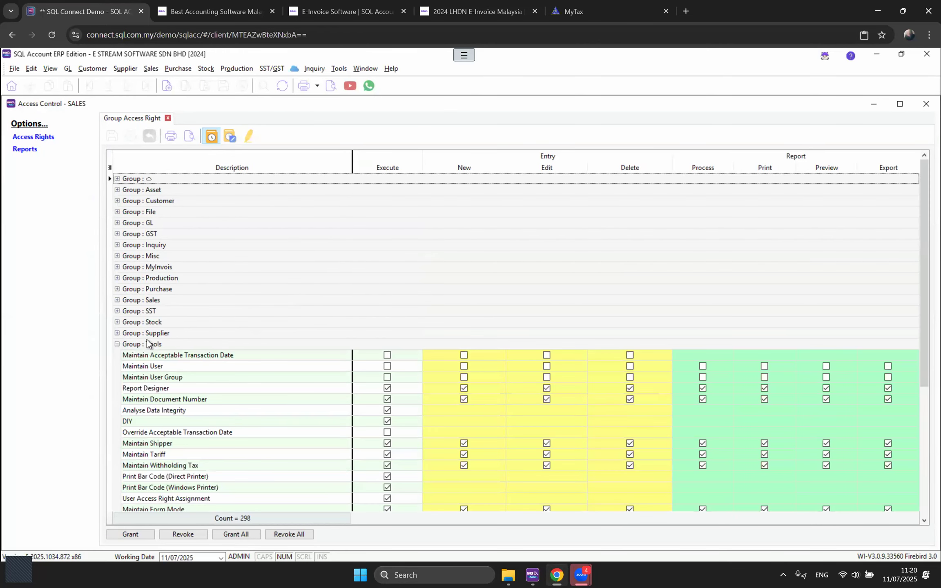
scroll(113, 326, "down", 1)
left_click(109, 322)
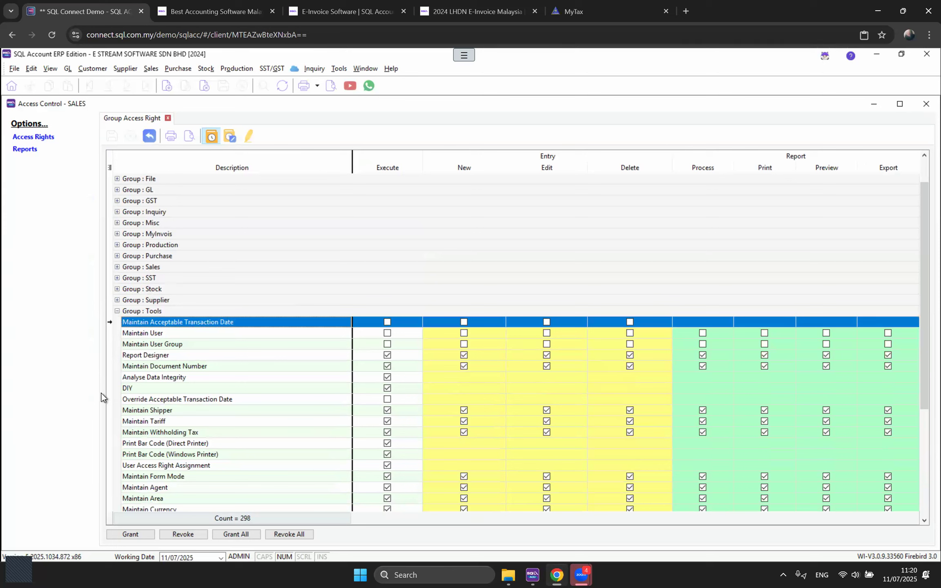
left_click(109, 400)
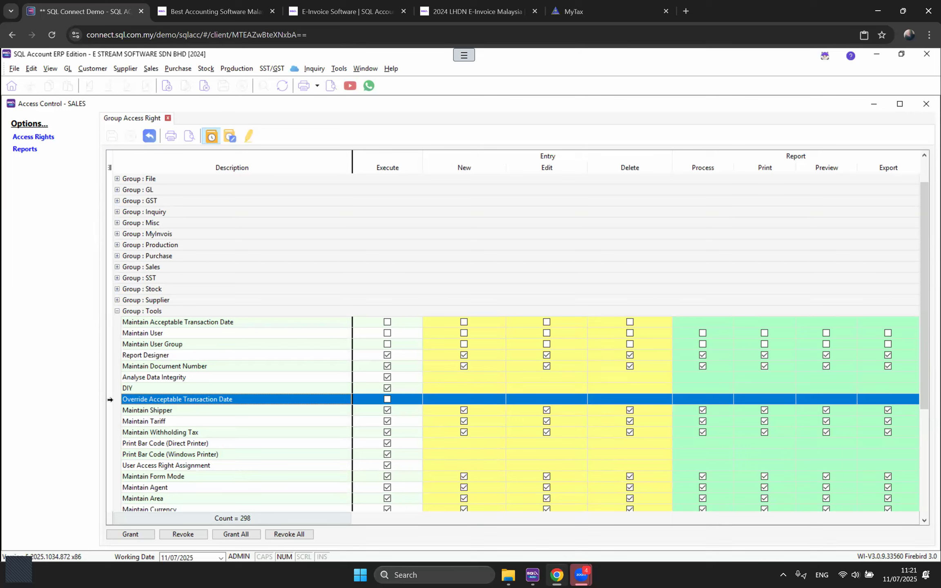
left_click(927, 104)
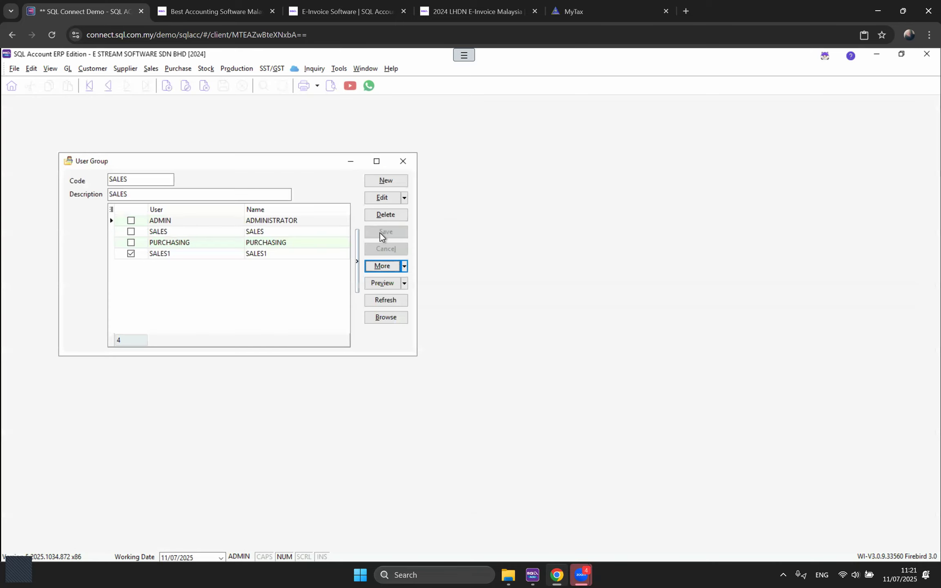
Step: Log on as the SALES1 user, entering its password
left_click(402, 161)
left_click(14, 68)
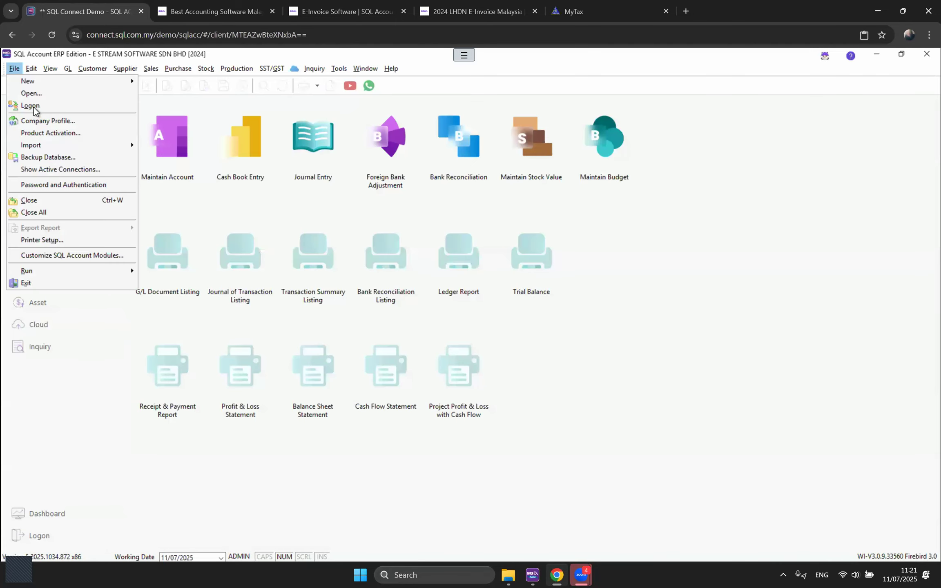
left_click(34, 108)
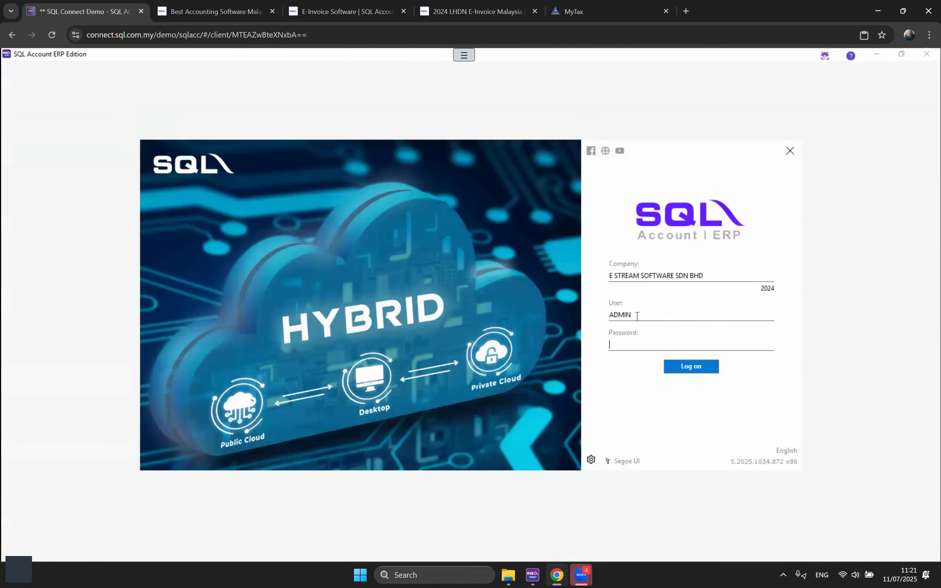
type("SALES1•")
key("Return")
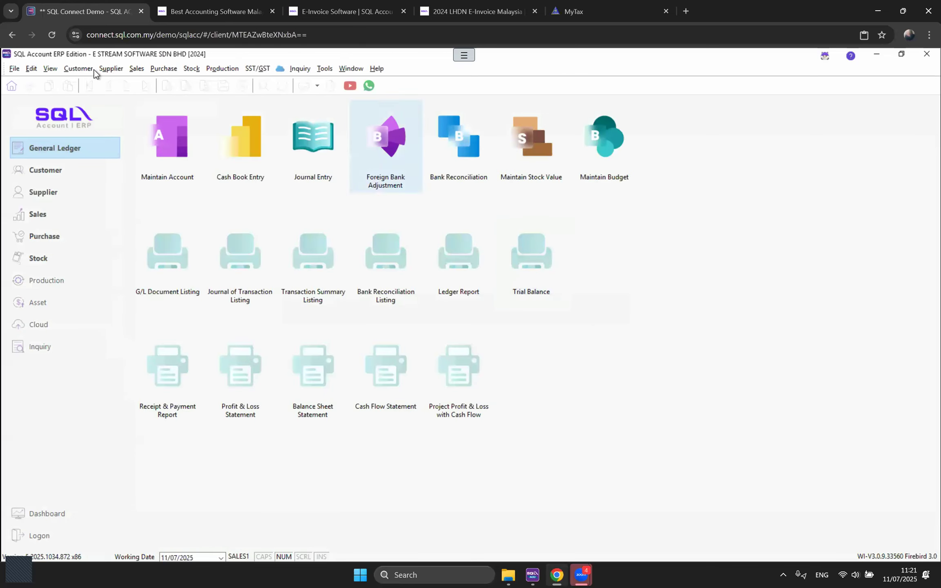
Step: As SALES1, change INV 05862's total to 600 and try to save it
left_click(78, 68)
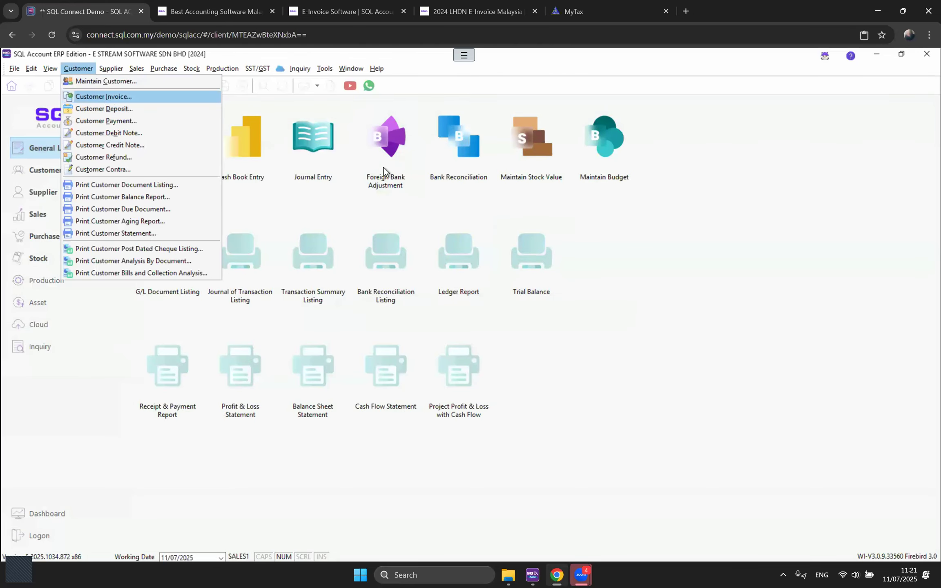
key("Return")
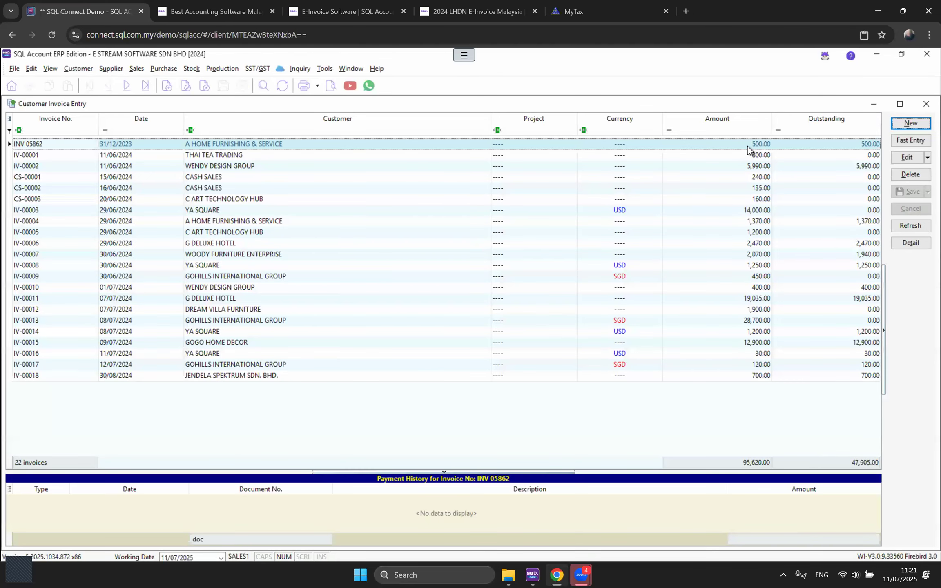
double_click(748, 146)
left_click(907, 157)
left_click(838, 519)
type("600")
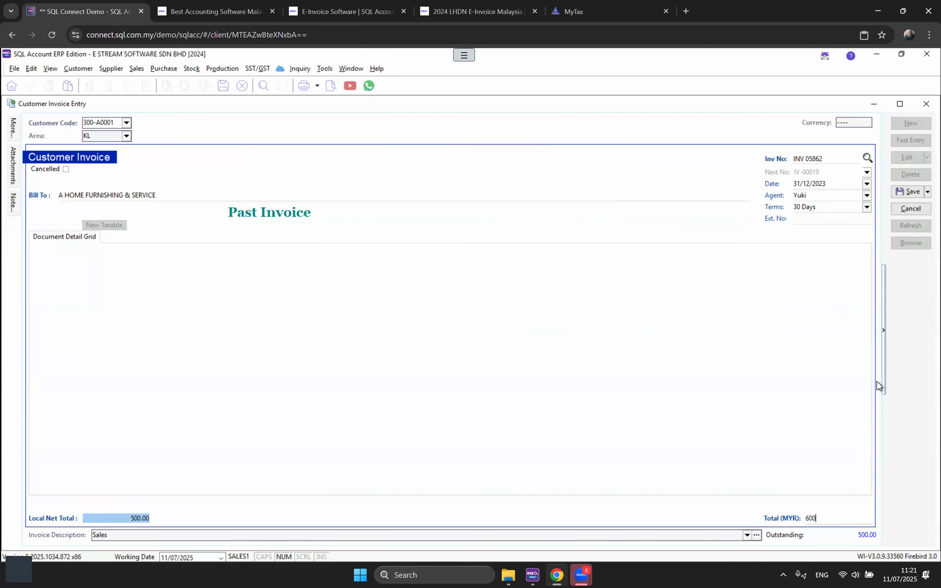
left_click(907, 191)
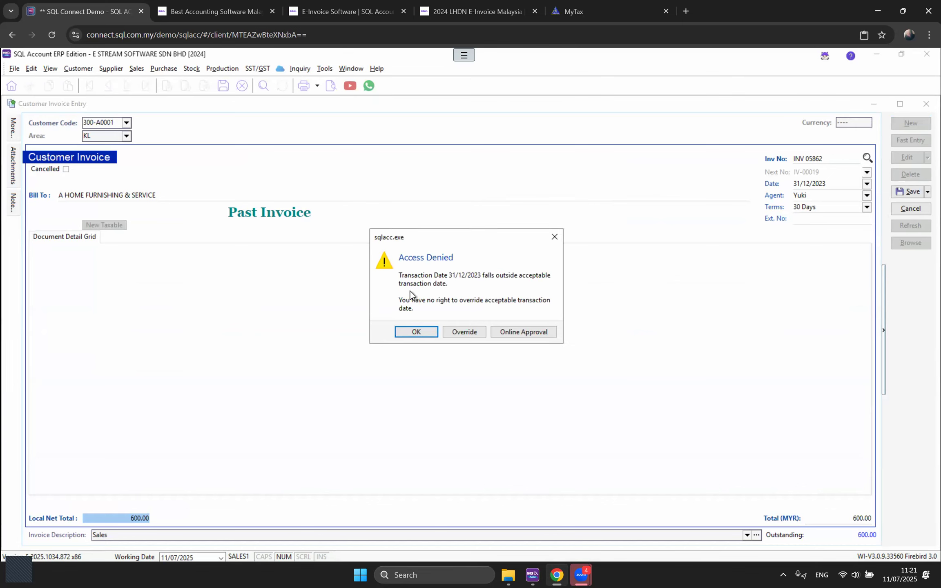
Step: Override the date block with the administrator's credentials and confirm saving INV 05862 at 600
left_click(414, 332)
left_click(465, 332)
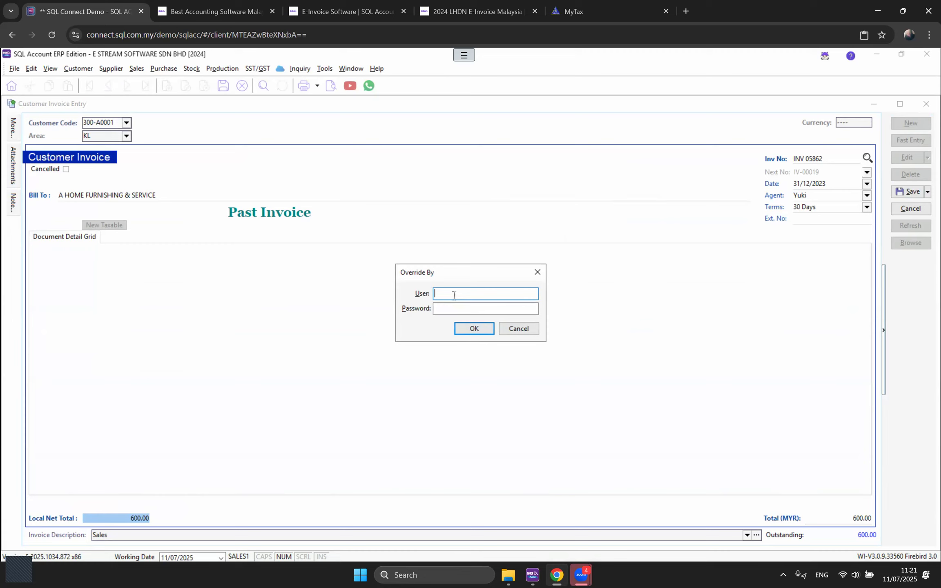
type("ADMIN")
key("Tab")
type("ADMIN")
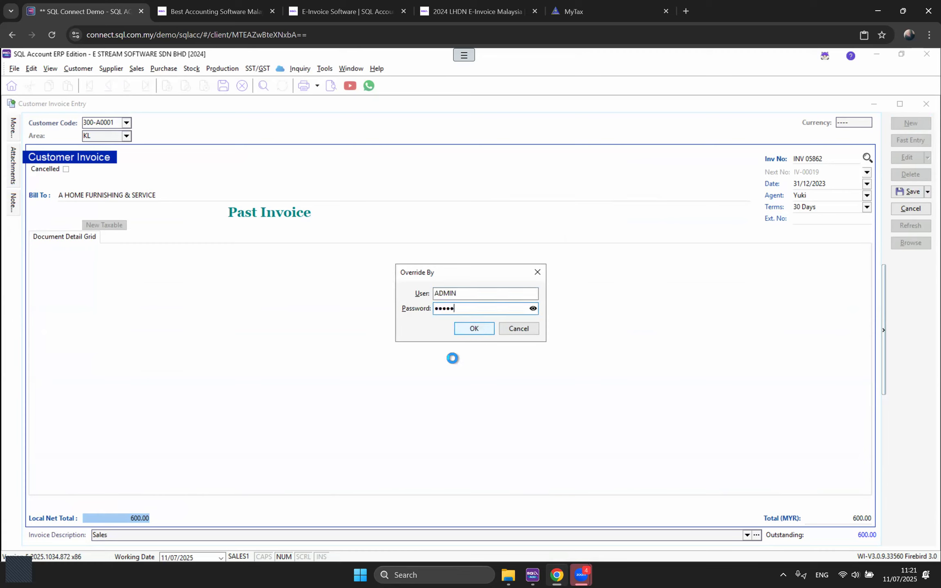
left_click(475, 328)
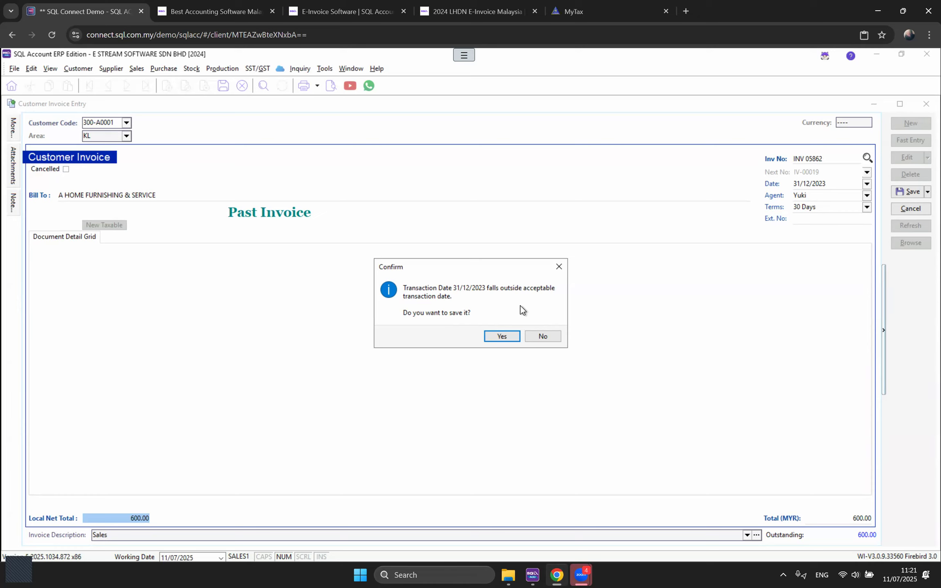
left_click(507, 336)
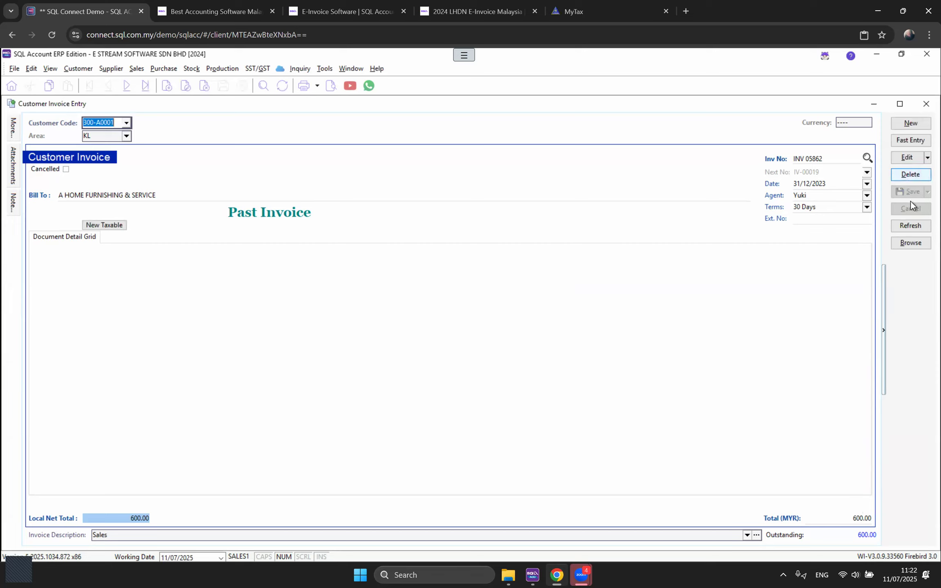
left_click(906, 159)
Step: Retry the save (Access Denied again), then switch user and discard the invoice changes
left_click(909, 191)
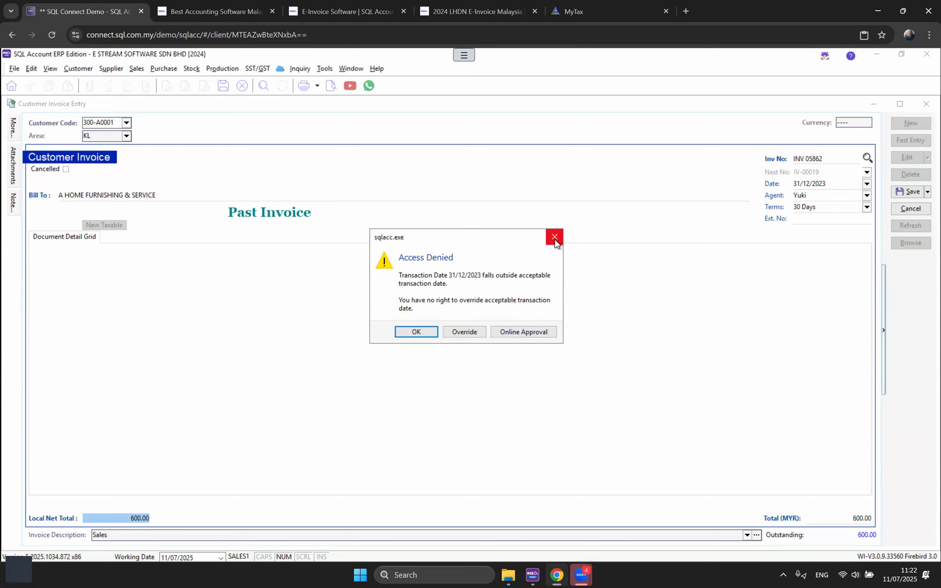
left_click(406, 333)
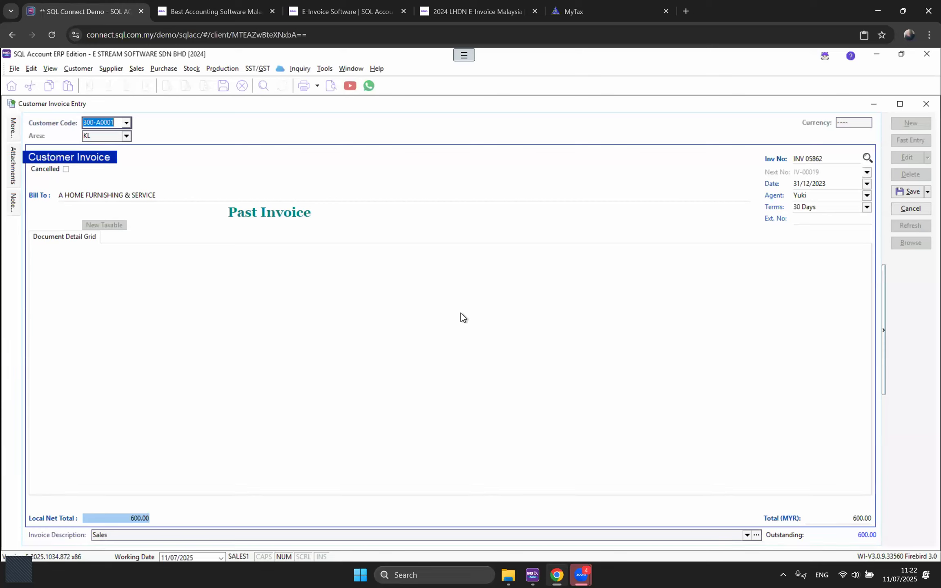
left_click(14, 68)
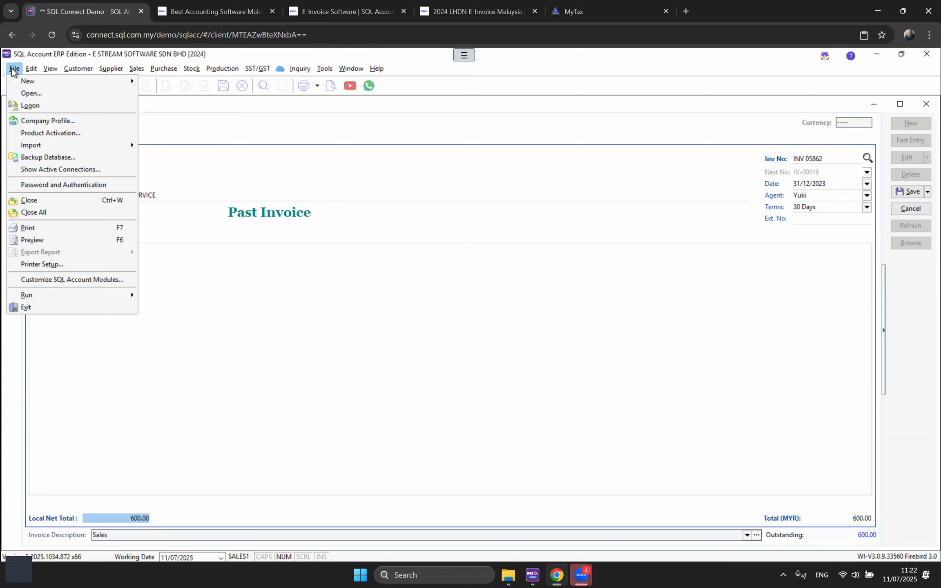
left_click(32, 106)
left_click(498, 327)
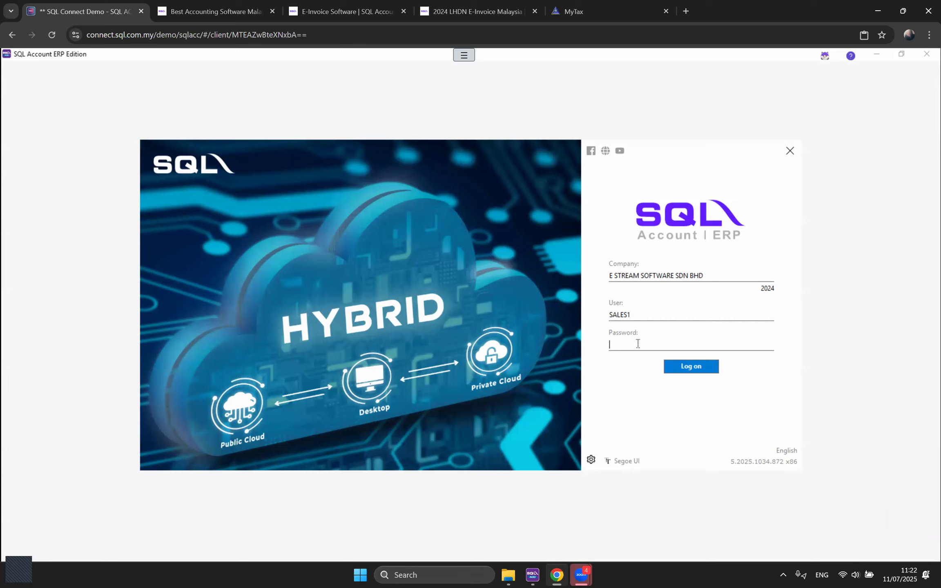
Step: Log back in with the admin user name and password
key("shift+Tab")
type("admin")
key("Tab")
type("admin")
key("Return")
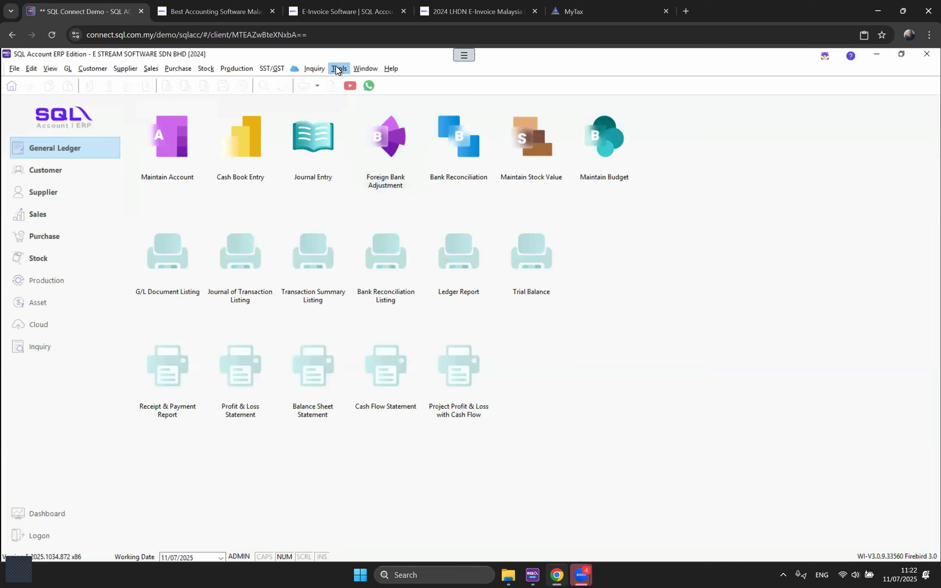
Step: Open Maintain Agent and bring up one agent's detail record
left_click(339, 68)
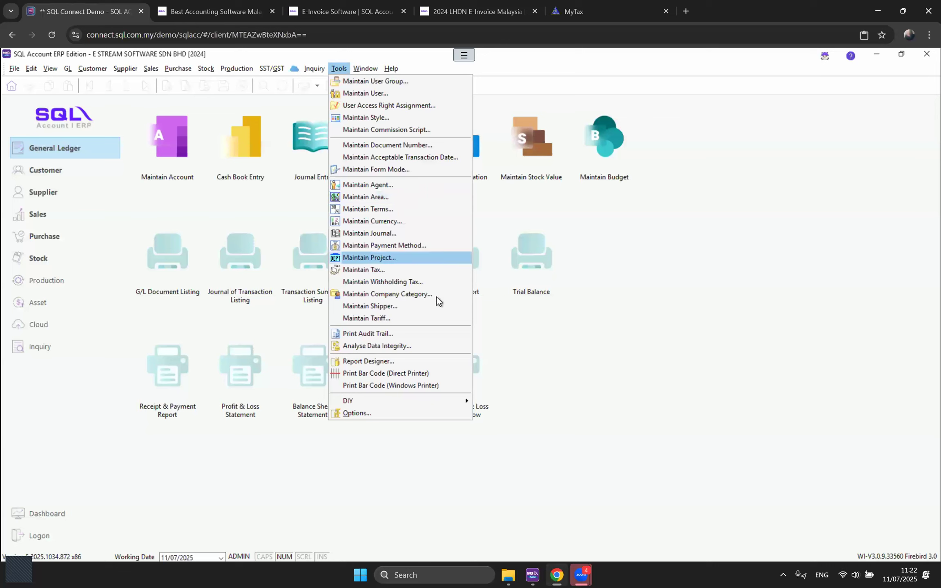
left_click(392, 186)
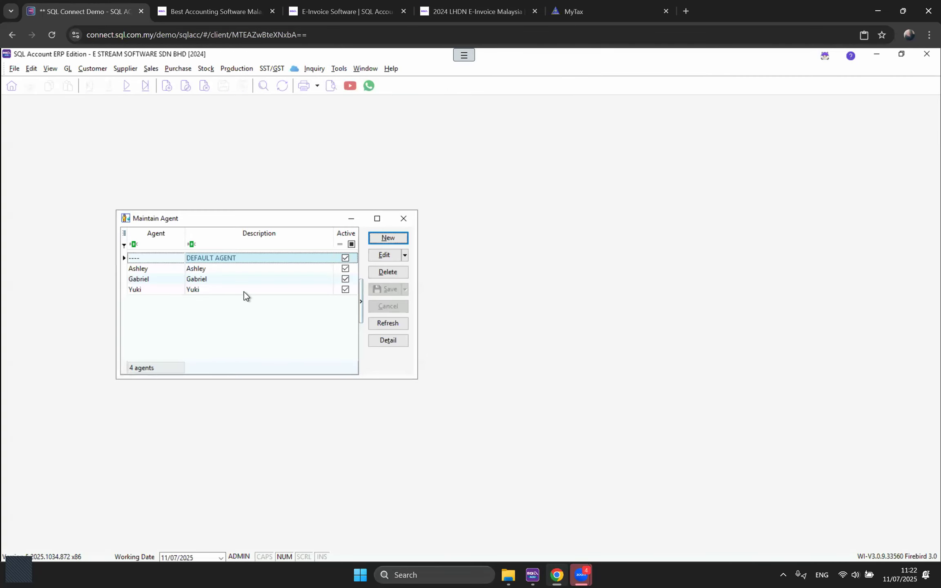
double_click(203, 268)
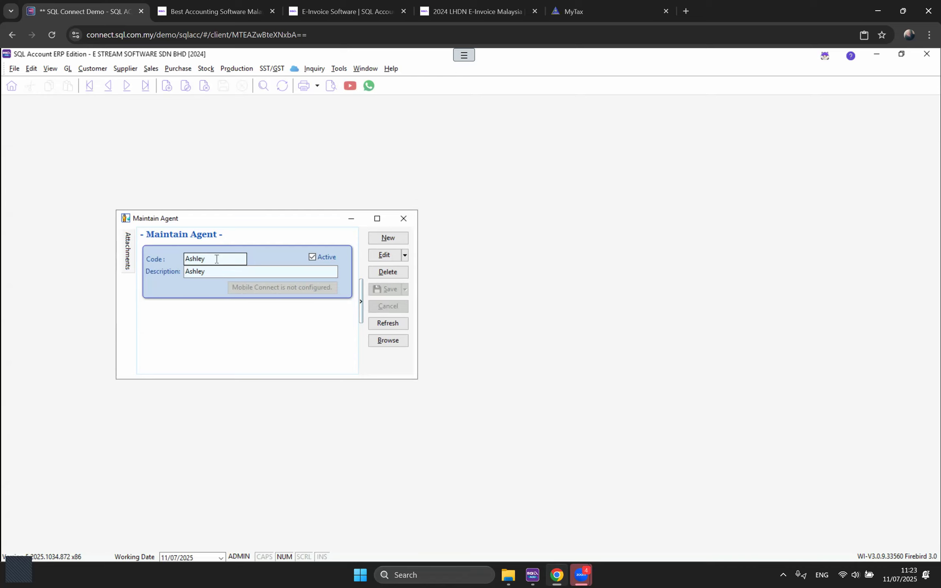
Step: Add payment term 90 DAYS (code and description 90 DAYS, 90 days), then close Maintain Terms
left_click(406, 220)
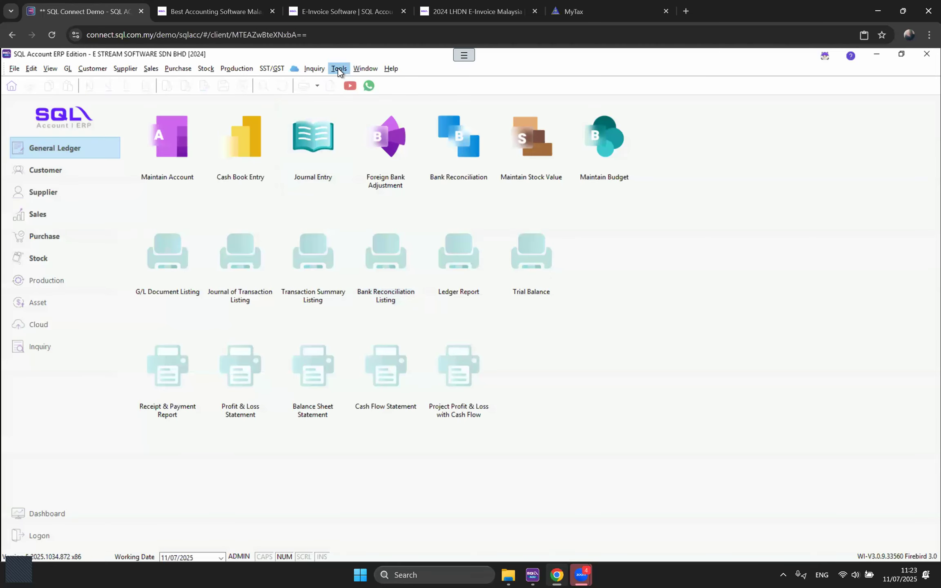
left_click(339, 69)
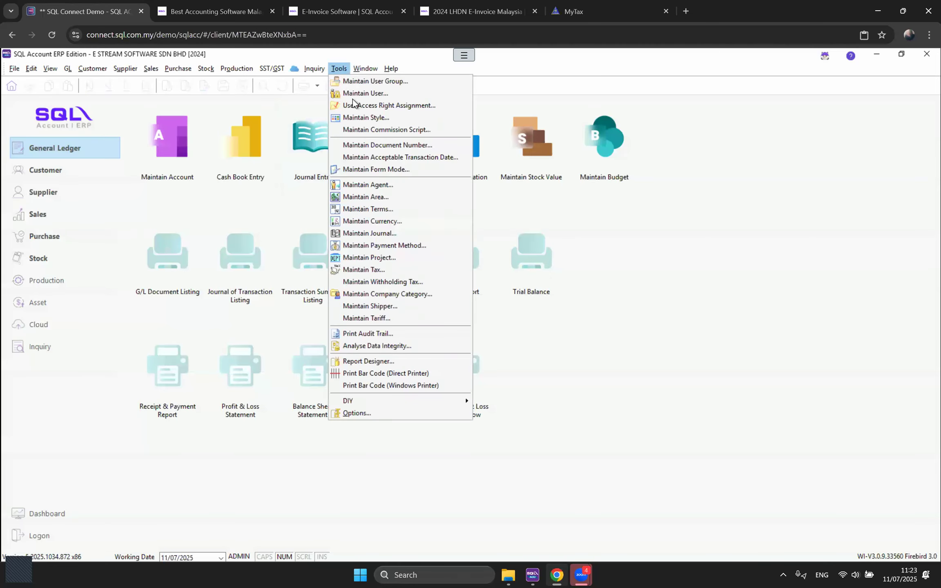
left_click(387, 209)
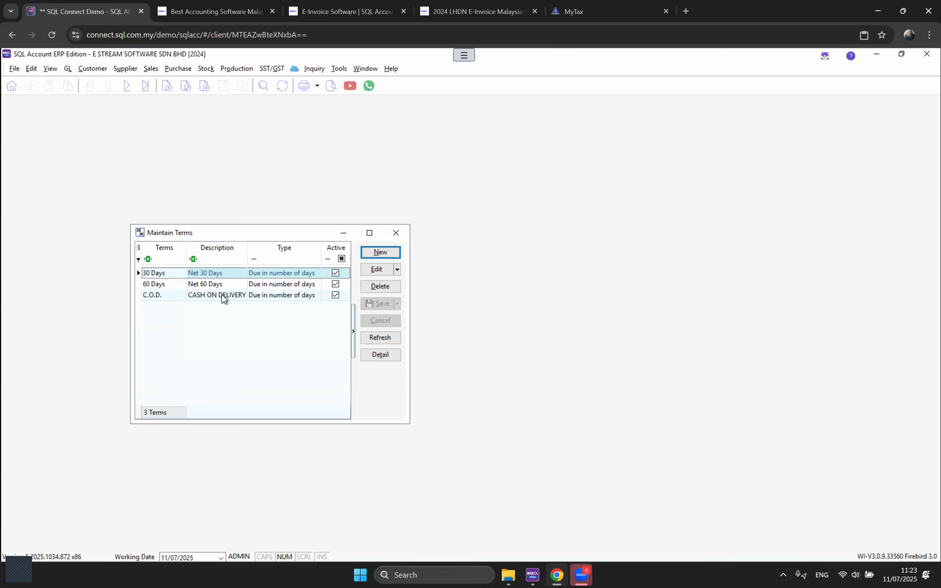
left_click(373, 253)
type("90 DAYS")
key("Tab")
type("90 DAYS")
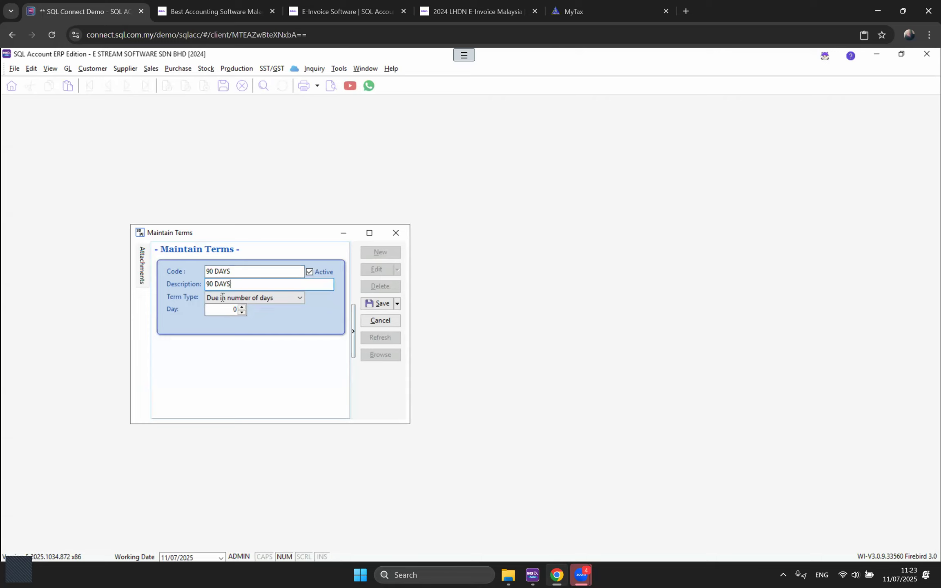
left_click(227, 310)
type("90")
left_click(379, 303)
left_click(373, 359)
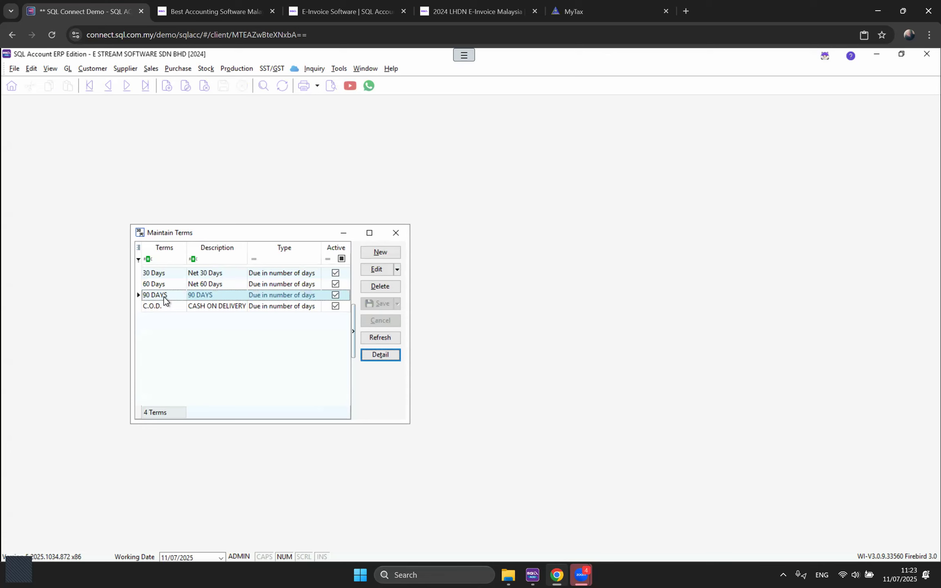
left_click(395, 233)
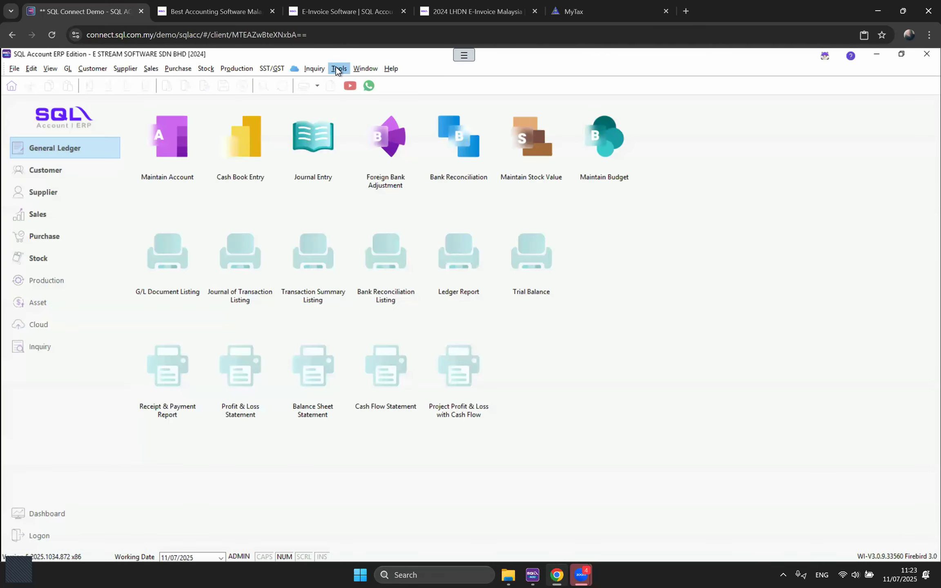
Step: Open Maintain Currency, select the MYR row, and move the window toward the screen centre
left_click(338, 68)
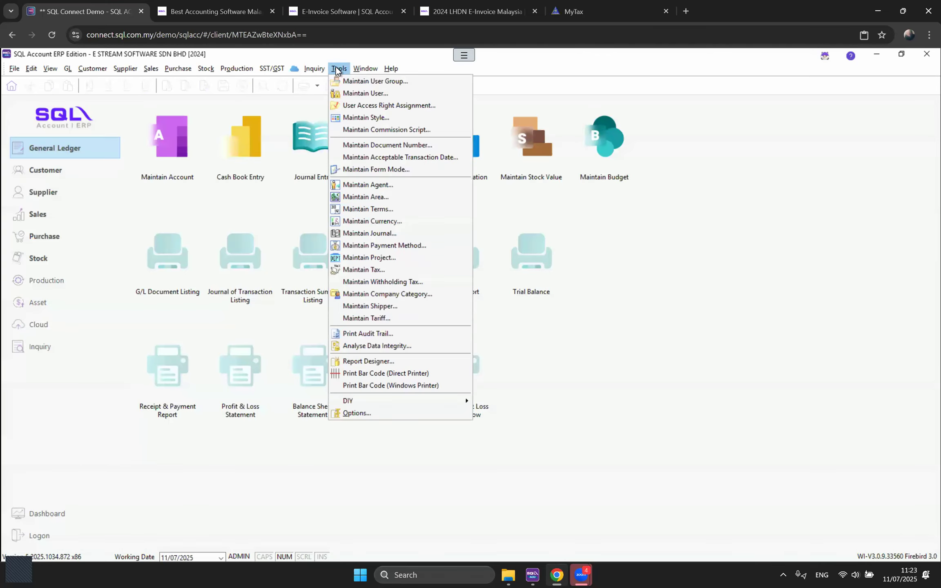
left_click(355, 222)
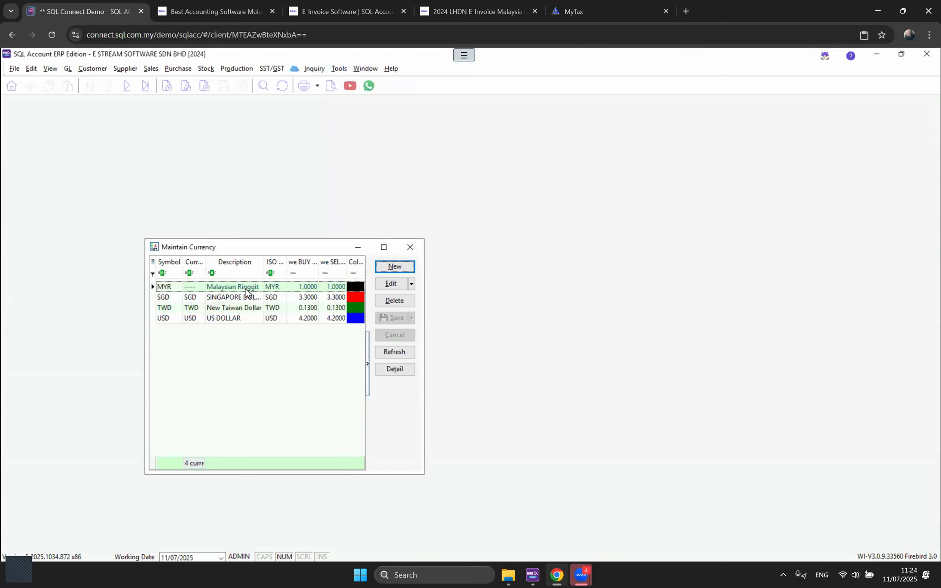
left_click(246, 288)
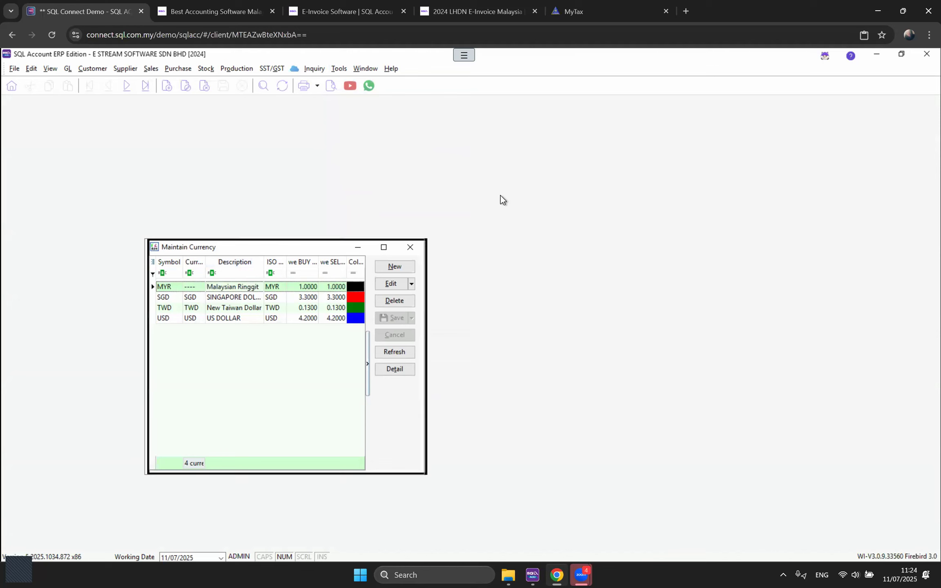
left_click_drag(246, 249, 501, 196)
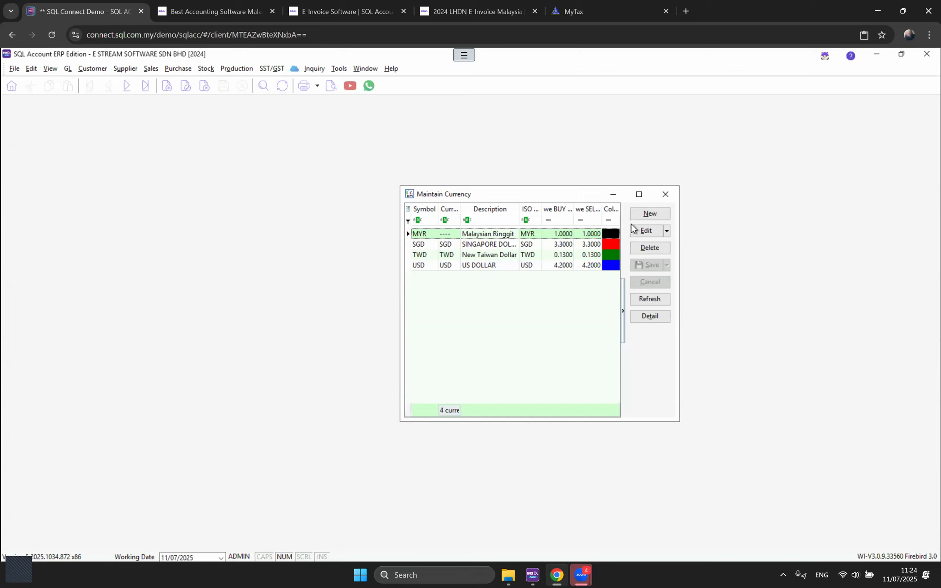
Step: Open the USD currency record (US DOLLAR, rates 4.2000) and view its ISO code options
left_click(653, 214)
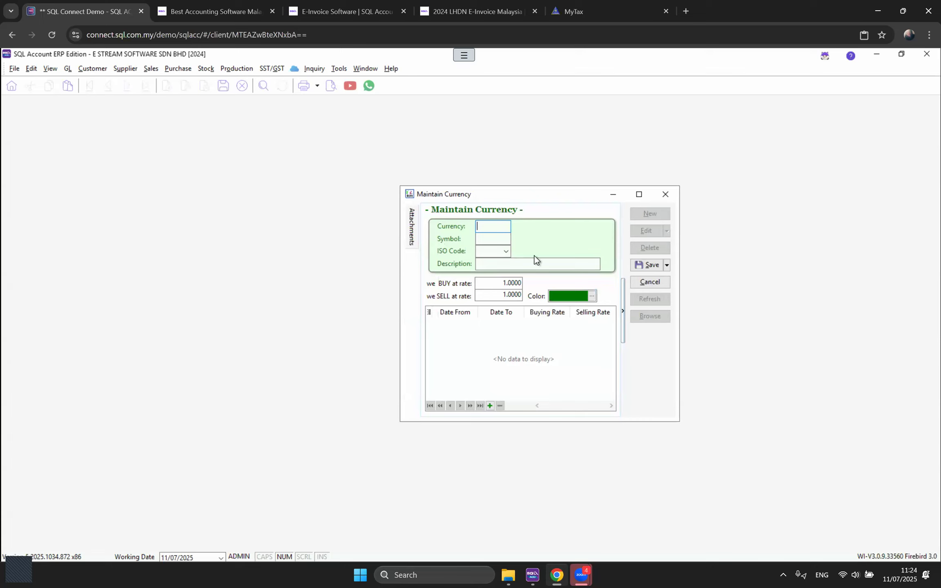
left_click(645, 284)
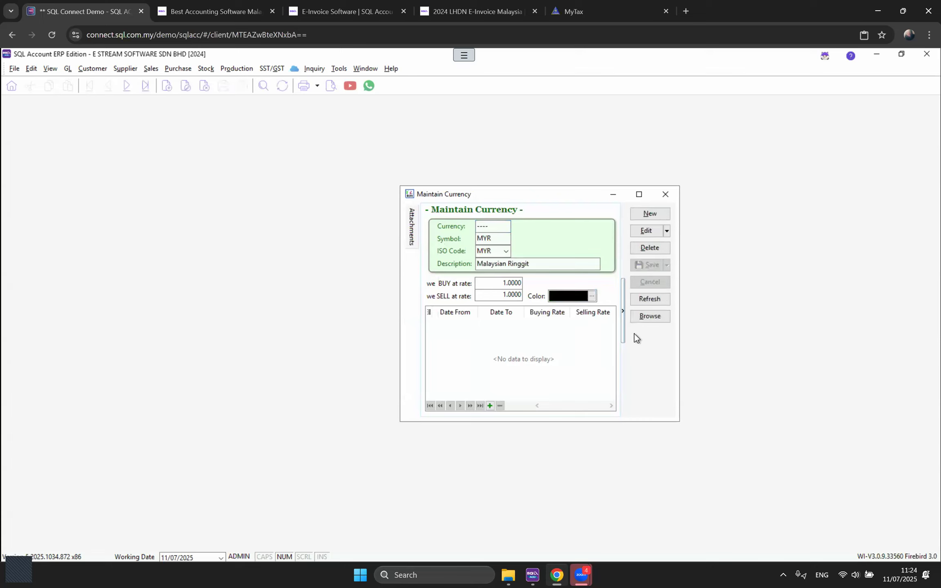
left_click(649, 301)
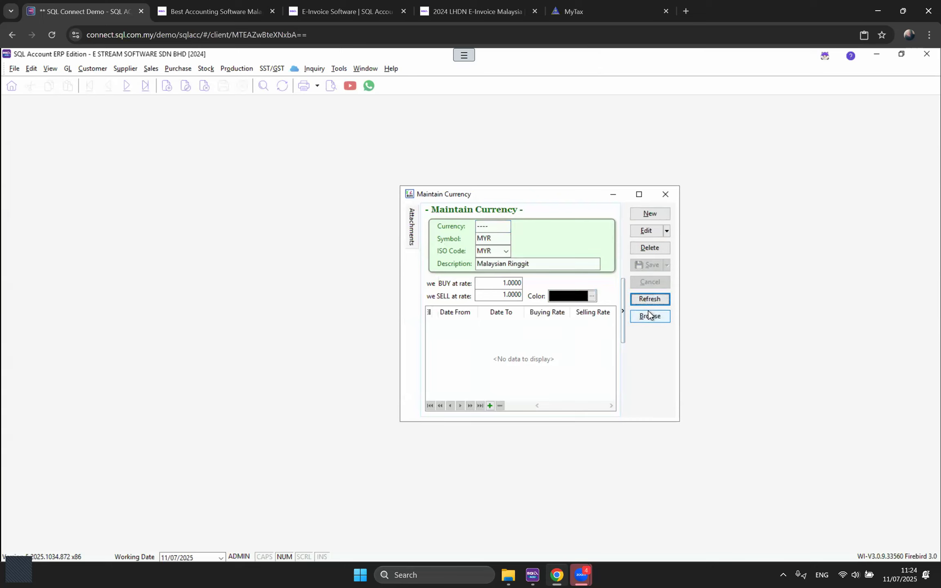
left_click(649, 316)
double_click(480, 268)
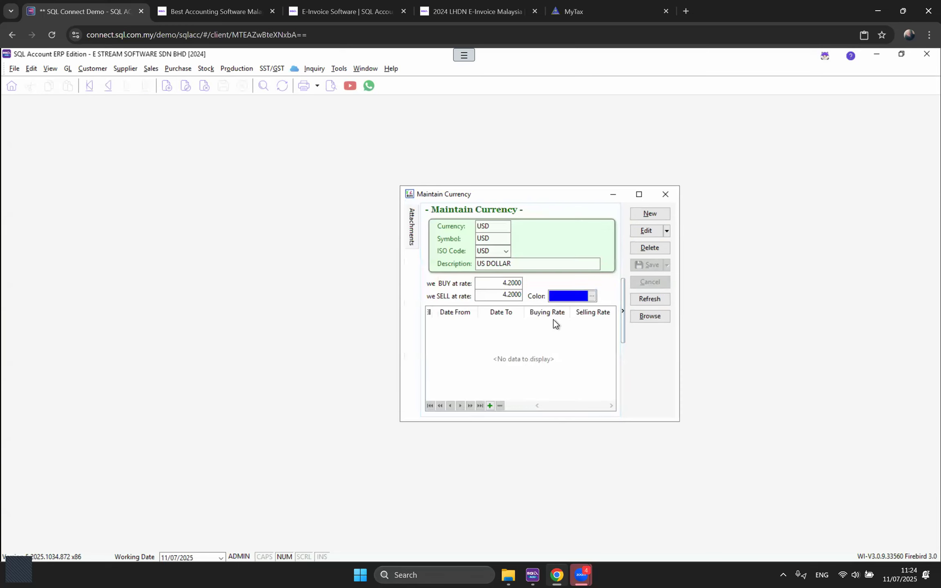
left_click_drag(493, 226, 464, 227)
left_click(492, 238)
left_click(506, 252)
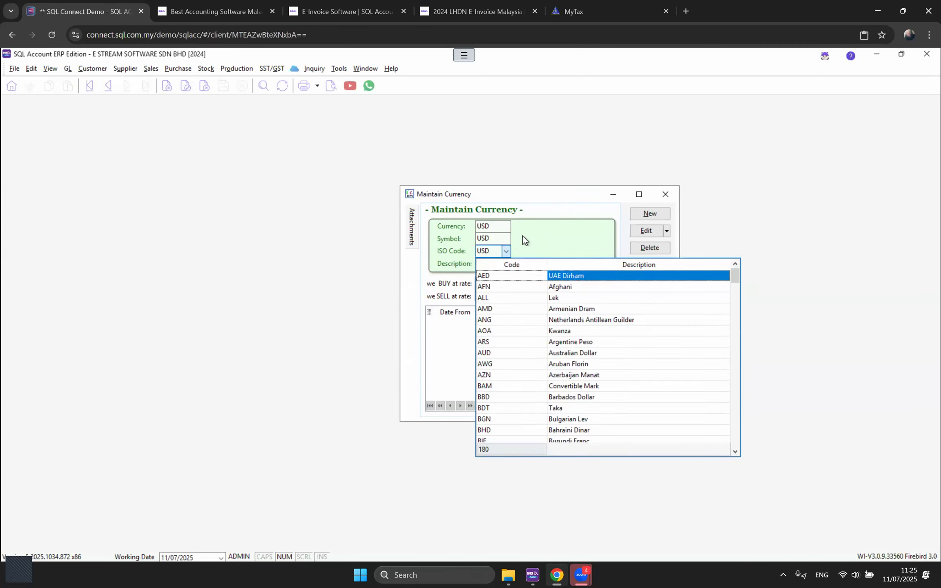
left_click(507, 249)
left_click(507, 250)
type("usd")
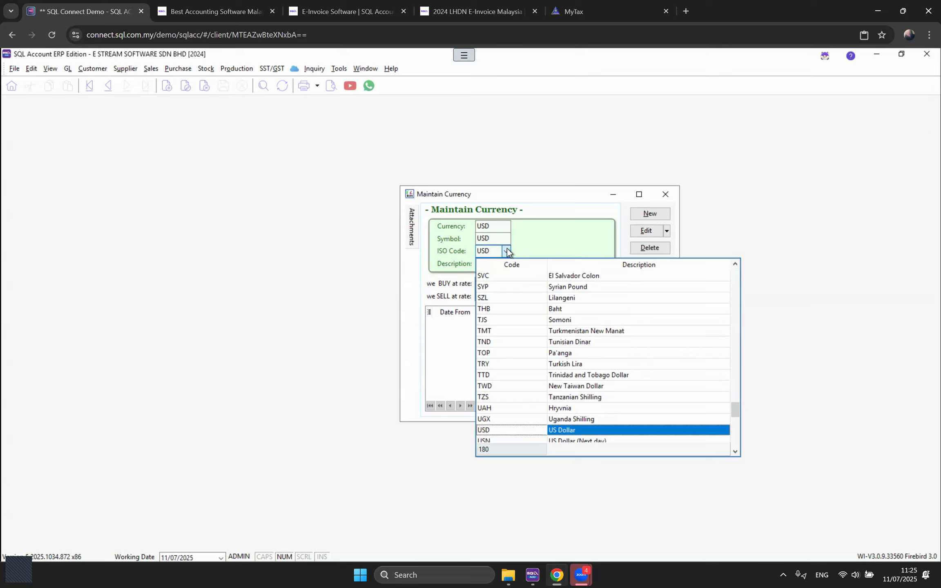
key("Return")
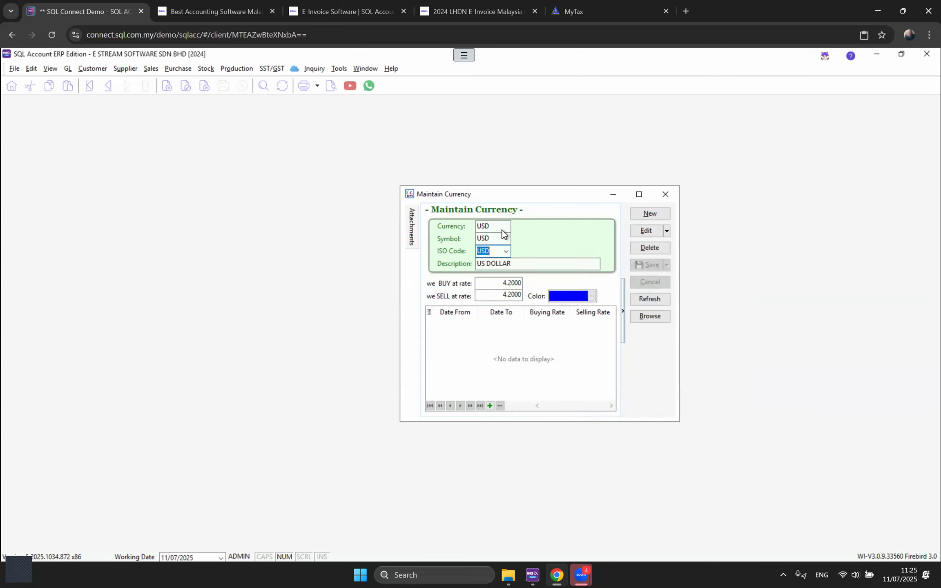
left_click(462, 227)
left_click(506, 251)
type("r")
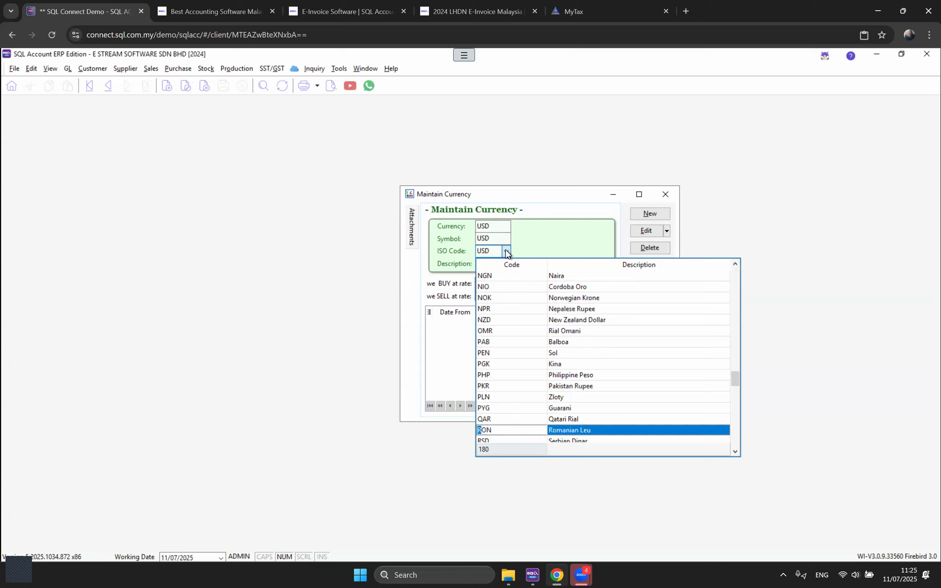
type("cny")
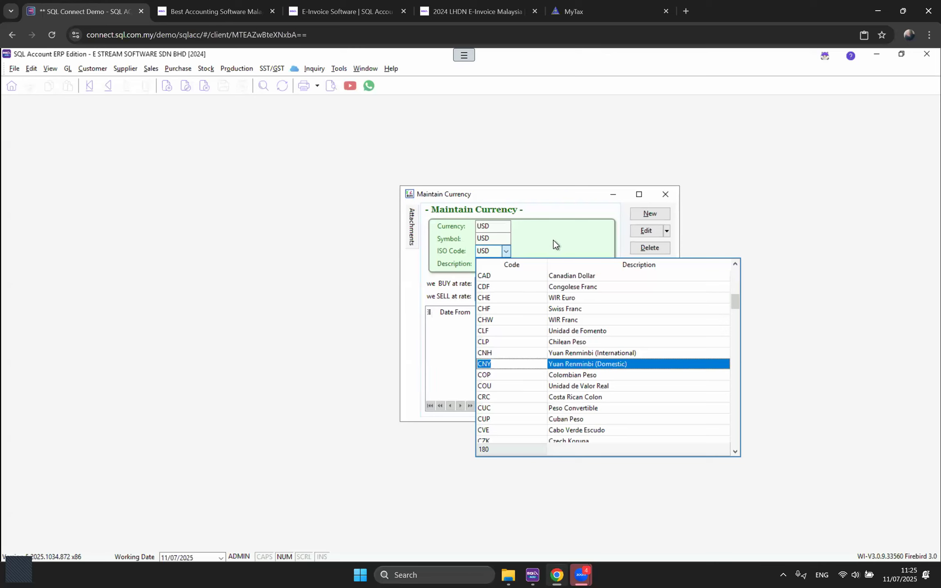
key("Escape")
left_click_drag(530, 265, 466, 289)
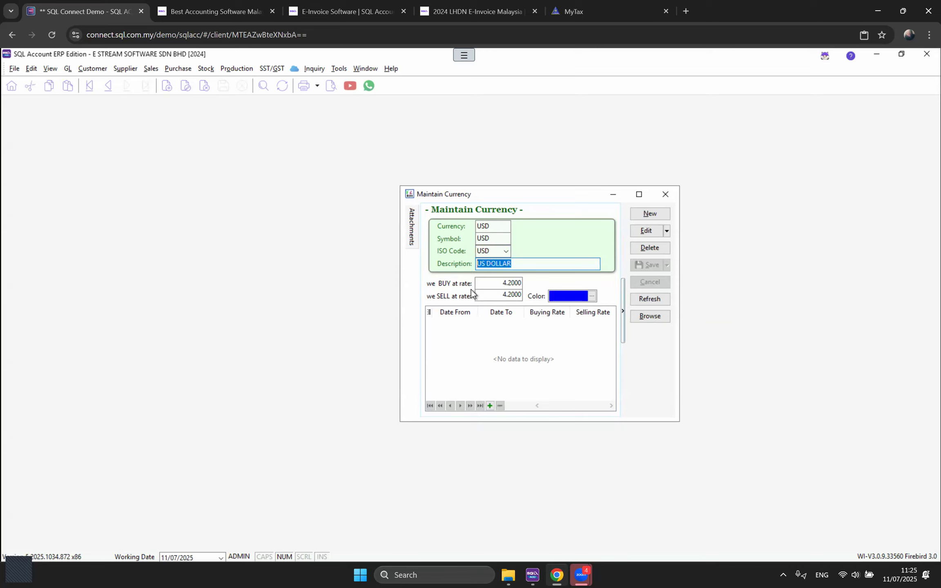
left_click(508, 283)
left_click(502, 295)
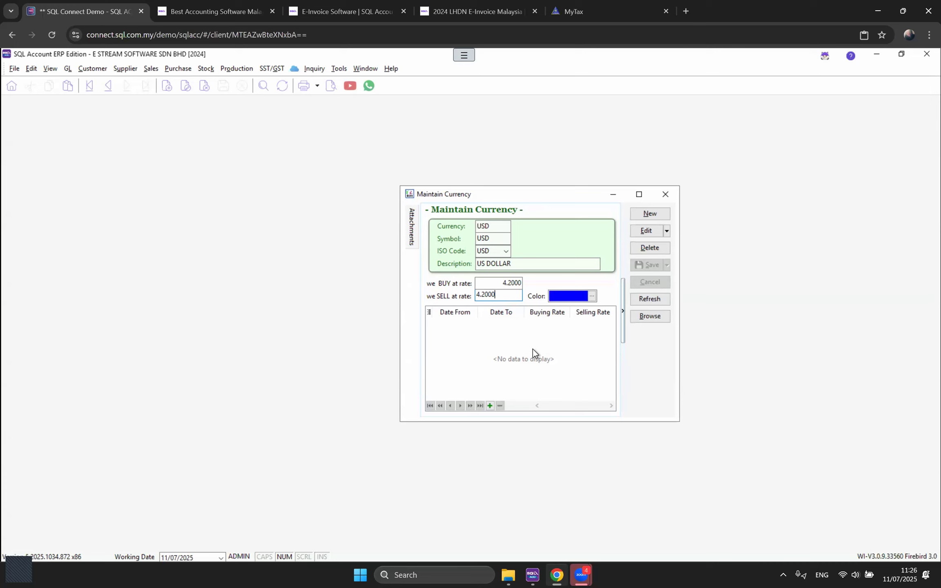
left_click(899, 574)
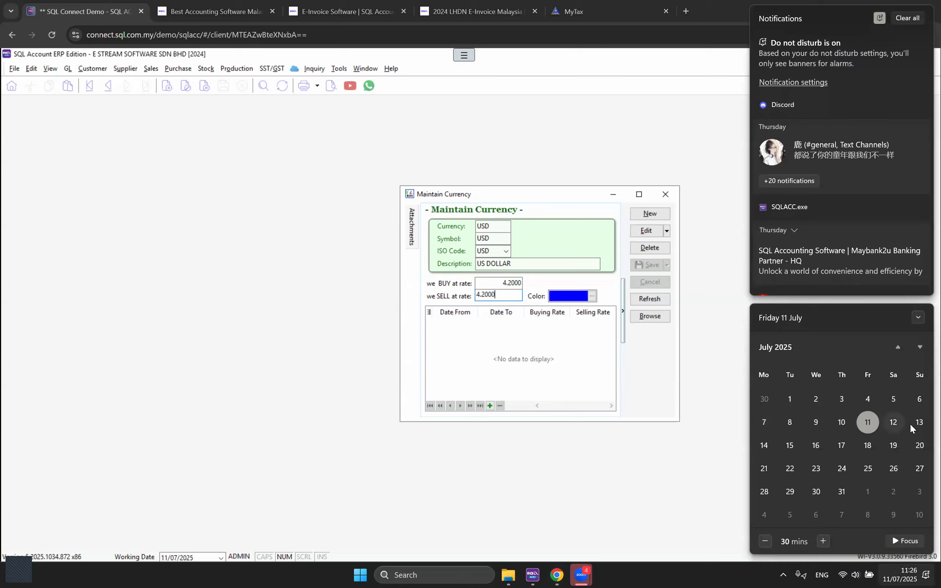
left_click(649, 378)
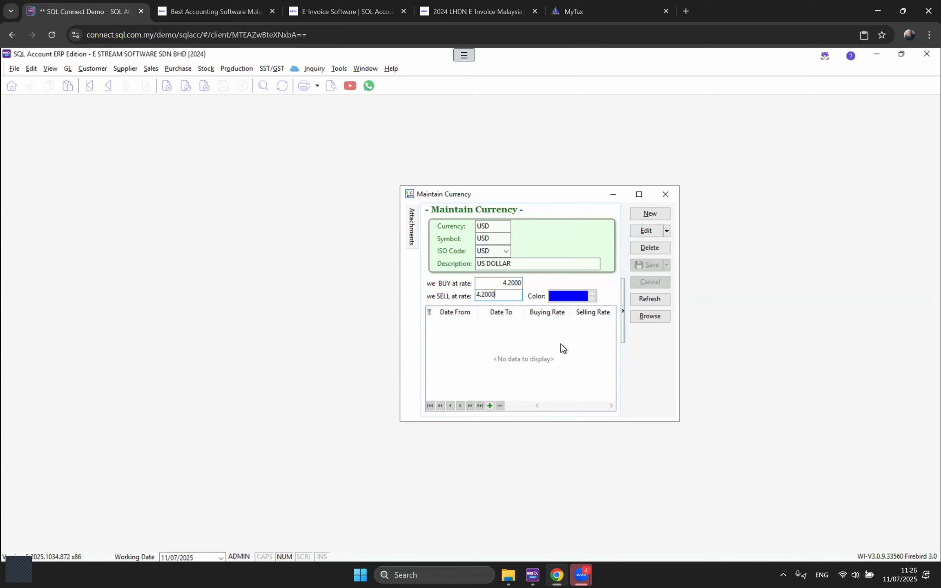
Step: Open payment method 310-003 UOB (SGD) and view its currency choices, keeping SGD
left_click(668, 197)
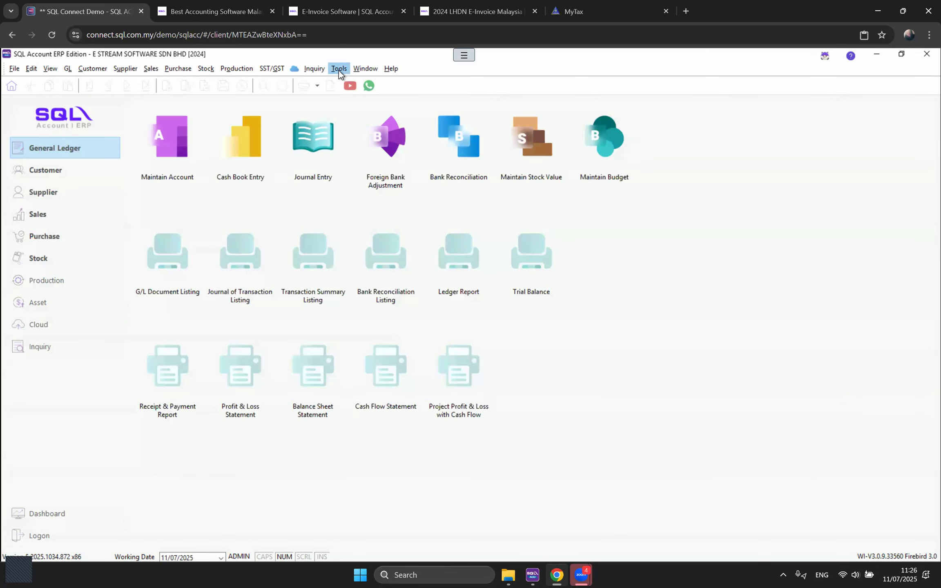
left_click(340, 69)
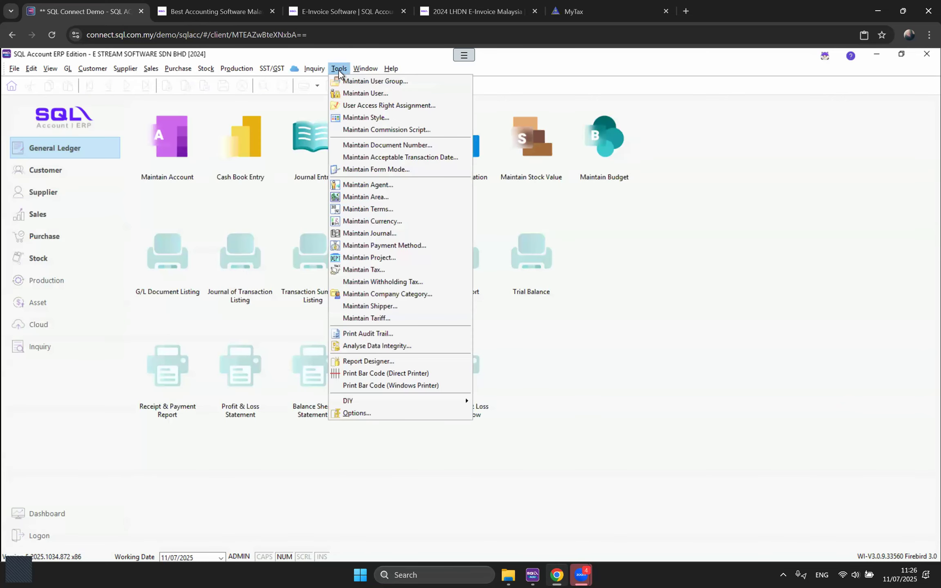
left_click(381, 246)
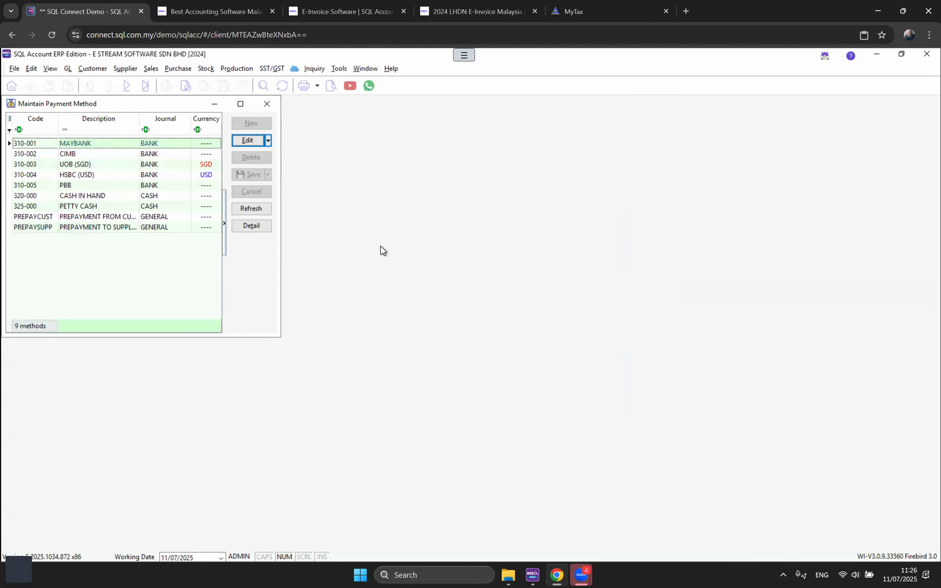
left_click_drag(156, 105, 494, 153)
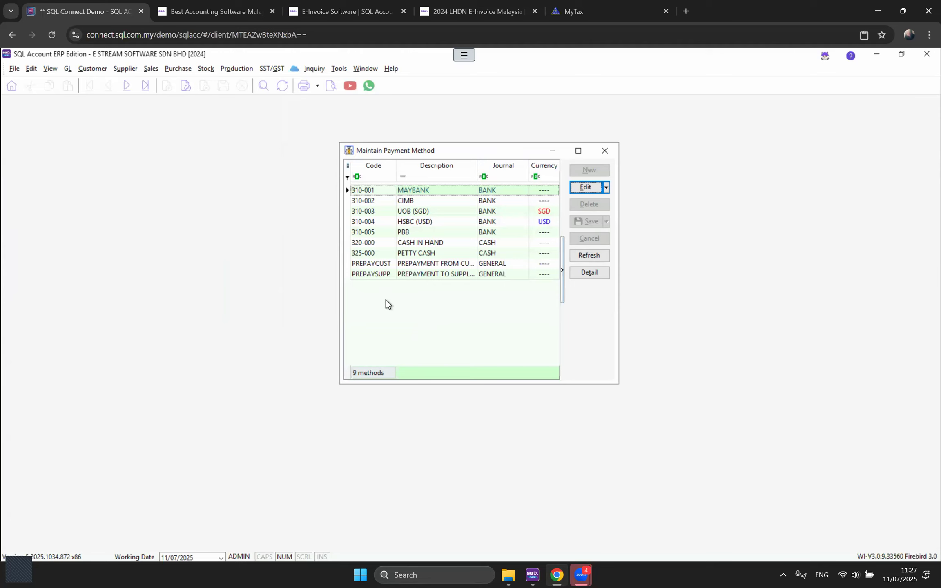
double_click(417, 209)
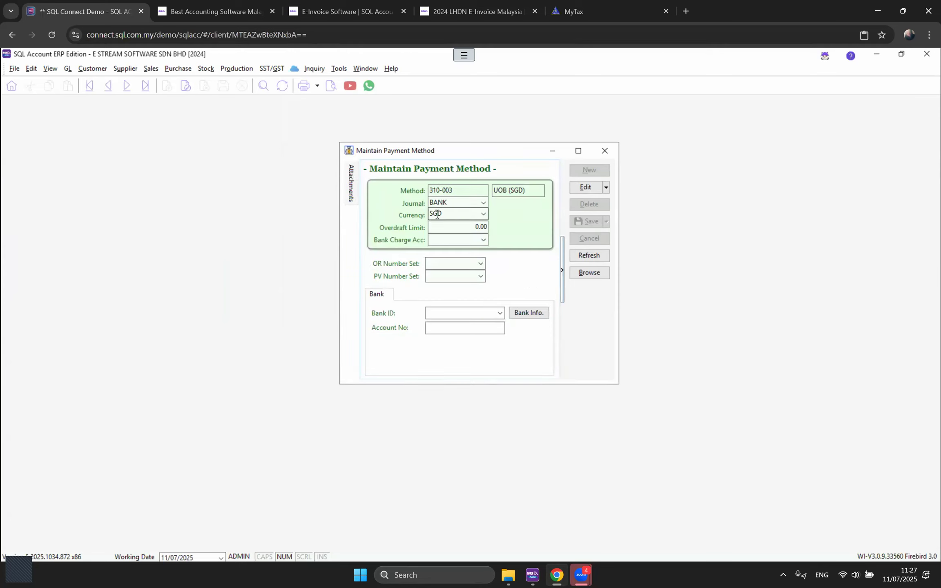
left_click(484, 214)
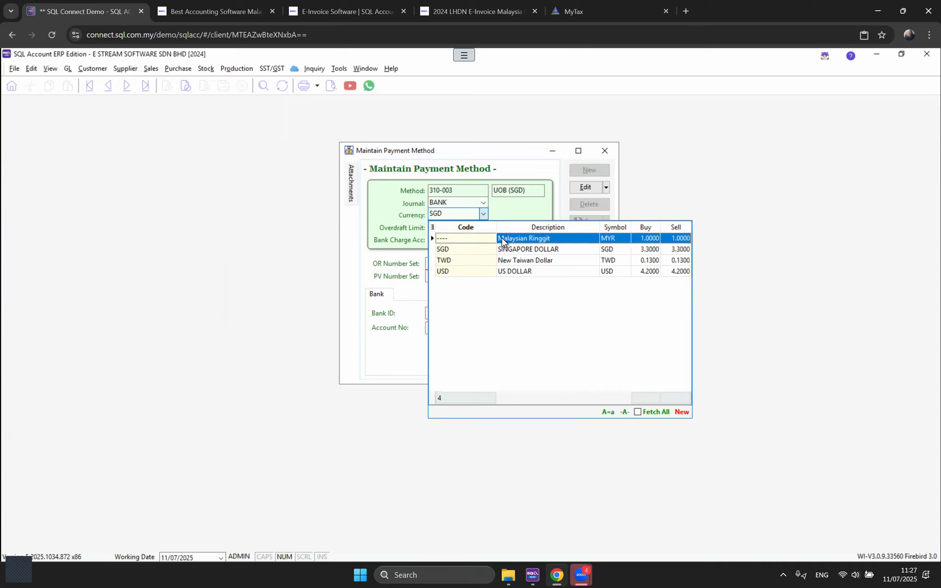
left_click(497, 199)
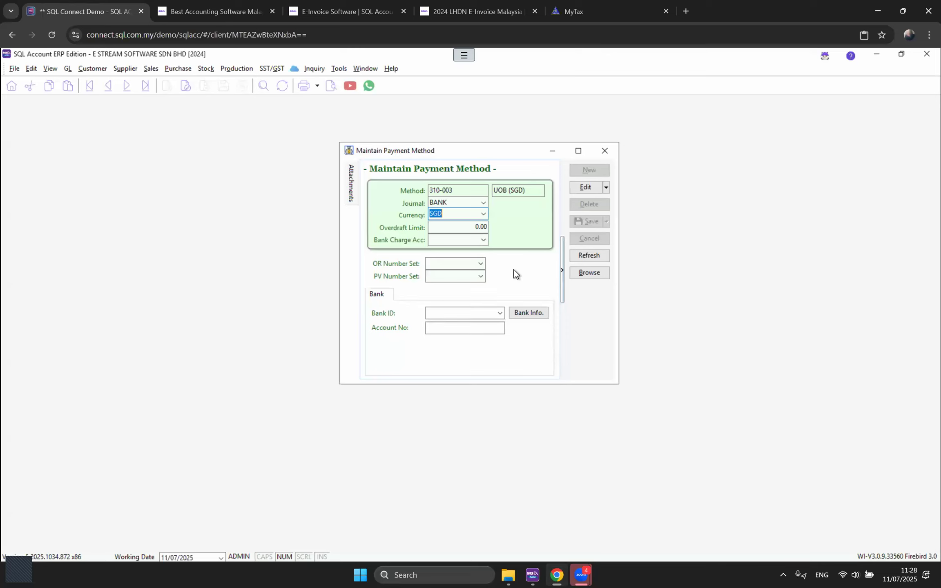
Step: Open the Official Receipt number set in Maintain Document Number
left_click(338, 68)
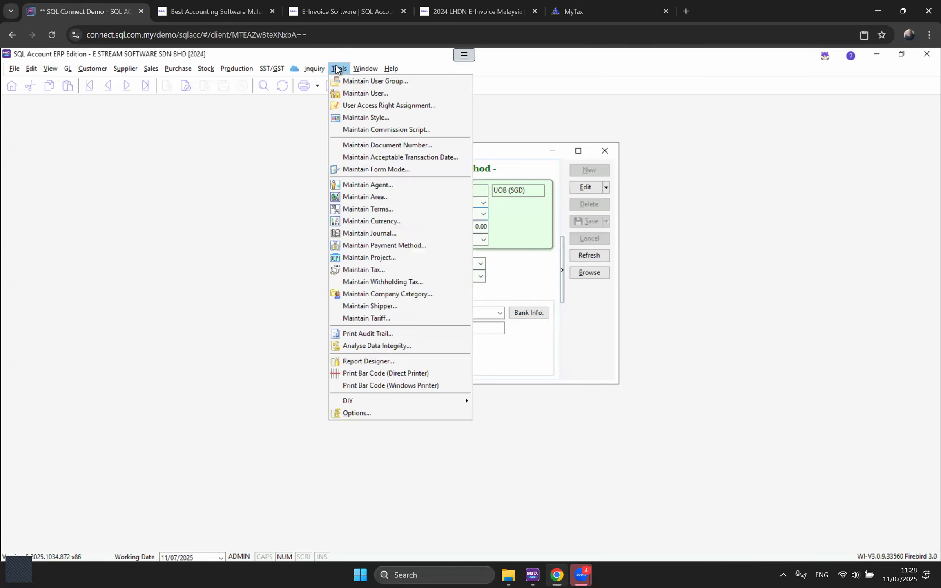
left_click(381, 144)
left_click_drag(403, 201, 317, 277)
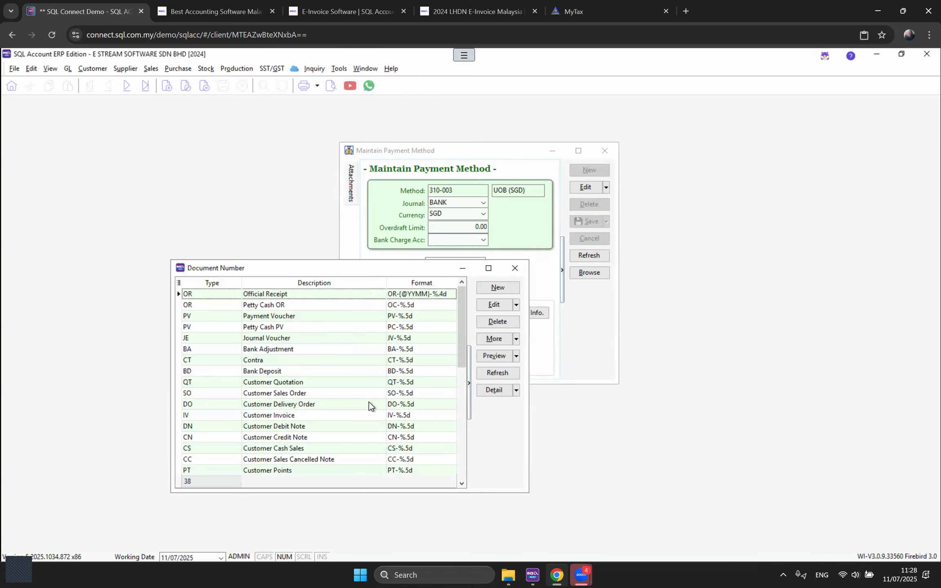
scroll(372, 404, "down", 1)
scroll(375, 397, "up", 1)
double_click(414, 293)
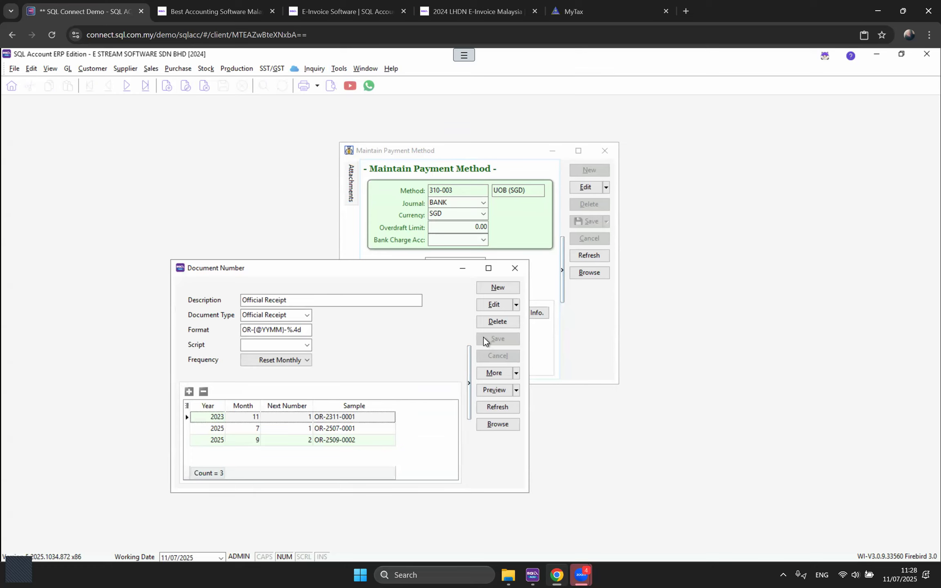
left_click(516, 305)
left_click(515, 317)
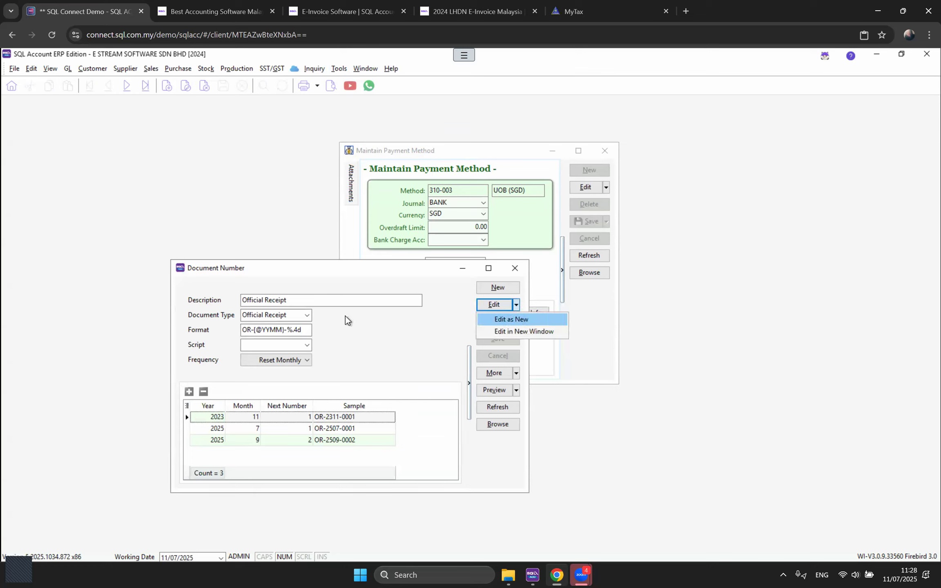
left_click(304, 306)
type("MBB")
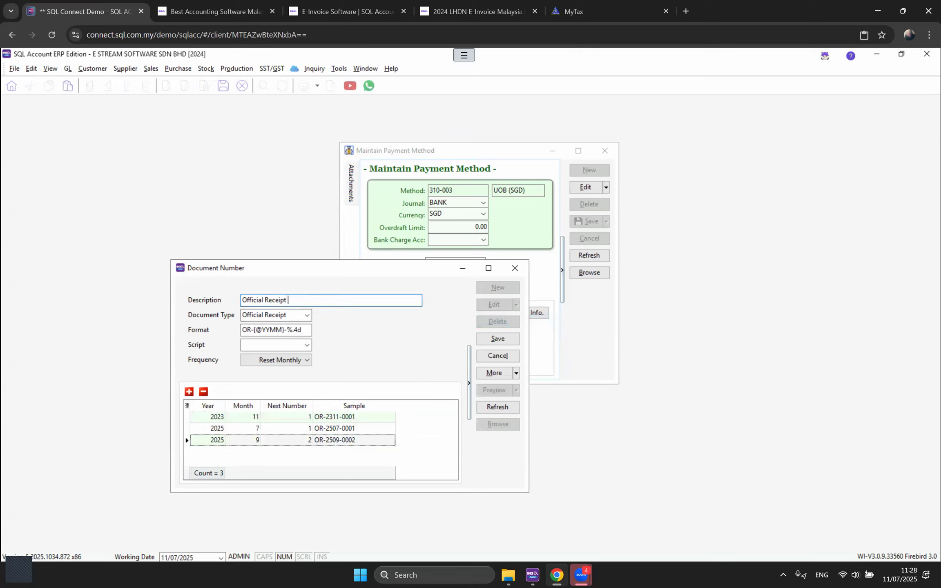
left_click(245, 331)
type("MBB-")
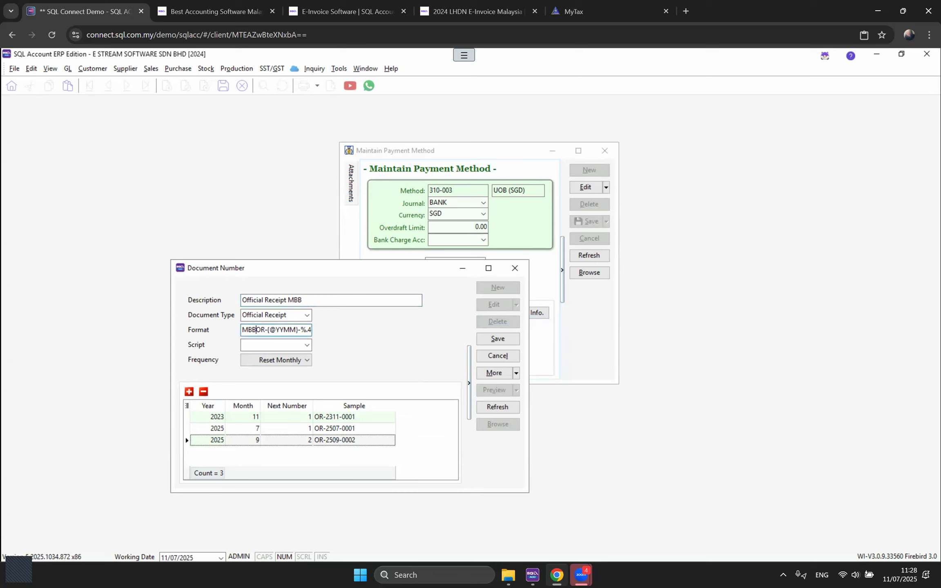
left_click(507, 334)
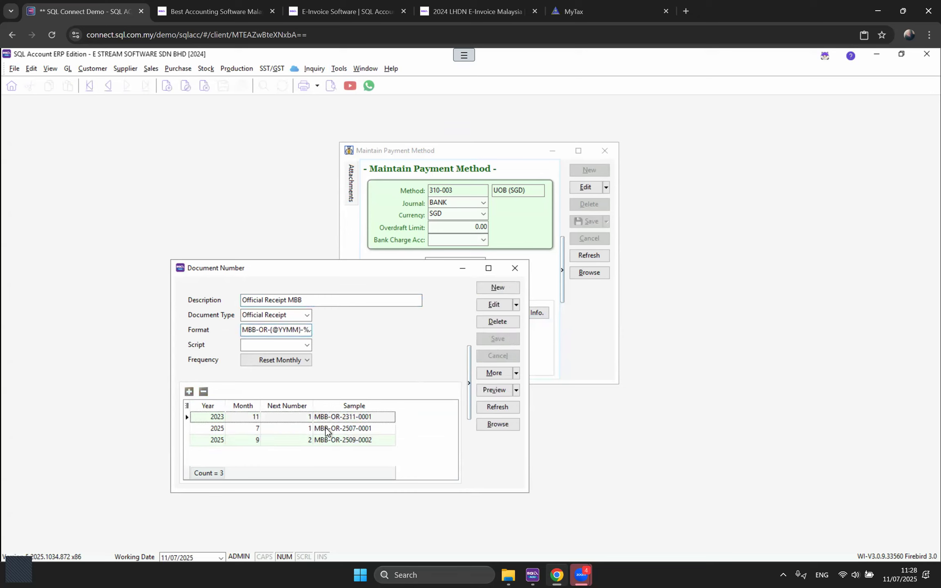
Step: Close document numbering, return payment methods to the list and open MAYBANK's details
left_click(514, 268)
left_click(598, 274)
double_click(465, 191)
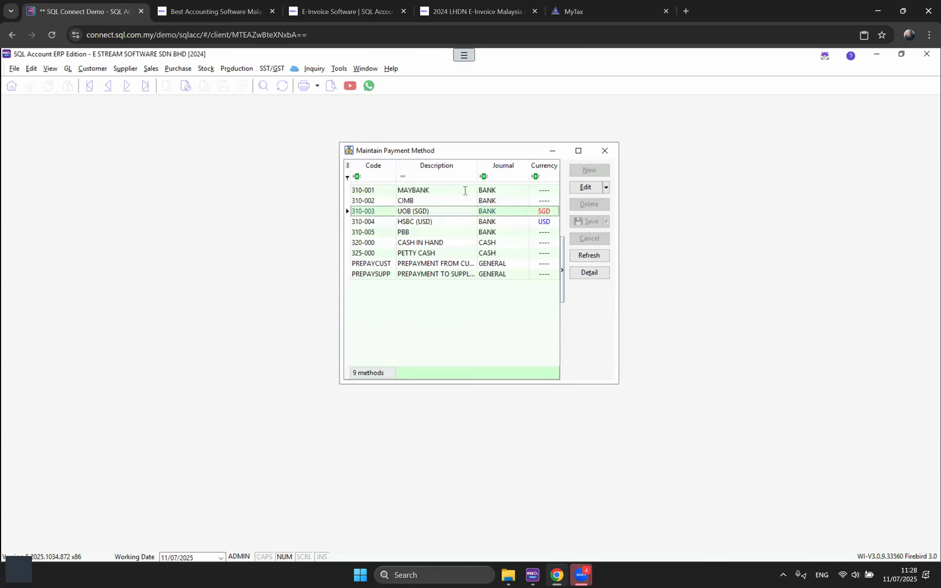
Step: Set MAYBANK payment method 310-001's OR number set to Official Receipt MBB and save
left_click(605, 151)
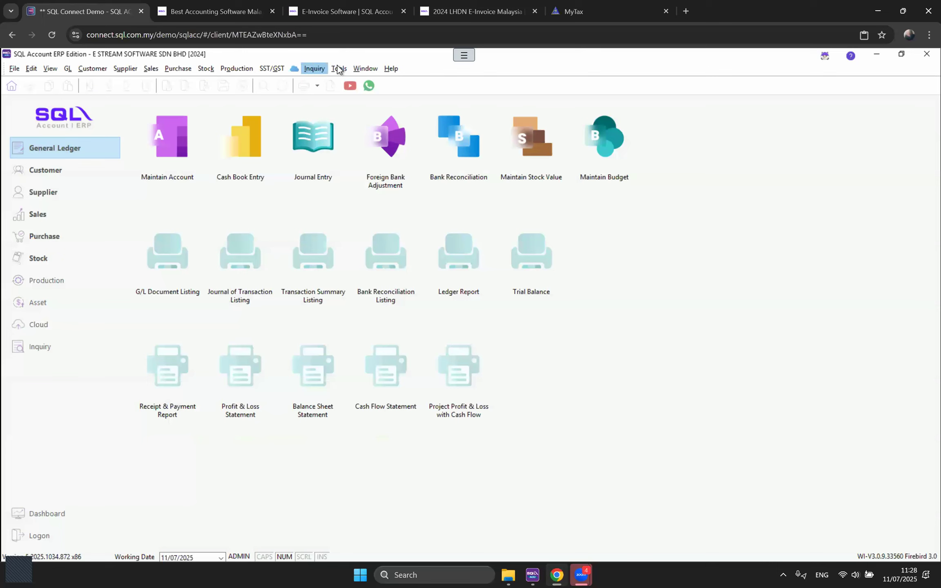
left_click(339, 68)
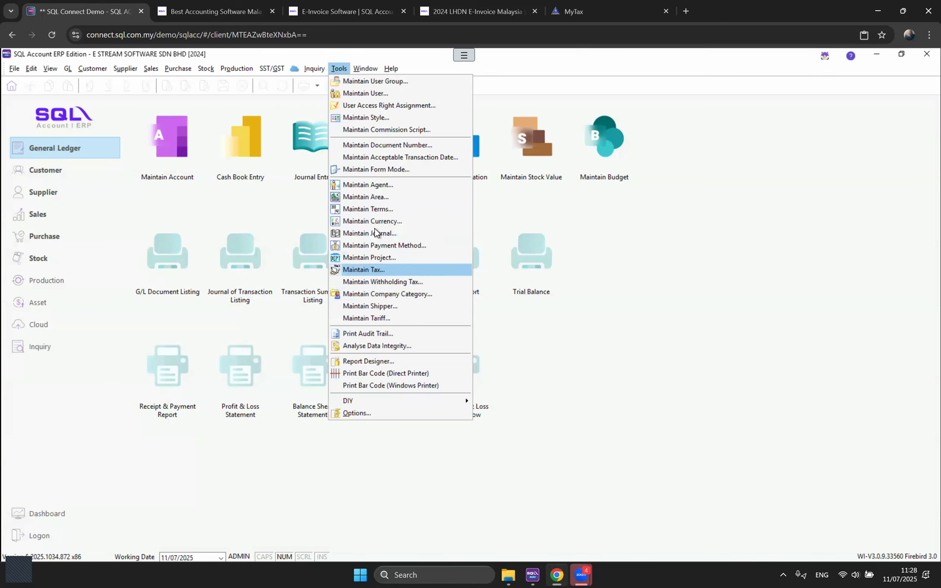
left_click(375, 244)
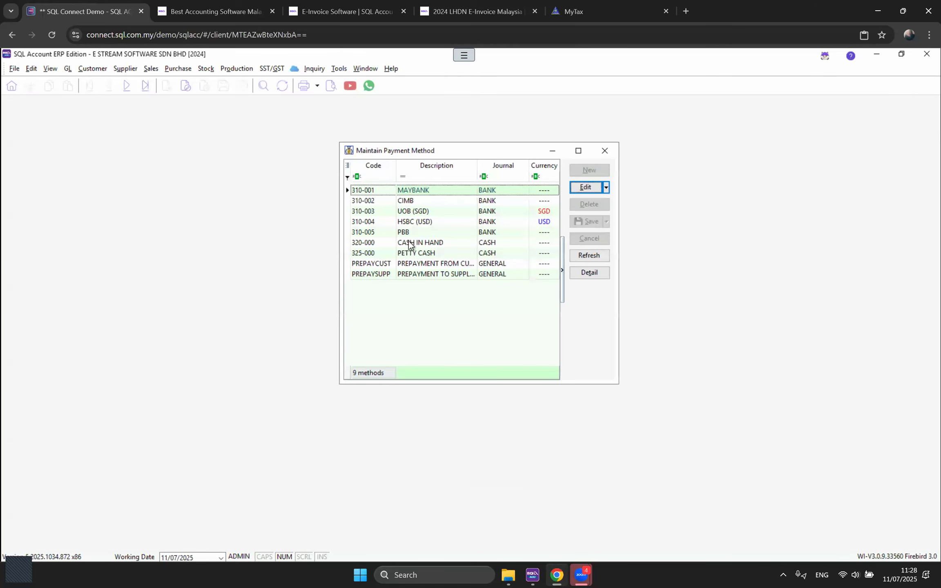
double_click(449, 190)
left_click(580, 187)
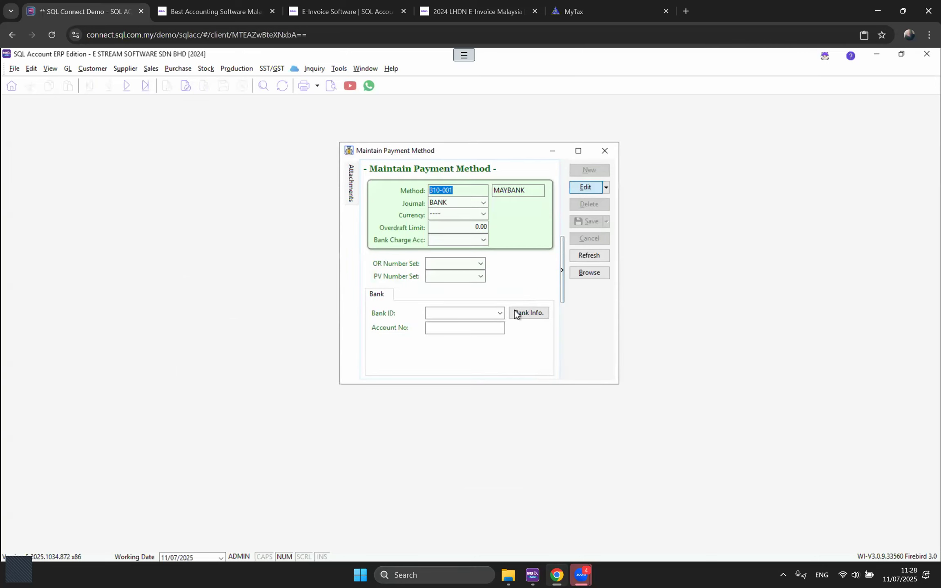
left_click(481, 263)
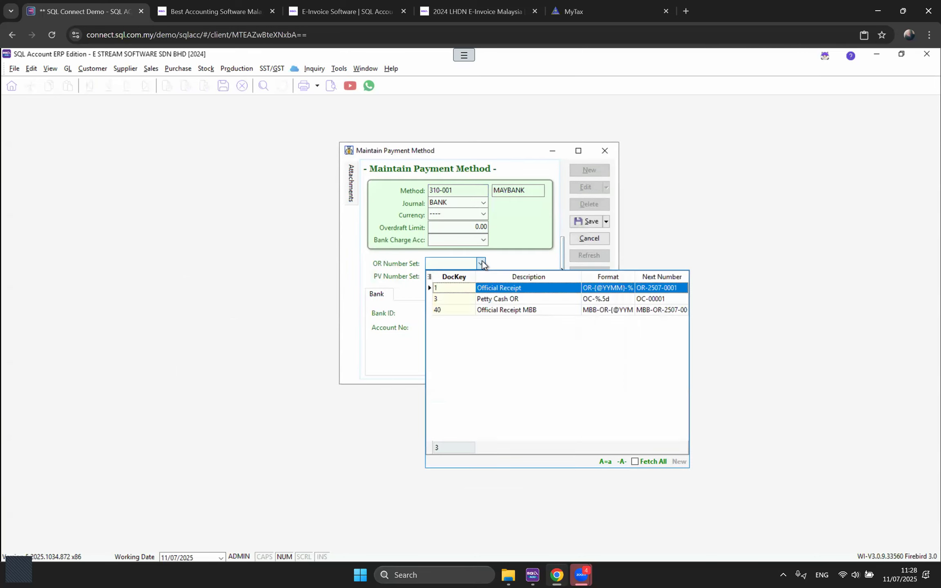
left_click(506, 311)
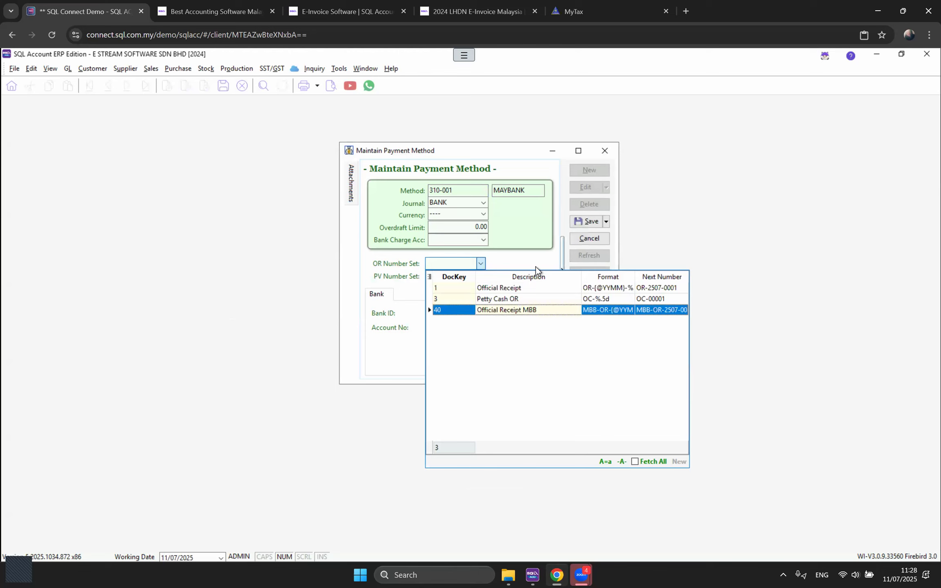
left_click(584, 221)
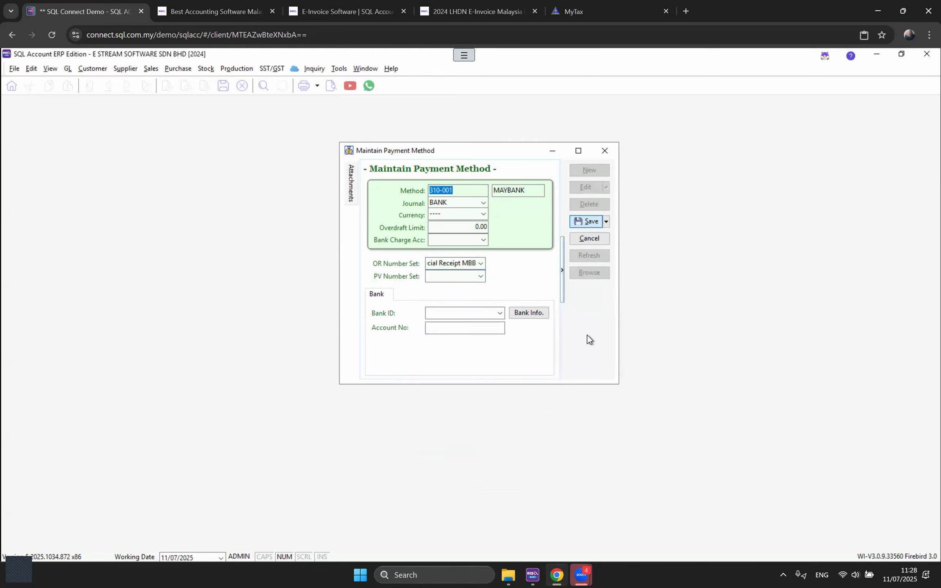
left_click(604, 152)
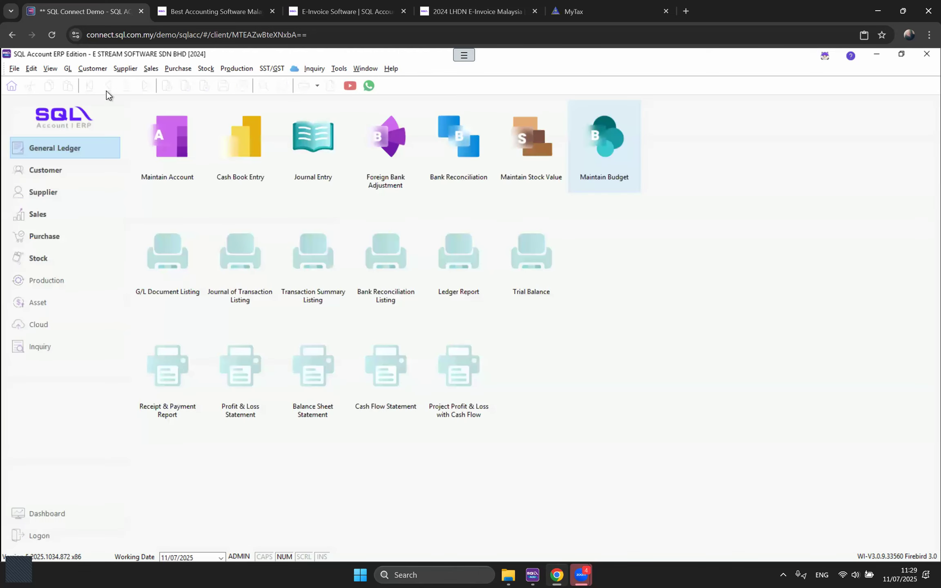
Step: In a new customer payment, verify MAYBANK gives MBB-OR-2507-0001 and CIMB gives OR-2507-0001
left_click(91, 69)
key("Escape")
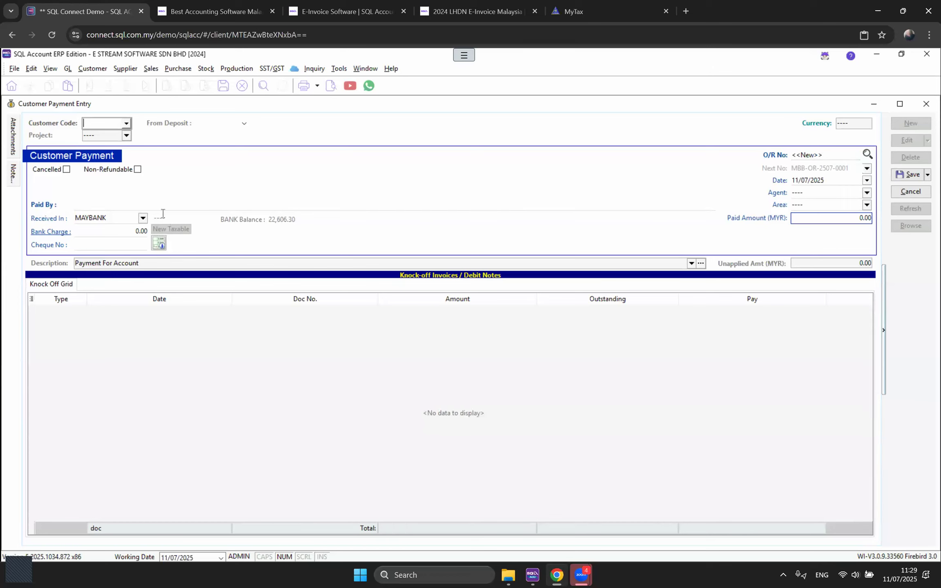
left_click(144, 219)
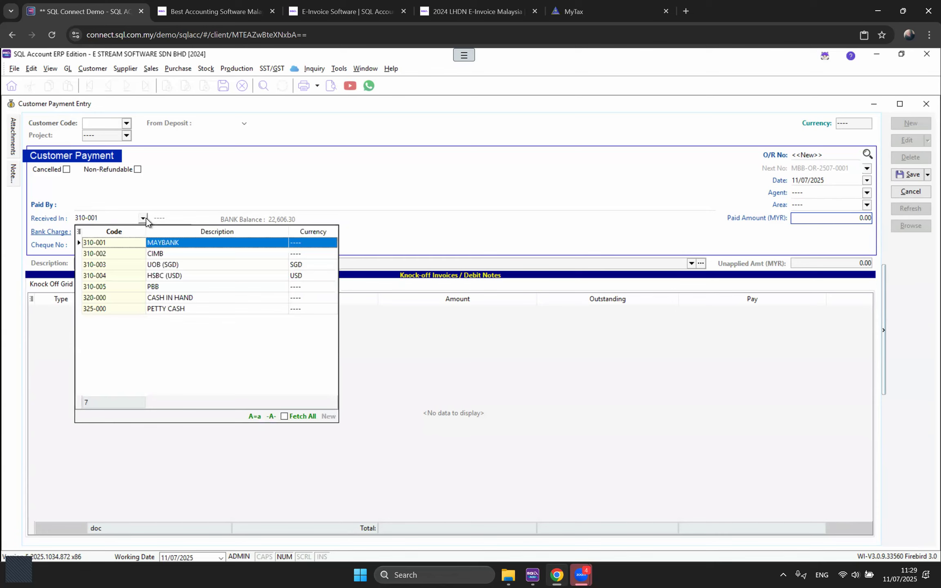
left_click(152, 254)
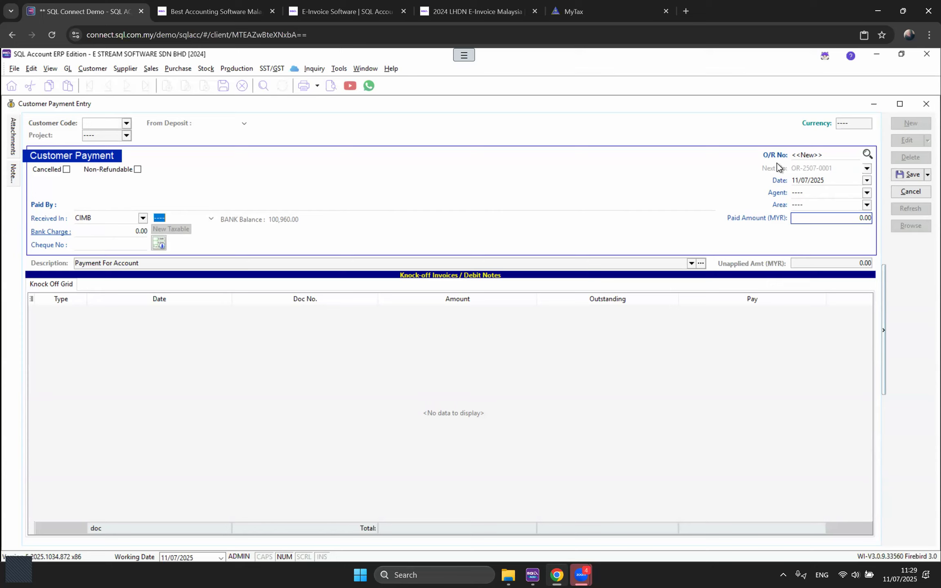
left_click(926, 104)
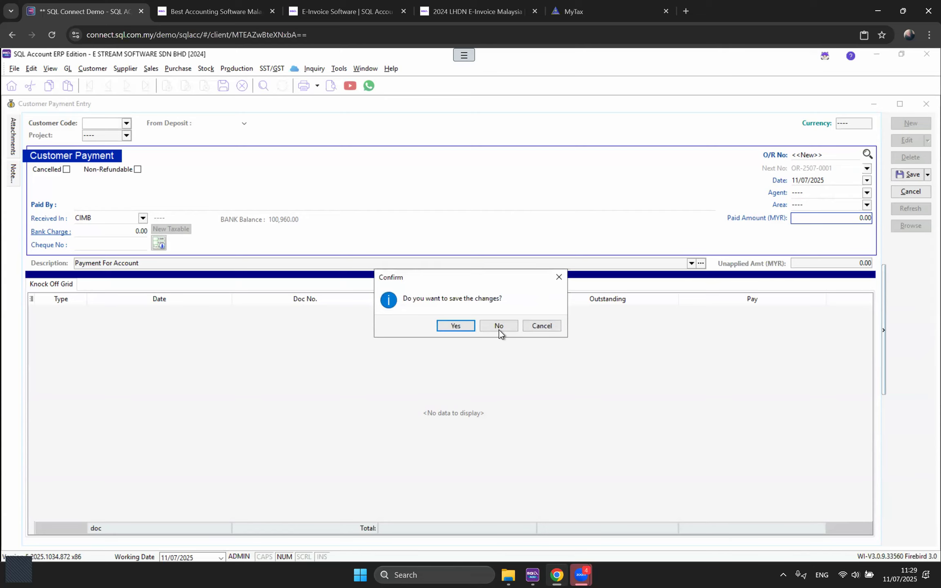
left_click(498, 327)
Step: Start a blank new project from the Maintain Project list
left_click(340, 69)
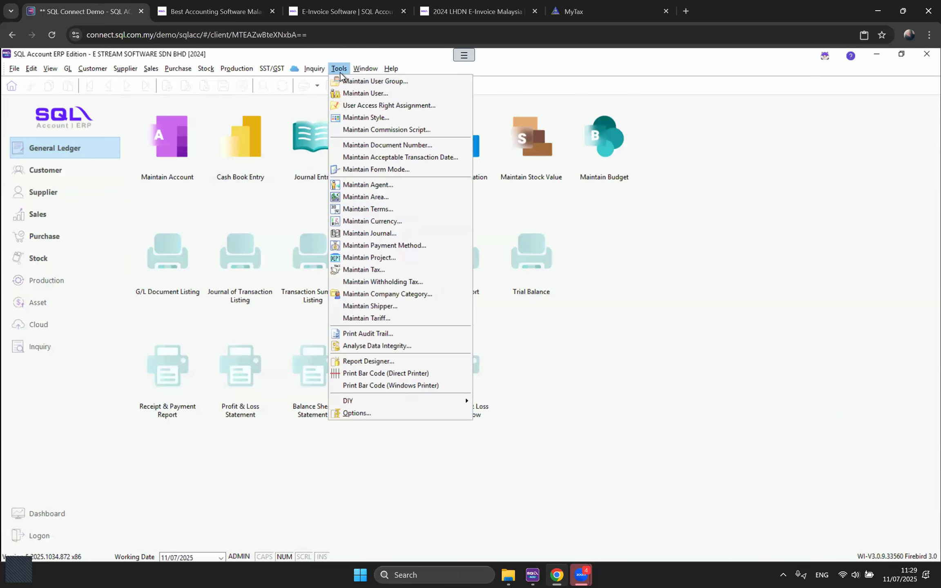
left_click(397, 257)
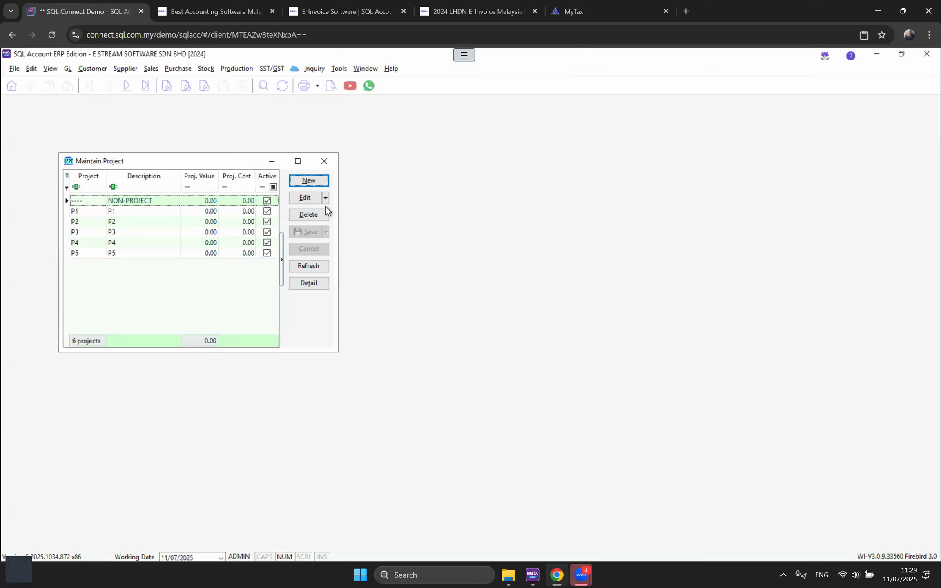
left_click(311, 181)
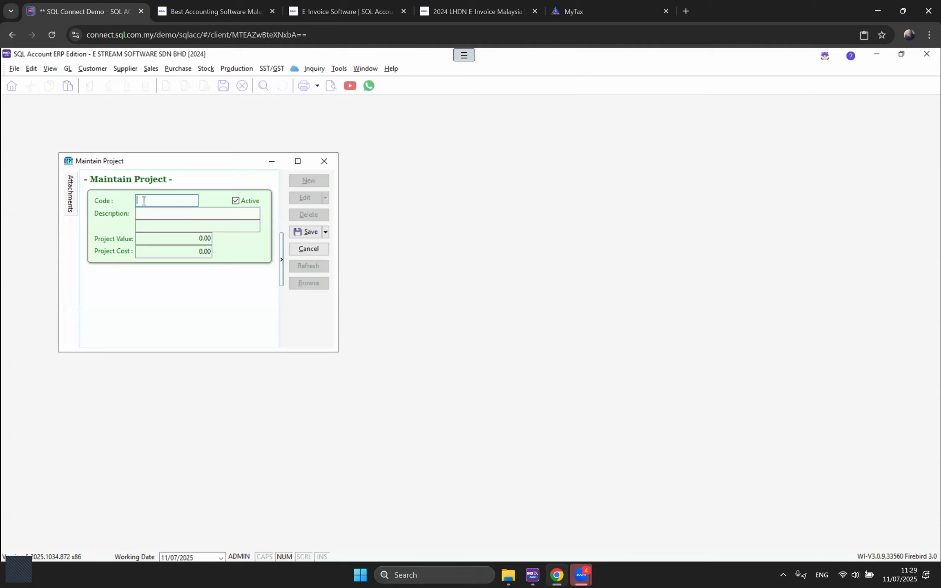
Step: Step through the new project's code, description, value and cost fields, then close the form
left_click(144, 213)
left_click(181, 241)
left_click(171, 252)
left_click(155, 201)
left_click(157, 213)
left_click(324, 161)
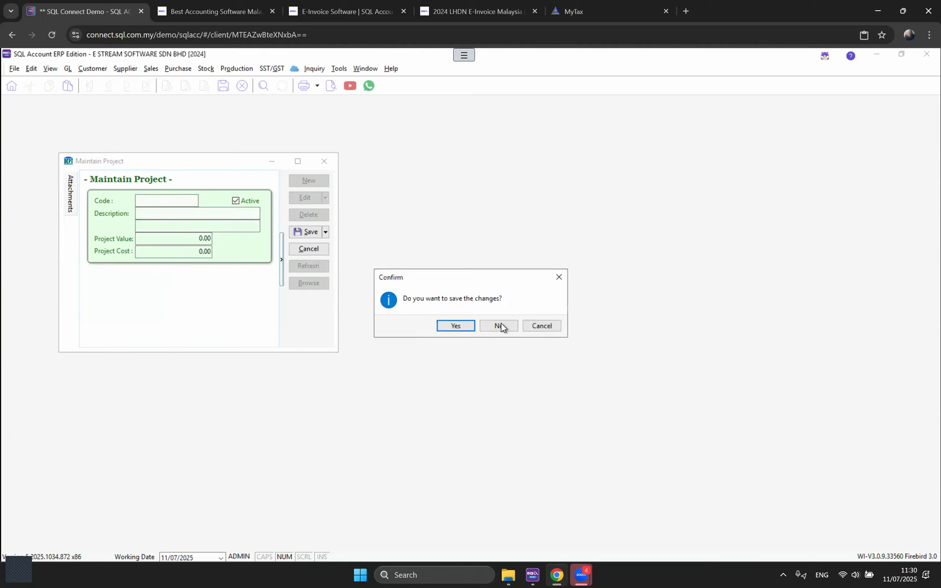
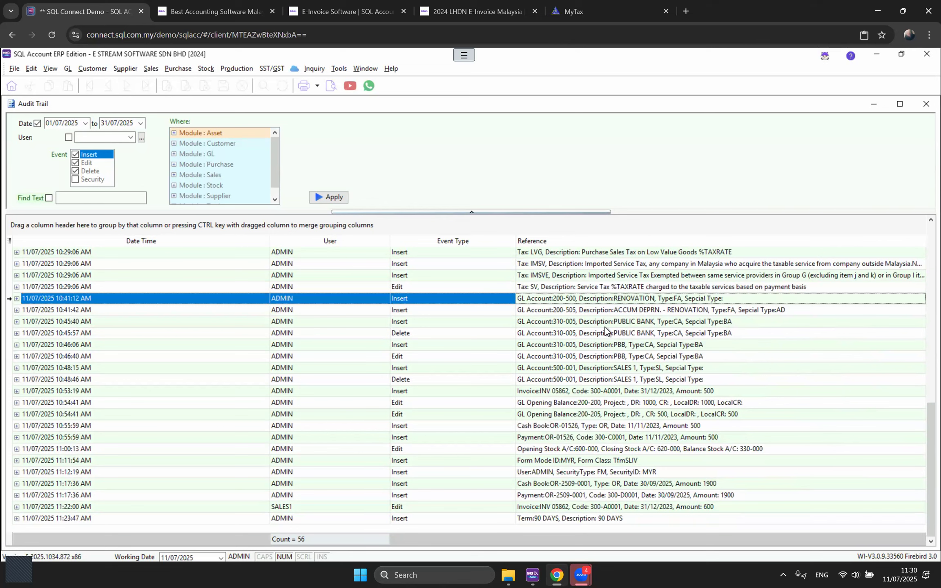
Step: Step through the 10:45:57, 10:46:06 and 10:46:40 log entries and review the 10:46:40 edit's field changes
left_click(601, 335)
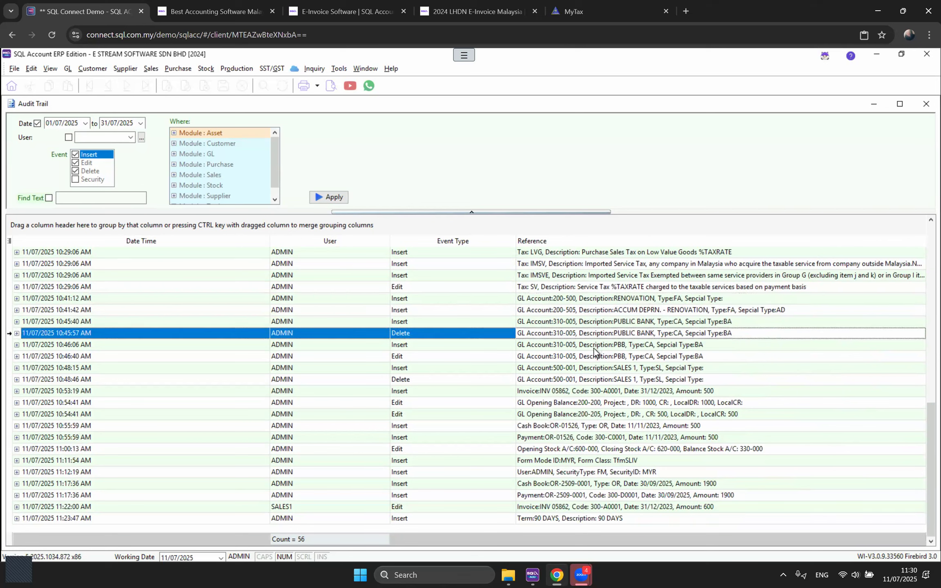
left_click(594, 348)
left_click(576, 359)
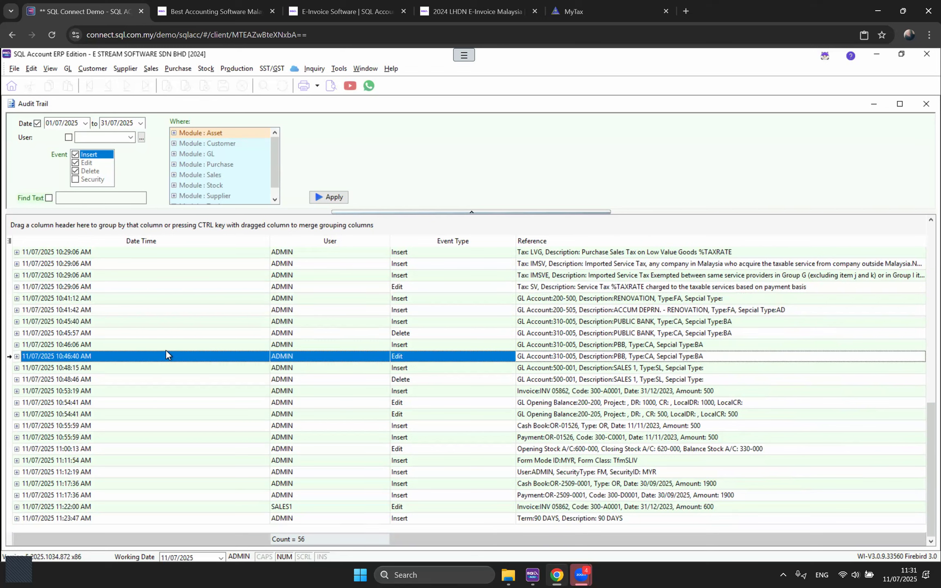
left_click(17, 356)
scroll(456, 447, "down", 1)
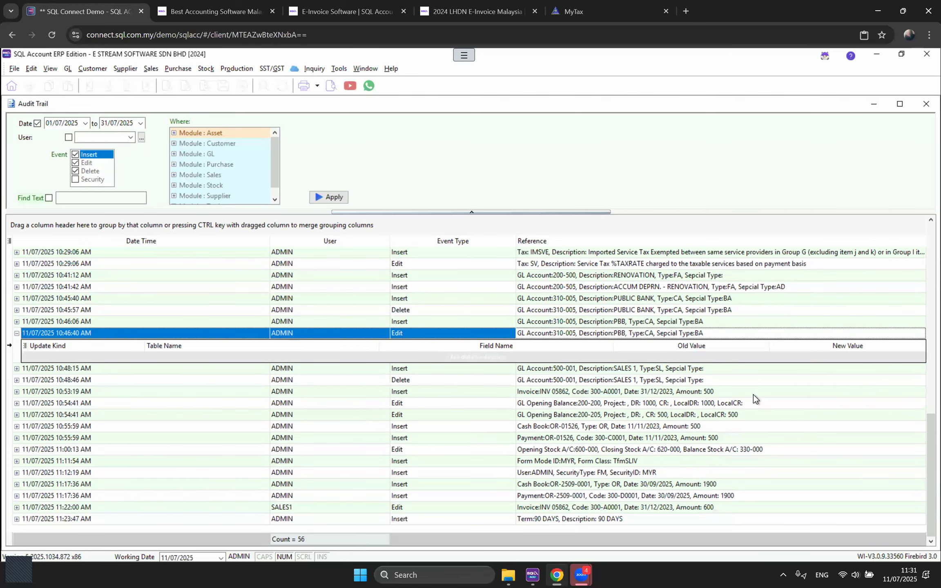
left_click(17, 333)
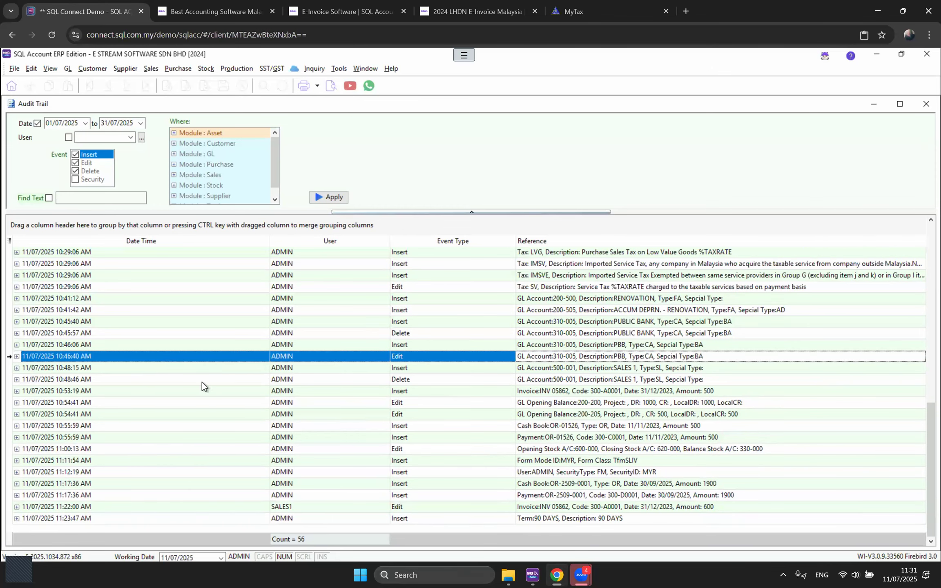
Step: Expand the INV 05862 invoice entry's inserted field values, then re-expand the 10:46:40 edit details
left_click(17, 391)
scroll(473, 423, "down", 2)
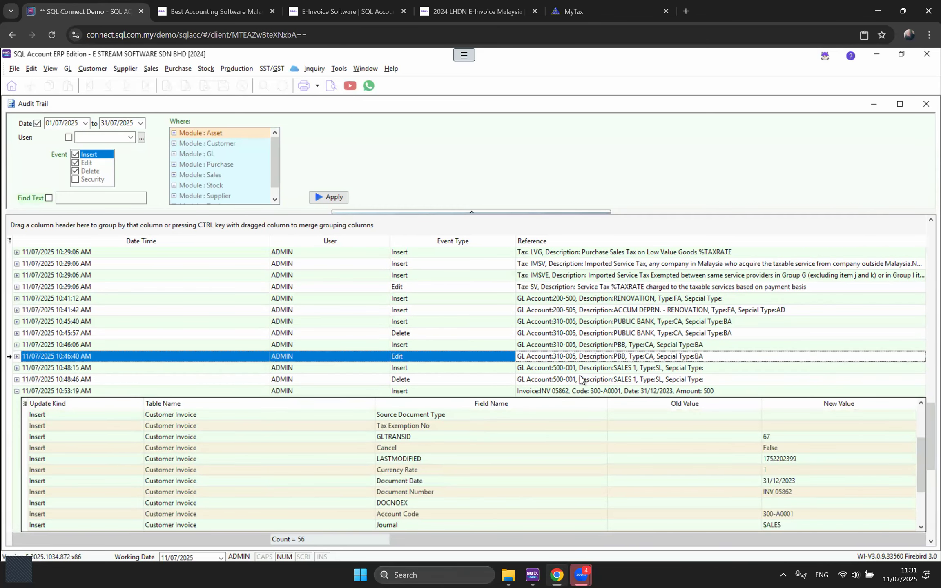
scroll(675, 451, "up", 1)
scroll(480, 354, "down", 1)
scroll(754, 443, "down", 2)
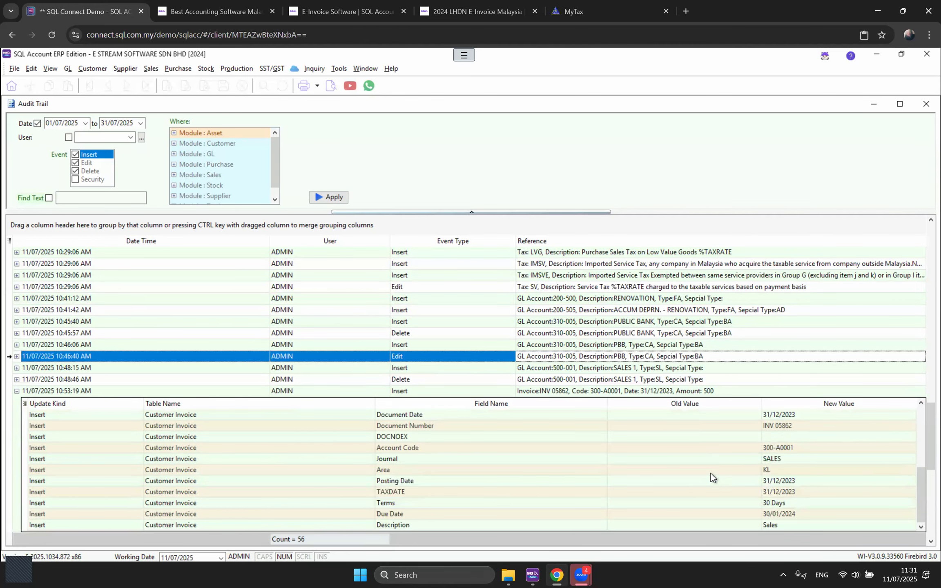
scroll(711, 473, "up", 2)
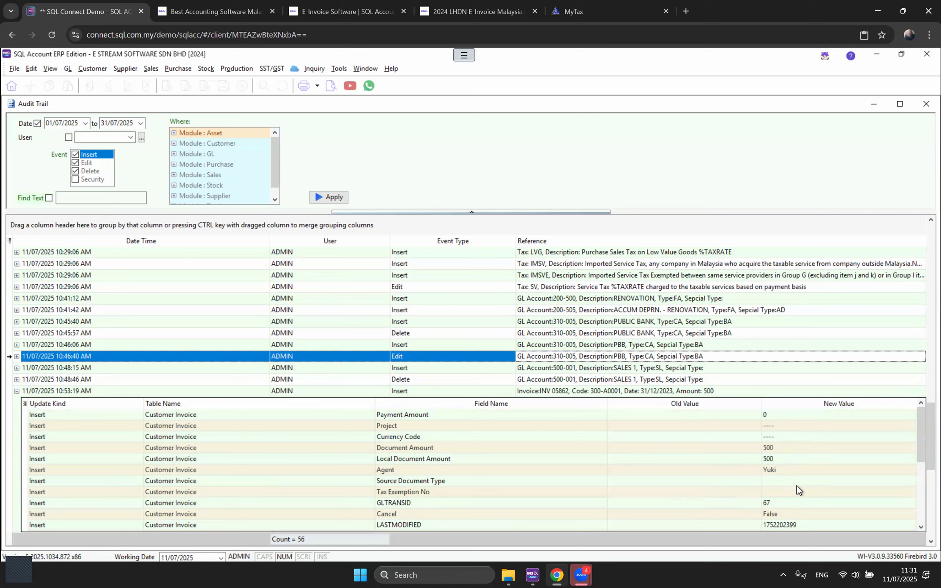
left_click(17, 356)
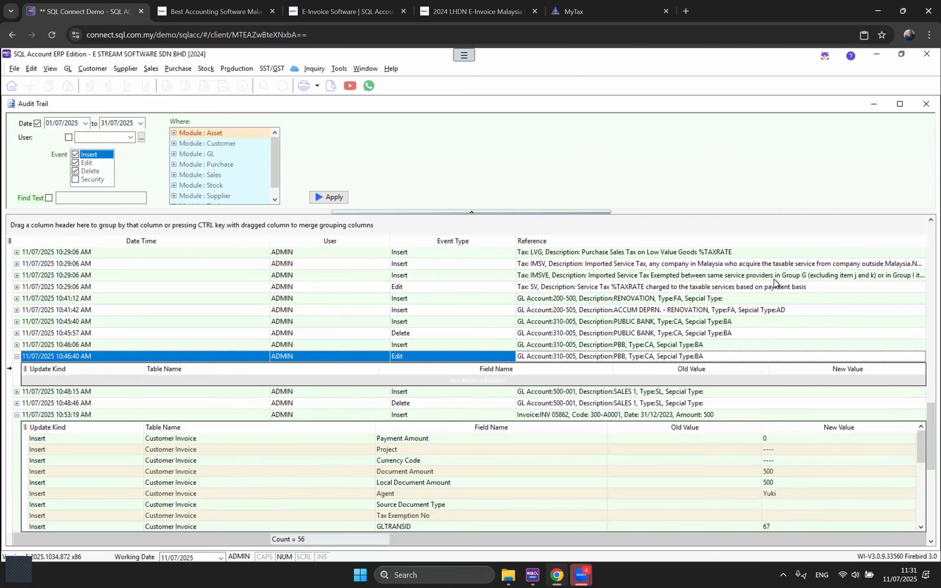
Step: Close the audit trail and open sales invoice IV-00018 from the Sales invoice list
left_click(922, 107)
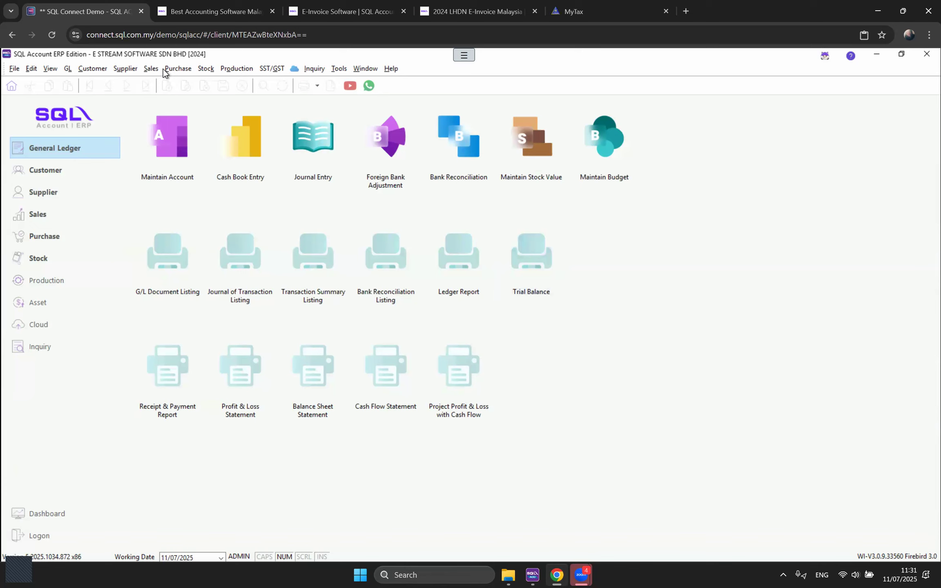
left_click(151, 69)
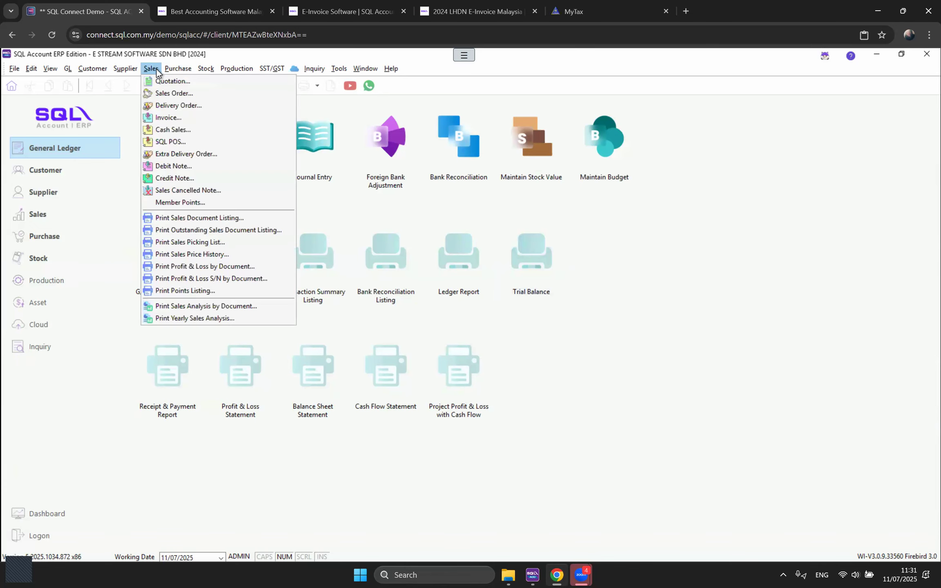
left_click(169, 118)
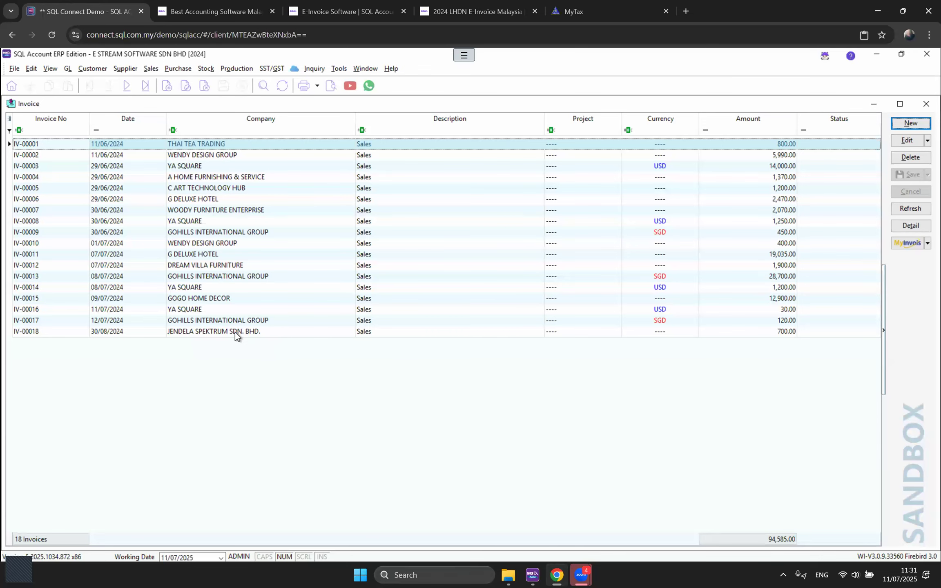
double_click(234, 332)
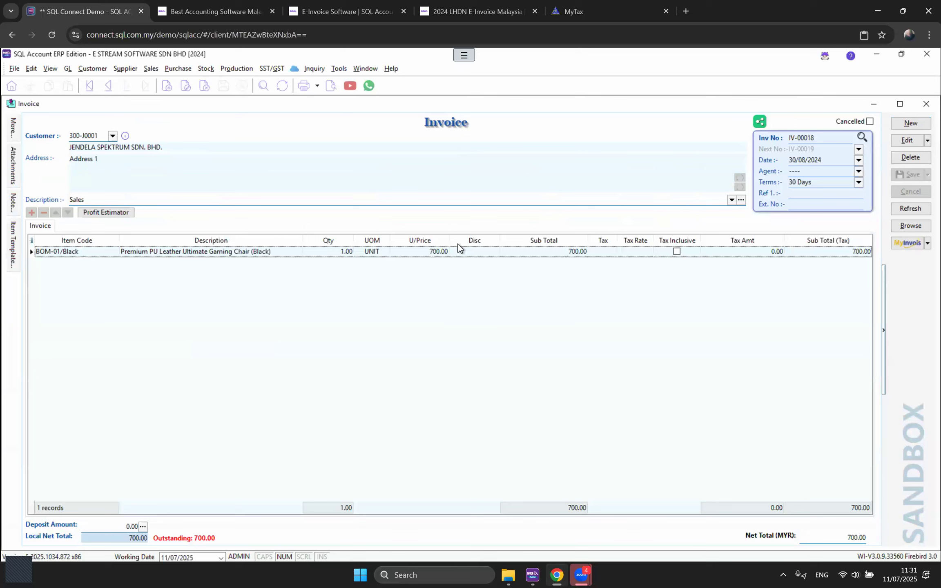
Step: Check IV-00018's audit summary with two inserts dated 30/08/2024, then put the invoice into edit mode
right_click(467, 126)
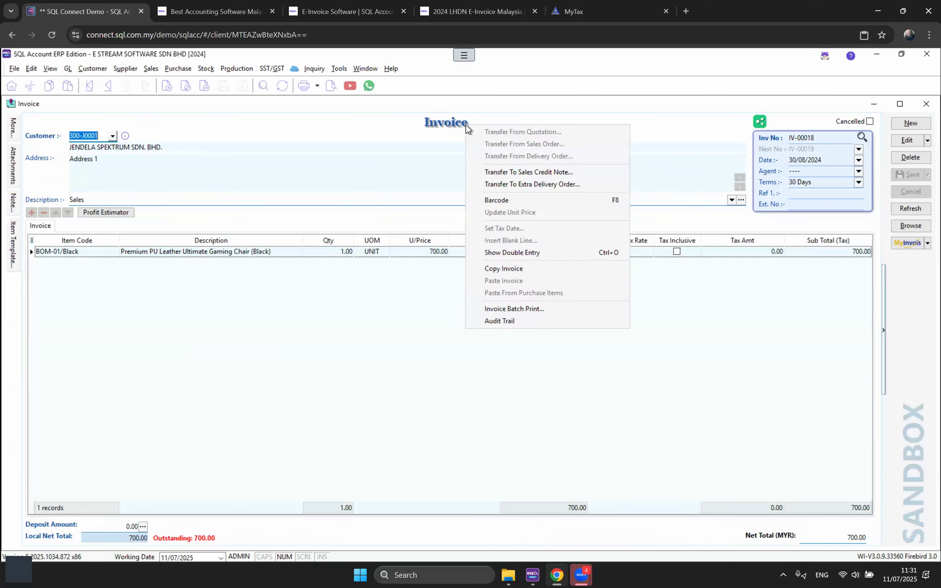
left_click(492, 321)
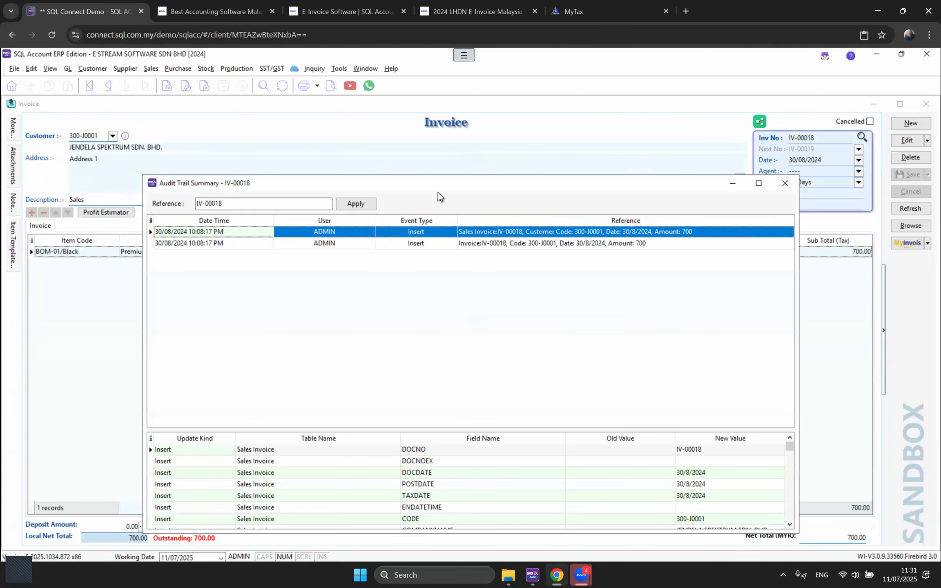
left_click_drag(217, 182, 234, 119)
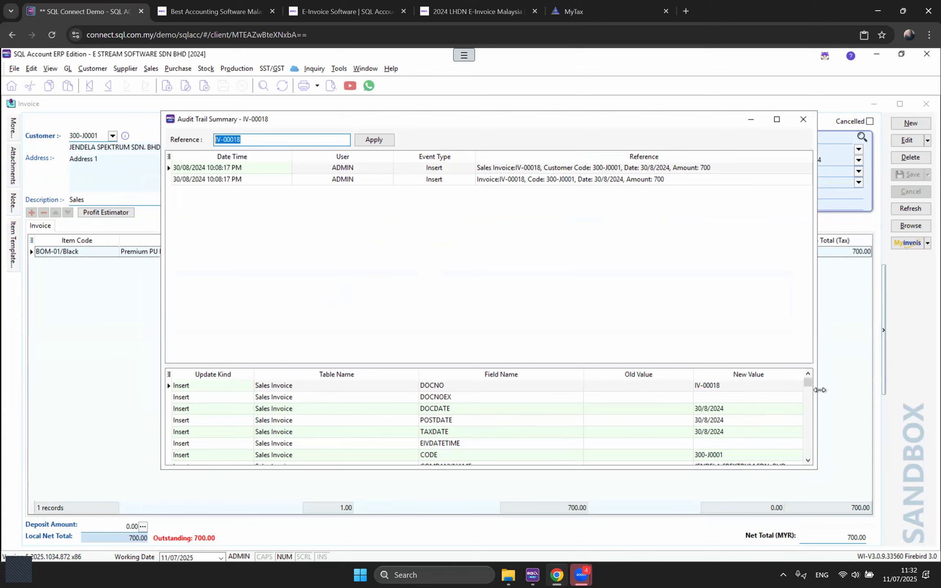
mouse_move(808, 383)
left_mouse_down()
mouse_move(809, 393)
mouse_move(805, 368)
left_mouse_up()
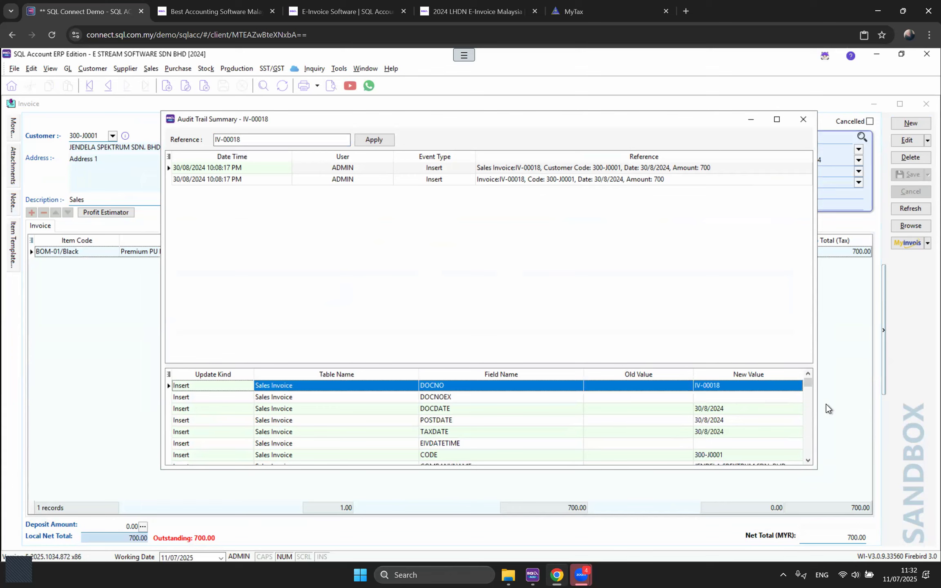
mouse_move(809, 384)
left_mouse_down()
mouse_move(810, 433)
mouse_move(809, 384)
left_mouse_up()
left_click(803, 119)
left_click(904, 141)
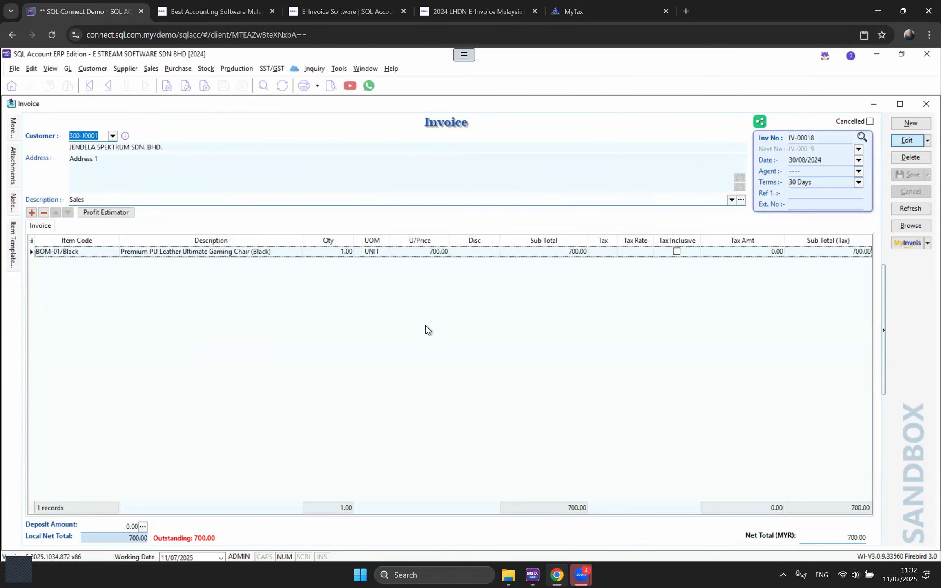
Step: Change the invoice's customer to 300-A0001 A HOME FURNISHING & SERVICE and save past the date warning
left_click(112, 136)
key("Return")
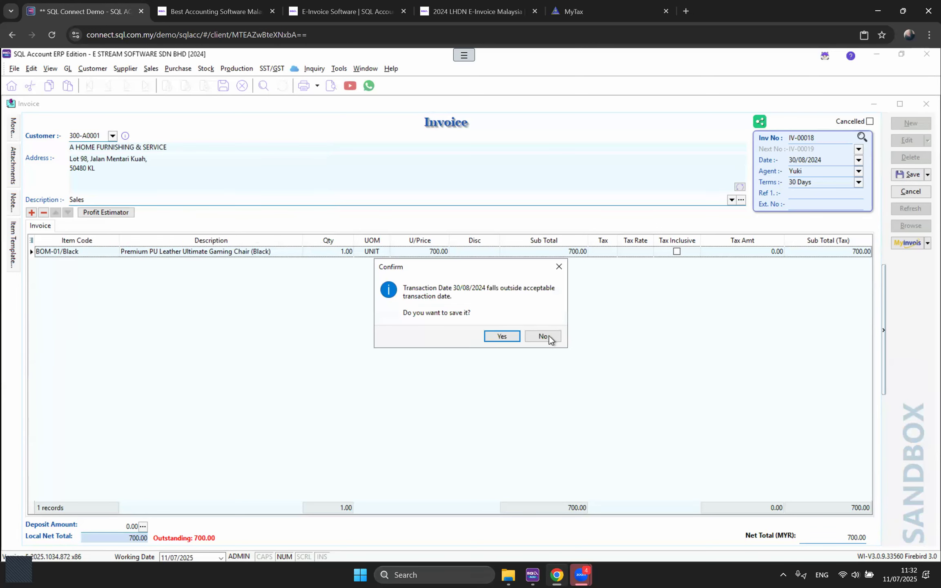
left_click(501, 336)
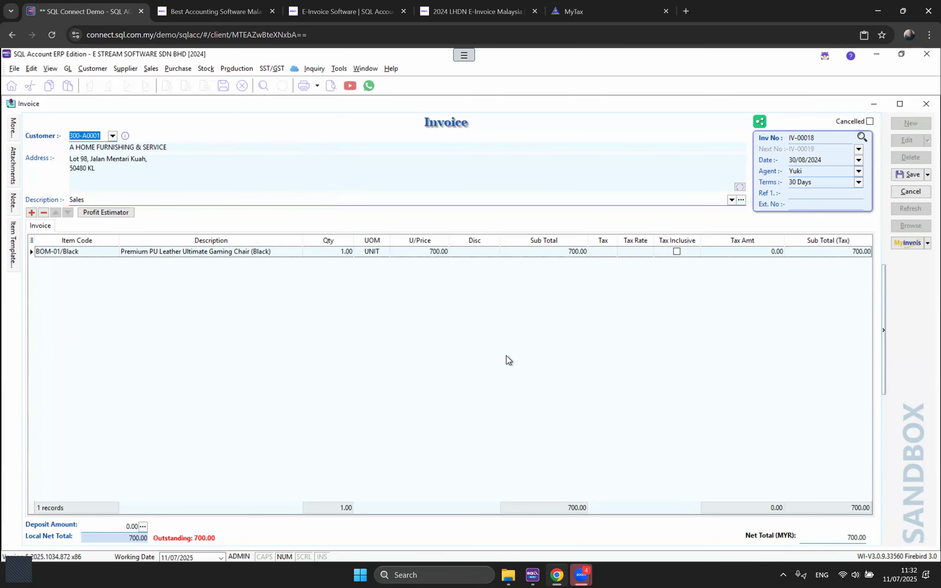
Step: Review IV-00018's 11:32:13 audit entry for the customer code and company name changes, then close the invoice
right_click(455, 123)
left_click(499, 316)
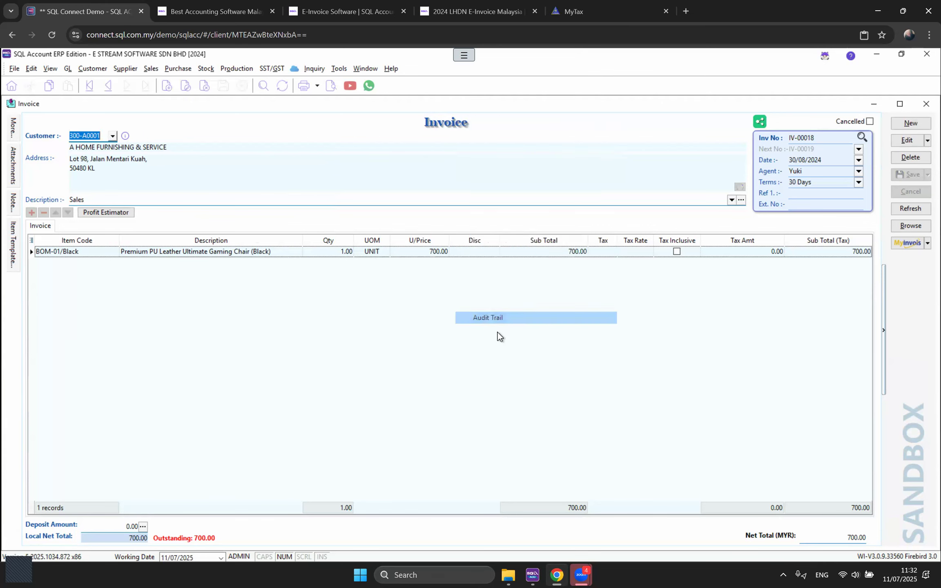
left_click(449, 255)
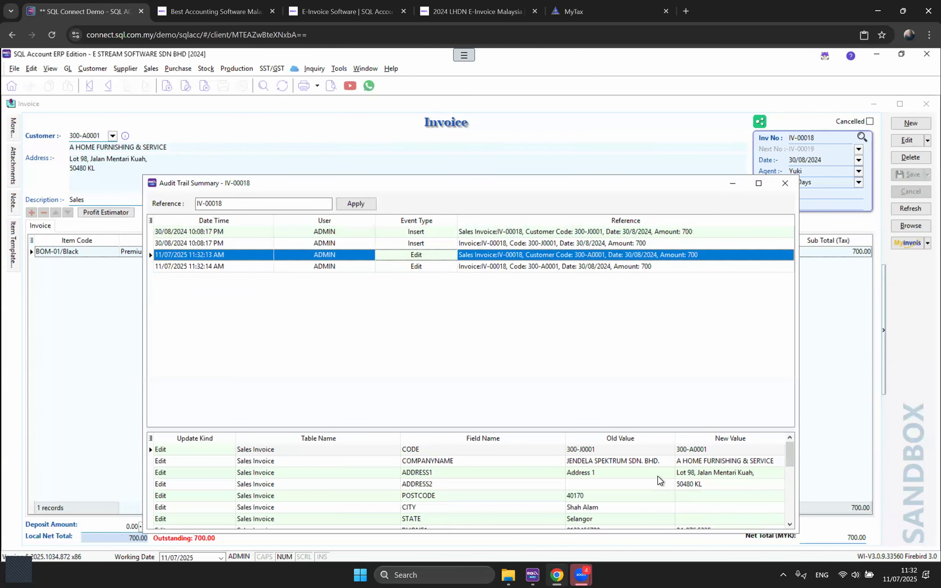
left_click(592, 453)
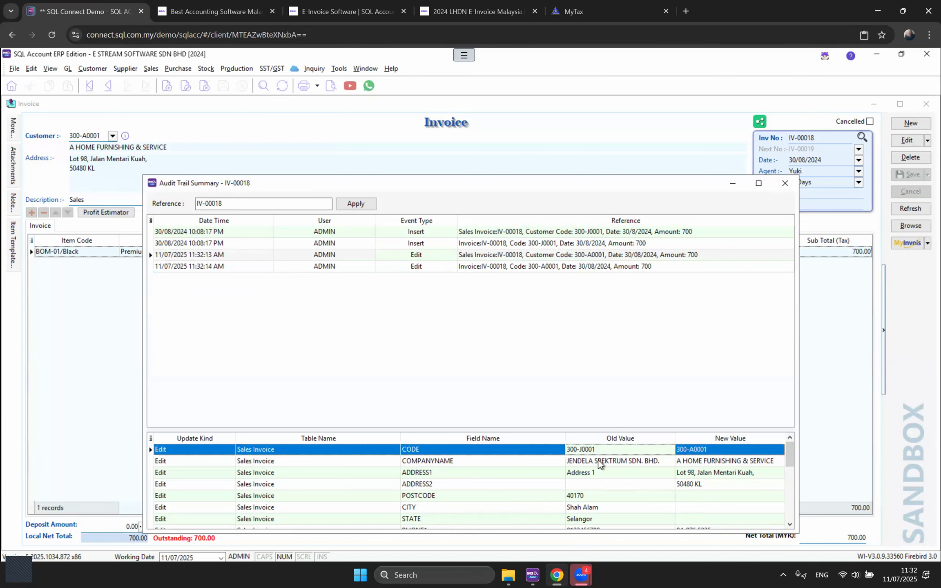
left_click(598, 460)
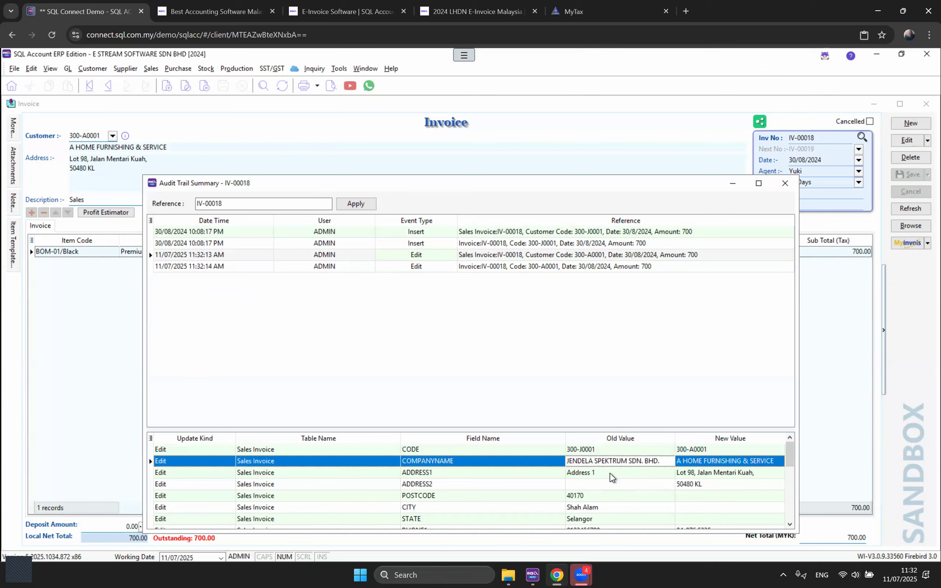
left_click(705, 461)
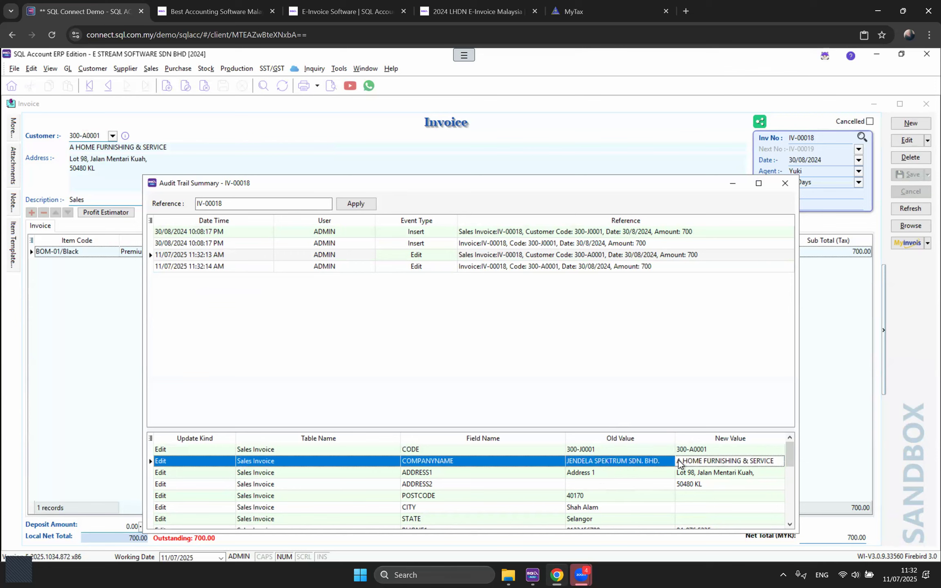
left_click(785, 186)
left_click(927, 104)
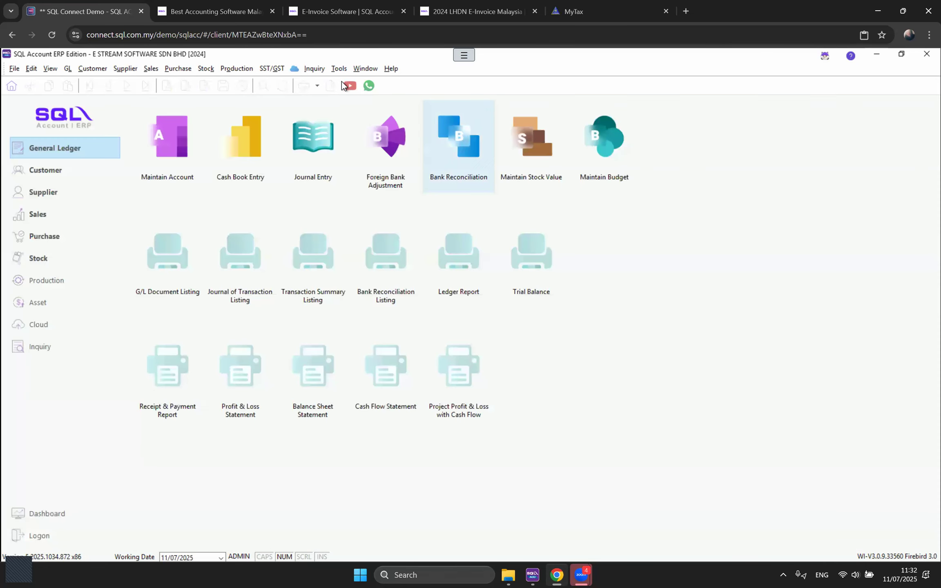
Step: Open Tools > Report Designer, untick Standard to show no user-defined reports, then close it
left_click(339, 69)
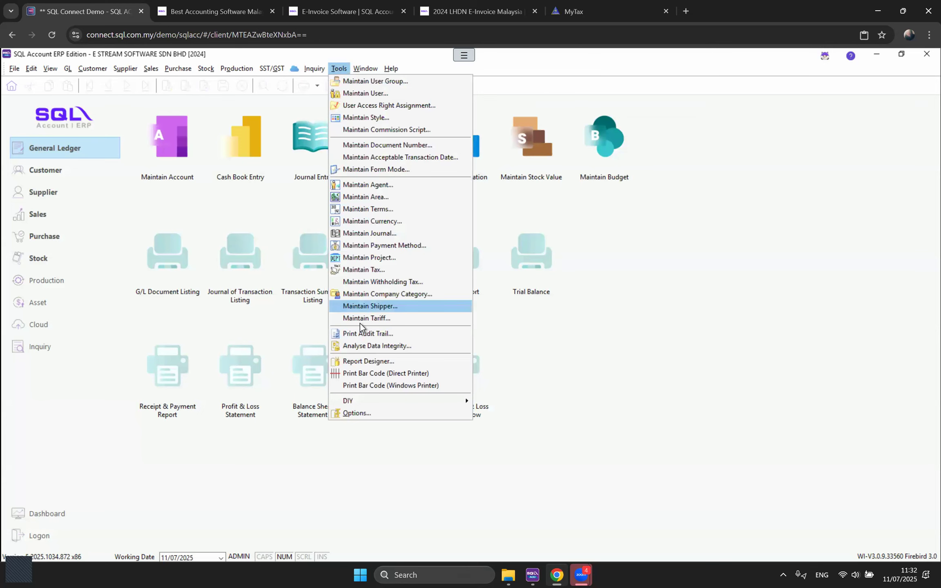
left_click(381, 364)
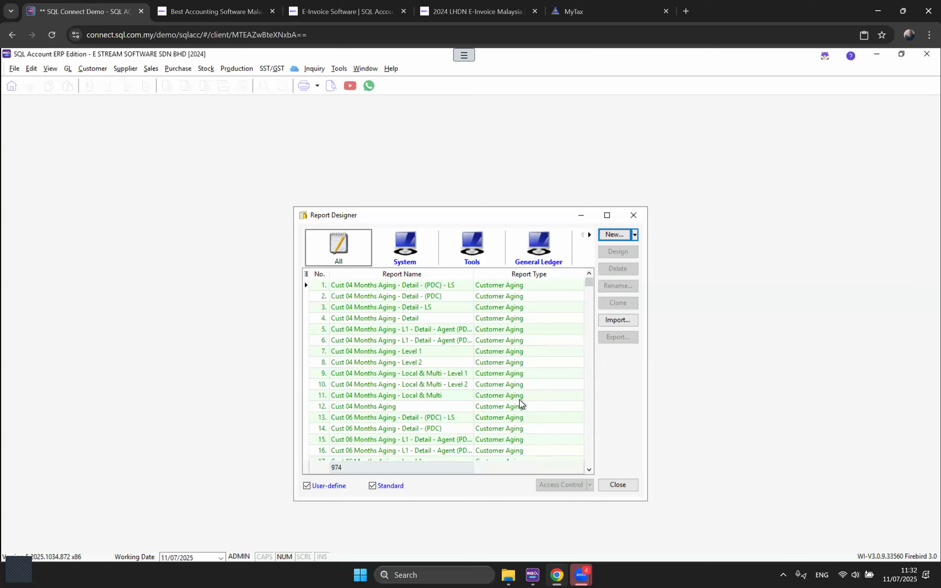
left_click(385, 487)
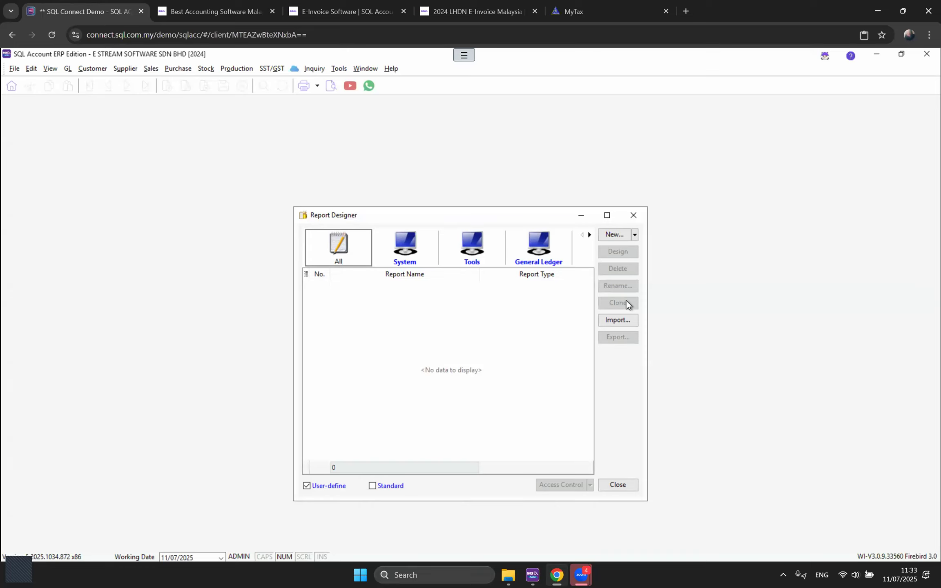
left_click(633, 215)
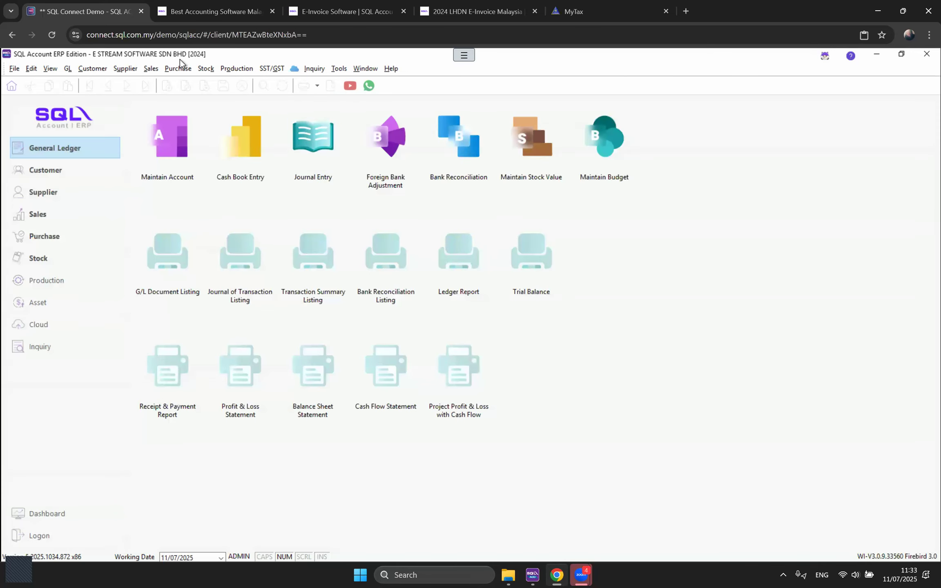
left_click(150, 69)
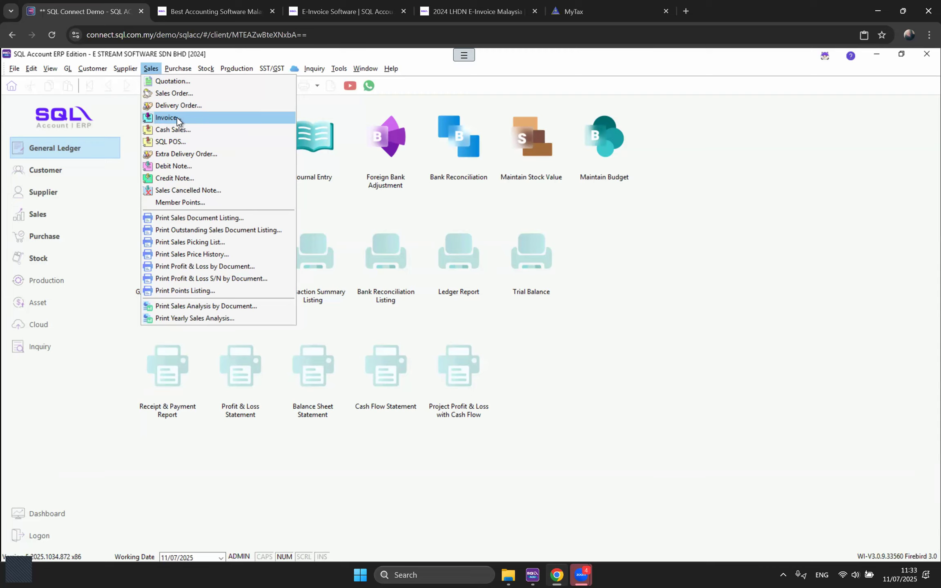
left_click(177, 119)
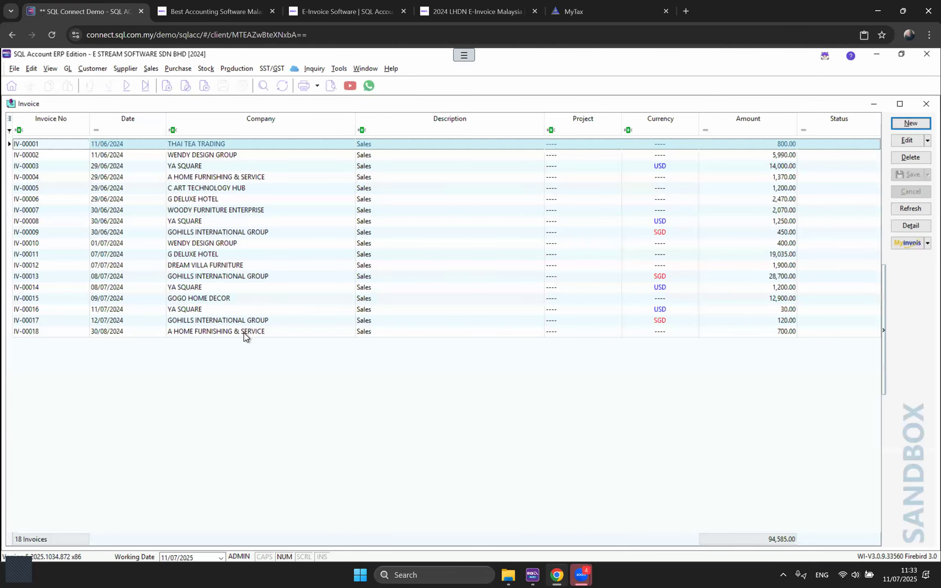
double_click(245, 333)
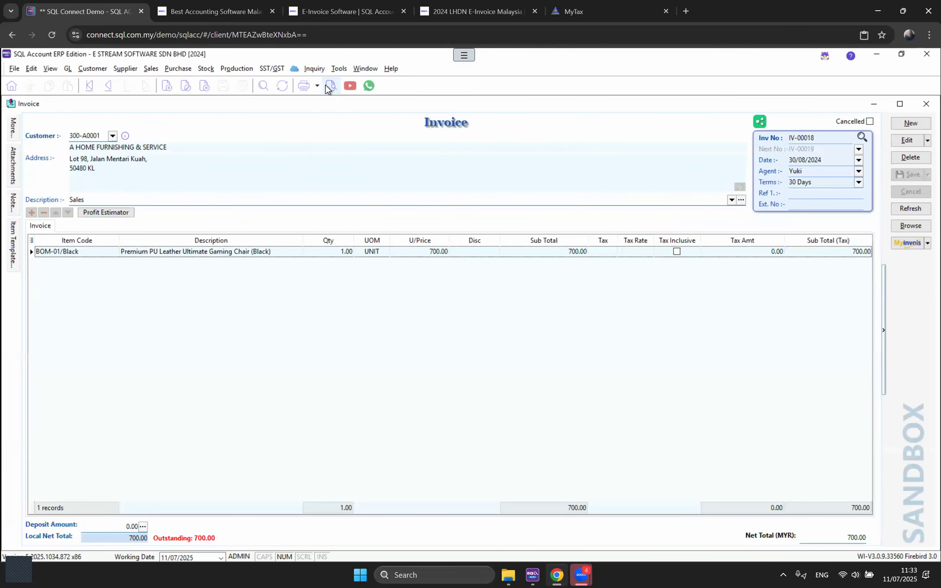
left_click(329, 86)
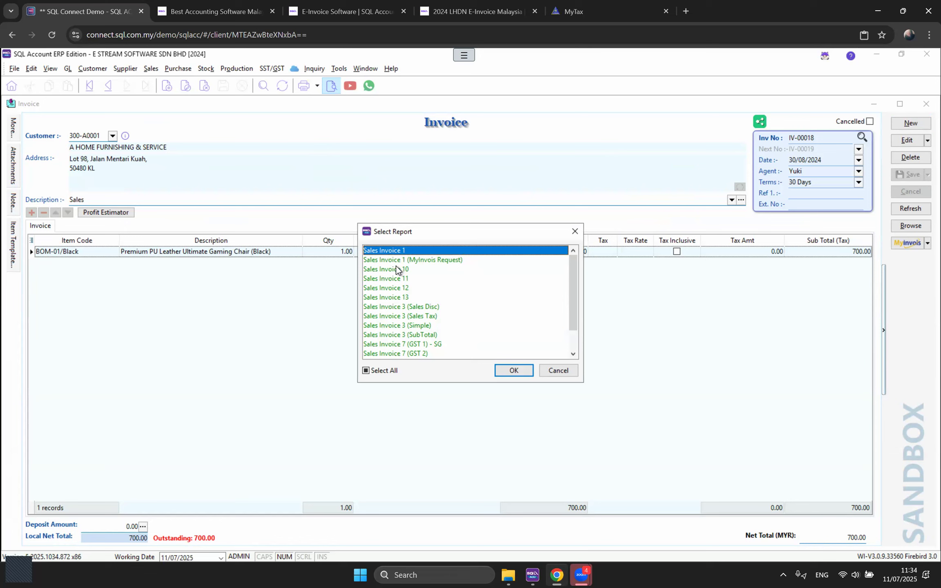
left_click(575, 231)
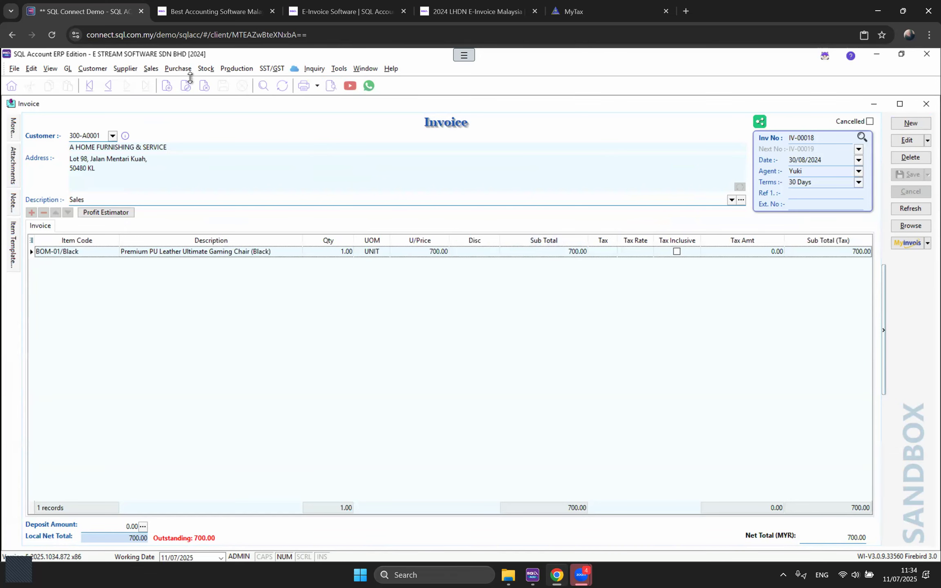
left_click(150, 70)
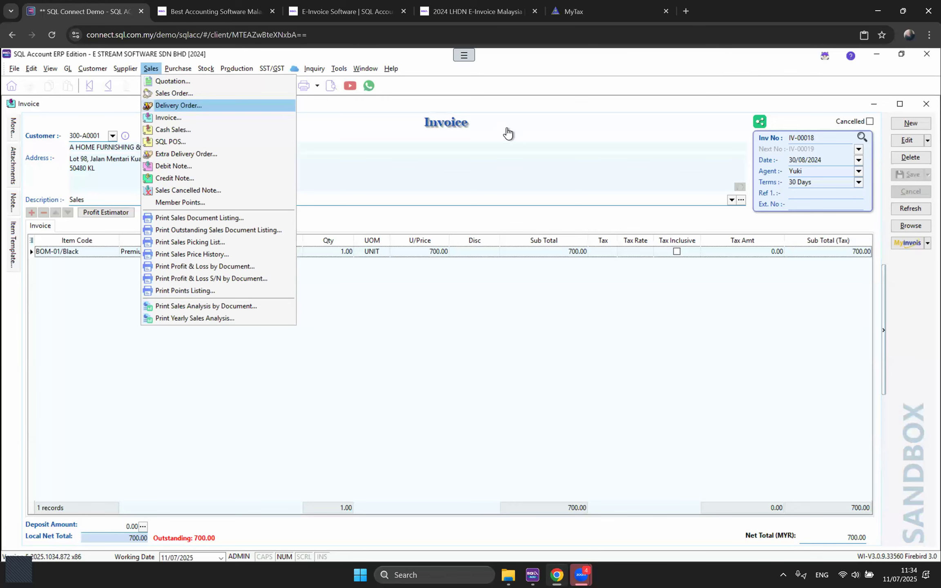
left_click(492, 164)
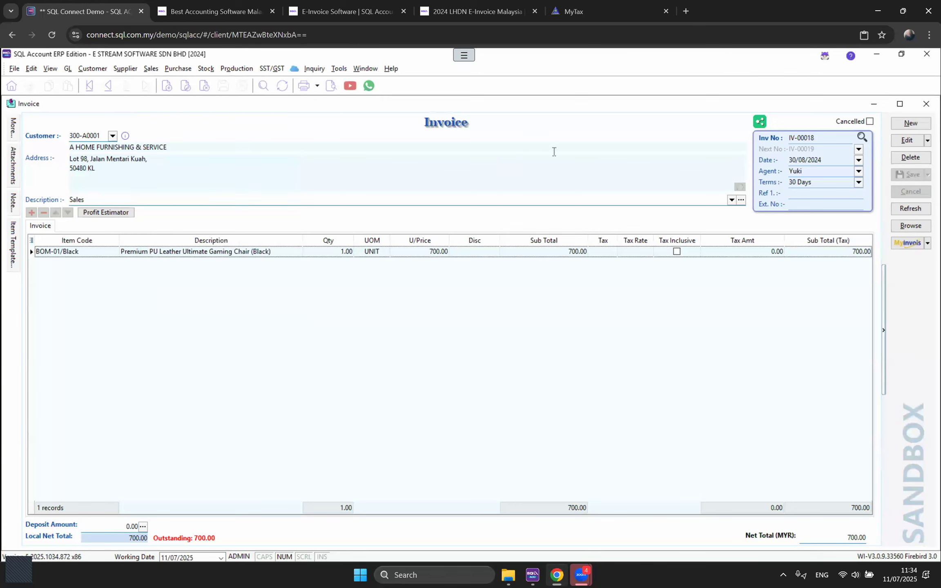
left_click(924, 104)
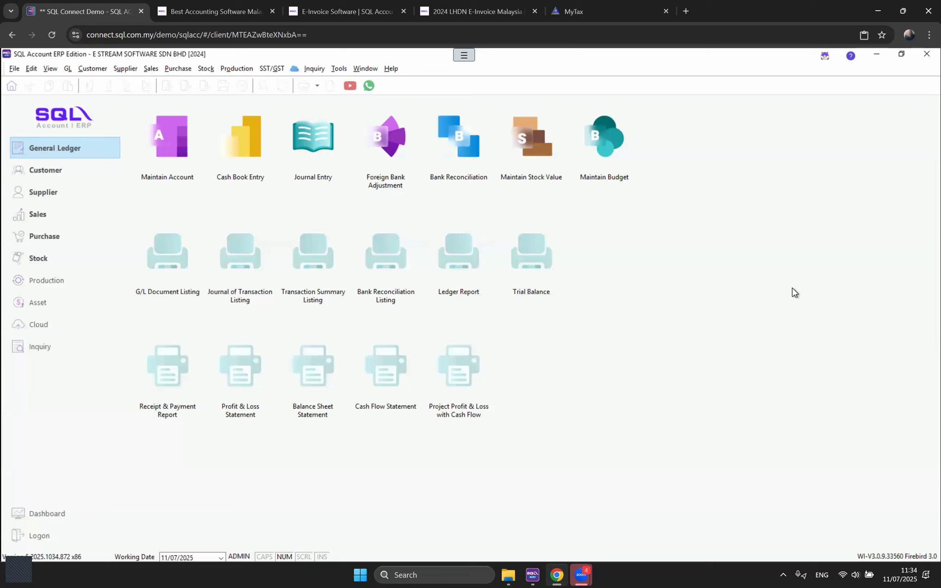
Step: Open Maintain Customer and view the JENDELA SPEKTRUM SDN. BHD. customer's details
left_click(339, 68)
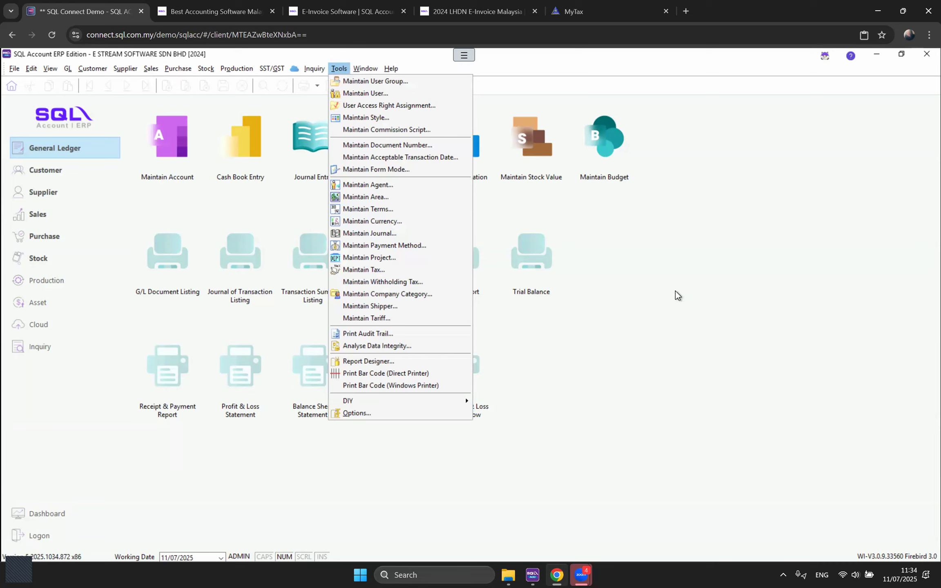
left_click(659, 297)
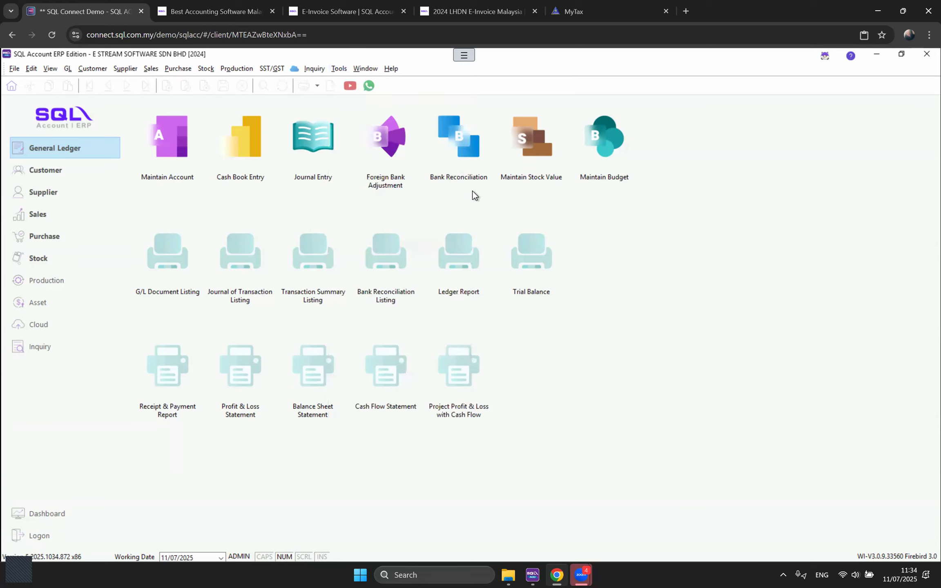
left_click(93, 68)
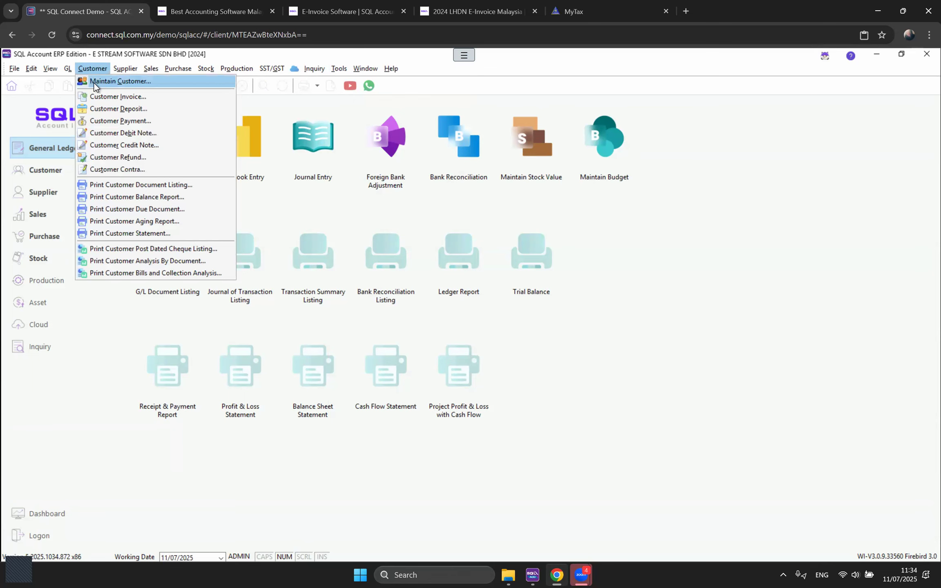
left_click(95, 82)
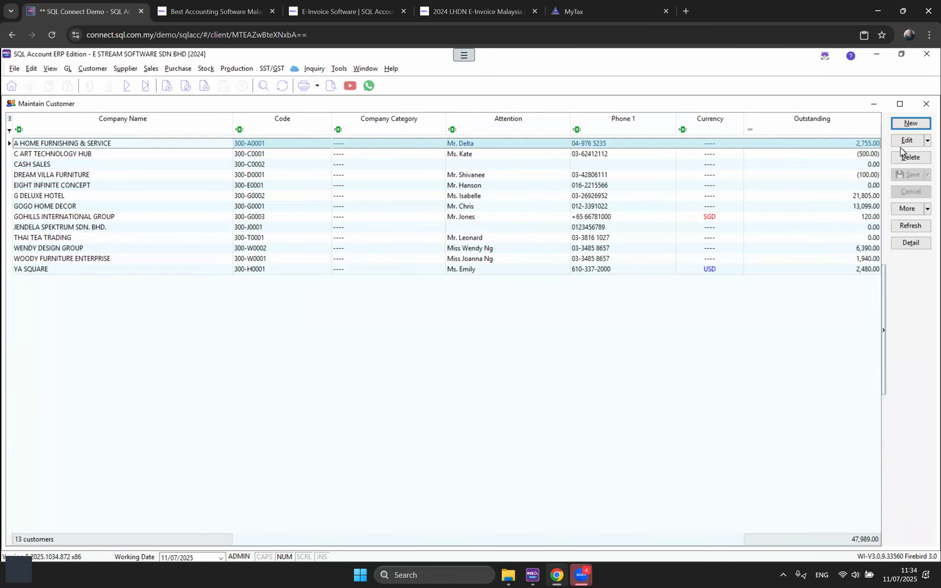
left_click(912, 124)
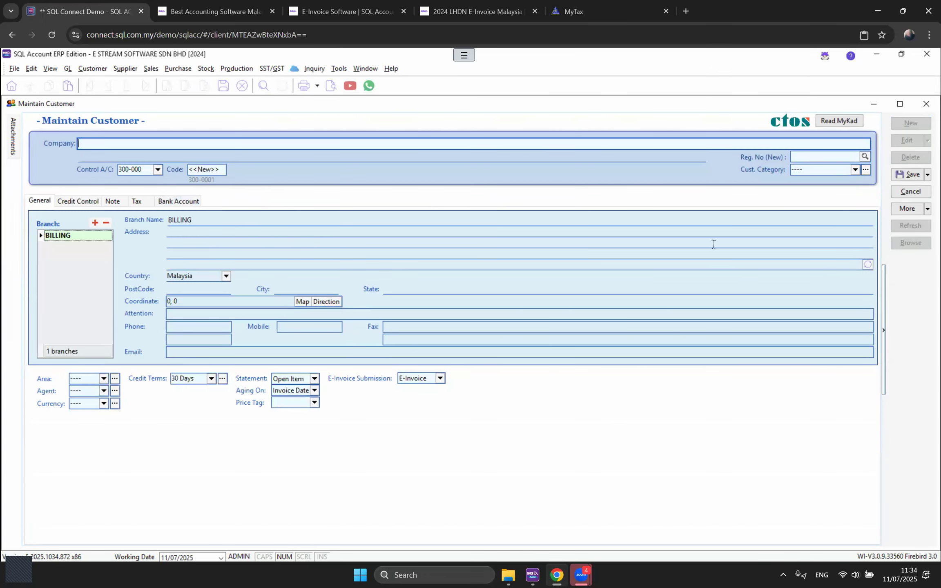
left_click(910, 191)
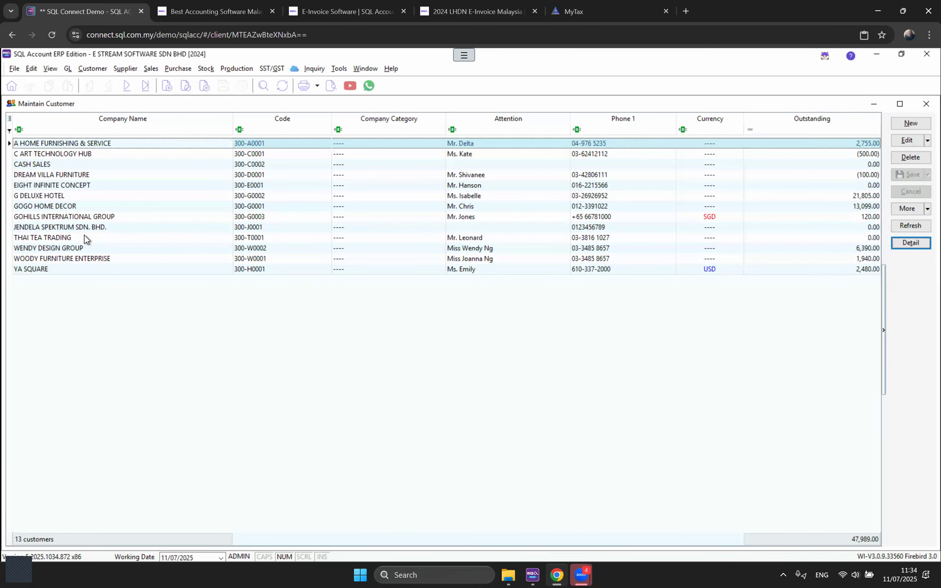
left_click(62, 229)
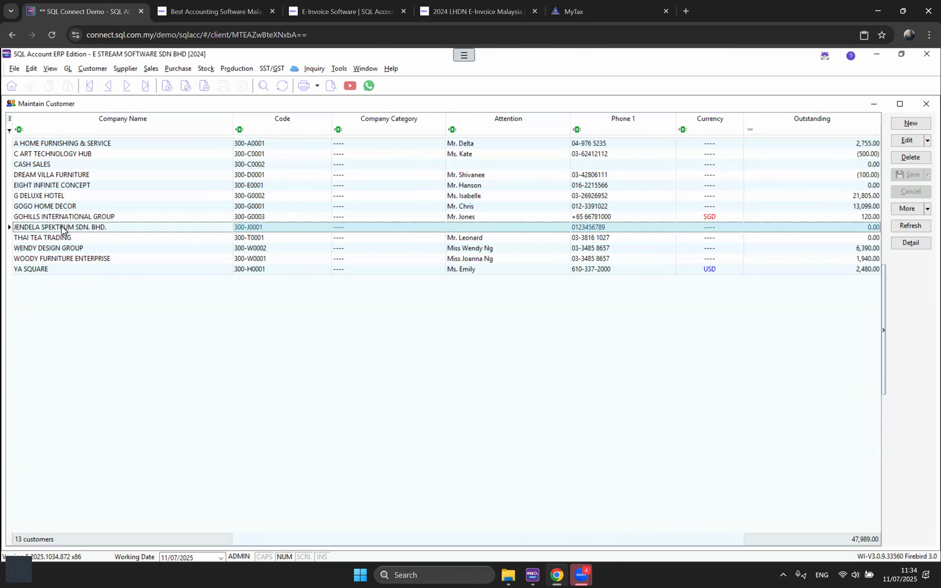
double_click(62, 229)
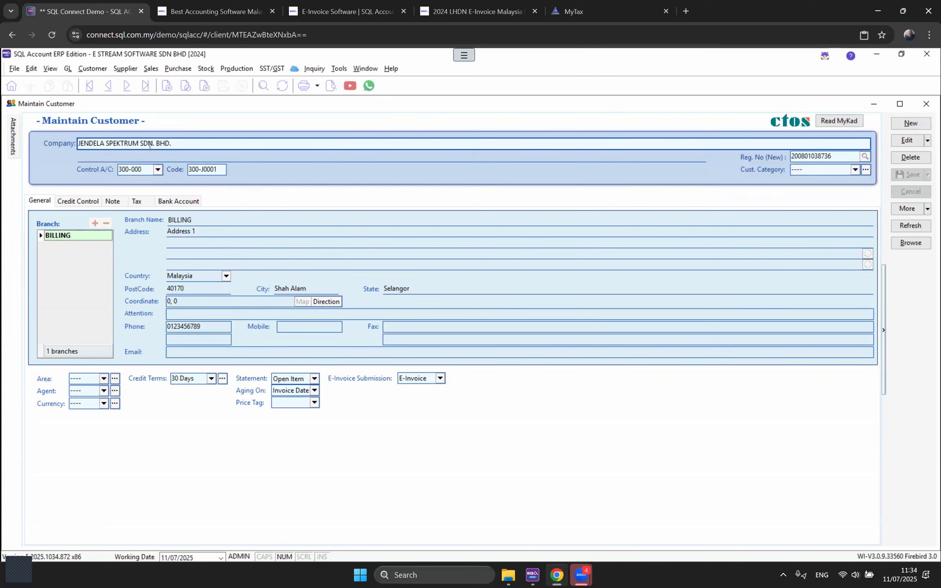
Step: Look over the company name and control account choices, then start a new customer named WISOFT
left_click_drag(177, 147, 70, 145)
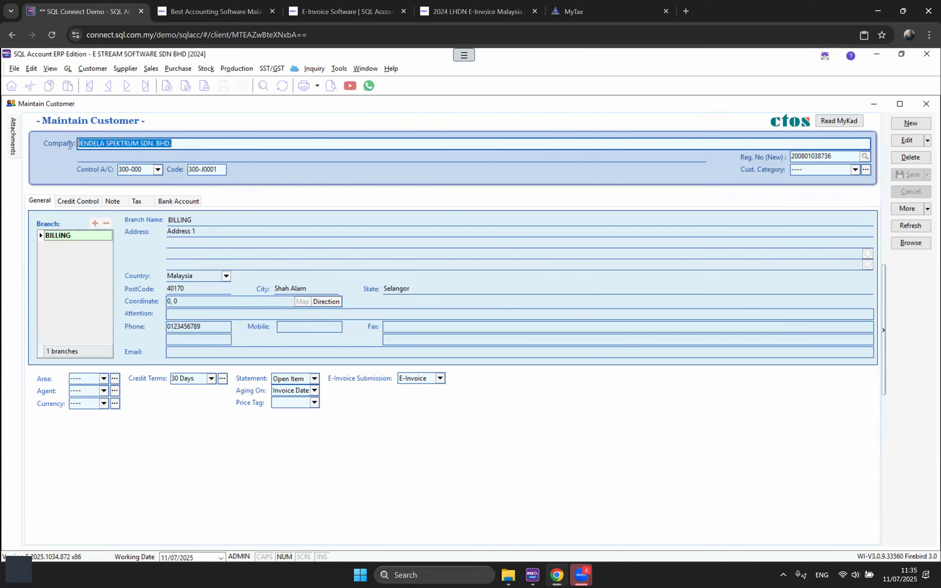
left_click(160, 172)
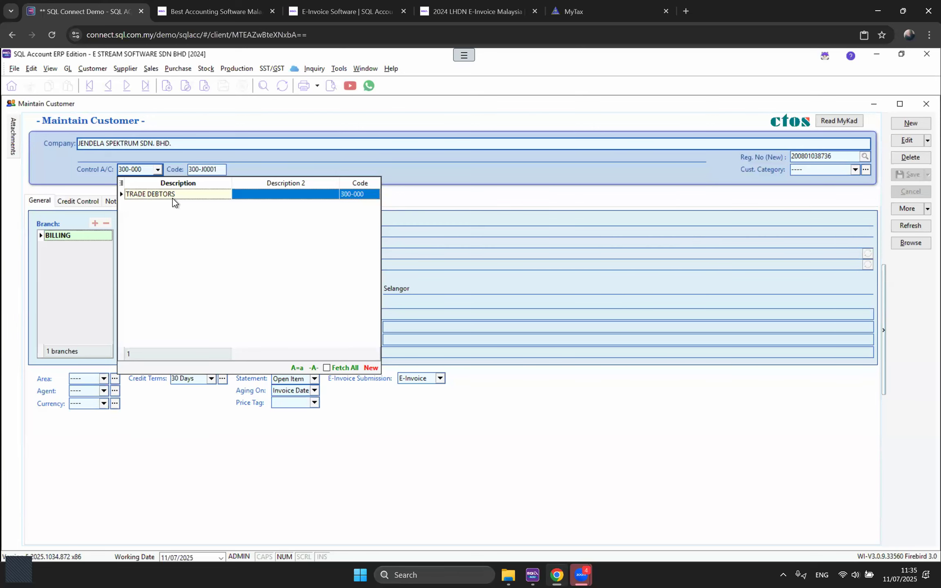
left_click(245, 142)
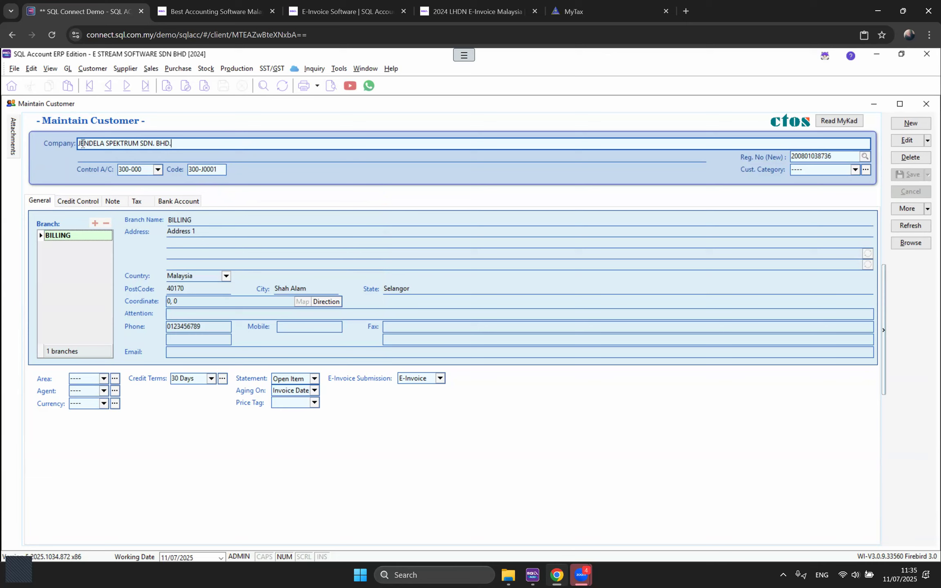
left_click(908, 124)
type("WISOFT")
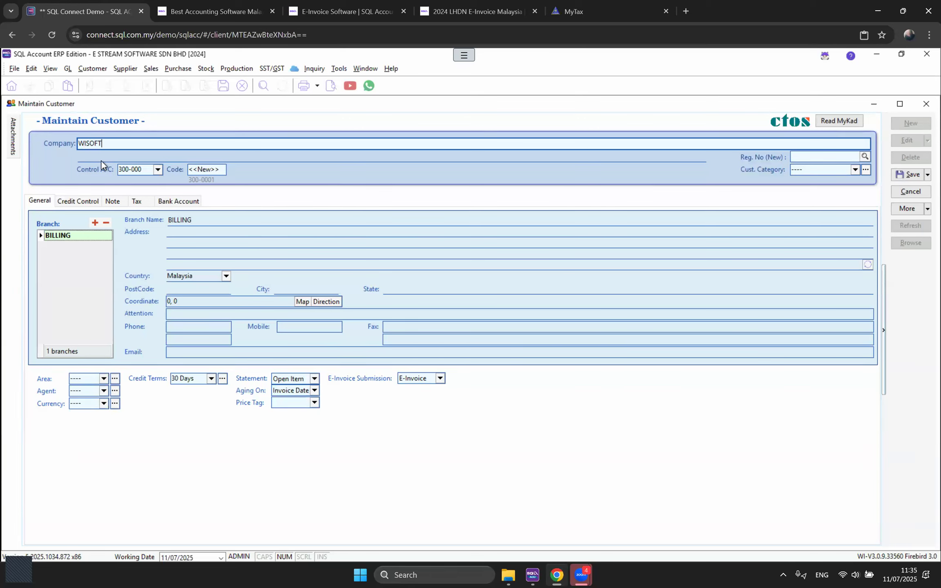
Step: Check WISOFT's suggested customer code 300-W0003, then cancel and discard the new customer
left_click(309, 233)
left_click_drag(85, 144, 72, 142)
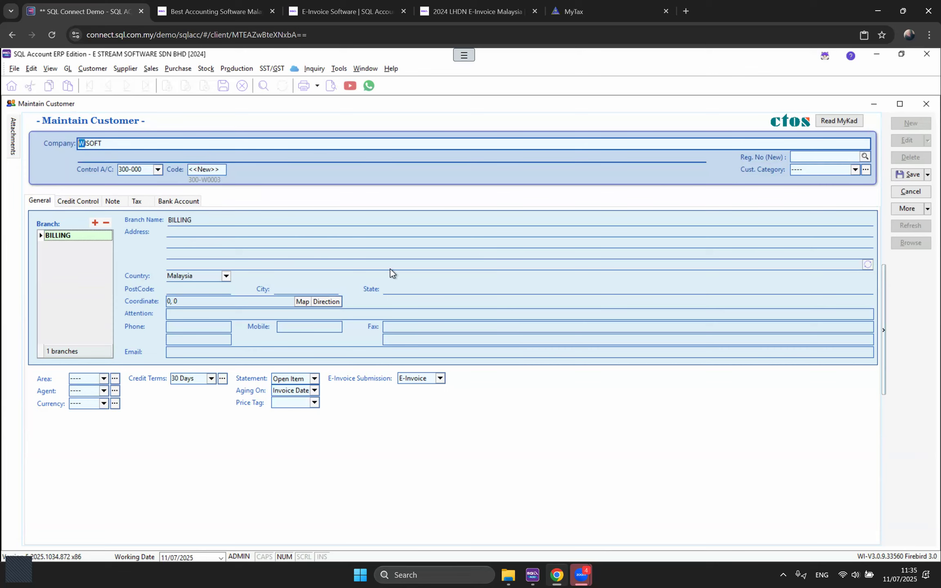
left_click(225, 179)
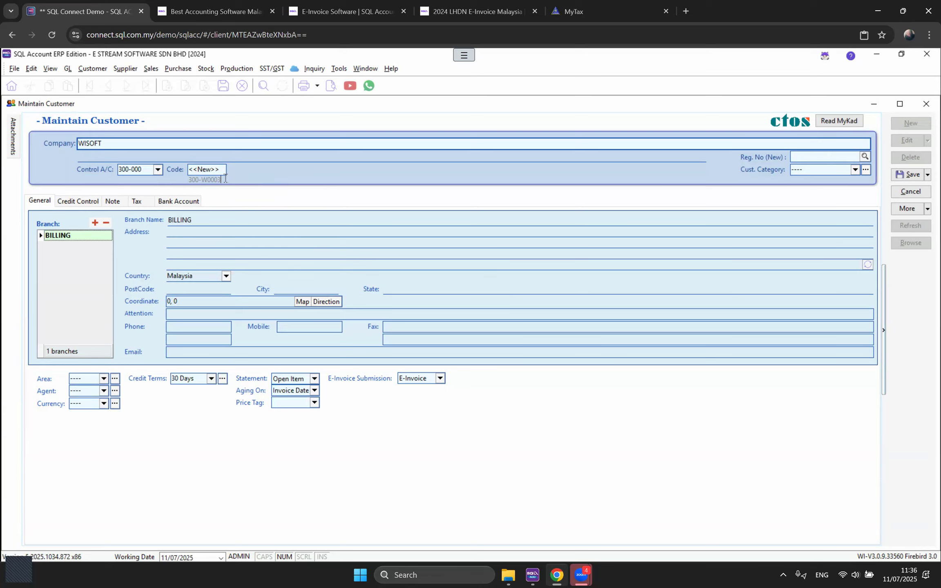
left_click_drag(226, 179, 187, 184)
left_click(207, 172)
left_click(261, 218)
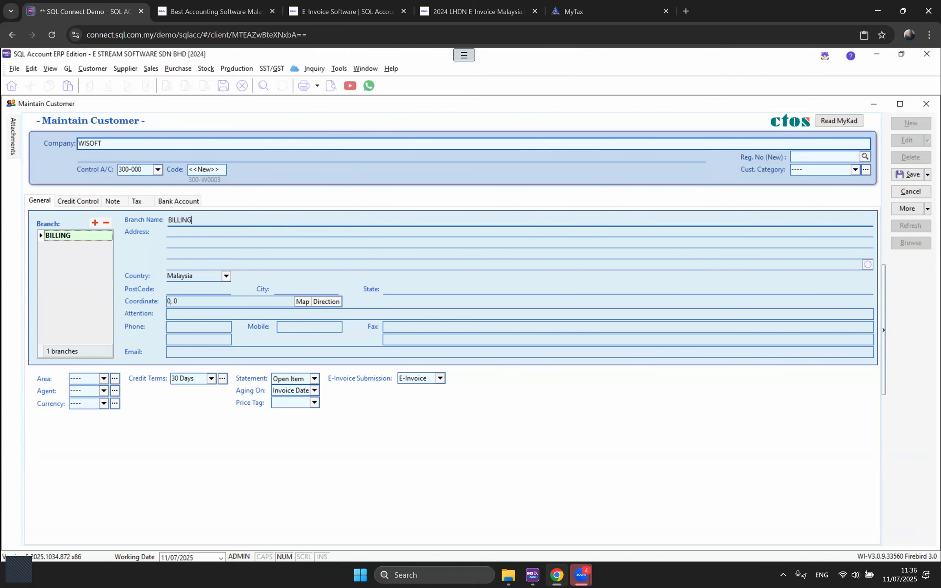
left_click(907, 193)
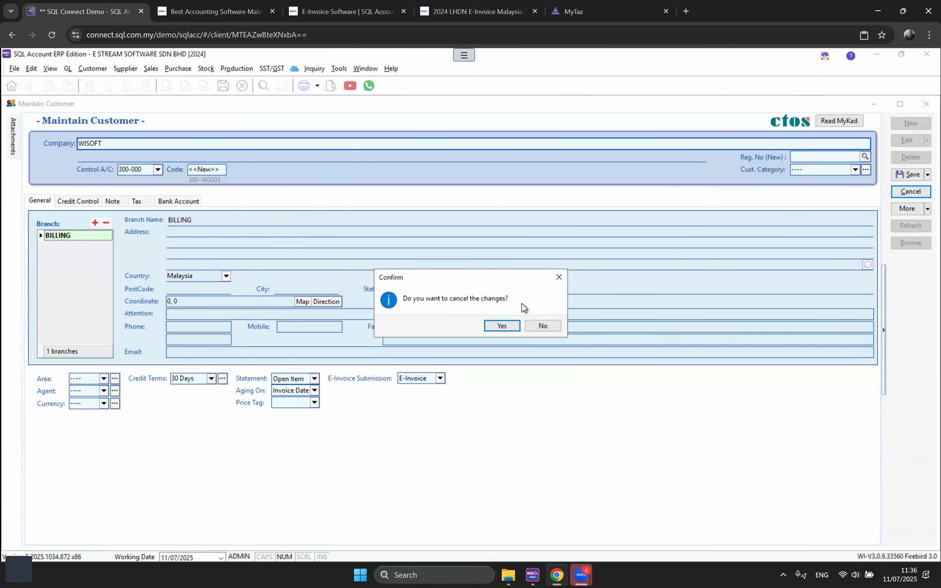
key("Return")
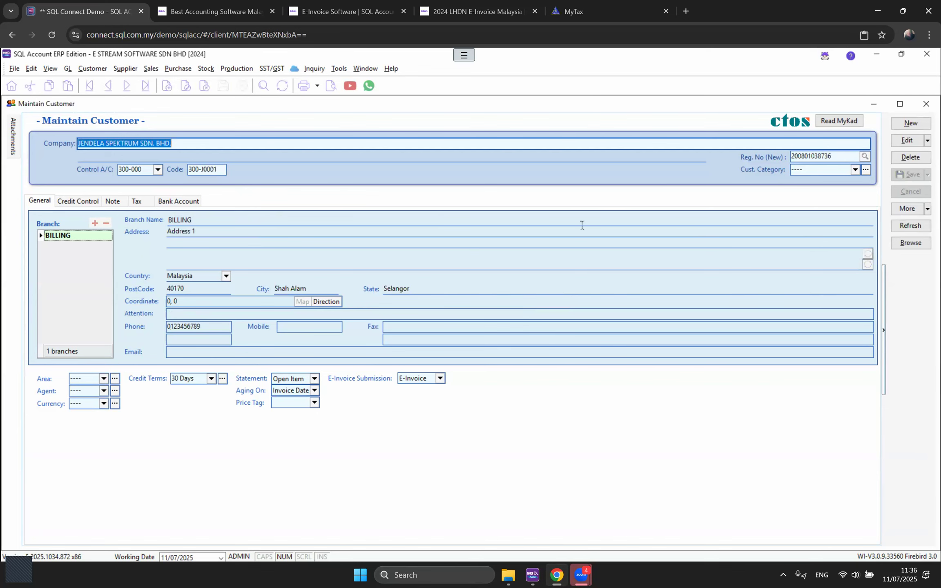
Step: Edit the JENDELA SPEKTRUM customer and fill in its registration number through the lookup
left_click(904, 141)
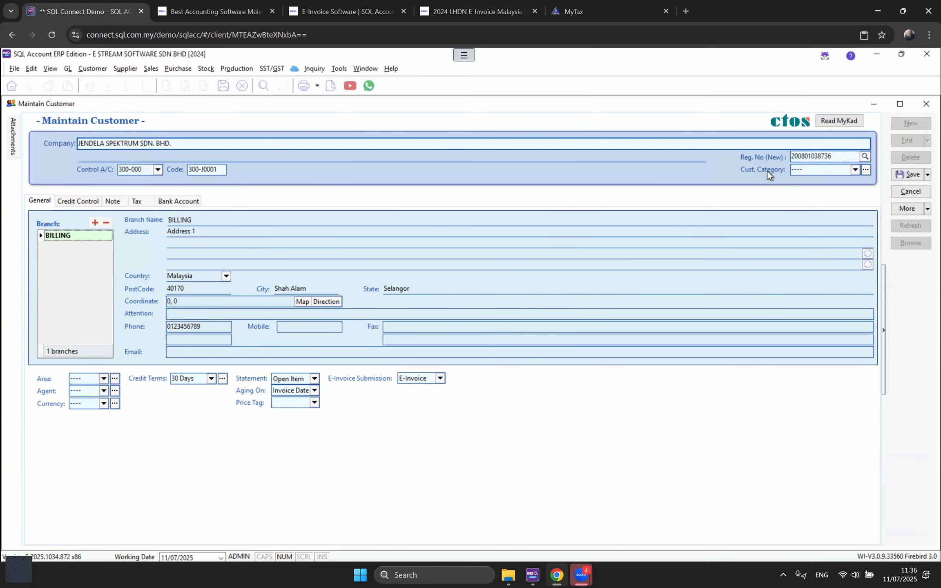
left_click(809, 155)
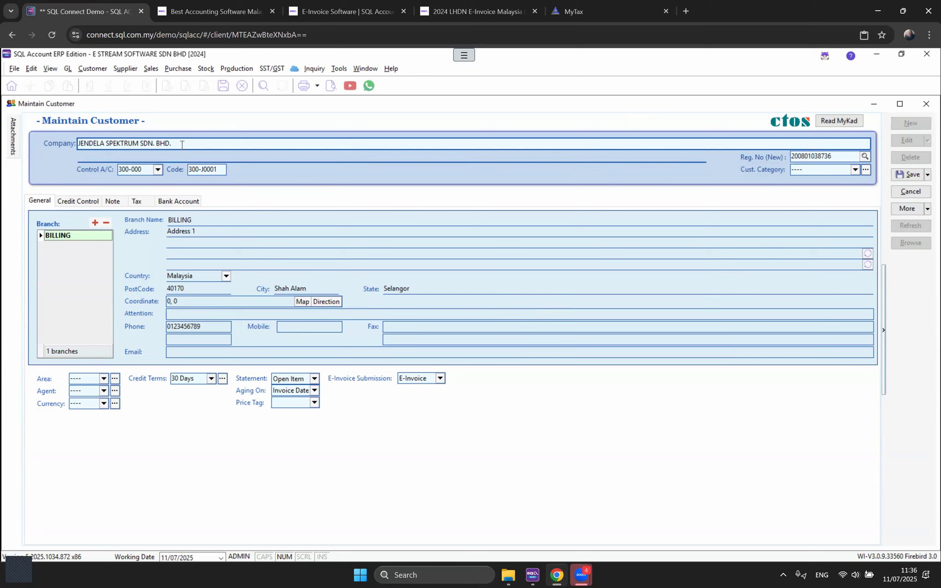
left_click(866, 156)
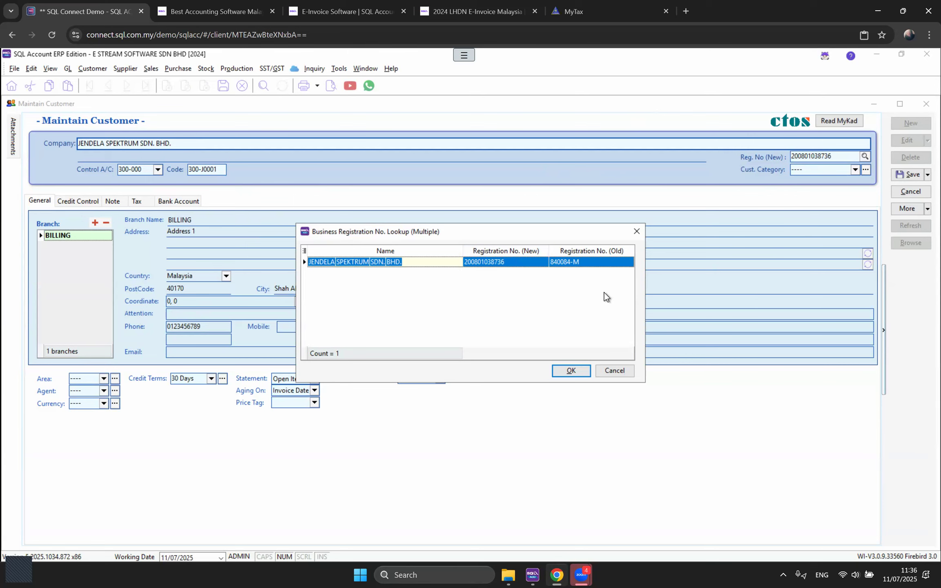
left_click(606, 370)
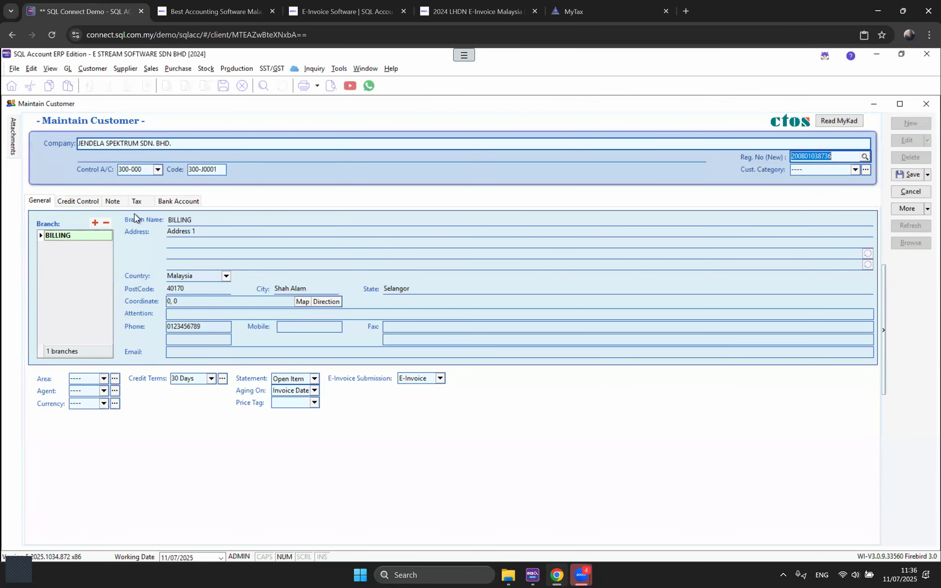
Step: View the Tax page, switch to General billing-branch details, and check the right-click actions
left_click(138, 203)
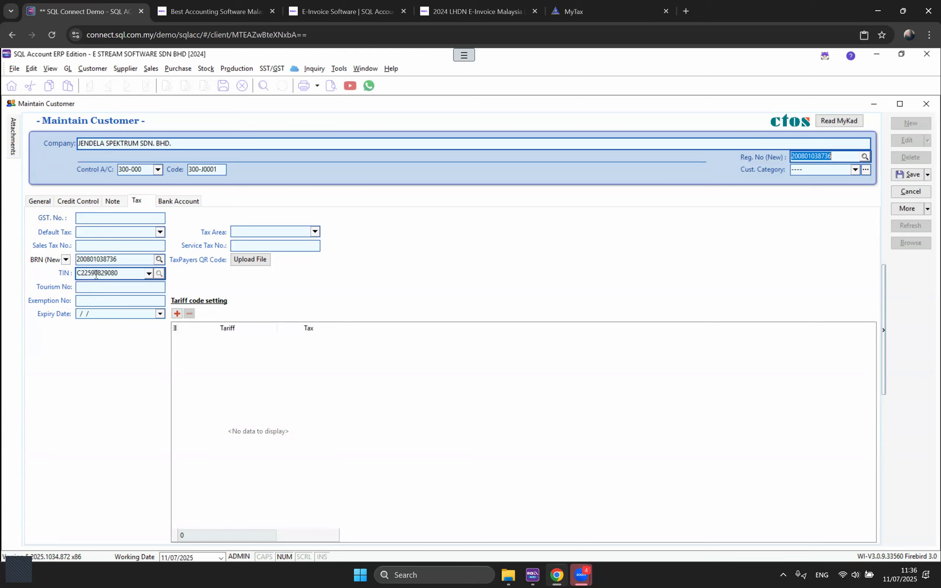
left_click(41, 202)
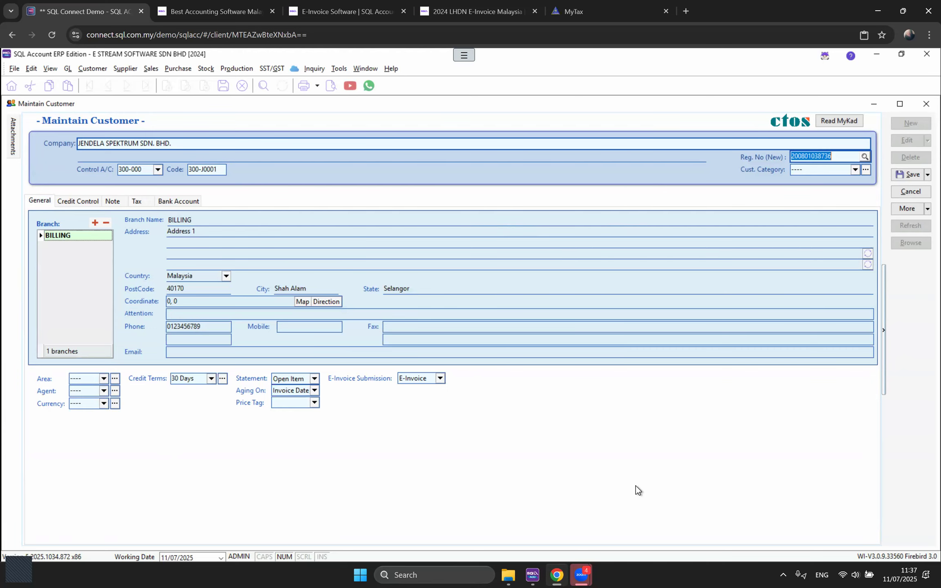
right_click(508, 200)
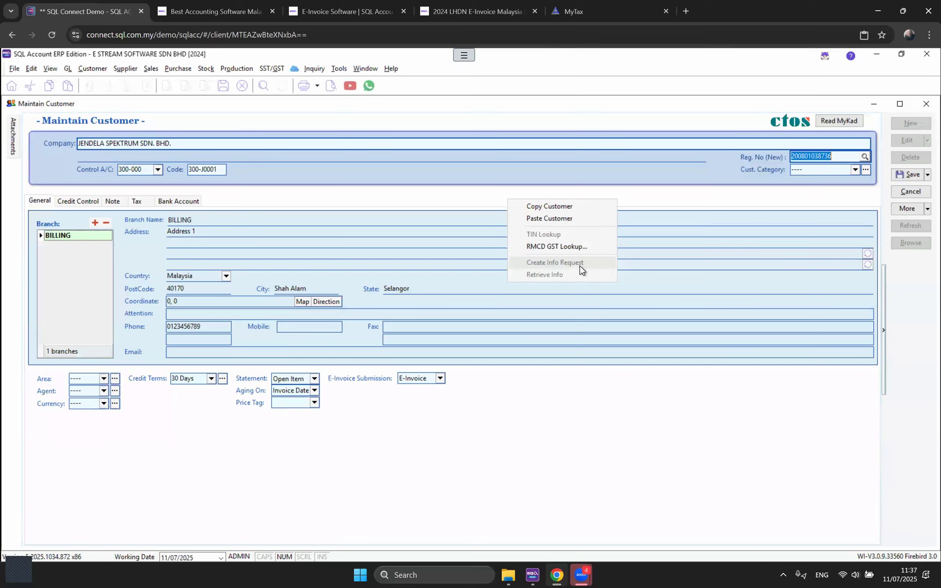
left_click(569, 479)
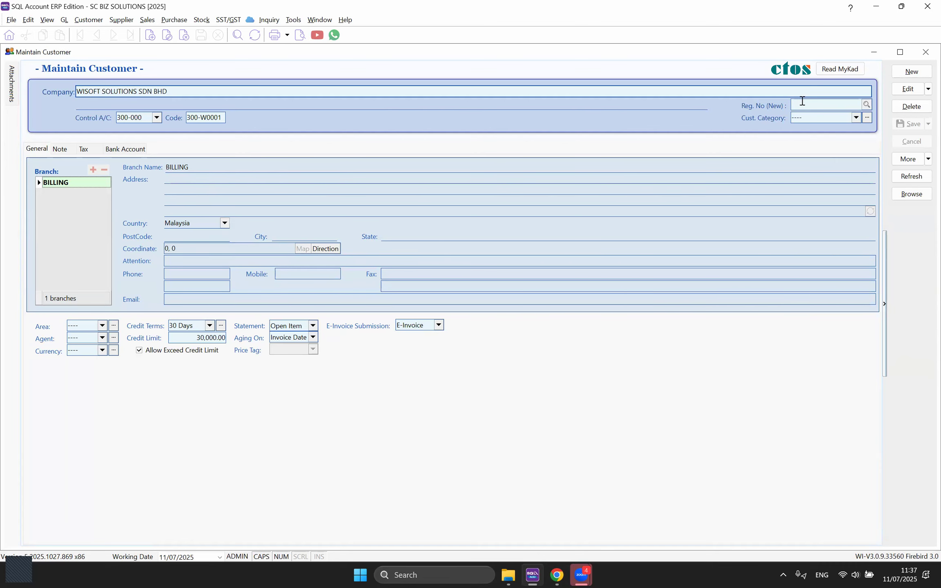
Step: Create an info request for the customer, copy its link, and bring Chrome to the front
left_click(83, 149)
right_click(500, 123)
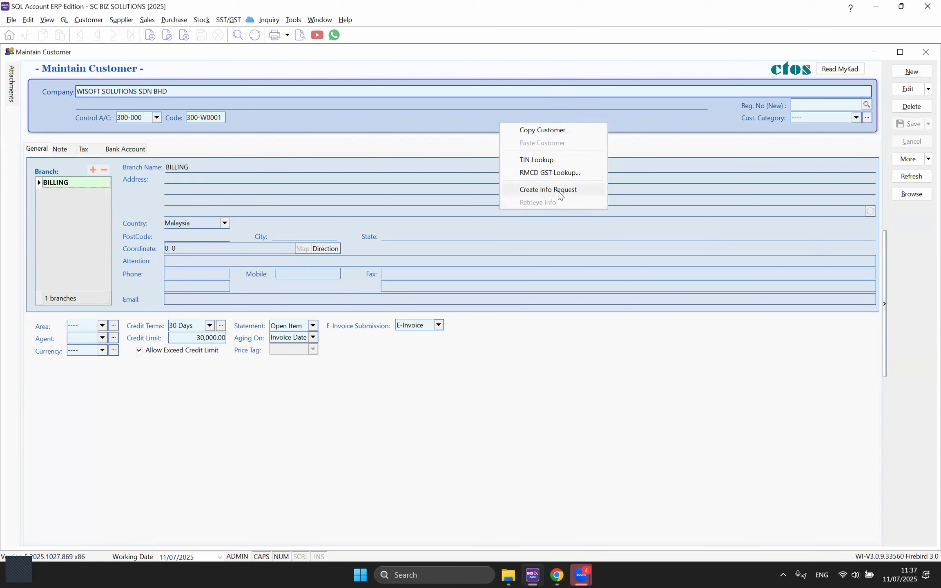
left_click(697, 429)
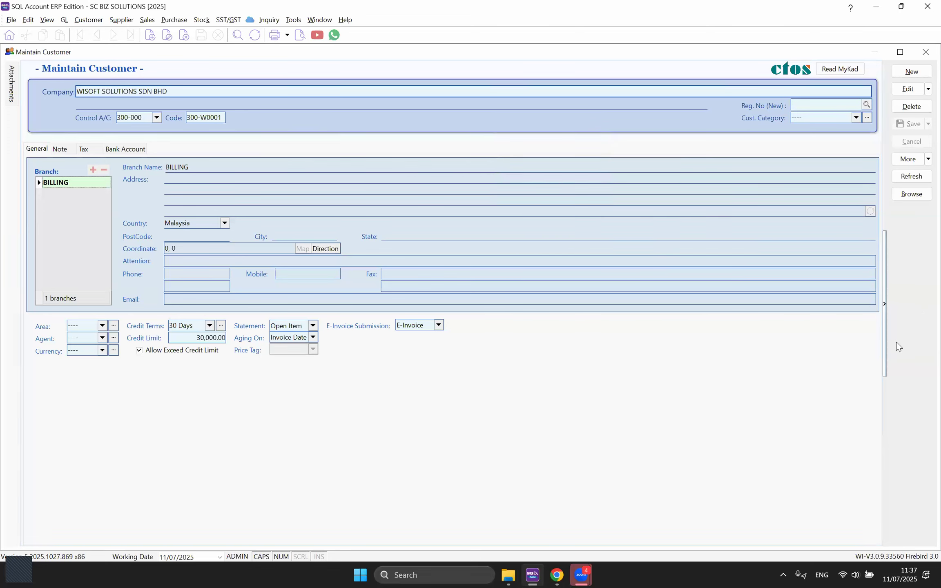
right_click(916, 270)
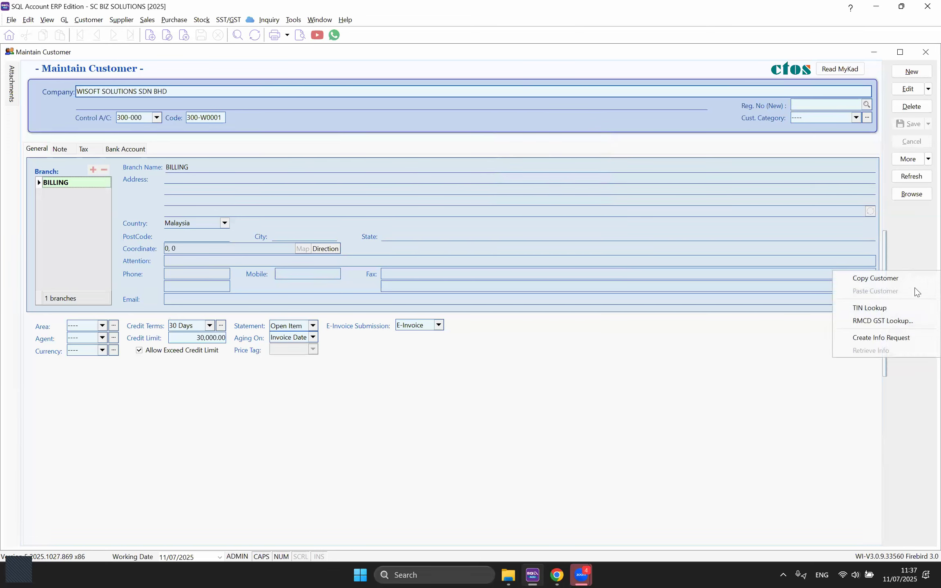
left_click(906, 338)
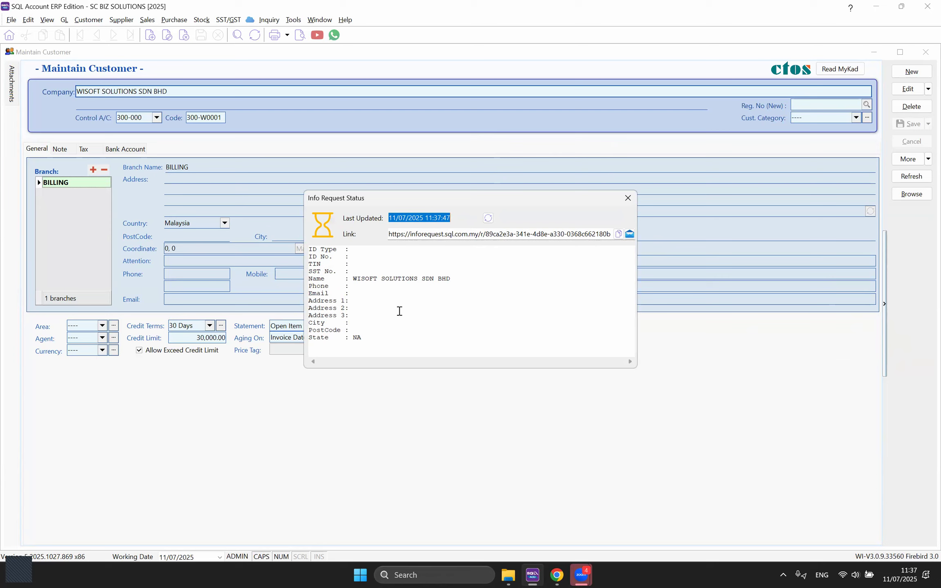
left_click(618, 236)
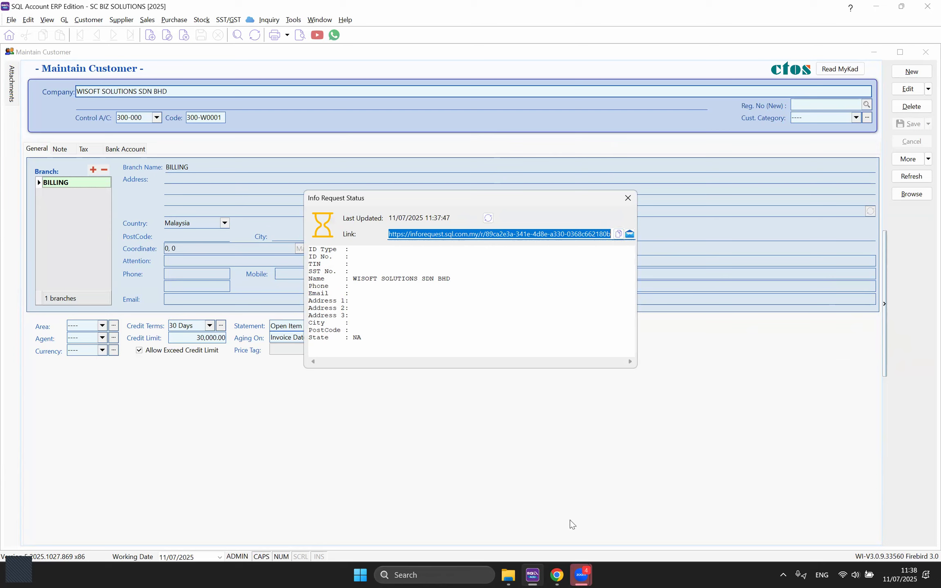
left_click(556, 575)
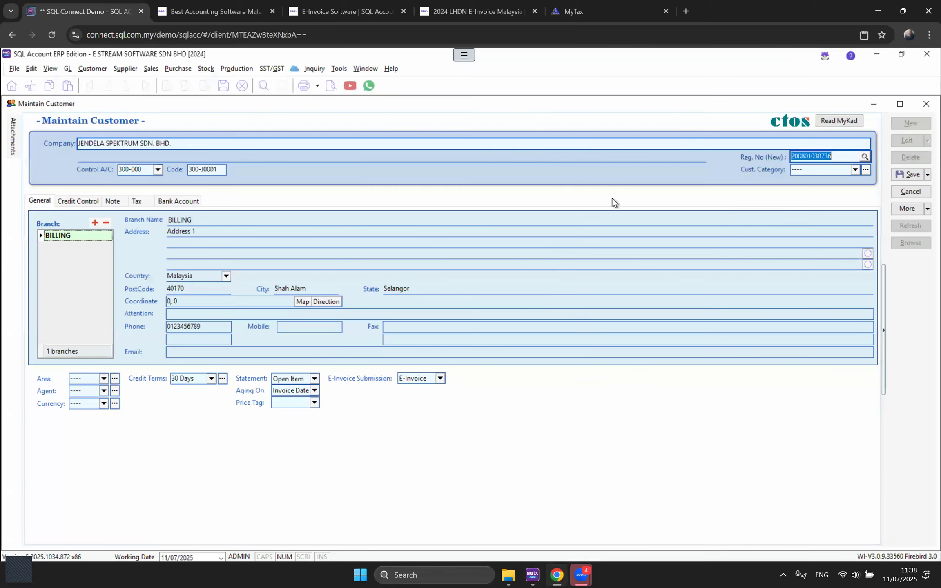
Step: Load the copied info request link in a new tab and note the requesting company's name, BRN and TIN
left_click(686, 11)
key("ctrl+v")
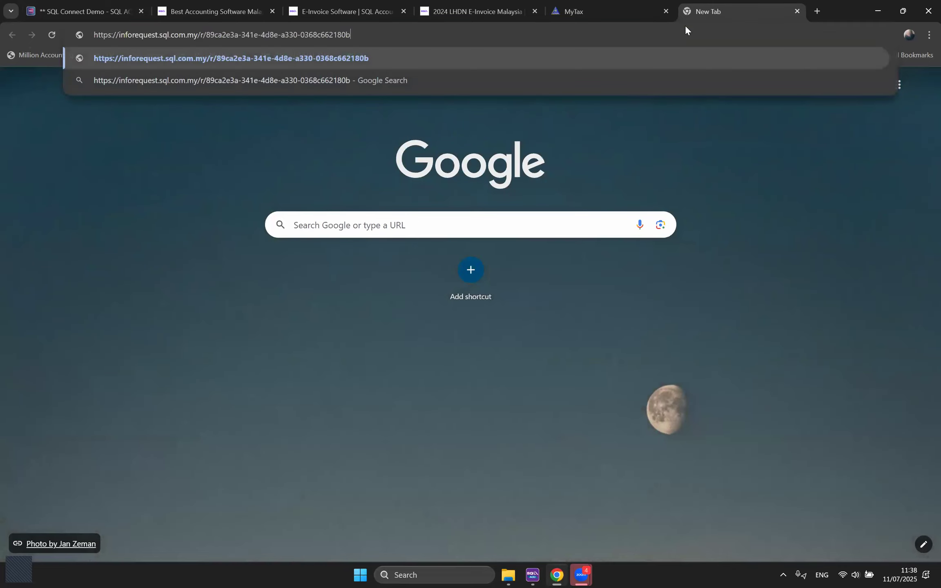
key("Return")
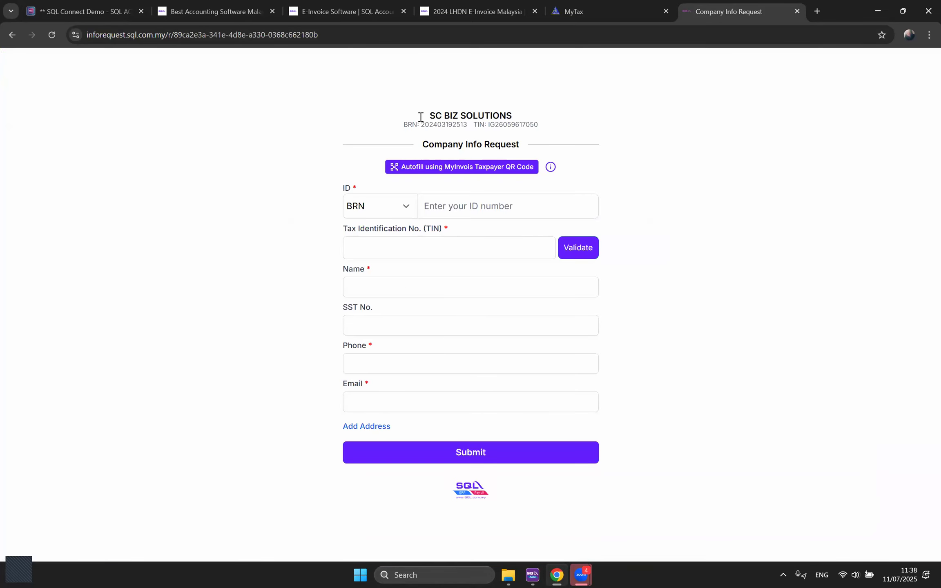
left_click_drag(429, 117, 513, 119)
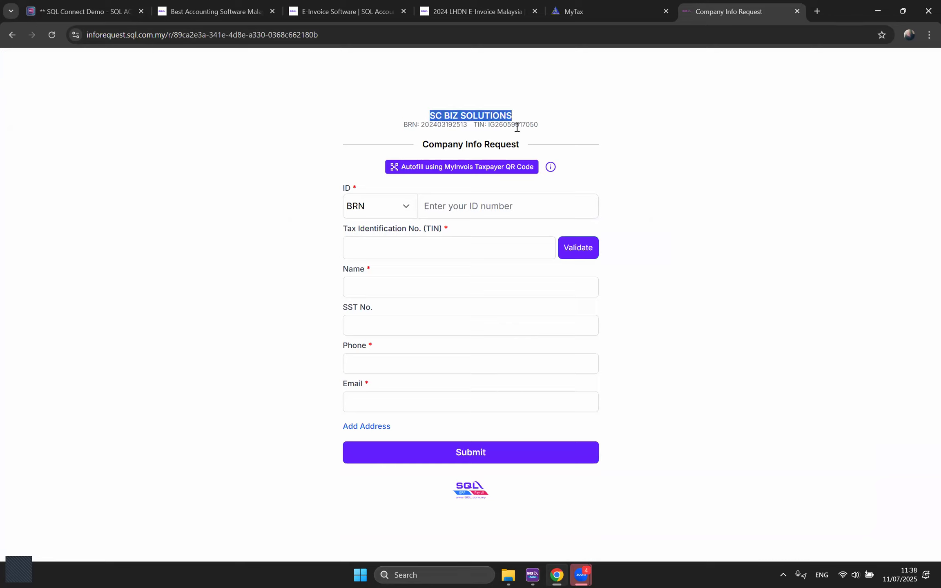
left_click_drag(421, 126, 534, 126)
left_click(574, 145)
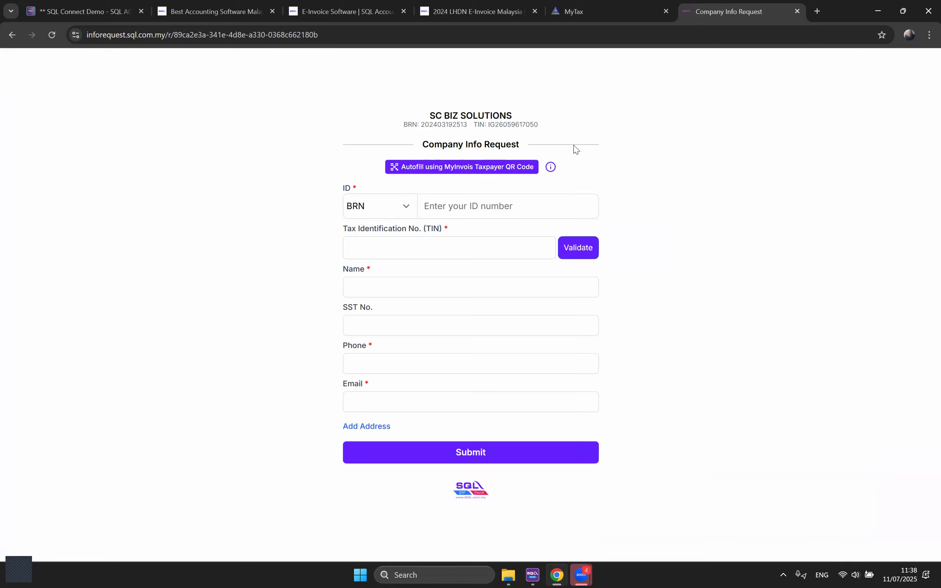
Step: Fill in the company's ID registration number and TIN, and validate the TIN
left_click(450, 212)
left_click(497, 244)
left_click(407, 248)
left_click(419, 272)
left_click(572, 252)
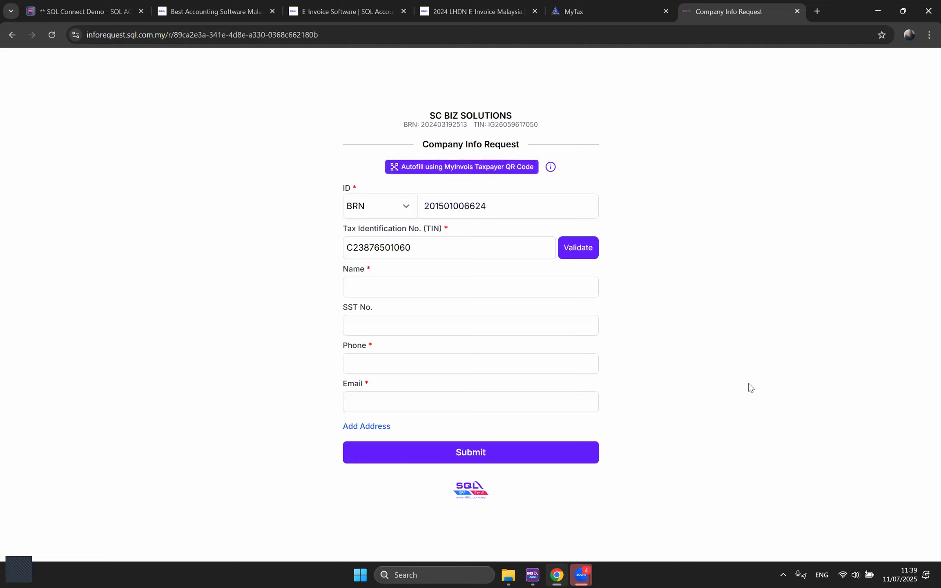
Step: Enter WISOFT SOLUTIONS SDN BHD as name, SST number 1, and the contact phone and e-mail
left_click(393, 286)
left_click(417, 314)
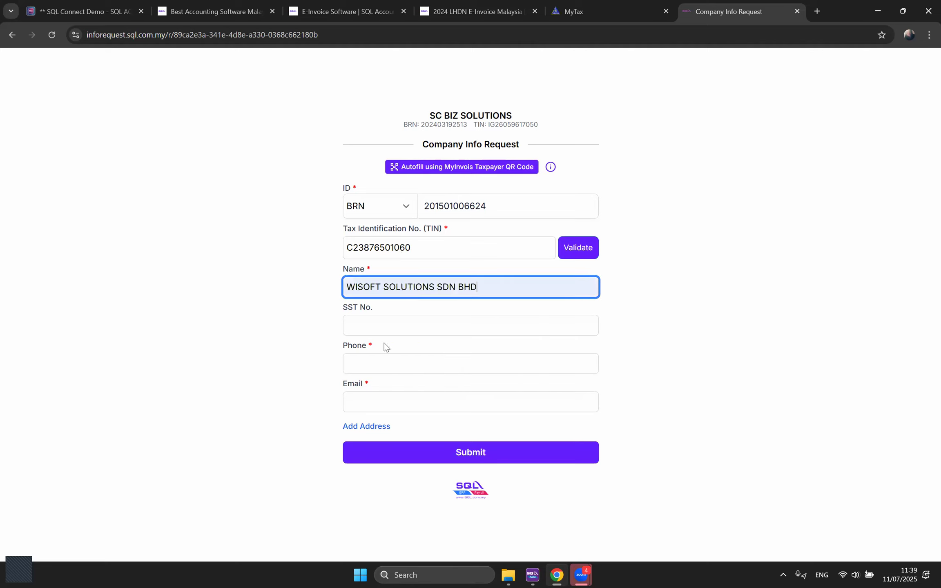
left_click(370, 325)
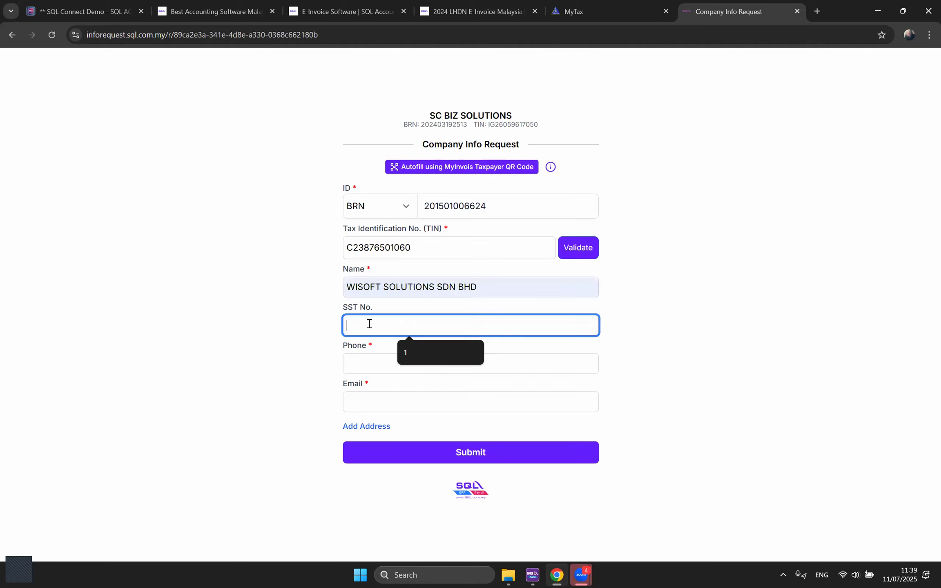
left_click(410, 352)
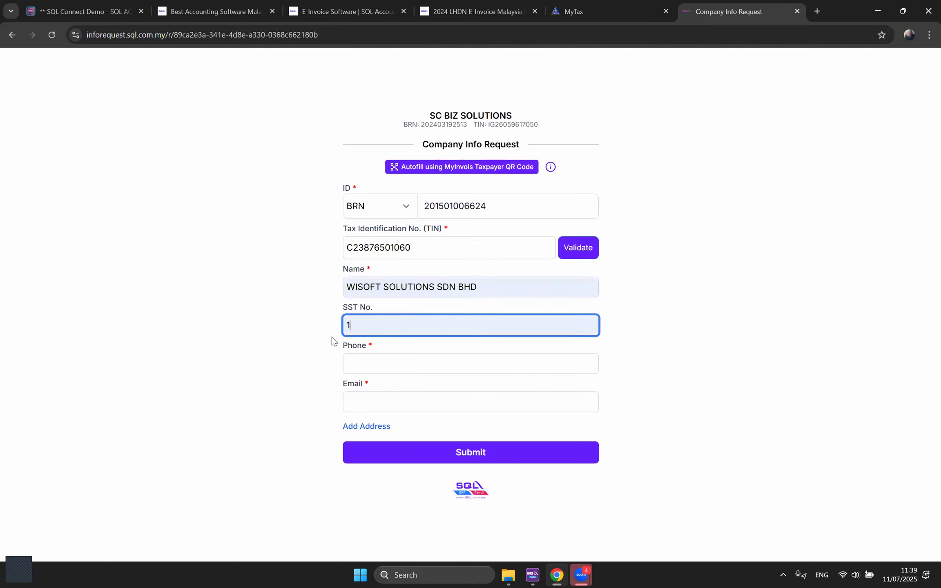
left_click(396, 363)
left_click(409, 389)
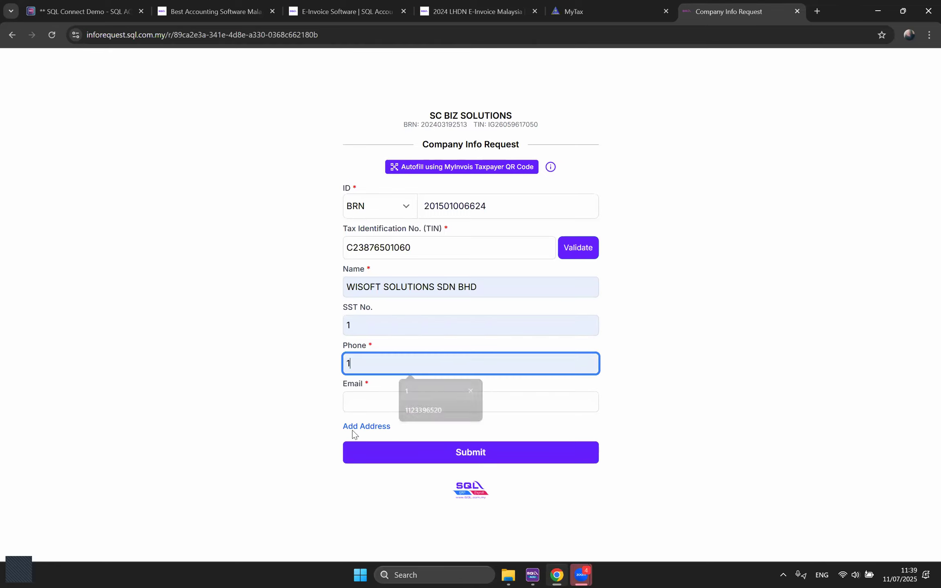
left_click(378, 407)
type("1")
left_click(430, 429)
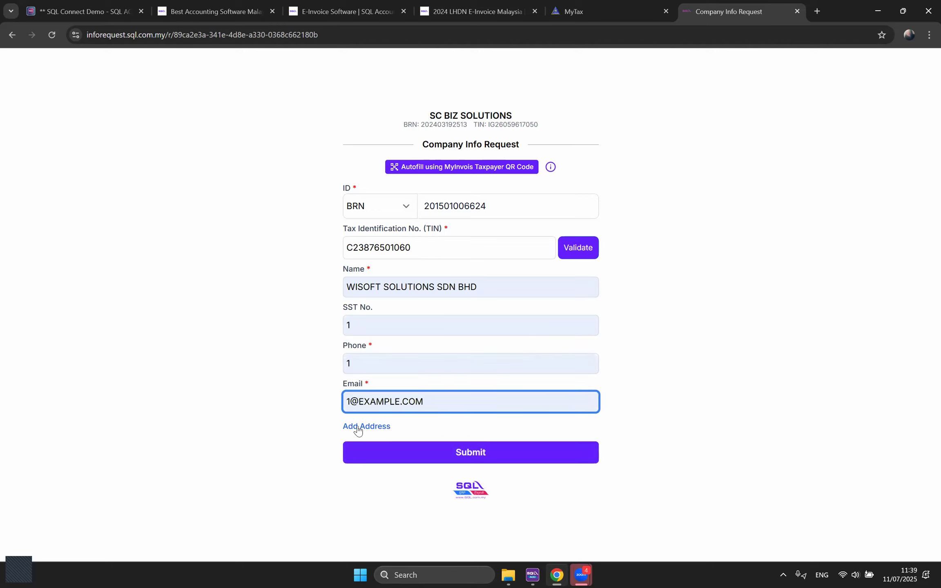
Step: Fill in the address line, city, postal code and state
left_click(358, 427)
scroll(412, 366, "down", 1)
left_click(412, 366)
type("1")
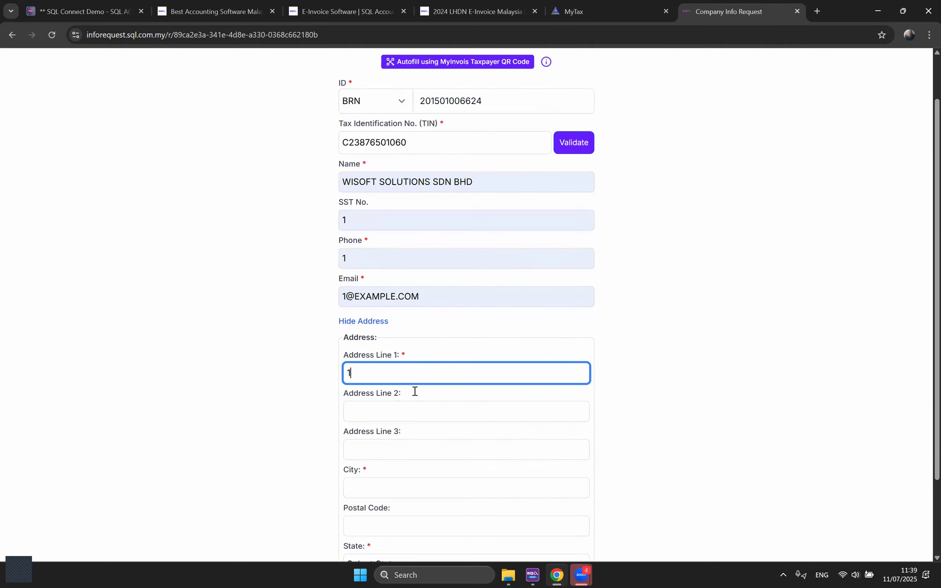
scroll(413, 391, "down", 2)
left_click(387, 389)
left_click(428, 417)
left_click(390, 430)
left_click(404, 456)
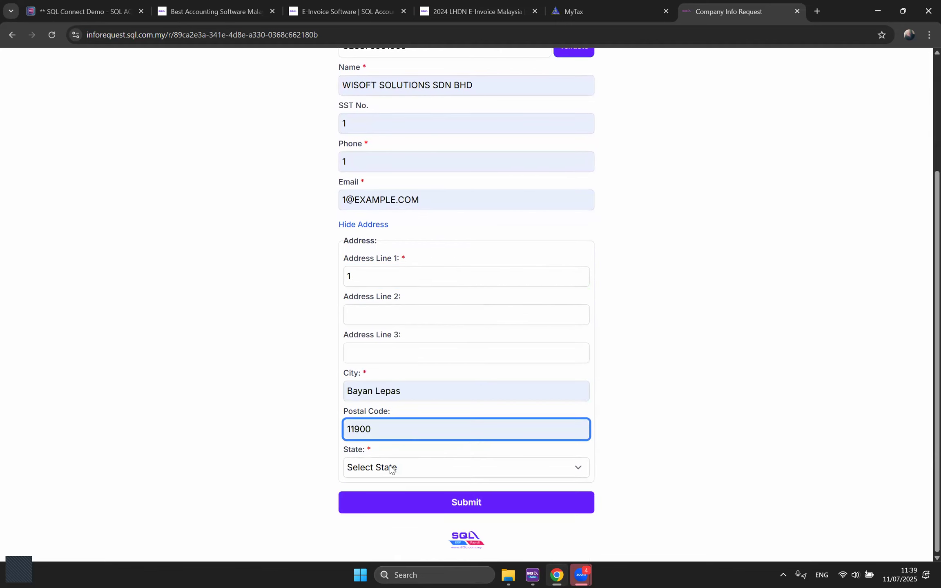
left_click(391, 469)
left_click(394, 301)
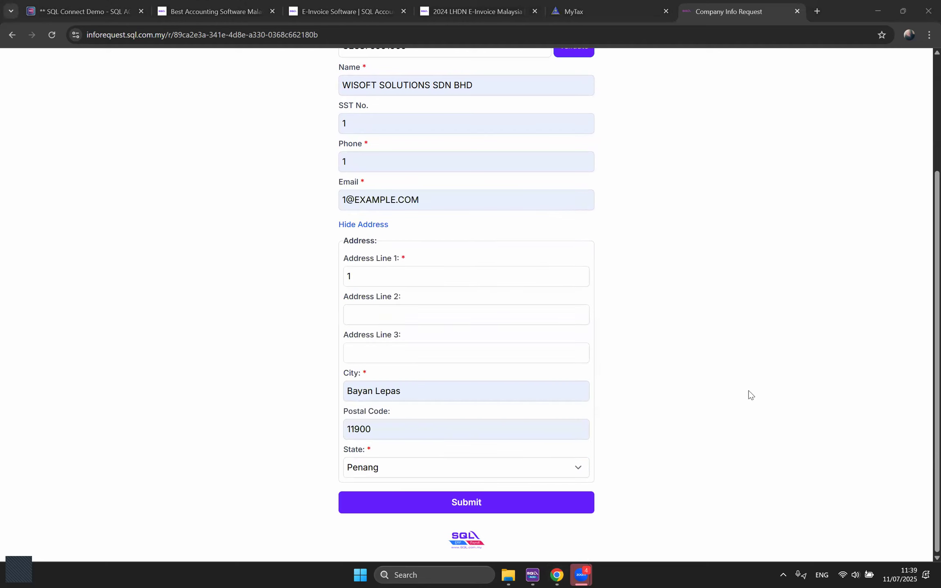
Step: Submit the company information and confirm the success message
scroll(688, 405, "up", 3)
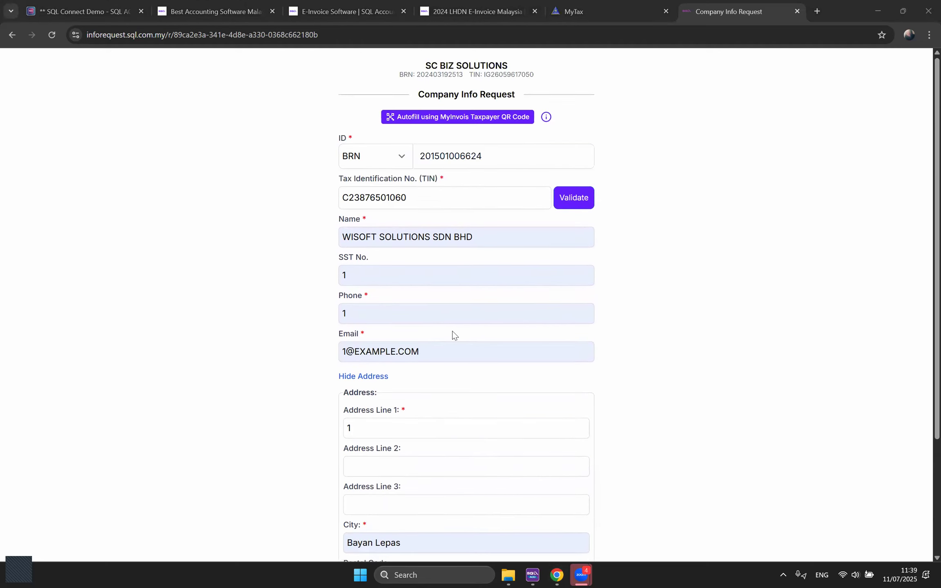
scroll(453, 331, "down", 3)
left_click(470, 502)
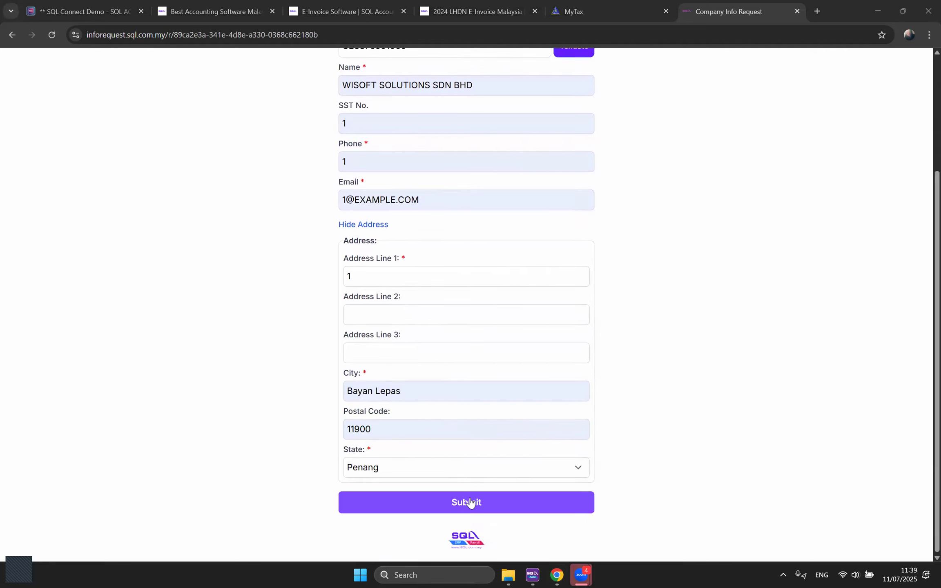
left_click_drag(378, 294, 549, 373)
left_click(549, 374)
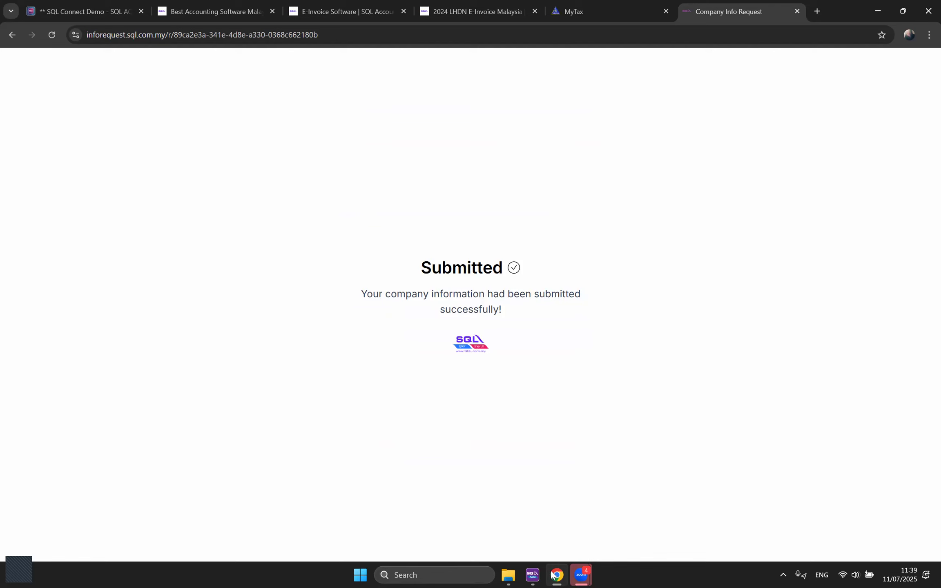
Step: Return to SQL Account, close the info request status, and browse the customer list showing 300-W0001 WISOFT SOLUTIONS SDN BHD
mouse_move(533, 576)
left_click(526, 535)
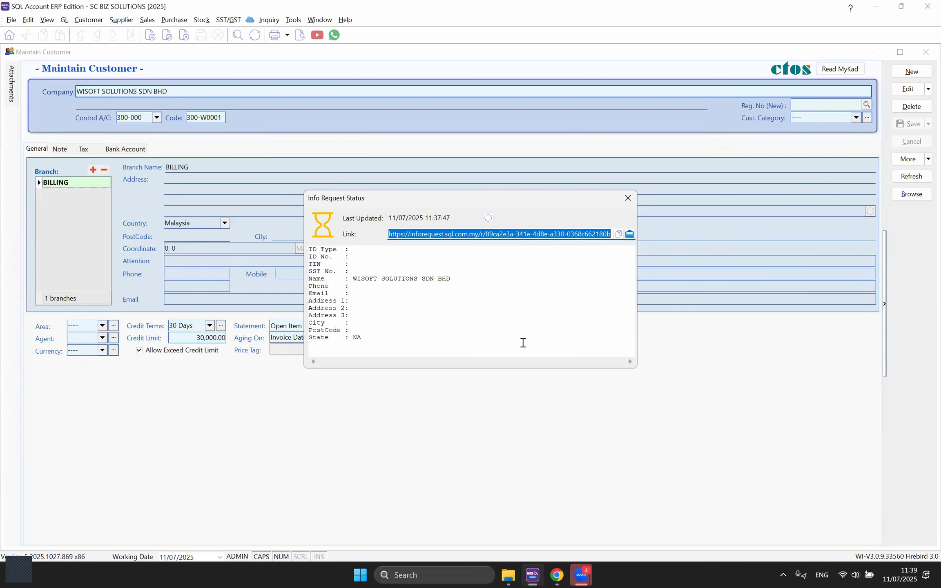
left_click(624, 200)
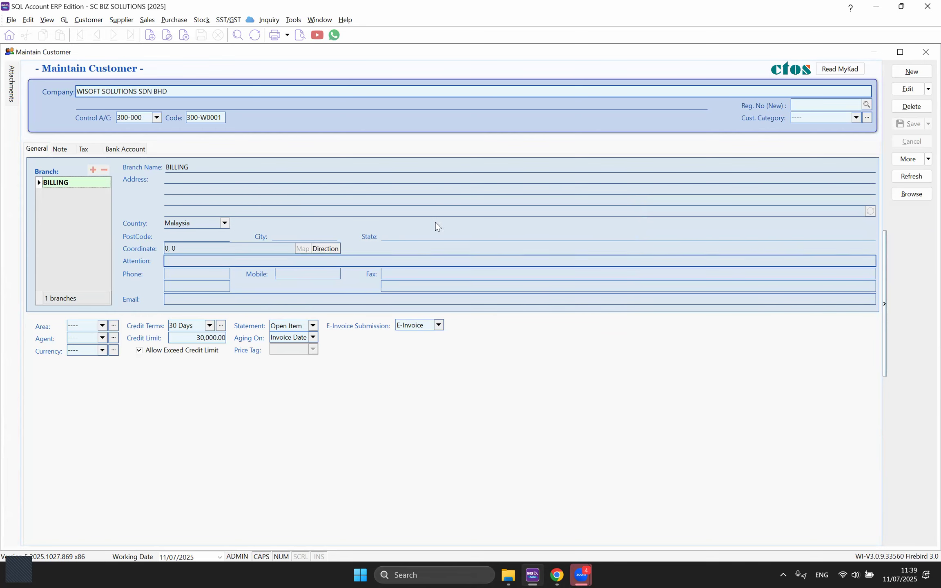
right_click(900, 266)
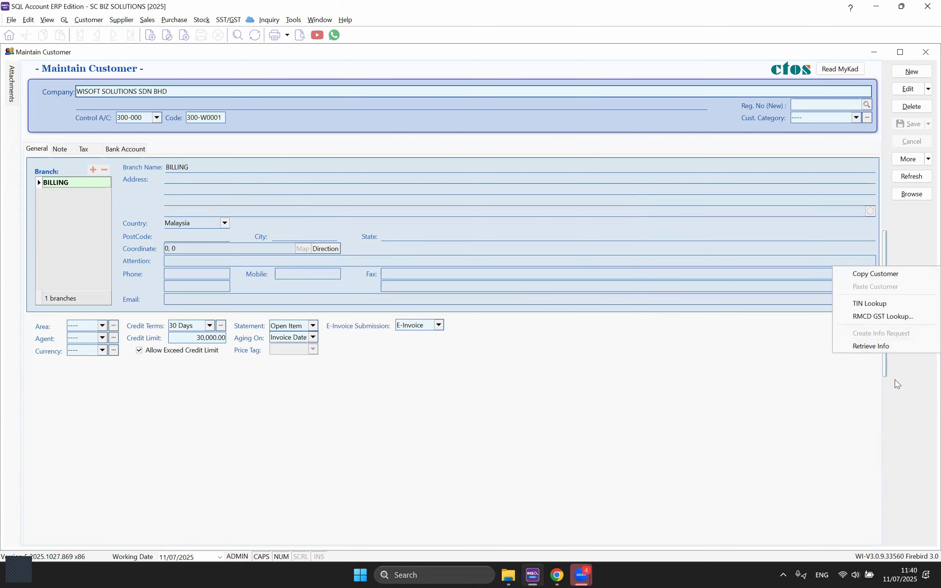
left_click(910, 383)
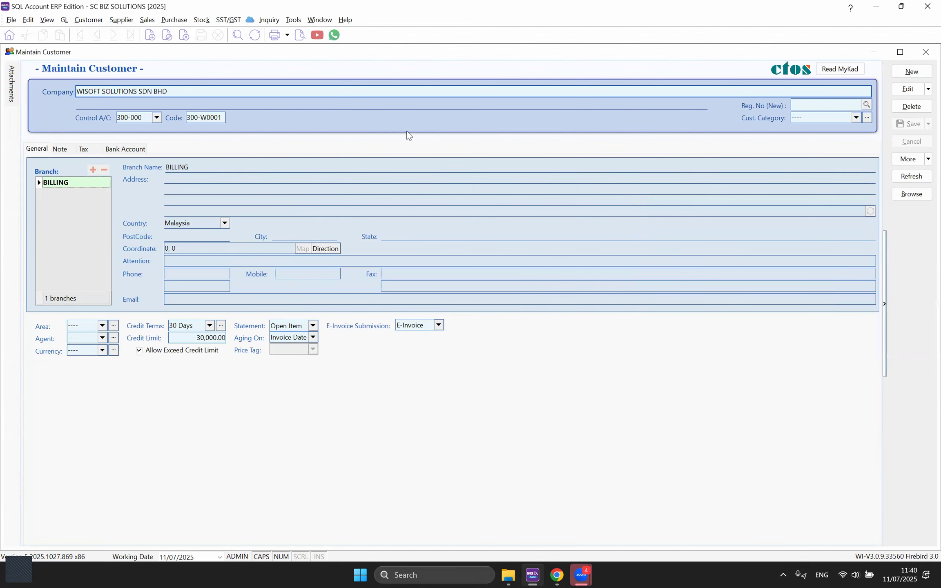
left_click(925, 198)
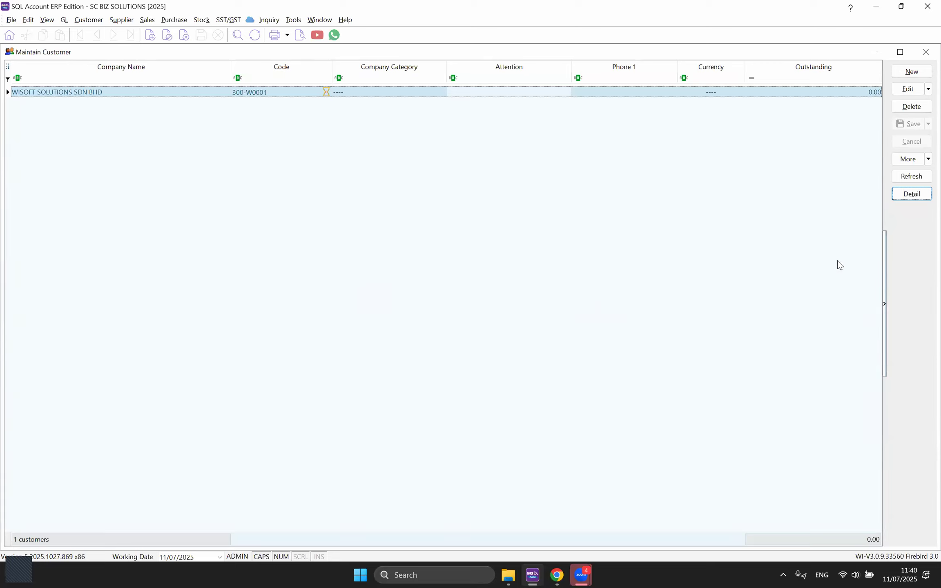
Step: Batch-retrieve the submitted company info for customer WISOFT SOLUTIONS SDN BHD
right_click(912, 242)
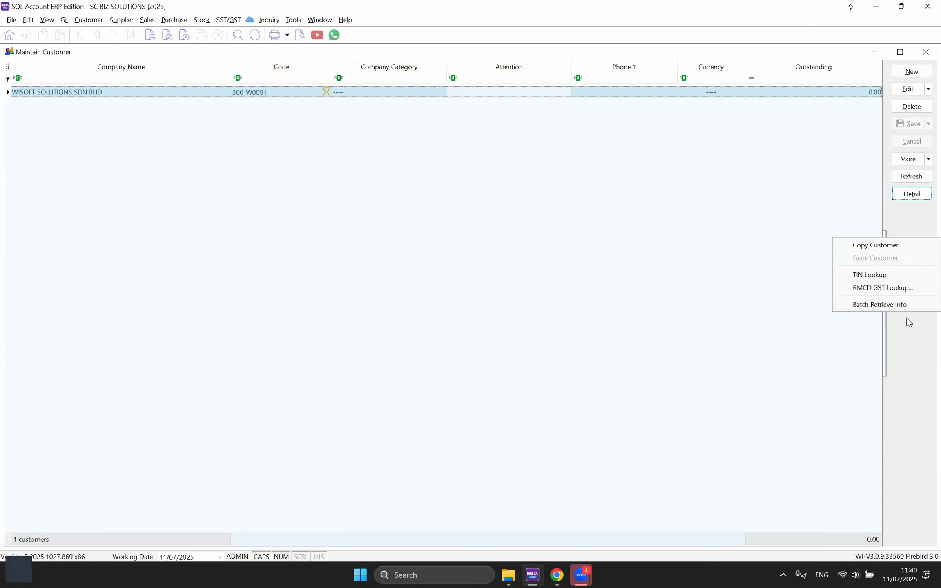
left_click(906, 306)
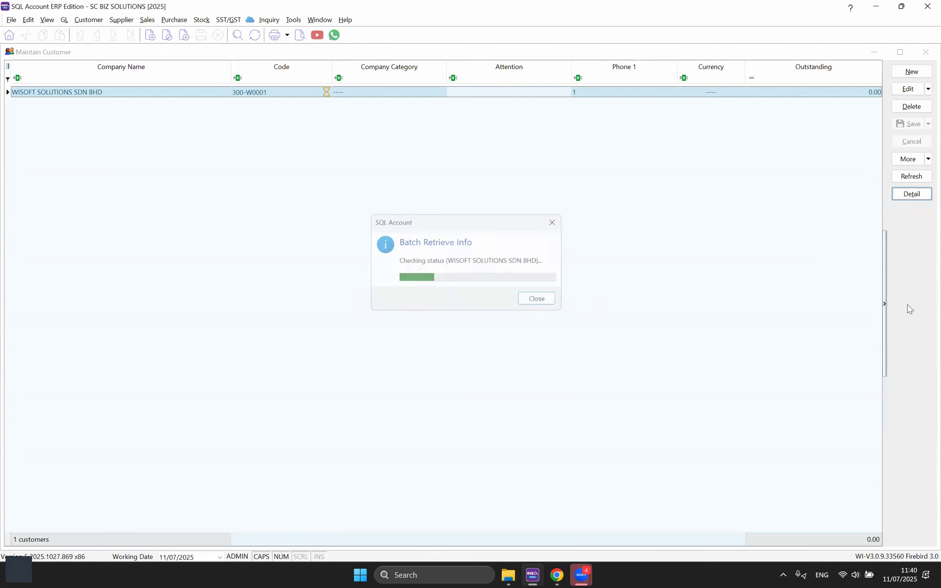
left_click(539, 301)
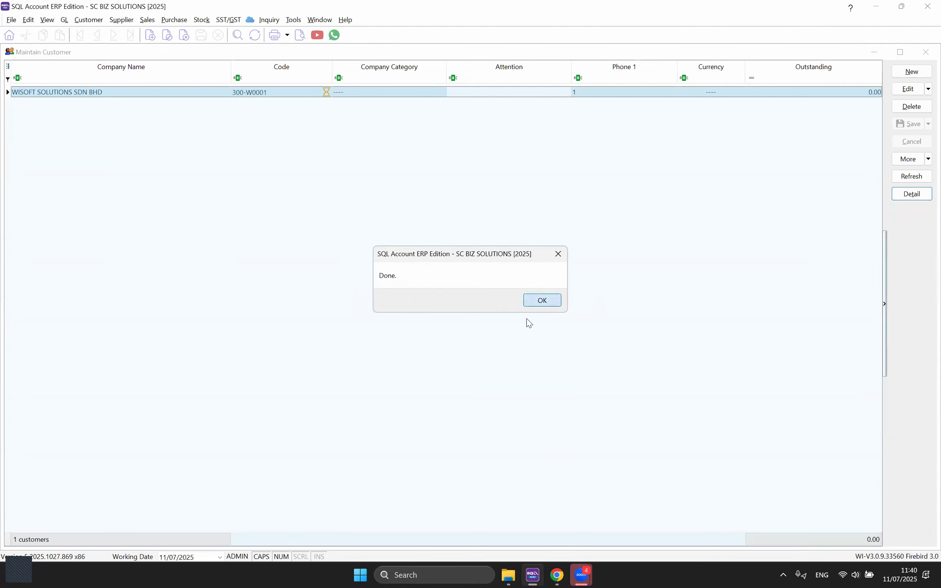
Step: Check the retrieved tax details in the WISOFT record, then bring the browser's Submitted page forward
double_click(281, 92)
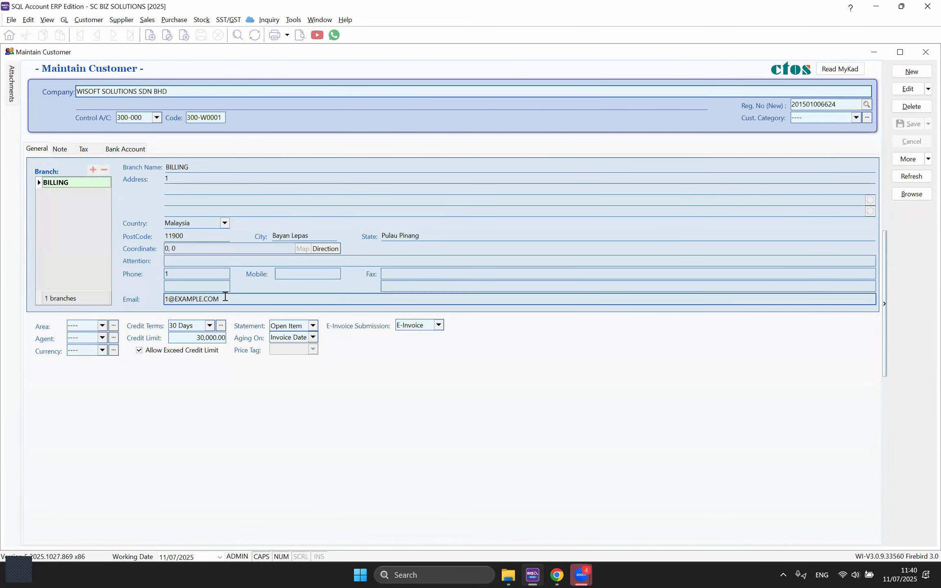
left_click(92, 151)
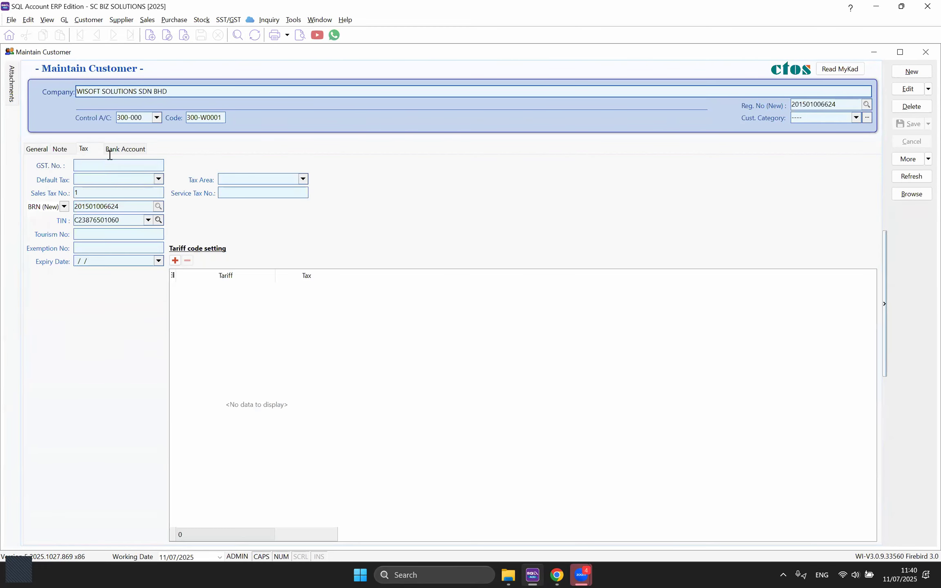
left_click(36, 149)
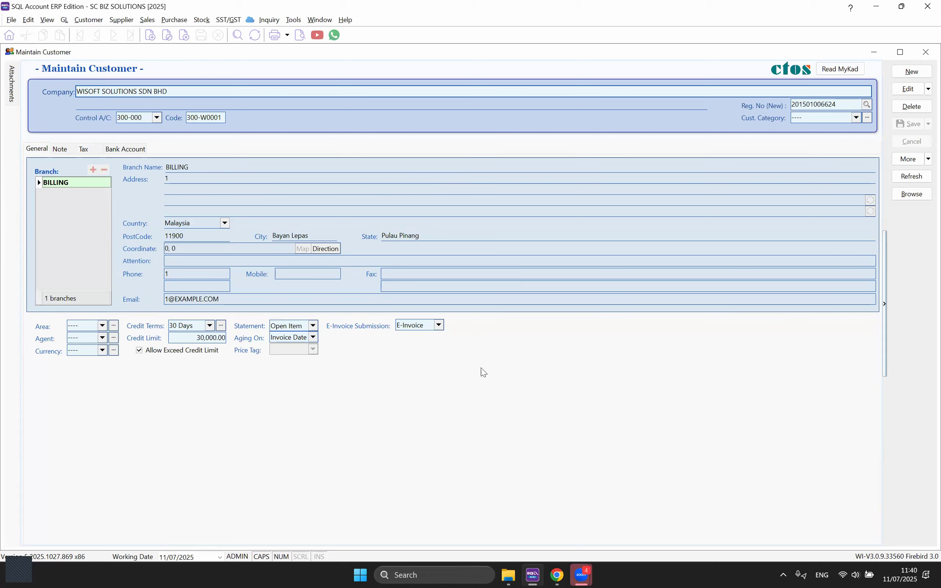
mouse_move(557, 575)
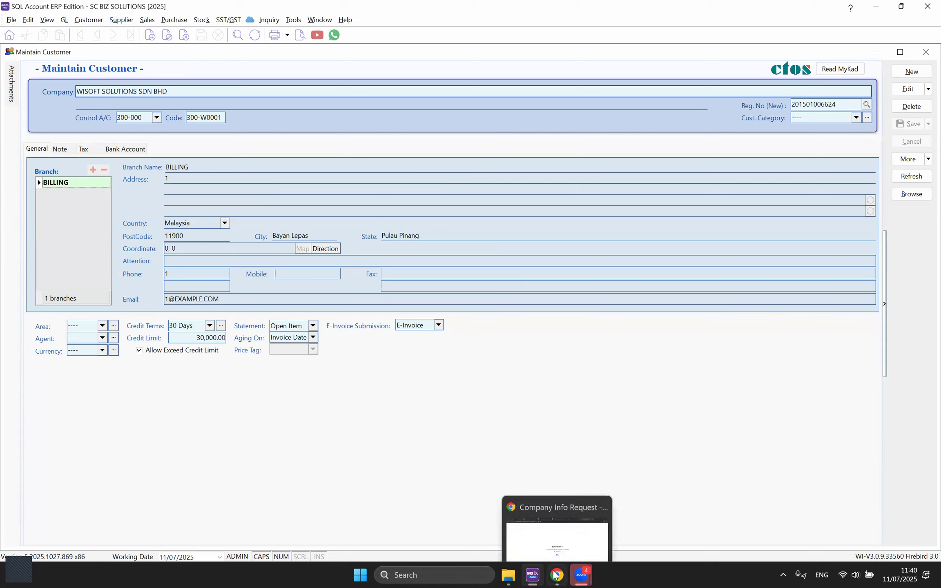
left_click(553, 520)
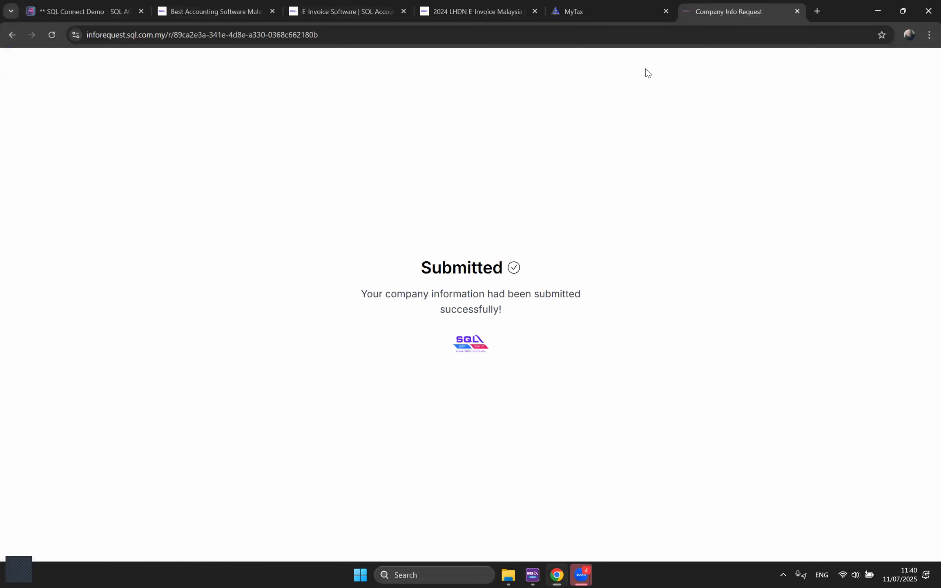
Step: In SQL Connect Demo, review JENDELA SPEKTRUM's BILLING branch address, postcode 40170, phone and email
left_click(79, 11)
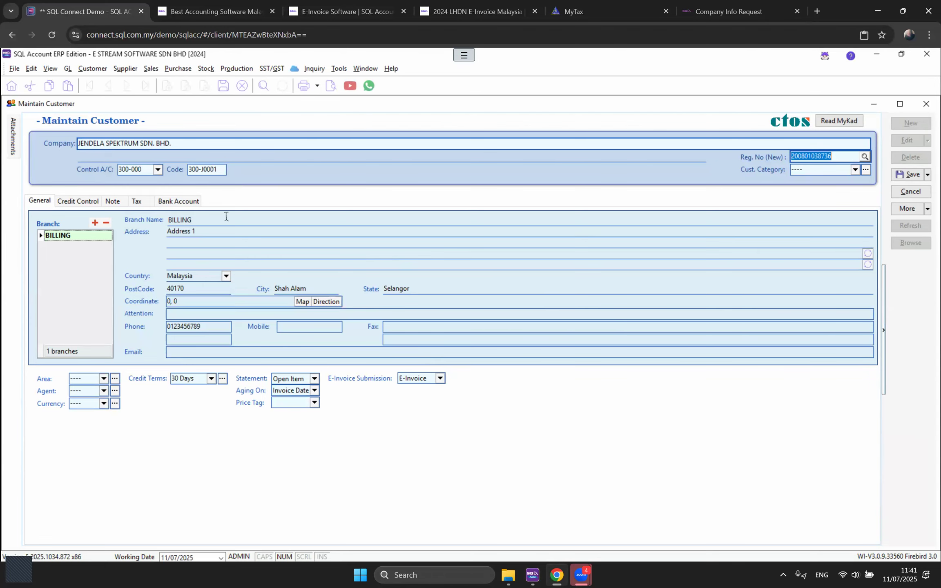
left_click(197, 231)
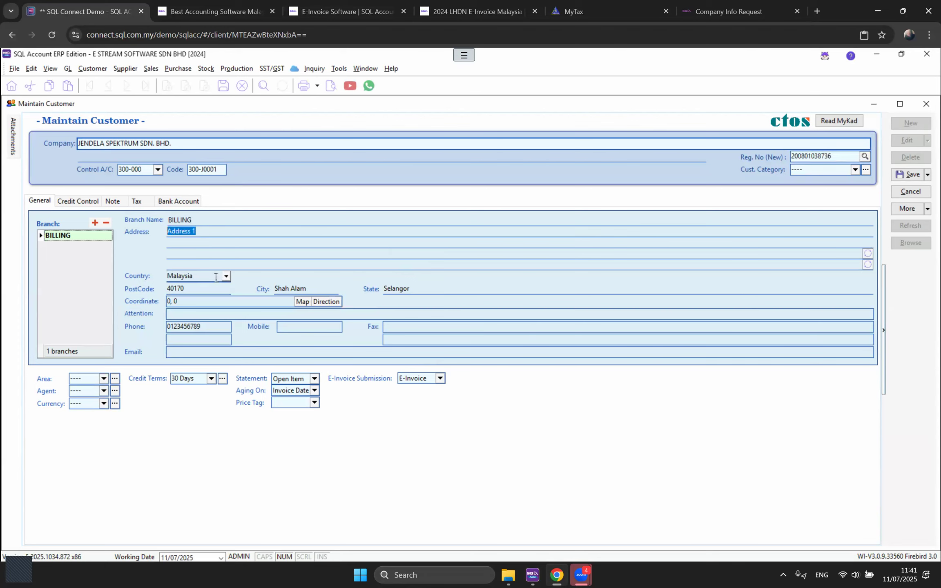
left_click_drag(196, 290, 150, 289)
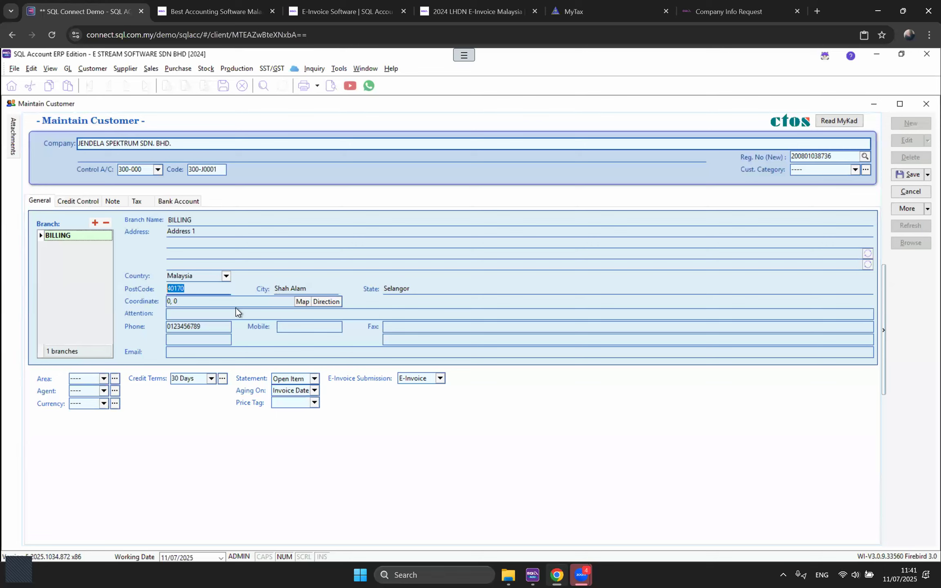
left_click(214, 330)
double_click(214, 330)
left_click(215, 350)
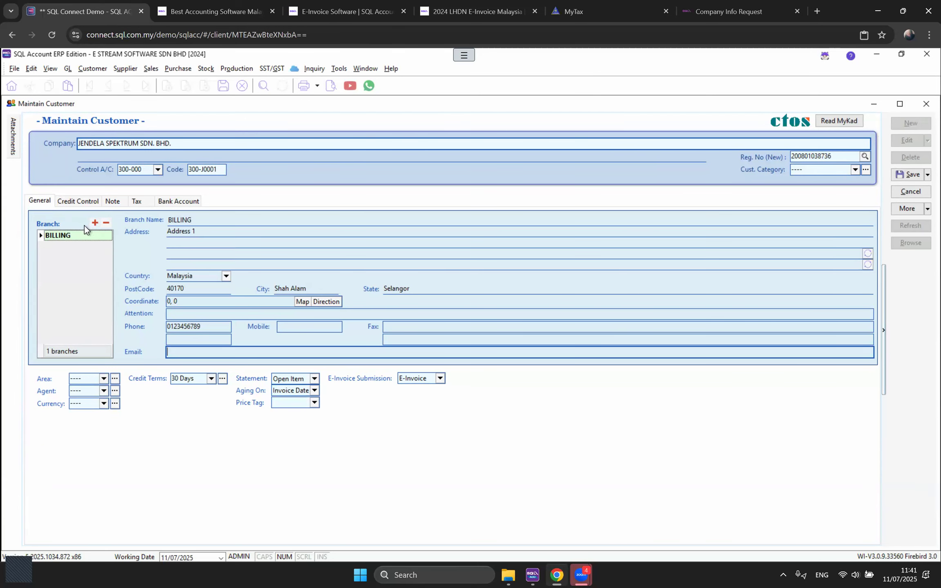
Step: Add a DELIVERY branch with address 2, phone 1 and email 1
left_click(94, 223)
type("DELIVERY")
left_click(186, 233)
type("2")
left_click(185, 325)
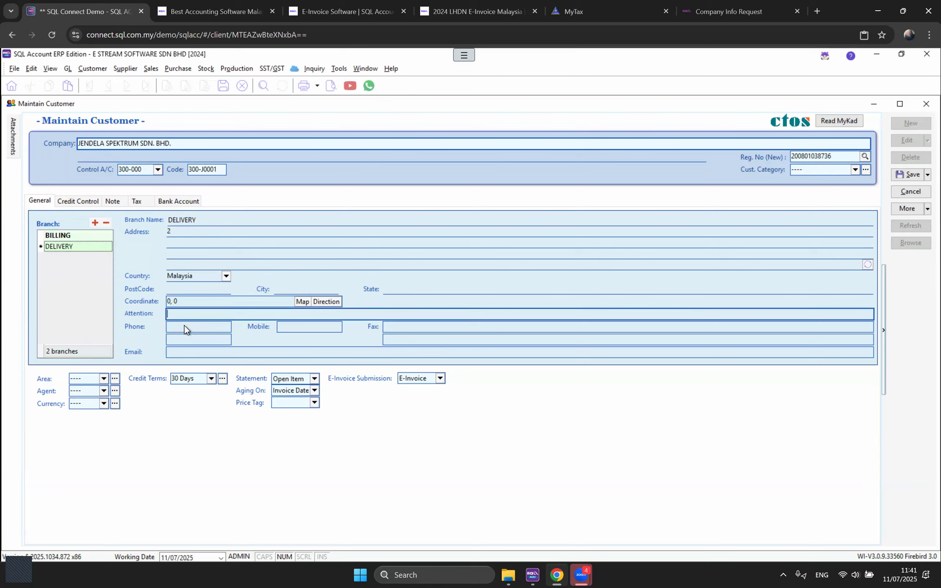
type("1")
left_click(184, 355)
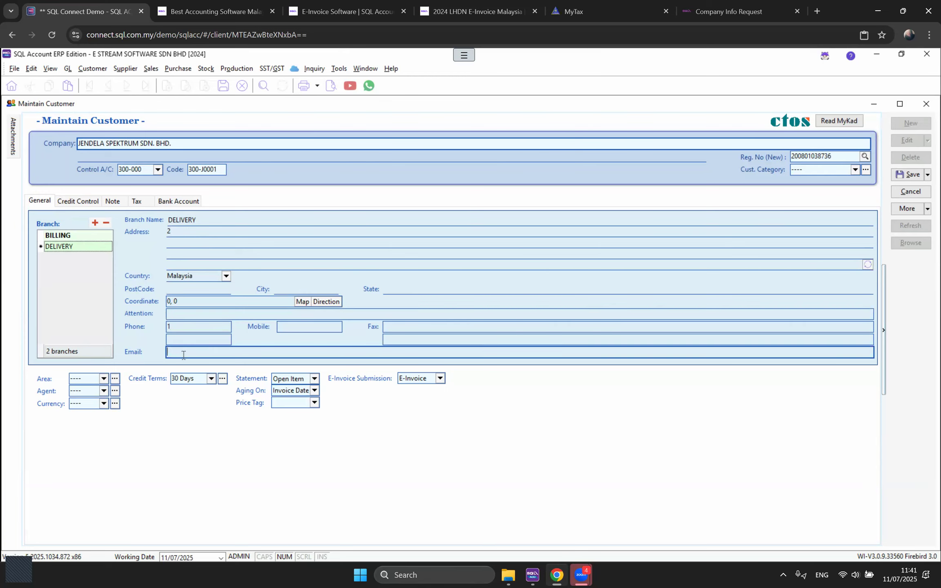
type("1")
left_click(335, 68)
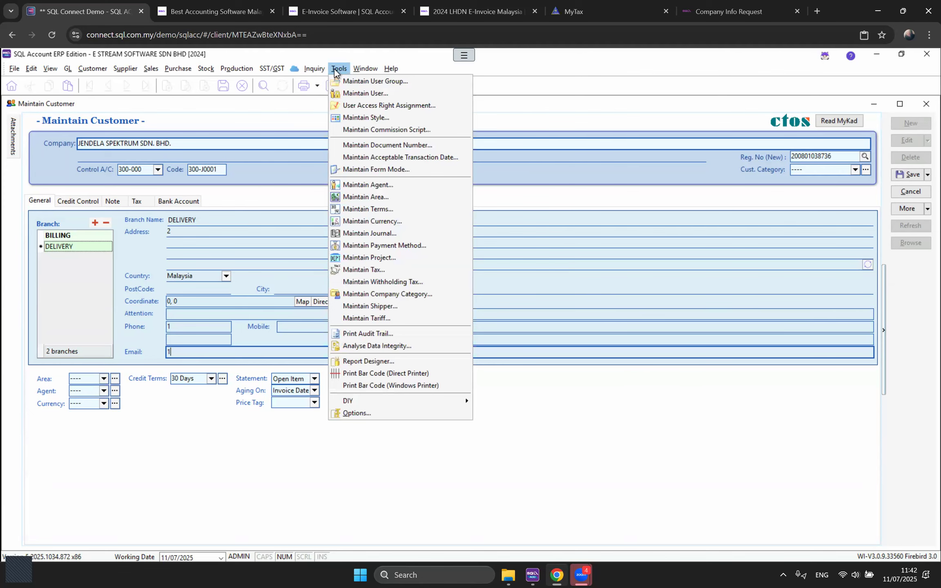
left_click(105, 466)
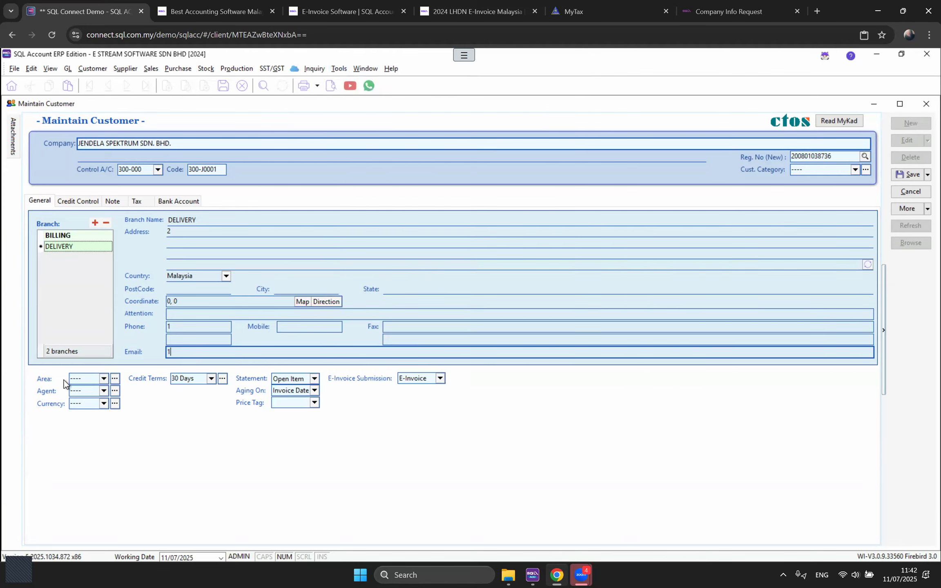
left_click(104, 404)
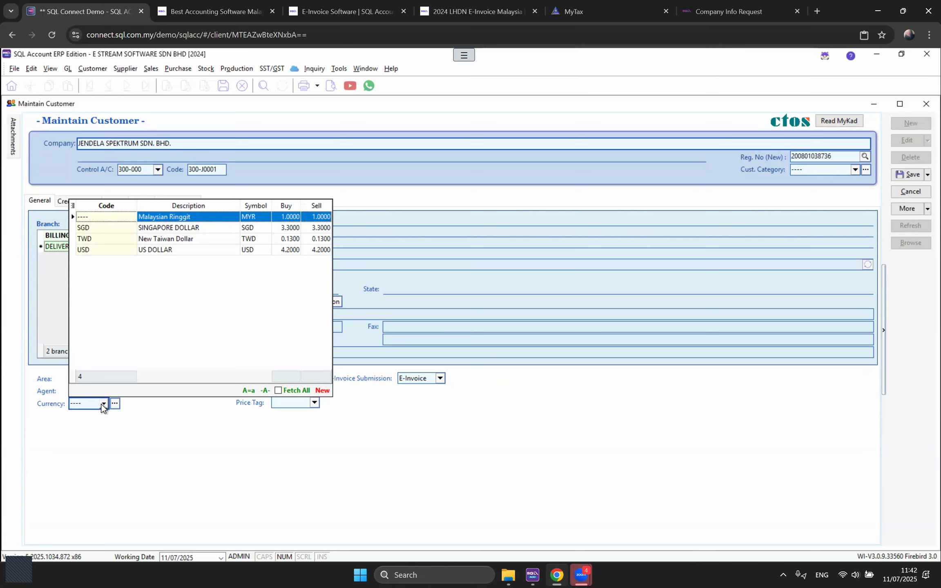
left_click(128, 431)
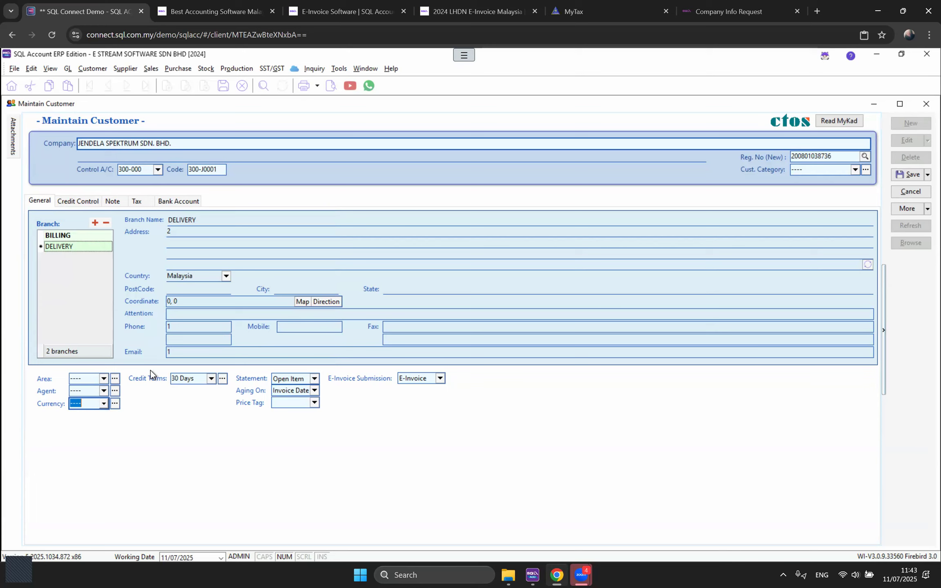
left_click(212, 380)
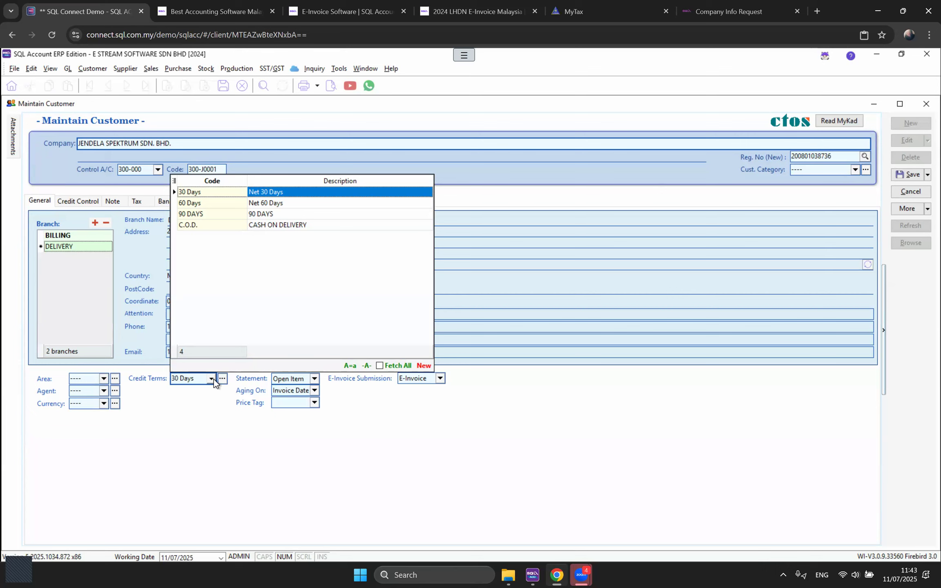
left_click(210, 380)
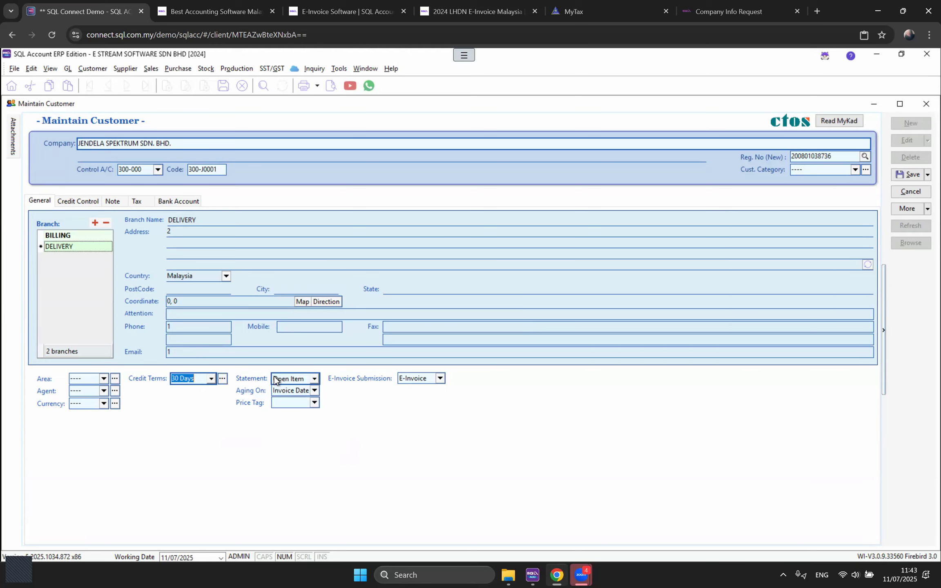
left_click(315, 404)
left_click(314, 405)
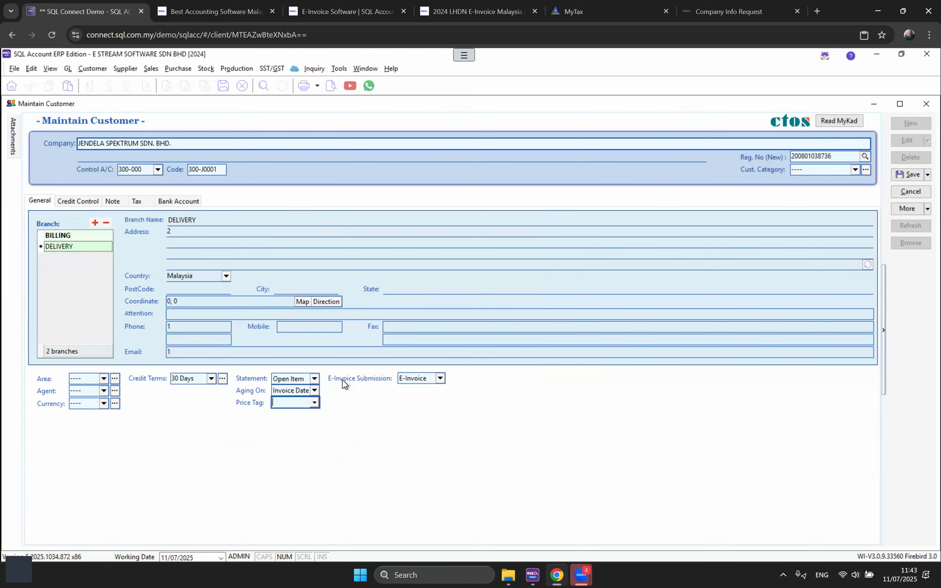
left_click(440, 380)
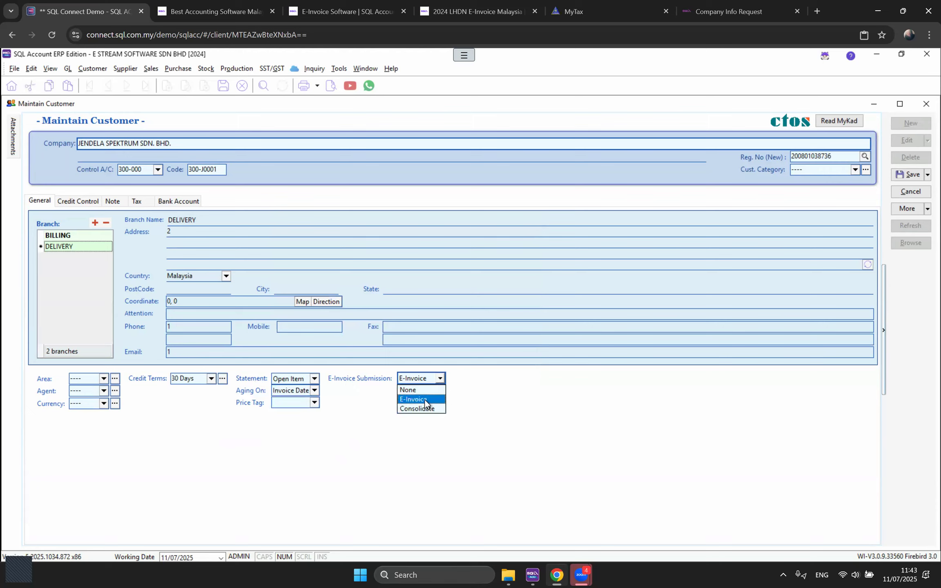
left_click(513, 399)
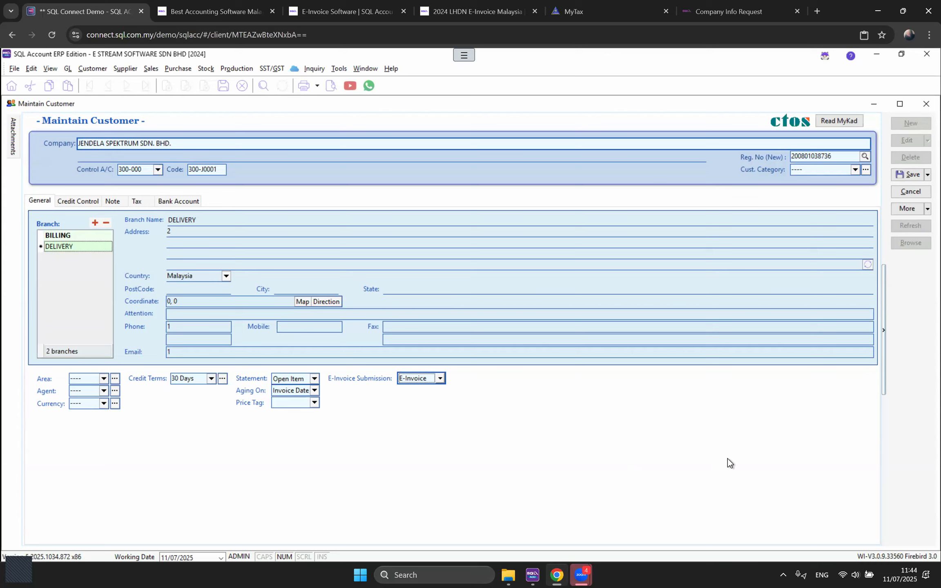
Step: Review the JENDELA SPEKTRUM record and customer list in SQL Account ERP, then return to the browser
left_click(537, 575)
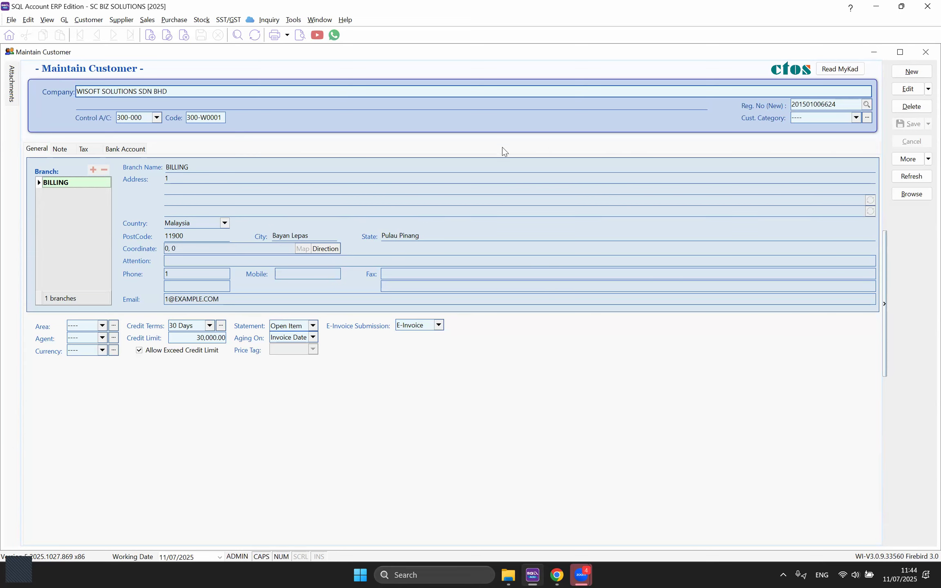
right_click(913, 247)
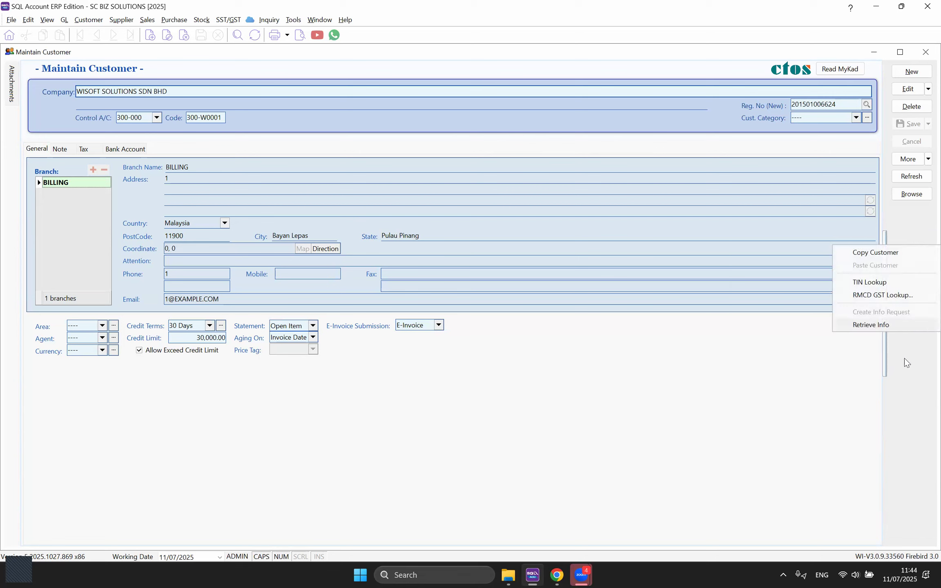
left_click(271, 141)
left_click_drag(175, 90, 50, 94)
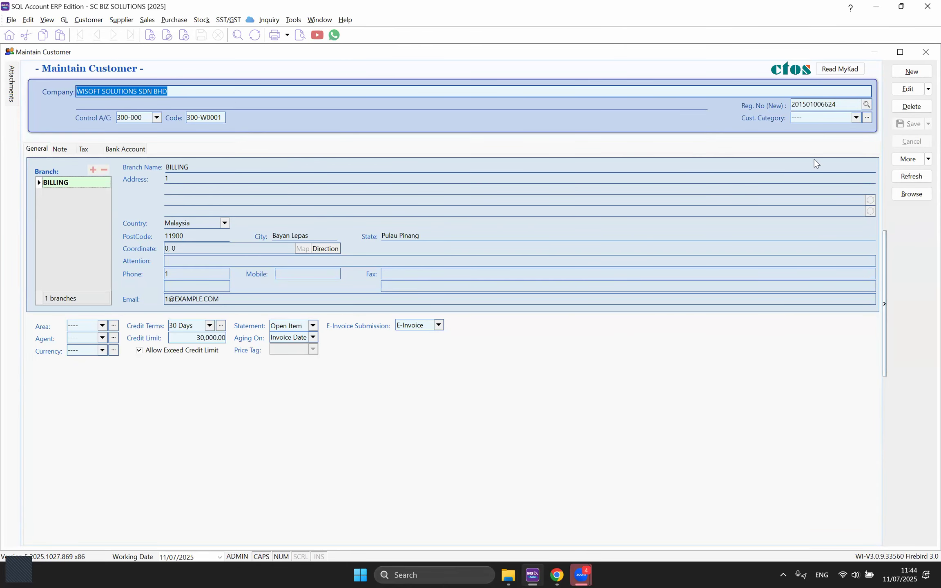
left_click(910, 194)
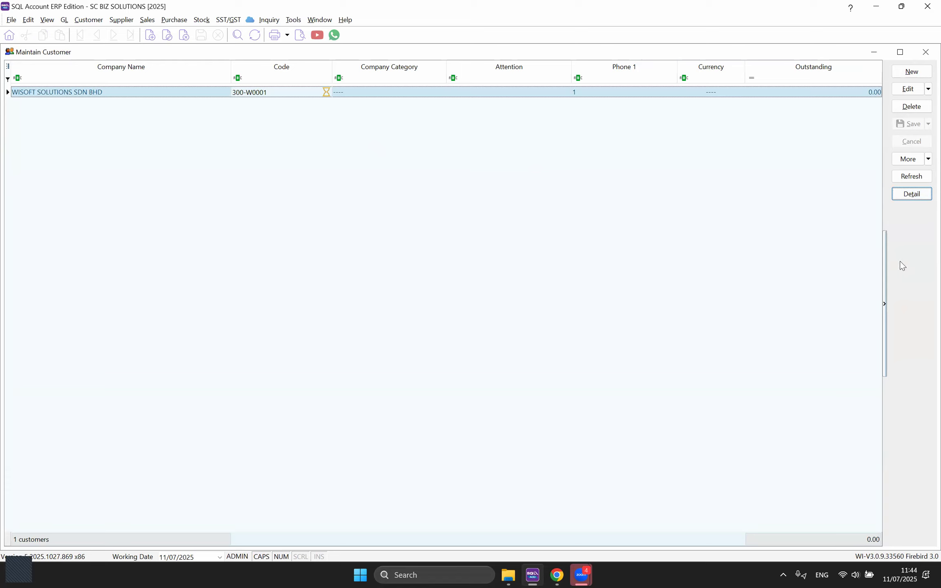
right_click(910, 230)
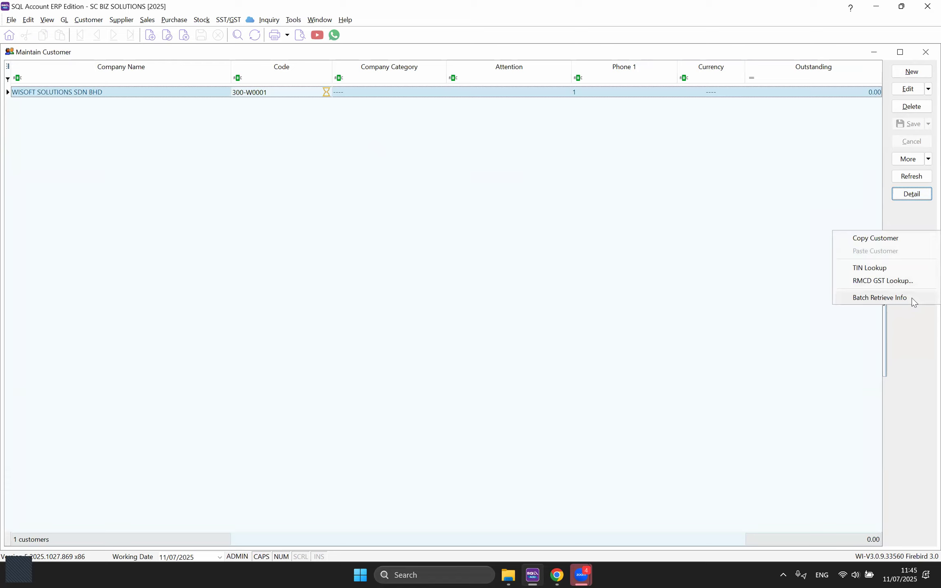
left_click(869, 336)
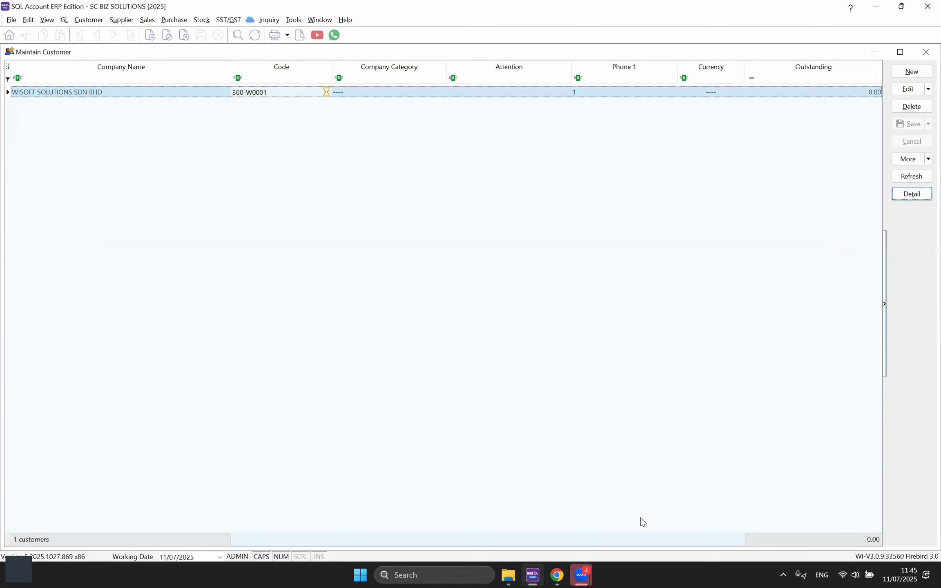
left_click(557, 576)
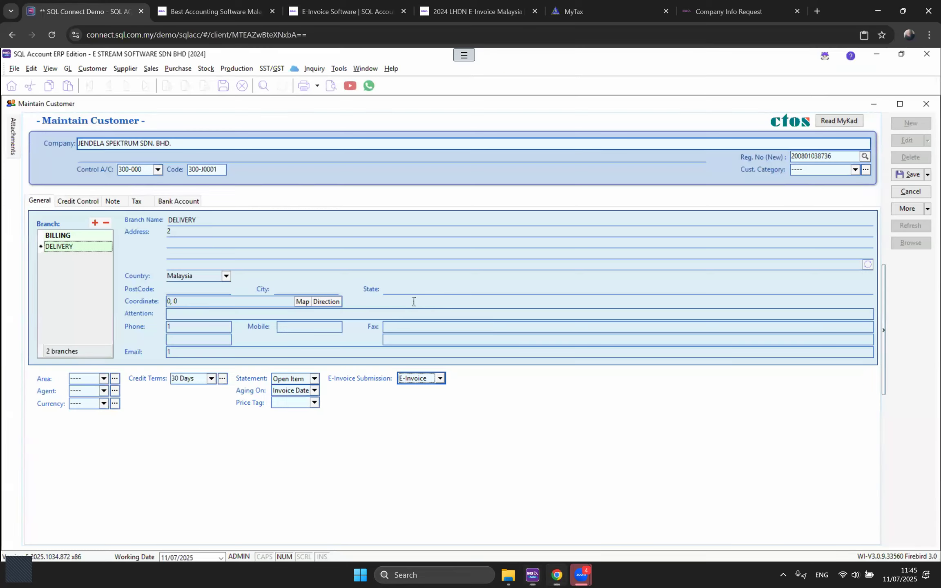
Step: Open the Reference Guide from the sql.com.my E-Invoice page
left_click(252, 5)
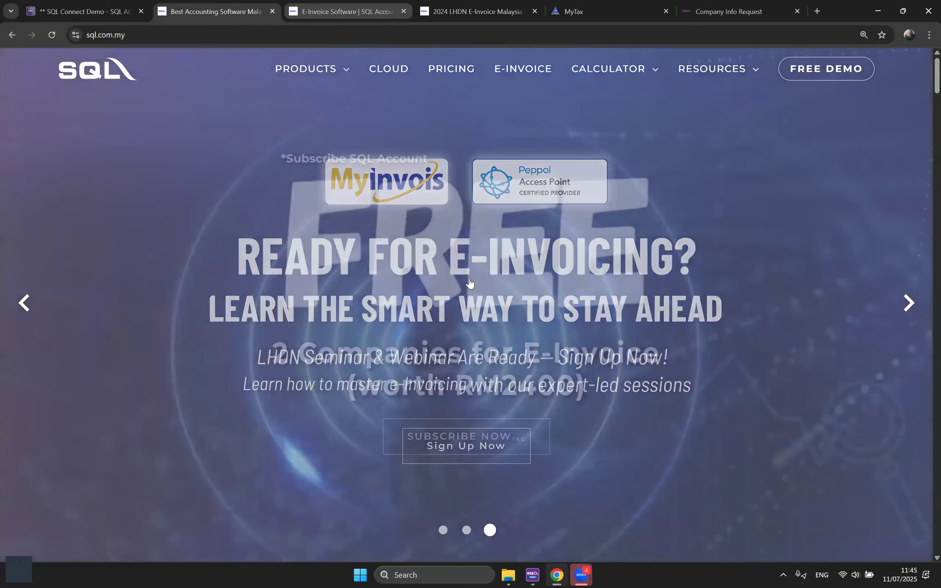
key("ctrl+Tab")
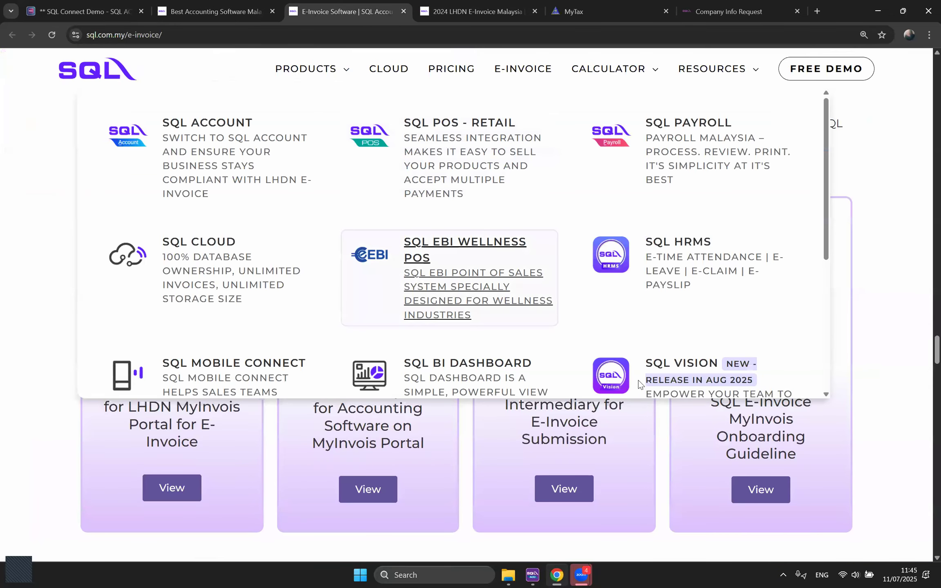
scroll(639, 384, "up", 5)
scroll(639, 384, "up", 15)
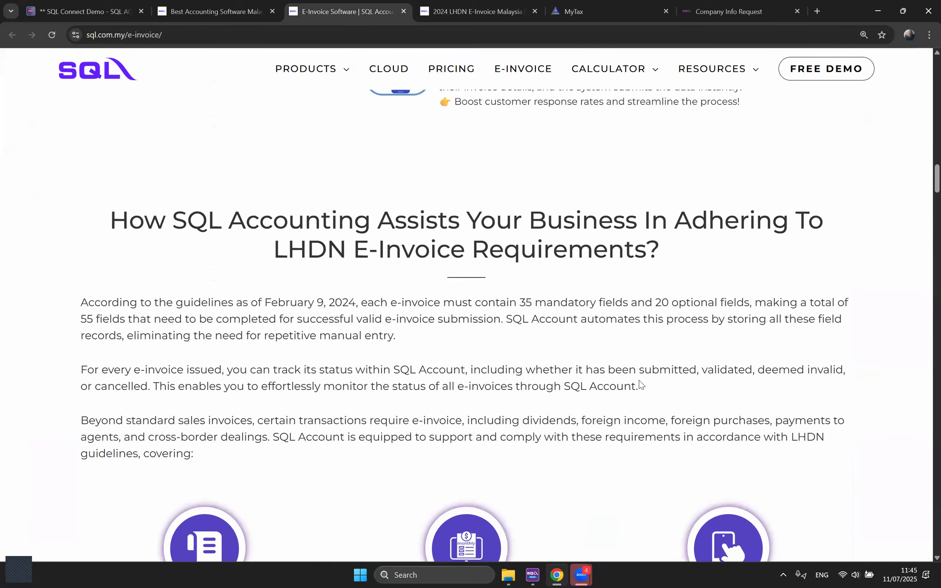
scroll(640, 384, "up", 2)
scroll(399, 370, "up", 10)
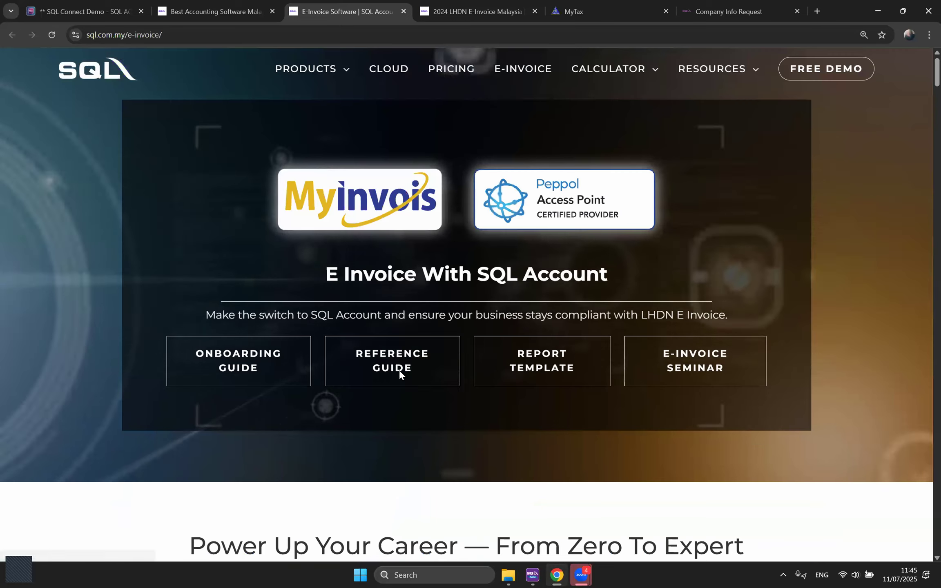
left_click(399, 370)
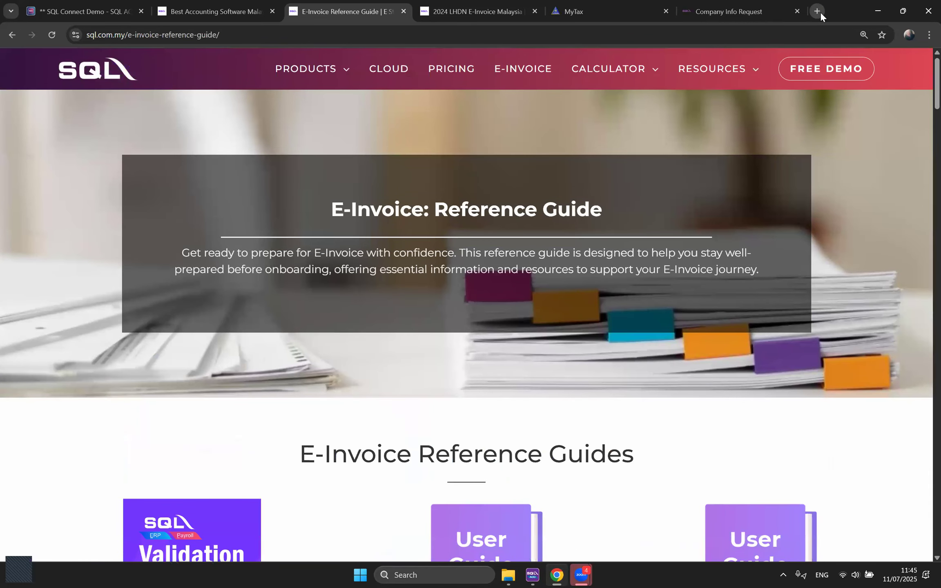
Step: Open docs.sql.com.my in a new tab and browse Usage > E-Invoice > Mandatory Fields' Info Request section
left_click(817, 11)
type("sql")
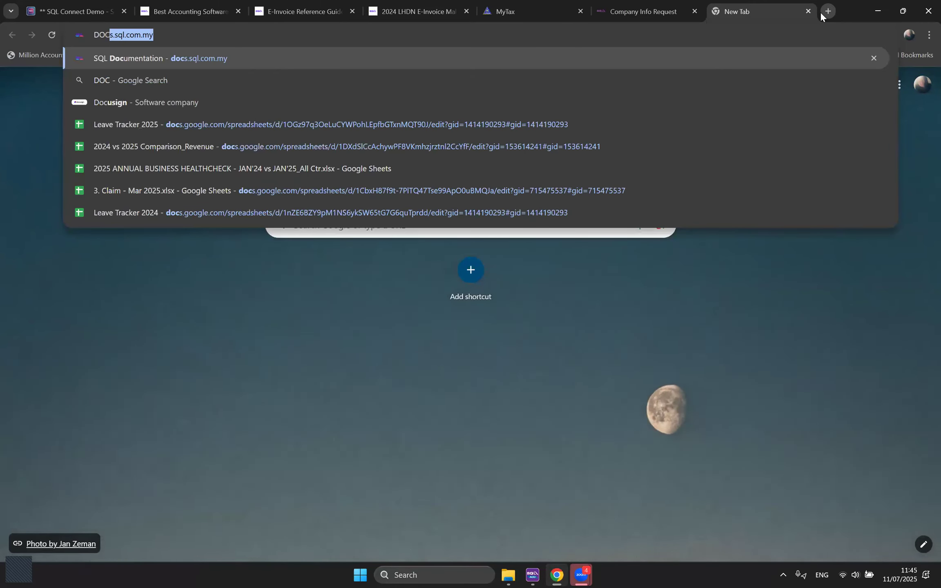
key("Return")
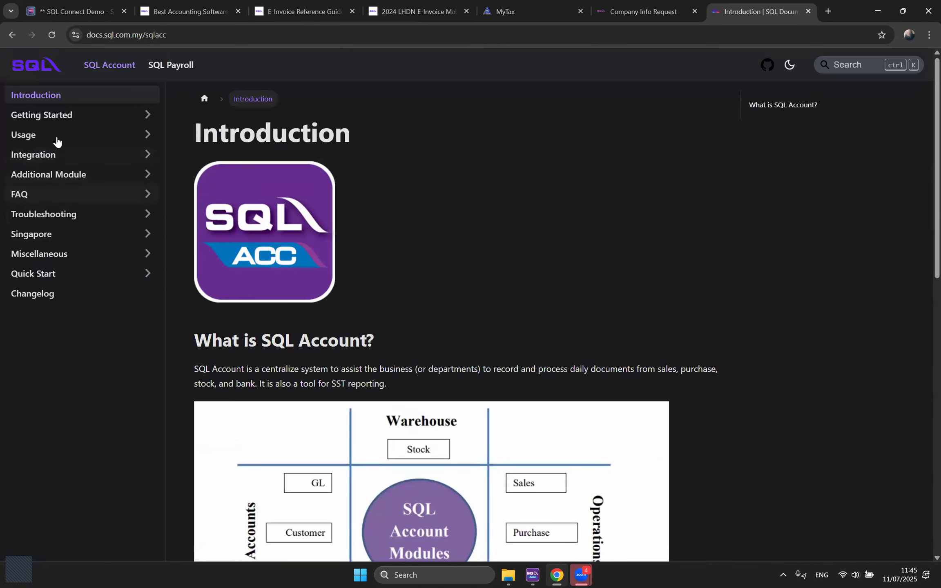
left_click(56, 144)
left_click(58, 354)
left_click(59, 393)
left_click(817, 137)
Step: Go back to the Usage documentation page, then return to the SQL Connect Demo customer record
left_click(386, 35)
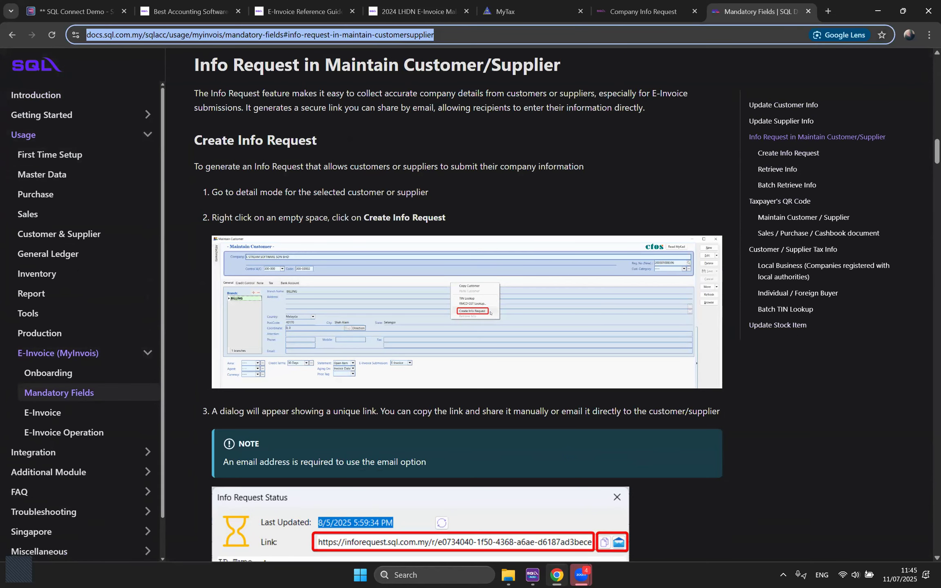
key("alt+Tab")
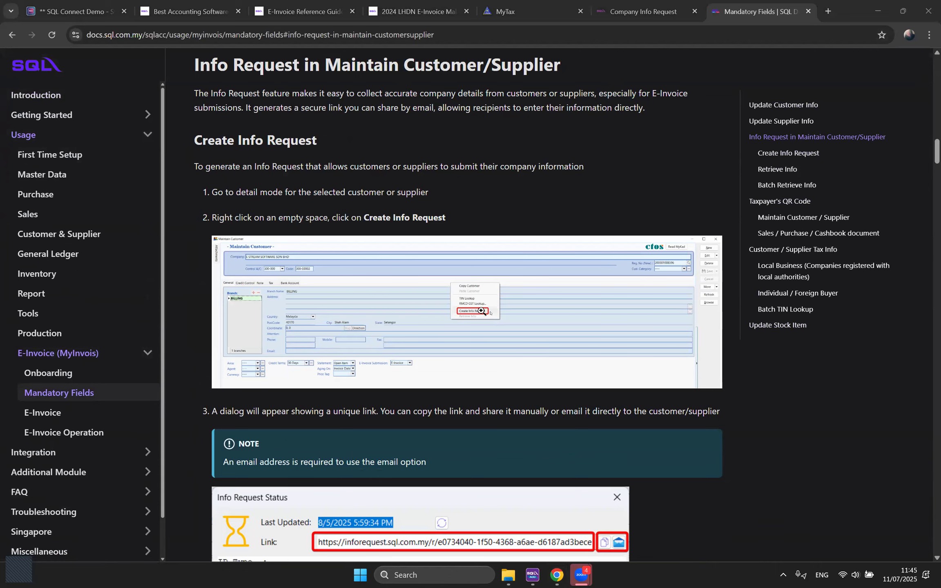
scroll(452, 425, "down", 3)
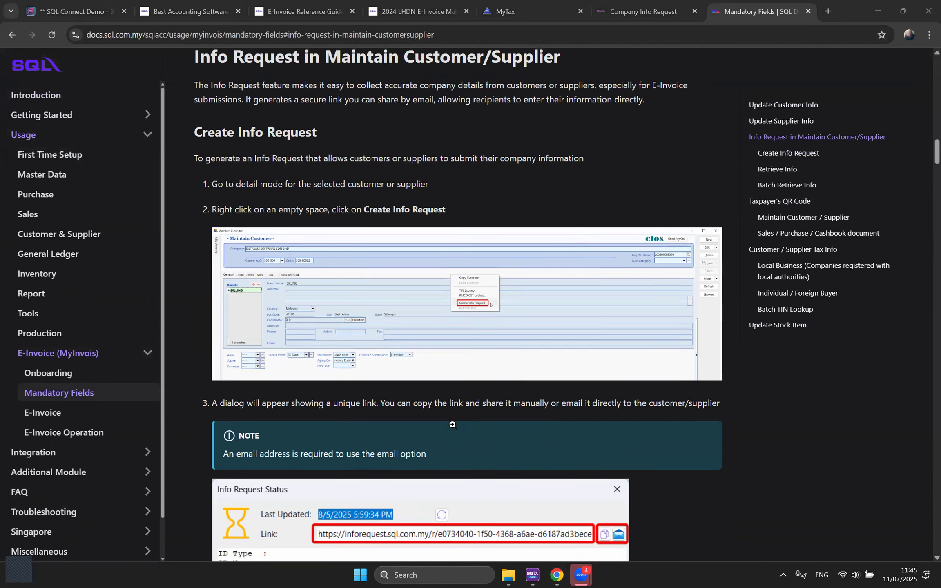
scroll(452, 425, "up", 2)
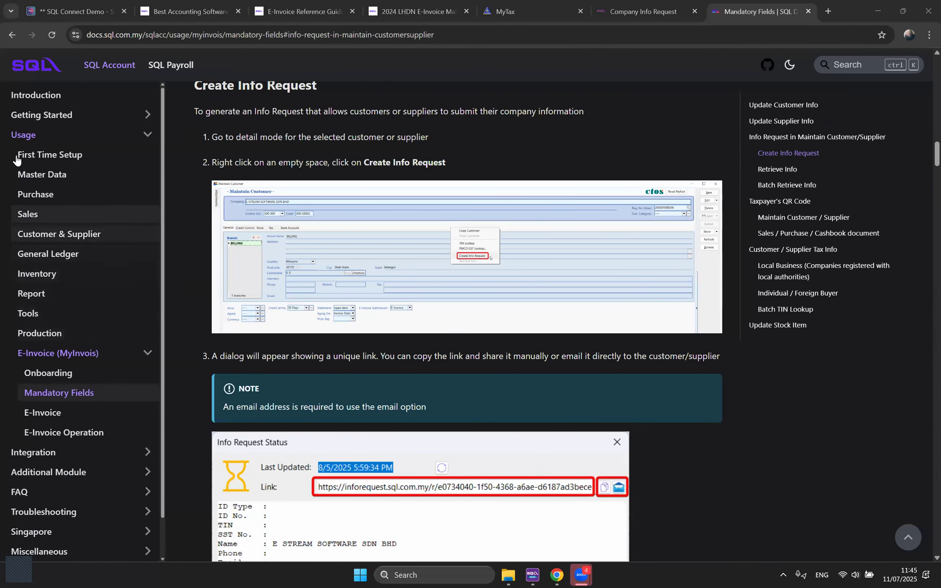
left_click(25, 138)
scroll(373, 263, "down", 2)
scroll(496, 311, "up", 2)
left_click(249, 35)
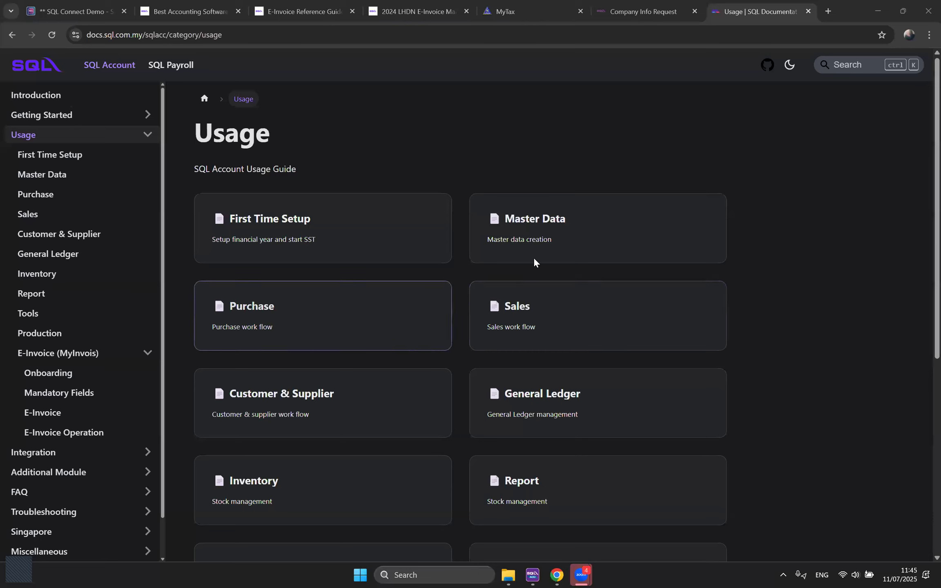
scroll(390, 215, "down", 1)
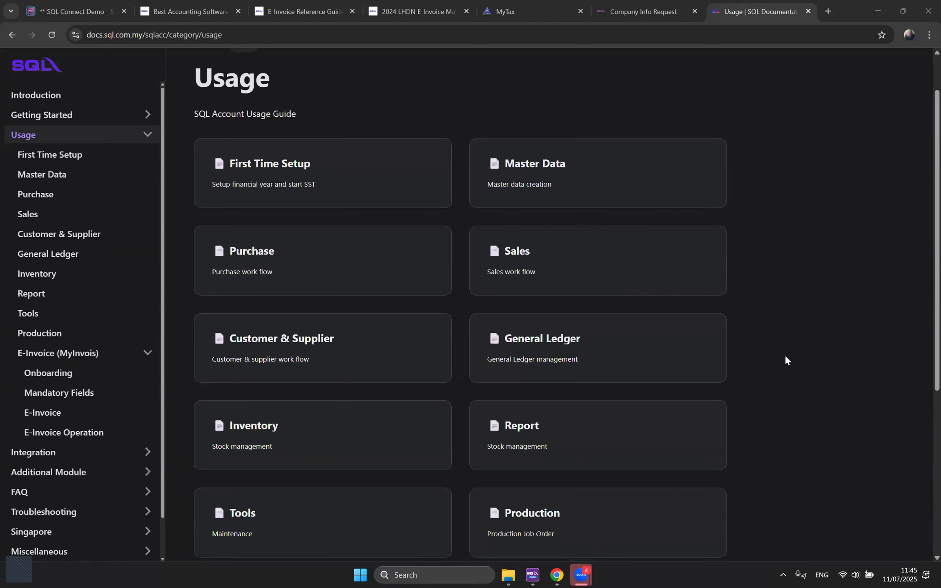
scroll(786, 355, "up", 1)
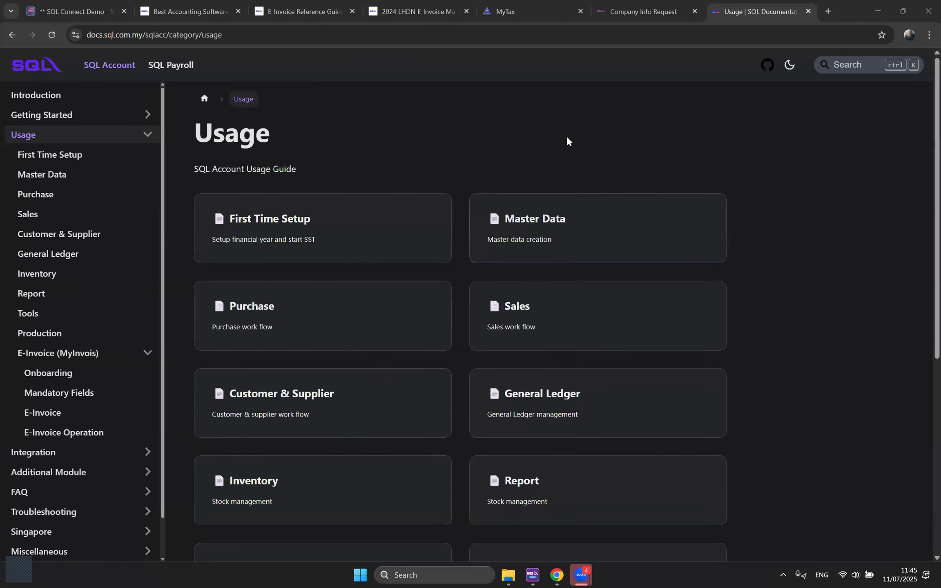
left_click(74, 11)
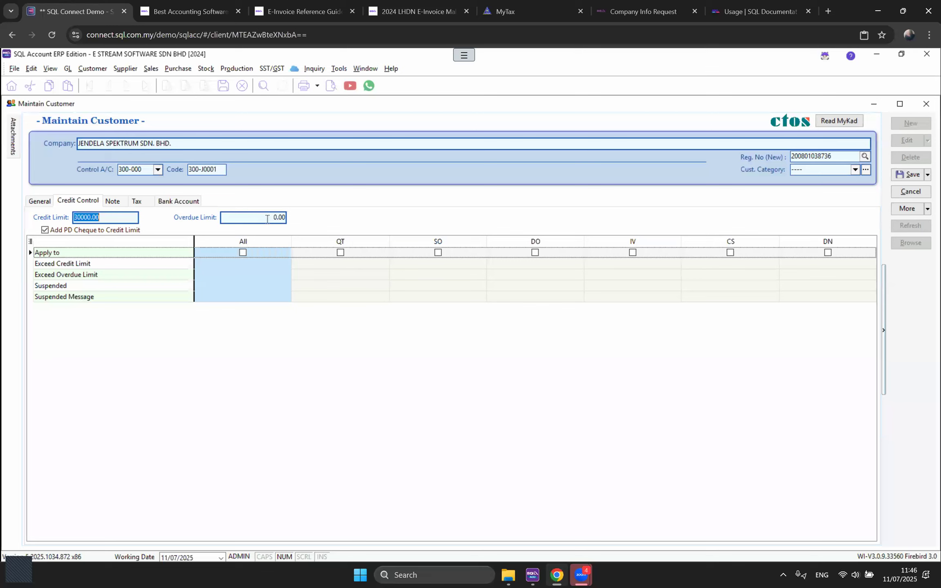
Step: Apply credit control to all document types with the 30,000.00 credit limit, then view the Note tab
left_click(248, 265)
left_click(243, 253)
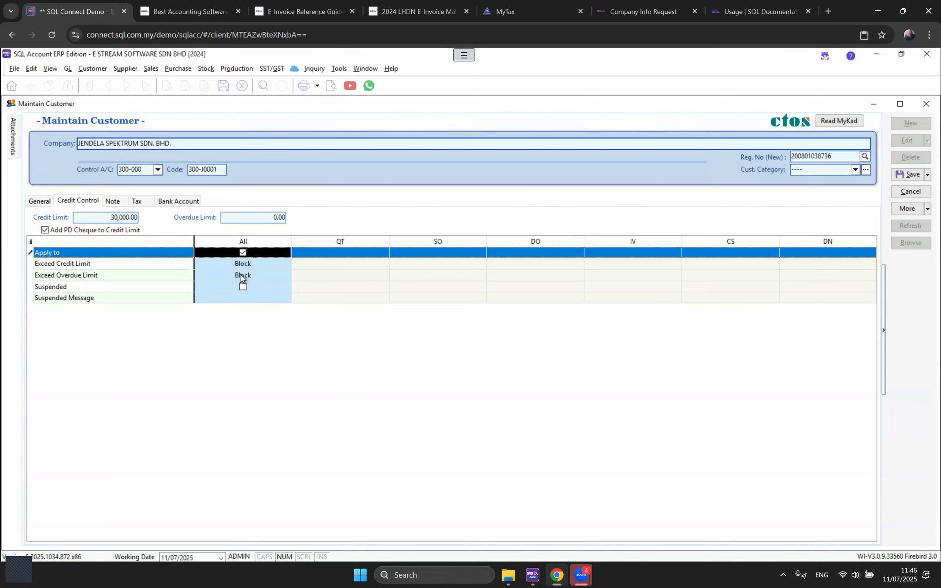
left_click(114, 201)
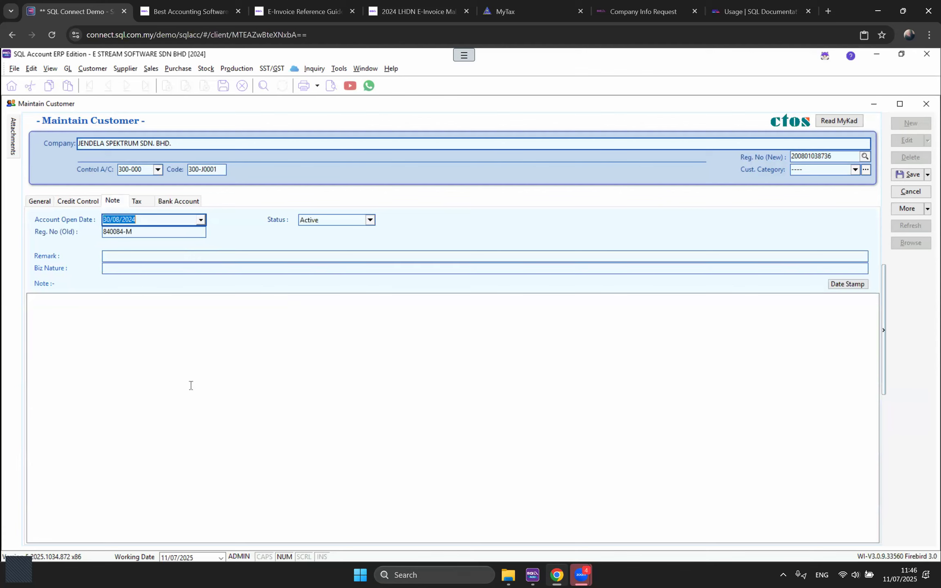
key("Tab")
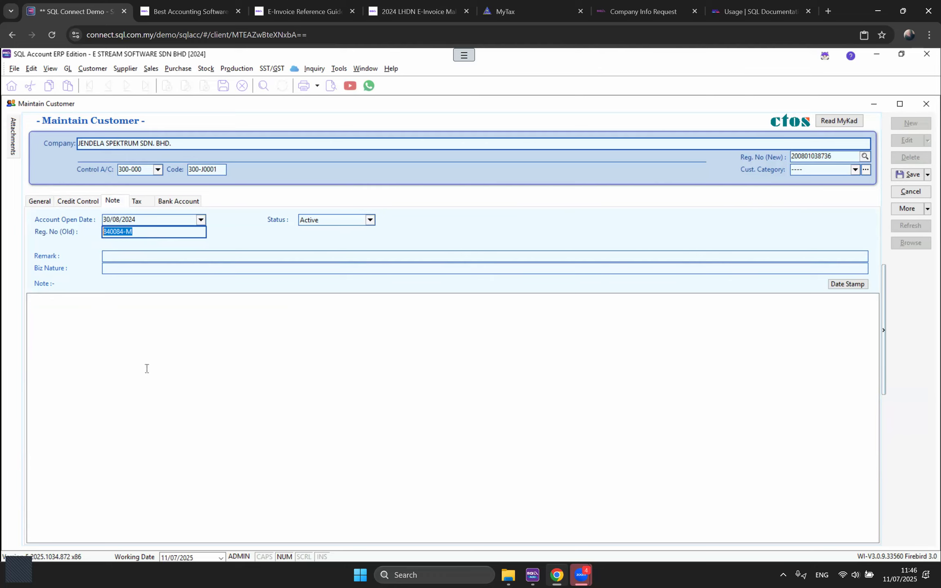
Step: Review the customer's Tax tab: Sales Tax No., BRN, TIN and Exemption No
left_click(145, 201)
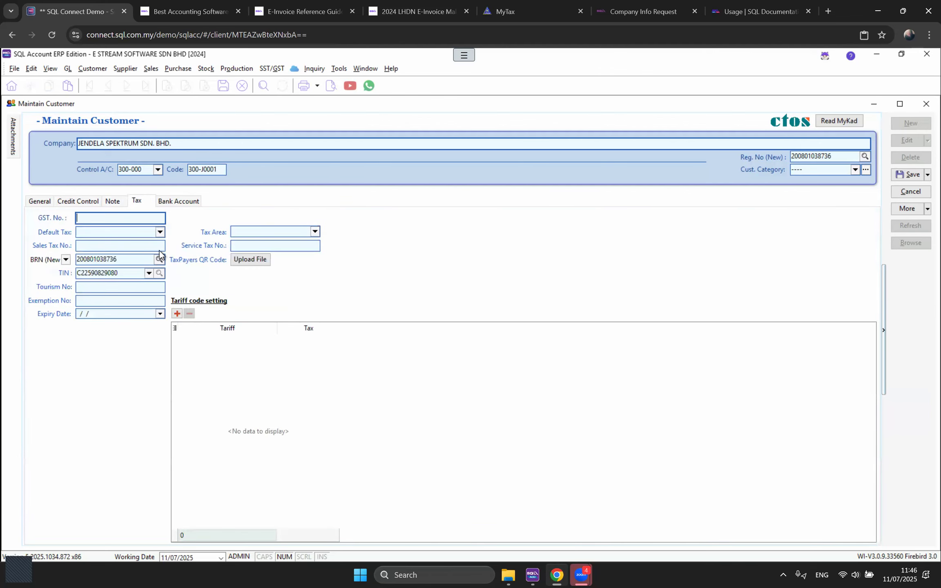
left_click(110, 246)
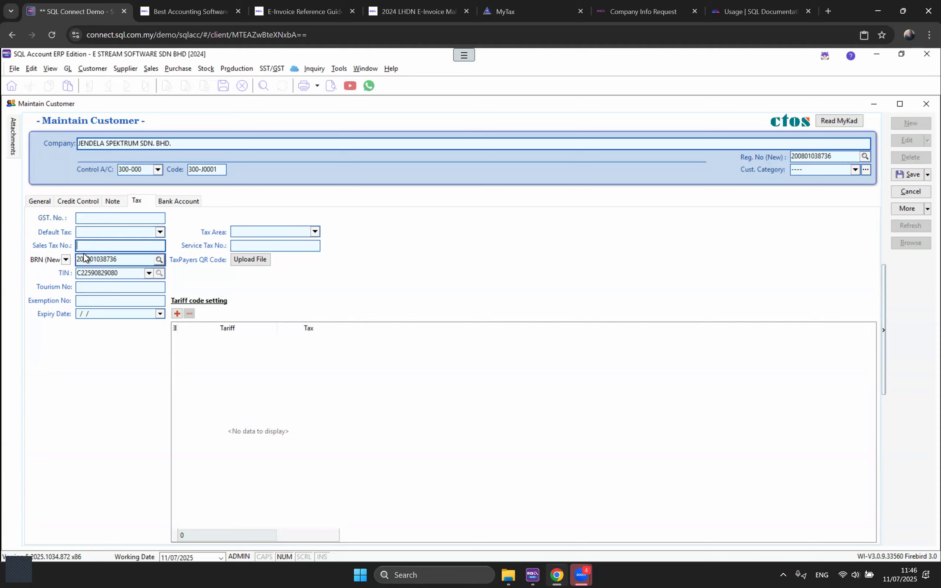
left_click_drag(125, 260, 56, 260)
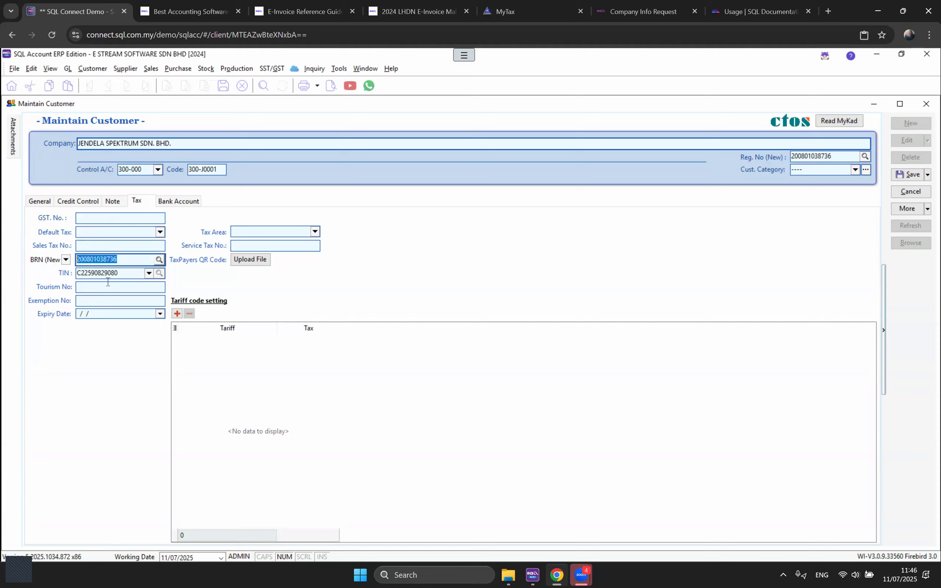
left_click_drag(128, 273, 62, 273)
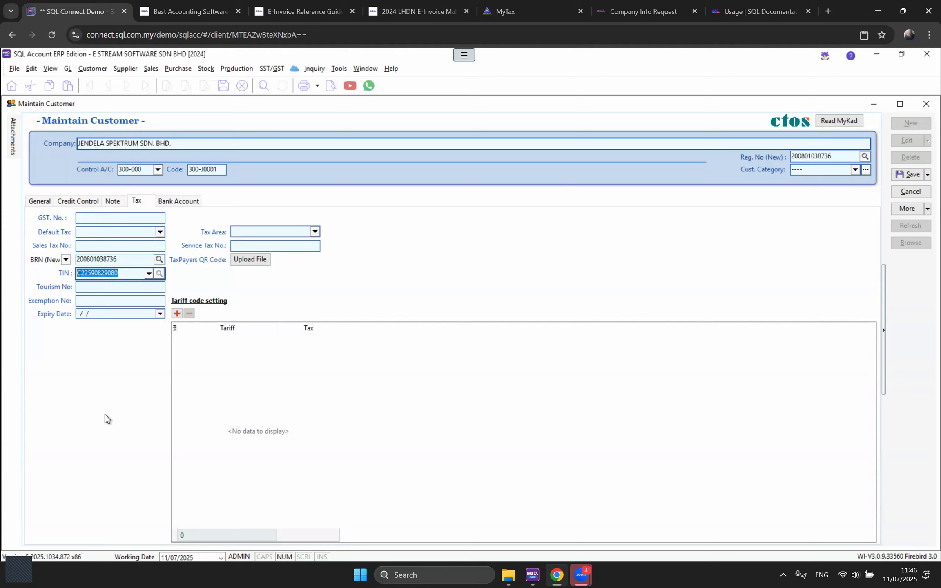
left_click(94, 302)
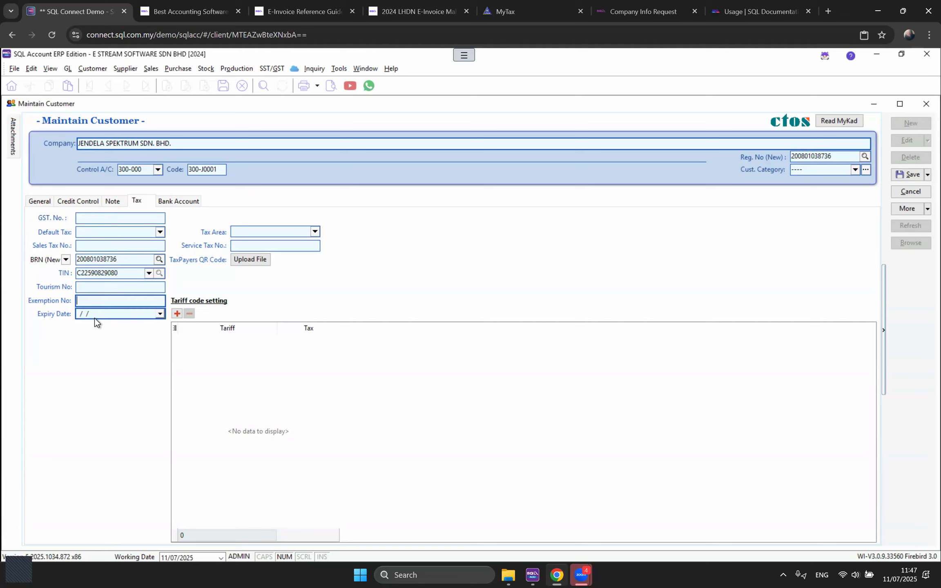
Step: Check the Bank Account tab, revisit Tax and General, then close the customer without saving
left_click(172, 200)
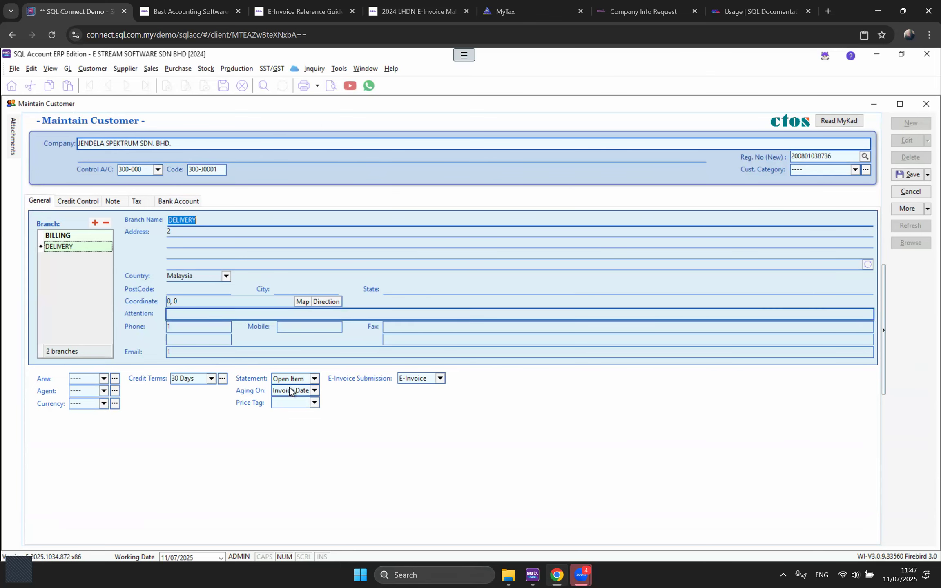
left_click(137, 201)
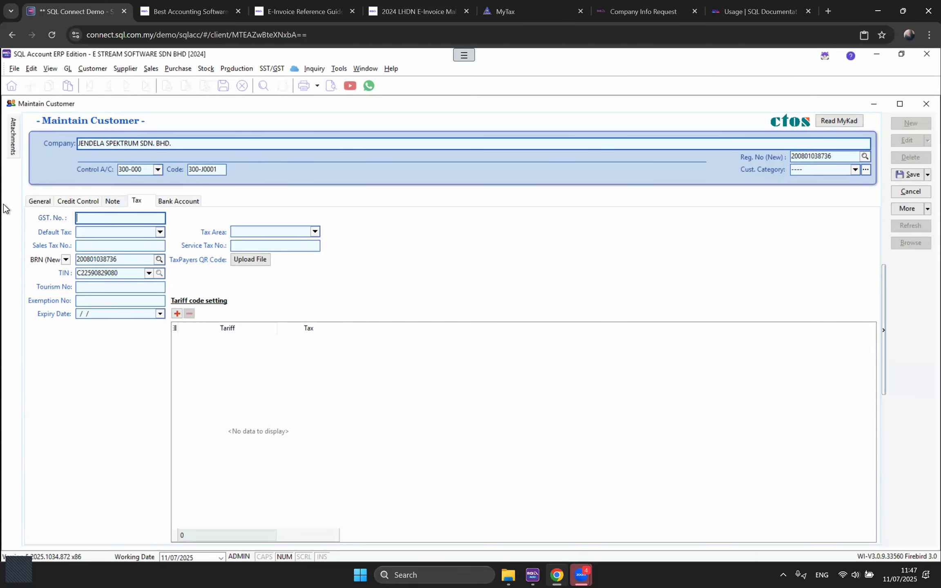
left_click(29, 202)
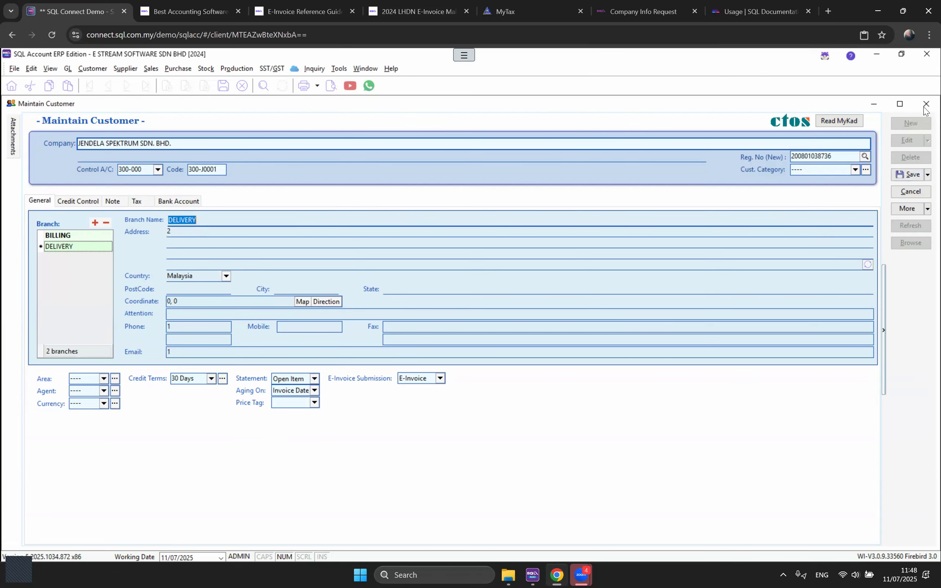
left_click(506, 331)
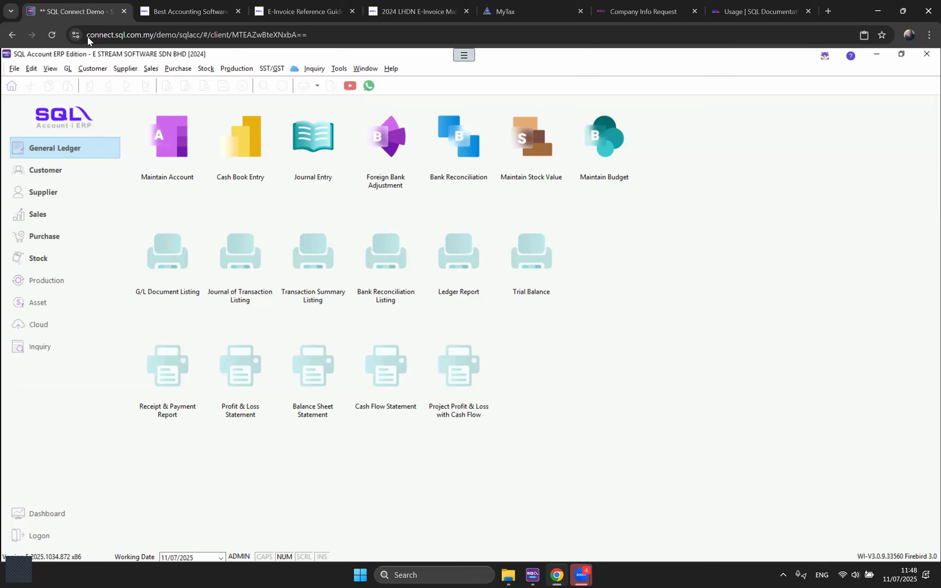
Step: Open Maintain Account and select DIRECTOR'S LOAN FROM under Current Liabilities
left_click(68, 68)
left_click(82, 81)
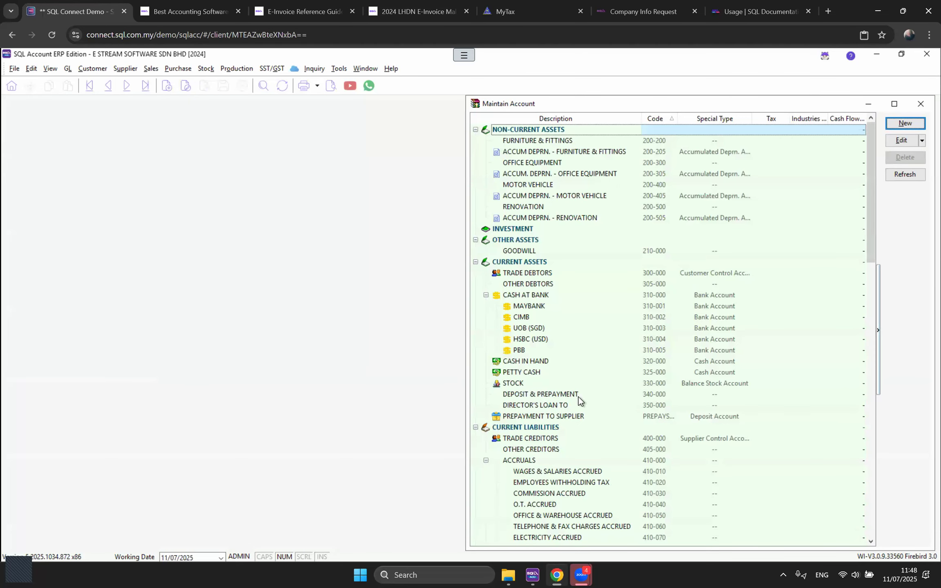
left_click(579, 396)
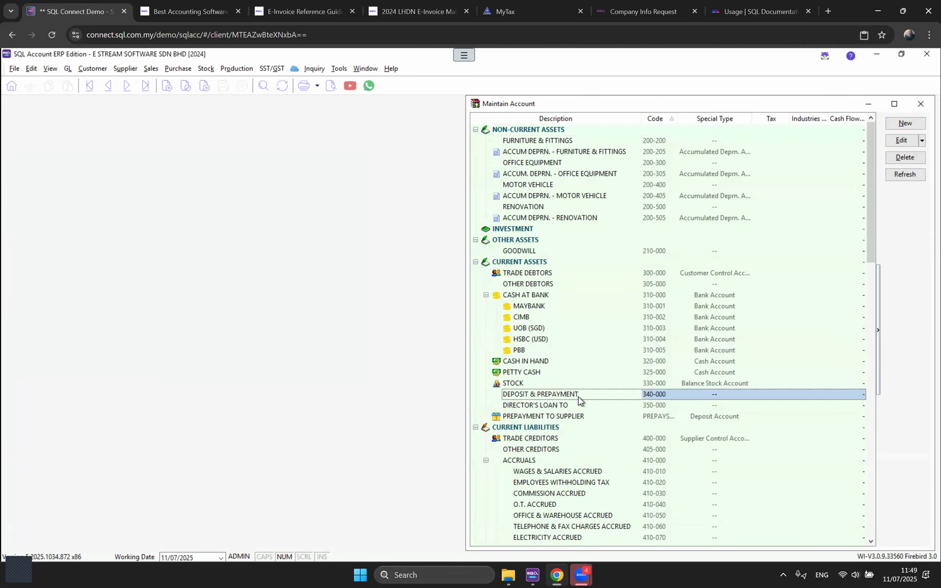
key("a")
scroll(584, 409, "down", 2)
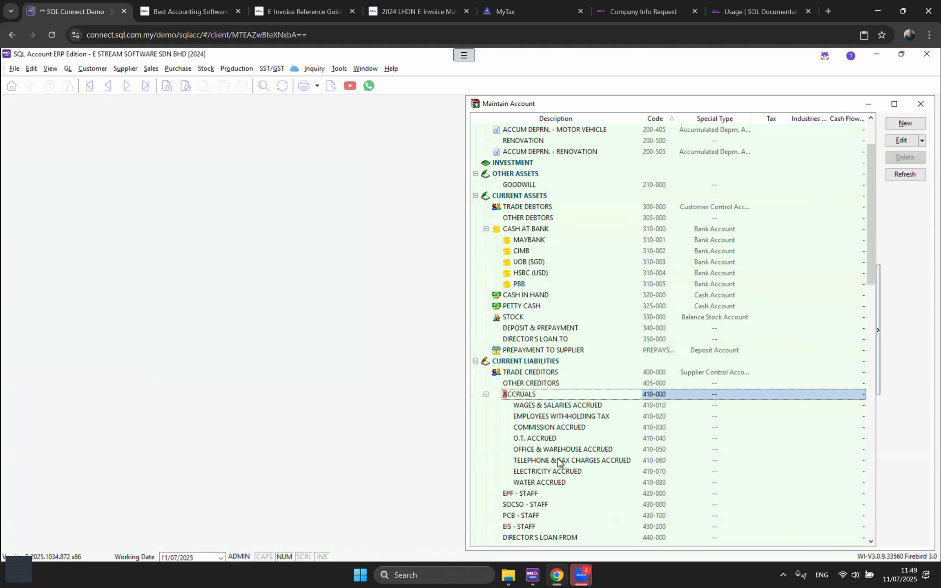
scroll(559, 461, "down", 2)
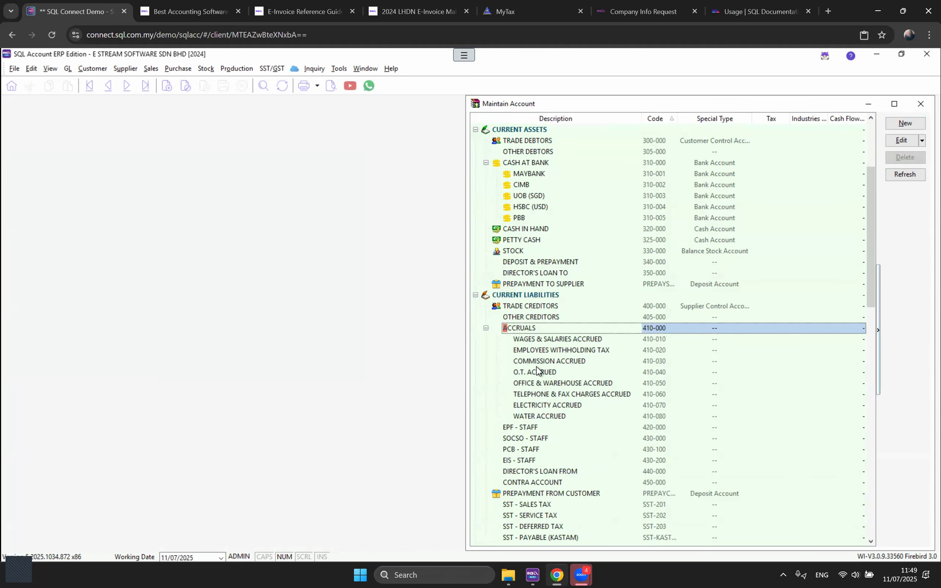
scroll(538, 373, "down", 1)
scroll(539, 398, "down", 1)
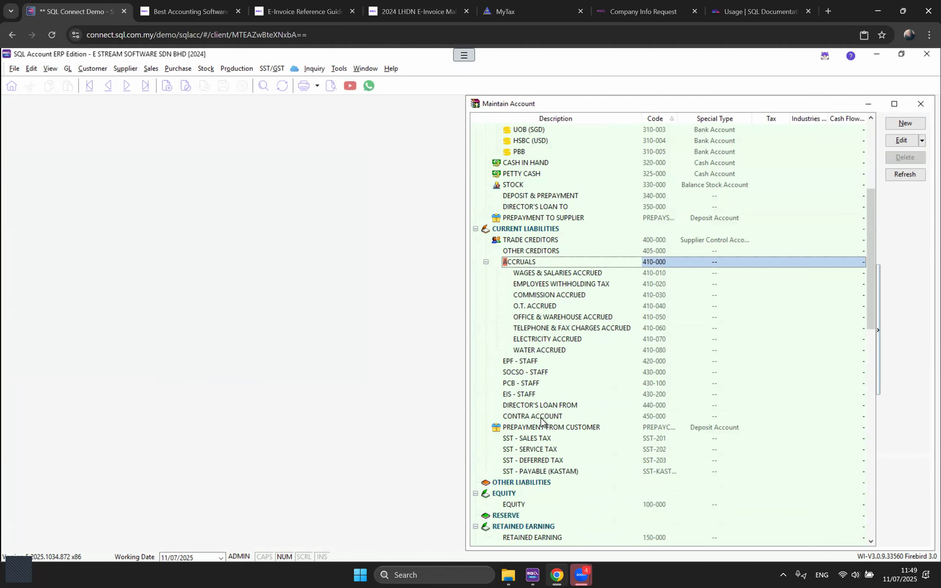
left_click(542, 407)
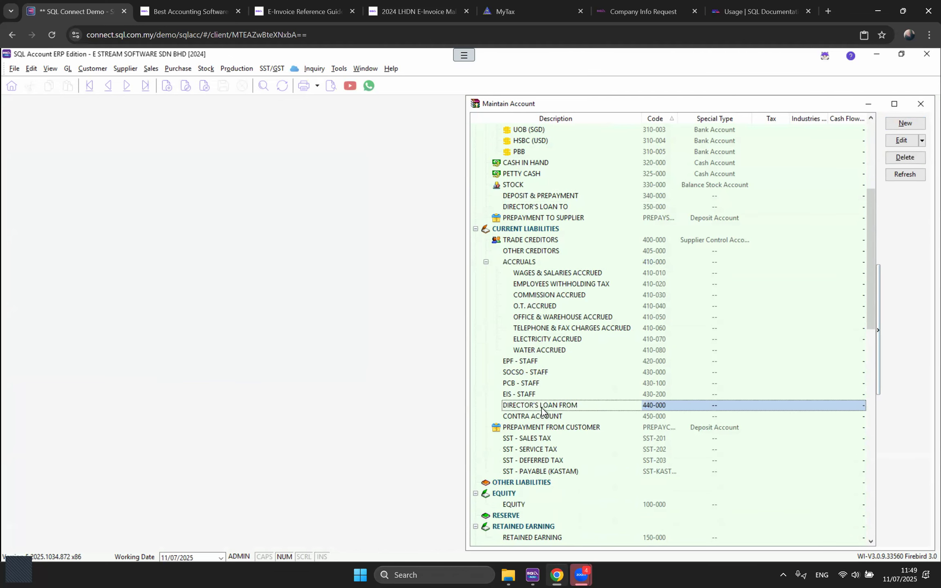
Step: Rename account 440-000 to AMOUNT OWNG TO DIRECTOR
left_click(901, 140)
triple_click(501, 257)
type("AMOUNT OWNG TO DIRECTOR")
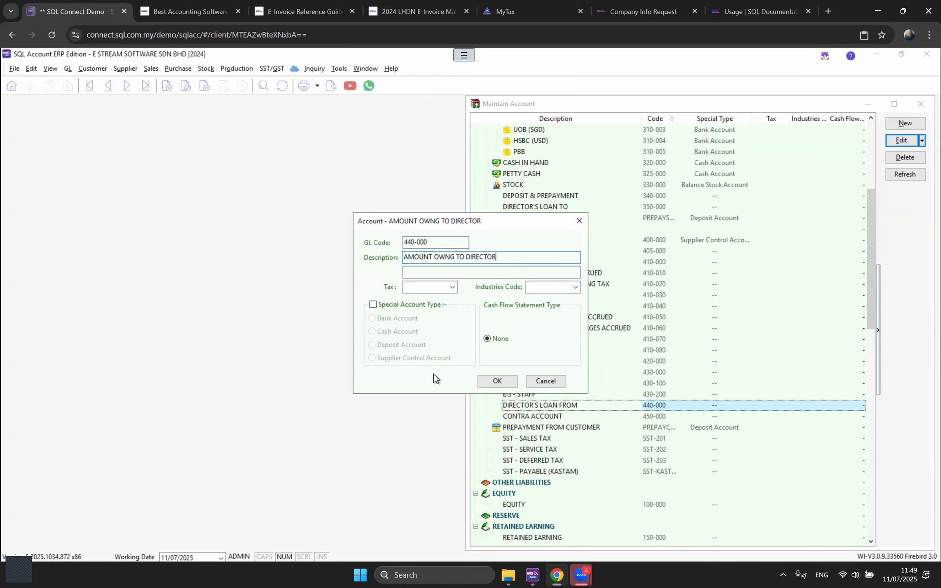
left_click(496, 385)
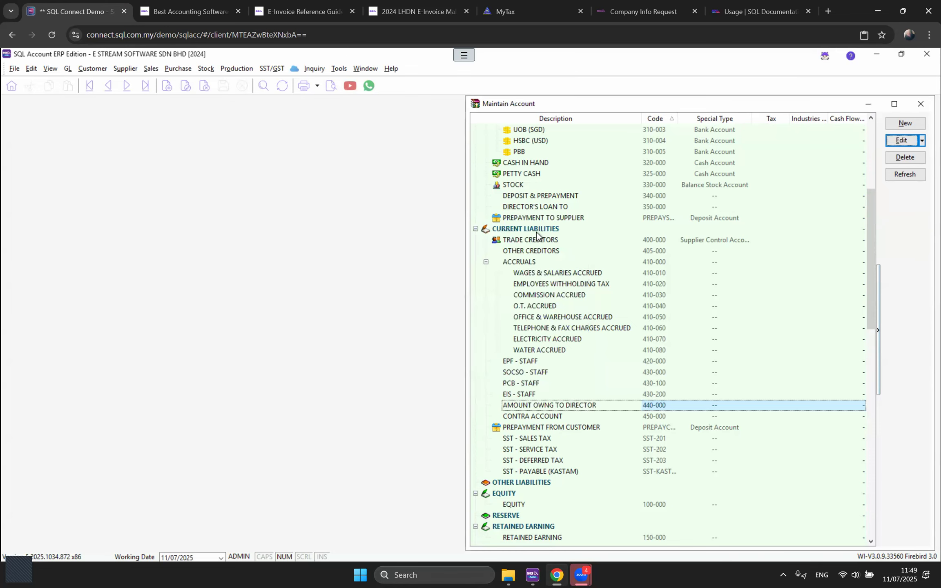
left_click(544, 233)
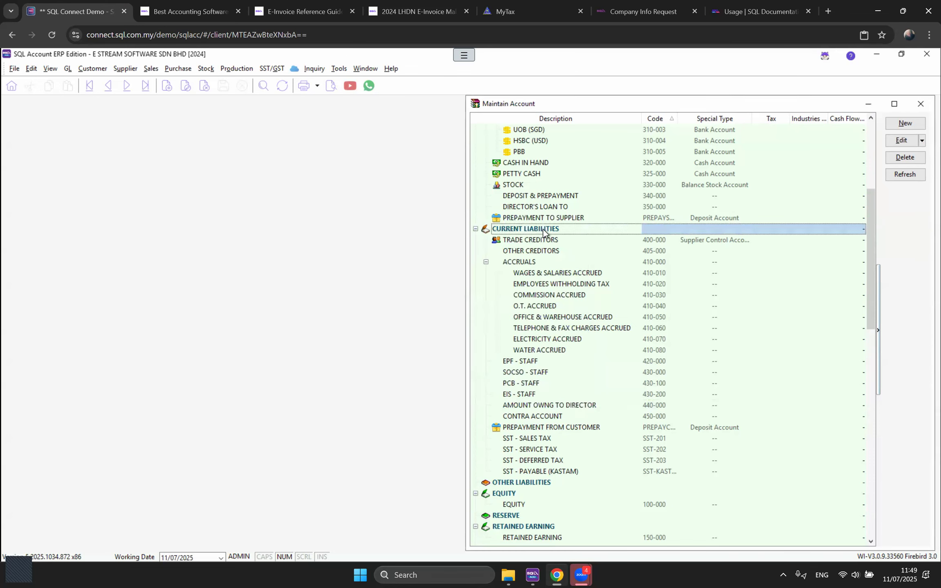
left_click(564, 407)
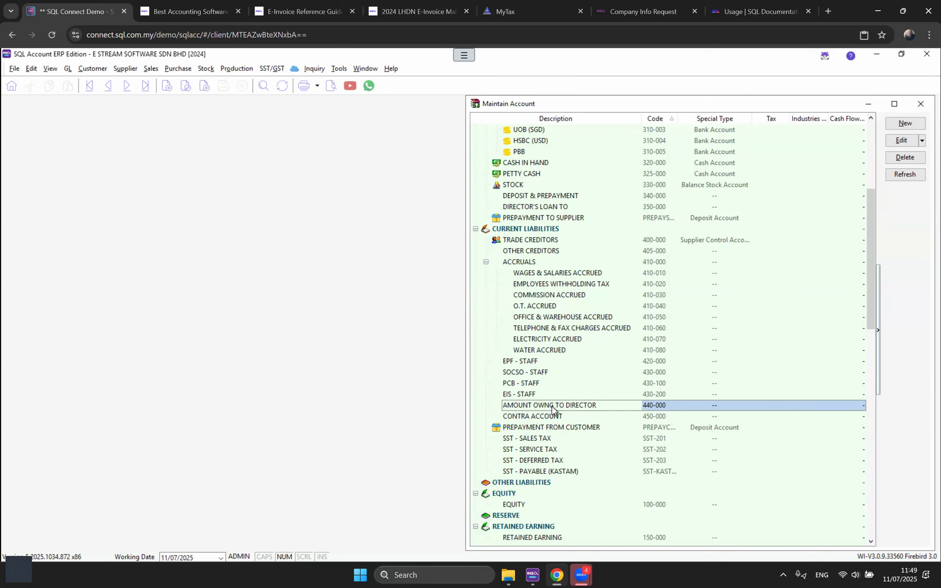
Step: Start a new journal-type supplier credit note for ADY INTERNATIONAL PLT
left_click(130, 69)
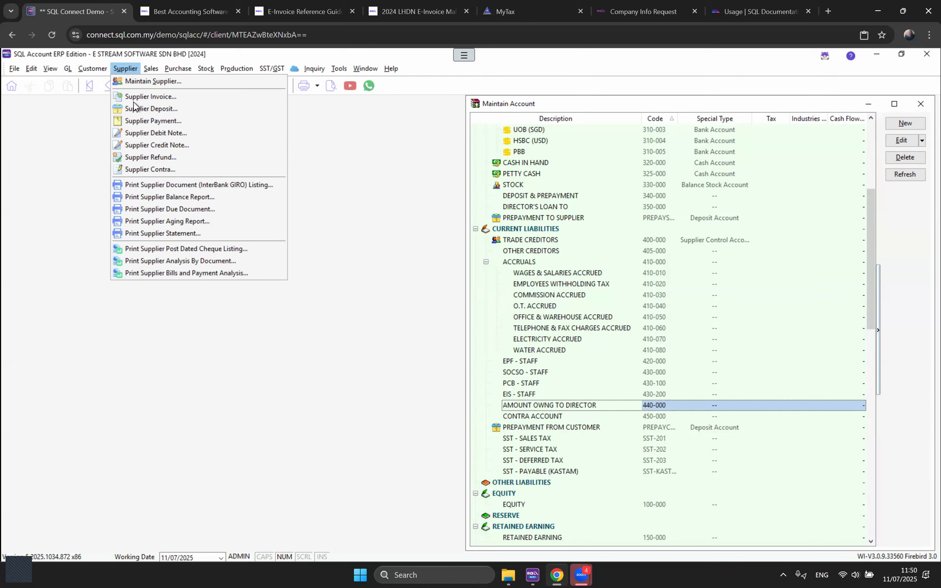
left_click(176, 145)
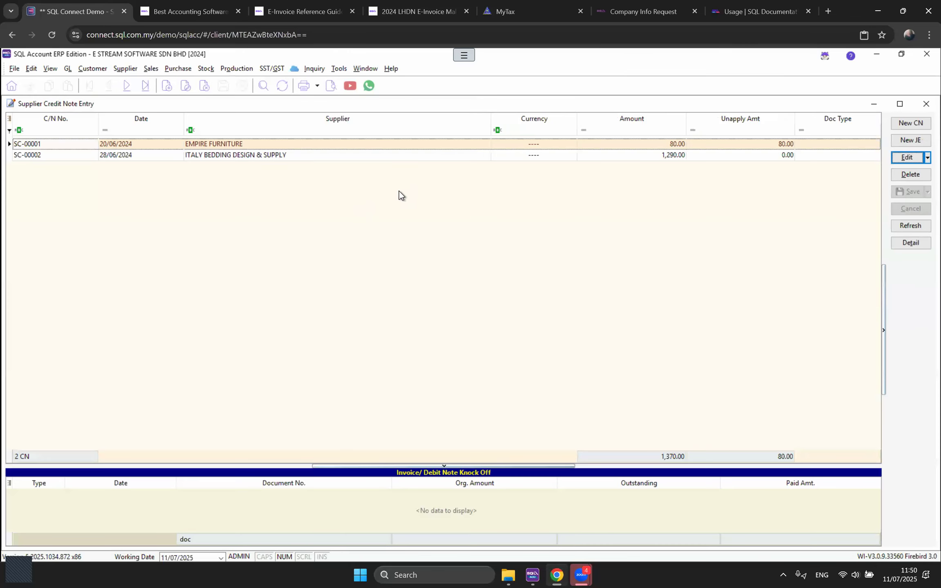
left_click(904, 142)
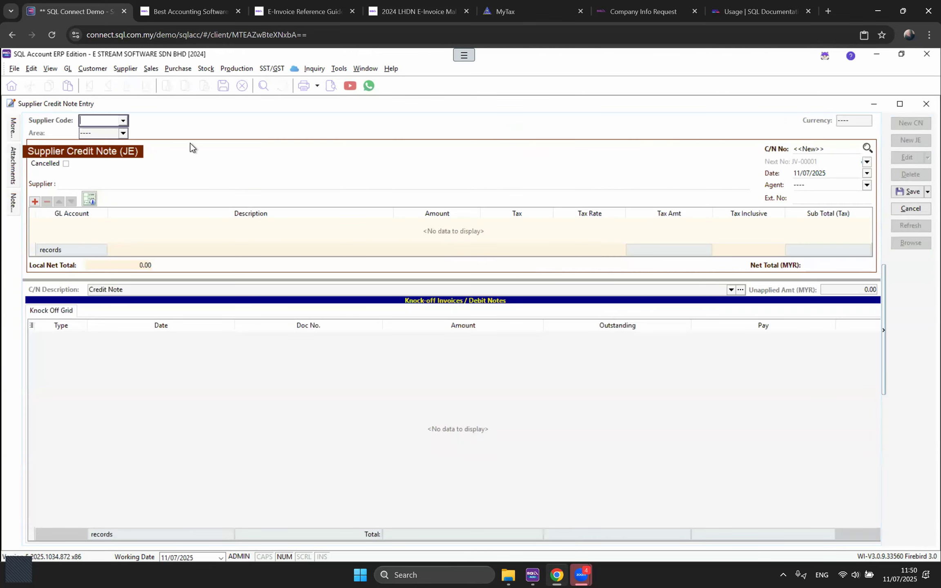
left_click(123, 121)
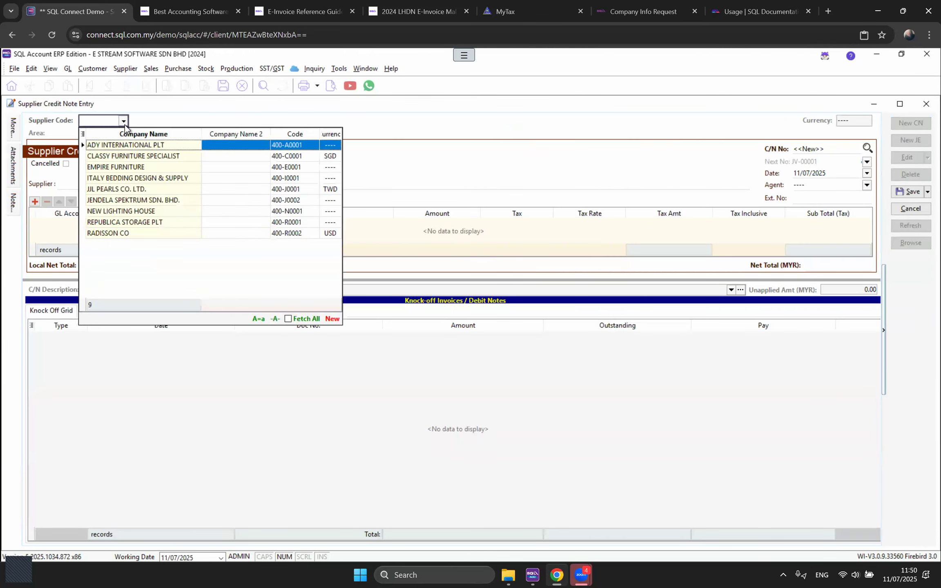
left_click(137, 146)
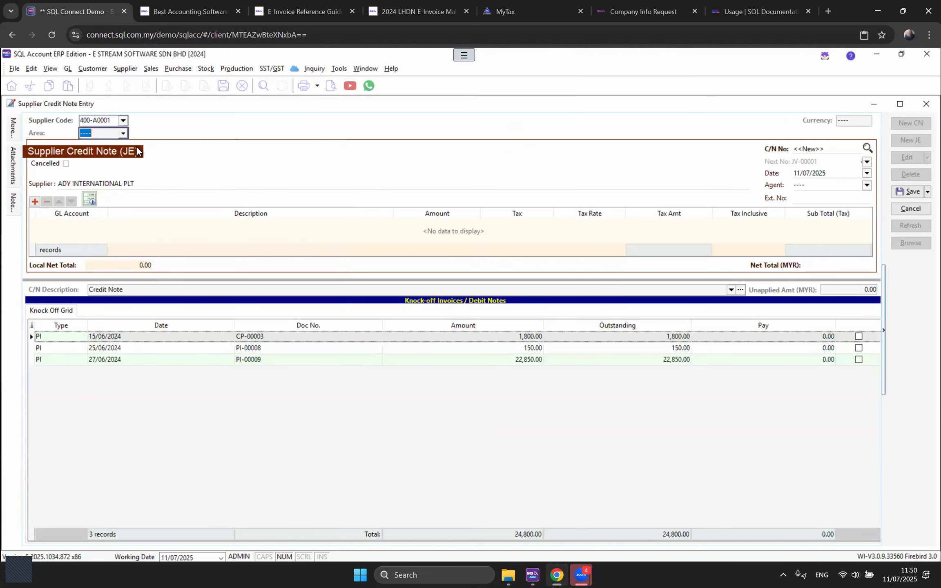
left_click(528, 340)
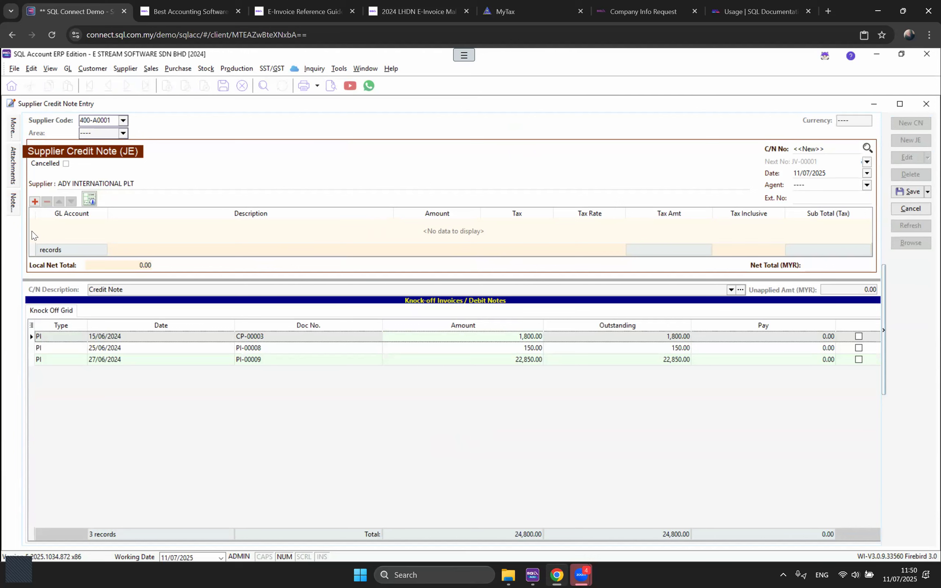
Step: Add a 1,800.00 line on GL 440-000 and paste in the credit note description
left_click(34, 201)
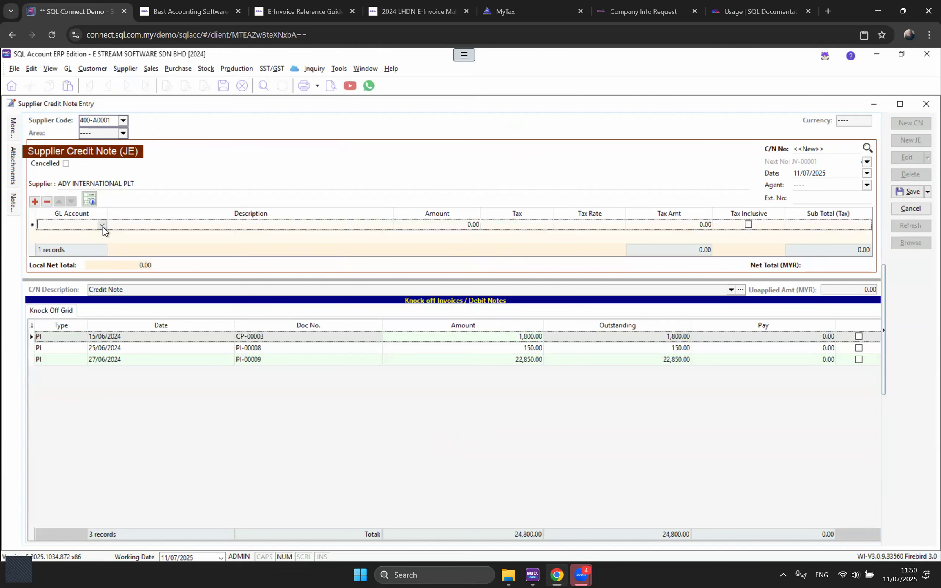
left_click(103, 226)
type("AMO")
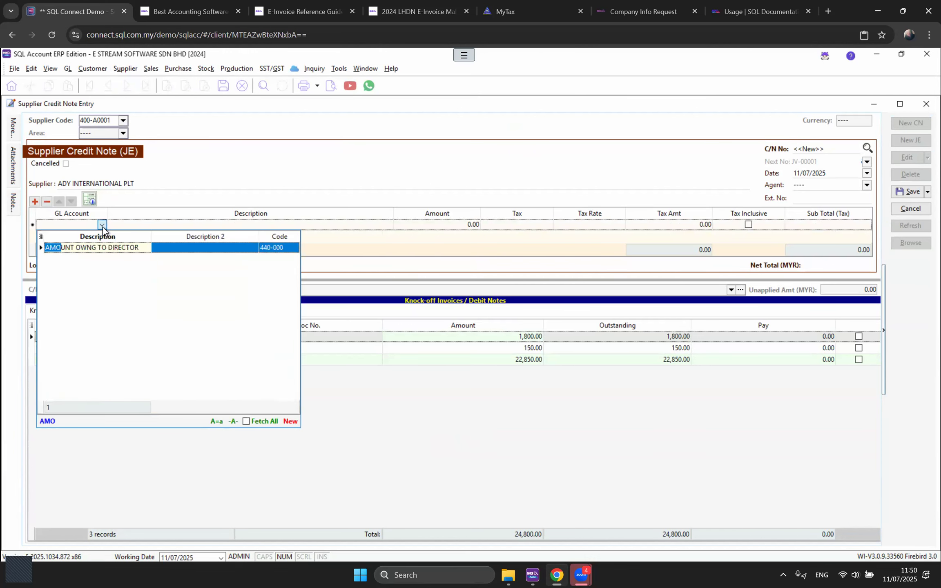
left_click(116, 248)
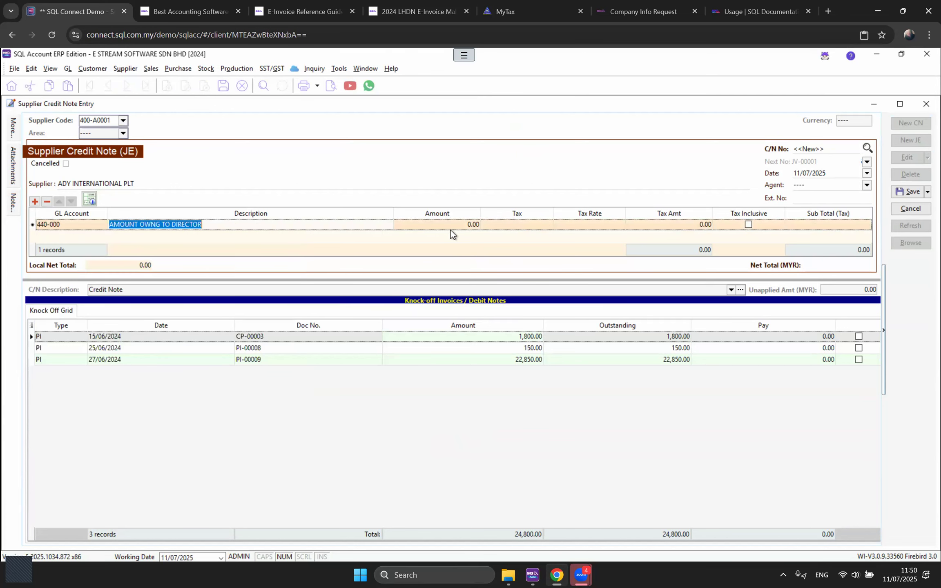
left_click(458, 226)
type("1800")
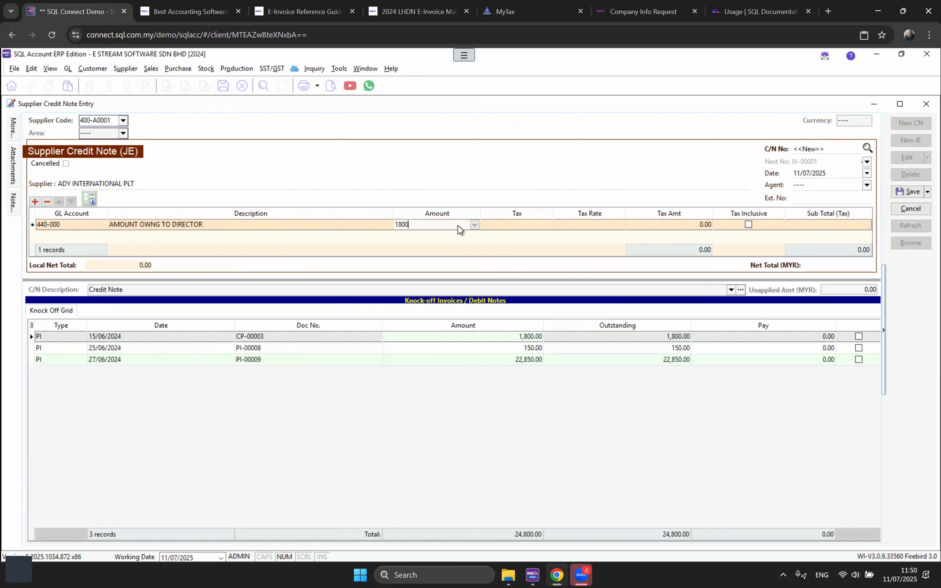
key("Tab")
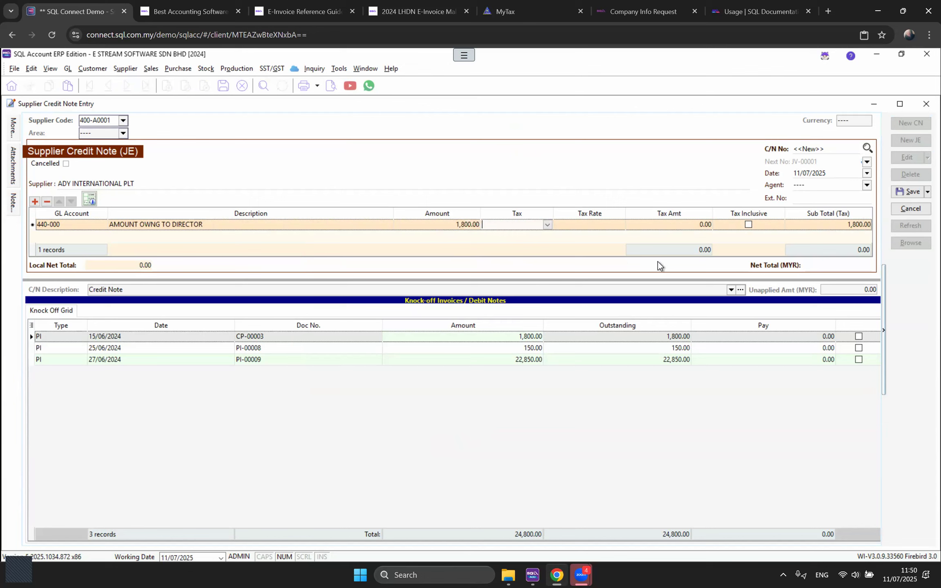
left_click(185, 228)
key("ctrl+c")
left_click_drag(141, 289, 66, 286)
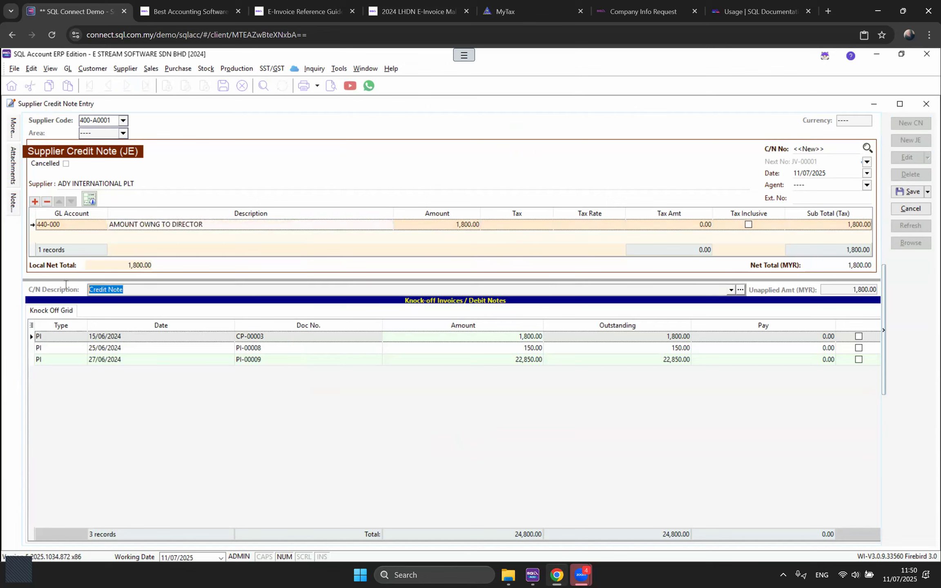
key("ctrl+v")
left_click(270, 255)
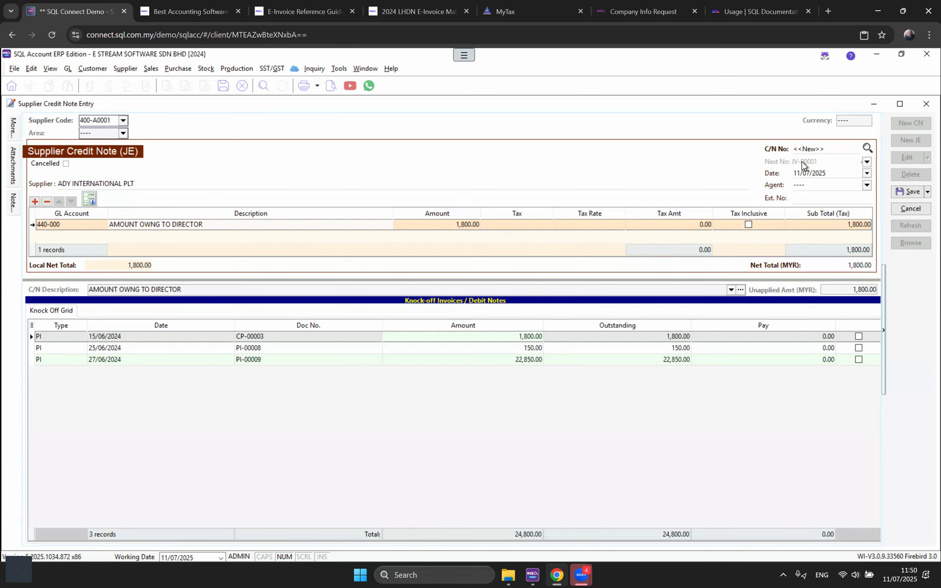
Step: Knock off CP-00003, save the credit note, and close the credit note and chart of accounts windows
left_click(859, 337)
left_click(901, 192)
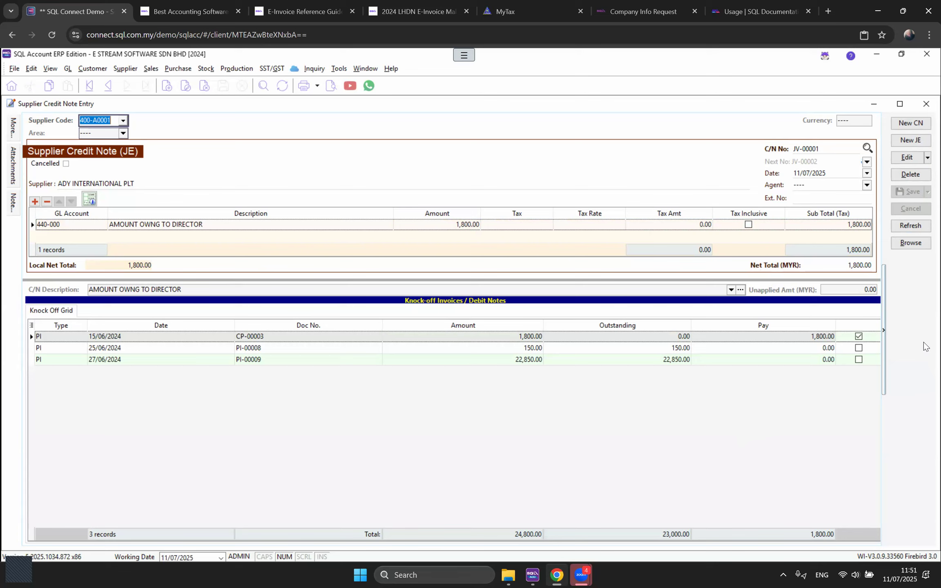
left_click(925, 105)
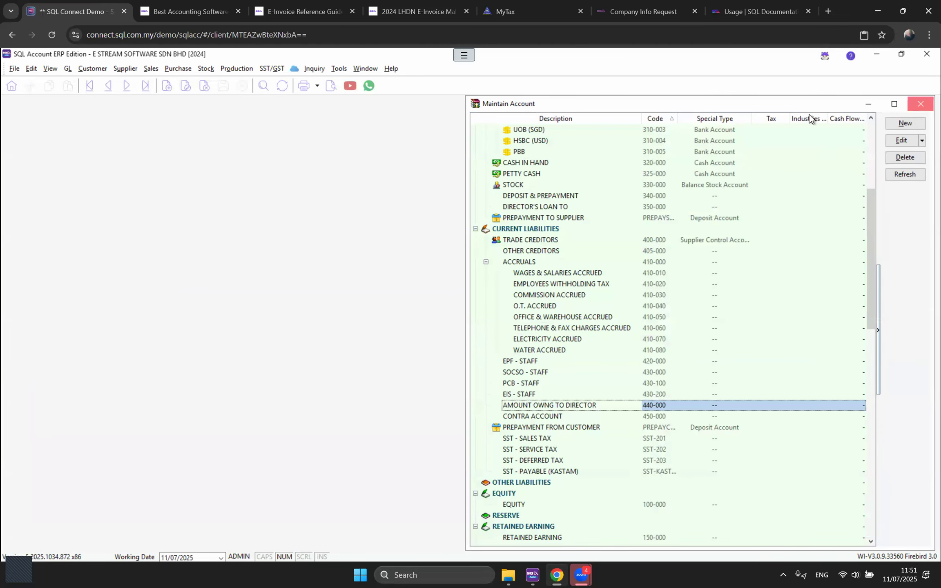
left_click(921, 104)
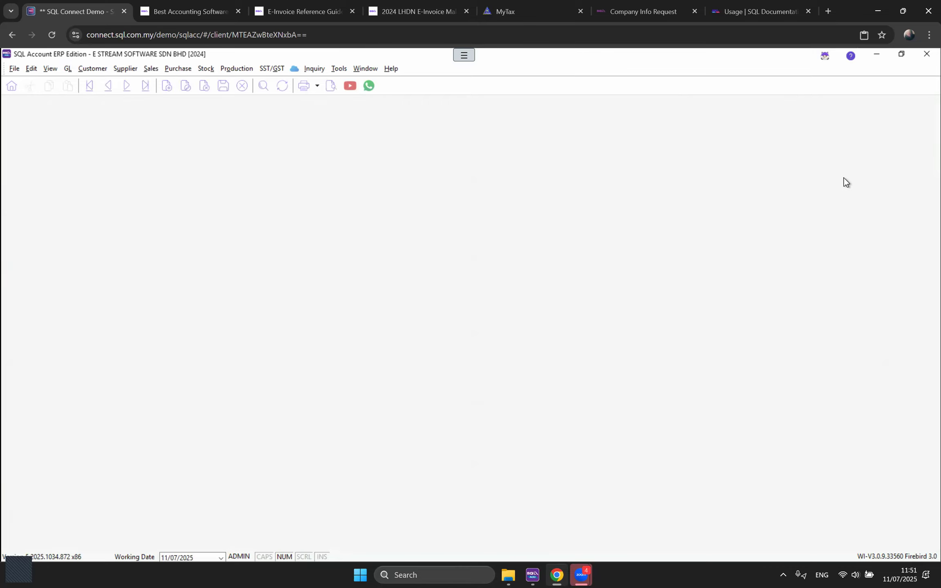
Step: Start a new payment voucher to DIRECTOR paid from MAYBANK
left_click(908, 120)
left_click(100, 200)
type("DIRE")
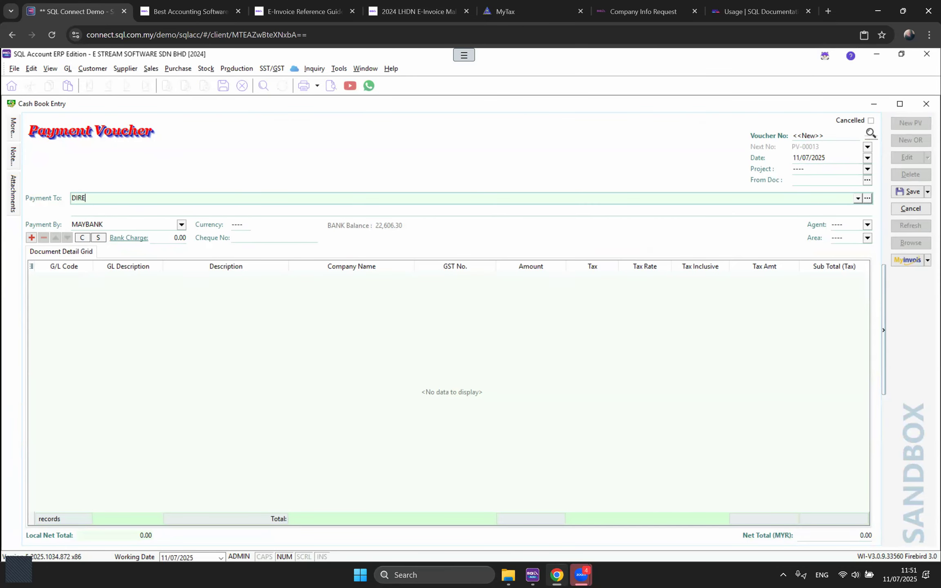
type("CTOR")
left_click(181, 225)
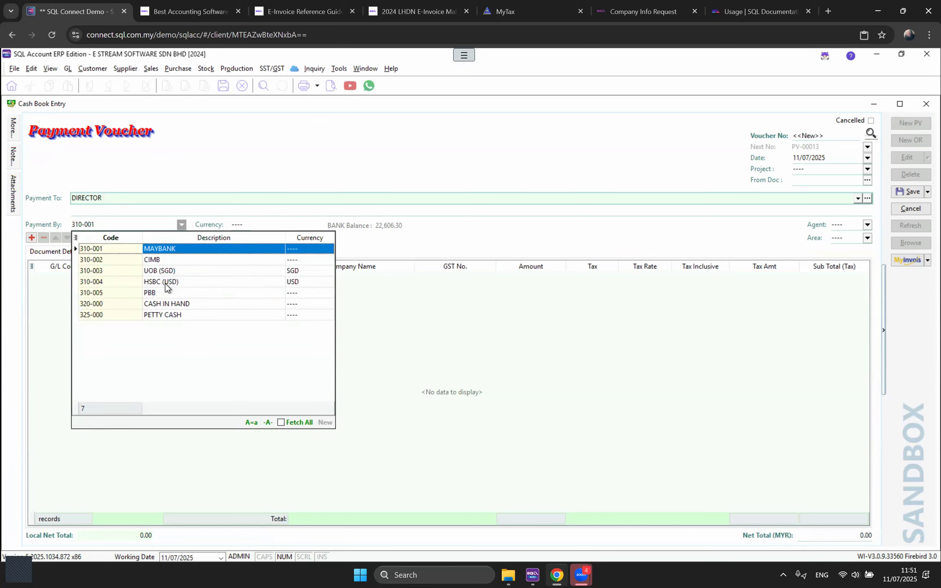
left_click(164, 249)
Step: Add a 1,800.00 line on 440-000 described PAY BACK THE AMOUNT TO SUPPLIER and save
left_click(32, 237)
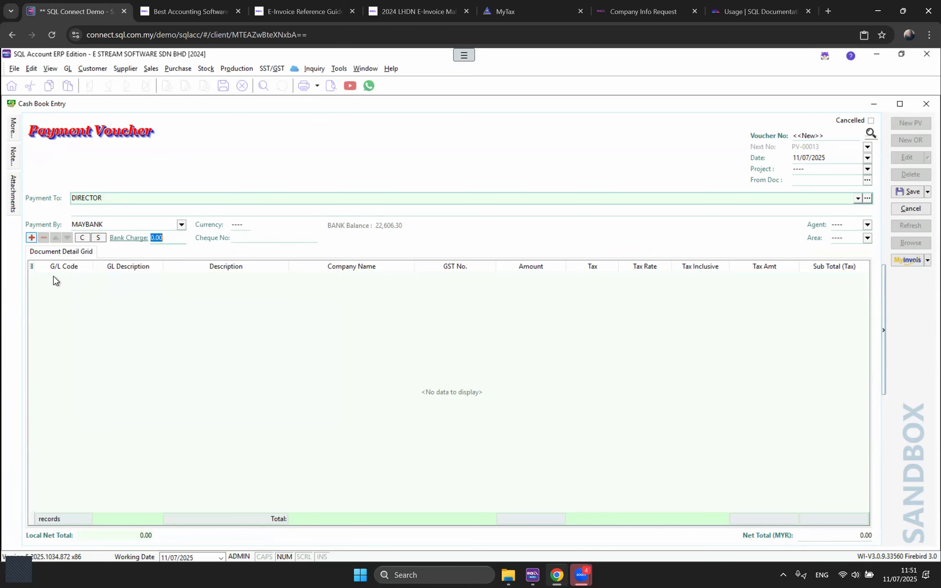
type("AMOU")
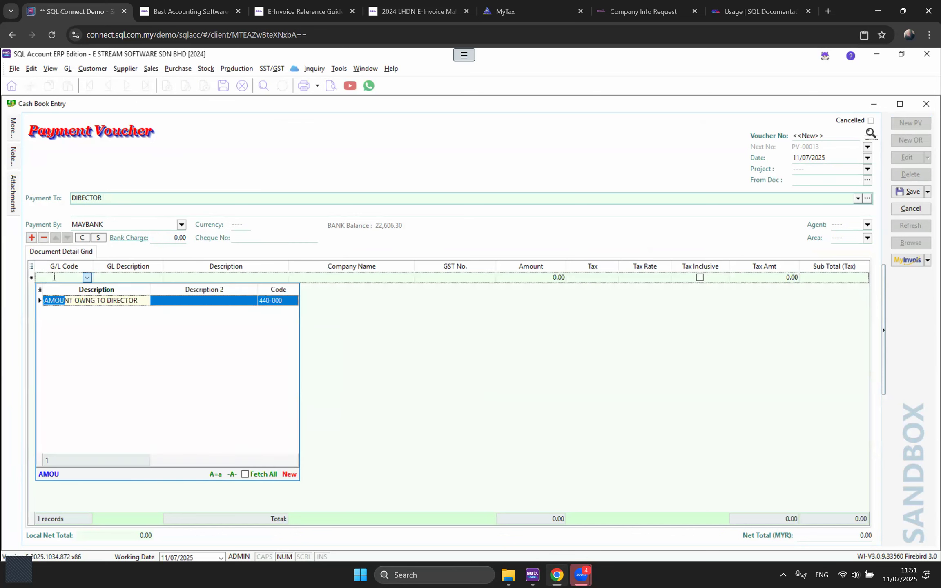
key("Return")
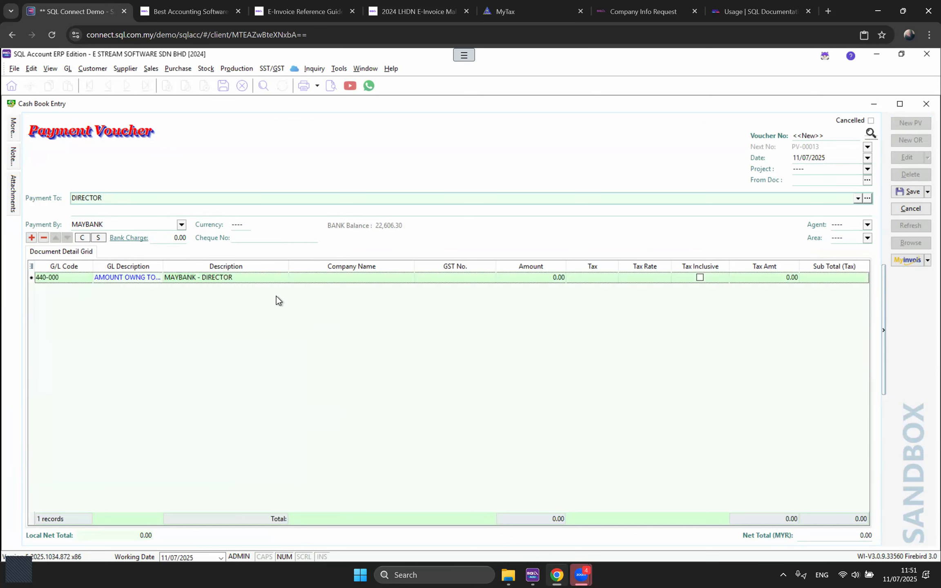
left_click(247, 277)
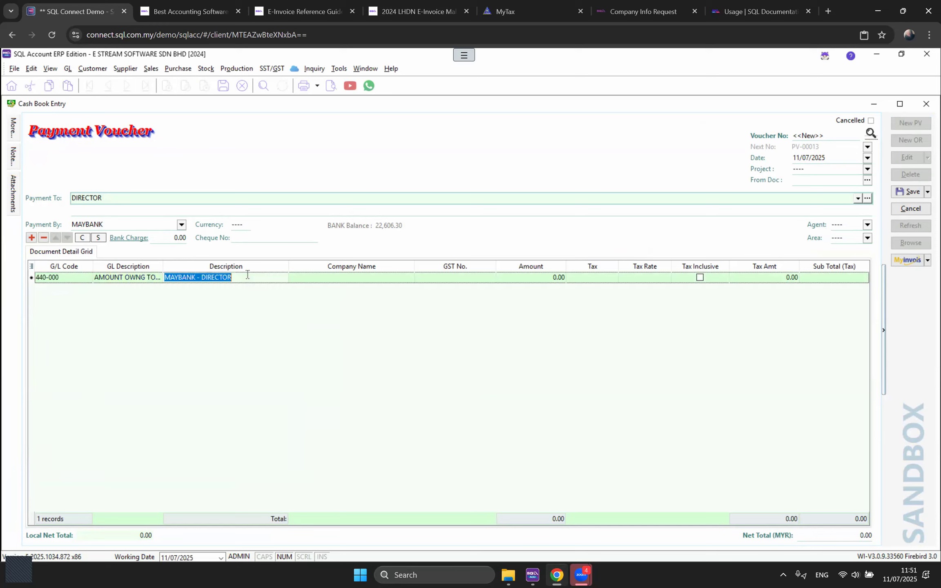
type("PAY ")
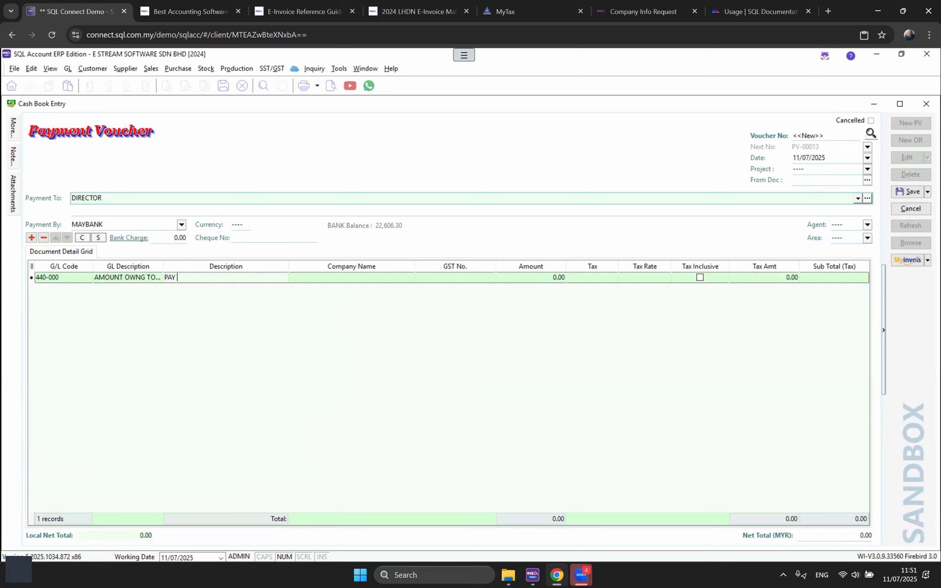
type("BACK THE AMOUNT TO SUPPLIER")
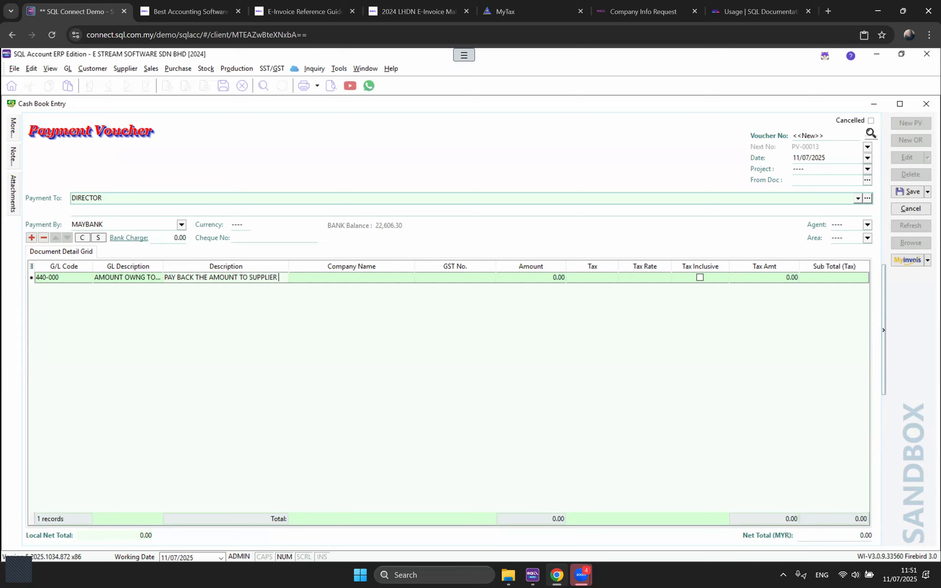
left_click(536, 276)
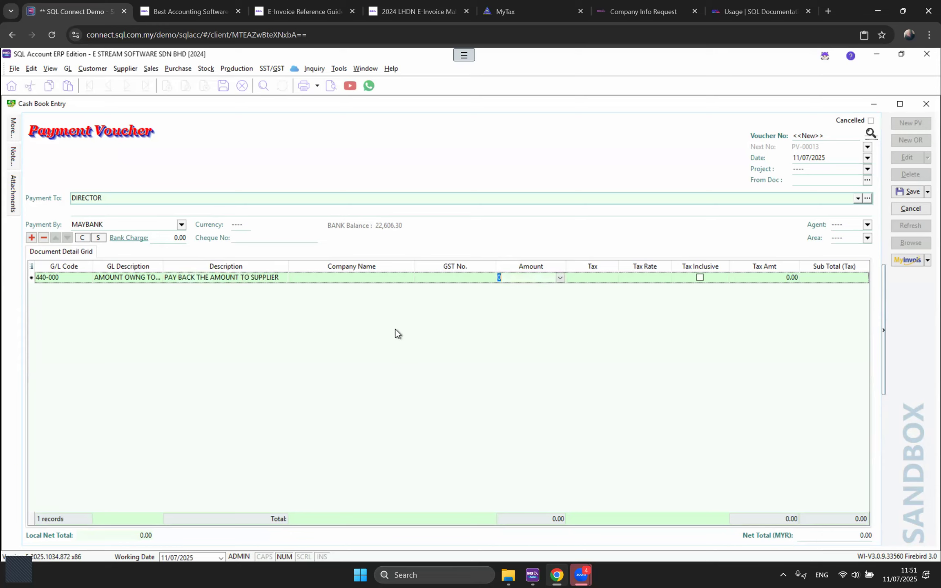
type("1800")
key("ctrl+s")
Step: Run the General Ledger report filtered to account 440-000
left_click(68, 68)
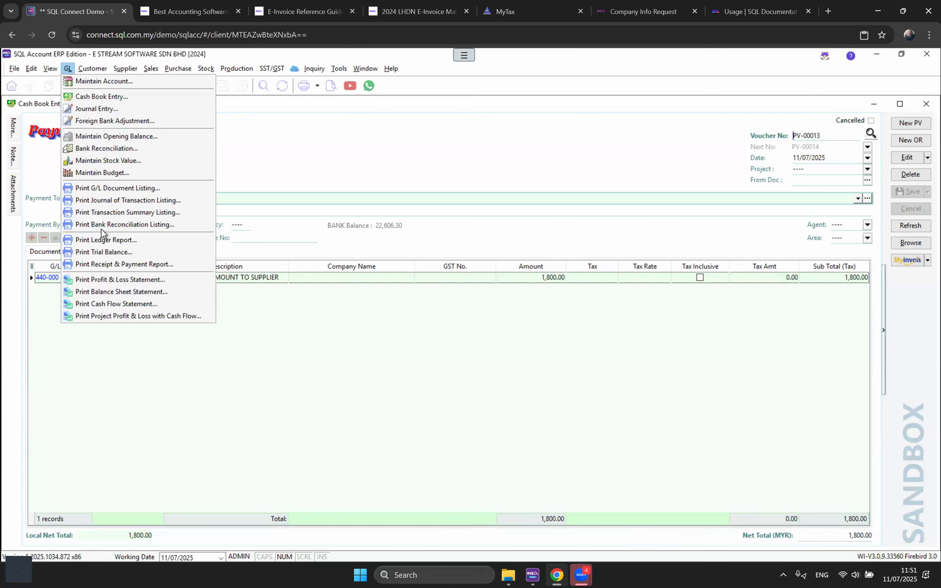
left_click(103, 240)
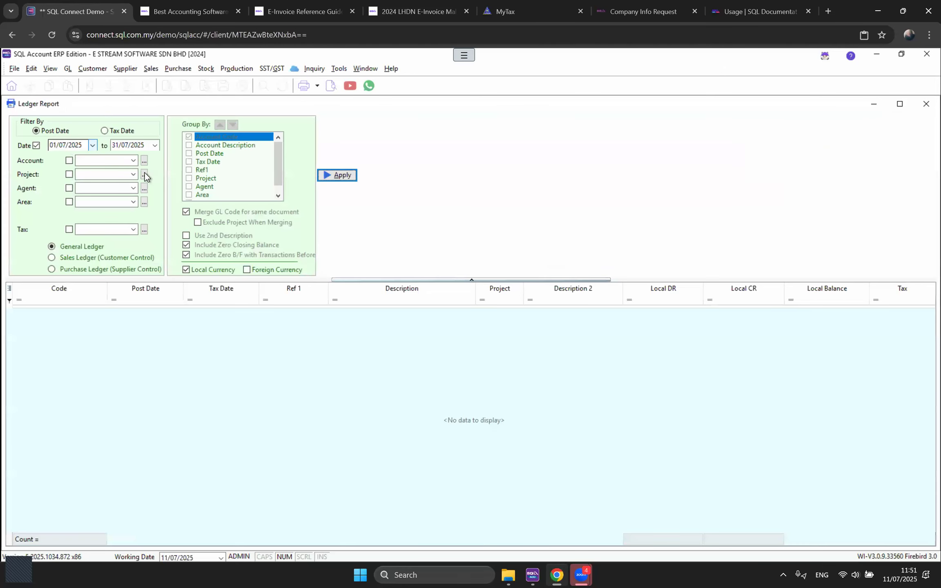
left_click(135, 161)
type("AMO")
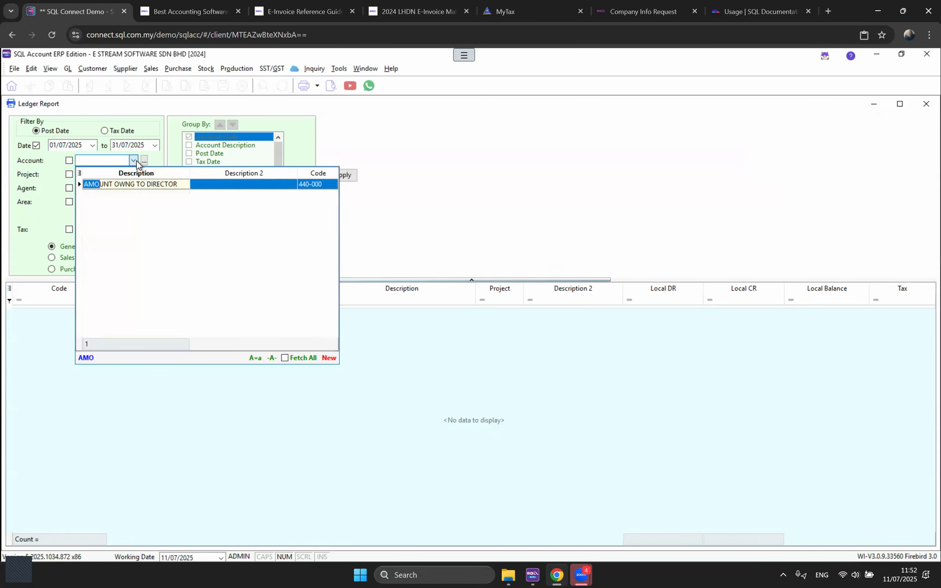
key("Tab")
left_click(348, 175)
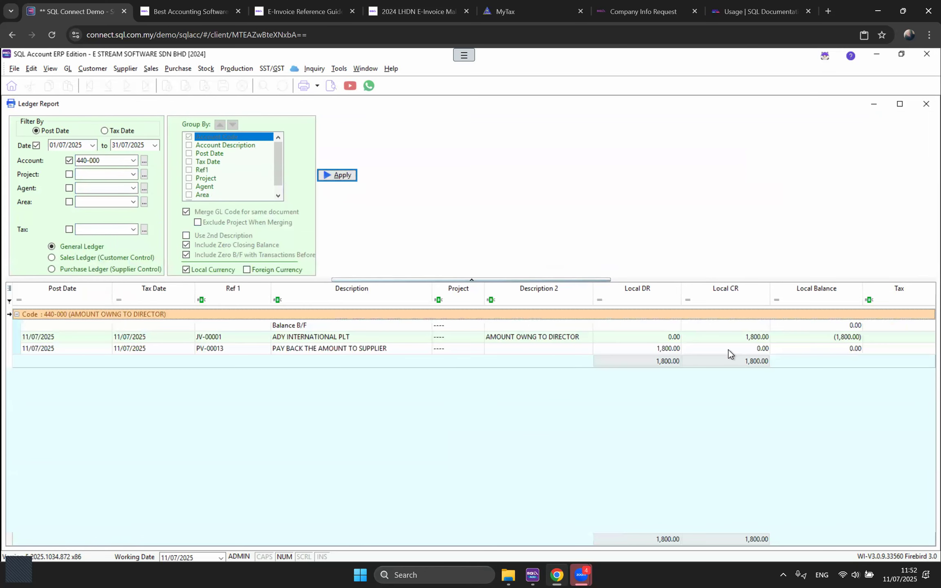
Step: Review the JV-00001 and PV-00013 rows, then close the ledger report and payment voucher
left_click(755, 340)
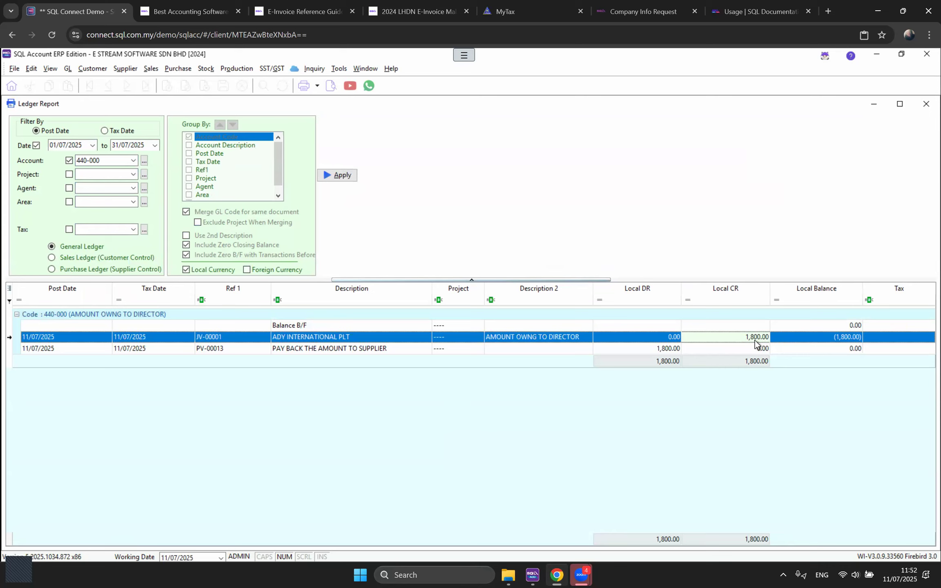
left_click(654, 351)
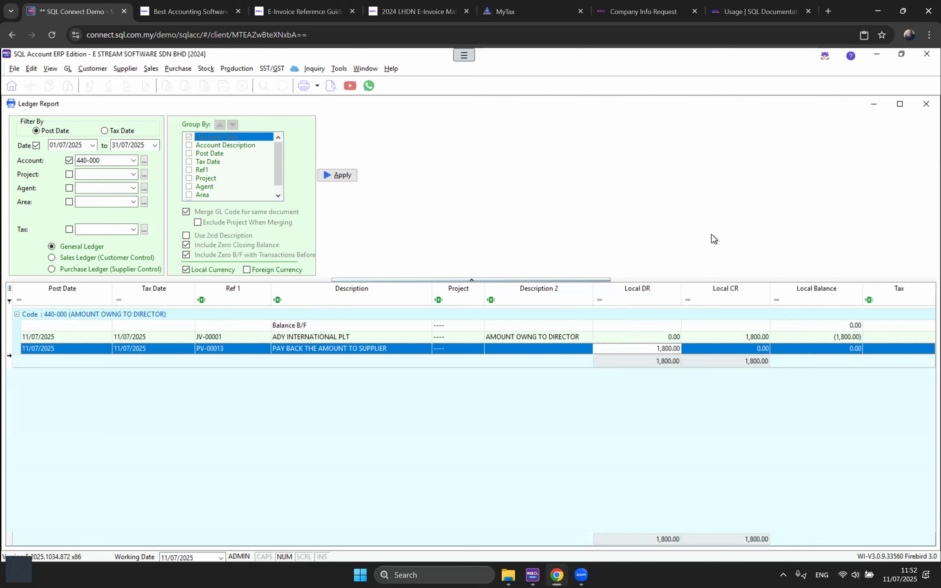
left_click(926, 105)
left_click(926, 104)
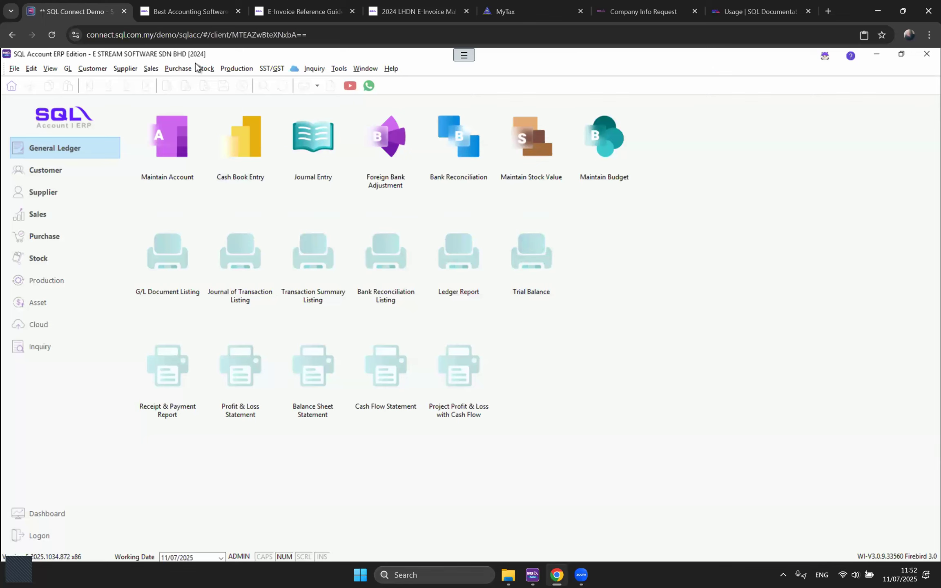
left_click(95, 69)
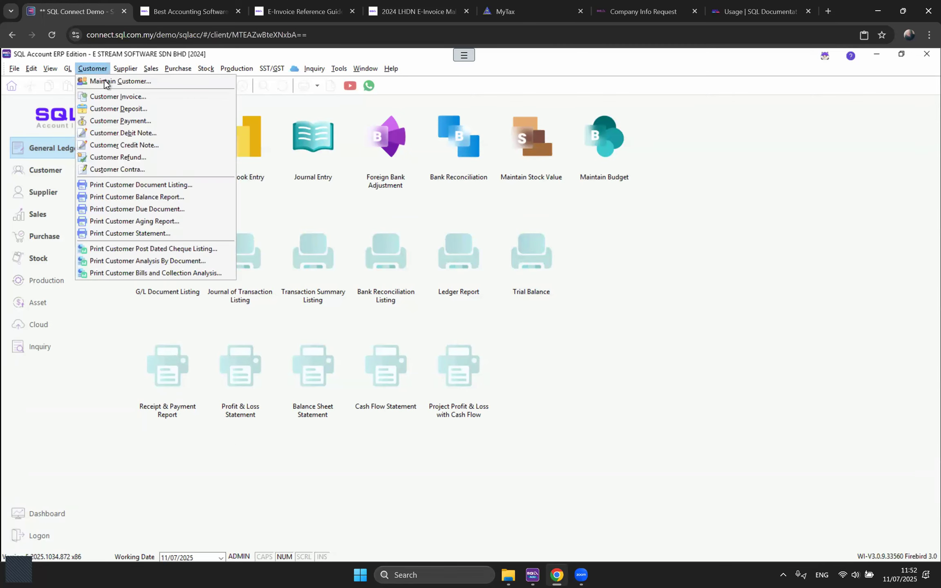
Step: Open the ADY INTERNATIONAL PLT record from the Maintain Supplier list
left_click(131, 70)
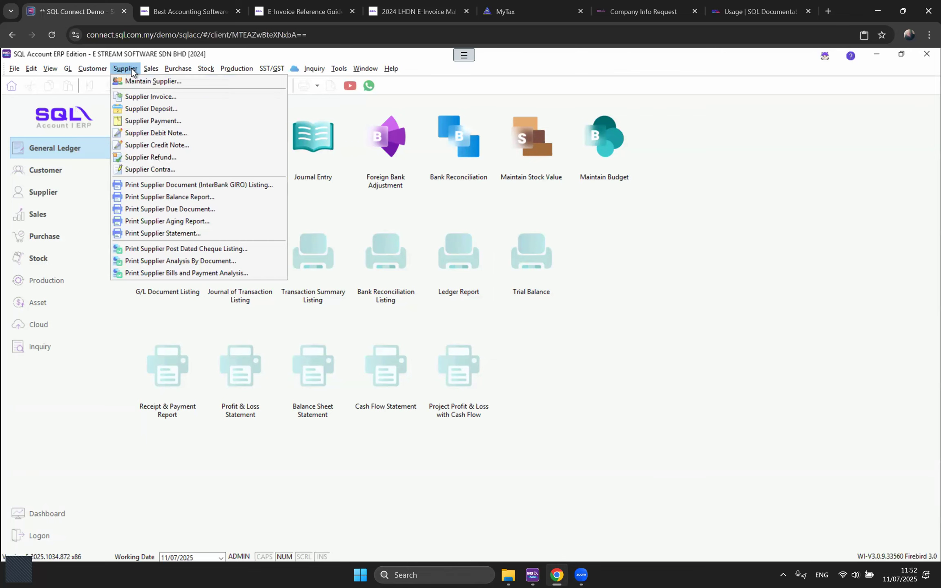
left_click(133, 84)
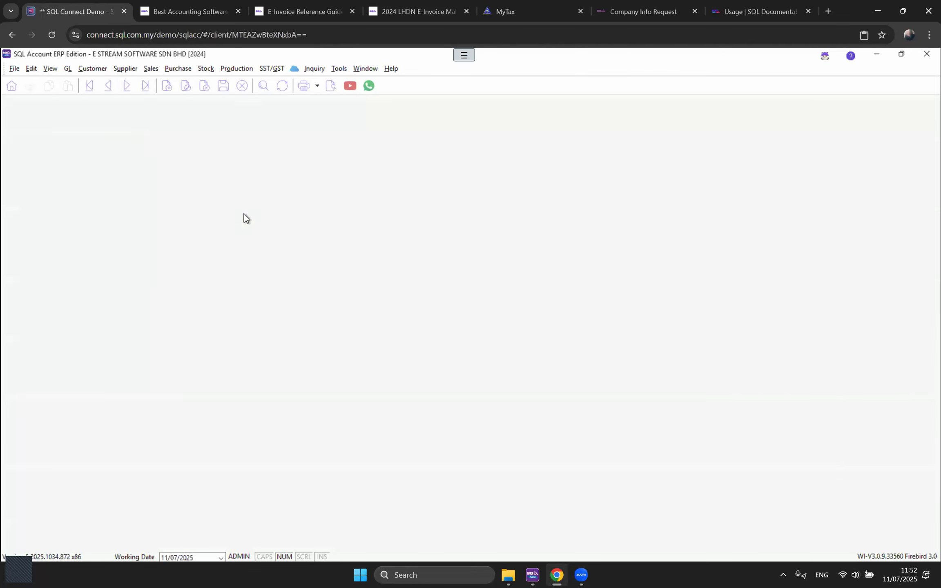
double_click(167, 144)
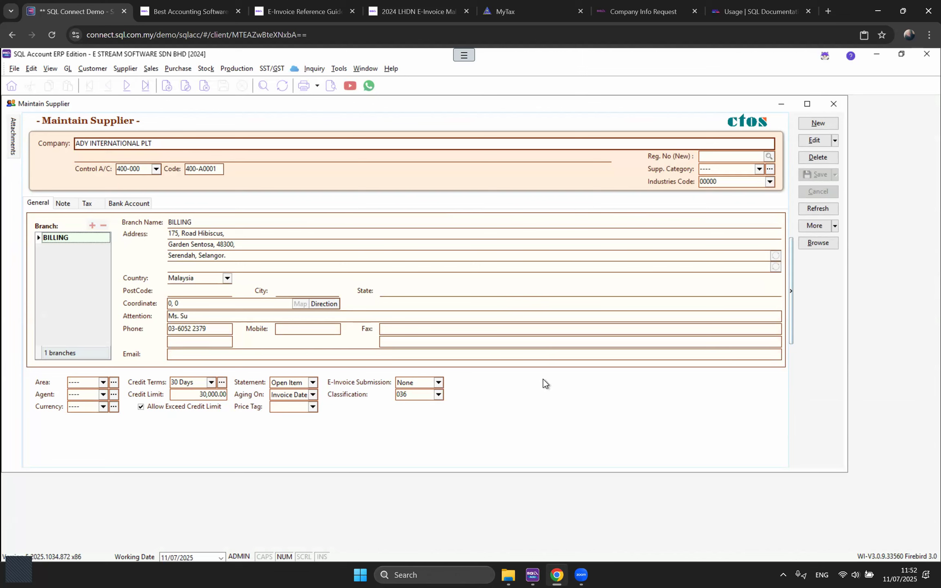
Step: Look at the supplier credit note entries under Purchase, then dismiss the General Ledger menu
left_click(180, 68)
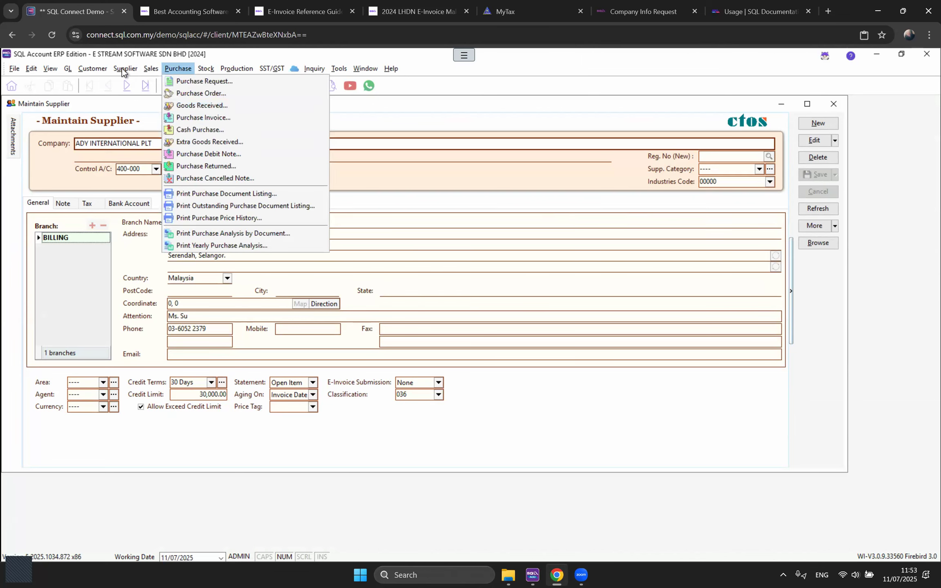
mouse_move(123, 72)
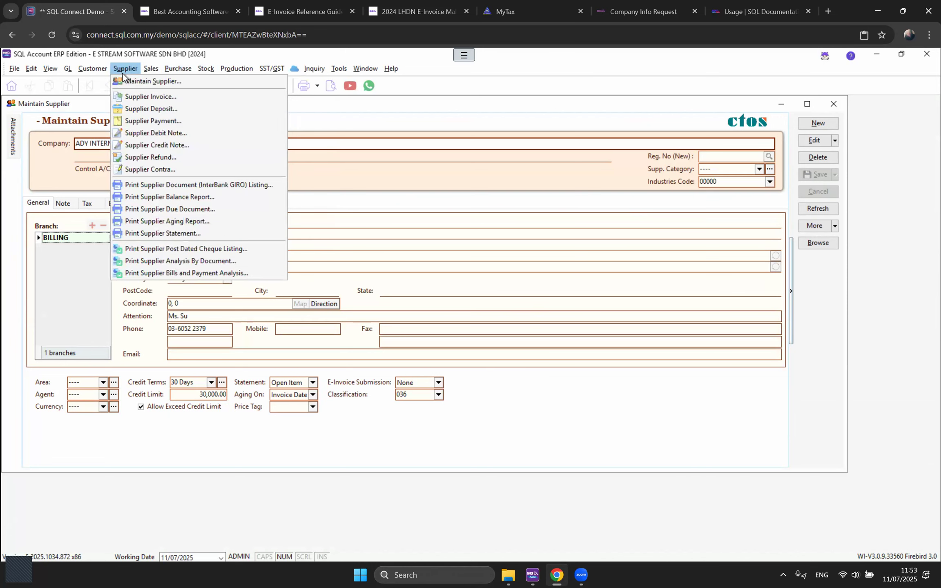
left_click(158, 145)
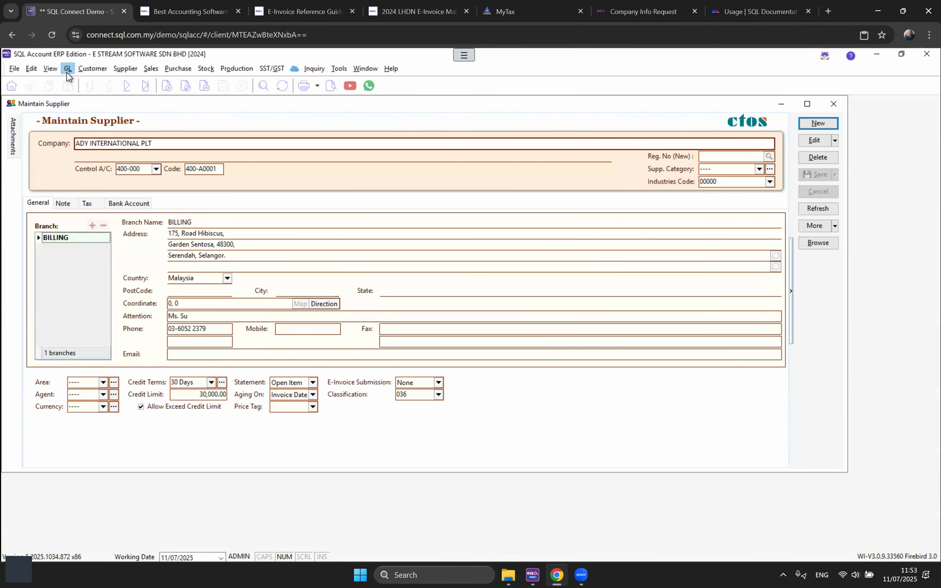
left_click(67, 73)
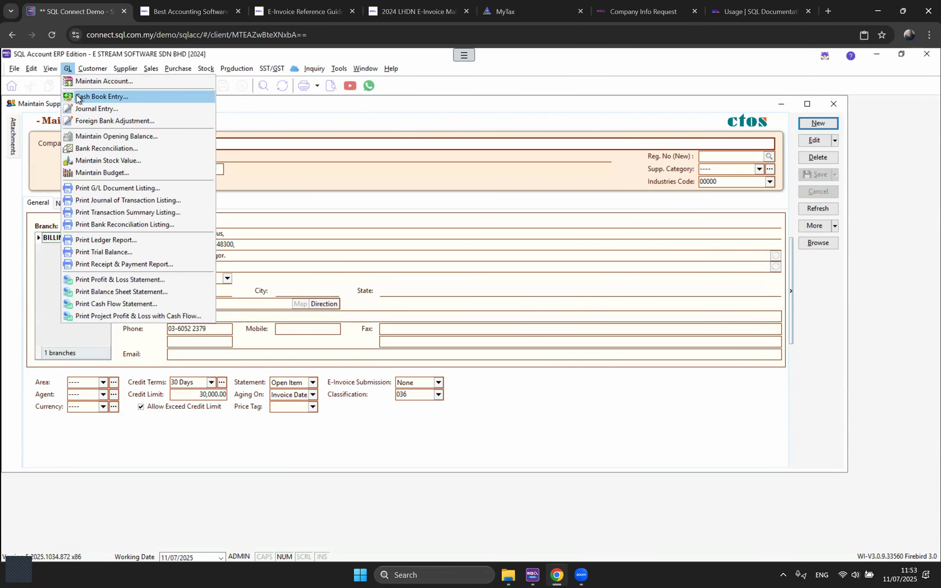
left_click(303, 117)
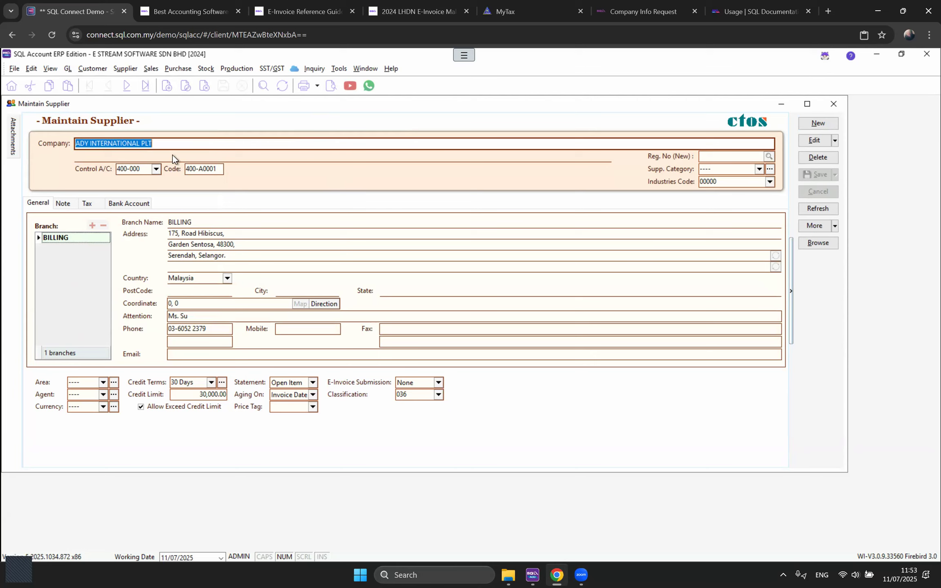
left_click(125, 68)
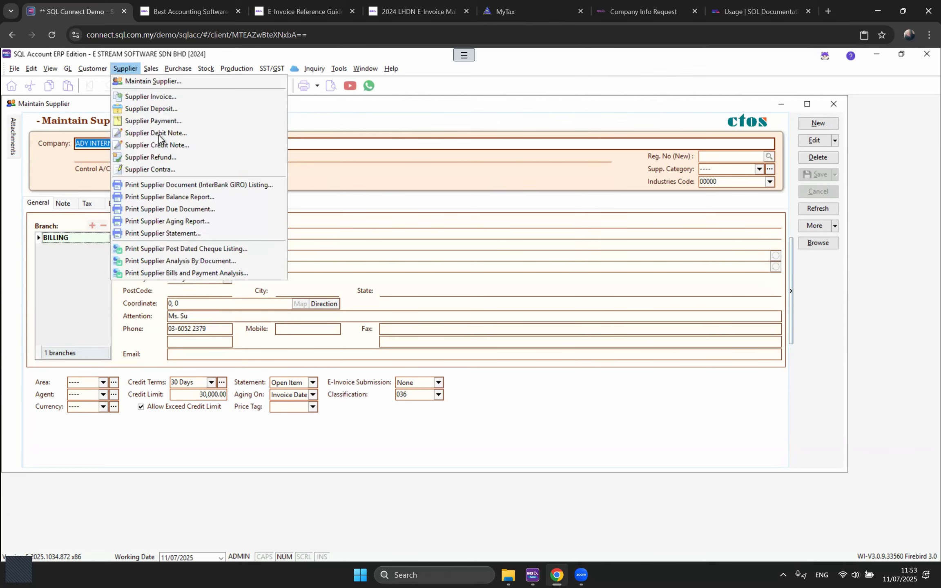
left_click(160, 145)
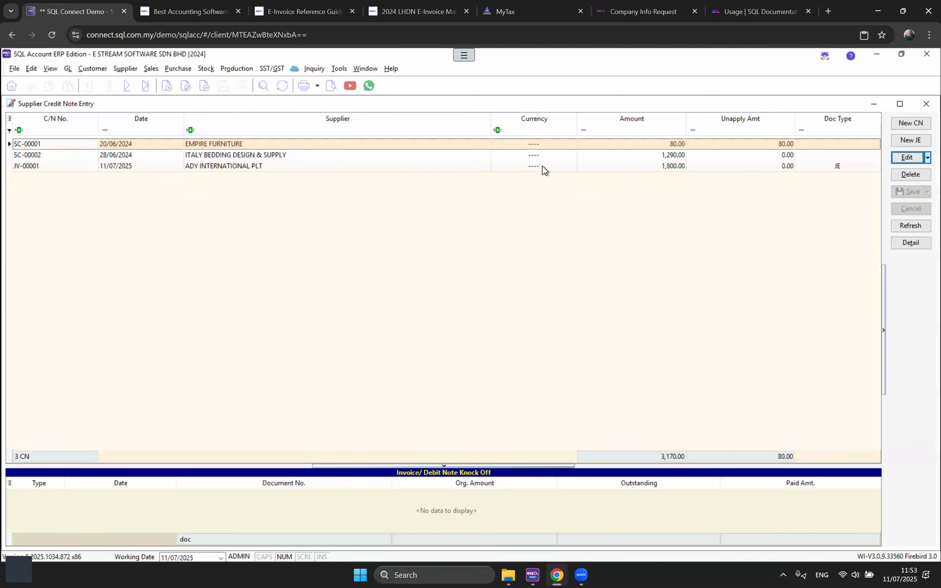
double_click(542, 166)
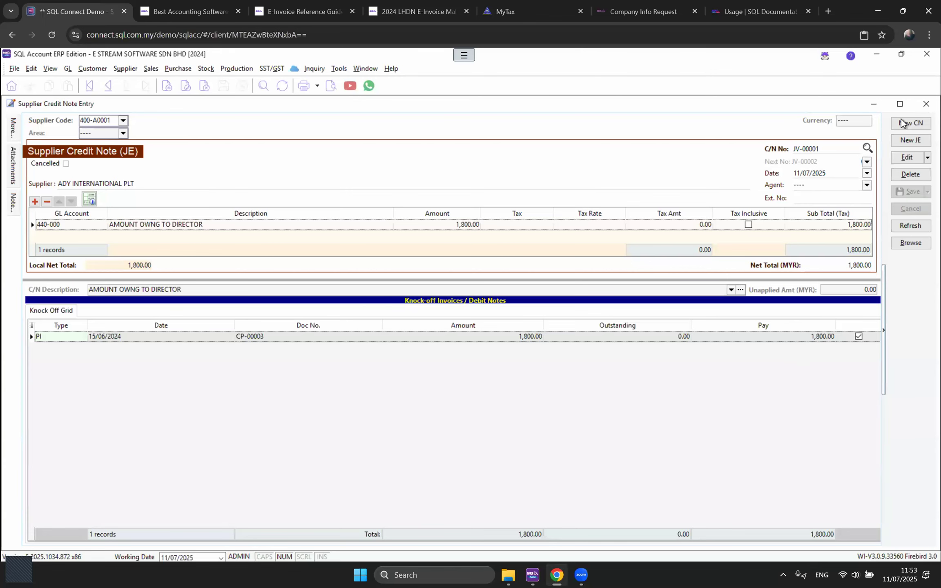
left_click(926, 104)
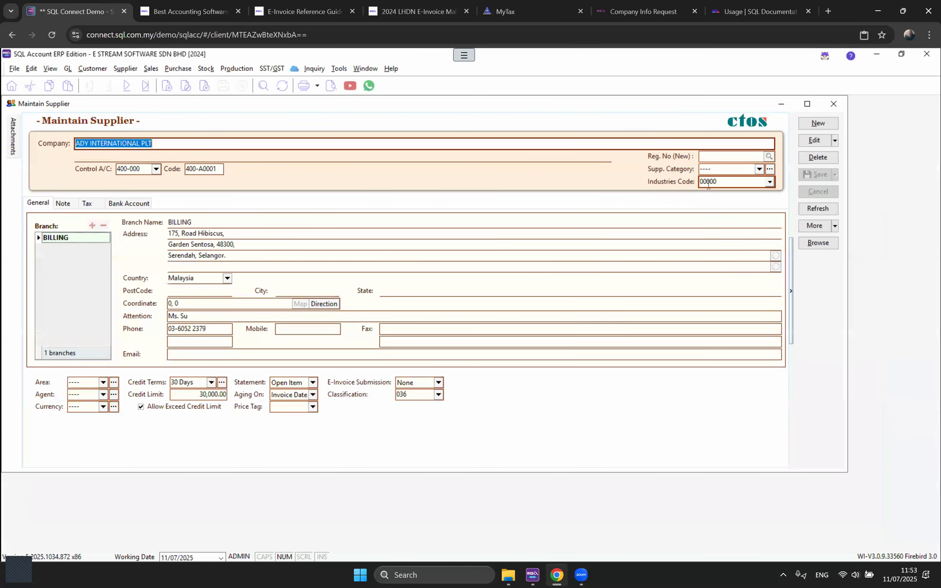
Step: Open the CLASSY FURNITURE SPECIALIST supplier record from the full supplier list
left_click_drag(721, 184, 697, 187)
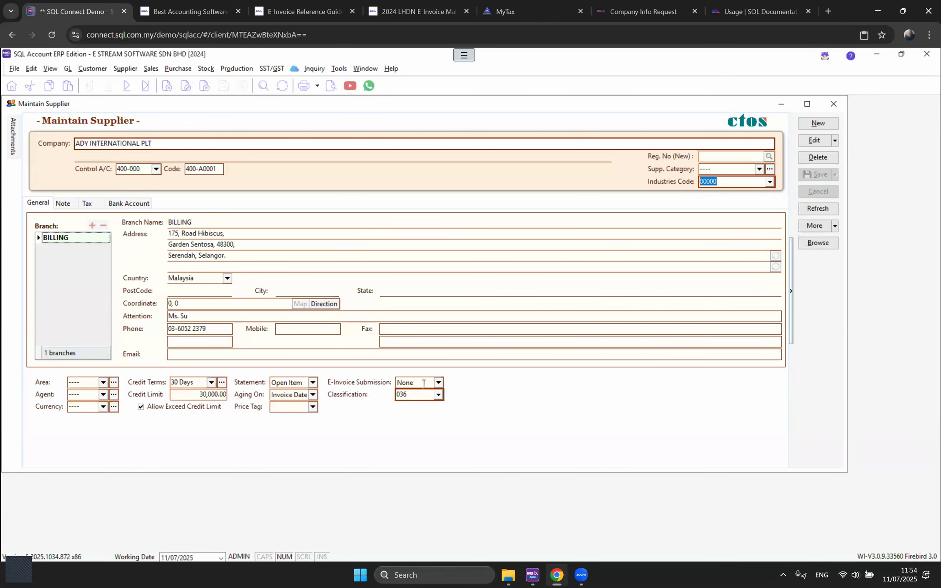
left_click(818, 247)
double_click(637, 158)
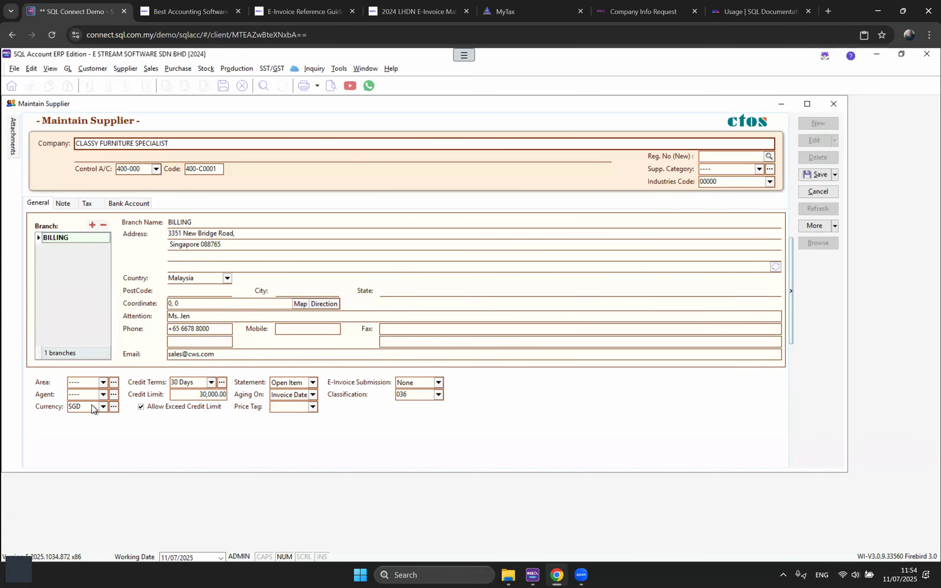
Step: Set e-invoice submission to Self-billed with classification 036 (Self-billed - Others) and save
left_click(438, 383)
left_click(432, 402)
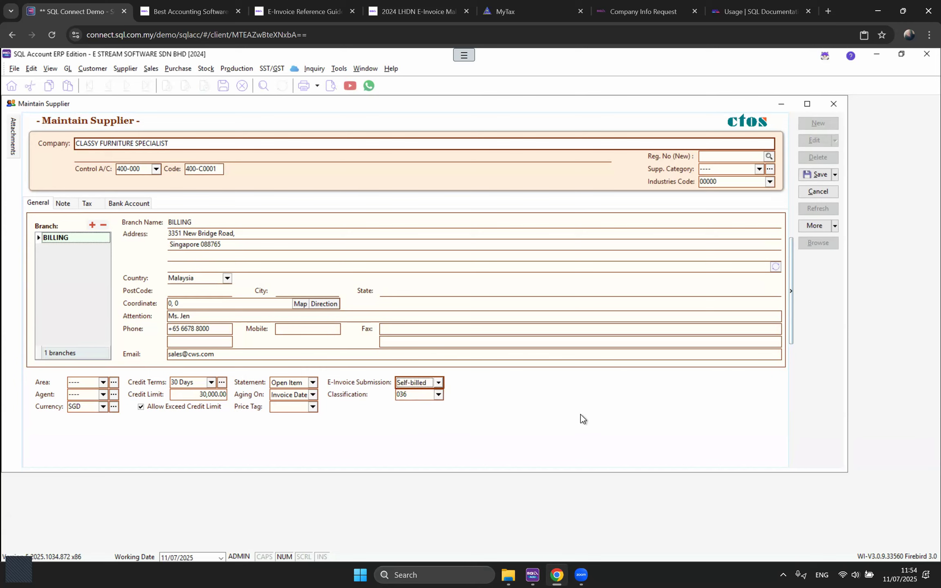
left_click(438, 395)
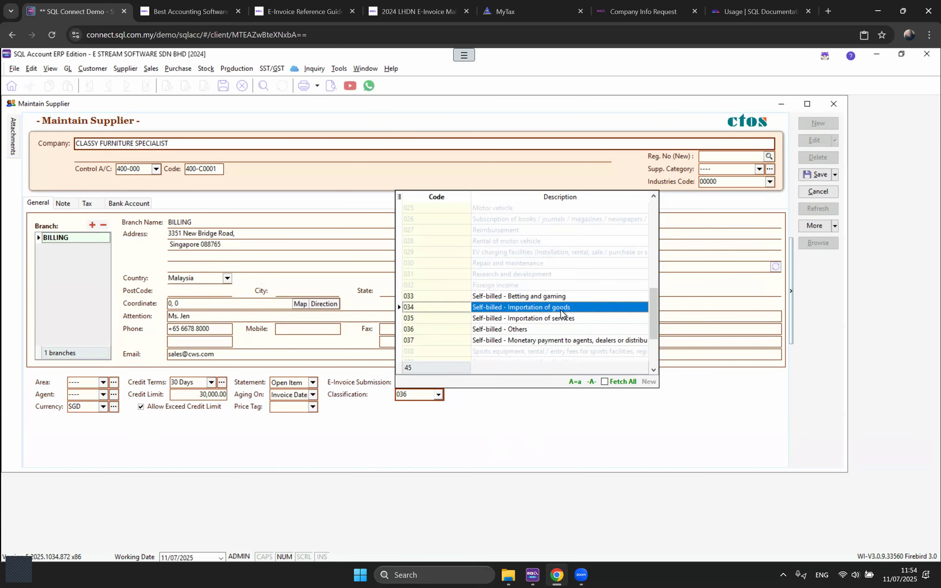
left_click(708, 180)
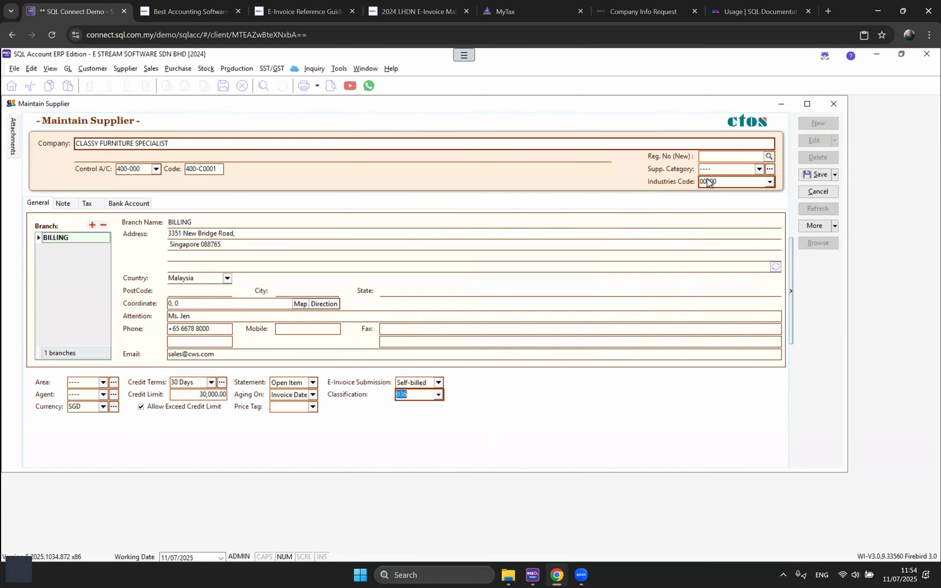
left_click(814, 179)
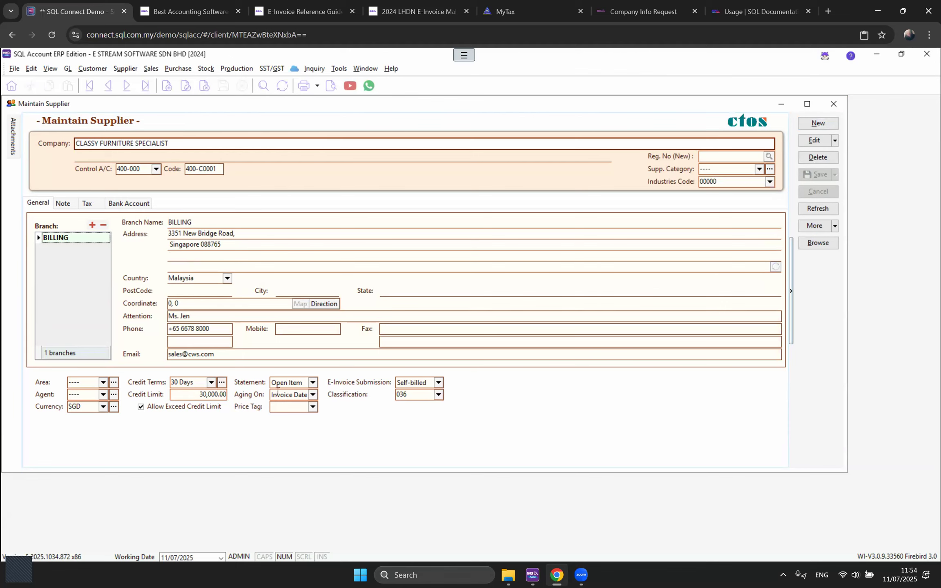
left_click(65, 205)
left_click(89, 202)
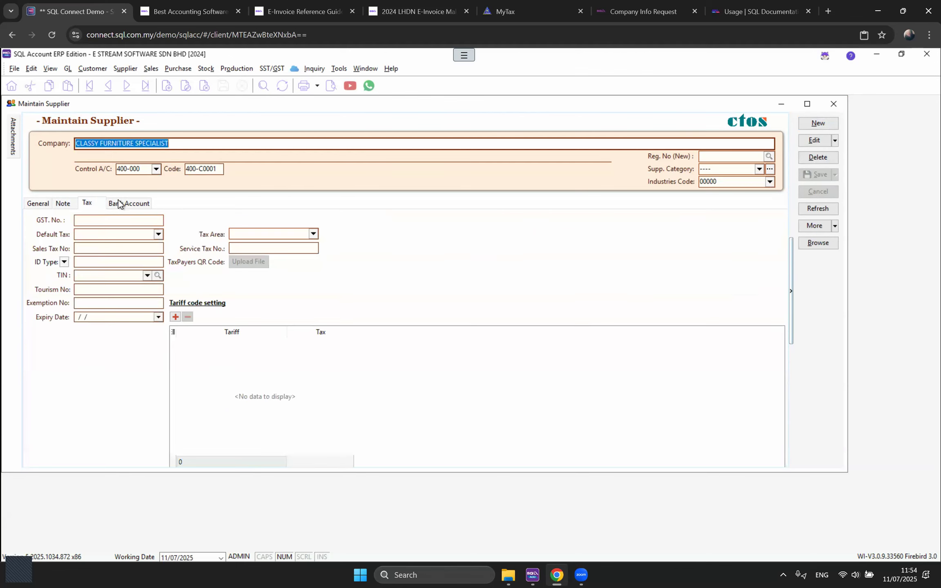
left_click(127, 203)
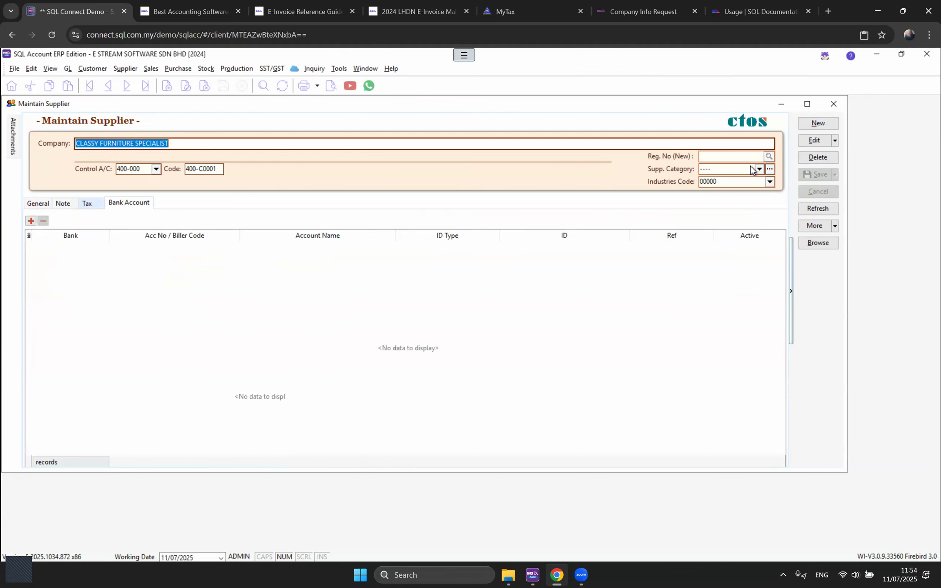
left_click(89, 203)
left_click(814, 142)
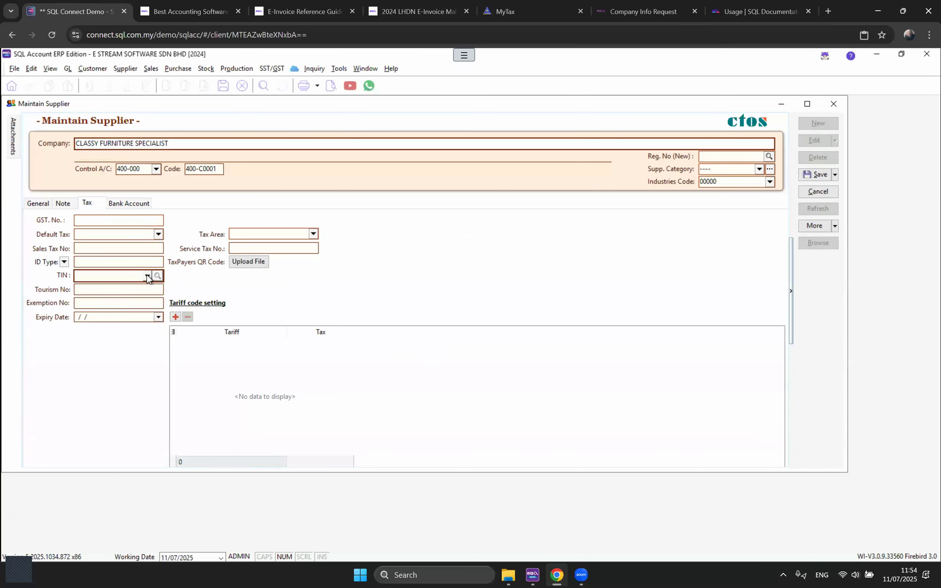
left_click(147, 276)
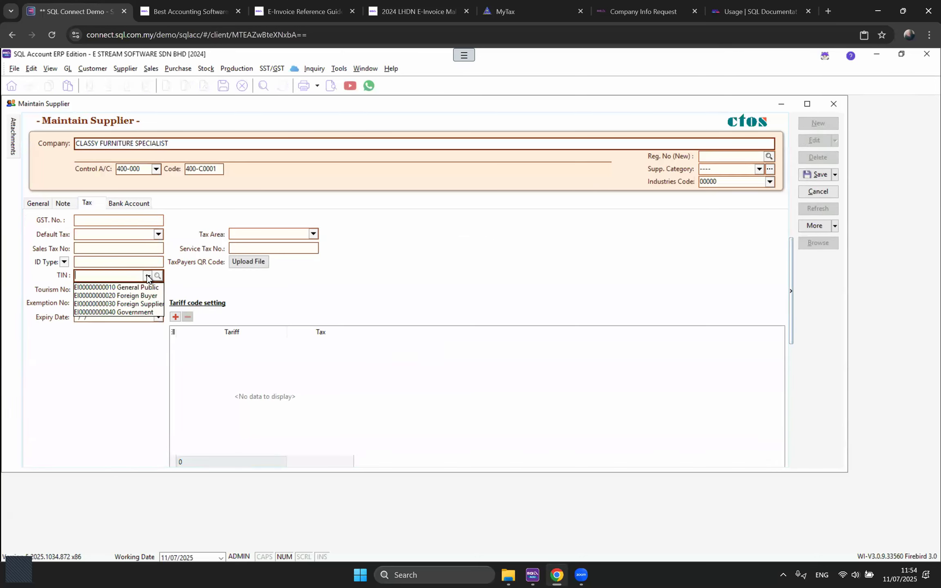
left_click(143, 305)
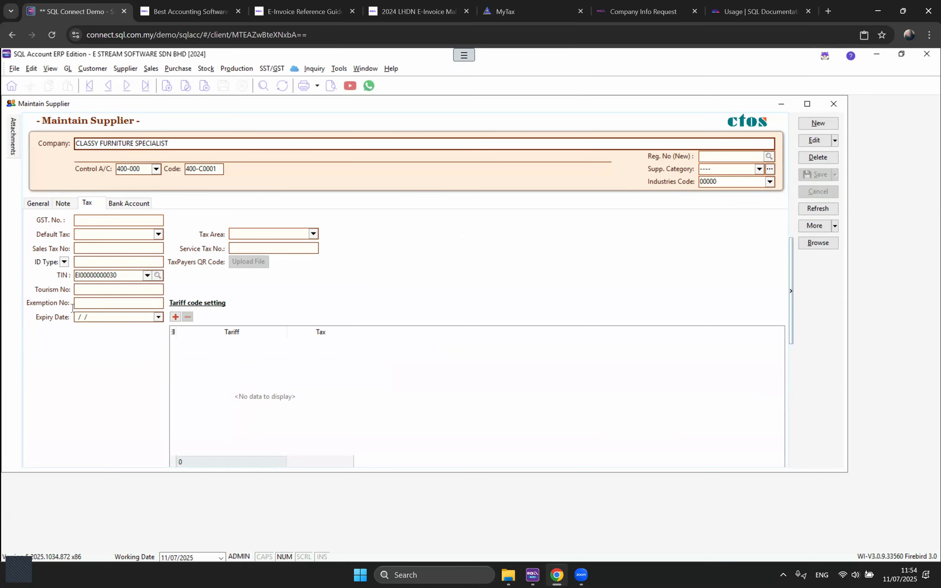
Step: Recheck the TIN code list, then close the supplier record
left_click(147, 276)
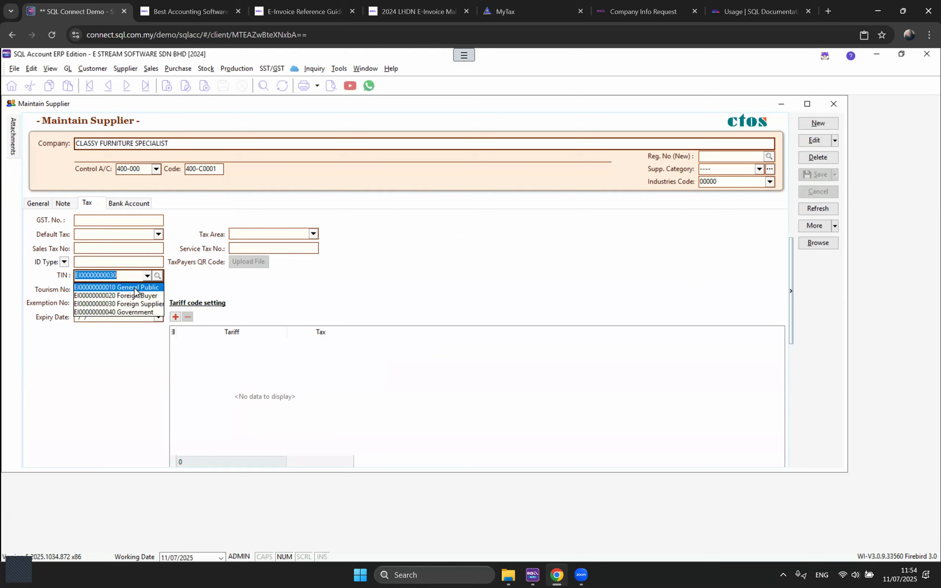
left_click(835, 105)
left_click(836, 104)
Step: Open the CASH SALES customer record from Maintain Customer for editing
left_click(93, 68)
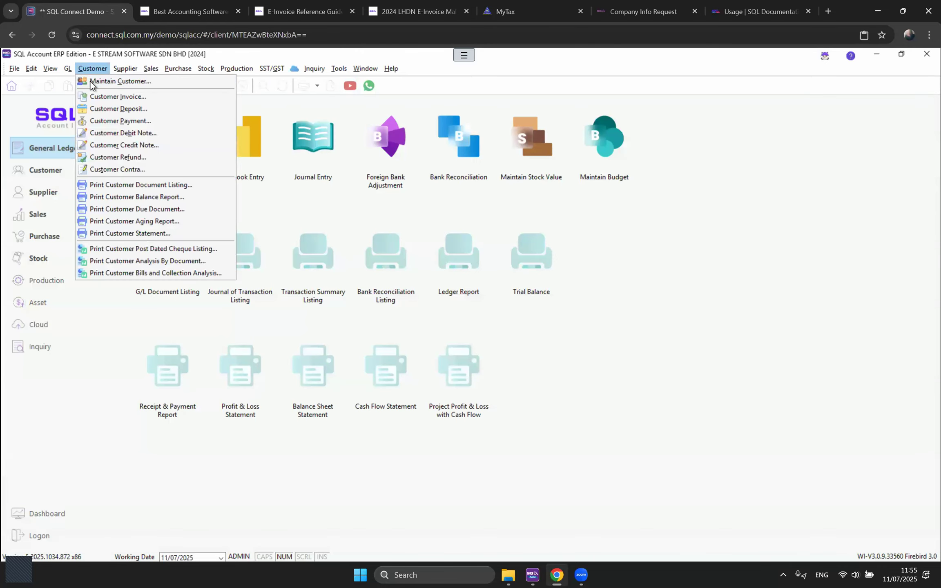
left_click(93, 82)
double_click(108, 166)
left_click(907, 141)
left_click(137, 201)
left_click(149, 273)
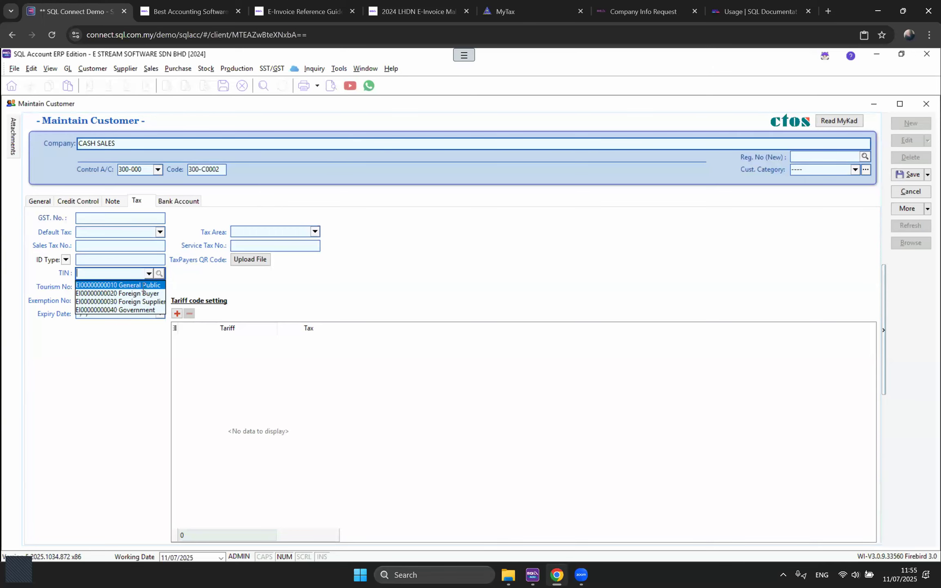
left_click(143, 285)
left_click(910, 175)
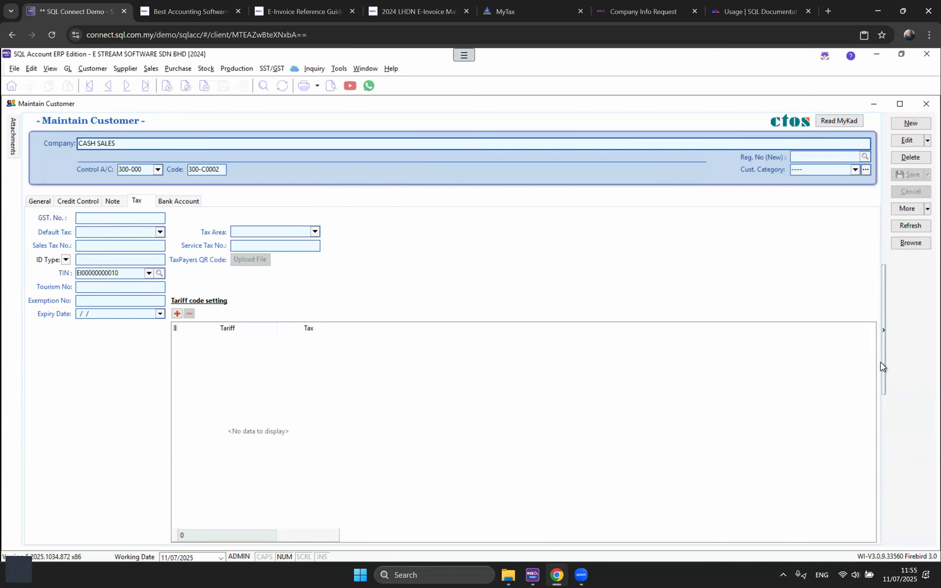
left_click(39, 202)
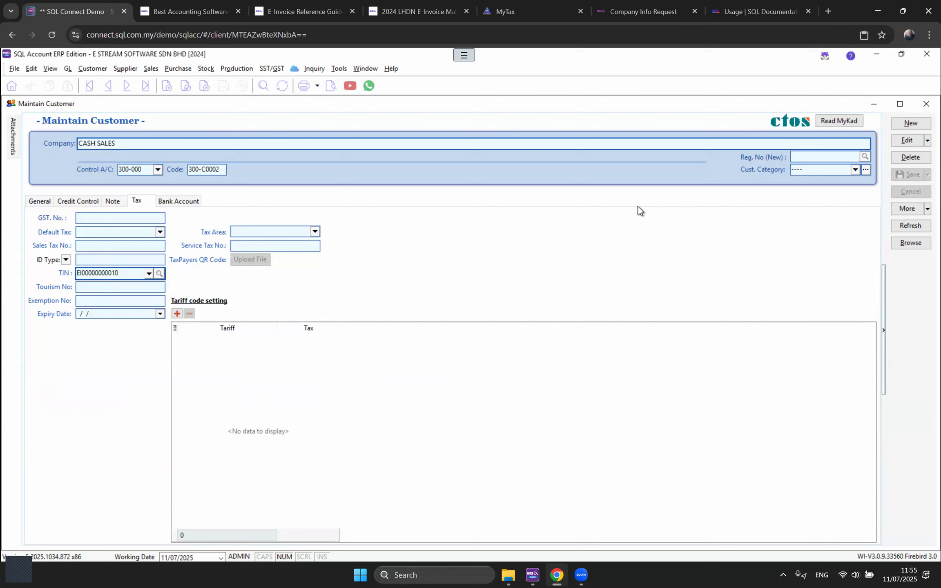
left_click(926, 105)
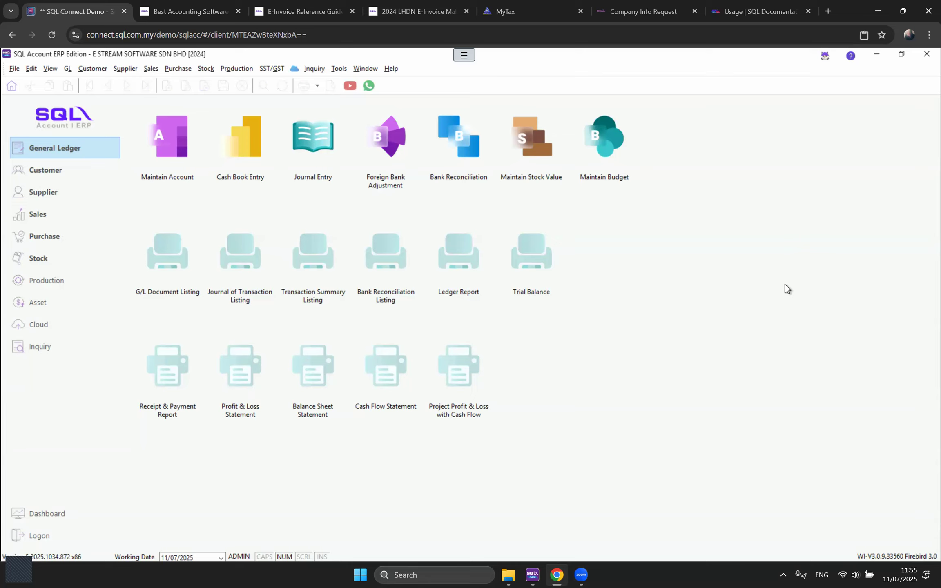
Step: Open the Customer Invoice list, then the Sales Invoice list
left_click(150, 68)
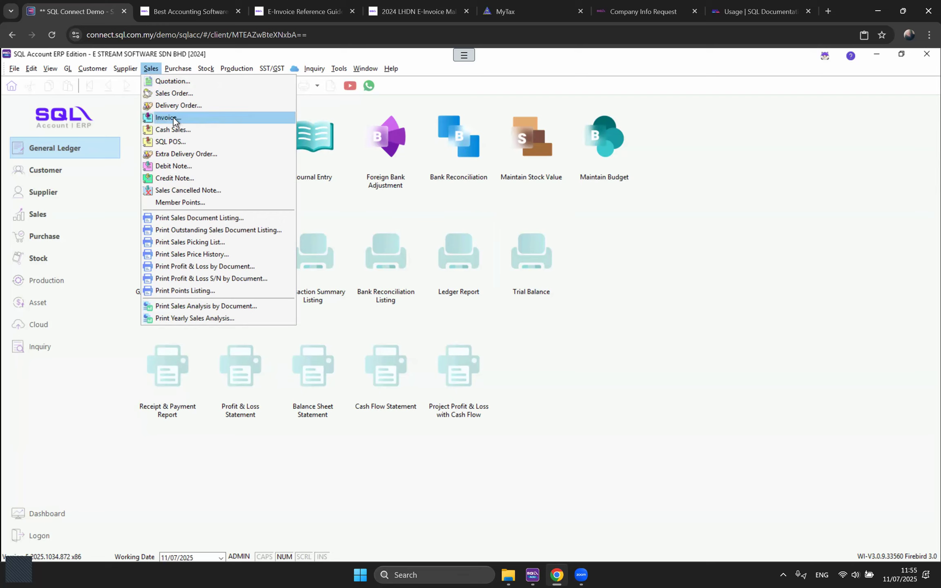
left_click(92, 69)
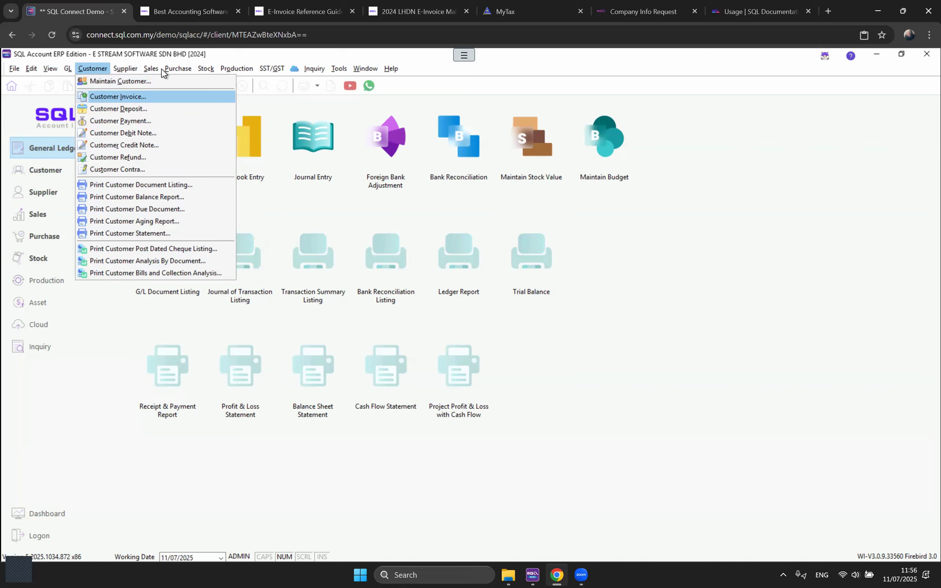
mouse_move(156, 71)
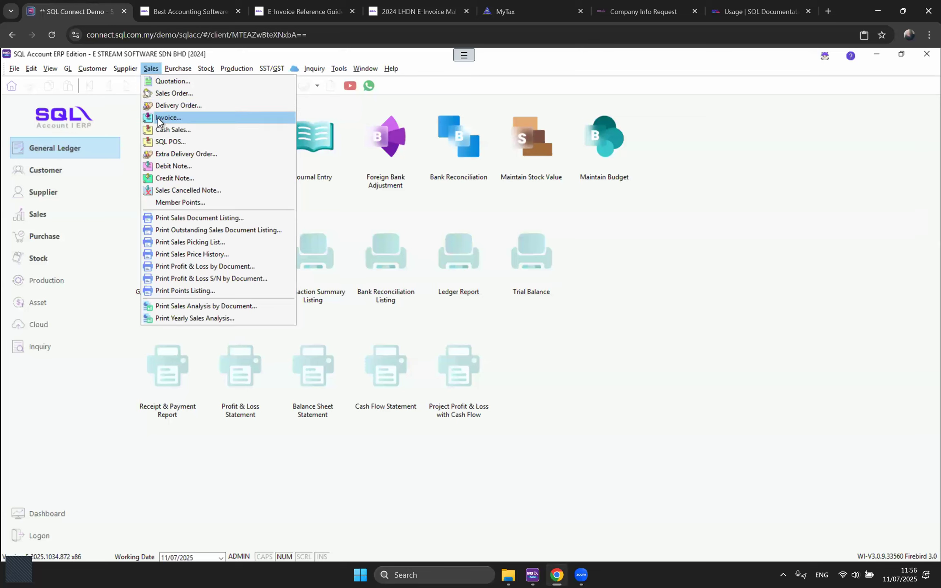
mouse_move(96, 68)
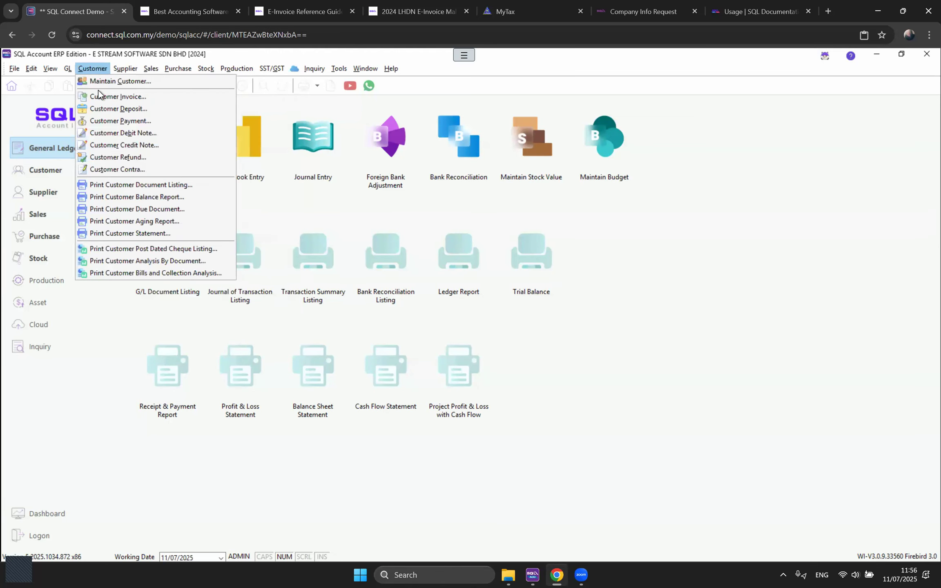
left_click(99, 101)
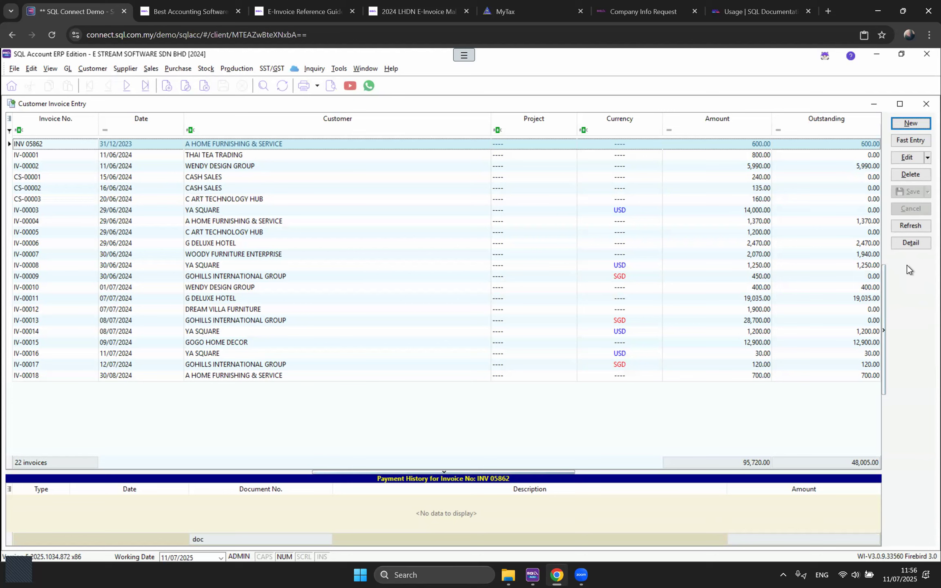
left_click(148, 68)
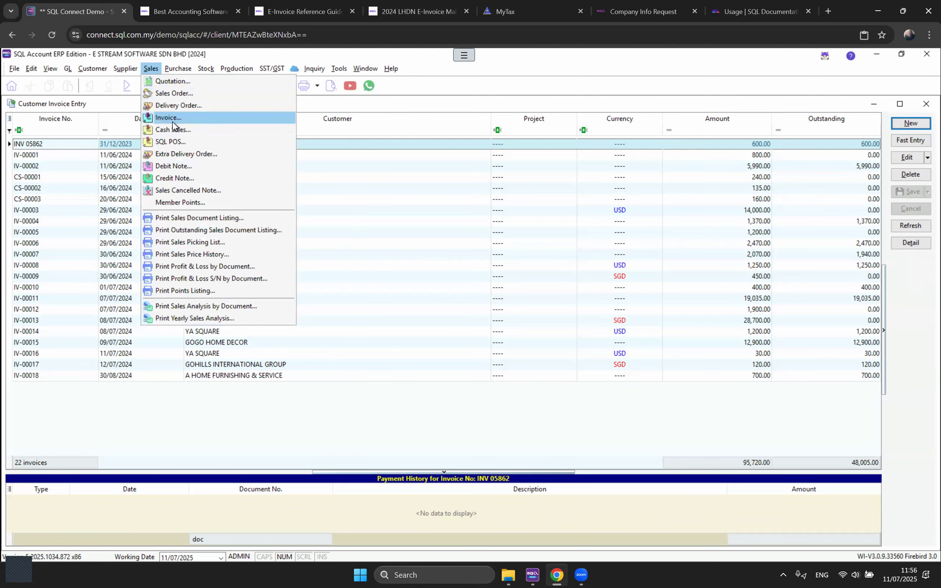
left_click(172, 121)
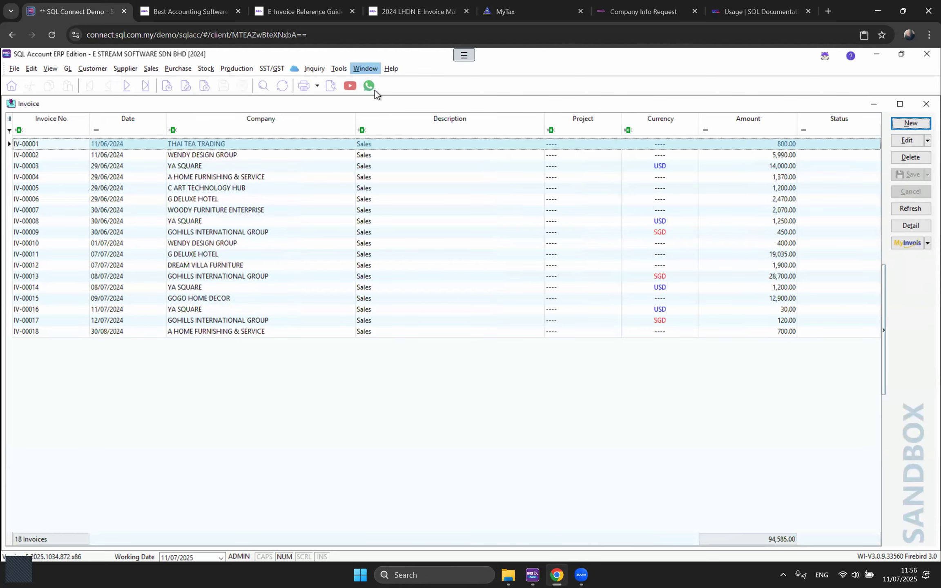
Step: Tile the two invoice lists vertically and open IV-00001 in each
left_click(373, 80)
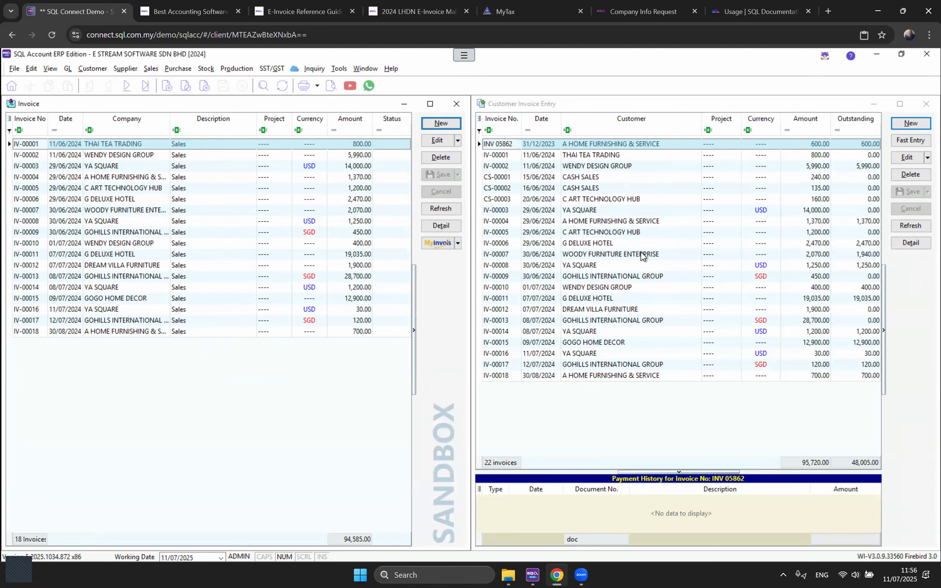
left_click(598, 159)
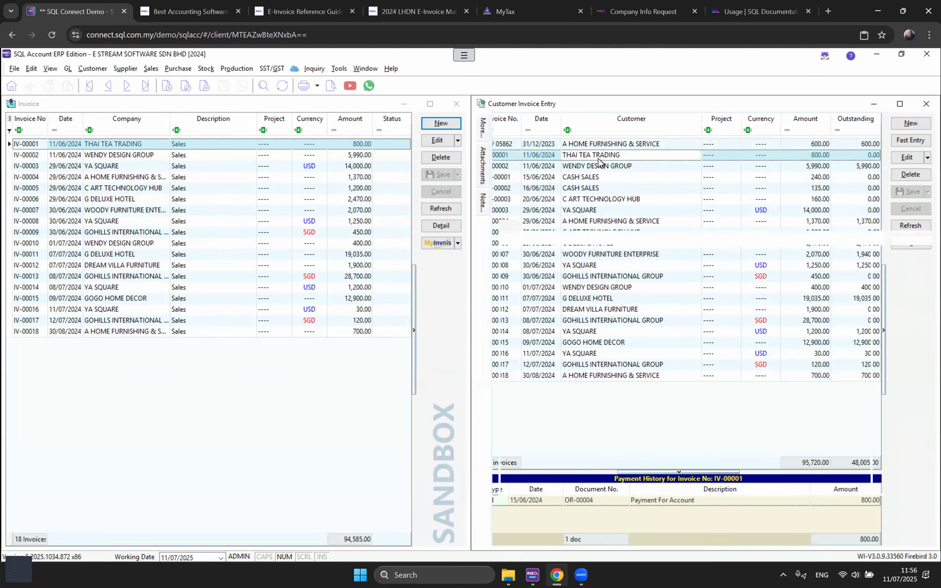
double_click(598, 159)
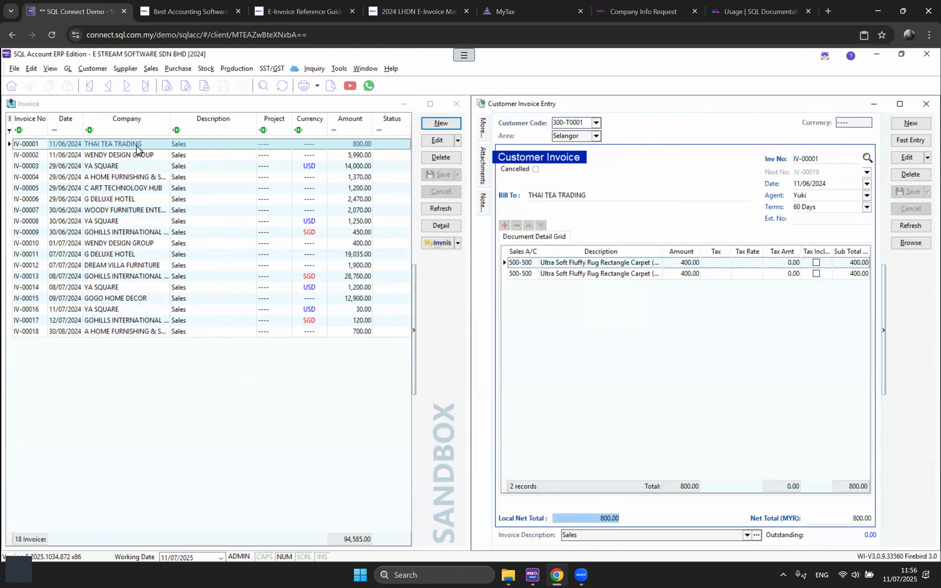
double_click(173, 379)
Step: Compare the two IV-00001 invoices' numbers and detail lines, then close both windows
left_click(822, 160)
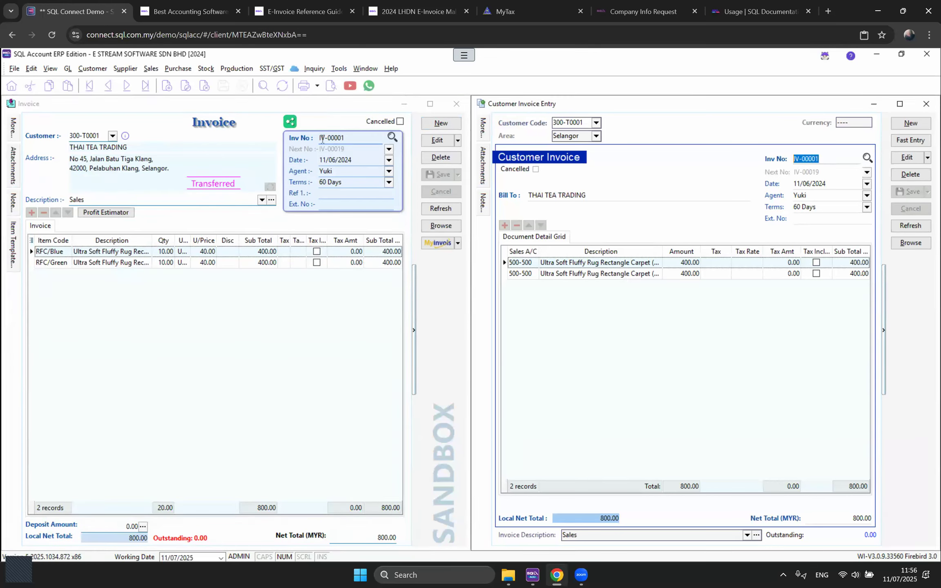
left_click(348, 336)
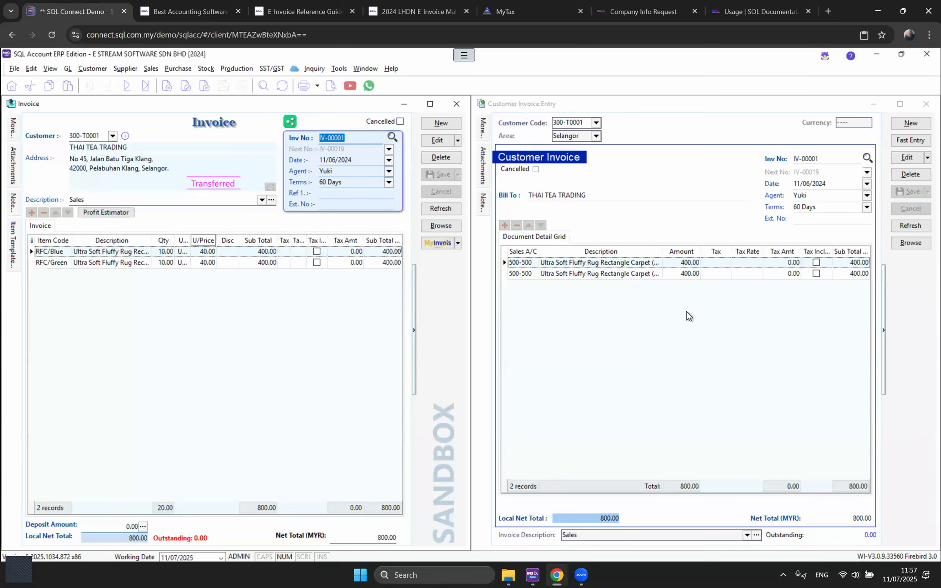
left_click(531, 262)
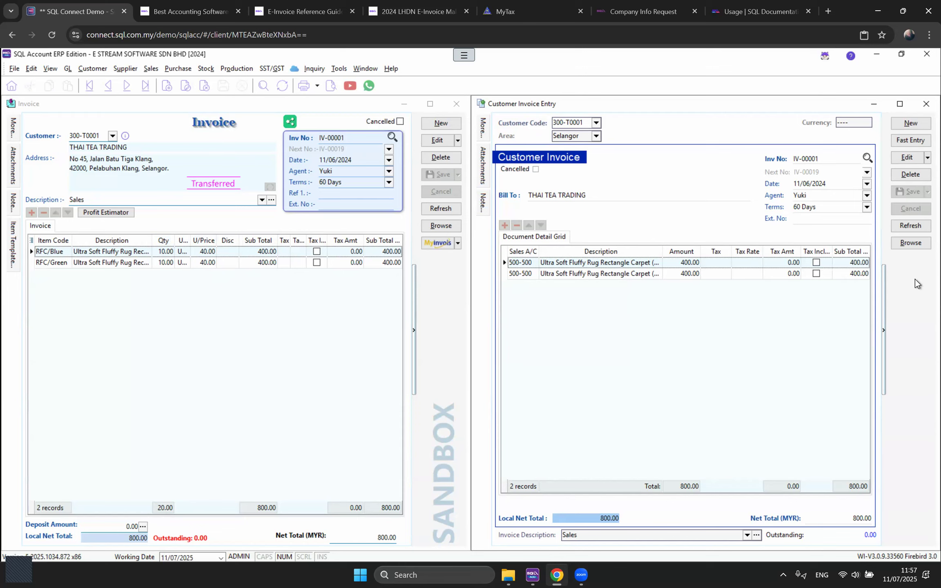
left_click(443, 284)
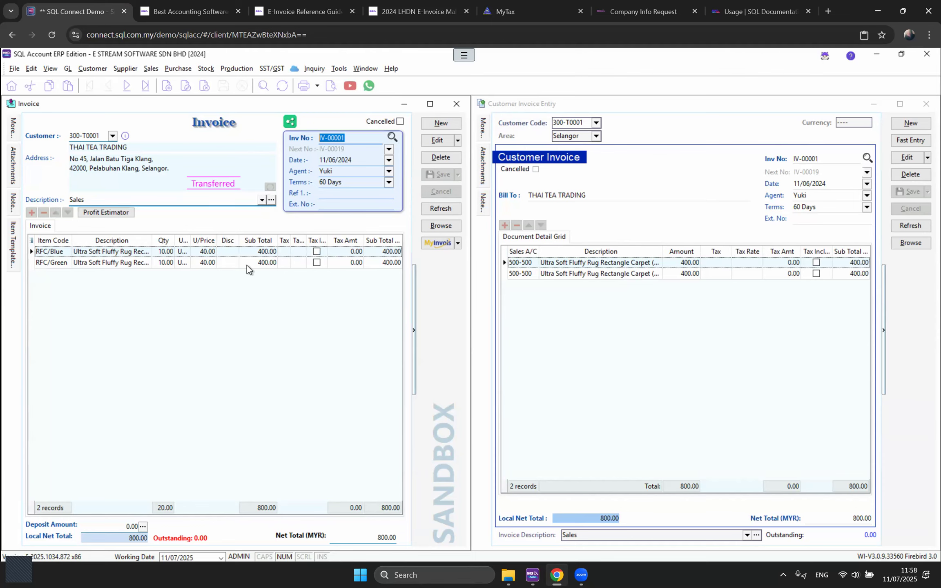
left_click(924, 104)
left_click(457, 104)
left_click(152, 69)
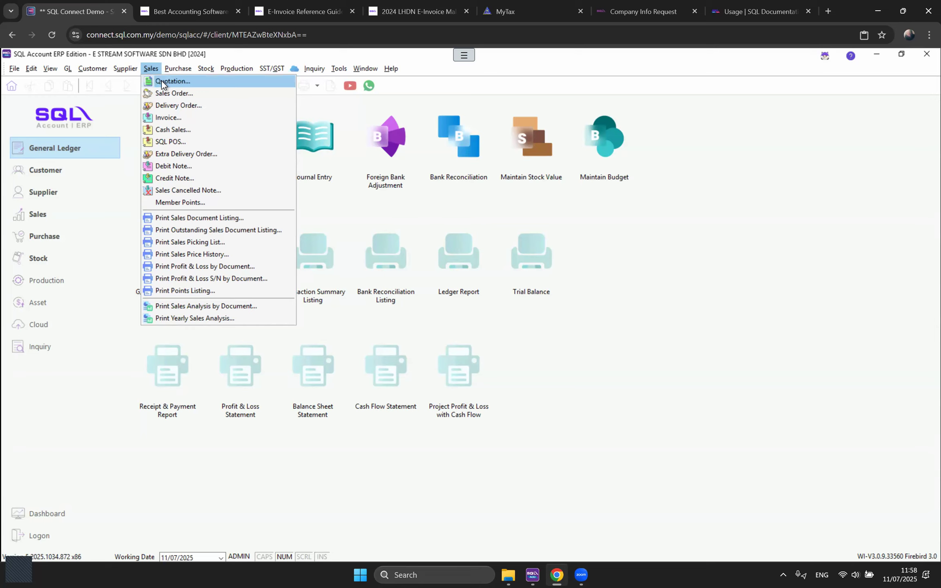
Step: Open the Quotation list under Sales, showing quotations QT-00001 to QT-00008
left_click(595, 319)
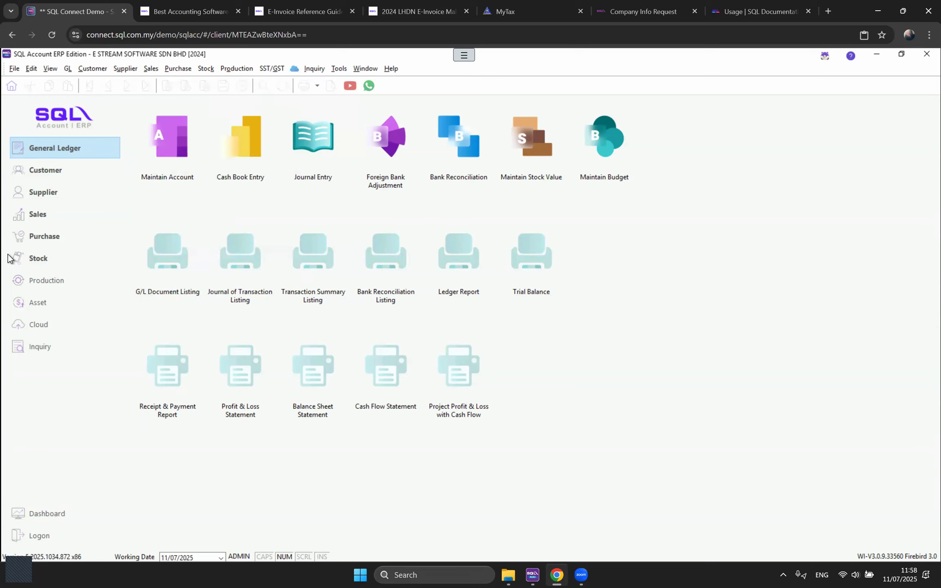
left_click(38, 217)
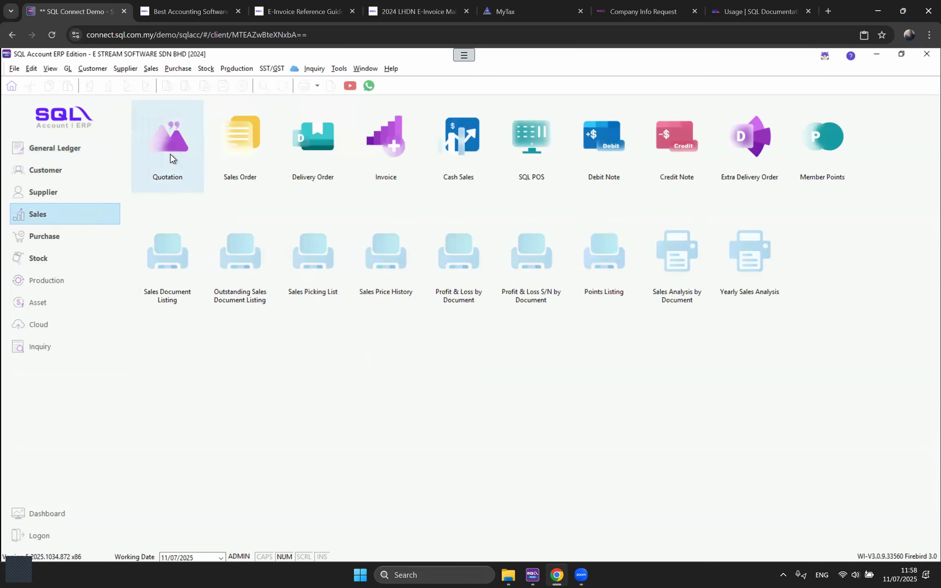
left_click(151, 69)
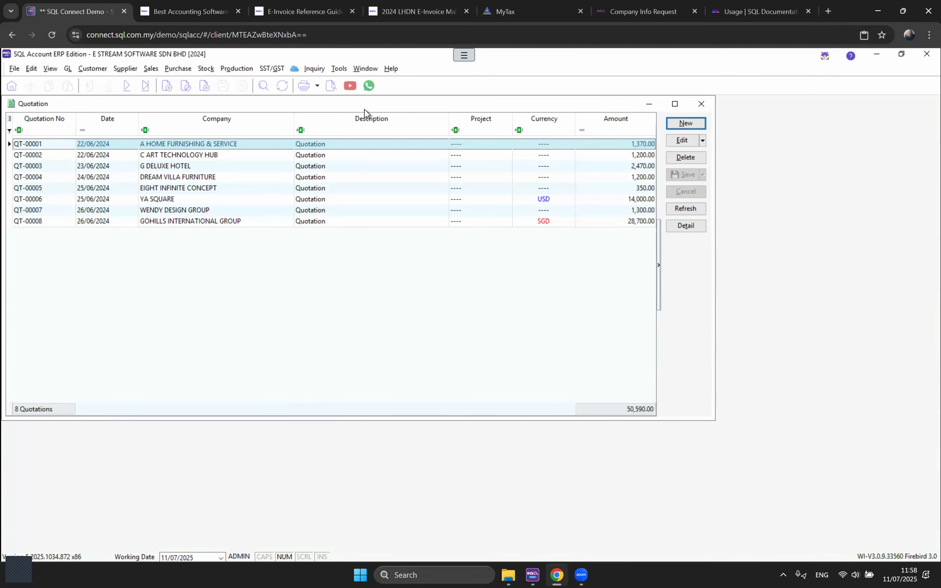
Step: Start a maximized new quotation for JENDELA SPEKTRUM SDN. BHD. and insert one item line
double_click(364, 104)
left_click(912, 123)
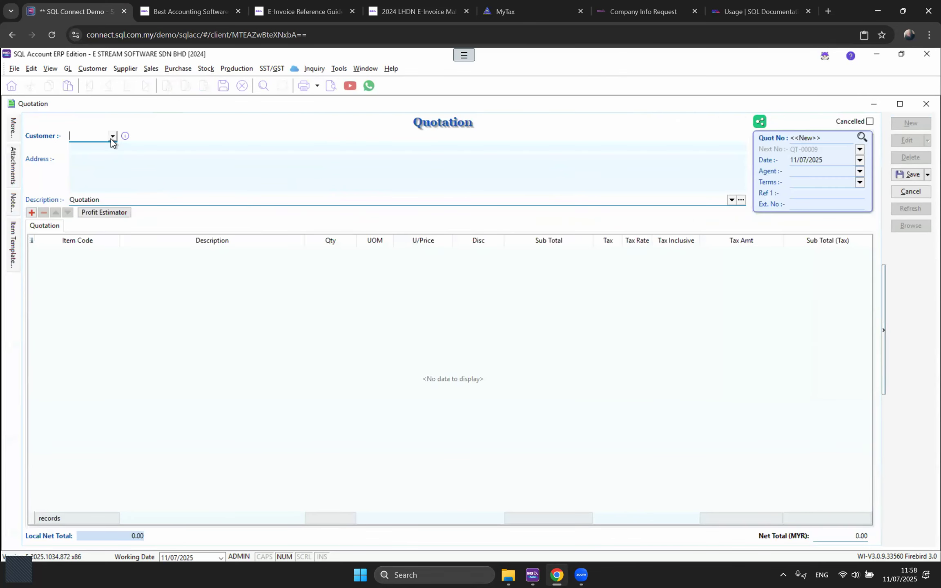
left_click(112, 137)
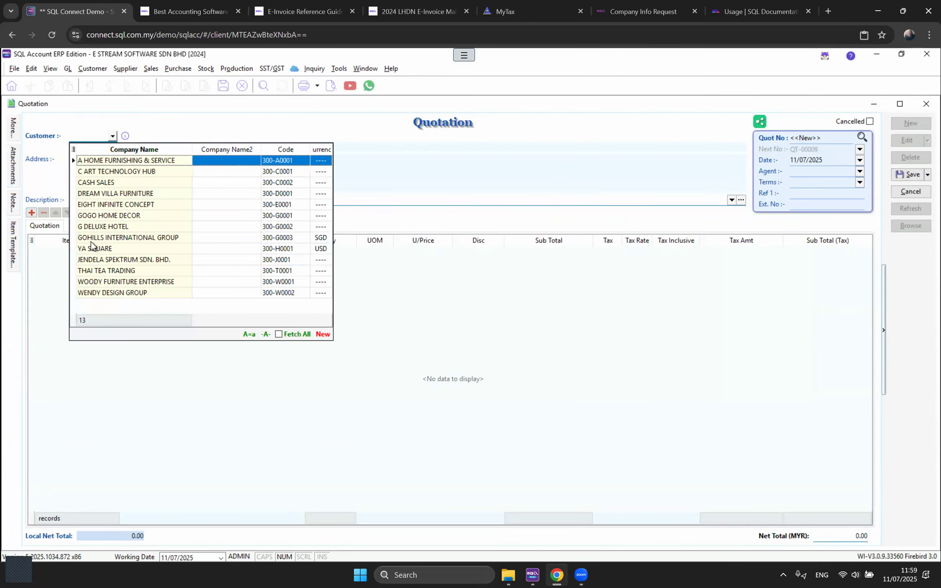
left_click(93, 261)
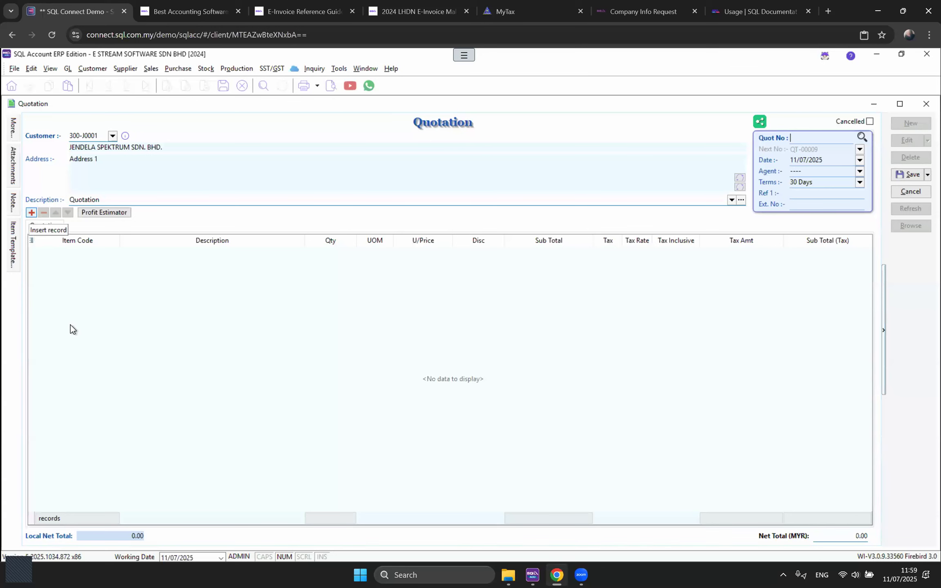
left_click(115, 252)
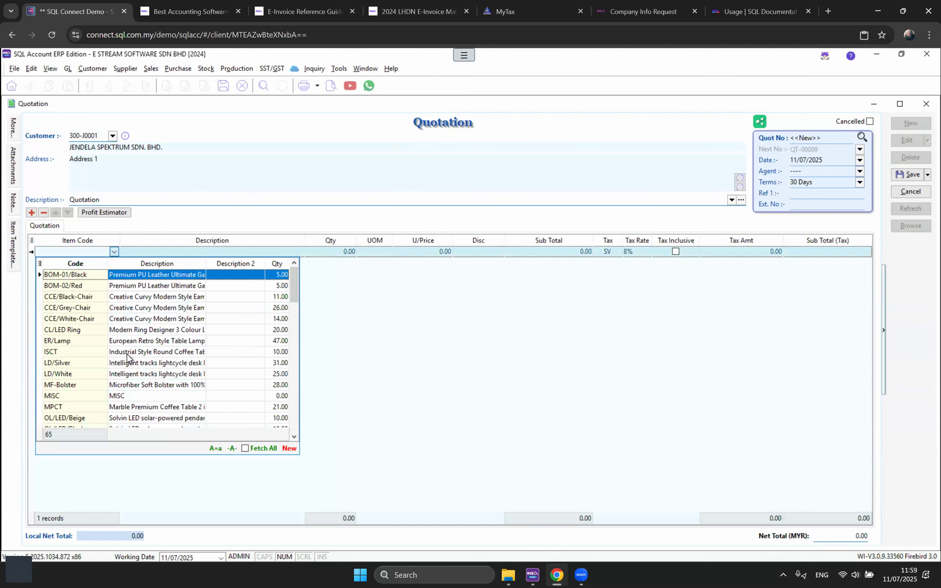
Step: Put item BOM-01/Black on the quotation line
left_click(174, 252)
left_click(157, 251)
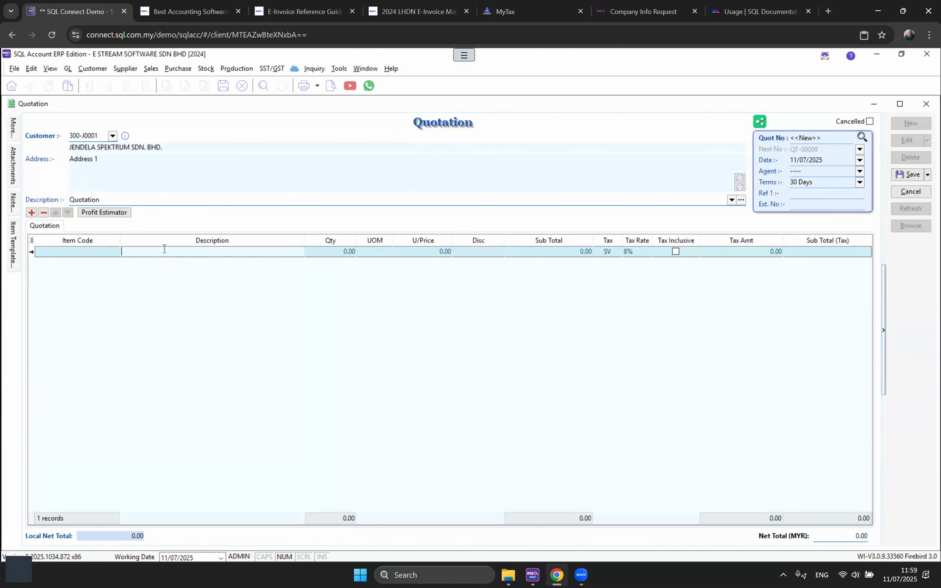
left_click(116, 252)
left_click(114, 252)
double_click(121, 278)
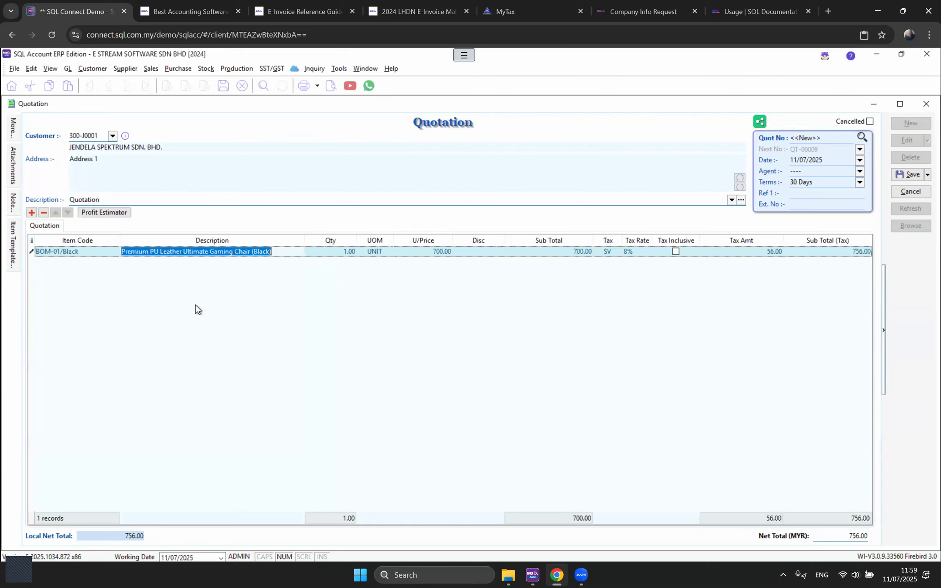
left_click(196, 306)
Step: Set the line quantity to 5 at 700.00, leaving the sub total at 3,500.00
left_click(337, 253)
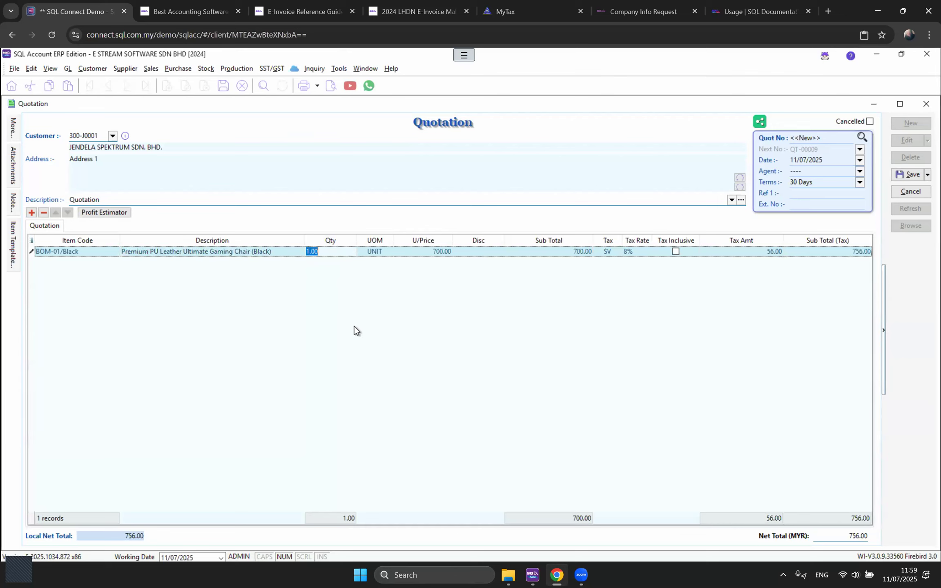
type("5")
key("Tab")
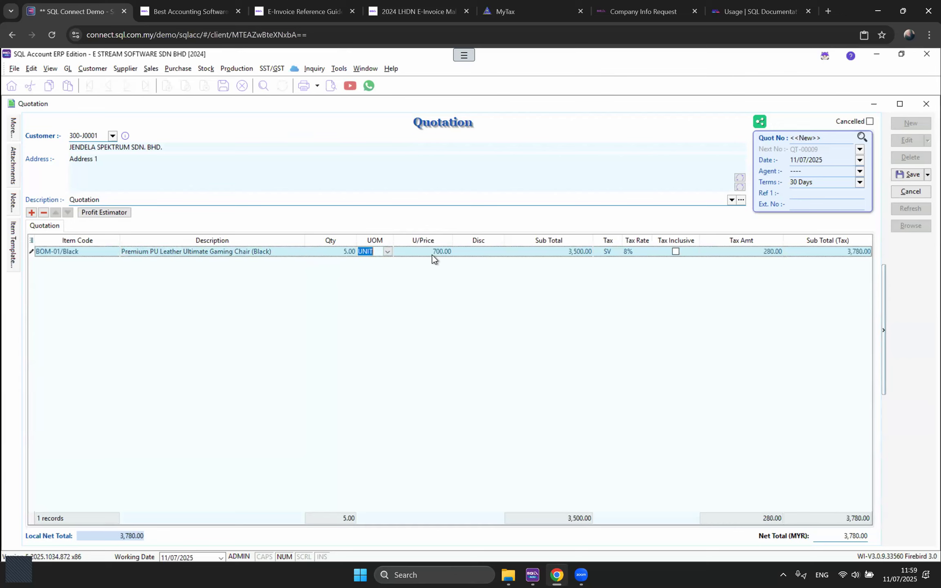
key("Tab")
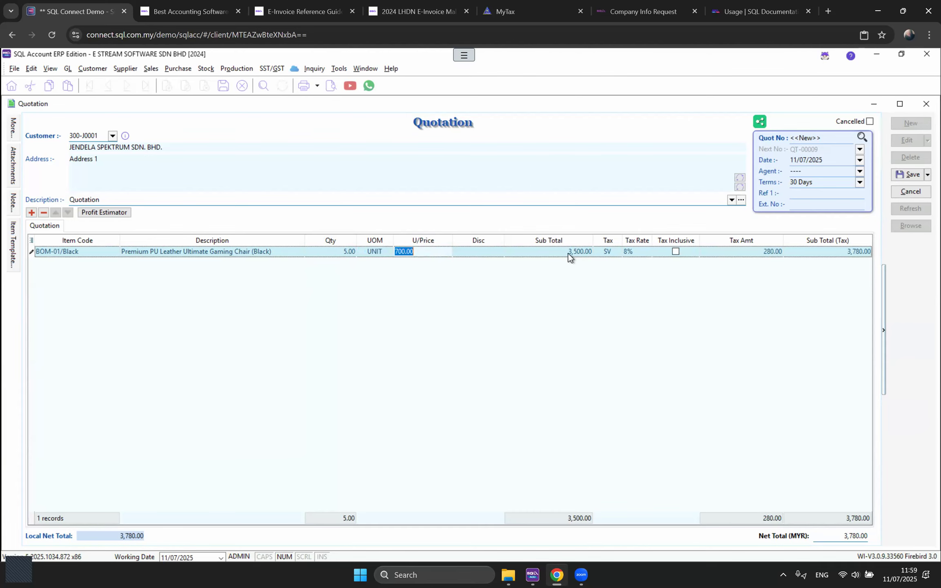
left_click(566, 252)
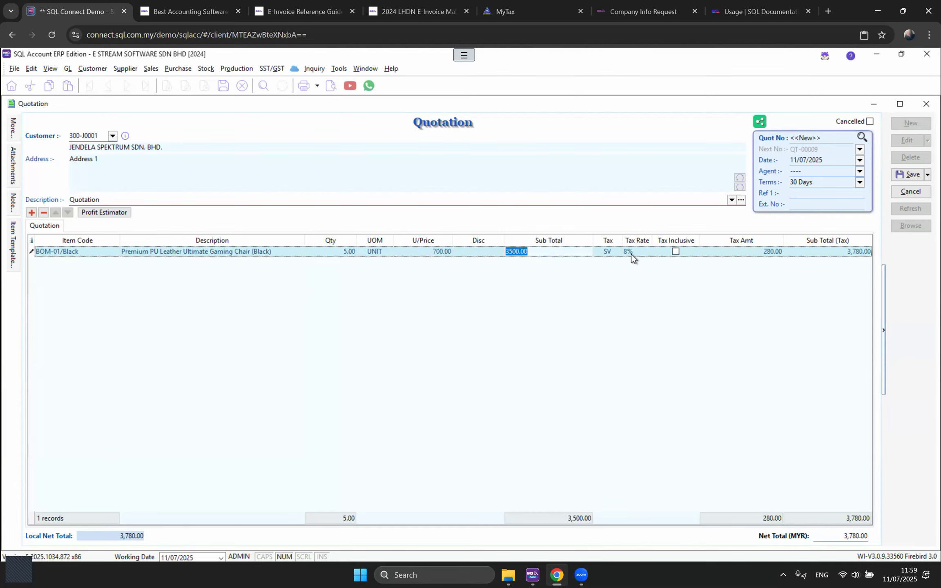
left_click(357, 377)
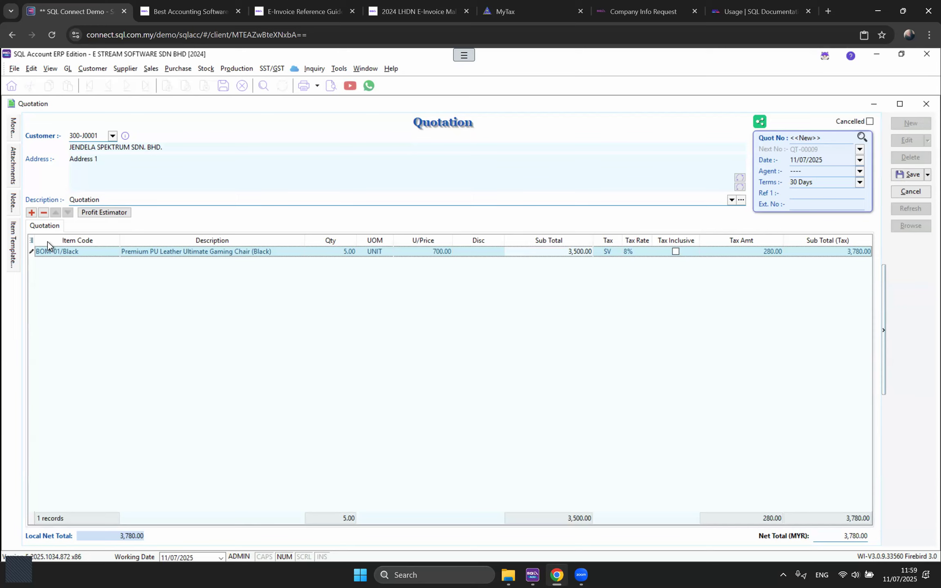
Step: Show the More Description column in the item grid and select its cell
left_click(31, 241)
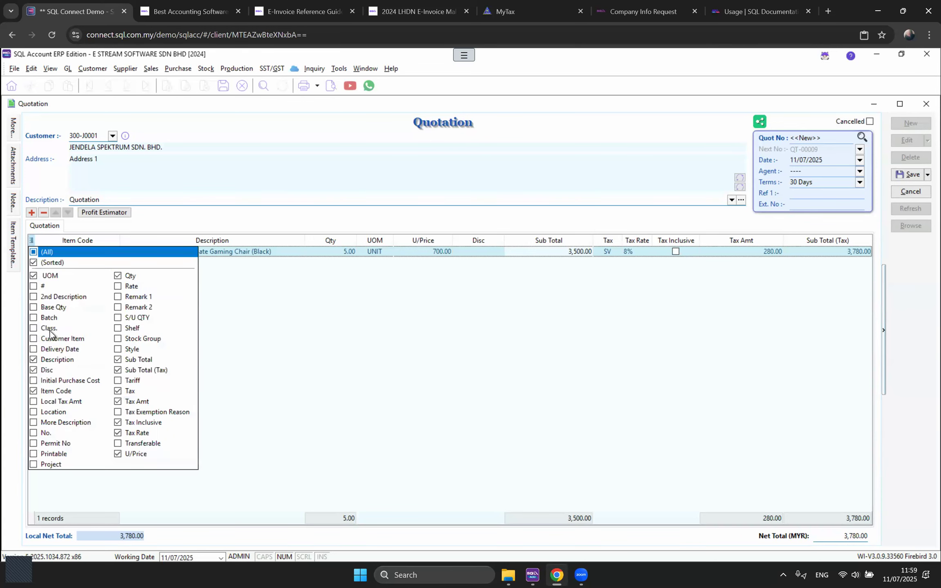
left_click(33, 423)
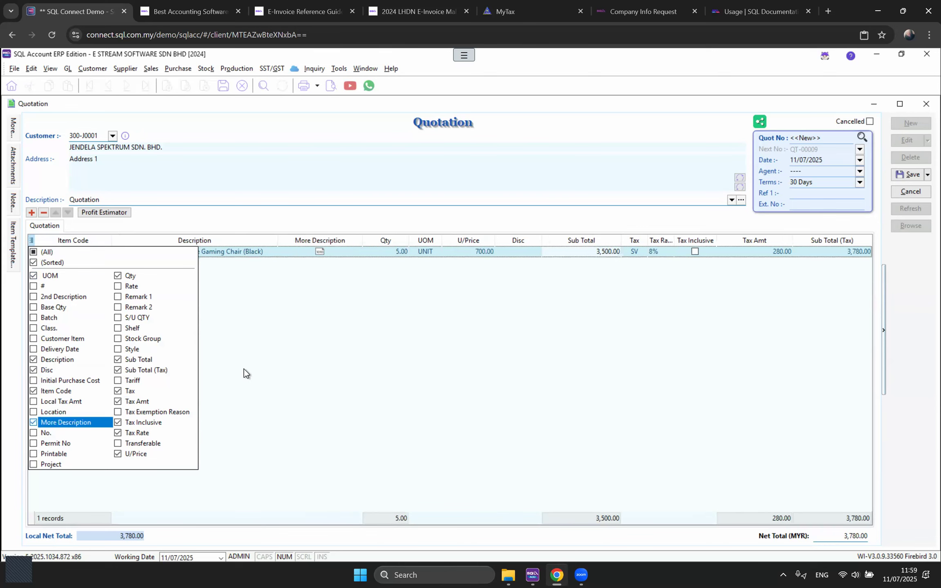
left_click(349, 352)
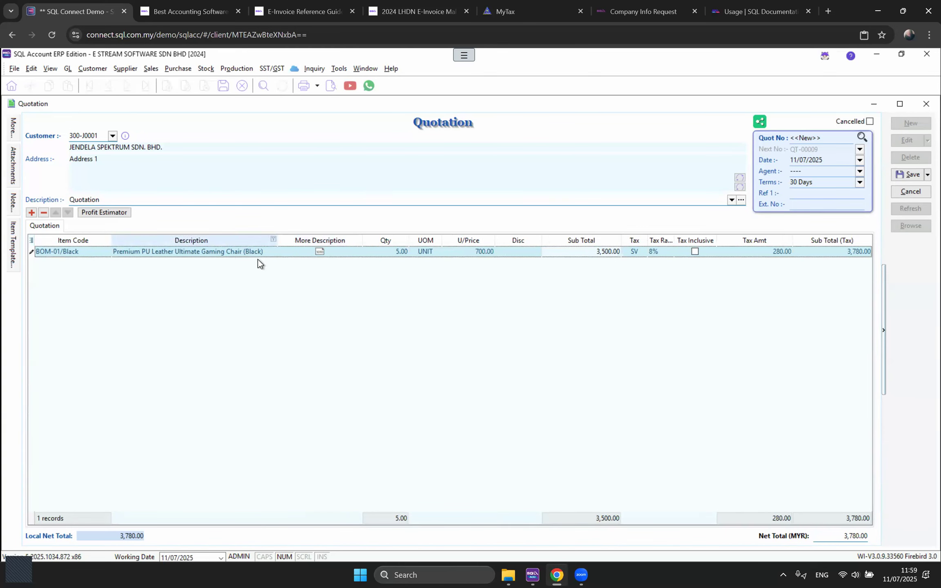
left_click(319, 252)
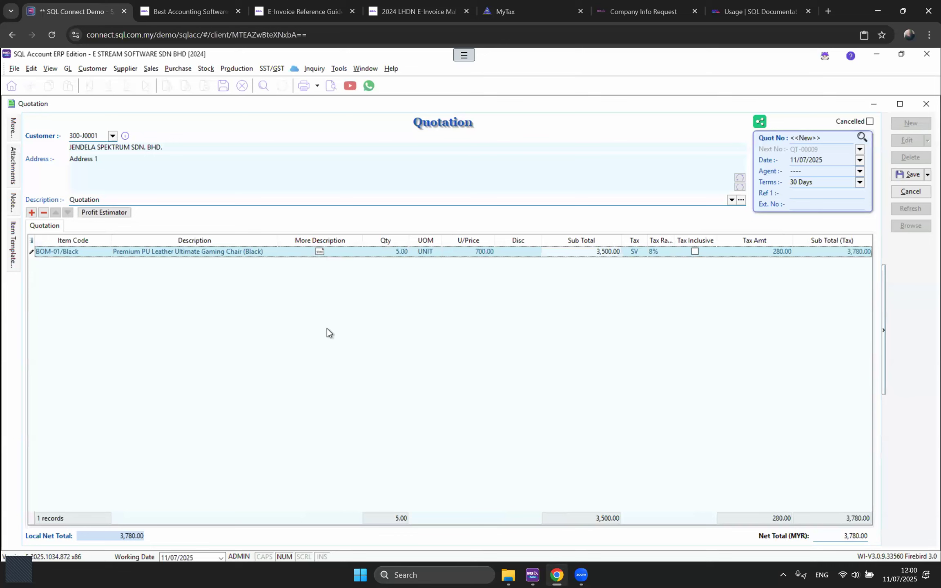
Step: Attach a two-line More Description to the chair line and save the quotation as QT-00009
left_click(357, 252)
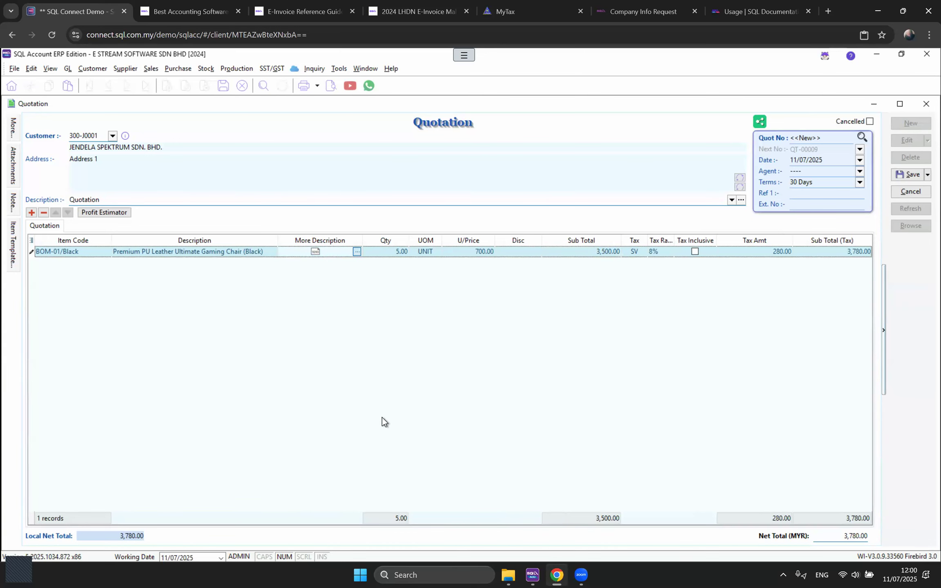
type("FDCVGBHJNKML,")
key("Return")
type("TCRBHJYUNKM")
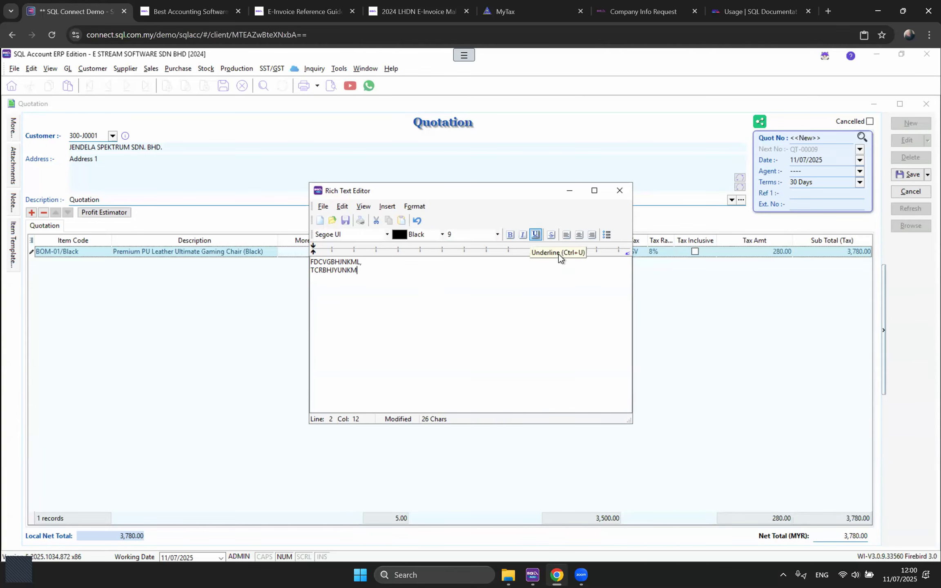
left_click(623, 192)
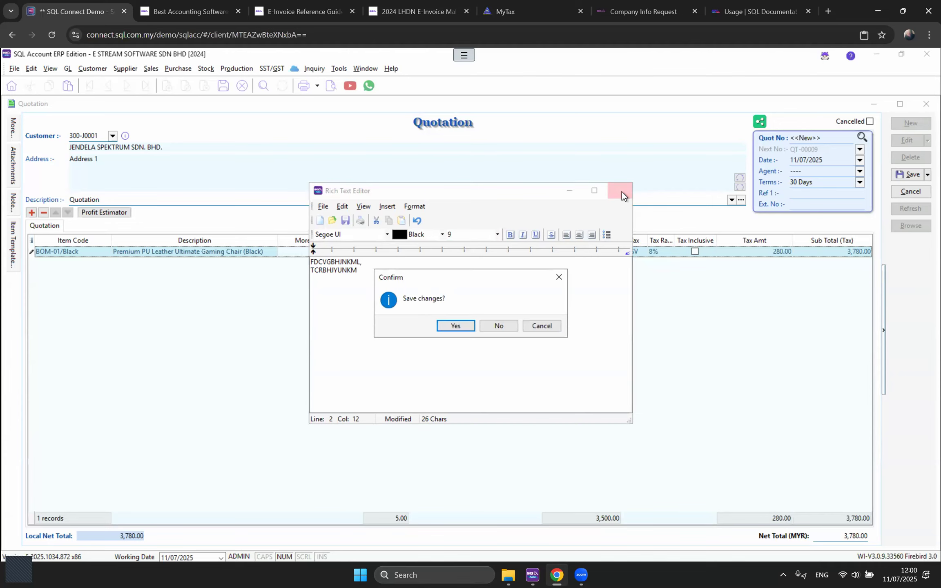
key("Return")
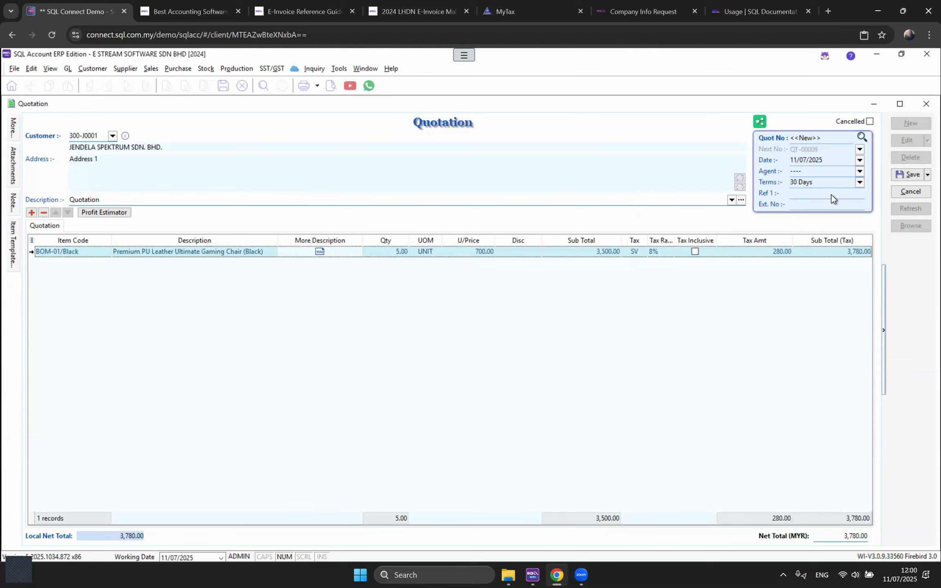
left_click(904, 175)
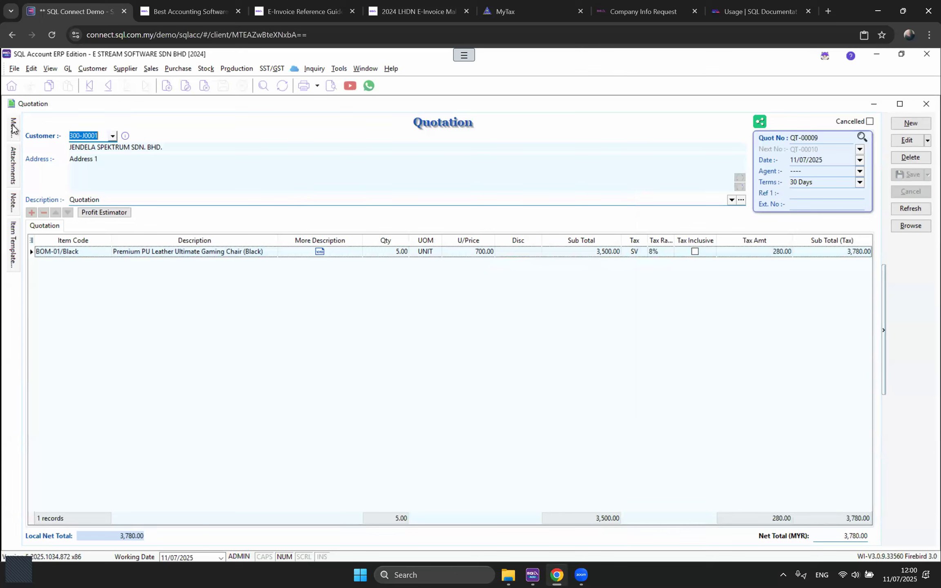
mouse_move(13, 129)
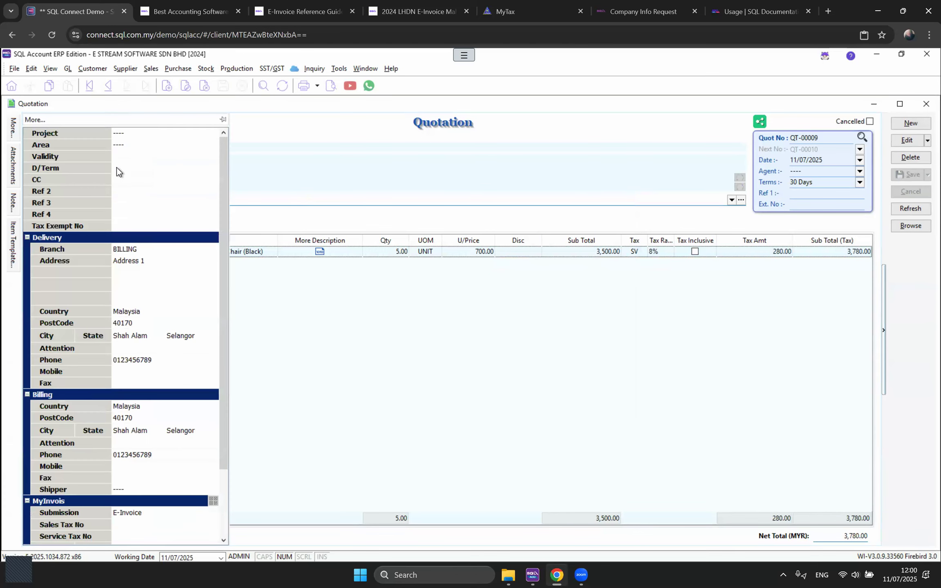
left_click(122, 135)
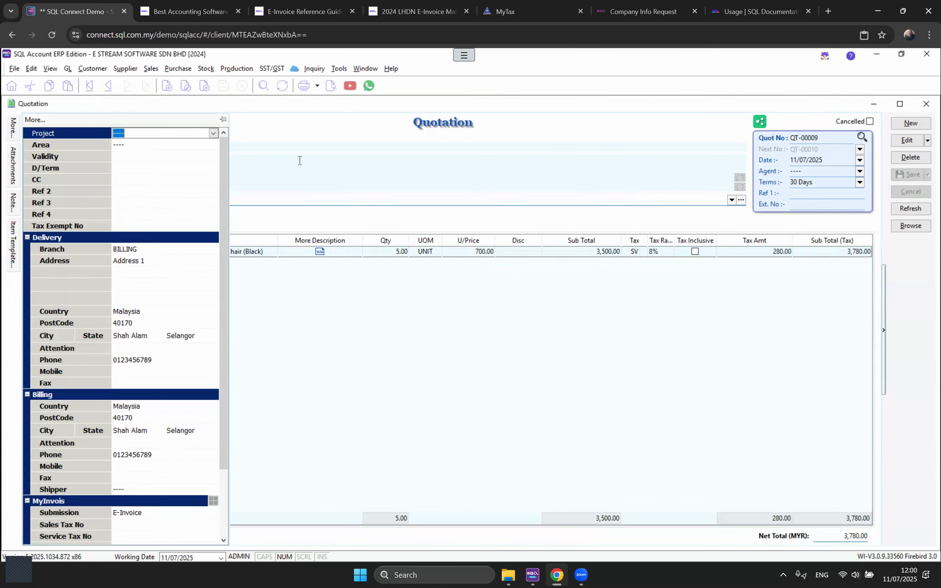
left_click(287, 168)
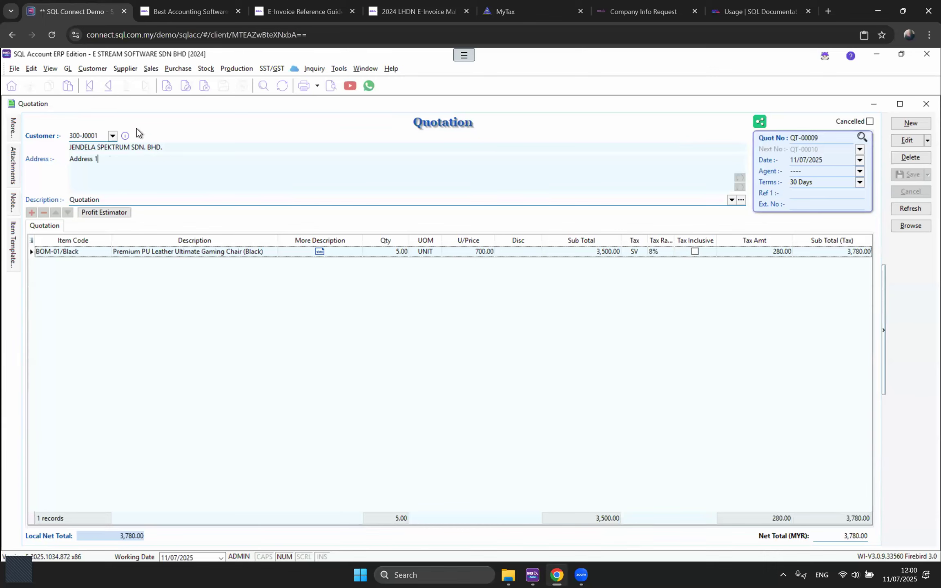
left_click(9, 131)
Step: Add the Project column to the quotation's item grid
left_click(32, 241)
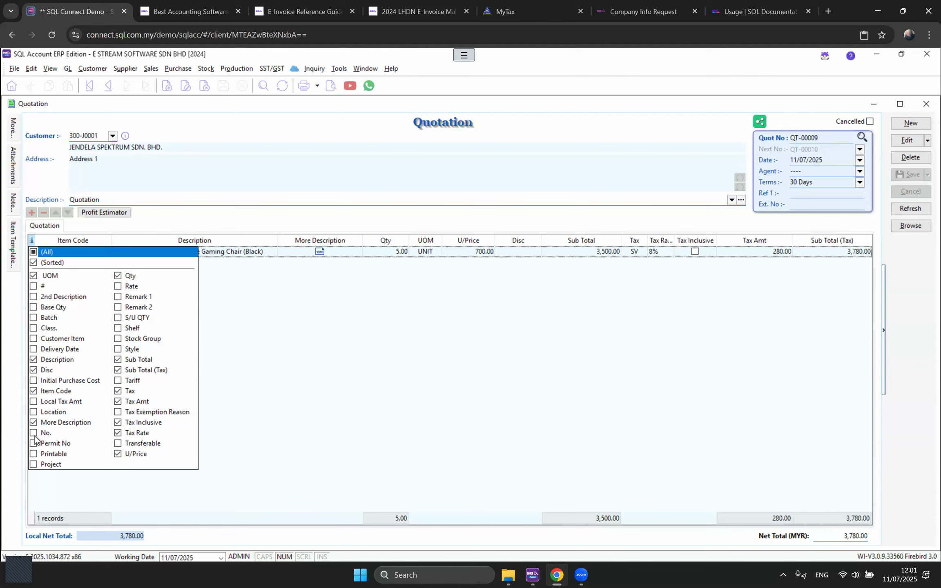
left_click(39, 465)
left_click(456, 396)
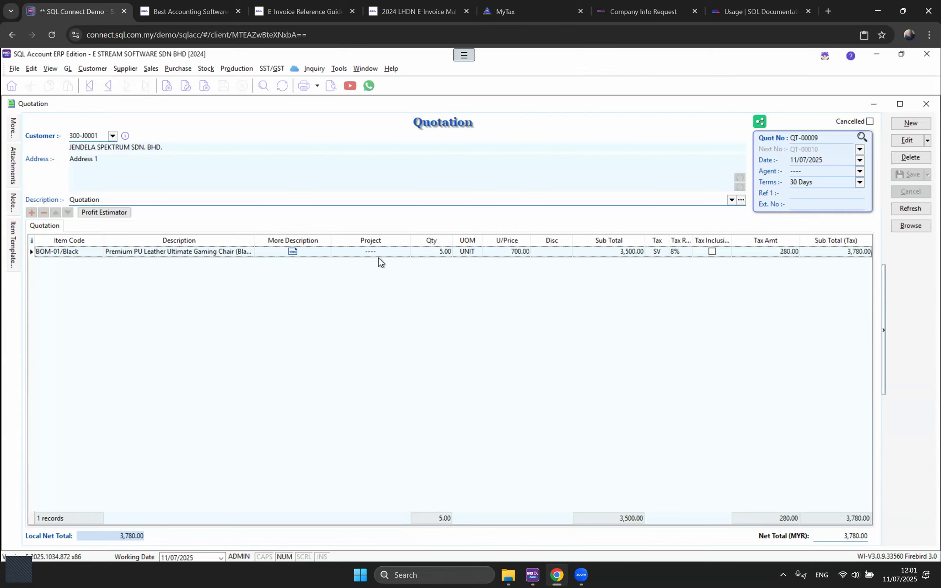
mouse_move(17, 125)
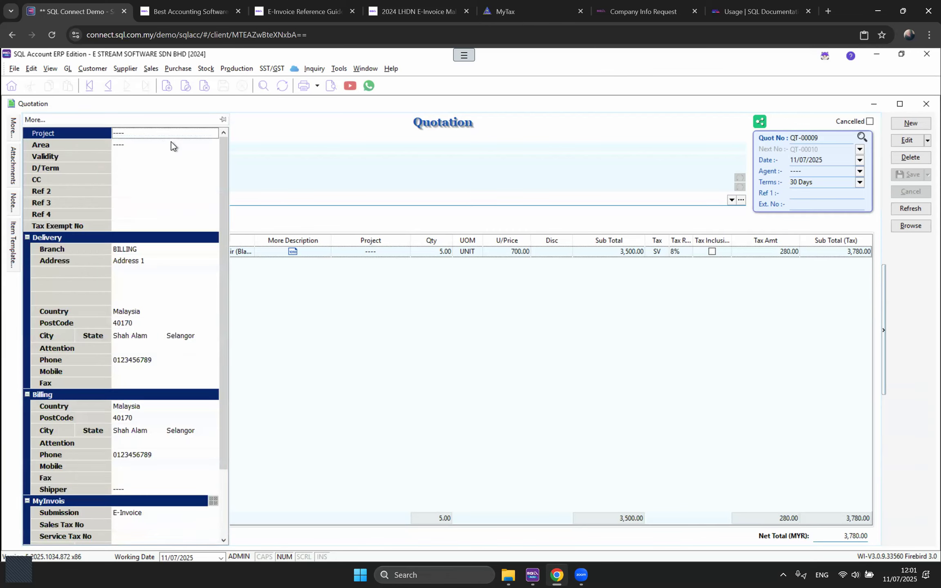
Step: Reselect BILLING as delivery branch, check the Industries Code, and close the extra-details panel
left_click(122, 155)
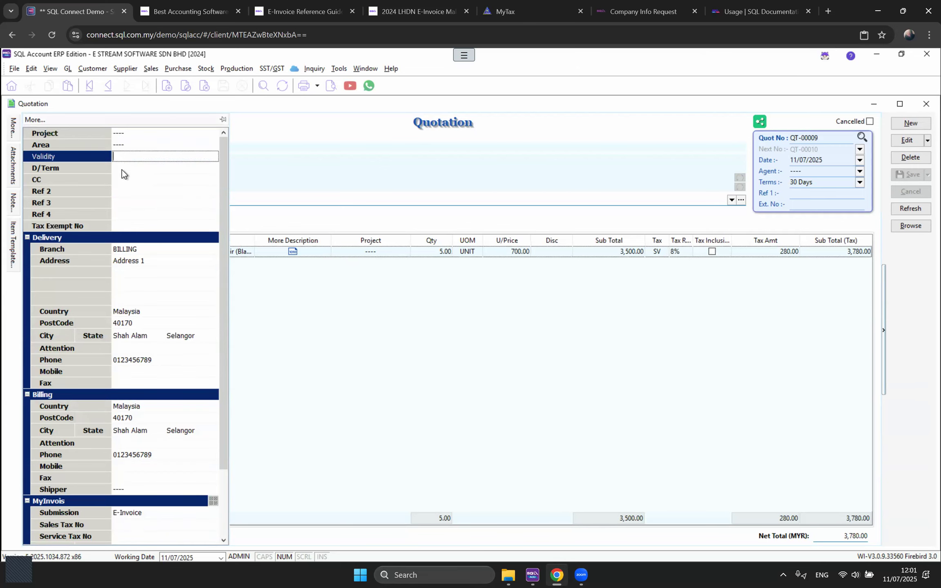
left_click(130, 168)
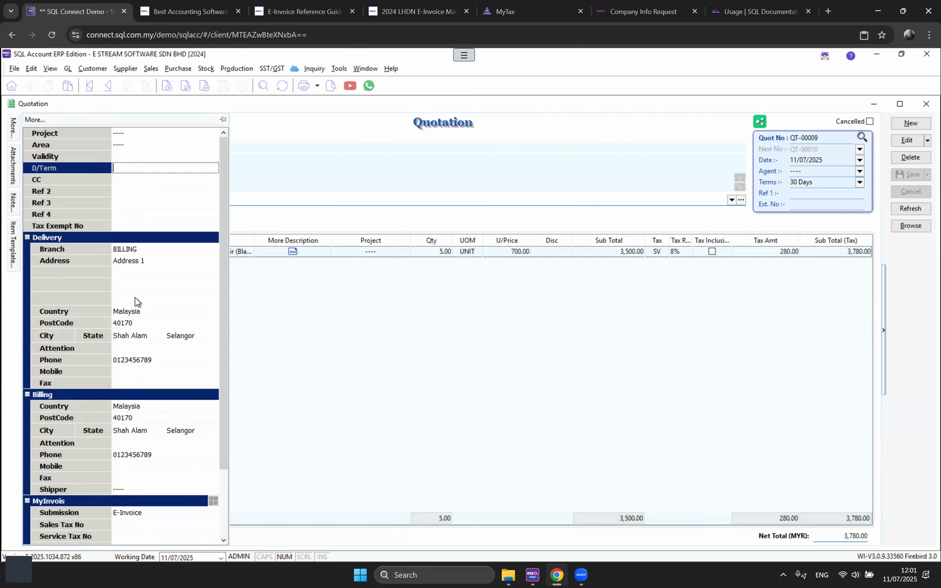
scroll(120, 233, "down", 1)
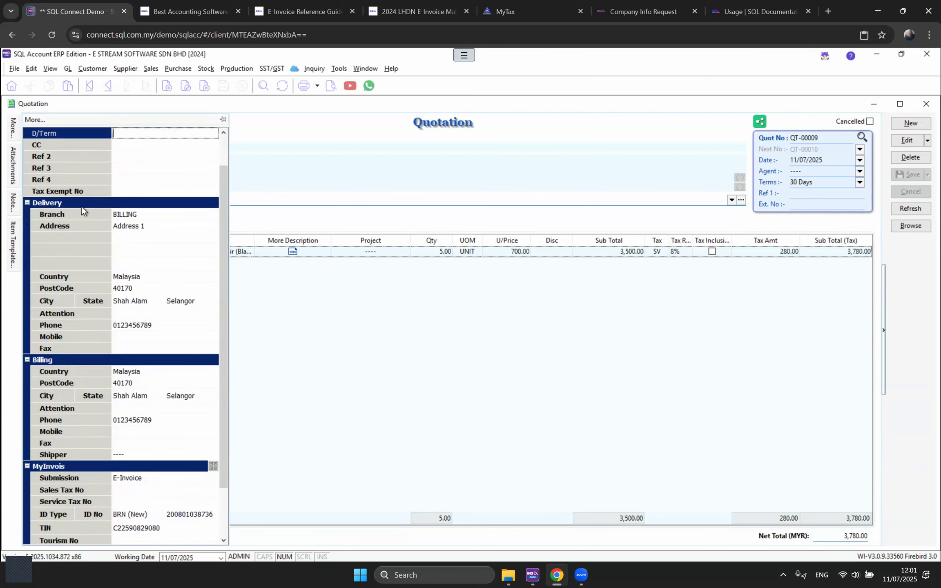
left_click(153, 216)
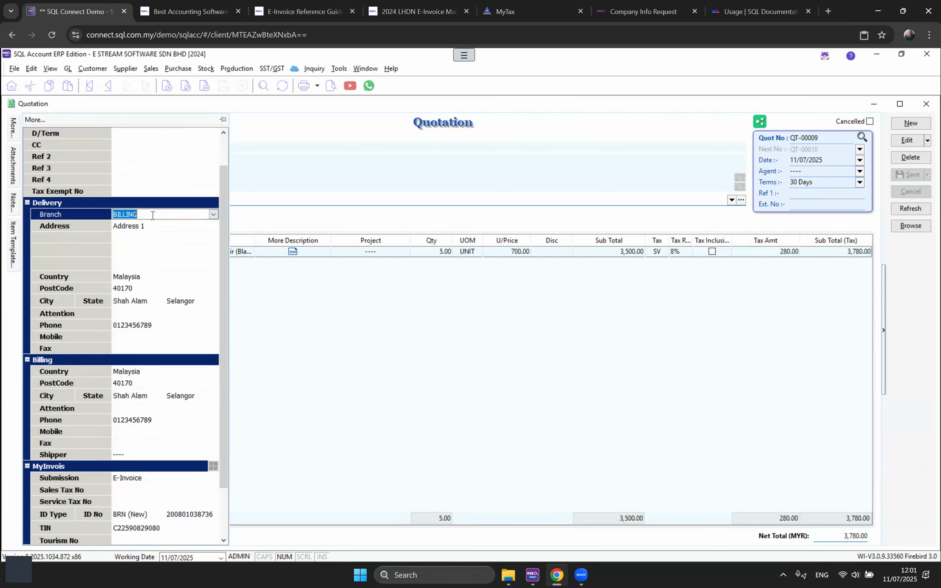
left_click(212, 215)
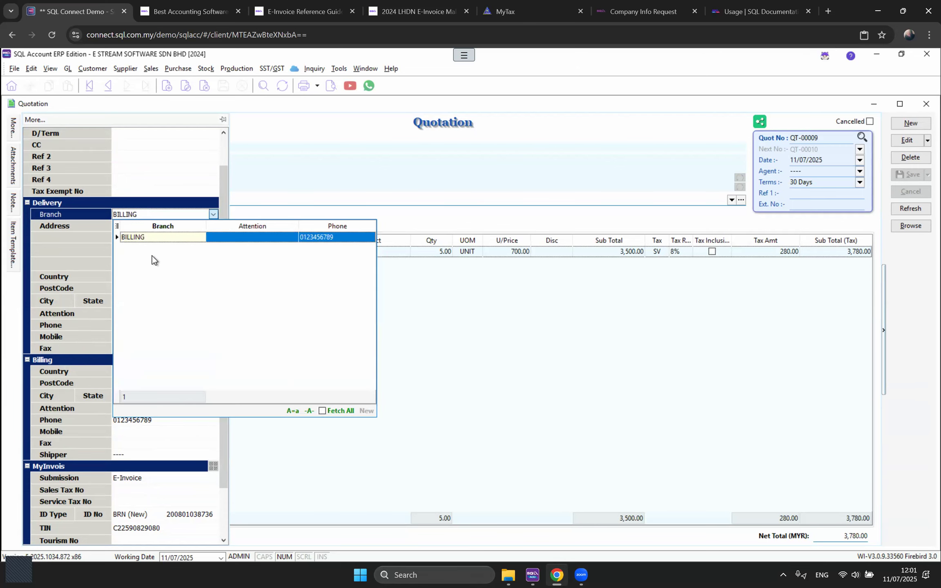
key("Return")
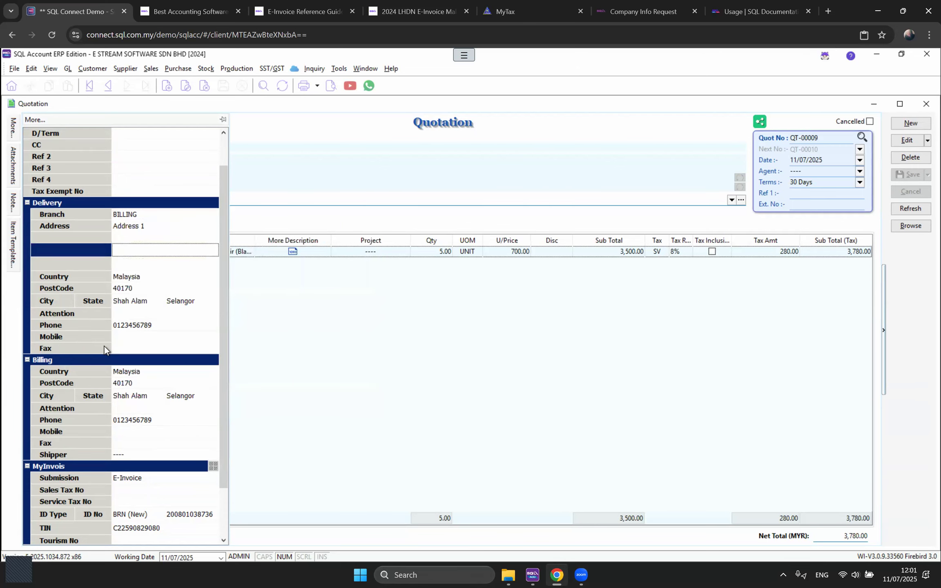
scroll(103, 351, "down", 2)
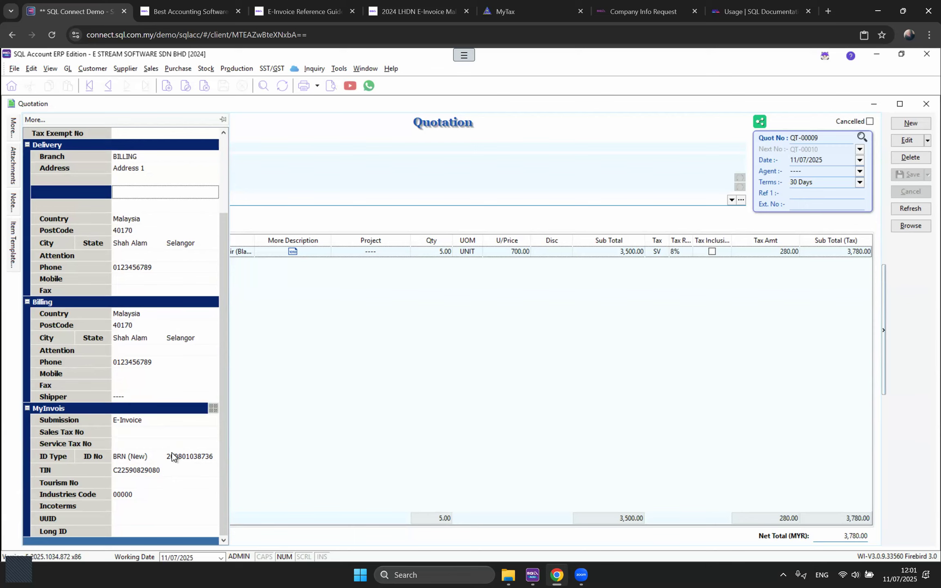
left_click(137, 494)
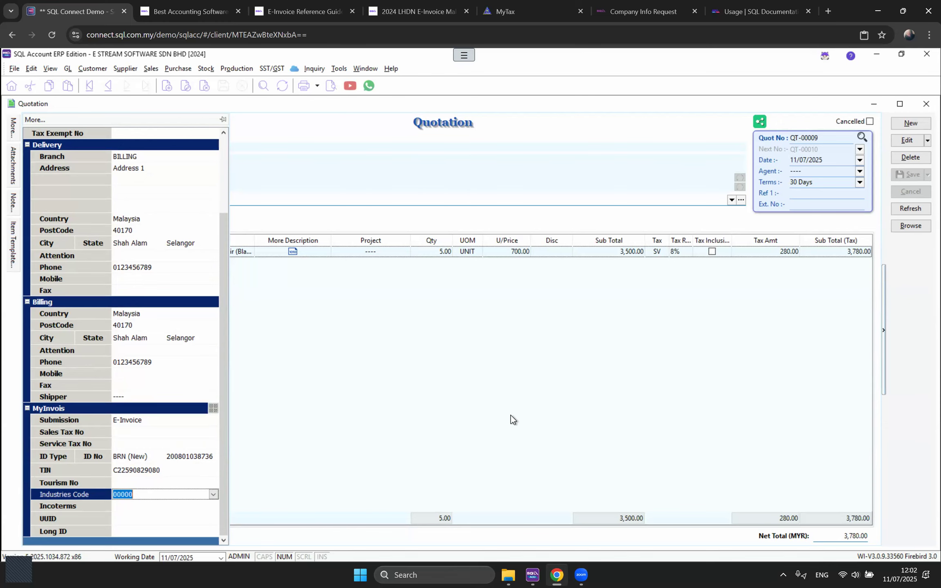
left_click(483, 415)
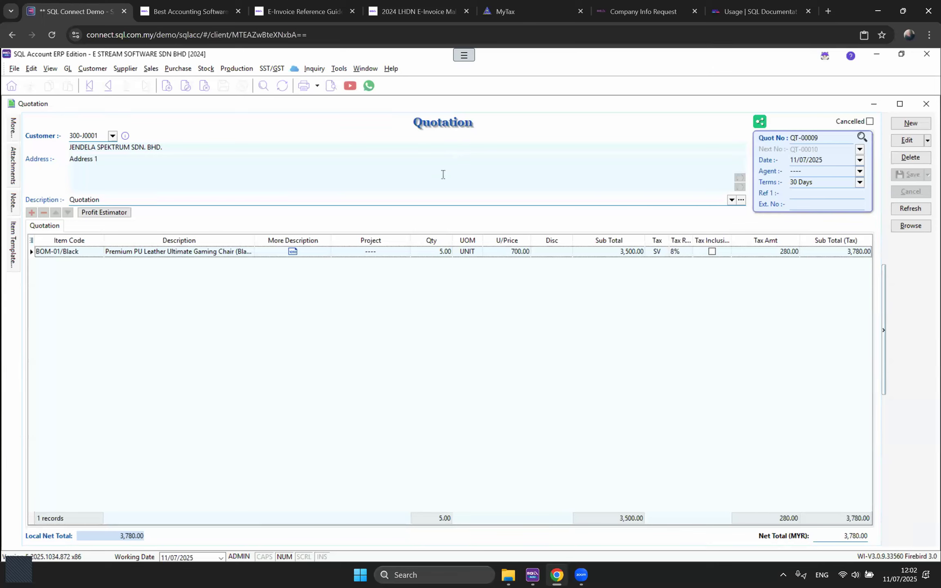
Step: Preview QT-00009 in the Sales Quotation 1 layout and scroll through it
left_click(330, 86)
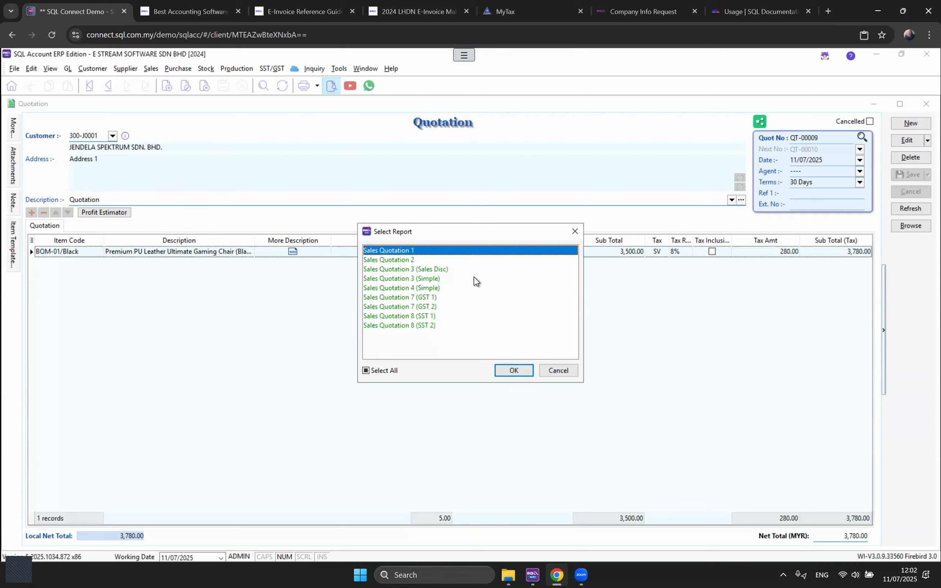
left_click(513, 370)
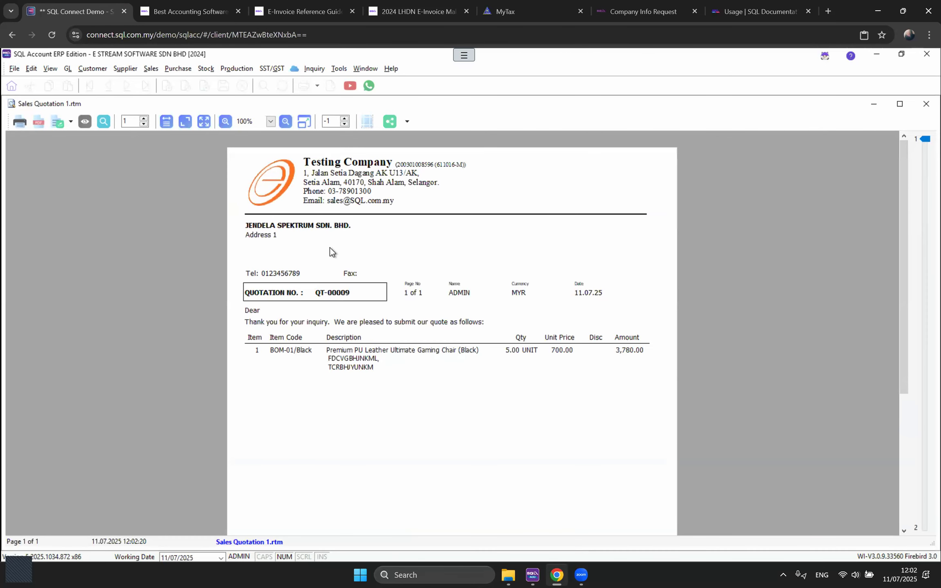
scroll(469, 321, "down", 2)
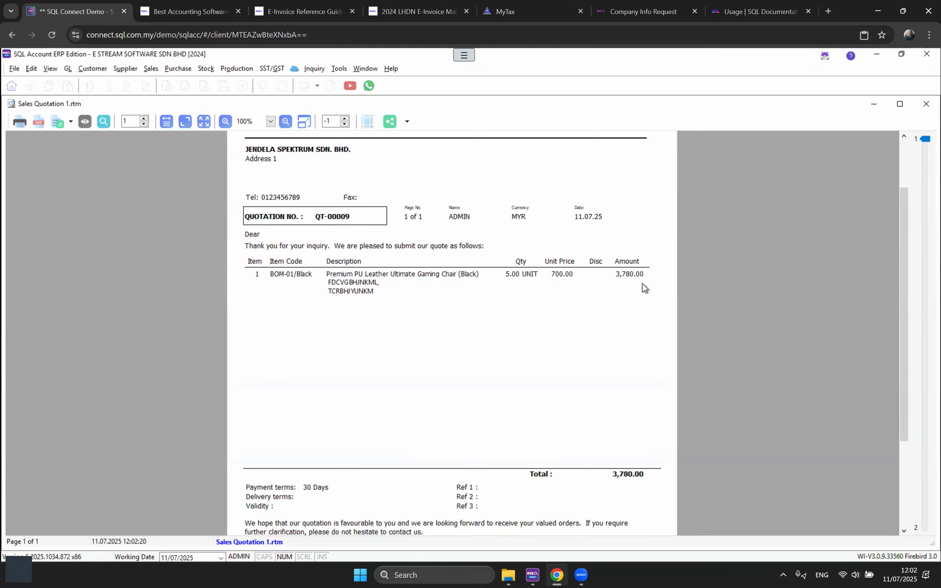
scroll(634, 318, "down", 3)
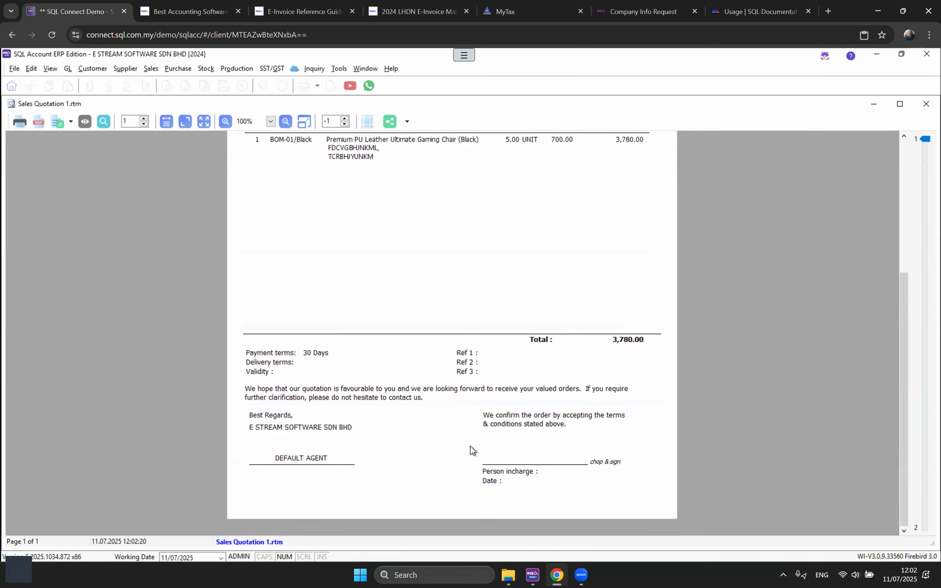
scroll(660, 399, "up", 5)
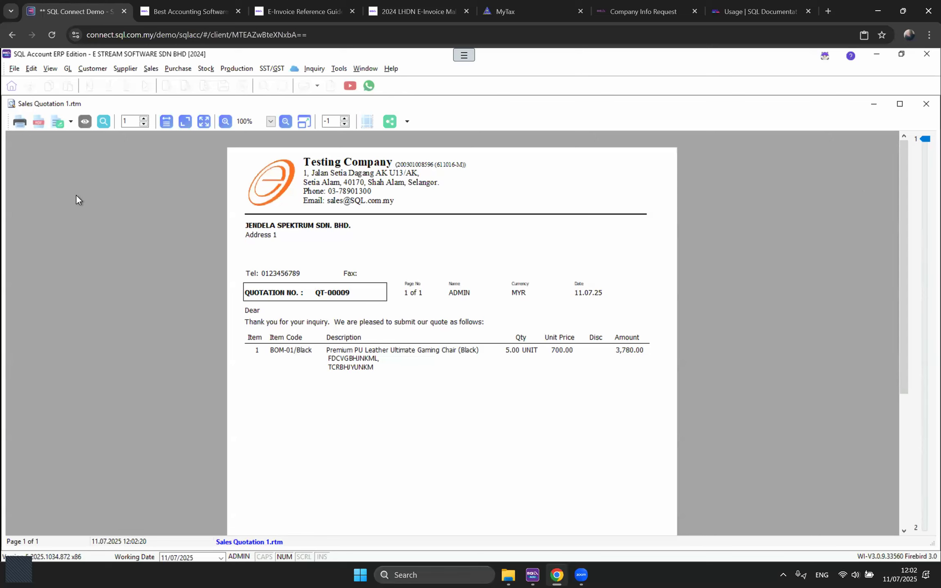
Step: Try exporting the preview to PDF and printing it, cancelling both
left_click(71, 123)
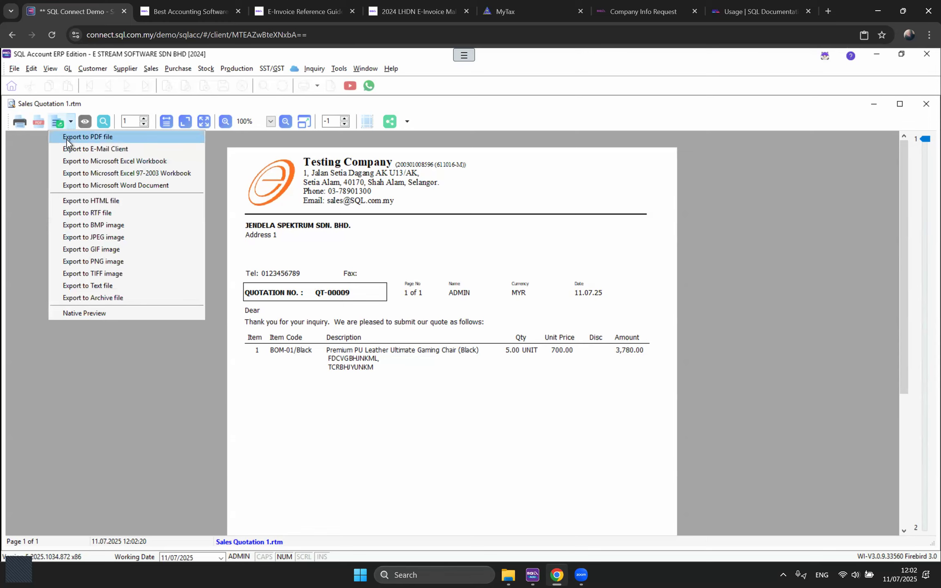
left_click(67, 139)
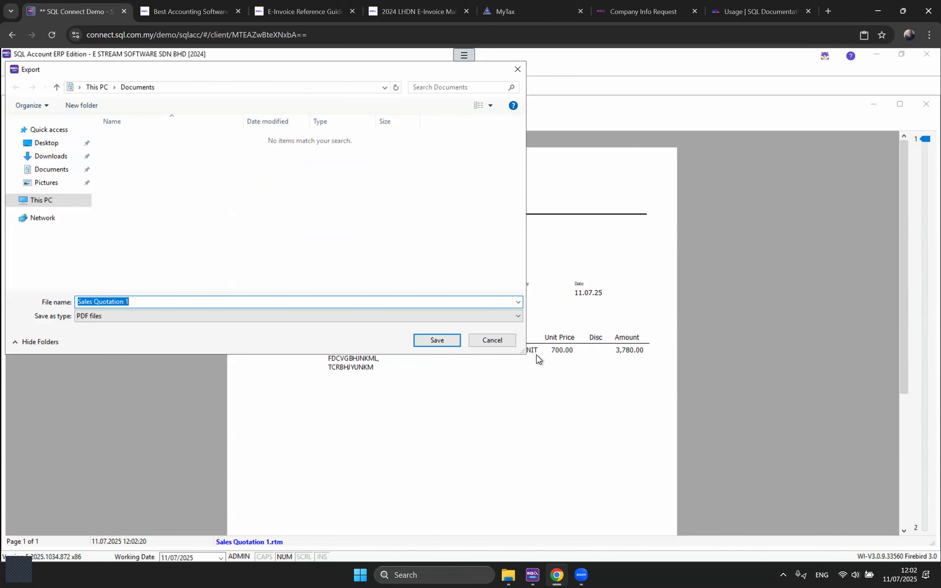
left_click(500, 340)
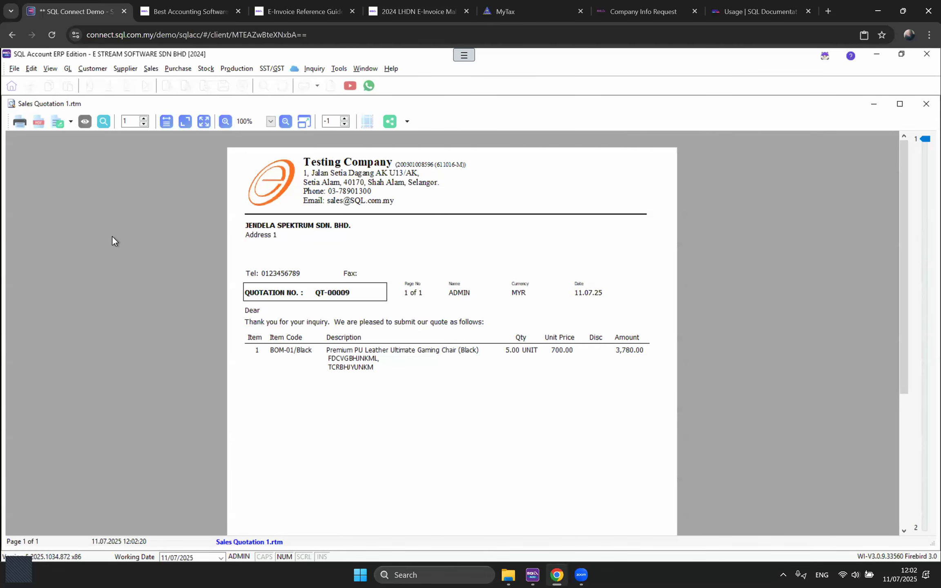
left_click(17, 123)
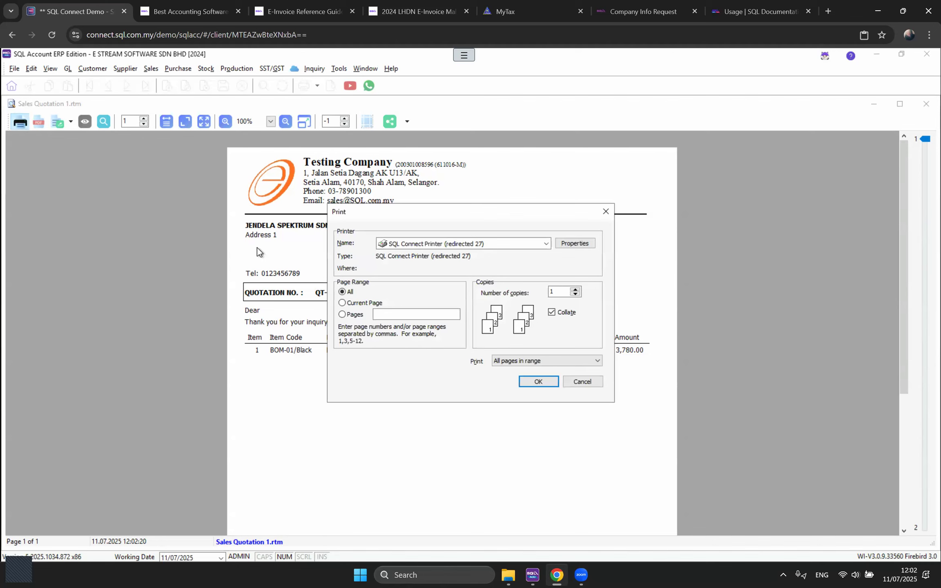
left_click(548, 245)
left_click(605, 211)
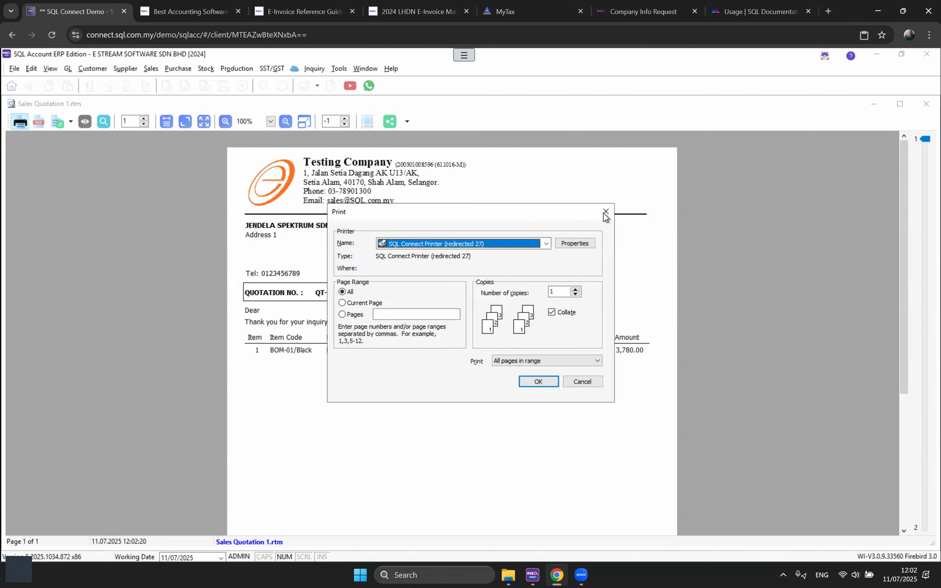
left_click(605, 212)
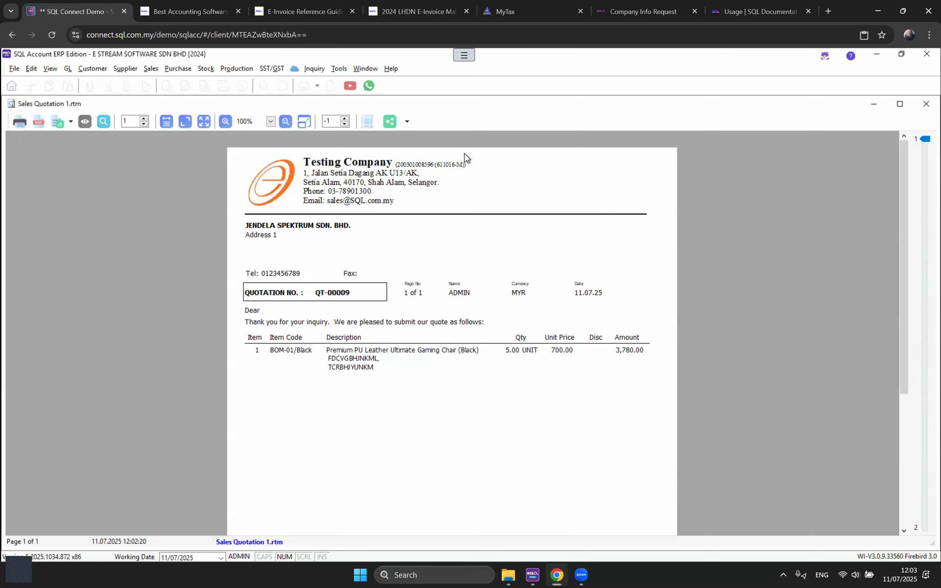
Step: Try sharing the quotation as a WhatsApp PDF, then dismiss the export options unused
left_click(408, 123)
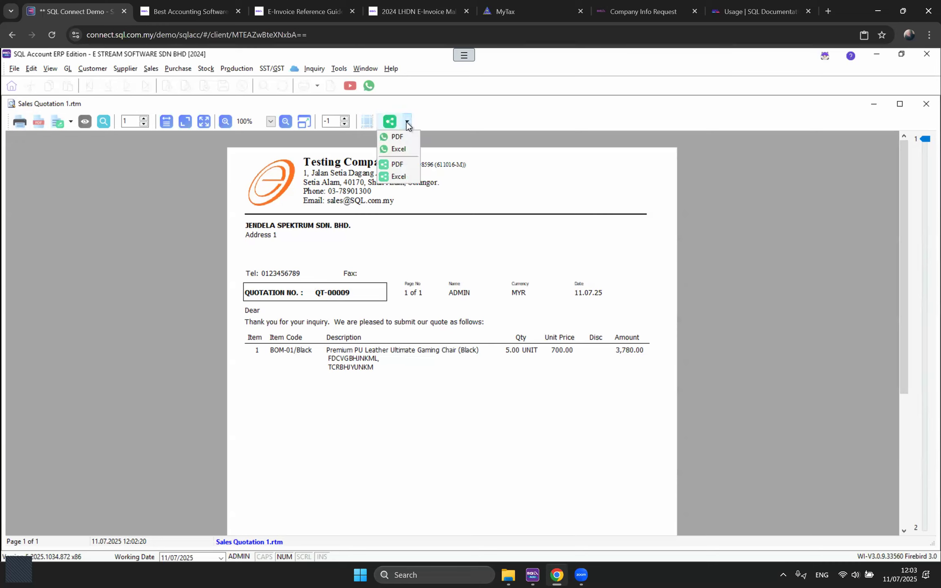
left_click(409, 137)
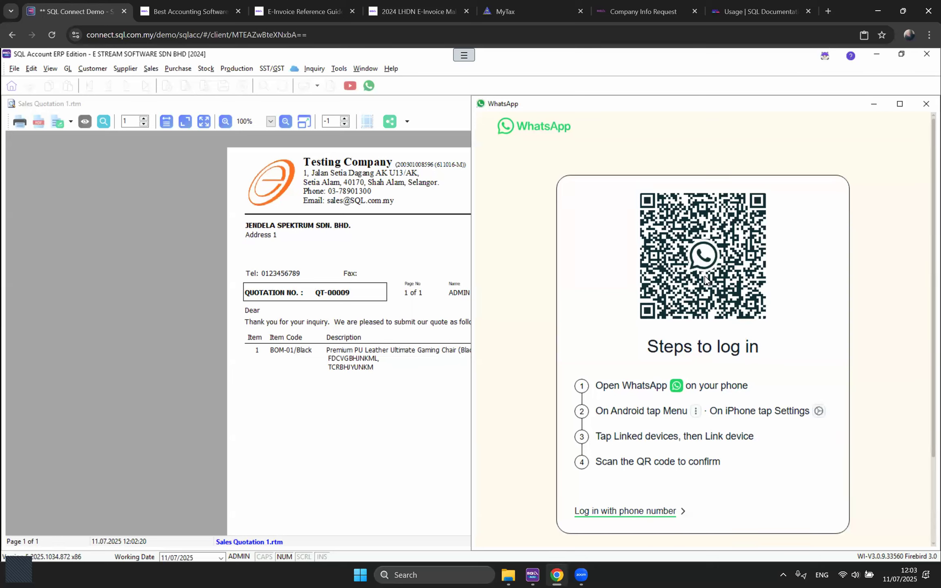
left_click(921, 105)
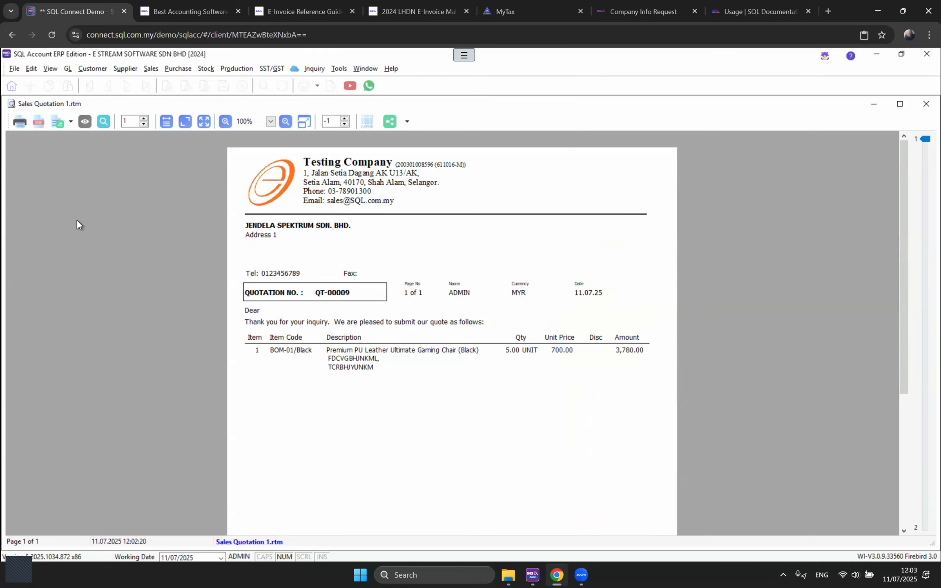
left_click(70, 123)
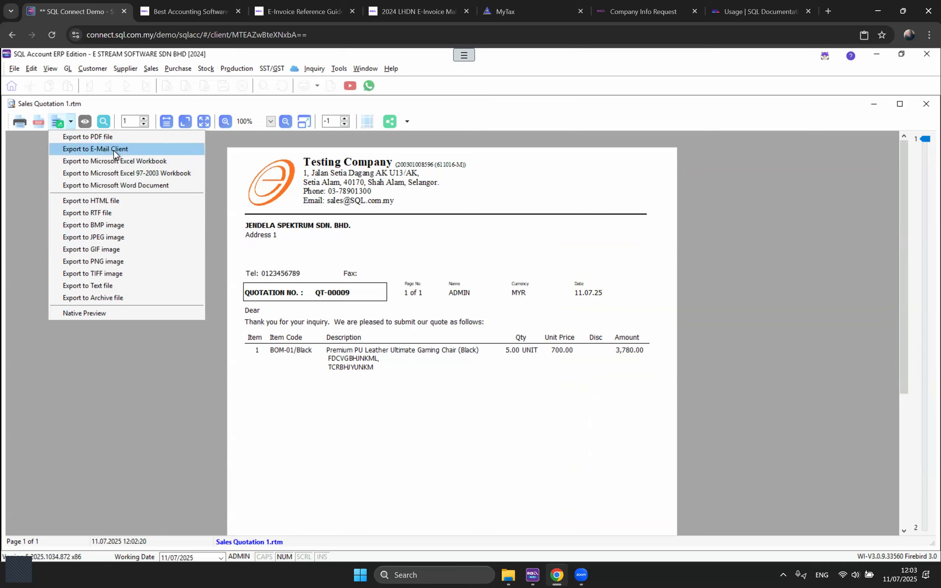
left_click(824, 170)
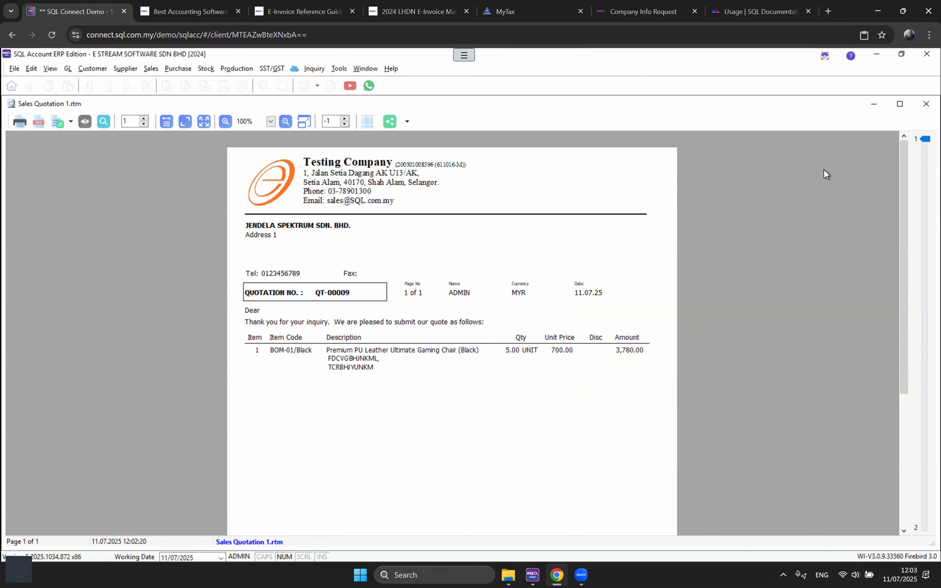
Step: Close the preview, transfer QT-00009 to a trial sales order, and discard it unsaved
left_click(926, 104)
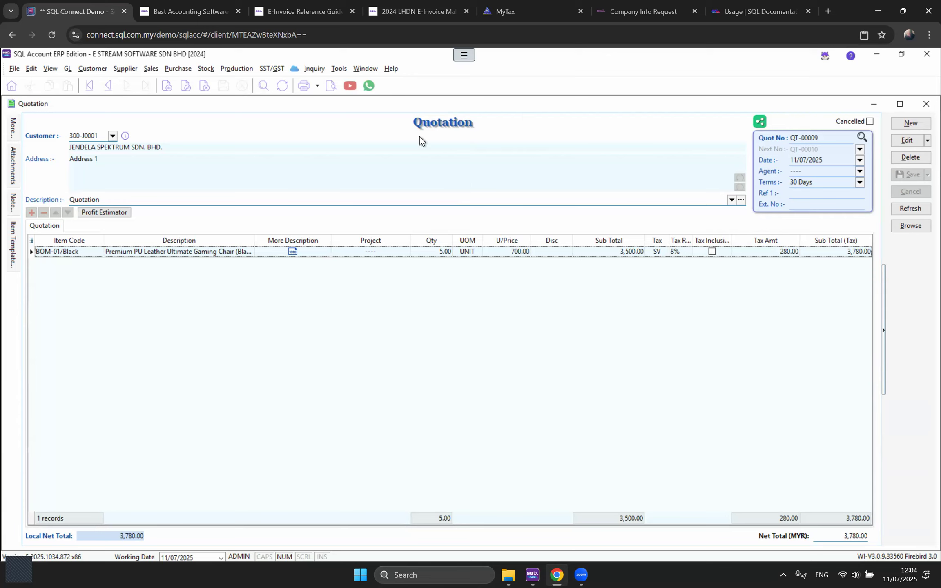
right_click(464, 125)
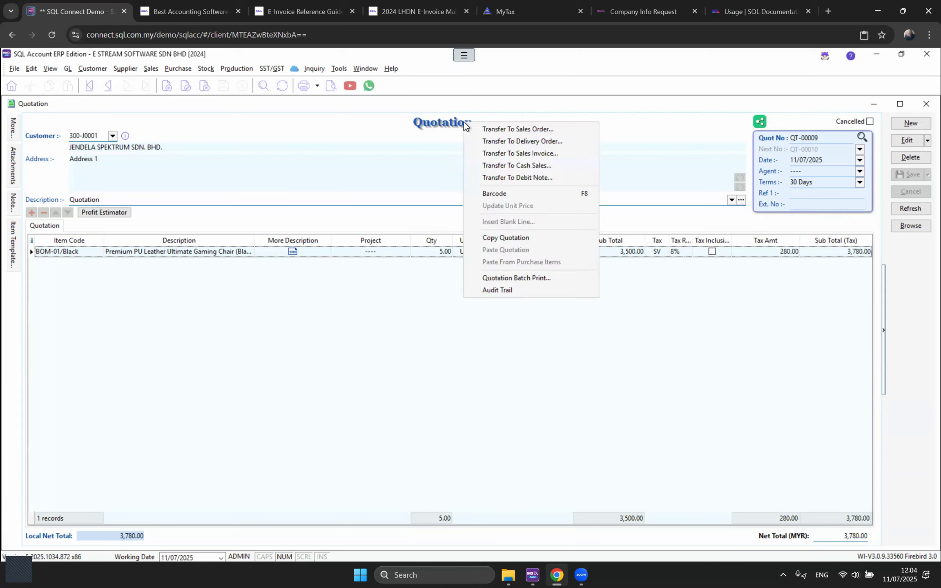
left_click(527, 130)
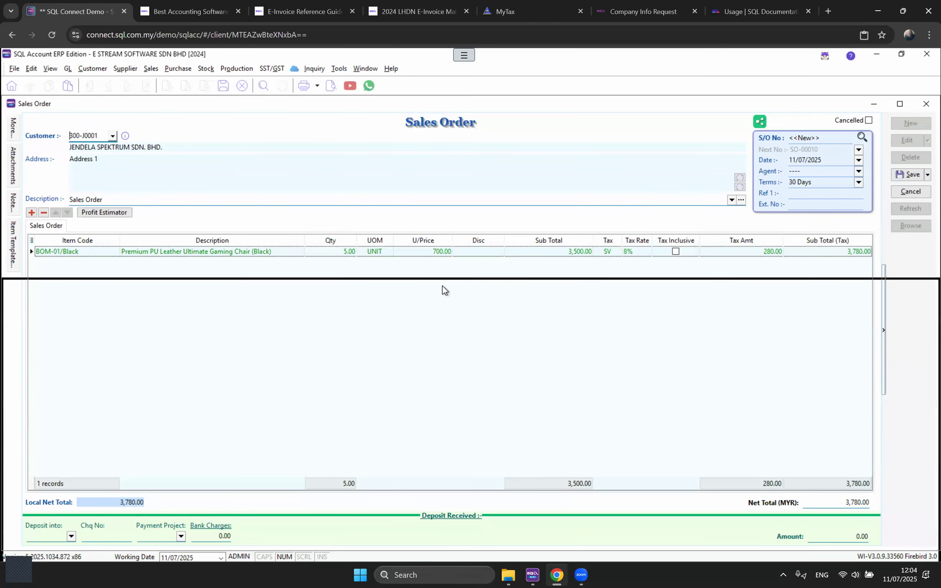
left_click_drag(443, 286, 442, 289)
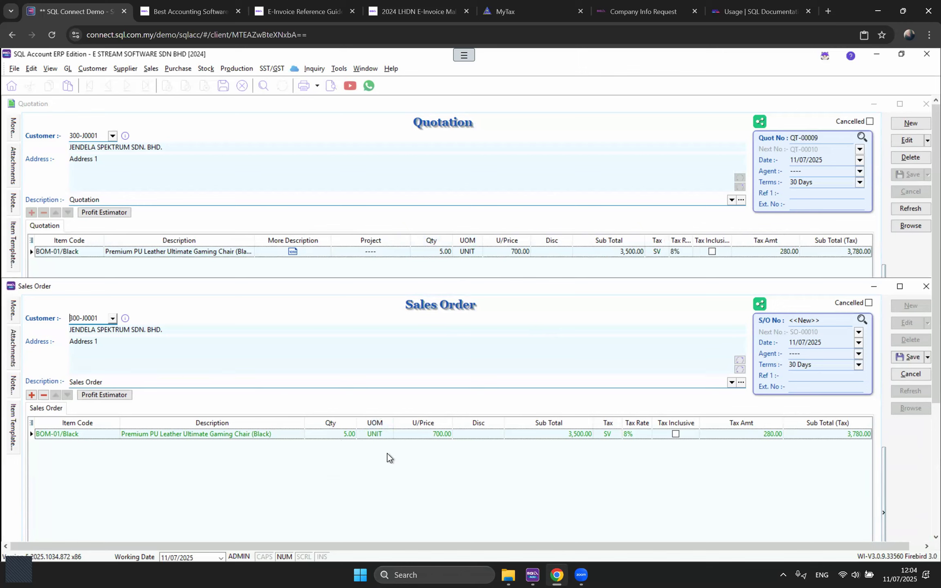
left_click(926, 286)
left_click(495, 326)
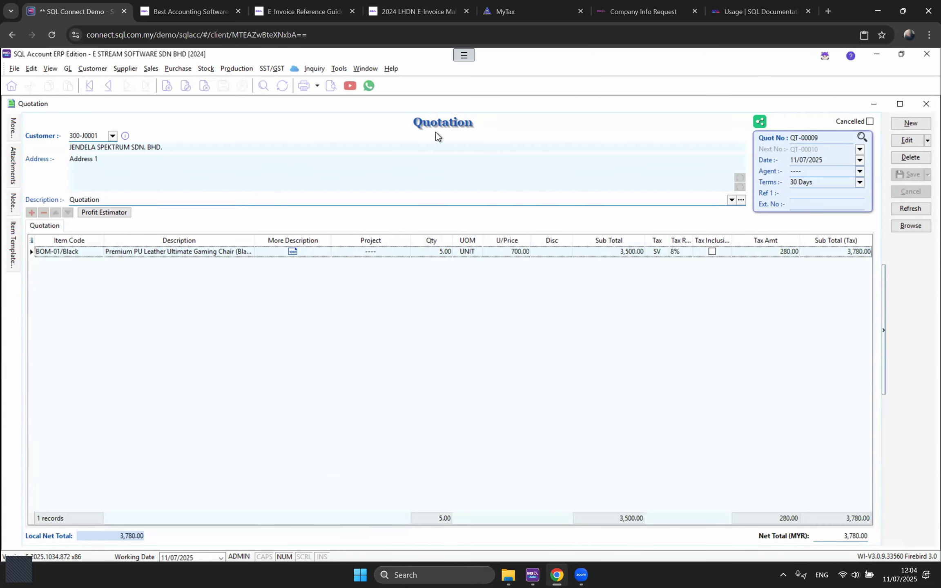
Step: Start a new sales order for customer JENDELA SPEKTRUM SDN. BHD
left_click(150, 69)
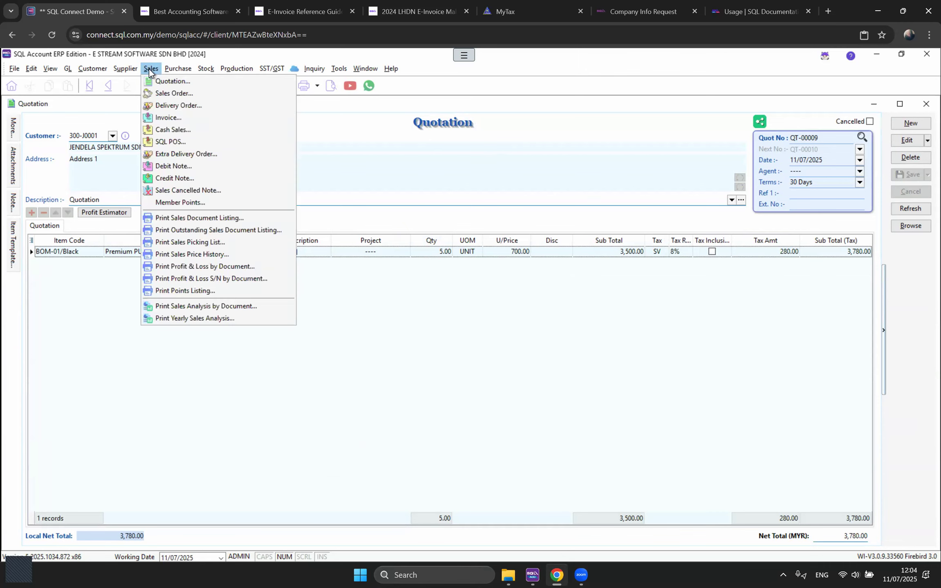
left_click(158, 94)
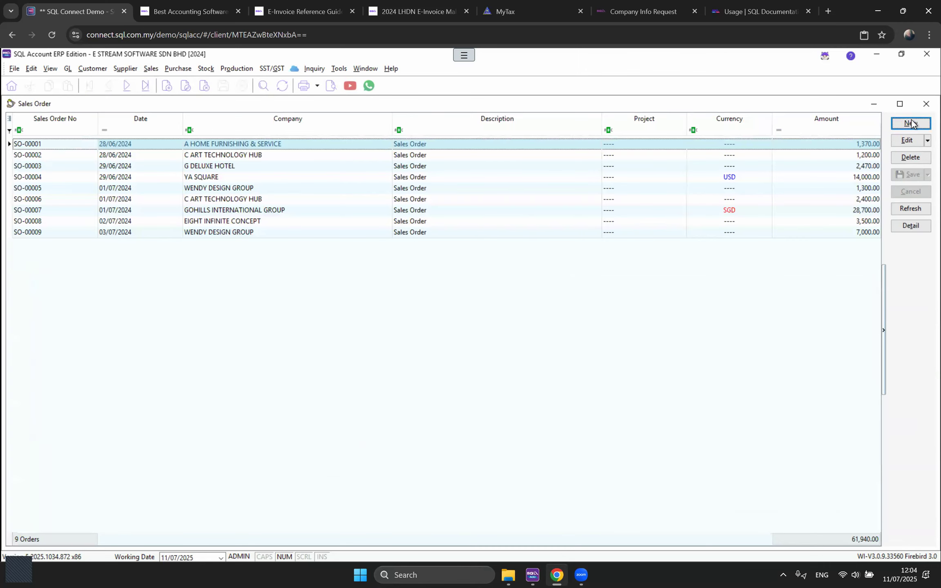
left_click(911, 123)
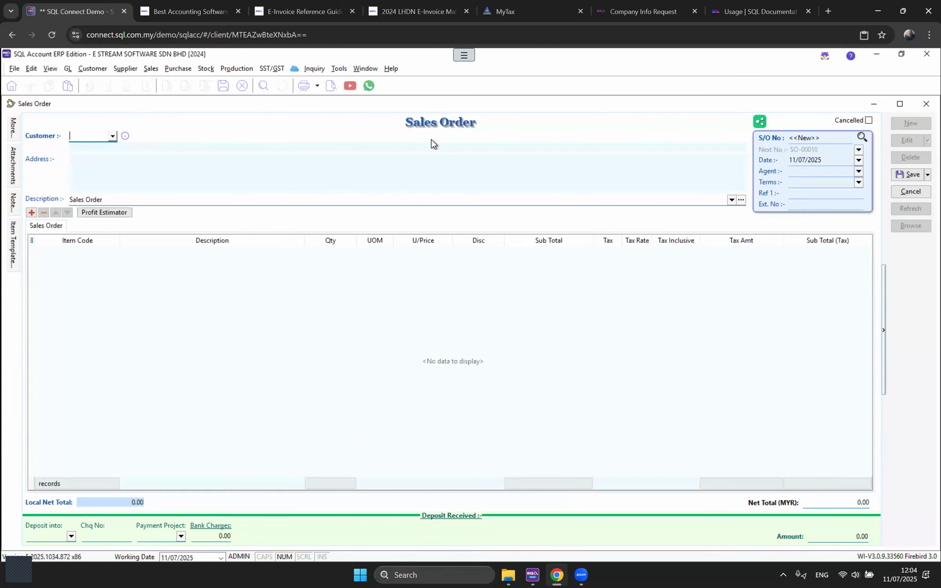
left_click(112, 138)
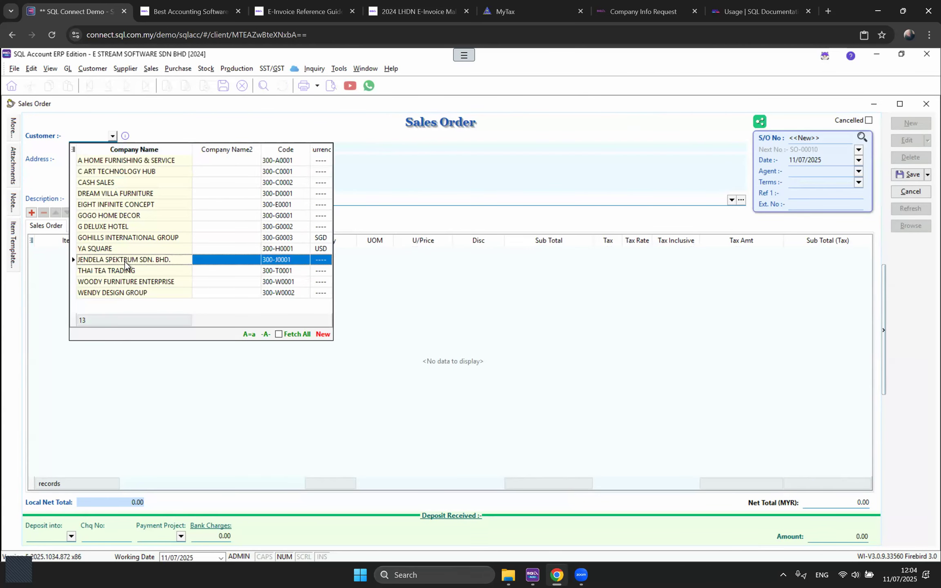
left_click(442, 189)
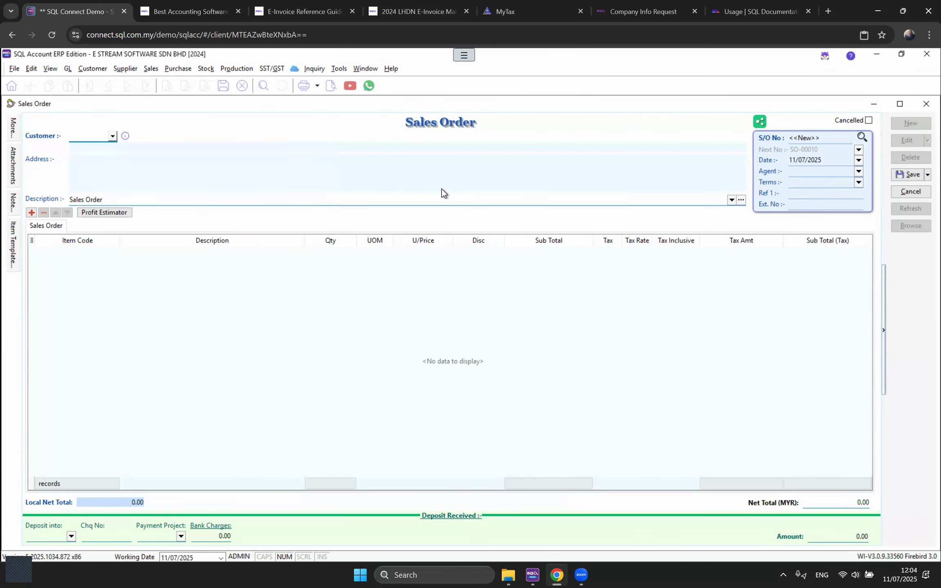
Step: Transfer 2 BOM-01/Black chairs from quotation QT-00009 into the sales order
right_click(466, 121)
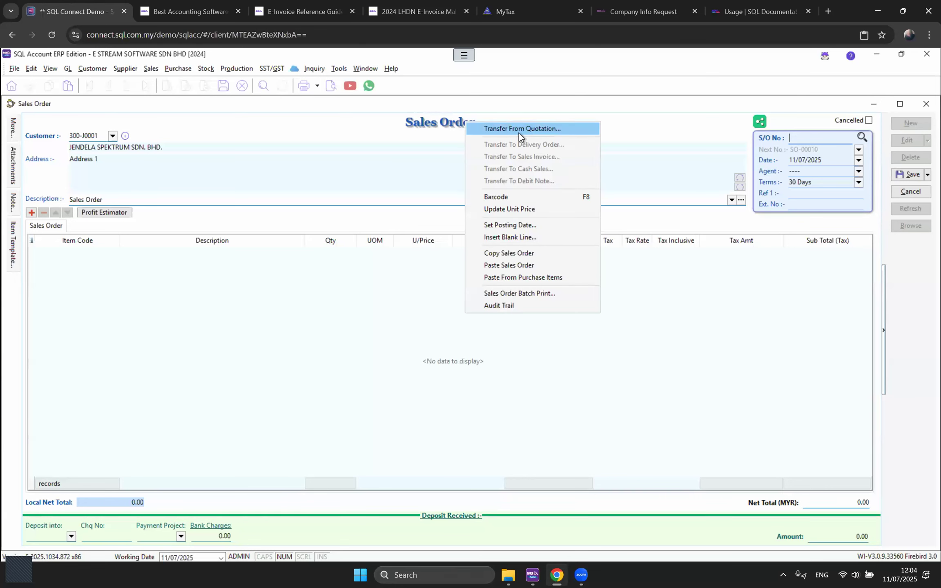
left_click(519, 129)
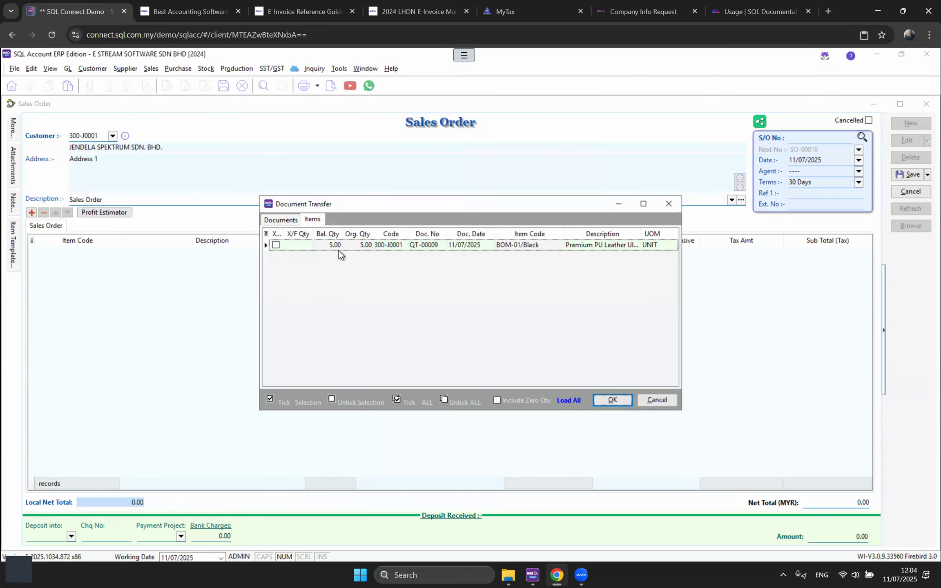
left_click(275, 245)
left_click(304, 244)
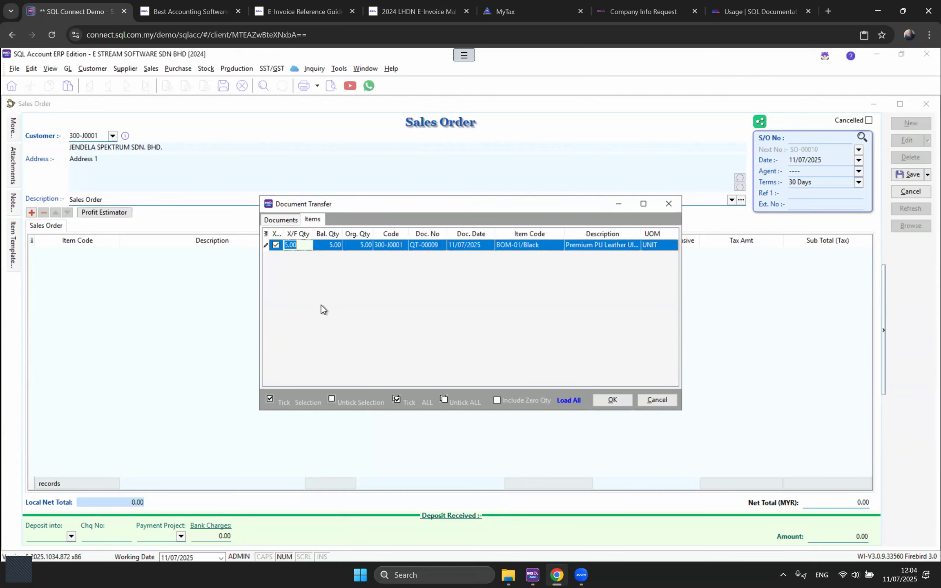
type("2")
left_click(612, 400)
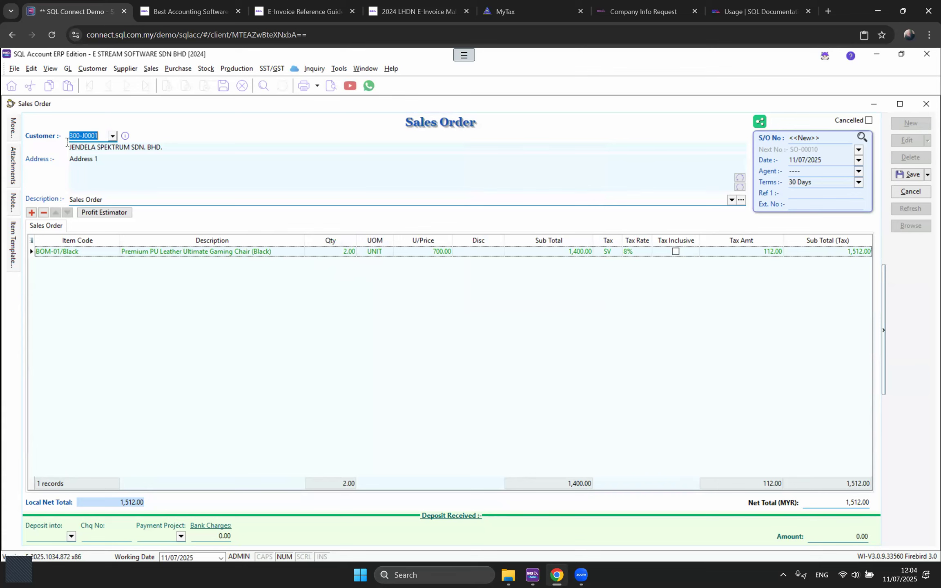
mouse_move(13, 132)
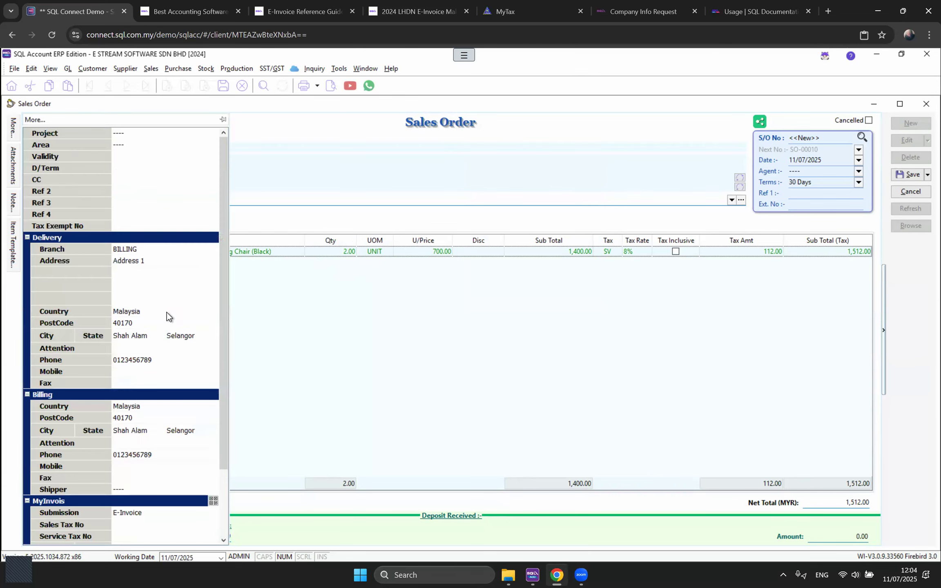
scroll(160, 452, "down", 4)
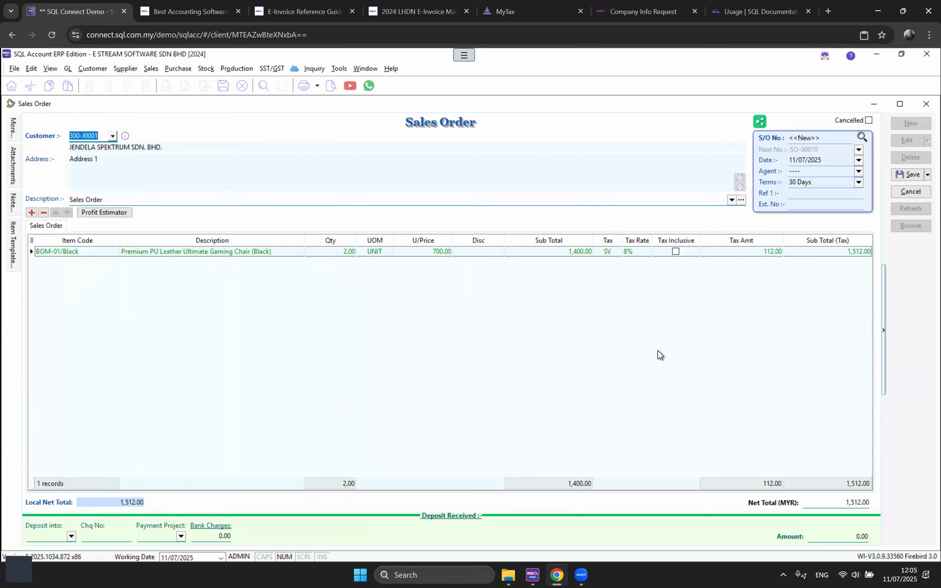
Step: Enter external number PO-123456 and save the sales order
left_click(801, 203)
type("P")
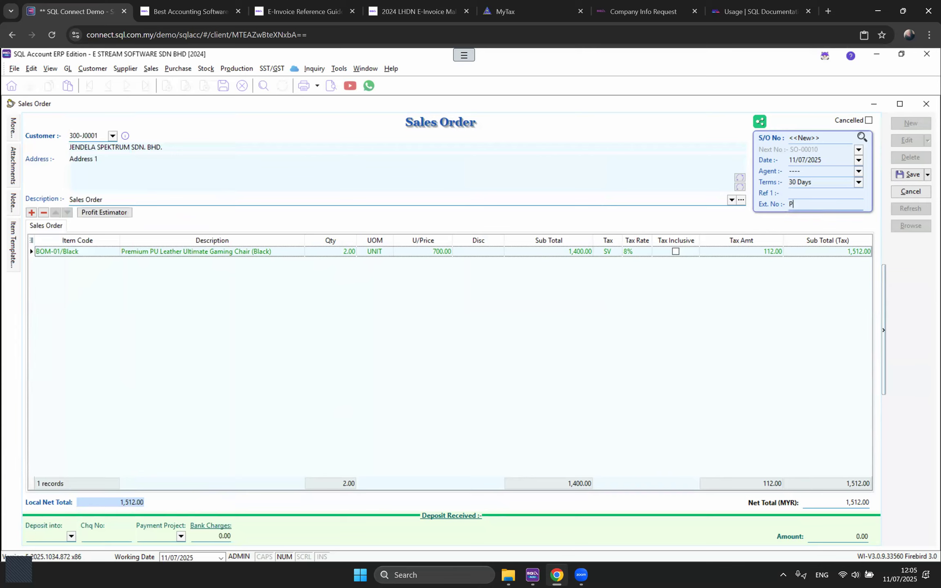
type("O-123456")
left_click(903, 178)
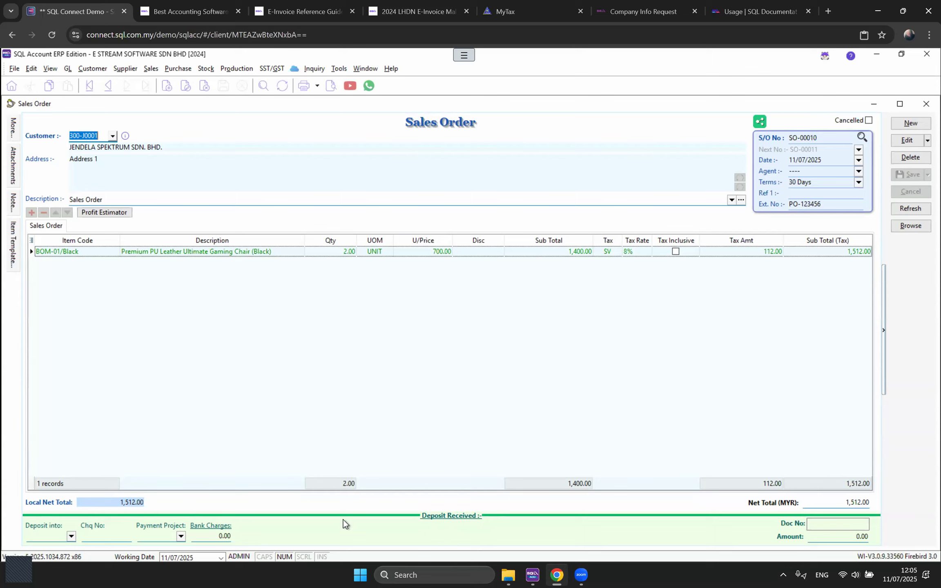
Step: Look through the deposit account, cheque number and amount fields without changing them
left_click(71, 536)
left_click(443, 534)
left_click(101, 537)
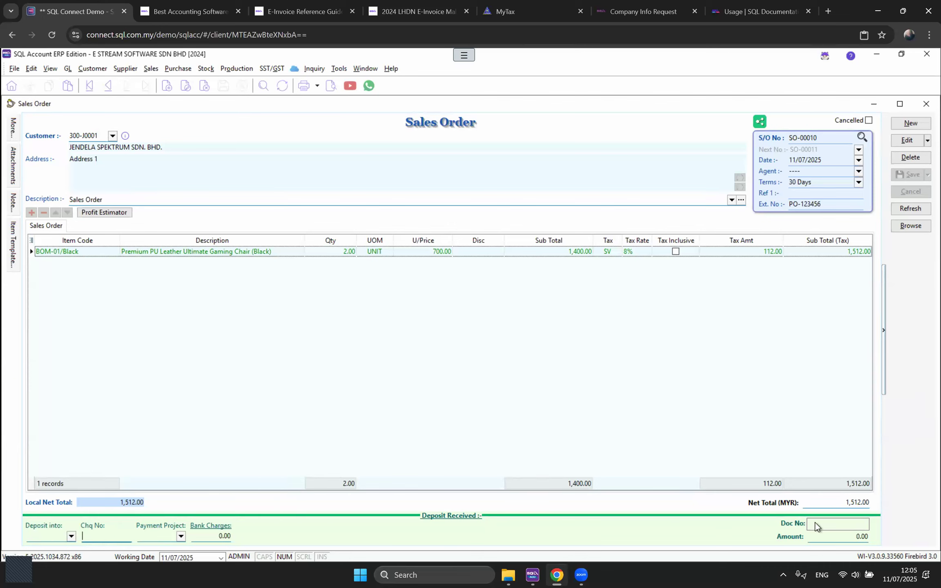
left_click(839, 536)
Step: Save delivery order DO-00005 from SO-00010 and preview it in the Sales Delivery Order 1 layout
left_click(365, 68)
left_click(394, 172)
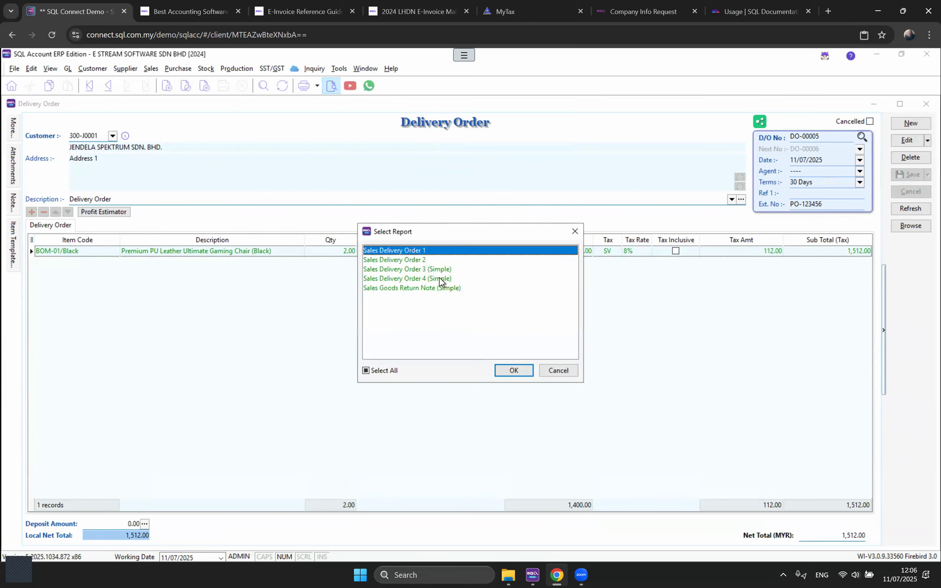
double_click(421, 253)
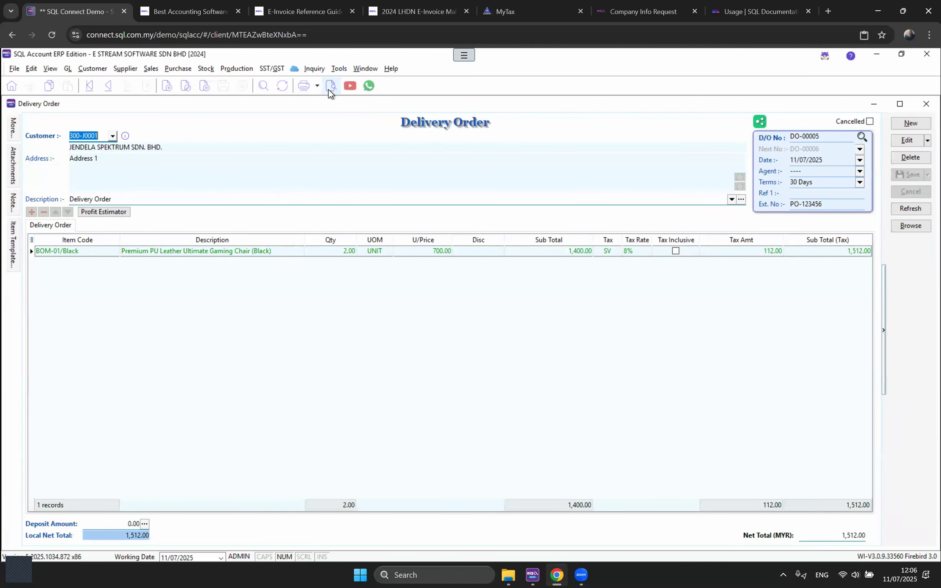
Step: Switch the DO-00005 preview to Sales Delivery Order 3 (Simple), showing quantity total 2.00
left_click(331, 86)
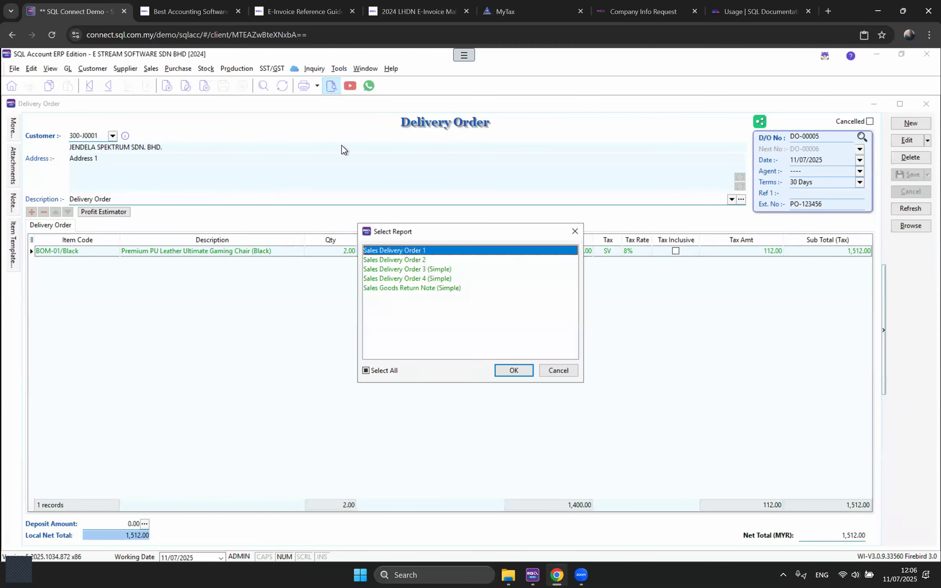
double_click(426, 269)
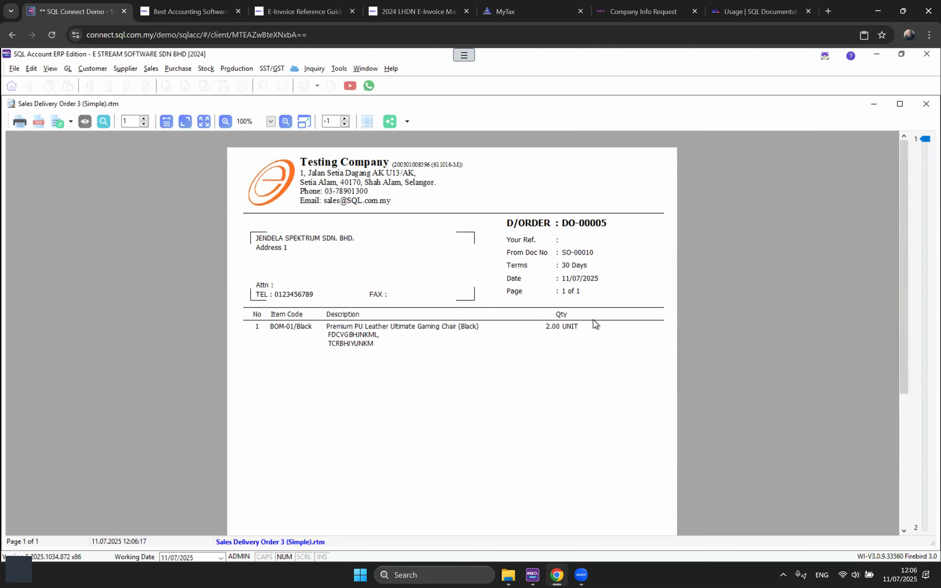
scroll(594, 320, "down", 2)
scroll(593, 319, "down", 4)
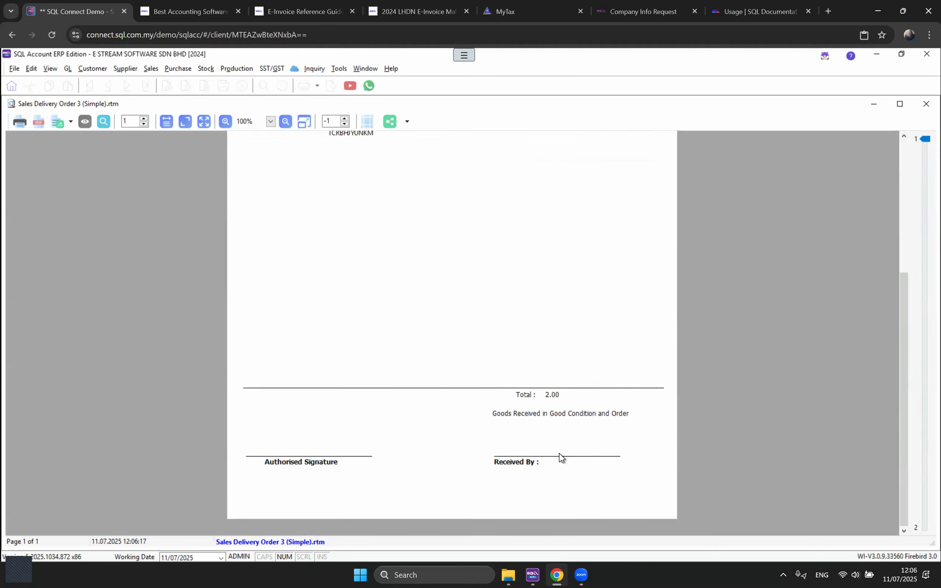
Step: Transfer DO-00005 into sales invoice IV-00019 for 1,512.00, save it and maximize it
key("Escape")
right_click(425, 124)
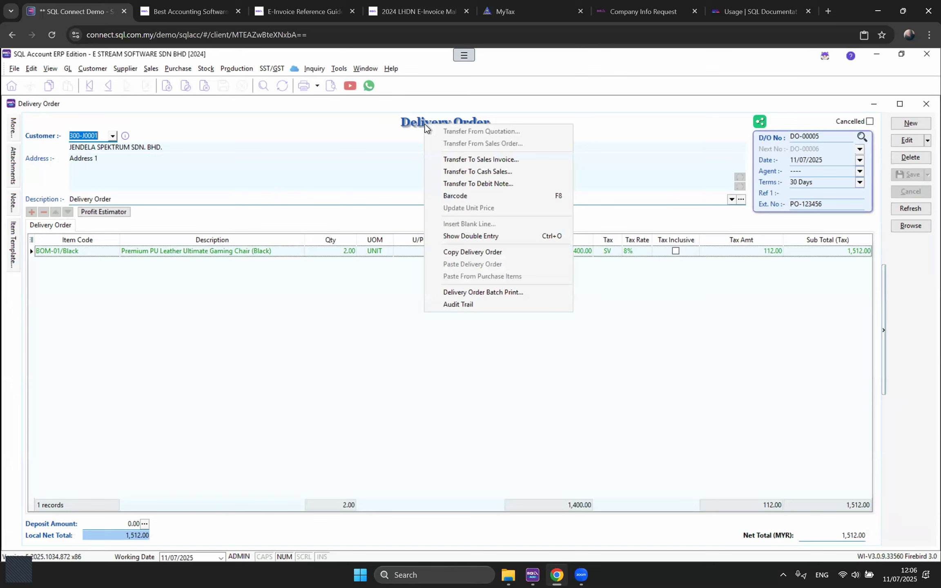
left_click(440, 158)
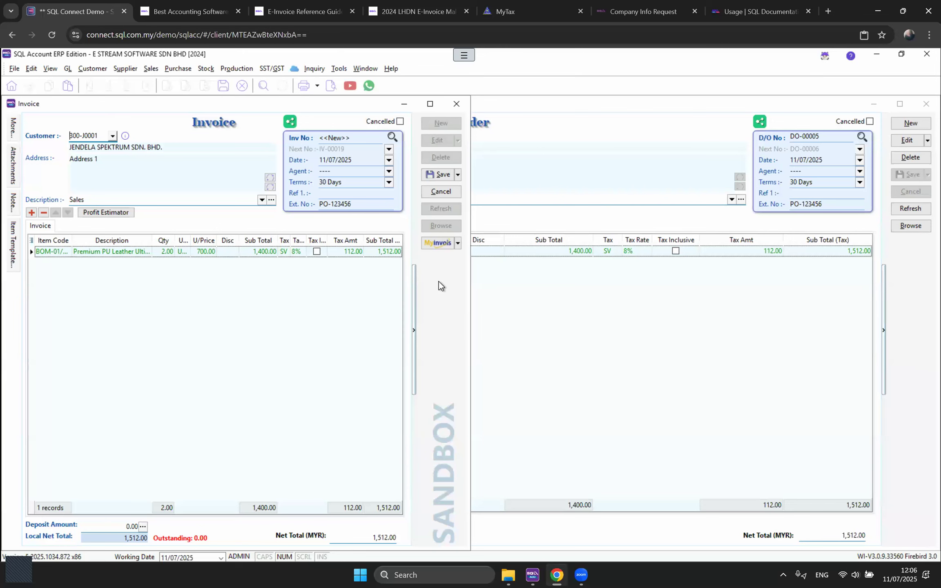
left_click(439, 174)
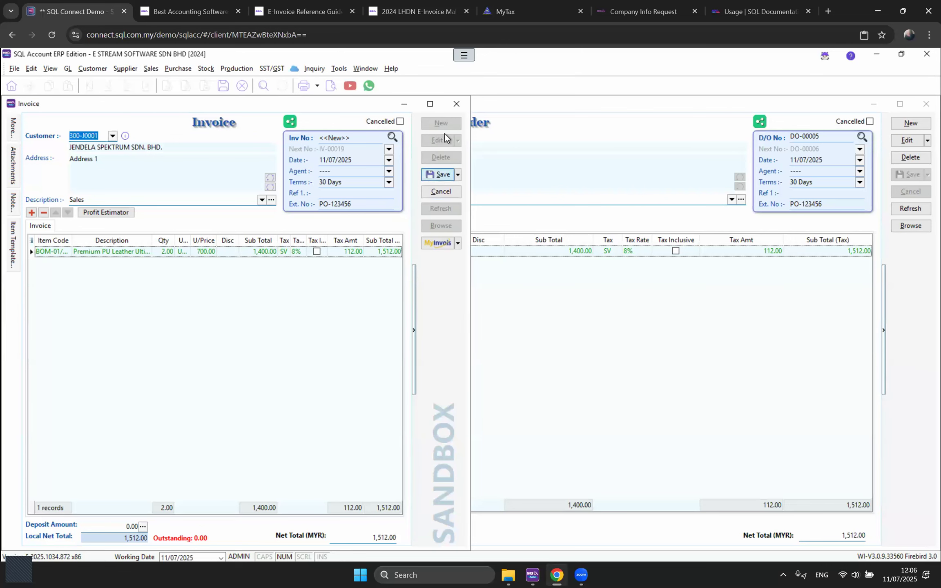
left_click(430, 103)
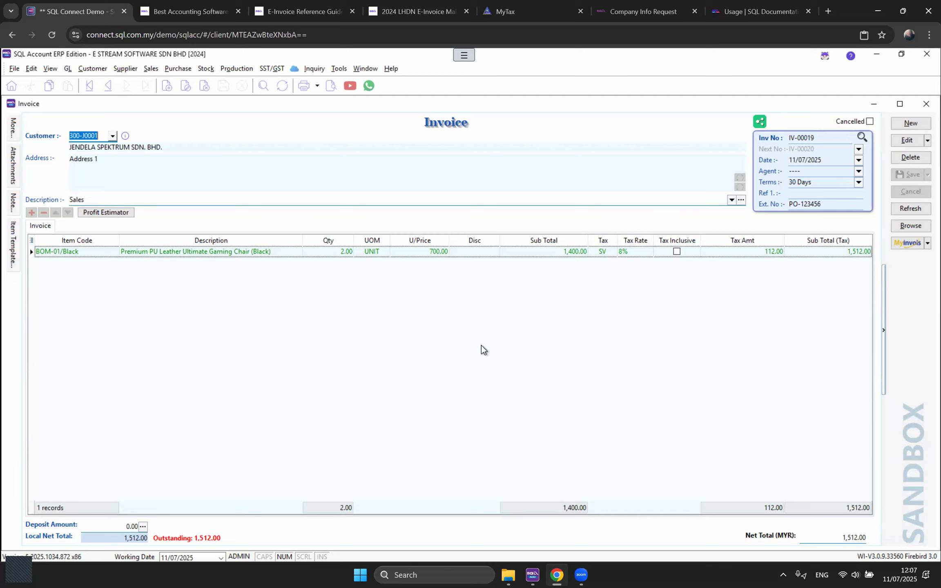
left_click(13, 129)
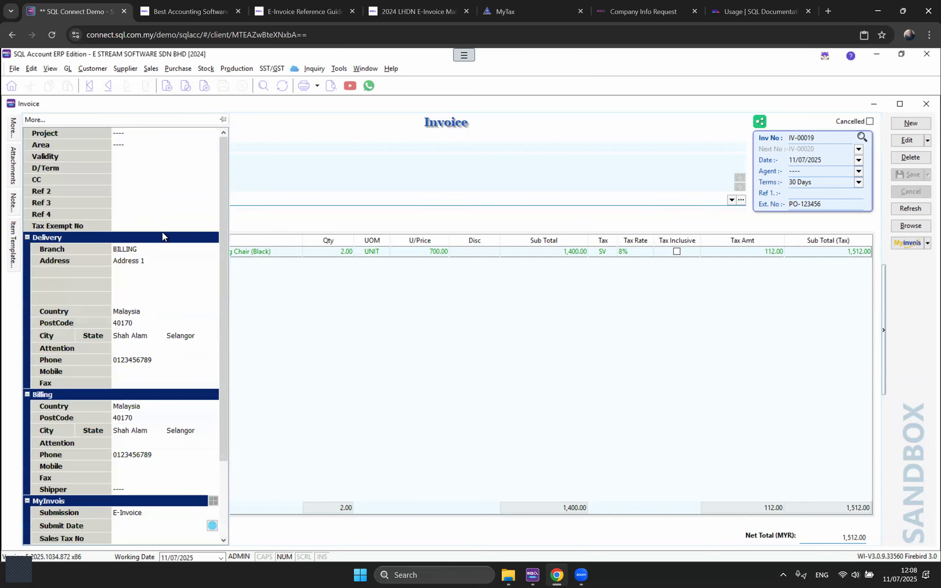
scroll(119, 407, "down", 3)
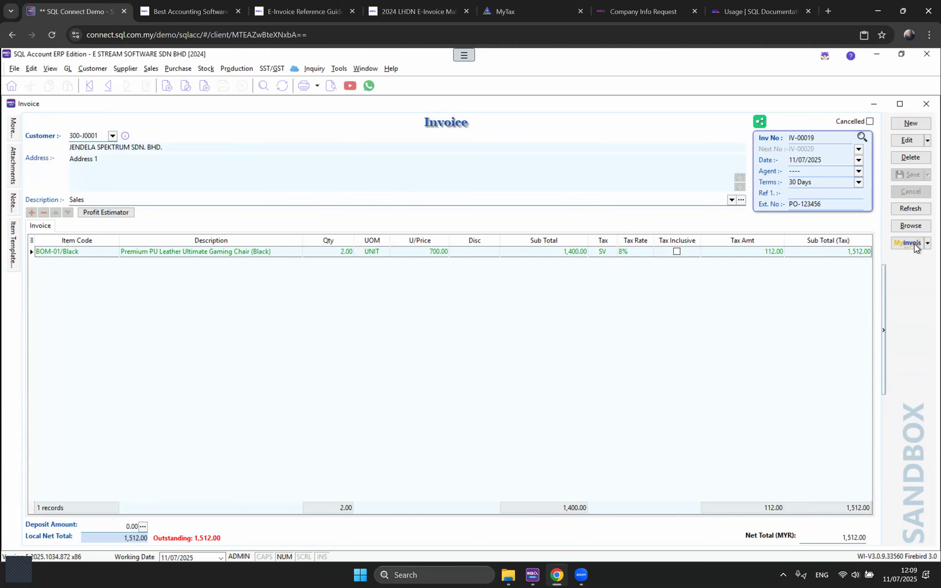
Step: Show IV-00019's MyInvois actions list, including Submit Sandbox E-Invoice
left_click(909, 242)
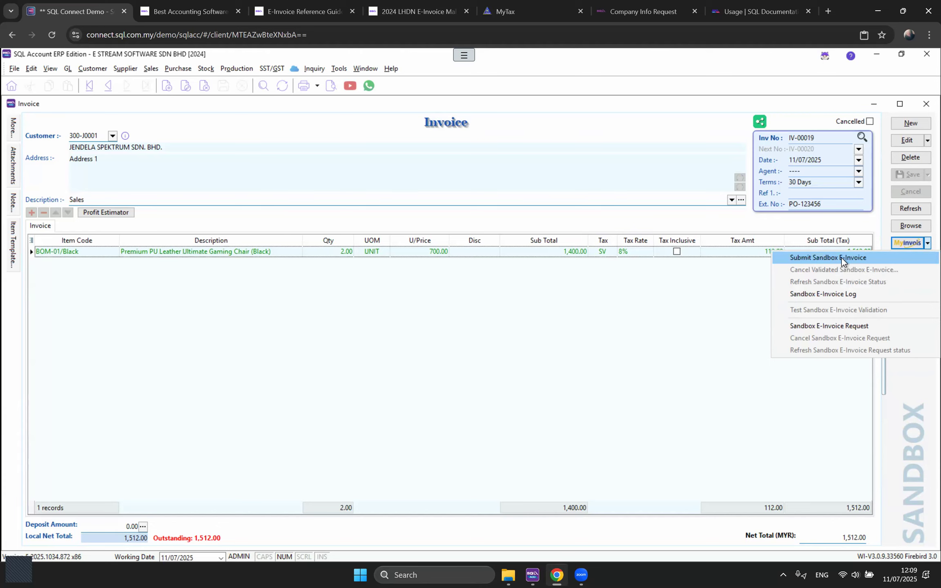
left_click(648, 322)
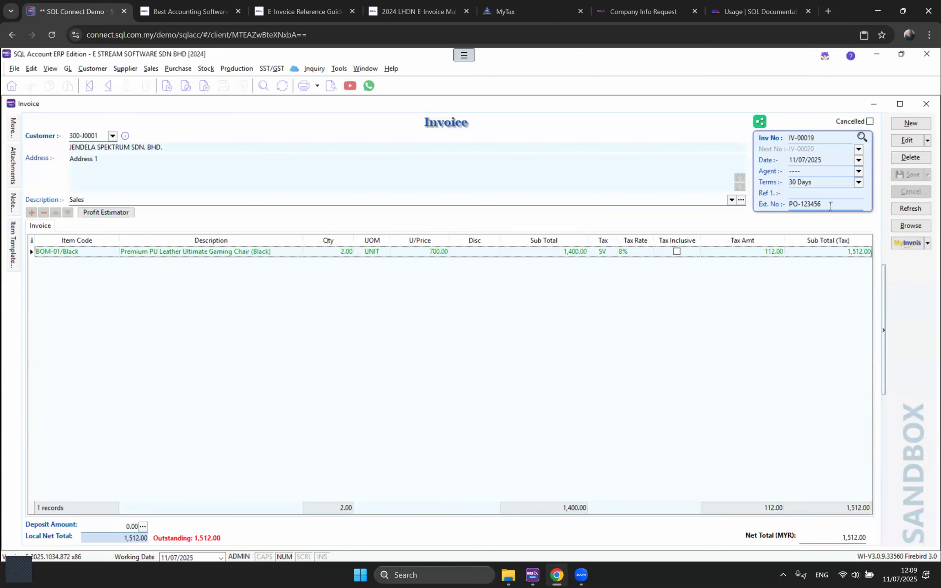
left_click(900, 247)
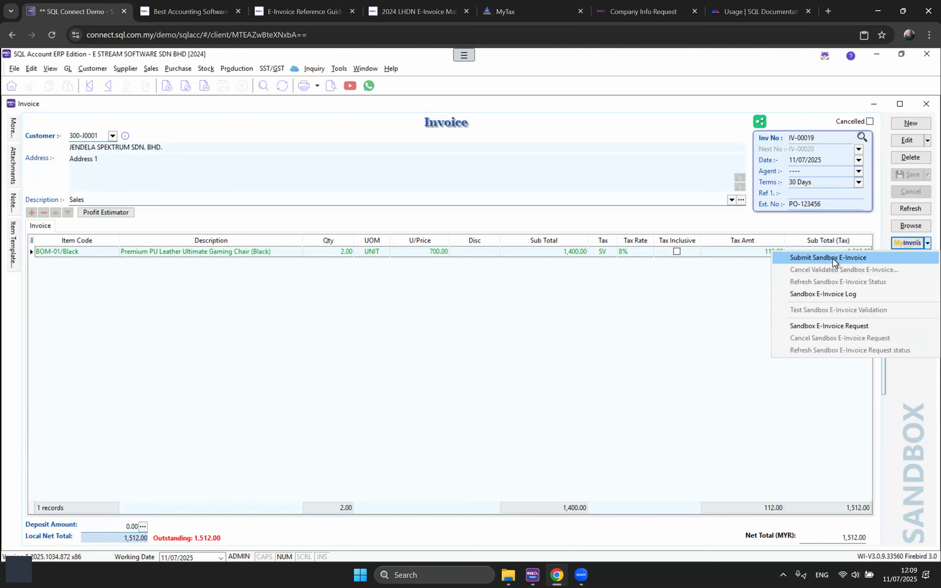
Step: Submit IV-00019 to the MyInvois sandbox, then review its supplier, buyer, UUID and Valid status
left_click(911, 403)
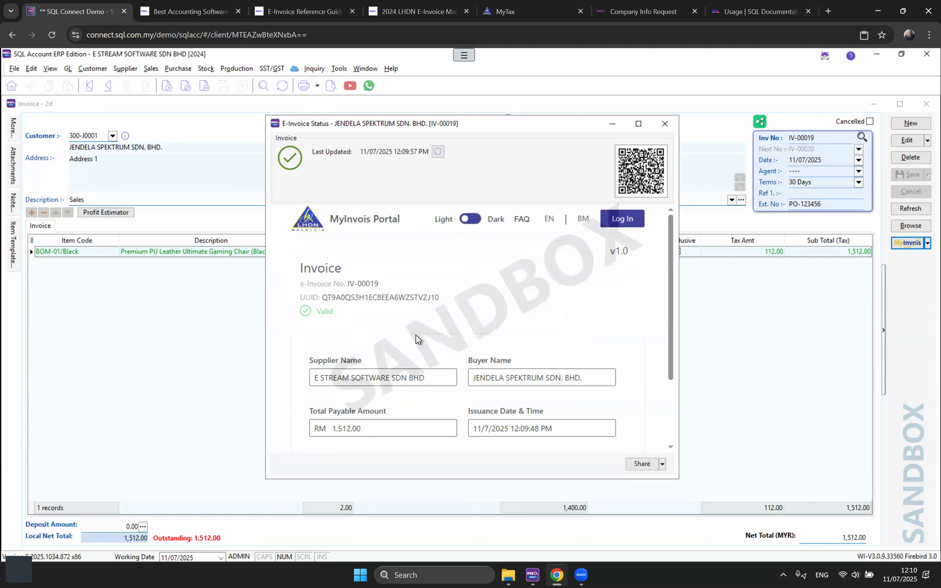
scroll(417, 335, "down", 2)
scroll(344, 307, "down", 1)
left_click_drag(427, 282, 290, 279)
left_click_drag(593, 286, 465, 287)
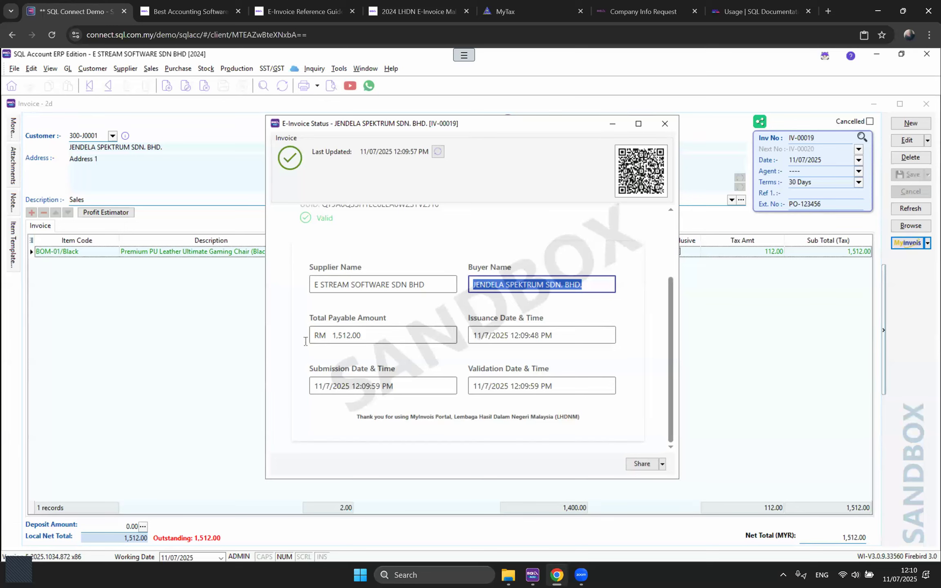
left_click_drag(305, 341, 322, 361)
scroll(531, 327, "up", 2)
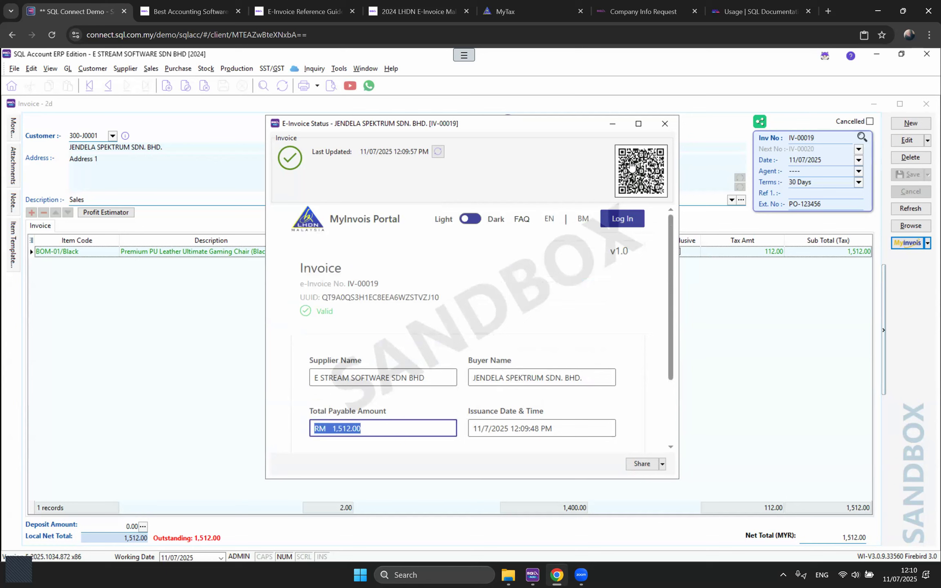
left_click_drag(322, 297, 454, 300)
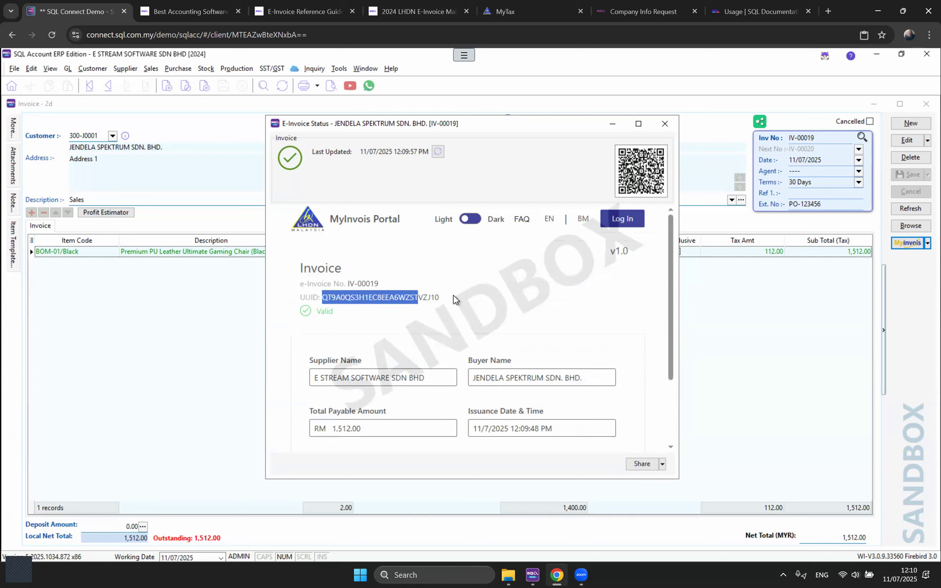
left_click_drag(344, 313, 299, 312)
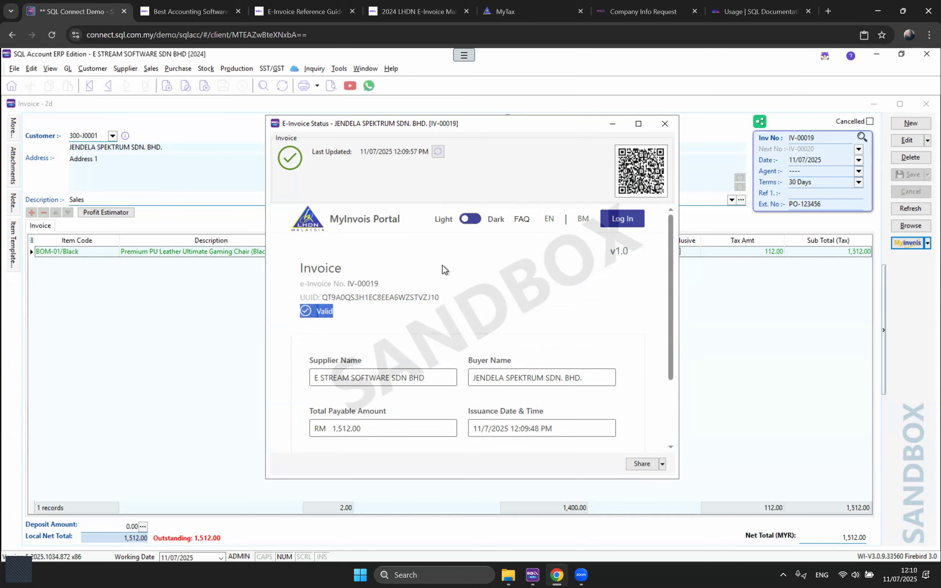
left_click(665, 123)
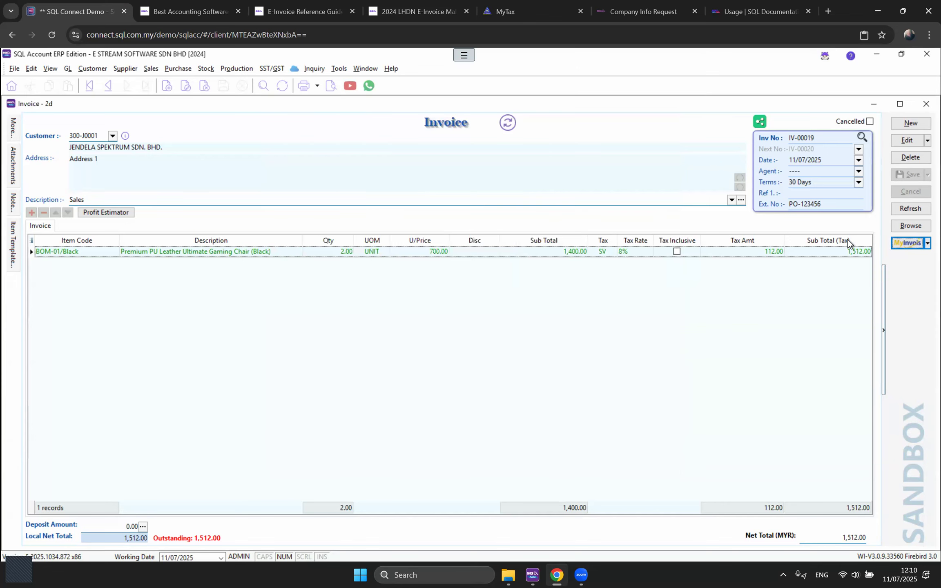
Step: Refresh IV-00019 so its e-invoice status shows Valid (Time Left: 2d)
left_click(905, 212)
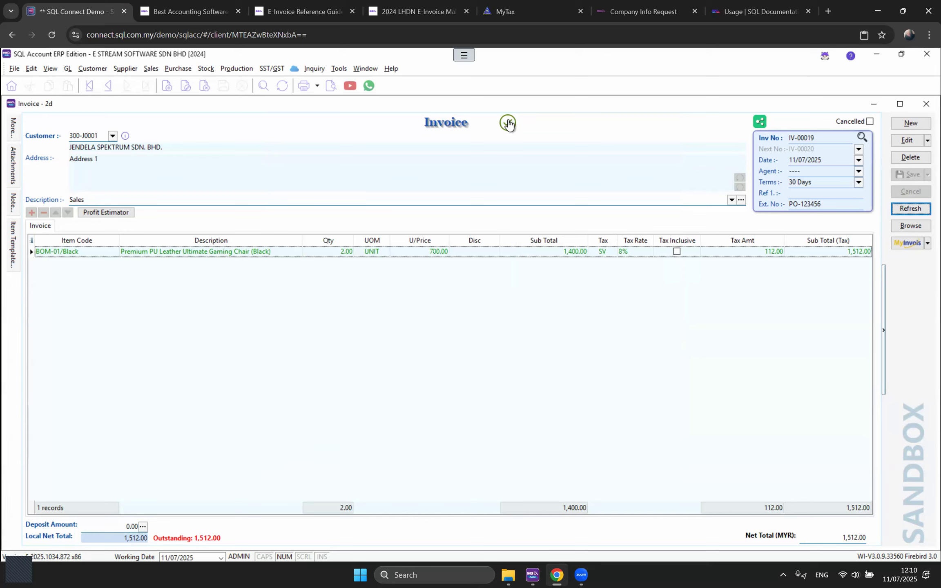
mouse_move(509, 124)
mouse_move(13, 131)
Step: Open customer JENDELA SPEKTRUM SDN. BHD. for editing
left_click(83, 71)
key("Escape")
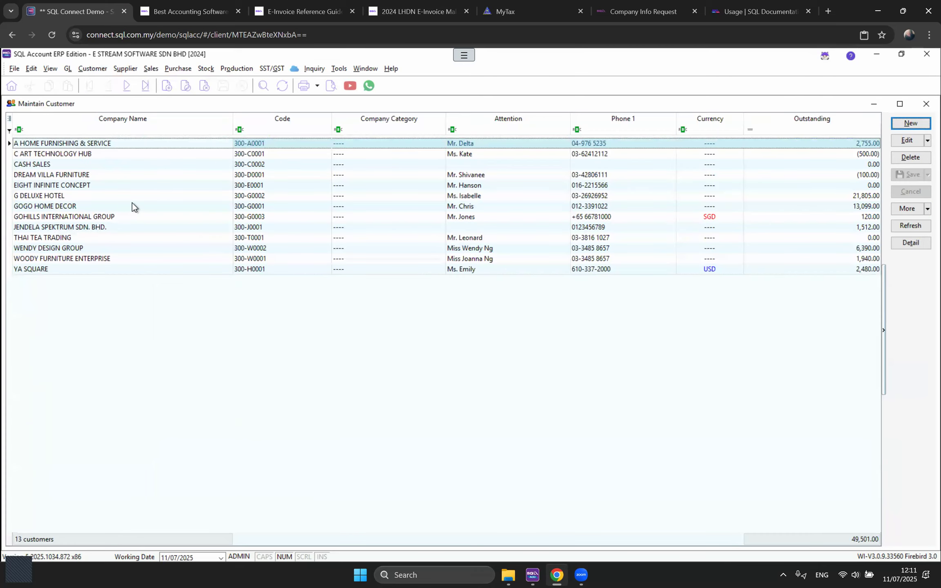
double_click(97, 229)
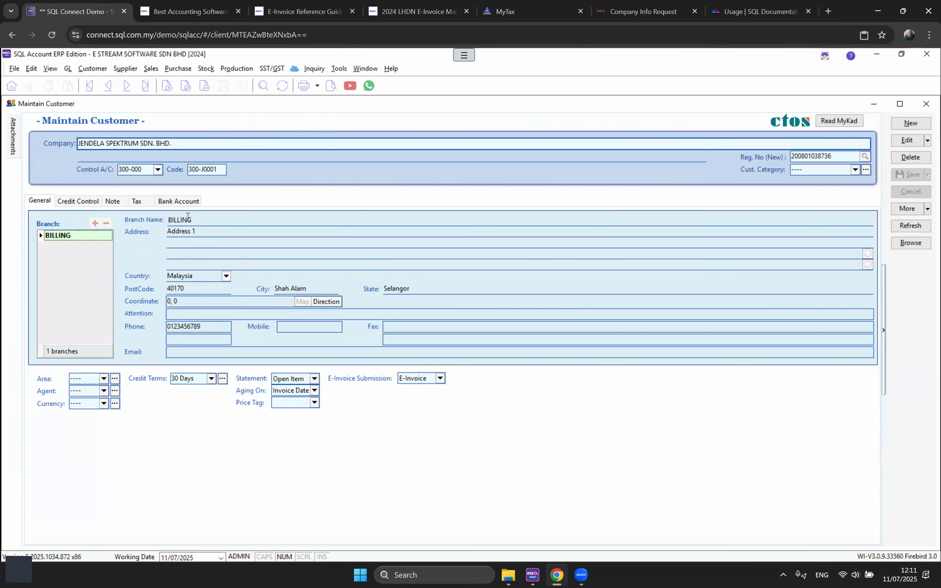
left_click(899, 141)
Step: Add branch BUKIT MERTAJAM with address line '1'
left_click(95, 223)
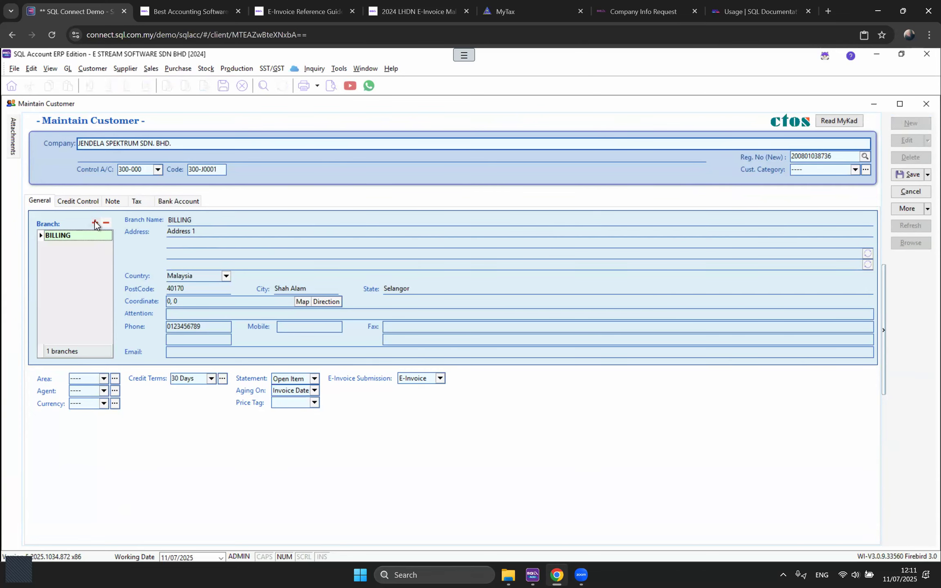
type("DELIVERY 1")
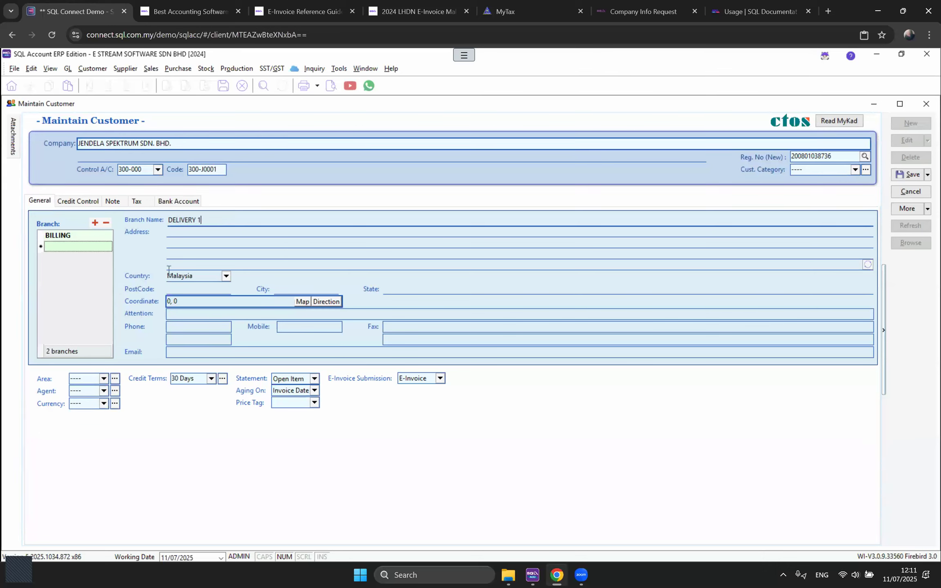
left_click_drag(202, 220, 168, 222)
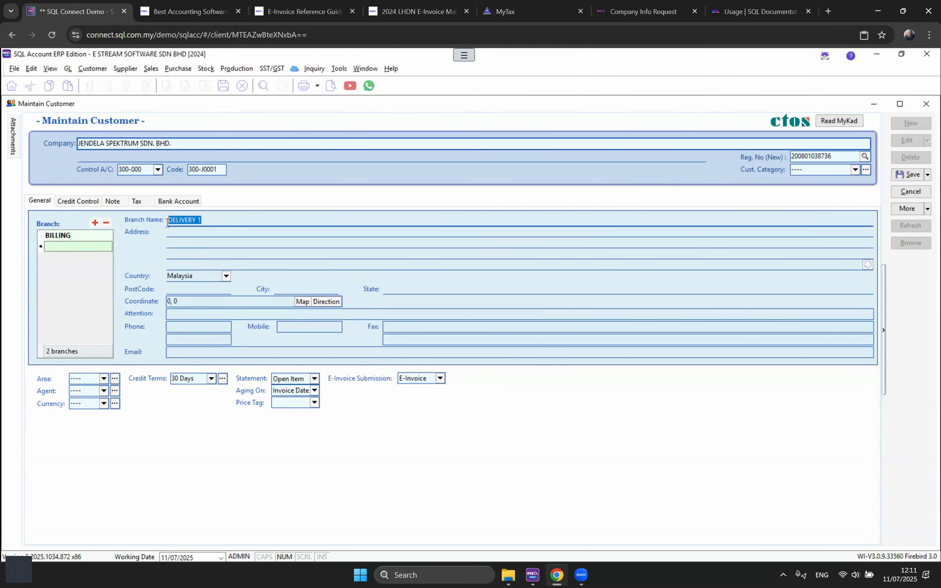
key("BackSpace")
type("BUKIT MERTAJAM")
left_click(173, 232)
type("1")
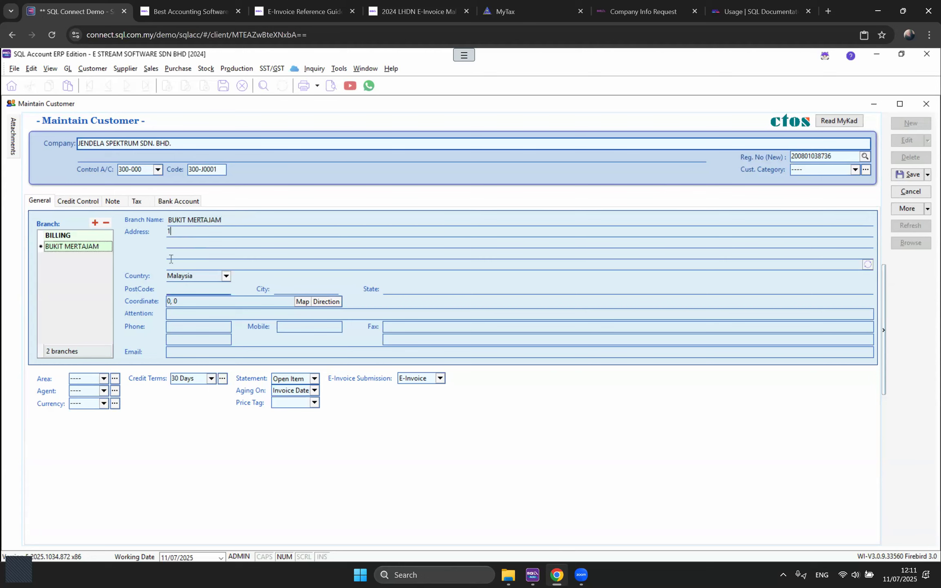
Step: Add branch NIBONG TEBAL with address line '2' and save the customer
left_click(94, 220)
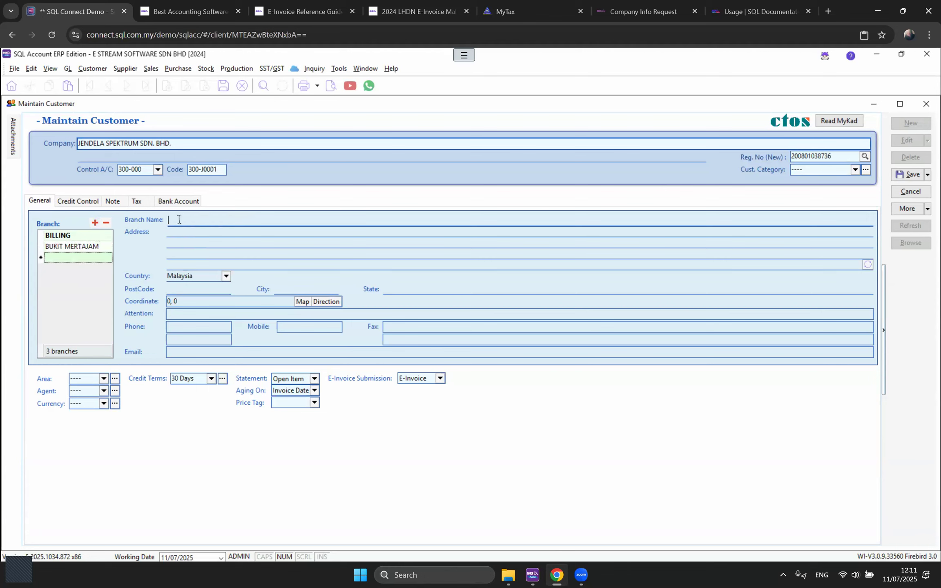
type("NIBONG TEBAL")
left_click(181, 232)
type("2")
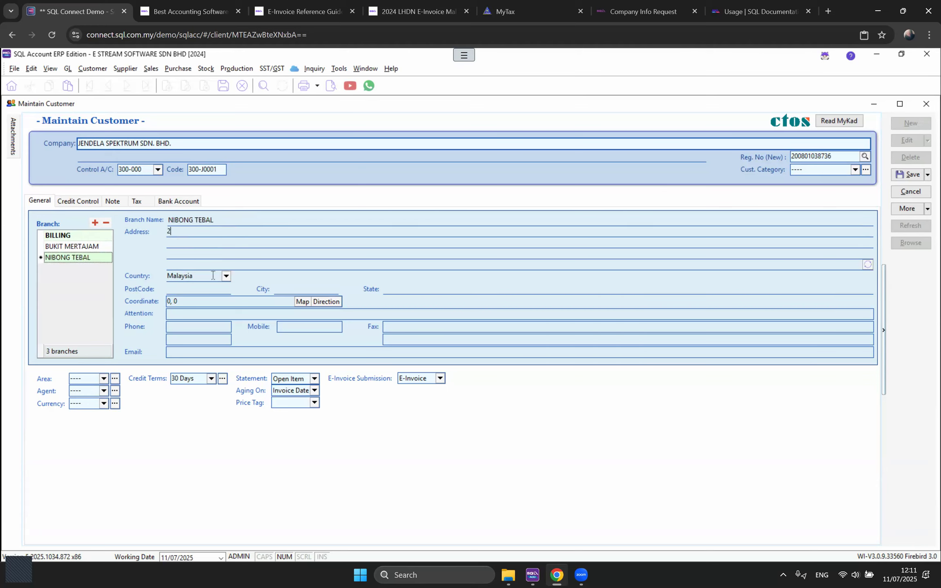
left_click(901, 176)
Step: Start a new delivery order copied from DO-00005 with Edit As New
left_click(926, 104)
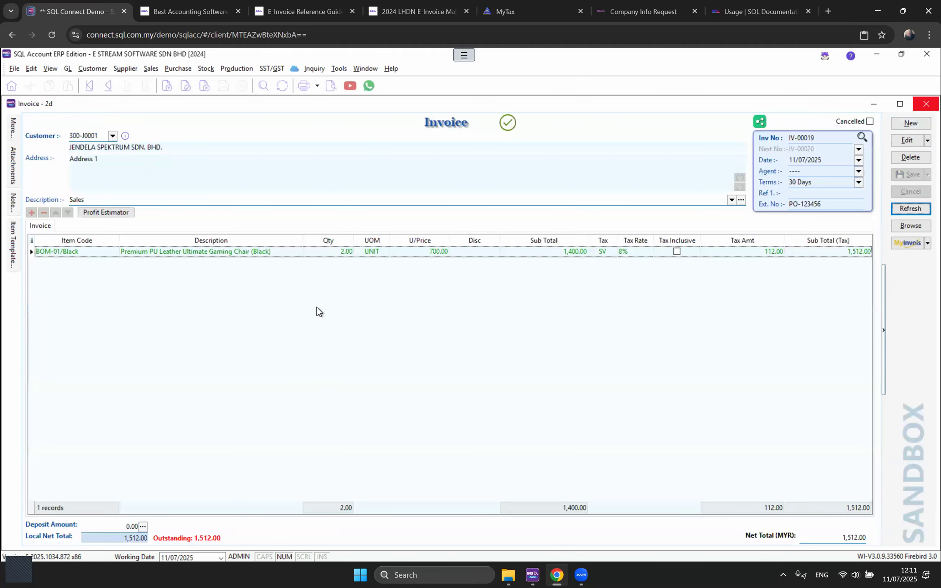
mouse_move(9, 129)
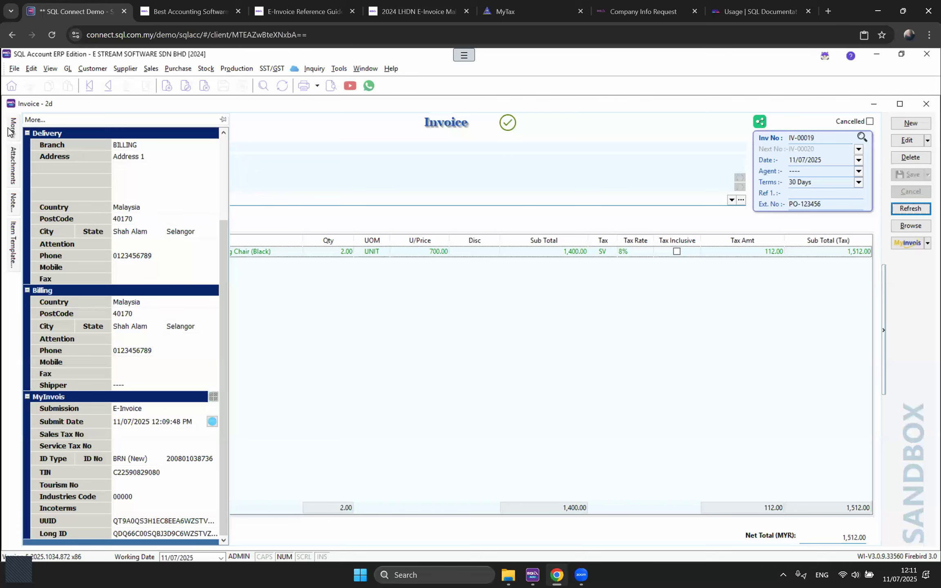
left_click(156, 67)
left_click(178, 105)
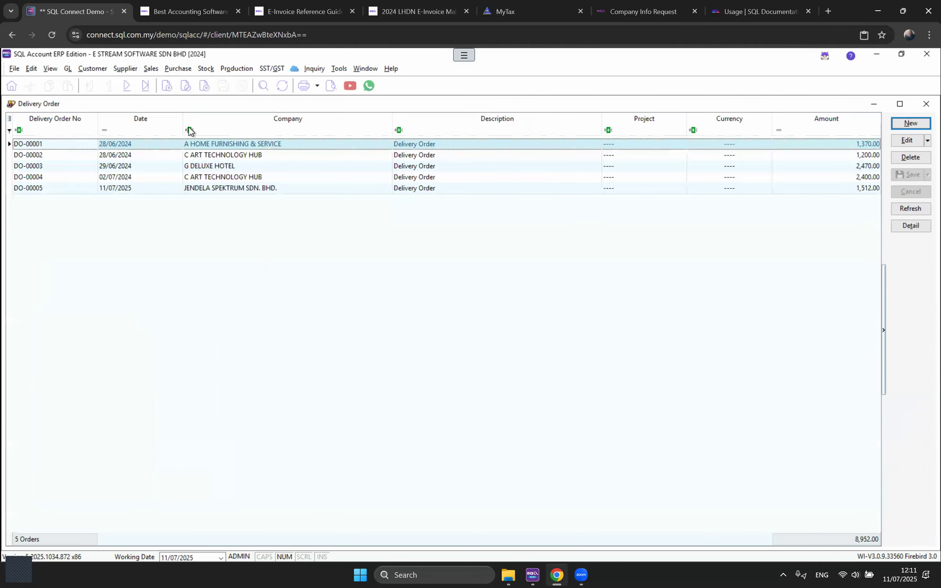
double_click(225, 189)
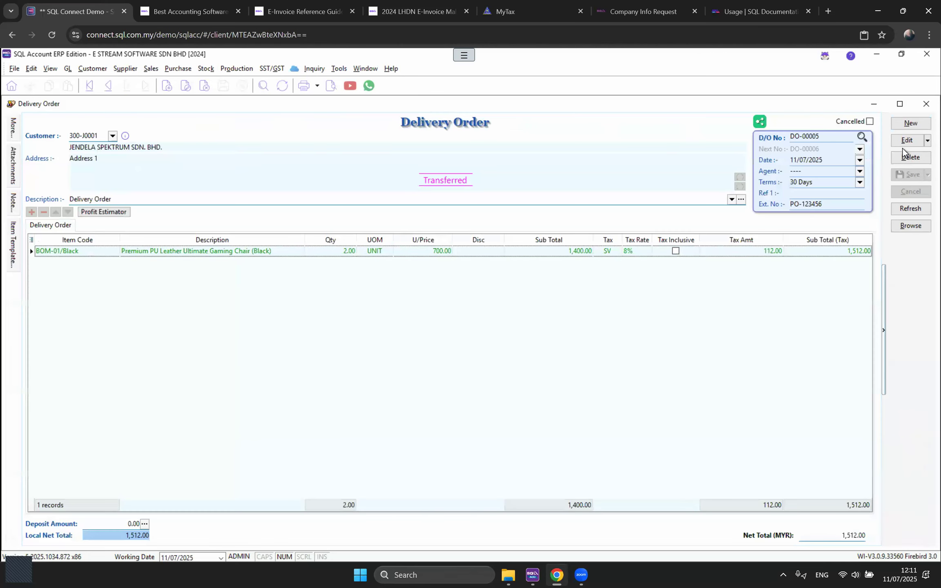
left_click(928, 141)
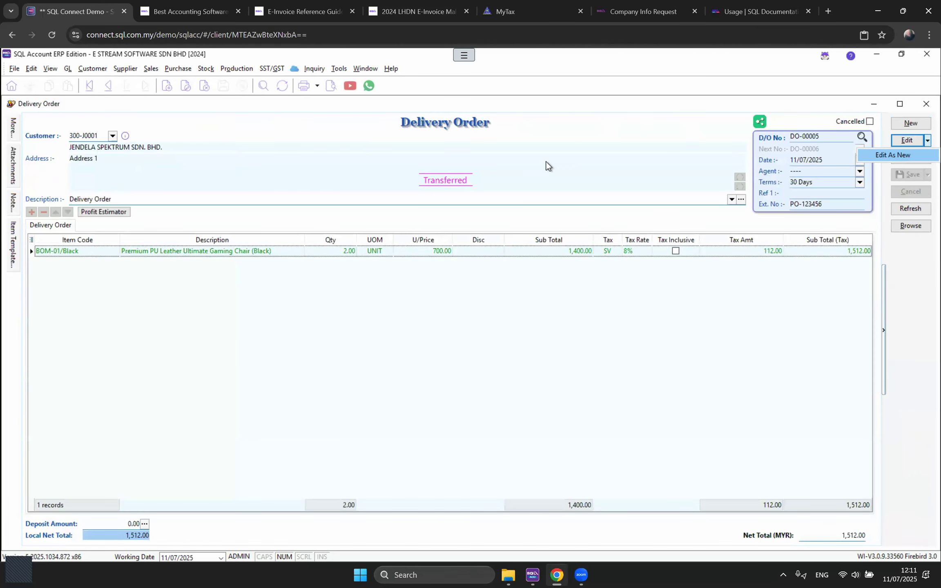
left_click(883, 155)
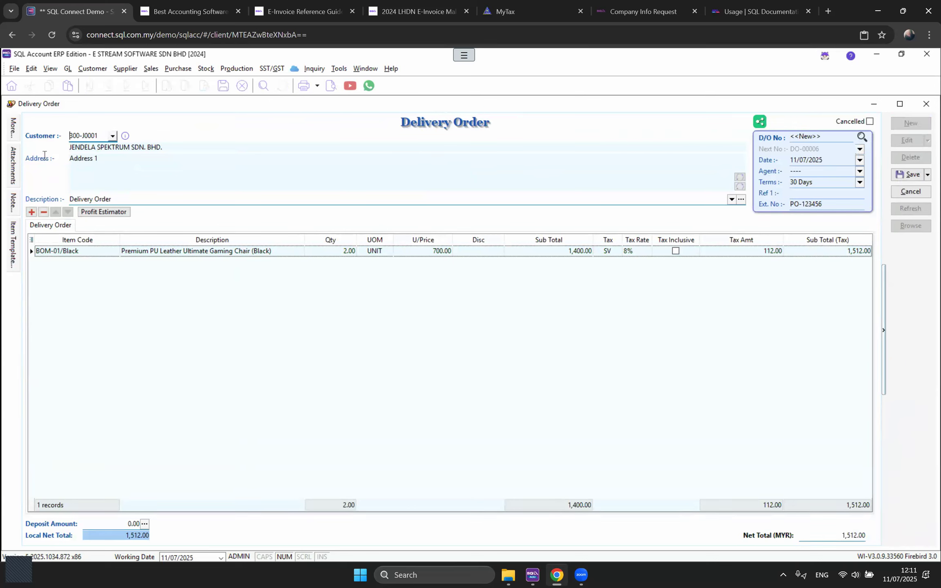
Step: Set the delivery branch to BUKIT MERTAJAM and save it as DO-00006
left_click(12, 130)
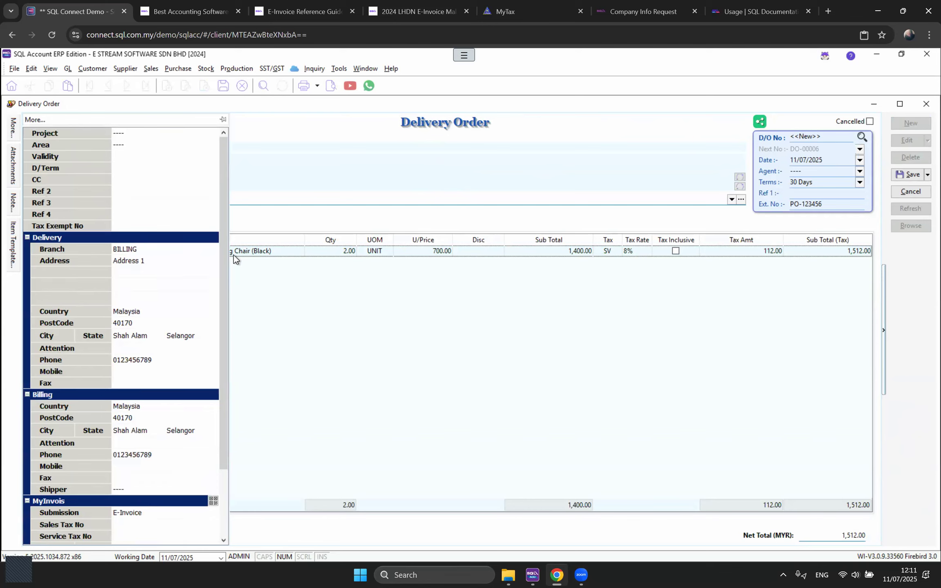
mouse_move(14, 132)
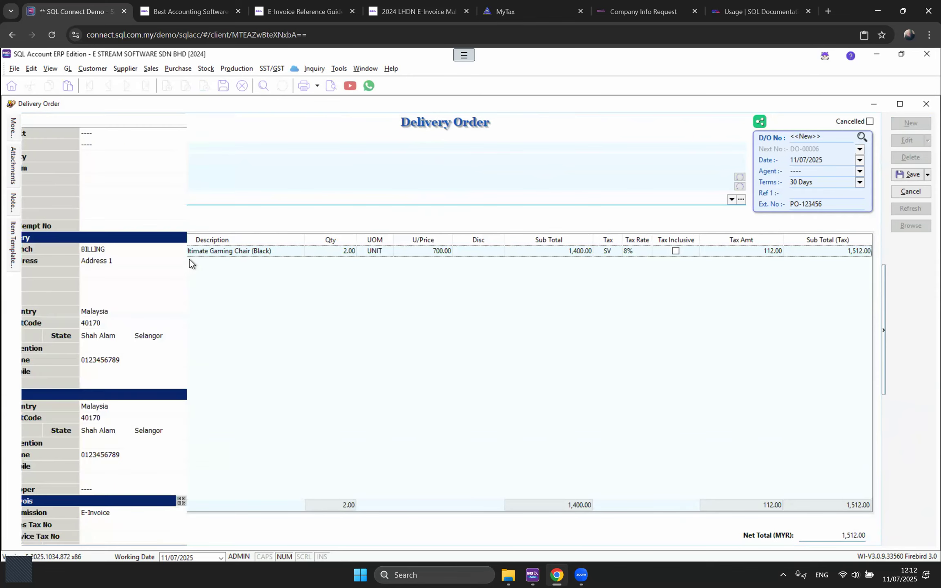
left_click(200, 253)
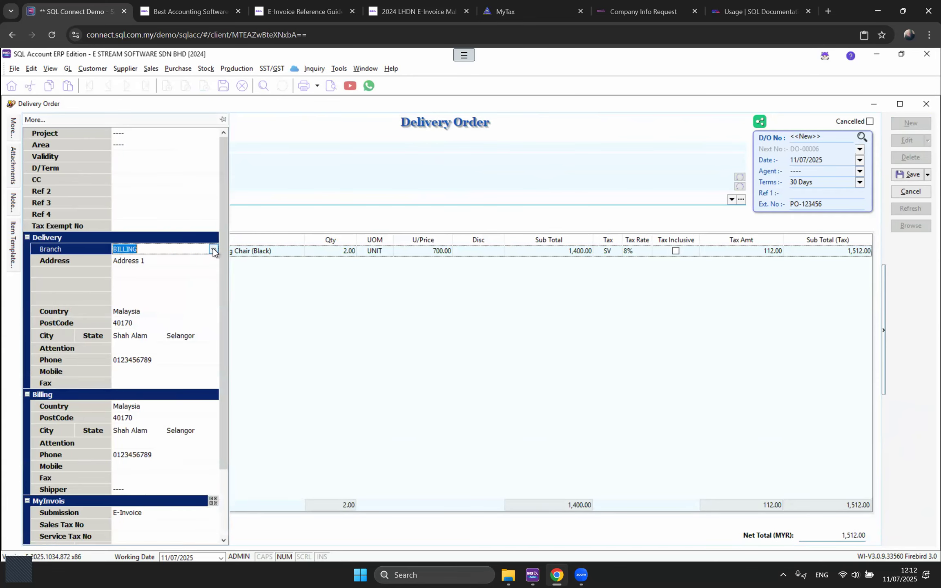
left_click(213, 250)
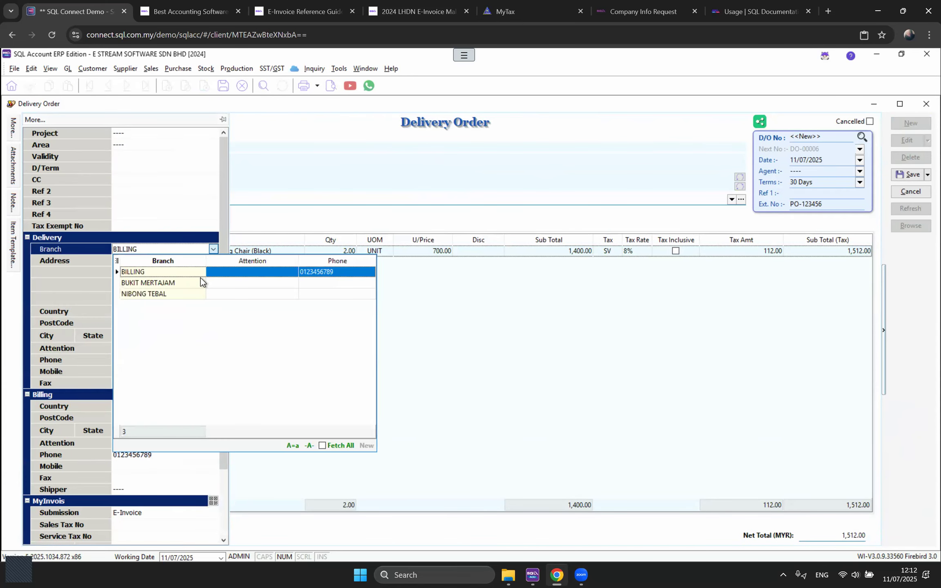
left_click(155, 281)
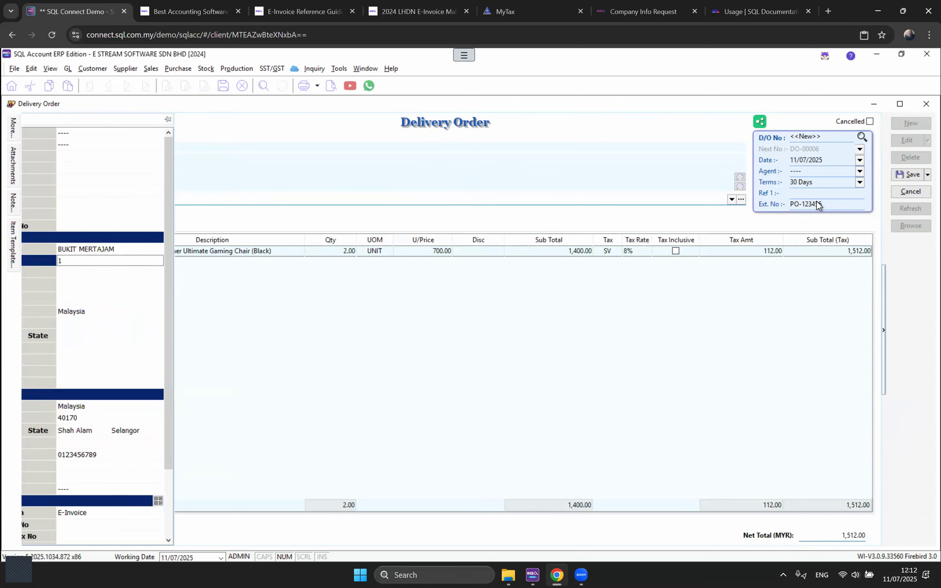
left_click(910, 175)
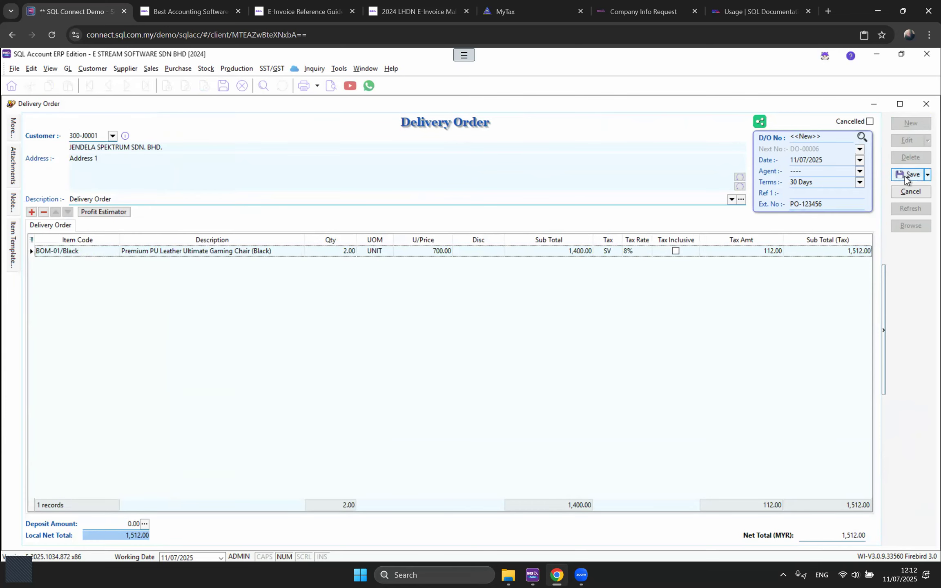
Step: Preview DO-00006 in Sales Delivery Order 1 showing BUKIT MERTAJAM, then return to invoice IV-00019
left_click(332, 85)
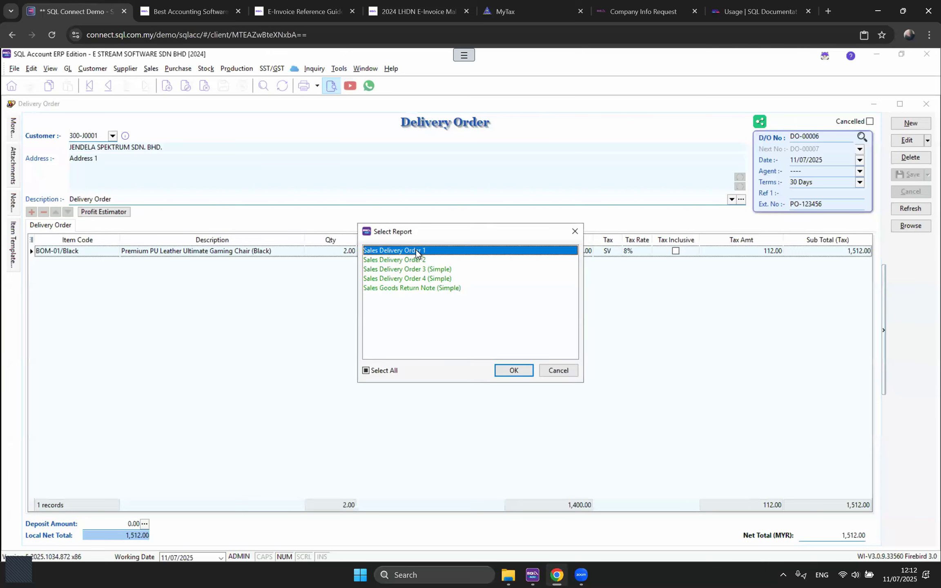
left_click(514, 370)
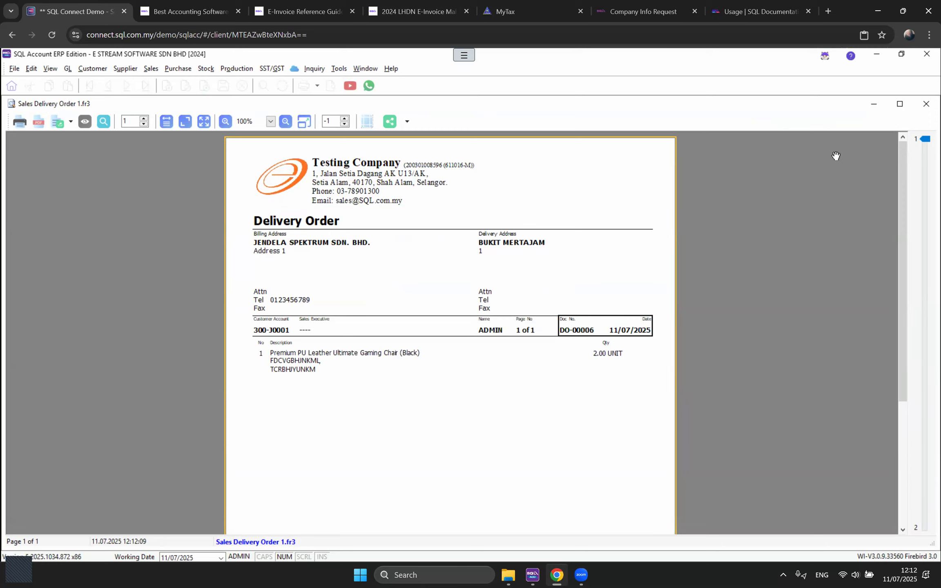
left_click(370, 70)
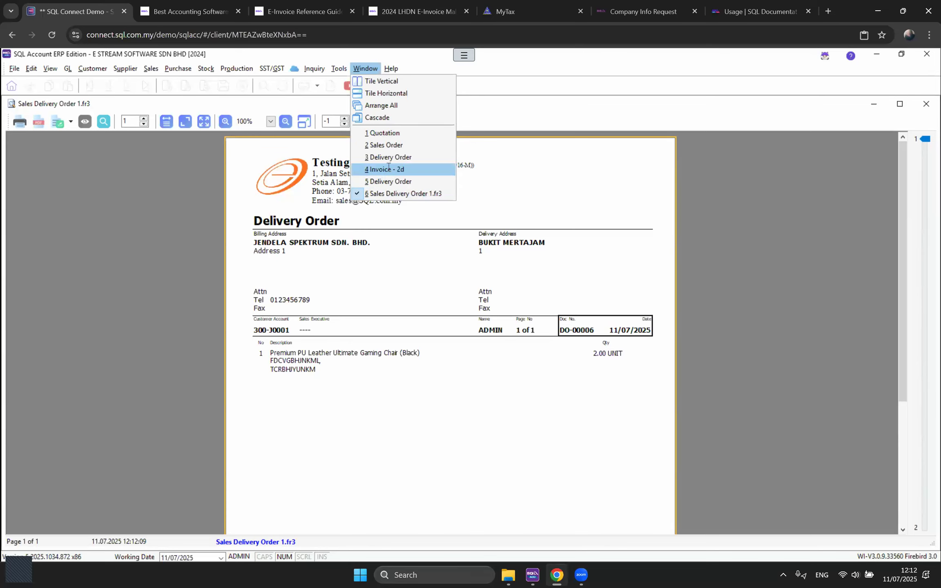
left_click(385, 167)
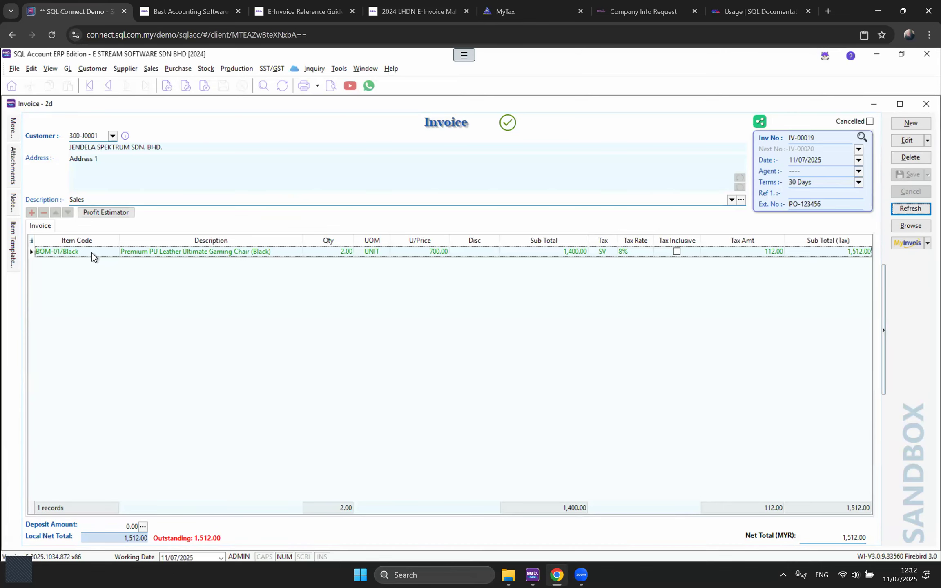
left_click(91, 252)
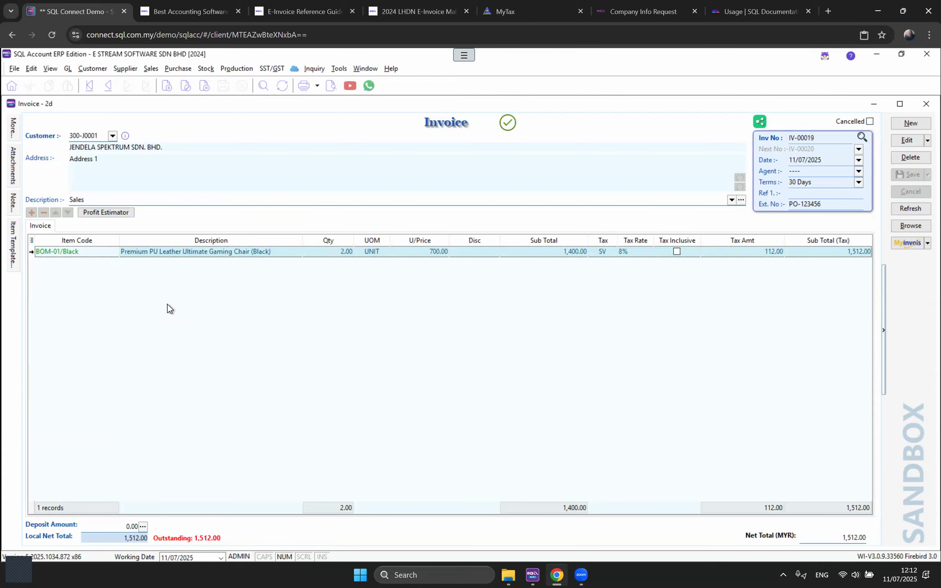
left_click(91, 70)
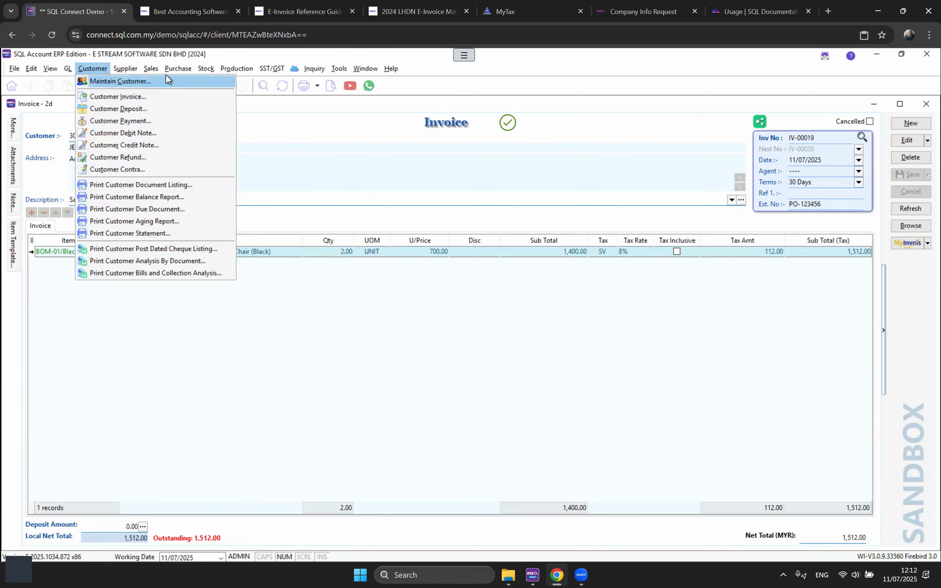
mouse_move(152, 69)
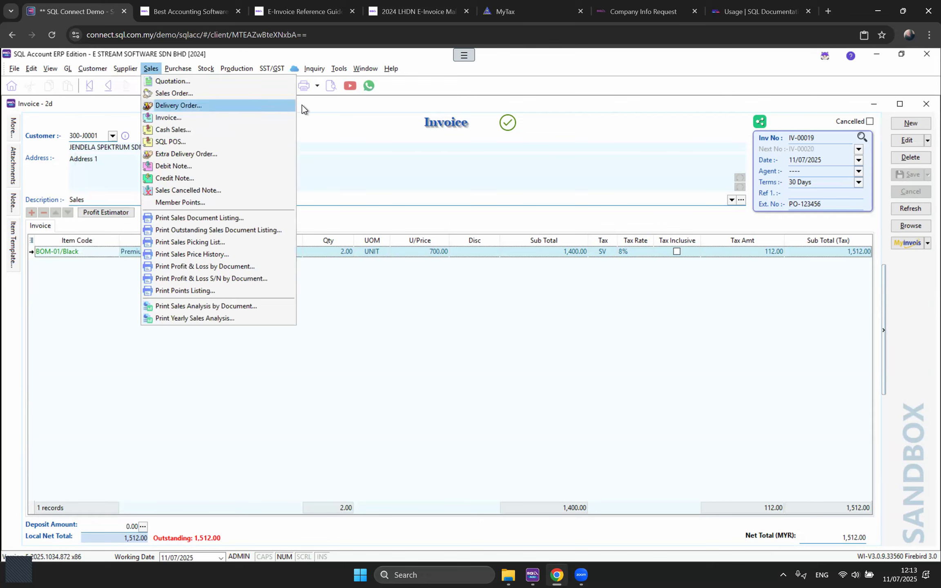
left_click(346, 117)
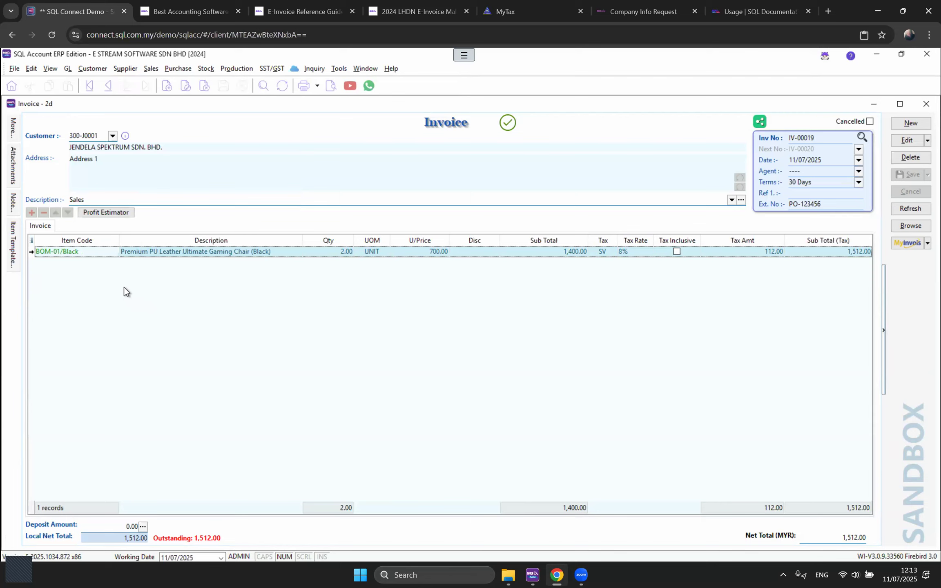
left_click(102, 254)
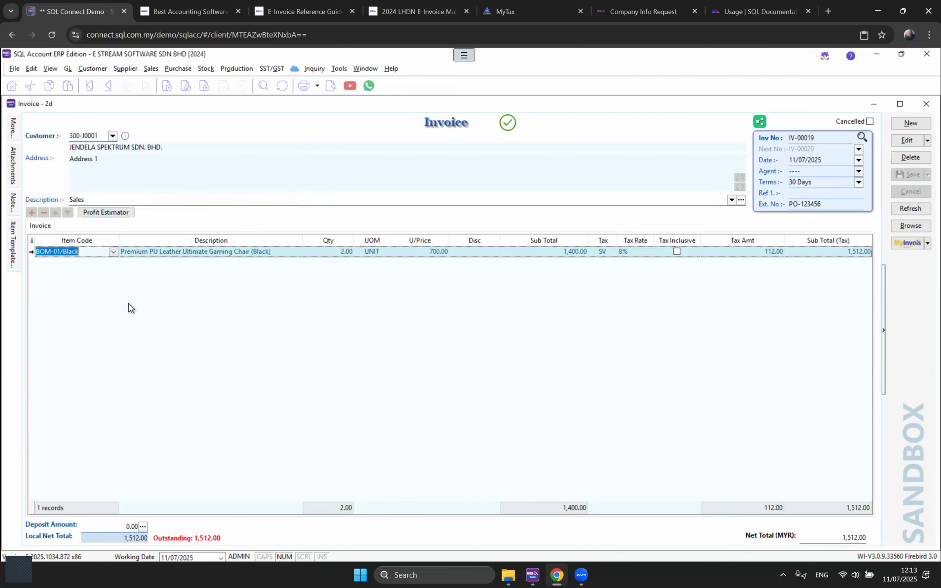
left_click(128, 303)
left_click(102, 252)
left_click(114, 252)
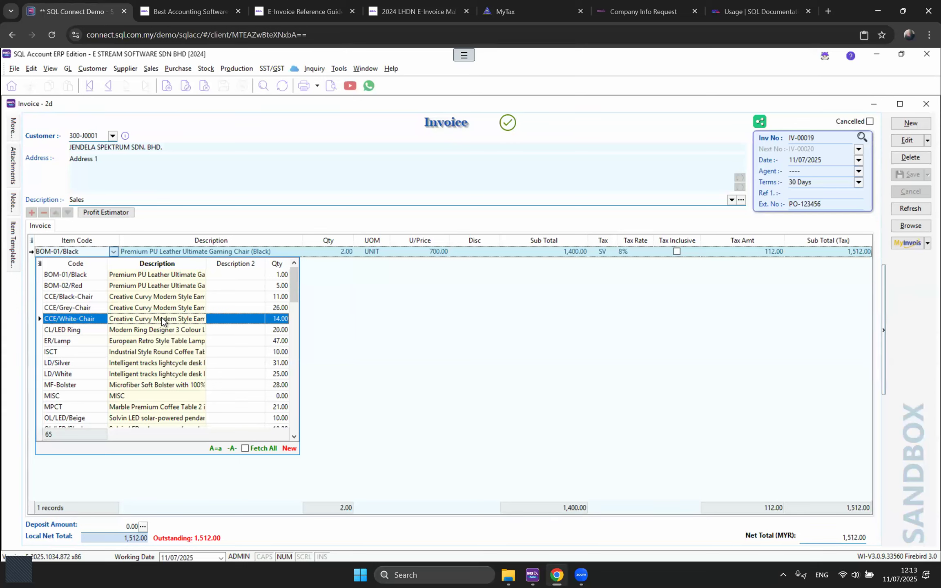
key("Down")
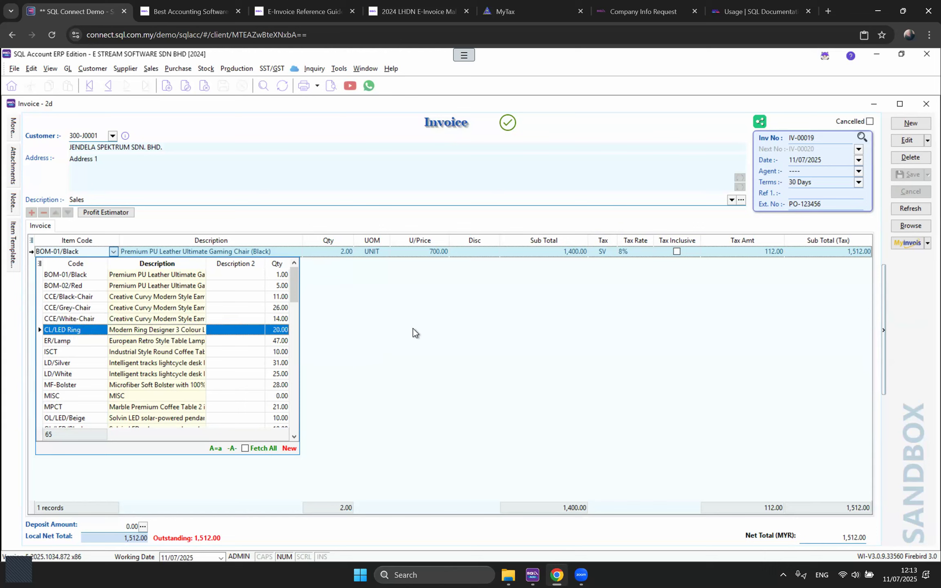
key("Escape")
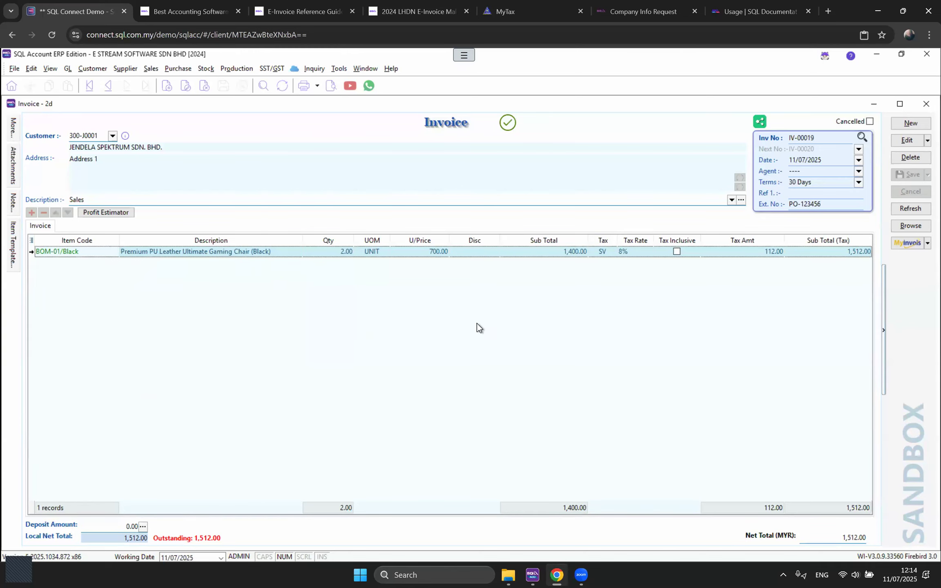
Step: Cancel IV-00019's validated sandbox e-invoice for 'Wrong invoice details', then add a blank item line
left_click(903, 247)
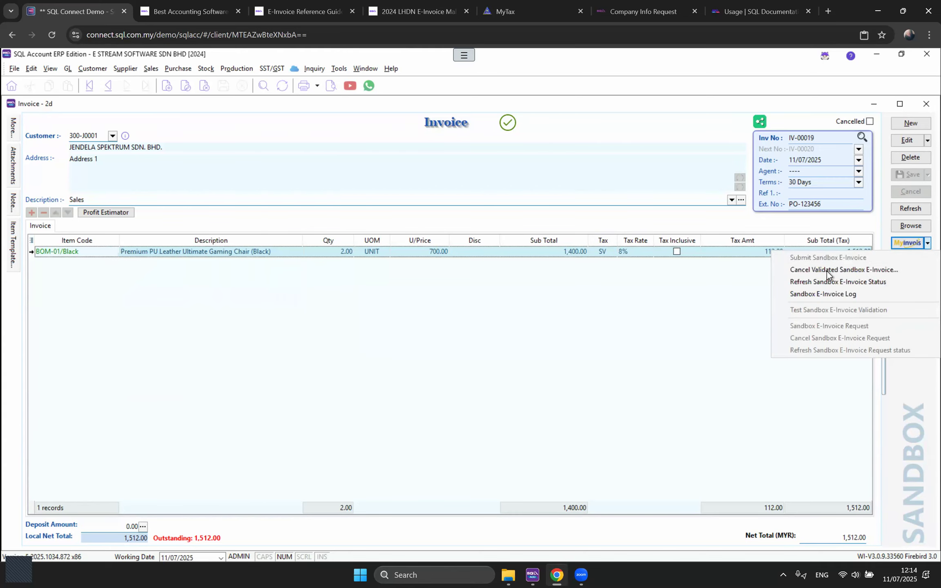
left_click(652, 325)
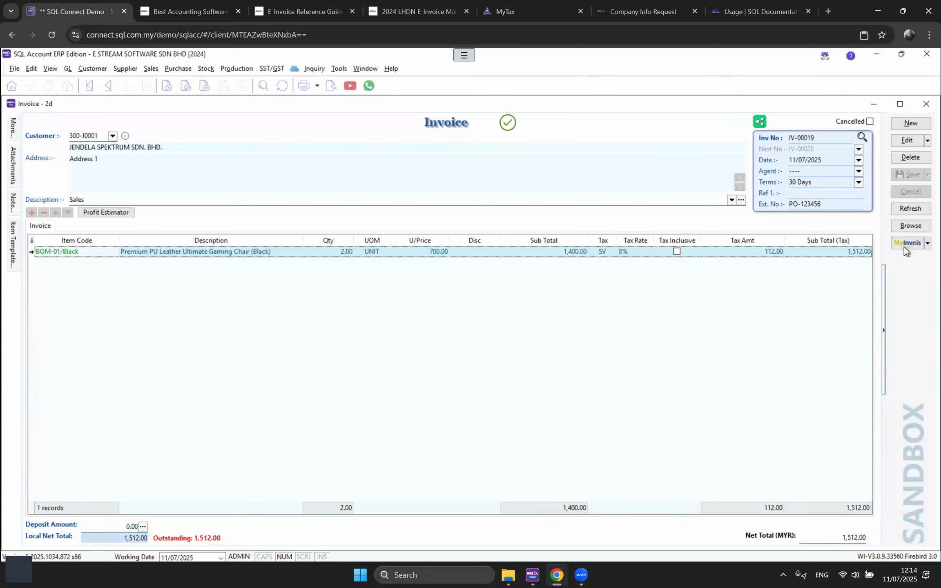
left_click(903, 245)
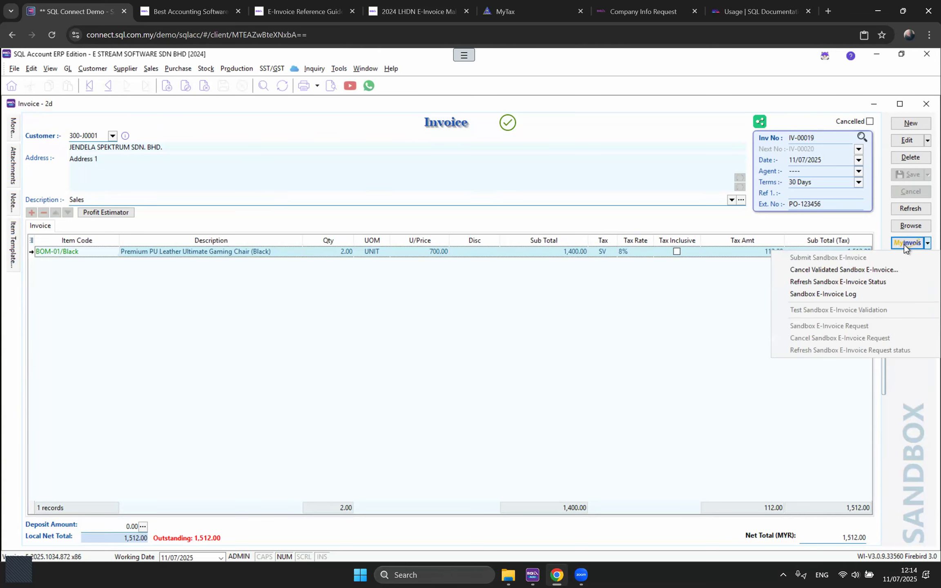
left_click(874, 271)
left_click(567, 292)
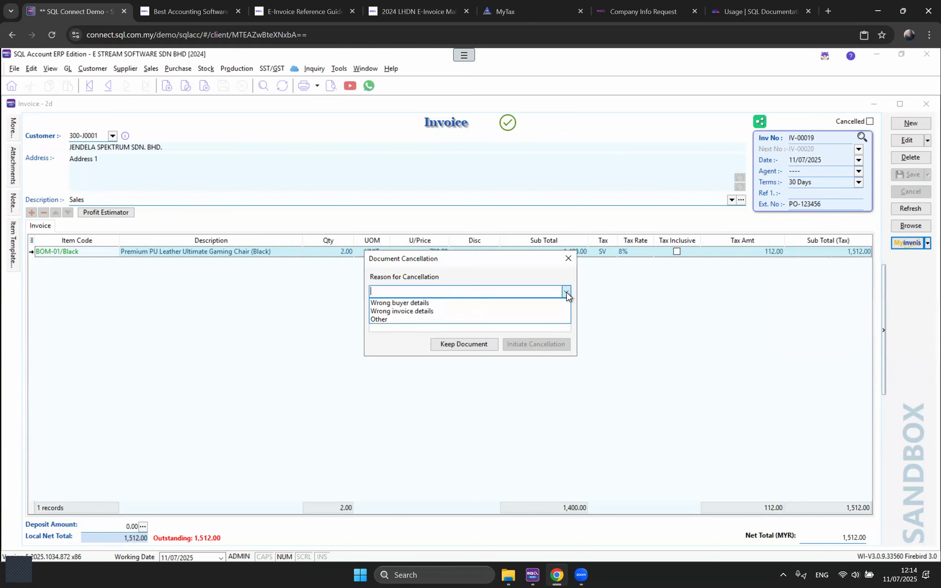
left_click(425, 311)
left_click(554, 348)
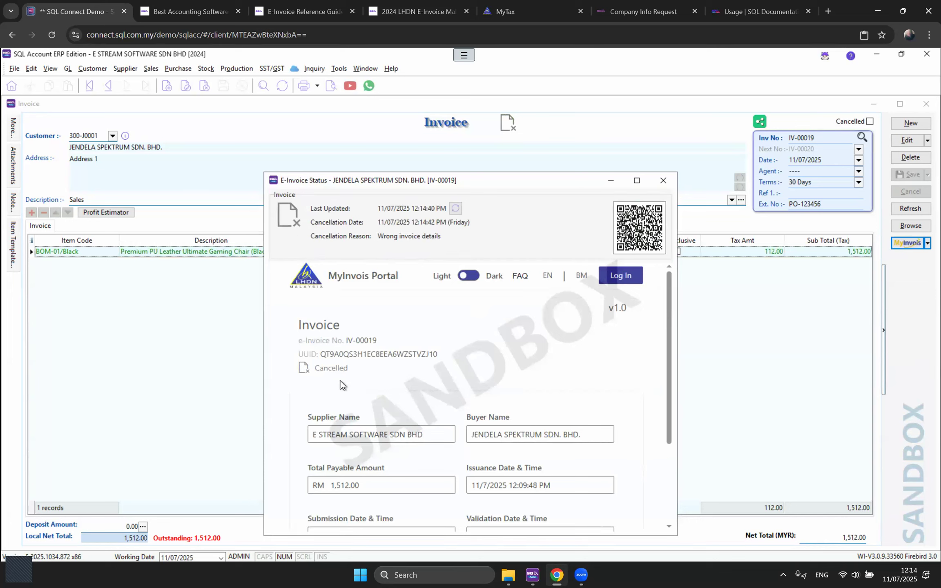
left_click(664, 181)
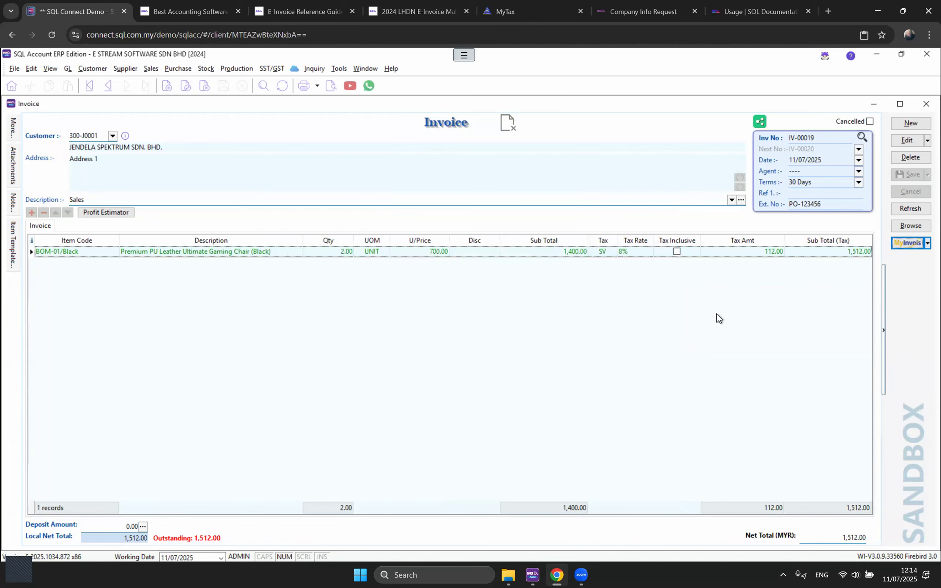
left_click(907, 140)
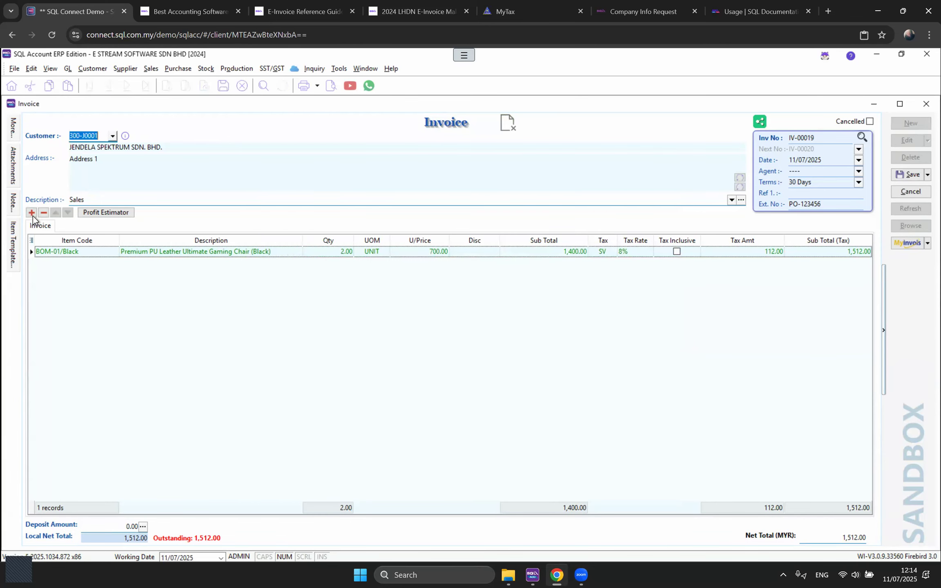
left_click(31, 213)
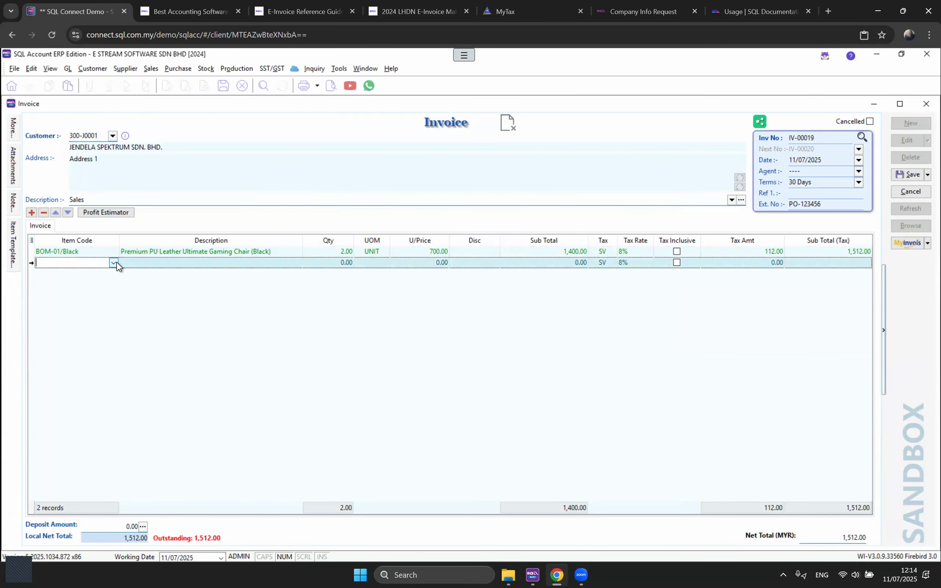
Step: Set the new line to PS-Pillow and save the invoice
left_click(113, 263)
left_click(109, 326)
left_click(896, 175)
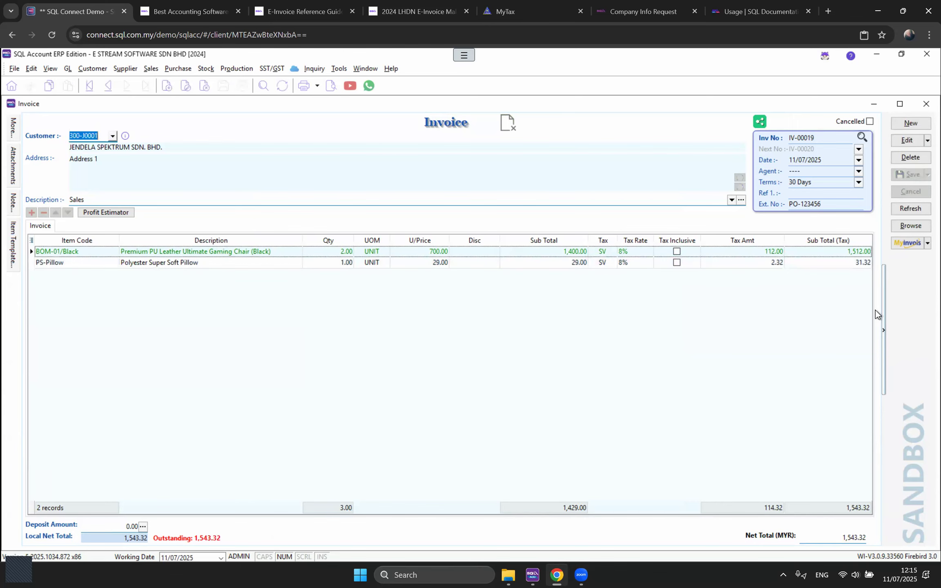
Step: Resubmit IV-00019 as a sandbox e-invoice, review its Valid status and UUID, then close the invoice
left_click(906, 243)
left_click(869, 257)
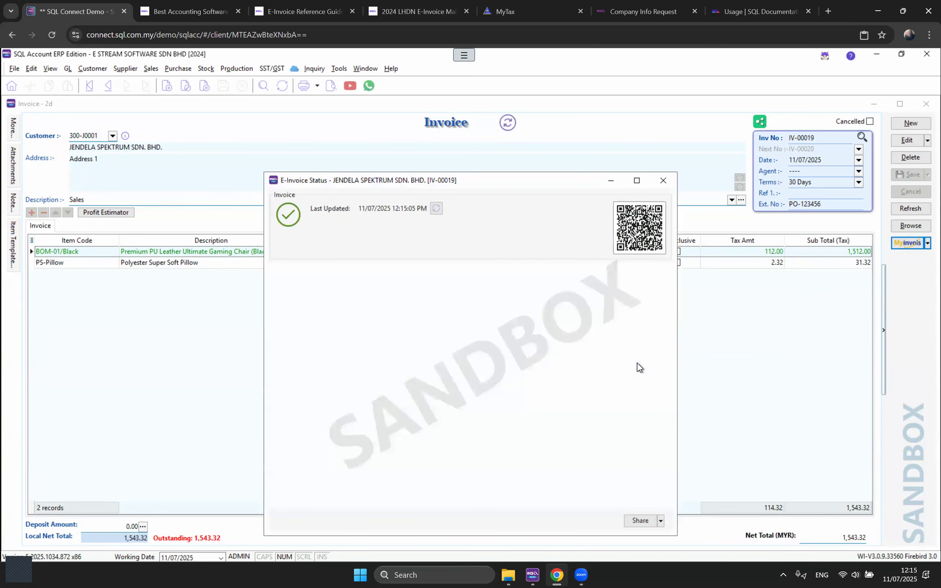
scroll(490, 384, "down", 3)
left_click_drag(377, 395, 312, 395)
scroll(496, 382, "up", 1)
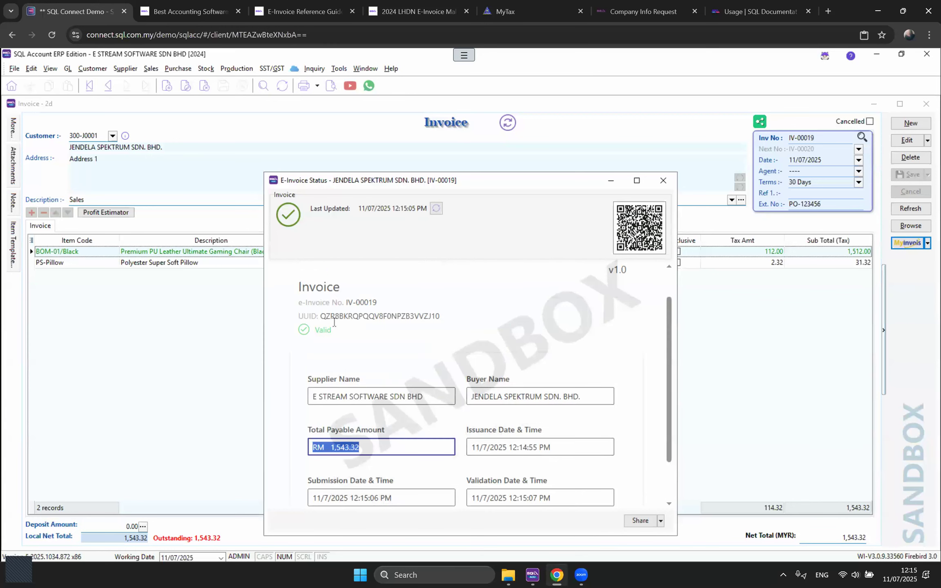
left_click_drag(323, 315, 473, 316)
left_click(474, 316)
left_click(663, 180)
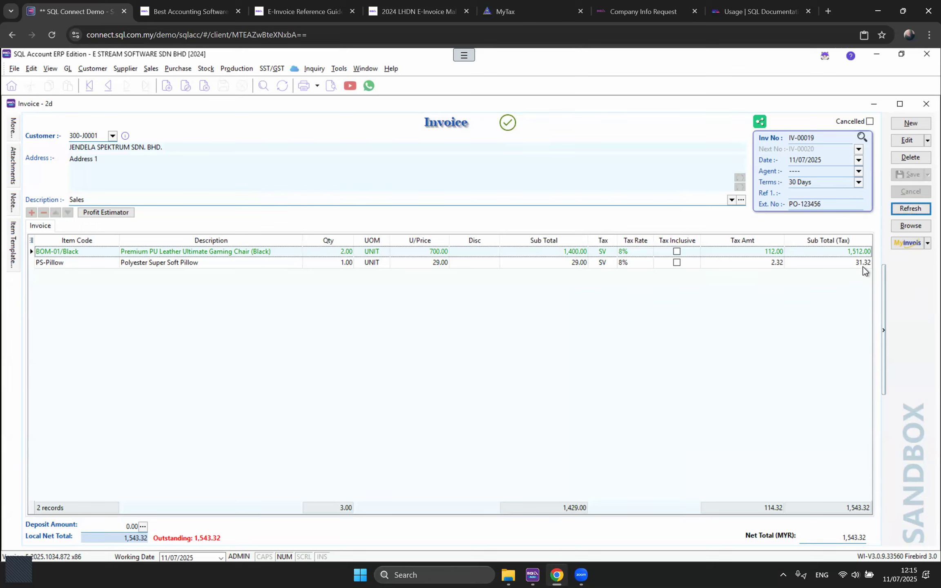
left_click(911, 242)
left_click(912, 390)
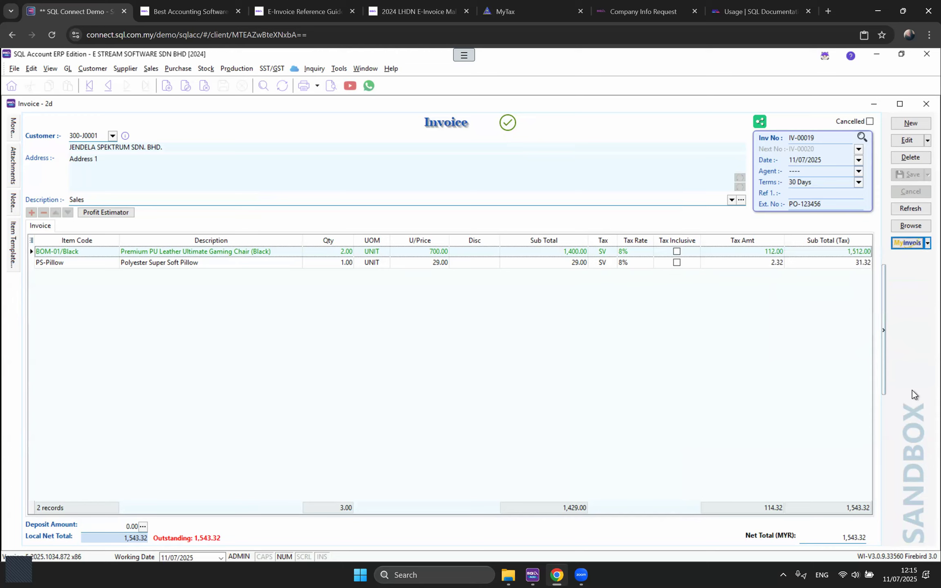
left_click(926, 106)
Step: Close the preview, delivery order, sales order and quotation windows, and start a new credit note
left_click(926, 104)
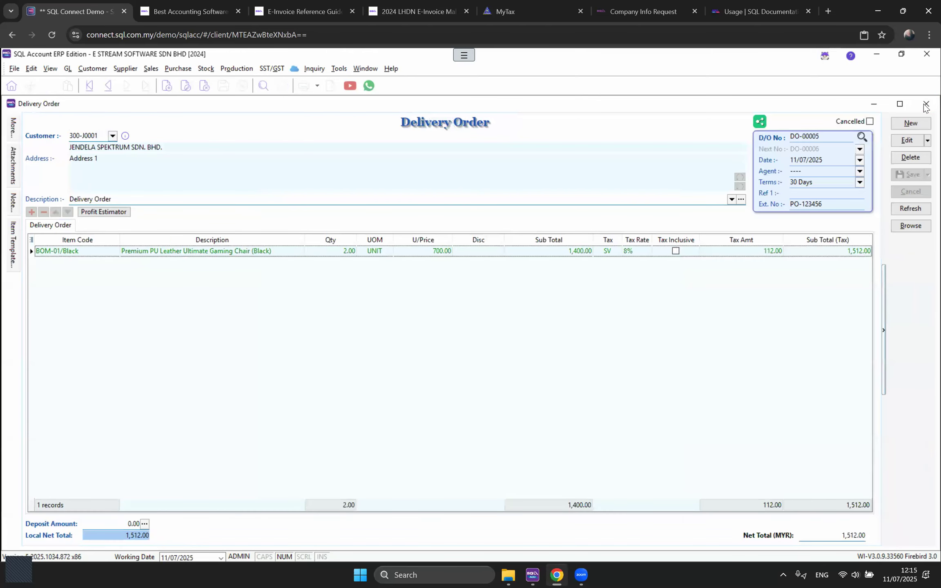
left_click(925, 105)
left_click(926, 105)
left_click(925, 105)
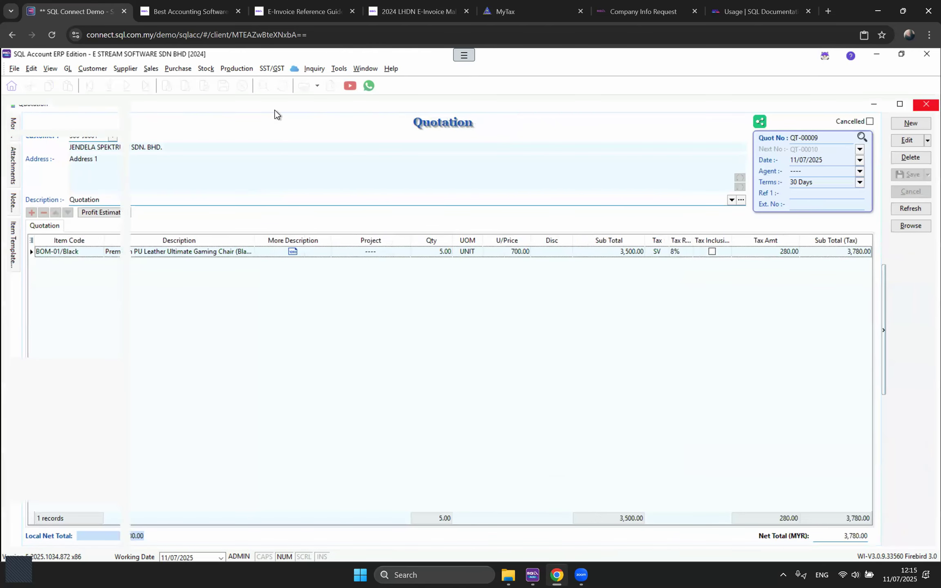
left_click(151, 68)
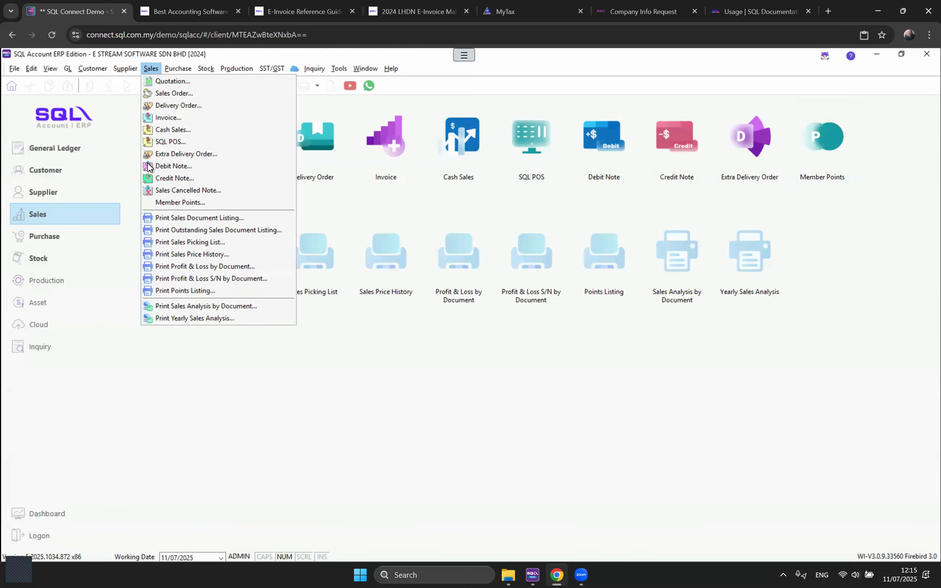
left_click(174, 178)
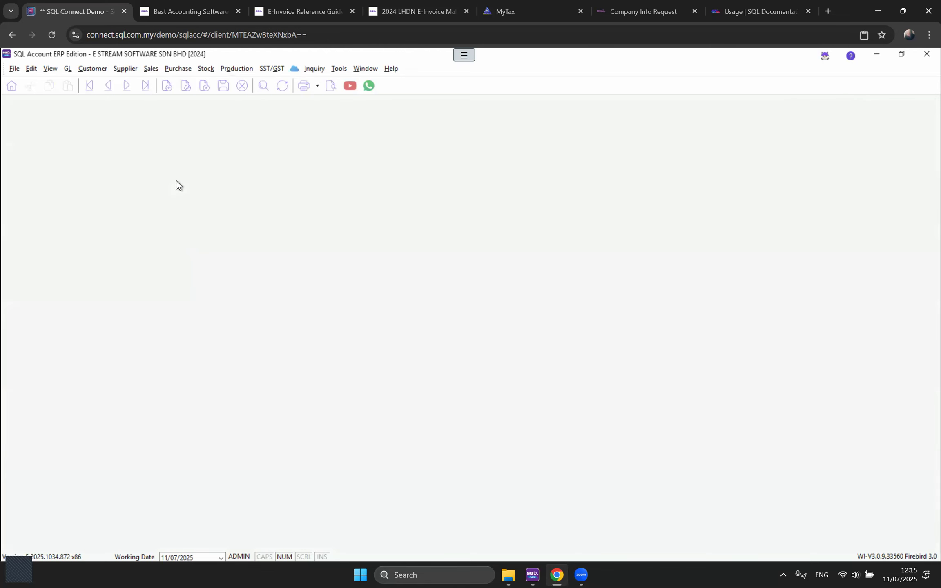
left_click(922, 124)
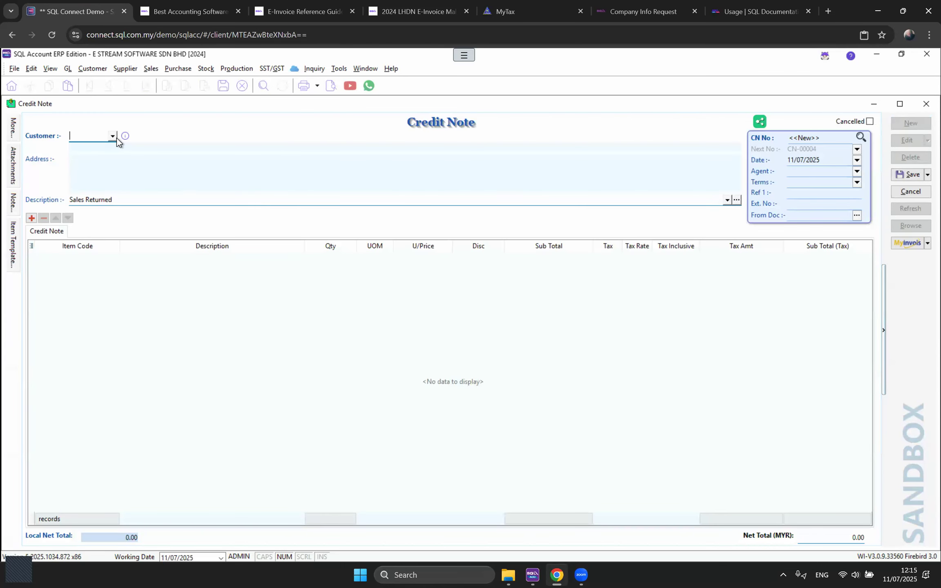
Step: Set the customer to JENDELA SPEKTRUM SDN. BHD. and transfer from a sales invoice
left_click(116, 138)
left_click(127, 259)
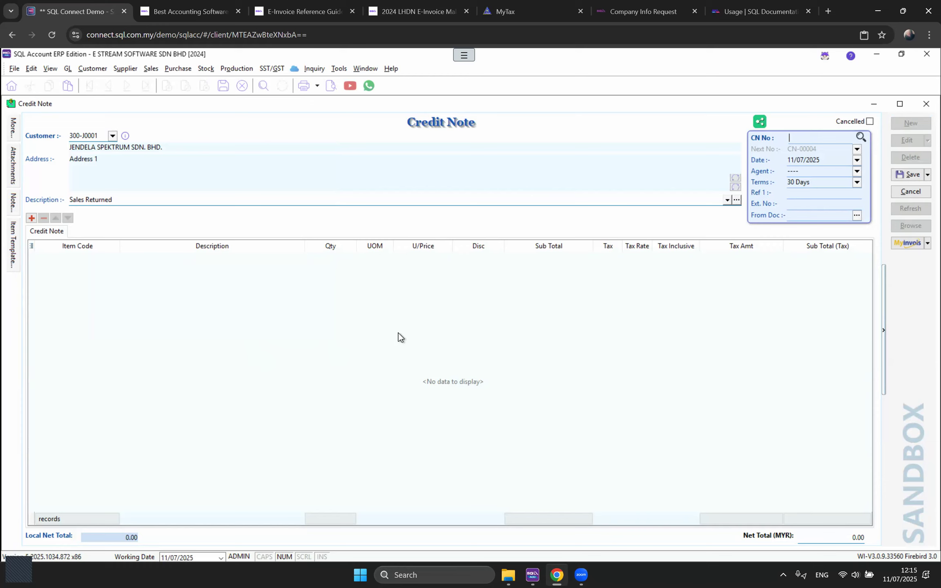
right_click(458, 123)
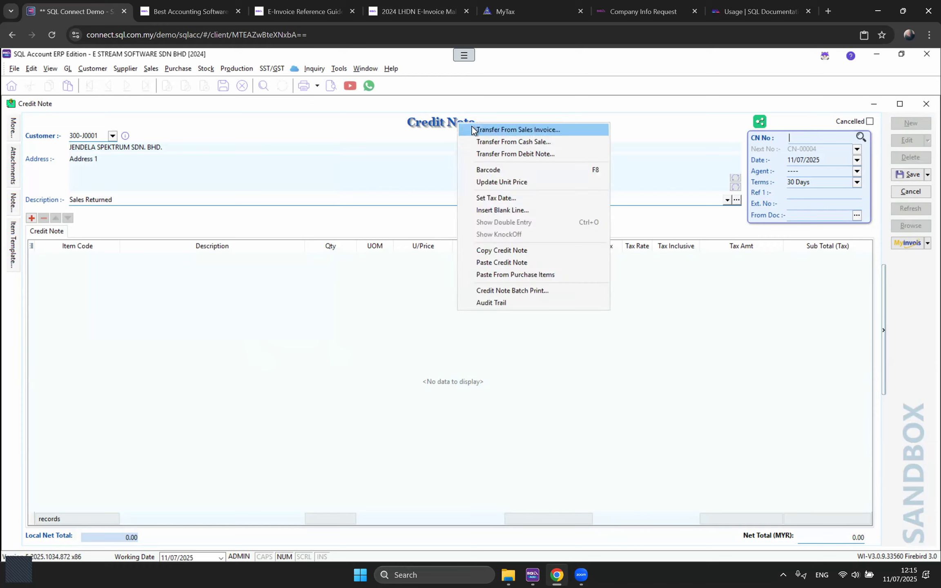
left_click(472, 130)
Step: Transfer the BOM-01/Black and PS-Pillow lines, save, and knock off IV-00019
left_click(276, 245)
left_click(278, 262)
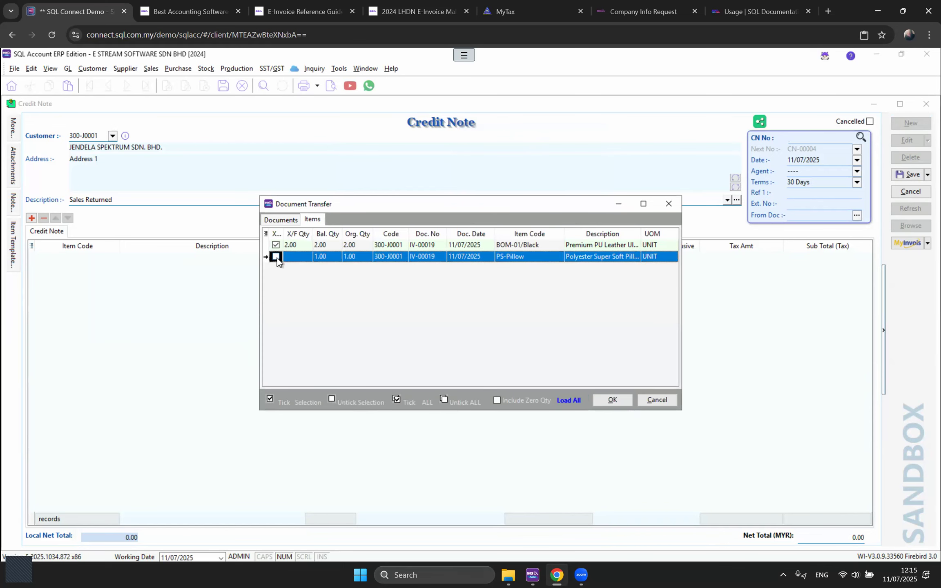
left_click(276, 257)
left_click(623, 399)
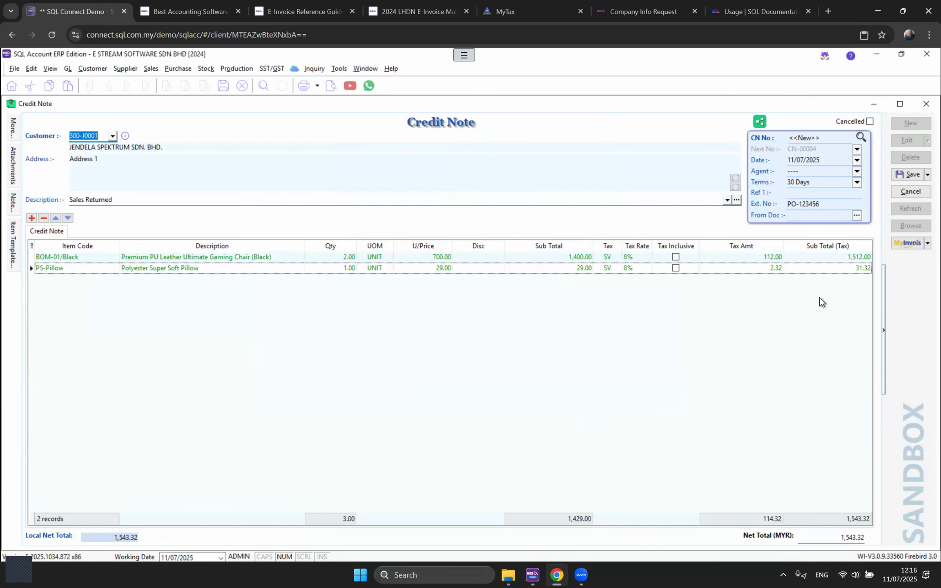
left_click(910, 174)
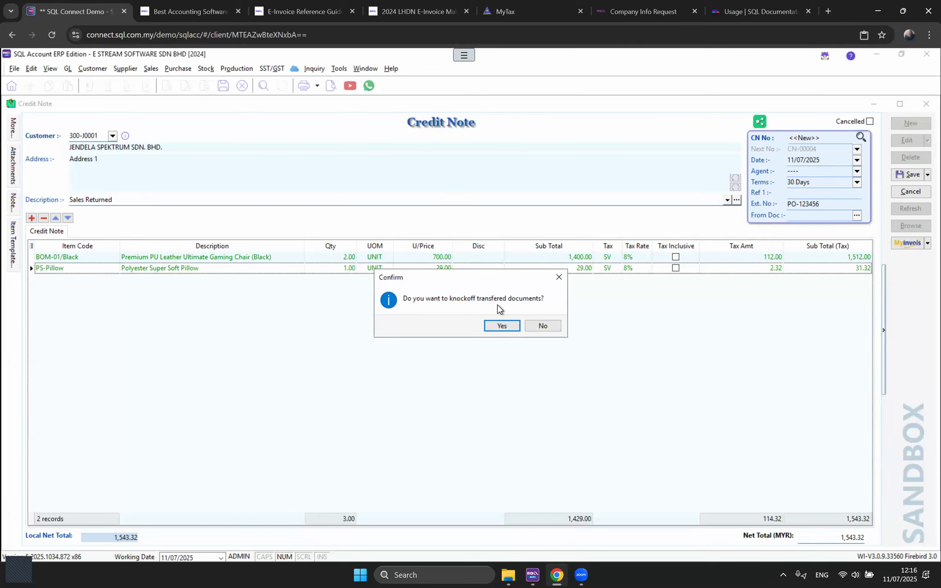
left_click(497, 326)
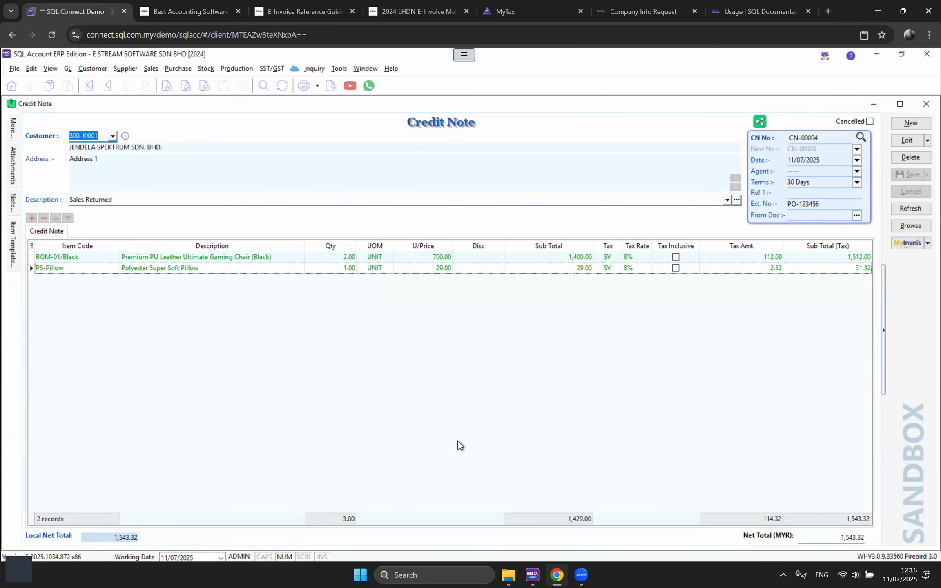
Step: Submit CN-00004 as a sandbox e-invoice, review the status, and refresh to show it validated
left_click(903, 245)
left_click(867, 259)
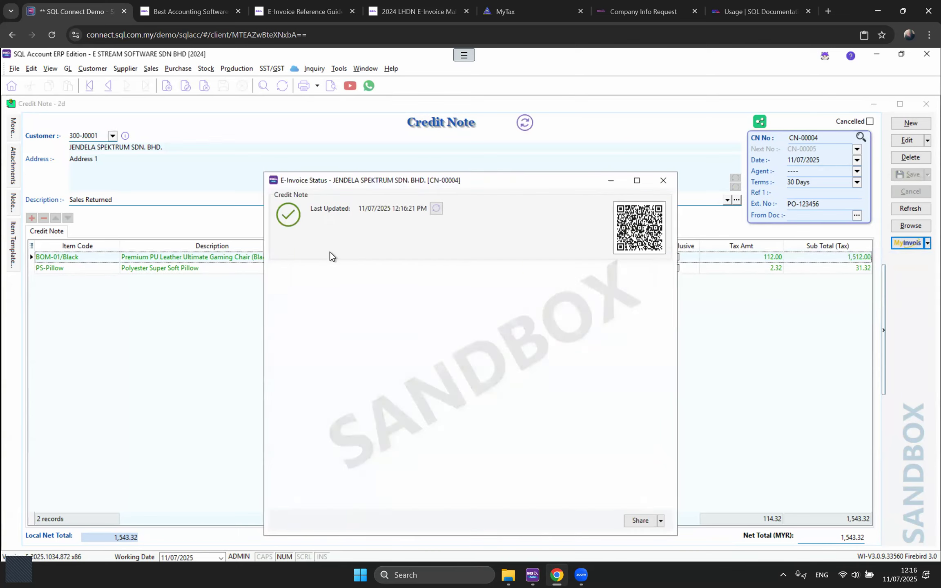
scroll(325, 308, "down", 3)
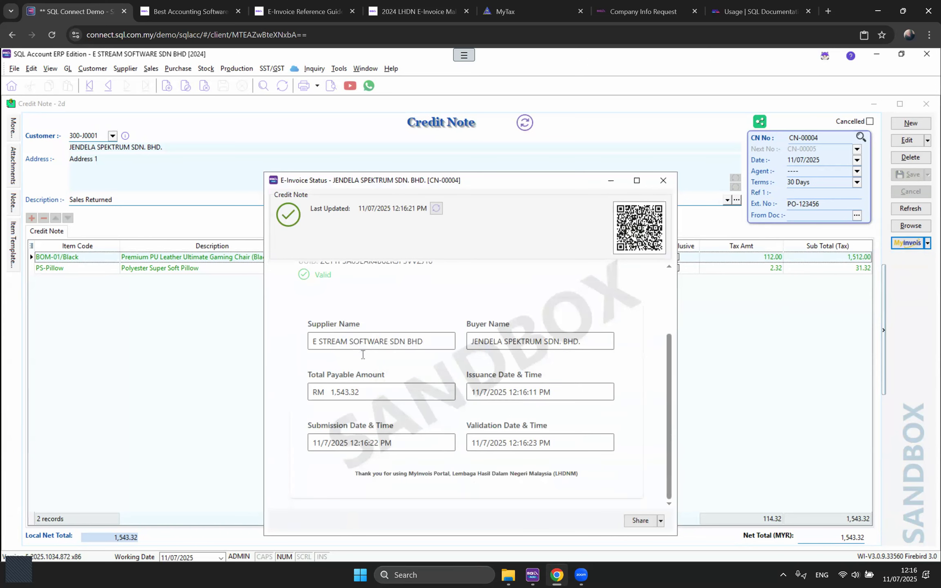
scroll(322, 303, "up", 3)
left_click_drag(377, 324, 306, 325)
left_click(375, 352)
left_click(663, 181)
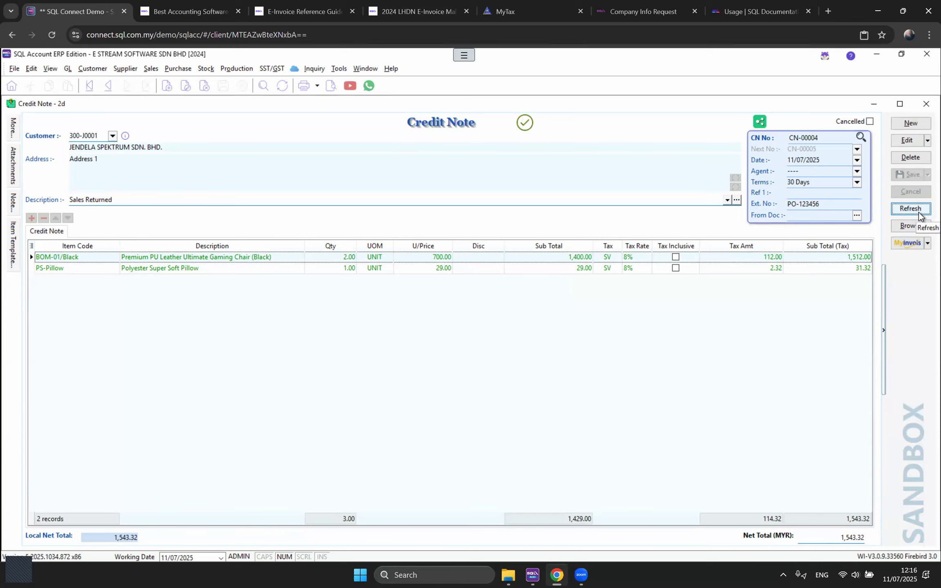
left_click(920, 214)
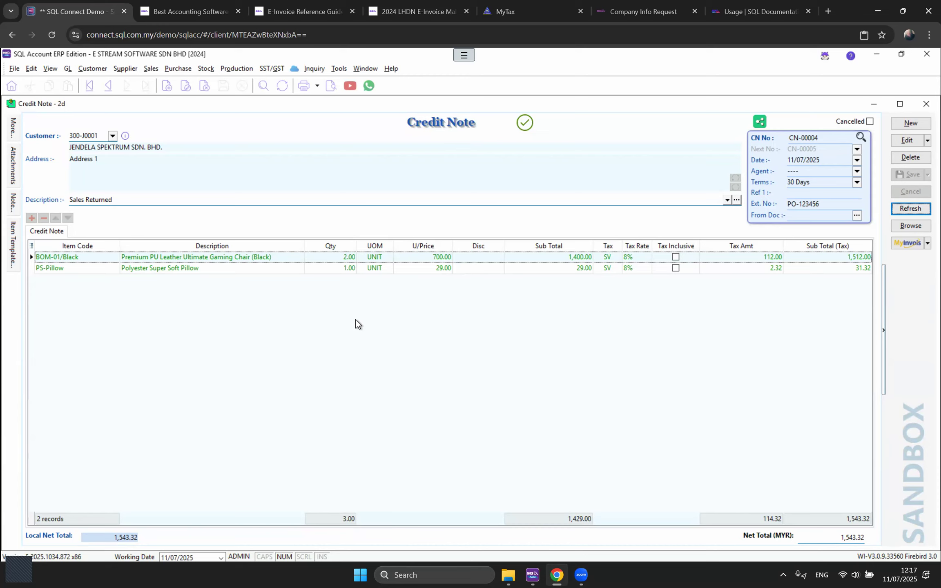
Step: Start a new sales invoice for customer A HOME FURNISHING & SERVICE
left_click(362, 69)
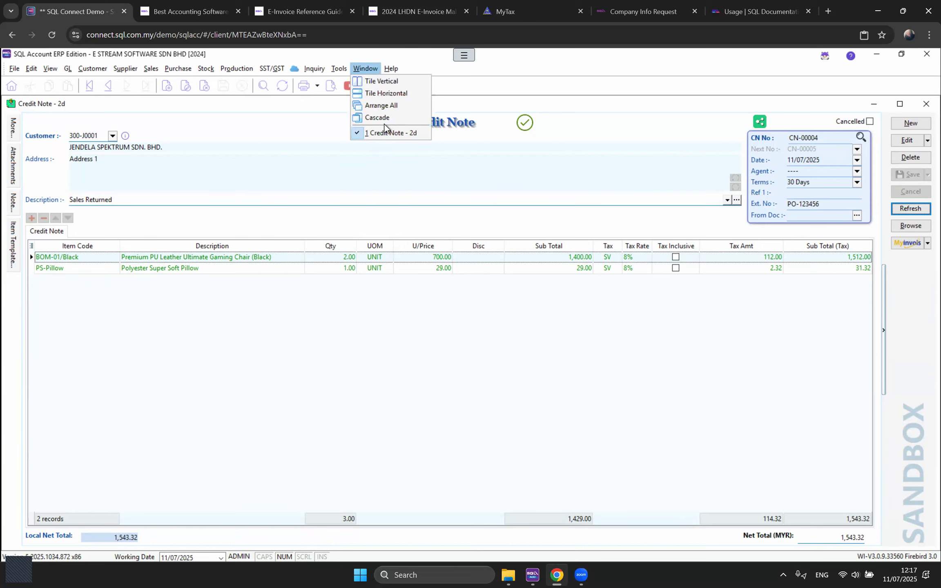
left_click(151, 69)
left_click(181, 120)
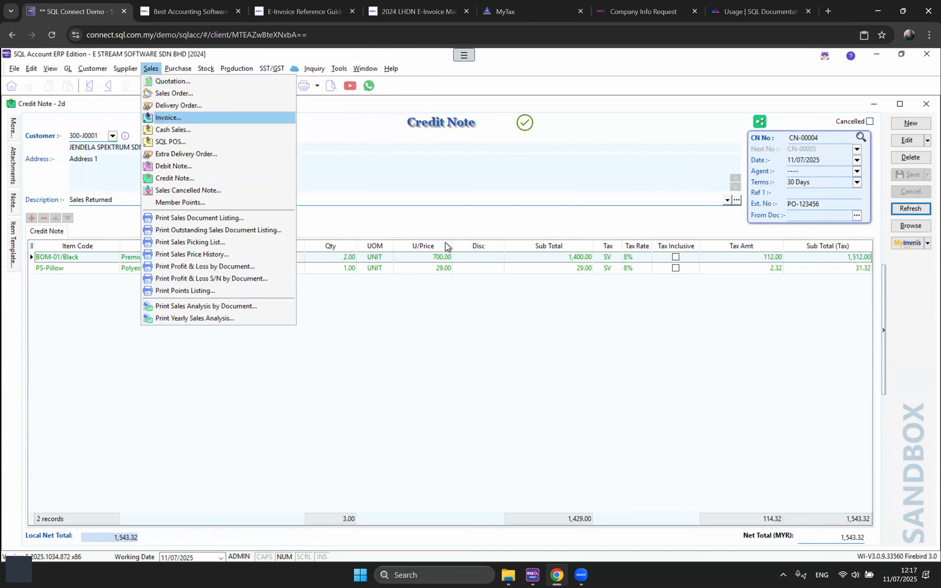
left_click(912, 123)
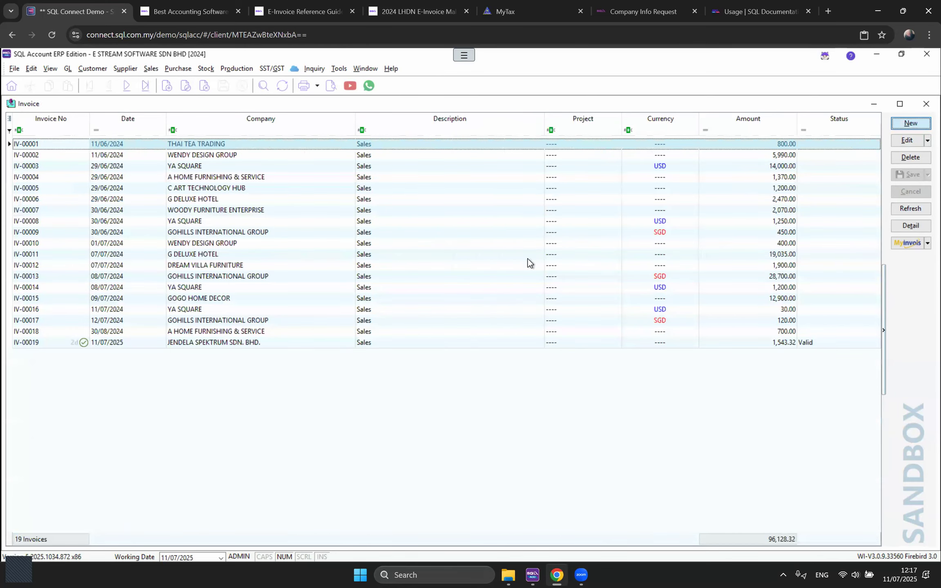
left_click(113, 136)
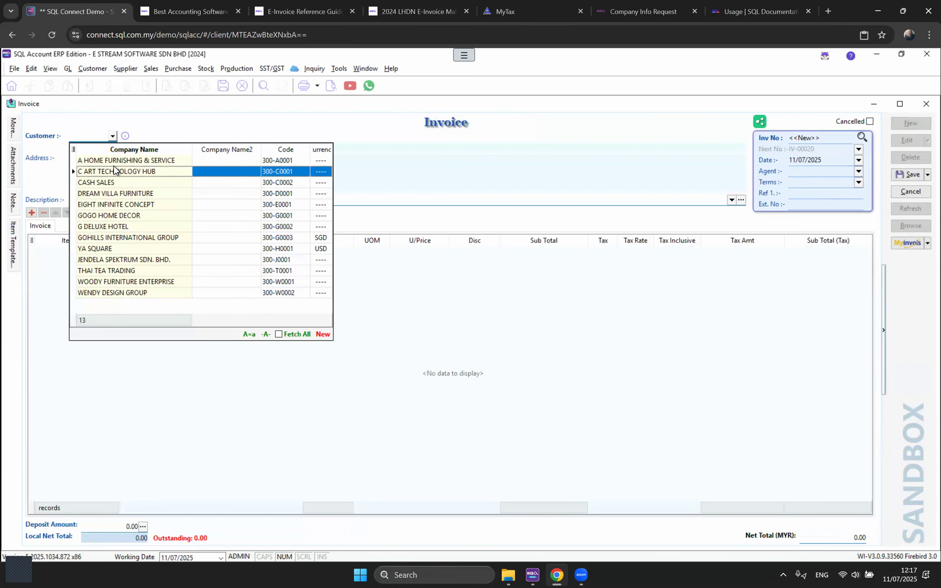
left_click(108, 162)
Step: Add line 'PROGRESS CLAIM NO. 8 - 50%', quantity 1, unit price 10000, and save as IV-00020
left_click(32, 212)
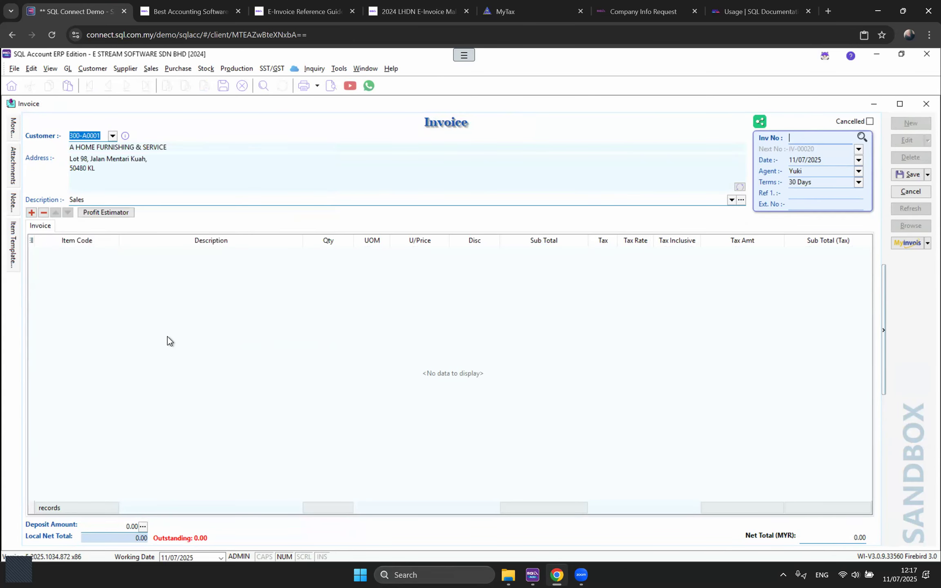
key("Tab")
type("PROGRES")
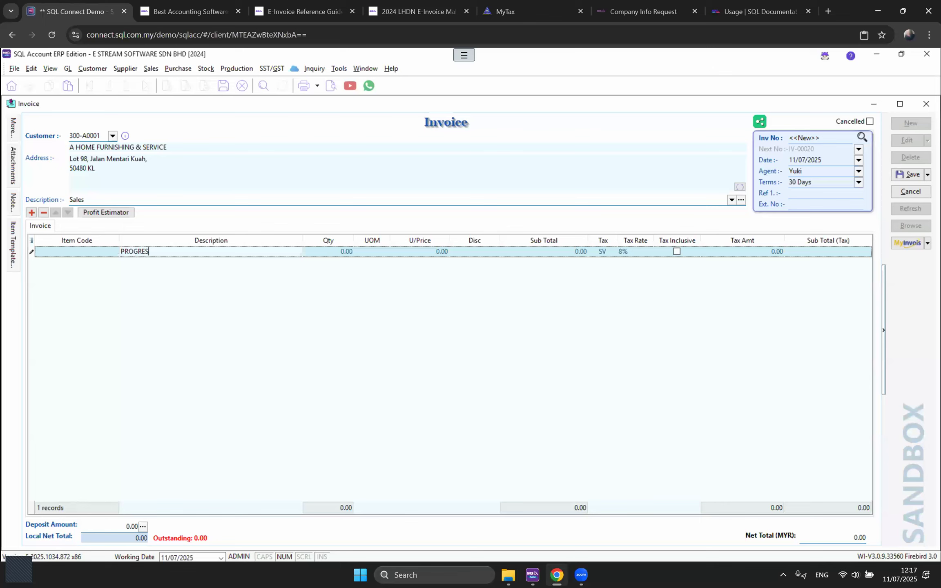
type("S CLAIM NO8")
key("BackSpace")
type(". 8 - 50%")
key("Tab")
type("1")
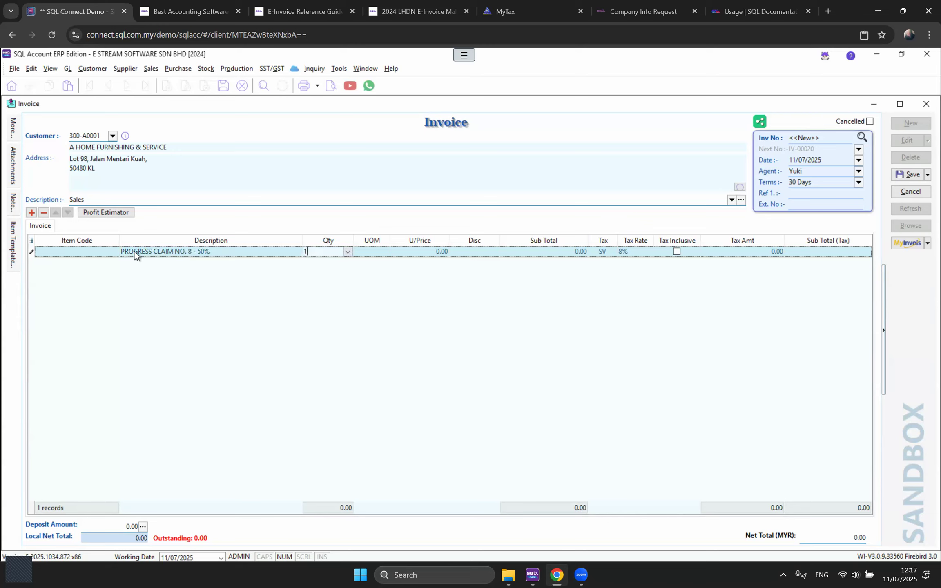
key("Tab")
key("Tab")
type("10000")
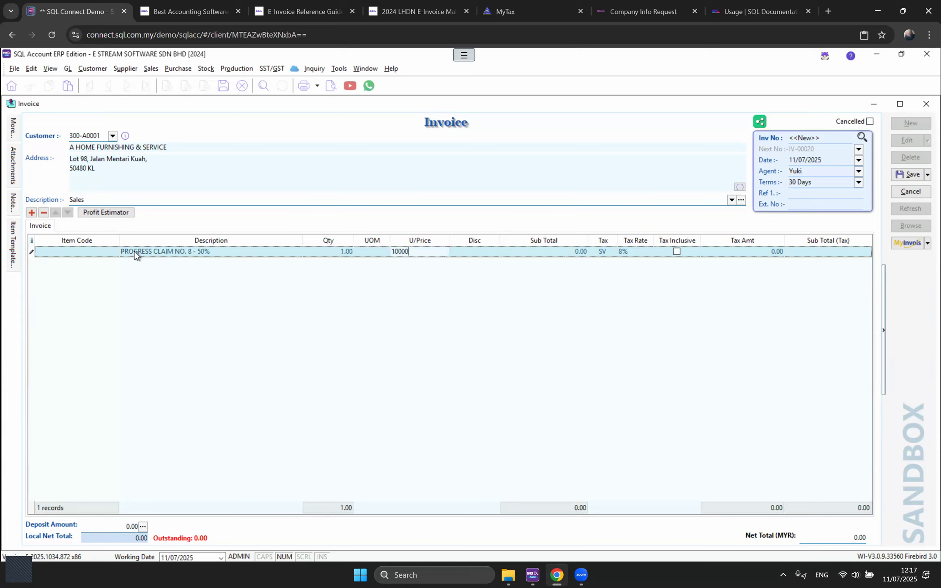
key("Tab")
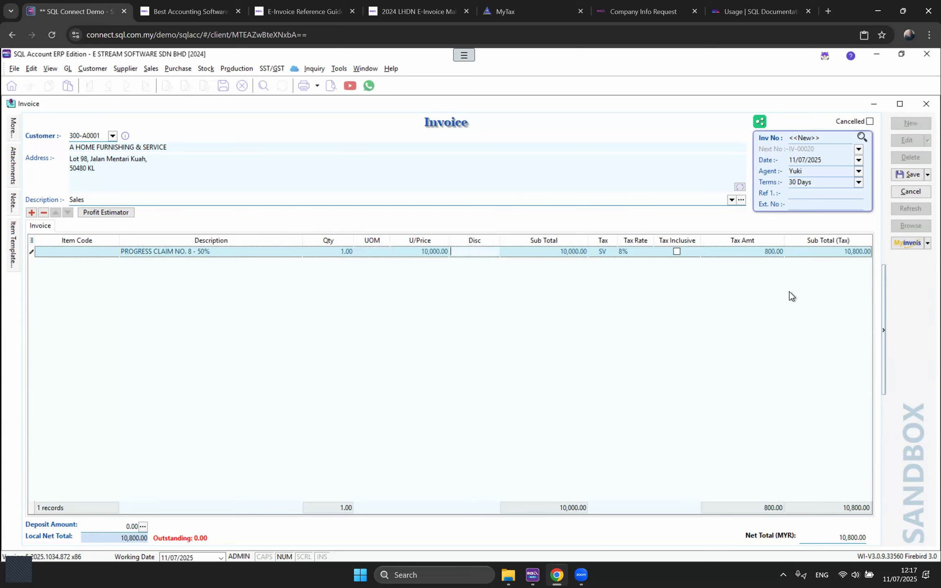
left_click(909, 175)
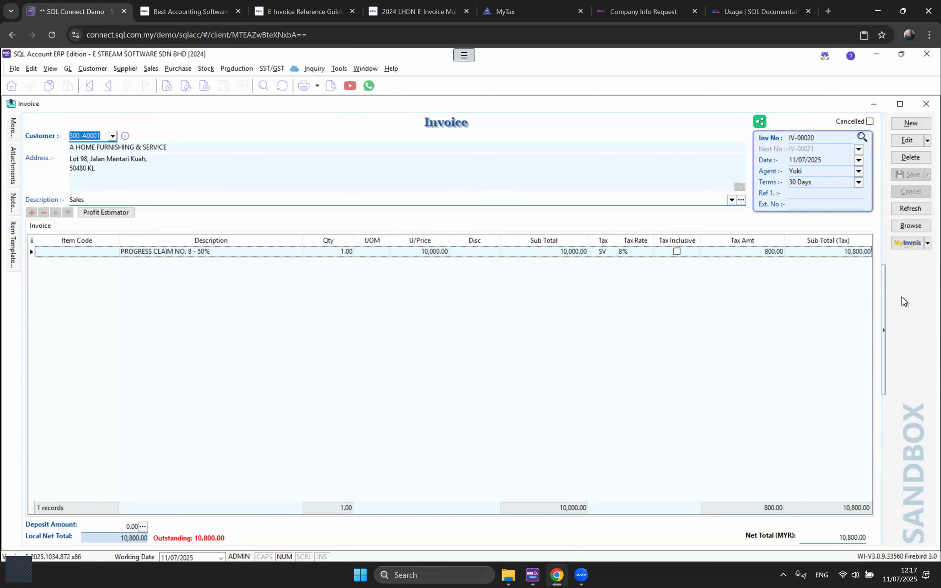
left_click(901, 141)
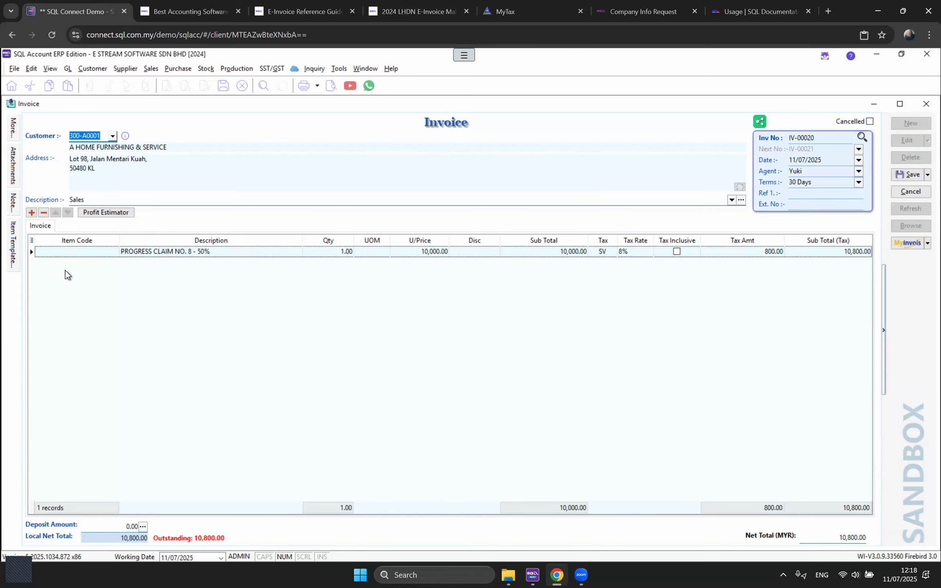
Step: Show the More Description column, give the line the note 'PROJECT: NIBONG TEBAL', and save
left_click(32, 241)
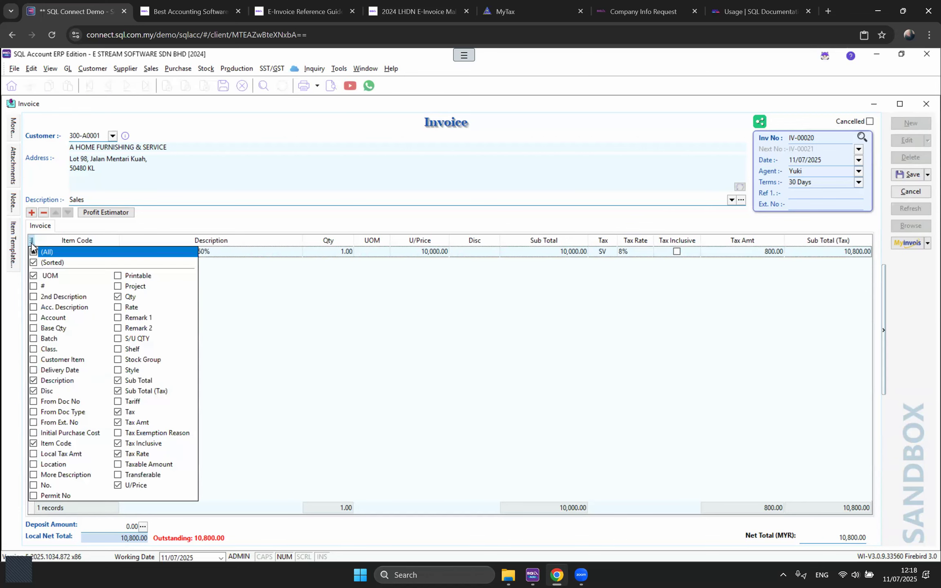
left_click(33, 475)
left_click(363, 248)
left_click(355, 252)
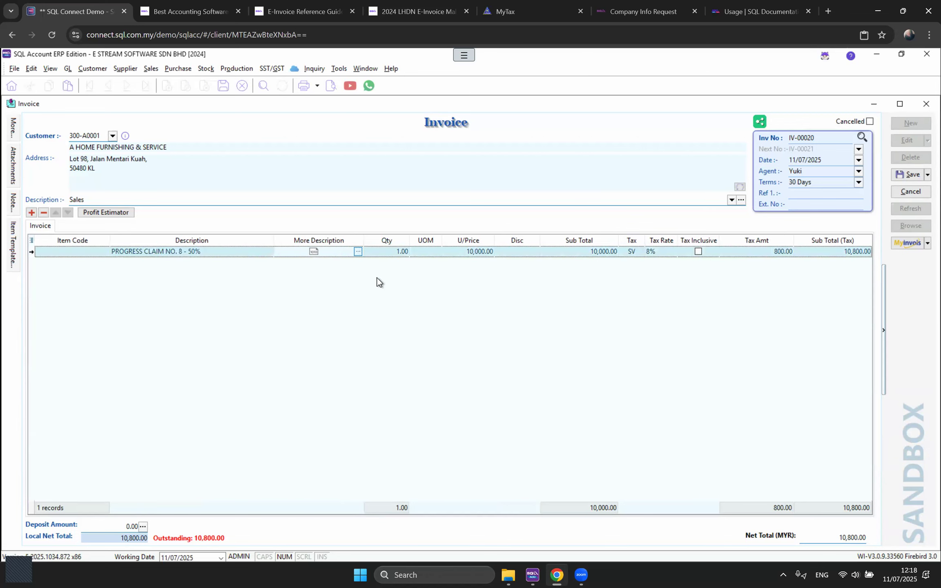
type("P")
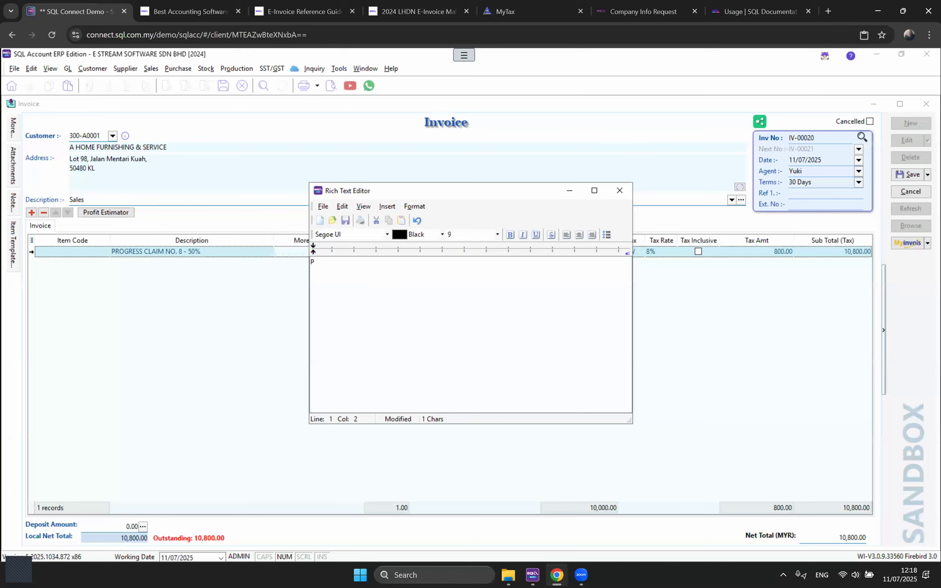
type("ROJECT: NIBONG TEBAL")
left_click(618, 193)
key("Return")
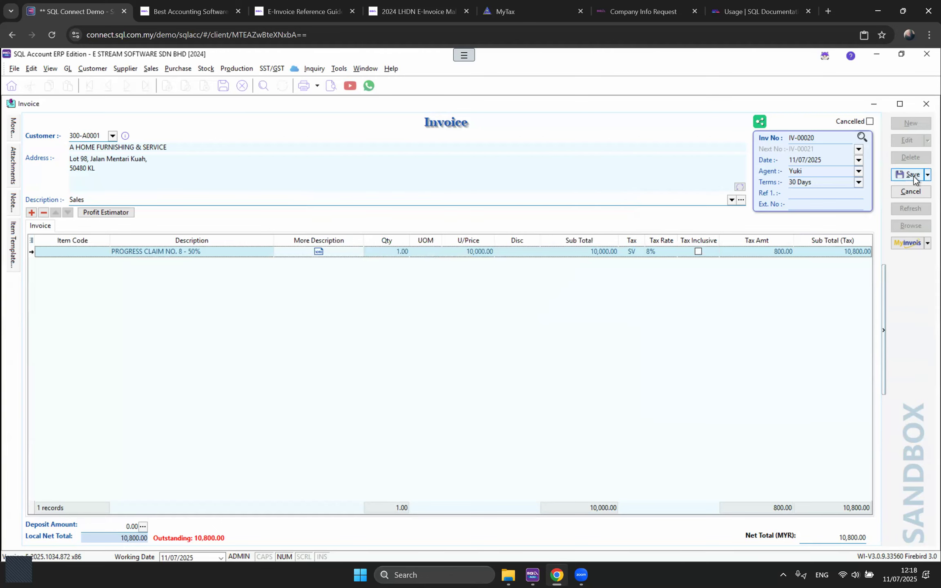
left_click(909, 175)
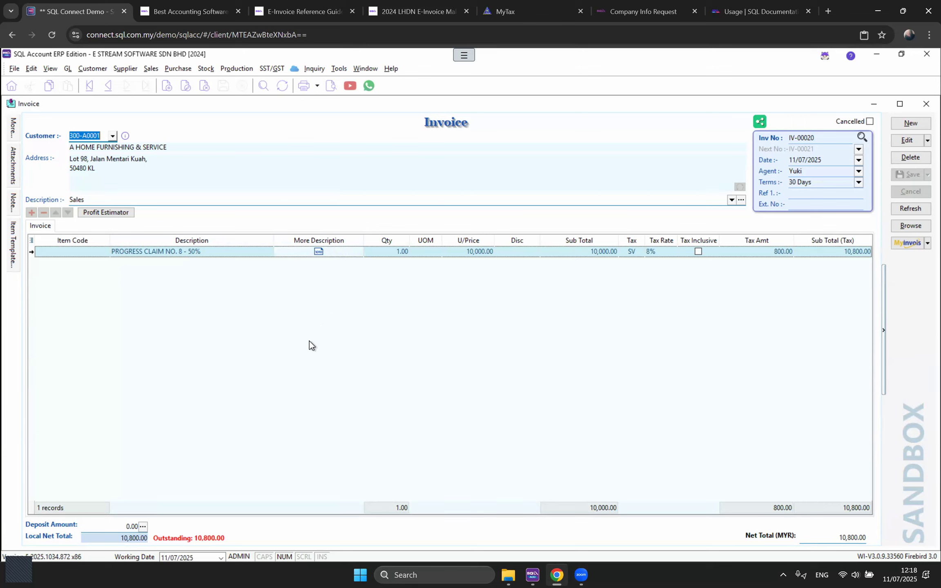
Step: Return to the Invoice window and start a new invoice for JENDELA SPEKTRUM SDN. BHD
left_click(367, 71)
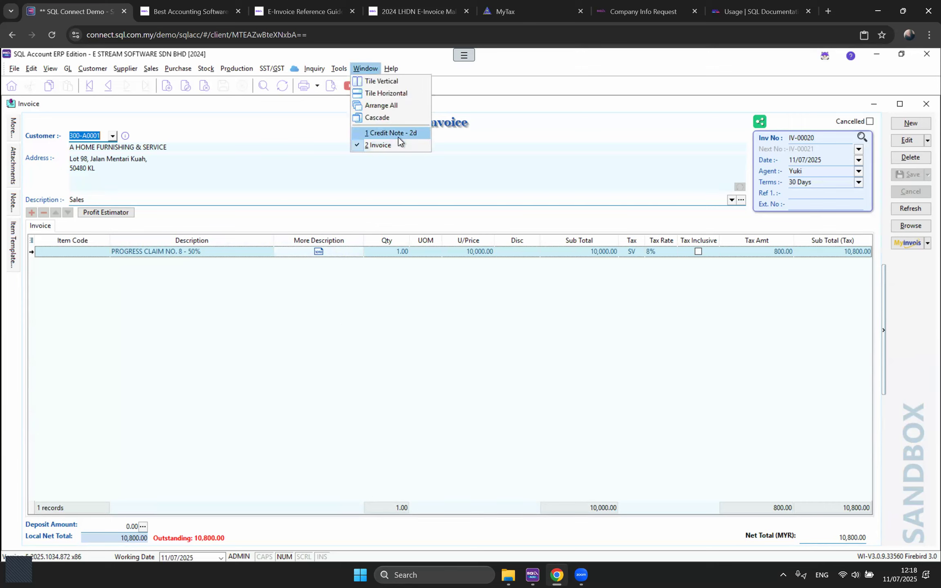
left_click(392, 133)
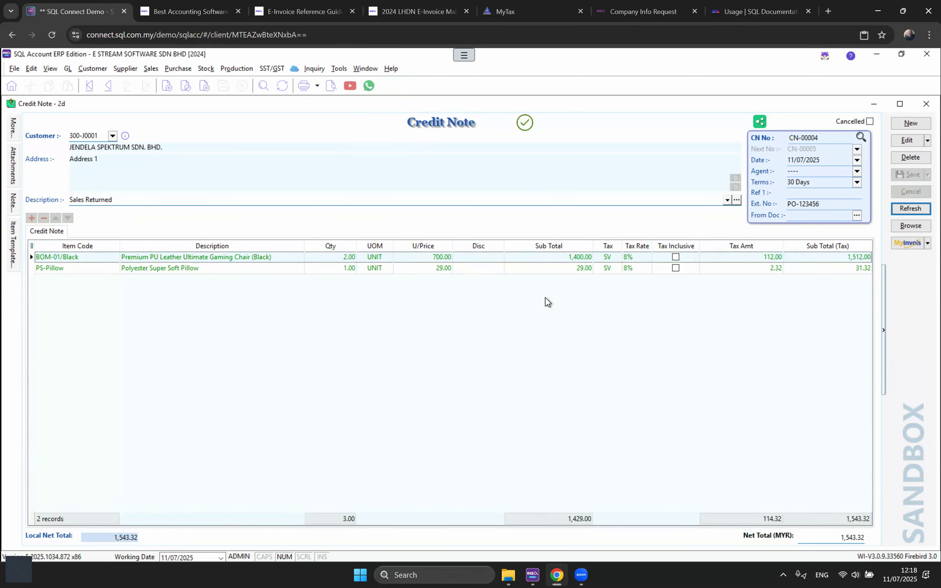
left_click(369, 70)
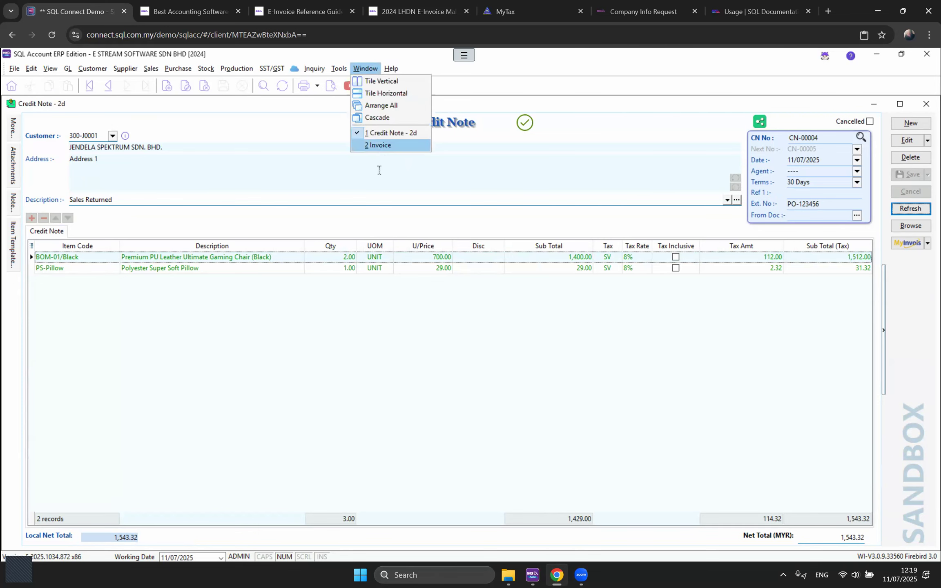
left_click(378, 145)
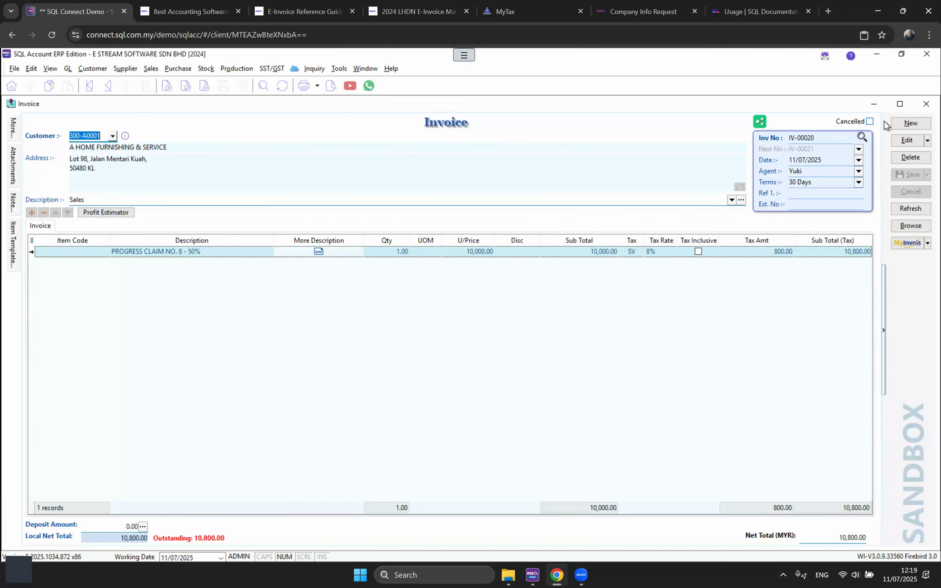
left_click(901, 124)
left_click(112, 136)
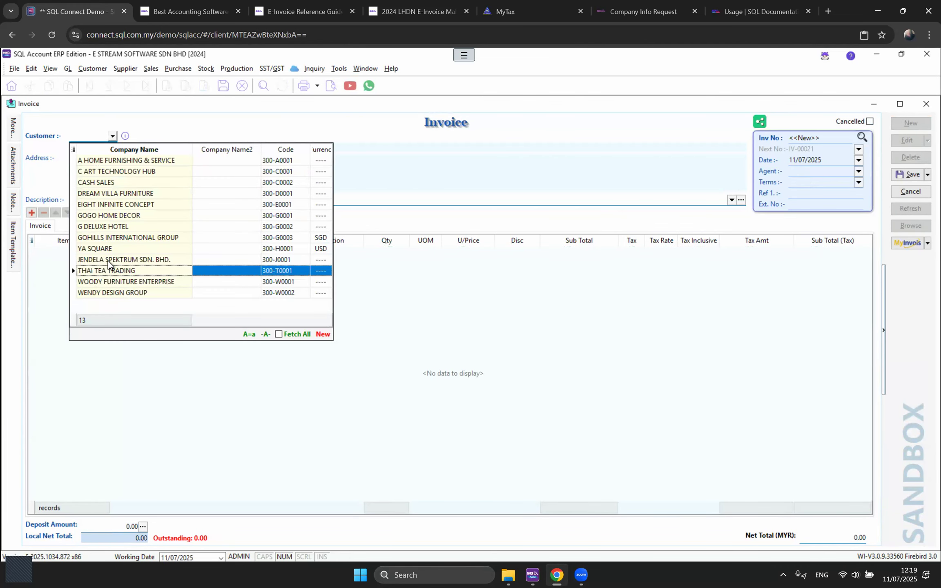
left_click(108, 260)
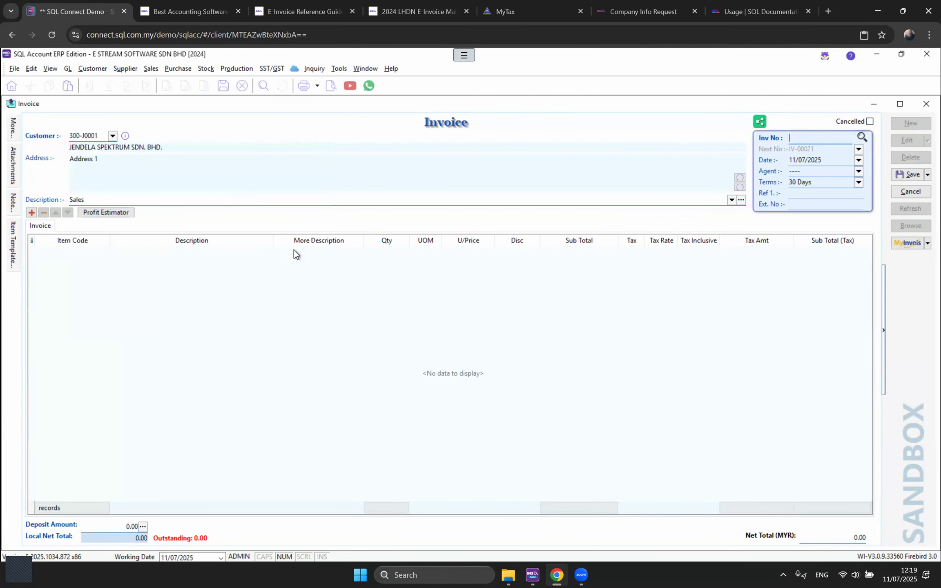
Step: Add item BOM-02/Red with quantity 3 and save the invoice as IV-00021
left_click(32, 214)
left_click(100, 252)
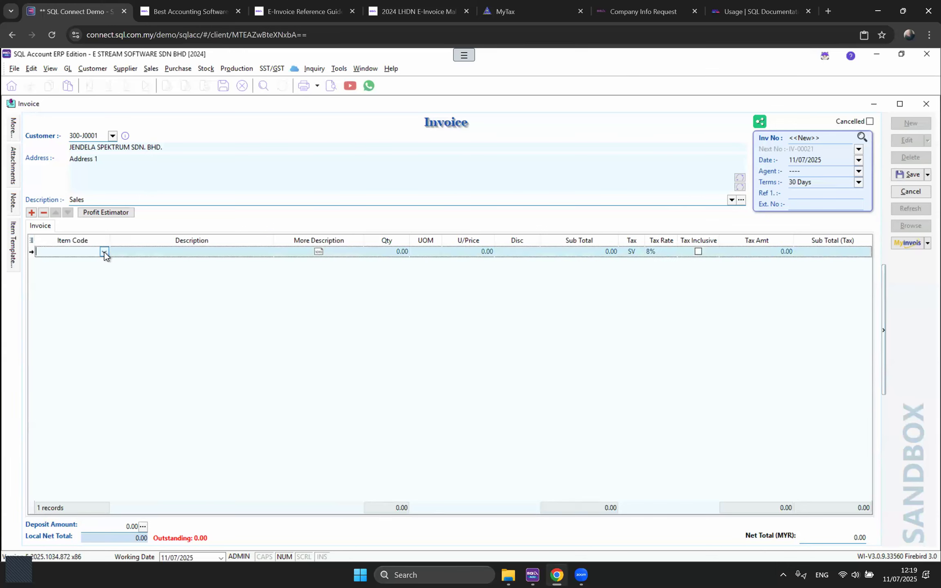
left_click(105, 252)
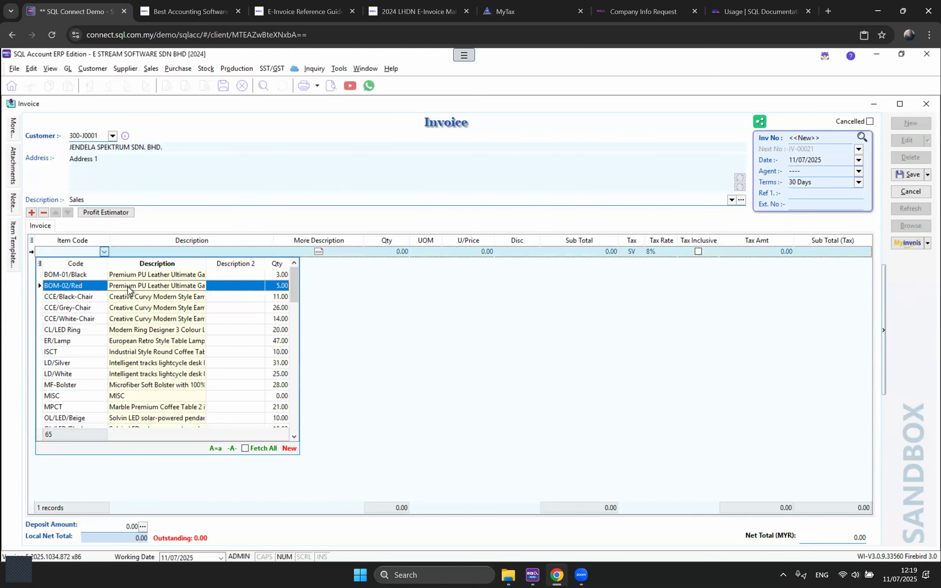
left_click(378, 252)
type("3")
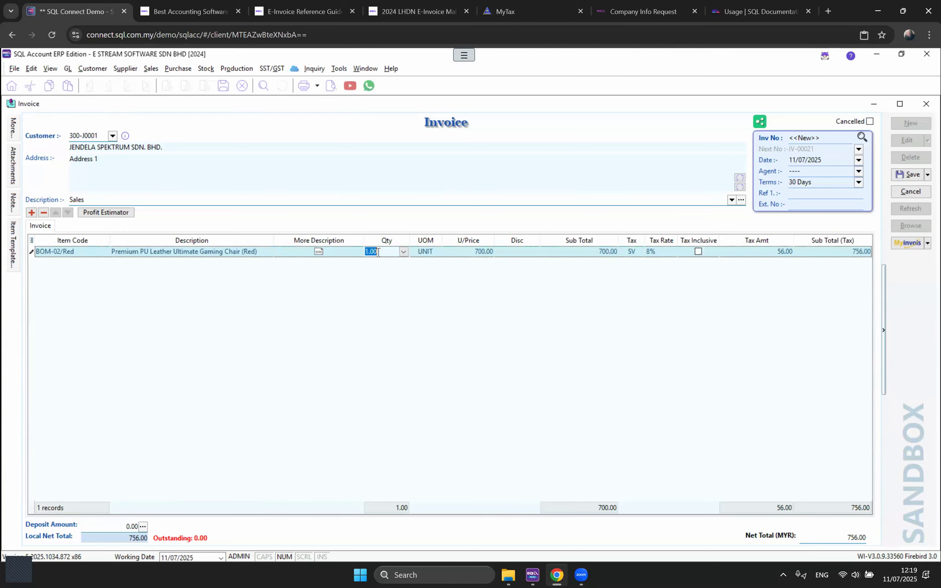
key("Tab")
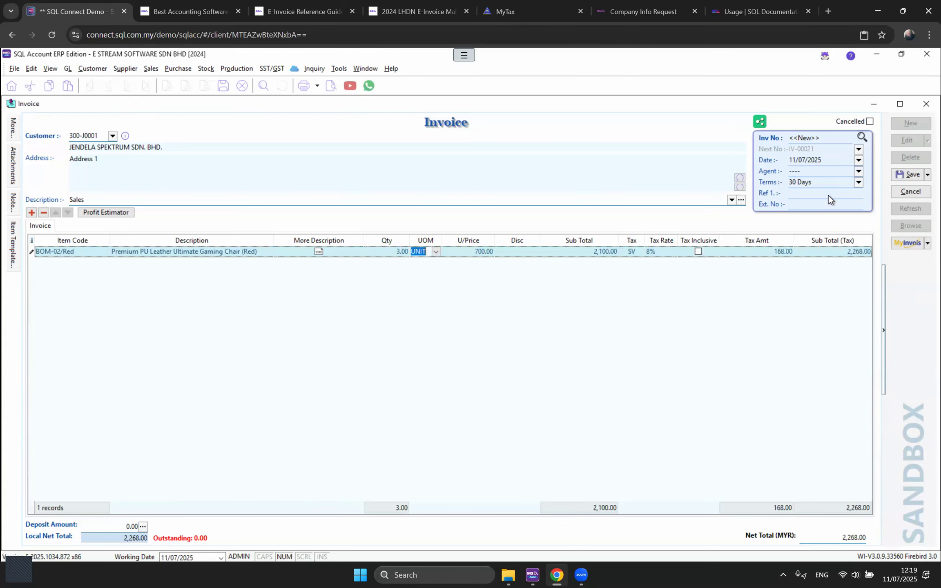
left_click(907, 175)
Step: Submit IV-00021 as a sandbox e-invoice and refresh to show its validated status
left_click(907, 242)
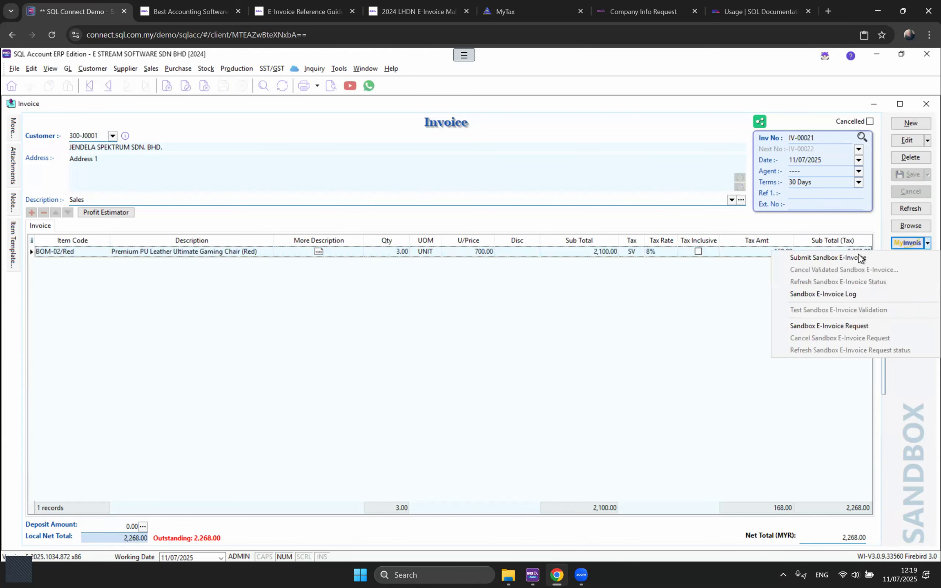
left_click(811, 263)
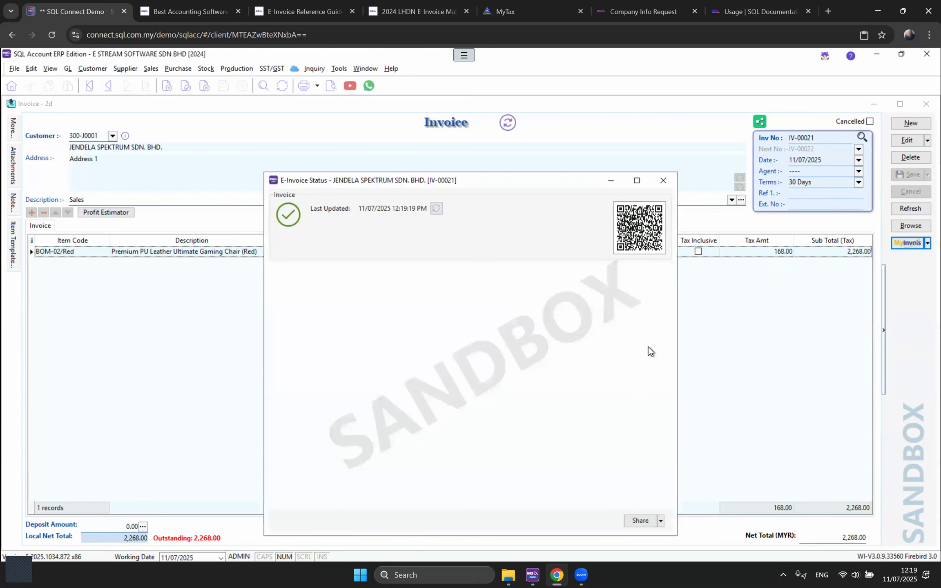
left_click(667, 185)
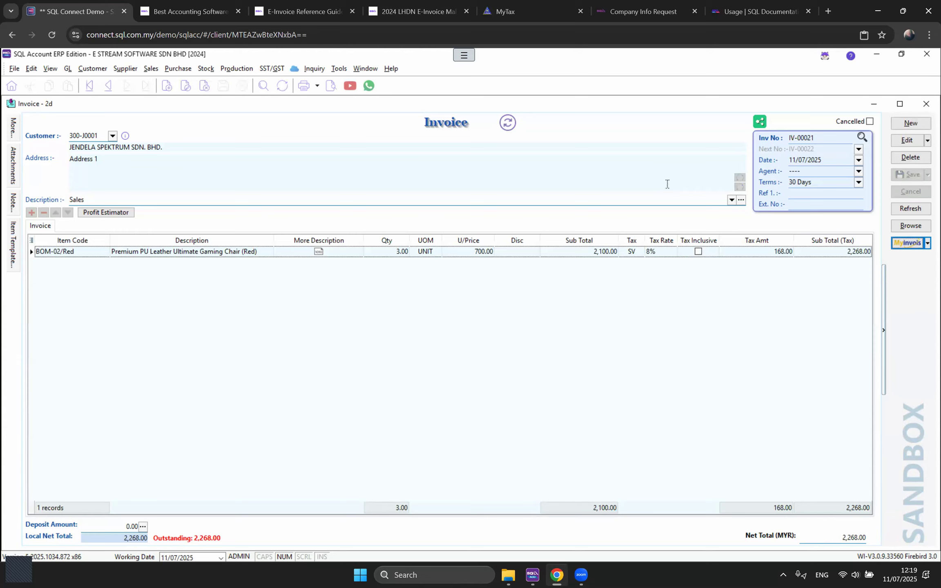
left_click(911, 209)
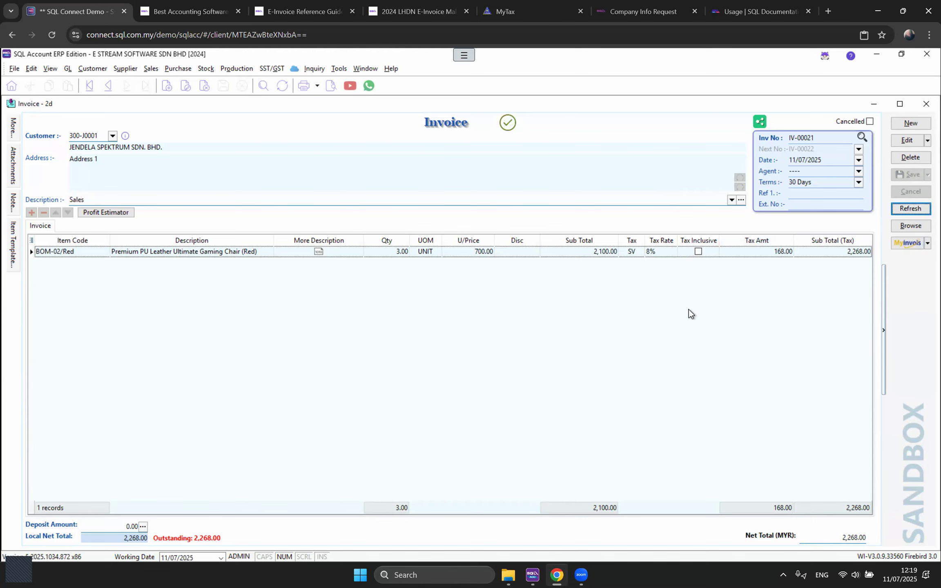
left_click(368, 70)
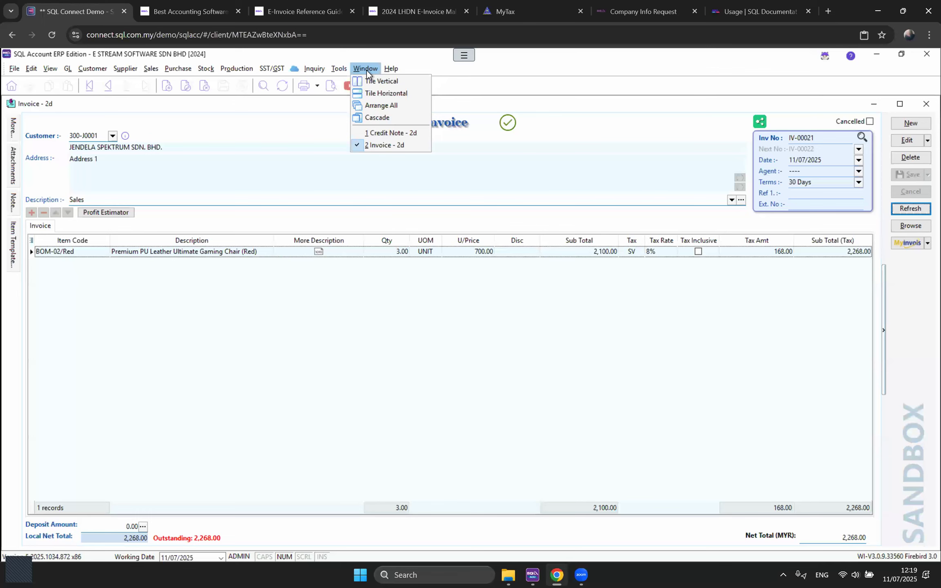
Step: Dismiss the windows list and bring up the Stock functions over invoice IV-00021
left_click(565, 374)
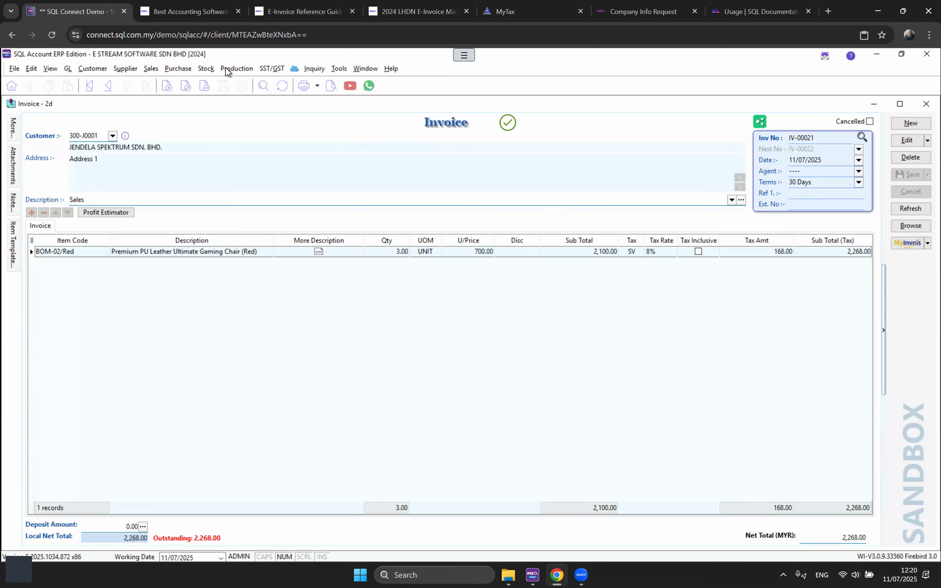
left_click(205, 68)
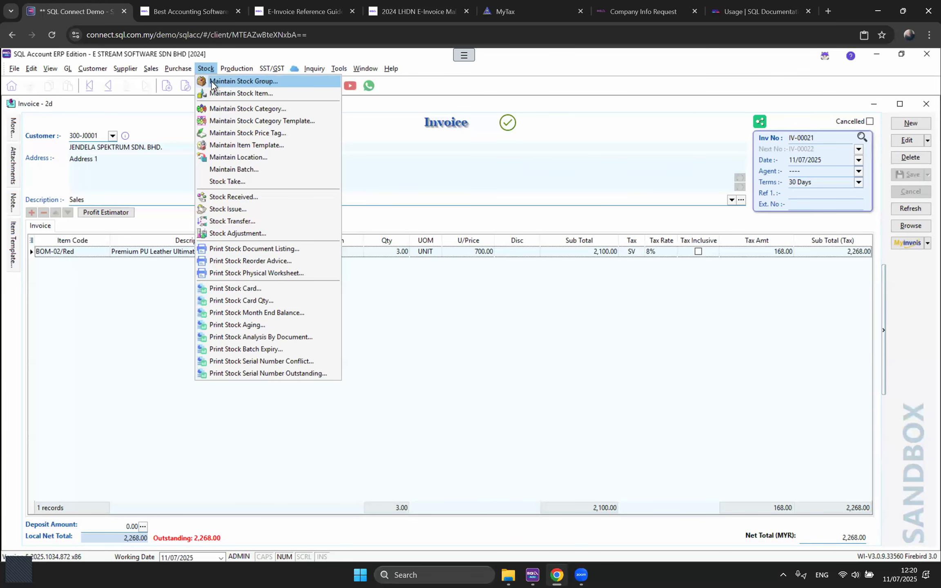
Step: Start a new stock group with code and description CREDIT SALES
left_click(212, 84)
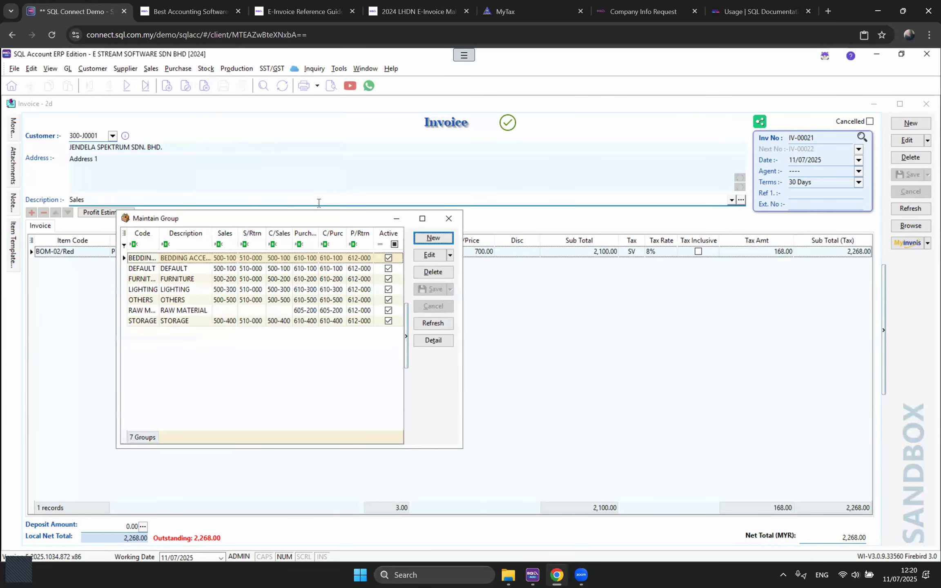
left_click(449, 218)
left_click(204, 69)
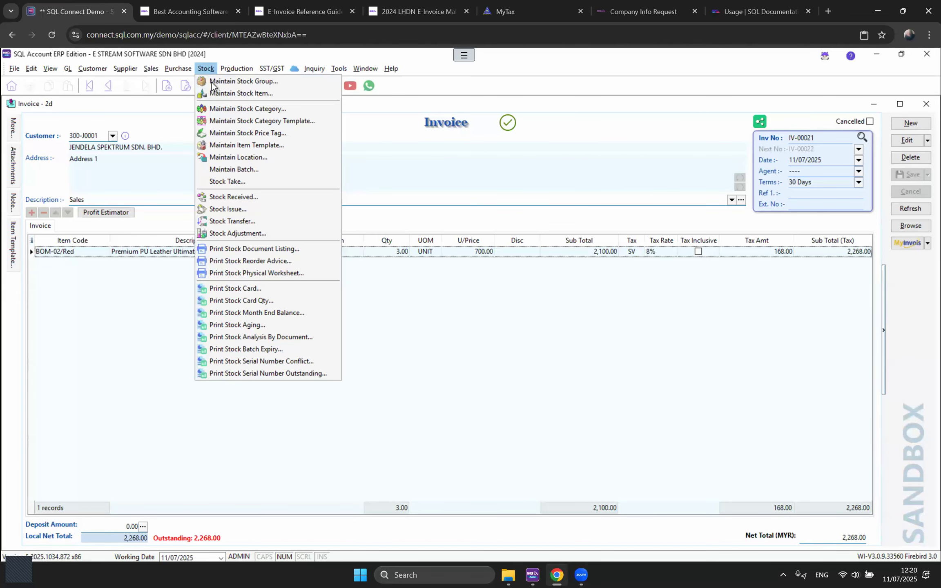
left_click(211, 83)
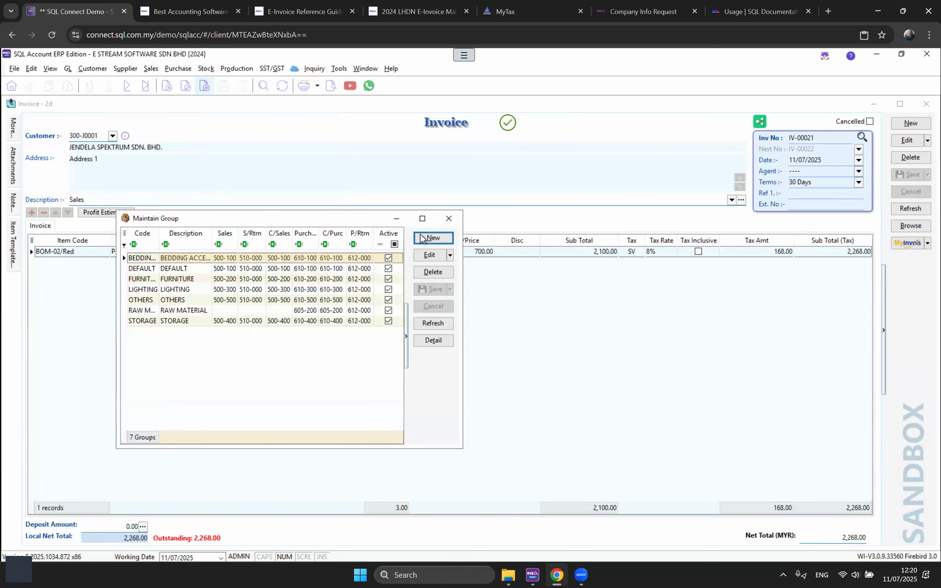
left_click(421, 237)
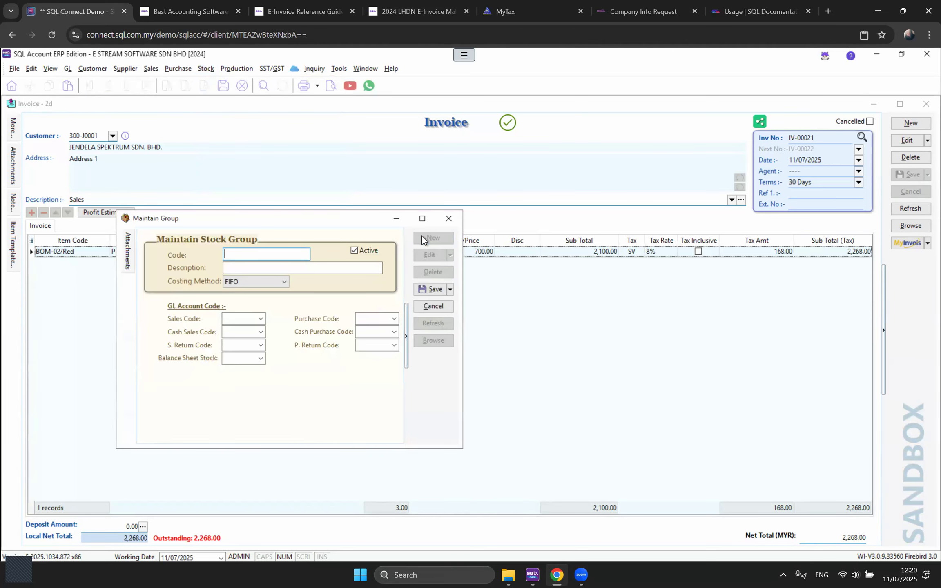
type("CREDIT SALES")
key("ctrl+a")
key("ctrl+c")
key("Tab")
key("ctrl+v")
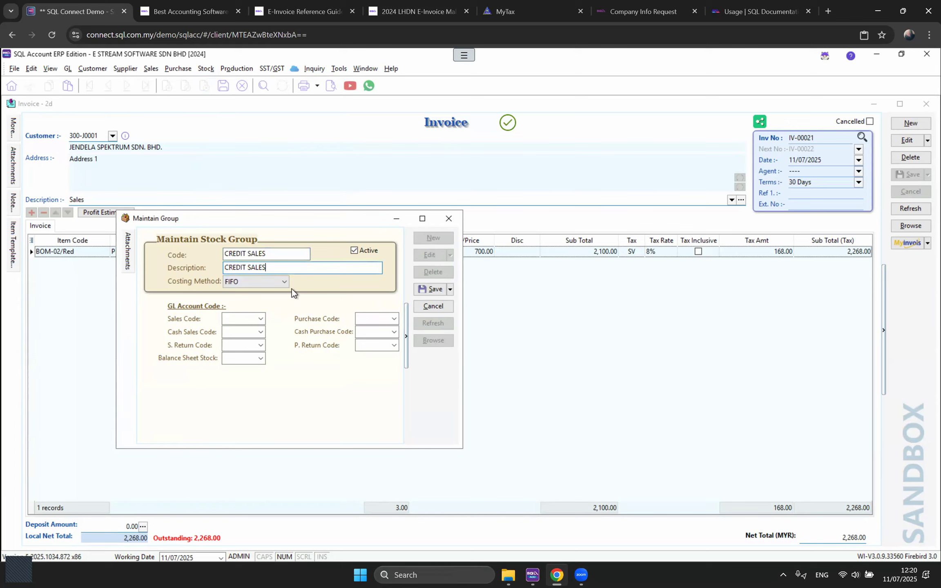
Step: Keep FIFO costing, set sales account 500-100, and save the CREDIT SALES group
left_click(282, 285)
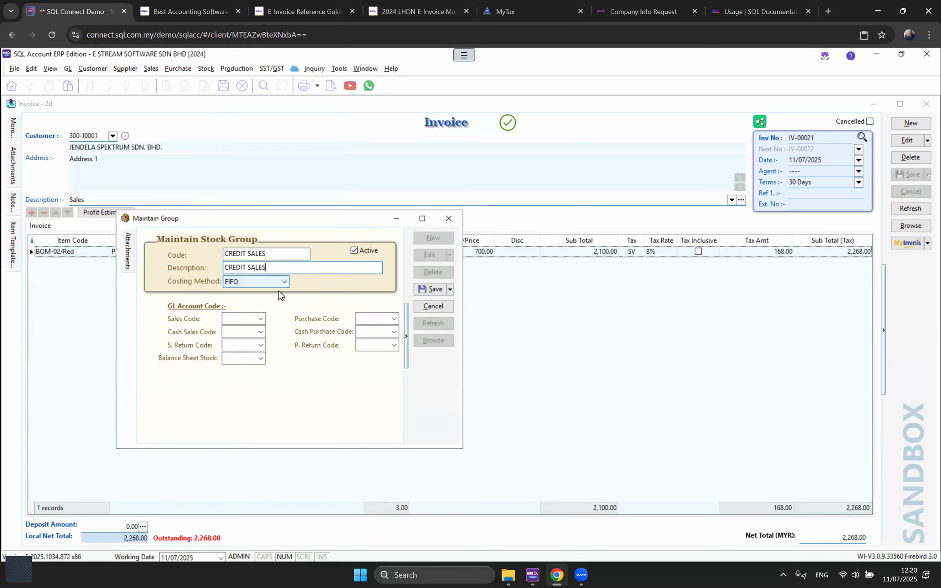
left_click(255, 320)
left_click(261, 320)
type("SAL")
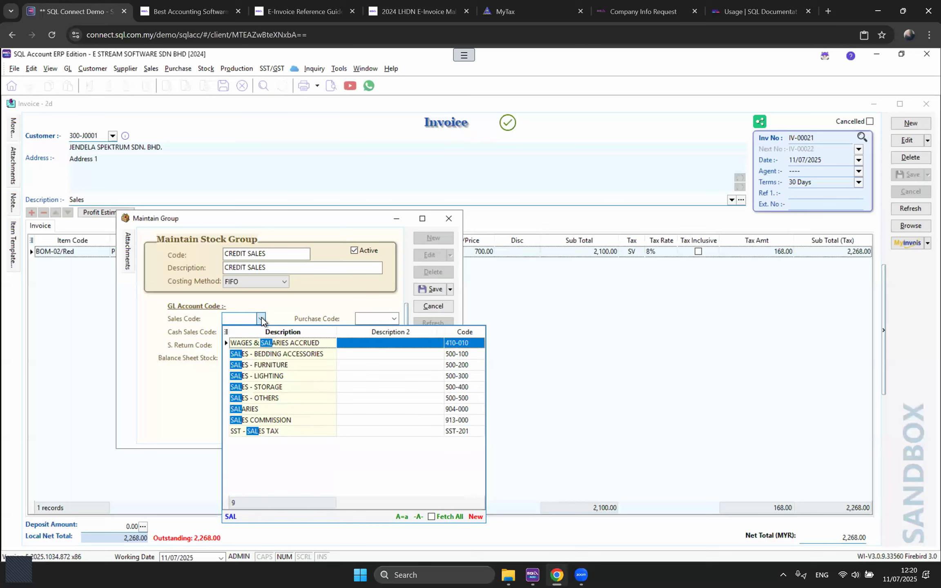
left_click(267, 356)
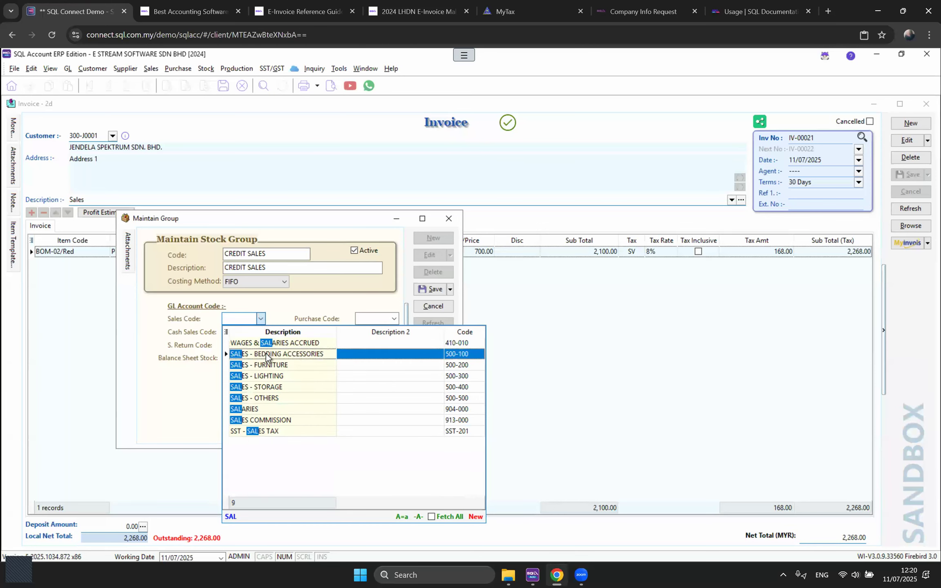
key("Return")
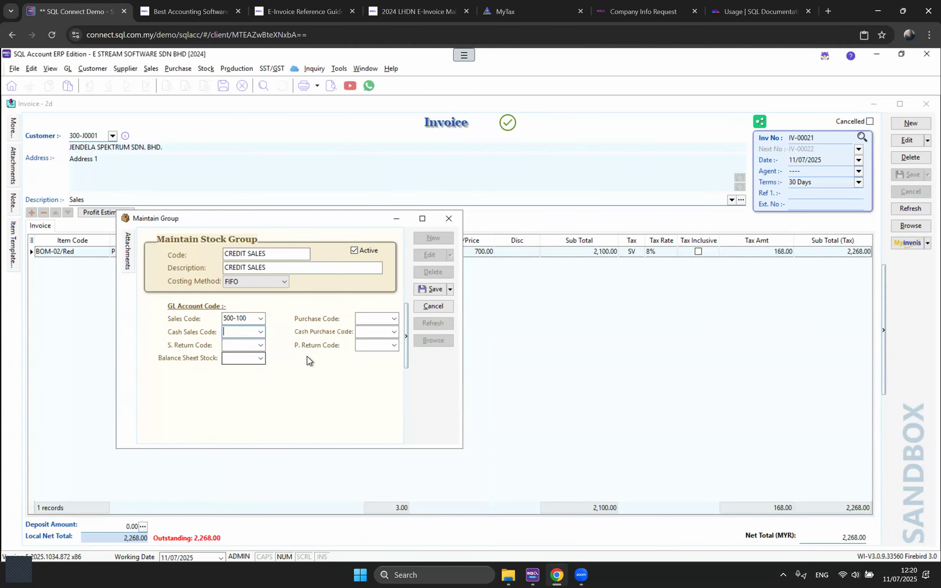
left_click(432, 293)
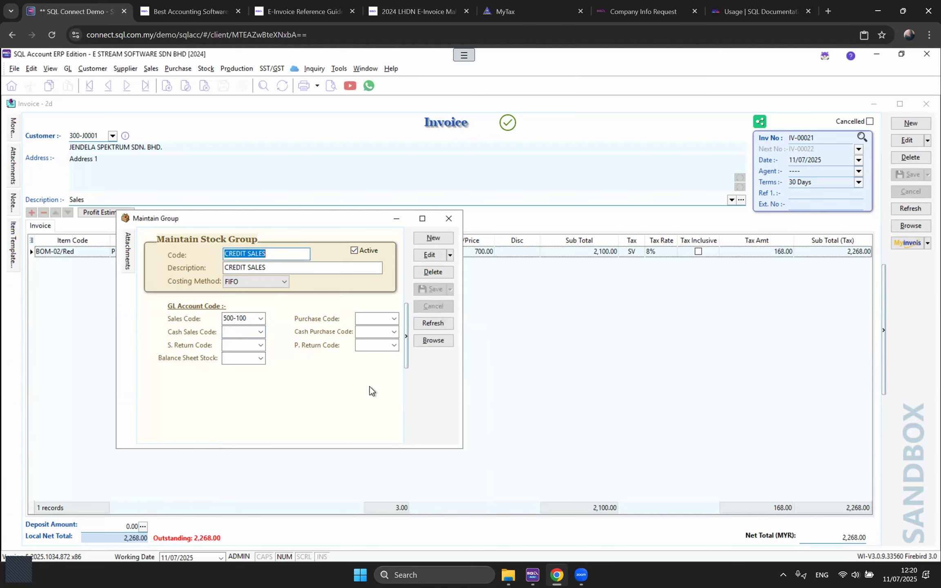
Step: Add stock group RENTAL with sales account 500-200, save it, and close the window
left_click(427, 242)
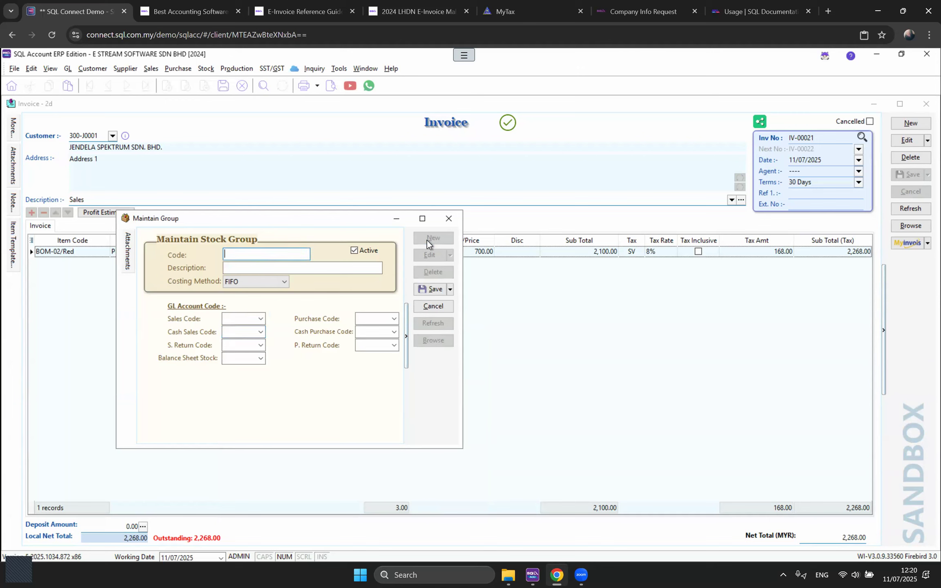
type("RENTAL")
key("Tab")
type("RENTAL")
left_click(259, 318)
type("SA")
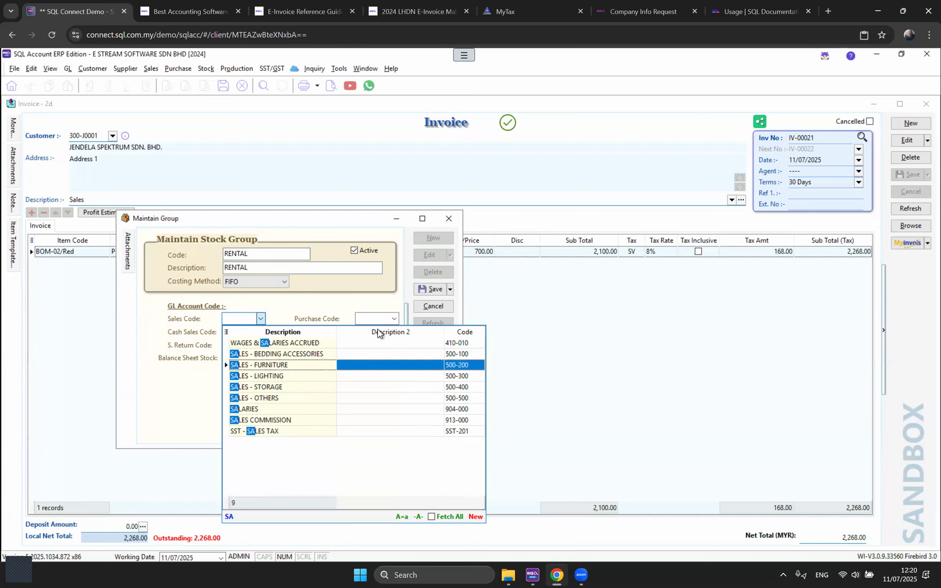
key("Return")
left_click(434, 294)
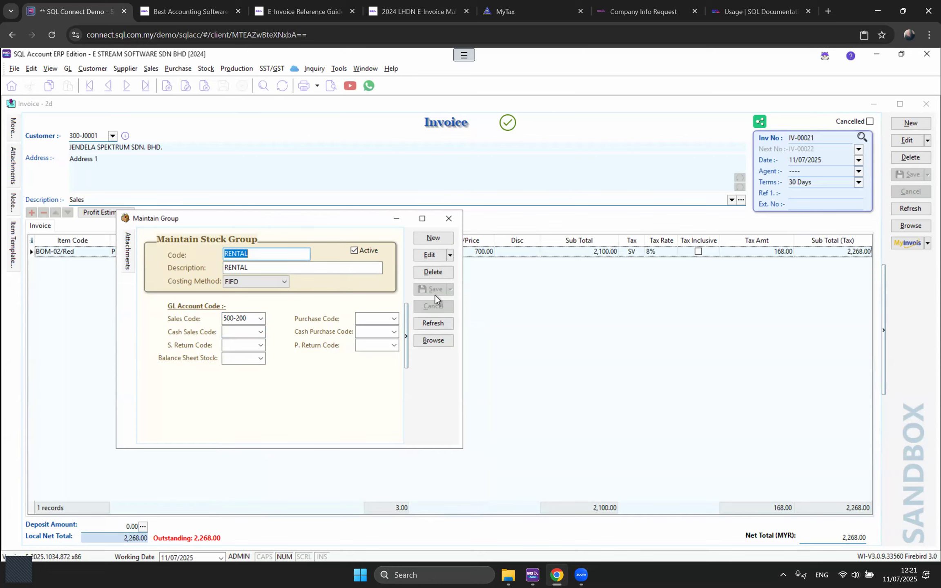
left_click(449, 220)
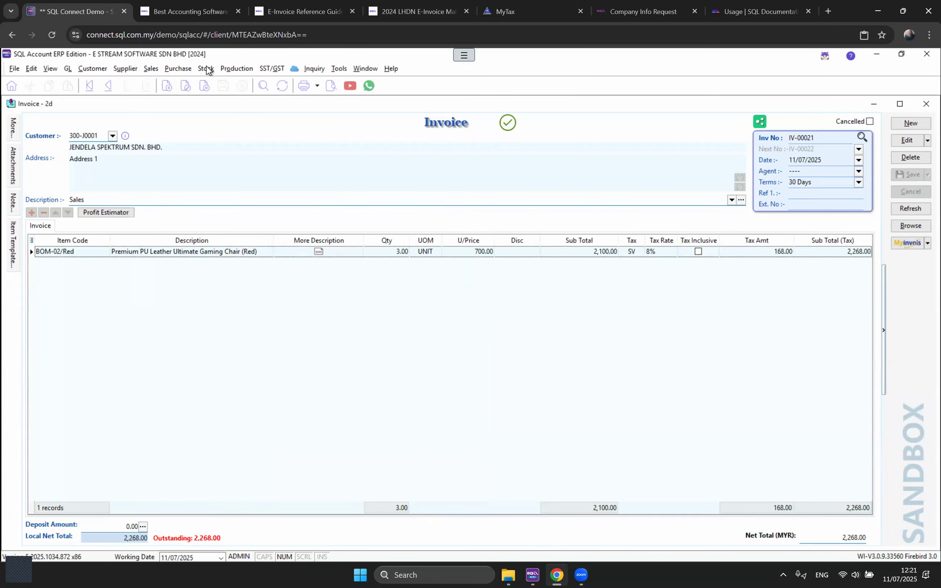
Step: Start a new stock item with code and description CREDIT SALES
left_click(206, 69)
left_click(220, 94)
left_click(818, 123)
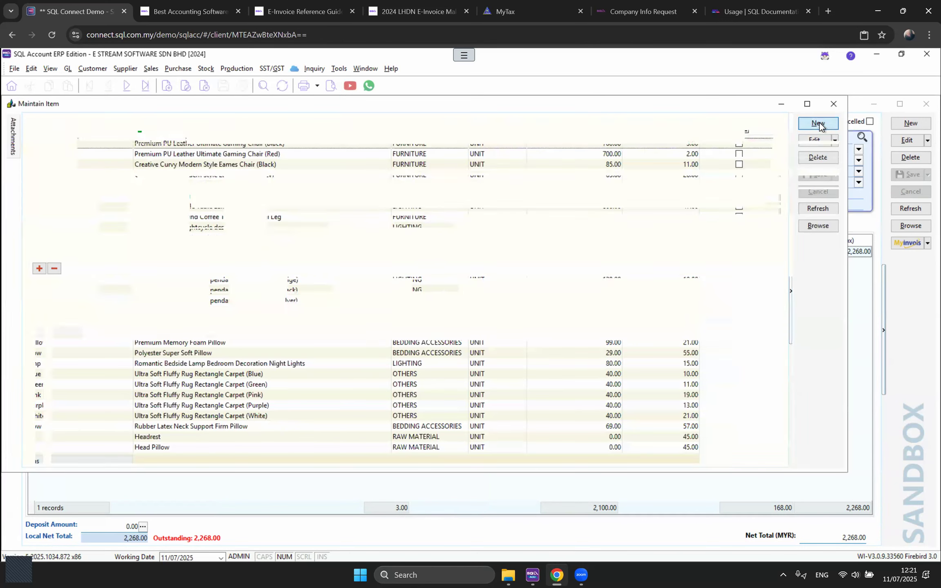
type("CREDIT SALES")
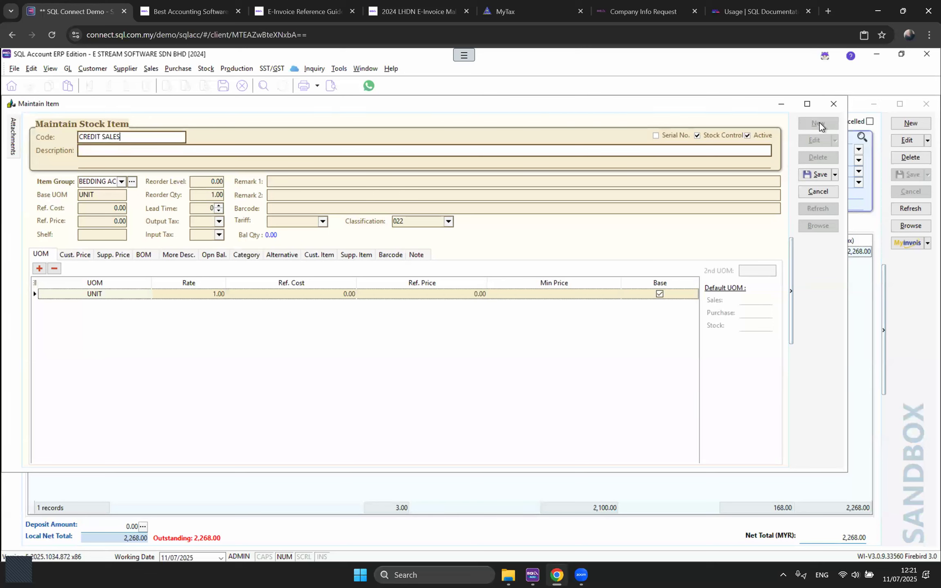
key("ctrl+a")
key("ctrl+c")
key("Tab")
key("ctrl+v")
Step: Put the item in group CREDIT SALES with base UOM LUMP SUM and save it
left_click(122, 182)
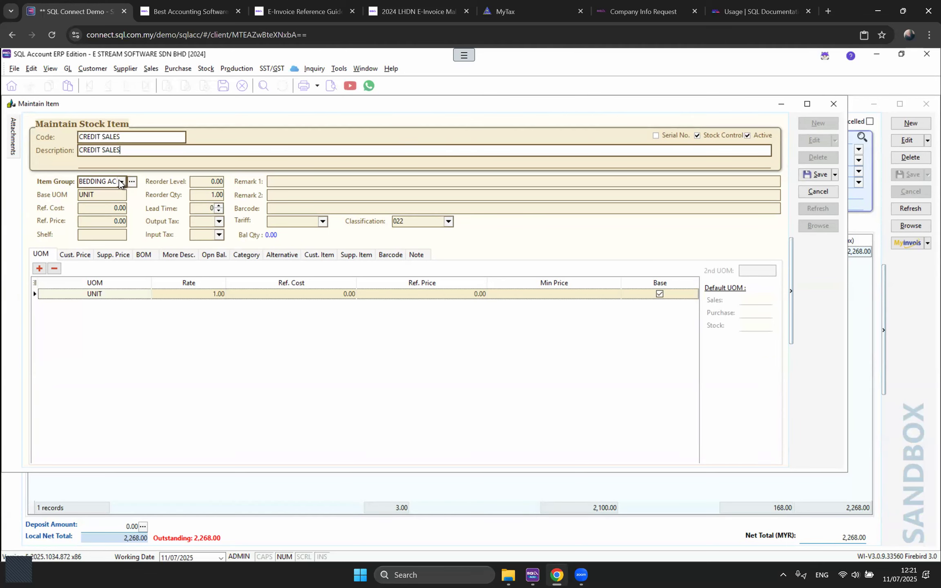
left_click(143, 221)
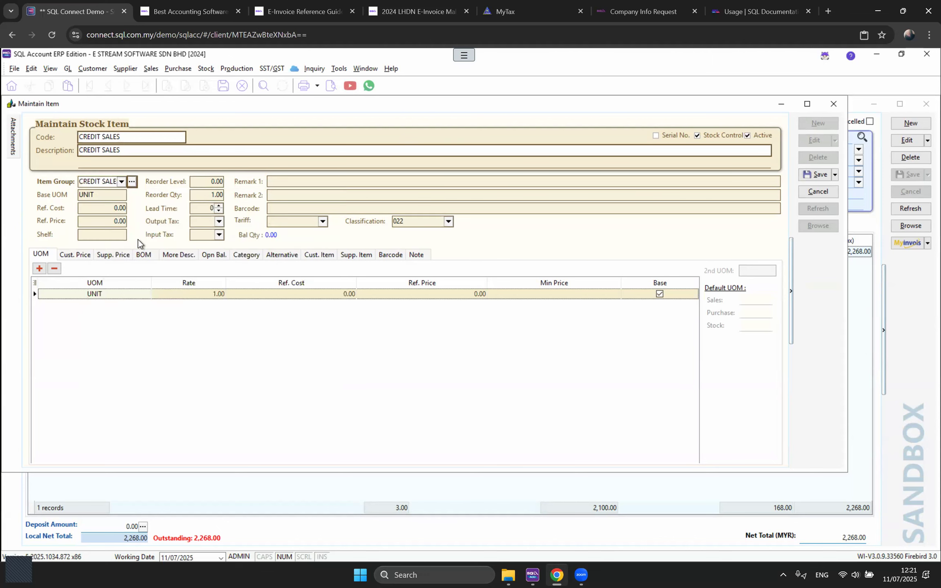
left_click(78, 195)
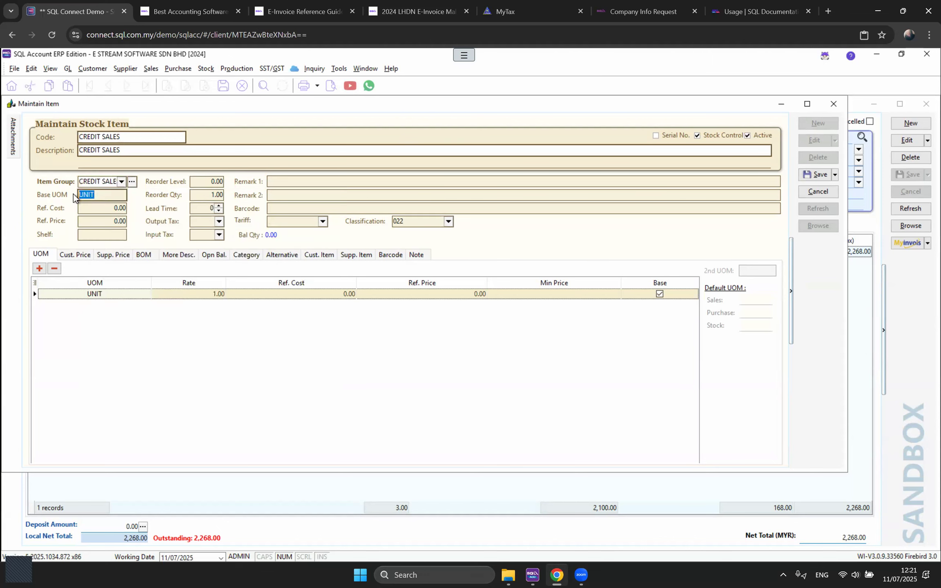
type("LUMP SUM")
left_click(808, 175)
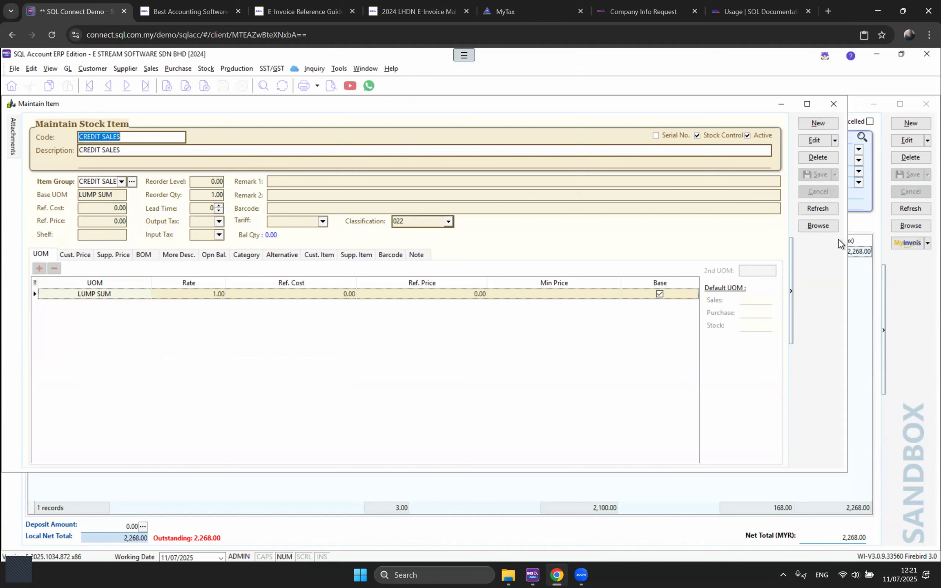
Step: Turn off stock control for the CREDIT SALES item, save, and close the window
left_click(817, 144)
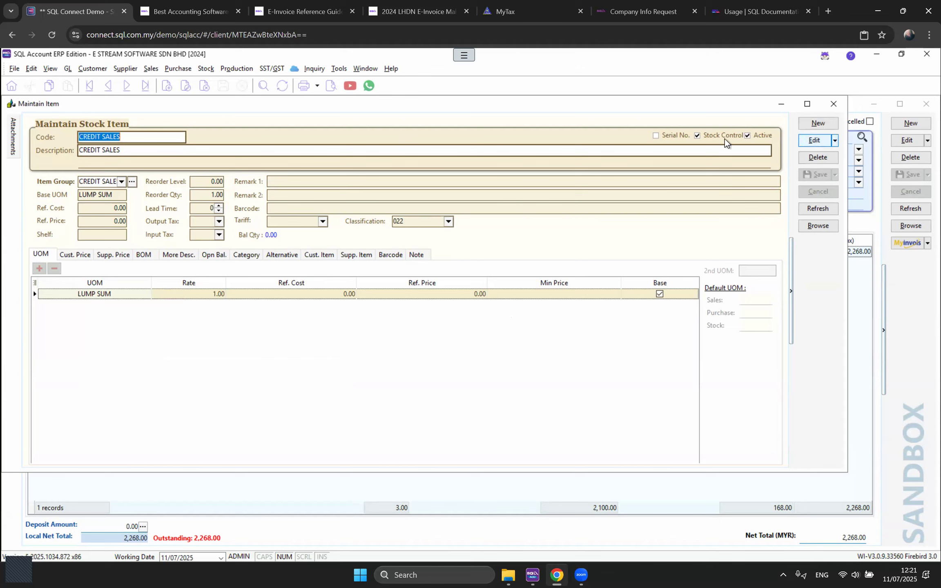
left_click(711, 139)
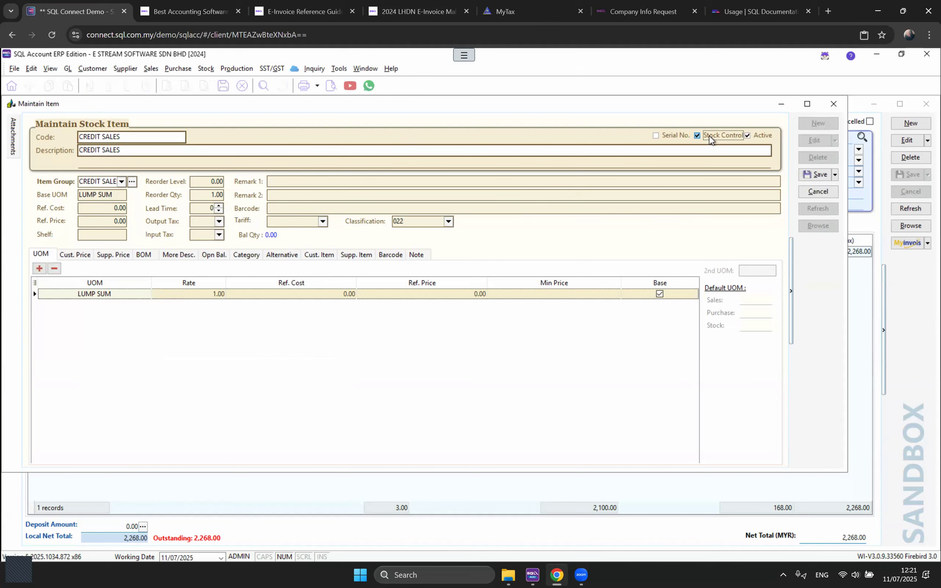
left_click(816, 174)
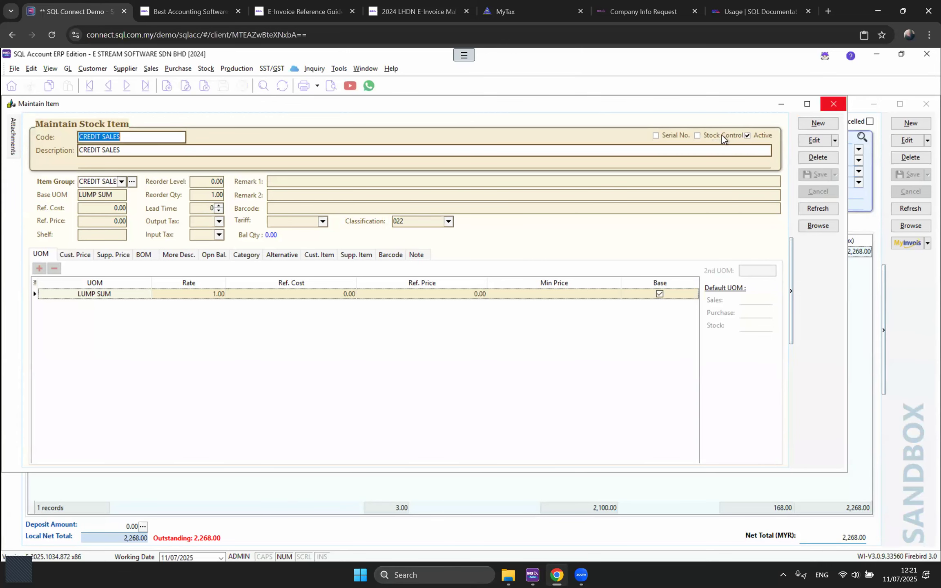
left_click(831, 103)
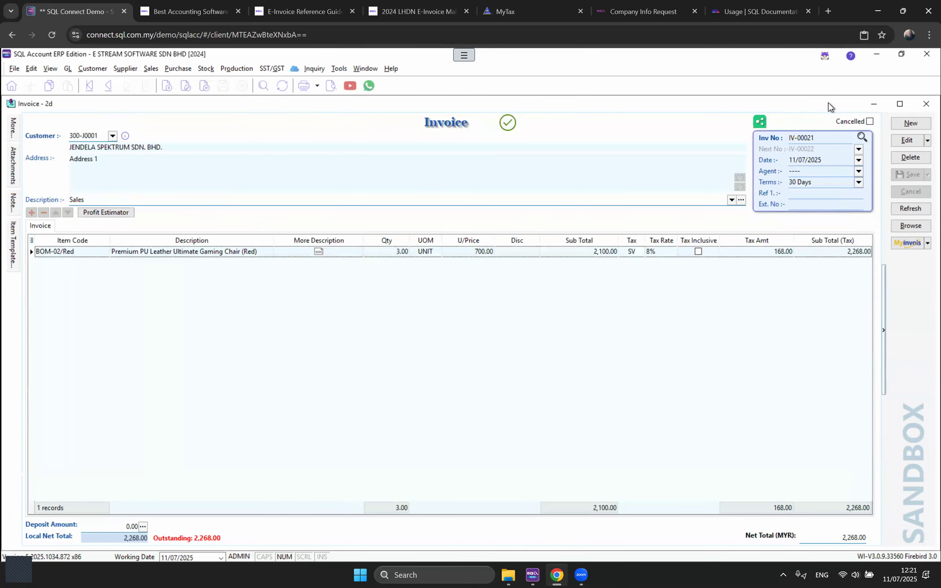
Step: Start a new invoice with a CREDIT SALES line and show its Account column (500-100)
left_click(907, 127)
key("Return")
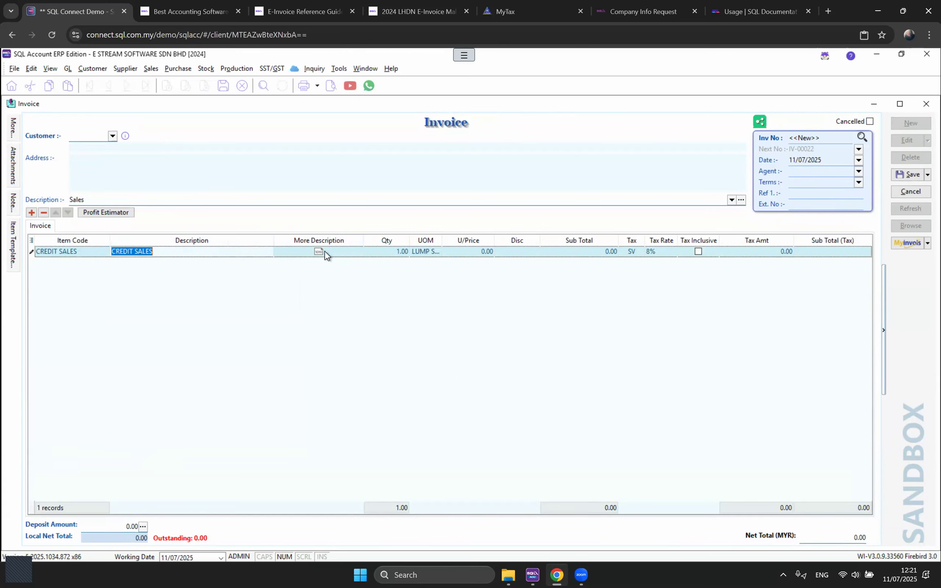
left_click(31, 240)
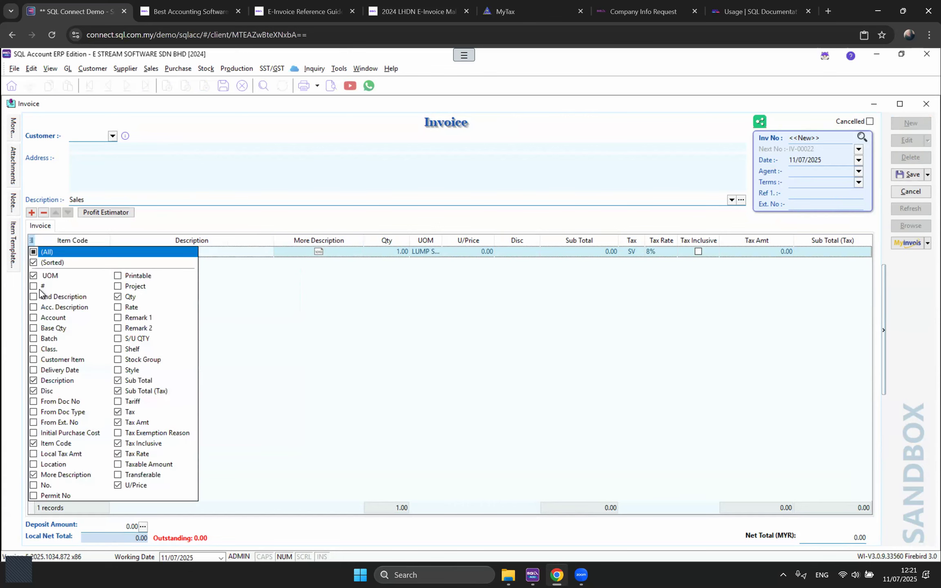
left_click(34, 318)
left_click(542, 308)
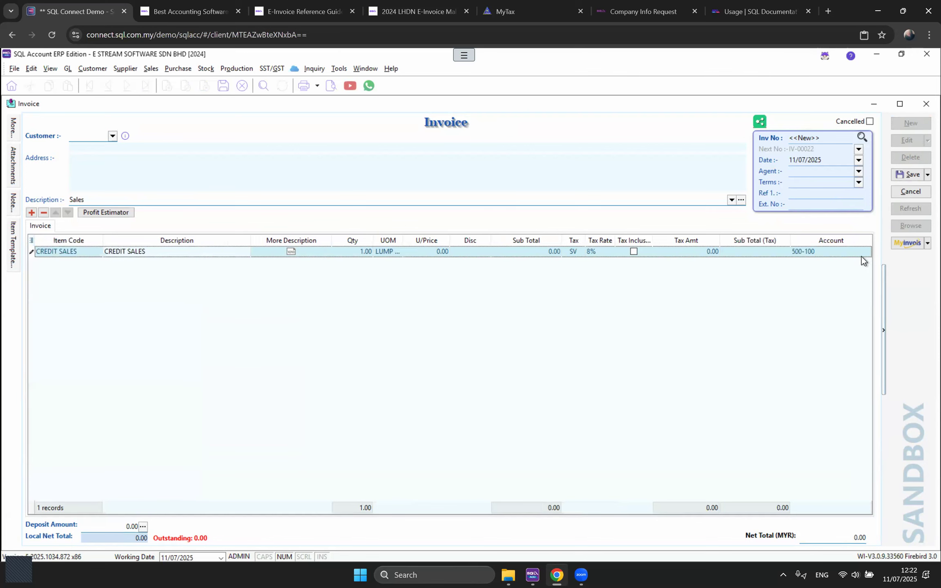
left_click(865, 252)
left_click(866, 251)
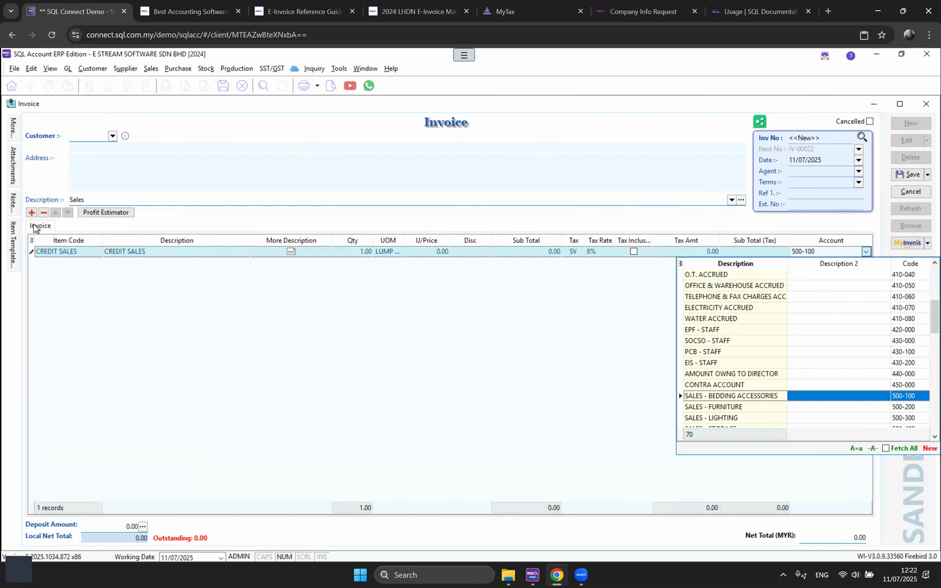
Step: Add a second invoice line, edit its account, then switch to credit note CN-00004
left_click(53, 263)
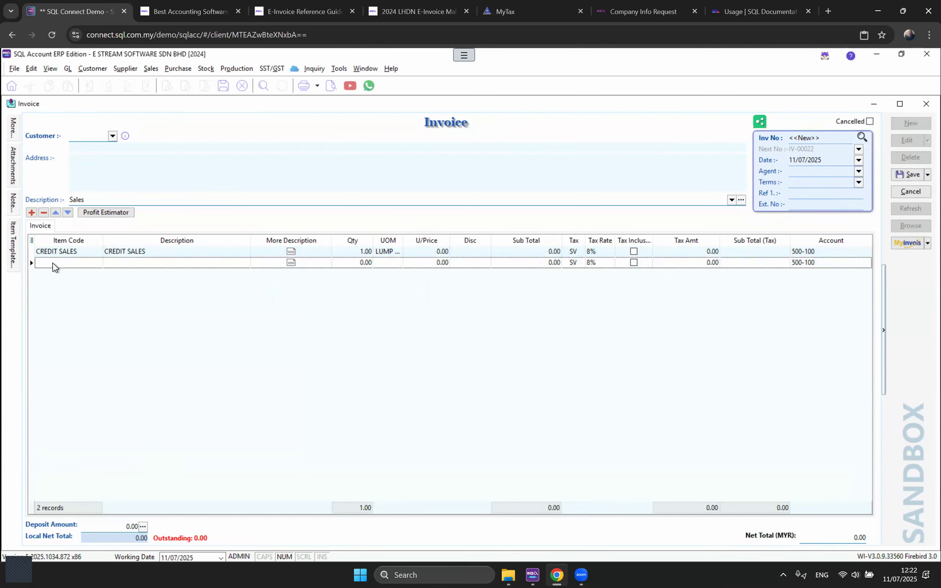
left_click(829, 264)
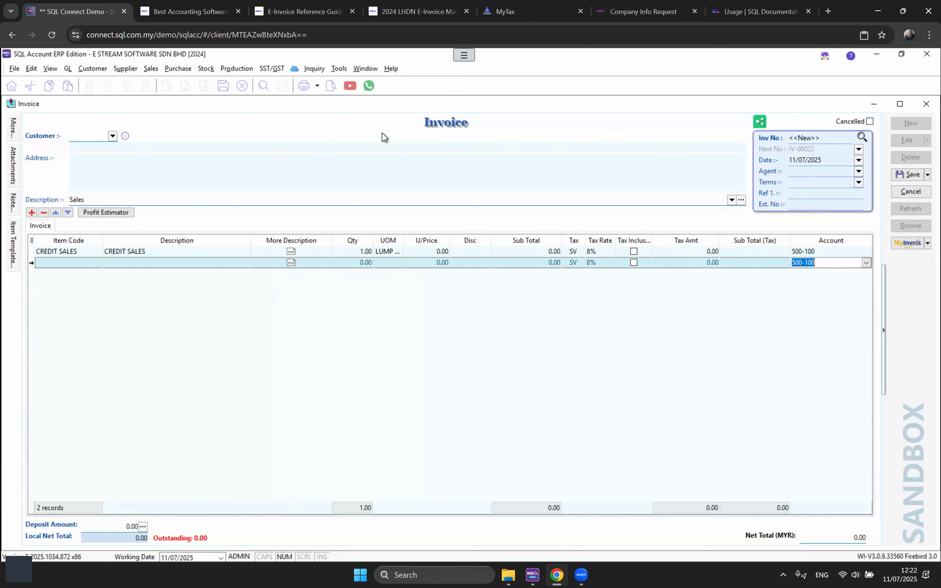
left_click(363, 69)
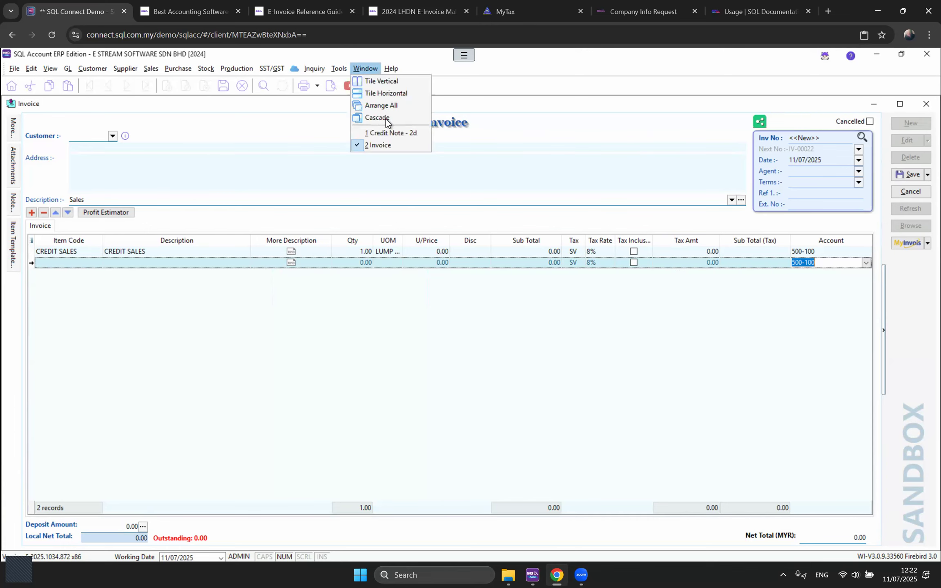
left_click(384, 132)
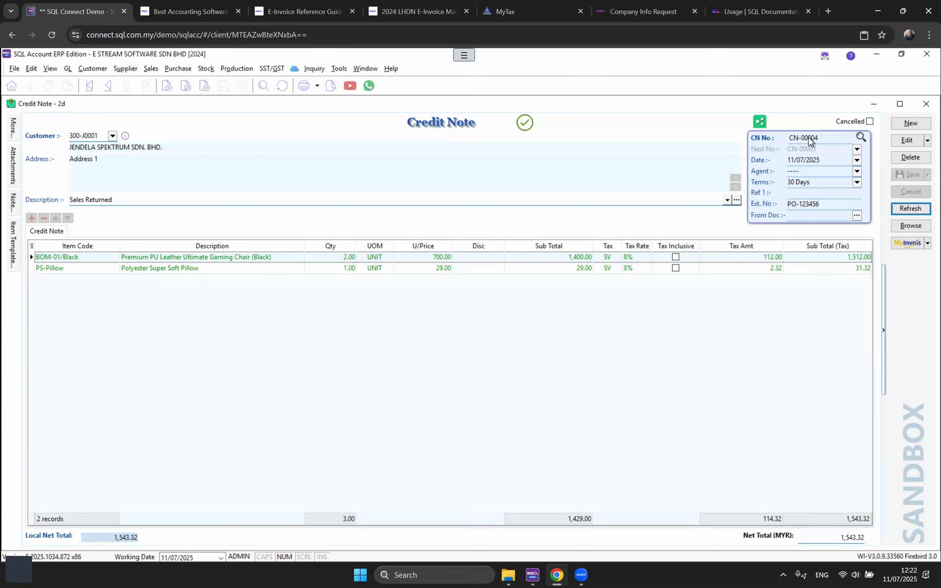
Step: Start a new credit note for customer JENDELA SPEKTRUM SDN. BHD. (300-J0001)
left_click(911, 123)
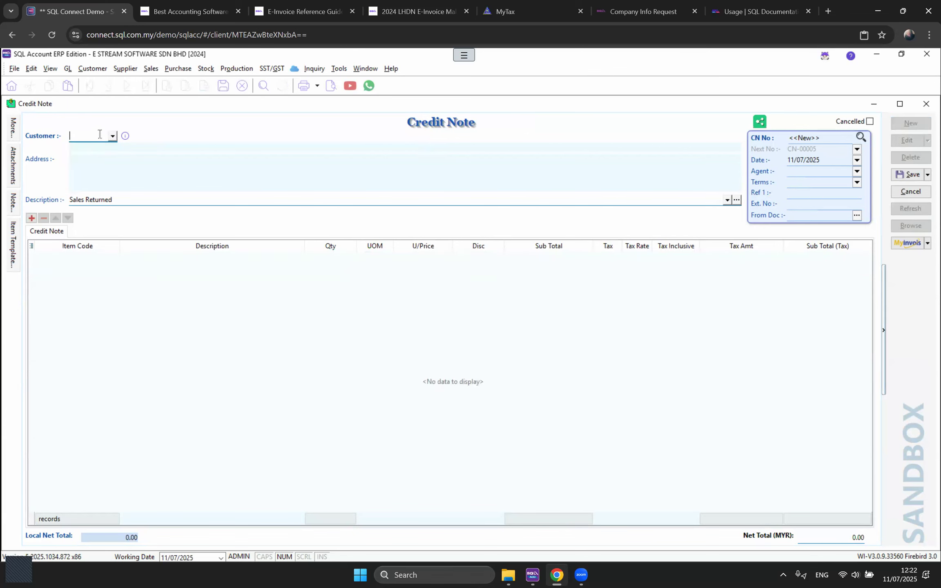
left_click(115, 138)
left_click(157, 261)
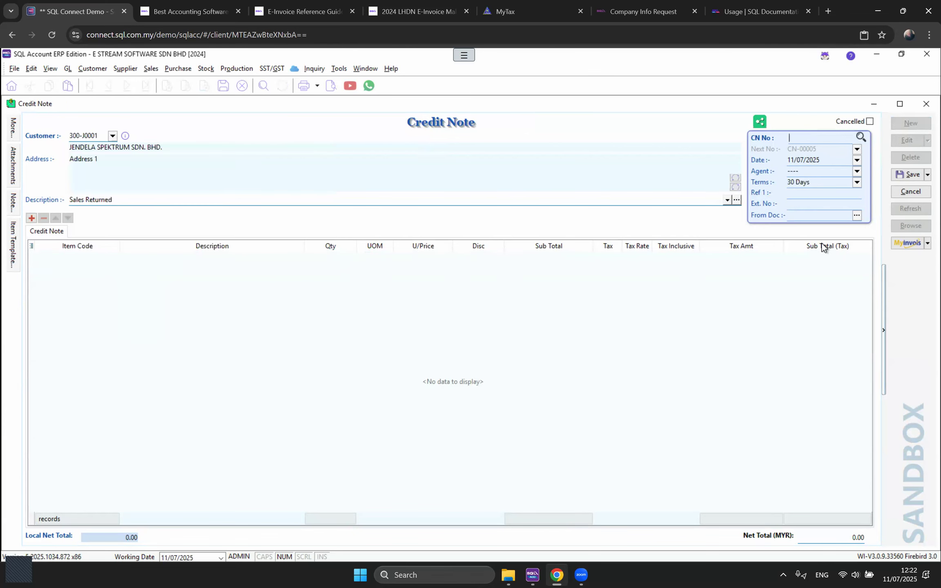
Step: Link invoices IV-00019 and IV-00021 as source documents and add a blank item line
left_click(806, 213)
left_click(859, 216)
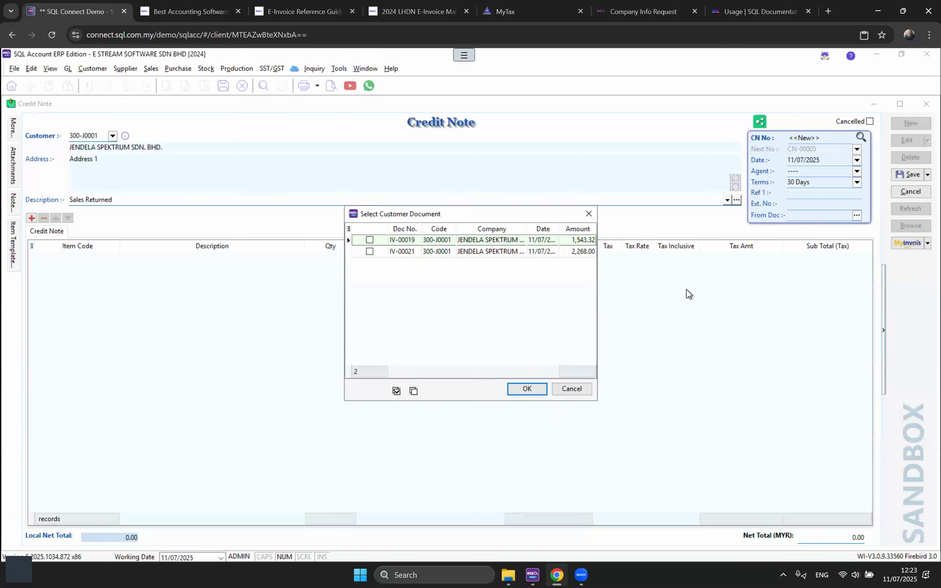
left_click(373, 238)
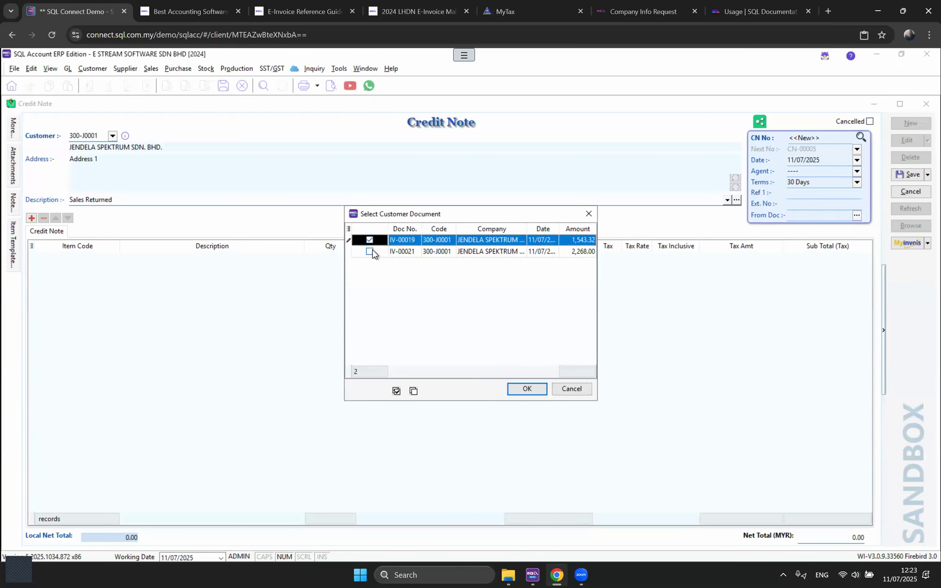
left_click(373, 249)
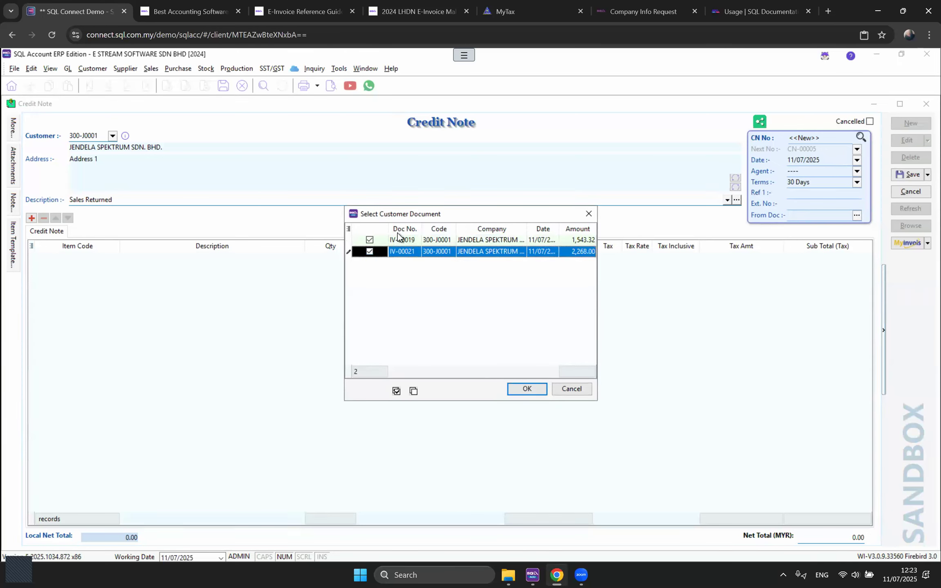
left_click(522, 389)
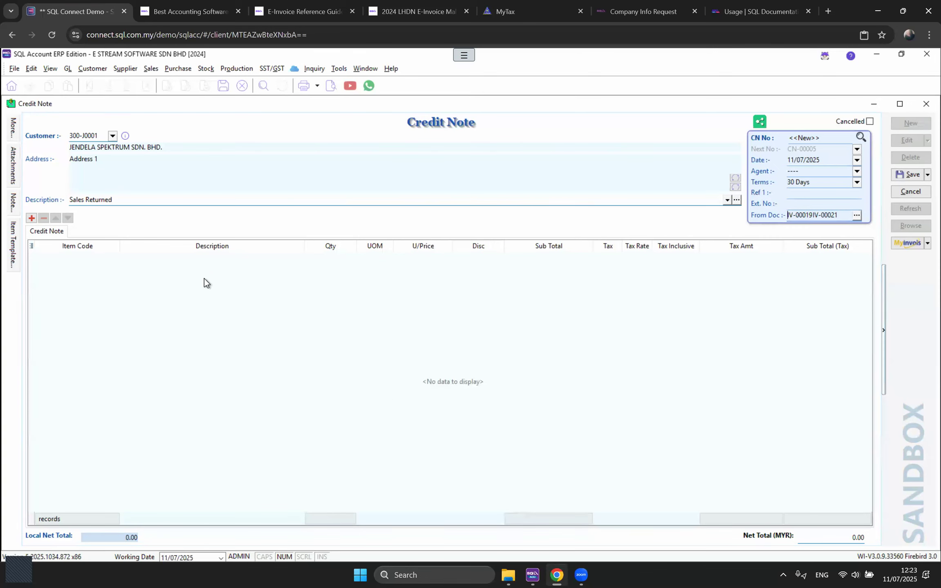
left_click(31, 218)
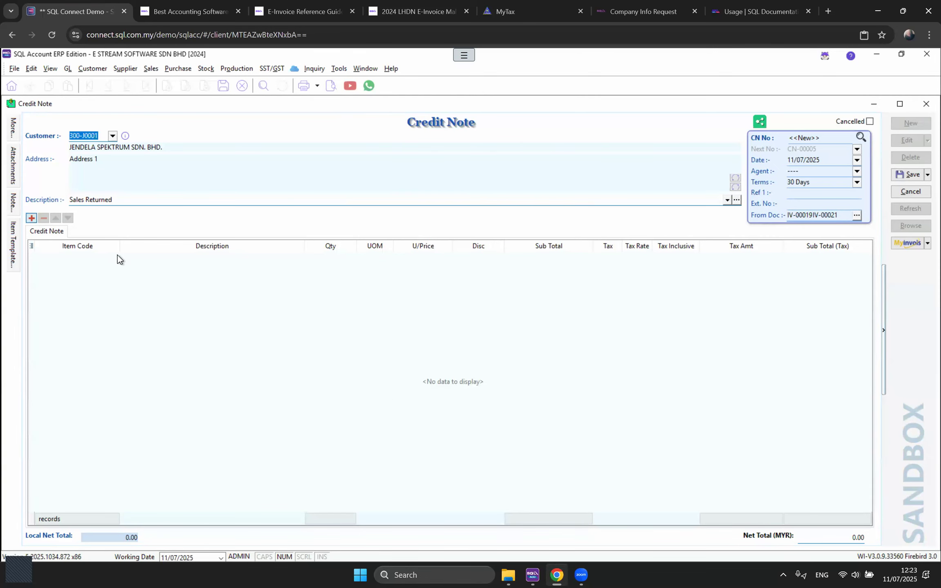
Step: Enter the line 'SPECIAL DISCOUNT - EARLY SETTLEMENT' with quantity 1 and unit price 500
left_click(164, 258)
type("SPECIAL DISCOUNT - ")
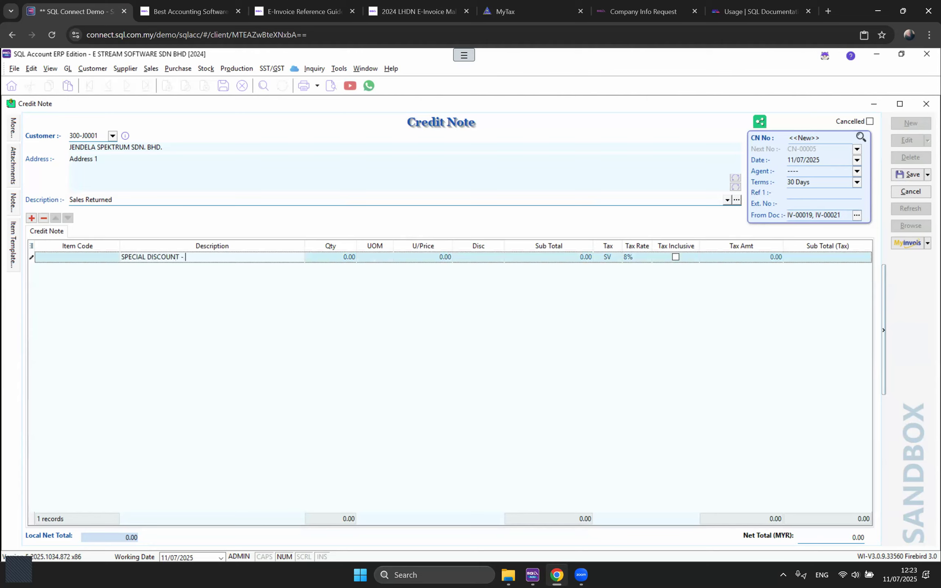
type("EARLY SETTLEMENT")
key("Tab")
type("1")
key("Tab")
key("Tab")
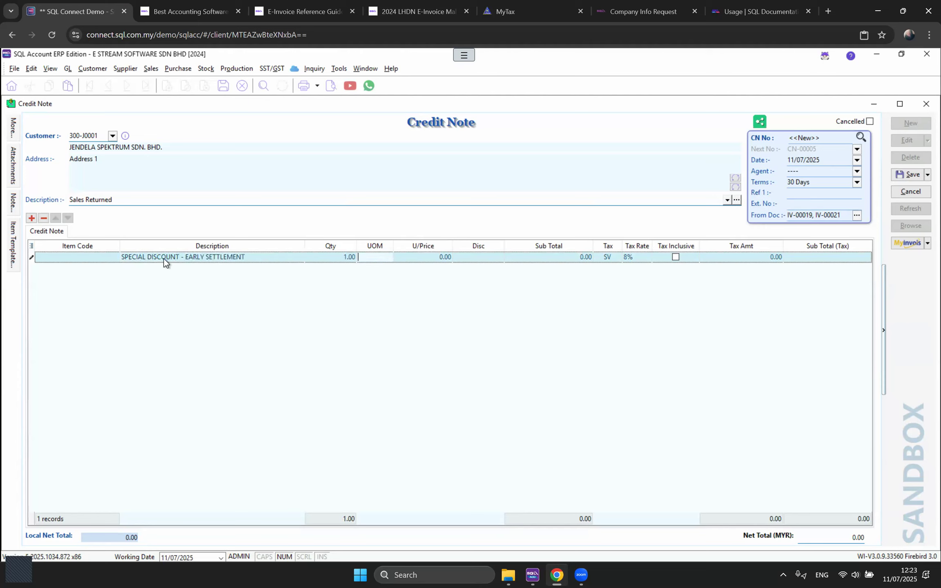
type("500")
key("Tab")
key("Tab")
key("Tab")
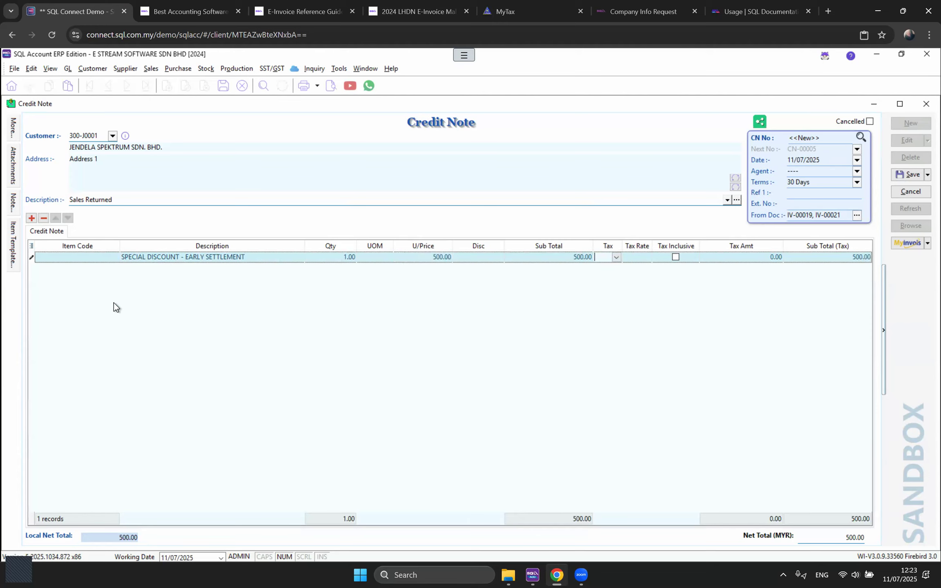
Step: Post the line to DISCOUNT ALLOWED 520-000 and save credit note CN-00005
left_click(31, 250)
left_click(34, 324)
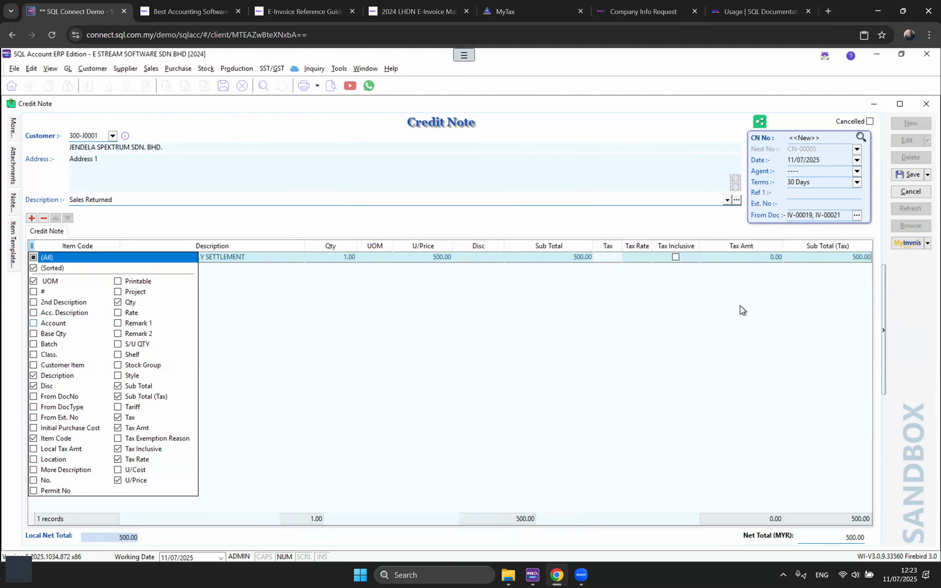
left_click(822, 256)
type("DIS")
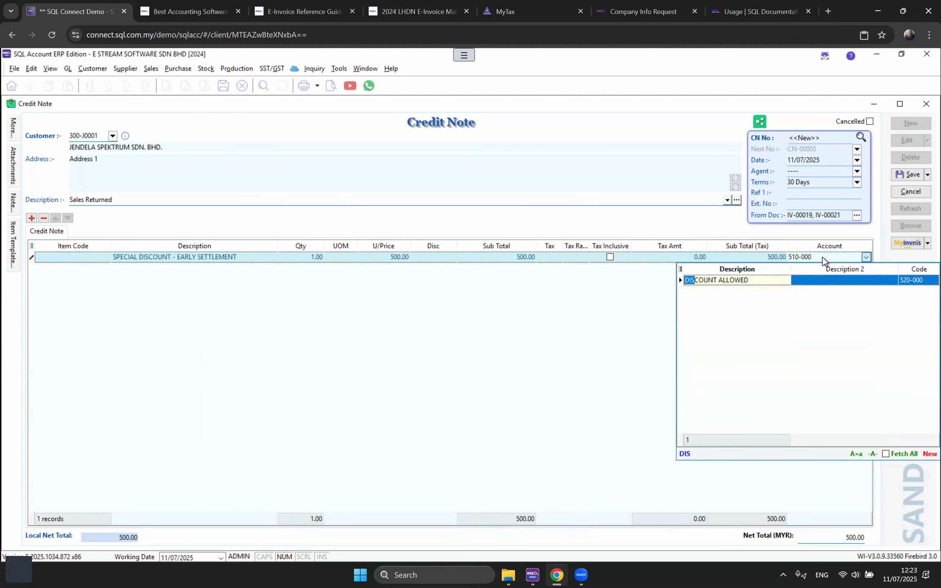
key("Return")
left_click(910, 175)
Step: Submit CN-00005 as a sandbox MyInvois e-invoice and refresh to show its validated status
left_click(904, 245)
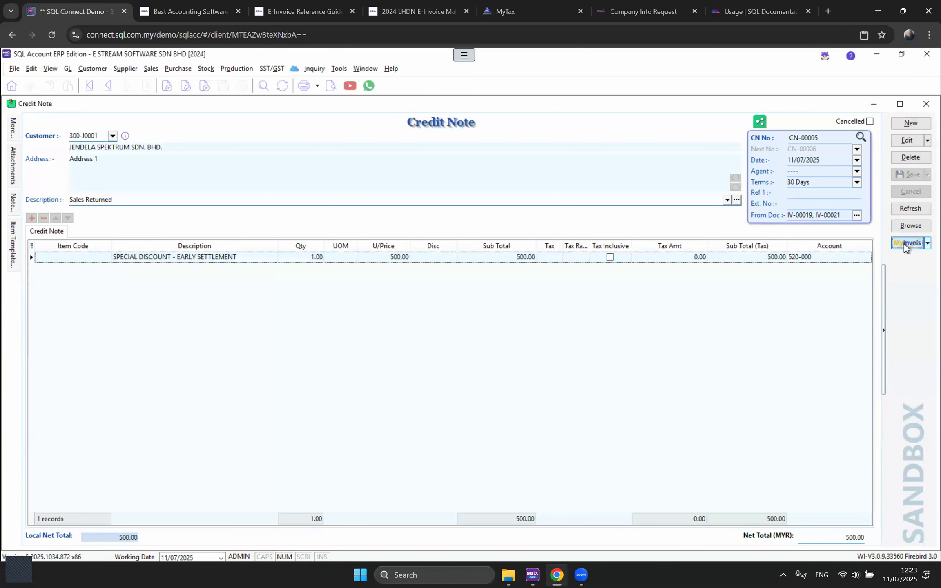
left_click(874, 261)
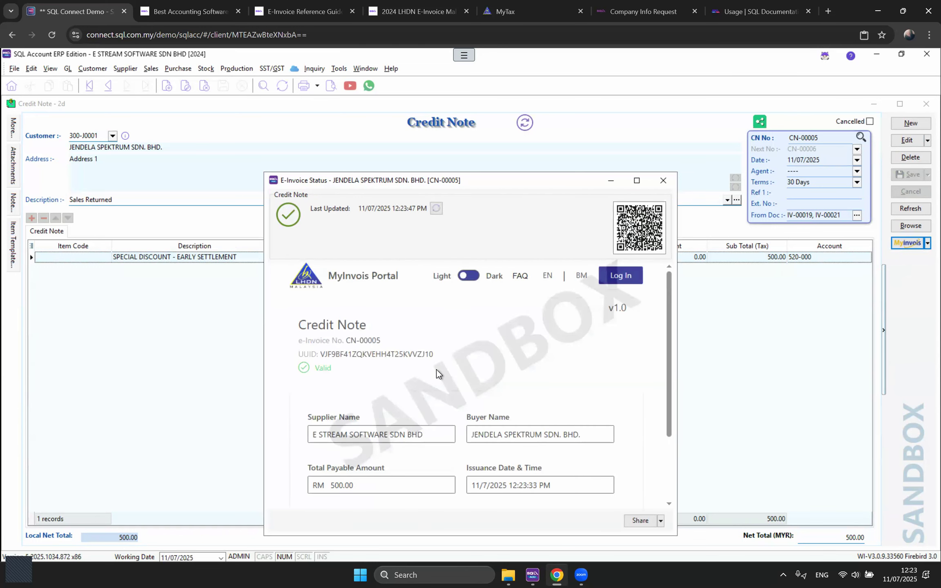
scroll(436, 370, "down", 3)
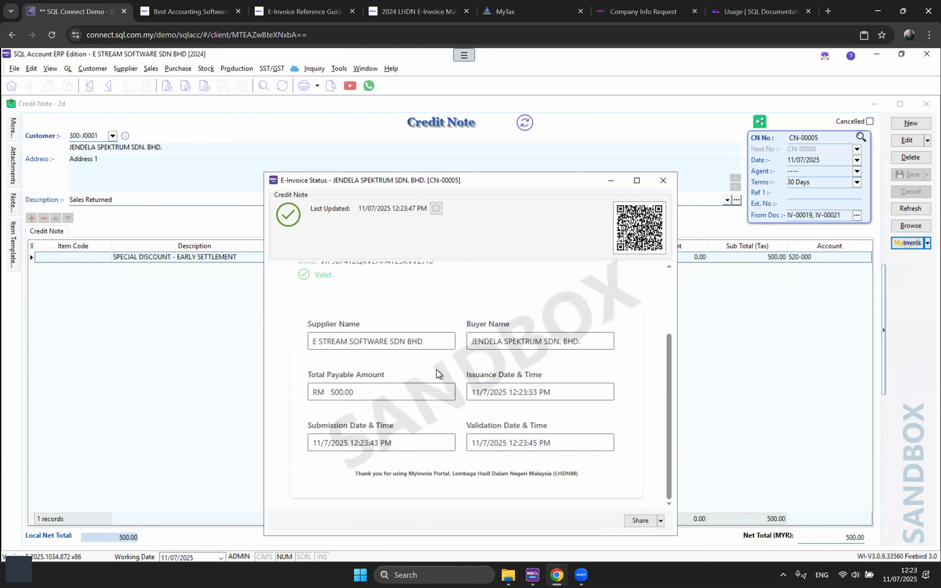
left_click(655, 180)
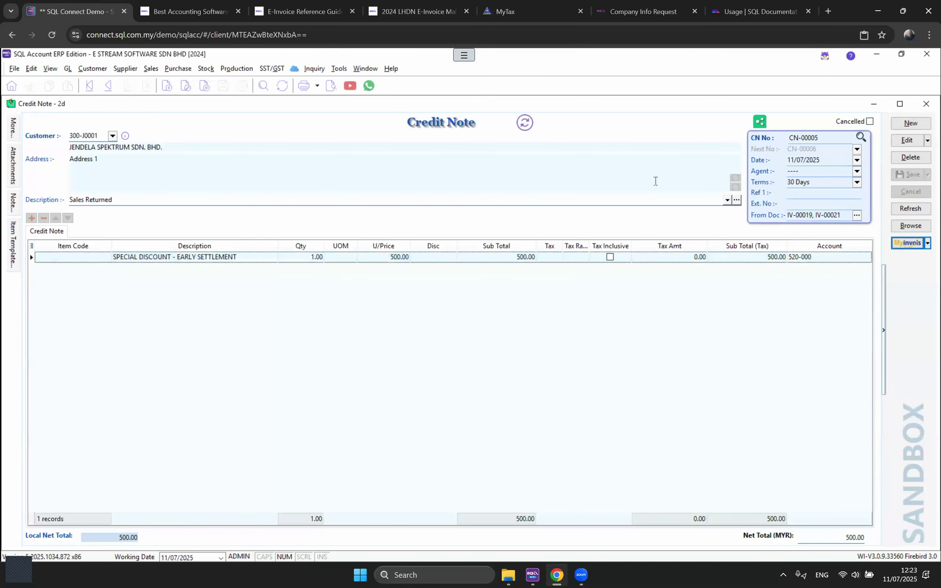
left_click(910, 210)
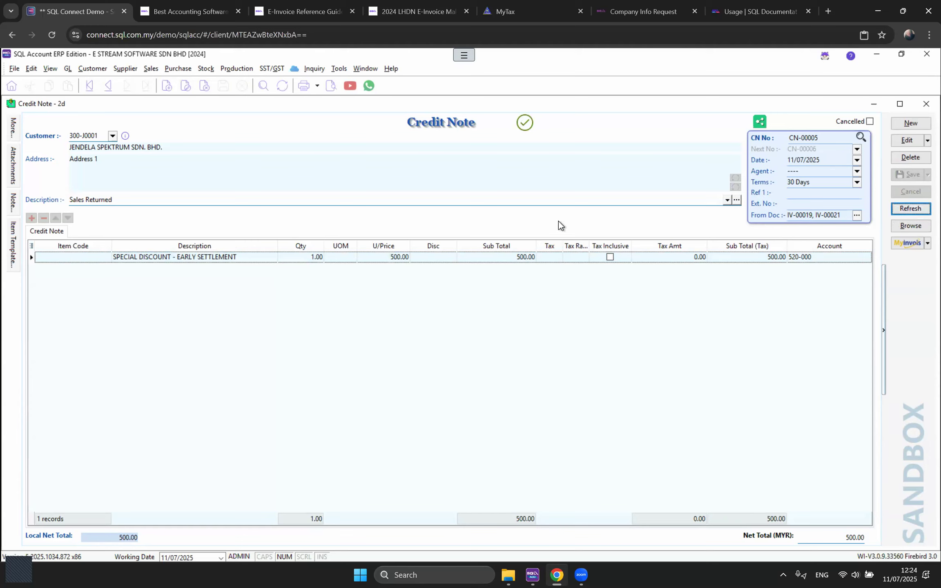
Step: Edit CN-00005 under Customer Credit Note to knock off 500.00 against IV-00021, then save
left_click(94, 70)
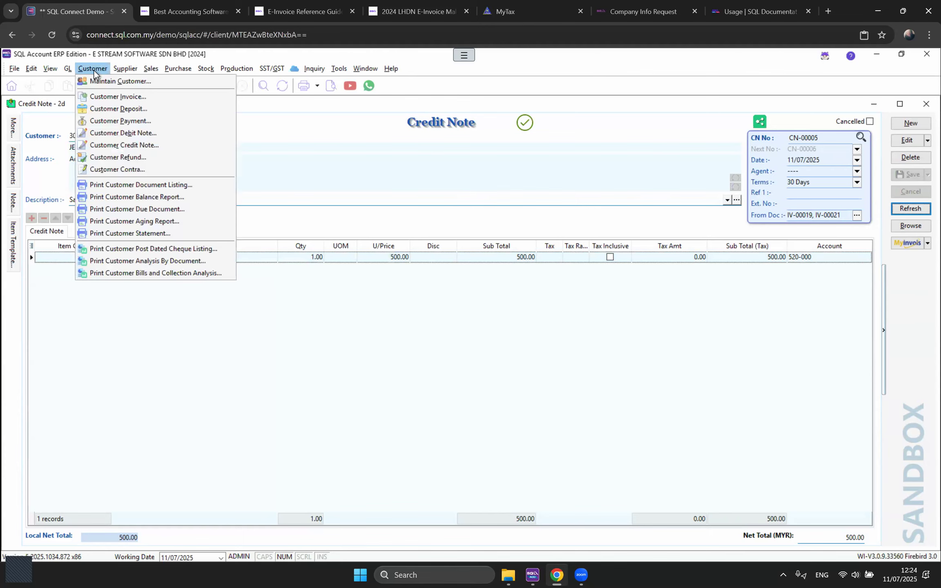
left_click(131, 147)
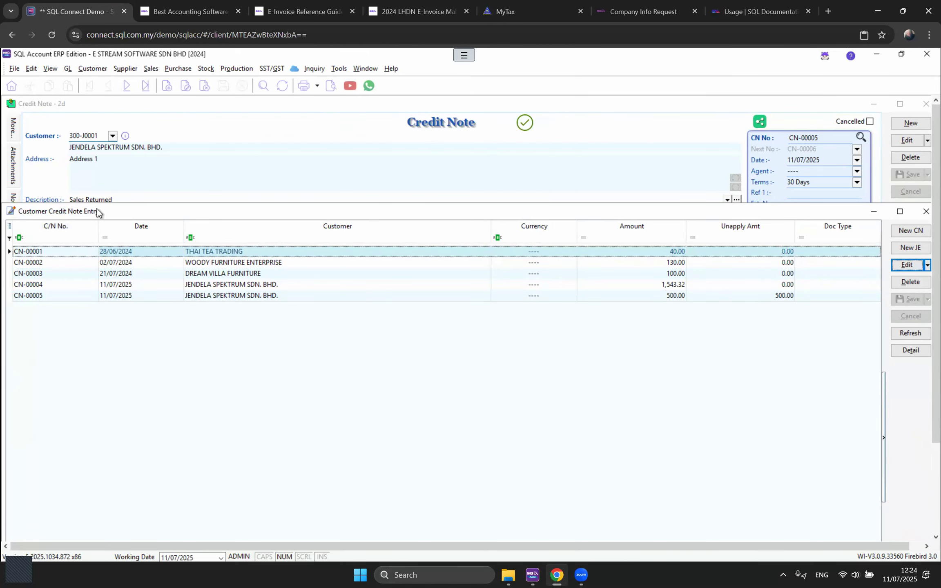
left_click(72, 296)
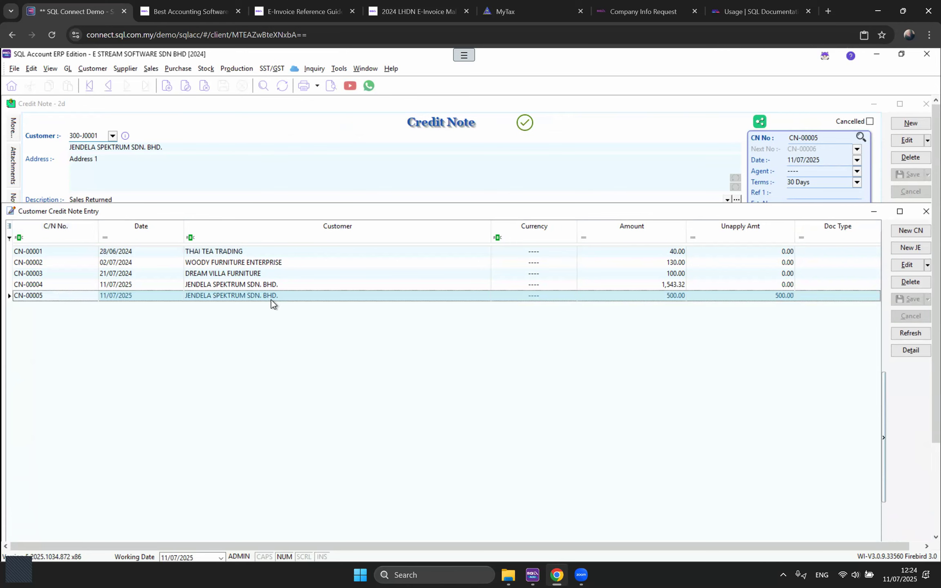
double_click(297, 296)
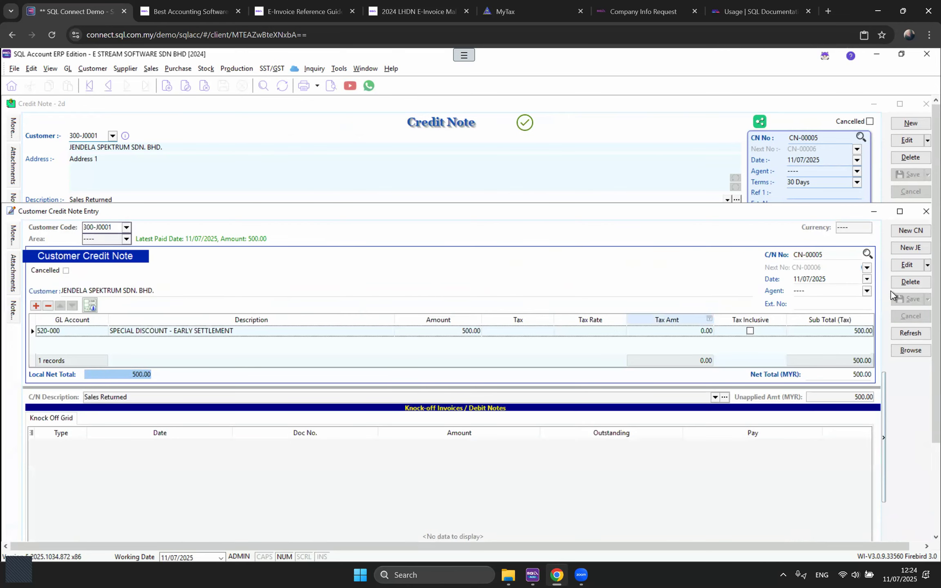
left_click(905, 267)
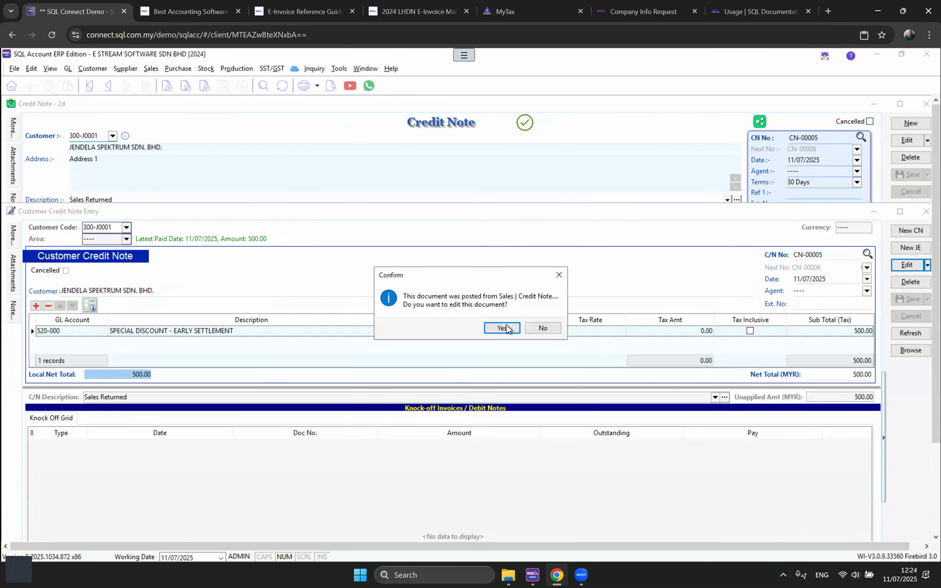
left_click(503, 328)
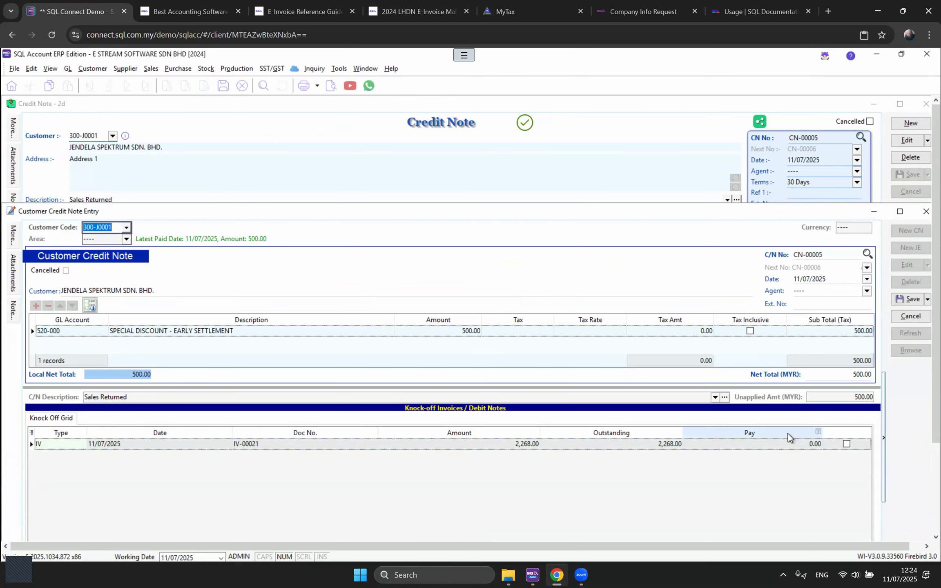
left_click(812, 446)
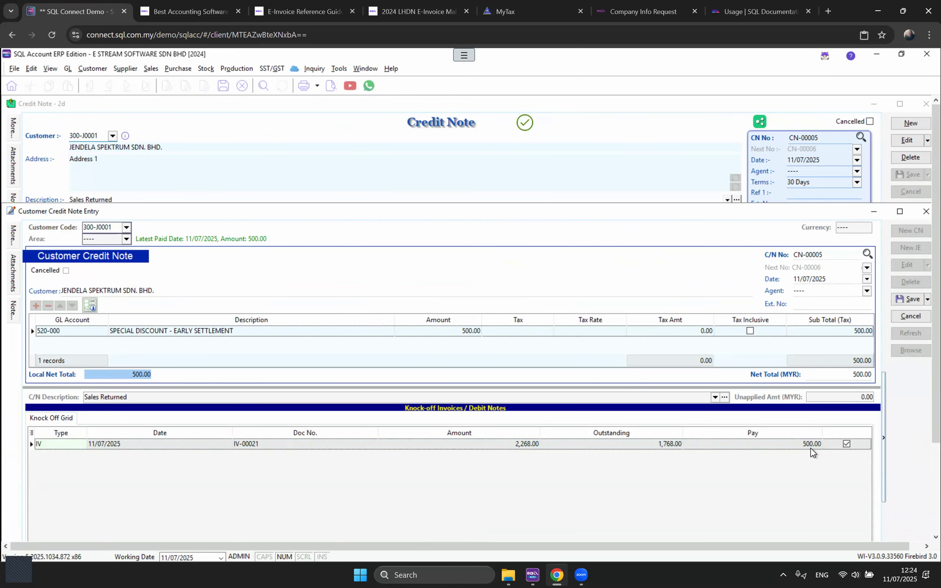
left_click(908, 300)
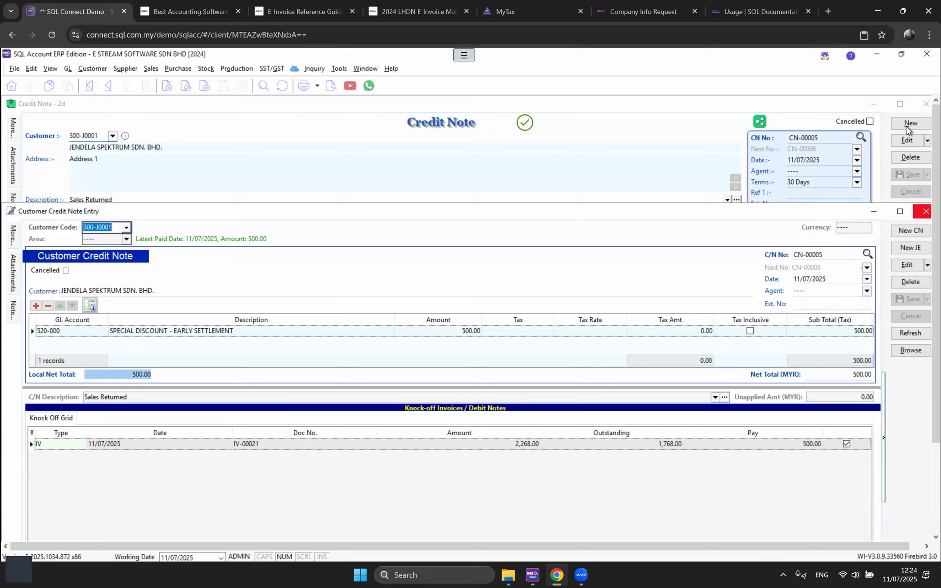
left_click(923, 105)
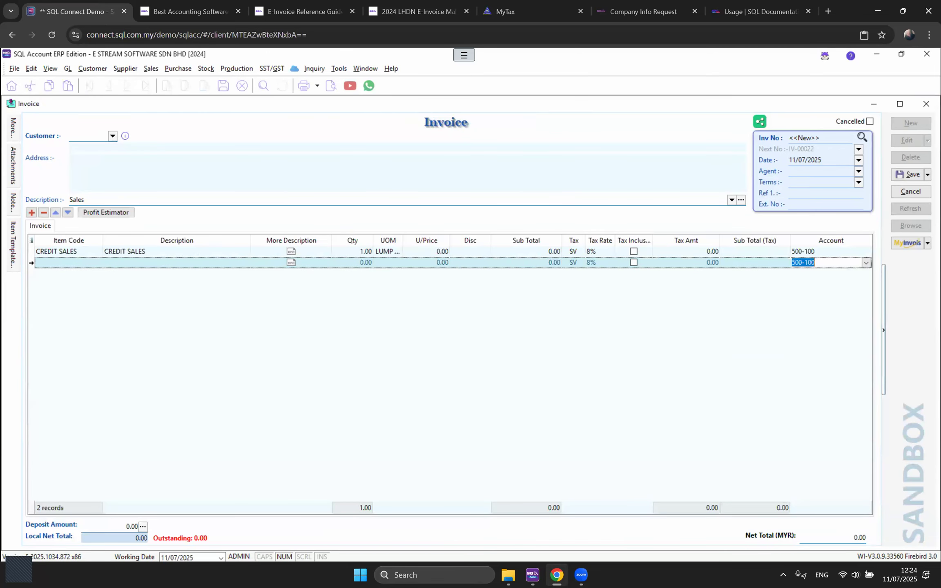
left_click(927, 103)
left_click(512, 328)
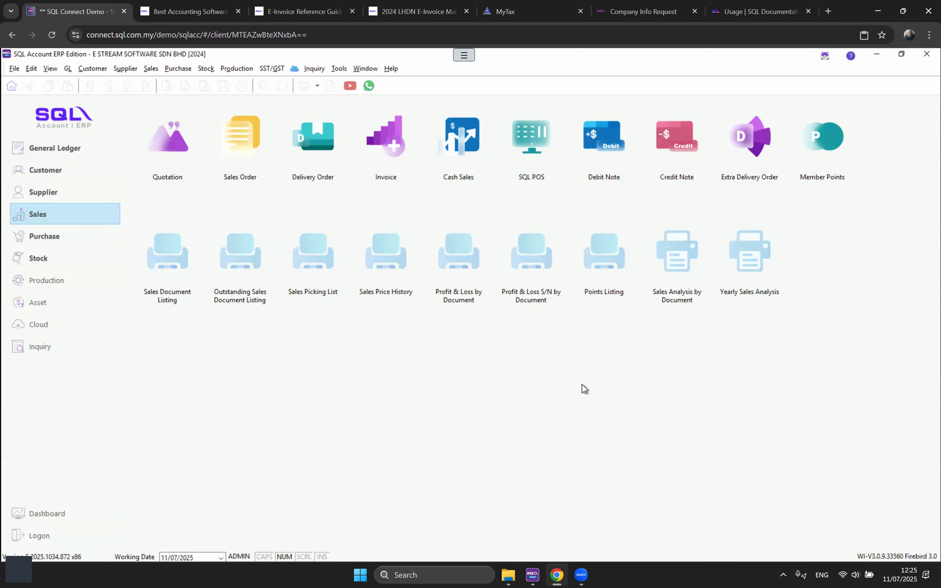
left_click(148, 71)
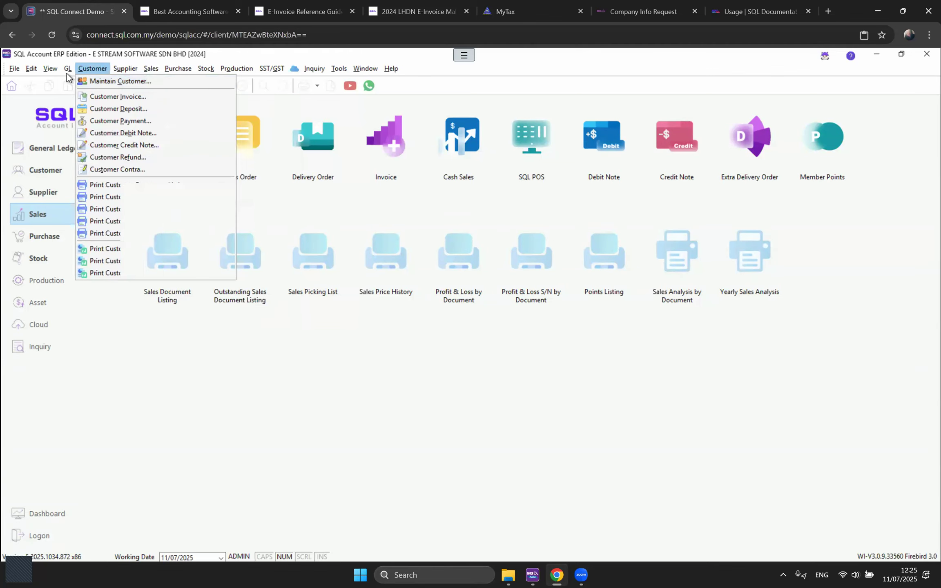
mouse_move(68, 75)
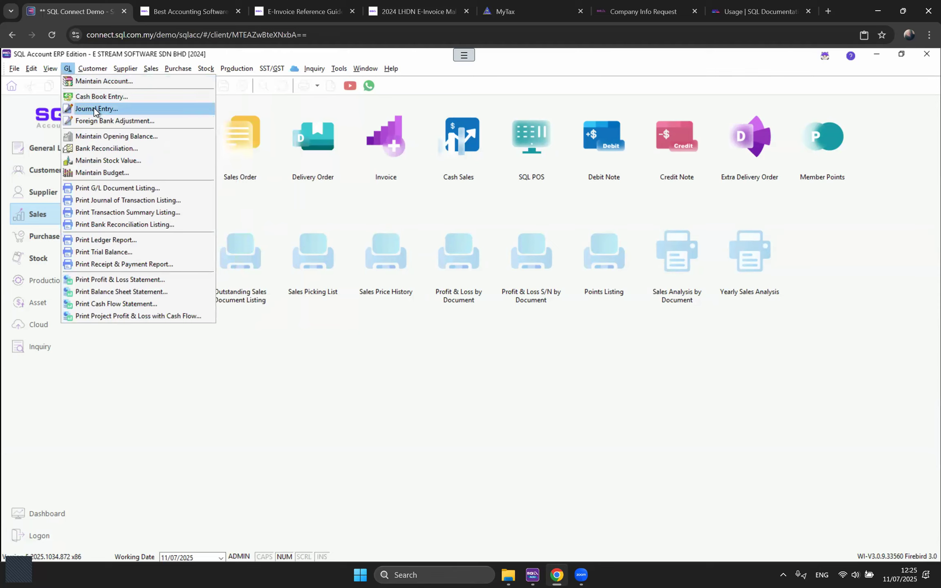
mouse_move(186, 73)
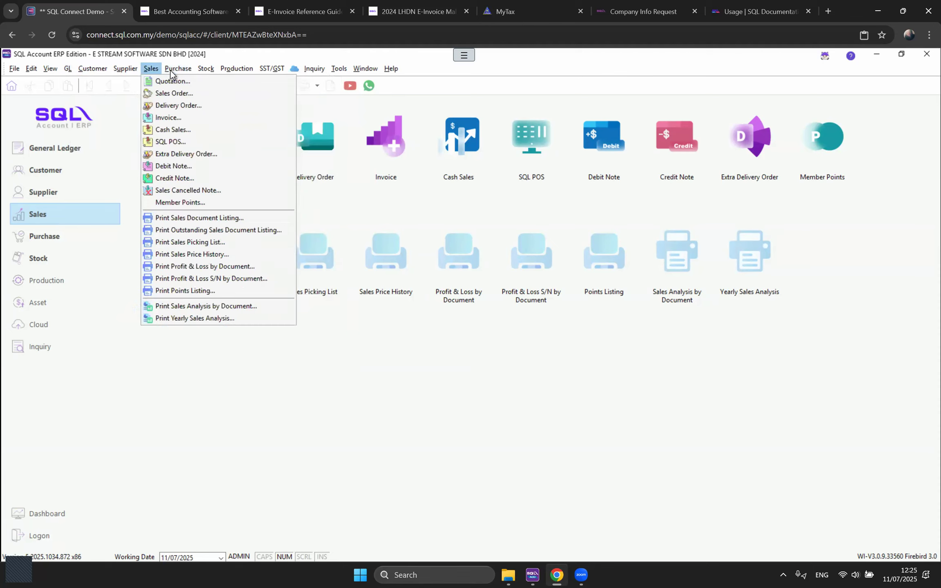
mouse_move(154, 75)
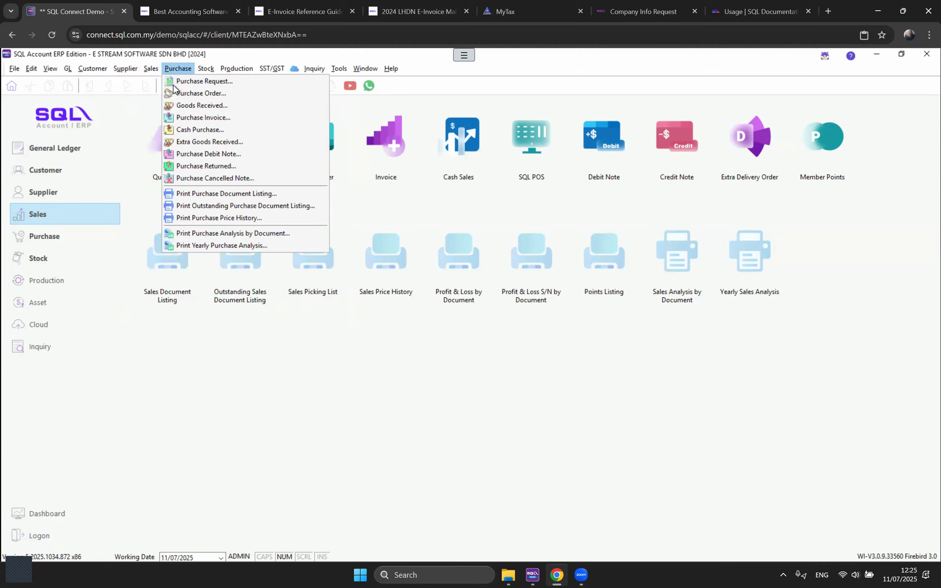
Step: Open the purchase invoice list and launch Batch import Sandbox E-Invoice from MyInvois
left_click(177, 117)
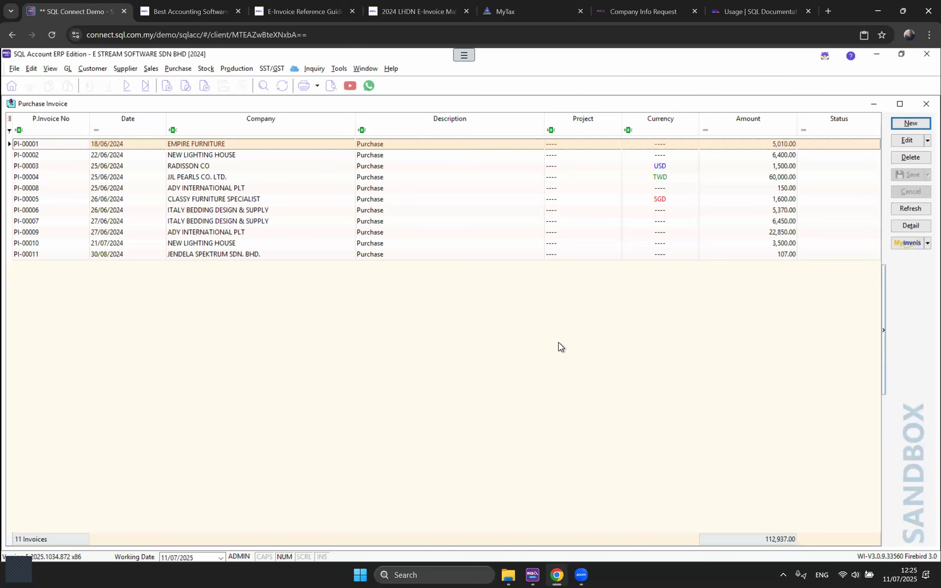
left_click(907, 244)
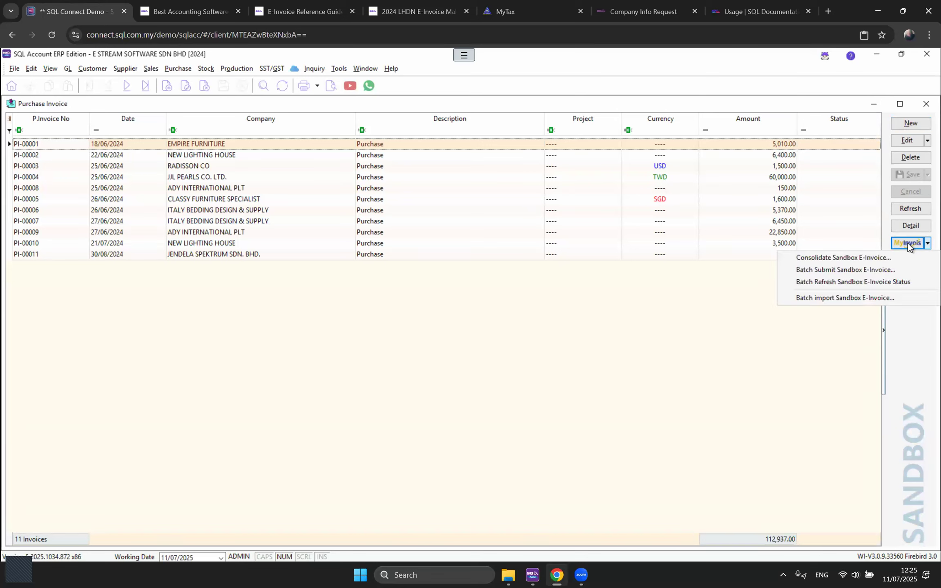
left_click(899, 299)
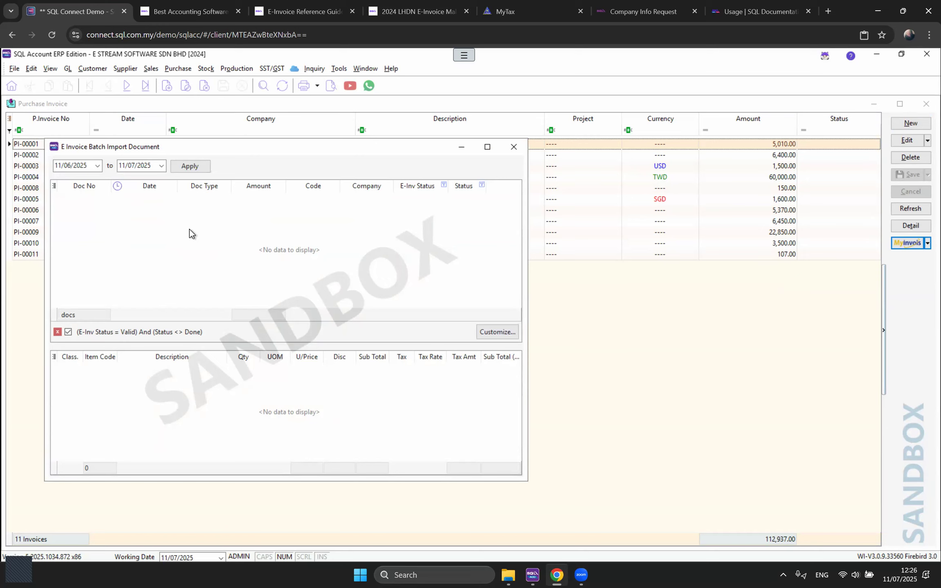
Step: Load e-invoices from 11/07/2025 and assign supplier 400-J0002 to INV25070053
left_click_drag(52, 161, 73, 166)
type("1107")
left_click(197, 168)
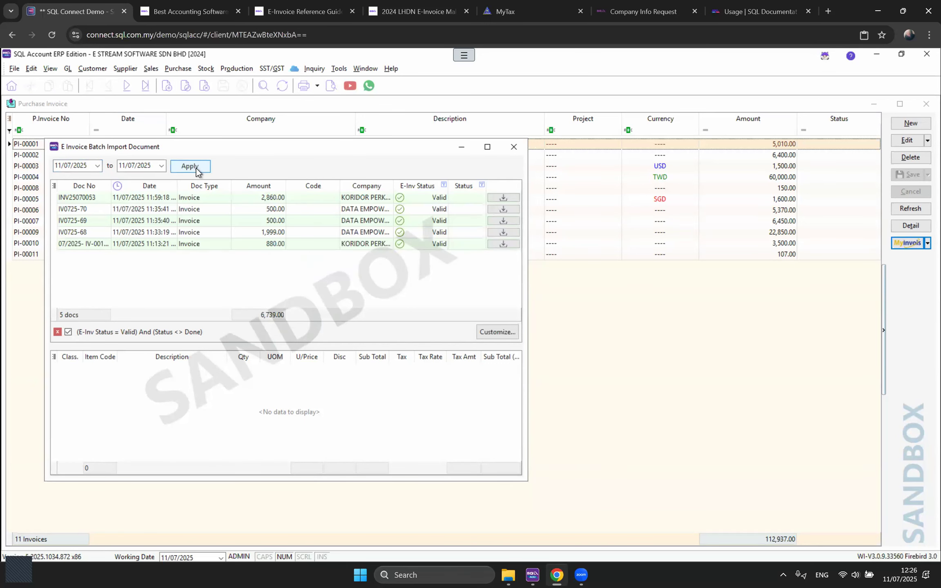
left_click(358, 199)
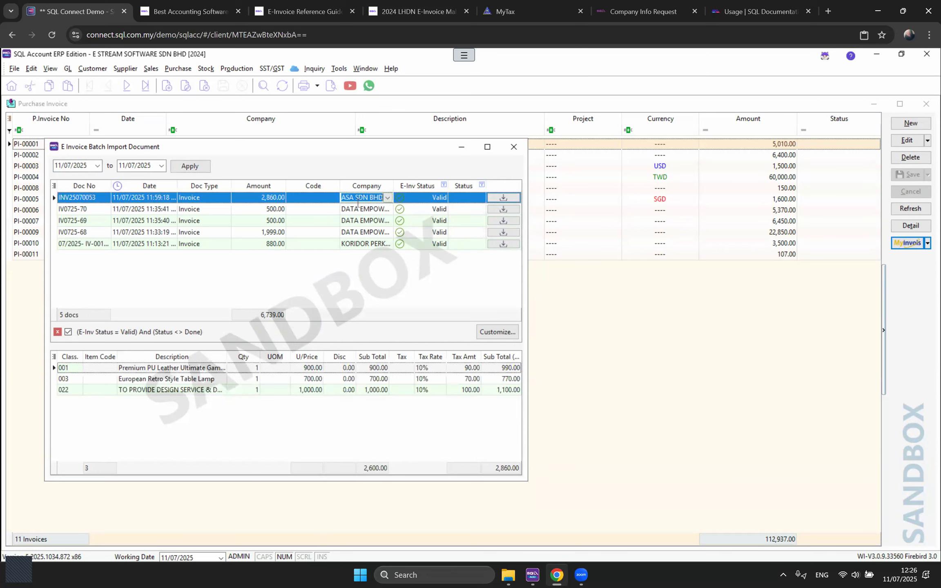
left_click(321, 199)
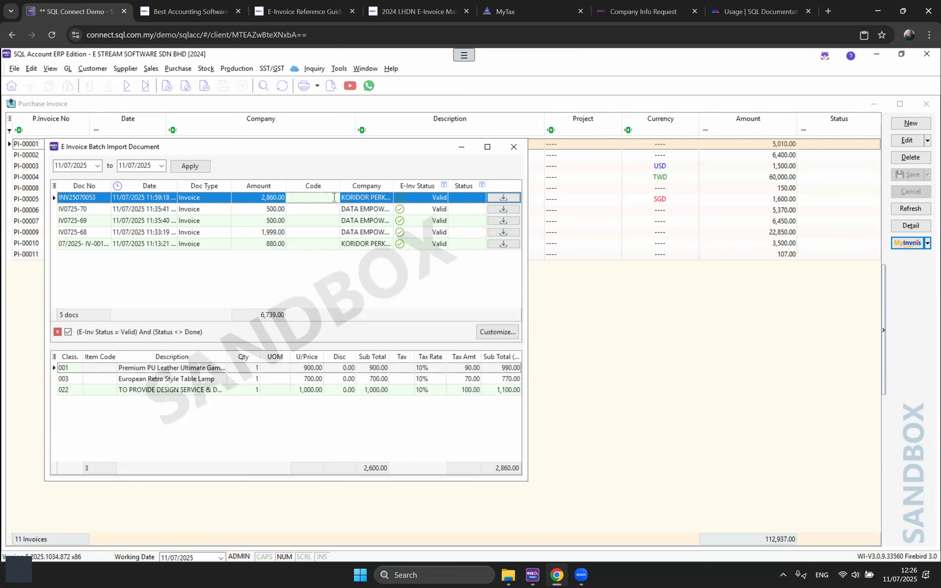
left_click(334, 198)
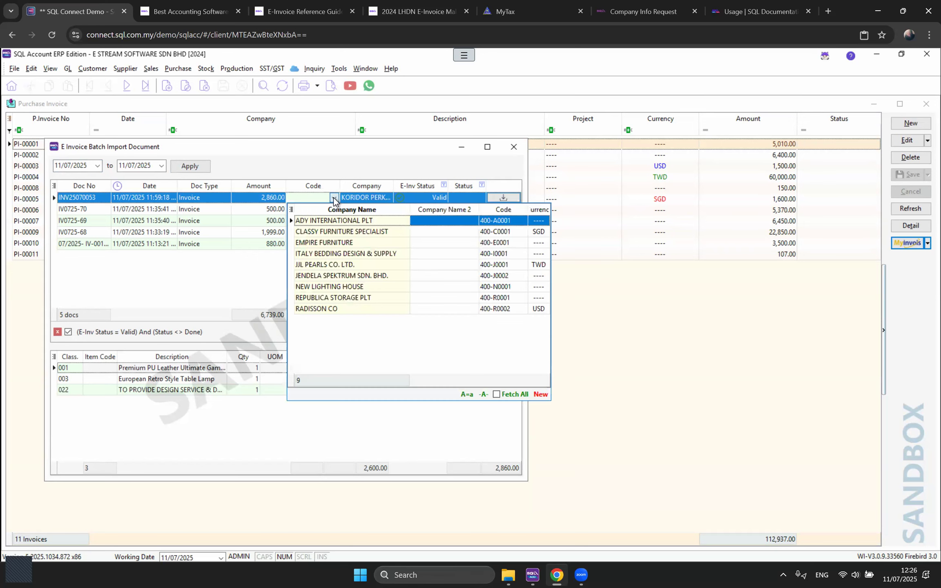
left_click(337, 275)
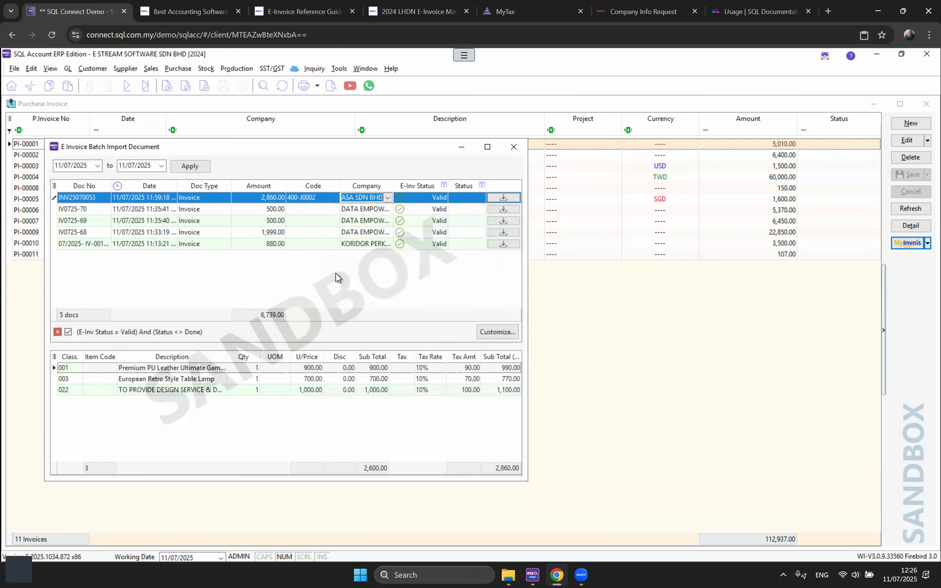
Step: Map INV25070053's lines to item codes BOM-01/Black, ER/Lamp and MISC
left_click(109, 366)
left_click(109, 366)
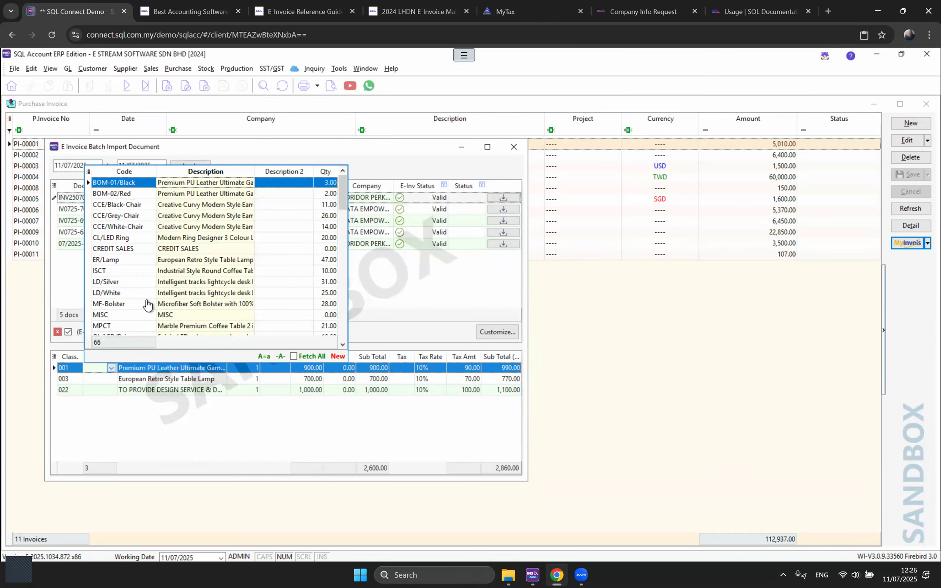
left_click(175, 182)
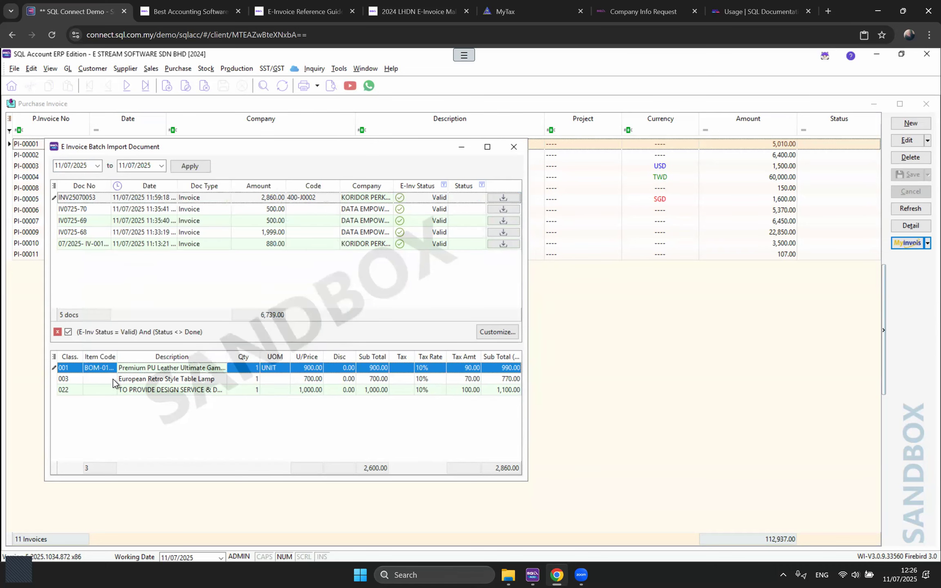
left_click(113, 379)
left_click(112, 379)
left_click(175, 271)
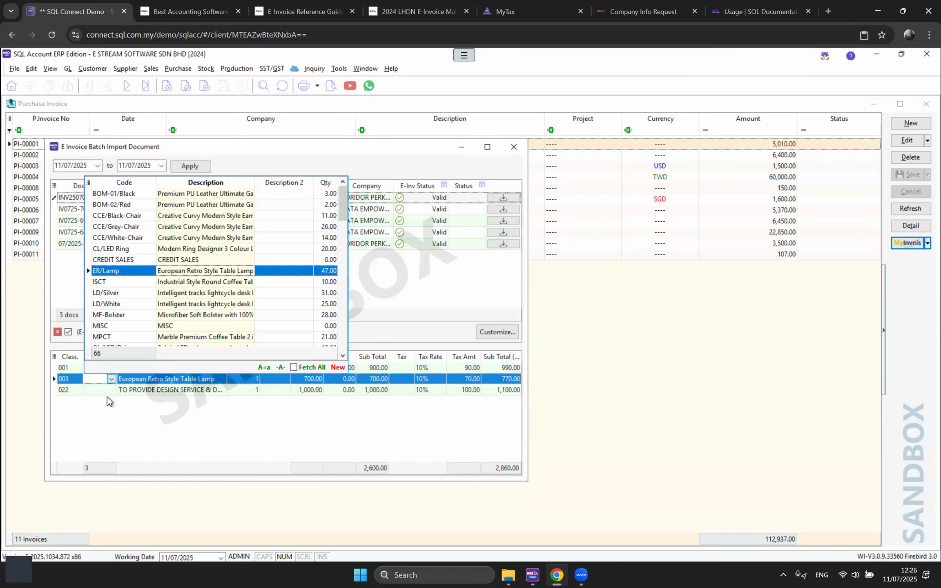
left_click(108, 389)
left_click(115, 388)
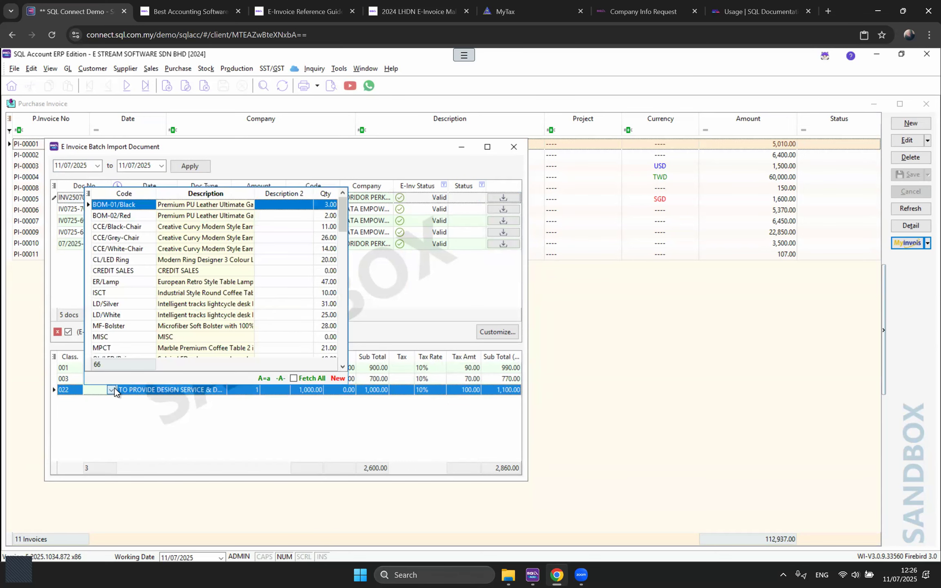
left_click(168, 338)
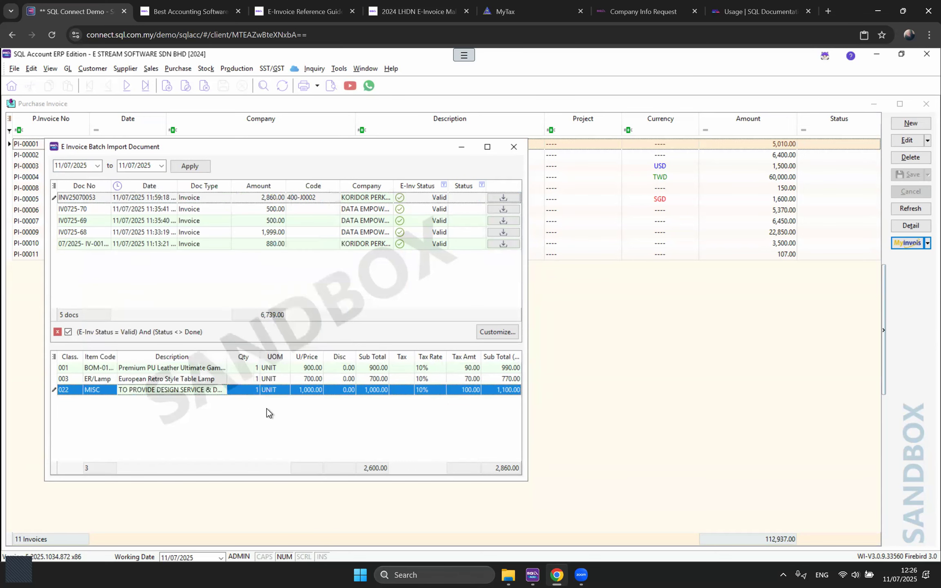
Step: Set tax code PST on all three lines (001, 003, 022) of INV25070053
left_click(402, 369)
left_click(409, 369)
scroll(448, 288, "down", 1)
scroll(450, 282, "up", 1)
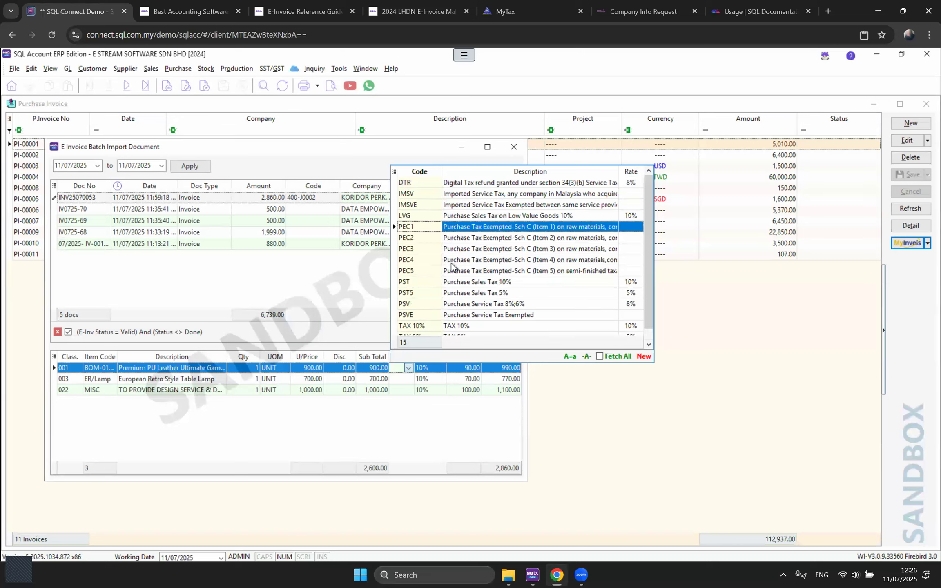
scroll(446, 319, "down", 1)
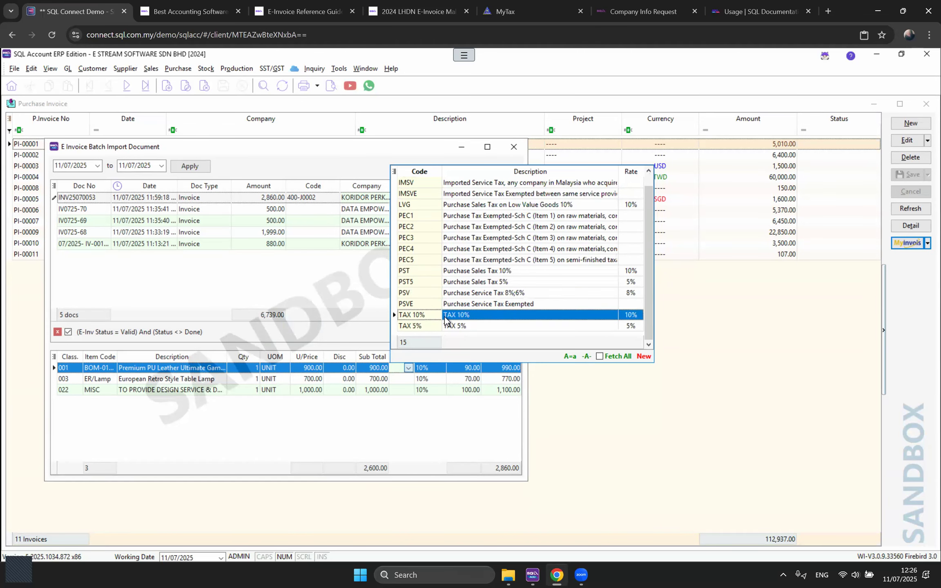
left_click(447, 272)
left_click(410, 380)
left_click(410, 379)
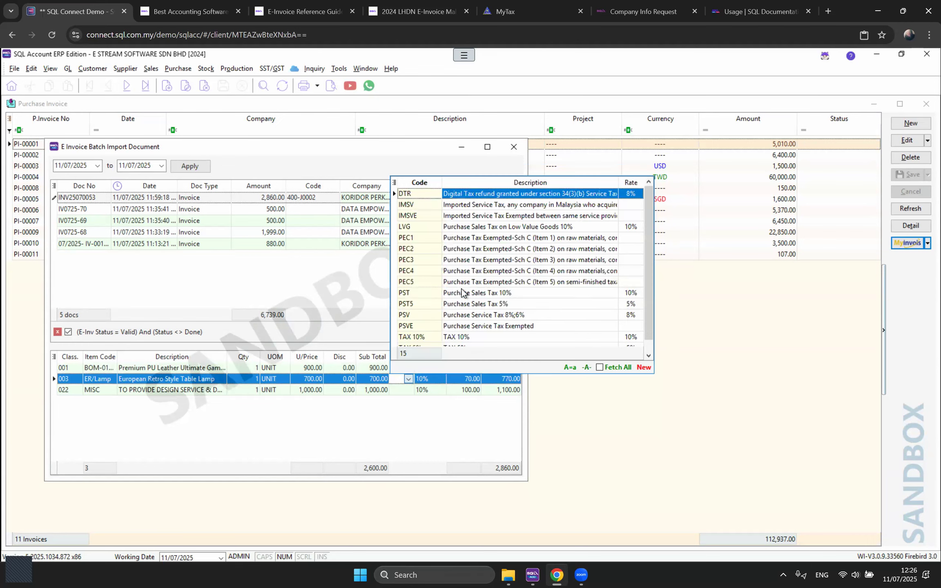
left_click(445, 294)
left_click(407, 392)
left_click(406, 392)
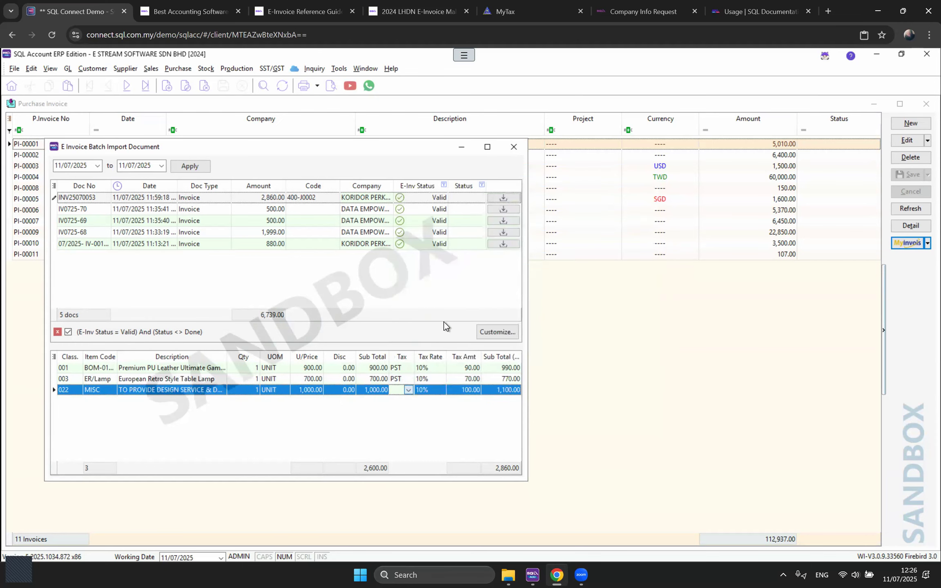
left_click(458, 306)
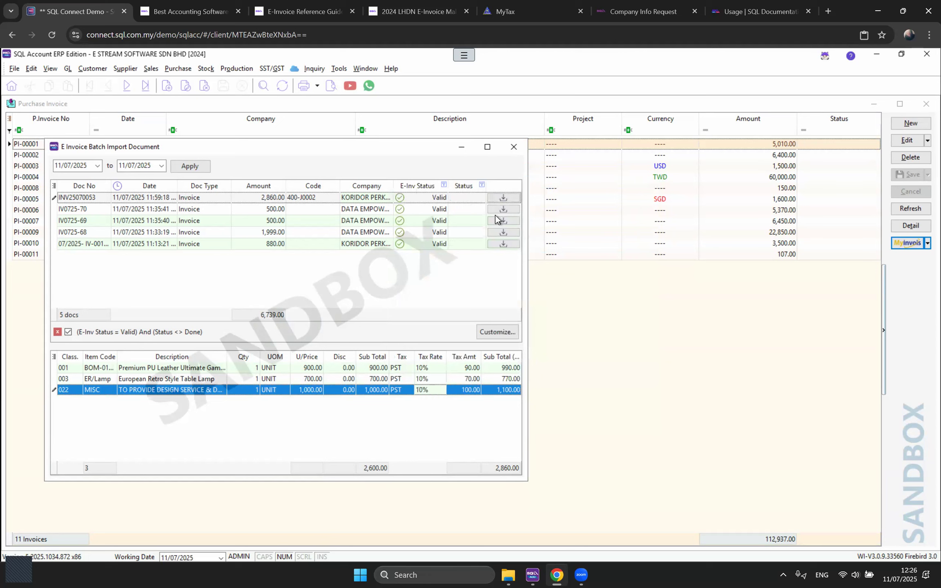
Step: Import INV25070053 as a purchase invoice, close the import window and refresh the list
left_click(497, 198)
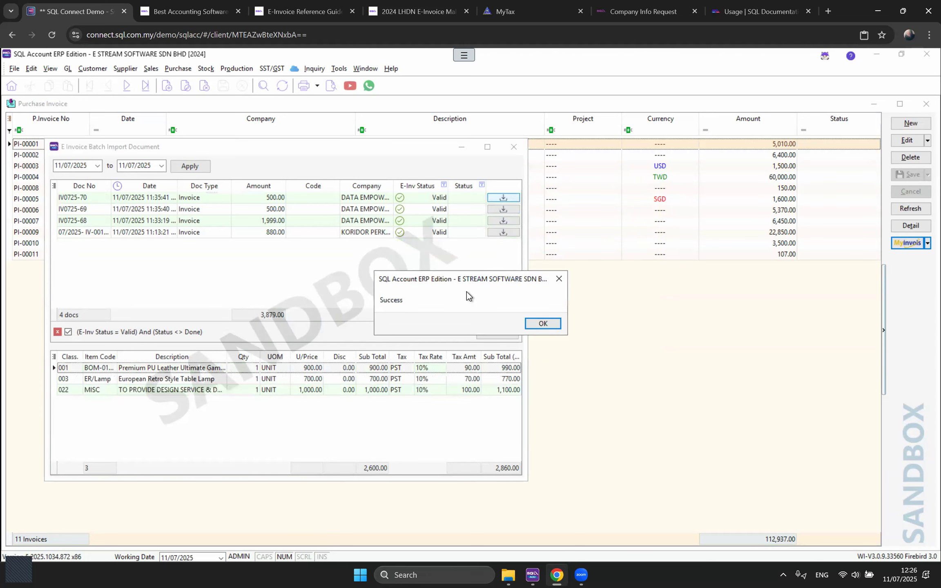
left_click(542, 325)
left_click(507, 333)
left_click(902, 209)
Step: Review the imported 2,860.00 invoice INV25070053, then return to the invoice list
left_click(264, 266)
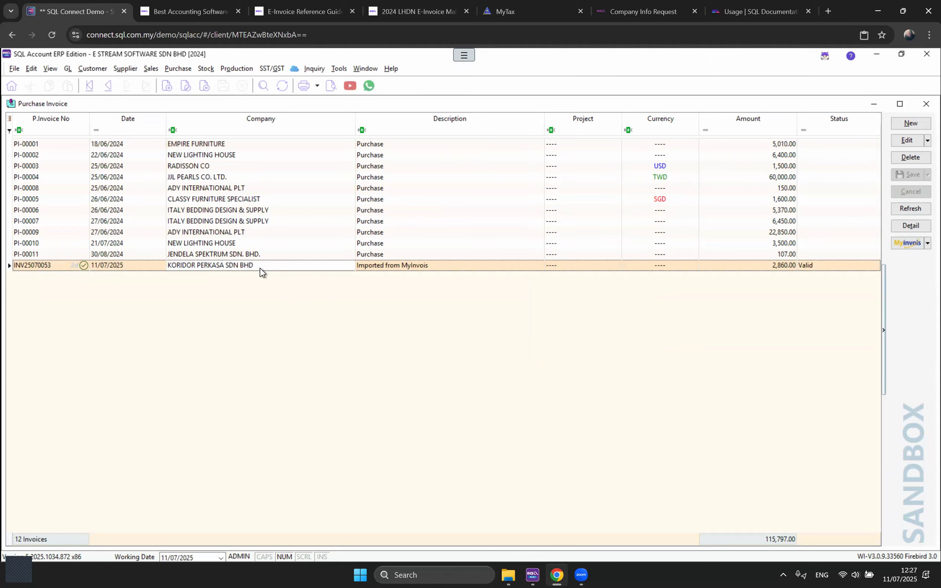
double_click(259, 266)
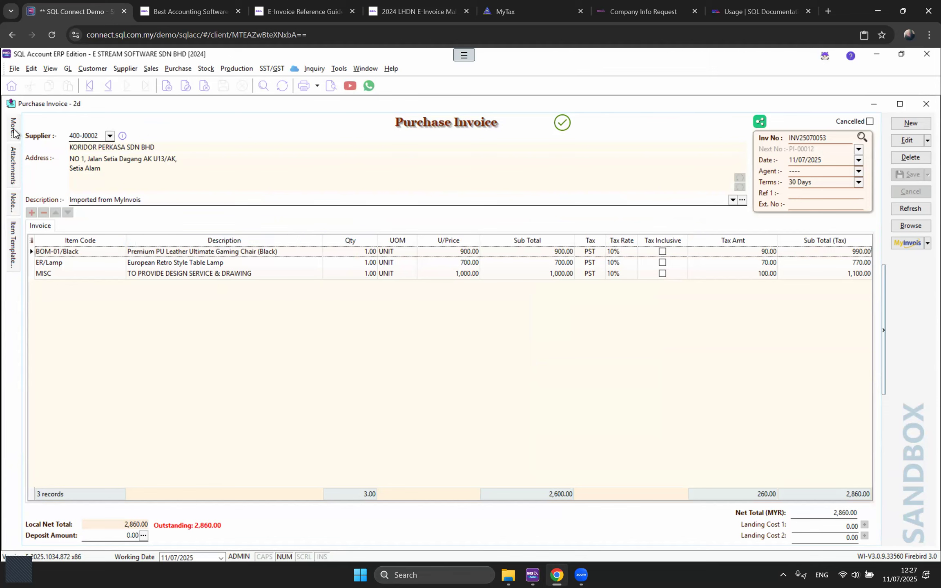
mouse_move(13, 128)
scroll(178, 382, "down", 3)
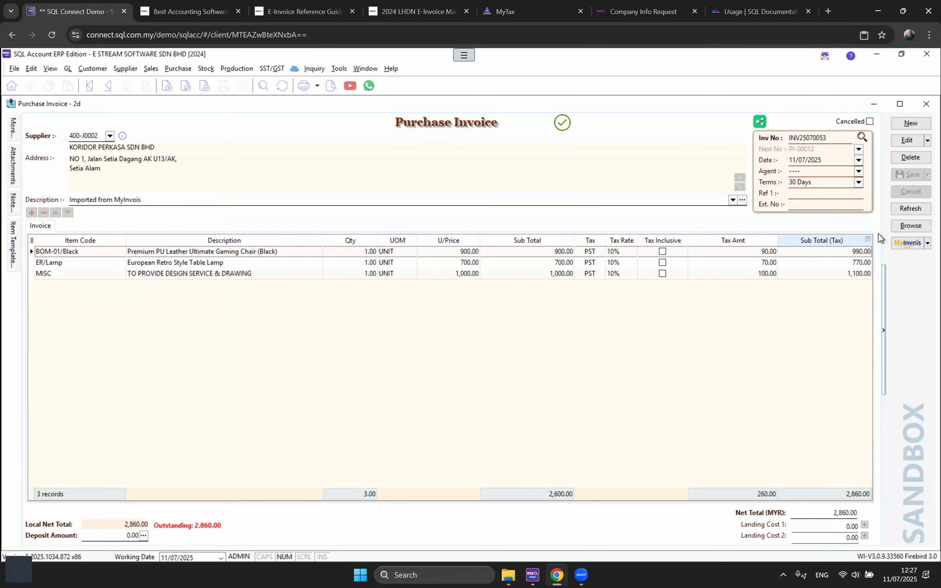
left_click(899, 229)
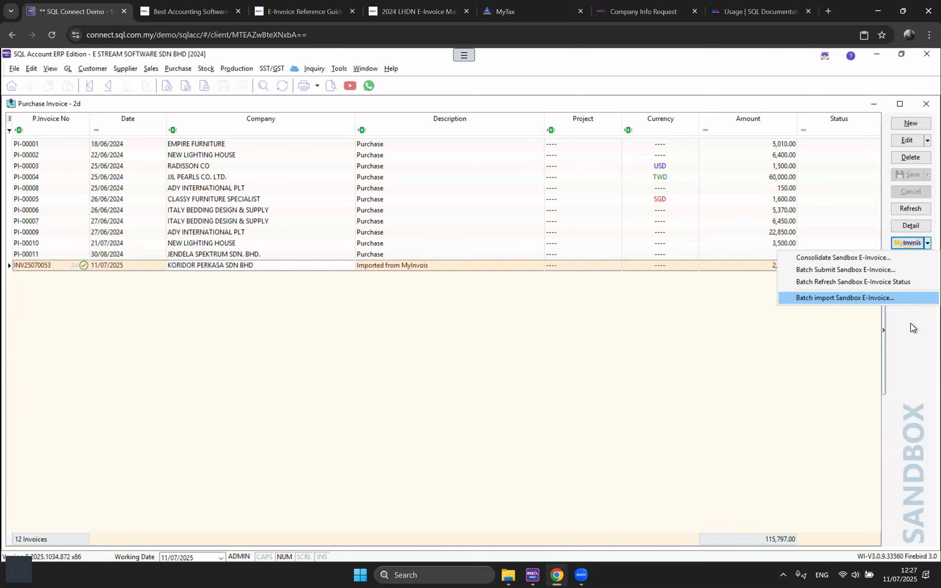
Step: Create a purchase invoice from CLASSY FURNITURE SPECIALIST with one BOM-01/Black chair line
left_click(675, 319)
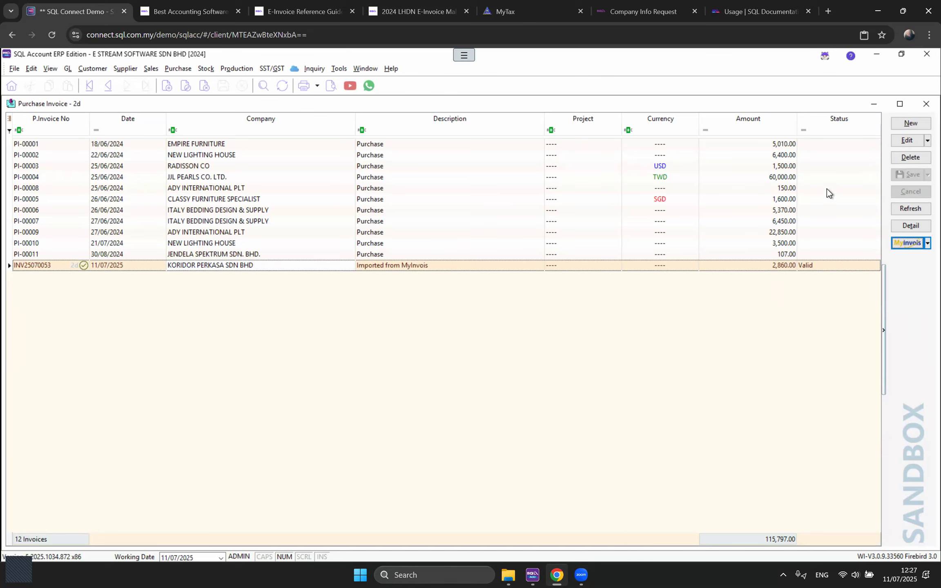
left_click(906, 125)
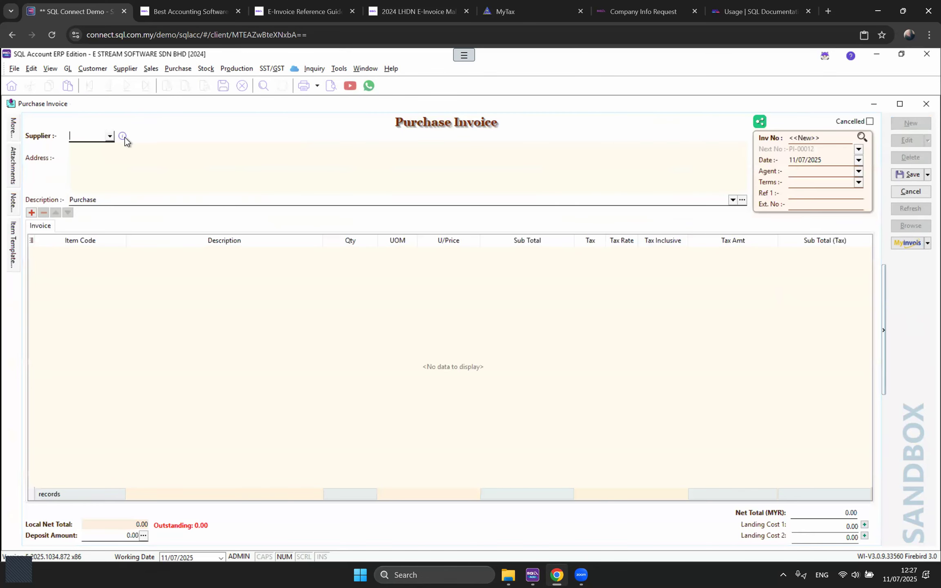
left_click(109, 136)
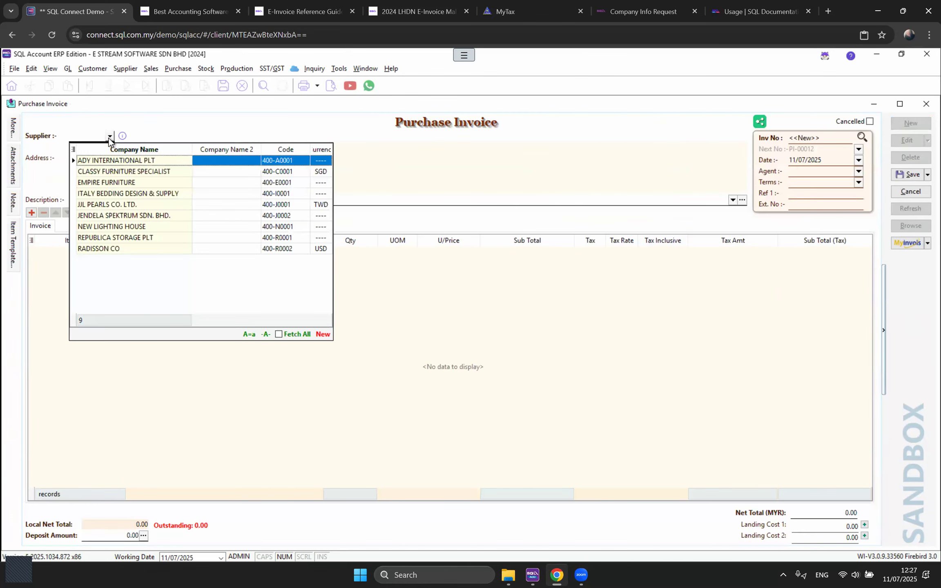
left_click(190, 170)
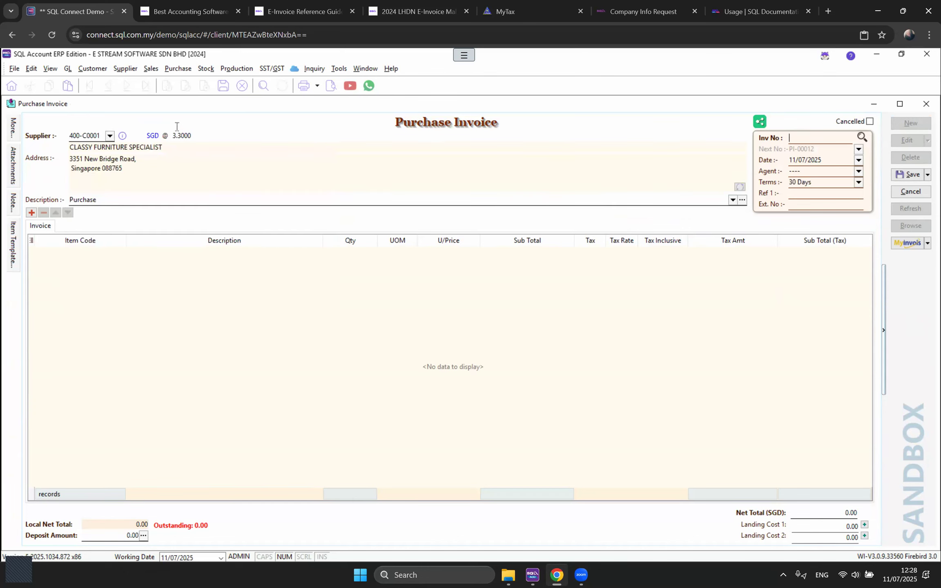
left_click_drag(174, 136, 188, 135)
left_click(31, 213)
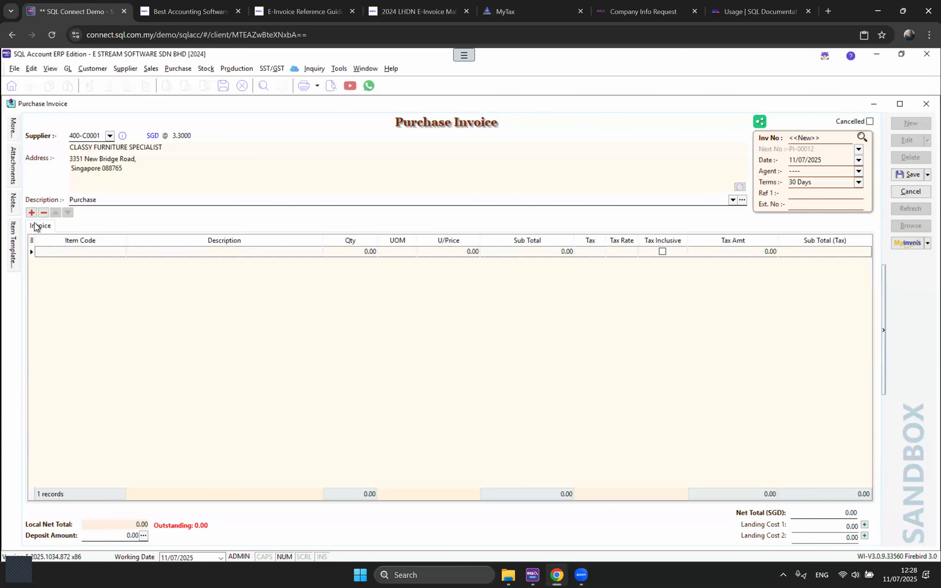
left_click(120, 251)
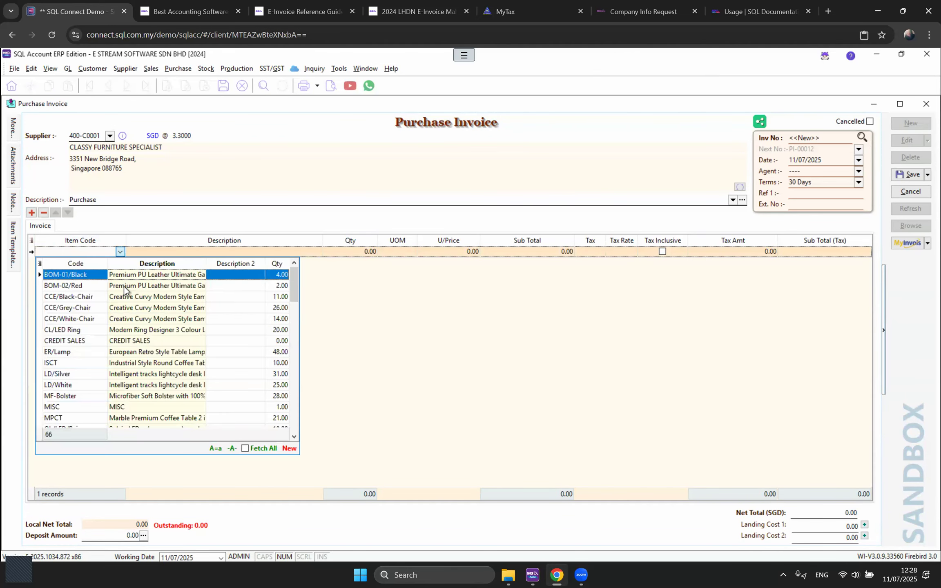
key("Return")
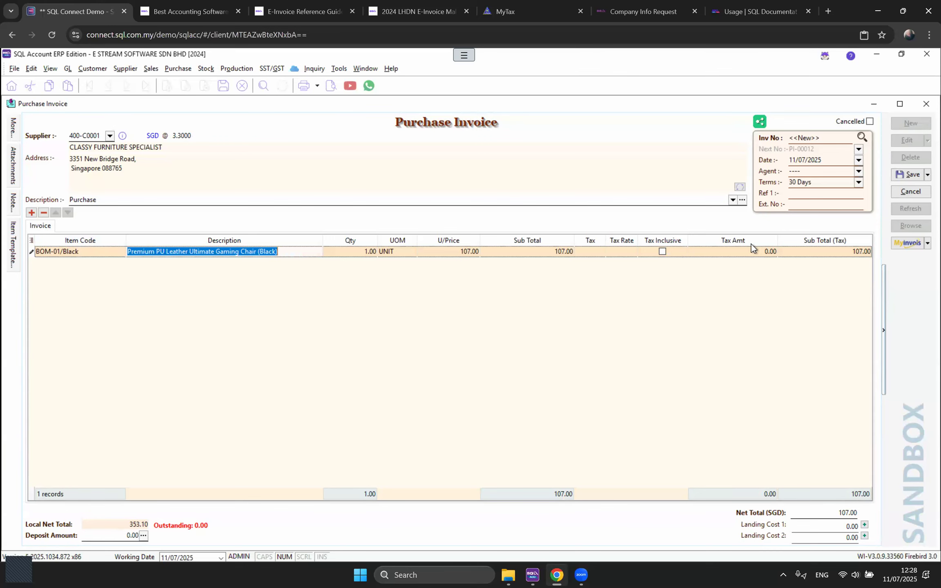
Step: Save purchase invoice PI-00012 and view its Valid self-billed e-invoice status
left_click(908, 174)
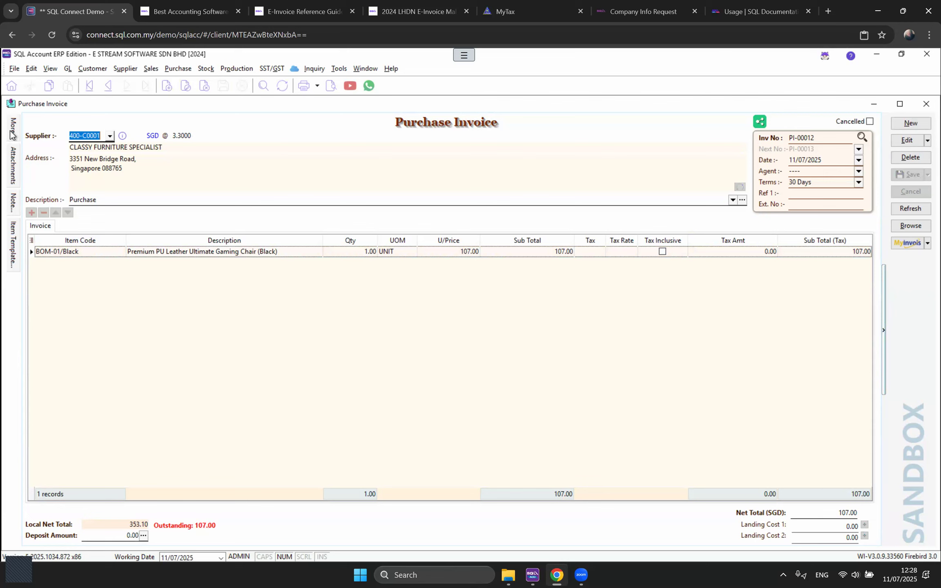
mouse_move(13, 130)
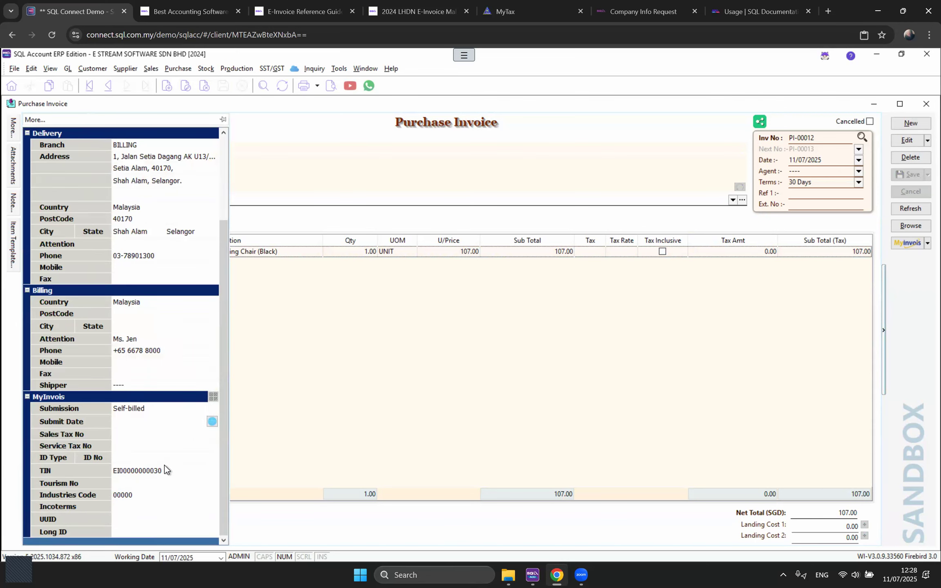
left_click(910, 243)
left_click_drag(301, 323, 403, 322)
Step: Review the self-billed e-invoice portal details and close the E-Invoice Status window
scroll(437, 388, "down", 2)
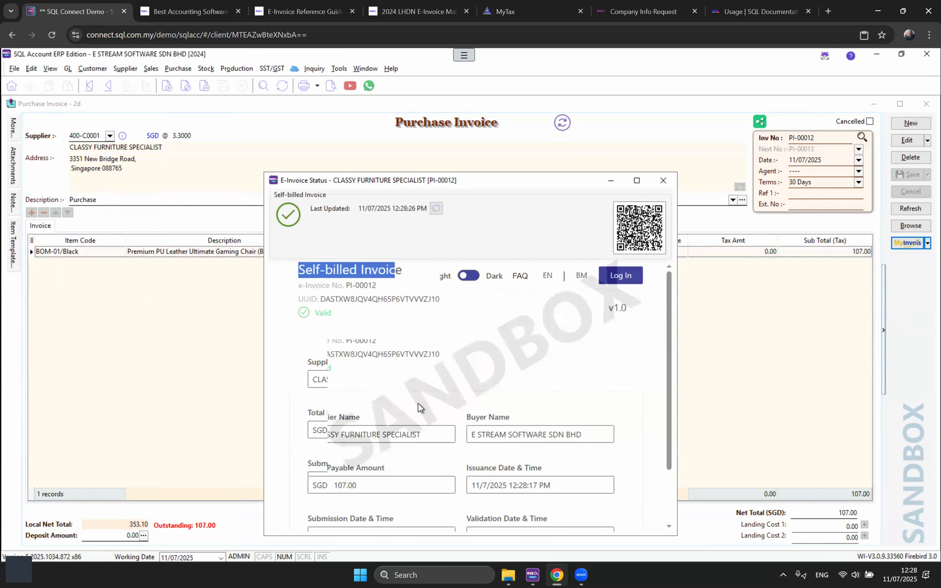
left_click_drag(432, 378, 300, 382)
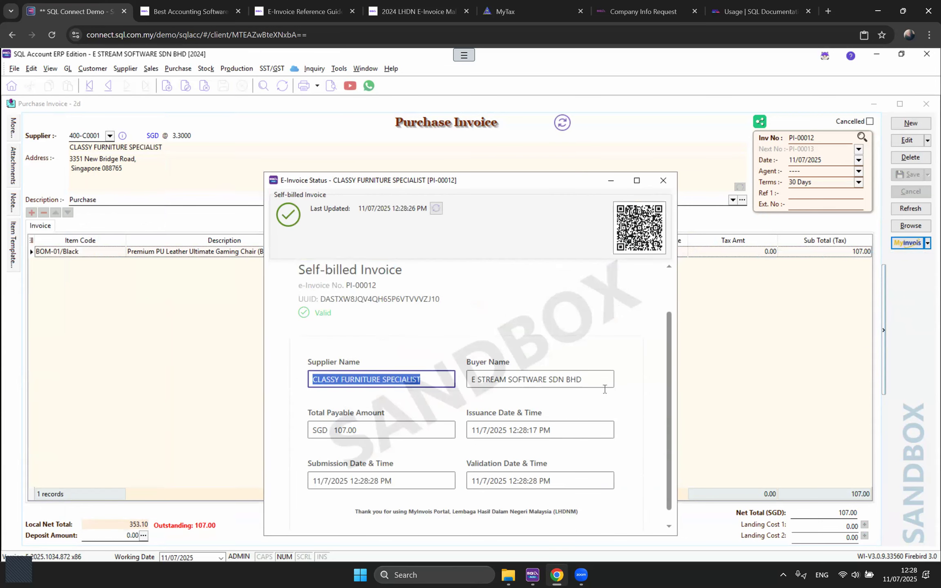
left_click(663, 180)
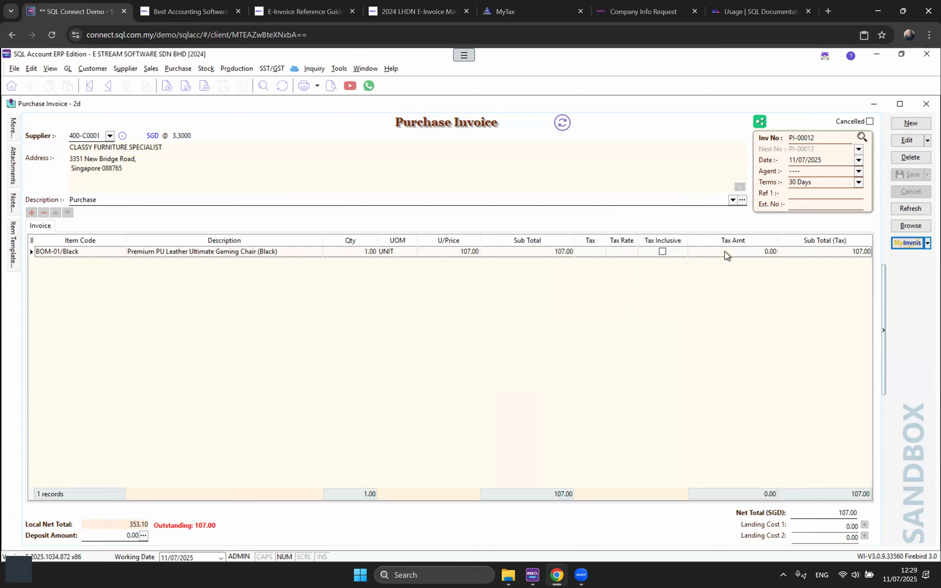
Step: Close purchase invoice PI-00012 and open the Cash Book Entry list from GL
left_click(926, 104)
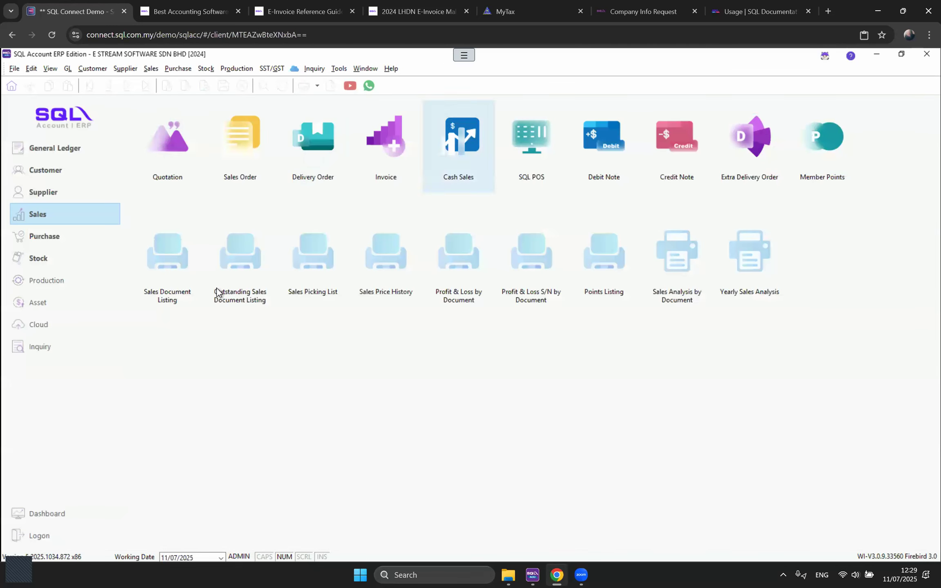
left_click(65, 71)
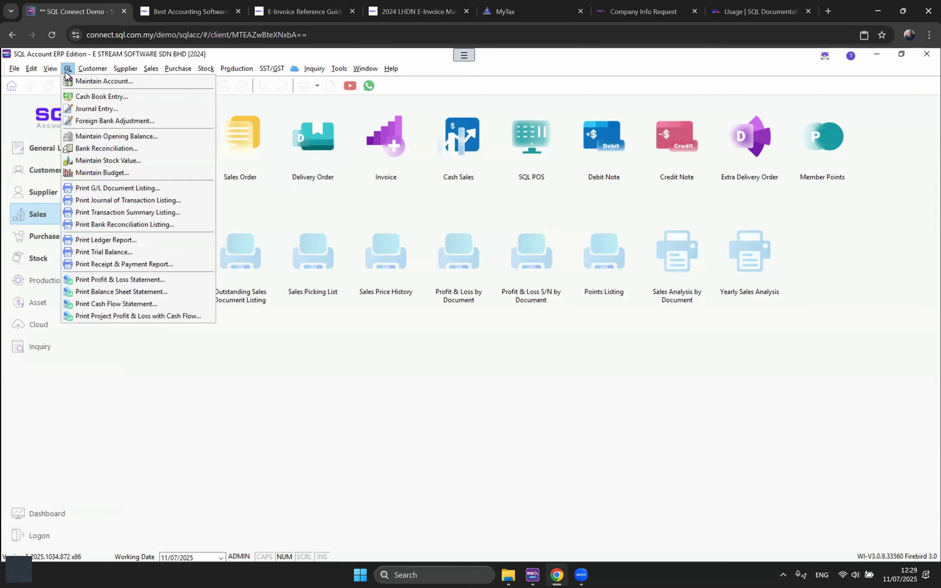
left_click(76, 98)
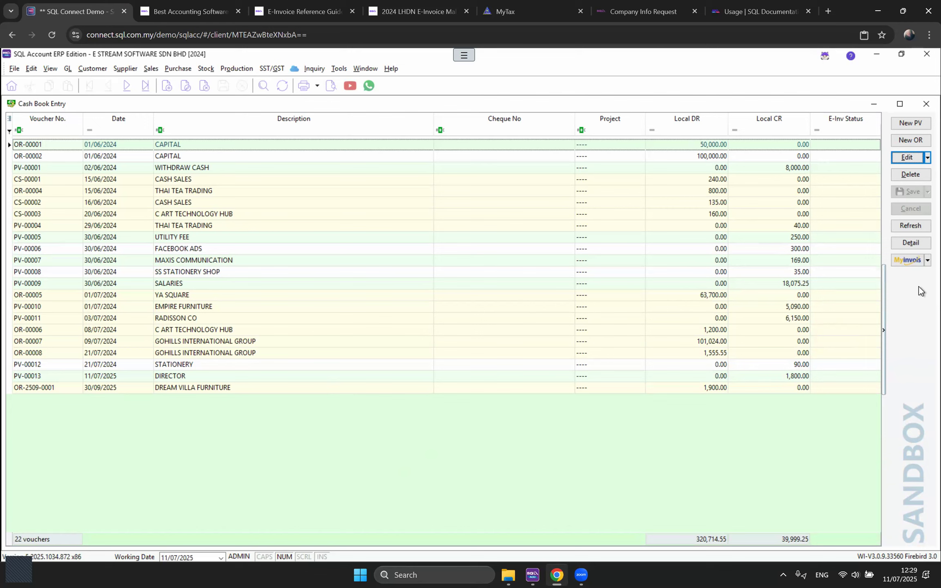
Step: Start a new MAYBANK payment voucher and replace Payment To with the individual payee's name
left_click(911, 123)
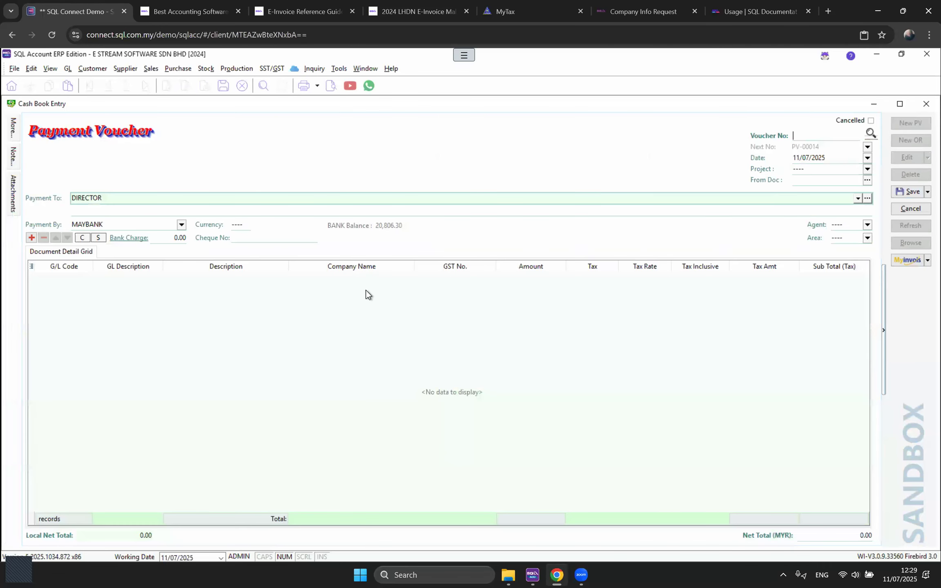
left_click(826, 160)
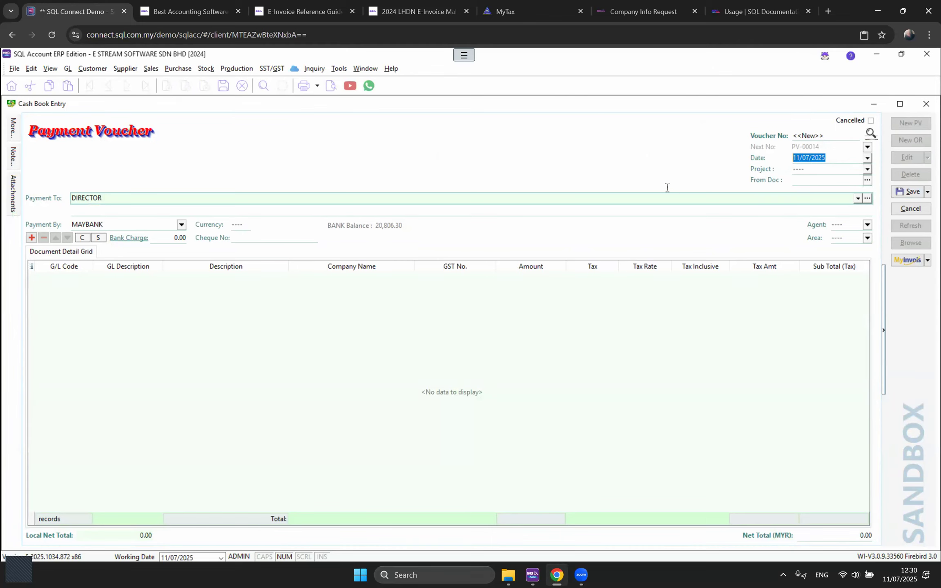
left_click(868, 181)
left_click(589, 213)
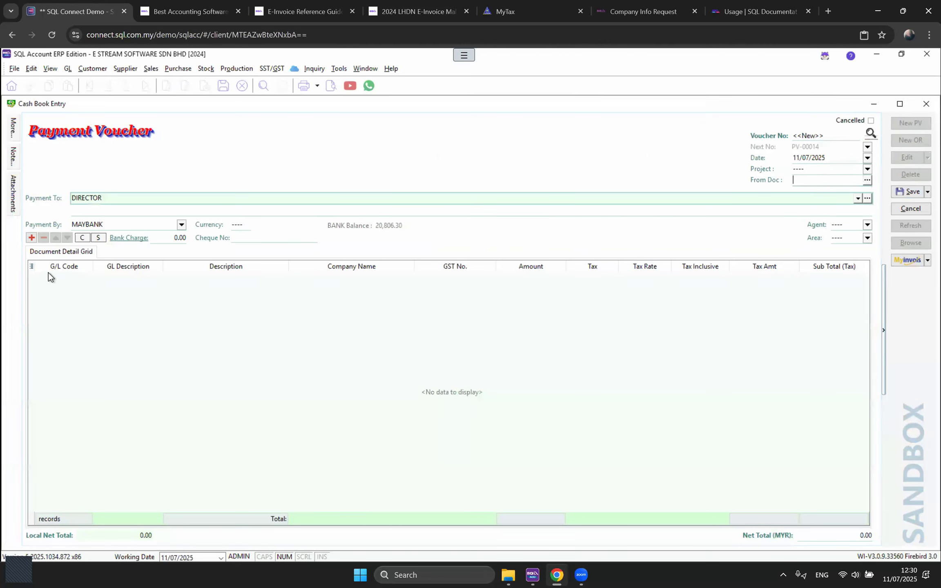
left_click_drag(113, 199, 70, 201)
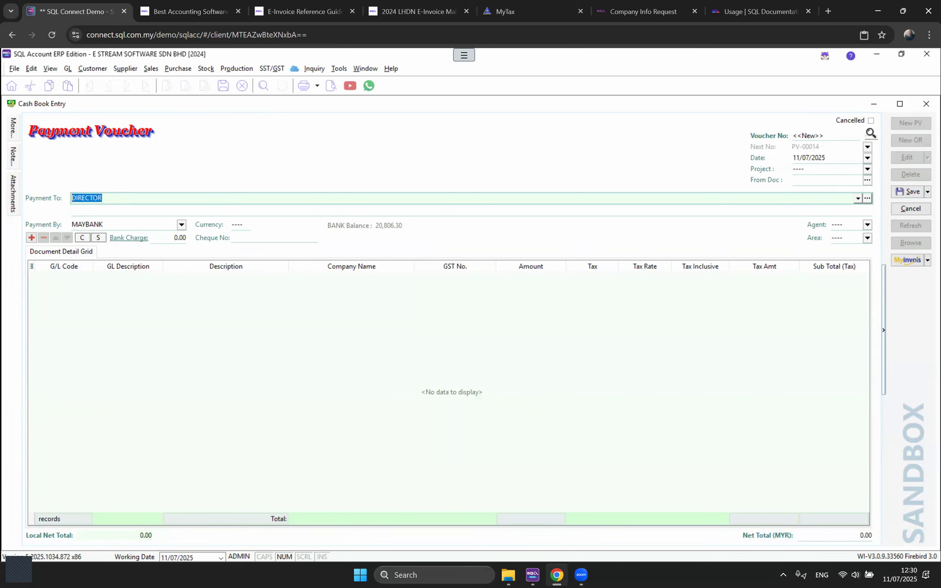
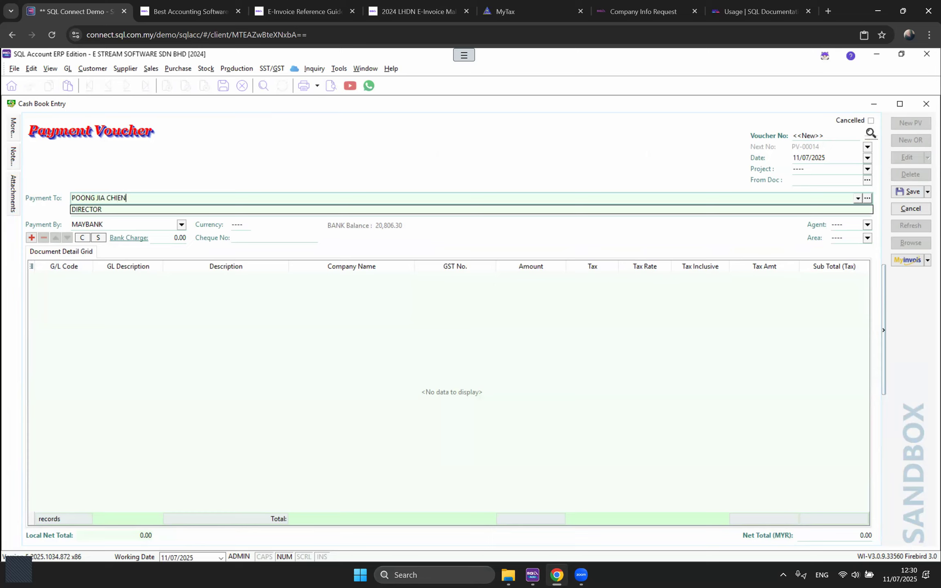
left_click(84, 157)
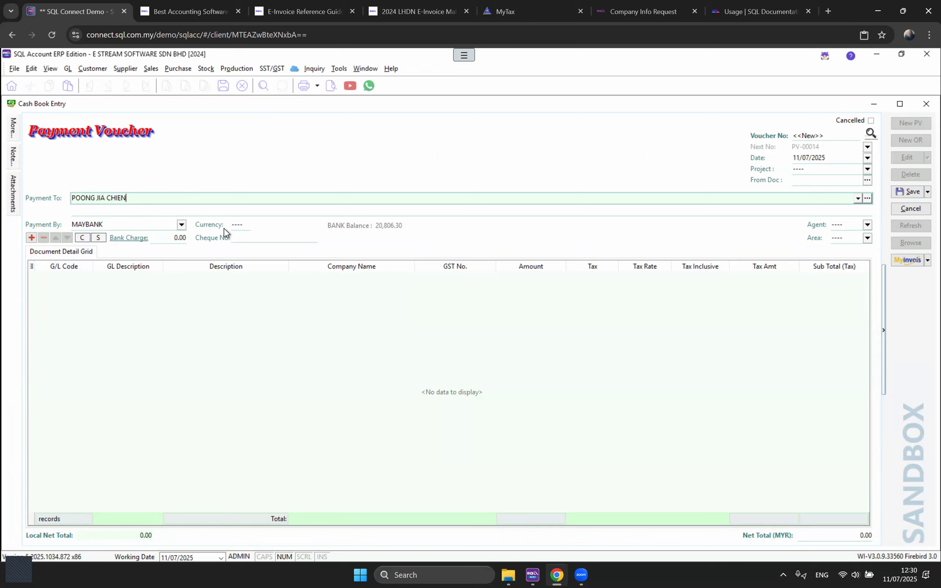
Step: Add a 912-000 CLERICAL CHARGES line for 1,000.00 and begin the More billing details
left_click(31, 240)
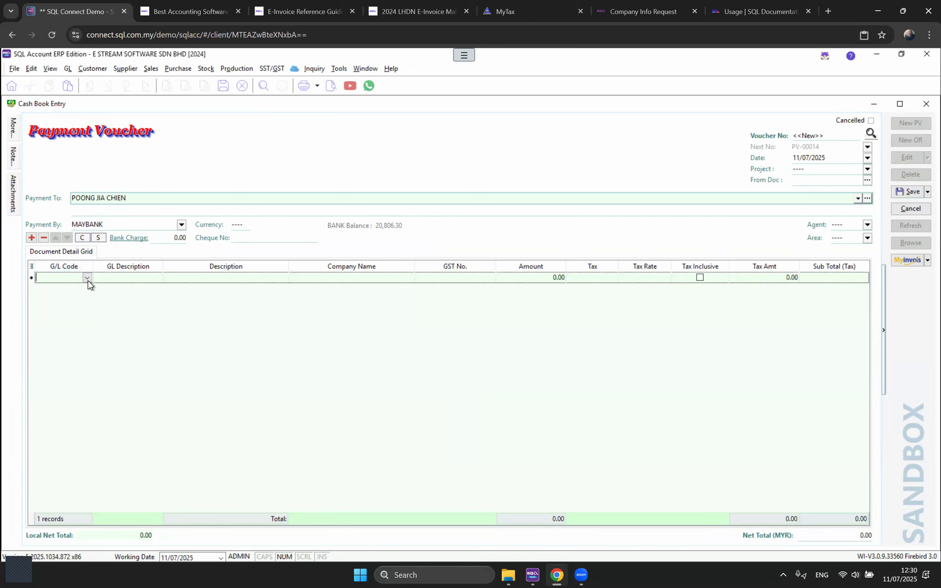
left_click(87, 278)
type("CLE")
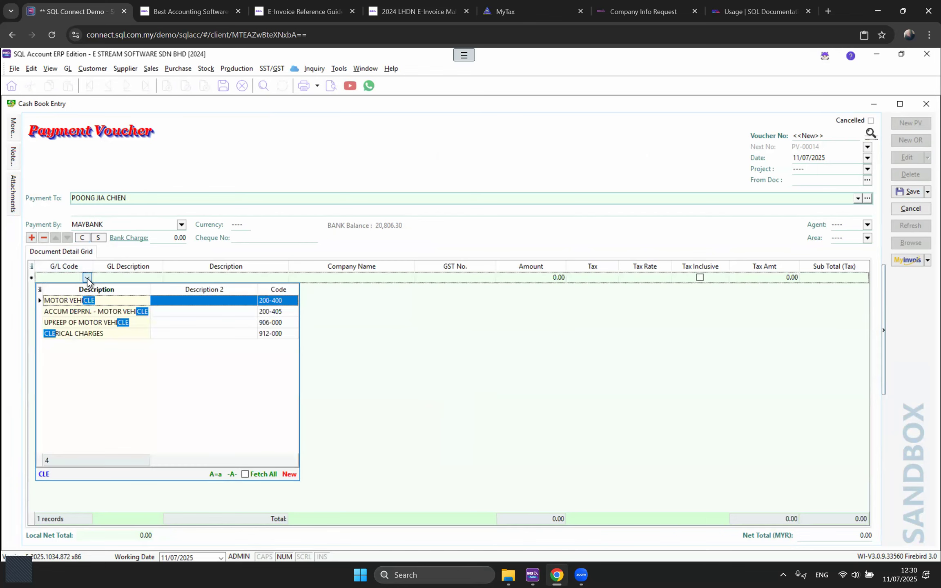
left_click(89, 322)
double_click(83, 333)
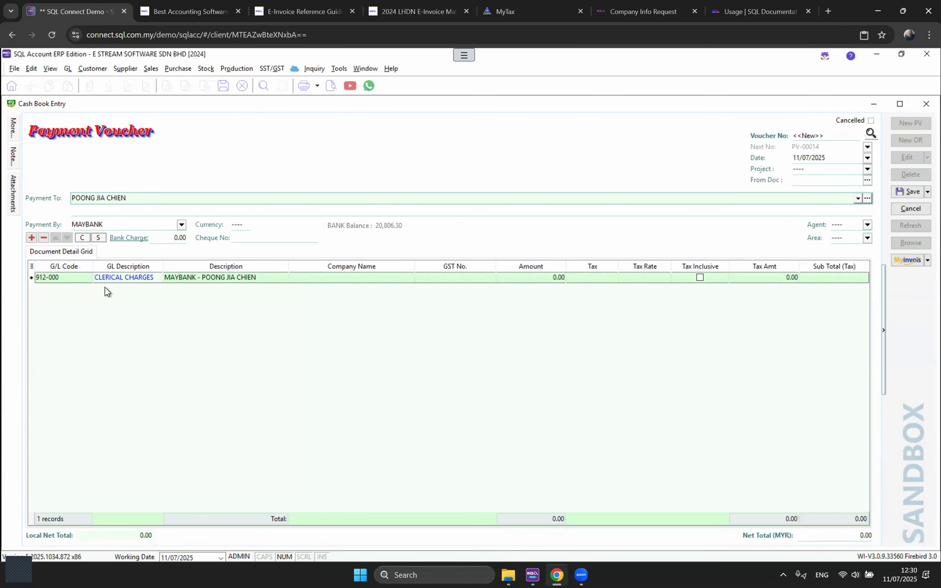
left_click(240, 278)
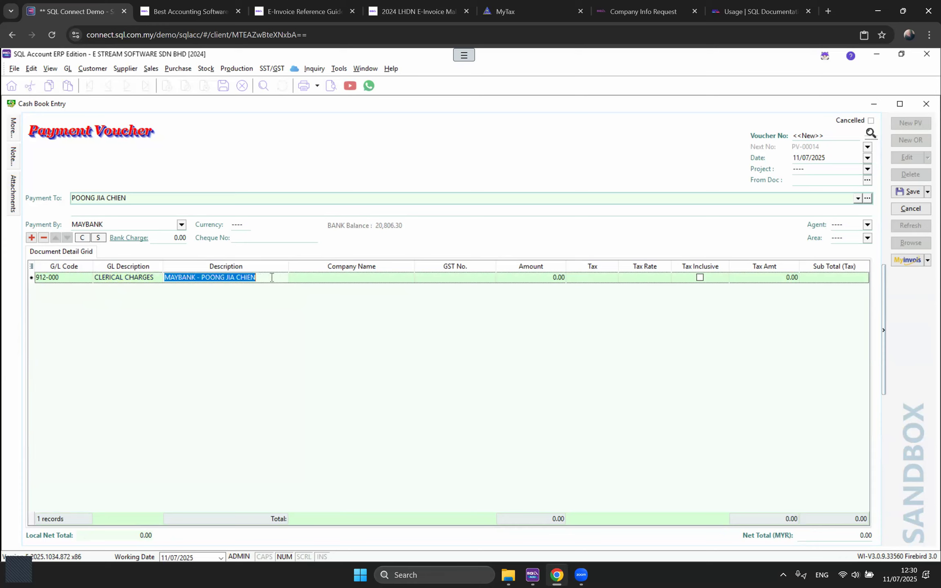
left_click(537, 277)
type("1000")
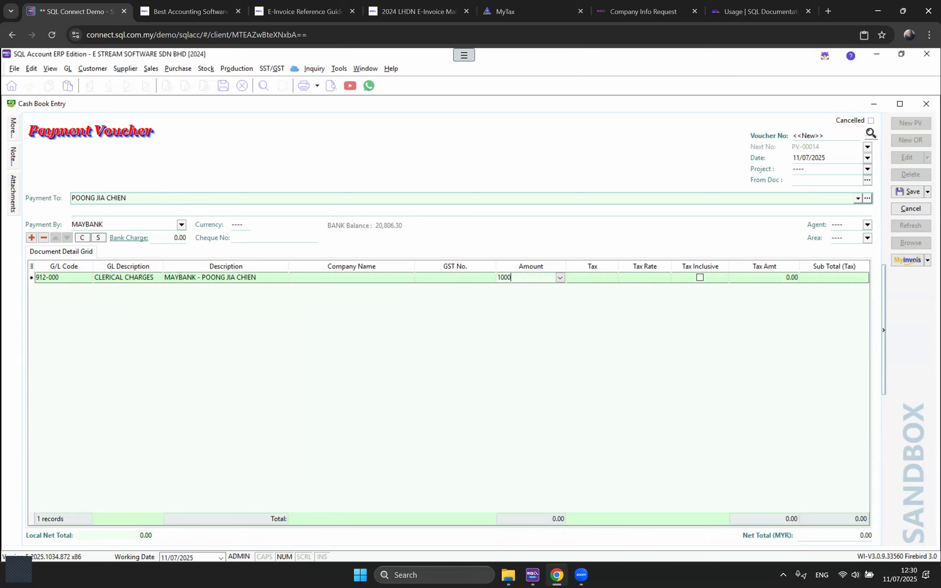
key("Tab")
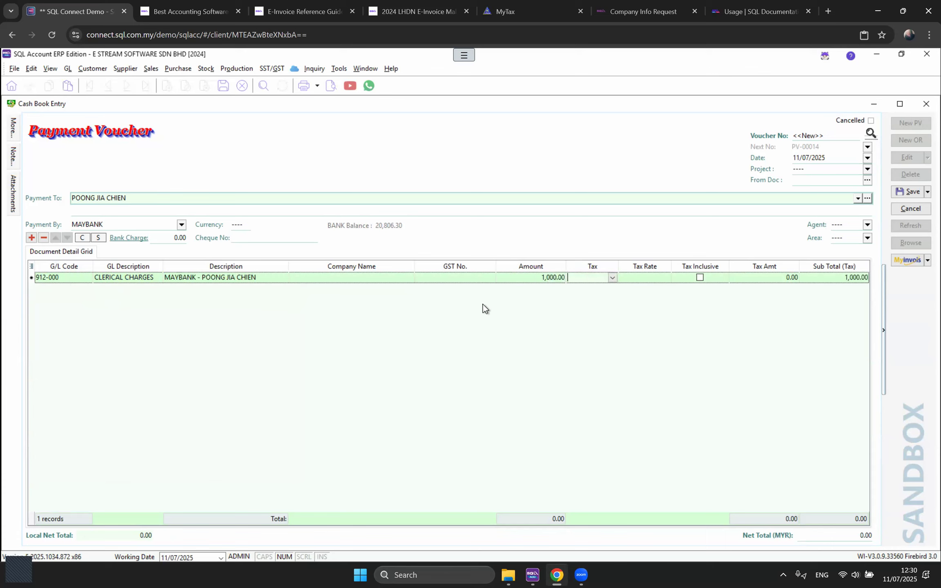
mouse_move(14, 132)
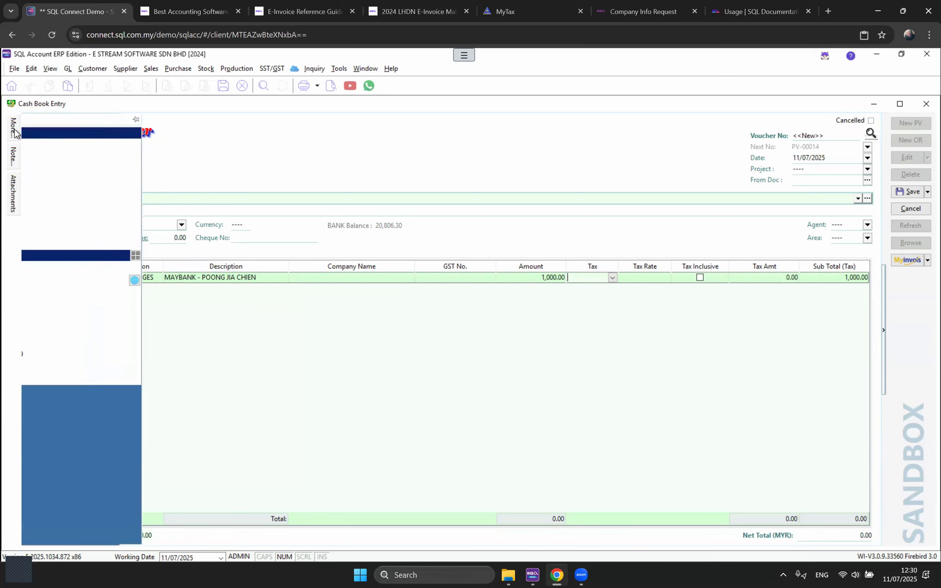
left_click(126, 145)
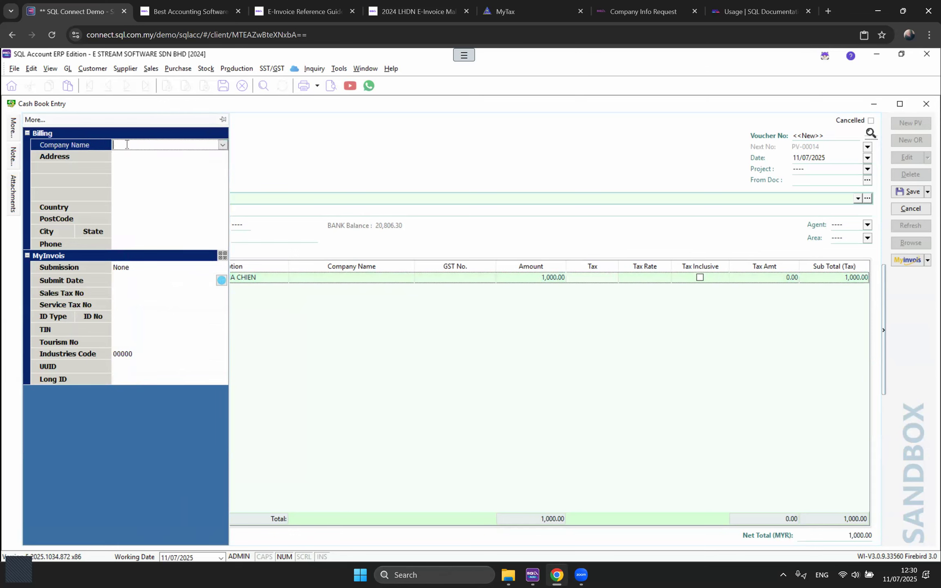
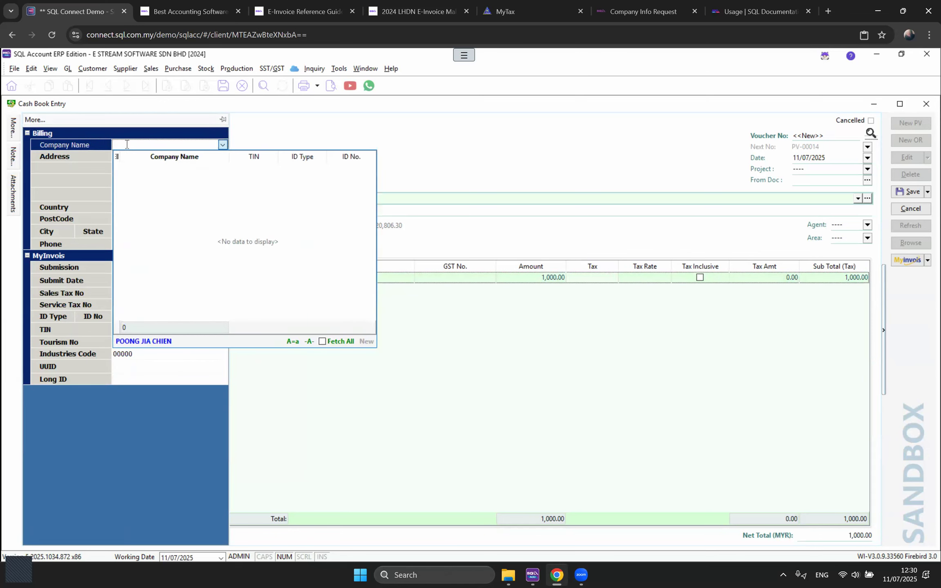
Step: Fill billing details: payee as company name, address 1, country Malaysia, postcode 11900, phone number
key("Return")
left_click(128, 156)
type("1")
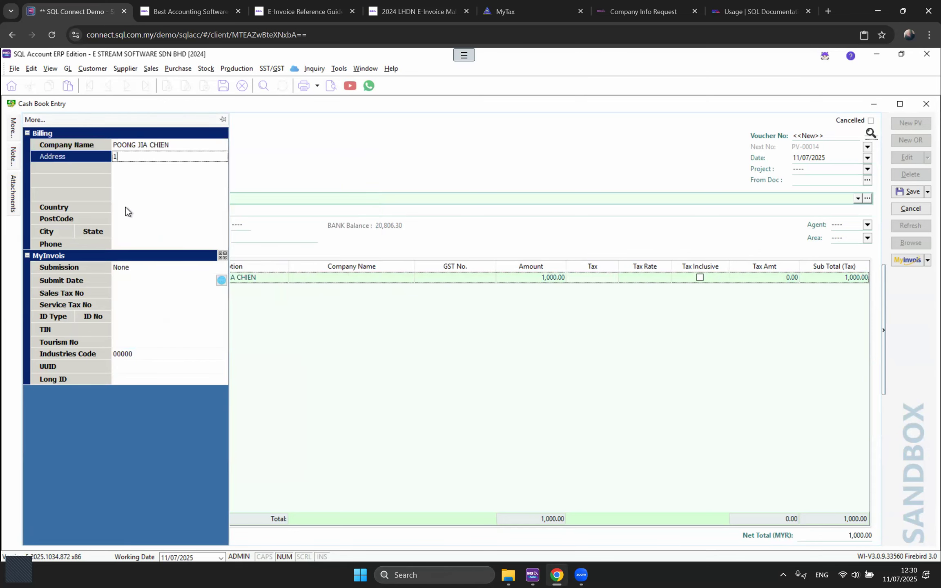
left_click(126, 207)
type("malay")
key("Return")
key("Return")
type("11900")
key("Return")
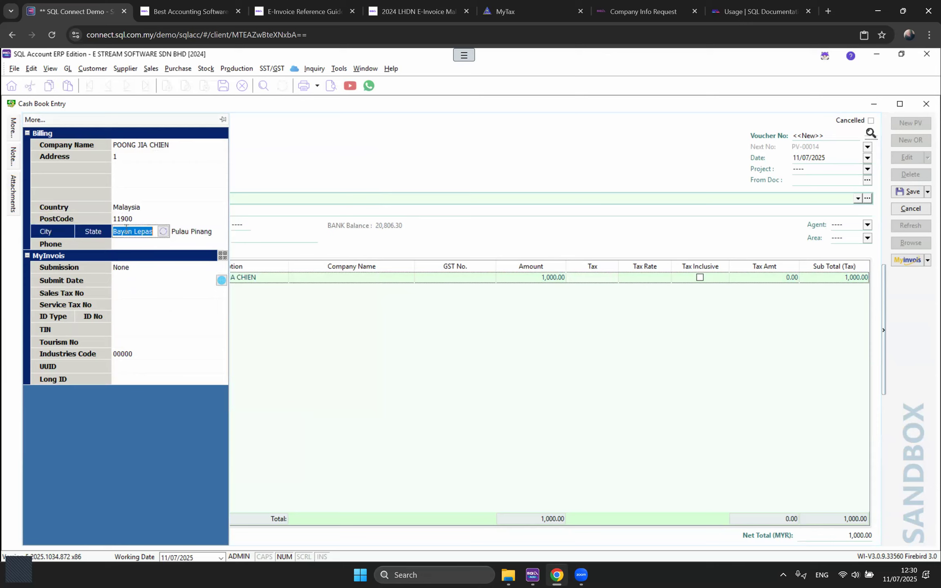
left_click(127, 219)
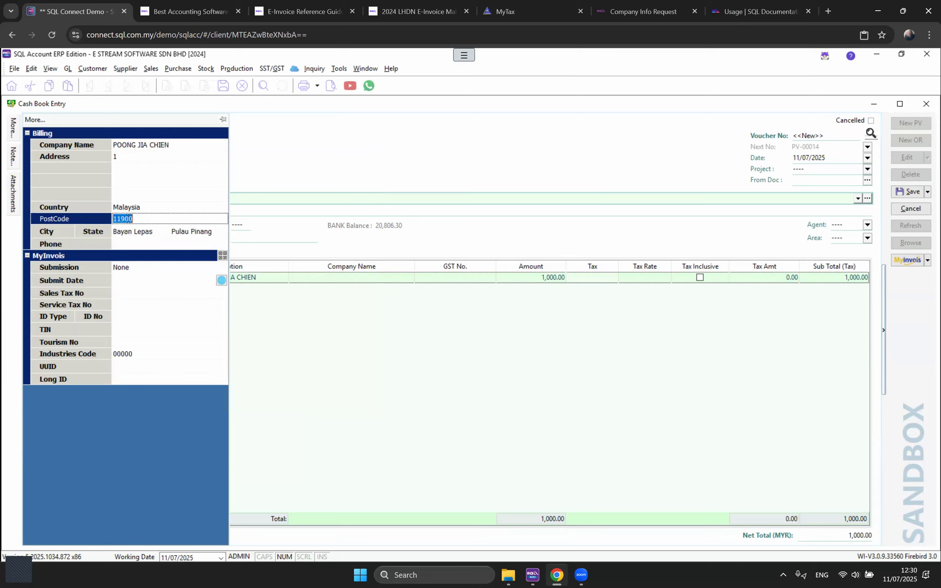
left_click(124, 244)
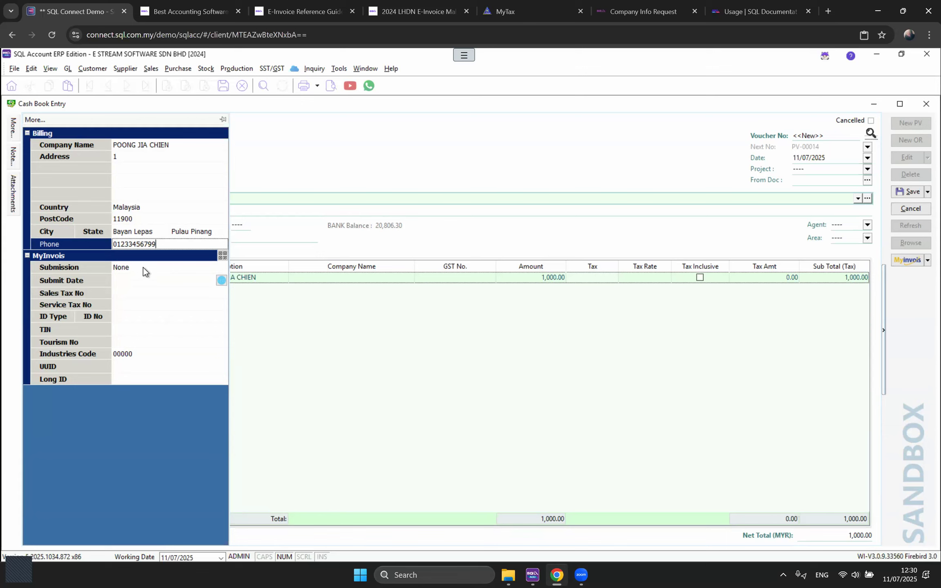
Step: Set the e-invoice submission type to Self-billed and check the tax number fields
left_click(142, 267)
left_click(223, 271)
left_click(160, 291)
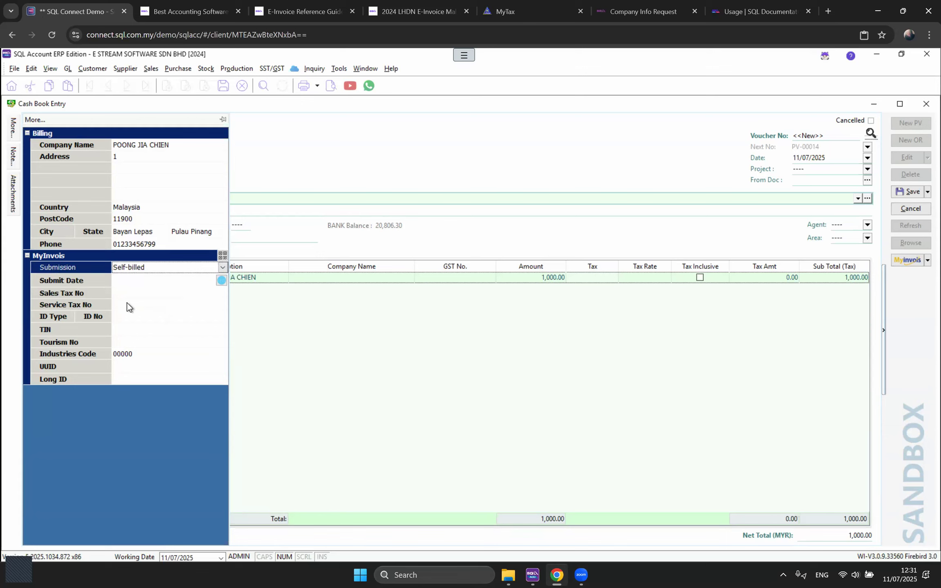
left_click(117, 296)
left_click(125, 305)
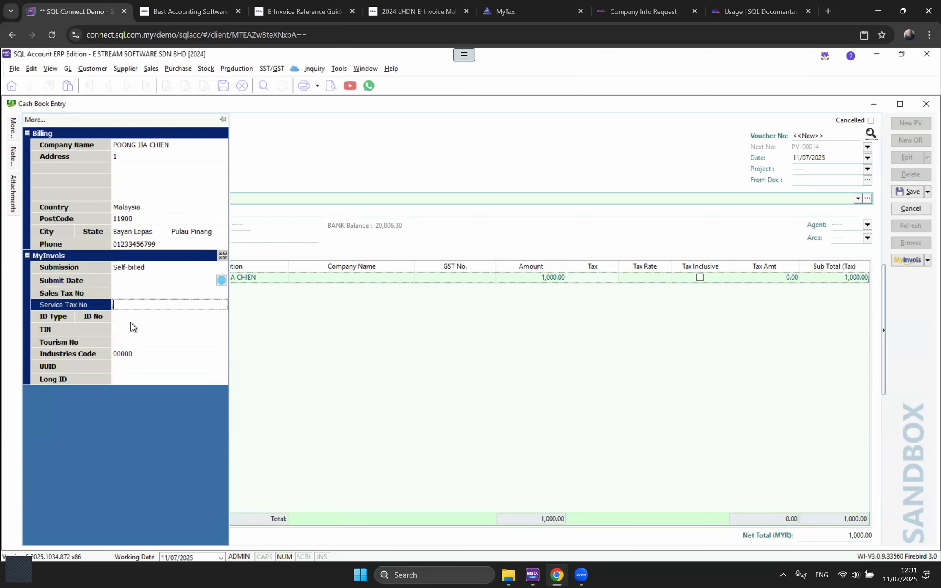
left_click(130, 323)
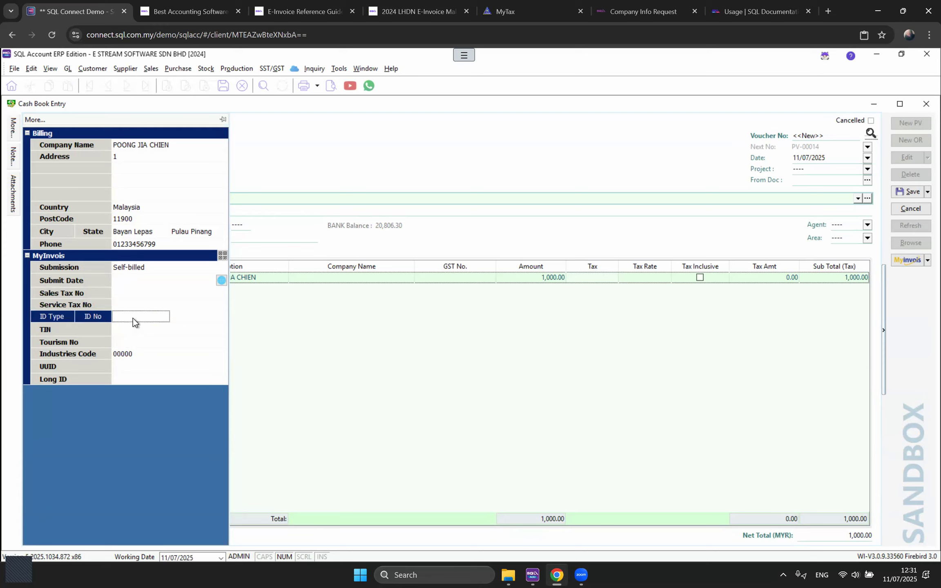
left_click(134, 317)
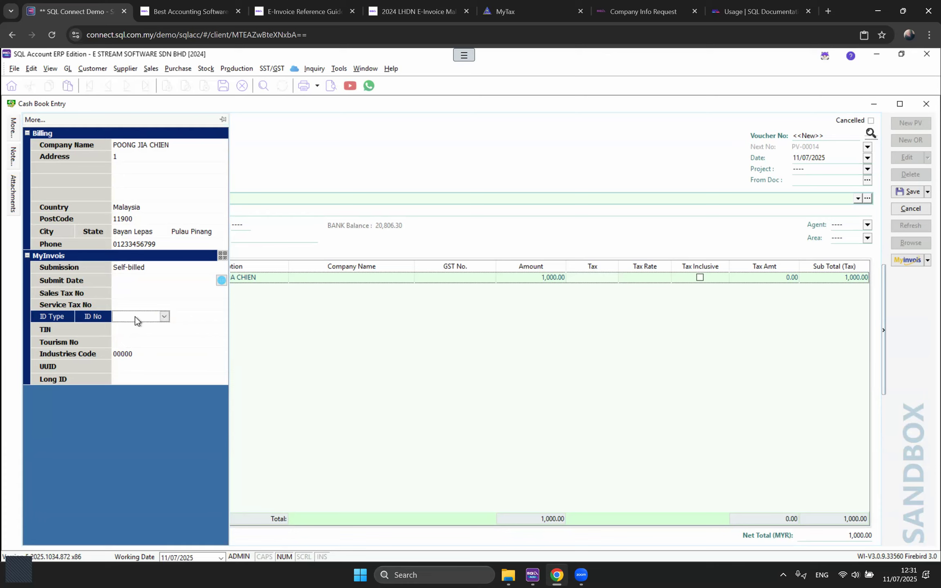
left_click(163, 317)
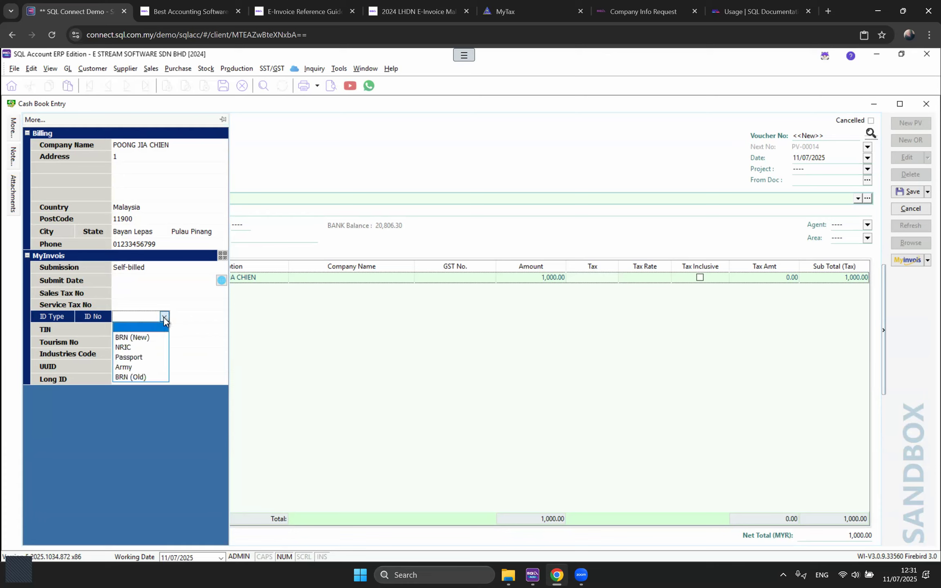
left_click(152, 347)
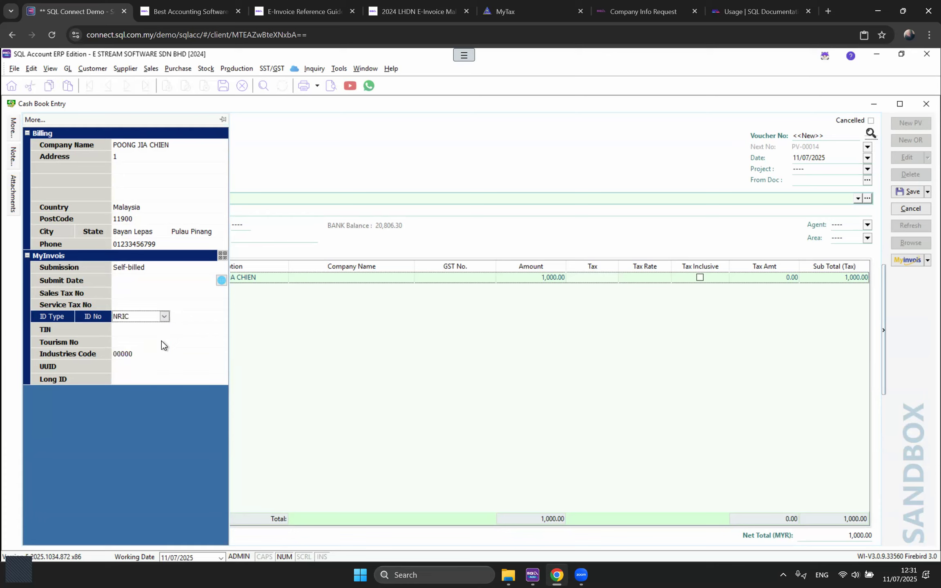
left_click(186, 313)
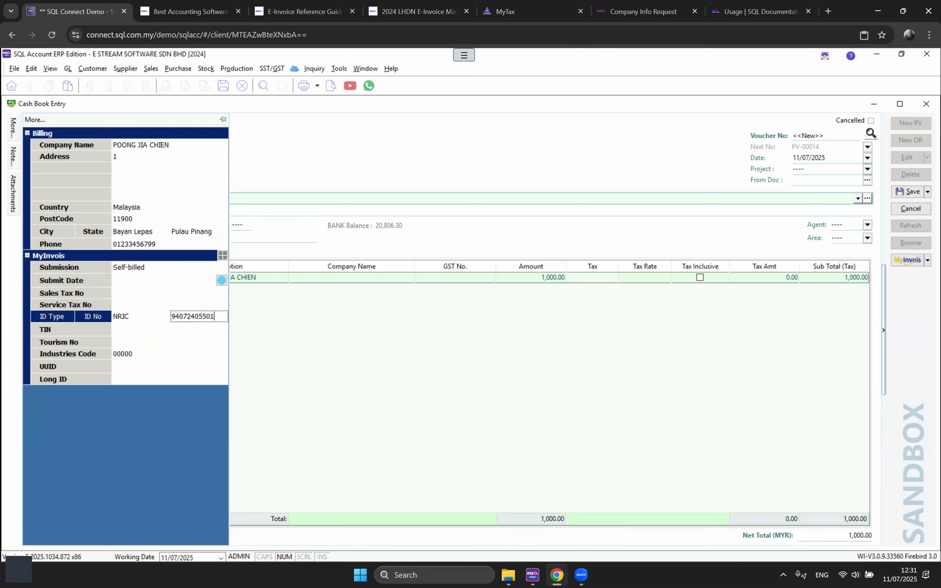
left_click(129, 328)
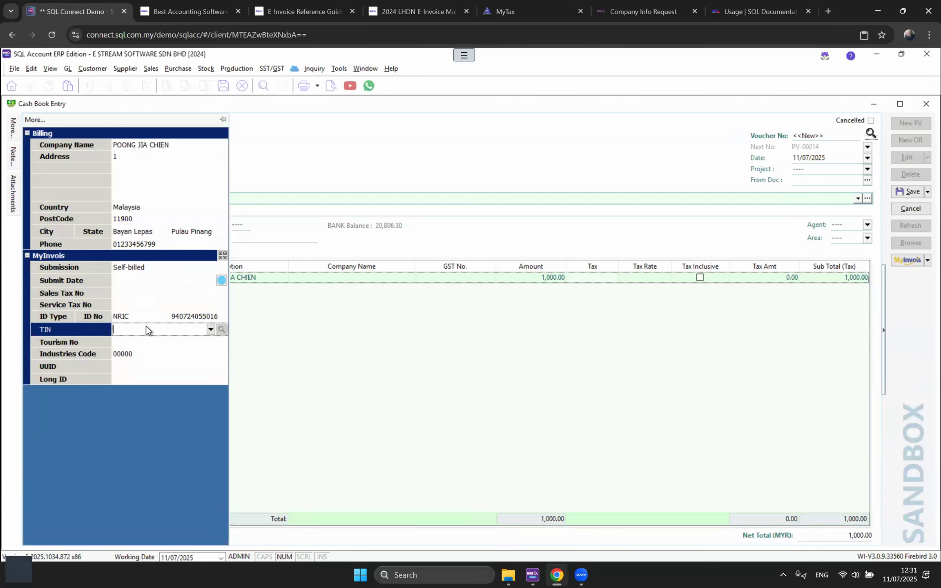
left_click(210, 329)
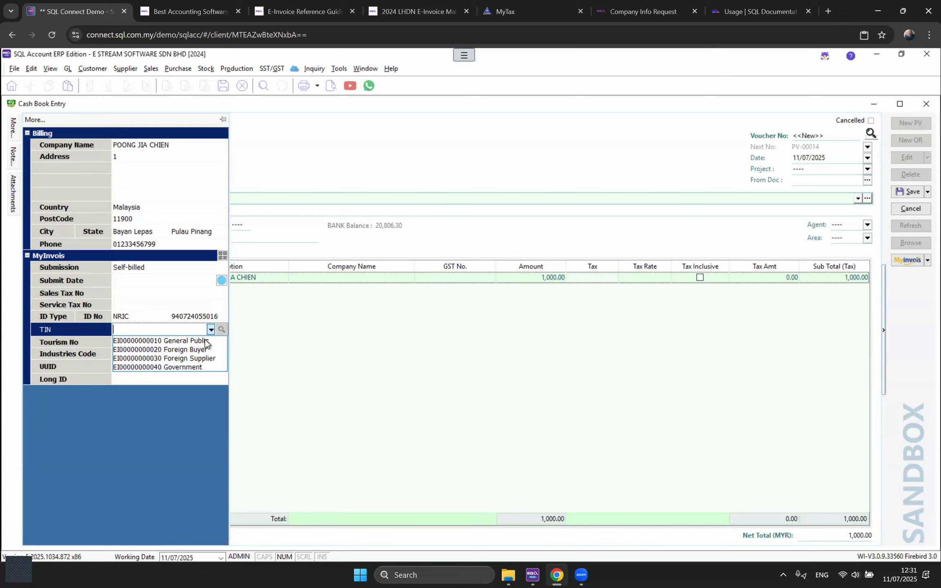
left_click(186, 342)
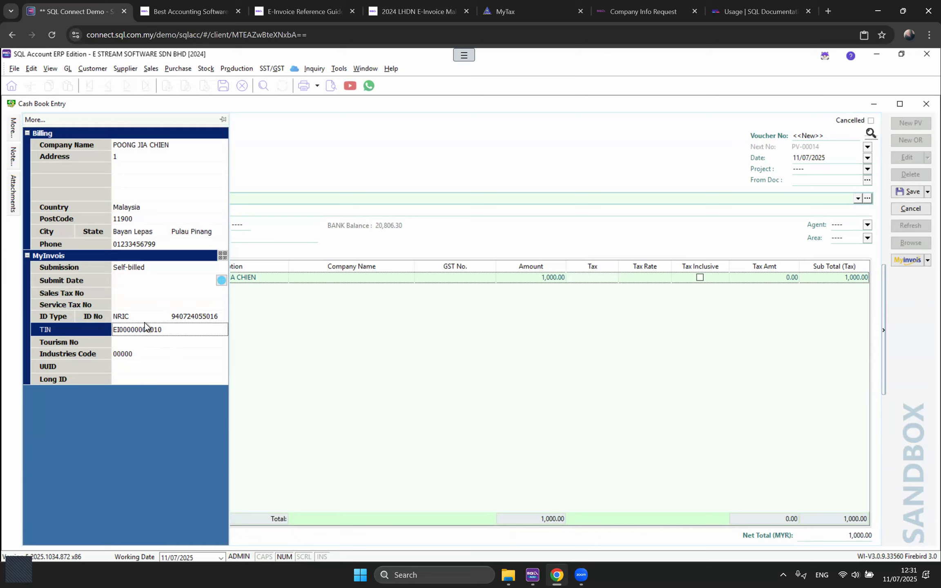
left_click(157, 315)
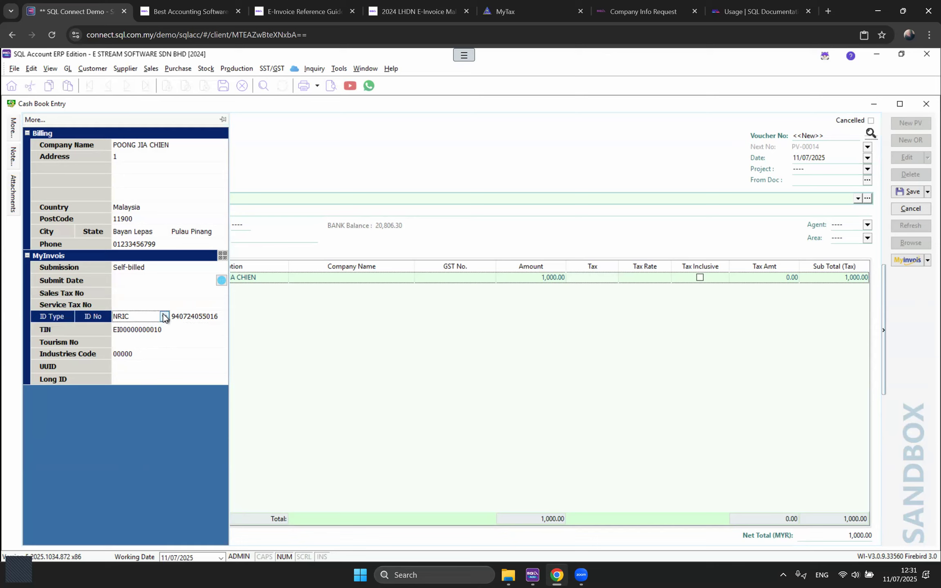
left_click(164, 317)
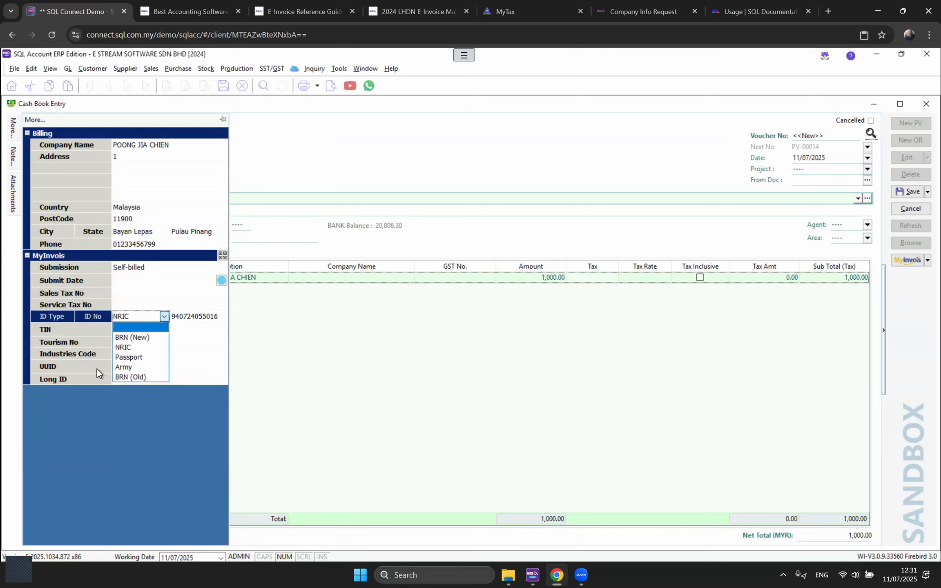
left_click(93, 459)
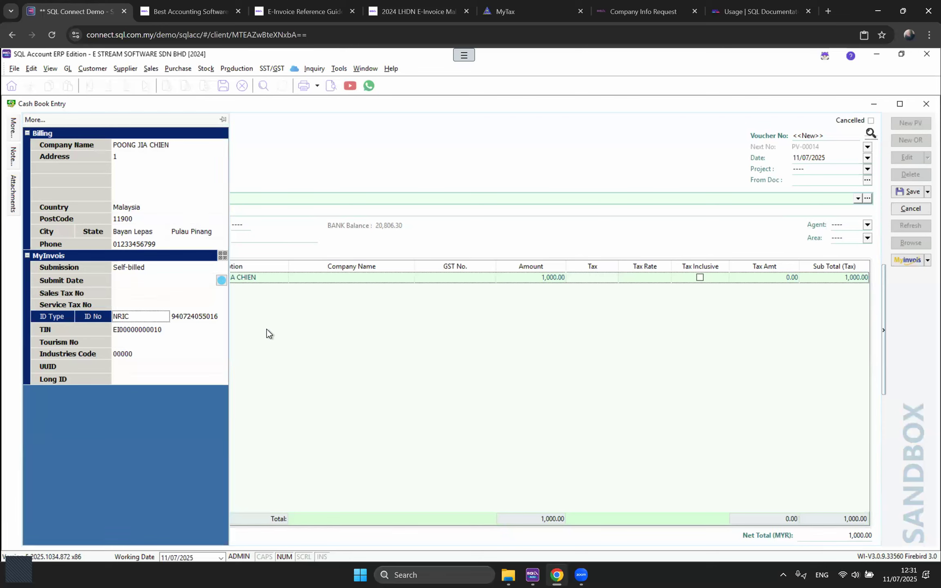
Step: Save the voucher as PV-00014, then edit it to add and delete a blank line
left_click(895, 192)
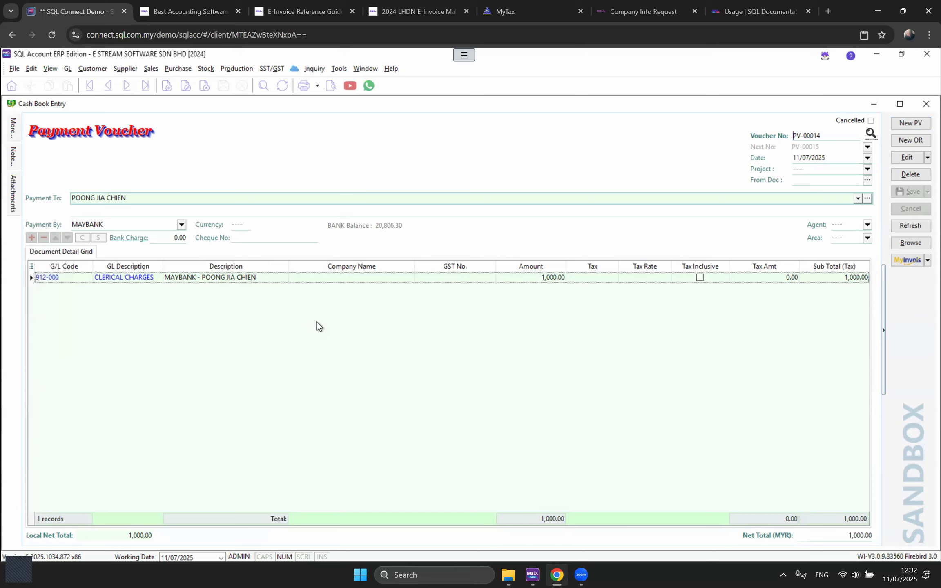
left_click(907, 157)
left_click(31, 238)
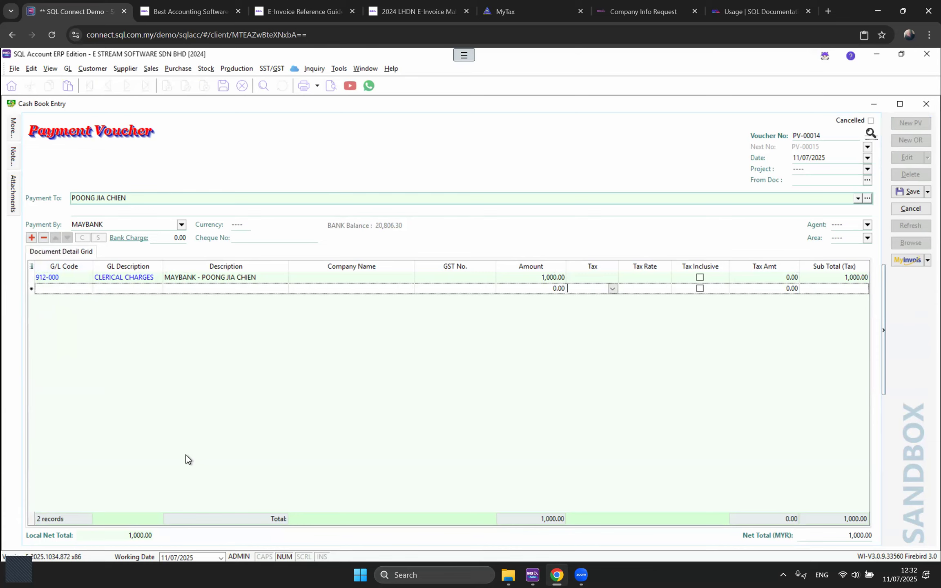
left_click(44, 237)
left_click(499, 325)
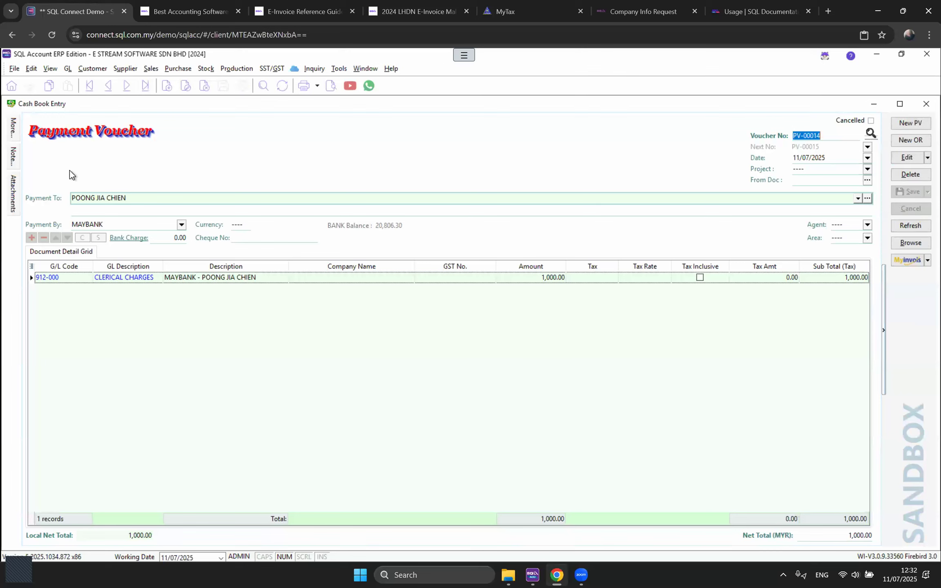
Step: Submit PV-00014 as a sandbox e-invoice and review the self-billed invoice totalling RM 1,000.00
left_click(914, 263)
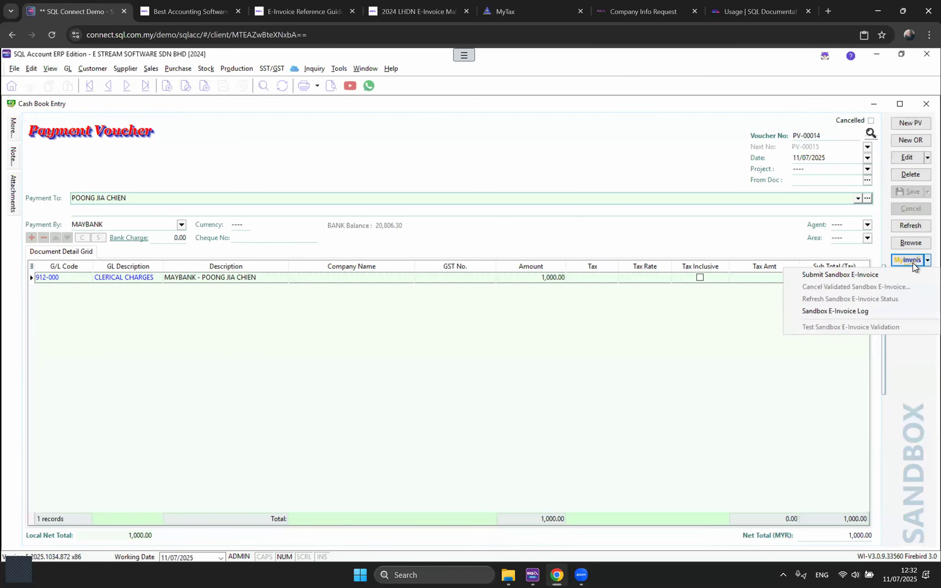
left_click(885, 275)
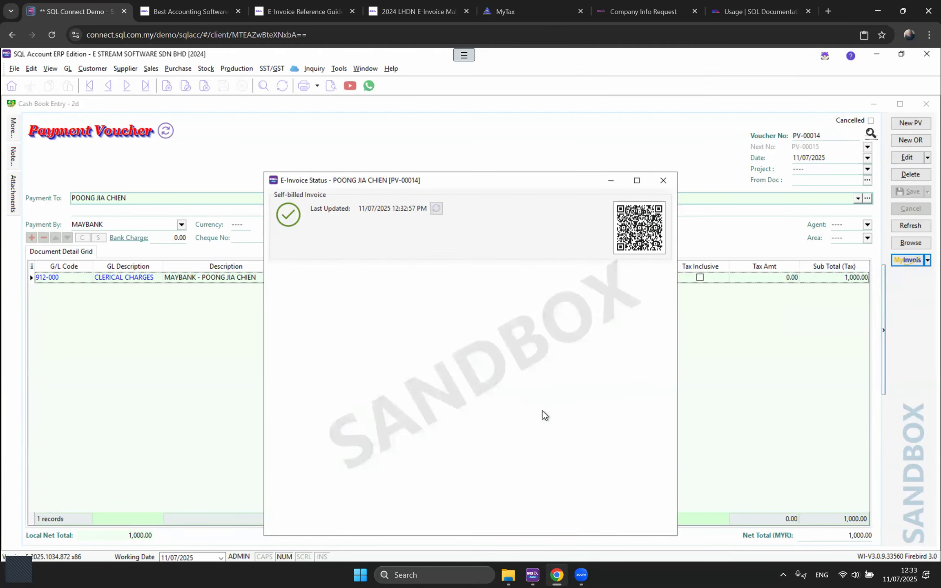
scroll(331, 363, "down", 2)
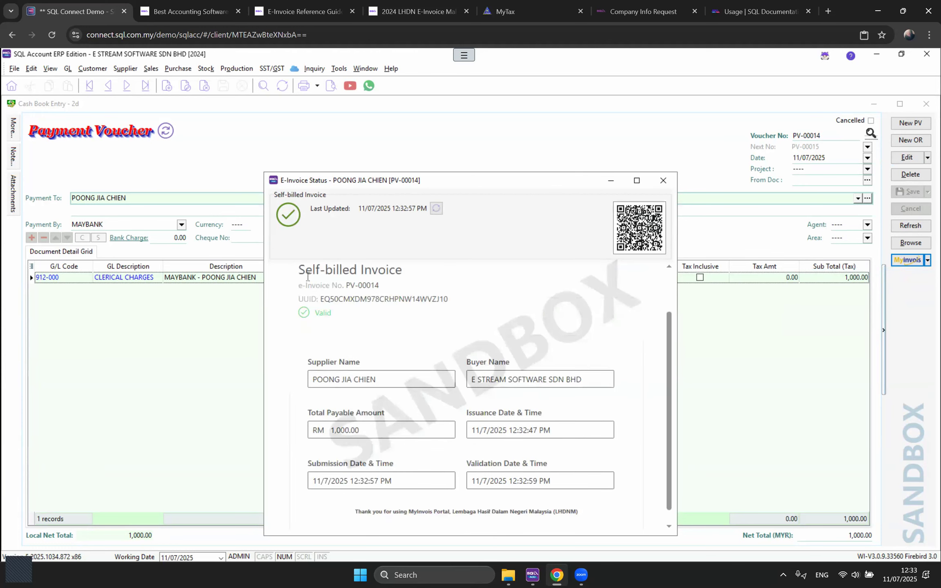
left_click_drag(299, 270, 459, 279)
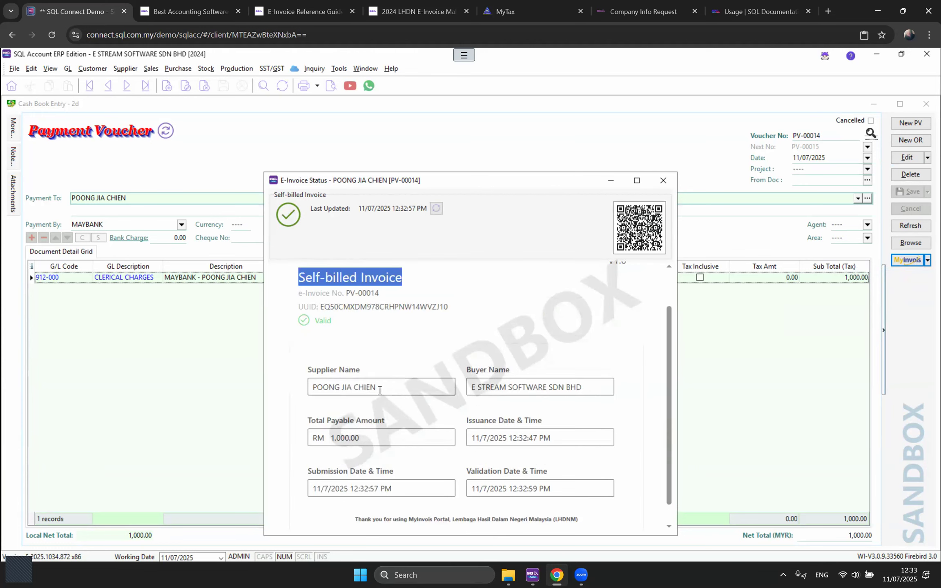
left_click_drag(380, 390, 294, 385)
left_click_drag(450, 437, 279, 436)
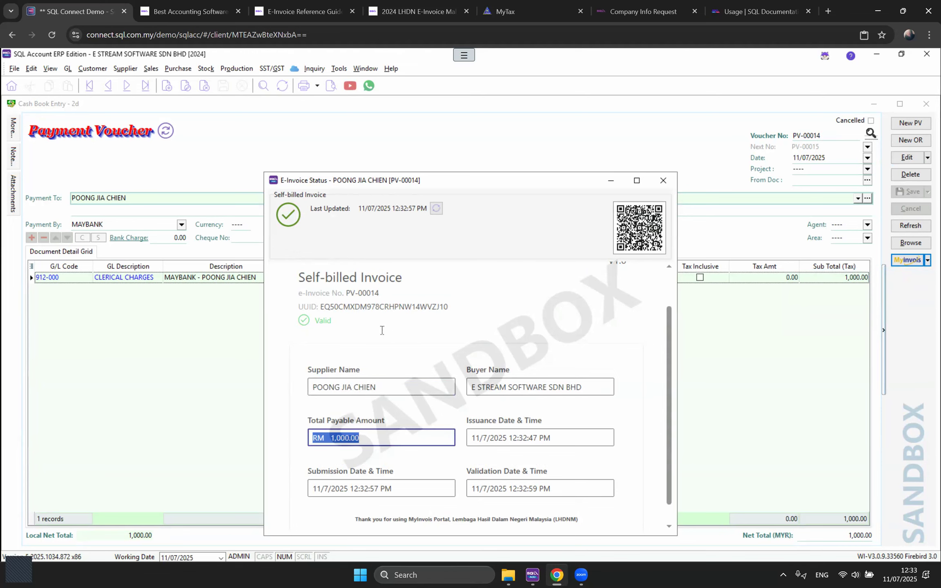
left_click(662, 182)
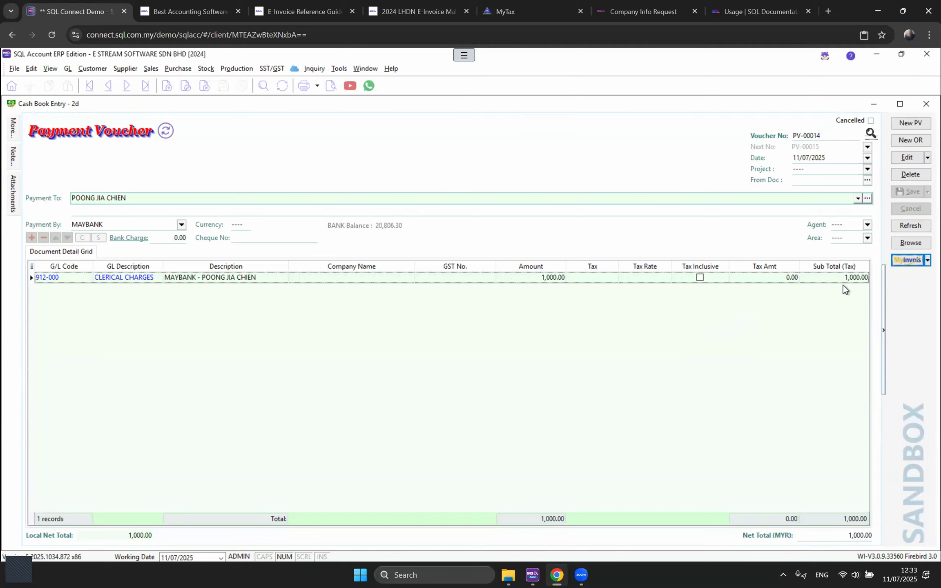
Step: Refresh the e-invoice status and check the voucher's UUID in the More panel
left_click(913, 225)
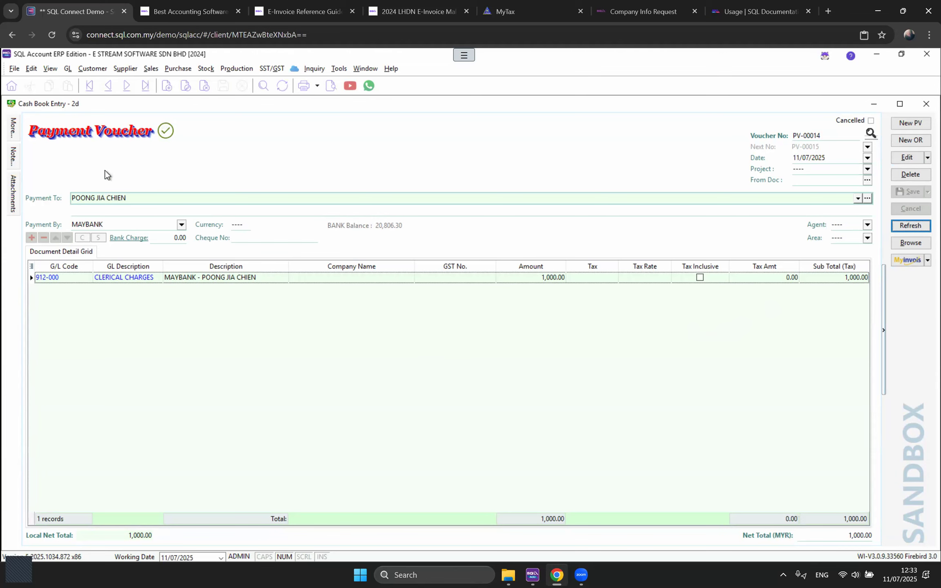
mouse_move(14, 137)
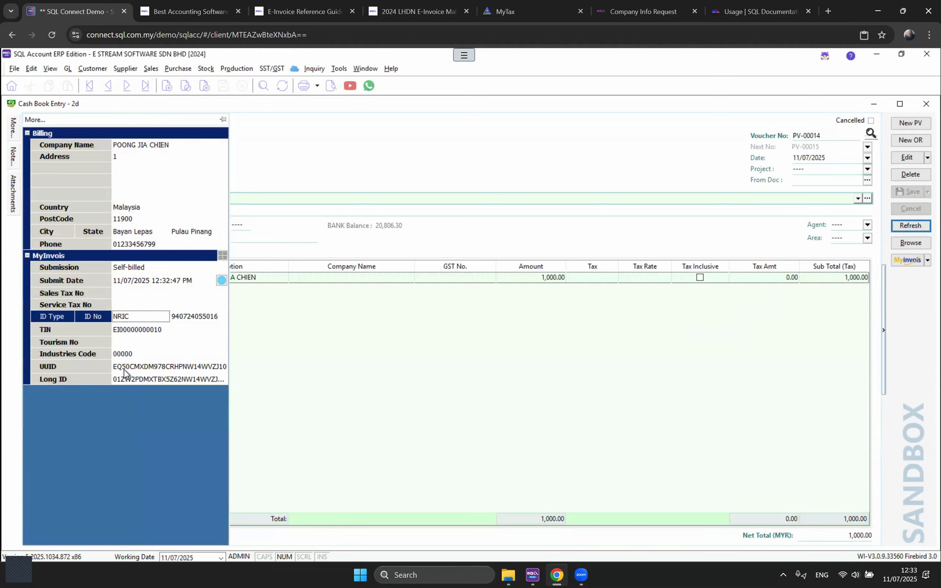
left_click(137, 368)
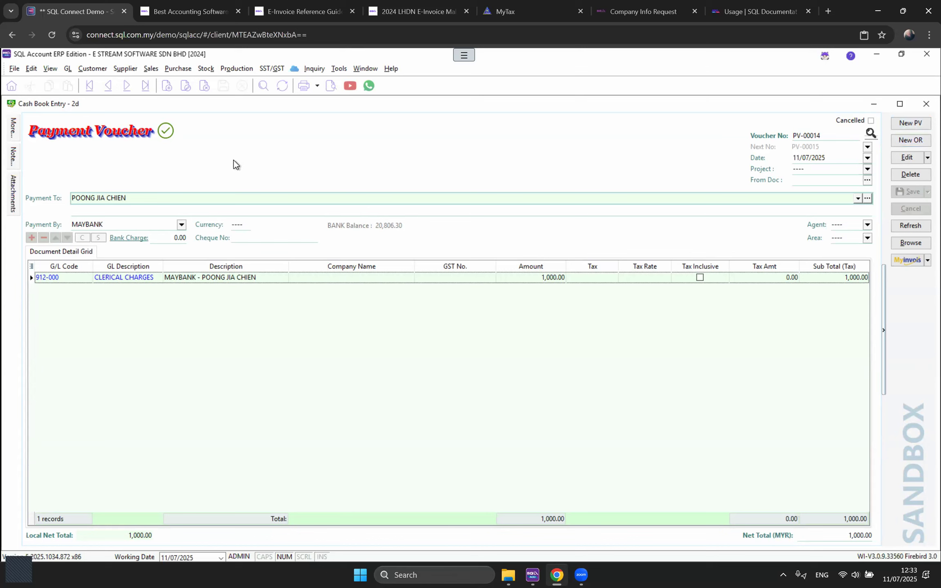
left_click(64, 71)
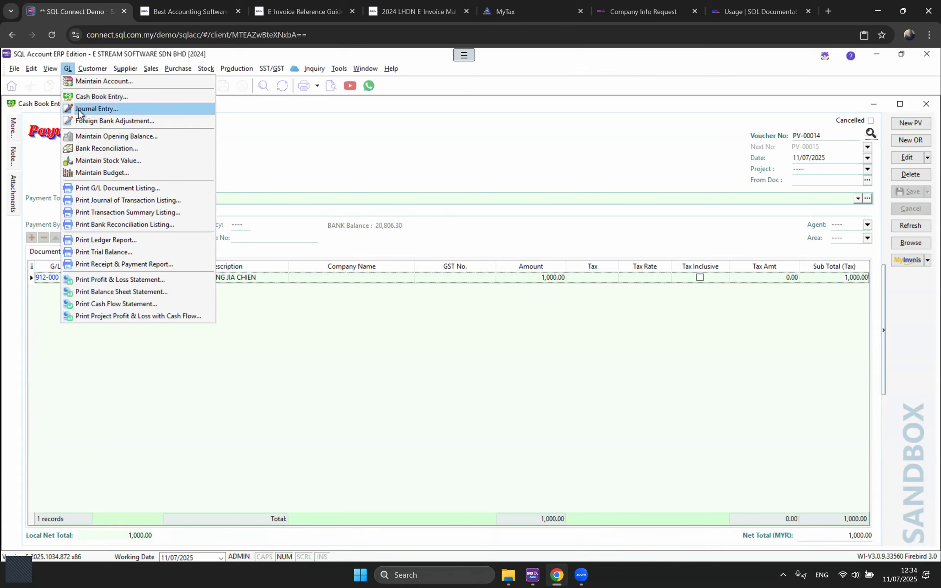
Step: Open the Journal Entry list, glance at Supplier Credit Notes, and start new journal JV-00002
left_click(79, 109)
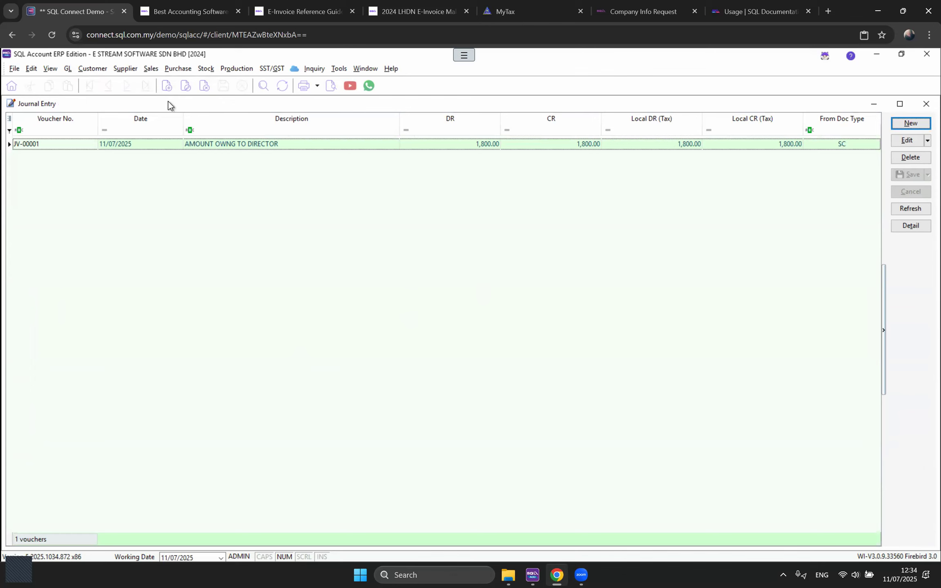
left_click(125, 68)
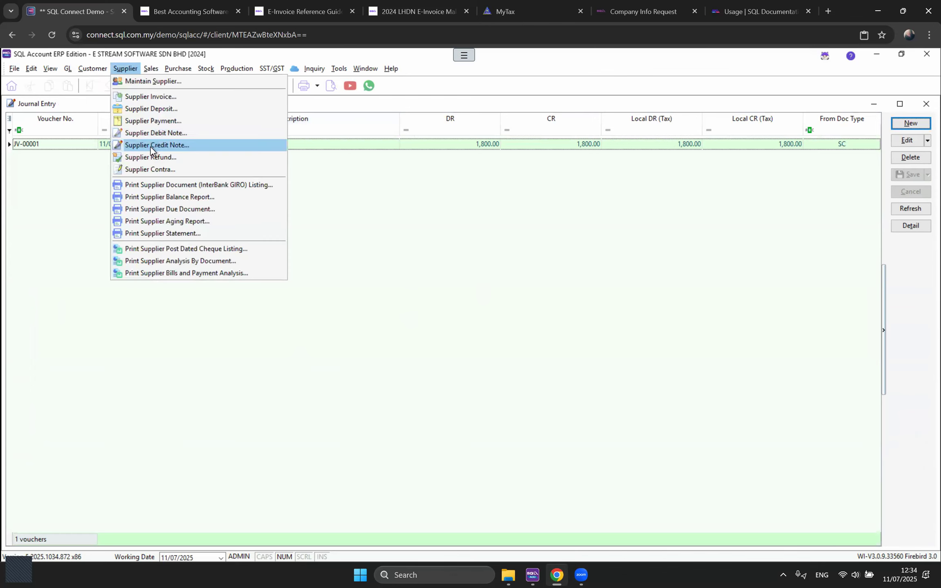
left_click(163, 157)
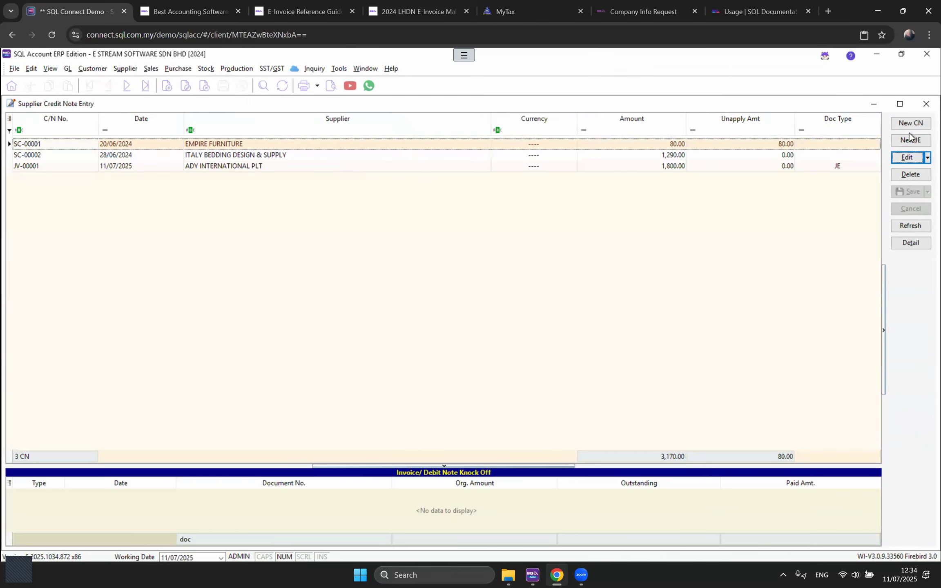
left_click(924, 104)
left_click(252, 148)
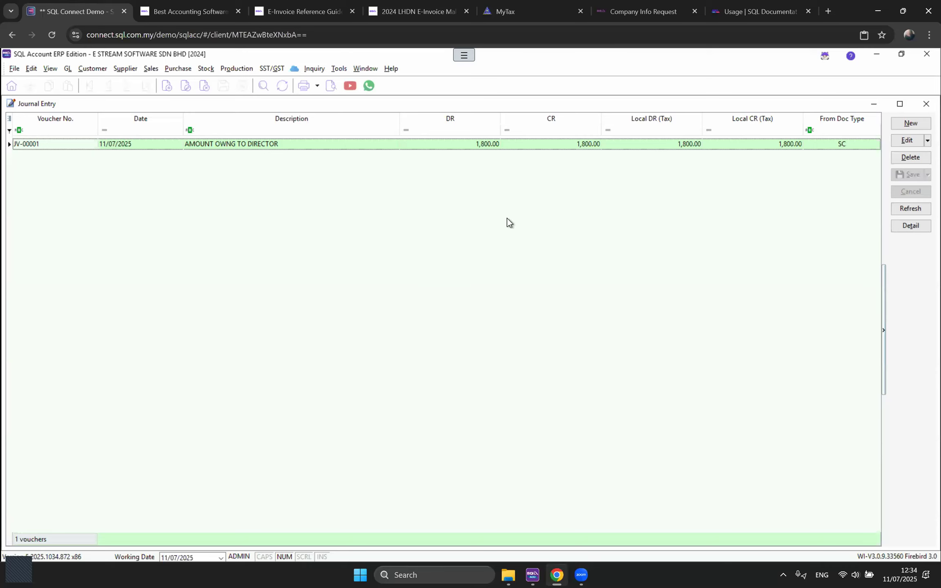
left_click(905, 124)
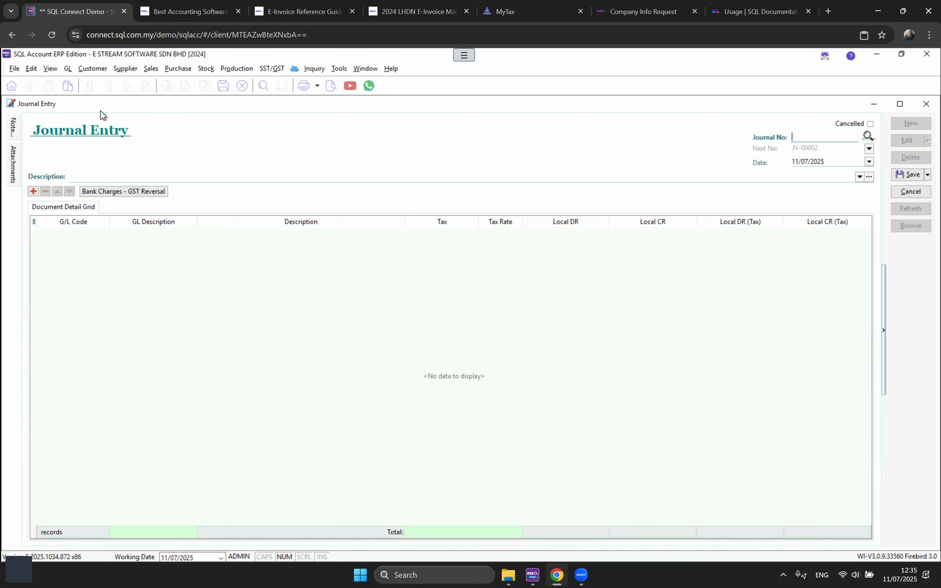
Step: Open a new Cash Book payment voucher and a new Supplier Payment entry
left_click(68, 69)
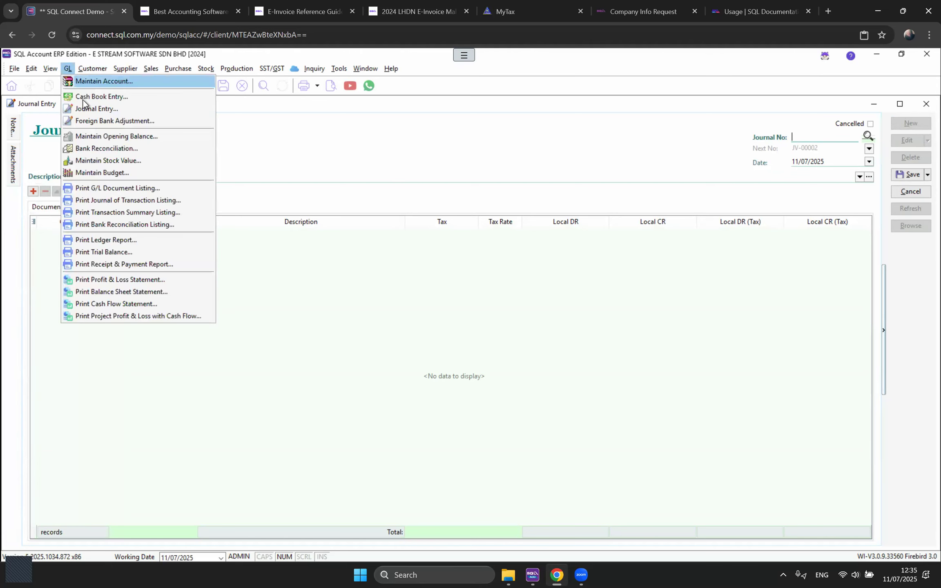
left_click(111, 106)
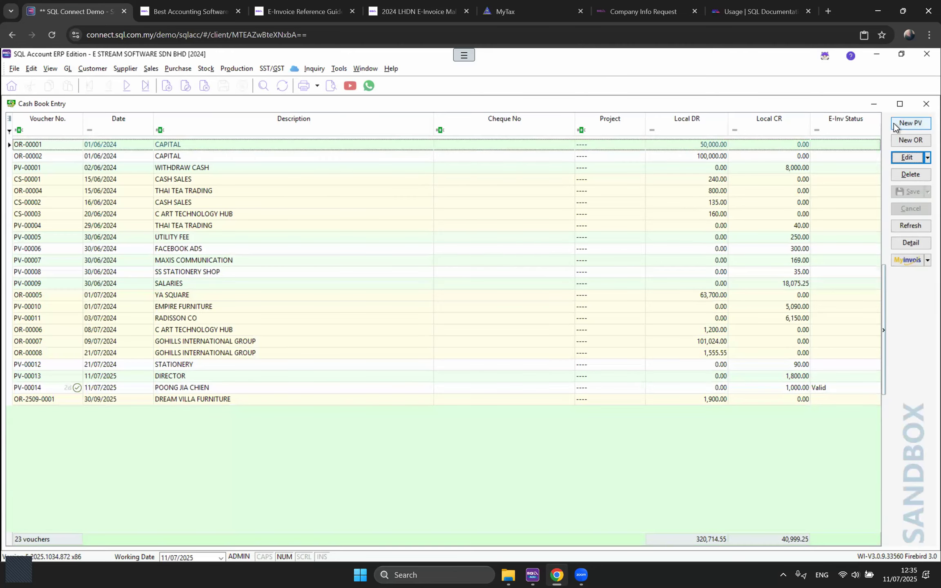
left_click(906, 124)
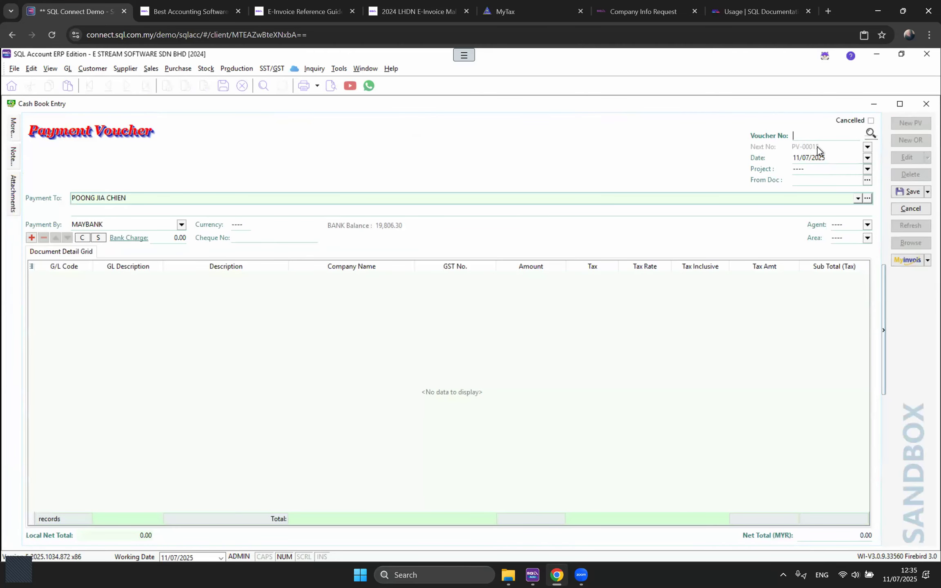
left_click(120, 69)
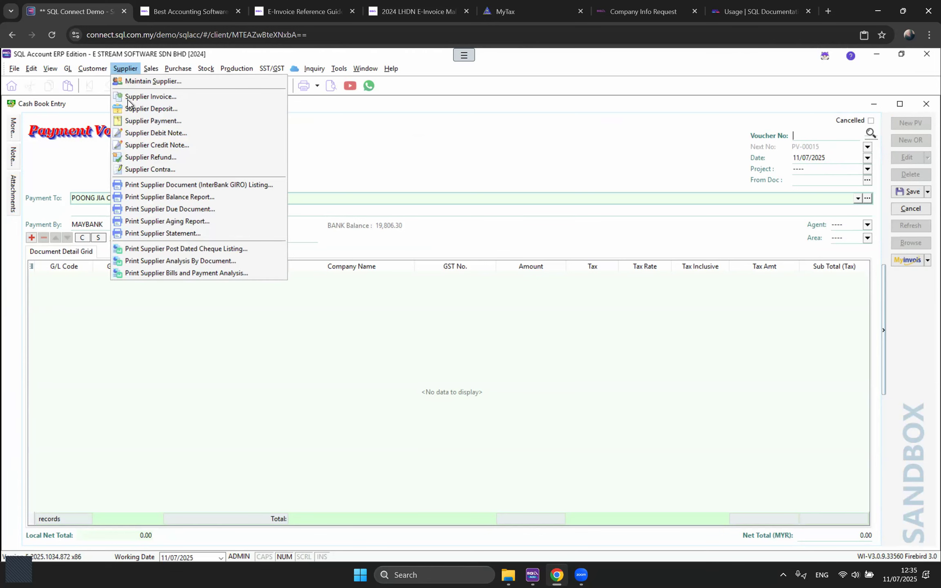
left_click(135, 125)
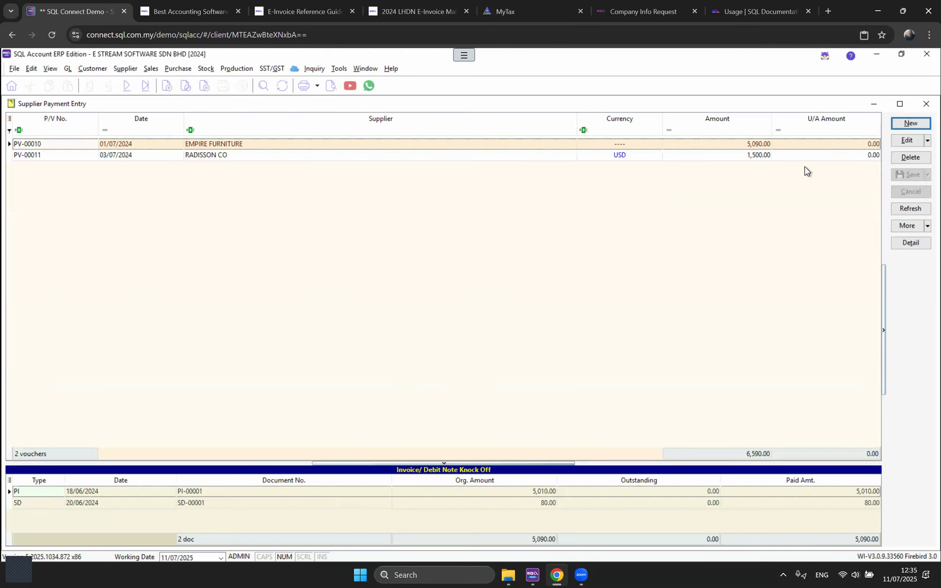
left_click(910, 128)
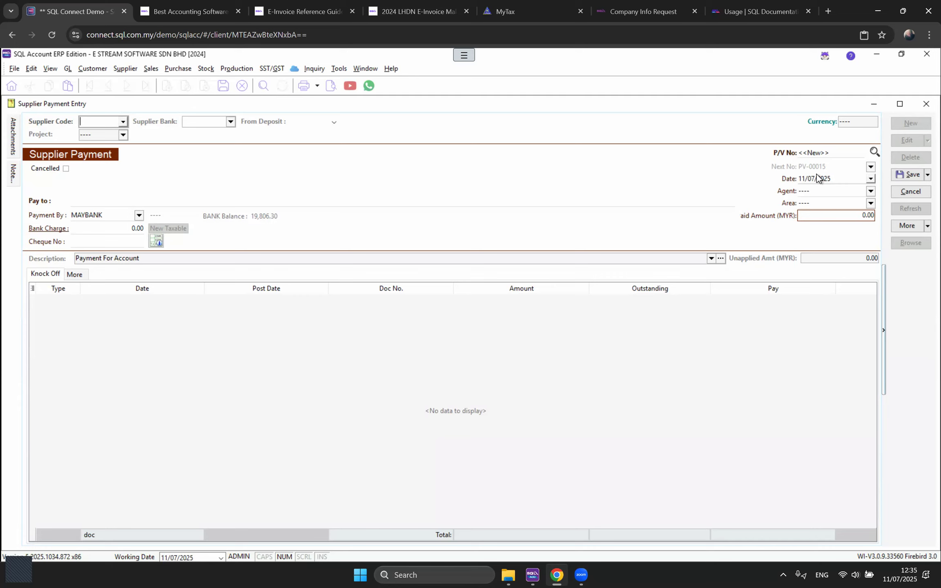
Step: Copy the Payment Voucher numbering set as a new set named Supplier Payment Voucher
left_click(335, 70)
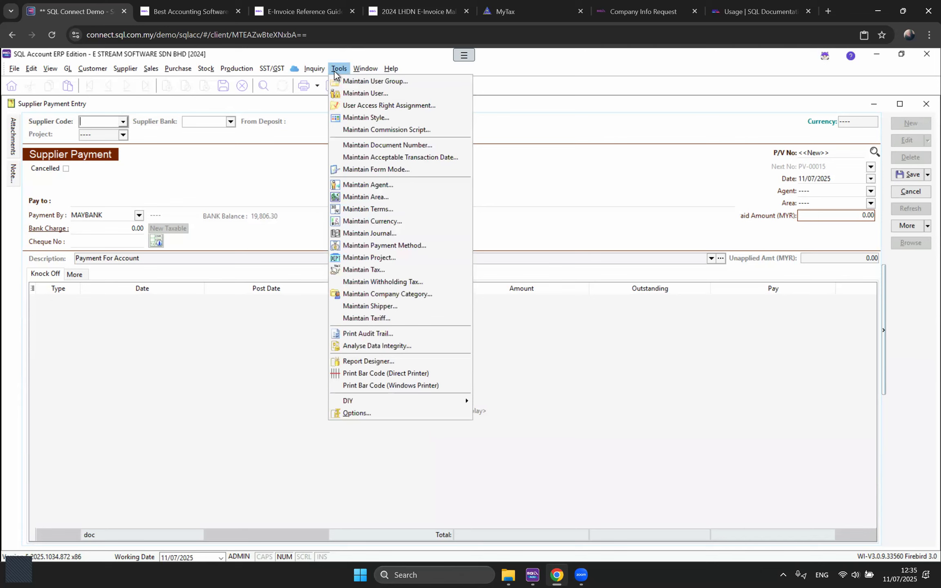
left_click(349, 146)
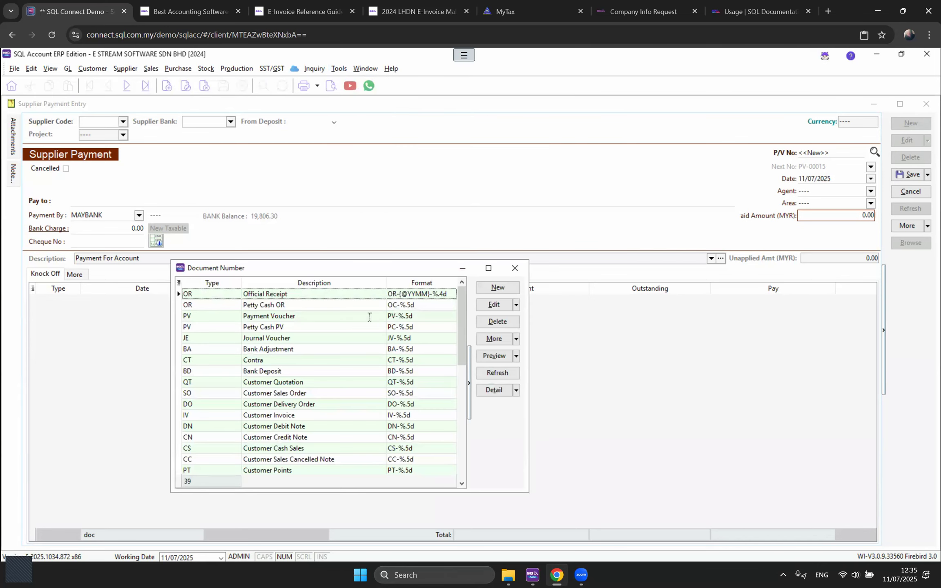
left_click(294, 317)
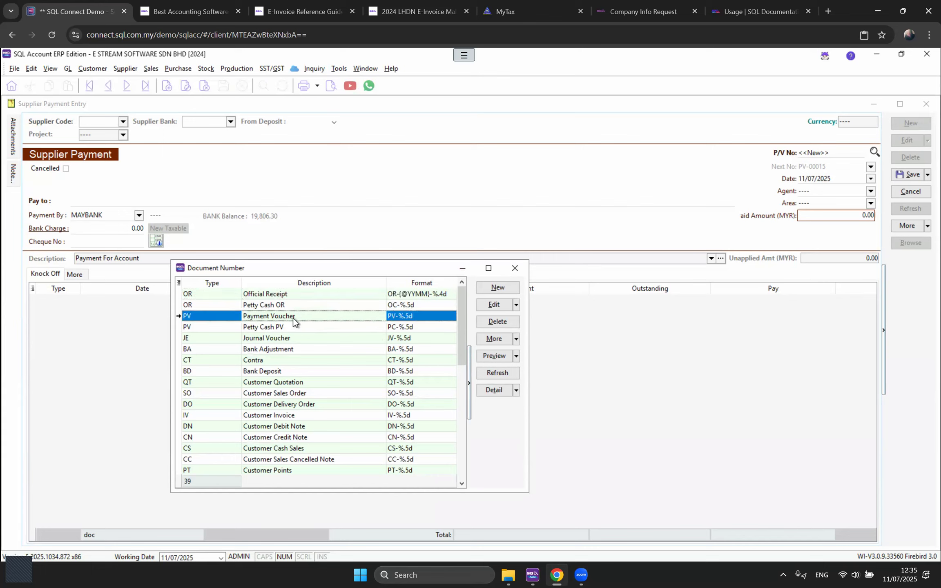
double_click(294, 320)
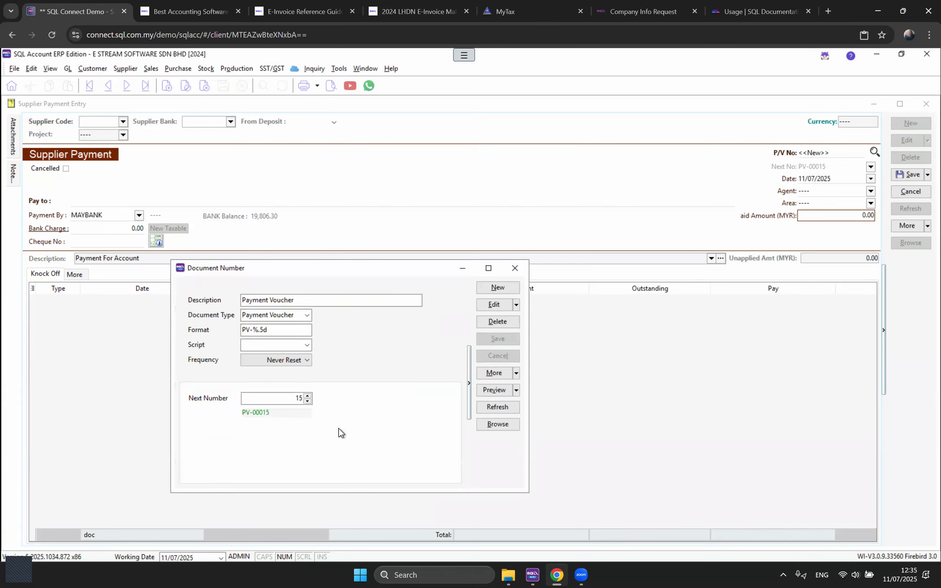
left_click(517, 305)
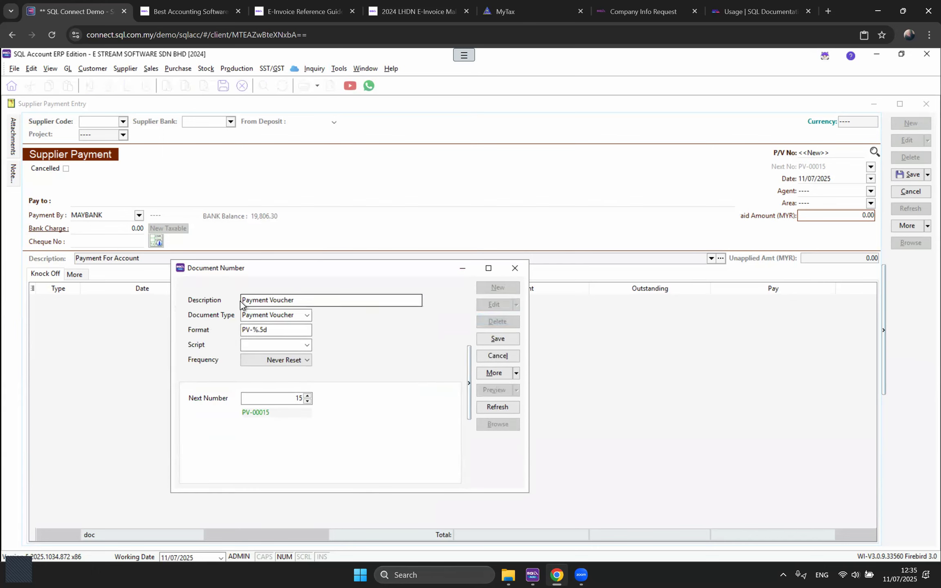
type("S")
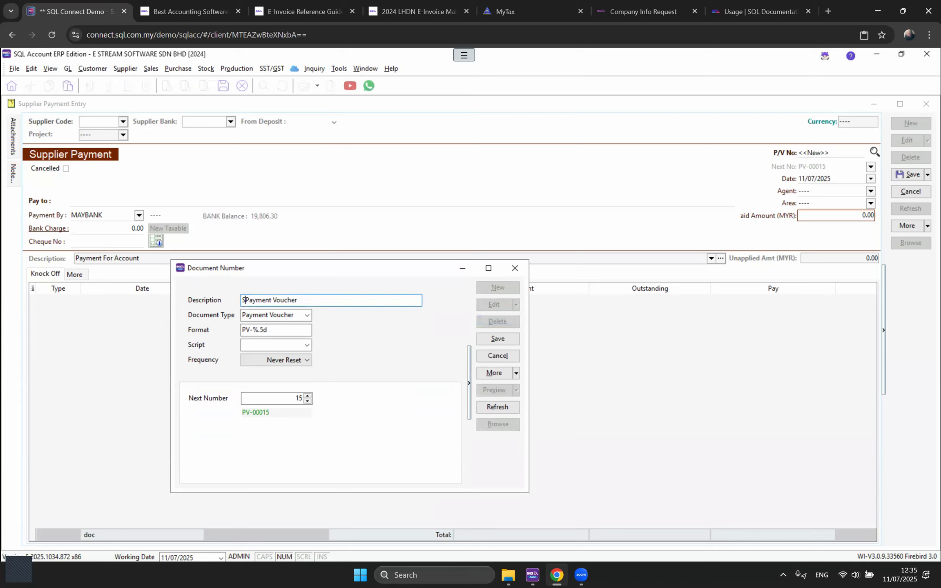
type("upplier")
Step: Keep document type PV, change the format to SPV-%.5d, and save the new numbering set
left_click(307, 317)
scroll(328, 436, "down", 4)
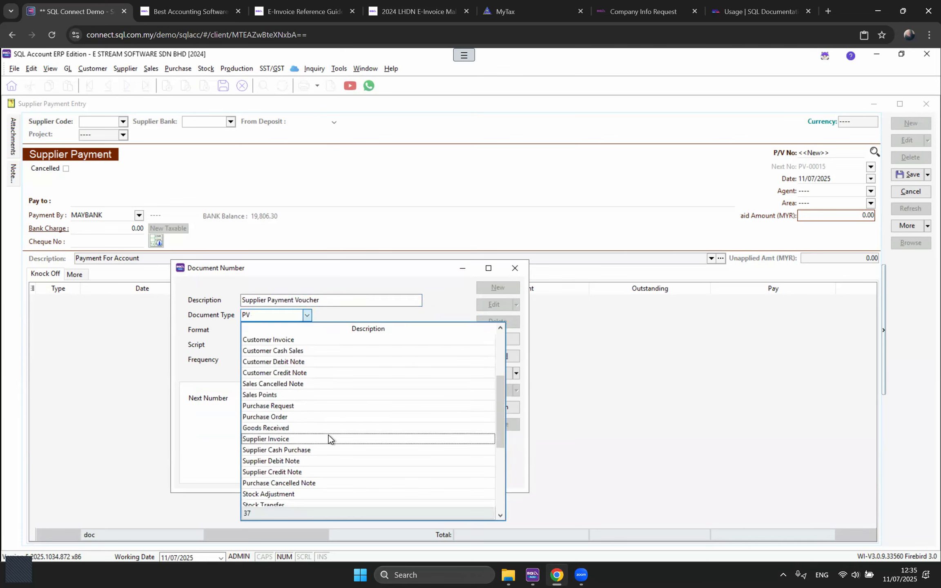
scroll(287, 414, "up", 4)
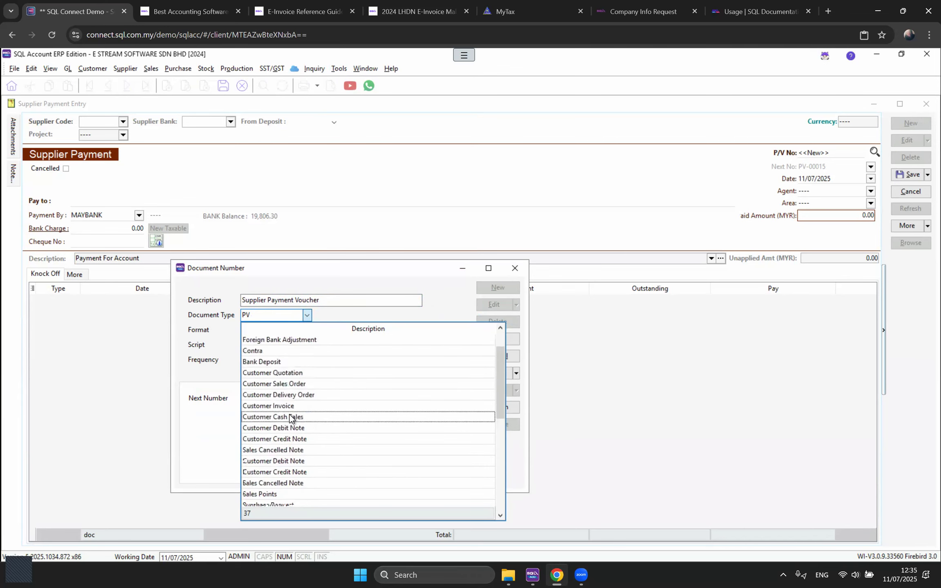
left_click(288, 285)
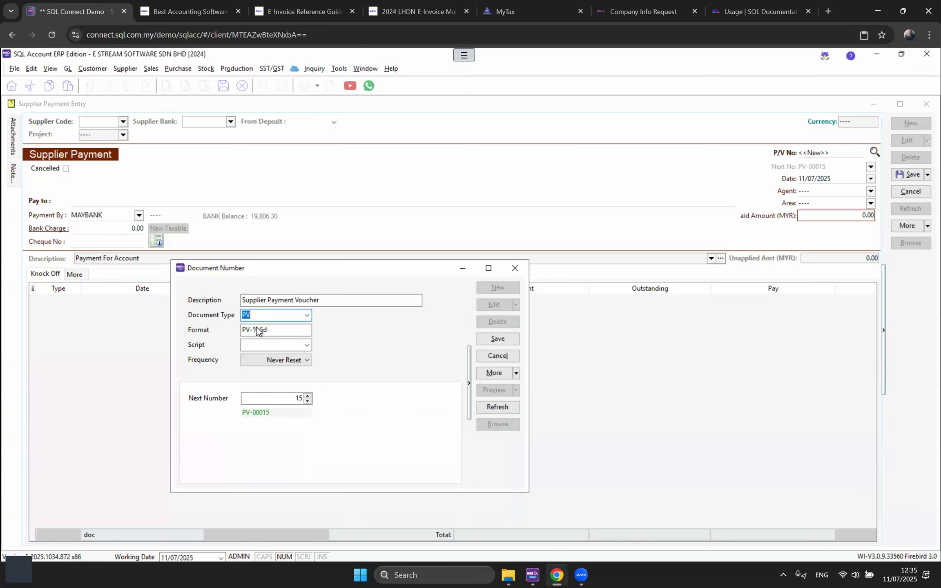
left_click(242, 332)
left_click(242, 332)
type("S")
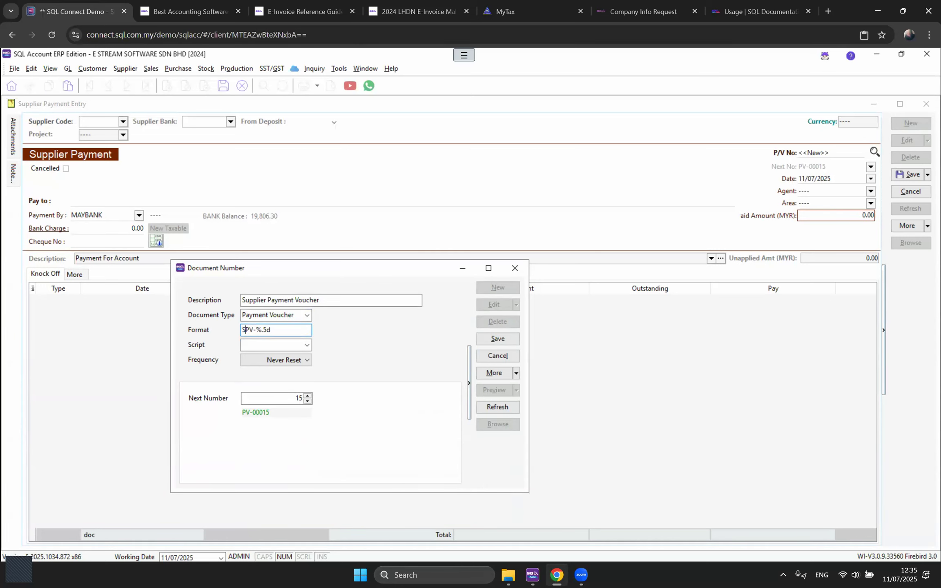
left_click(498, 340)
left_click(514, 269)
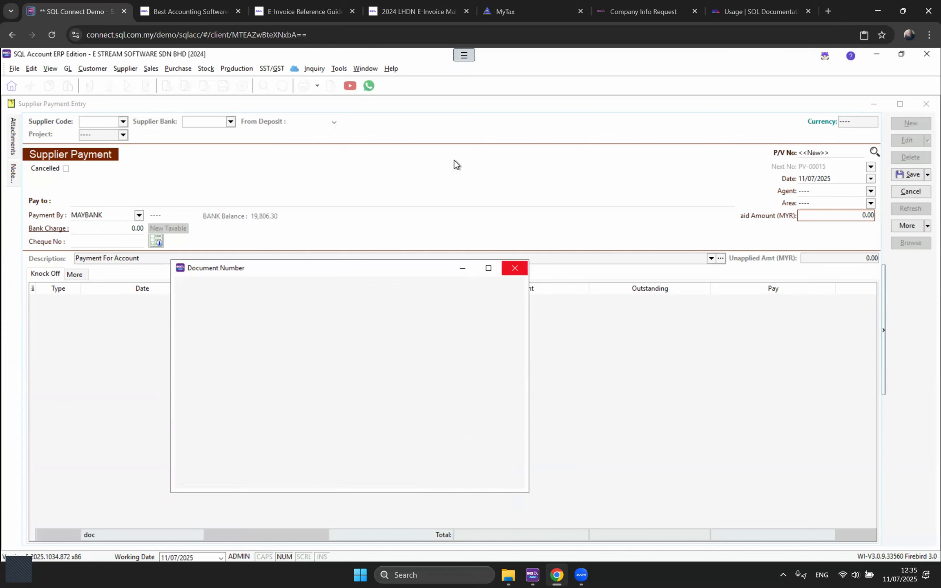
left_click(871, 167)
Step: Make Supplier Payment Voucher the default numbering, then restart the payment to get SPV-00015
left_click(778, 213)
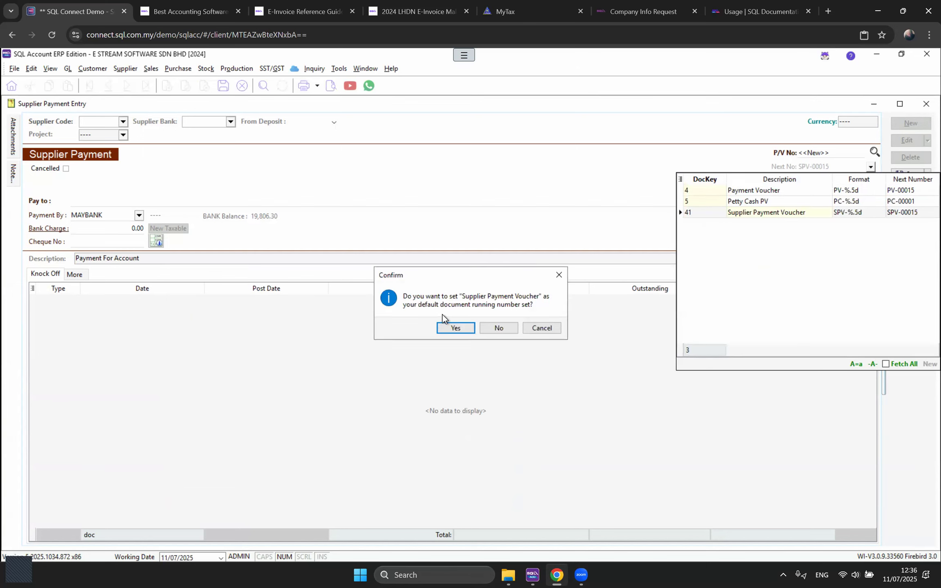
left_click(454, 329)
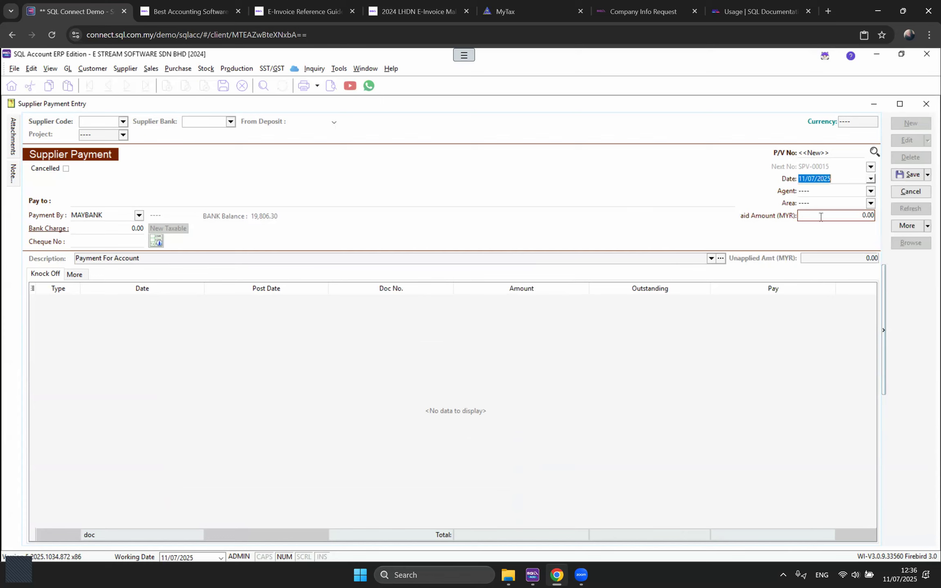
left_click(910, 191)
left_click(496, 327)
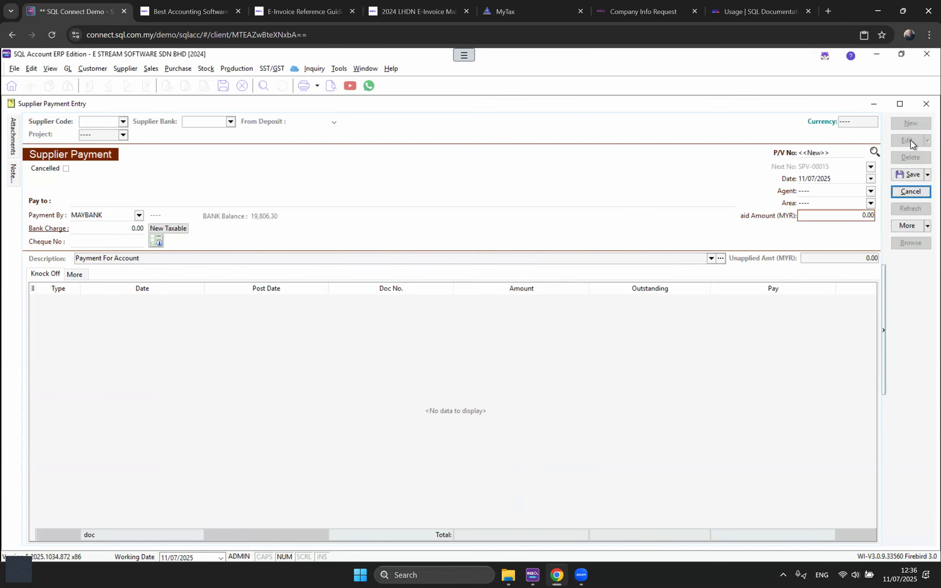
left_click(915, 123)
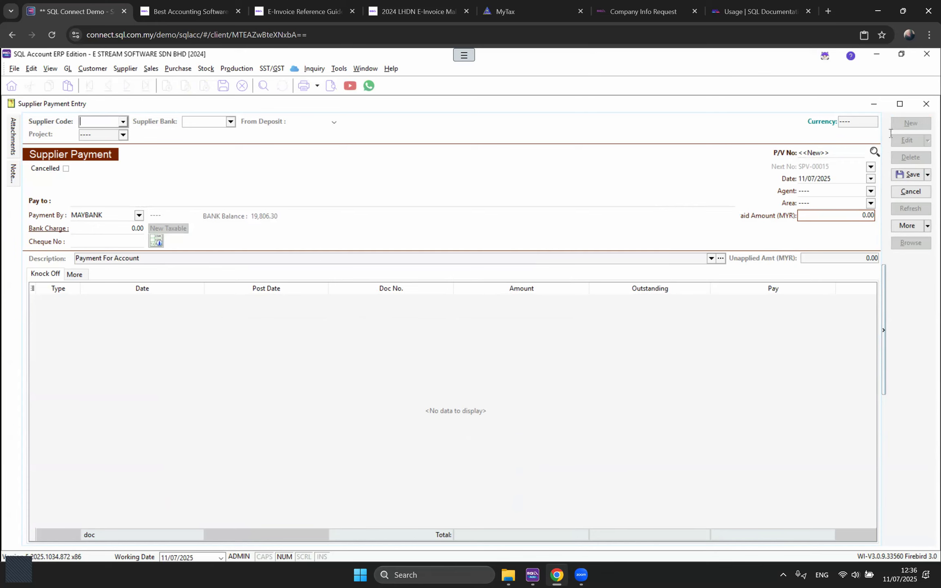
Step: Close the supplier payment and cash book payment voucher windows without saving
left_click(924, 107)
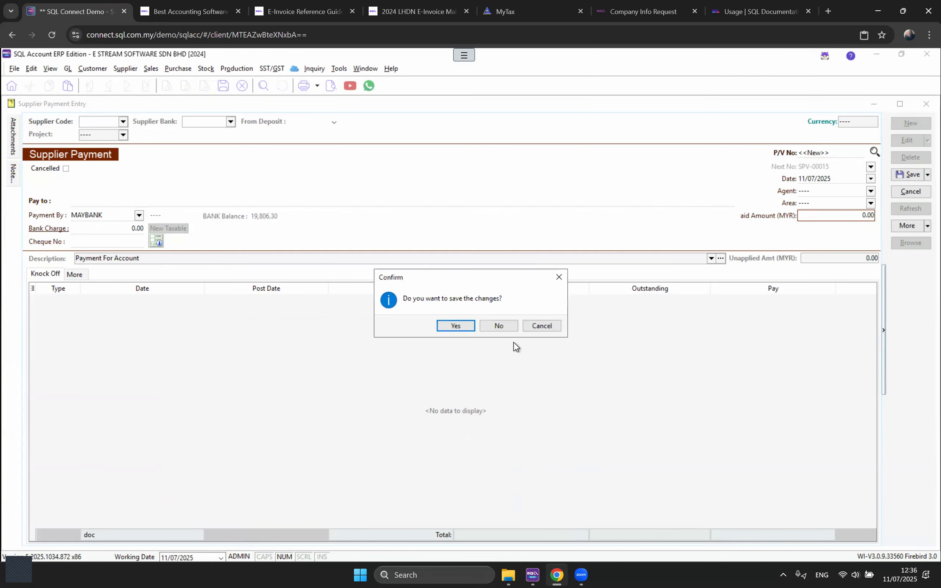
left_click(506, 327)
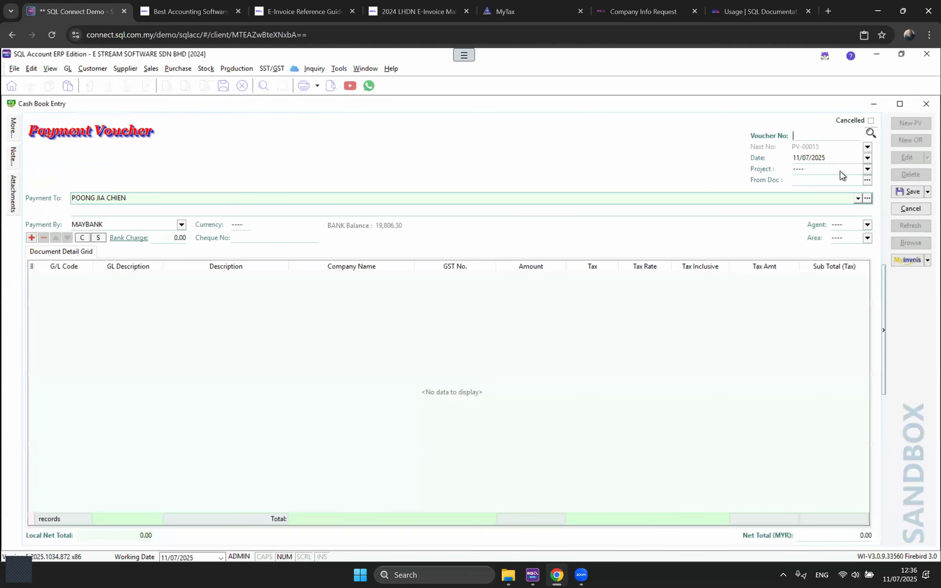
left_click(926, 104)
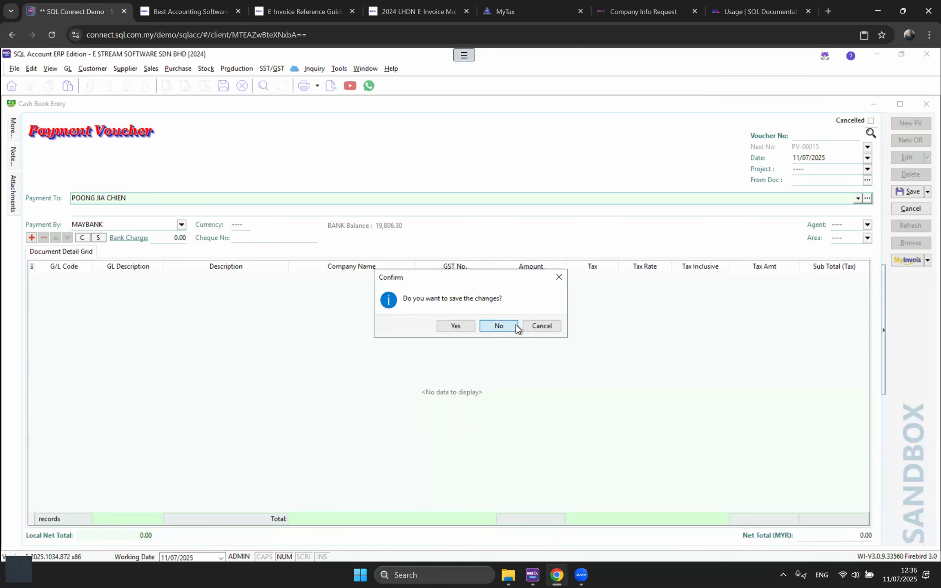
left_click(515, 327)
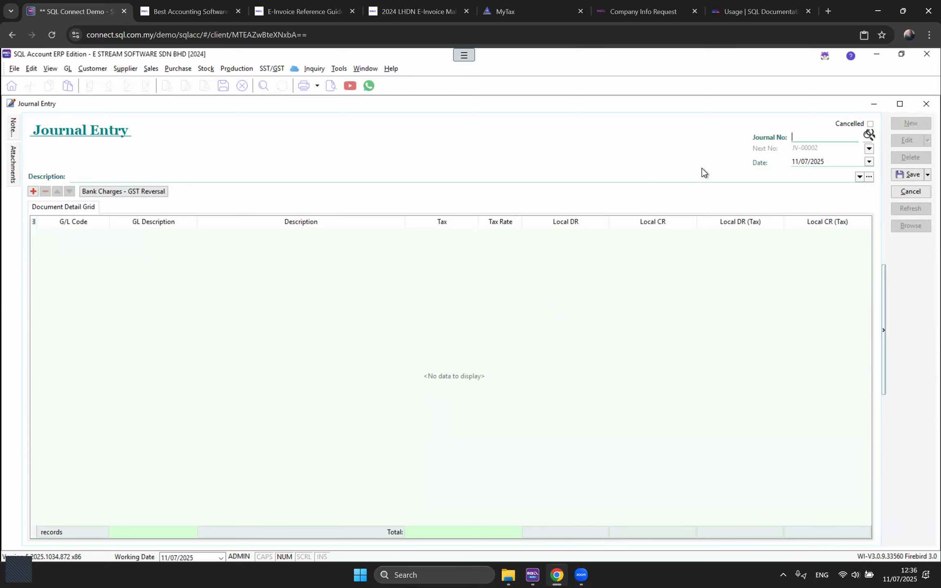
Step: Start a journal dated 31/12/2024 described 'DEPRECIATION OF FIXED ASSETS'
left_click(829, 163)
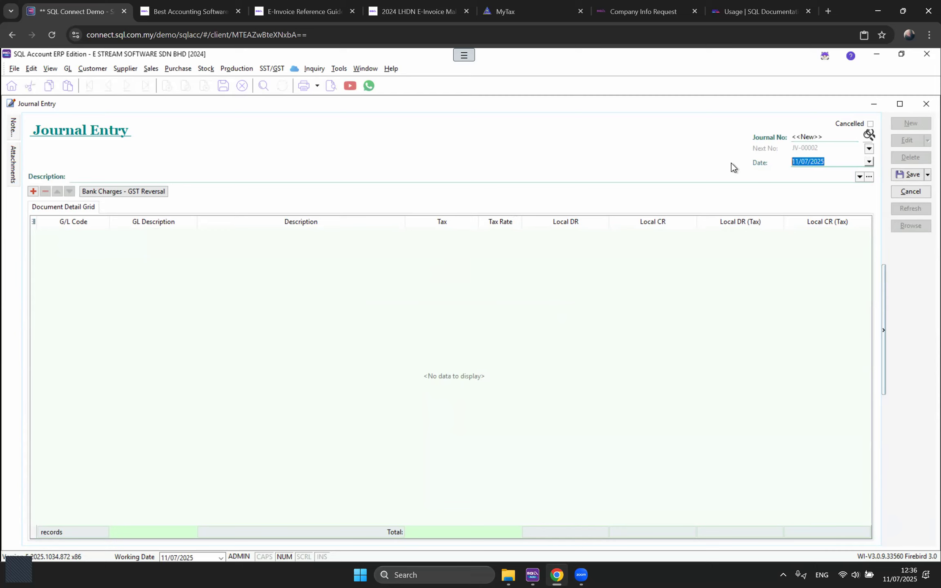
type("31122024")
key("Tab")
key("Tab")
left_click(85, 176)
type("DEPRECIATION OF F")
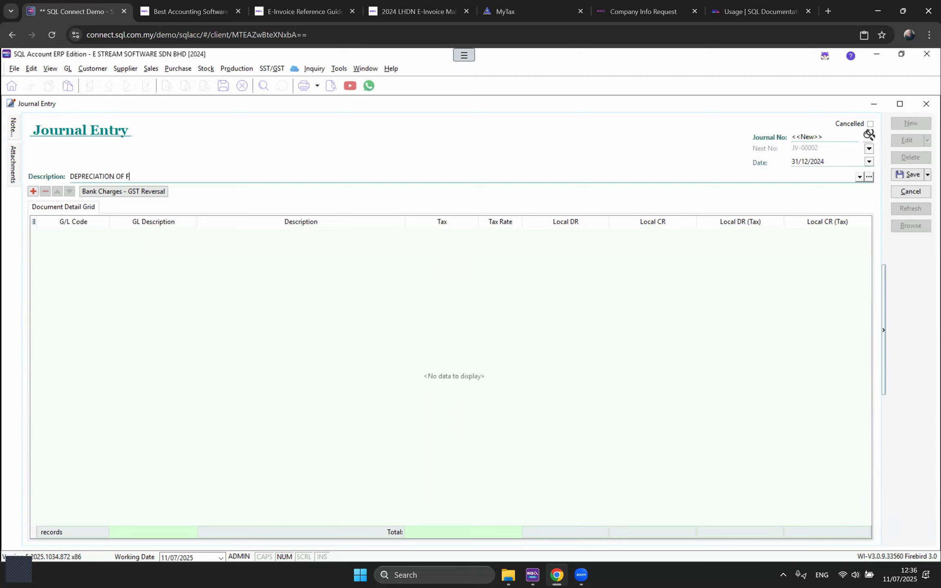
type("IXED ASSETS")
Step: Credit ACCUM DEPRN. - MOTOR VEHICLE and debit 923-000 by 20,000 each, then save, accepting the date warning
left_click(36, 193)
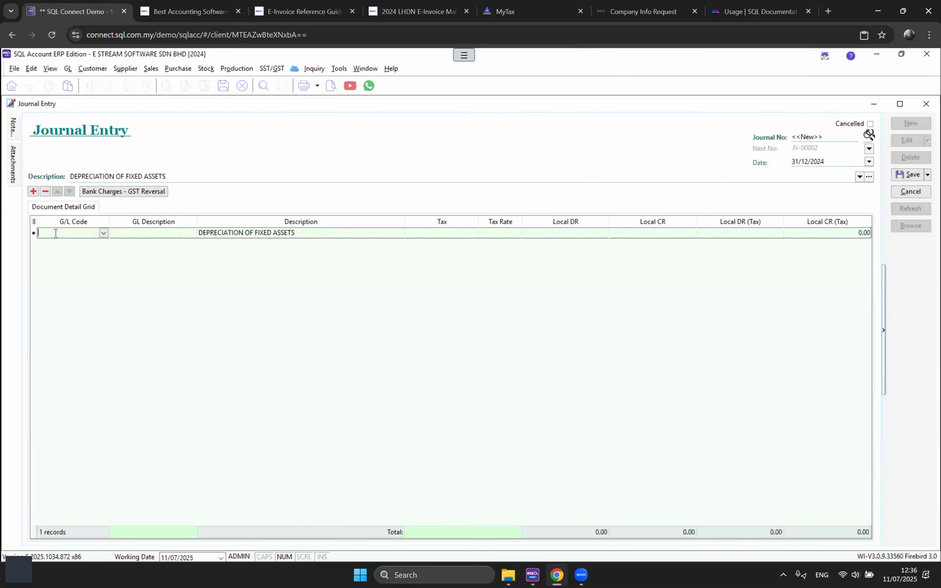
type("ACC")
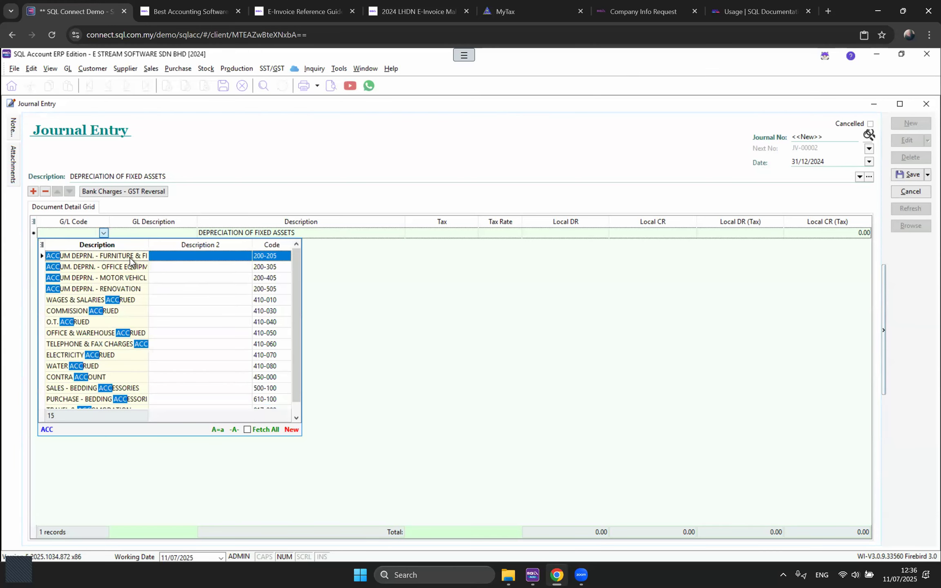
left_click(133, 279)
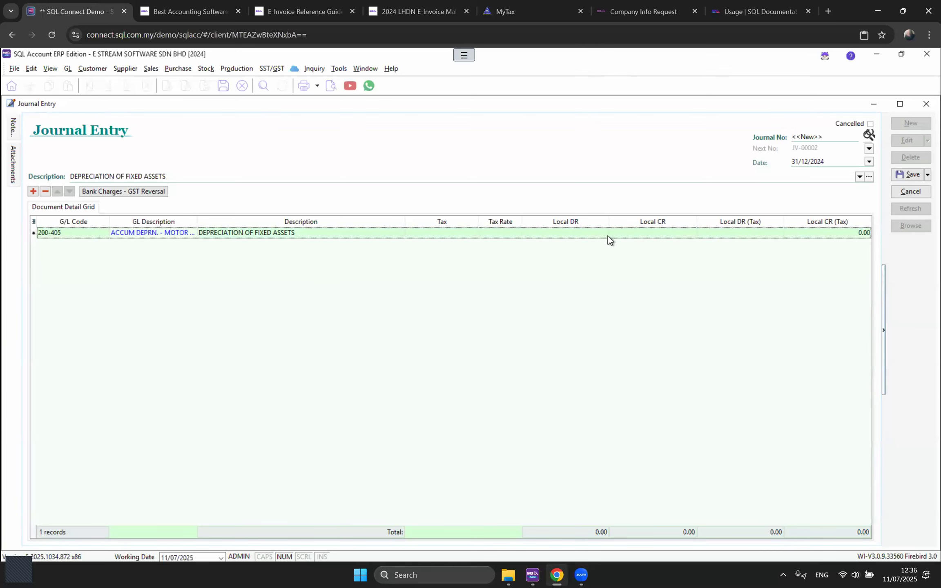
left_click(624, 234)
type("20000")
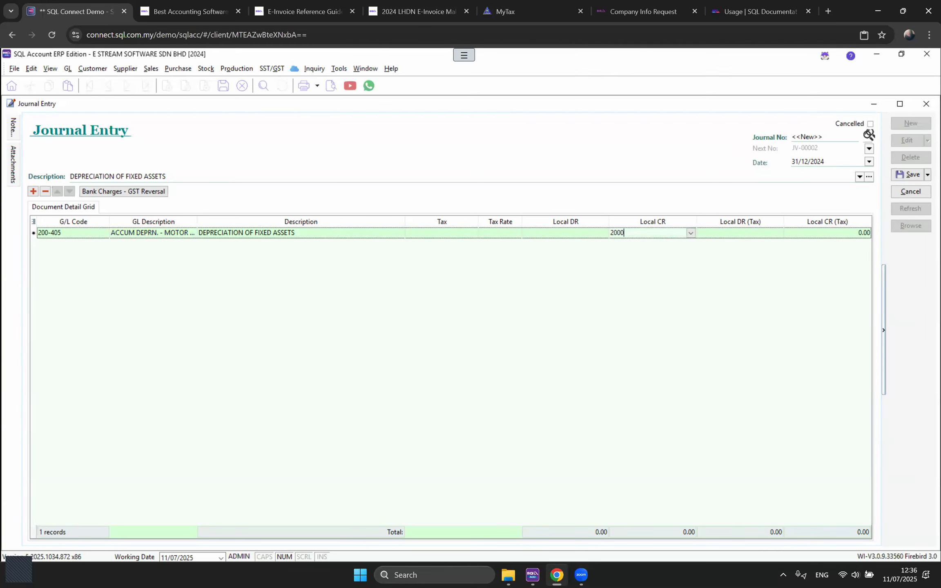
left_click(34, 192)
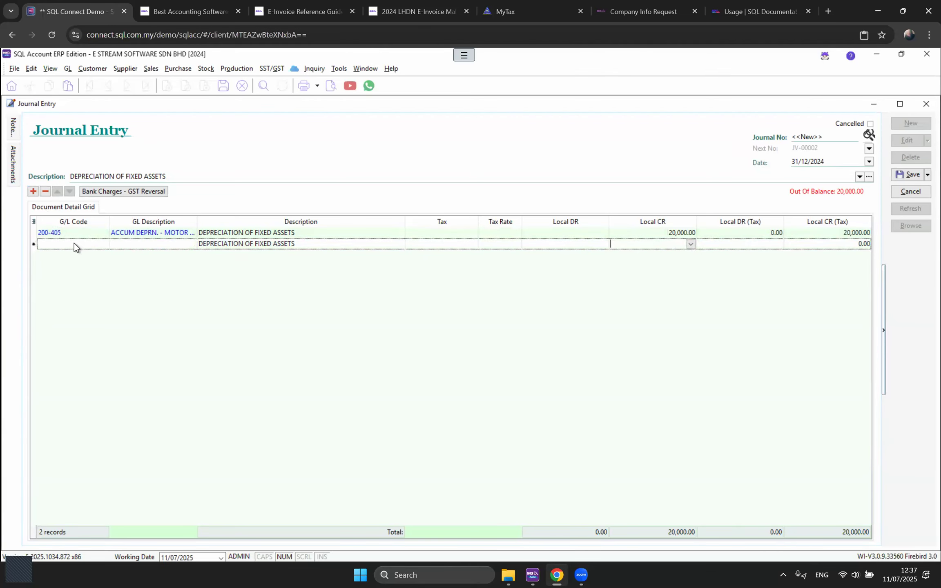
left_click(74, 244)
type("923-000")
left_click(543, 244)
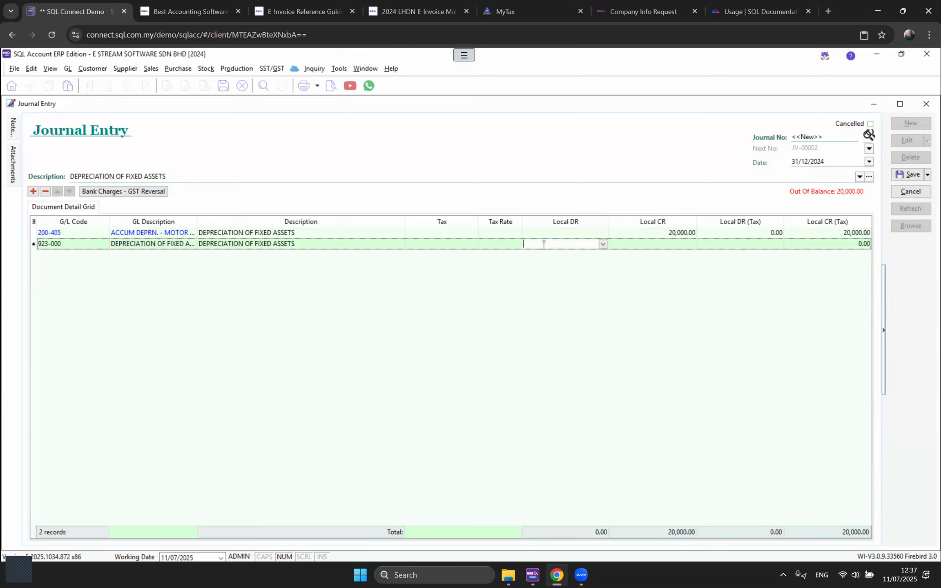
type("20,000")
key("Return")
left_click(897, 176)
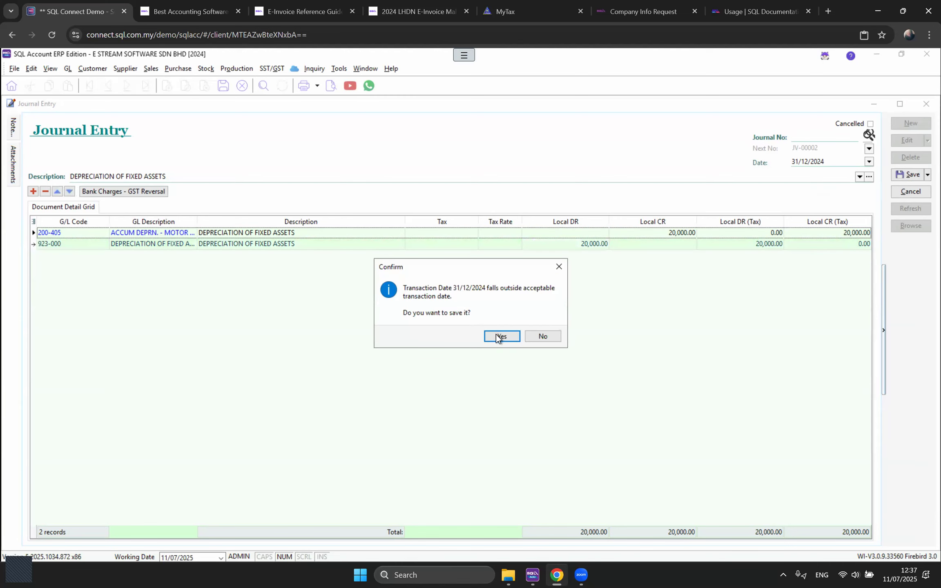
left_click(498, 336)
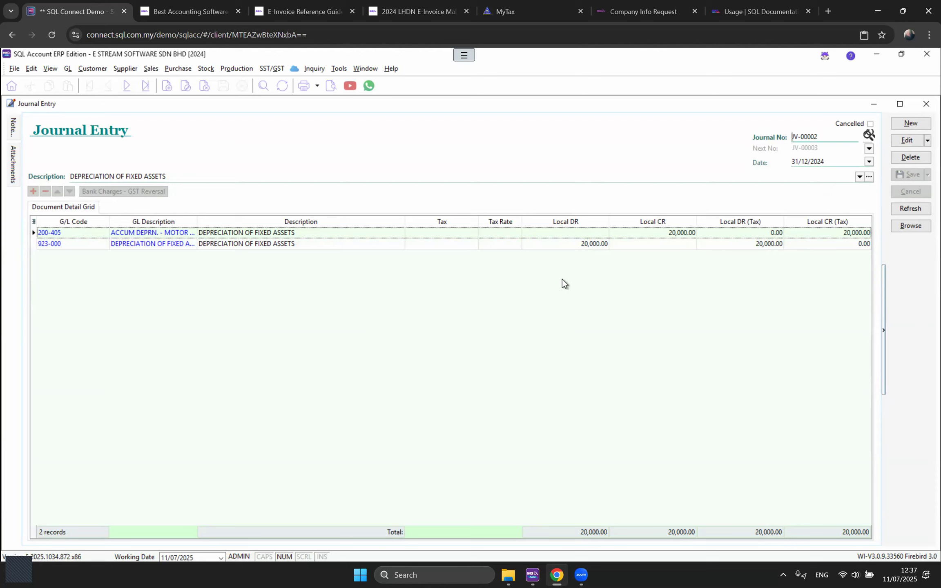
left_click(154, 237)
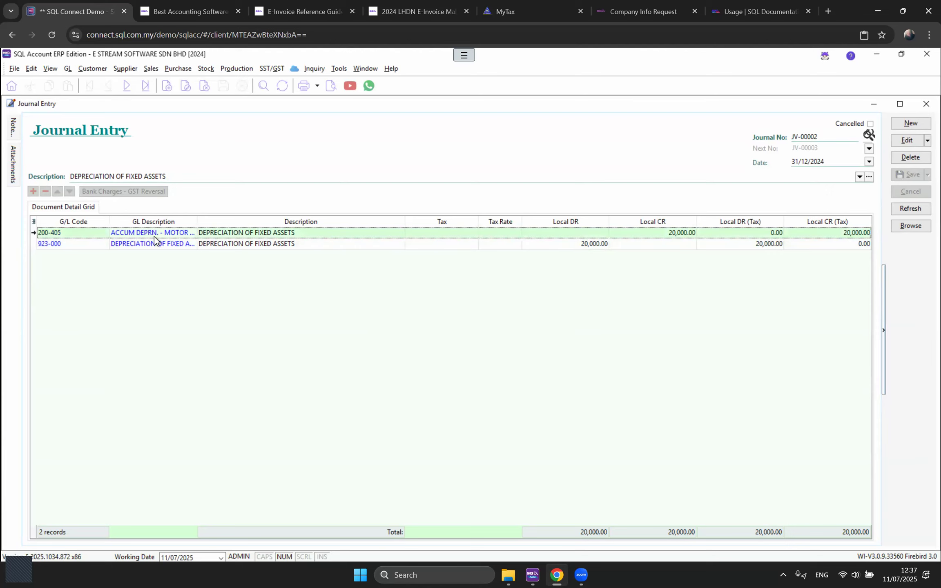
left_click(175, 245)
left_click(134, 235)
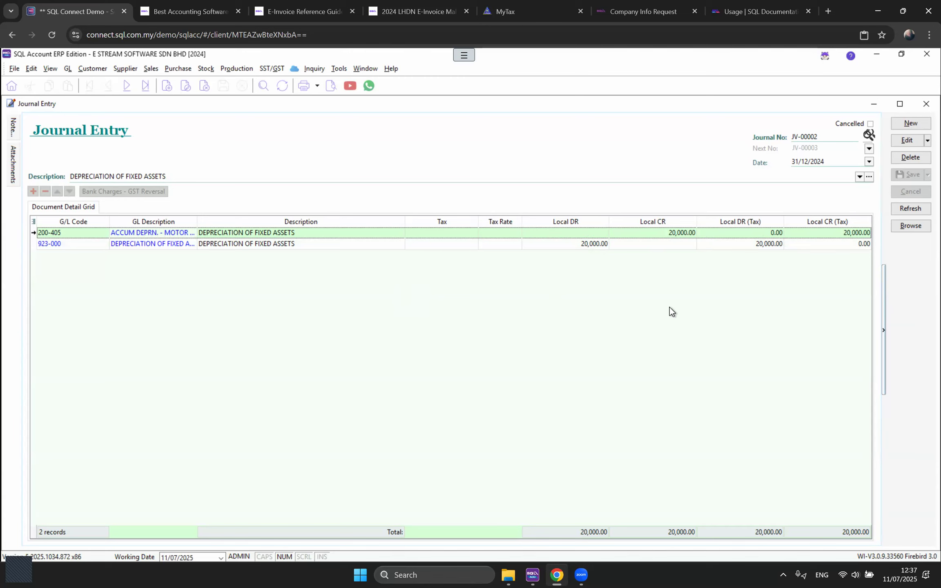
left_click(68, 68)
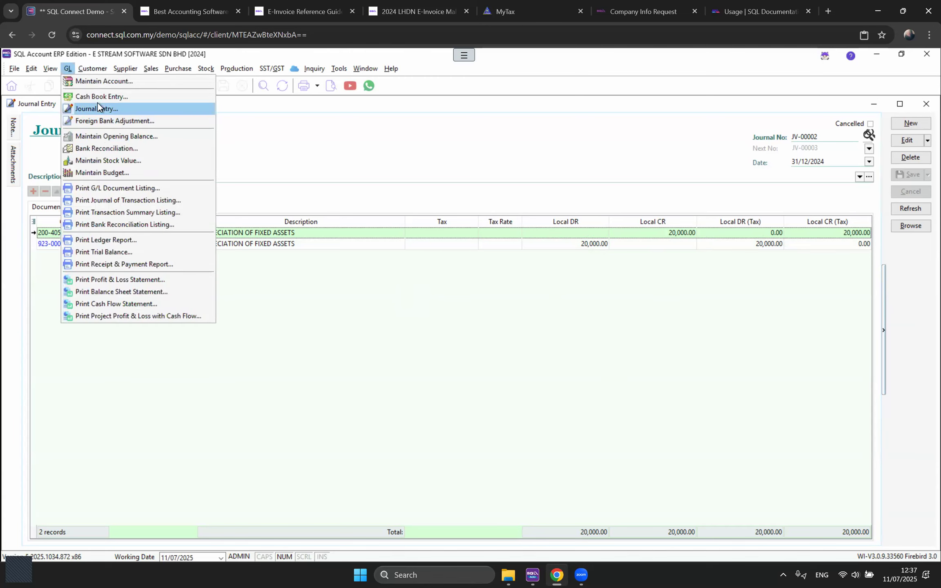
left_click(97, 137)
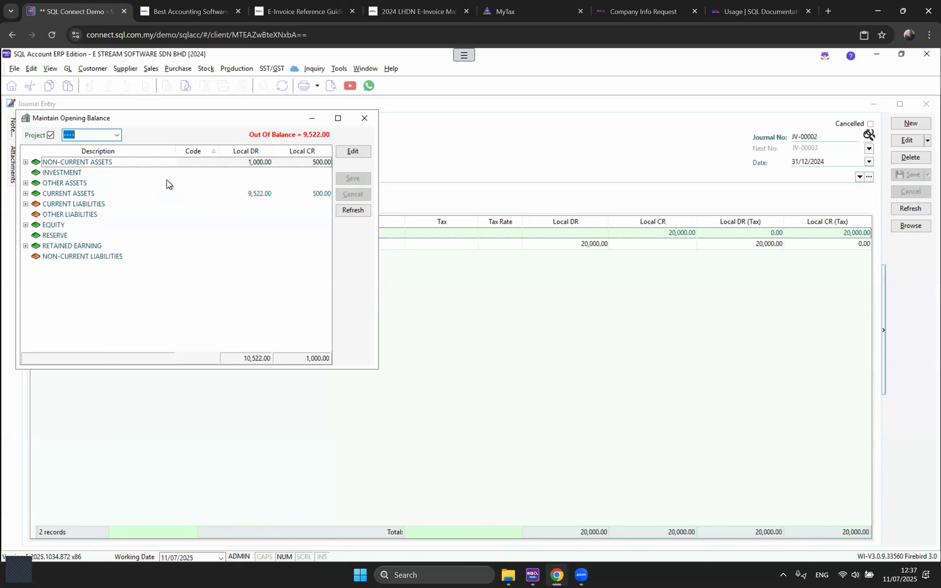
left_click(153, 165)
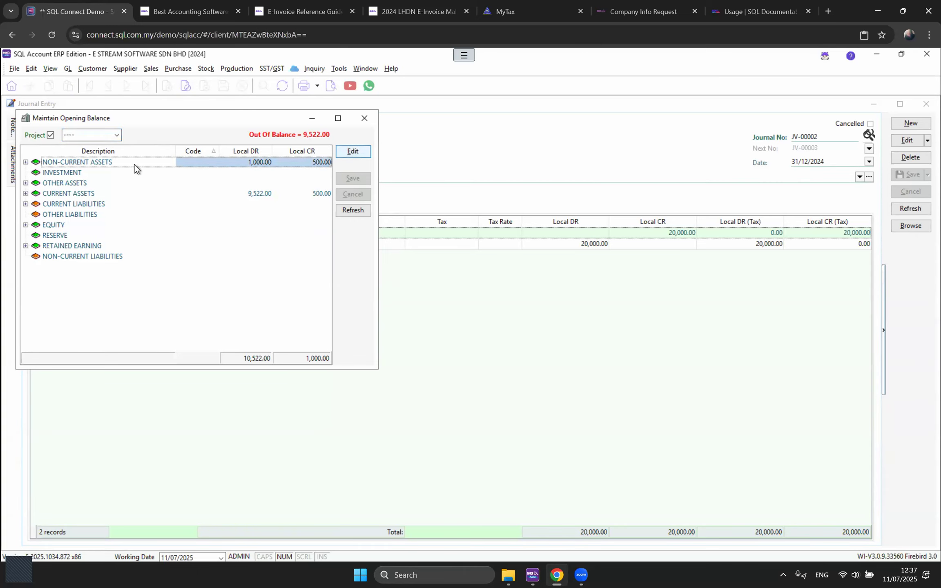
left_click(354, 152)
left_click(156, 214)
left_click(365, 118)
left_click(68, 68)
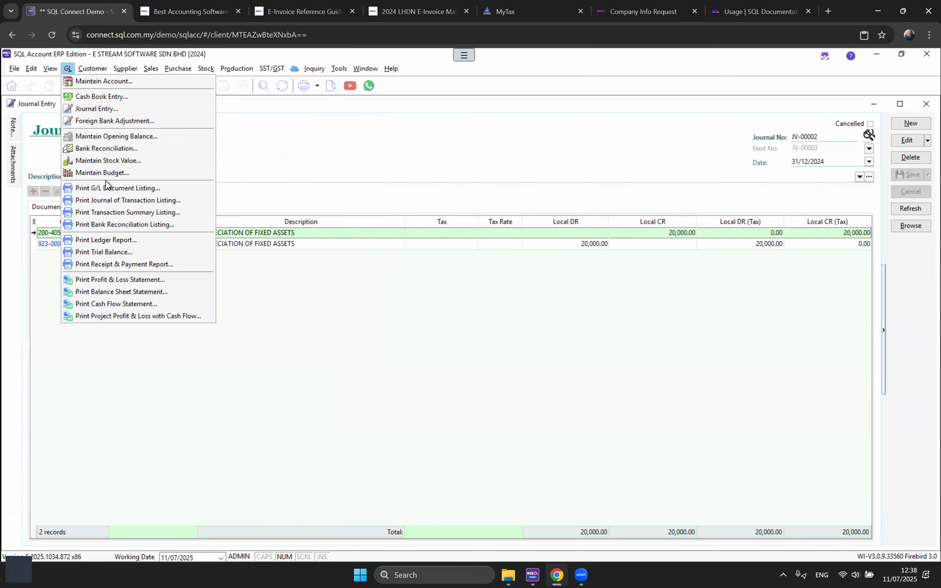
left_click(123, 290)
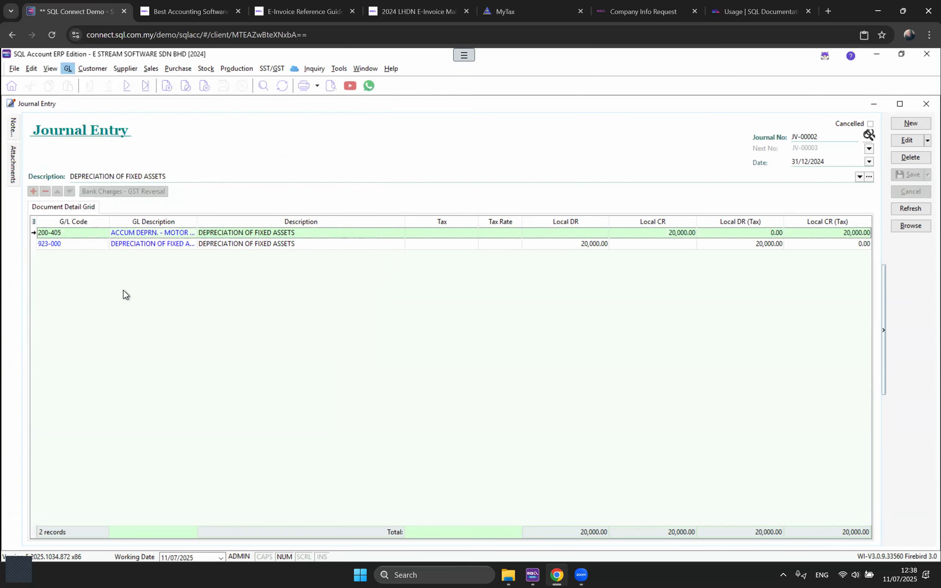
Step: Preview the This Year - 3 Column balance sheet as at 31/12/2024, then close it
type("31122024")
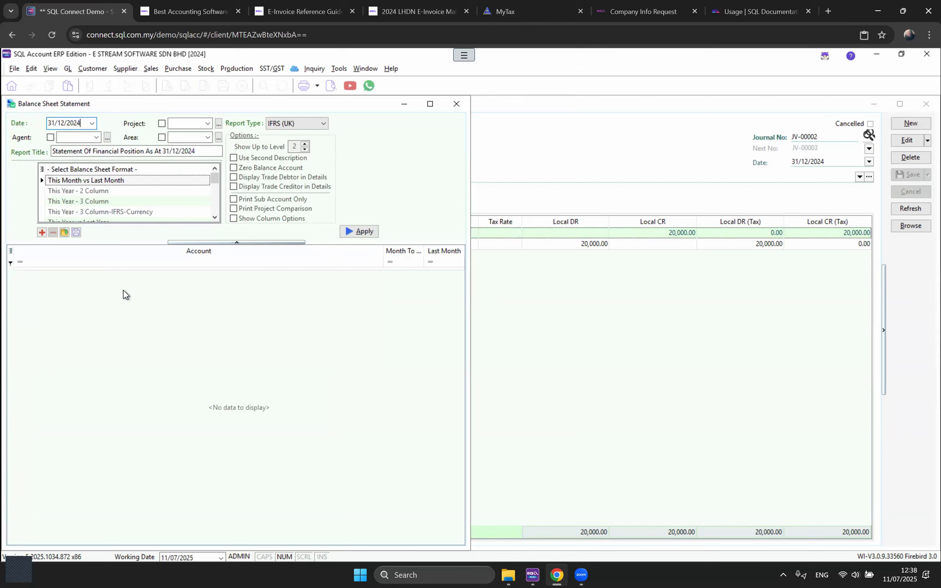
left_click(101, 201)
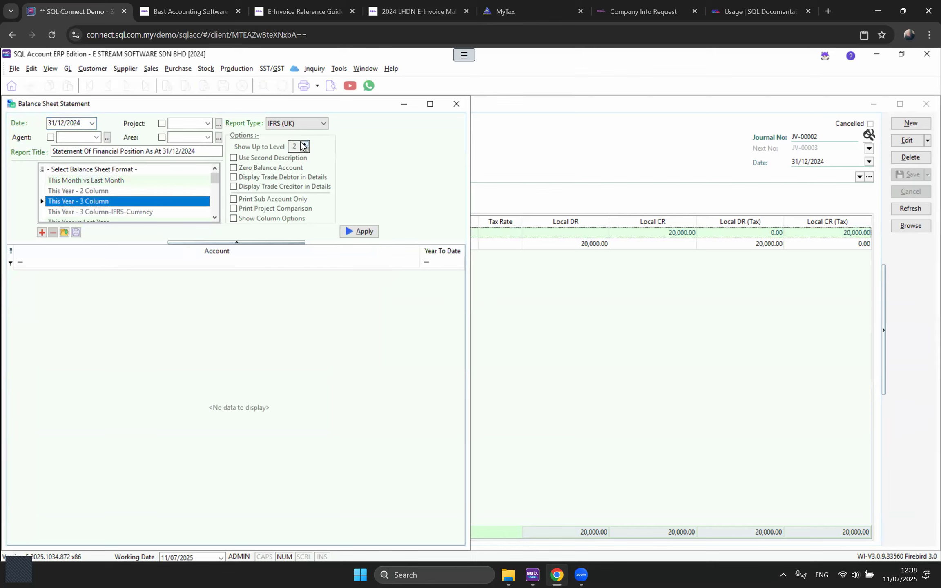
left_click(359, 232)
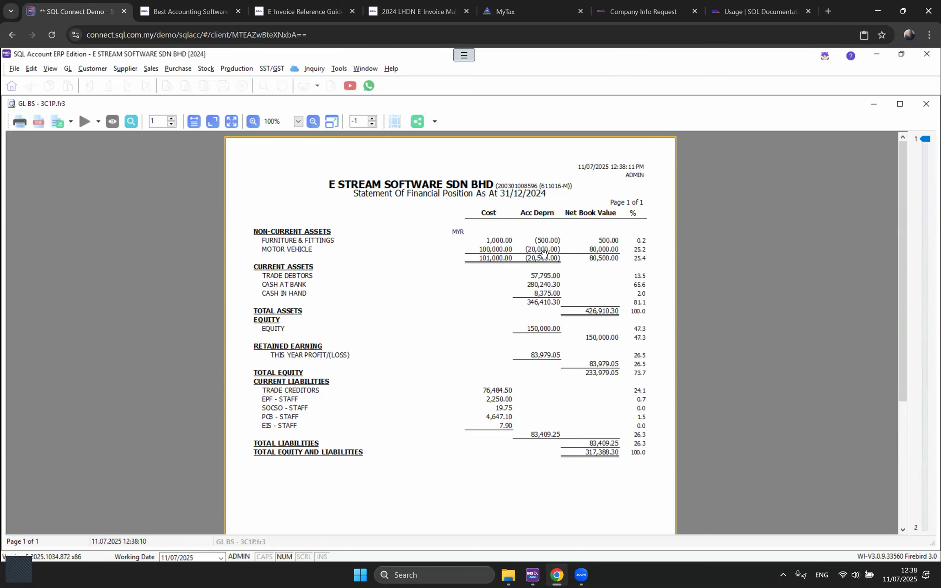
left_click(925, 110)
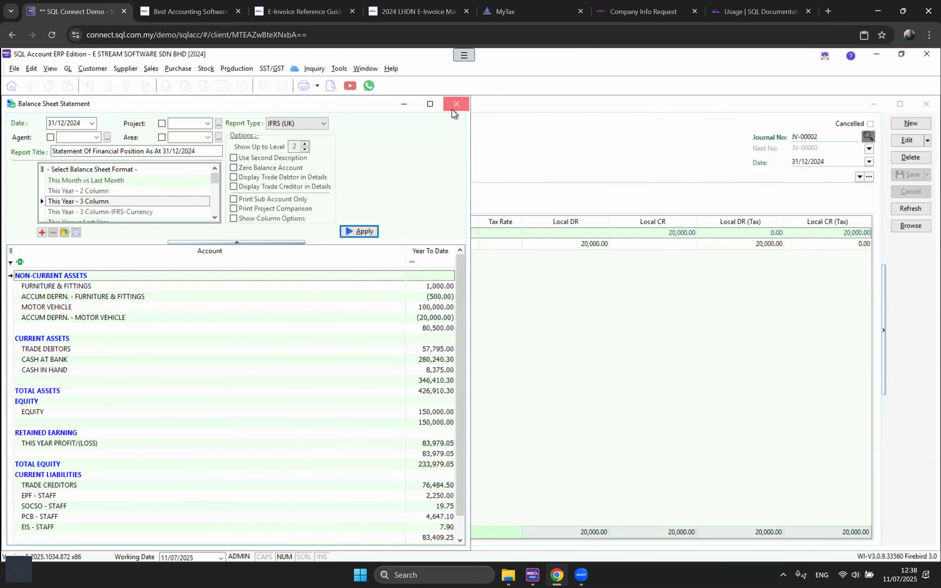
left_click(452, 109)
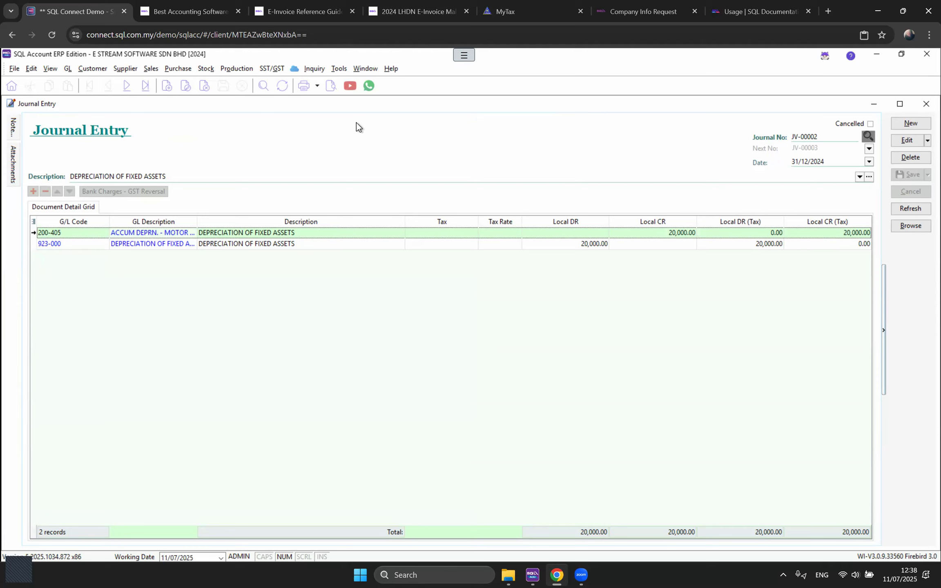
Step: Open purchase invoice PI-00003 from the Purchase Invoice list
left_click(356, 68)
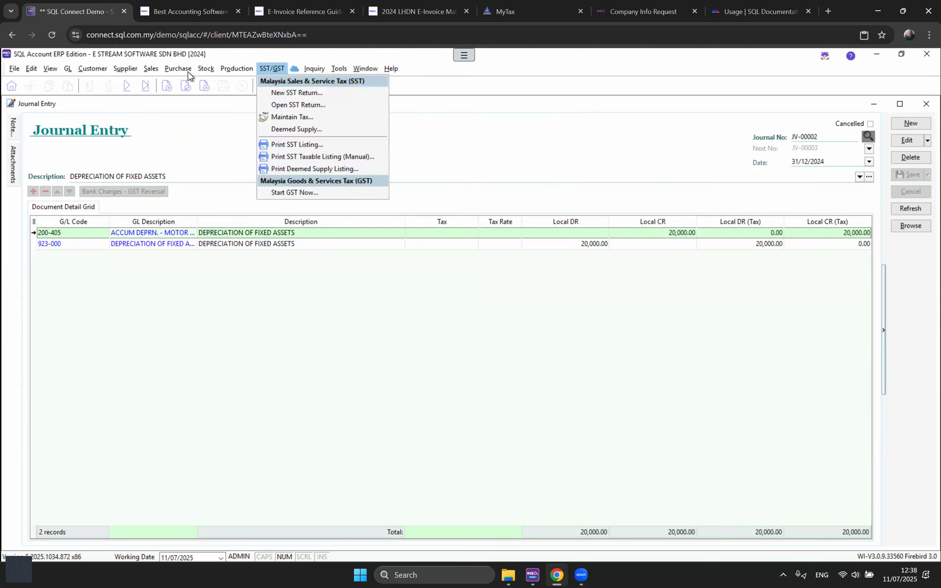
mouse_move(180, 71)
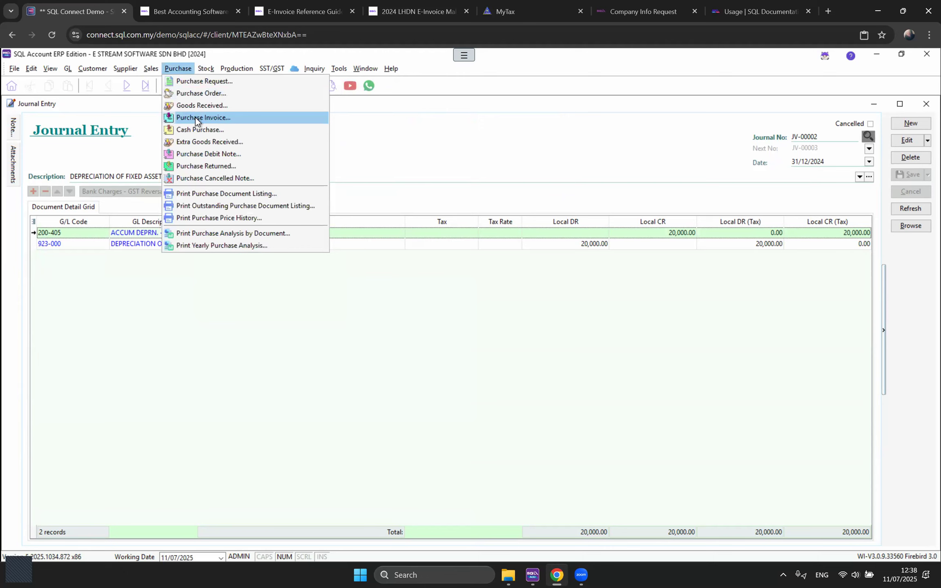
left_click(196, 119)
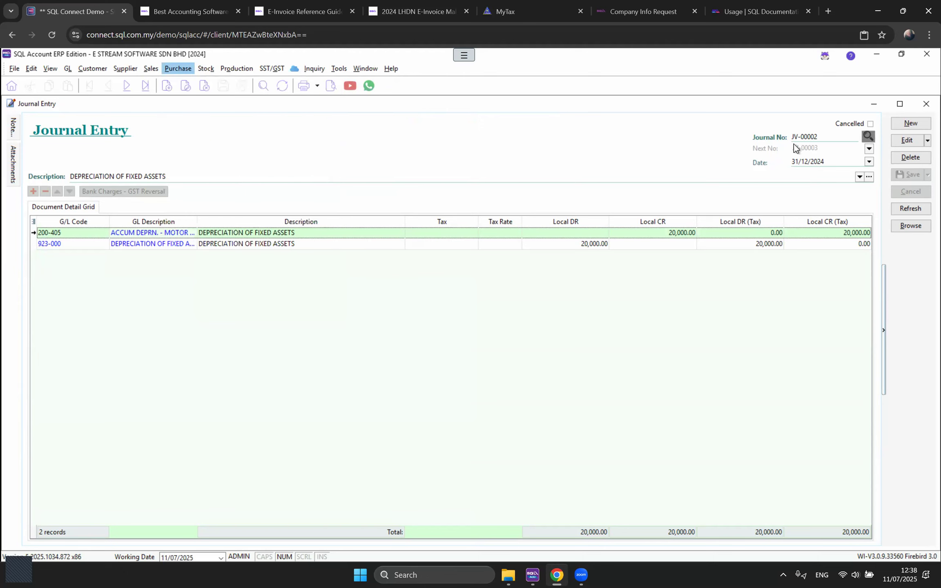
double_click(638, 168)
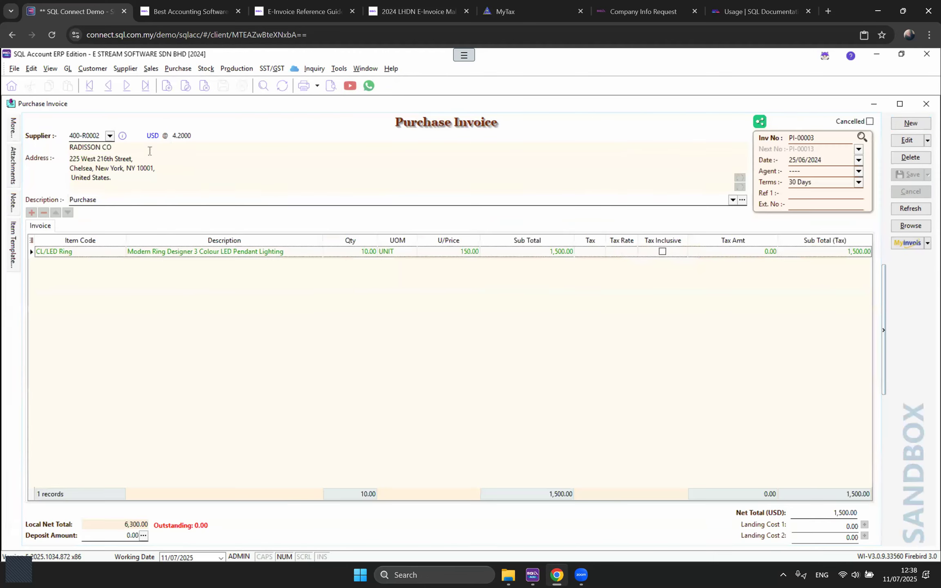
Step: Copy PI-00003 into new USD invoice PI-00013 dated 11/07/2025 and save it
left_click(172, 136)
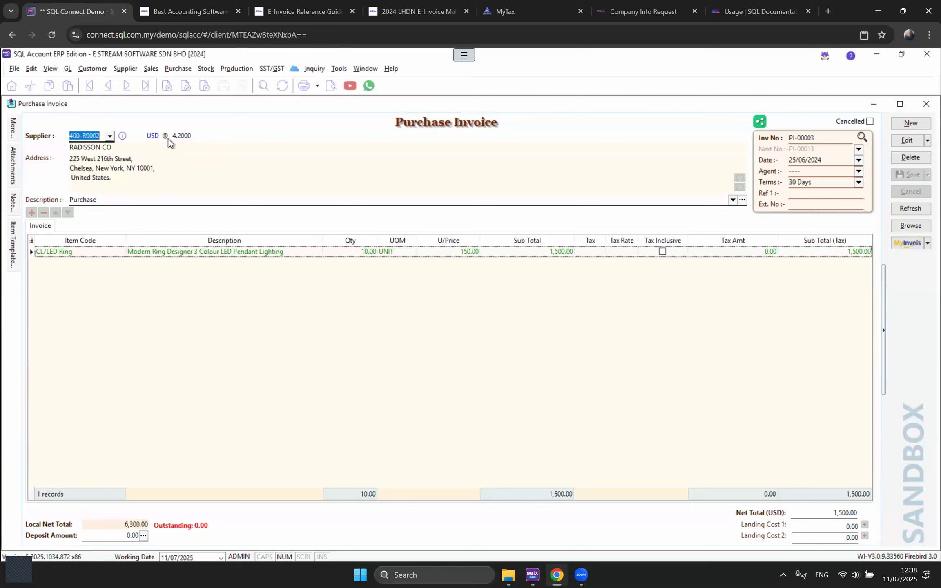
left_click(787, 160)
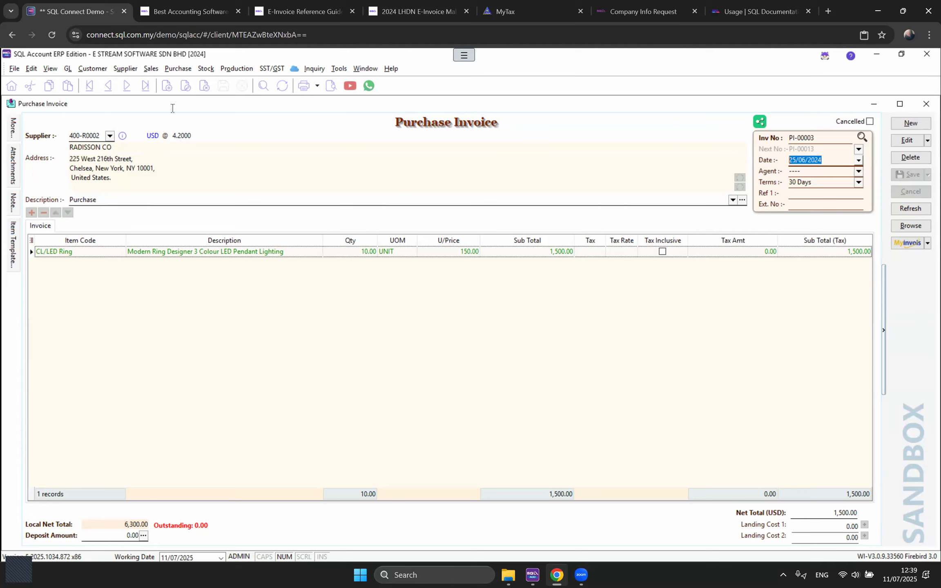
left_click(127, 69)
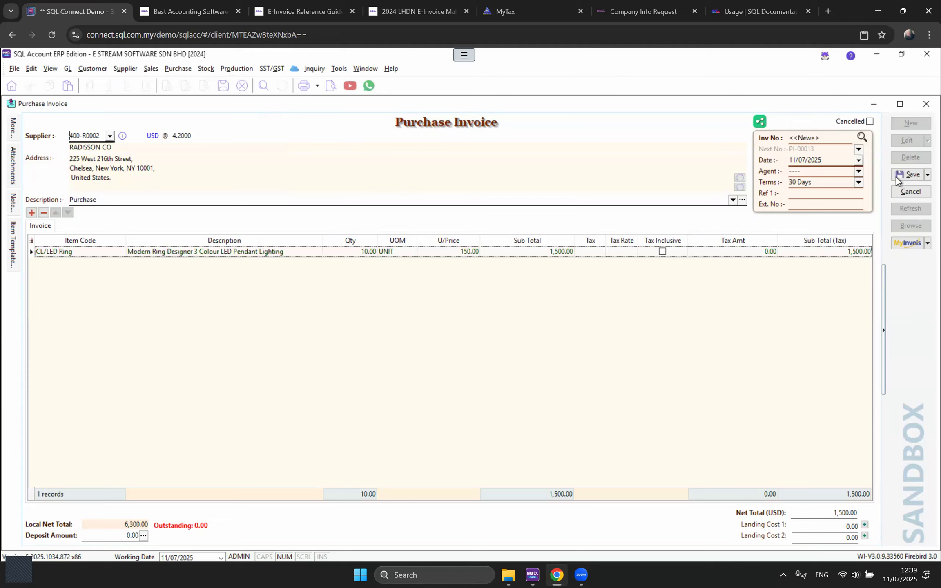
left_click(898, 175)
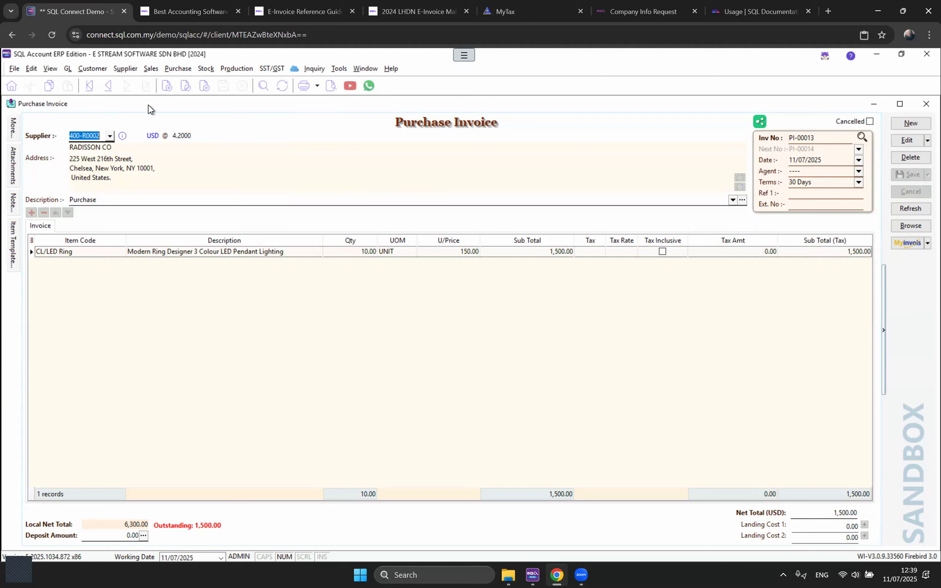
left_click(123, 72)
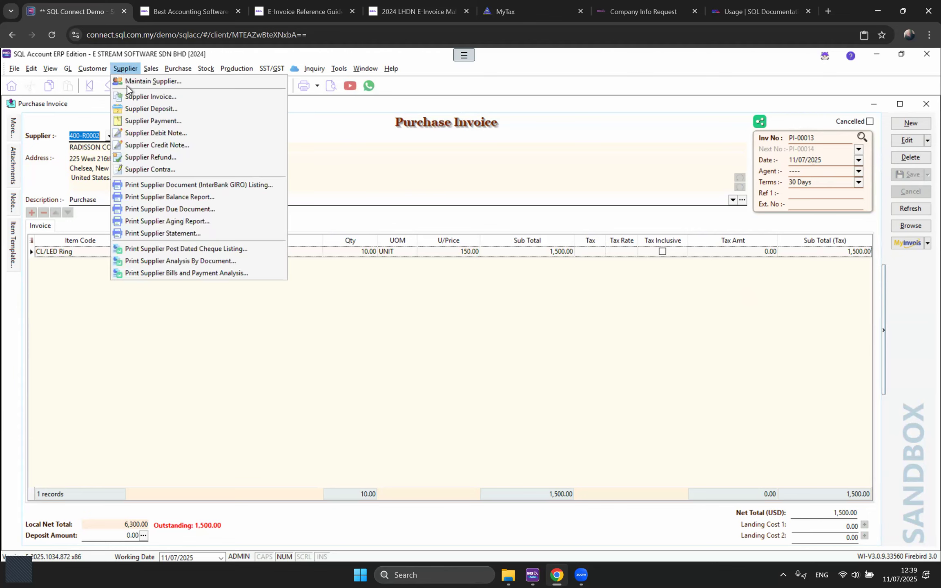
Step: Start a new supplier payment with RADISSON CO as the payee
left_click(138, 122)
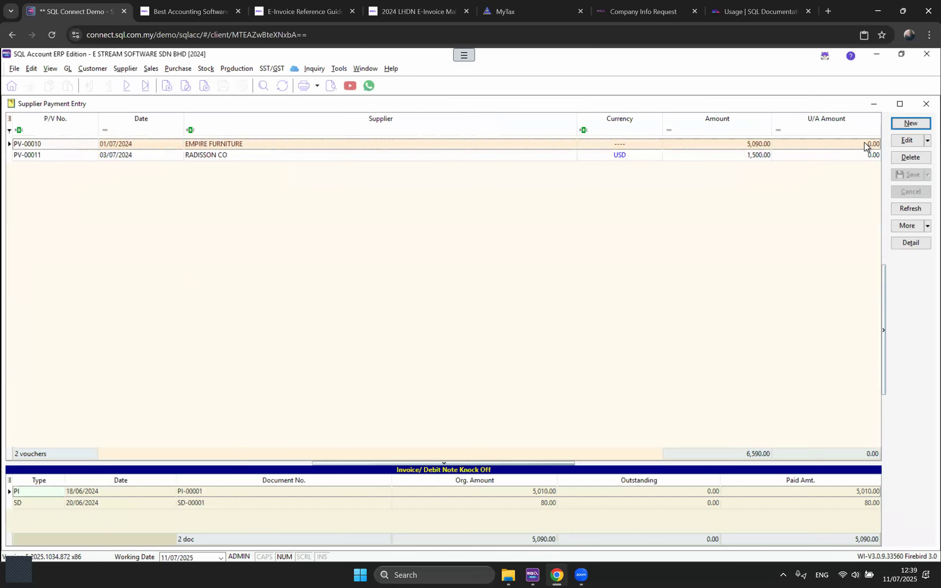
left_click(912, 124)
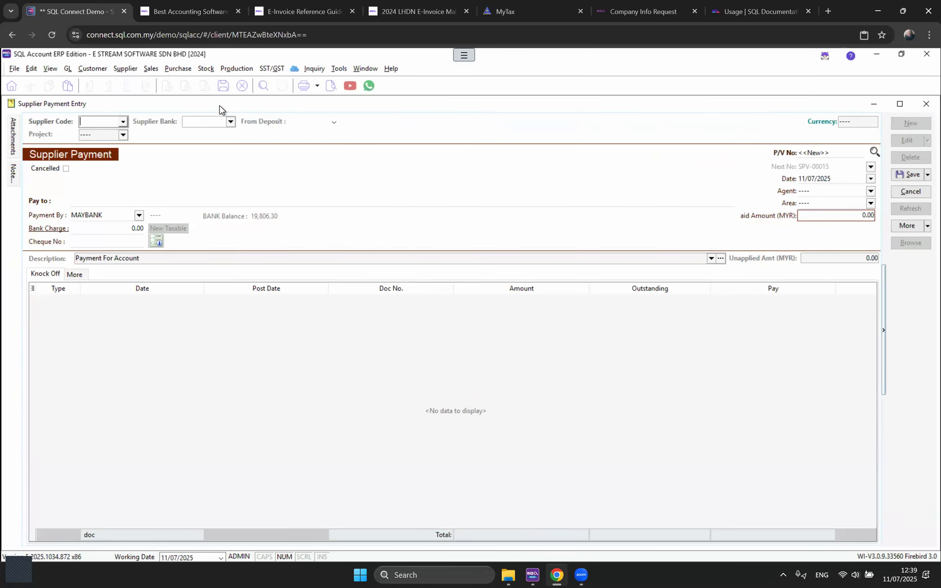
left_click_drag(216, 108, 216, 192)
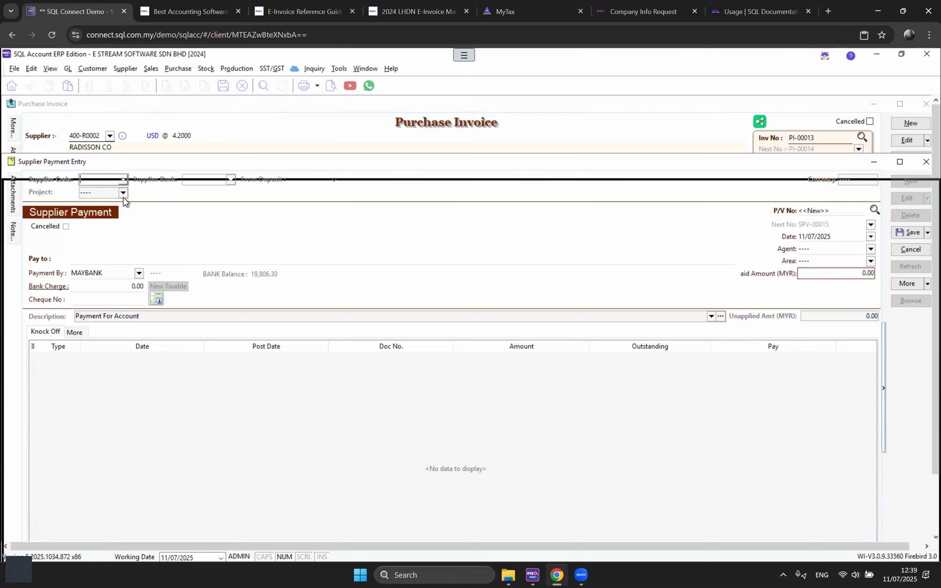
left_click(124, 205)
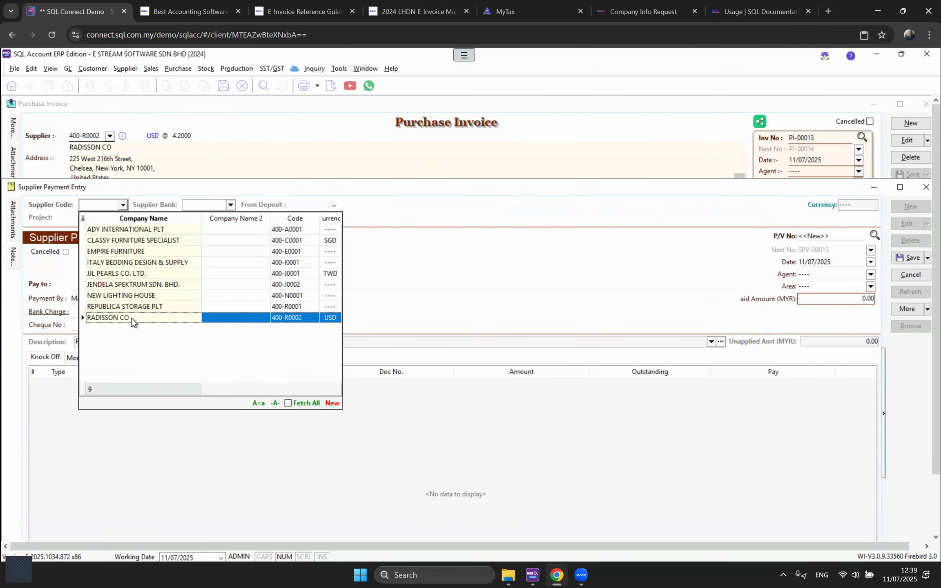
left_click(131, 318)
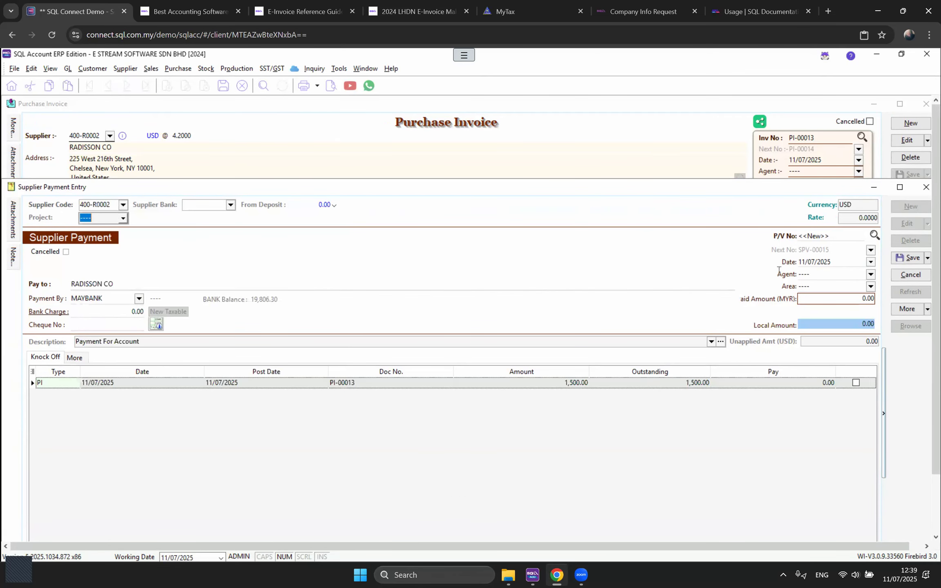
Step: Enter 5000 as the MYR paid amount and knock off PI-00013 in full
left_click(841, 220)
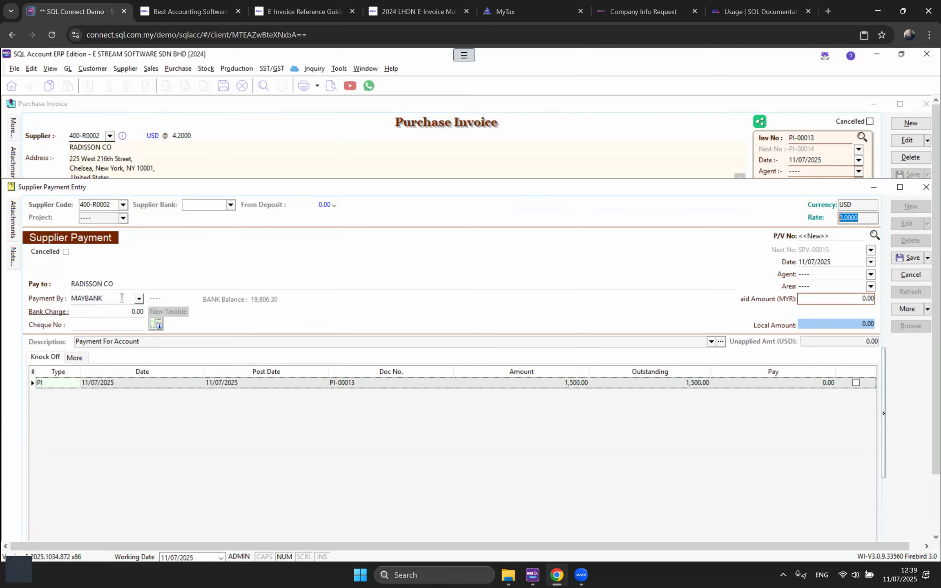
left_click(869, 220)
left_click_drag(869, 220, 824, 218)
left_click(826, 300)
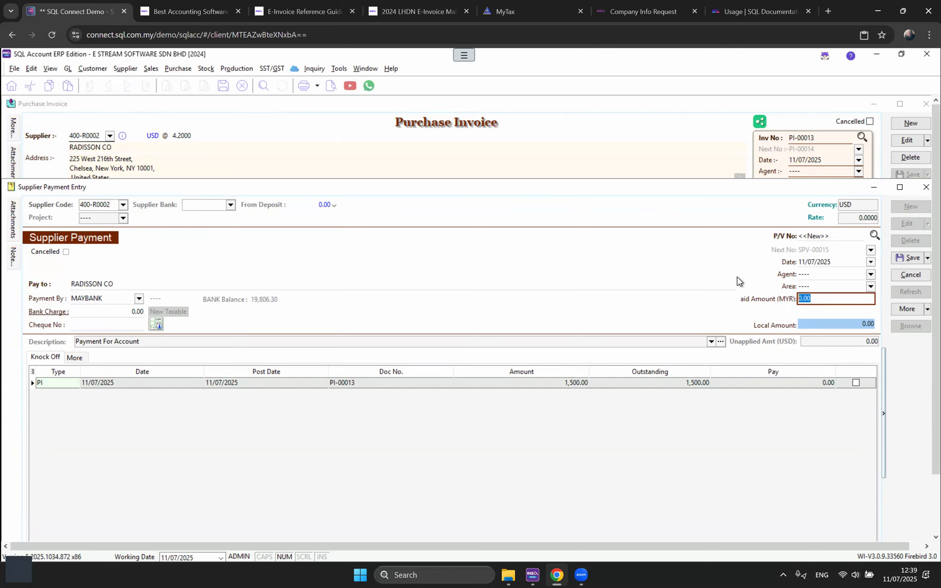
type("5000")
left_click(857, 382)
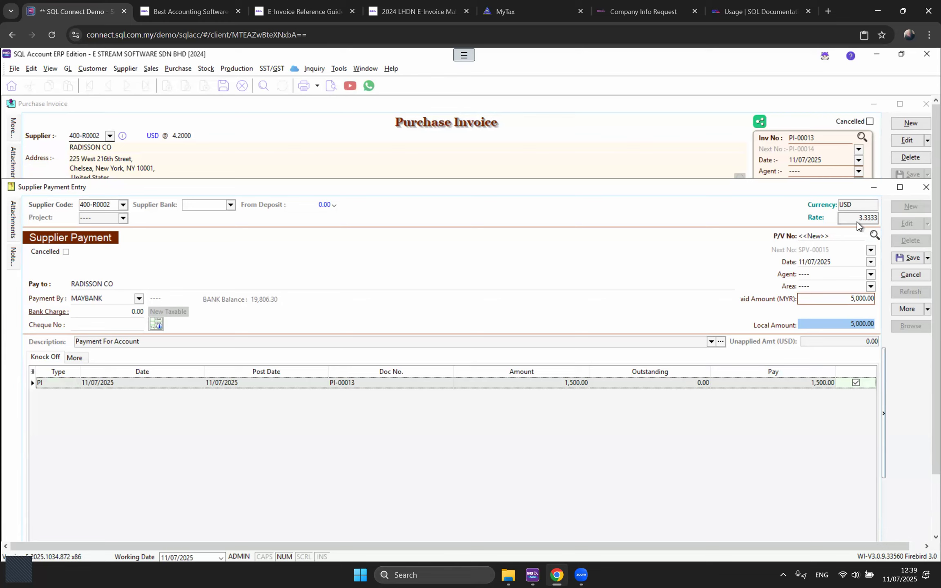
Step: Change the MYR paid amount to 5500, then 6500 (rate 4.3333), and save the payment
left_click_drag(826, 298, 784, 298)
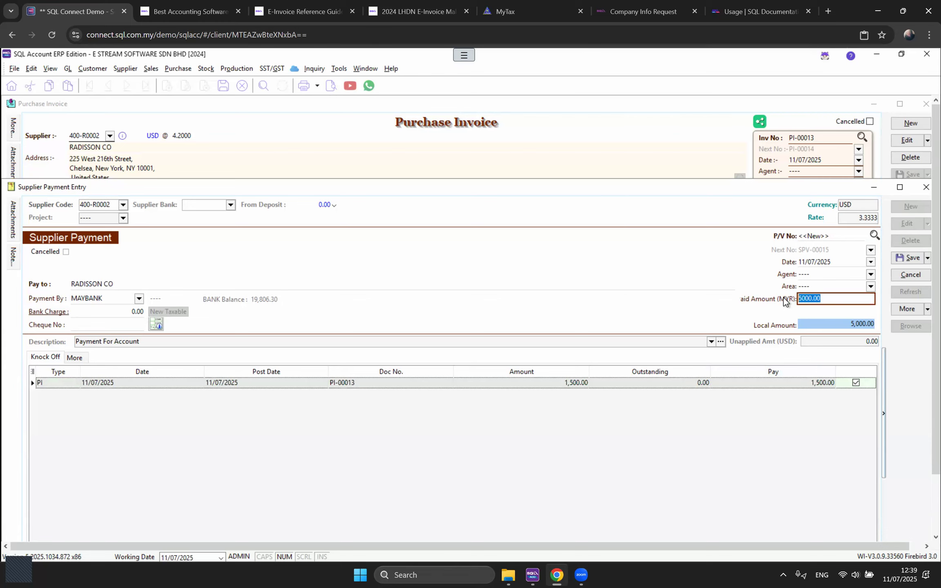
type("5500")
left_click(858, 380)
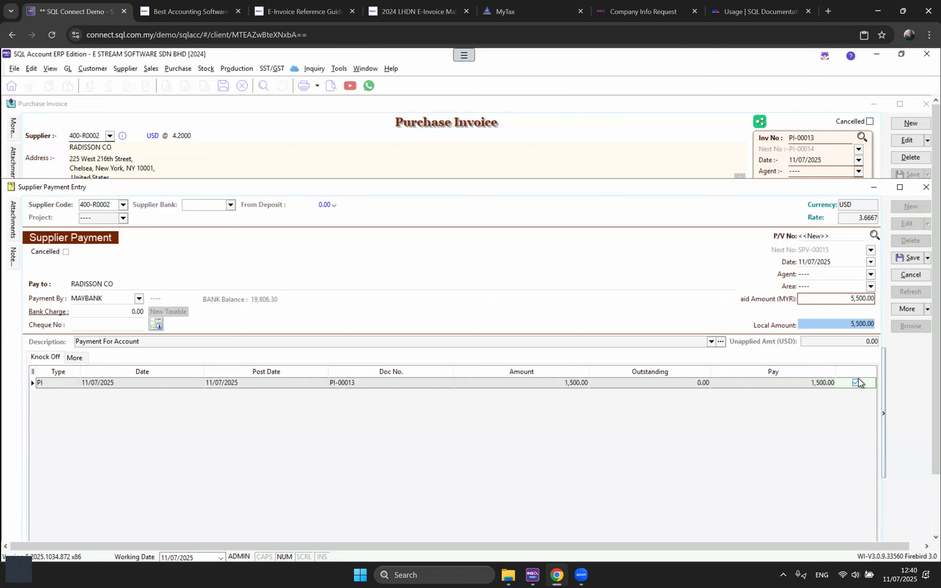
left_click_drag(833, 299, 784, 301)
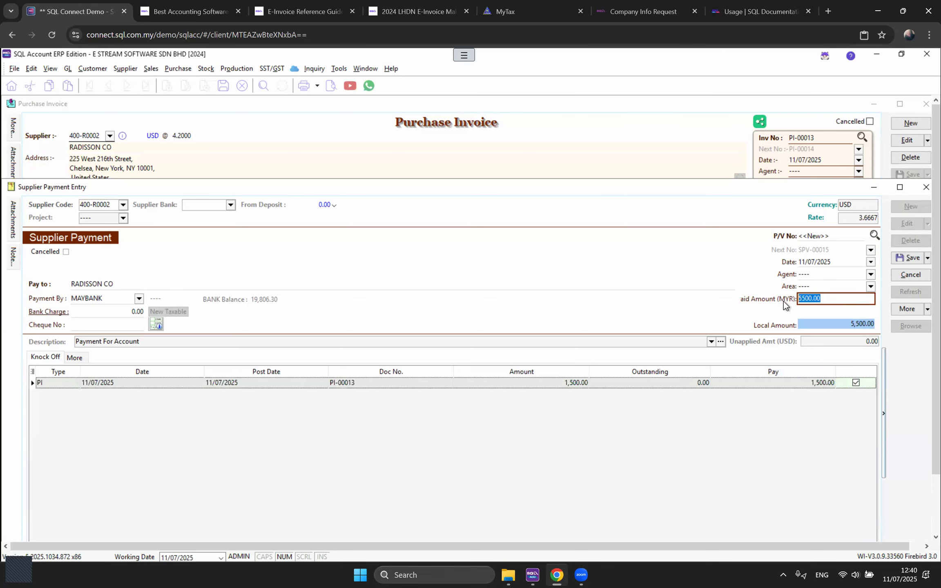
type("6500")
left_click(852, 381)
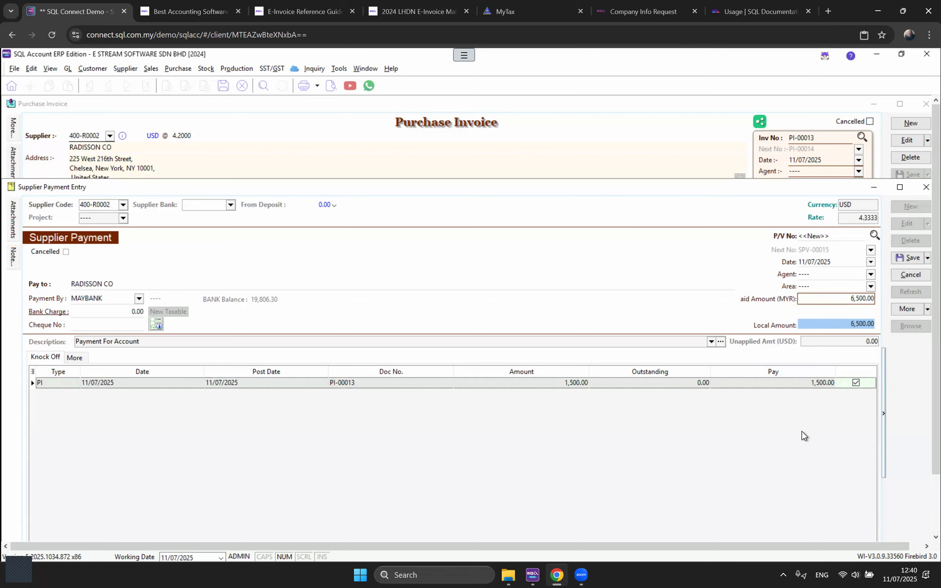
left_click(826, 303)
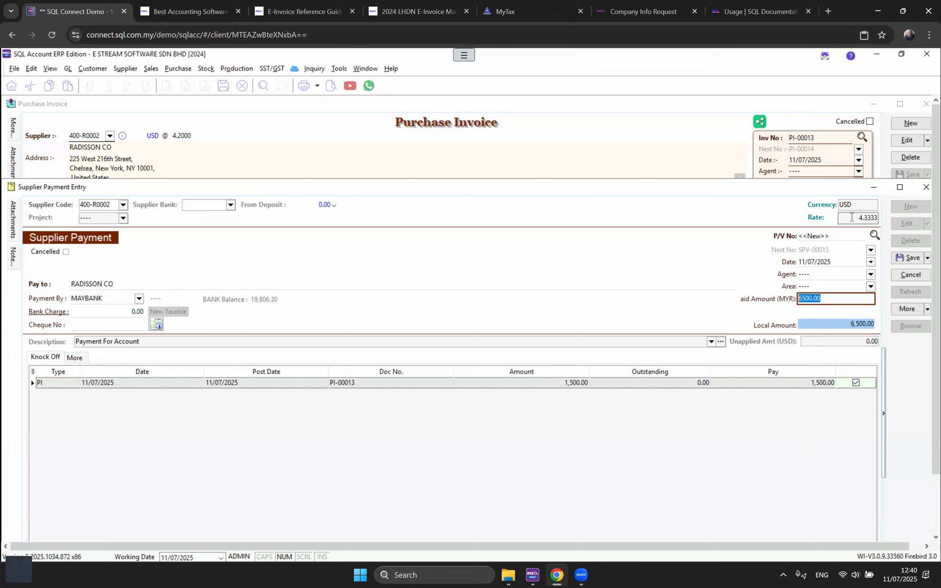
left_click(907, 259)
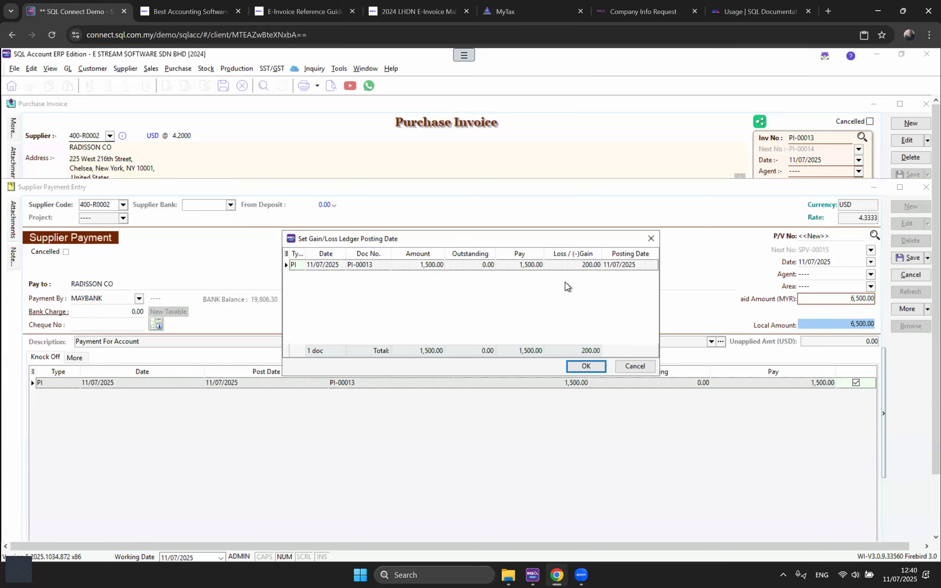
Step: Confirm the posting date for the 200.00 loss and view the payment's double entry postings
left_click(581, 267)
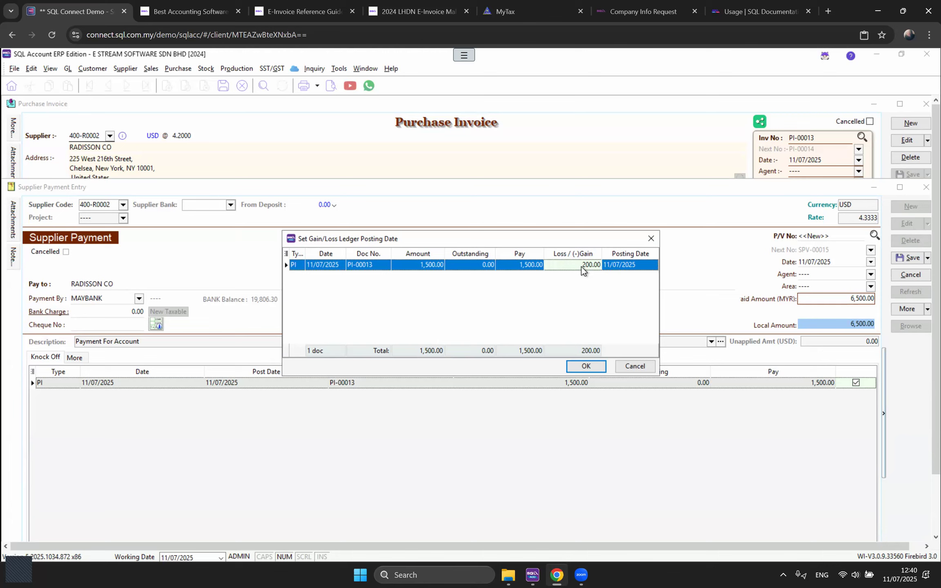
left_click(589, 367)
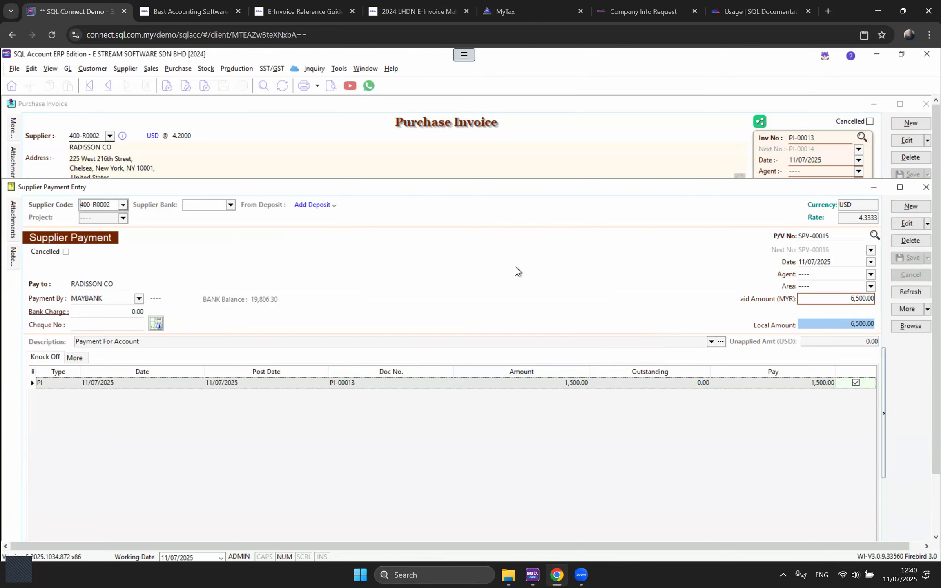
right_click(513, 257)
left_click(524, 285)
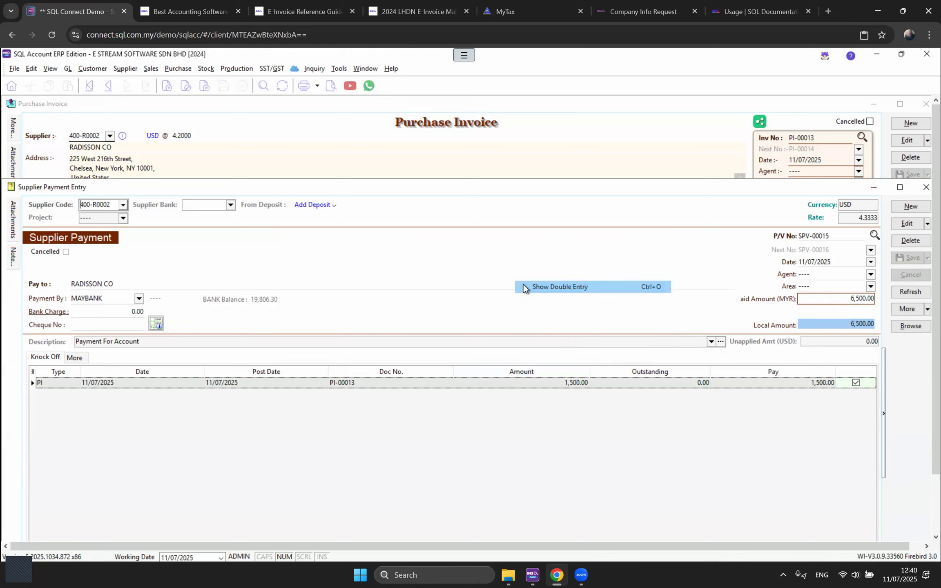
left_click(419, 281)
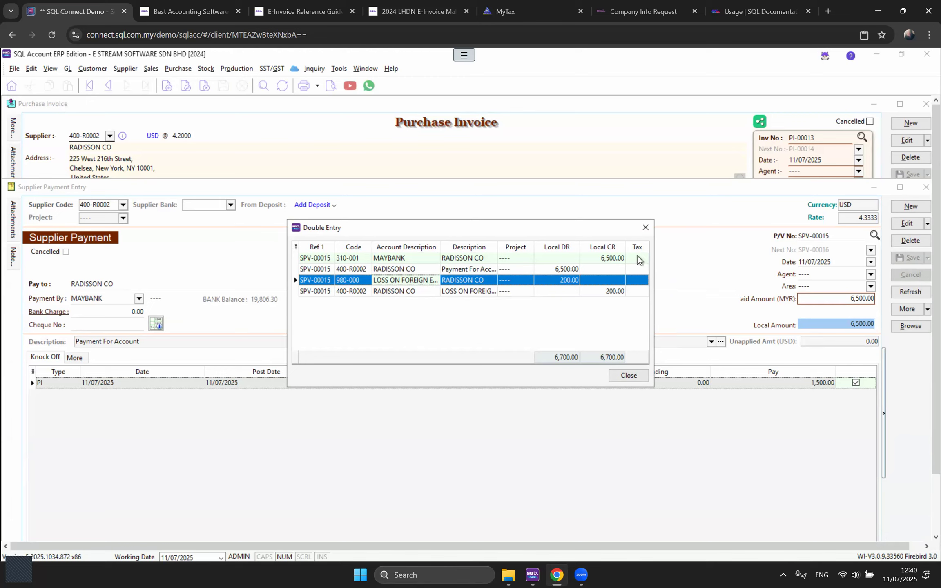
Step: Close the double entry and review the 4.3333 rate and 6,500.00 paid amount
left_click(645, 228)
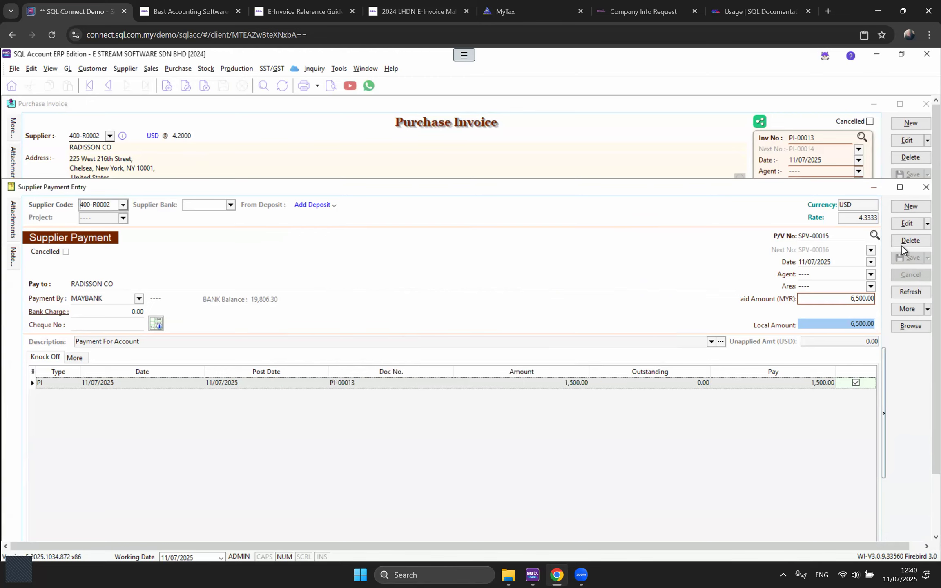
left_click(868, 218)
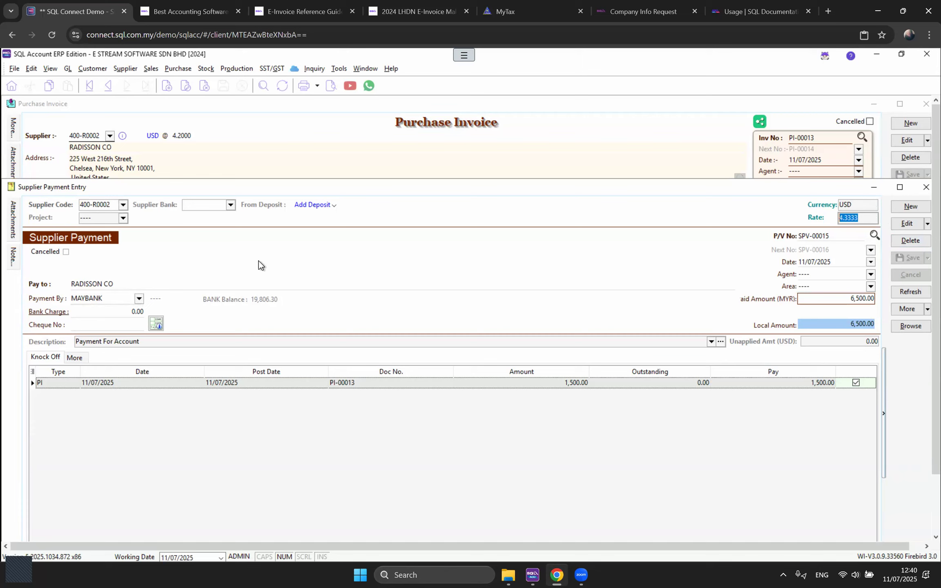
left_click(826, 302)
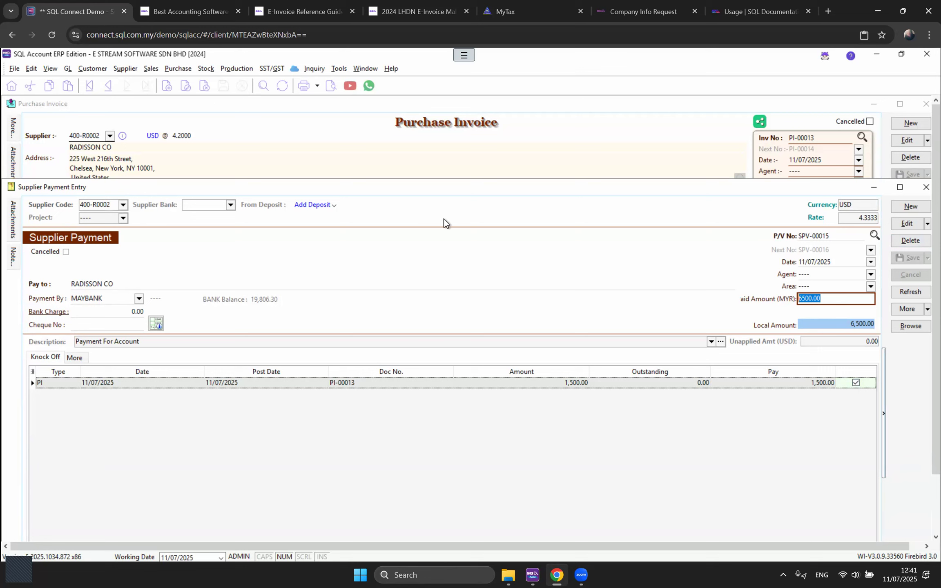
Step: Create a MAYBANK 310-001 reconciliation dated 31/12/2024 with bank closing balance 8526.30
left_click(68, 69)
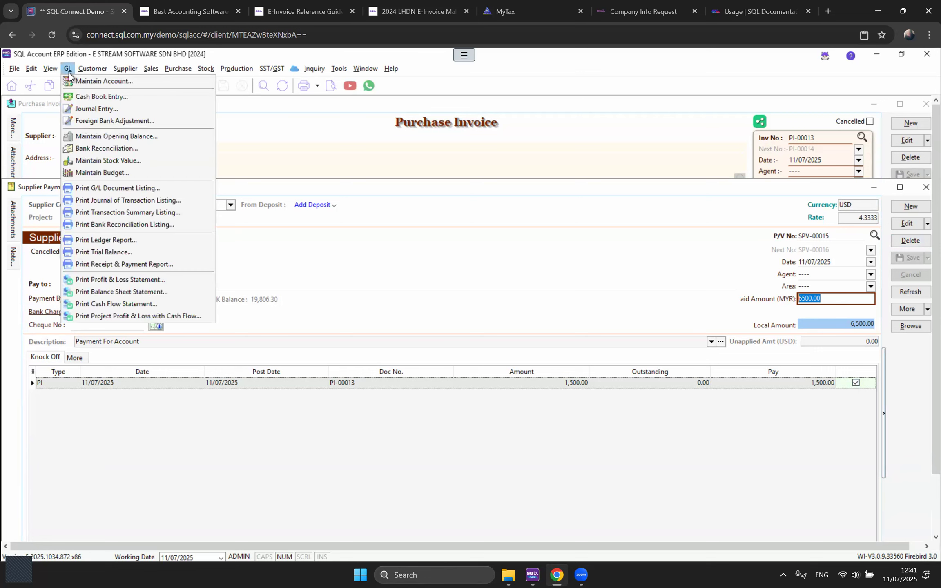
left_click(105, 148)
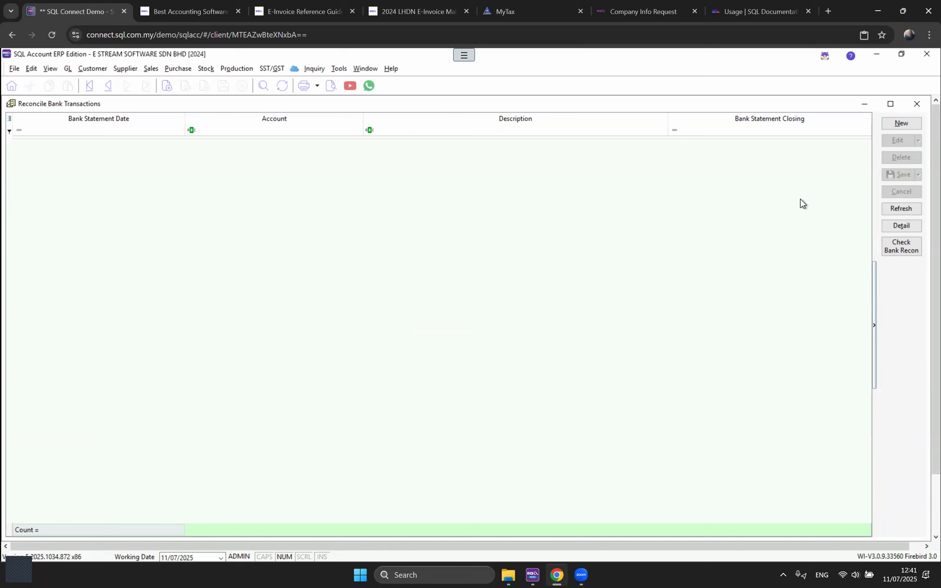
left_click(902, 123)
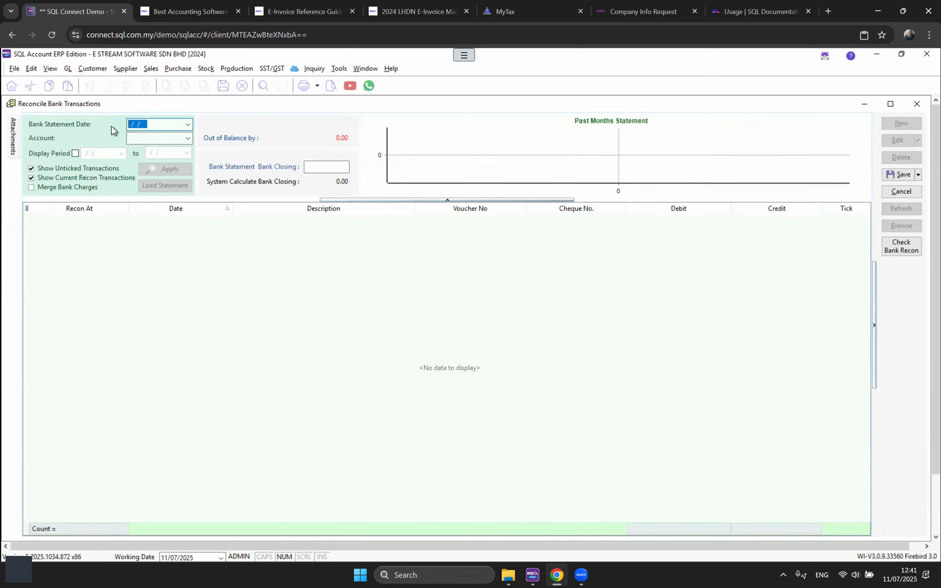
type("31122024")
key("Tab")
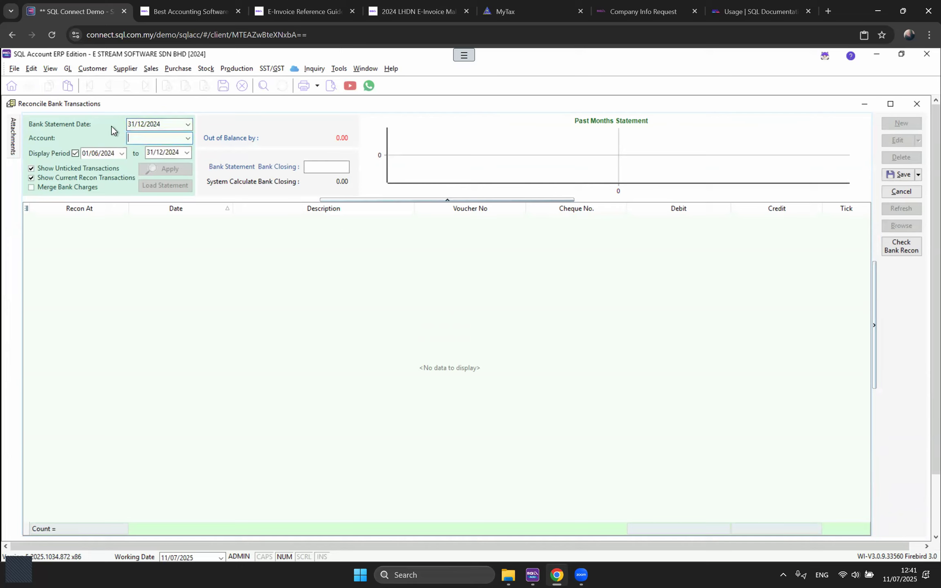
left_click(188, 139)
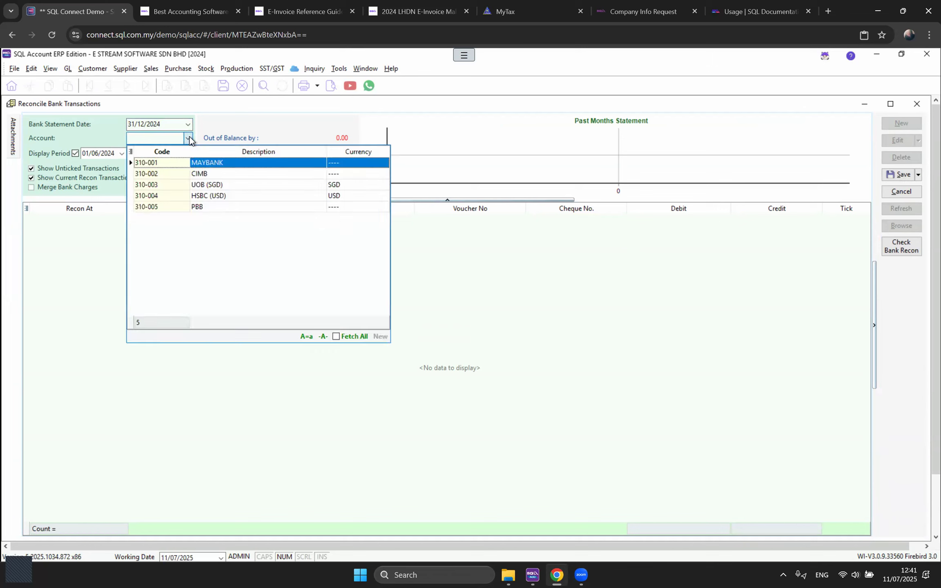
key("Return")
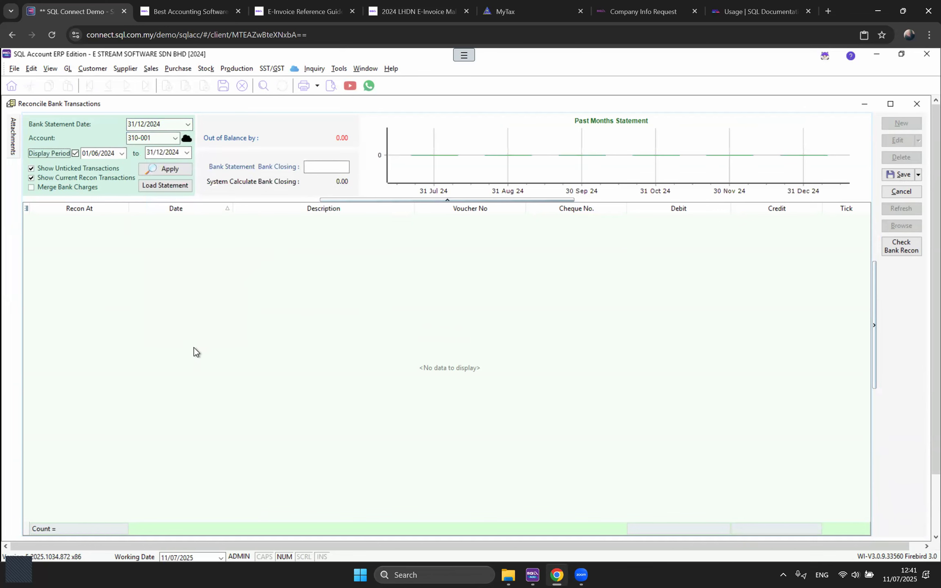
left_click(321, 166)
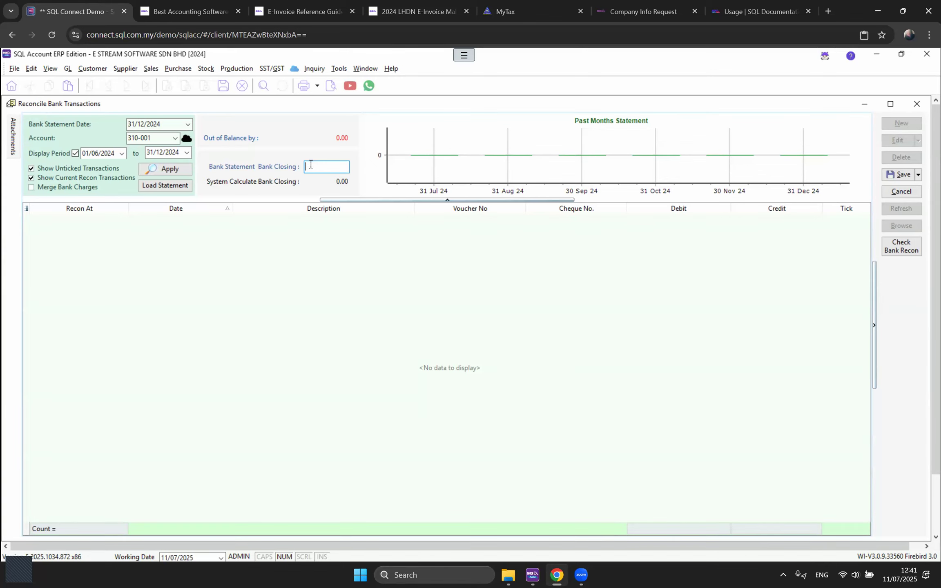
type("8526.30")
Step: Load the 12 bank transactions and tick CAPITAL and WITHDRAW CASH as reconciled
left_click(164, 168)
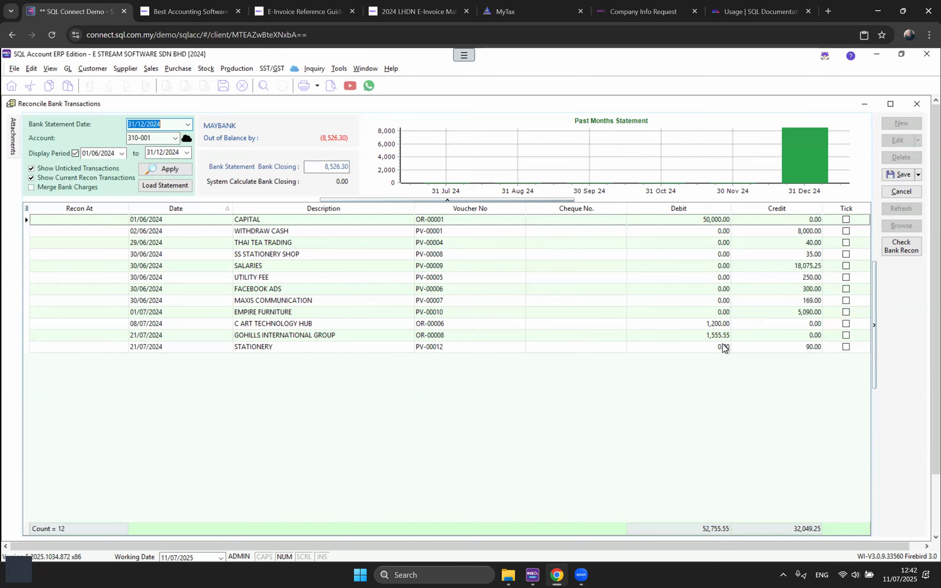
left_click(702, 221)
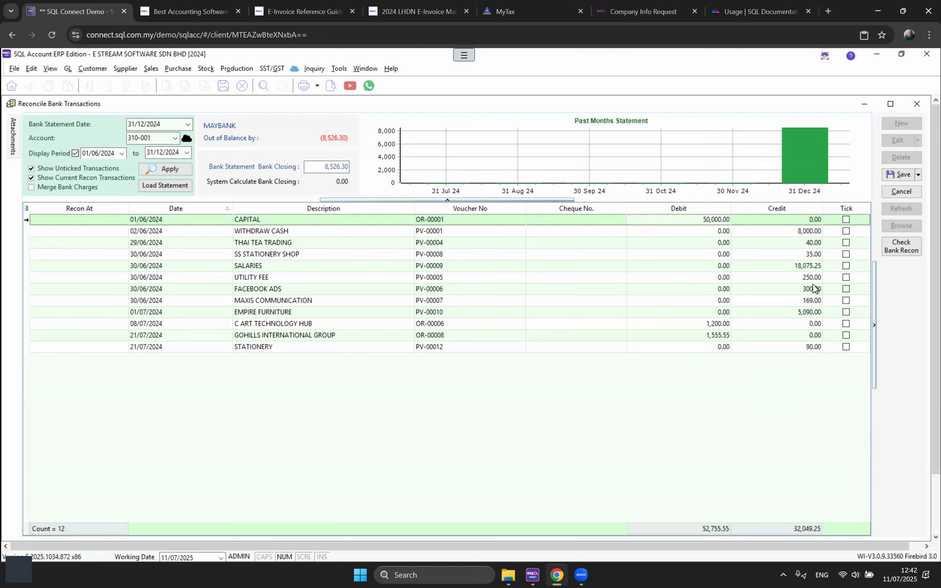
left_click(846, 219)
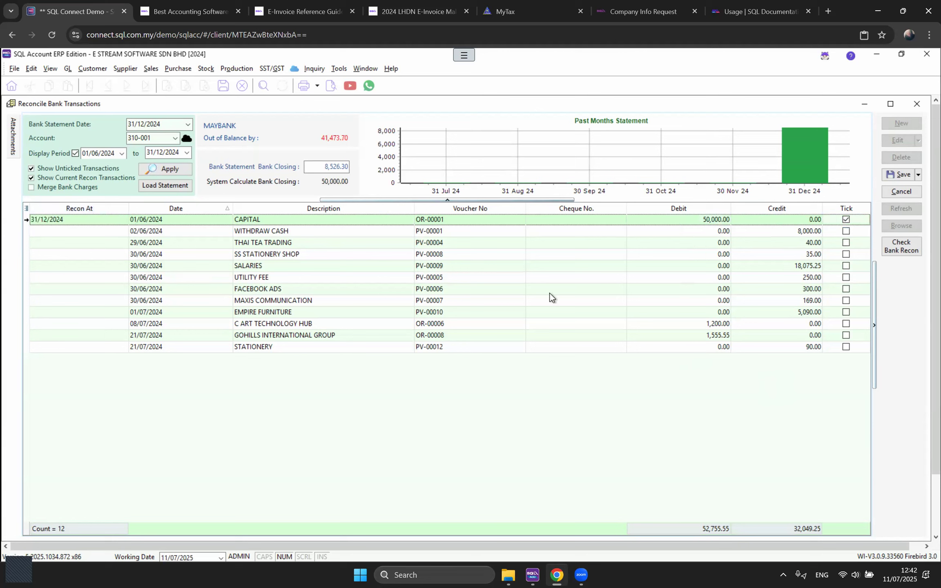
left_click(289, 231)
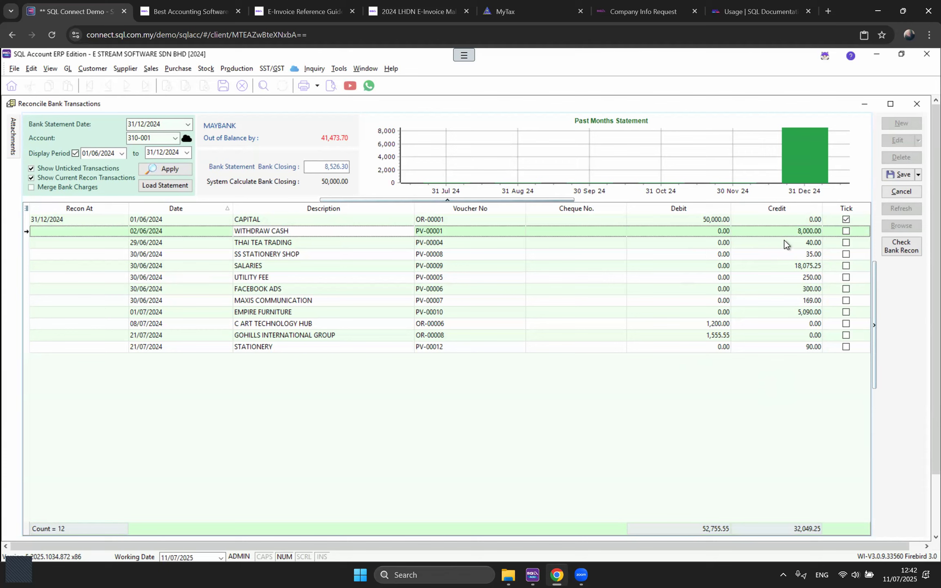
left_click(845, 234)
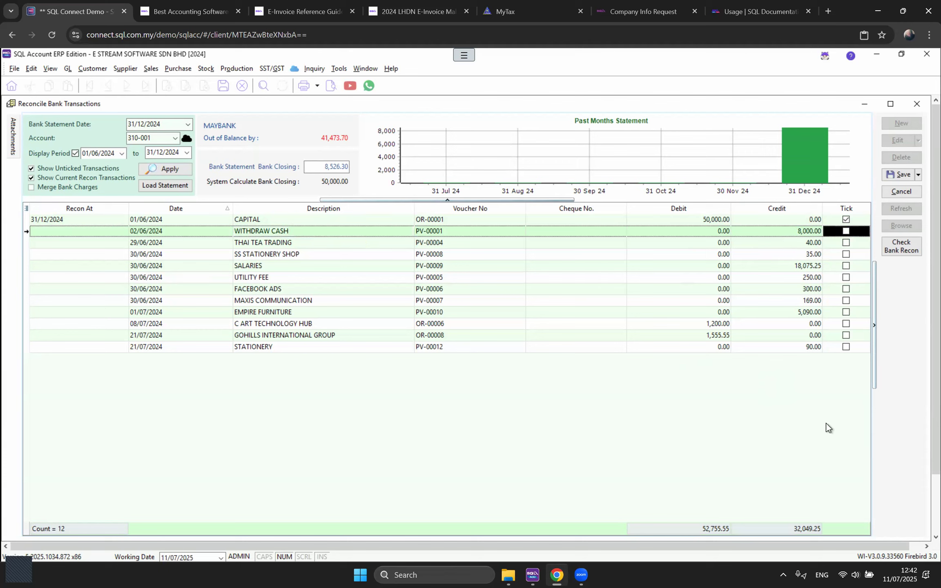
left_click(847, 231)
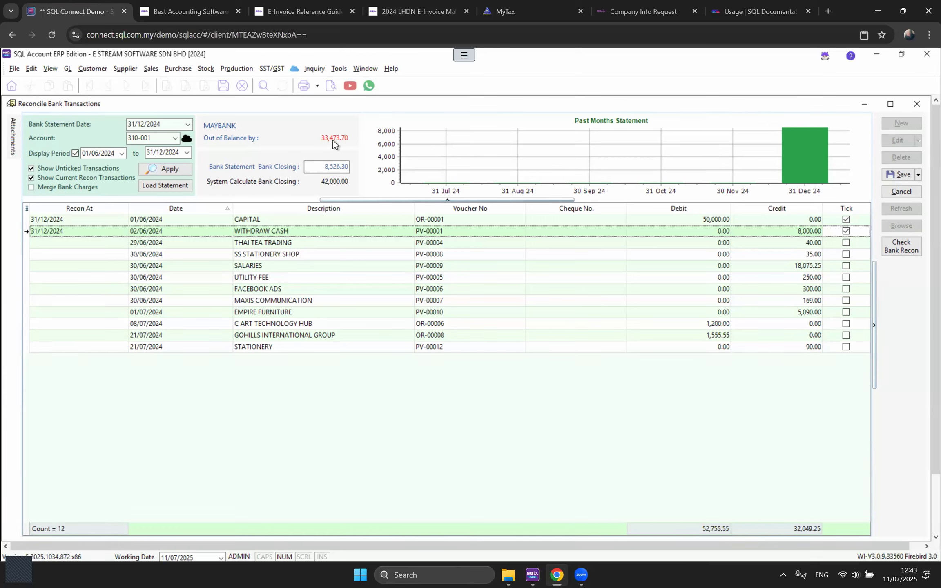
Step: Save the MAYBANK reconciliation, confirming the 31/12/2024 transaction date
left_click(898, 175)
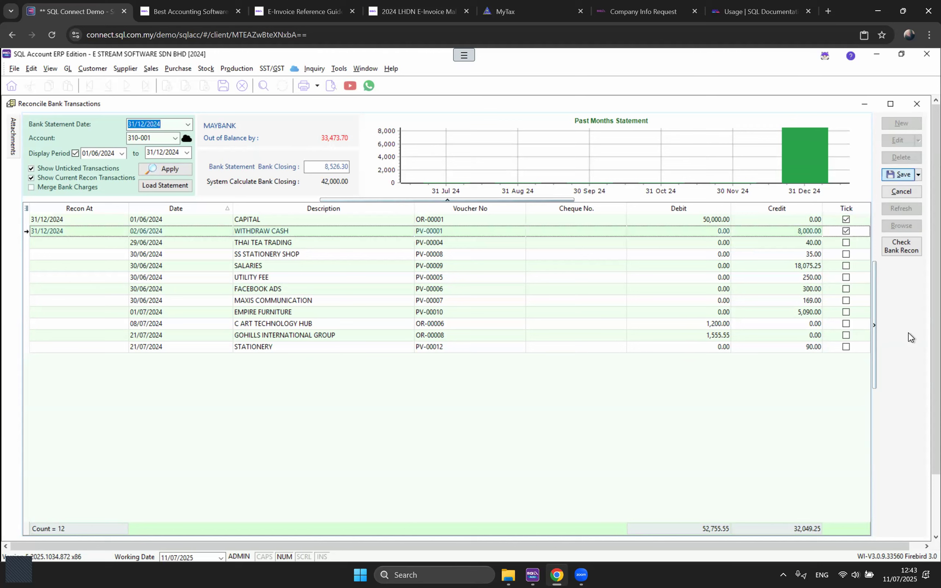
left_click(502, 336)
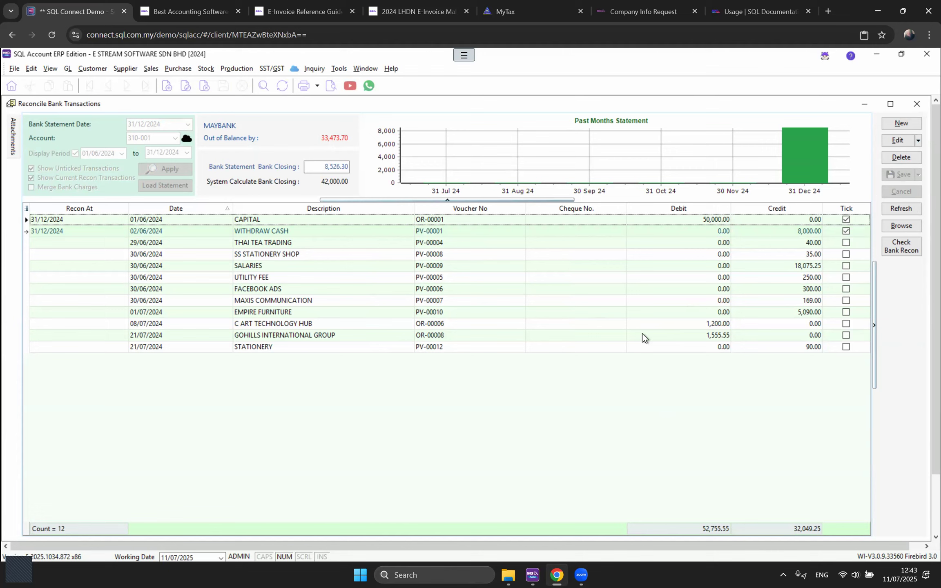
Step: Close the bank reconciliation, supplier payment, purchase invoice, journal and payment voucher windows
left_click(917, 105)
left_click(925, 188)
left_click(925, 105)
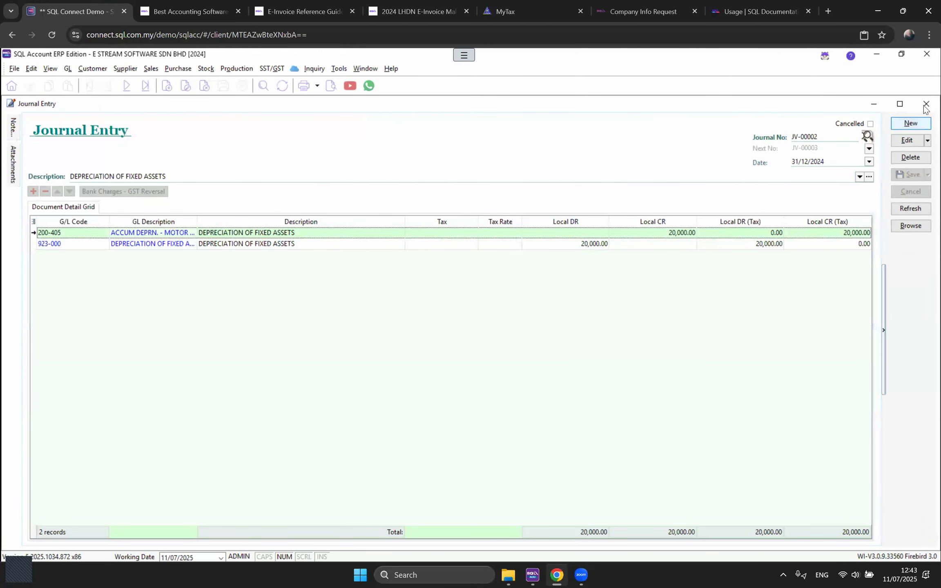
left_click(926, 105)
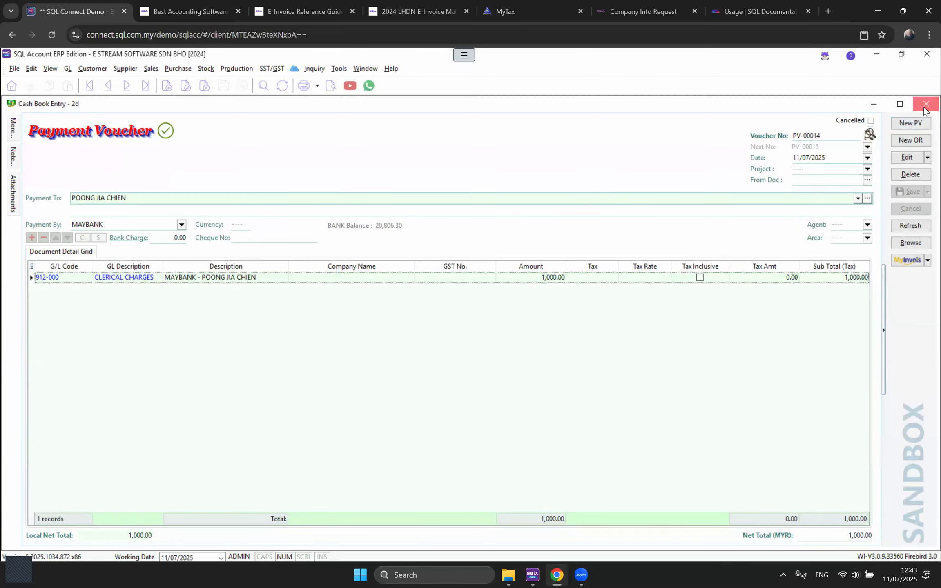
left_click(925, 105)
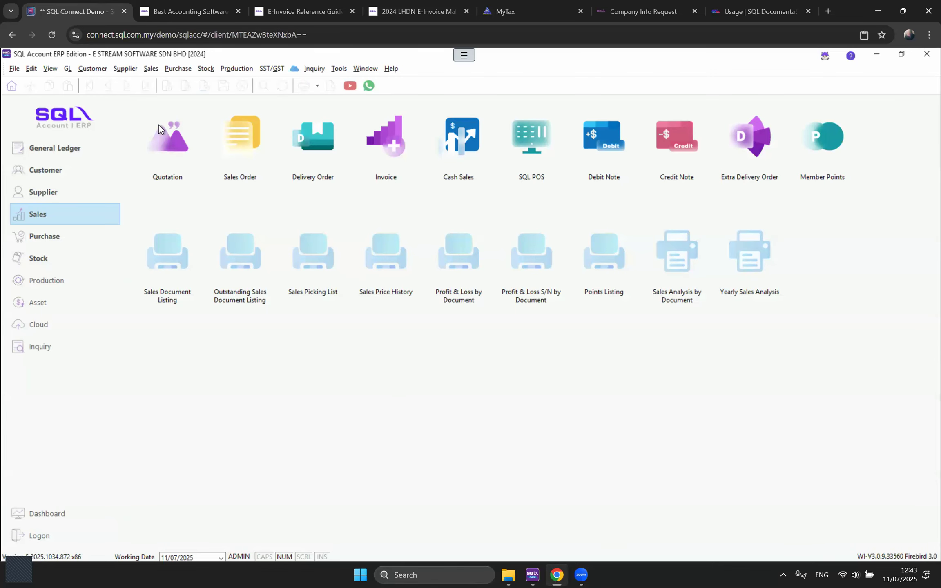
Step: Run the GL Ledger Report for all accounts with the Date filter unticked
left_click(68, 68)
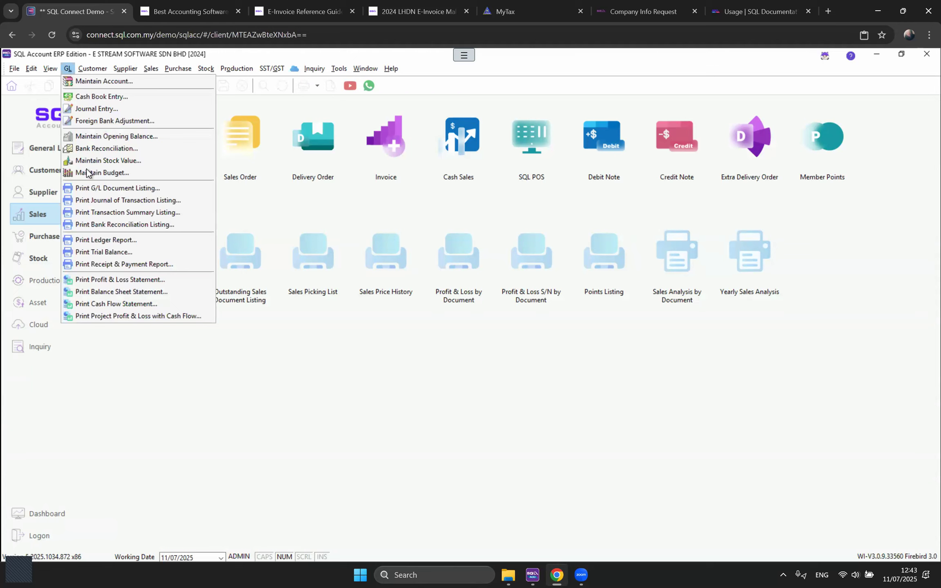
left_click(120, 241)
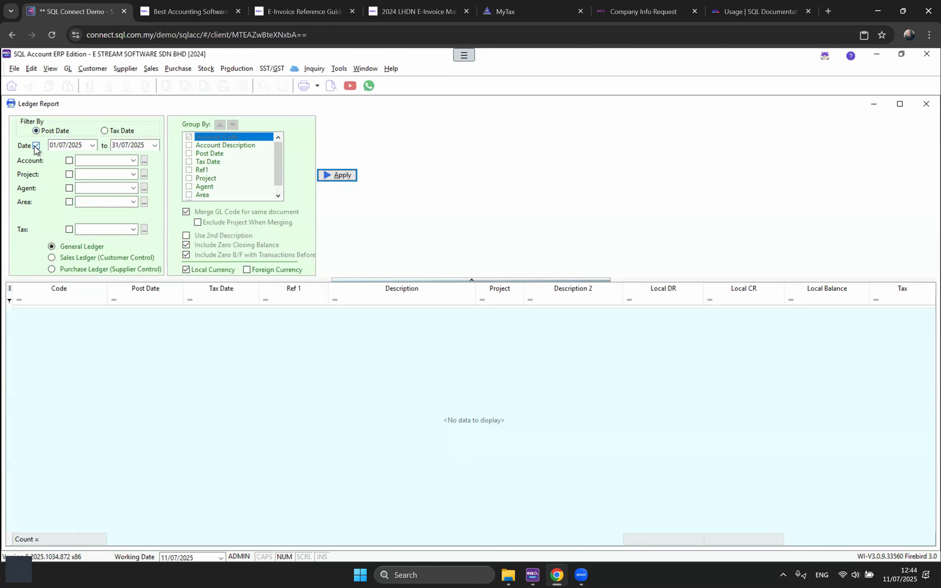
left_click(36, 145)
left_click(342, 175)
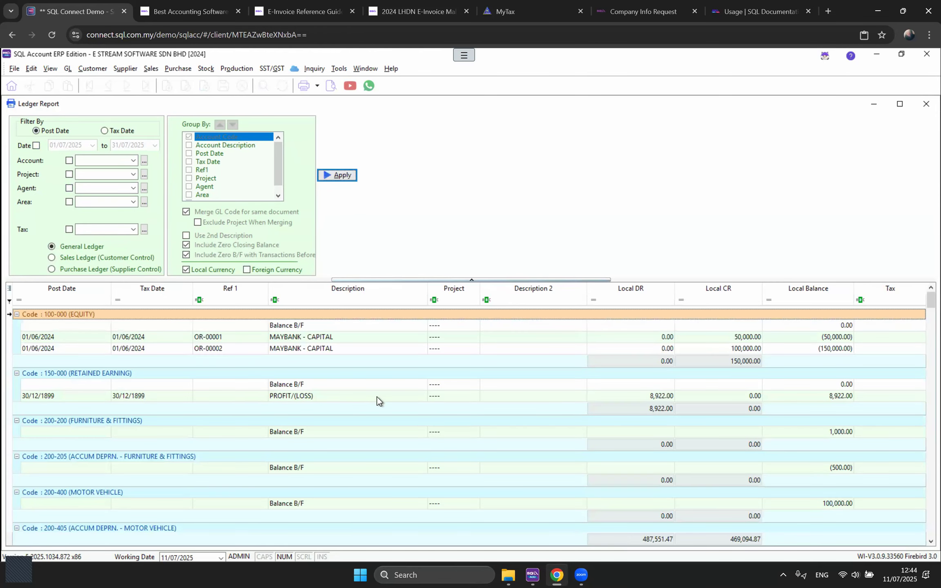
scroll(377, 397, "down", 6)
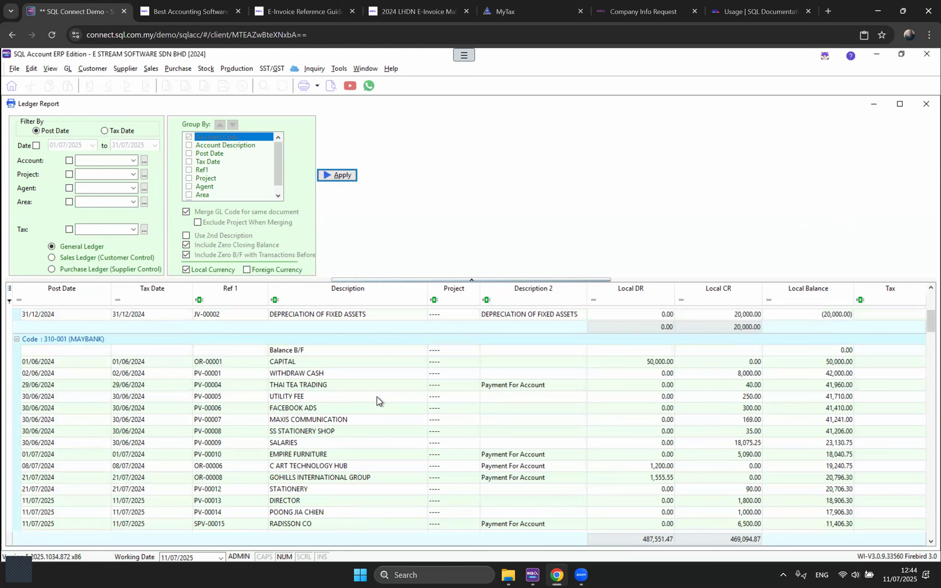
Step: Browse the ledger entries for 310-001 MAYBANK and 500-100 SALES - BEDDING ACCESSORIES
left_click(118, 341)
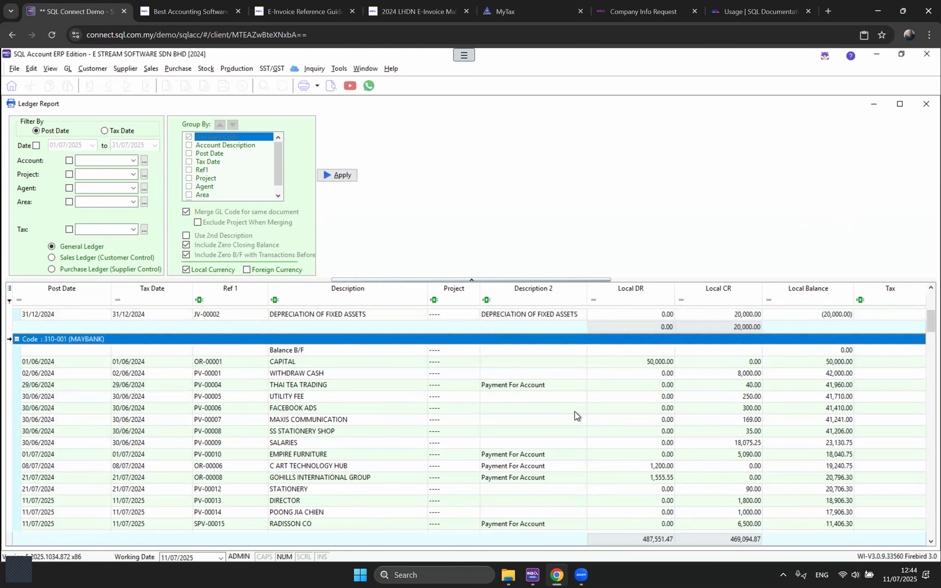
left_click(639, 360)
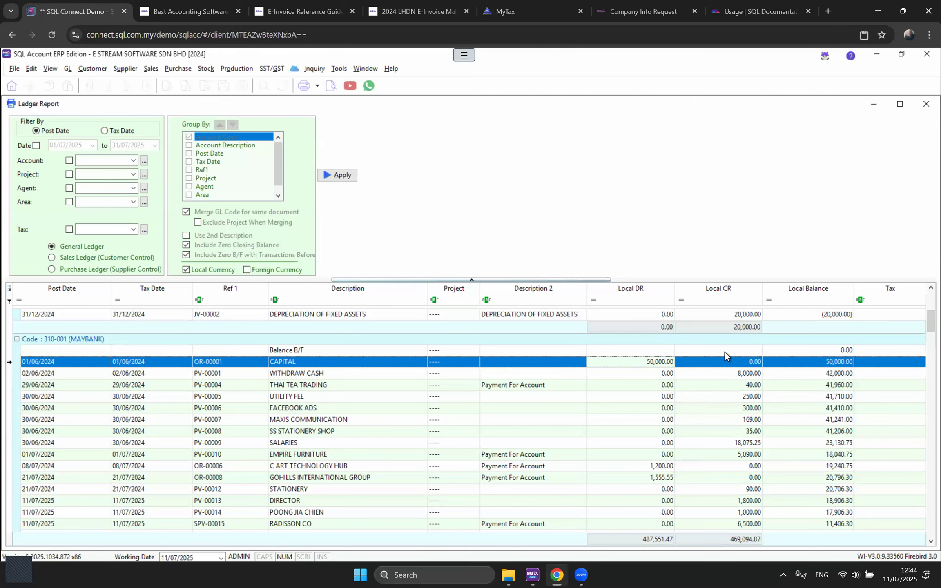
scroll(754, 411, "down", 10)
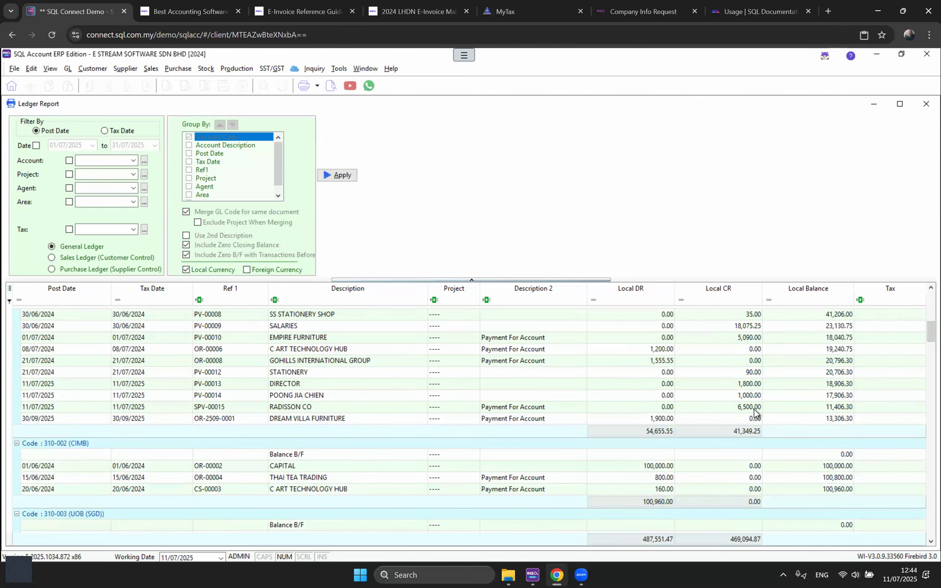
scroll(754, 412, "down", 10)
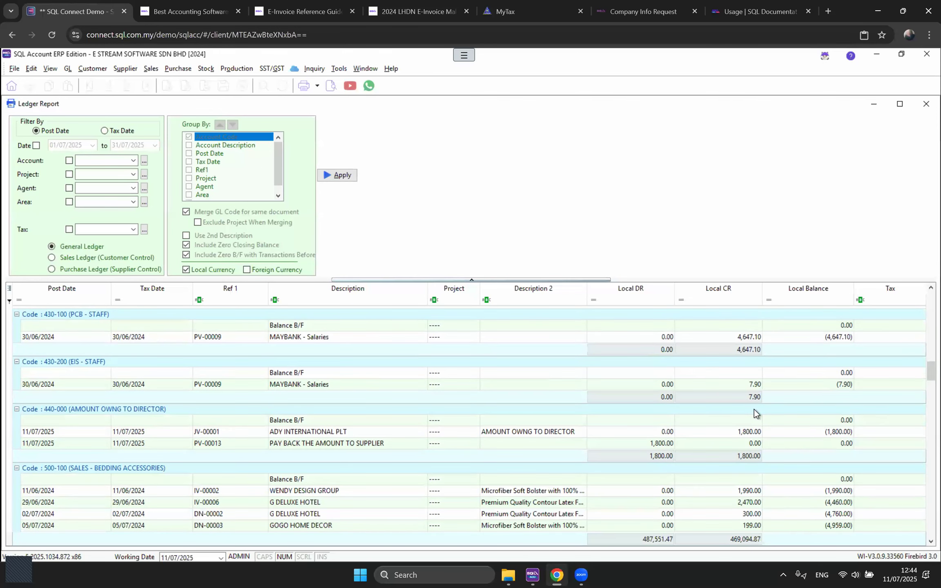
scroll(289, 355, "up", 4)
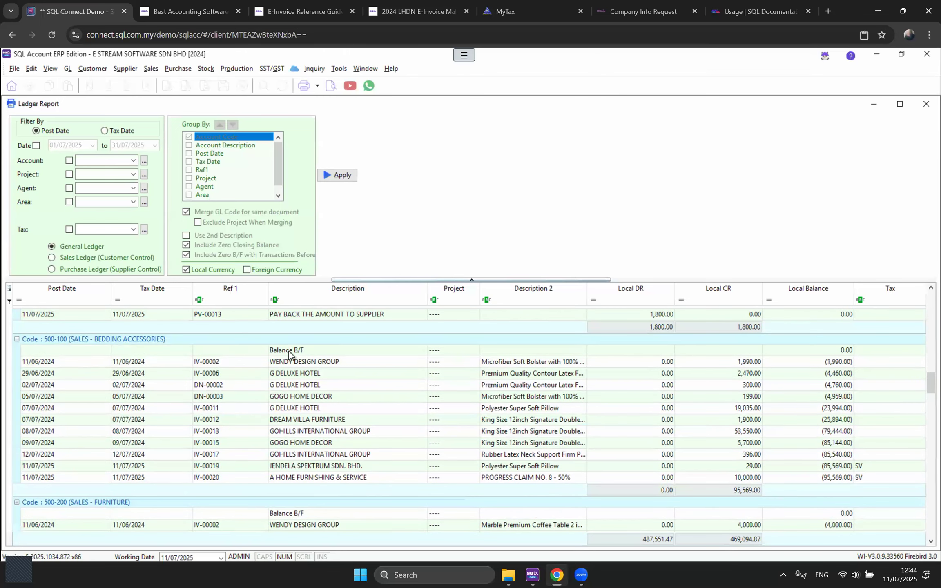
left_click(127, 342)
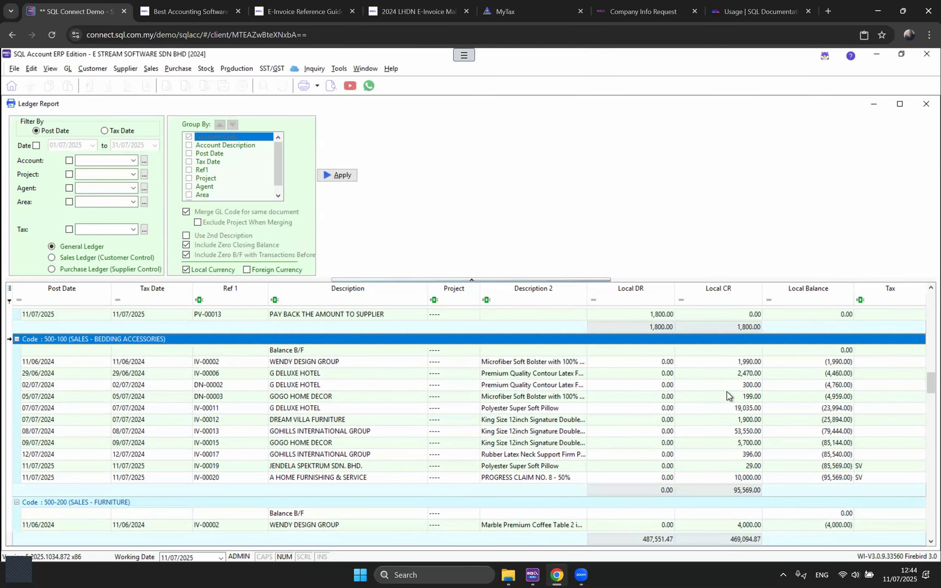
scroll(741, 476, "down", 8)
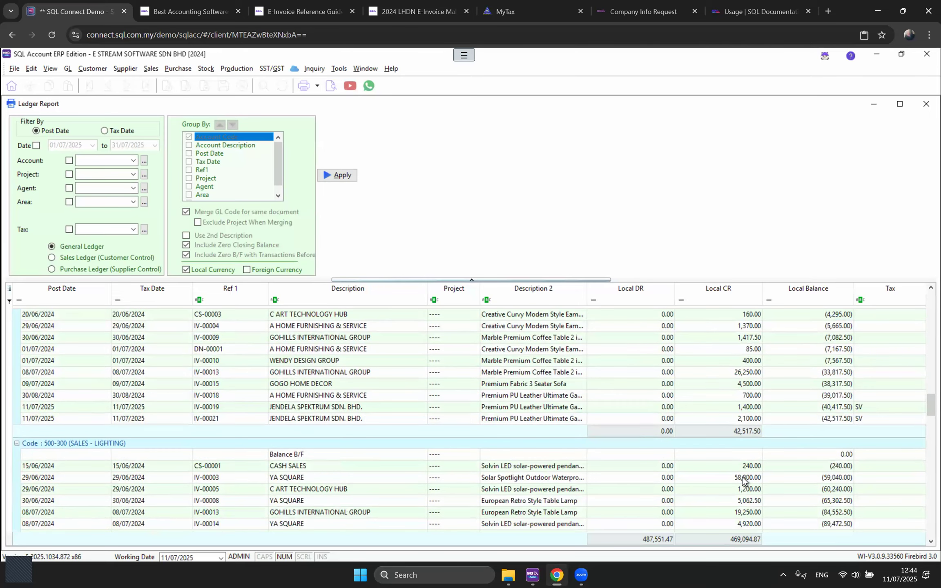
scroll(742, 477, "down", 15)
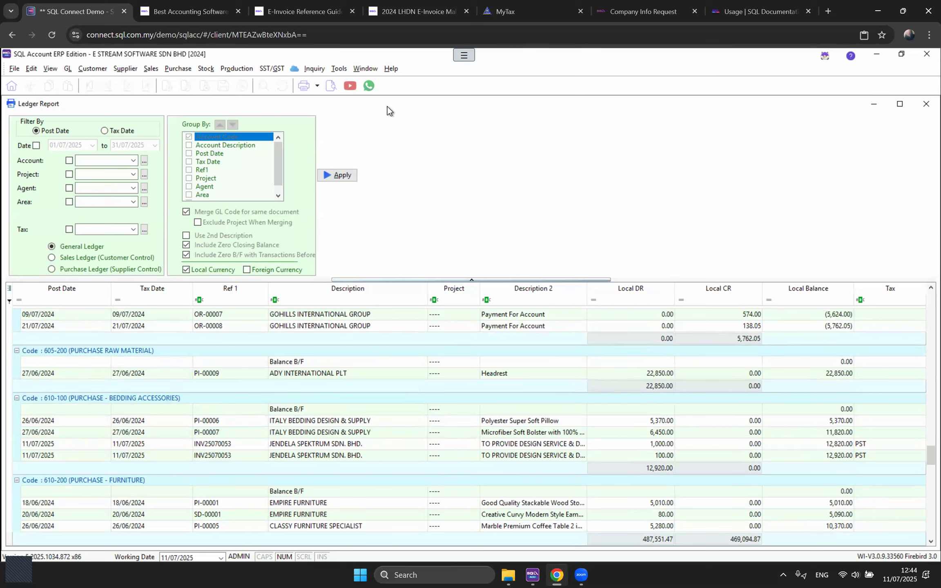
Step: Preview the GL Local - Ledger - Detail - Level 1-V2 printout, then close it
left_click(331, 86)
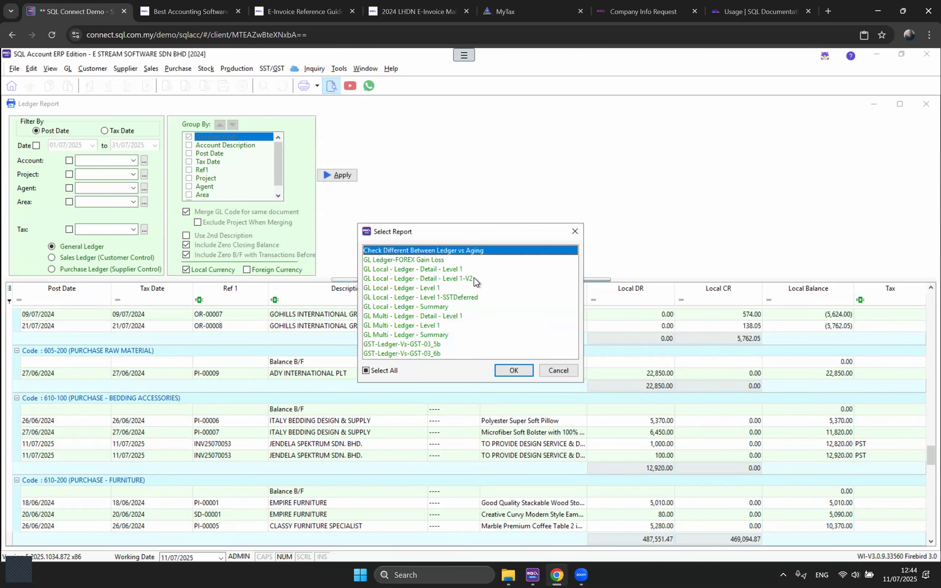
left_click(478, 280)
left_click(516, 370)
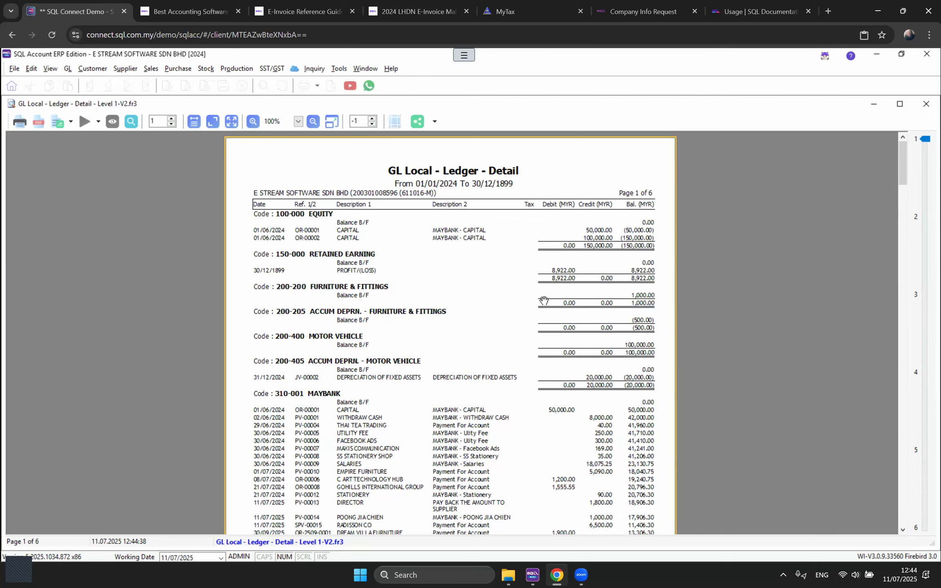
left_click(926, 103)
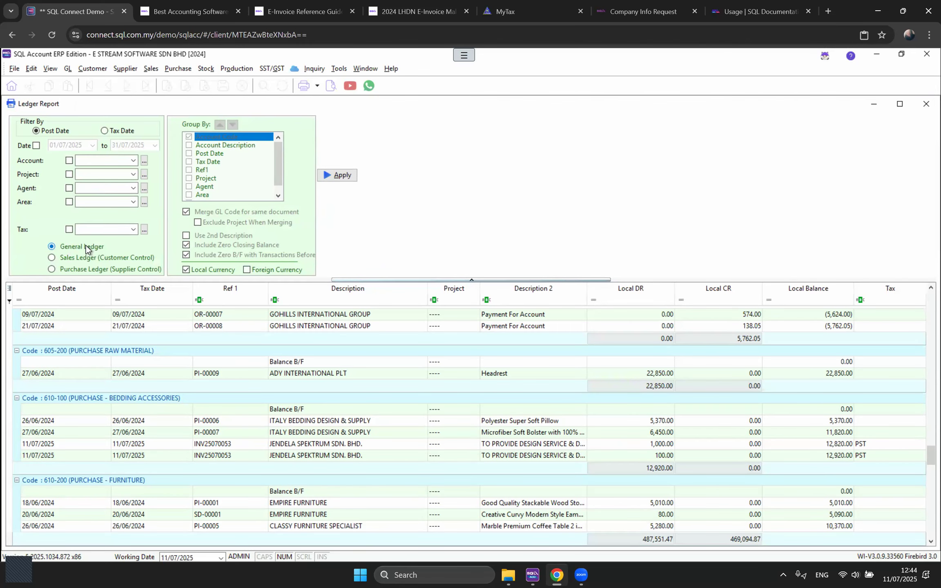
Step: Rerun the Ledger Report for the Sales Ledger, then for the Purchase Ledger
left_click(72, 258)
left_click(338, 177)
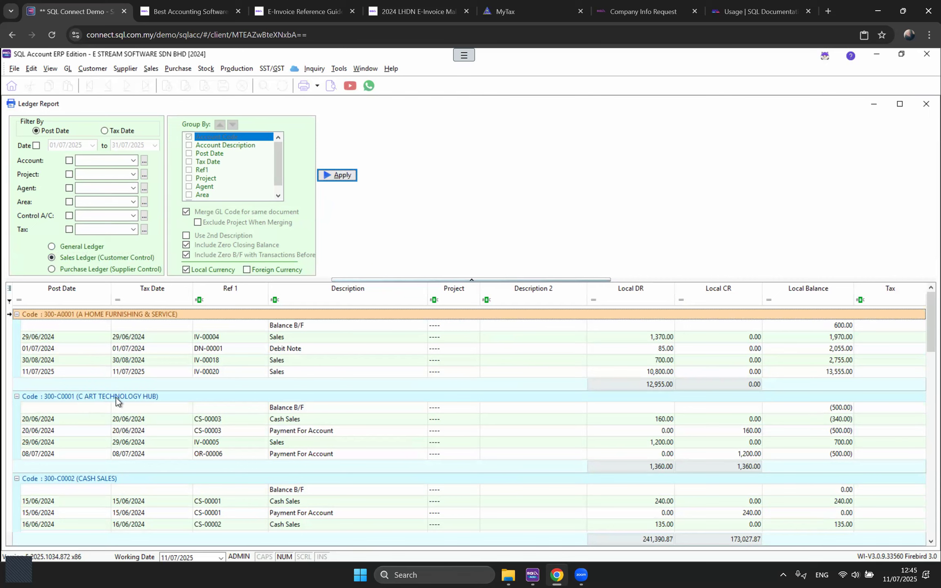
left_click(98, 267)
left_click(344, 175)
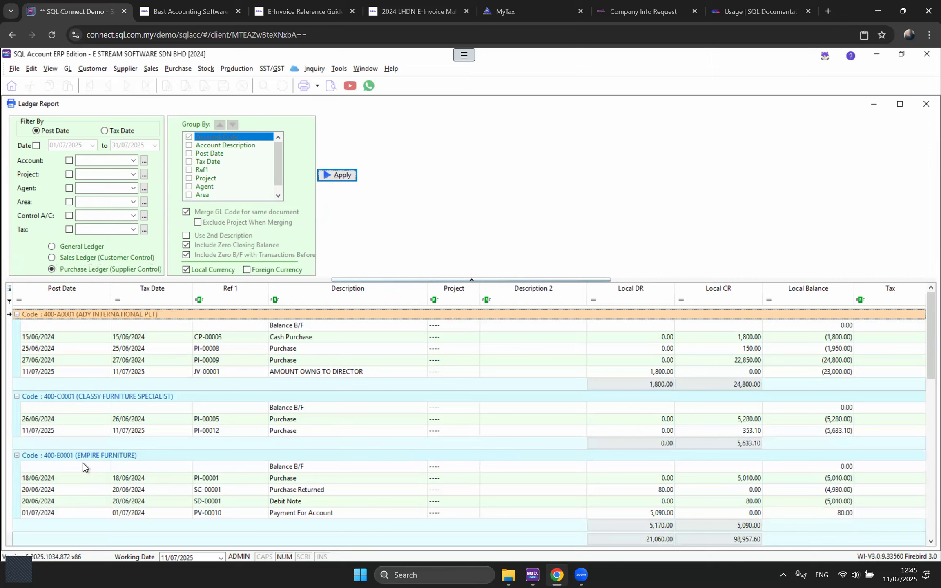
Step: Generate the Trial Balance for 01/01/2024 to 31/12/2024
left_click(68, 68)
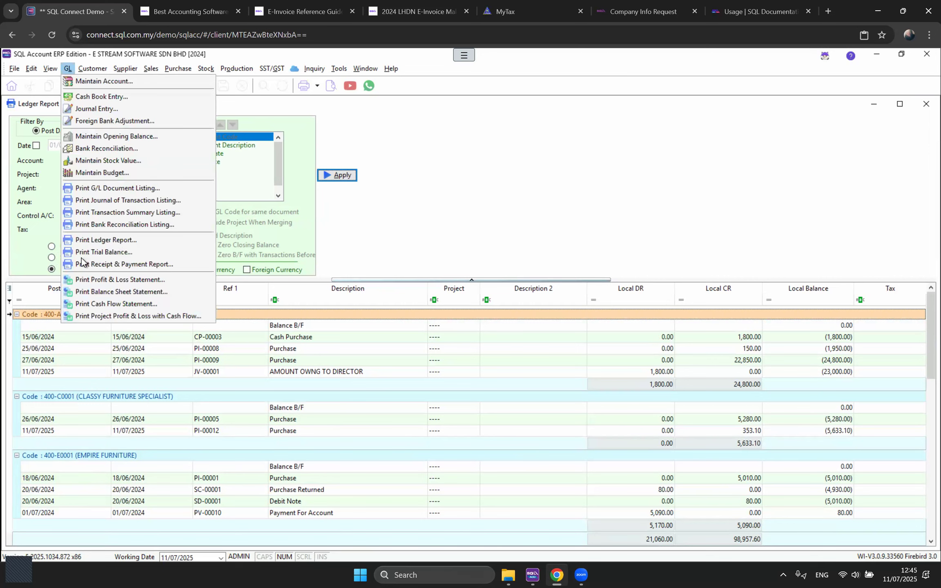
left_click(87, 253)
triple_click(72, 129)
type("2024")
triple_click(72, 128)
type("01012024")
key("Tab")
type("31122024")
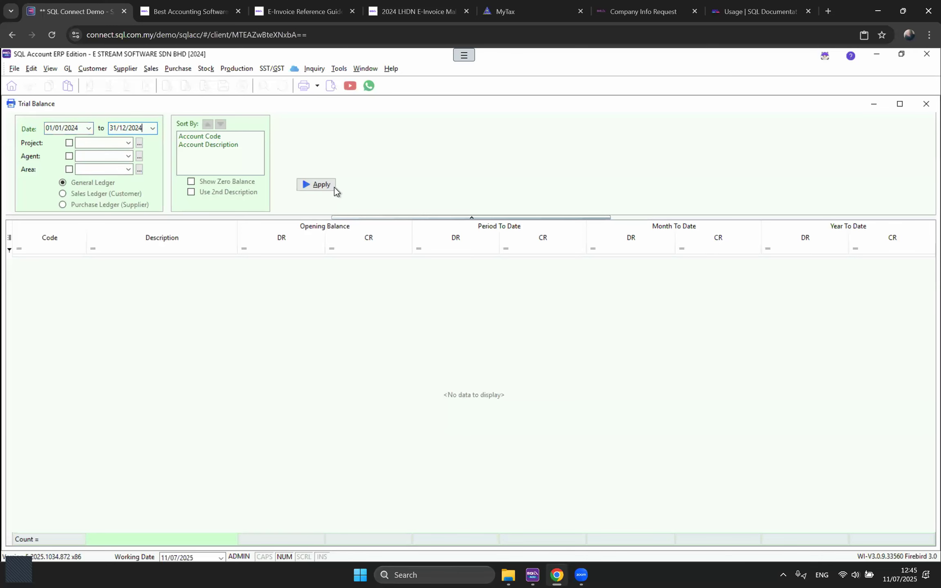
left_click(333, 186)
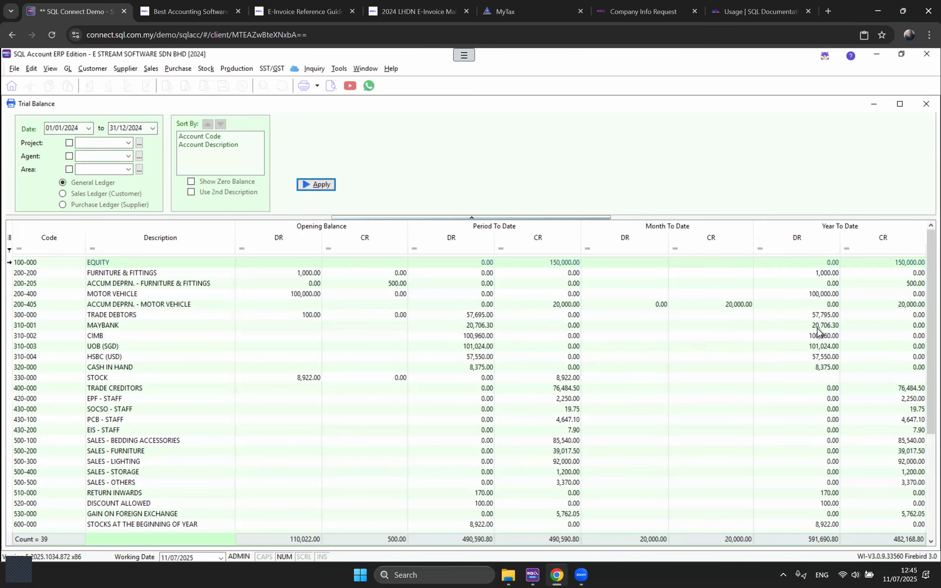
Step: Scroll through the 39-account trial balance and glance at its printout layouts
scroll(818, 331, "down", 1)
scroll(819, 332, "down", 1)
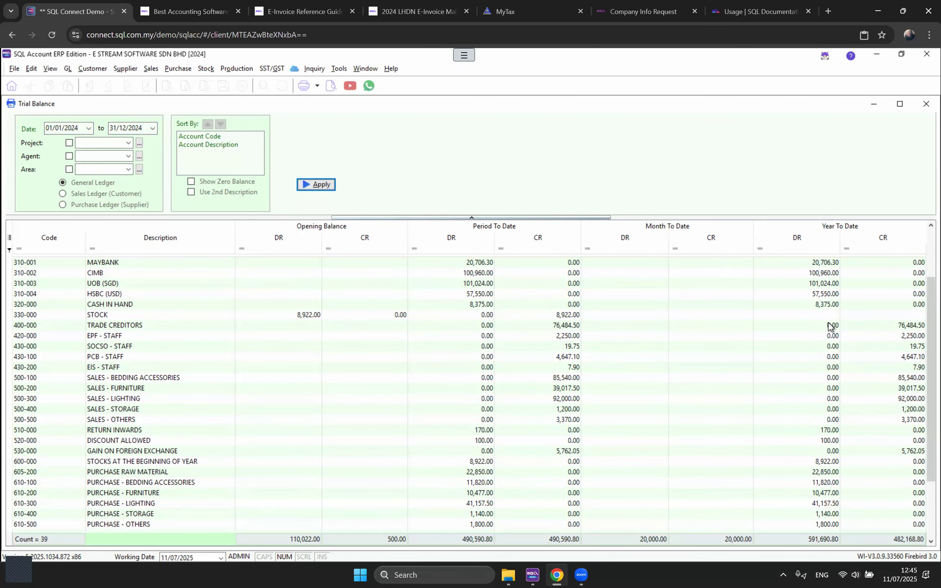
scroll(898, 390, "down", 3)
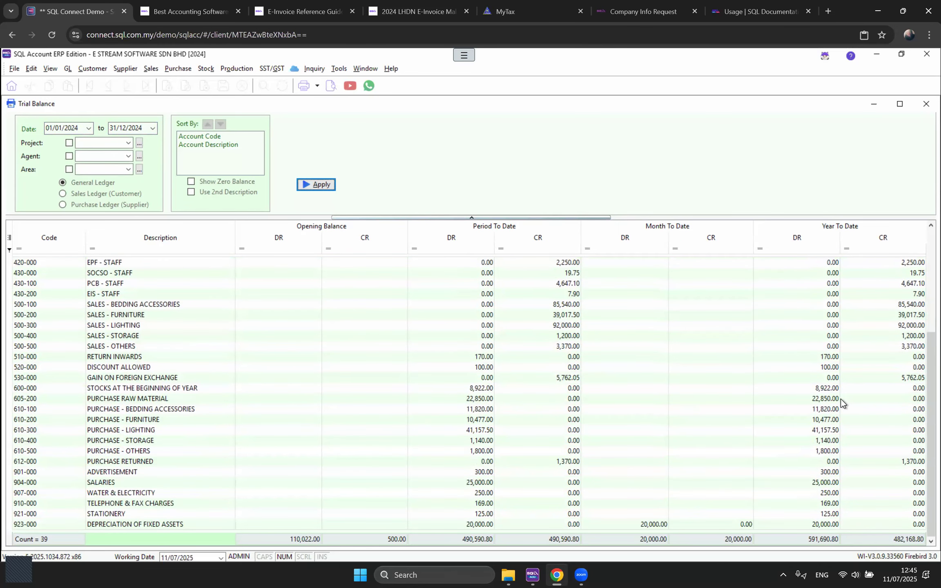
scroll(840, 399, "up", 5)
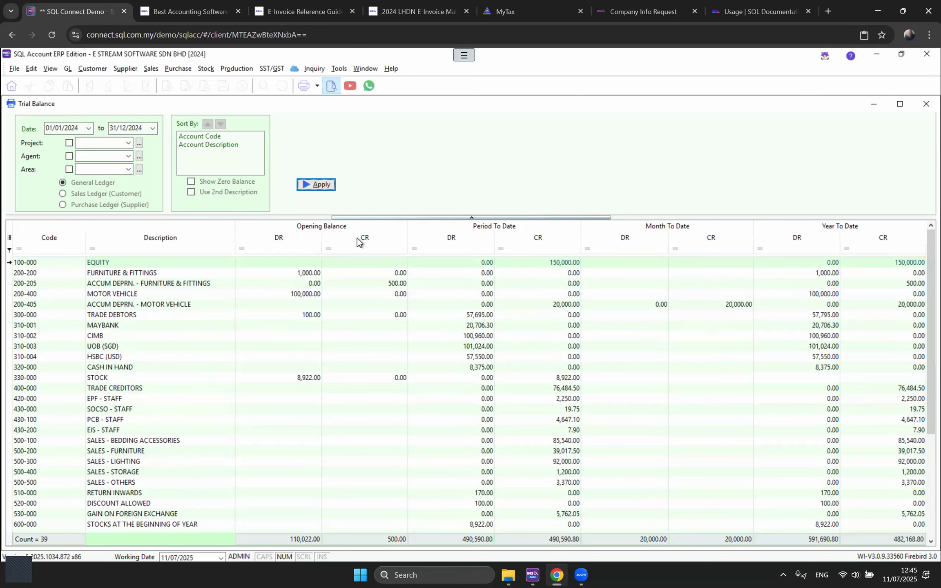
left_click(331, 86)
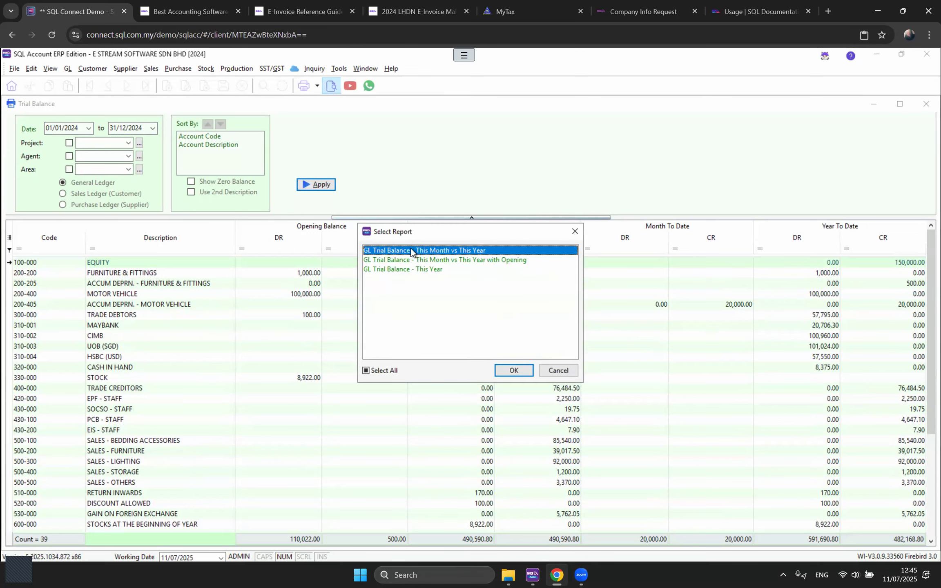
left_click(574, 233)
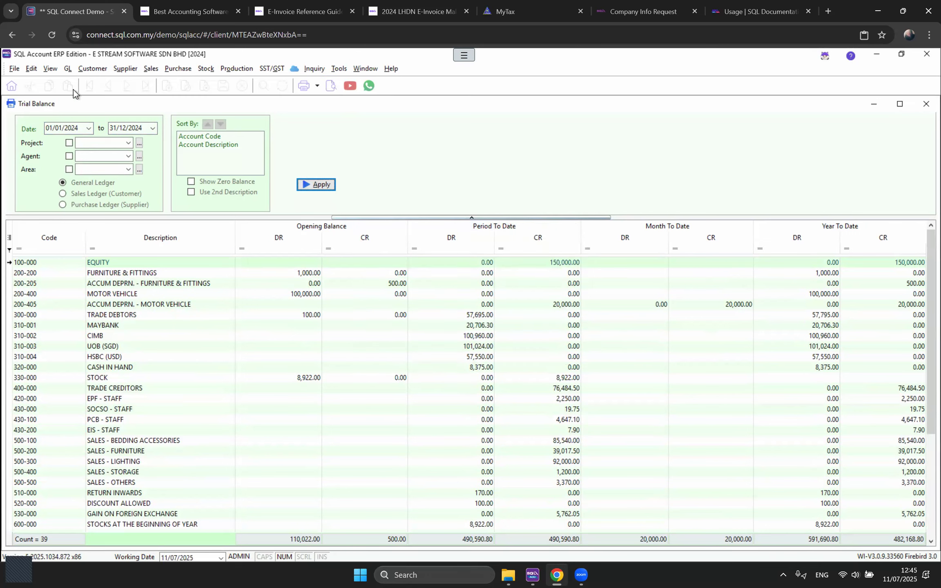
Step: Make OTHER CREDITORS 405-000 a Supplier Control Account in Maintain Account
left_click(67, 69)
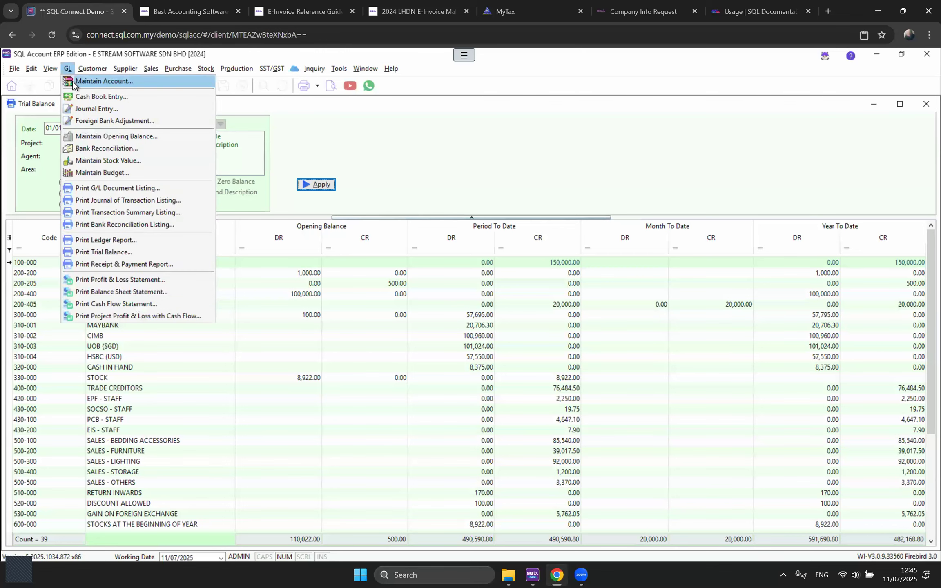
left_click(72, 81)
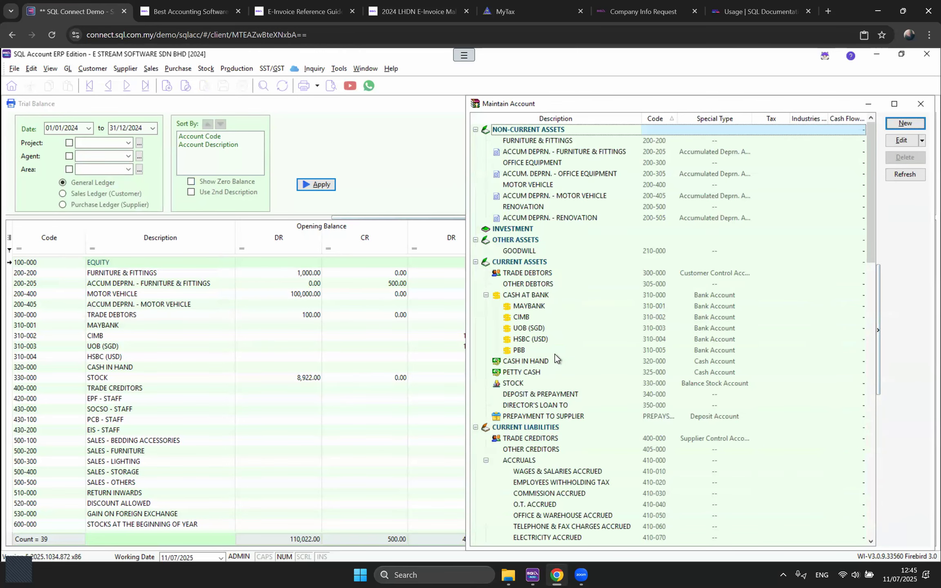
scroll(555, 355, "down", 3)
left_click(627, 350)
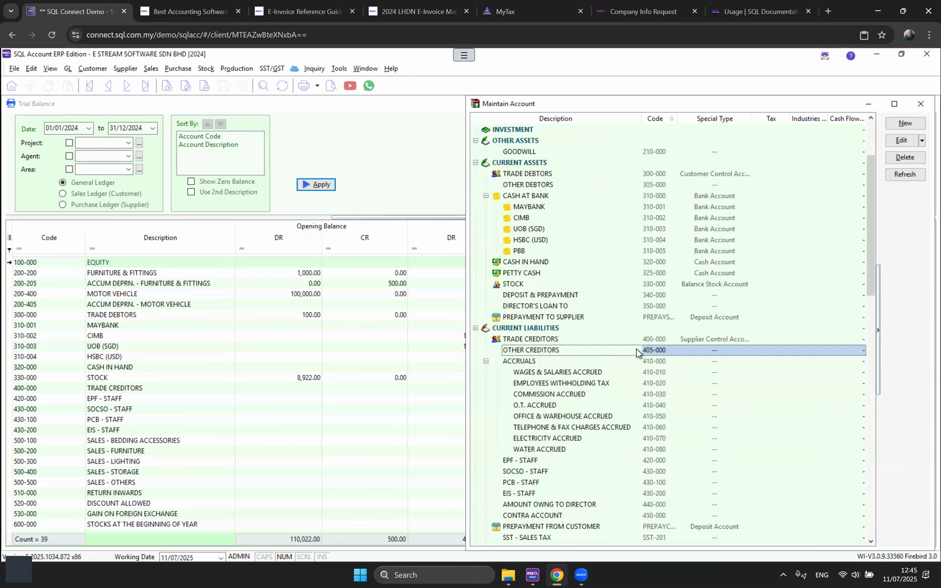
double_click(637, 350)
left_click(407, 304)
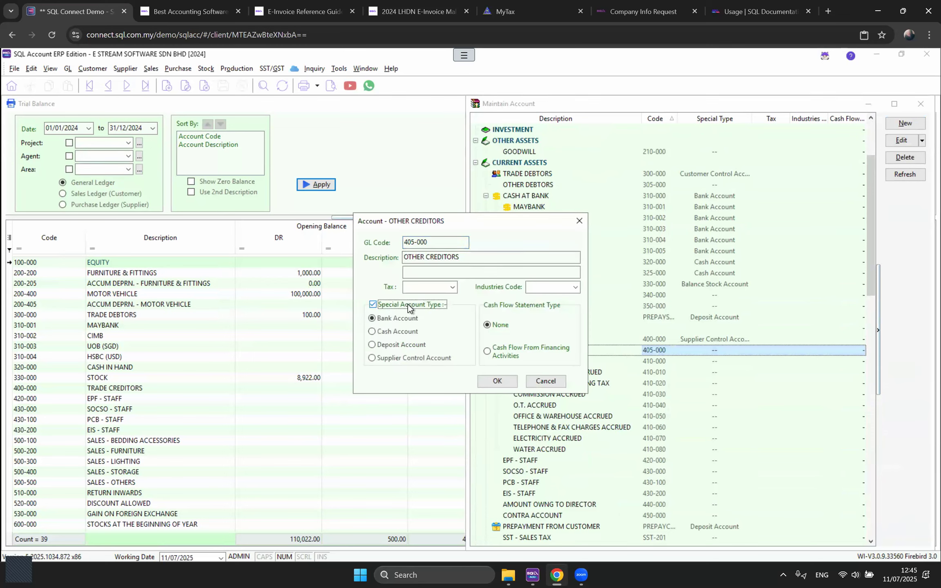
left_click(406, 359)
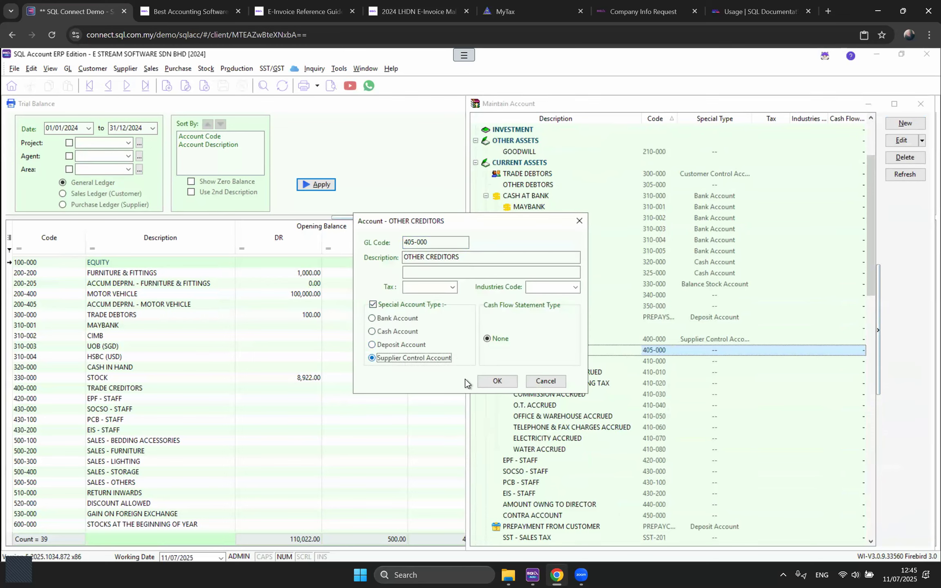
left_click(496, 382)
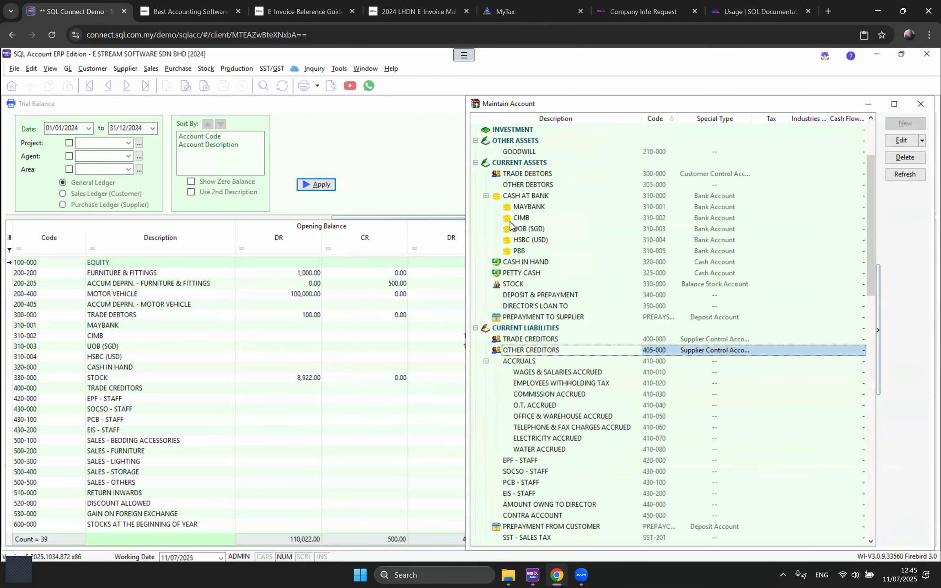
Step: Check ADY INTERNATIONAL PLT's control account choices, then close the supplier and chart of accounts
left_click(124, 68)
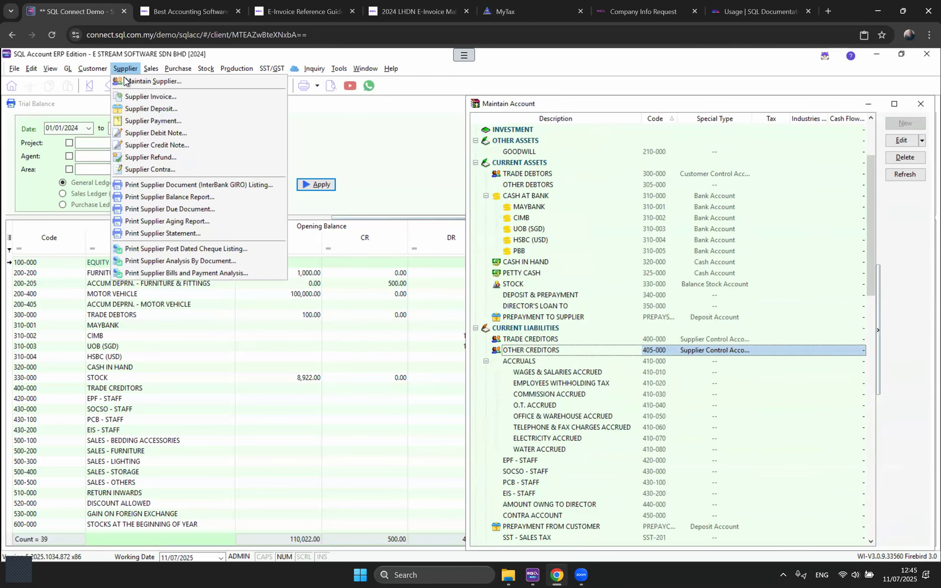
left_click(126, 81)
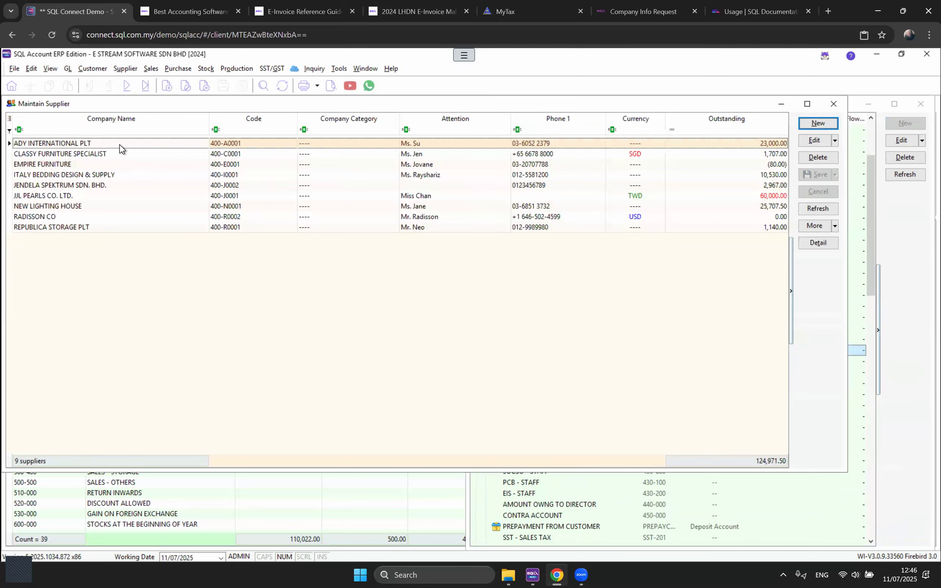
double_click(120, 145)
left_click(157, 168)
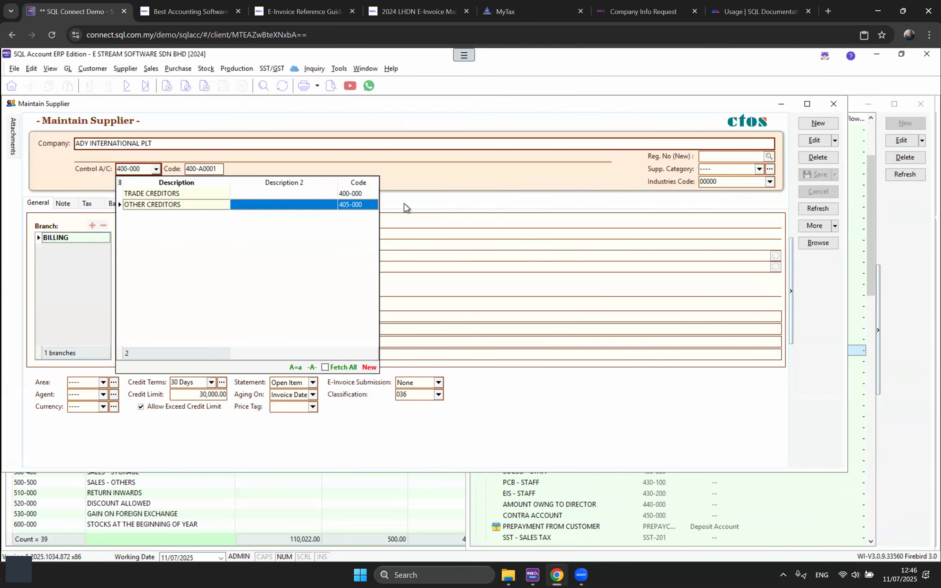
left_click(466, 187)
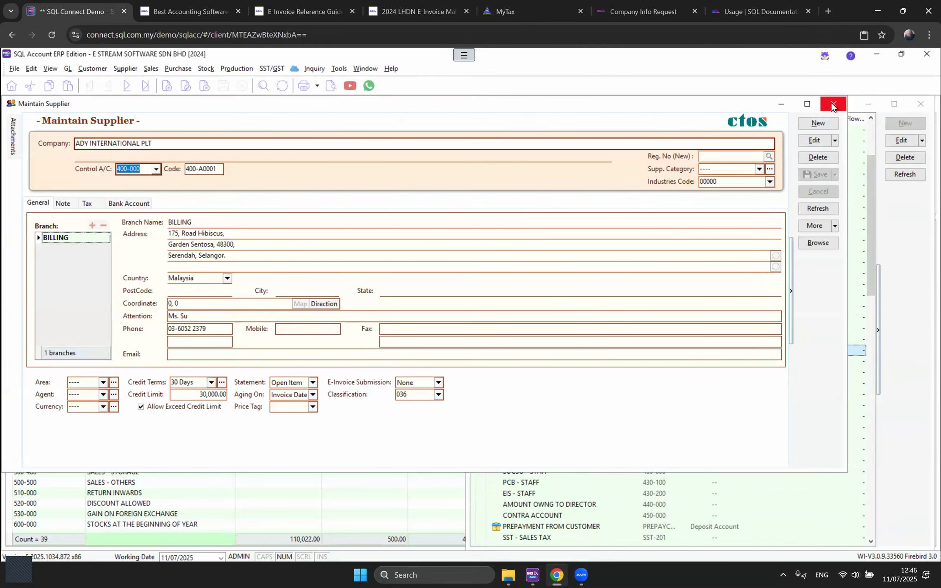
key("Escape")
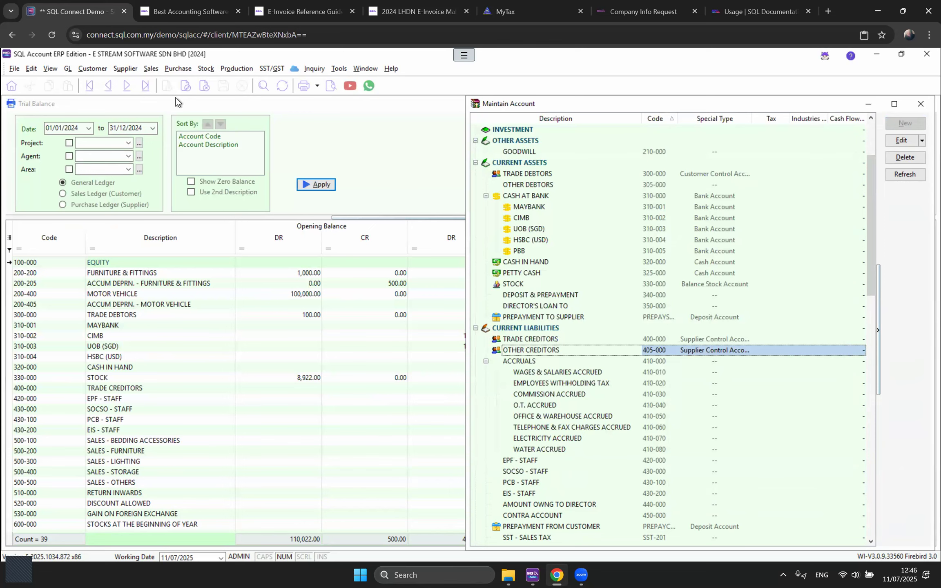
key("Escape")
Step: Generate a This Year - 2 Column Profit & Loss at 31/12/2024, level 4, reviewing net profit
left_click(68, 69)
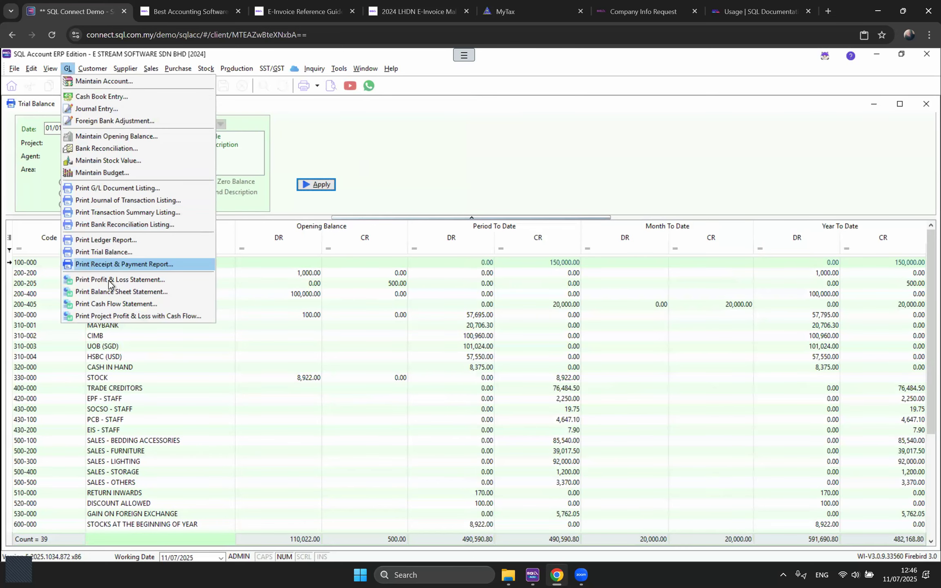
key("Escape")
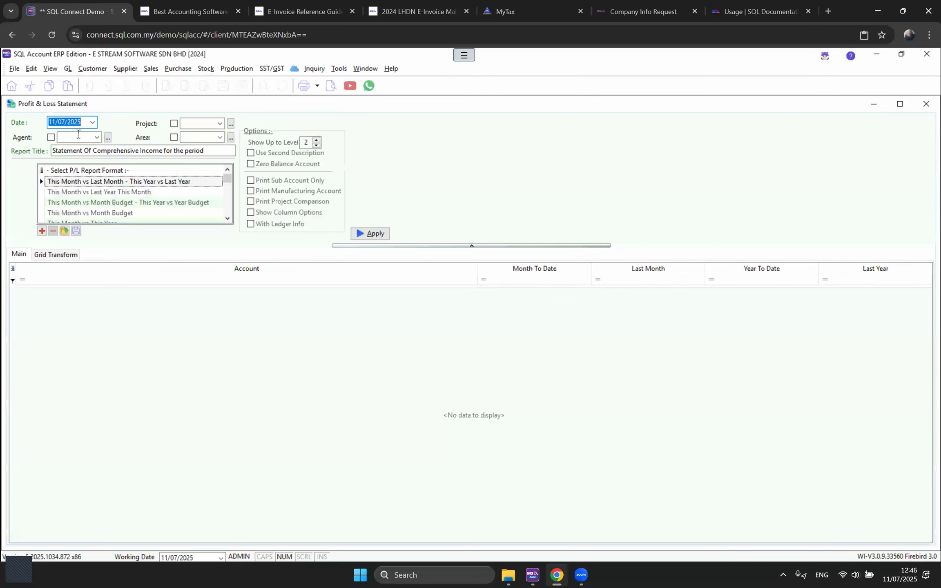
type("31/12/2024")
key("Tab")
scroll(98, 202, "down", 1)
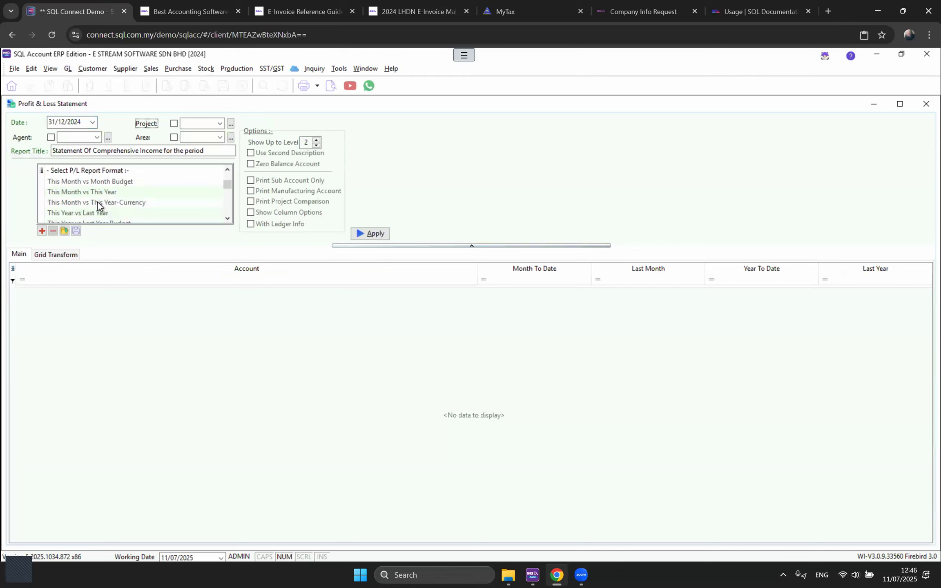
scroll(99, 197, "down", 1)
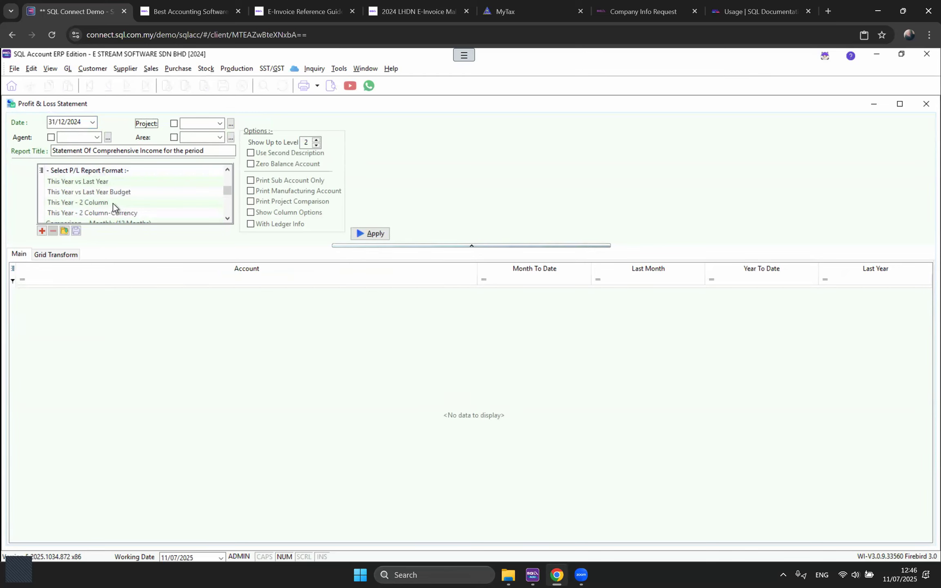
left_click(113, 203)
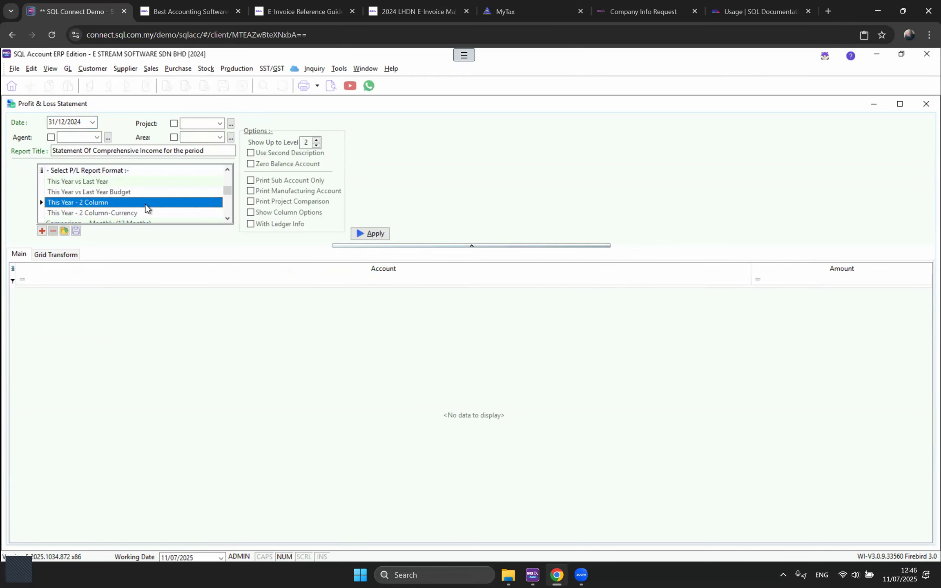
left_click(316, 140)
left_click(317, 139)
left_click(370, 233)
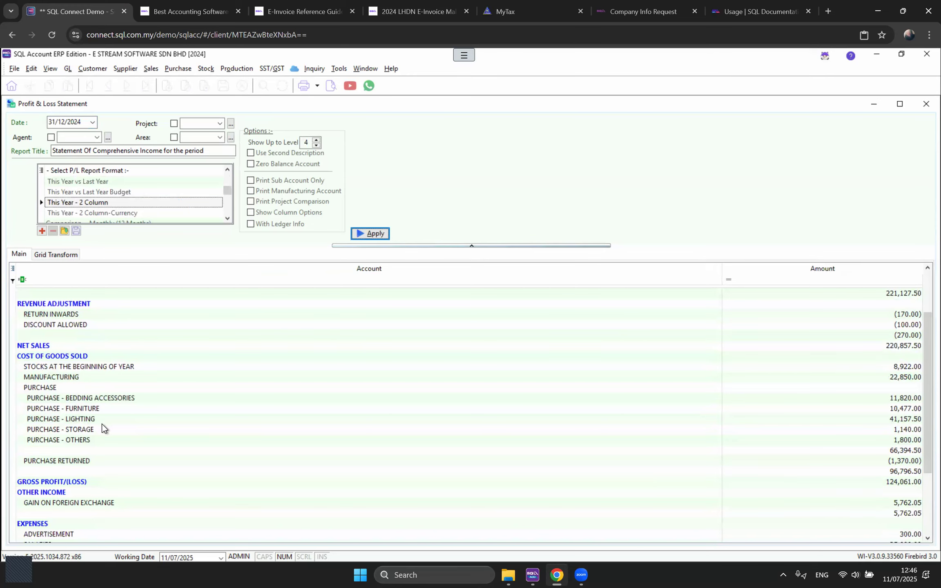
scroll(102, 424, "down", 3)
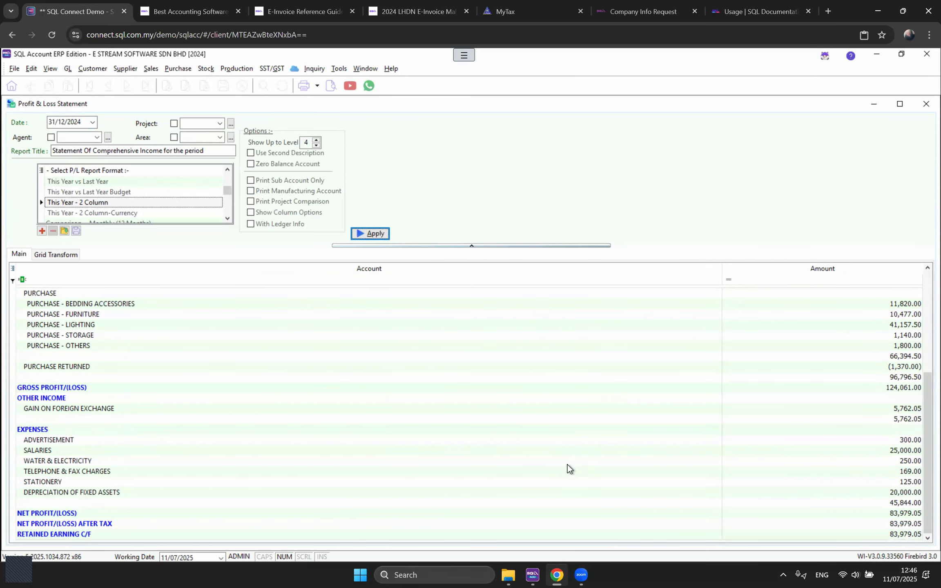
left_click(902, 516)
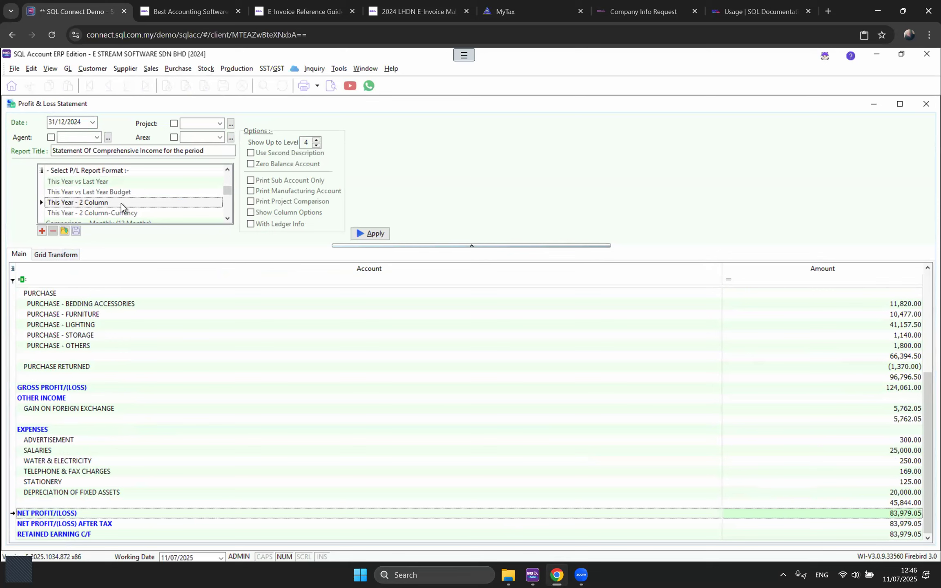
Step: Regenerate the P&L as This Year vs Last Year, then as a monthly 12-month comparison
left_click(69, 191)
left_click(68, 182)
left_click(372, 233)
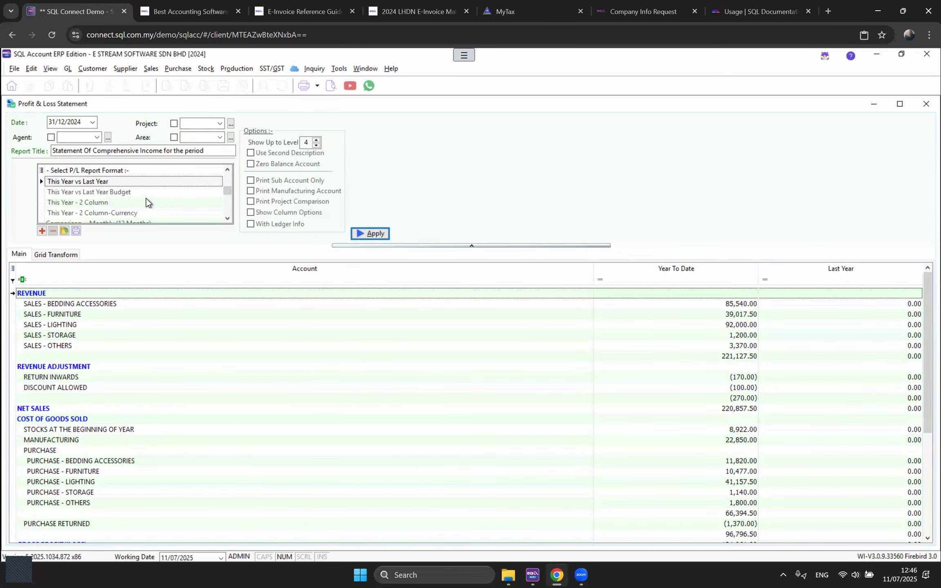
scroll(123, 198, "down", 1)
left_click(120, 195)
left_click(371, 234)
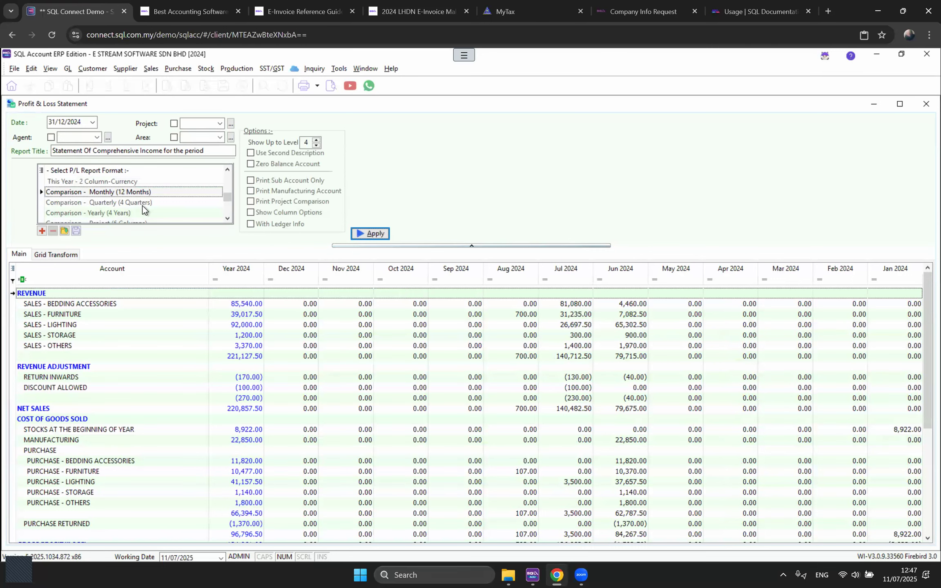
Step: Switch the P&L format to the yearly four-year comparison
left_click(93, 211)
scroll(133, 208, "up", 2)
scroll(133, 208, "up", 1)
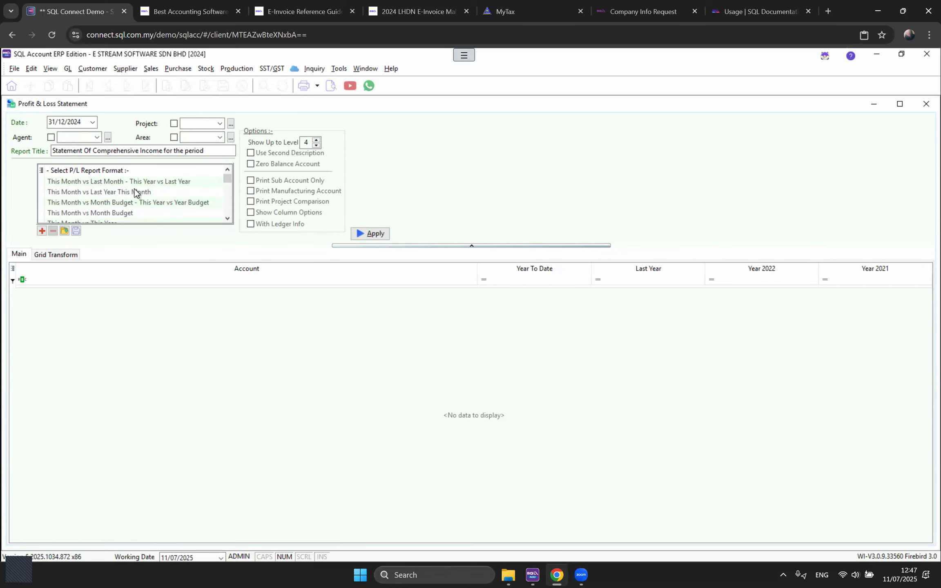
left_click(69, 68)
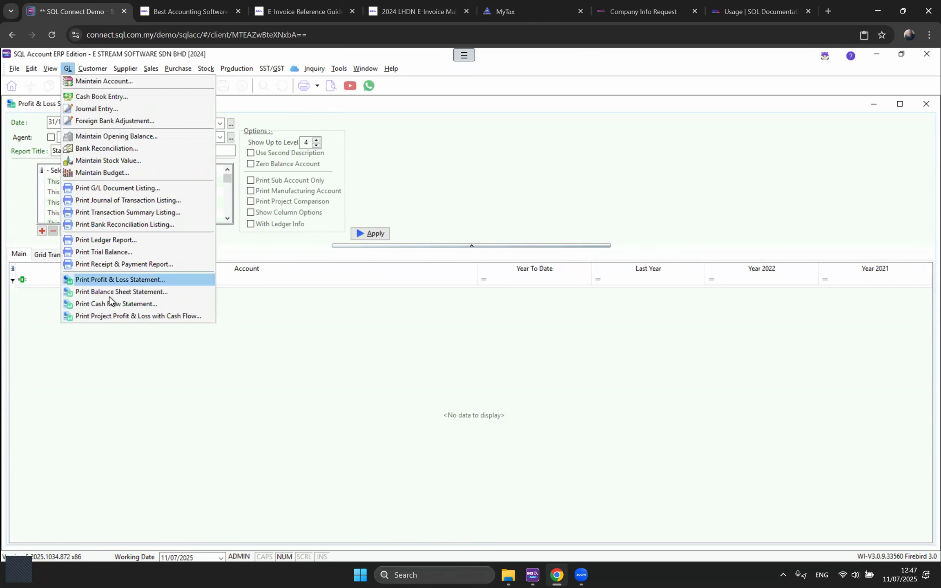
Step: Generate a 31/12/2024 This Year - 2 Column Balance Sheet at level 4, listing trade debtors and creditors
left_click(109, 297)
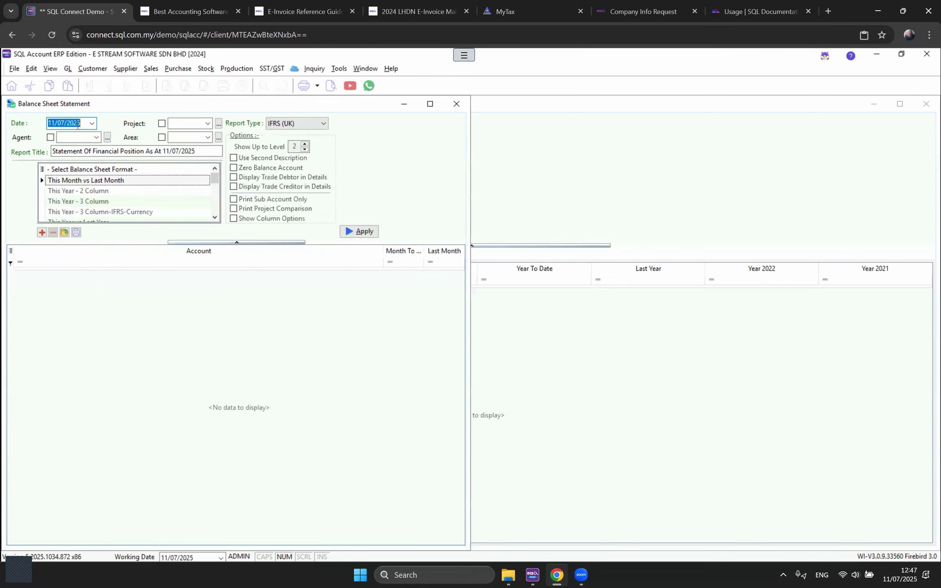
type("31122024")
left_click(83, 191)
left_click(304, 144)
left_click(305, 144)
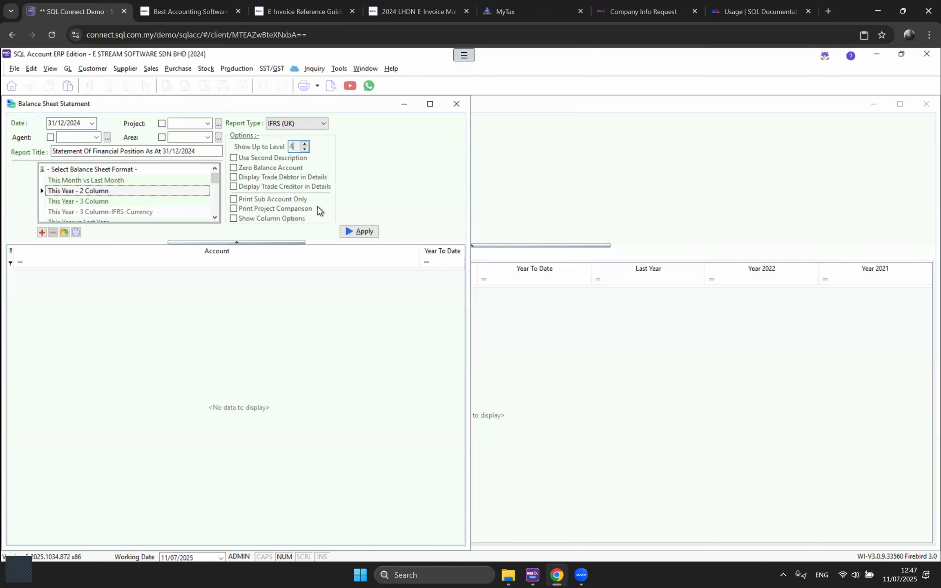
left_click(308, 179)
left_click(307, 187)
left_click(359, 232)
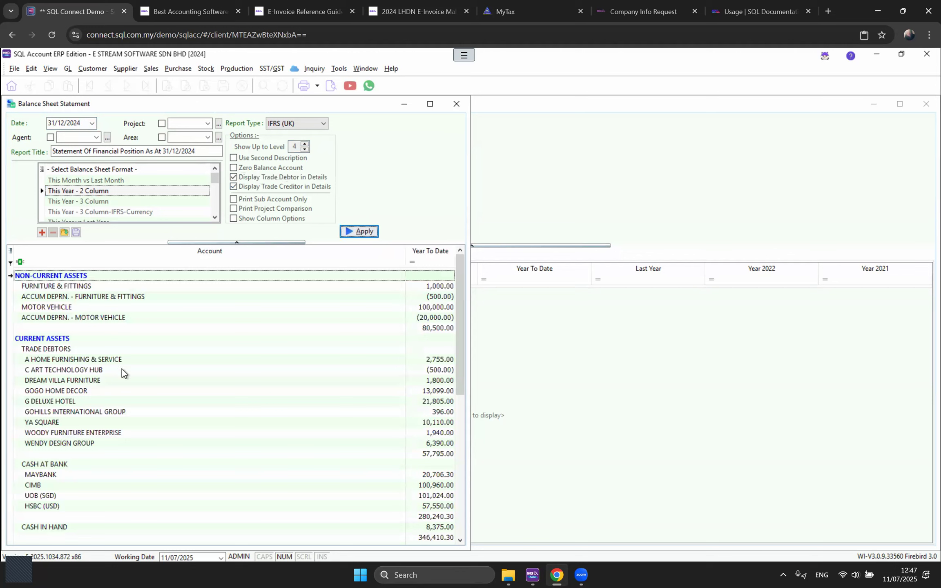
Step: Review the trade debtor balances totalling 57,795.00, plus bank and cash in hand
left_click(70, 350)
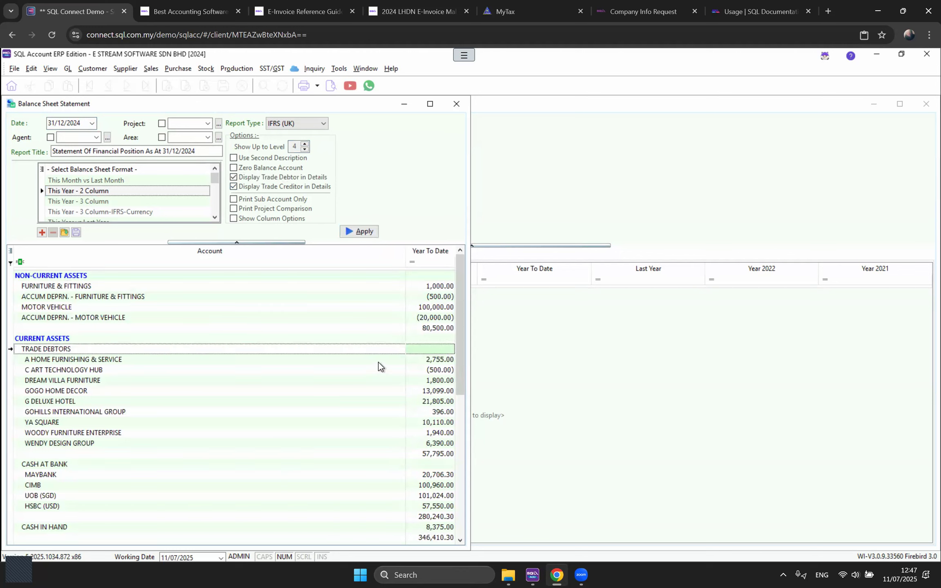
left_click(435, 455)
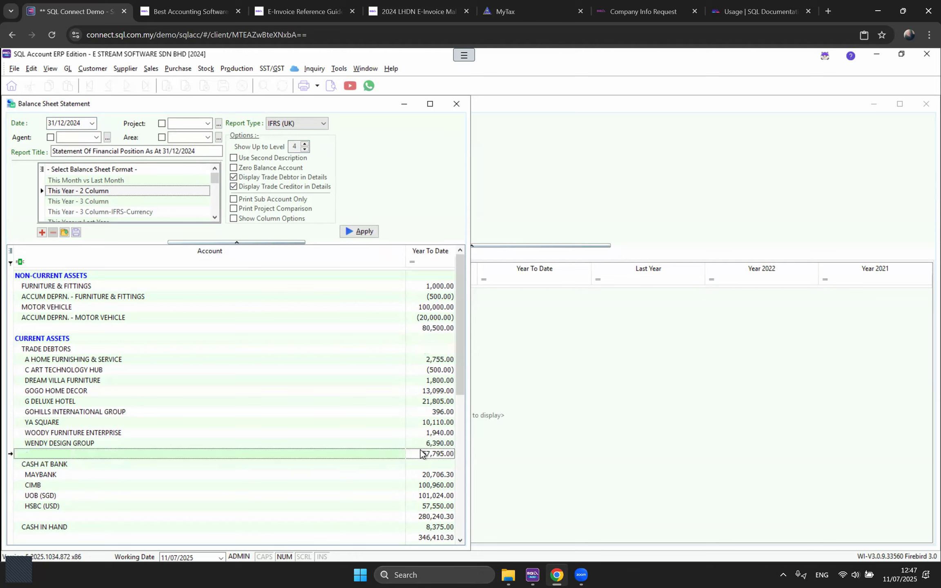
left_click(434, 363)
left_click(429, 392)
left_click(431, 412)
key("Down")
key("Down")
scroll(374, 481, "down", 3)
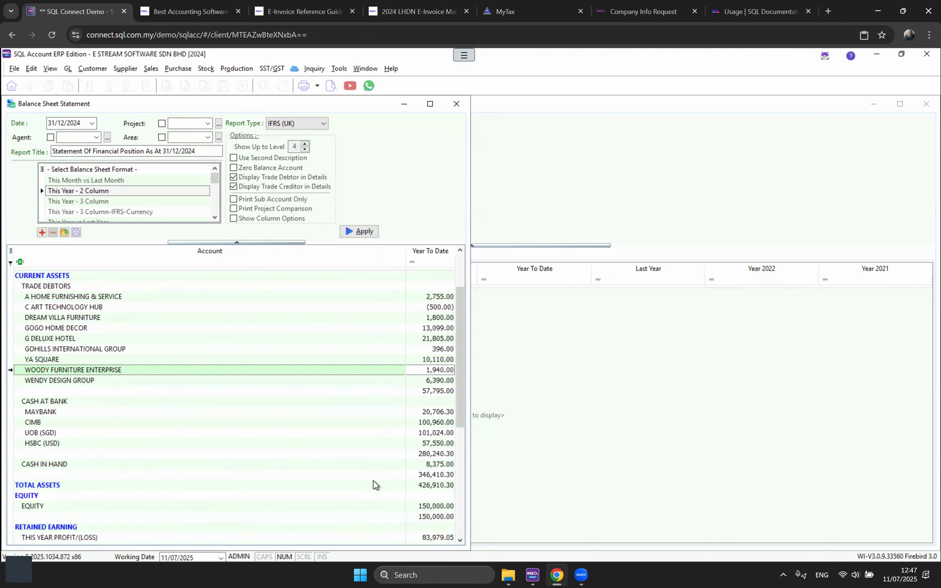
left_click(436, 373)
left_click(428, 401)
left_click(430, 429)
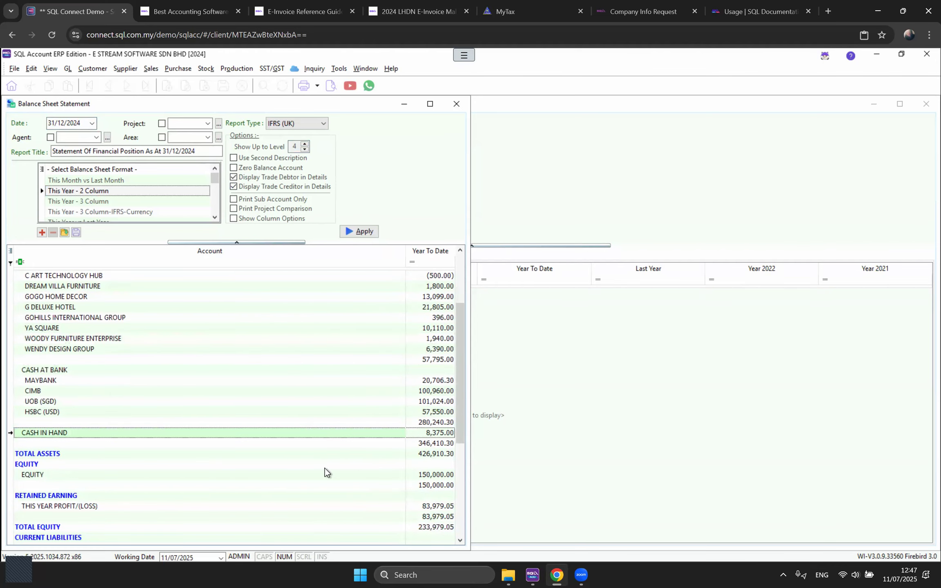
scroll(325, 468, "down", 2)
scroll(325, 470, "down", 2)
Step: Review trade creditor balances, staff liabilities and the current liabilities subtotal
left_click(435, 403)
left_click(437, 423)
left_click(437, 454)
left_click(436, 475)
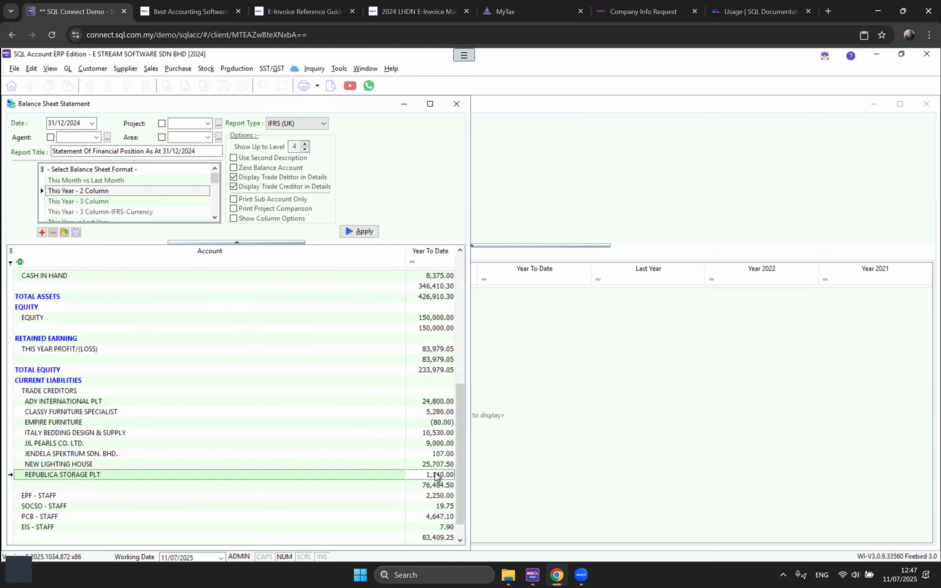
scroll(436, 476, "down", 1)
left_click(437, 486)
left_click(438, 506)
left_click(436, 475)
left_click(436, 517)
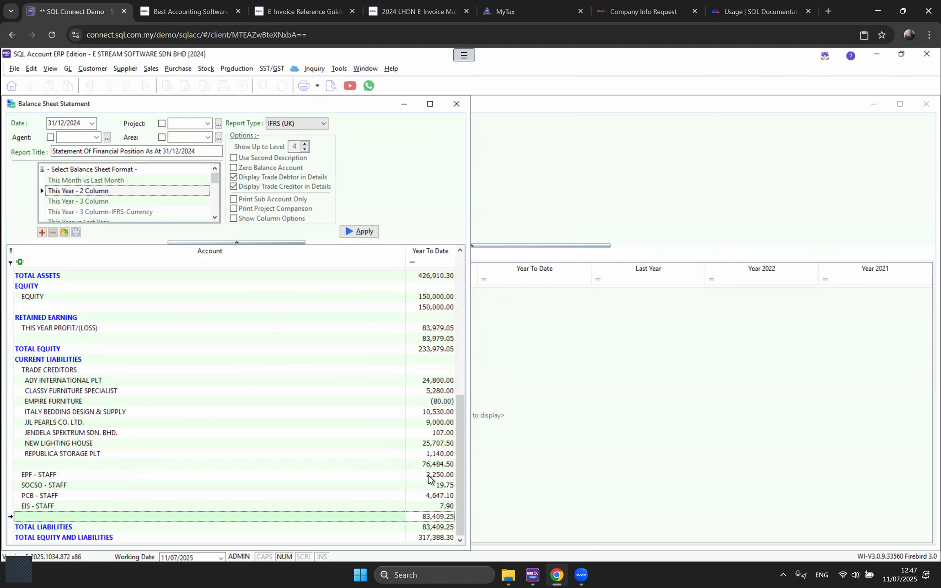
scroll(429, 479, "up", 10)
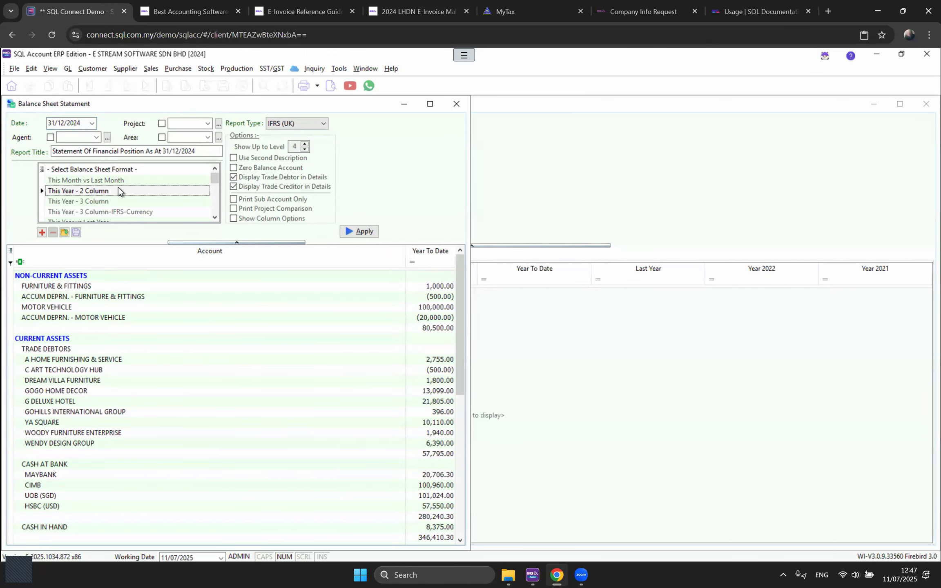
scroll(119, 190, "down", 1)
Step: Apply the Comparison - Monthly (12 Months) format and maximize the balance sheet window
left_click(158, 192)
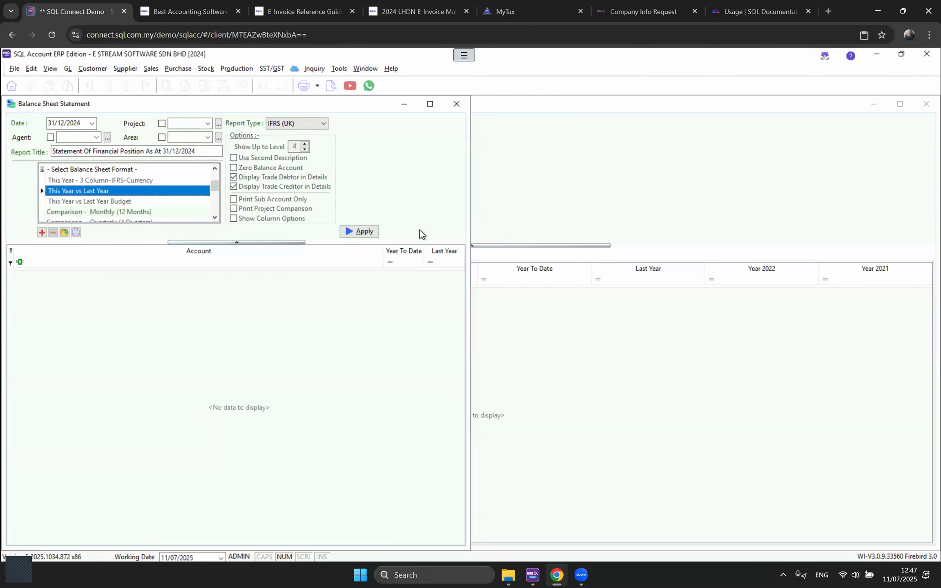
left_click(360, 232)
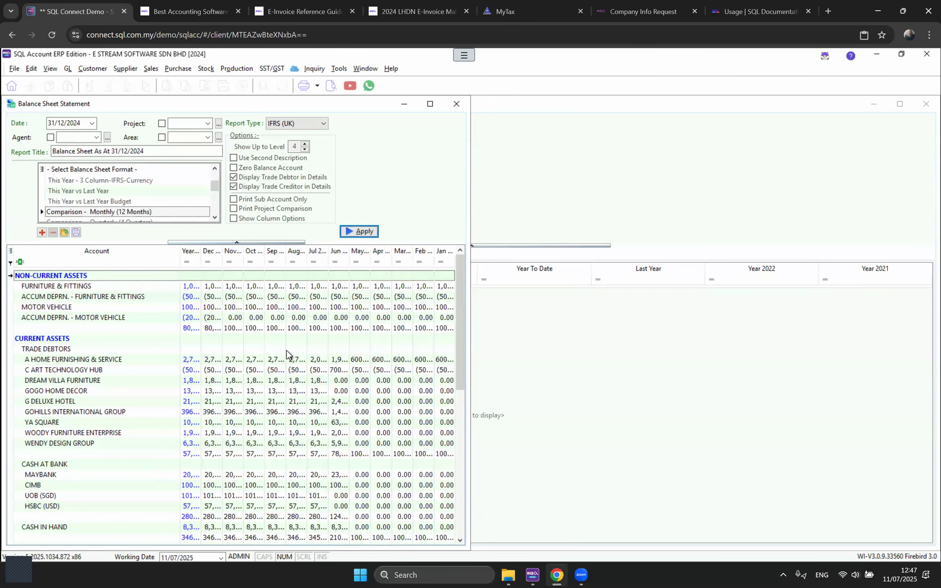
left_click(429, 104)
left_click(65, 69)
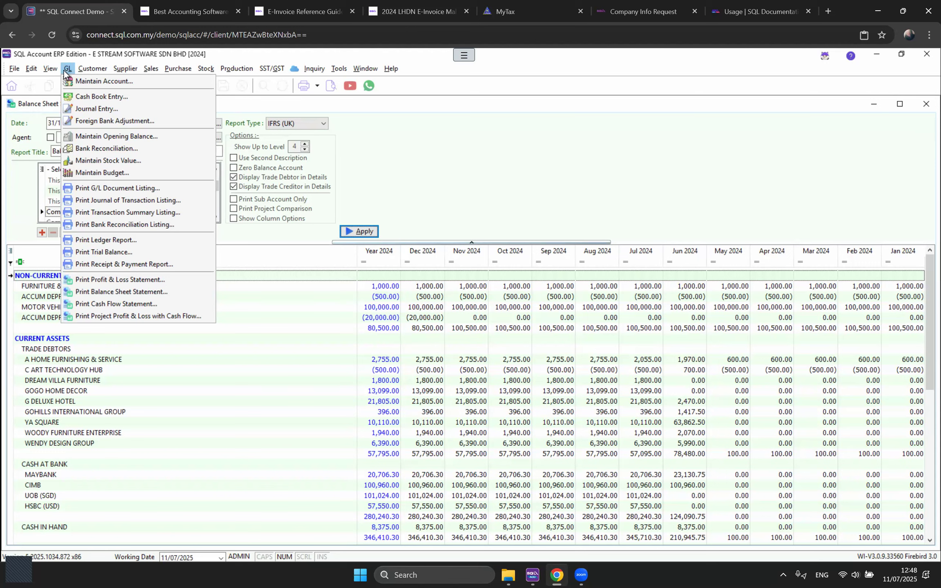
left_click(400, 153)
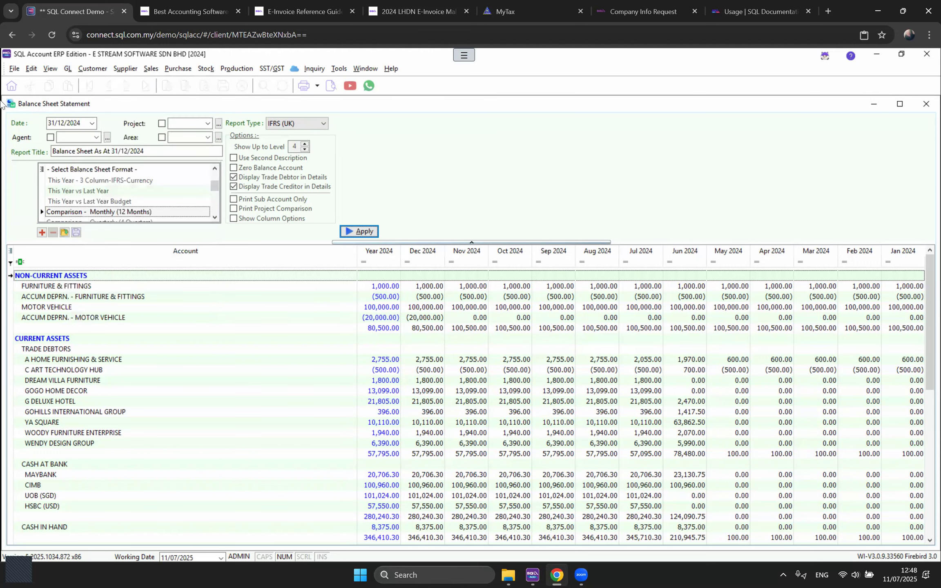
Step: Back up the company database to a Local Storage destination on the Desktop
left_click(14, 68)
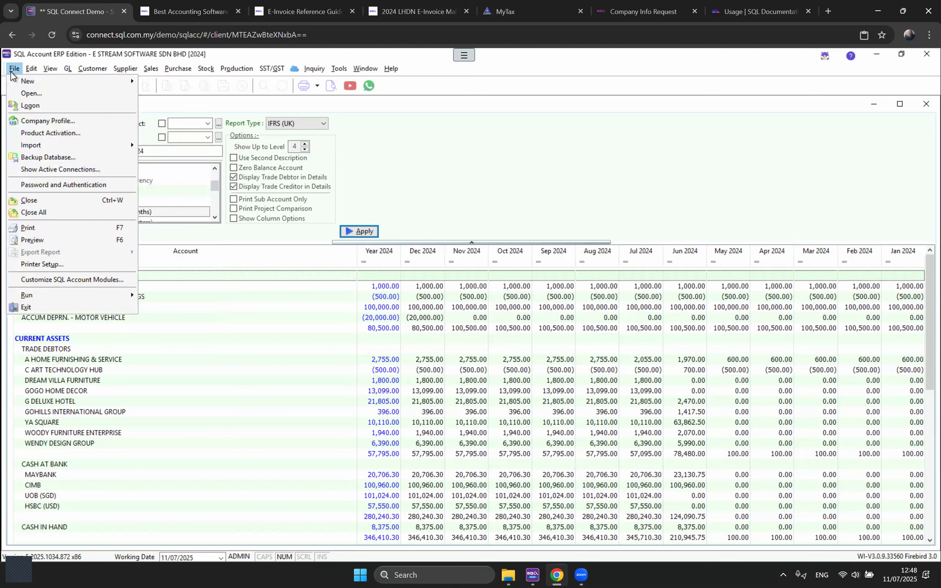
left_click(27, 158)
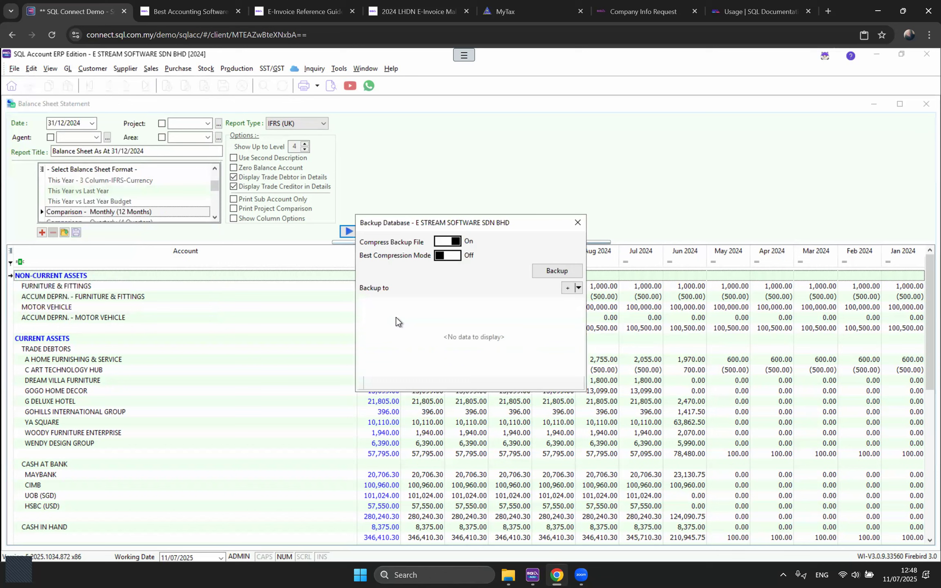
left_click(567, 289)
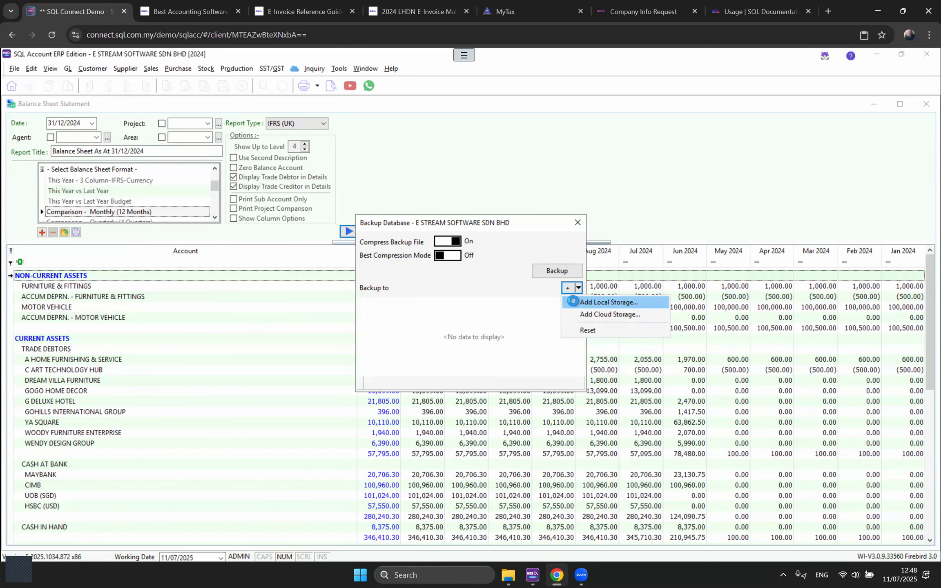
left_click(574, 302)
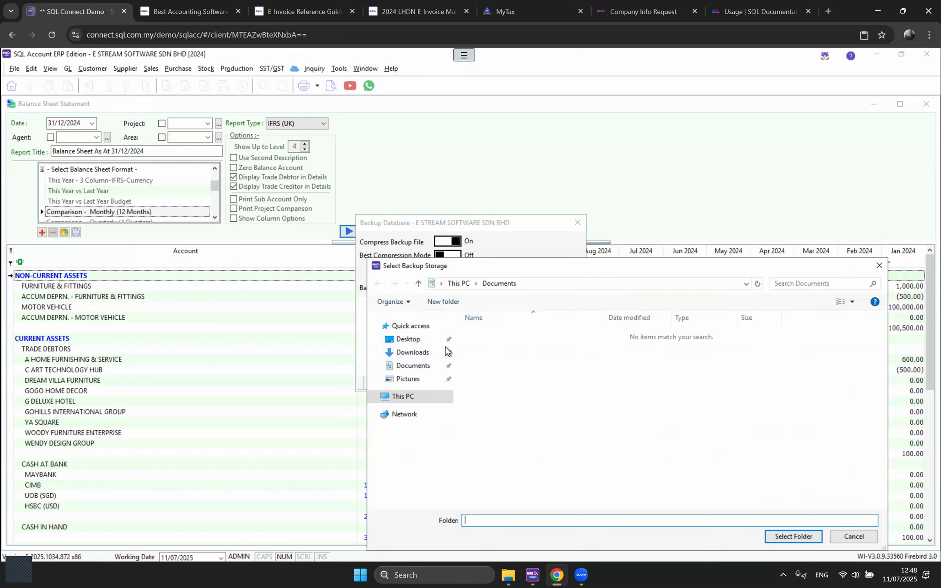
left_click(428, 345)
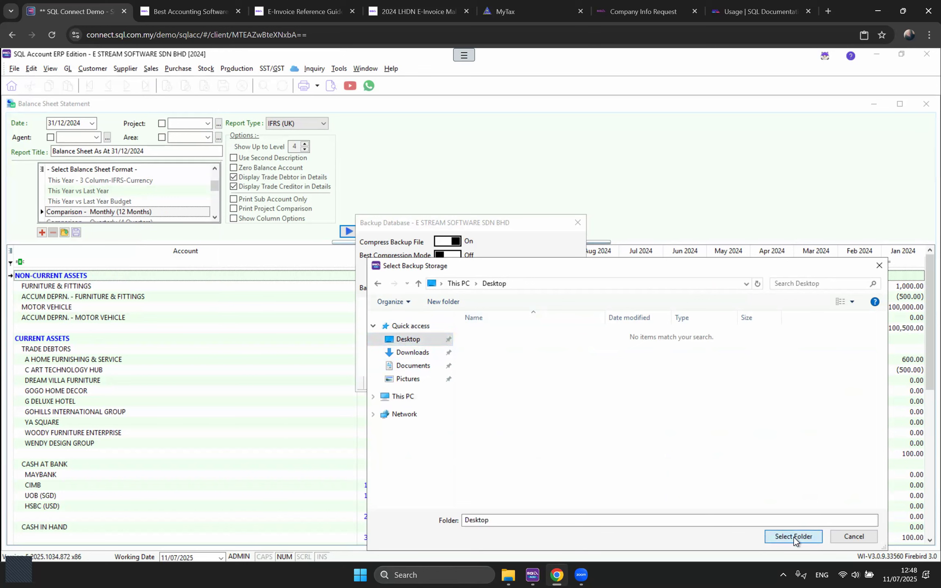
left_click(793, 537)
left_click(546, 272)
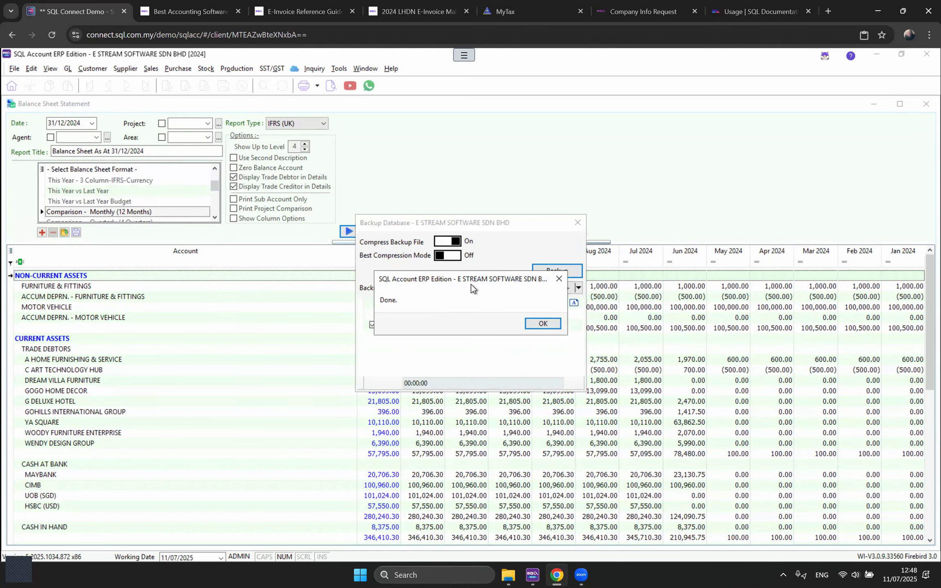
left_click(572, 385)
left_click(577, 223)
left_click(14, 68)
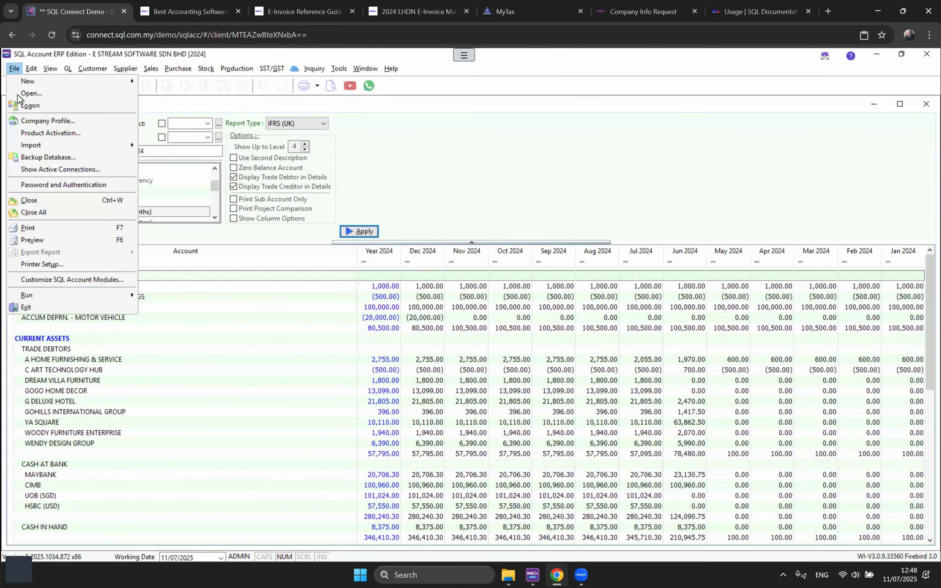
left_click(43, 151)
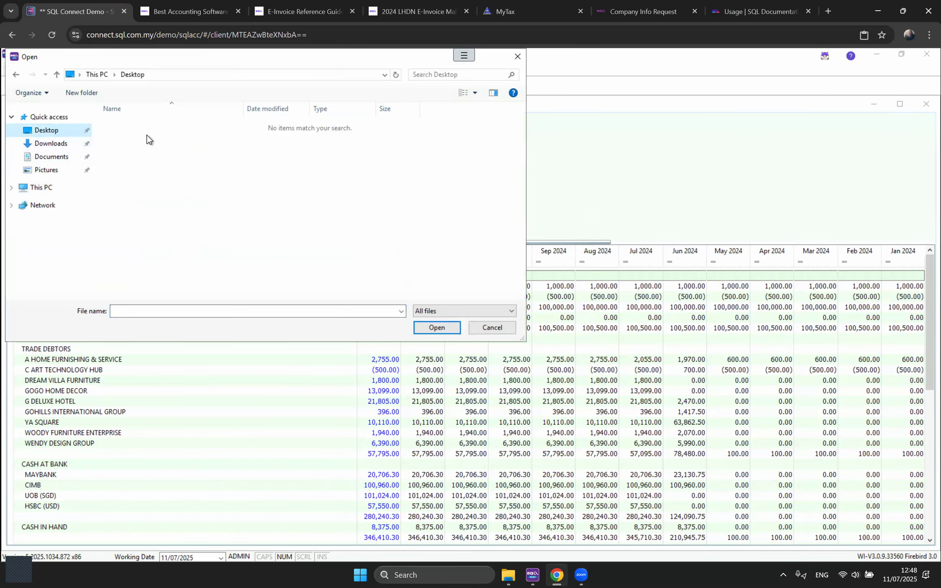
left_click(433, 310)
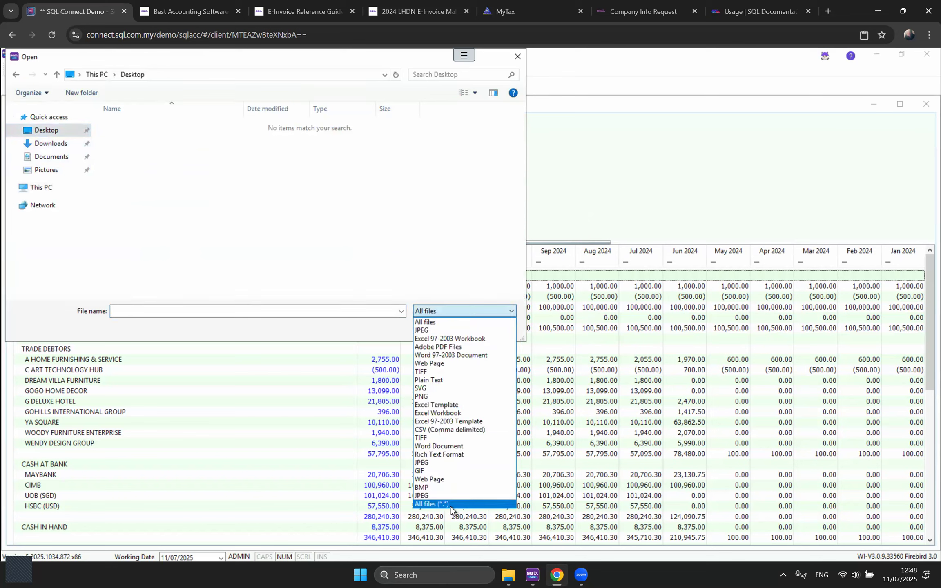
left_click(433, 504)
left_click(153, 141)
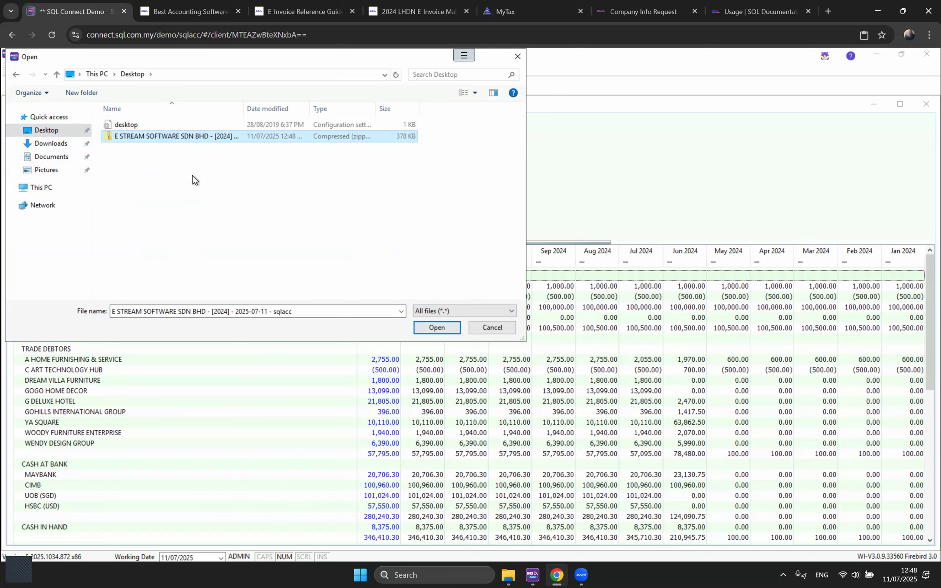
left_click(483, 334)
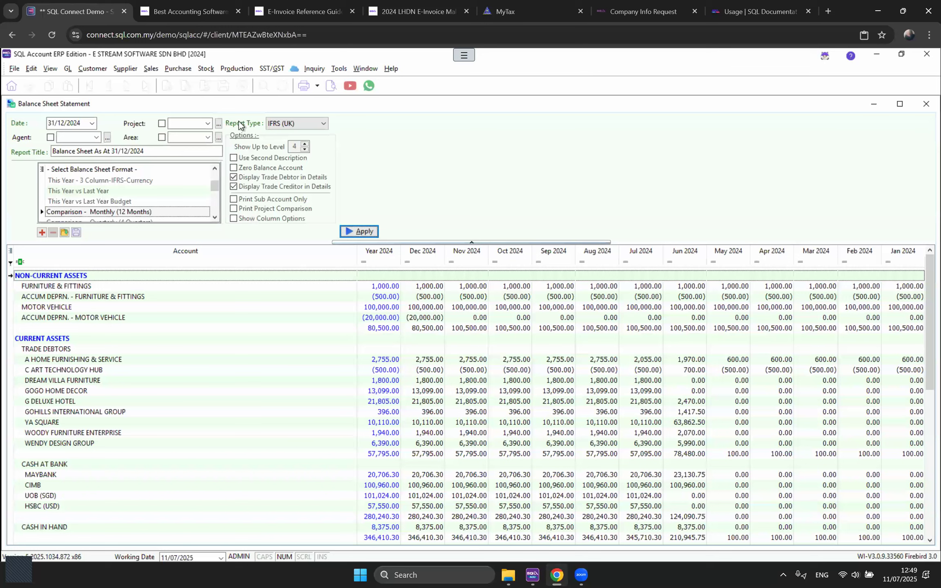
Step: Close the Balance Sheet, Profit & Loss and Trial Balance windows, back to the Sales home screen
left_click(159, 69)
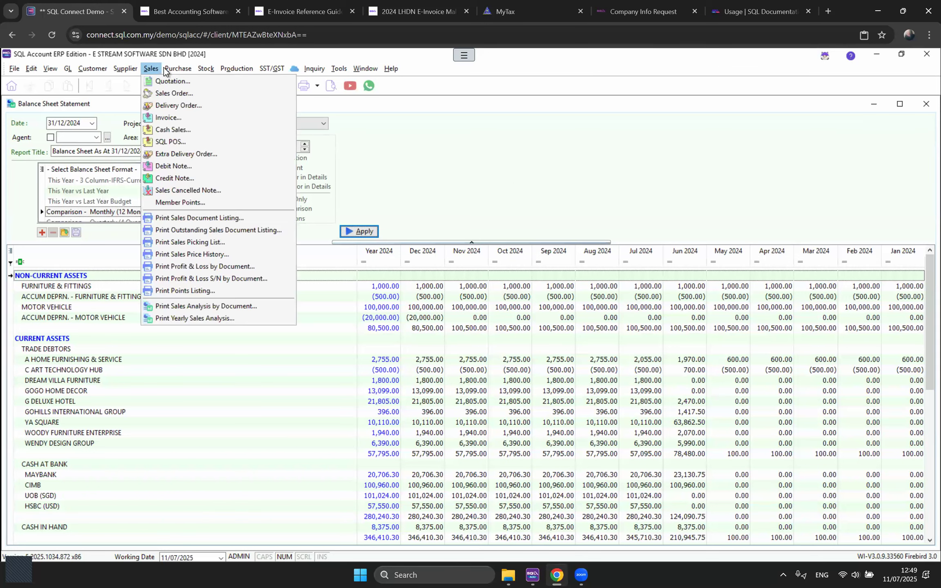
key("Escape")
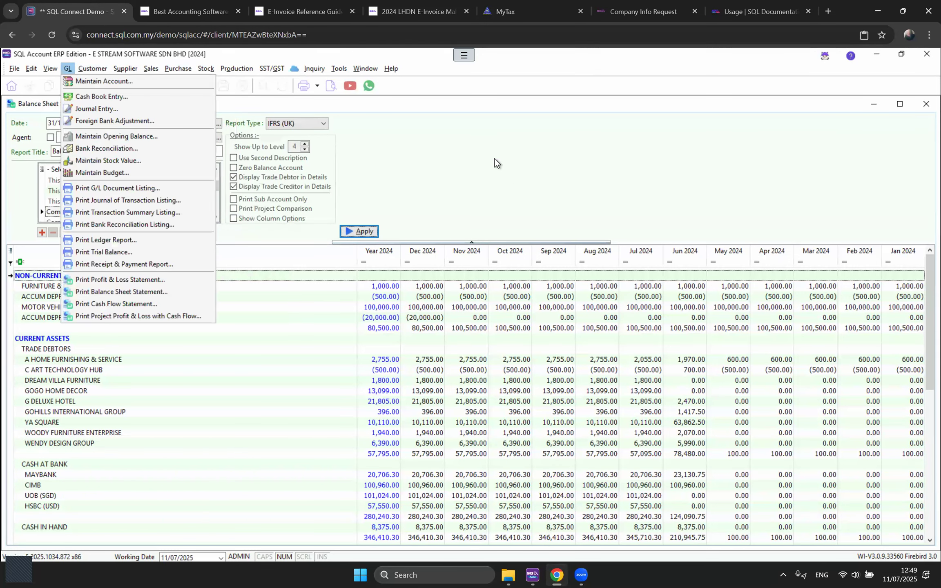
left_click(813, 140)
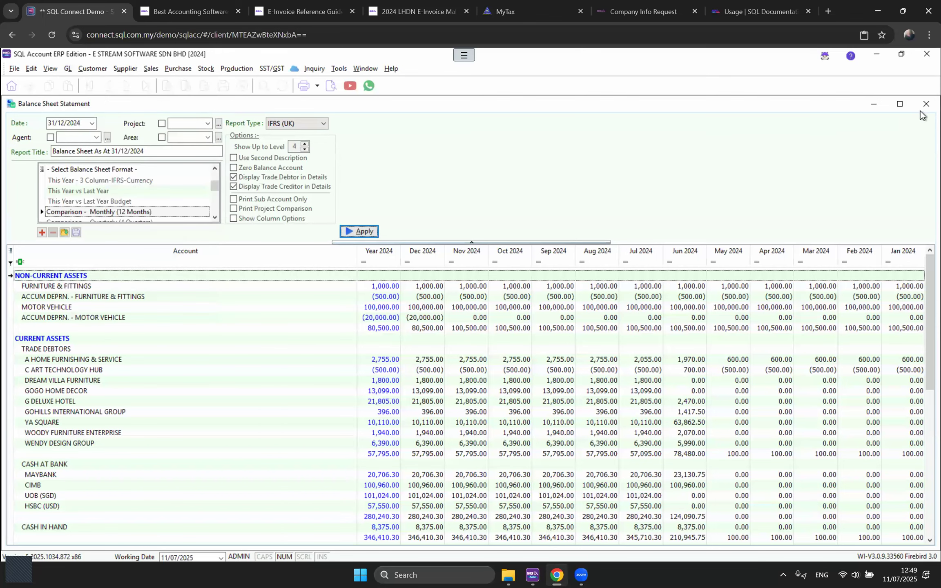
left_click(925, 105)
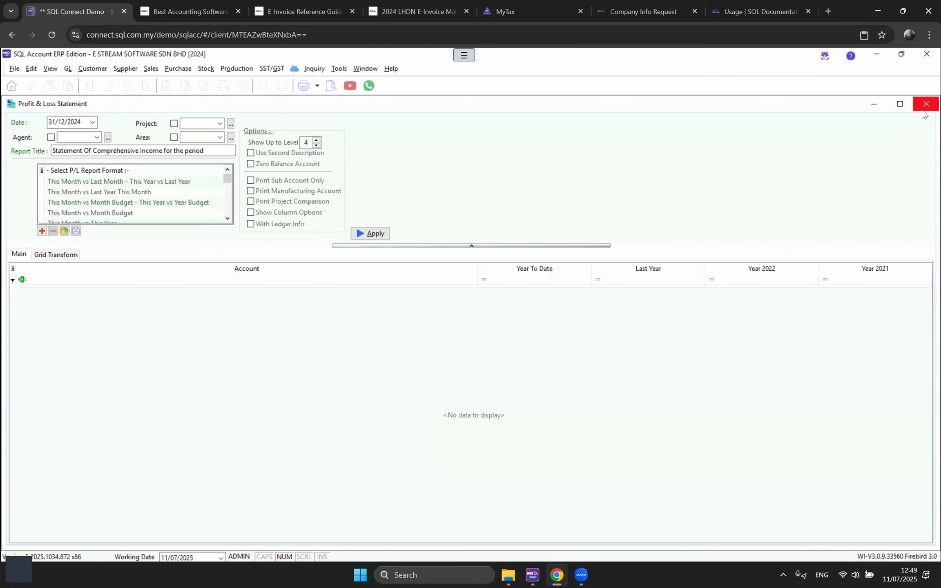
left_click(924, 109)
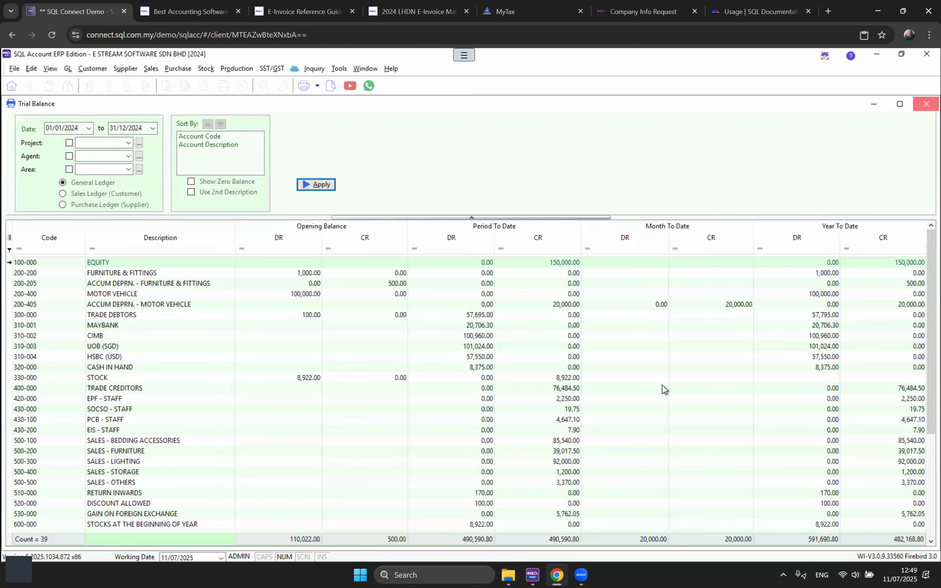
key("Escape")
key("Escape")
key("Escape")
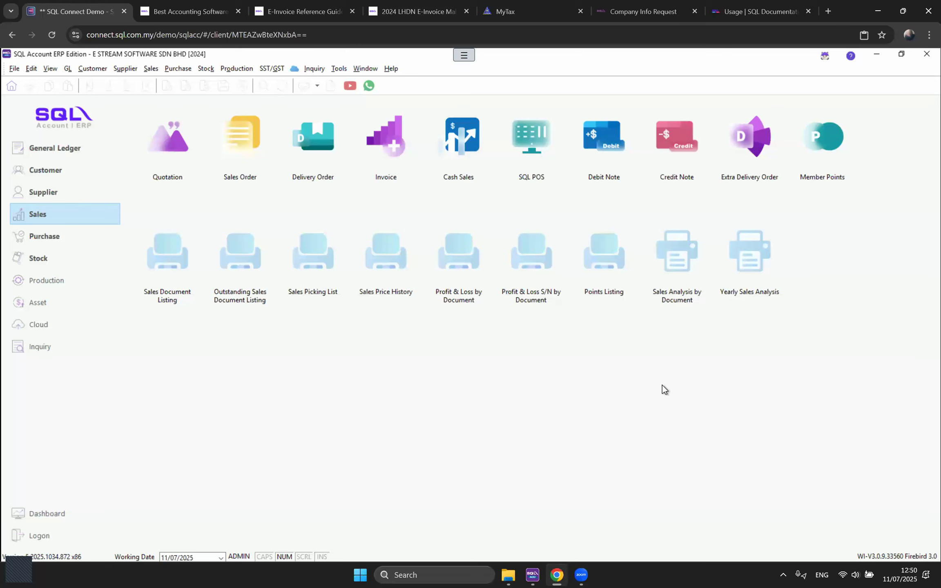
left_click(279, 68)
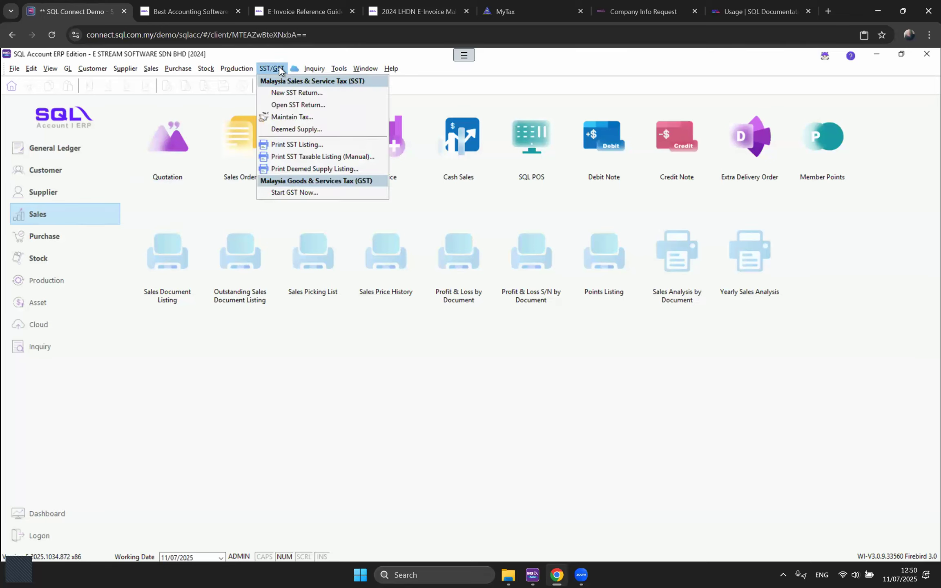
Step: Create a new SST return from 01/07/2025 to 31/08/2025 and check the Process options
left_click(282, 92)
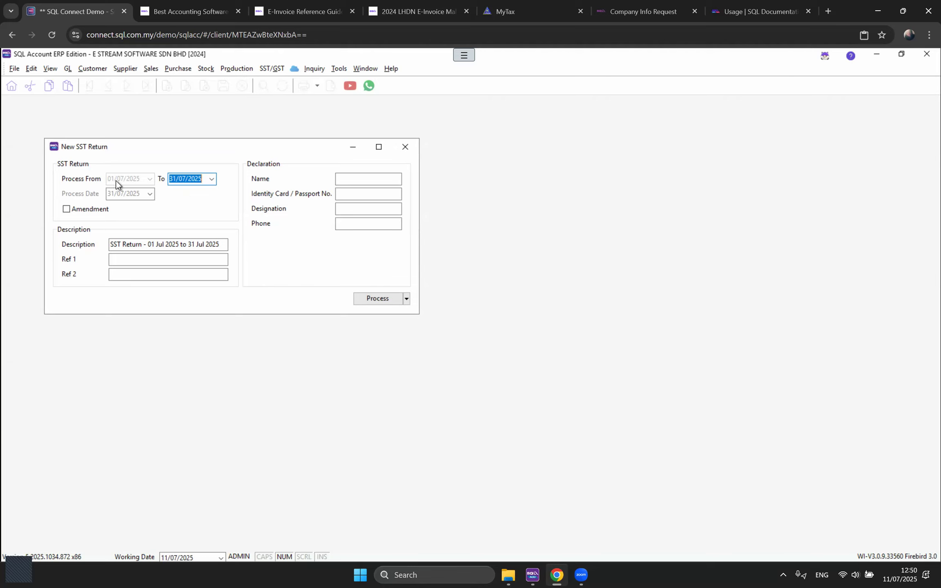
left_click_drag(187, 179, 159, 176)
type("08")
left_click(406, 299)
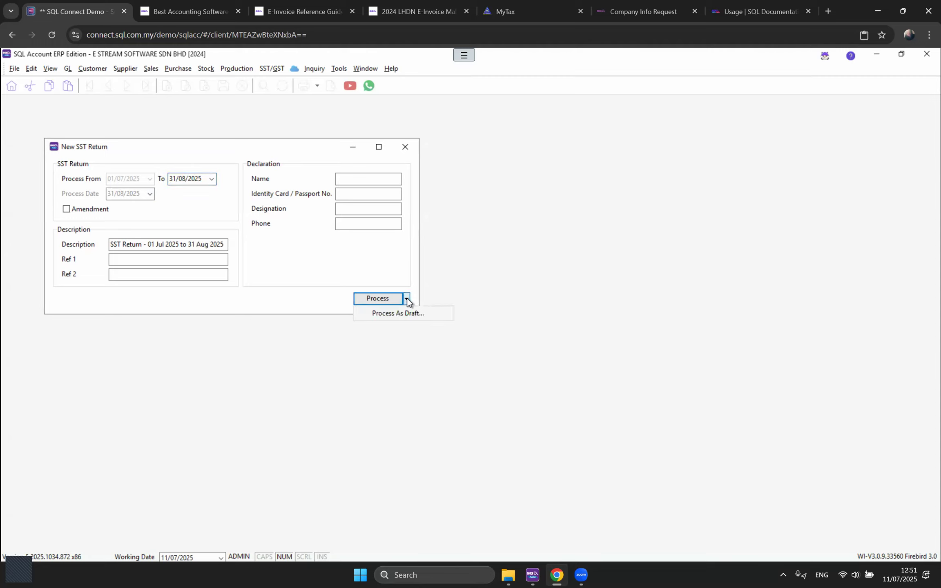
left_click(406, 299)
left_click(406, 298)
left_click(407, 315)
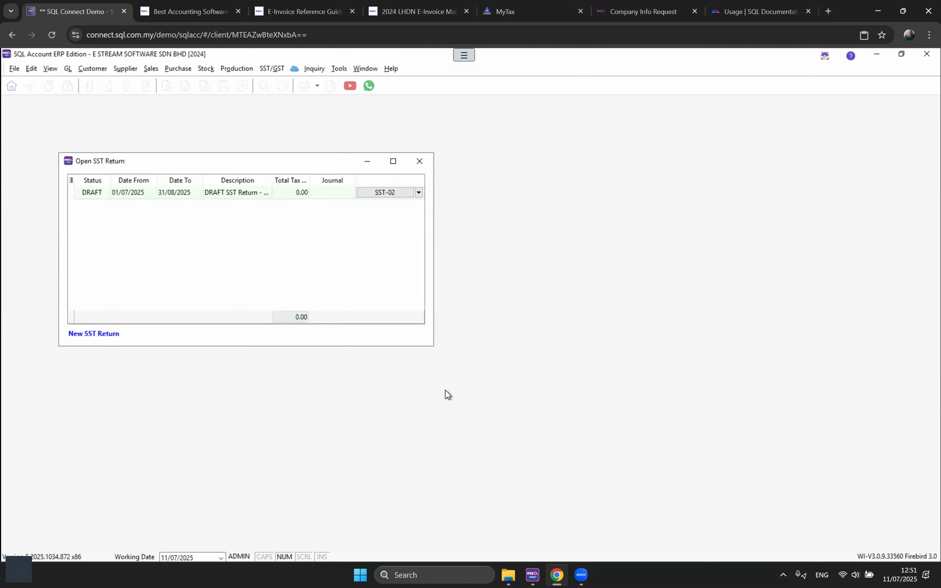
left_click(288, 194)
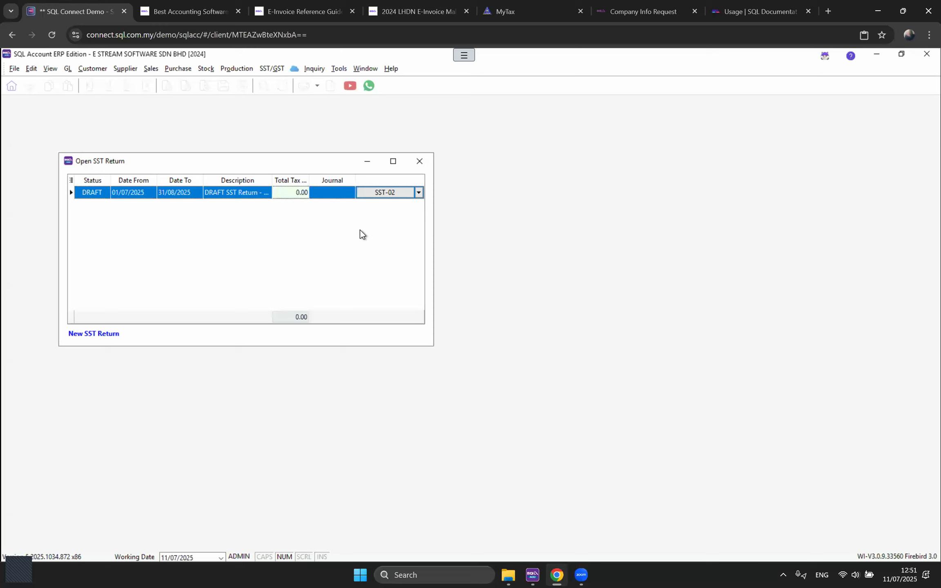
left_click(394, 194)
left_click(405, 270)
left_click(513, 370)
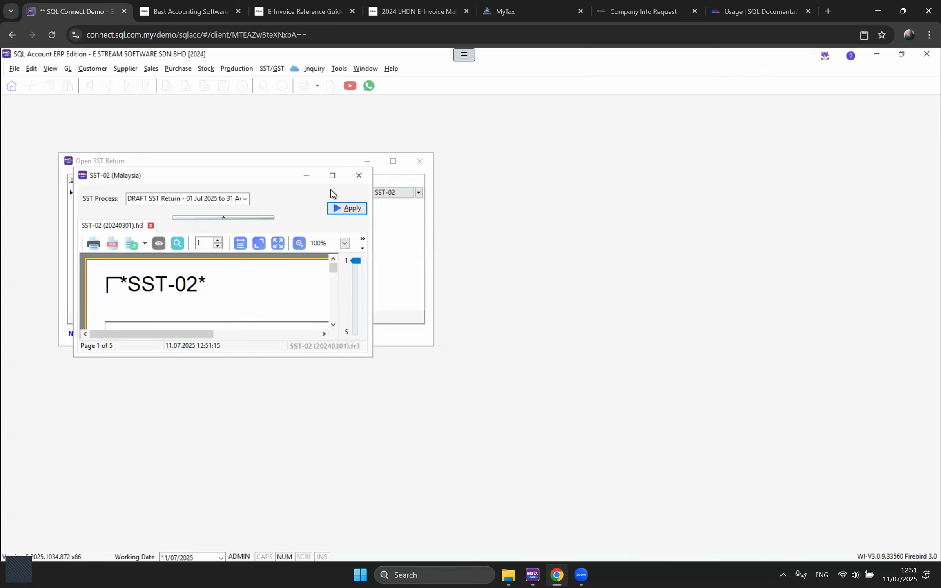
Step: Review the maximized SST-02 preview, drilling into Part B2 tax amounts, then close it
left_click(332, 176)
scroll(550, 378, "down", 10)
scroll(486, 367, "up", 2)
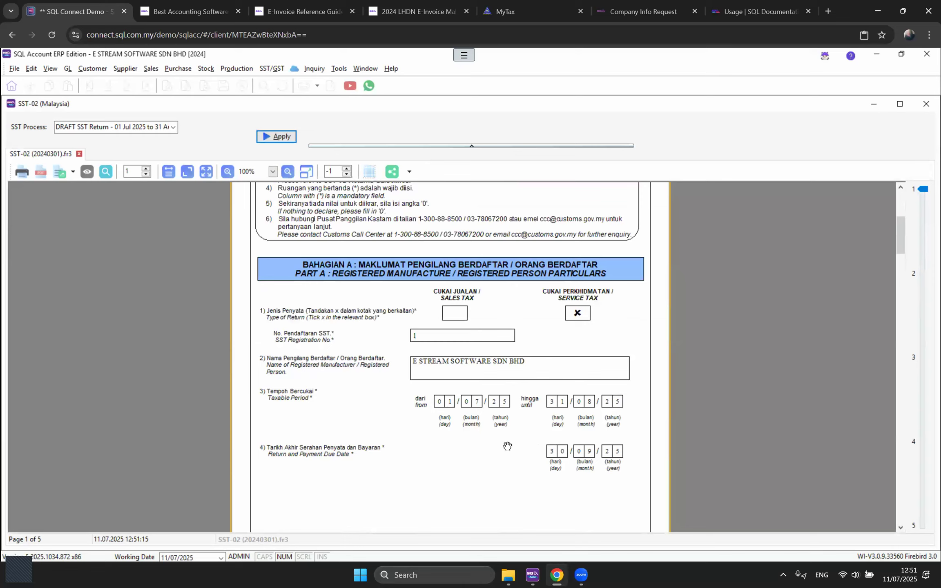
scroll(622, 436, "down", 2)
scroll(621, 432, "down", 10)
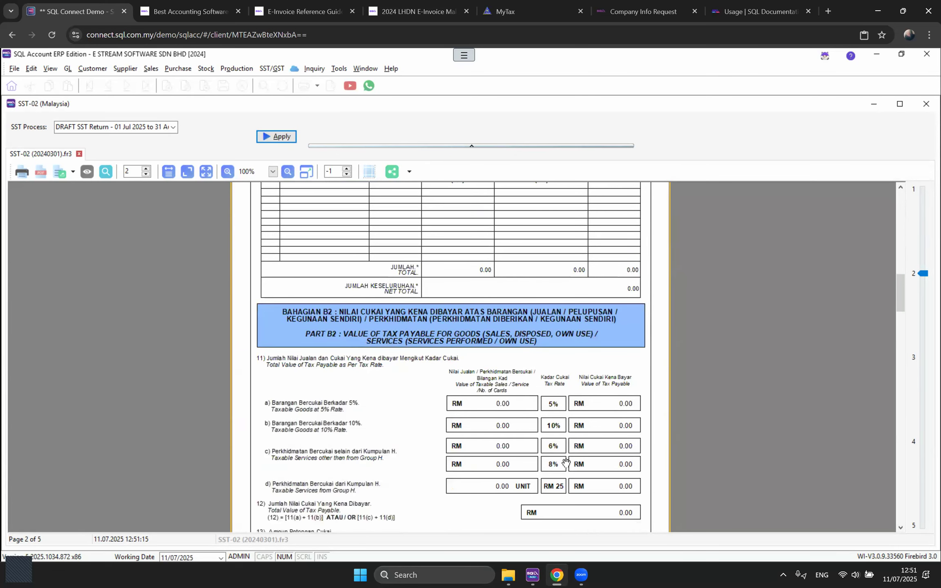
left_click(501, 451)
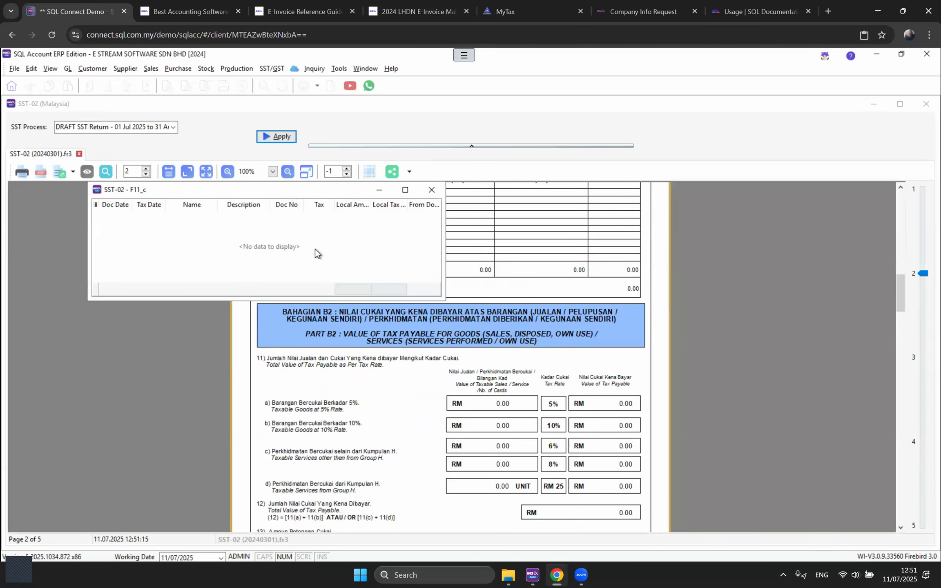
left_click(432, 190)
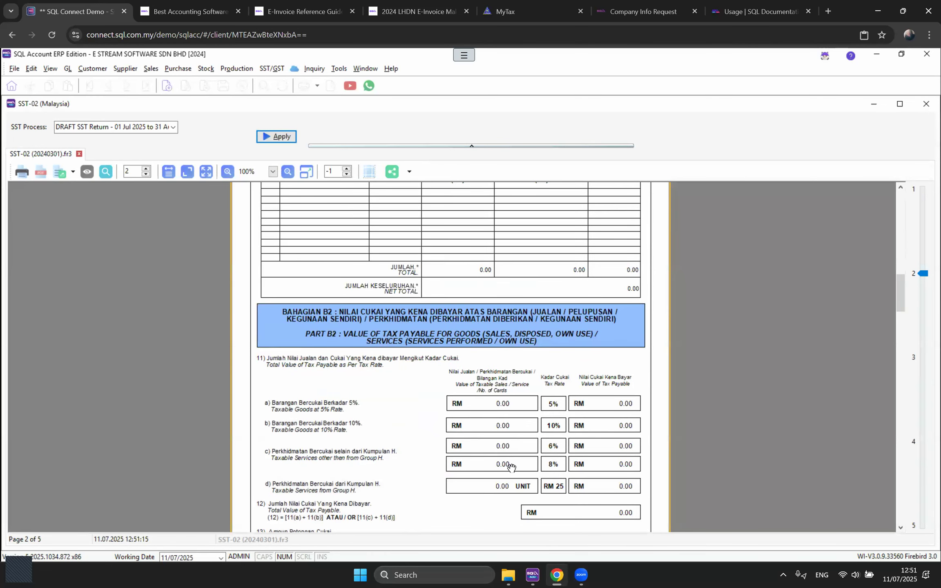
left_click(506, 421)
left_click(450, 203)
left_click(926, 106)
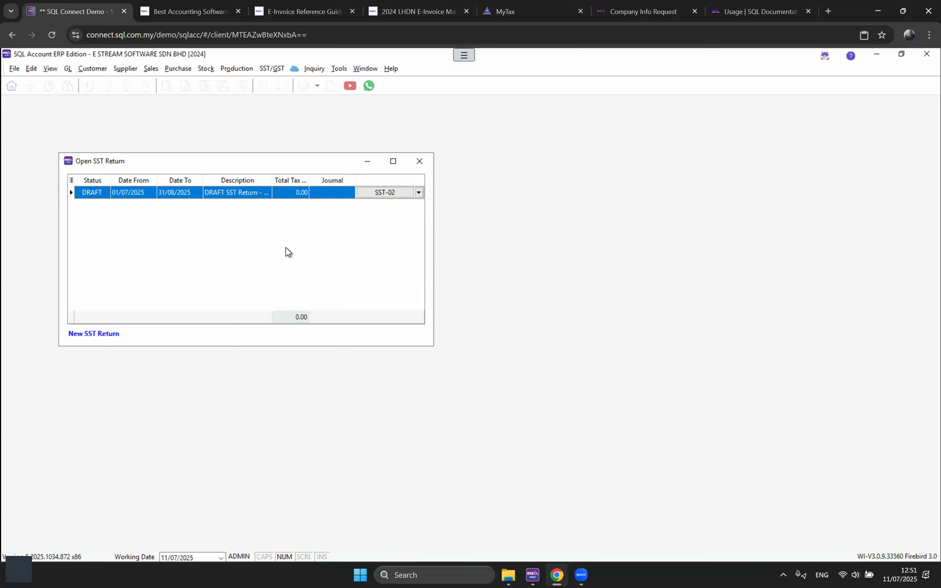
Step: Process a new SST return through 31/08/2025, producing journal JVSST-202508
left_click(257, 194)
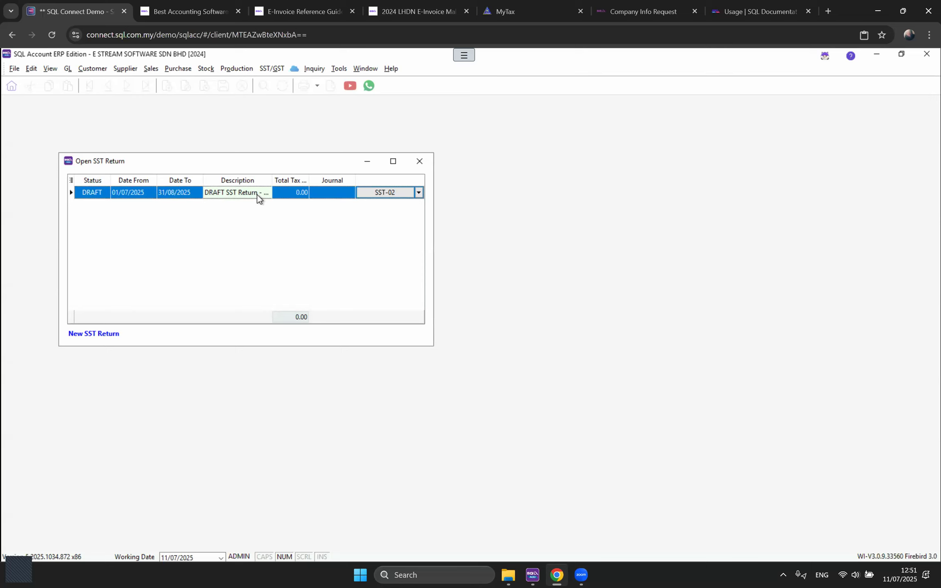
left_click(106, 334)
type("3")
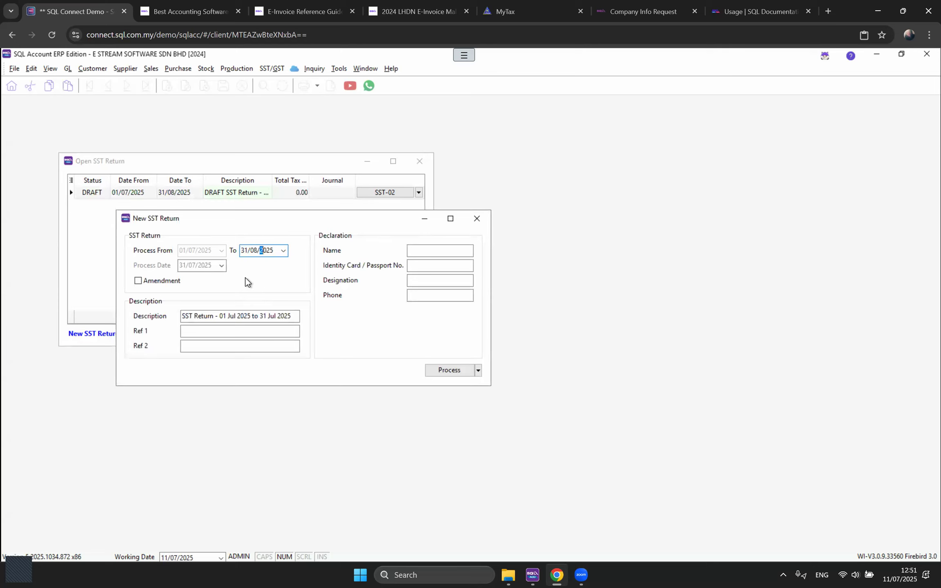
type("1/08")
left_click(449, 370)
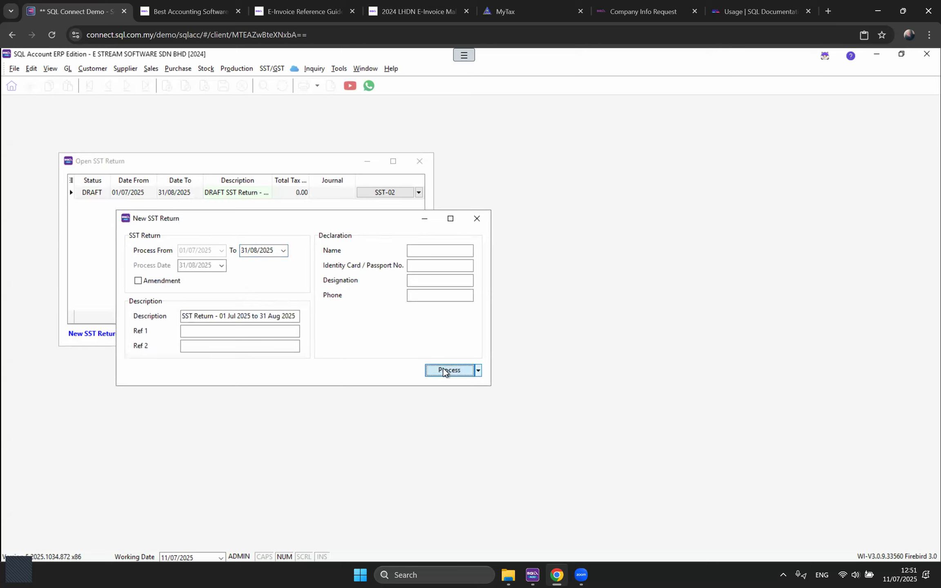
left_click(261, 210)
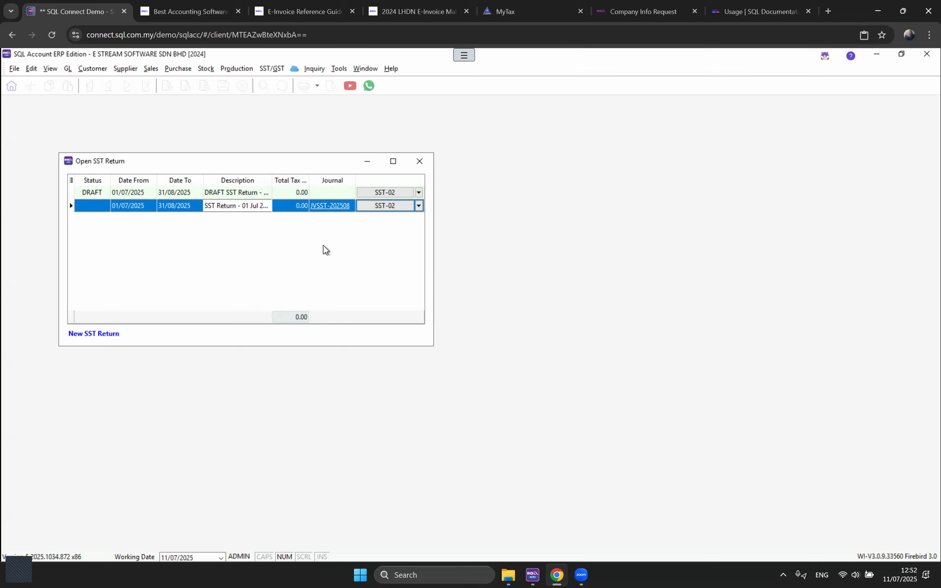
left_click(67, 69)
Step: Create a payment voucher to KASTAM with a detail line on the SST-KASTAM payable account
left_click(78, 98)
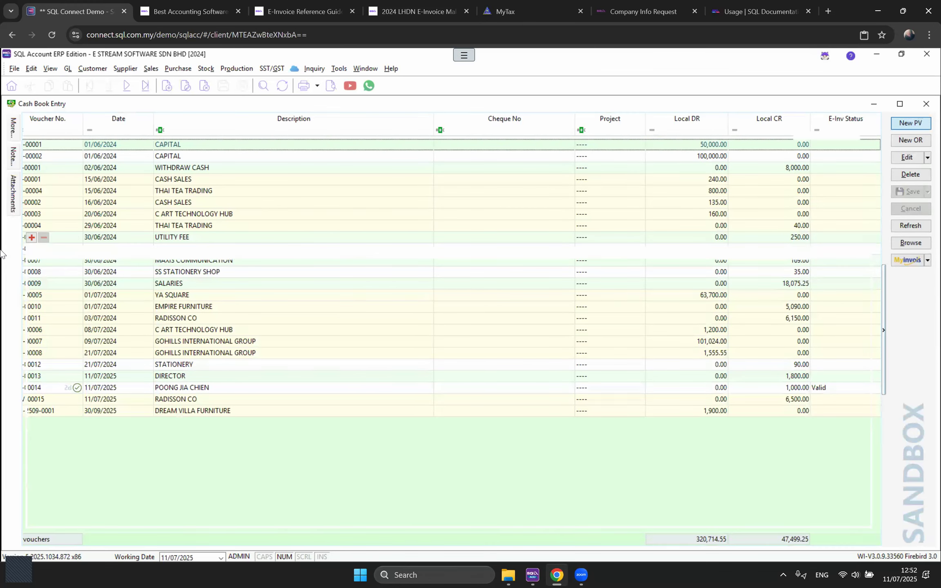
left_click(69, 197)
type("KASTAM")
left_click(29, 239)
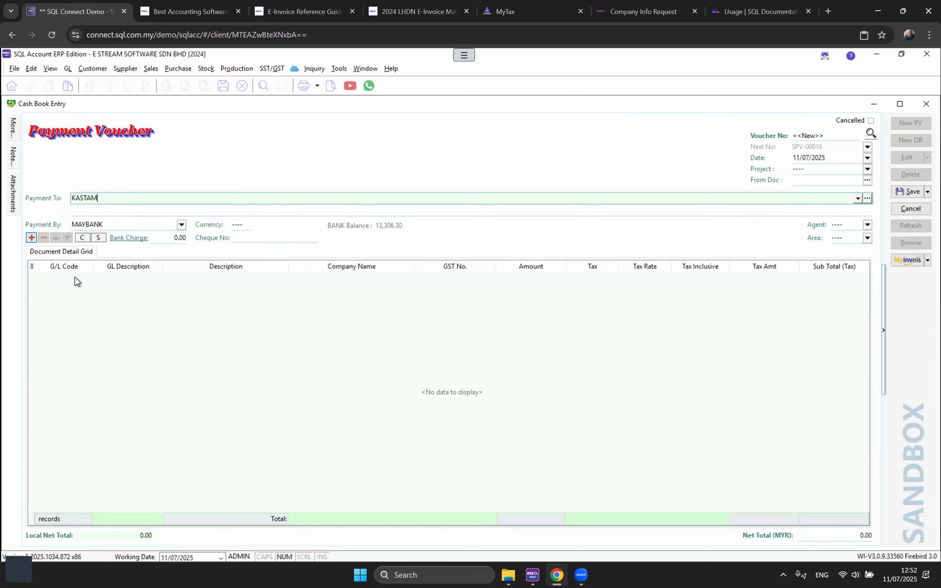
left_click(87, 279)
type("SST")
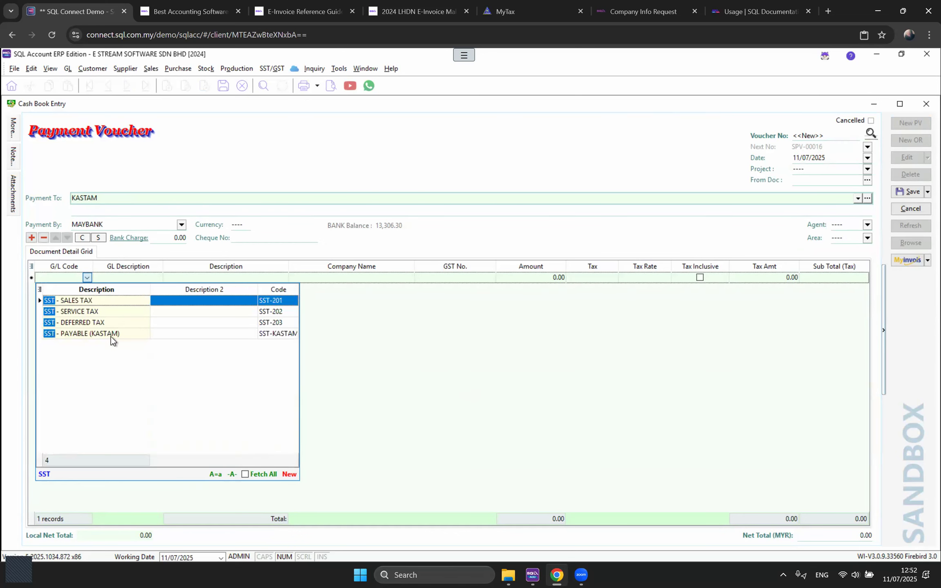
left_click(116, 336)
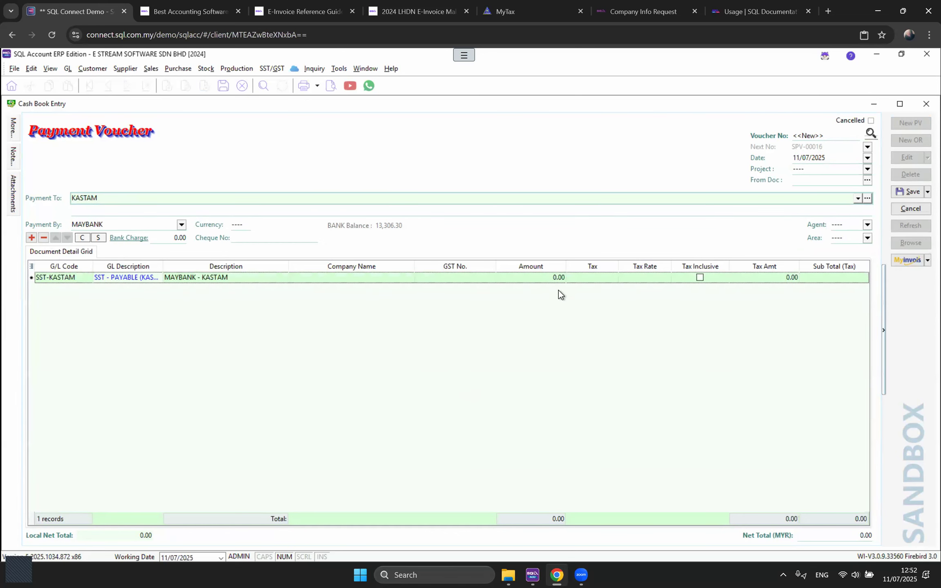
left_click(546, 277)
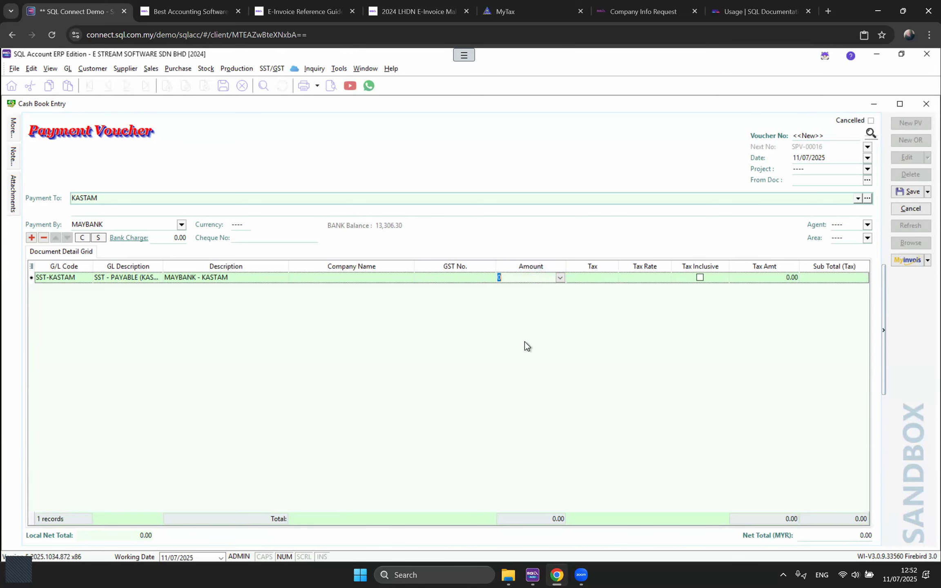
left_click(159, 67)
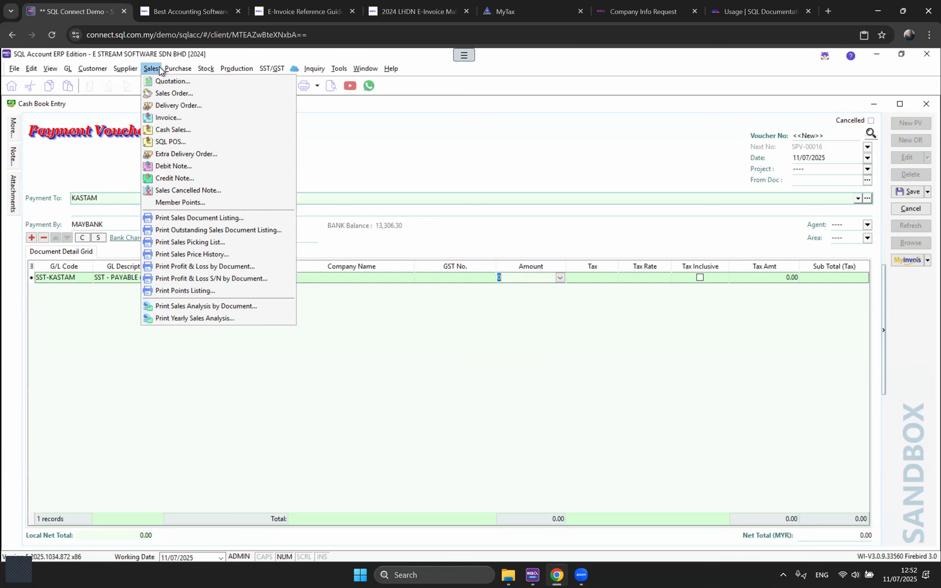
Step: List invoices dated 01/06/2024–30/06/2024, including unsubmitted ones, for e-invoice consolidation
left_click(177, 120)
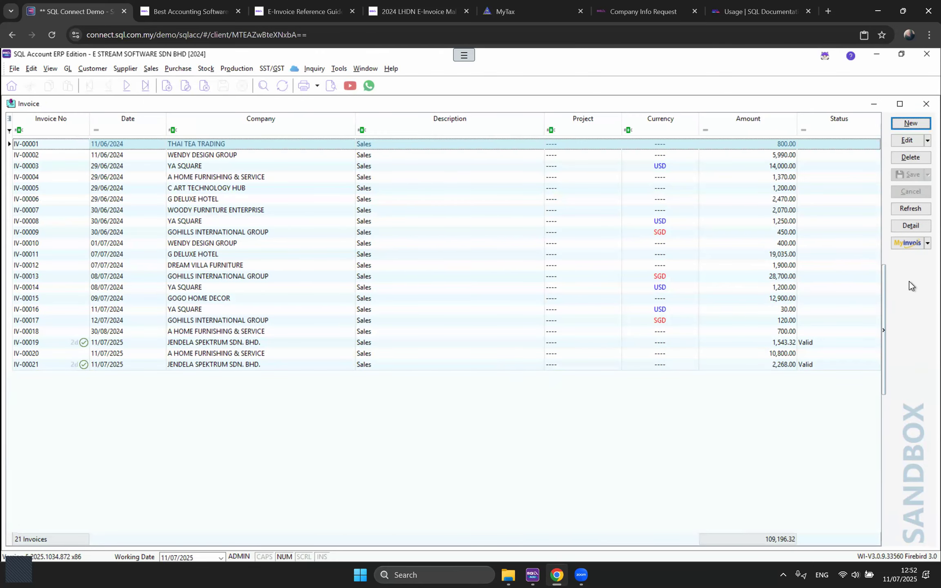
left_click(928, 243)
left_click(822, 268)
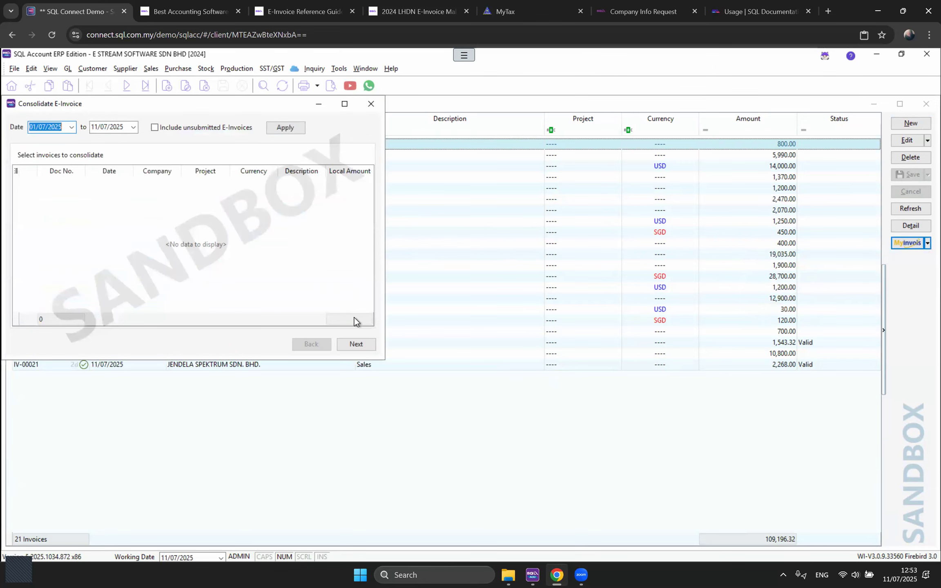
left_click_drag(79, 107, 291, 256)
type("01062024")
key("Tab")
type("30/06/20")
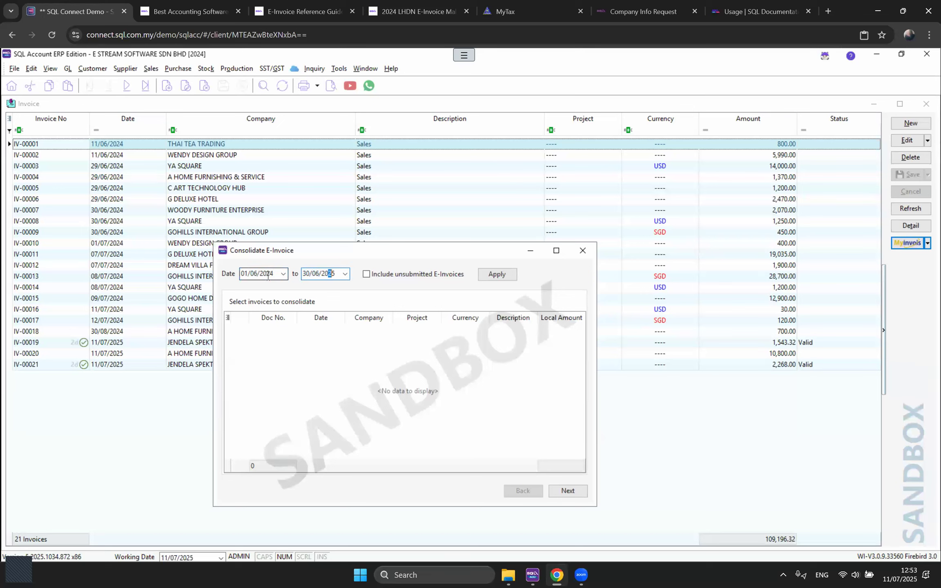
type("24")
left_click(367, 274)
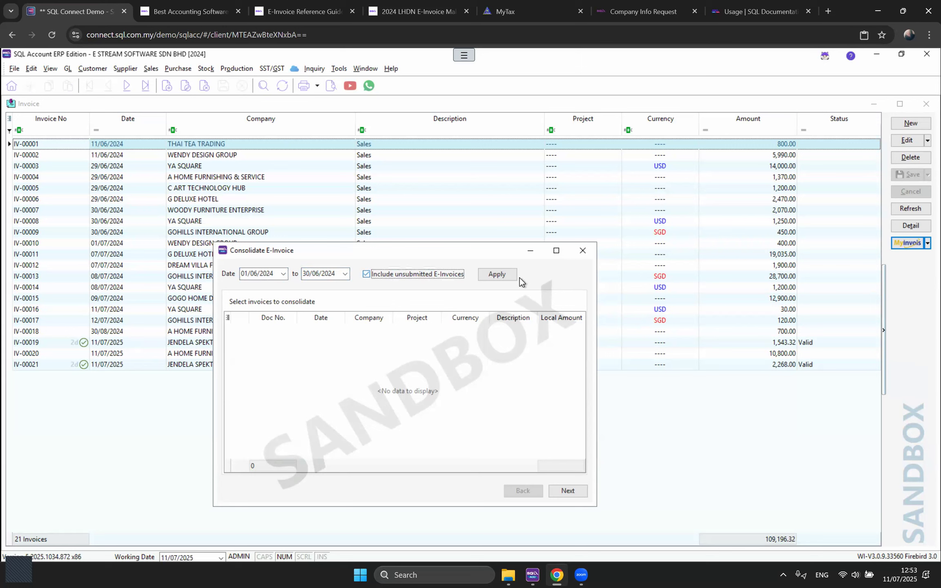
left_click(502, 276)
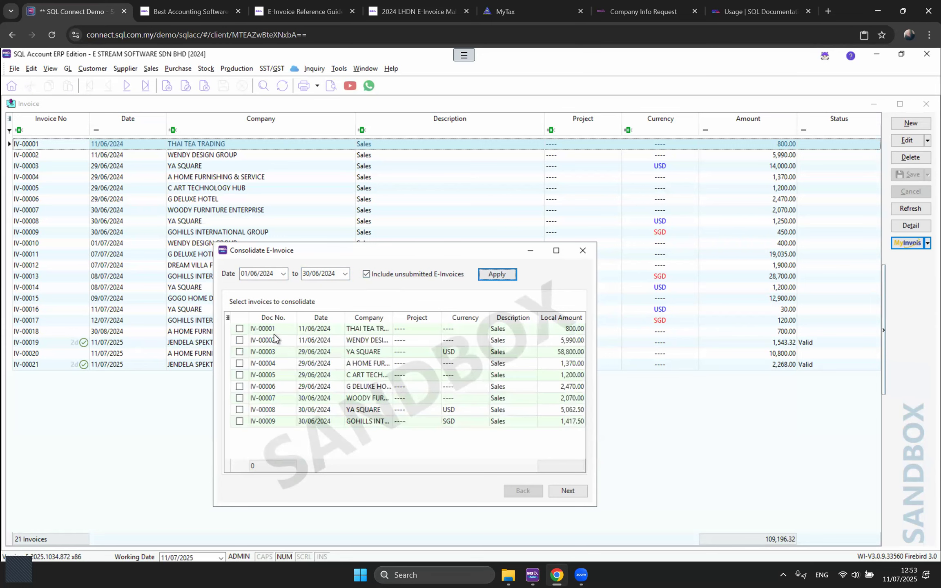
Step: Tick invoices IV-00001, IV-00002, IV-00005 and IV-00006 and continue to the consolidation summary
left_click(301, 351)
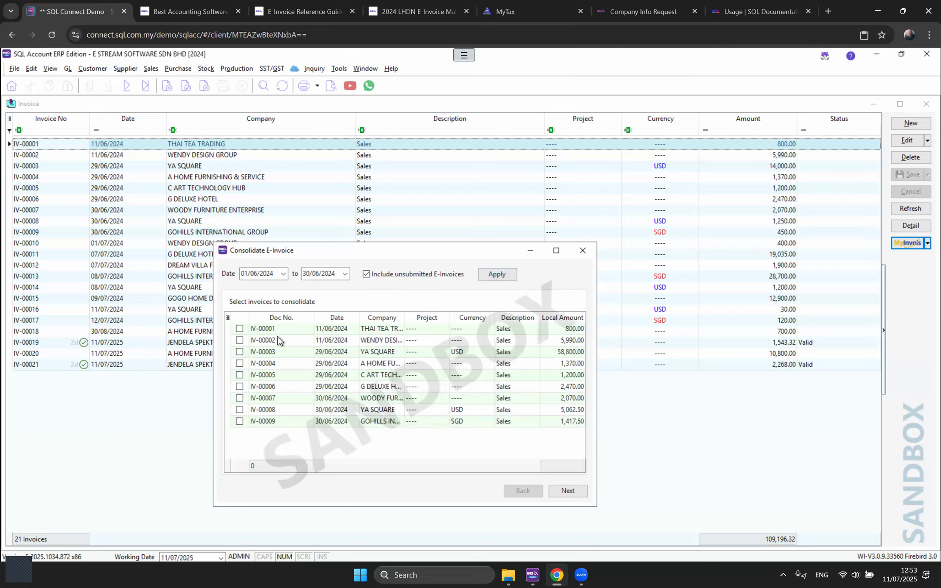
left_click_drag(313, 317, 298, 317)
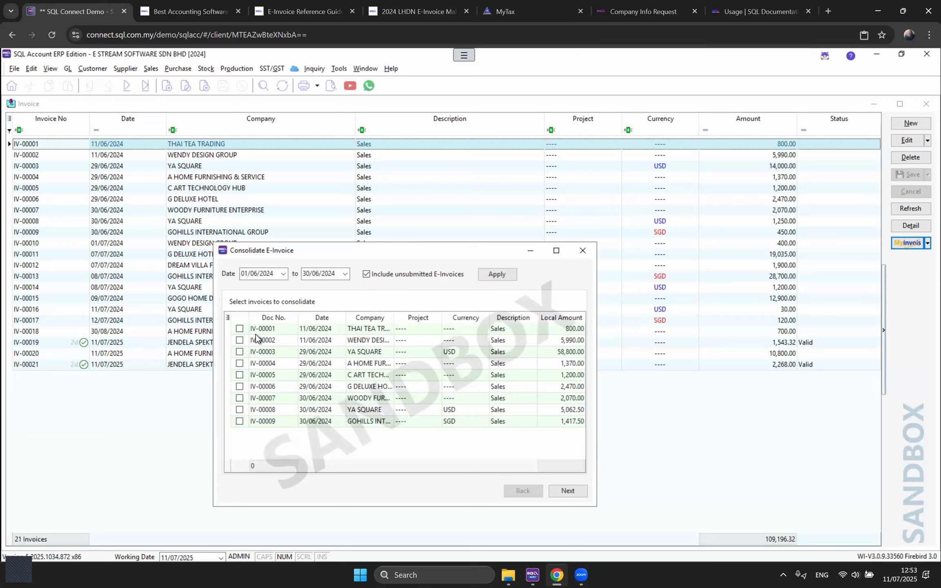
left_click(239, 328)
left_click(239, 340)
left_click(240, 375)
left_click(239, 387)
left_click(568, 490)
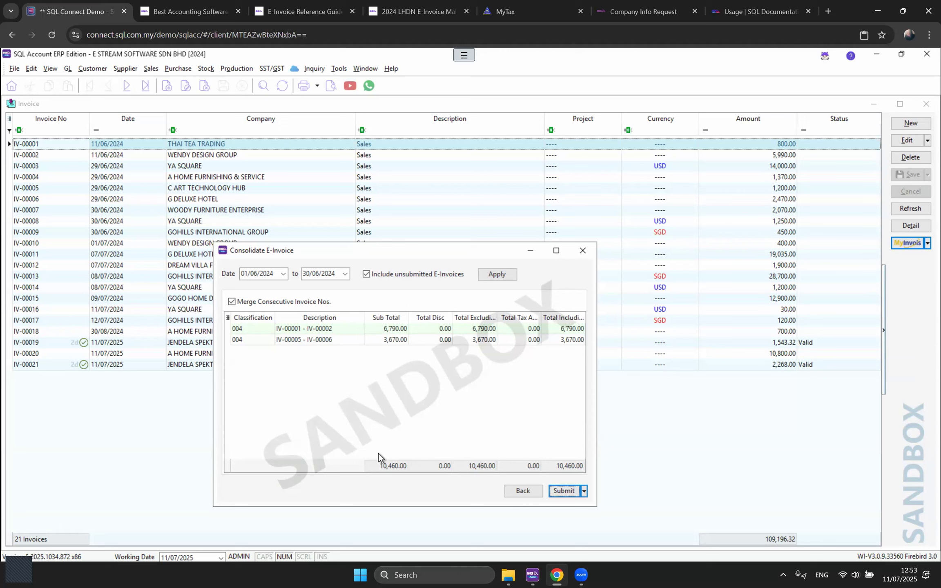
Step: Submit consolidated e-invoice CI-00001 for General Public, RM 10,460.00, then close the status and consolidation windows
left_click(550, 487)
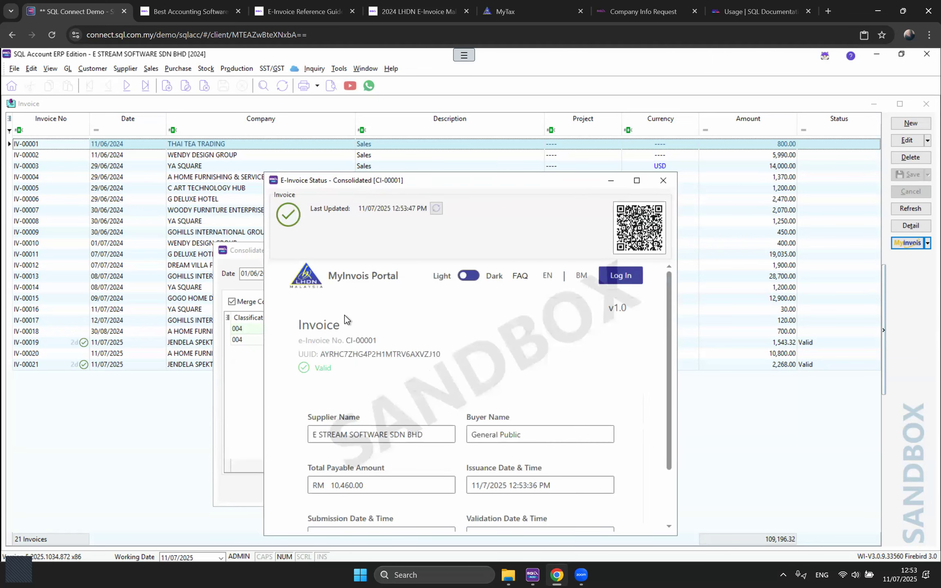
scroll(350, 345, "down", 2)
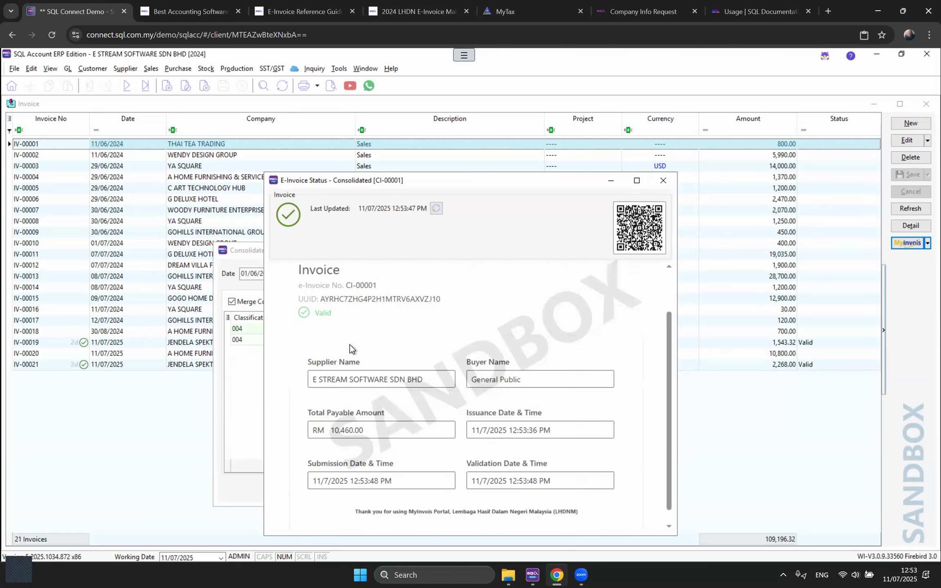
left_click_drag(347, 286, 378, 286)
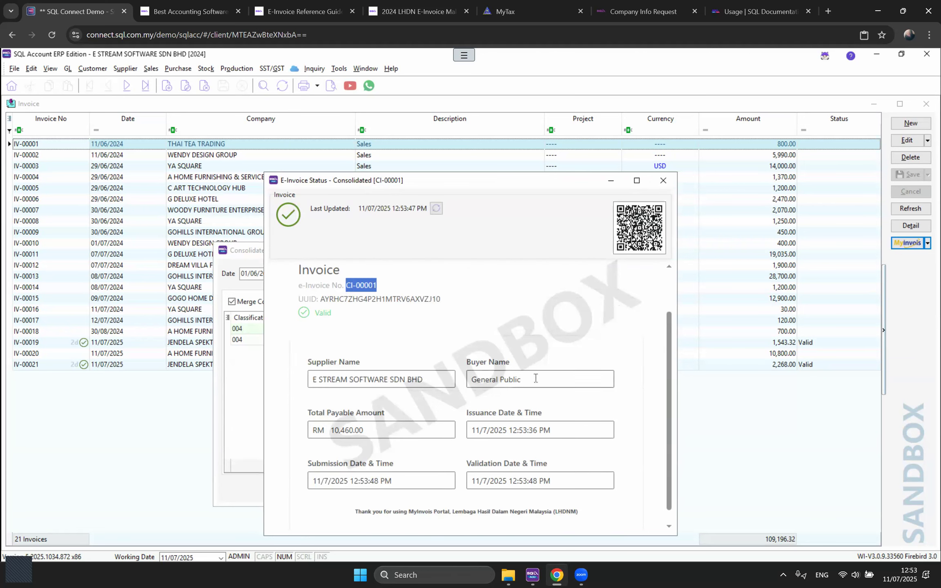
triple_click(470, 378)
triple_click(348, 430)
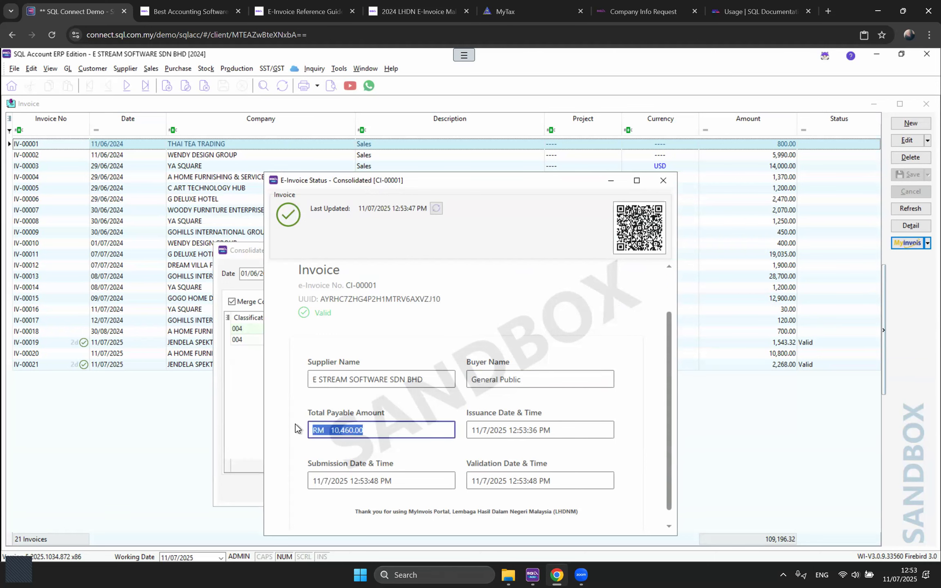
left_click(663, 180)
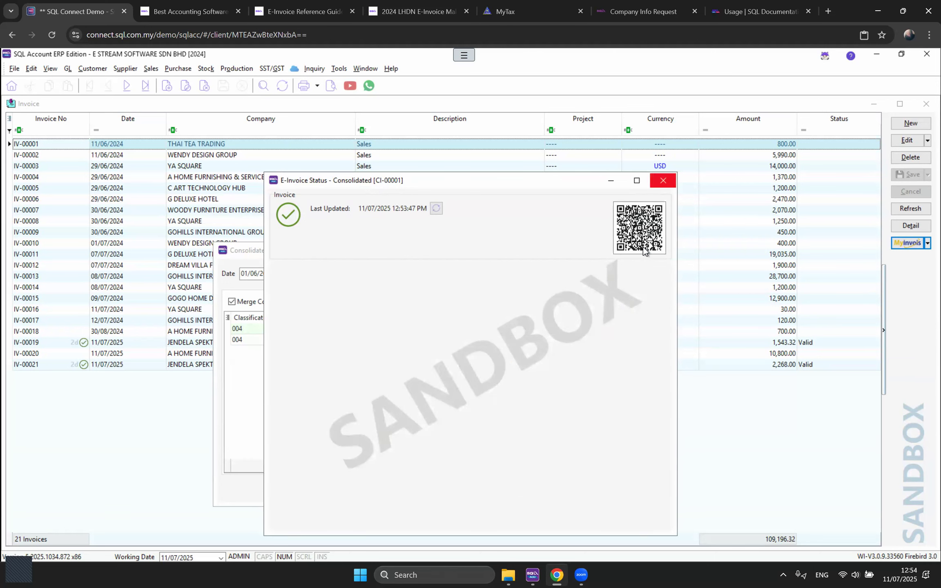
left_click(589, 253)
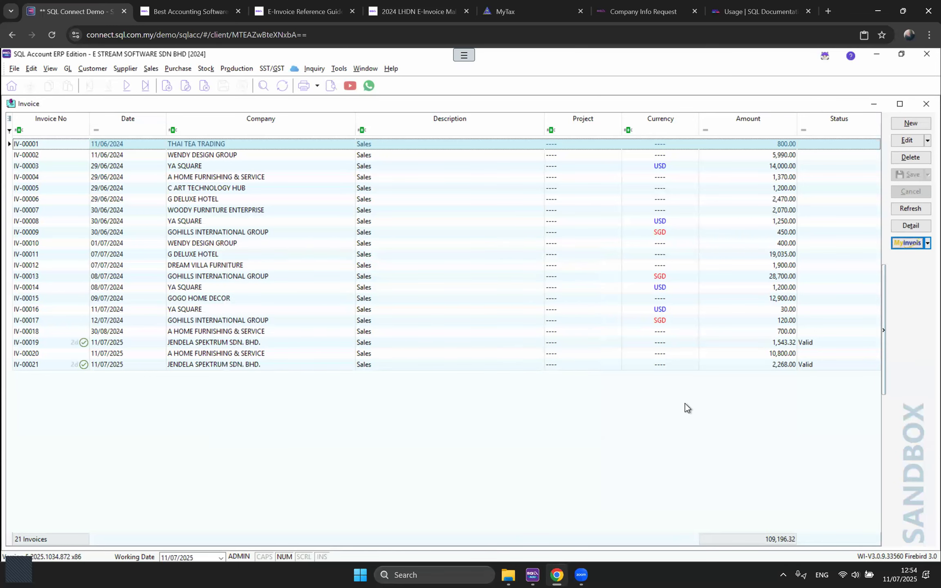
Step: Add the Consolidate No. column to the invoice list and refresh to show the CI-00001 links
left_click(9, 119)
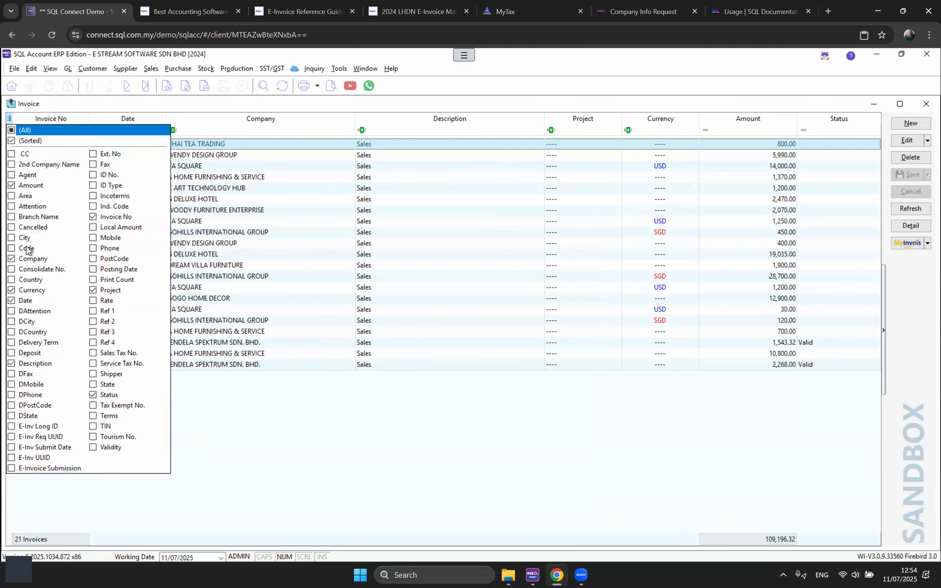
left_click(11, 271)
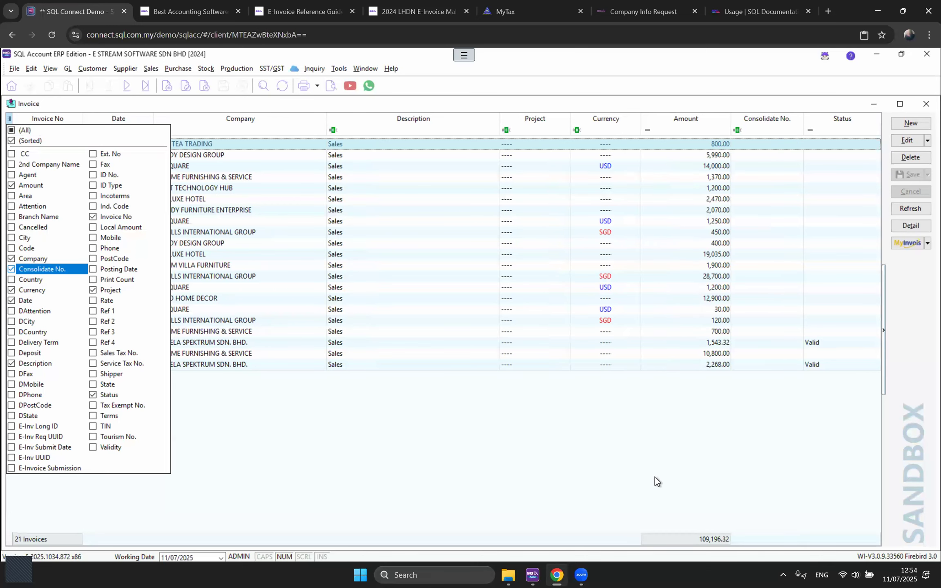
left_click(806, 470)
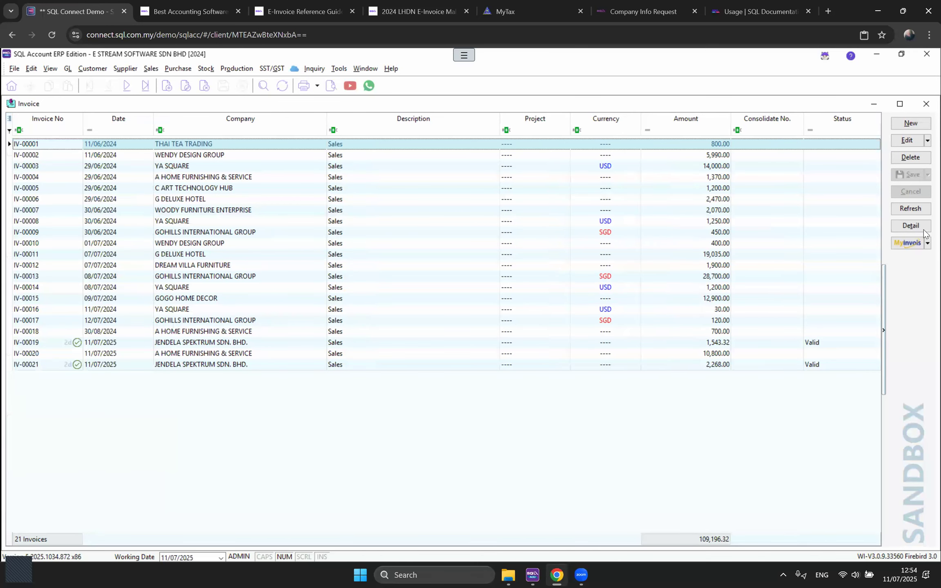
left_click(910, 208)
left_click(750, 154)
left_click(752, 189)
left_click(754, 198)
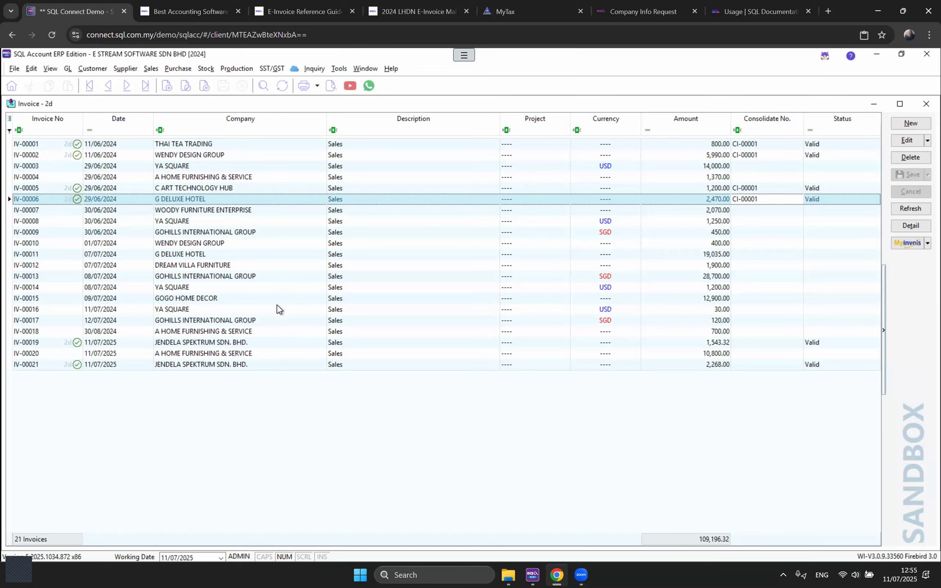
left_click(273, 68)
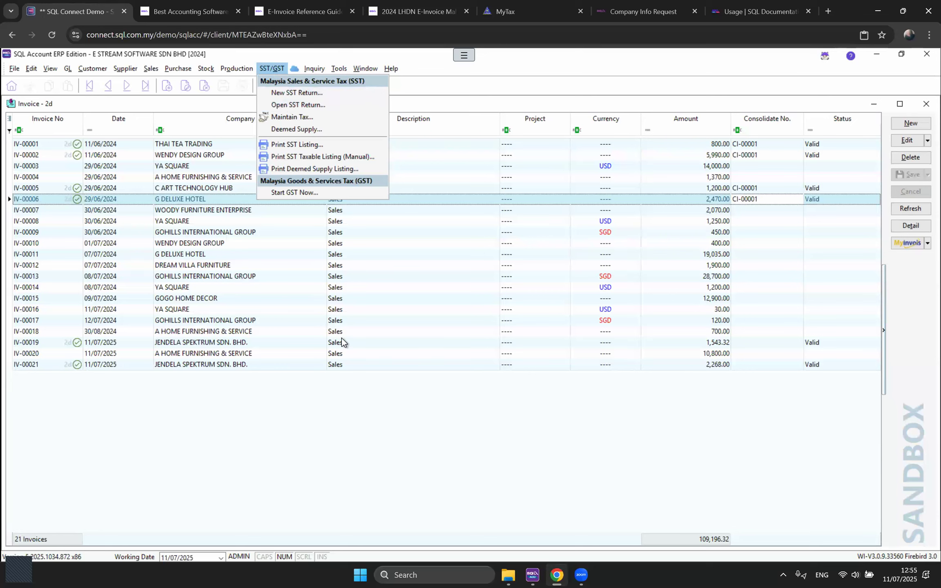
left_click(351, 378)
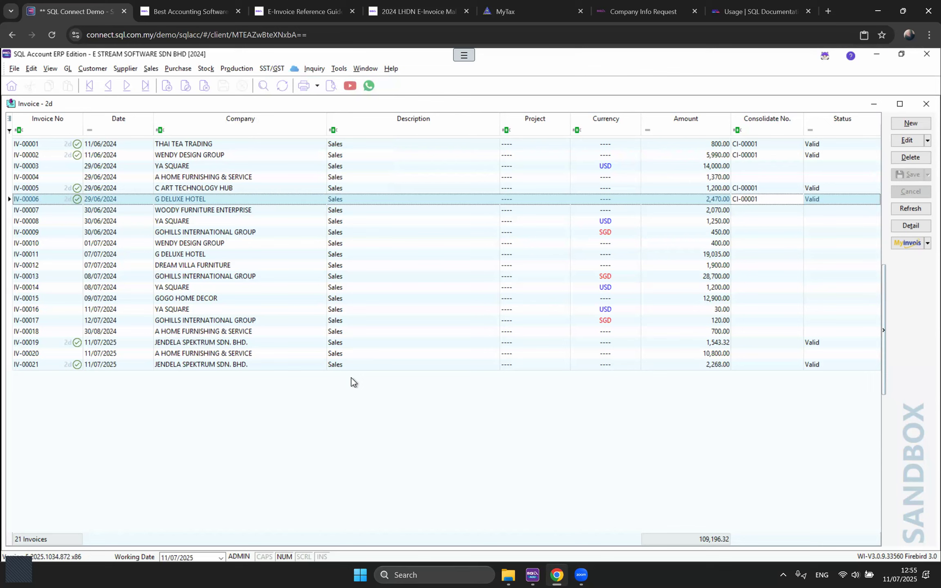
left_click(363, 72)
left_click(399, 134)
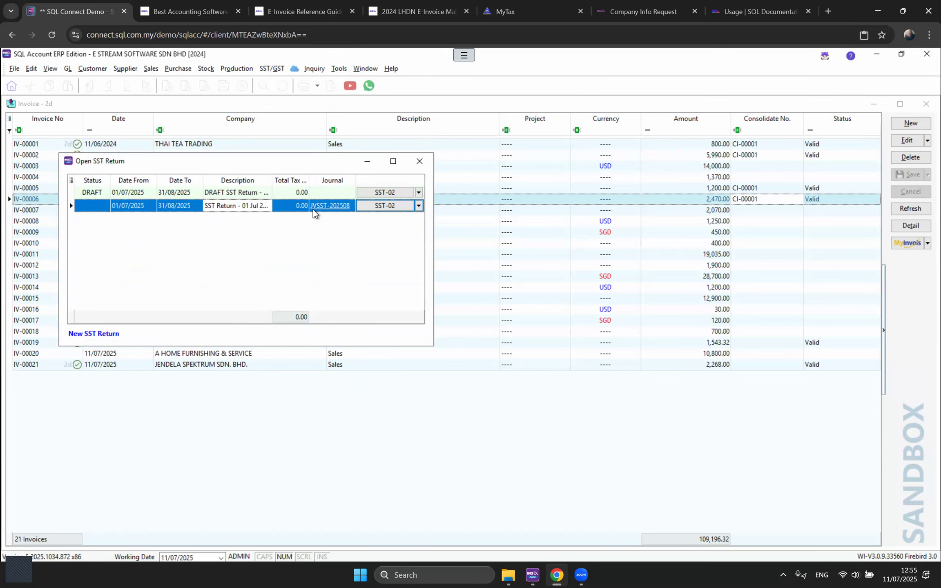
left_click(403, 205)
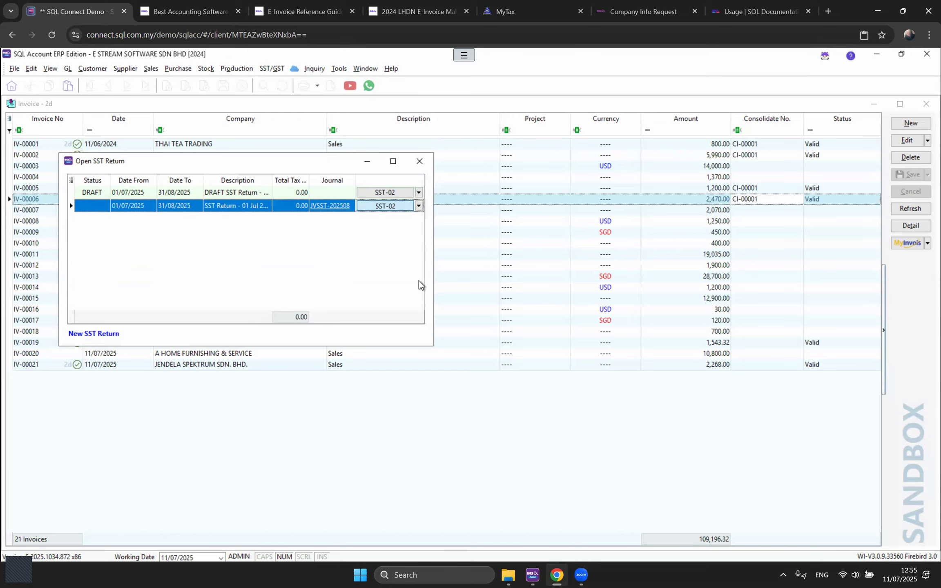
double_click(413, 269)
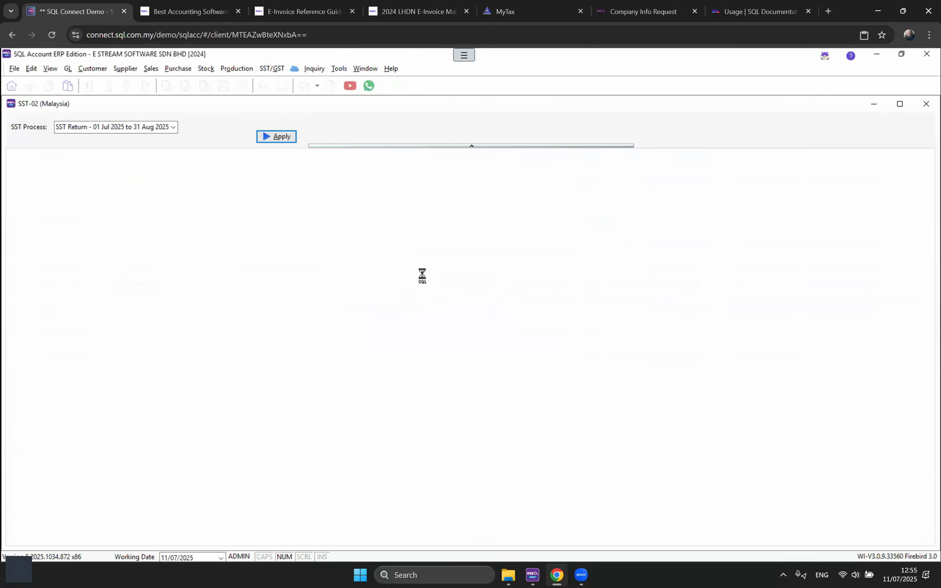
scroll(428, 320, "down", 15)
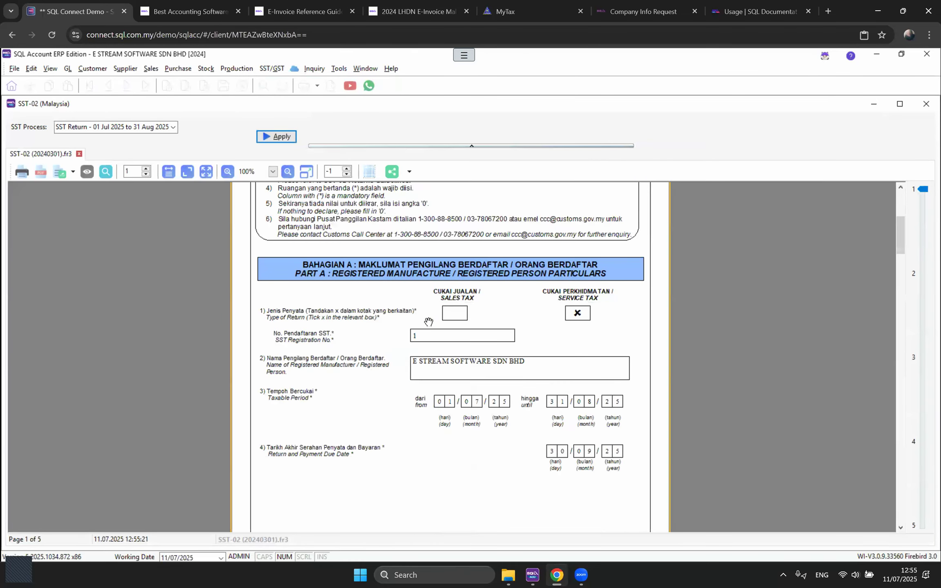
scroll(428, 315, "down", 8)
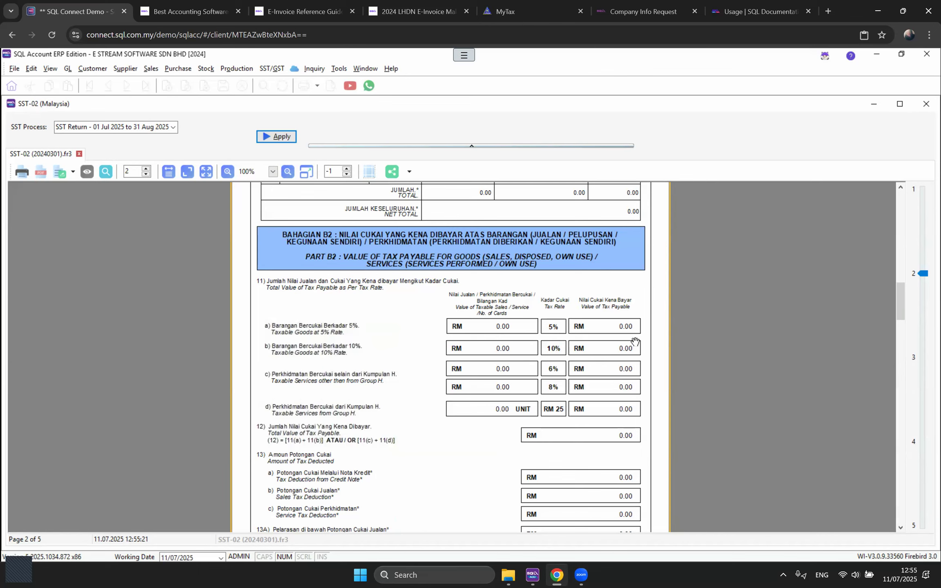
scroll(639, 340, "down", 5)
scroll(635, 342, "down", 12)
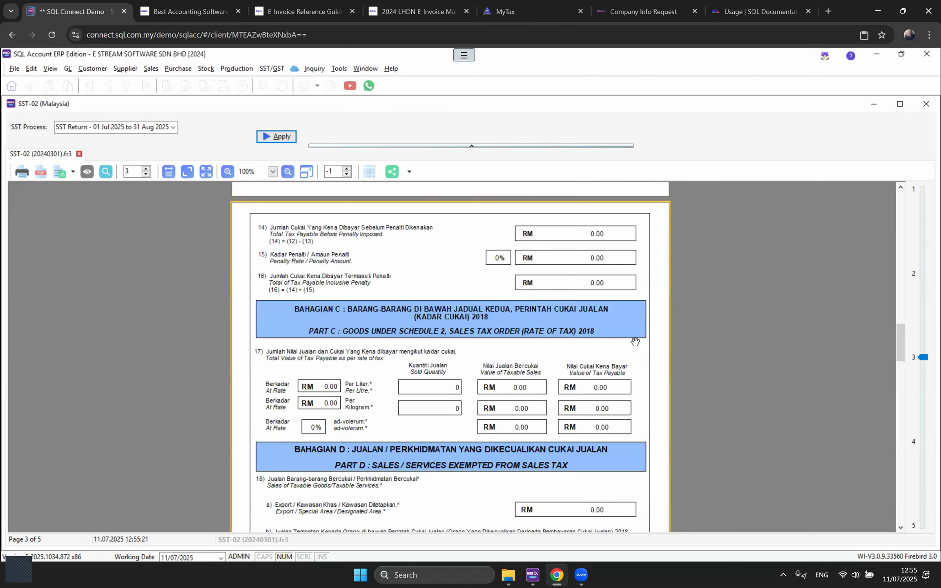
scroll(635, 342, "down", 2)
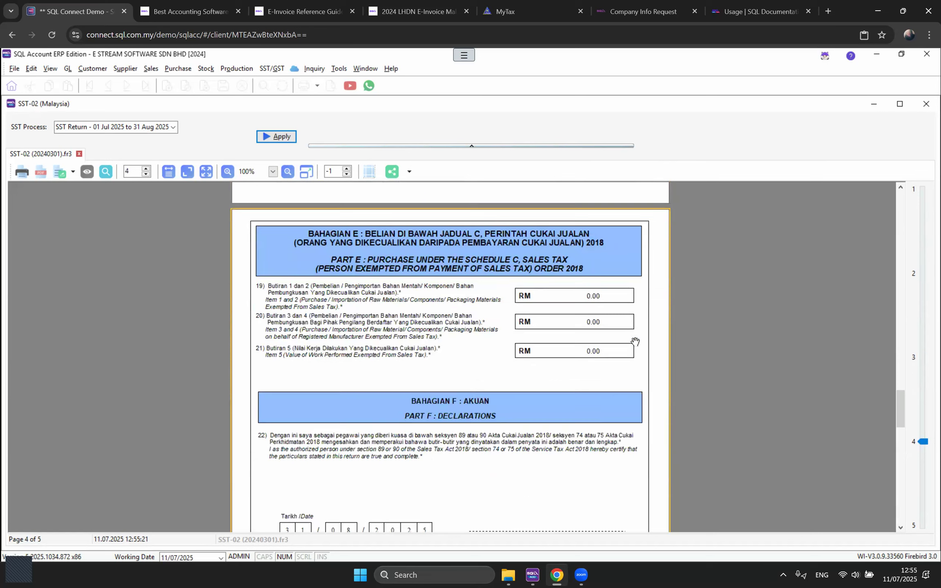
Step: Close the SST-02 preview for the July–August 2025 return
left_click(925, 106)
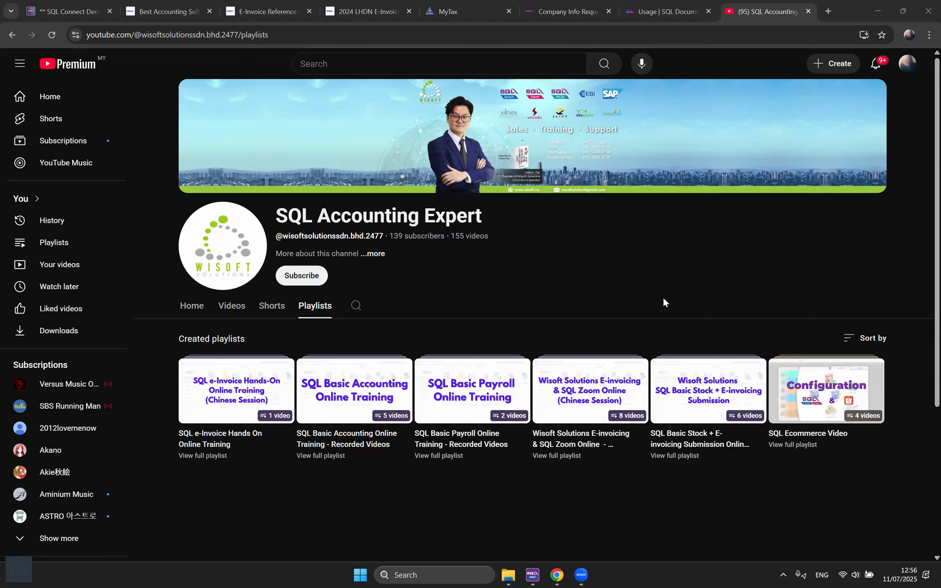
Step: Switch to the SQL Documentation Usage guide page
left_click(671, 13)
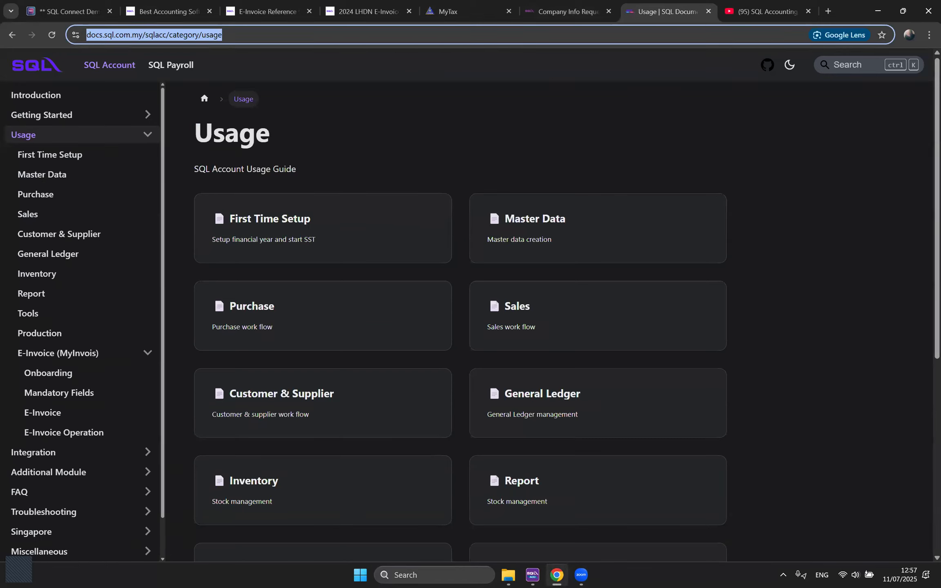
key("alt+Tab")
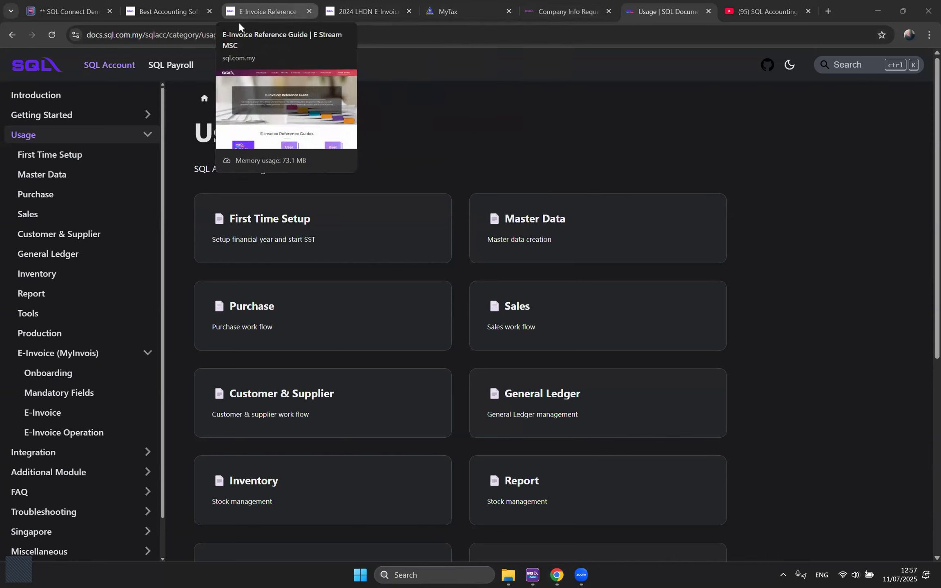
Step: Browse the E-Invoice Reference Guide's user guides and tutorials, then go to the sql.com.my home page
left_click(266, 11)
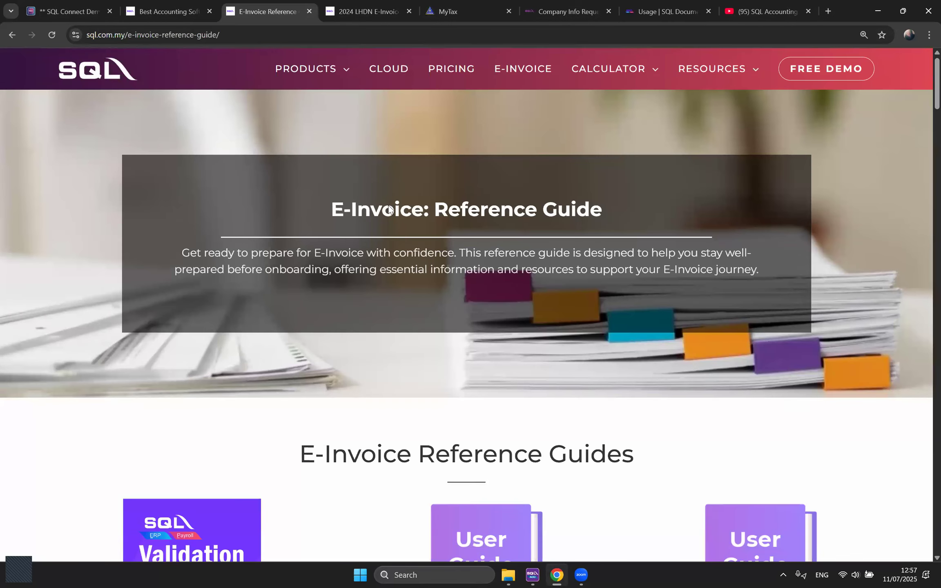
left_click(284, 40)
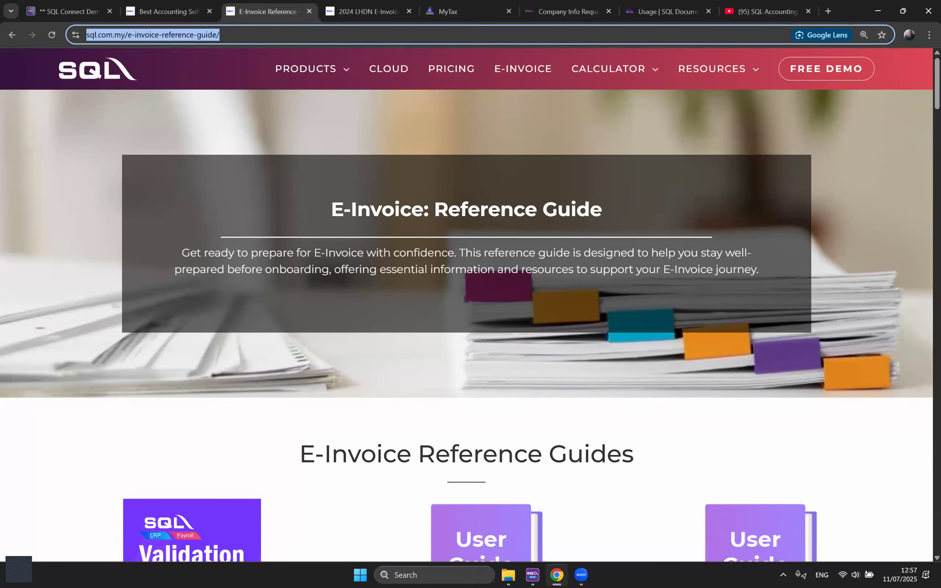
key("alt+Tab")
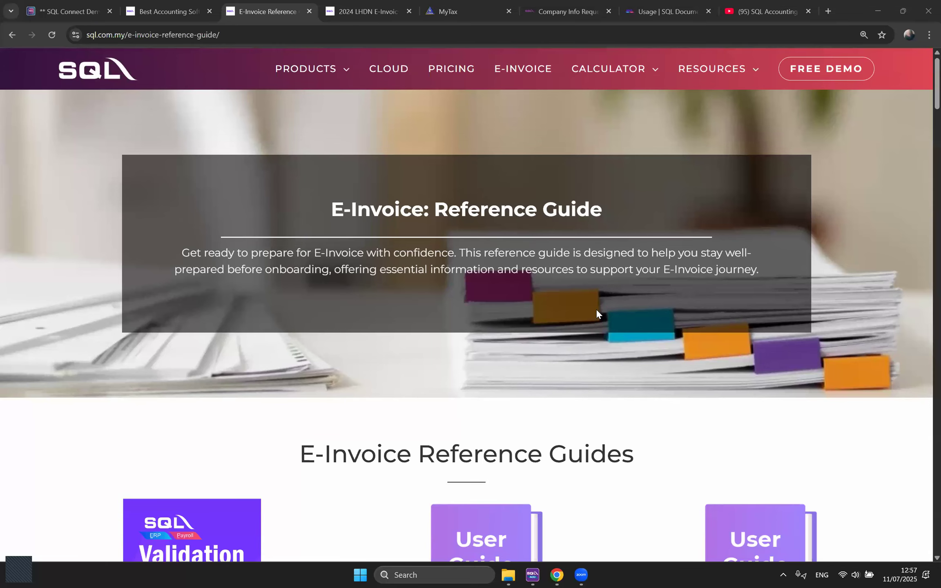
scroll(597, 311, "down", 8)
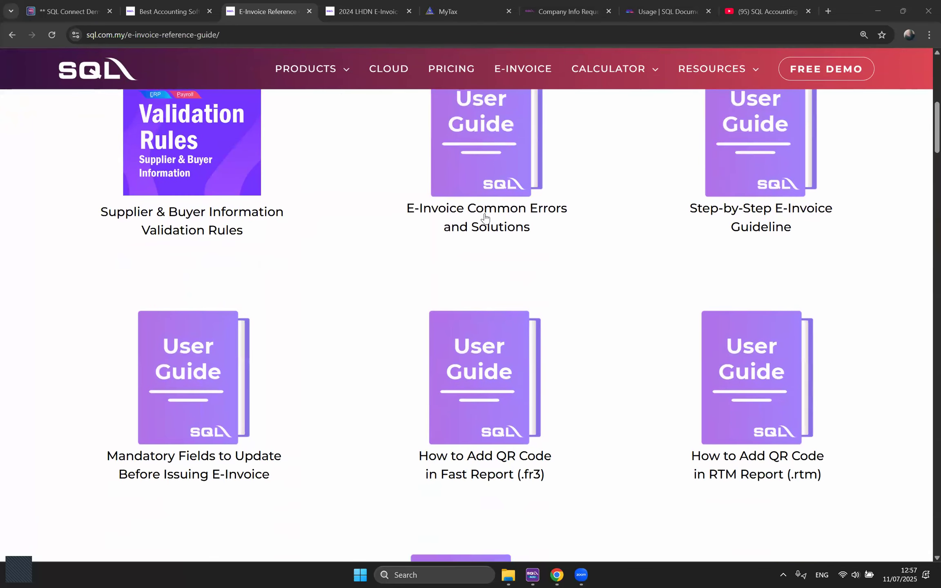
scroll(621, 352, "down", 1)
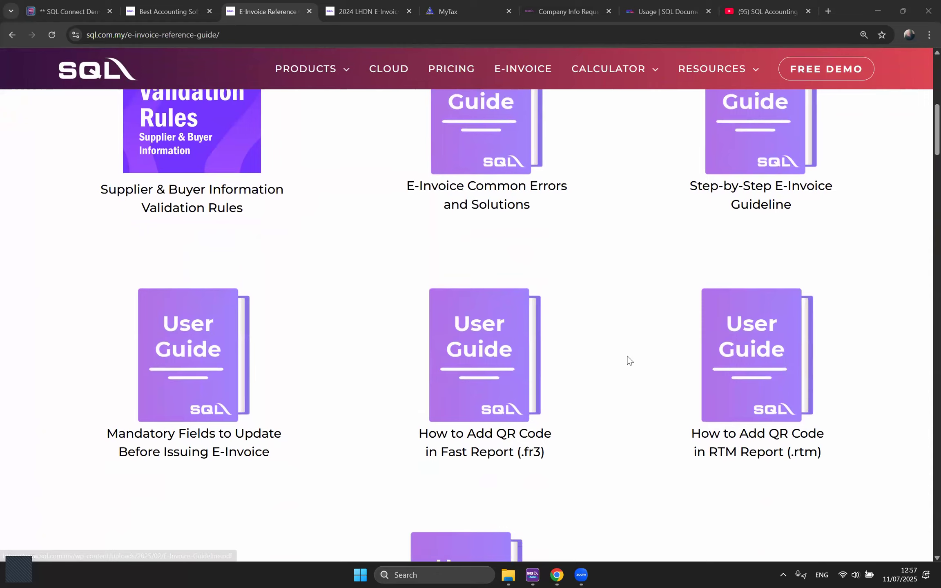
scroll(627, 361, "down", 3)
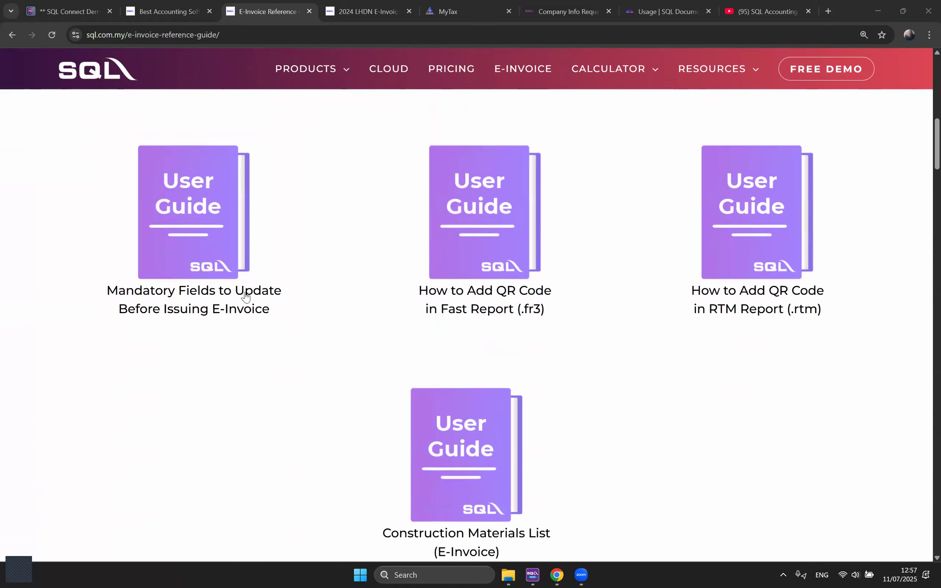
scroll(245, 295, "down", 12)
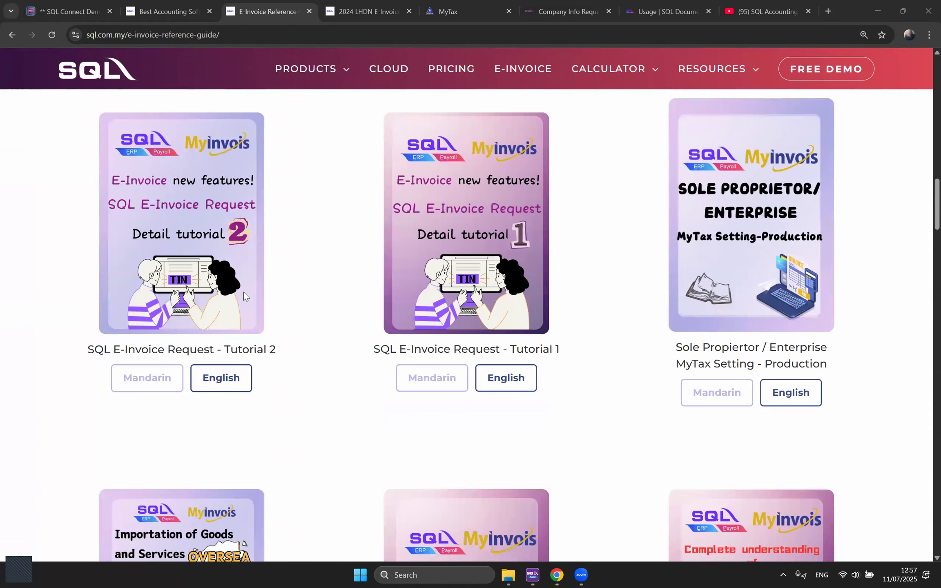
scroll(243, 292, "down", 4)
scroll(674, 271, "up", 3)
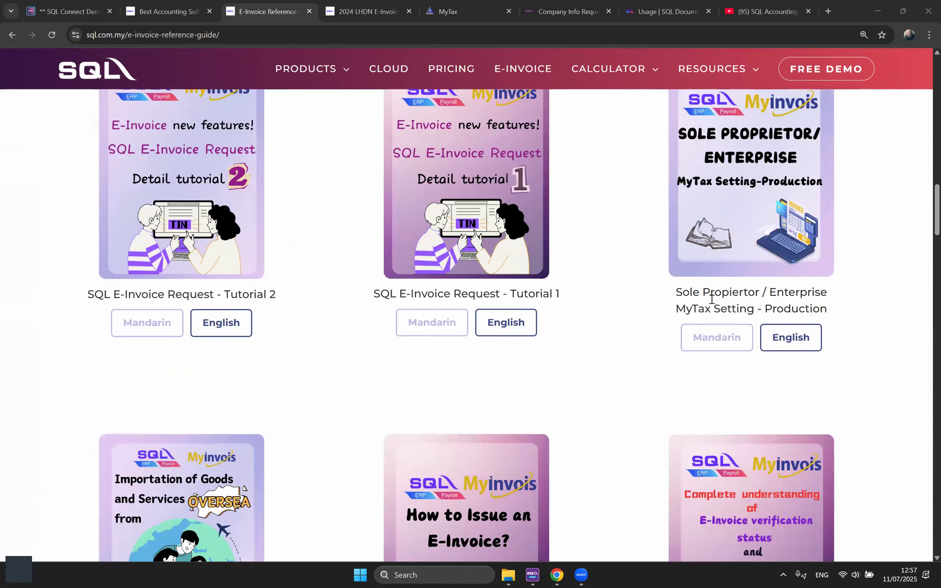
scroll(578, 385, "down", 8)
scroll(616, 353, "down", 6)
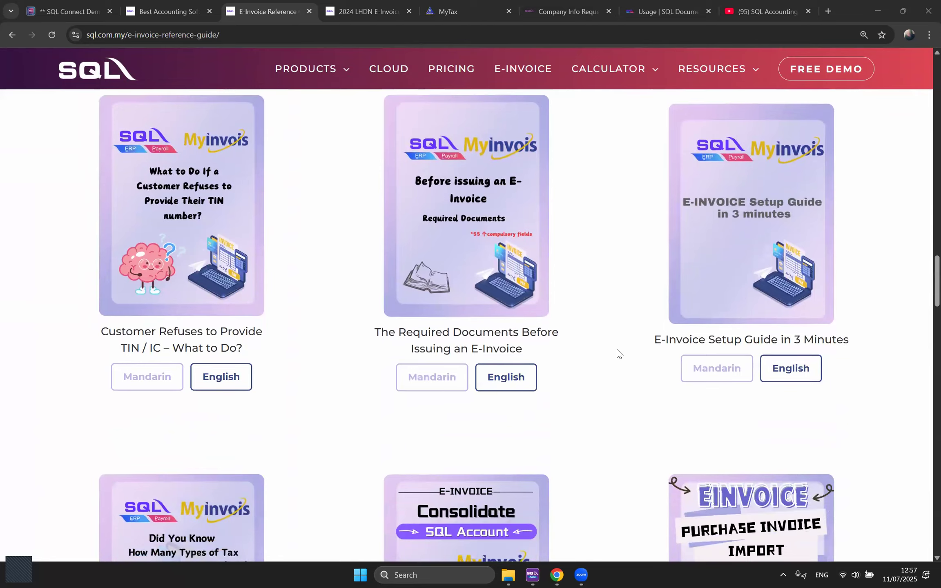
scroll(618, 352, "down", 1)
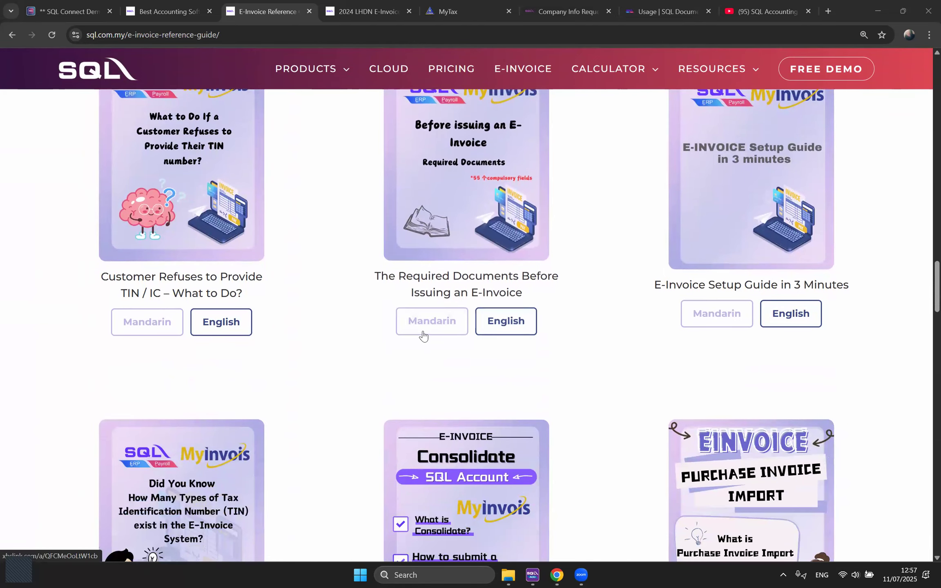
scroll(609, 383, "down", 1)
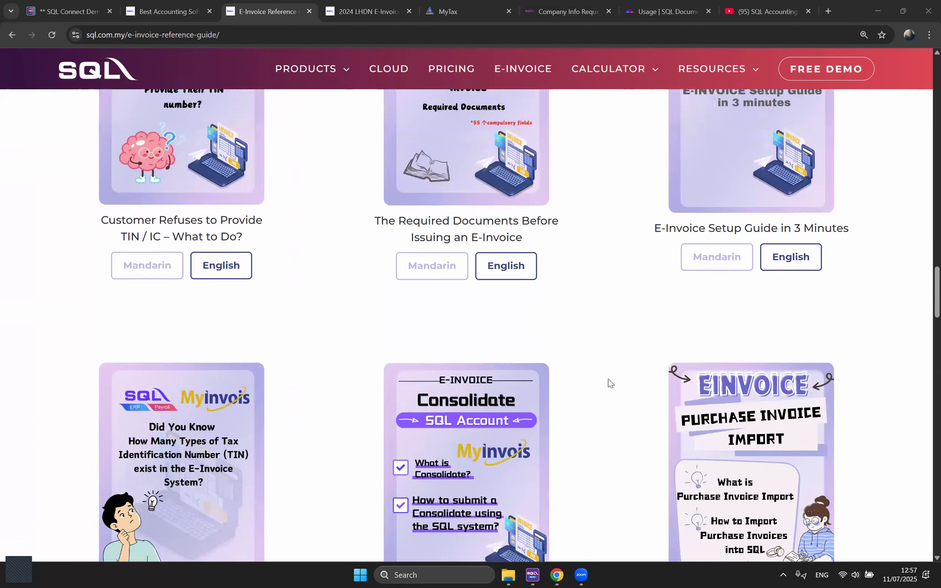
scroll(609, 383, "up", 3)
left_click(182, 9)
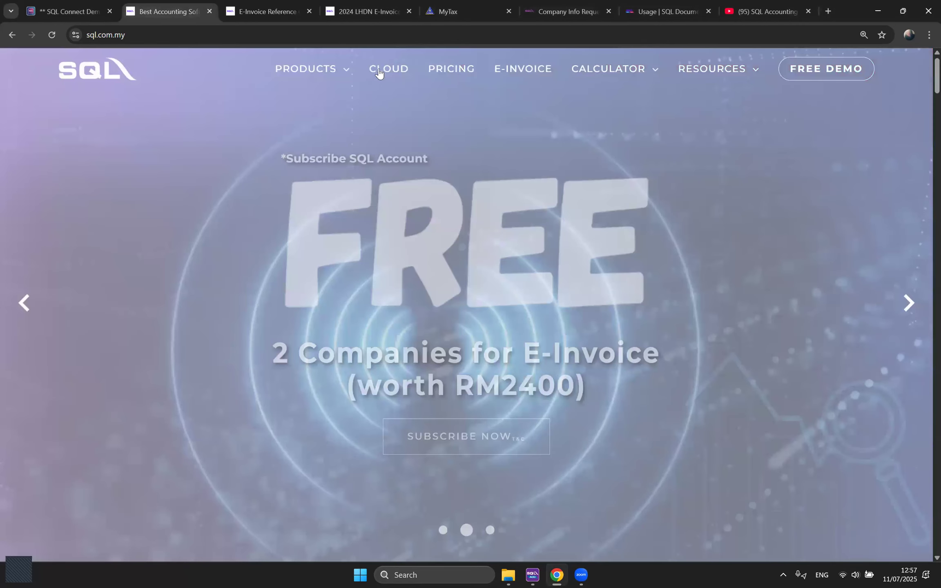
Step: From the SQL Account product page, scroll to 'Learn more' and open 'Watch the videos'
mouse_move(327, 69)
left_click(242, 139)
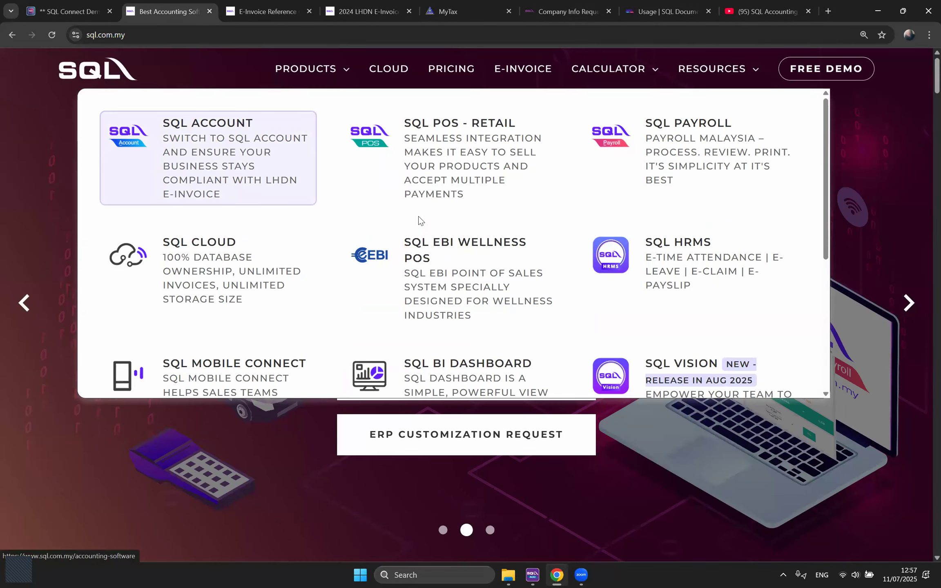
scroll(876, 114, "down", 15)
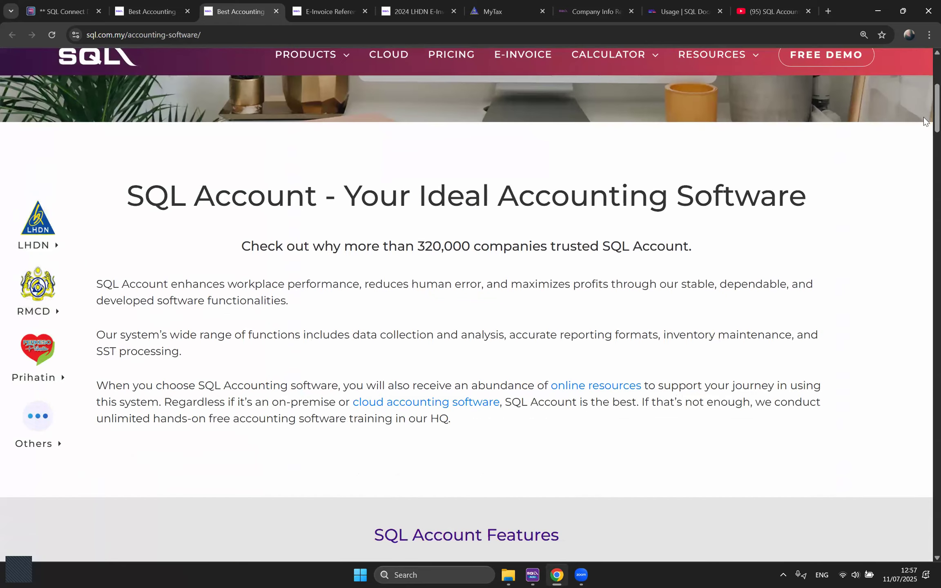
scroll(332, 396, "down", 15)
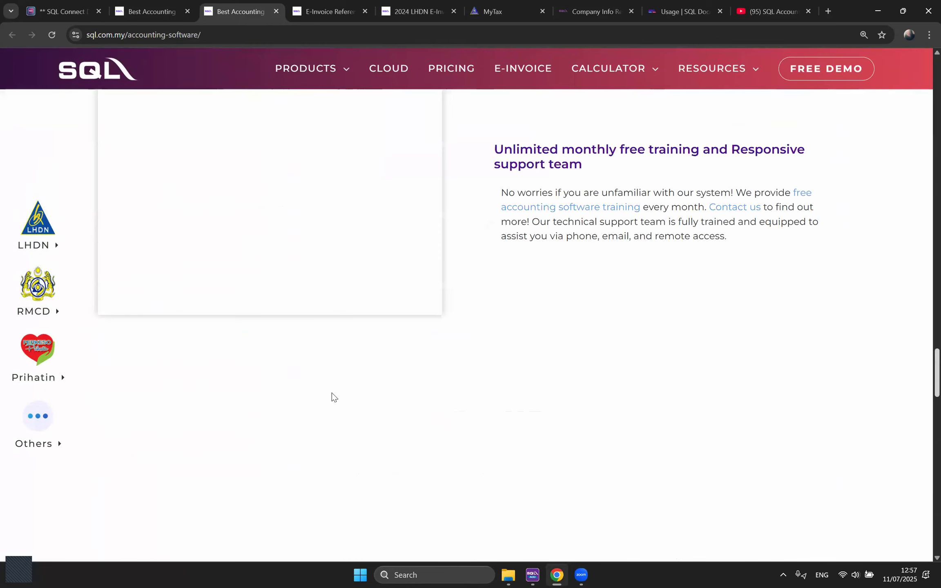
scroll(438, 228, "down", 10)
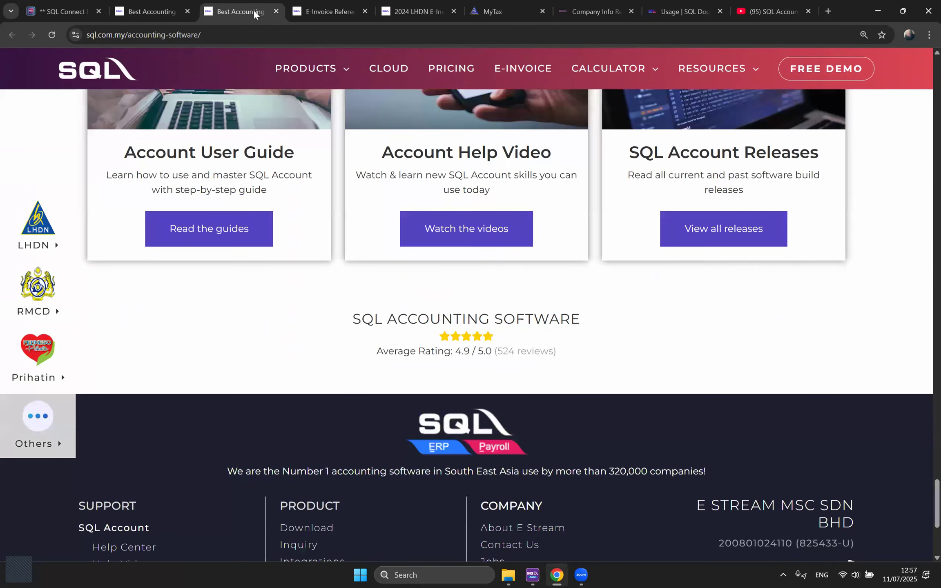
double_click(466, 229)
left_click(327, 35)
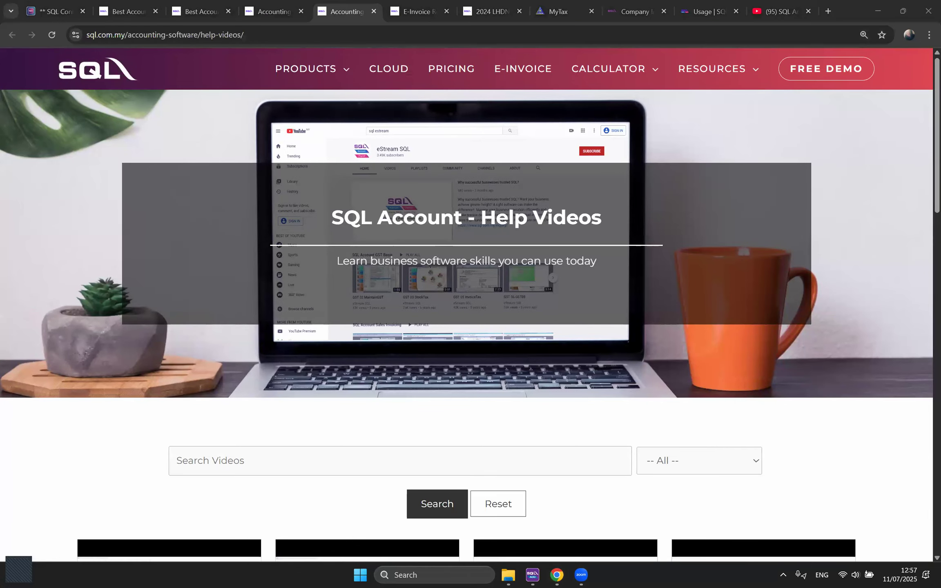
Step: Browse the Help Center article lists for General Ledger, Customer, Sales, Stock and Business Nature/Industries
left_click(271, 11)
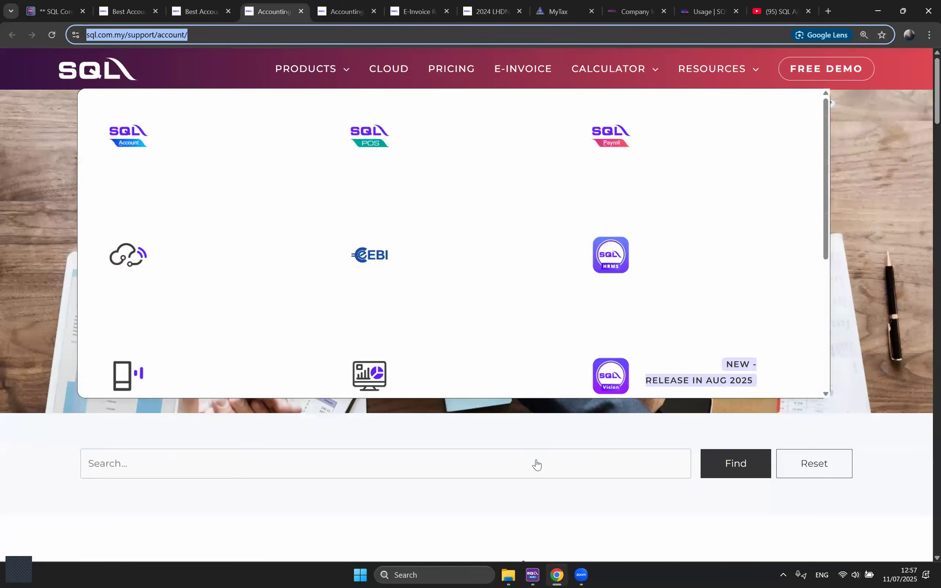
scroll(412, 309, "down", 5)
scroll(756, 331, "down", 8)
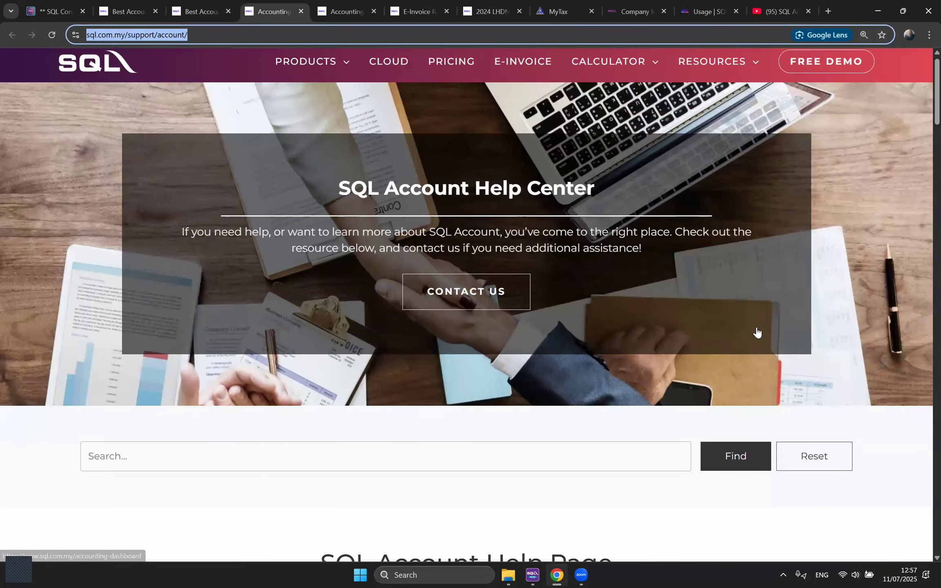
scroll(819, 419, "down", 9)
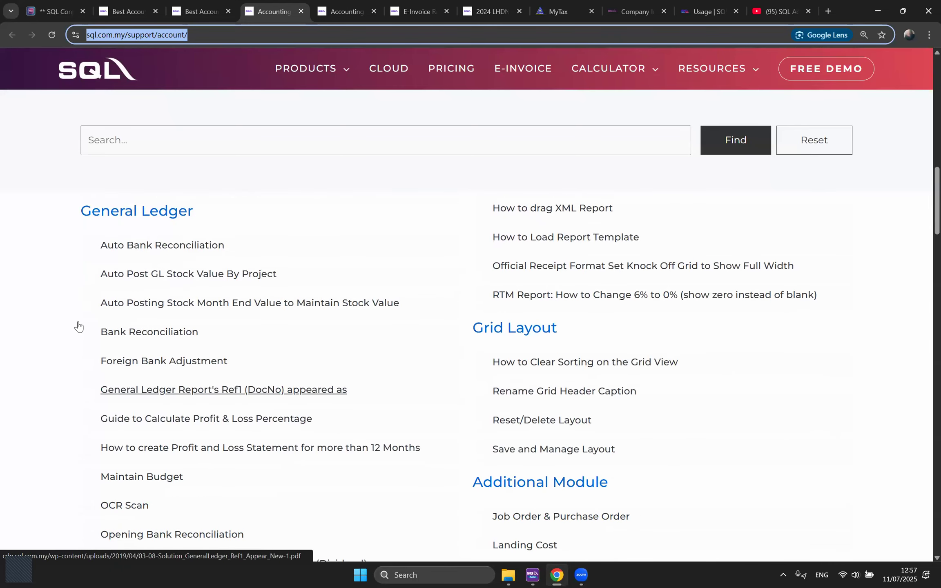
scroll(83, 390, "down", 4)
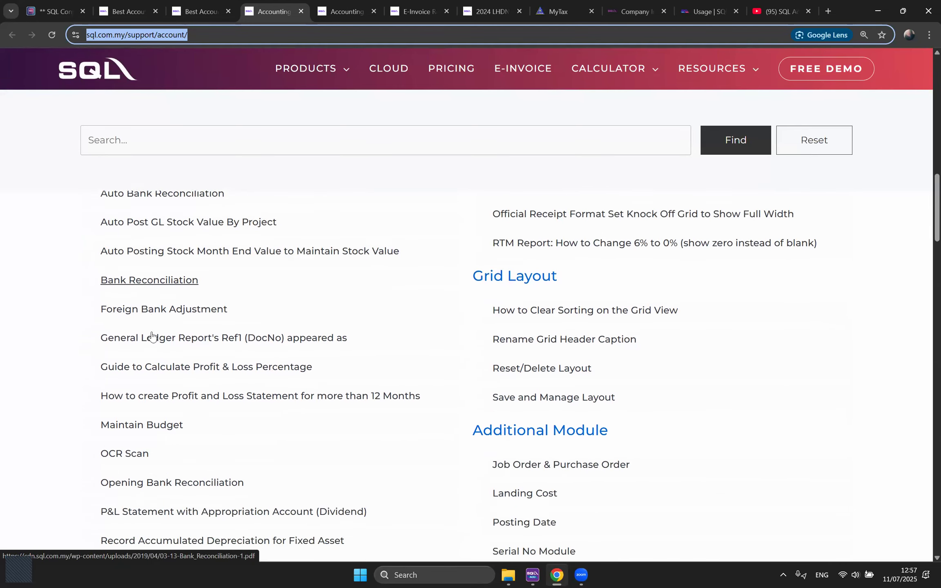
scroll(62, 384, "down", 3)
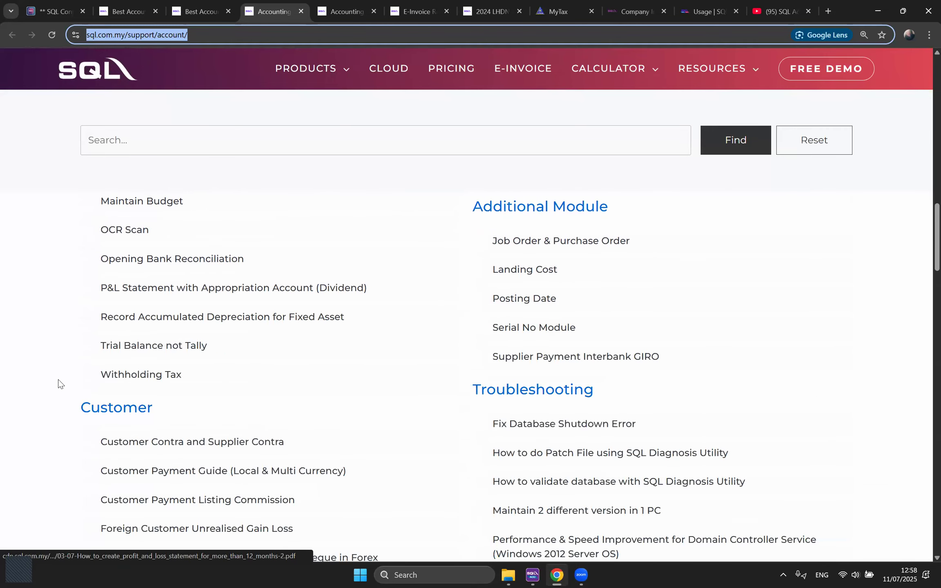
scroll(59, 368, "down", 3)
scroll(59, 360, "down", 1)
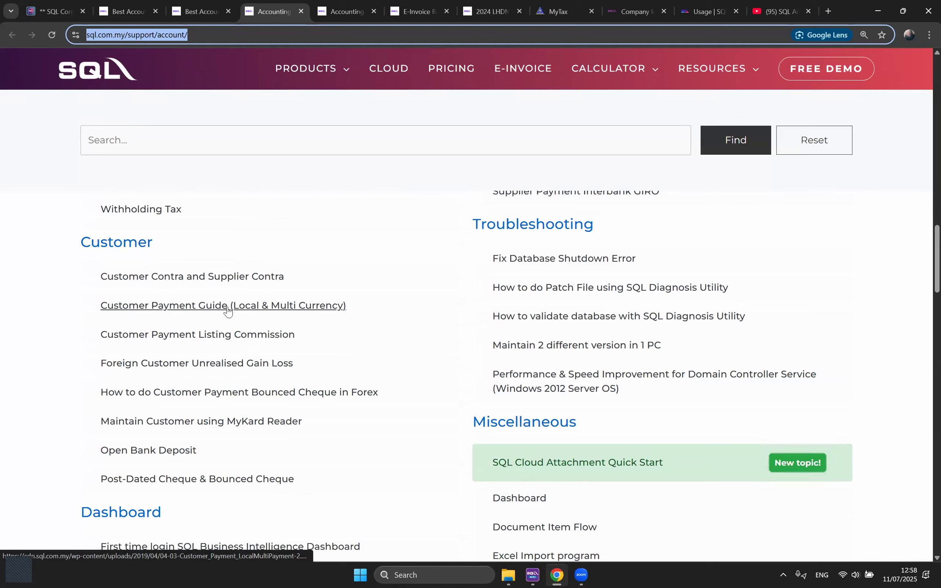
scroll(276, 316, "down", 1)
scroll(435, 394, "down", 2)
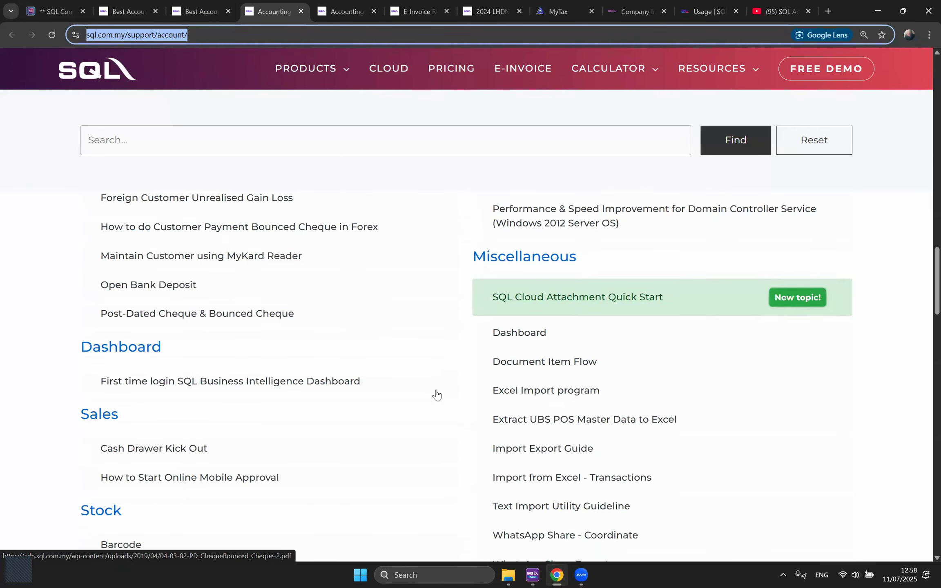
scroll(385, 395, "down", 2)
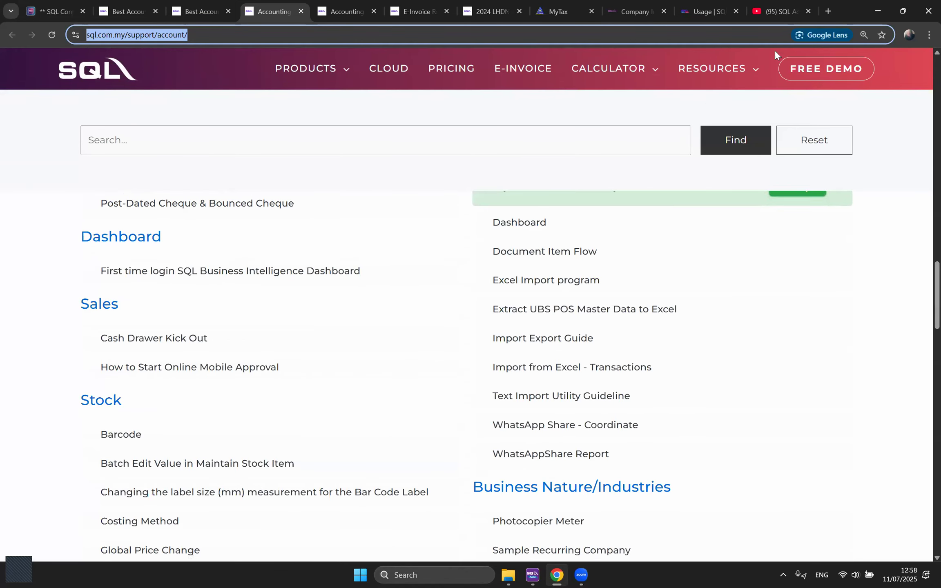
Step: In a new tab, load wiki.sql.com.my and open the SQL Financial Accounting (SQL ACC) page
left_click(829, 11)
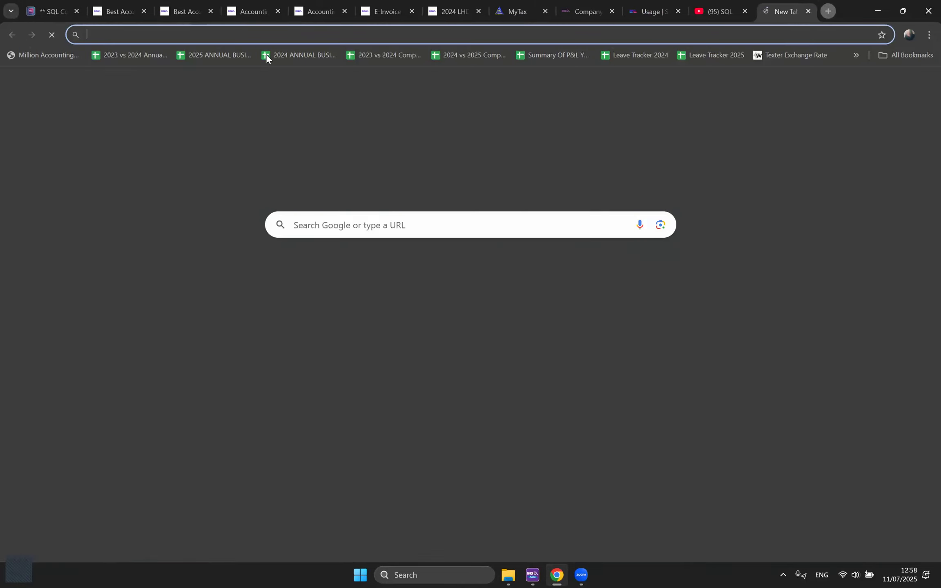
type("wiki")
key("Return")
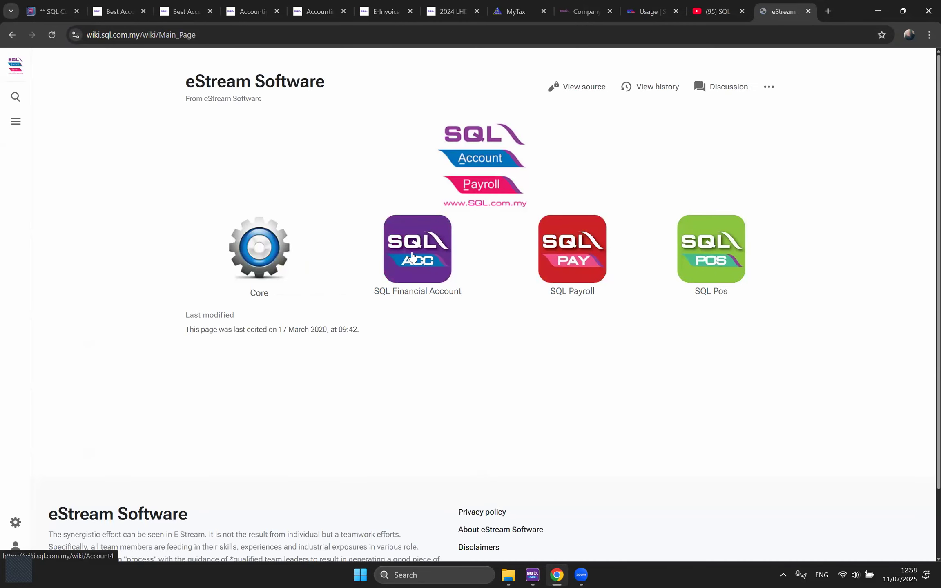
left_click(412, 257)
left_click(191, 37)
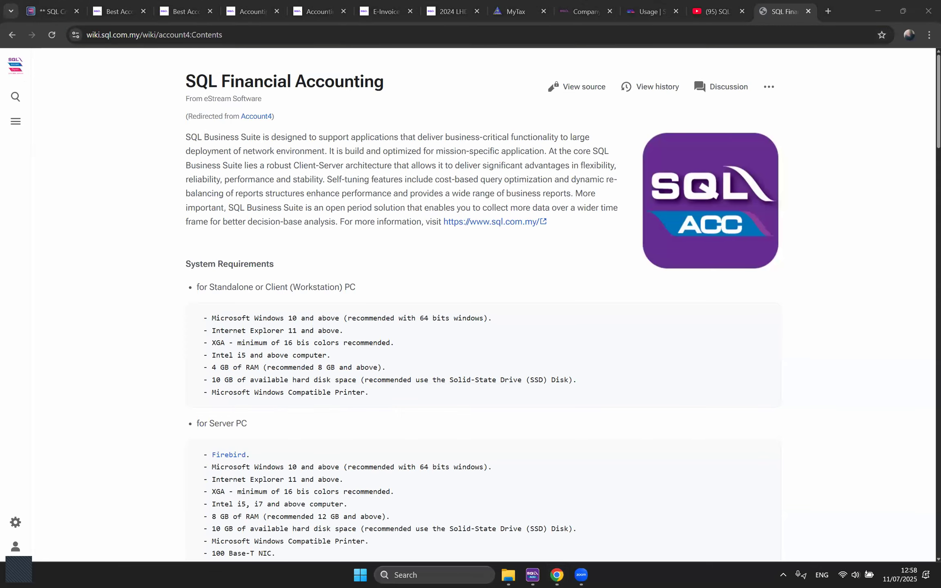
Step: Open the Maintain Customer guide from the Customer column and jump to its General section
scroll(641, 337, "down", 10)
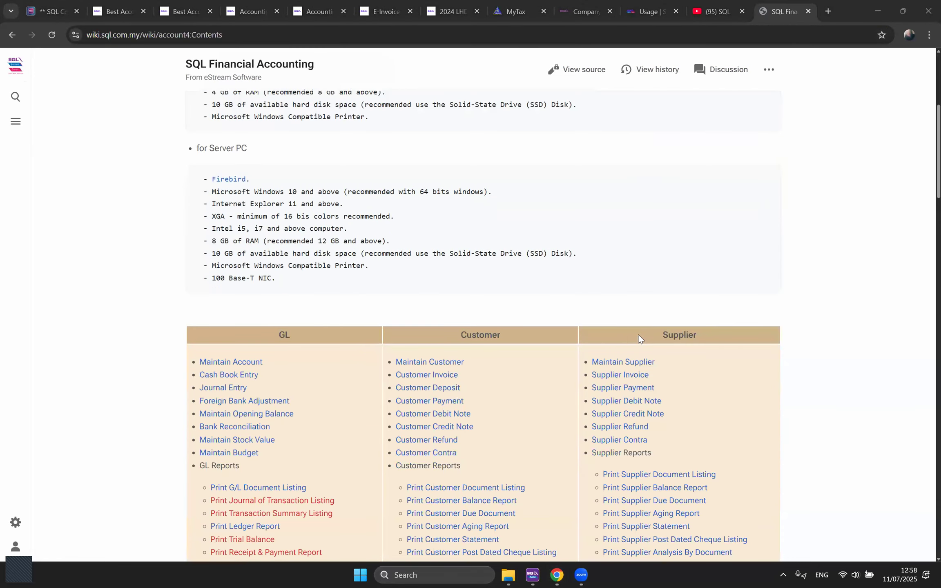
scroll(492, 234, "up", 4)
double_click(507, 229)
left_click(505, 229)
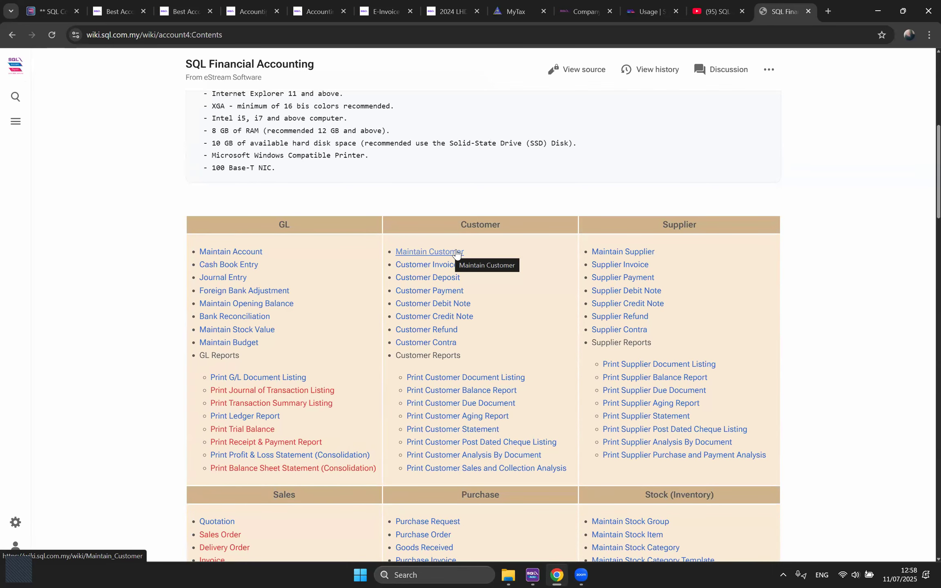
left_click(436, 254)
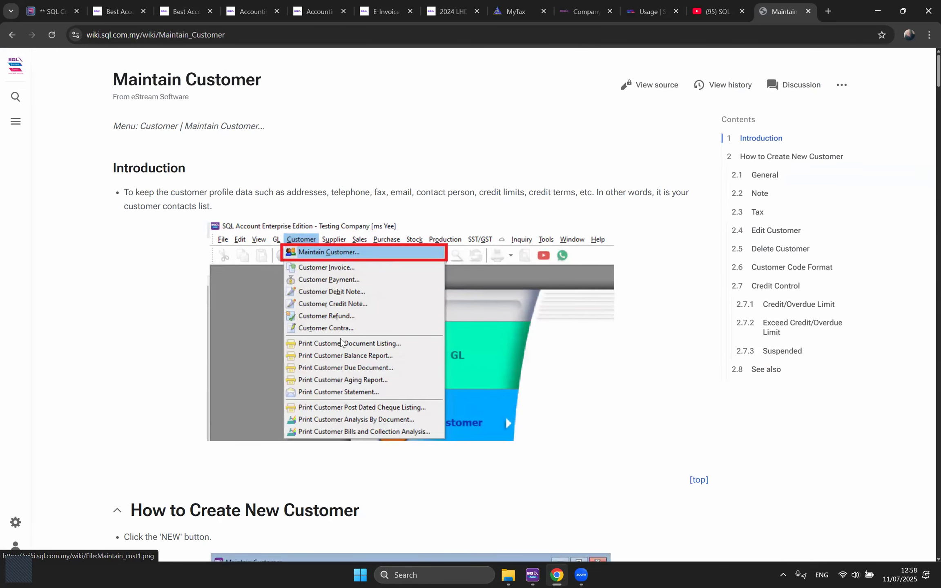
scroll(327, 338, "down", 5)
scroll(369, 337, "up", 2)
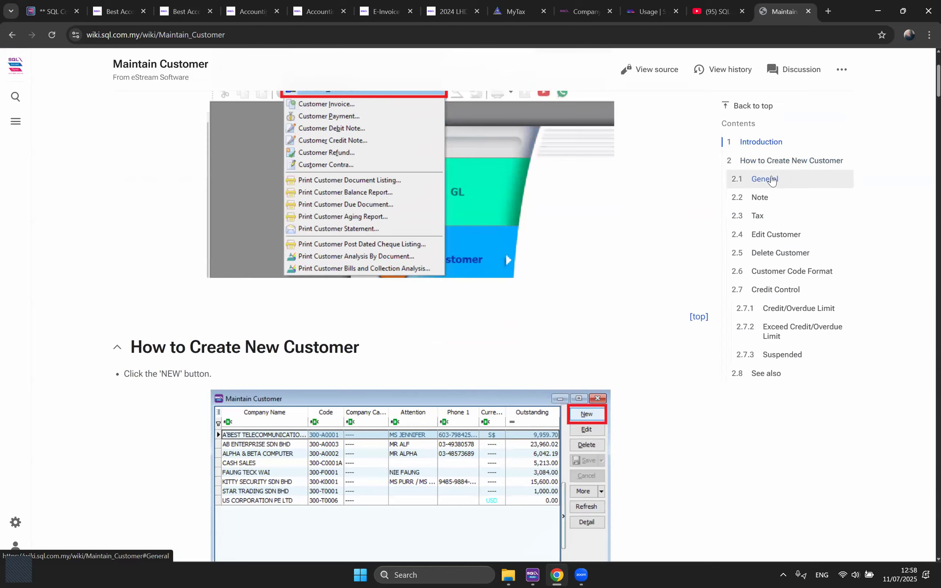
left_click(771, 180)
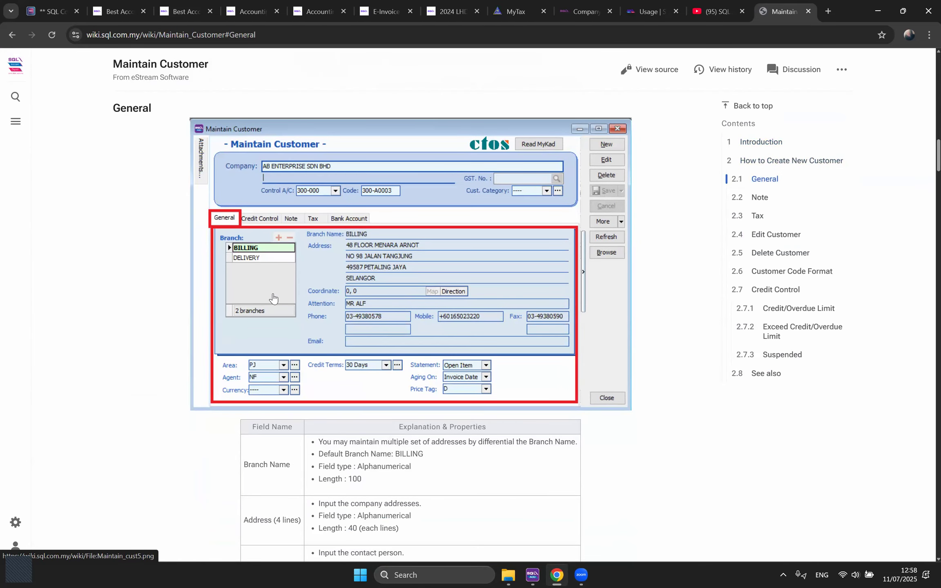
Step: Read the General section, then return to the SQL Account invoice list of 21 invoices
scroll(273, 299, "down", 1)
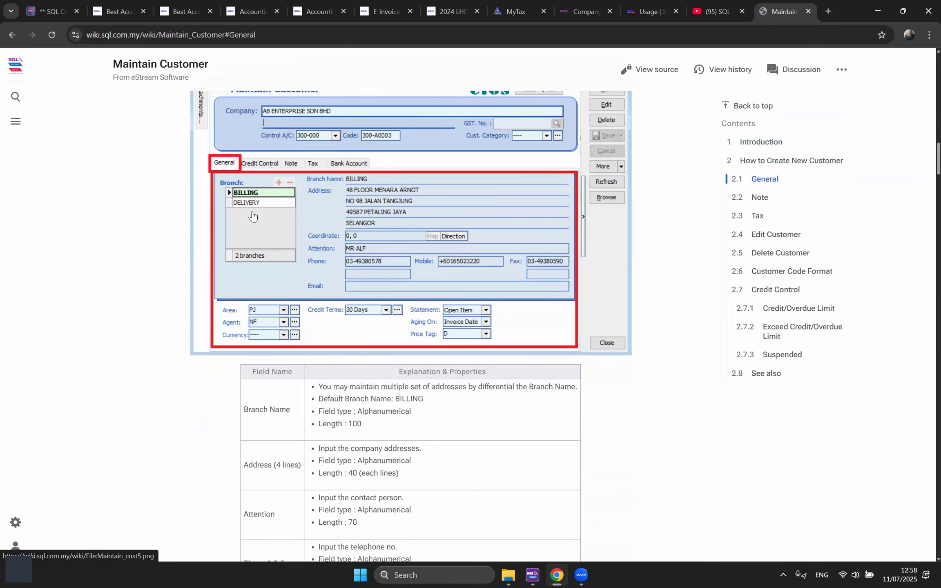
scroll(253, 216, "down", 3)
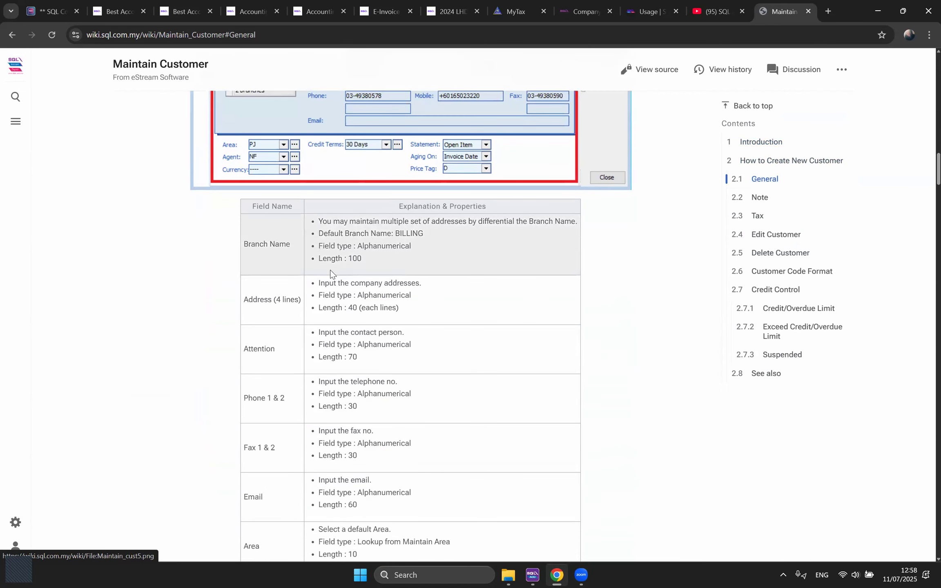
scroll(366, 248, "up", 2)
scroll(380, 300, "down", 13)
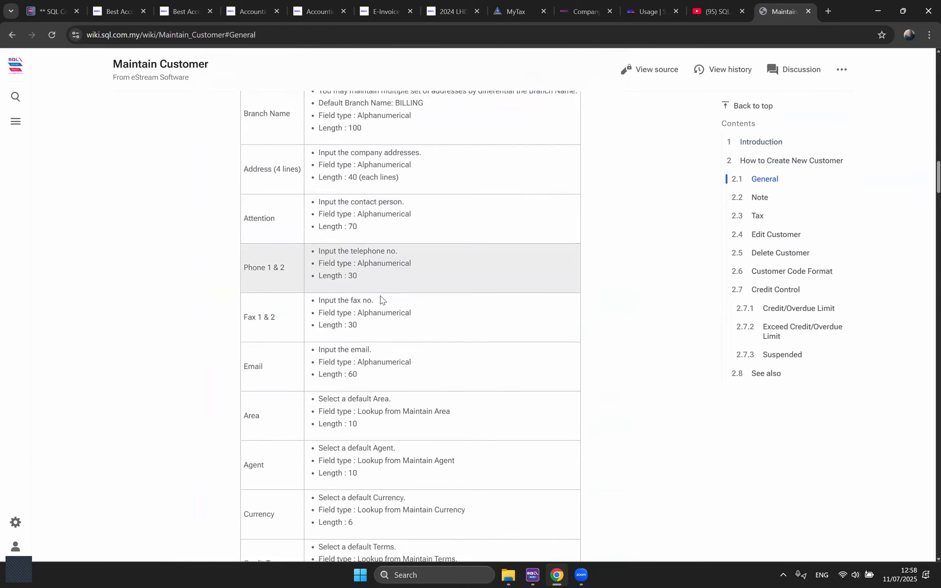
scroll(381, 300, "down", 8)
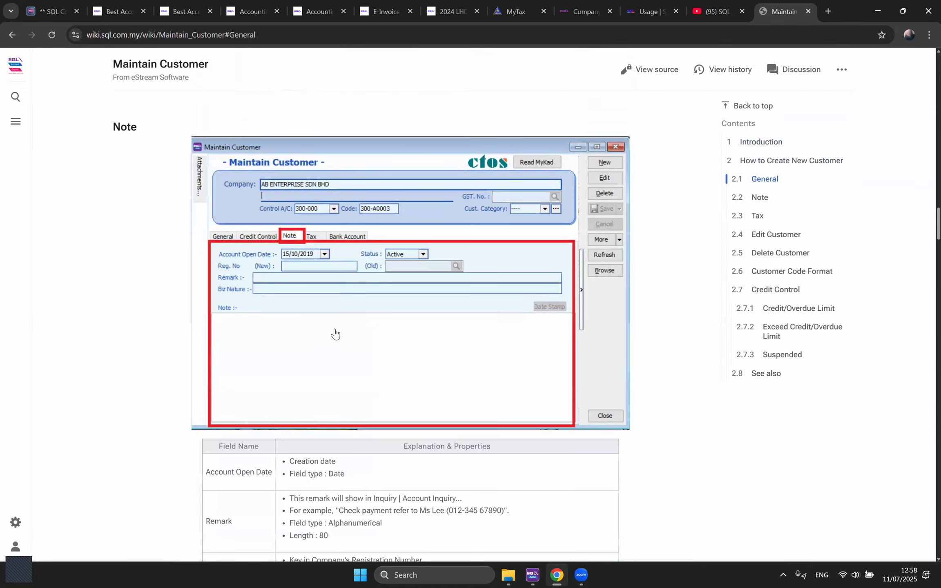
scroll(335, 333, "up", 5)
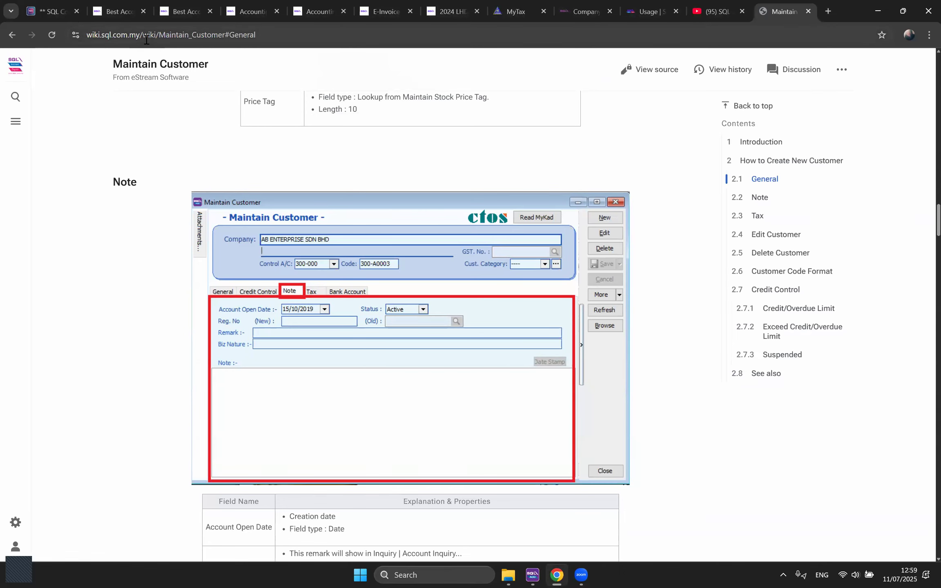
left_click(42, 6)
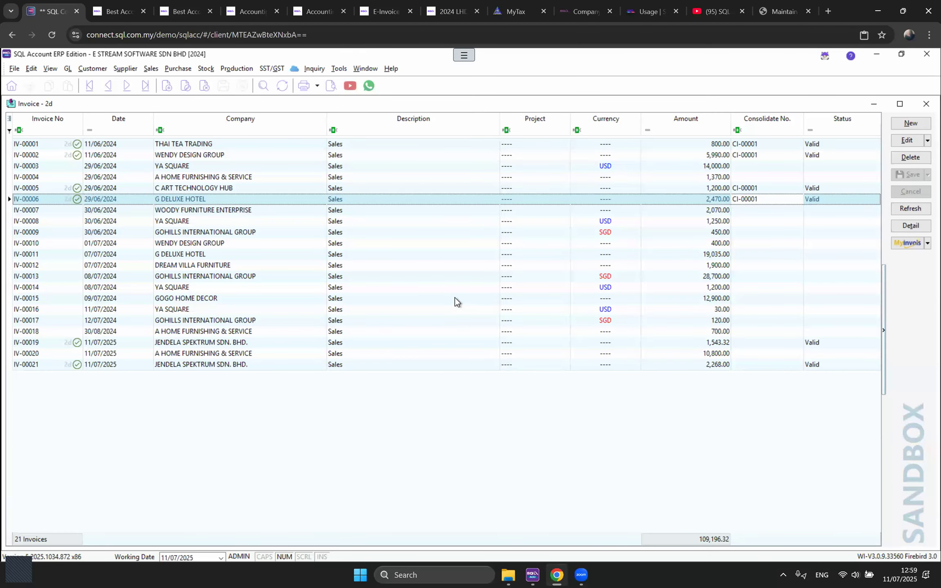